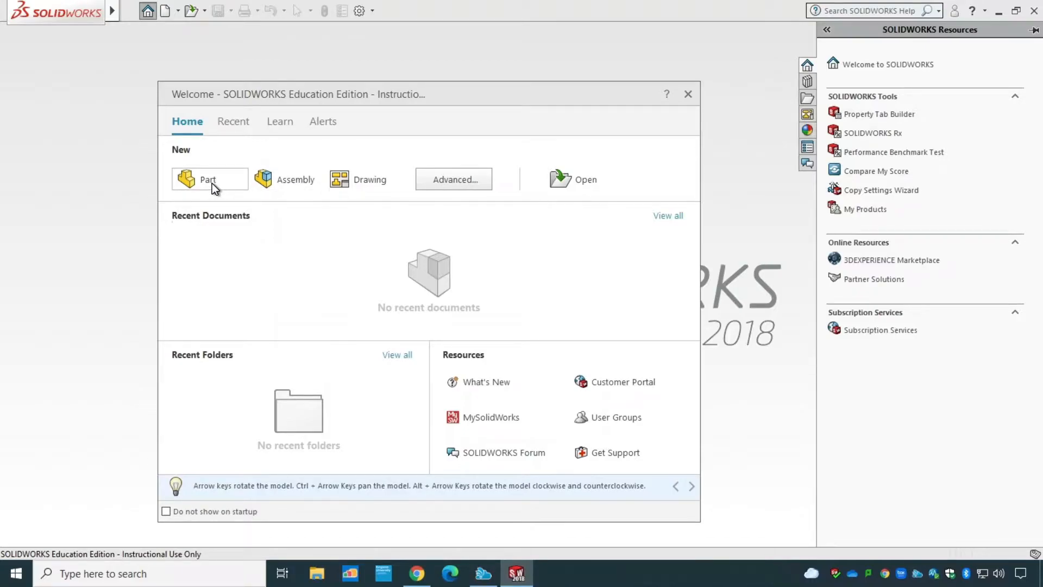
Step: Dismiss the welcome window and create a new part document
click(115, 12)
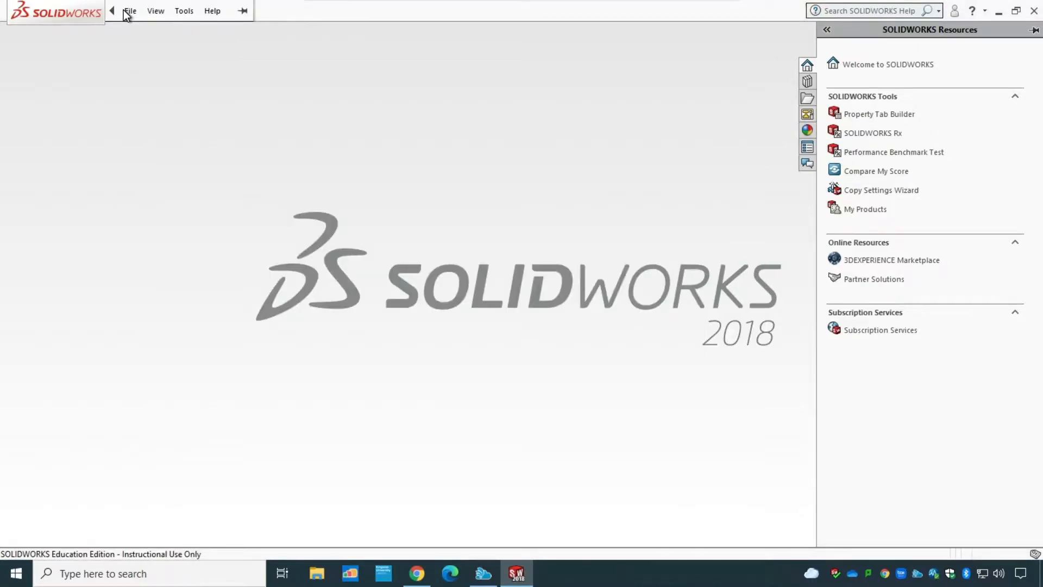
click(130, 11)
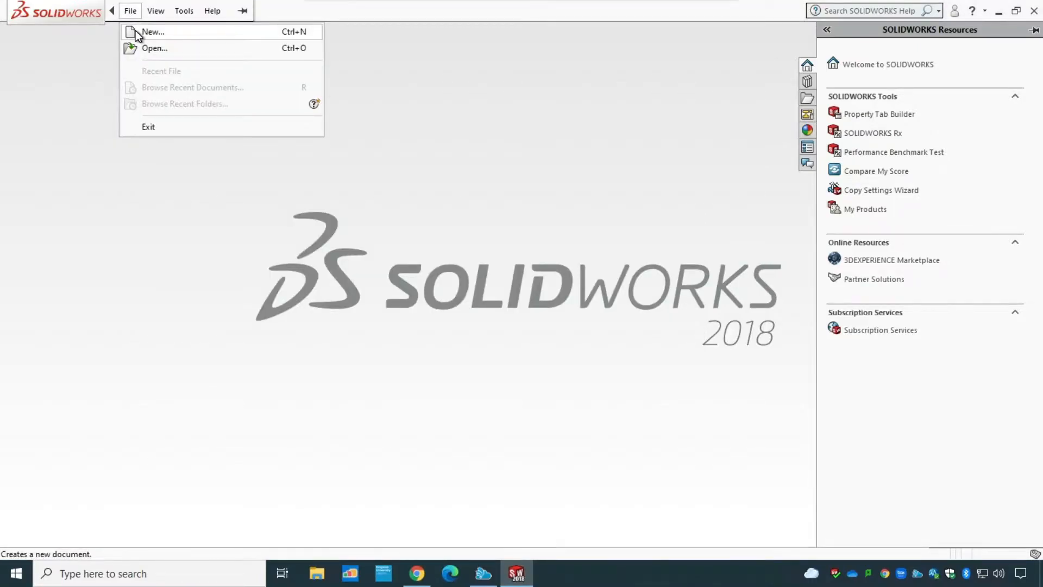
click(136, 32)
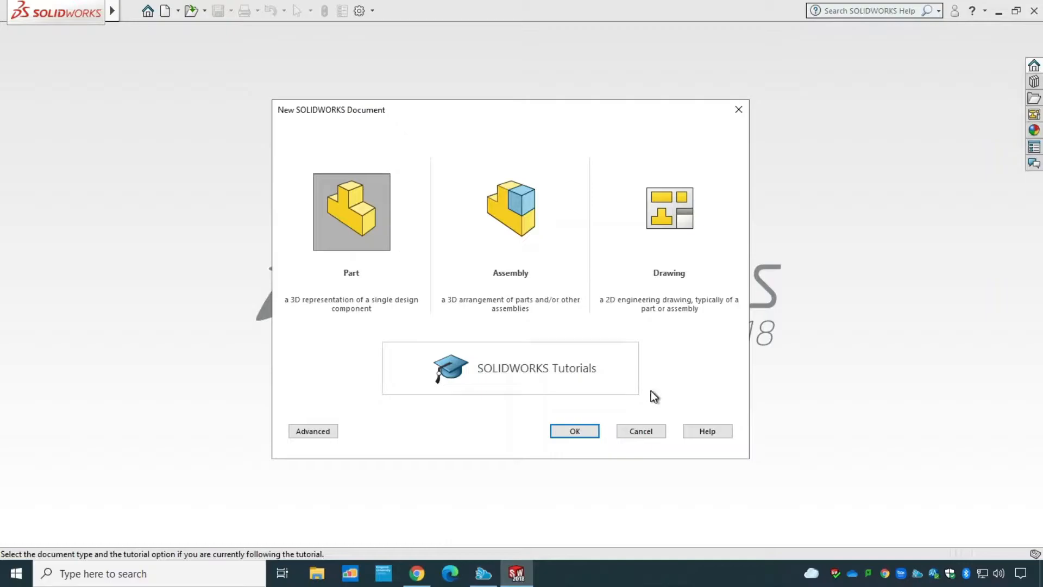
click(583, 432)
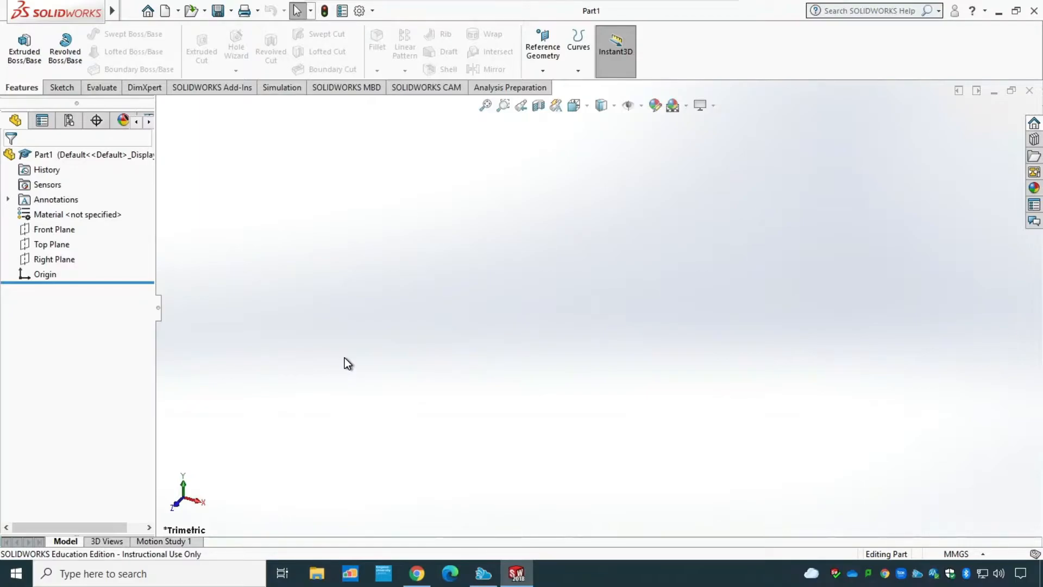
Step: Start a sketch on the Top Plane and draw a corner rectangle of about 135 × 87 mm from the origin
click(61, 88)
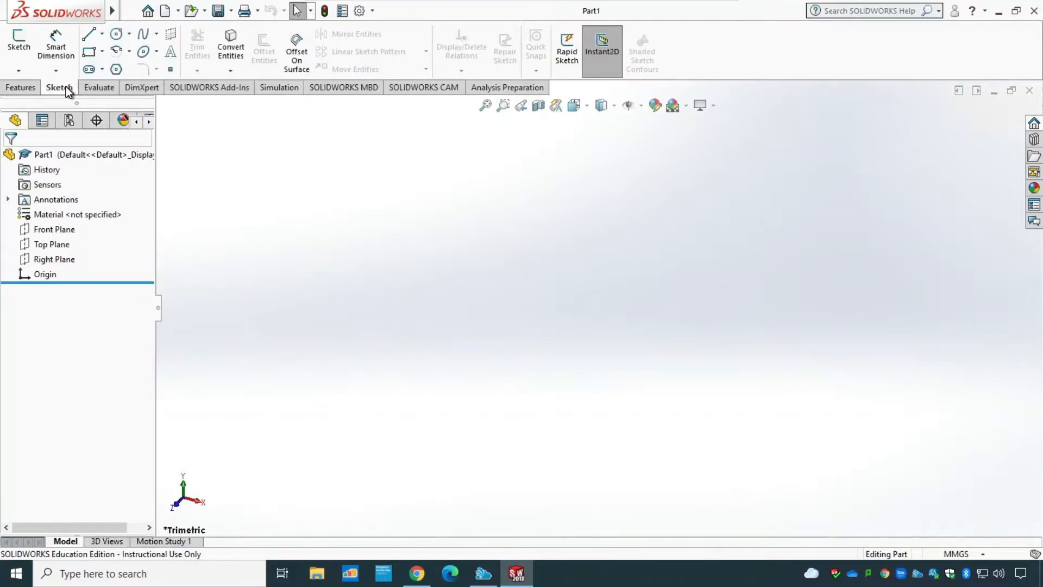
click(20, 49)
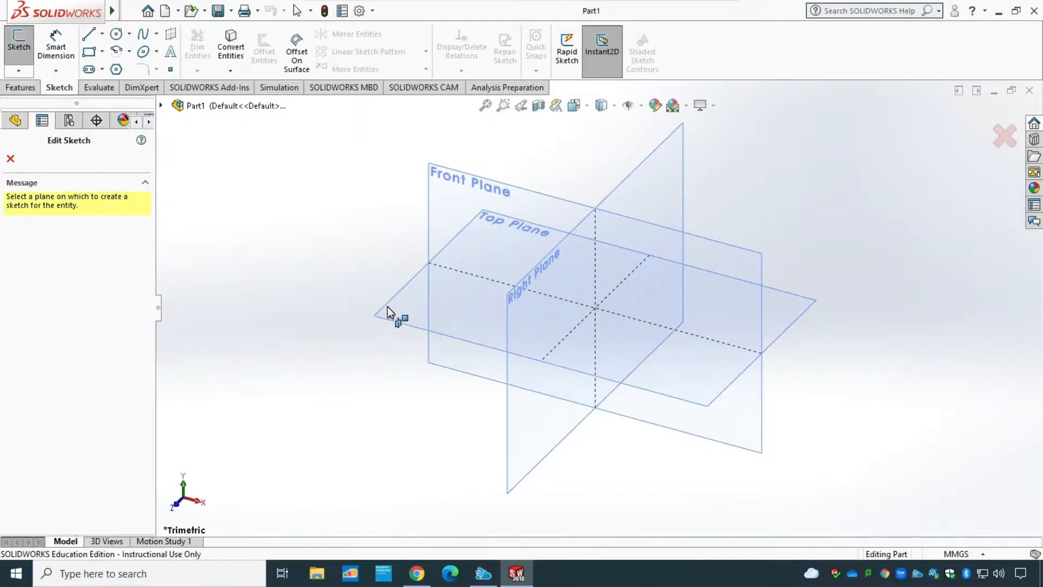
click(396, 321)
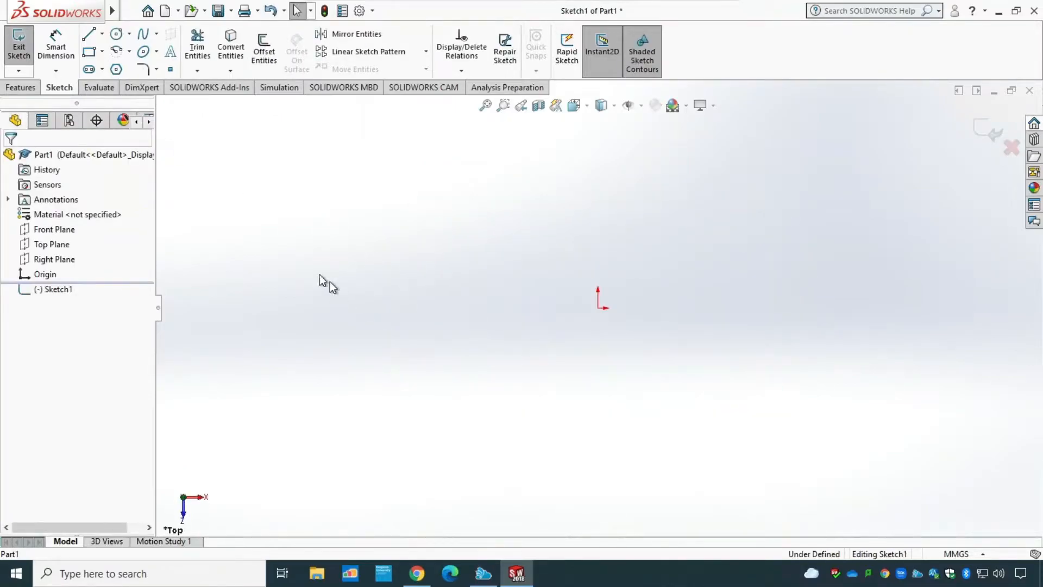
click(97, 56)
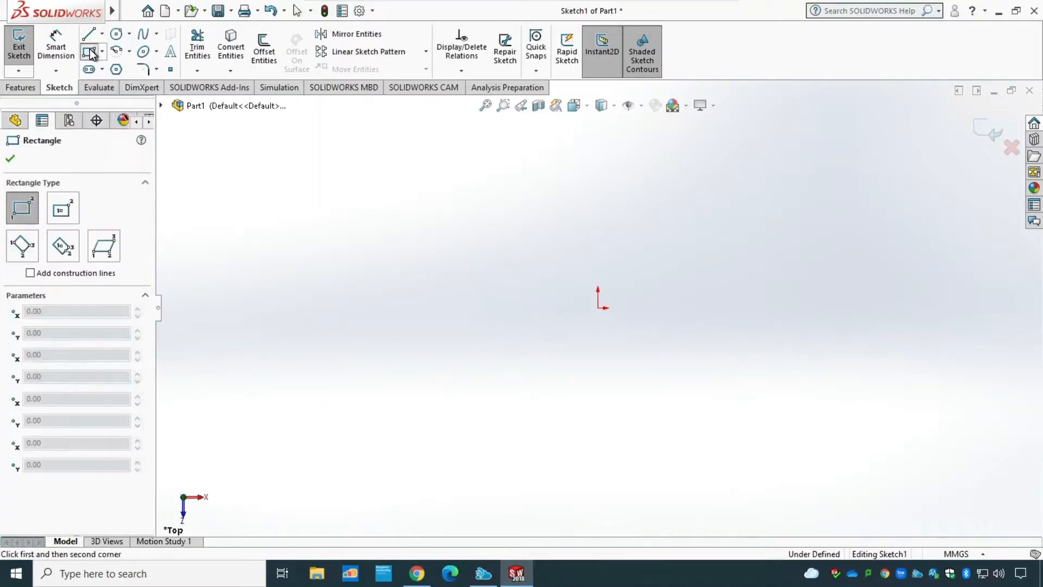
click(598, 308)
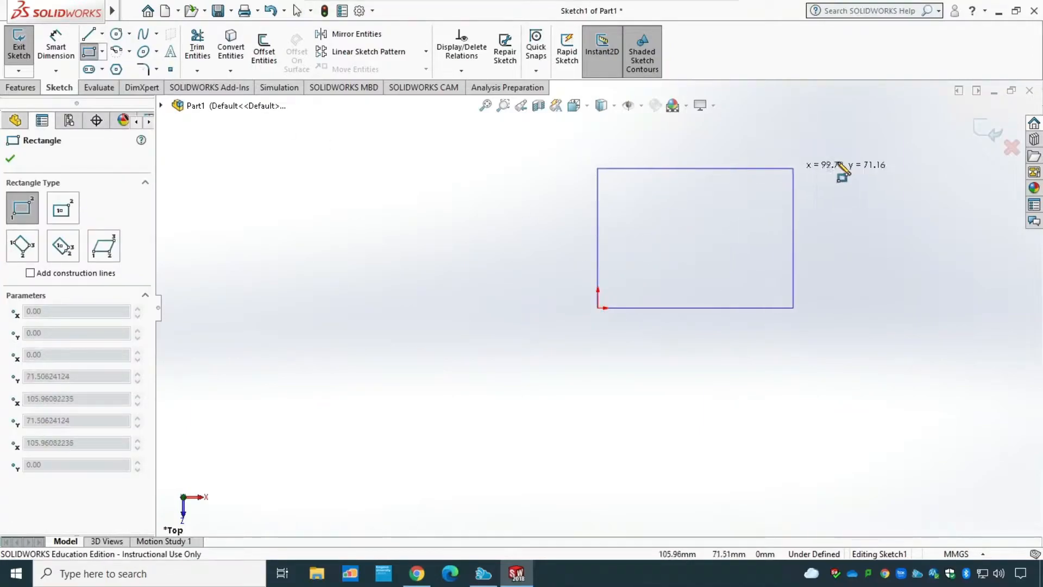
click(863, 158)
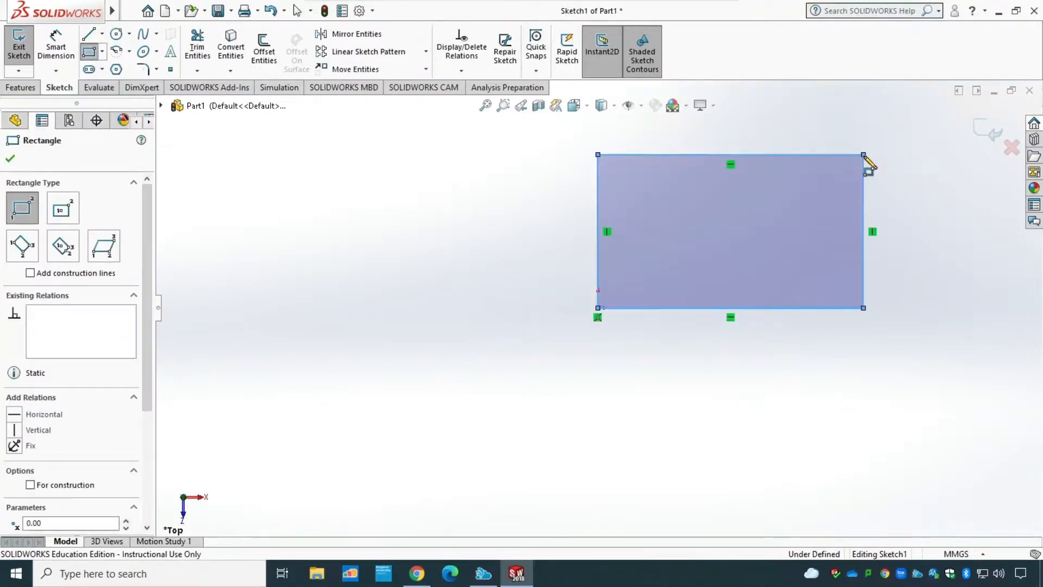
Step: Dimension the rectangle's lower horizontal edge to 150 mm and its vertical edge away from the origin to 100 mm
click(52, 46)
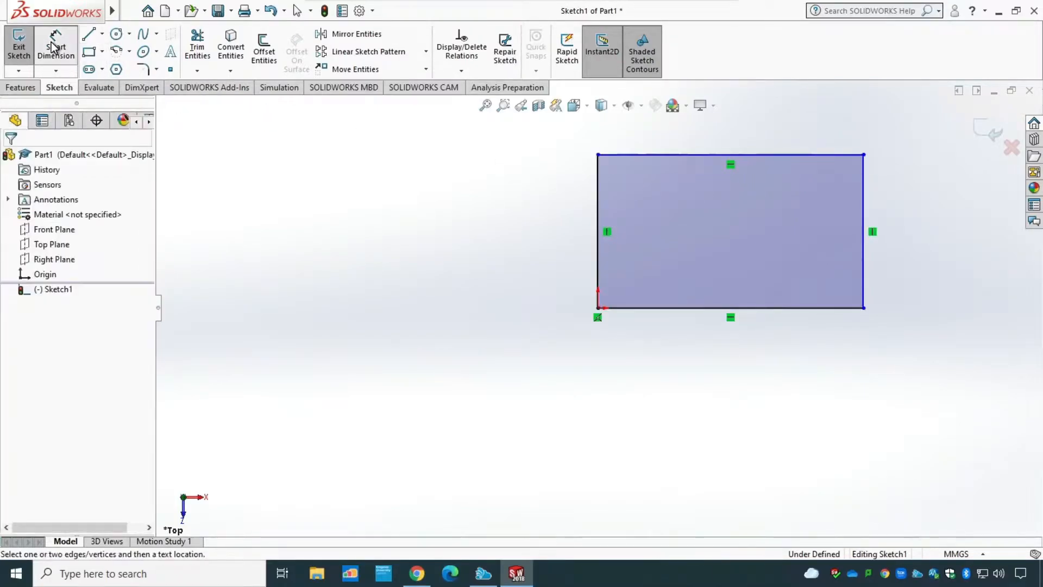
click(694, 313)
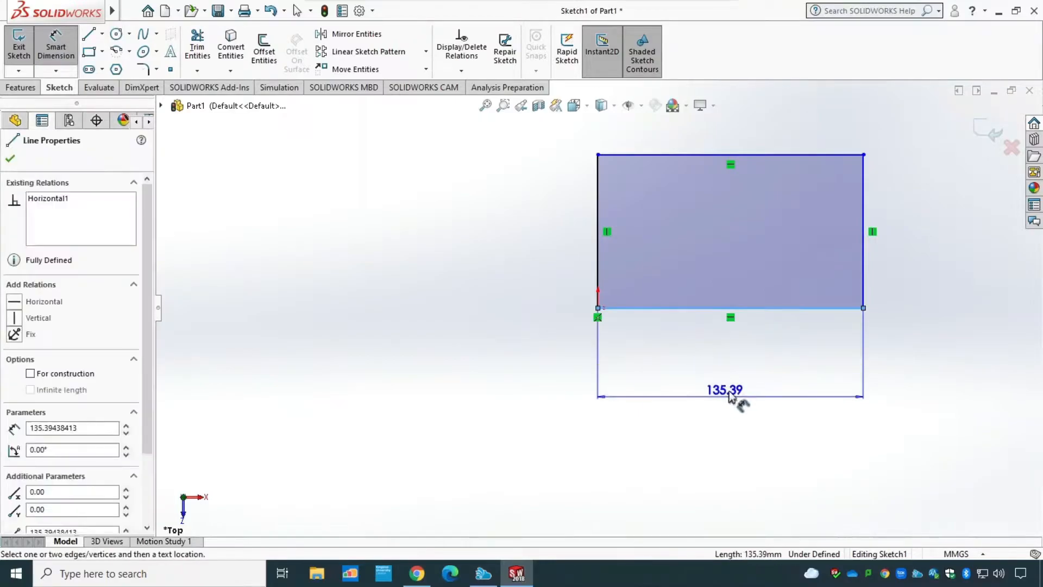
click(736, 373)
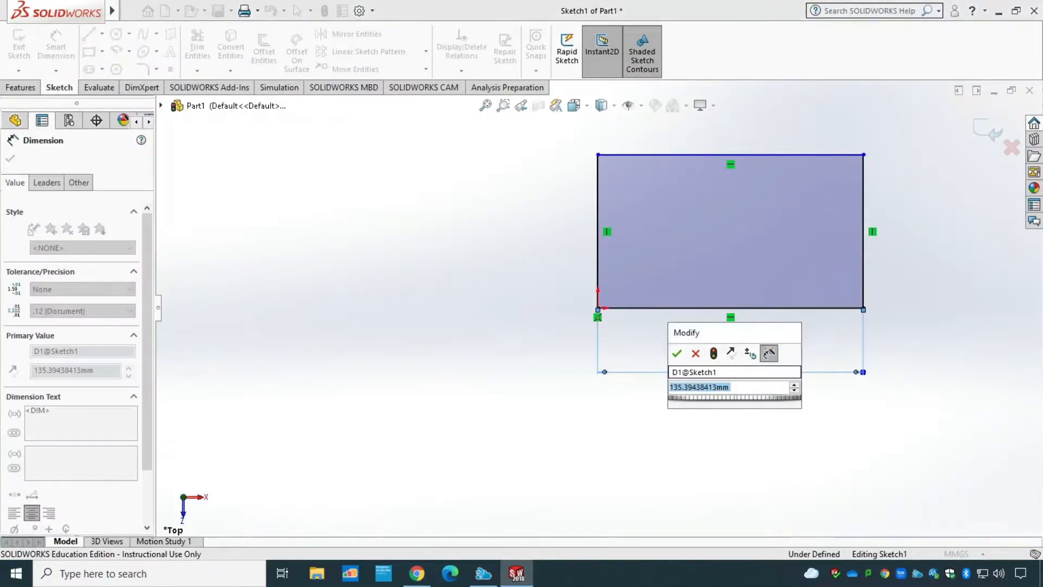
text(150)
key(Return)
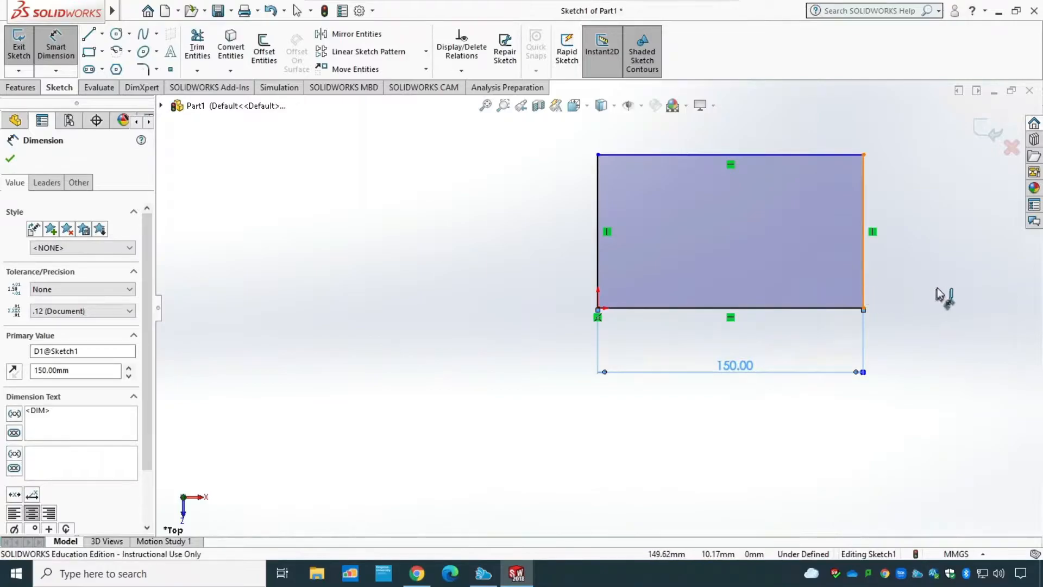
click(864, 261)
click(929, 237)
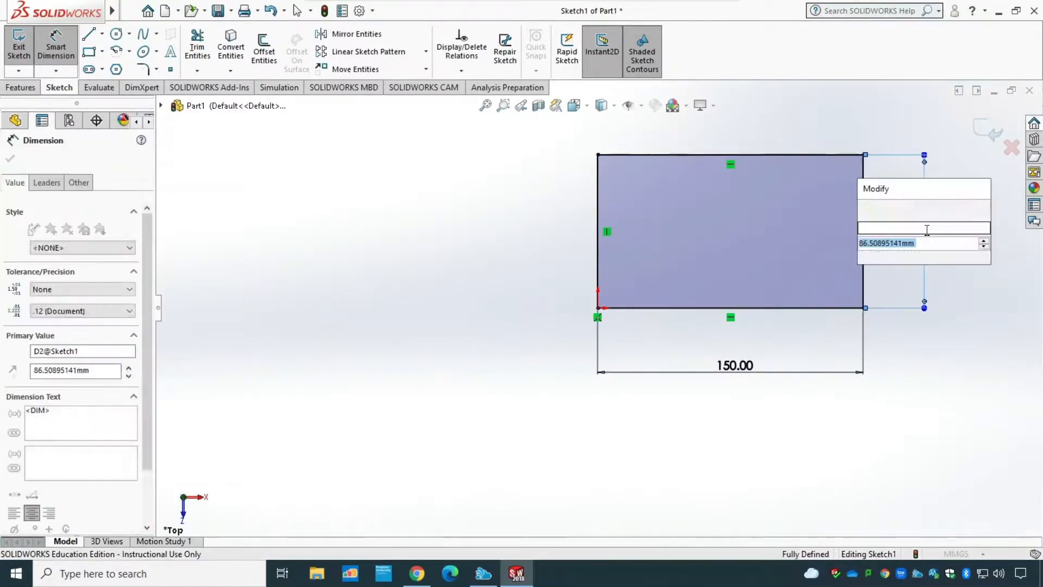
text(100)
key(Return)
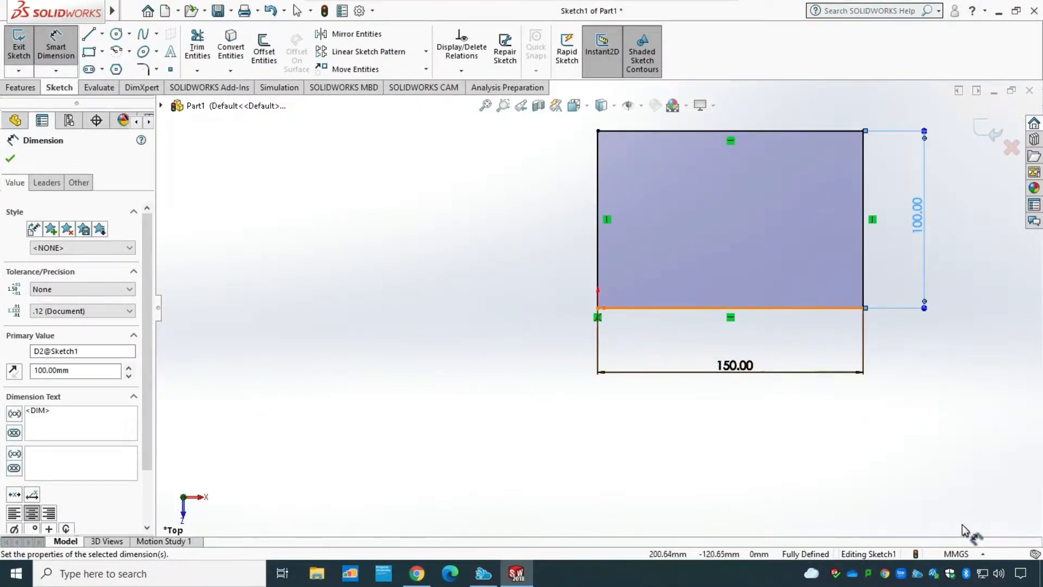
Step: Check the unit systems available for the document, keep MMGS, and exit the rectangle sketch
click(983, 555)
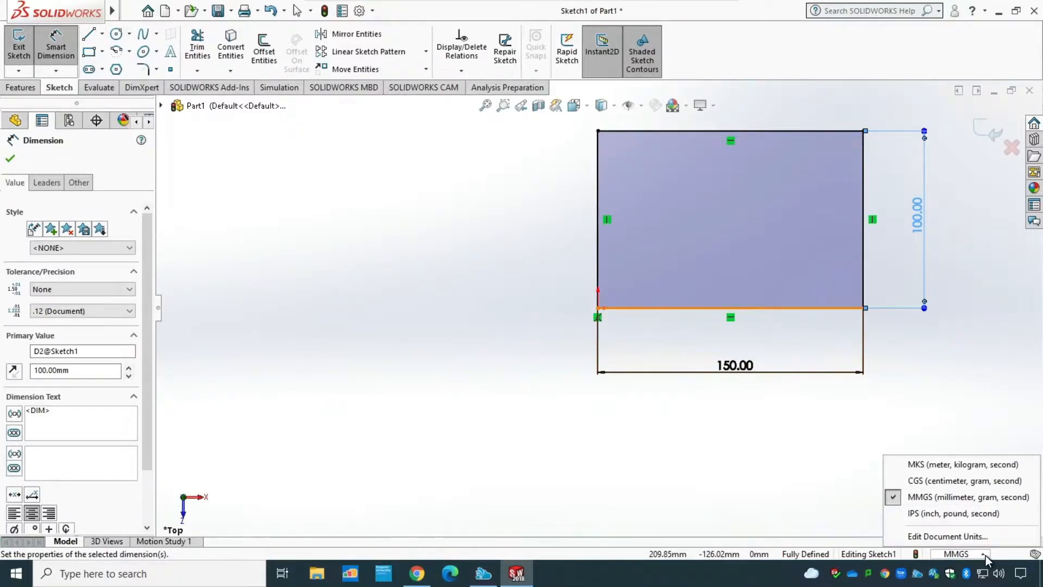
click(985, 555)
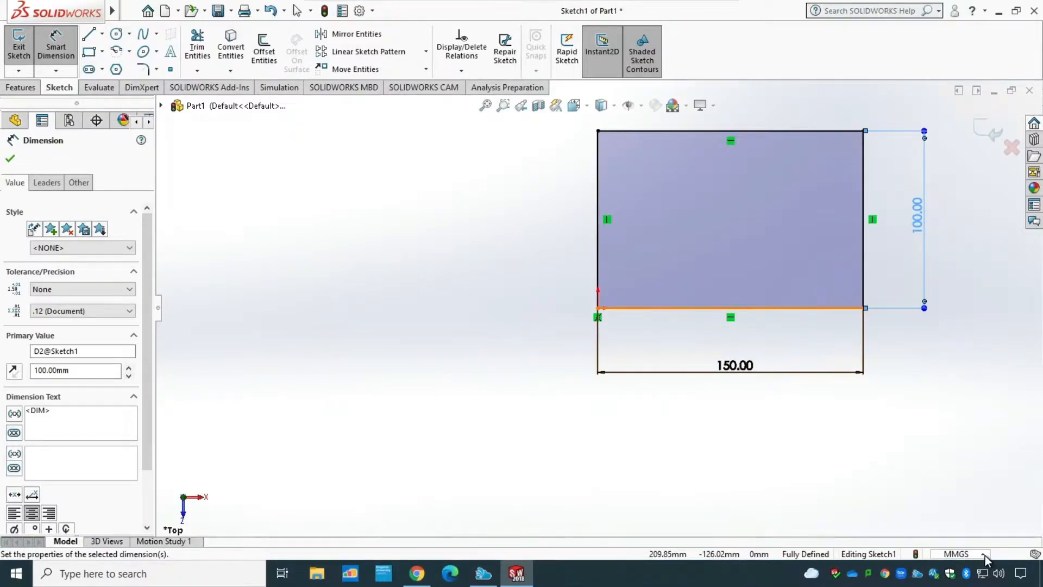
click(11, 158)
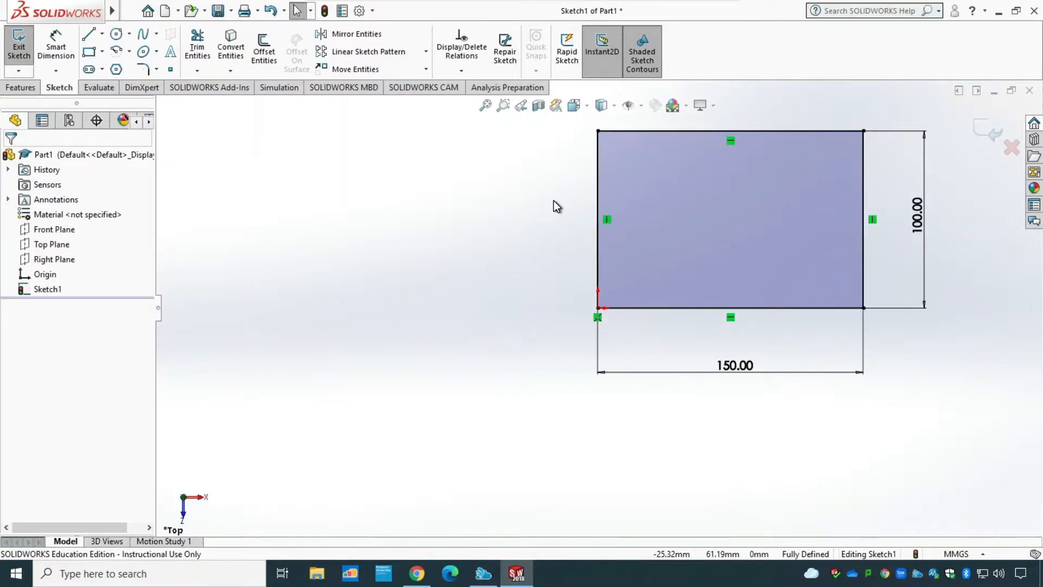
click(18, 60)
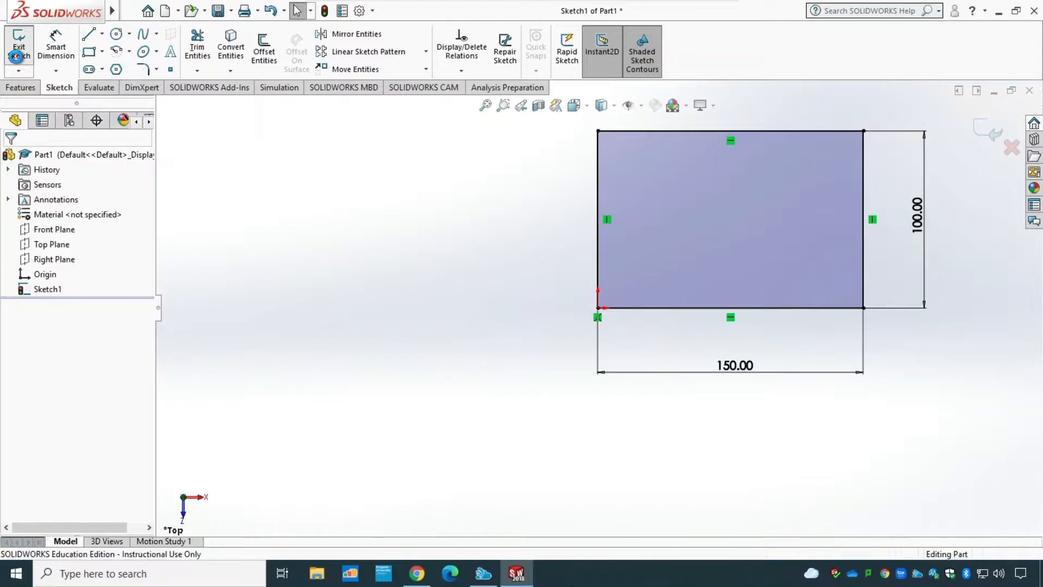
Step: Start an Extruded Boss/Base from the rectangle sketch and set its blind depth to 50 mm
click(485, 105)
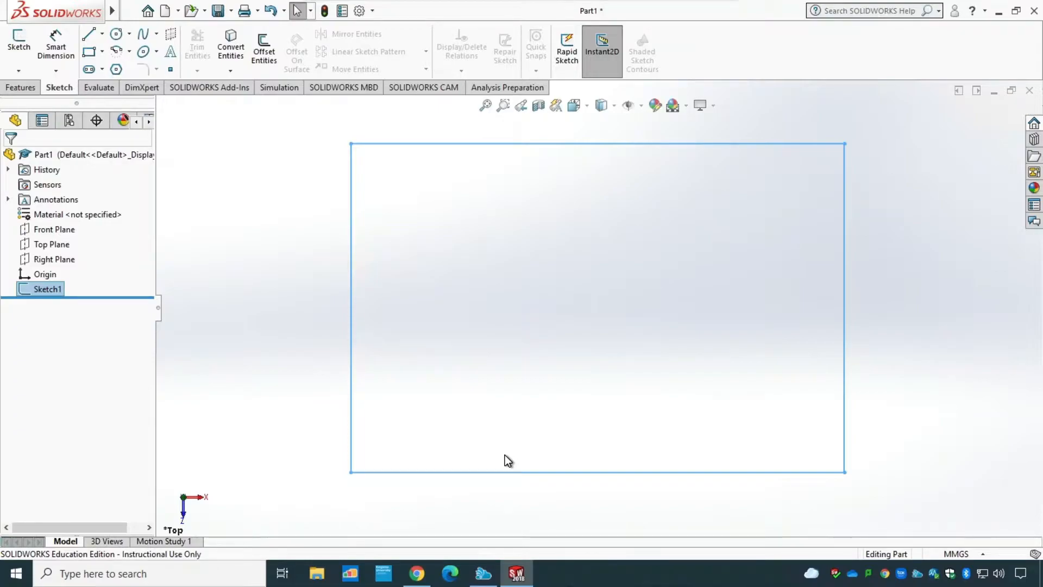
click(26, 87)
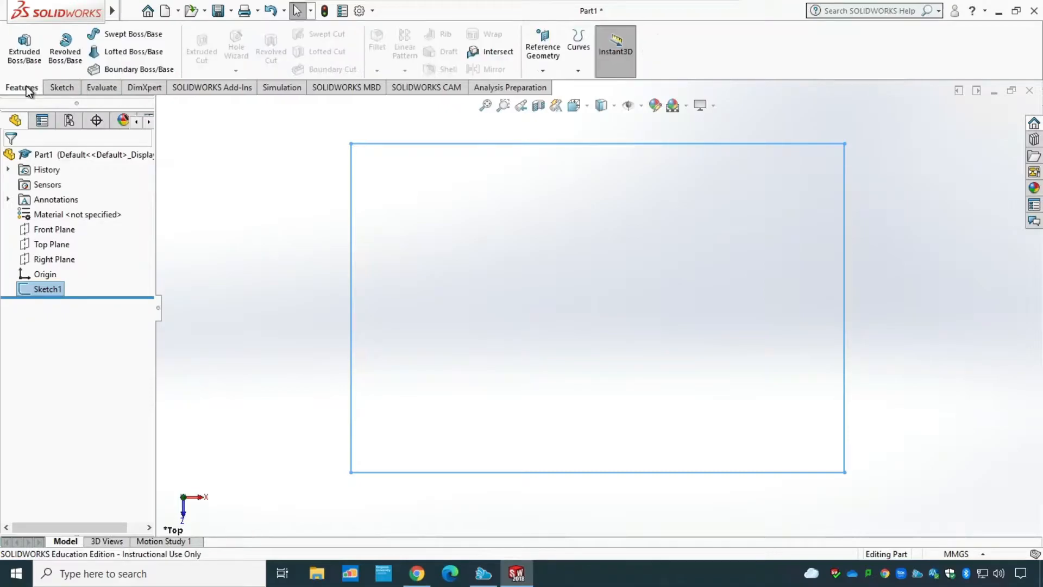
click(26, 58)
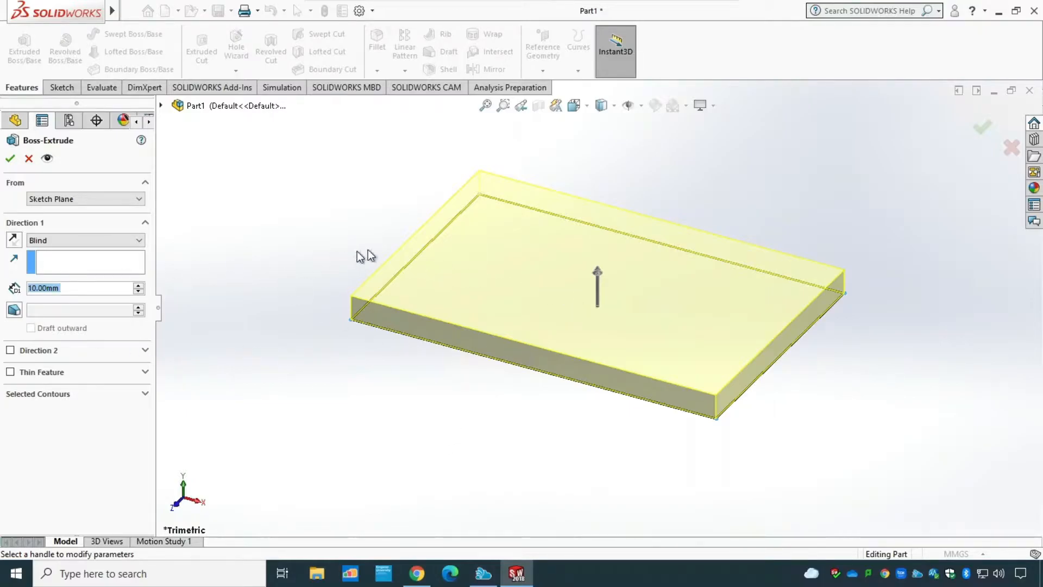
click(162, 107)
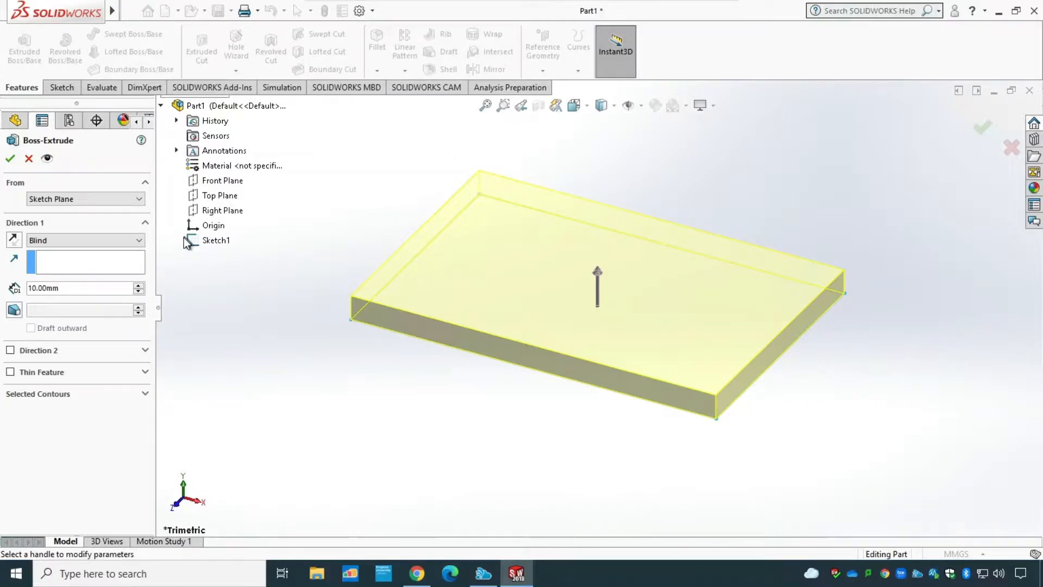
click(161, 106)
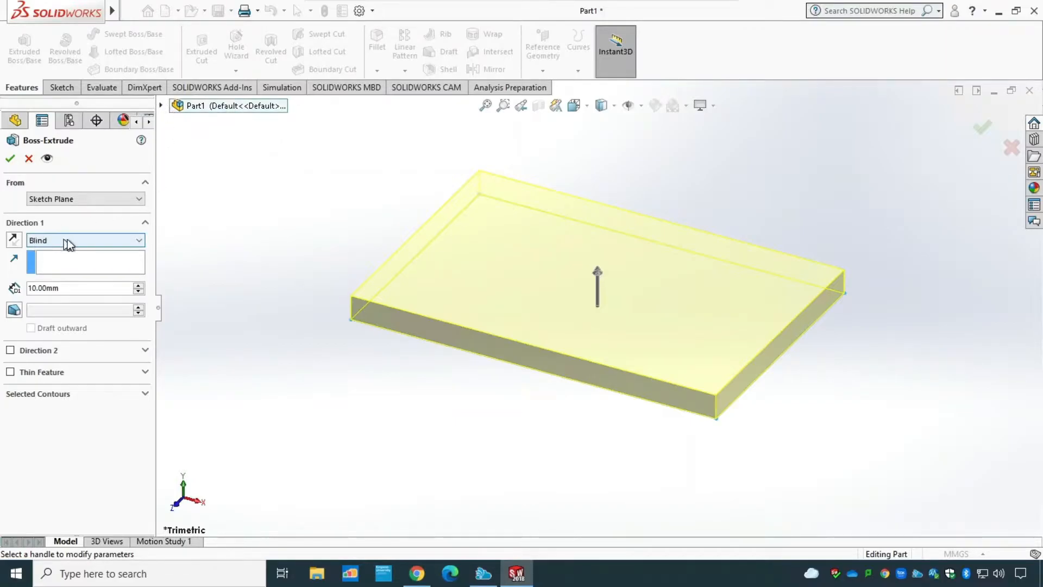
drag(77, 288, 3, 292)
text(50)
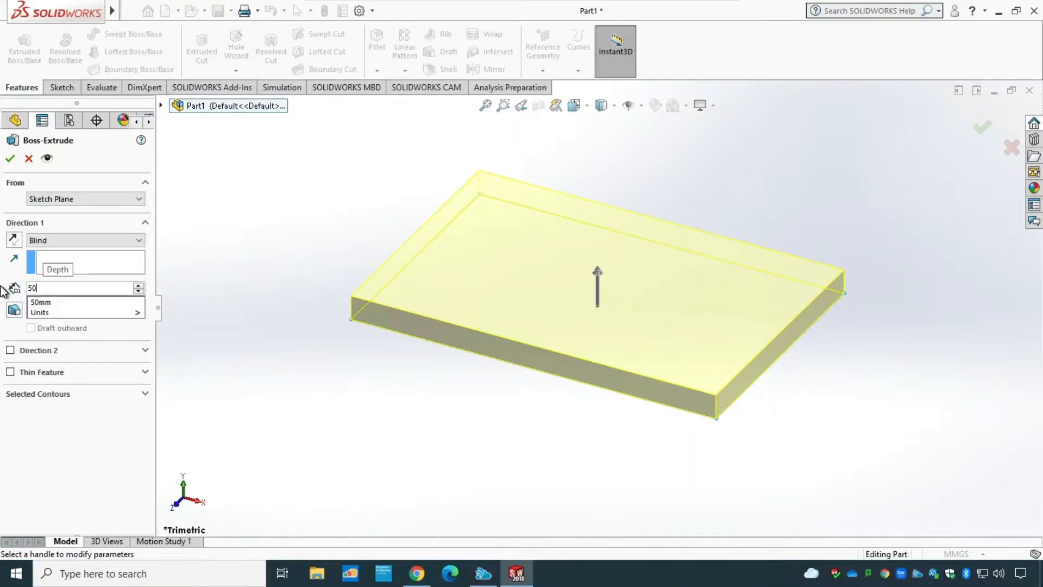
key(Return)
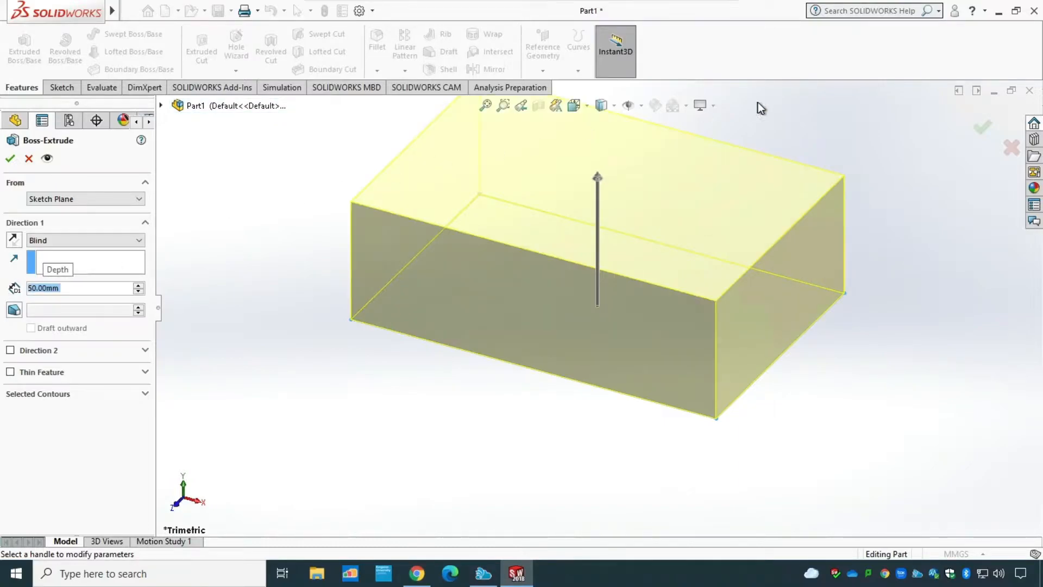
Step: Pull the extrusion's depth handle to 49 mm, and reverse the extrusion direction and back again
mouse_move(598, 198)
mouse_down()
mouse_move(598, 272)
mouse_move(600, 142)
mouse_move(601, 263)
mouse_move(598, 197)
mouse_move(559, 227)
mouse_up()
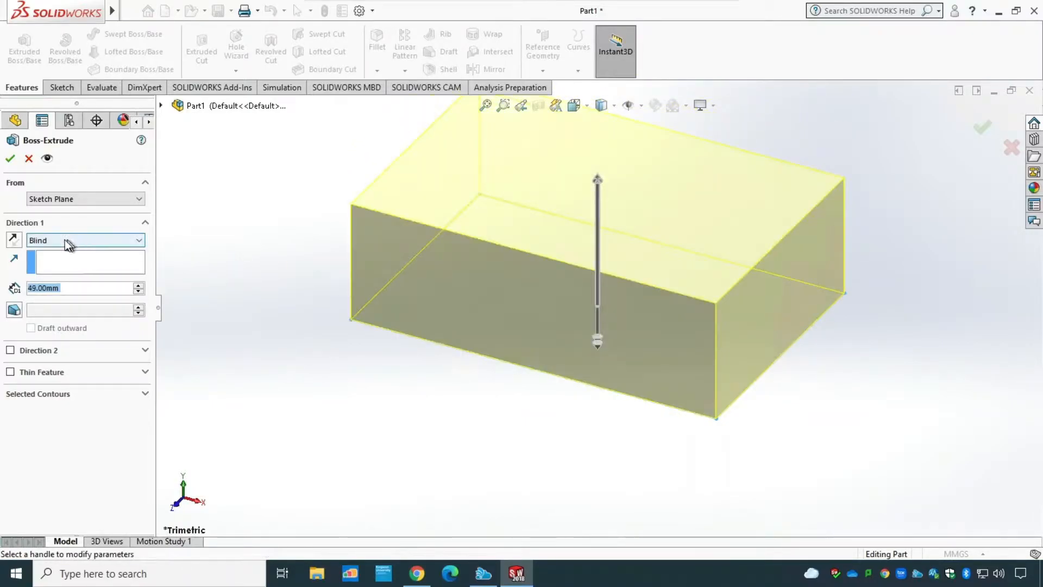
click(14, 239)
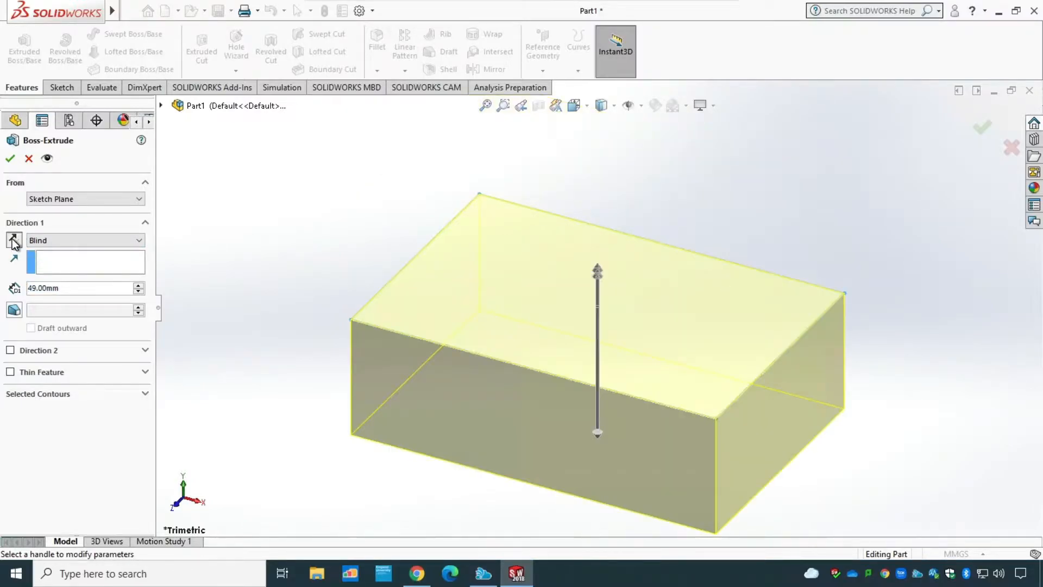
click(14, 241)
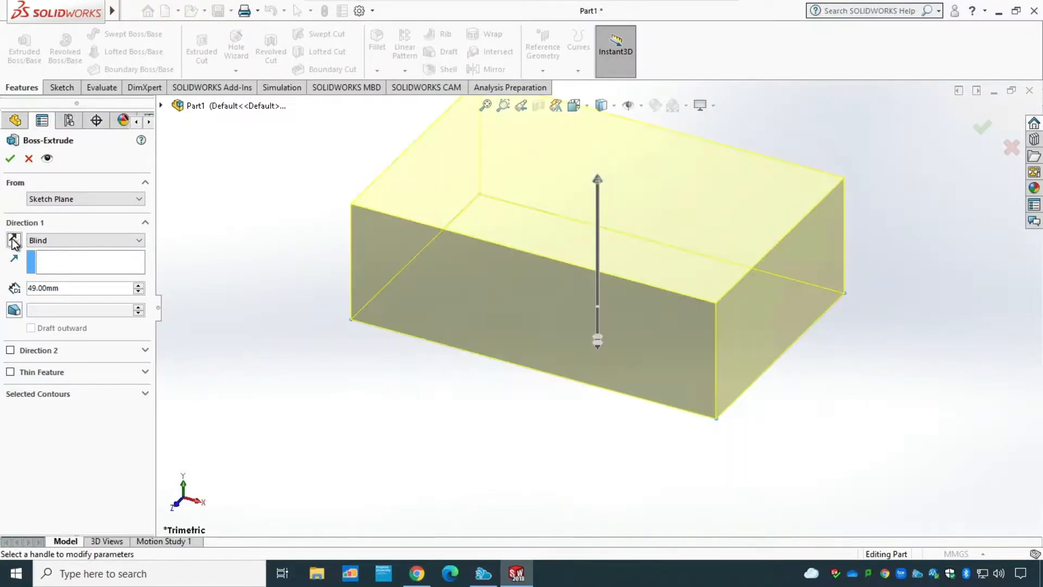
click(51, 240)
click(51, 240)
click(70, 241)
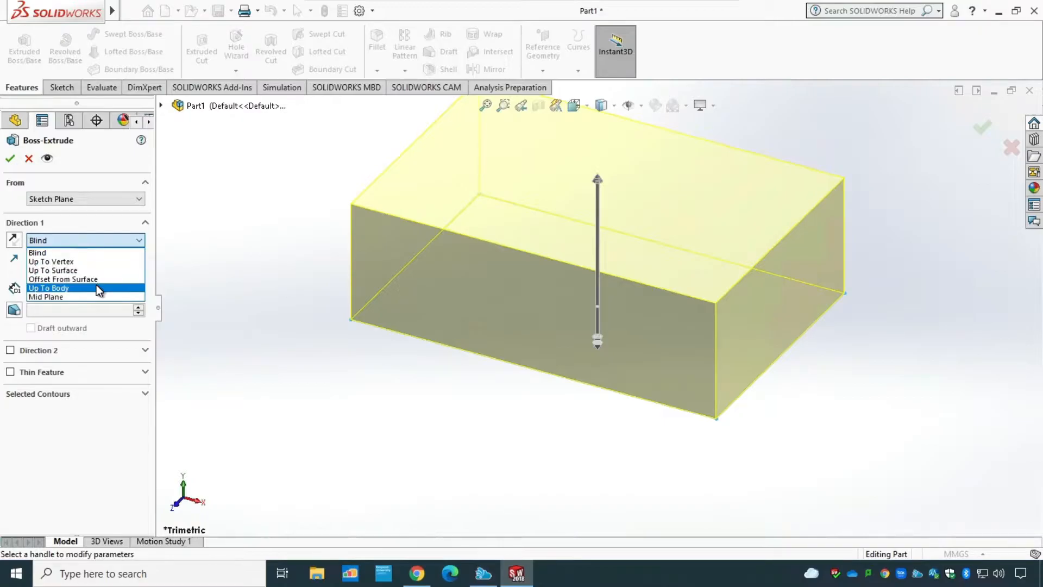
click(104, 239)
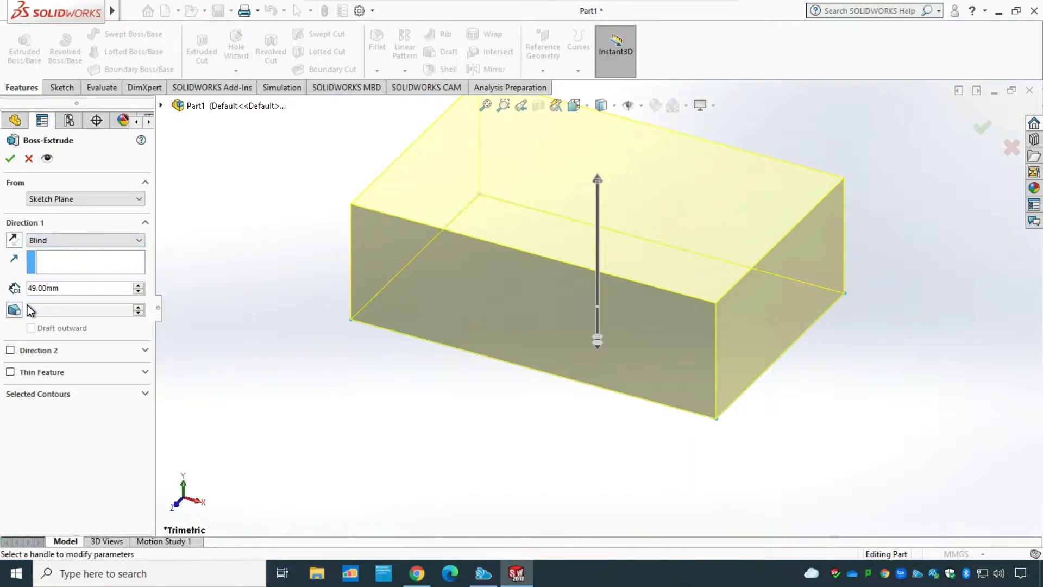
Step: Enable Direction 2 for the extrusion with a Blind end condition and pull its depth handle to 22 mm
click(10, 351)
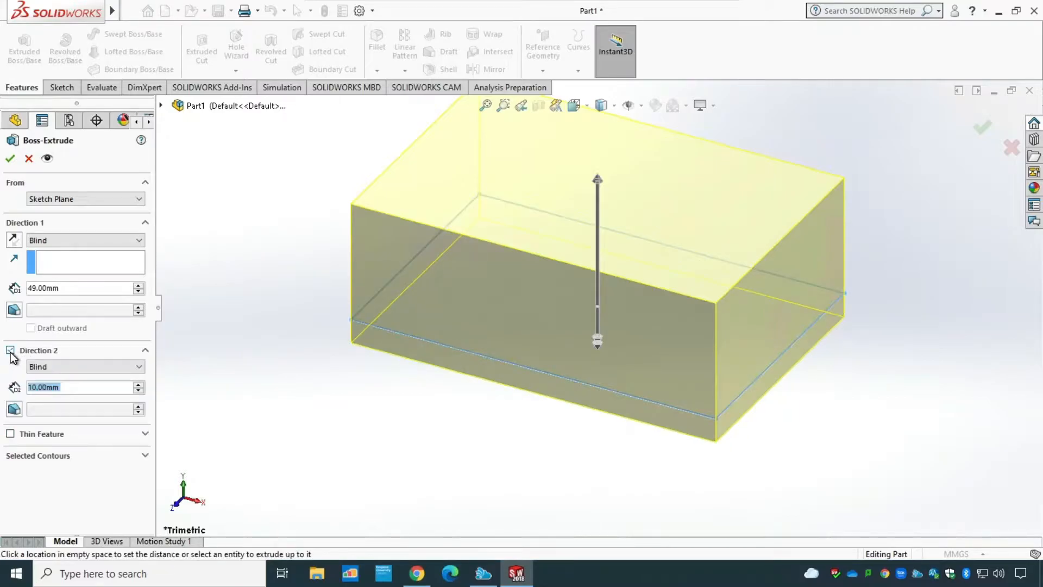
middle_drag(391, 442, 614, 341)
mouse_move(594, 341)
mouse_down()
mouse_move(592, 426)
mouse_move(592, 338)
mouse_up()
click(69, 367)
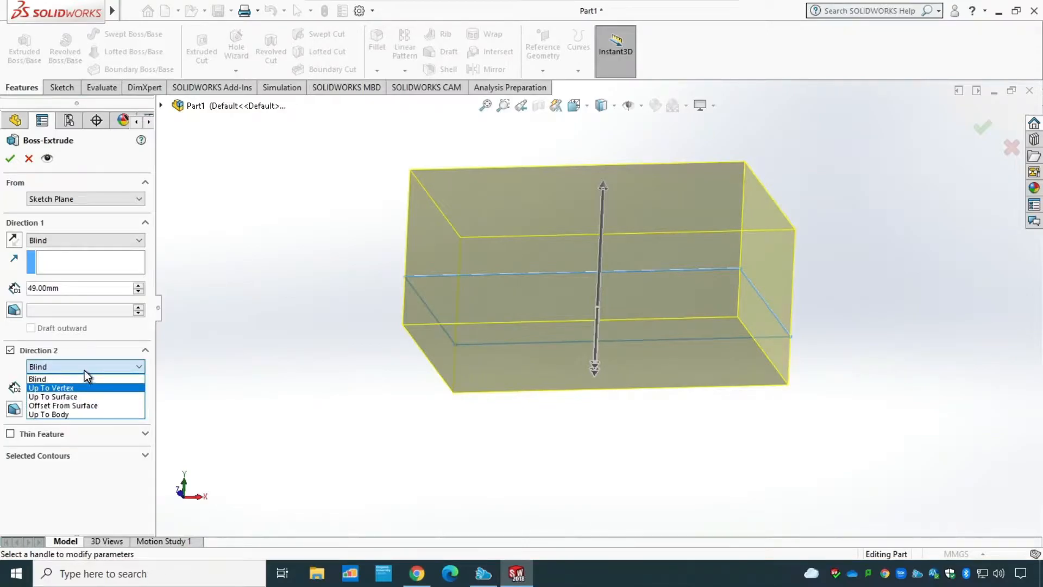
click(84, 367)
middle_drag(324, 337, 324, 375)
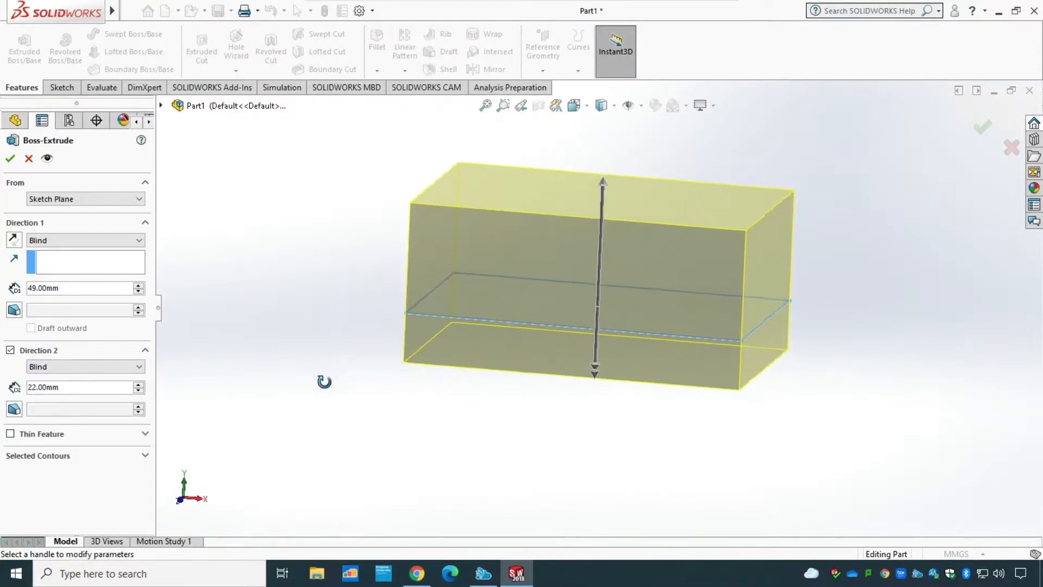
Step: Turn off Direction 2 for the extrusion and apply a 25° draft to Direction 1
click(11, 351)
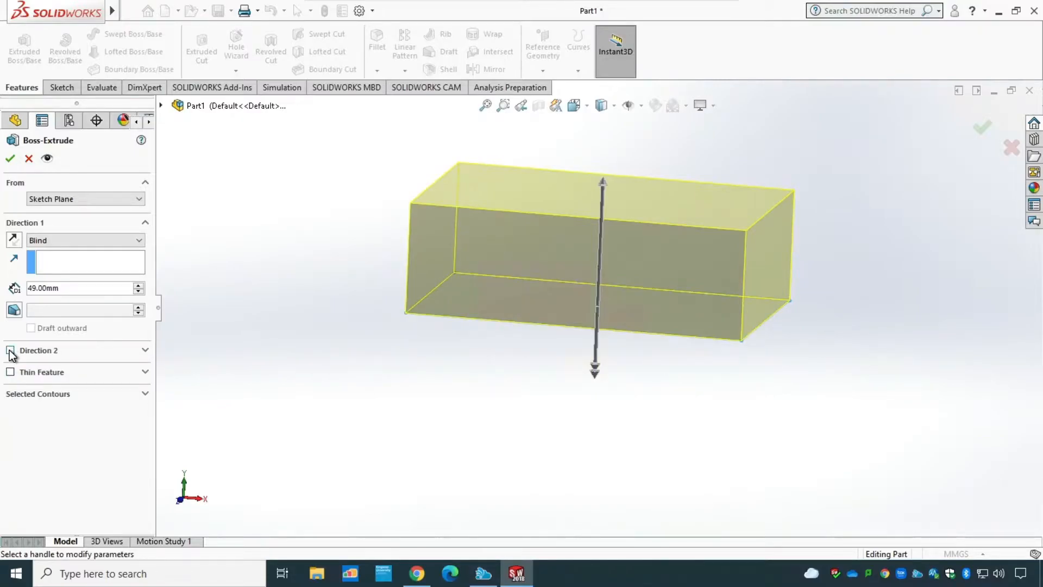
click(14, 314)
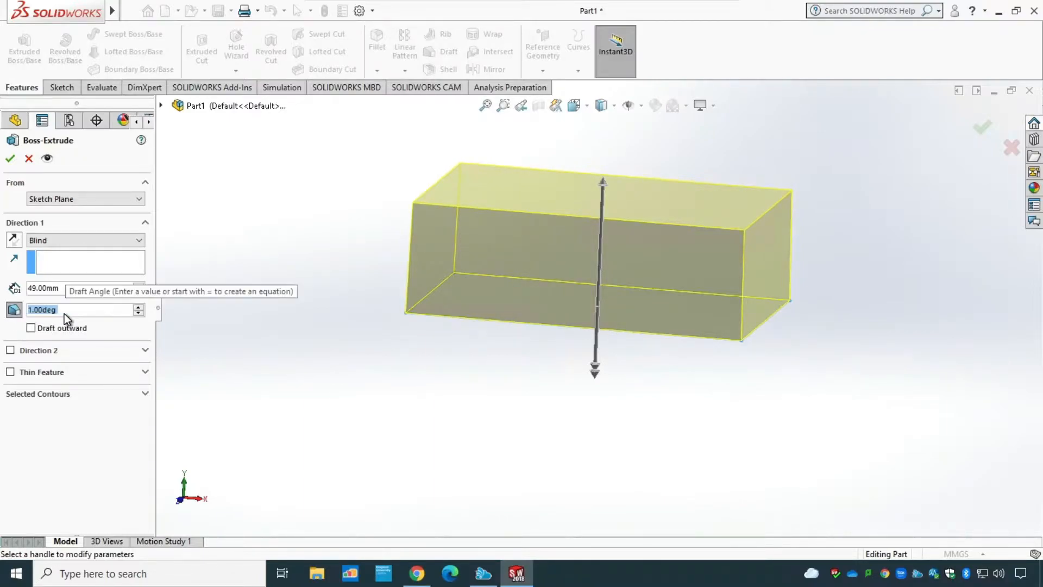
text(25)
key(Return)
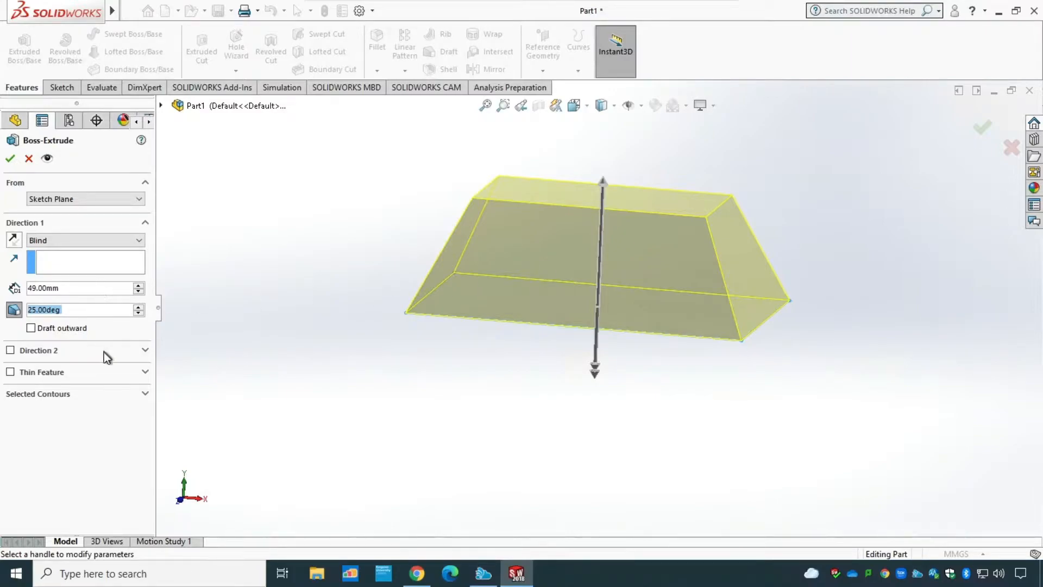
Step: Check the selected contour, turn the draft off, accept the 49 mm blind extrusion and expand the feature to reveal its sketch
click(142, 393)
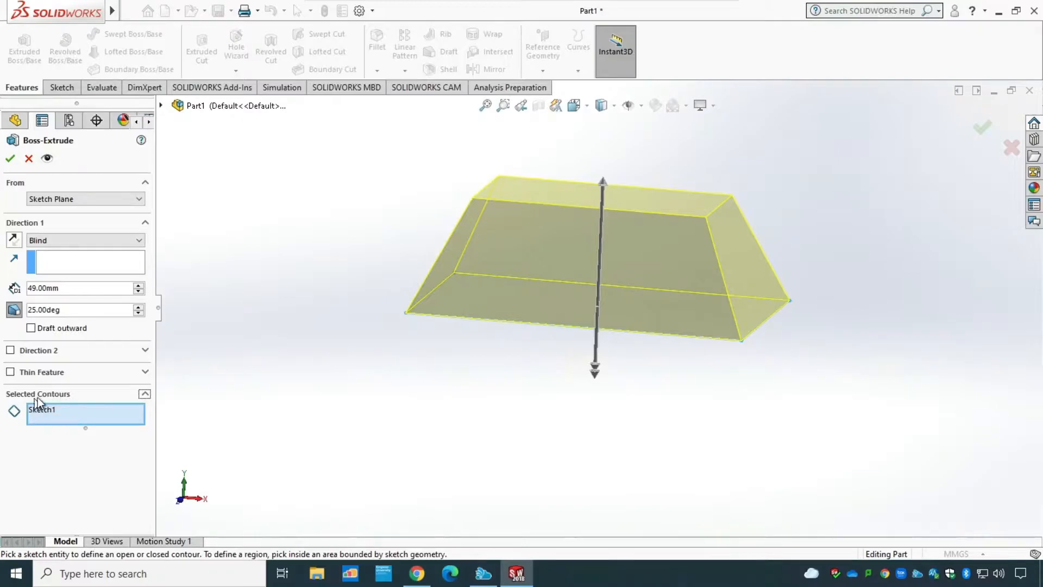
click(145, 394)
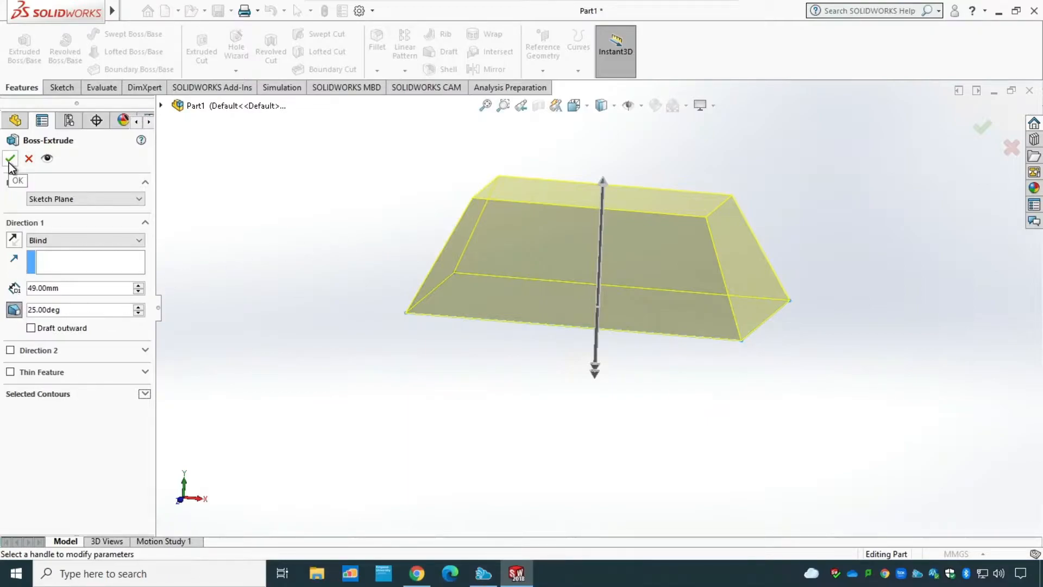
click(14, 310)
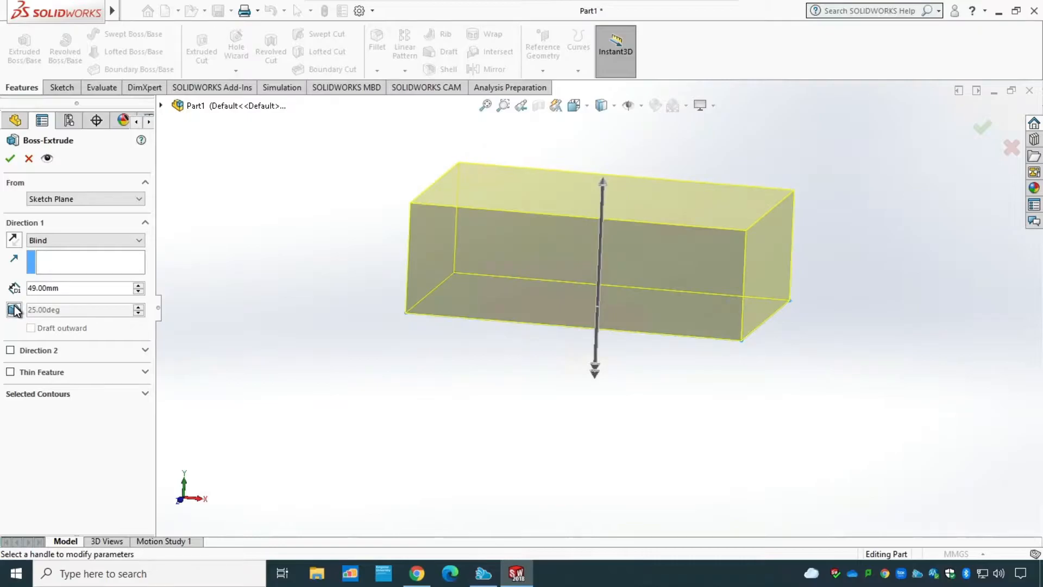
click(10, 159)
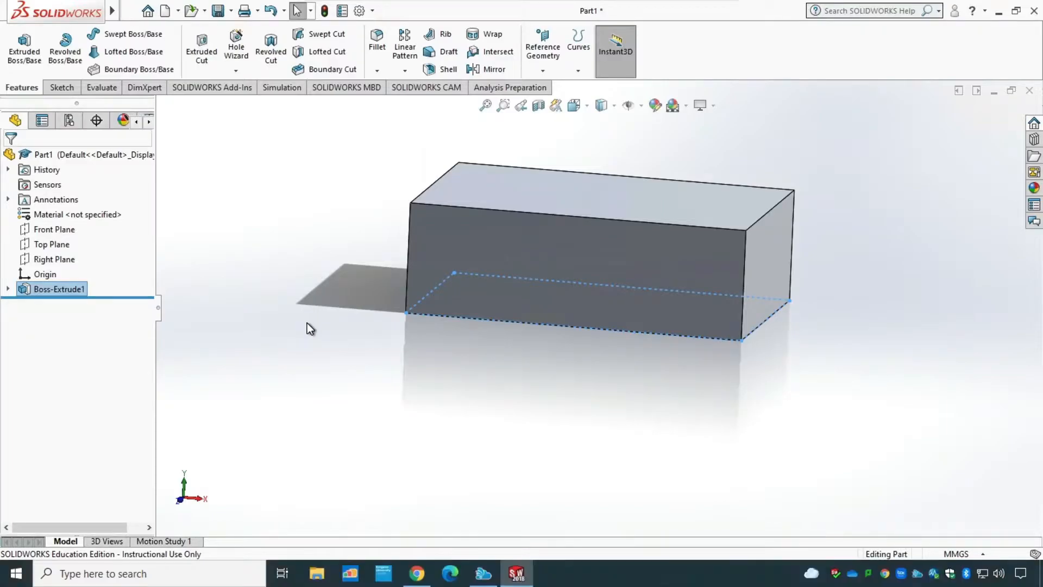
click(326, 200)
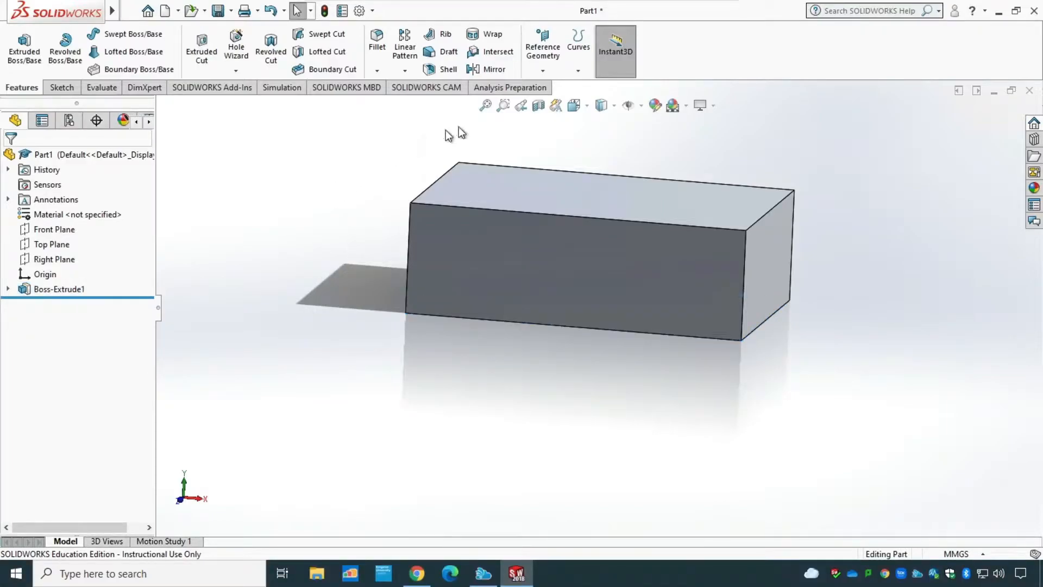
click(8, 289)
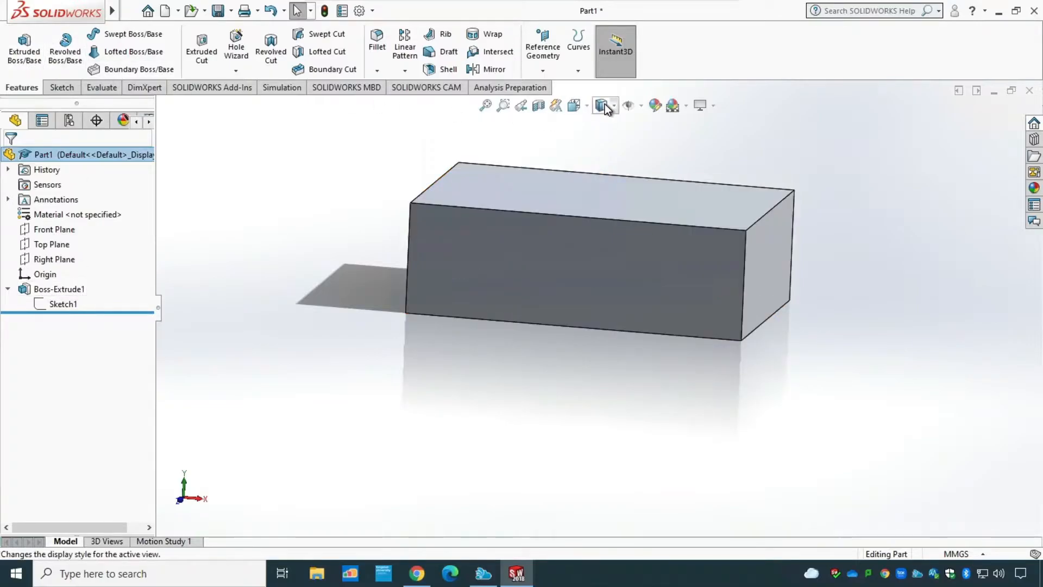
Step: Start a new sketch on the block's top face and orient the view normal to that face
click(587, 105)
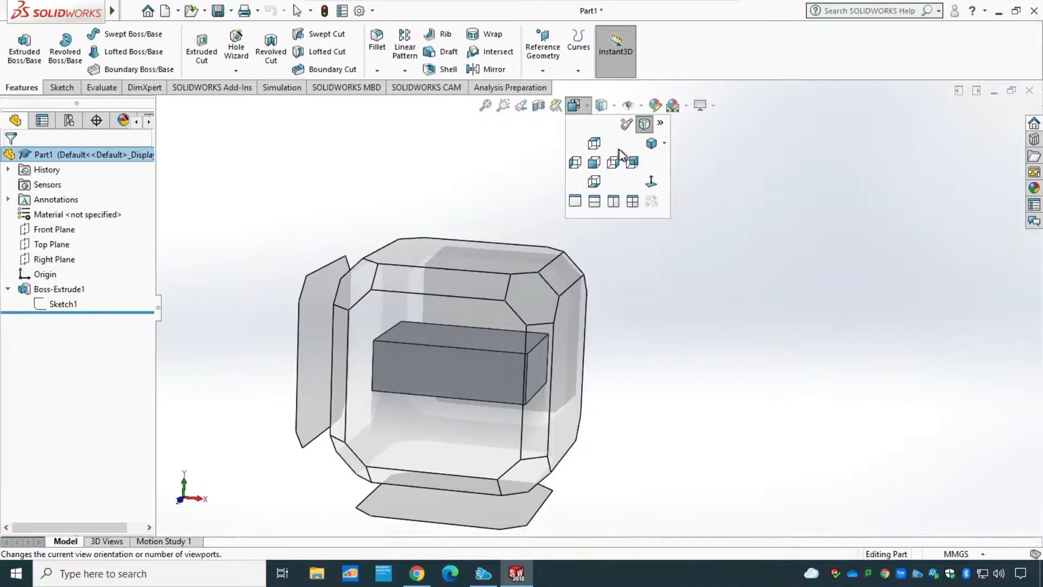
click(651, 143)
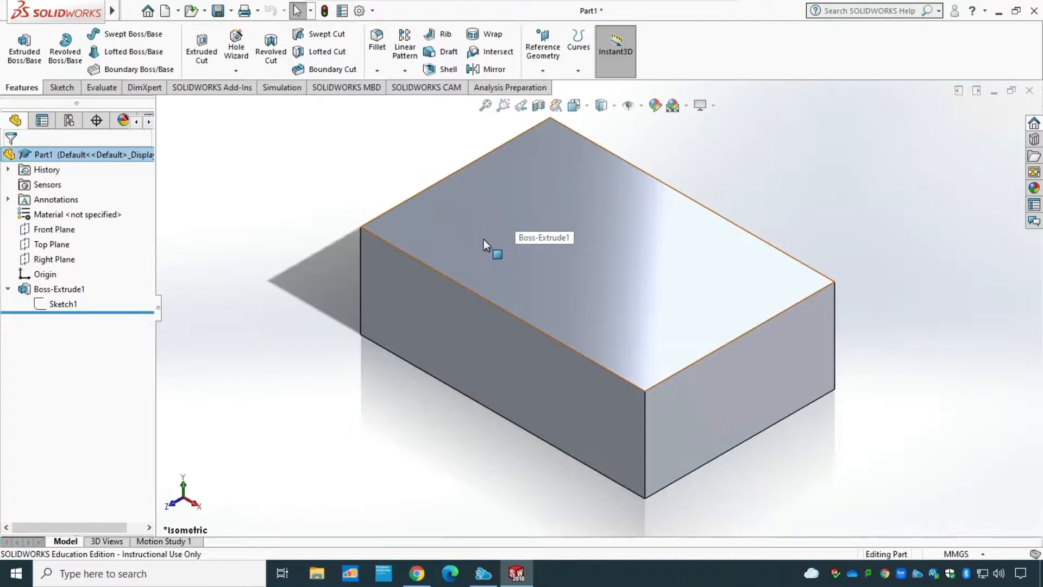
click(60, 87)
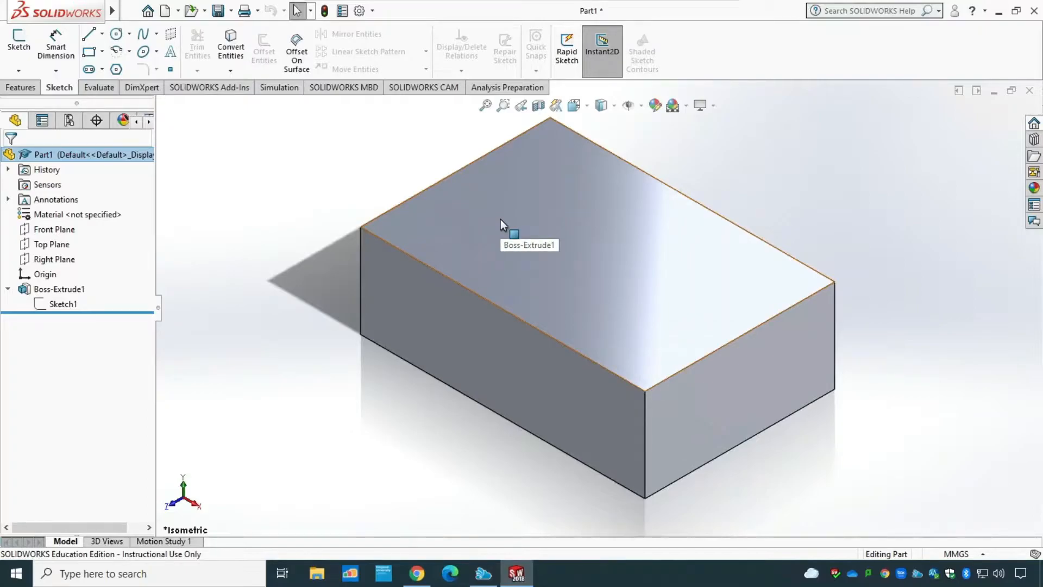
click(22, 46)
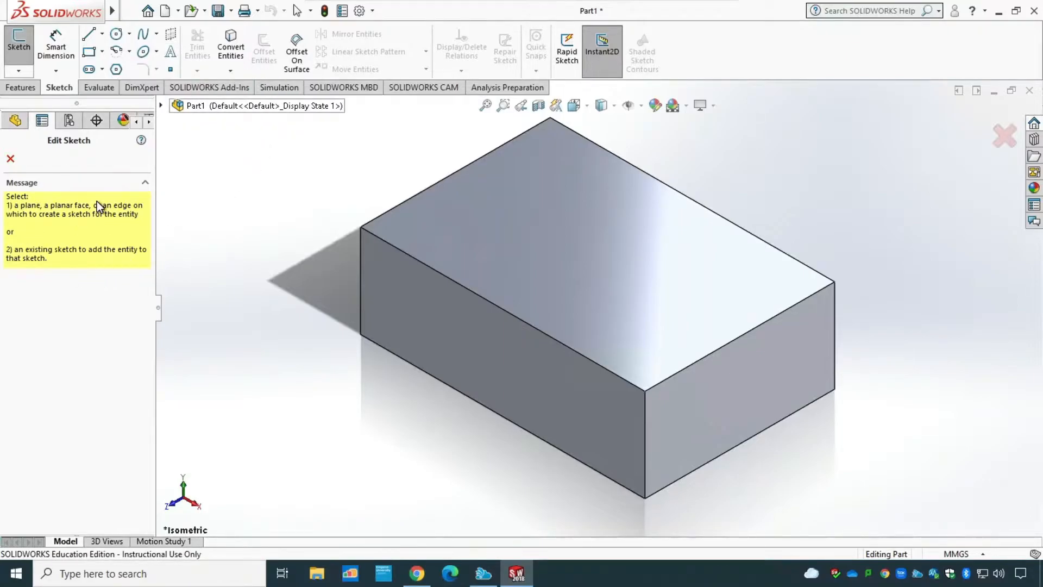
click(561, 231)
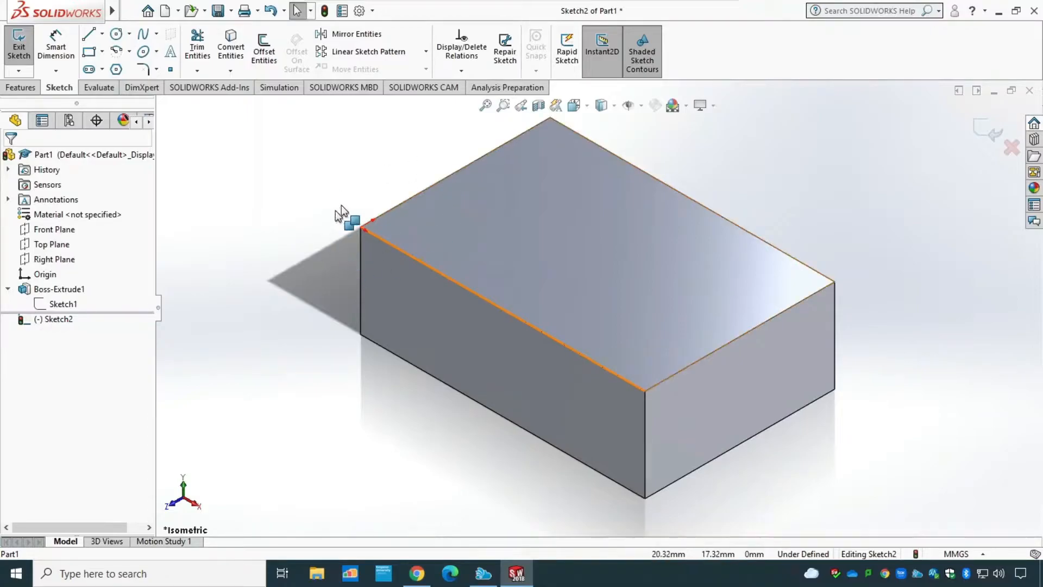
click(589, 105)
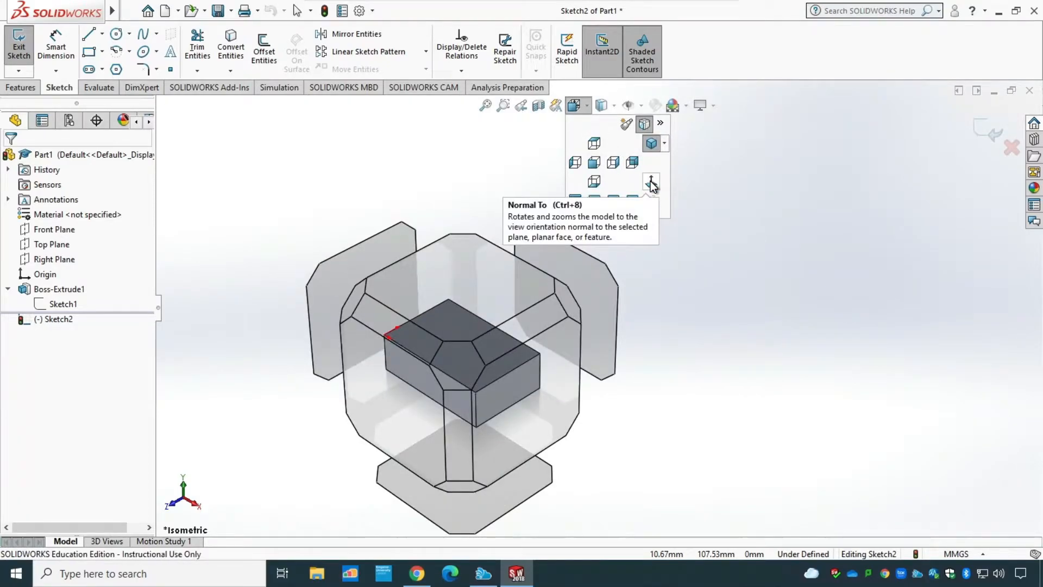
click(652, 185)
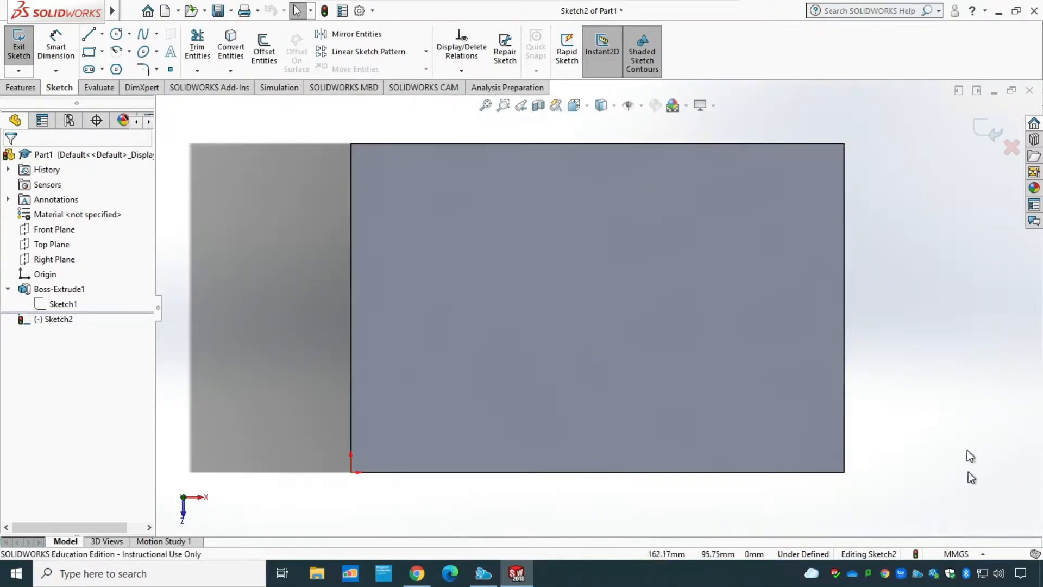
Step: Sketch a corner rectangle about 68 × 36 mm near the middle of the block's top face
click(91, 53)
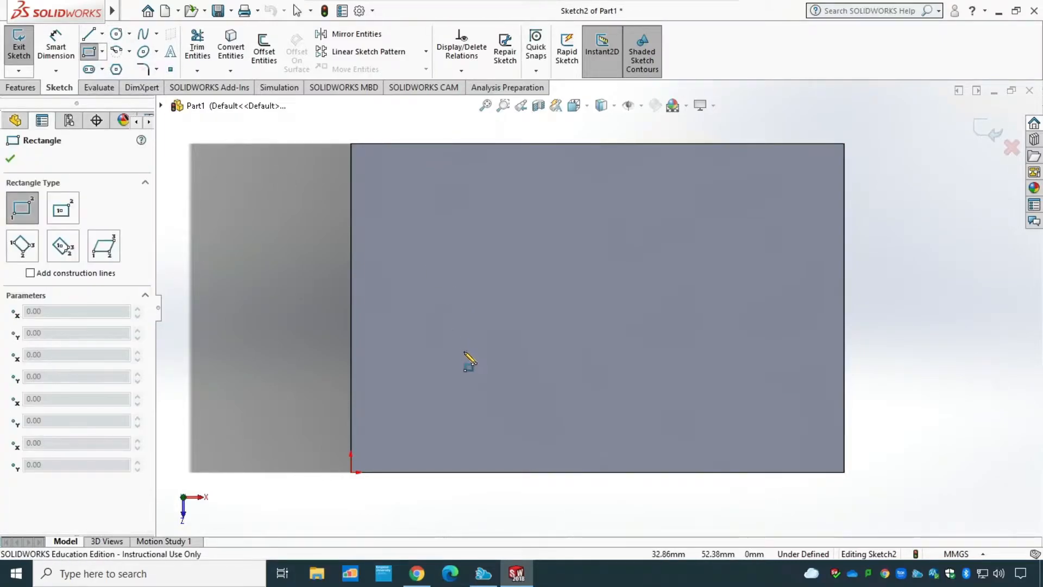
click(459, 364)
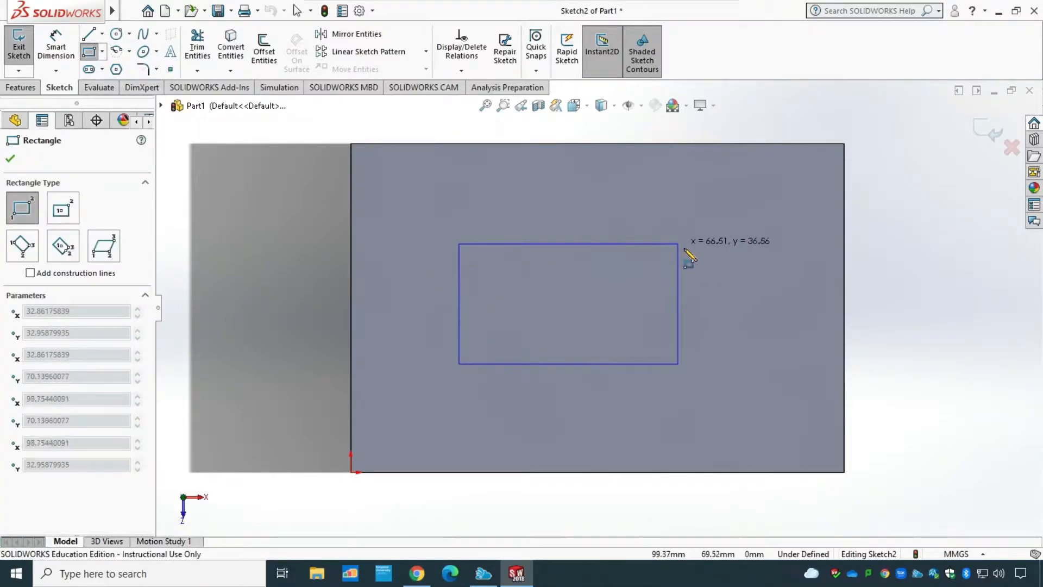
click(683, 248)
key(Escape)
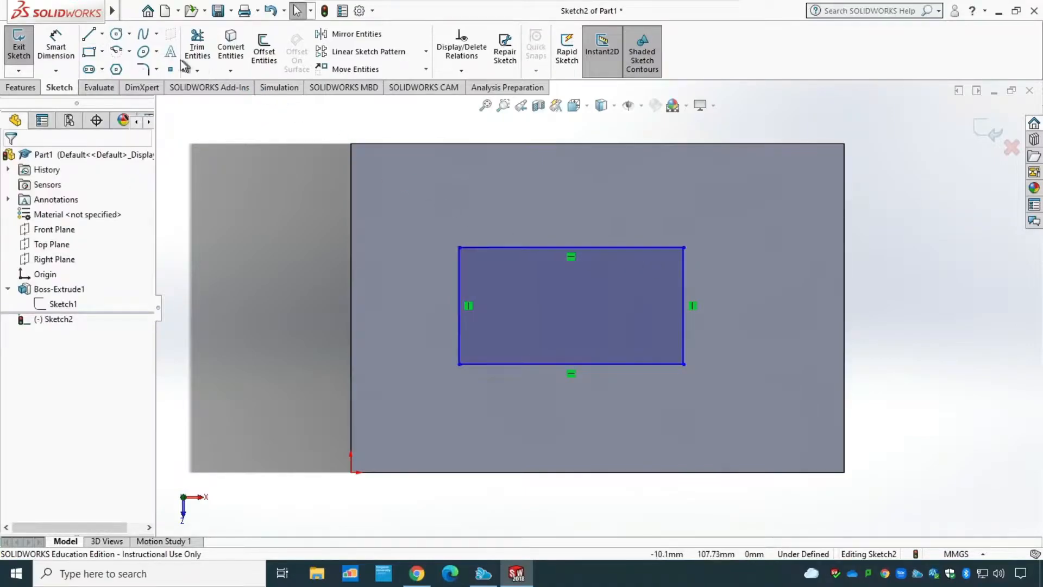
Step: Dimension the inner rectangle to 30 mm high and 60 mm wide
click(56, 49)
click(686, 288)
click(748, 314)
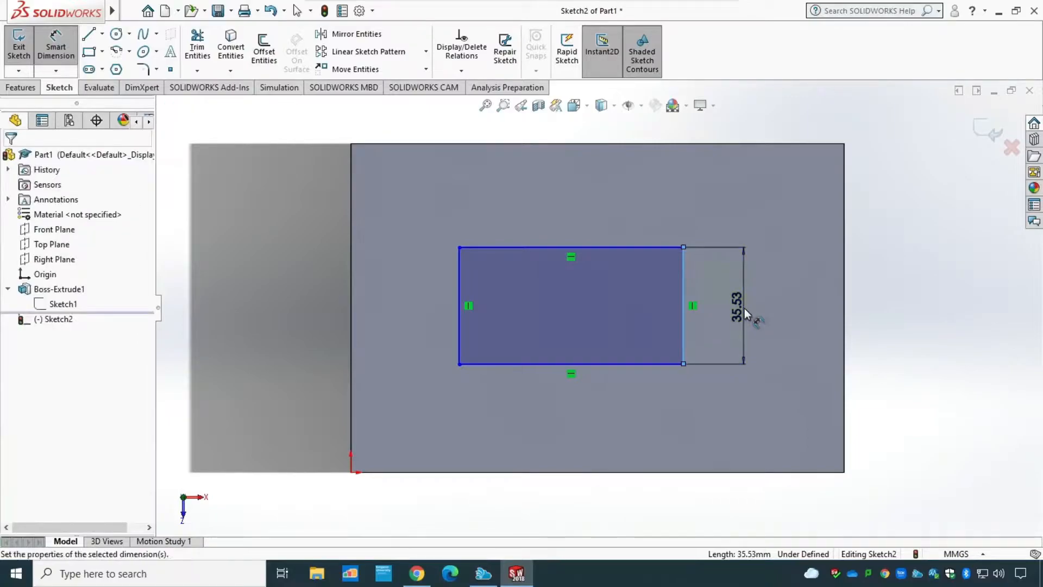
text(30)
key(Return)
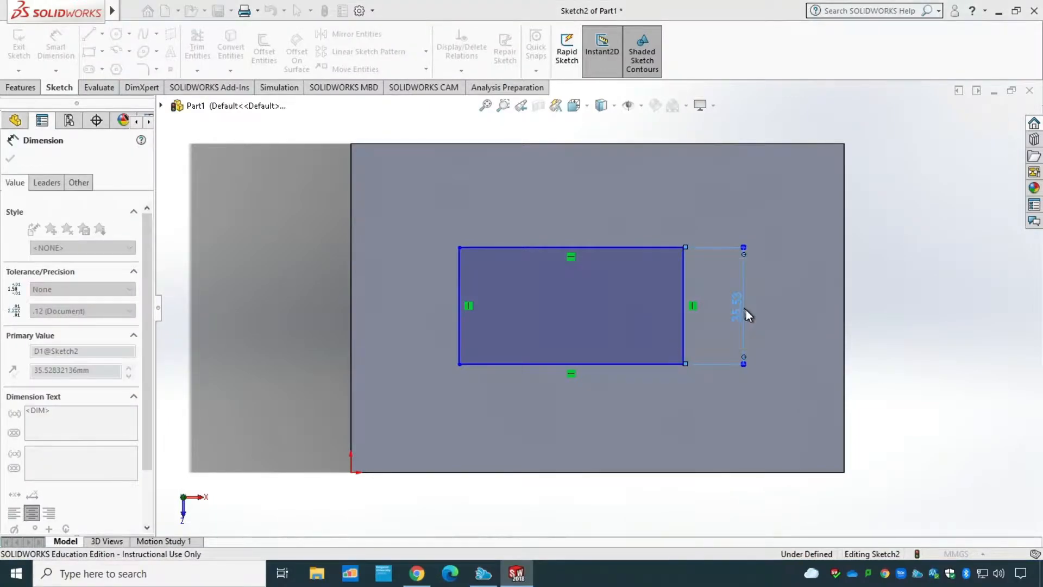
click(653, 363)
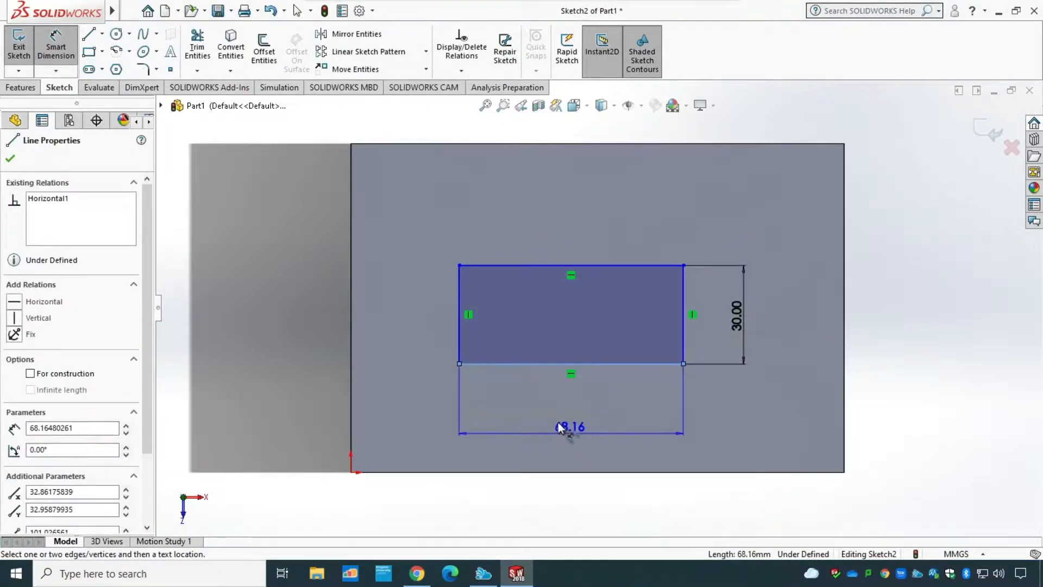
click(563, 413)
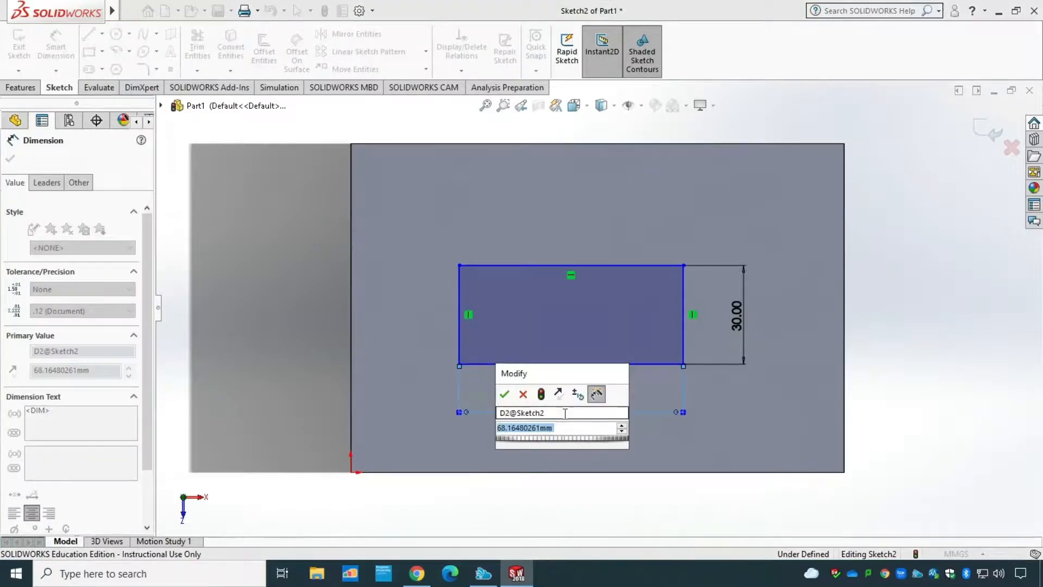
text(60)
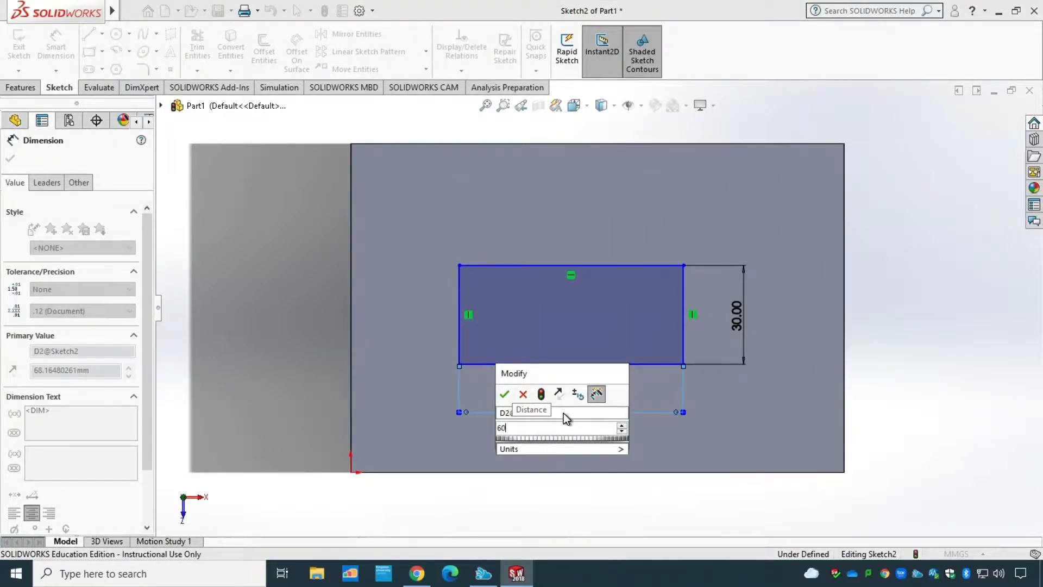
key(Return)
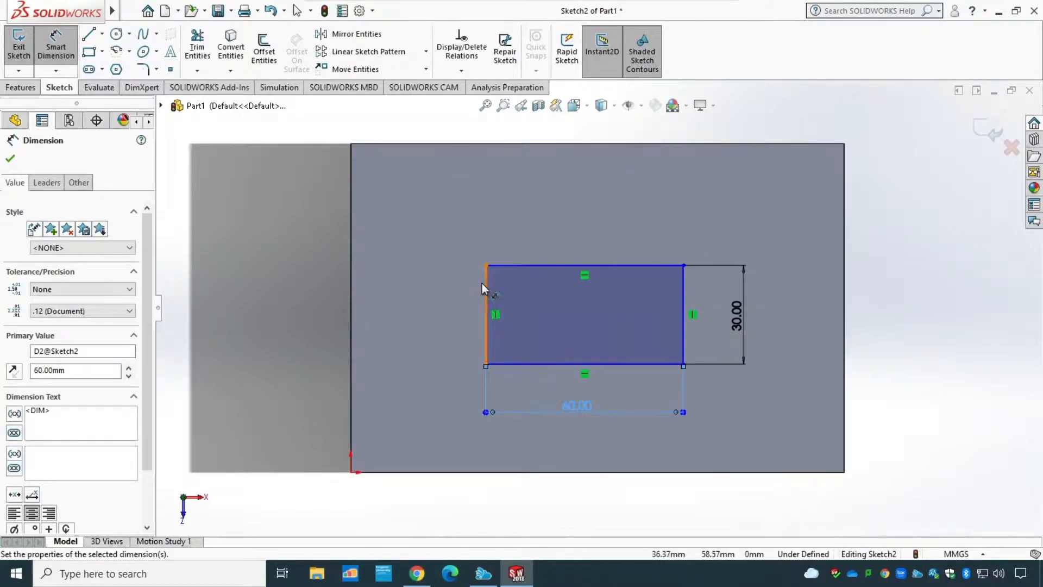
Step: Dimension the inner rectangle's left side 40 mm from the block's left edge
click(485, 286)
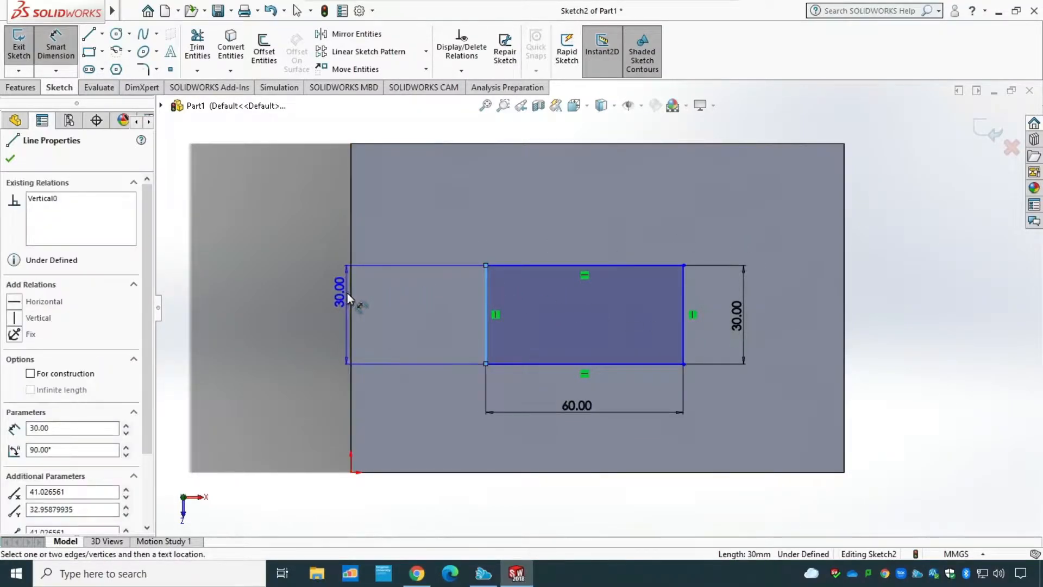
click(350, 294)
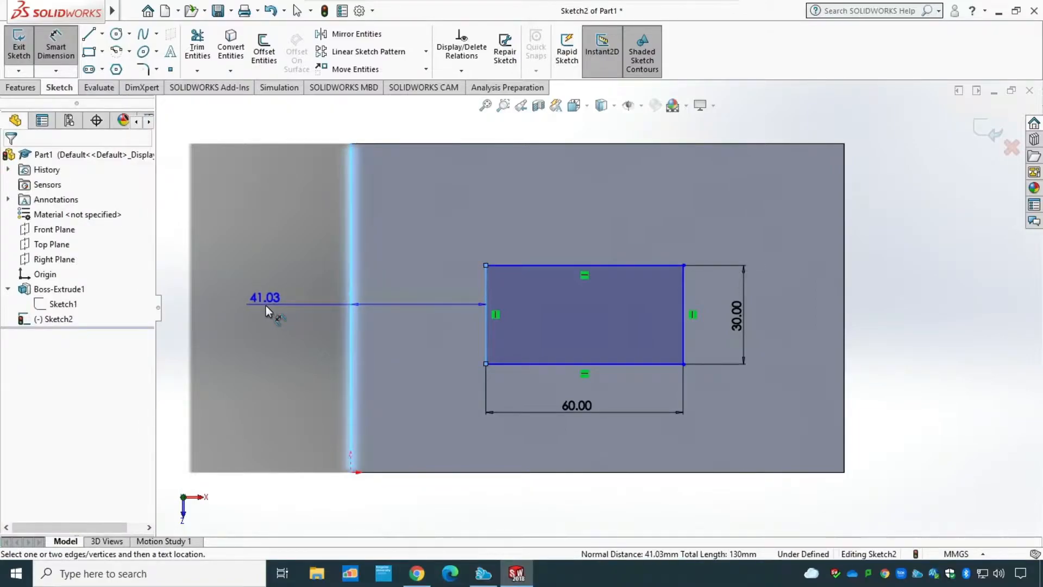
click(261, 297)
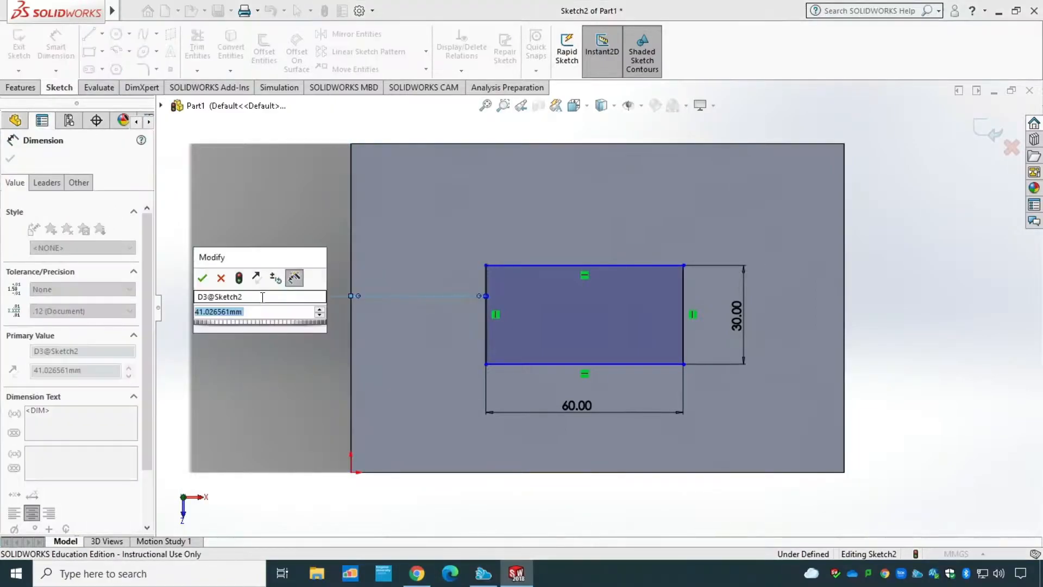
text(40)
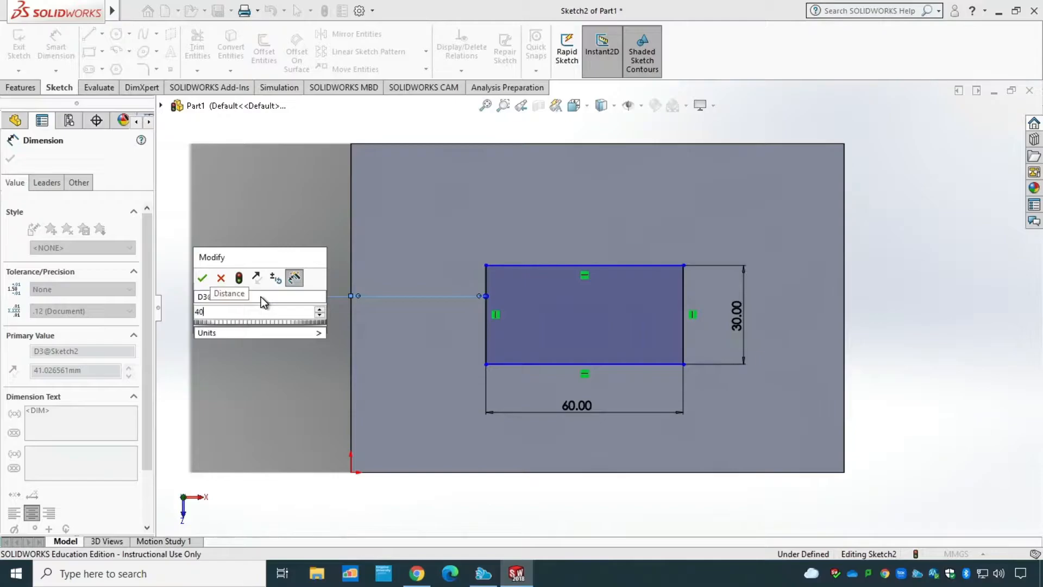
key(Return)
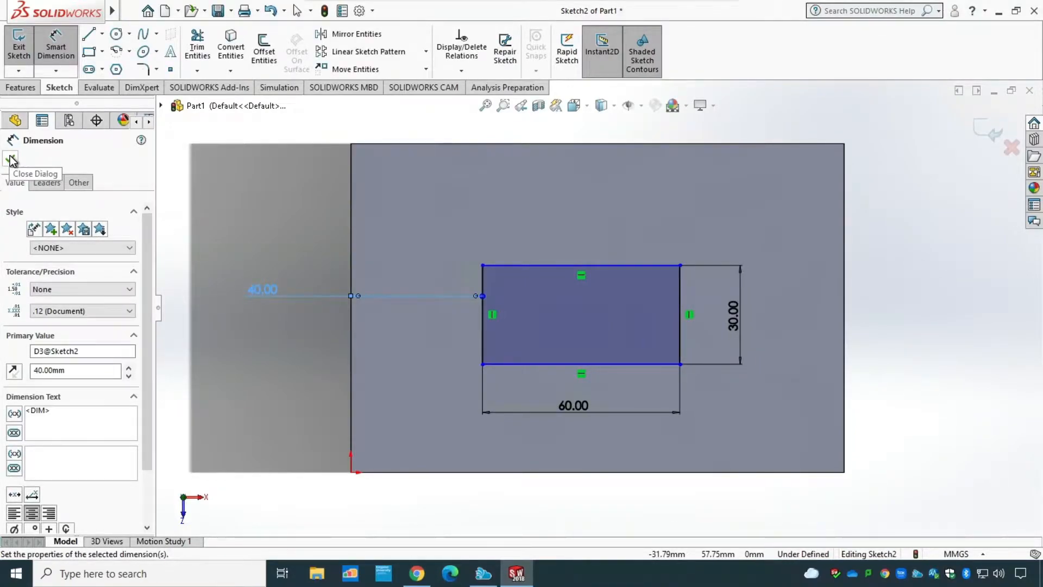
click(11, 159)
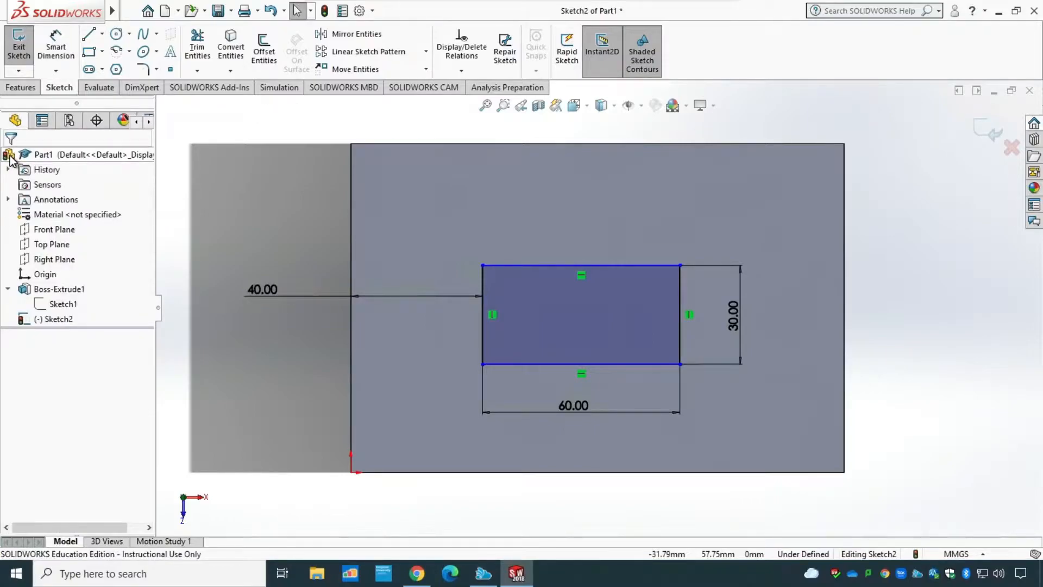
Step: Exit the inner rectangle sketch and set the model to the isometric view
click(21, 52)
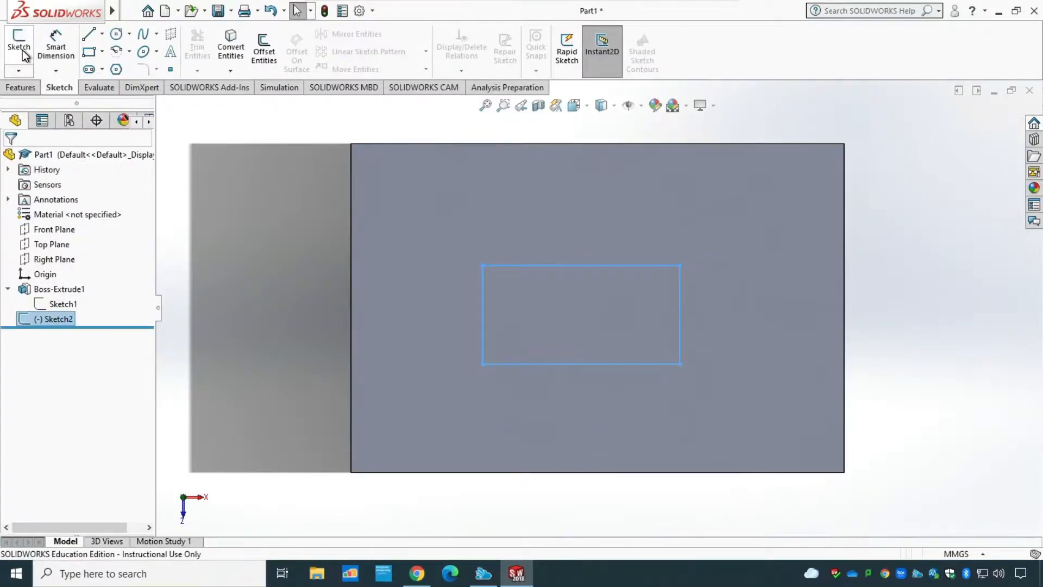
middle_drag(282, 460, 232, 275)
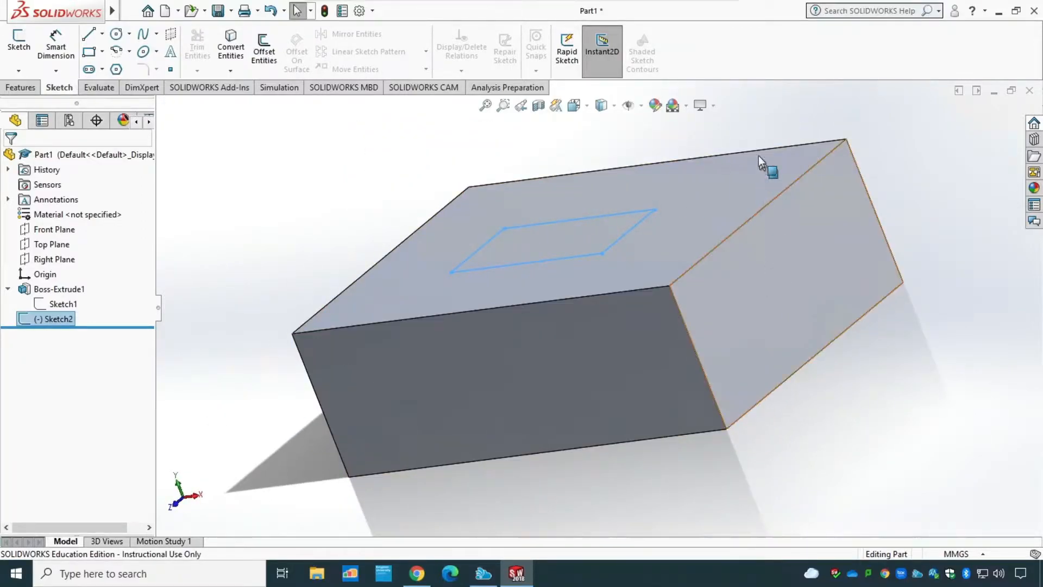
click(586, 105)
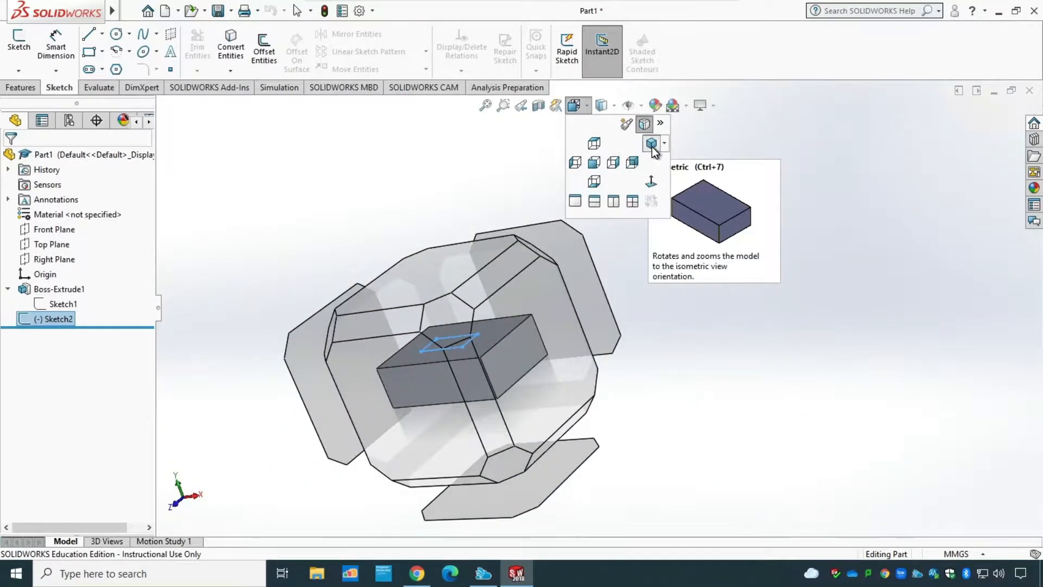
click(652, 147)
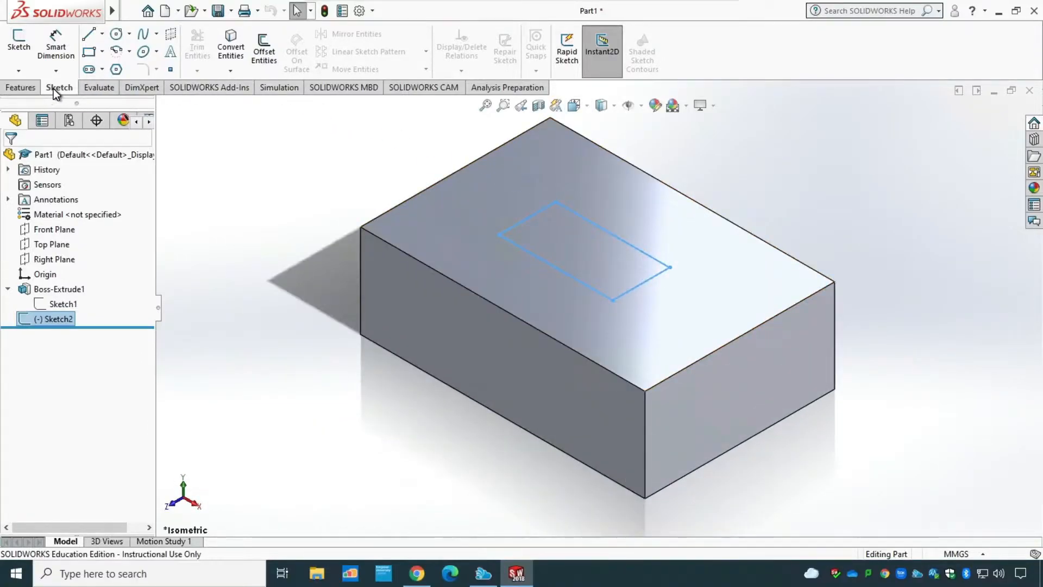
Step: Cut the inner rectangle into the block as a Blind extruded cut 20 mm deep
click(22, 88)
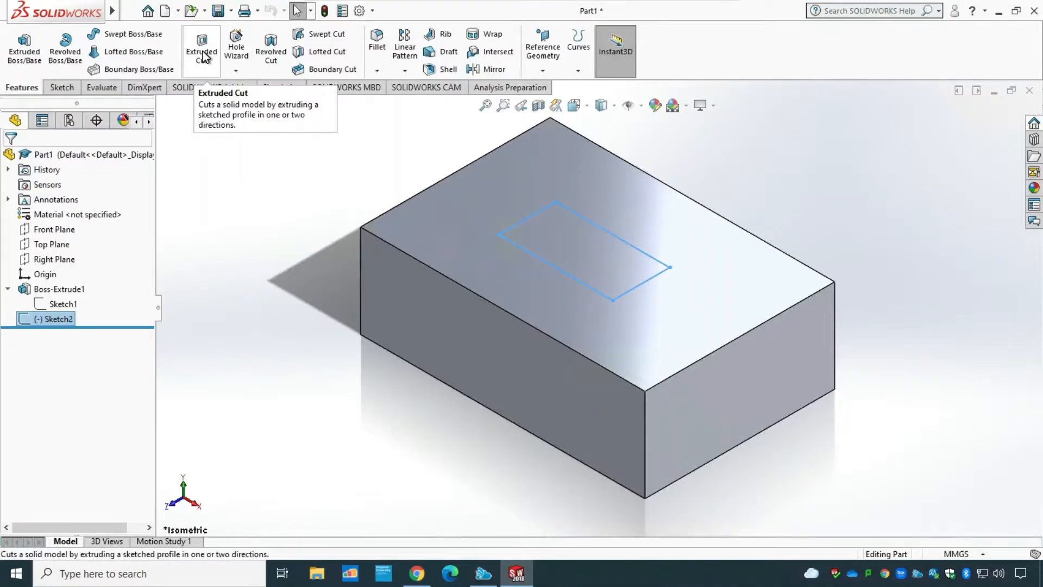
click(203, 52)
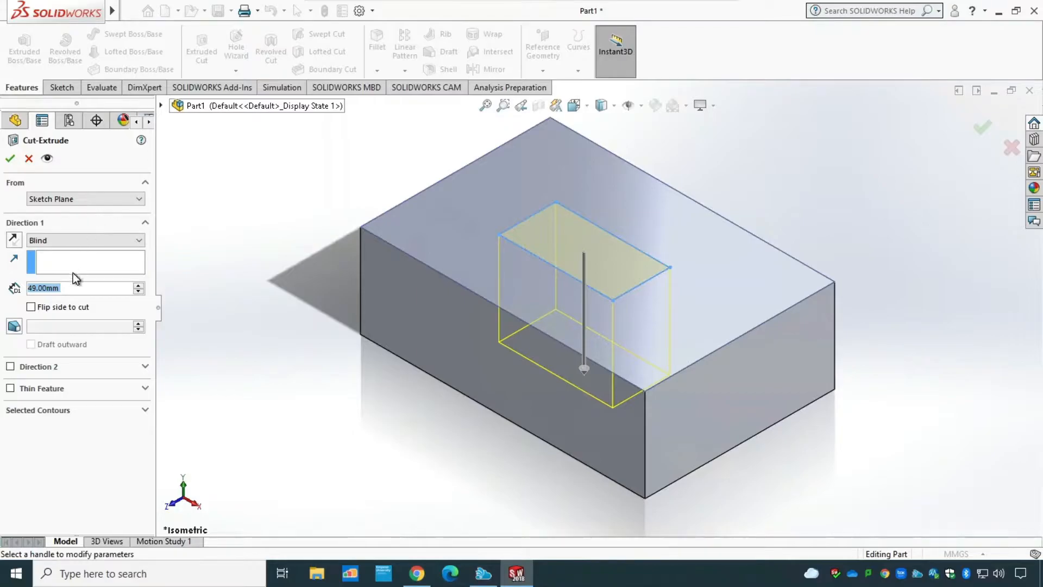
click(72, 287)
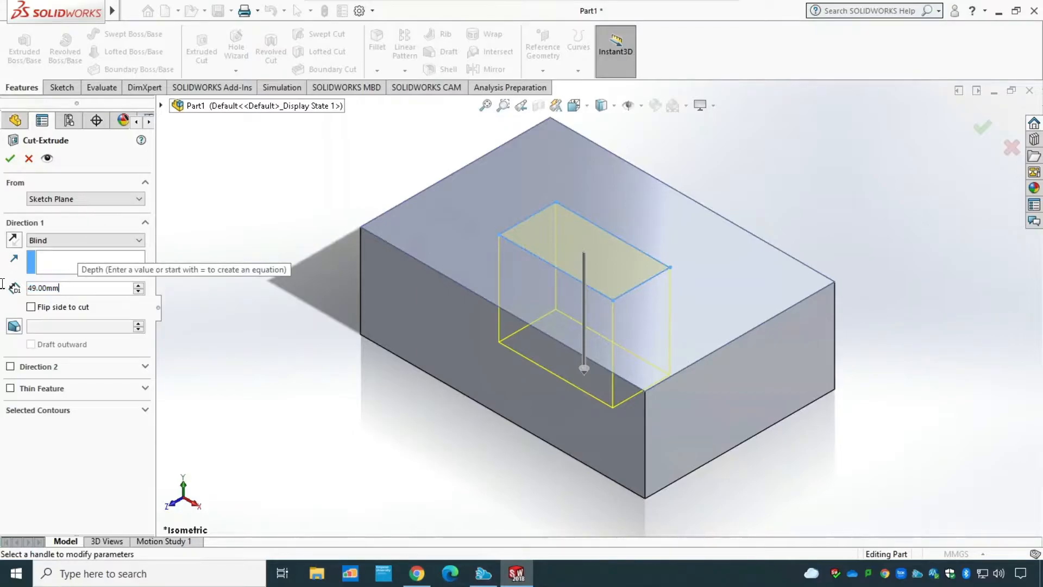
middle_drag(435, 516, 450, 363)
key(ctrl+a)
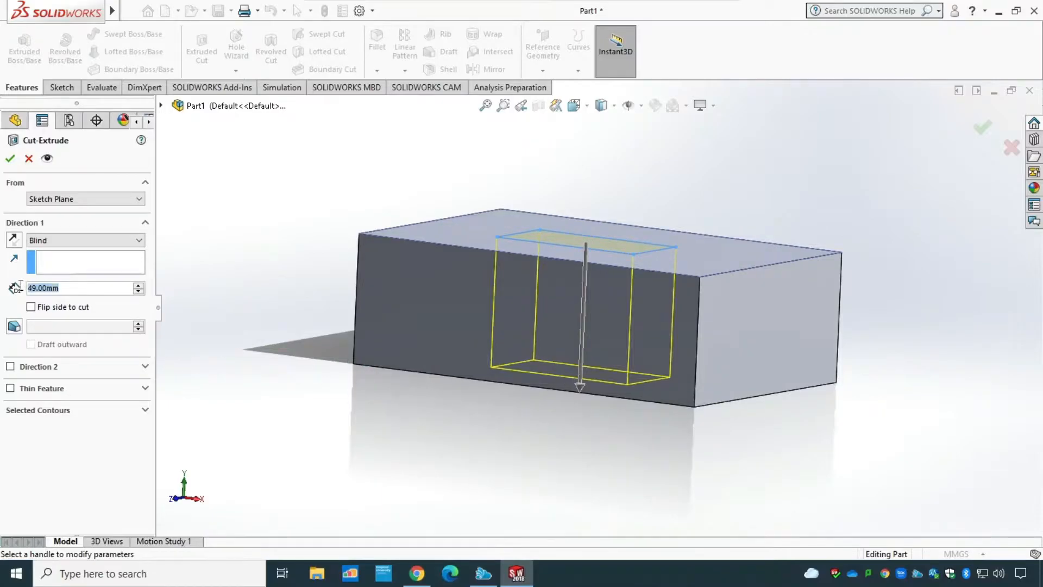
text(20)
key(Return)
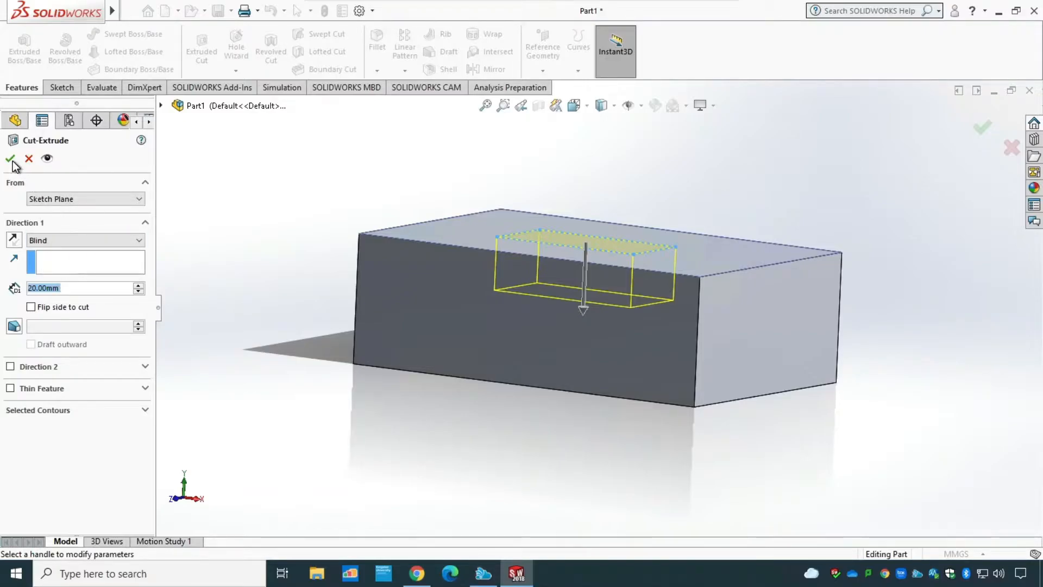
middle_drag(425, 466, 407, 543)
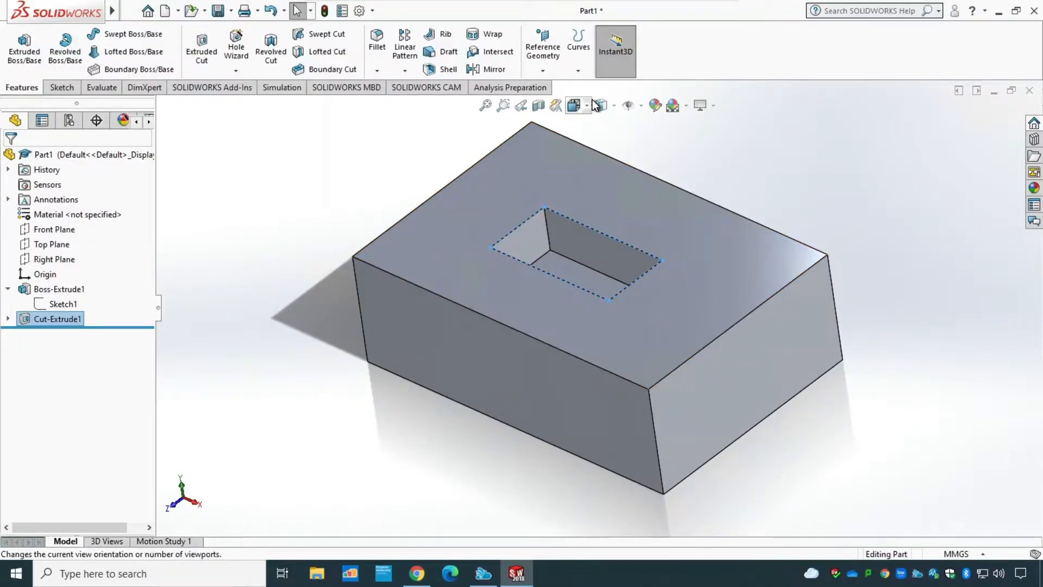
Step: Examine the pocket's depth with hidden lines visible, and restore the shaded display with edges
click(612, 106)
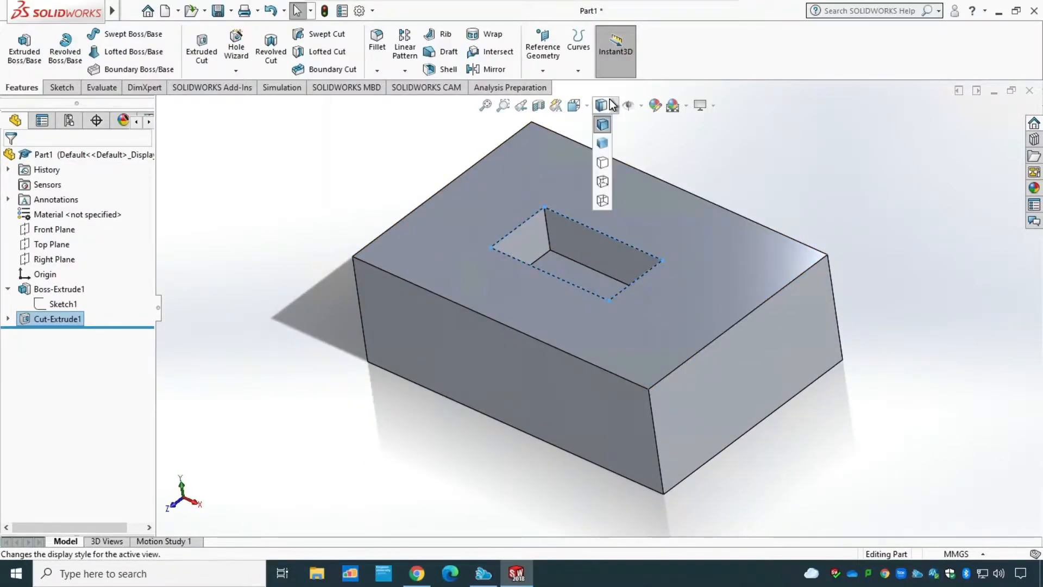
click(603, 182)
middle_drag(438, 481, 433, 405)
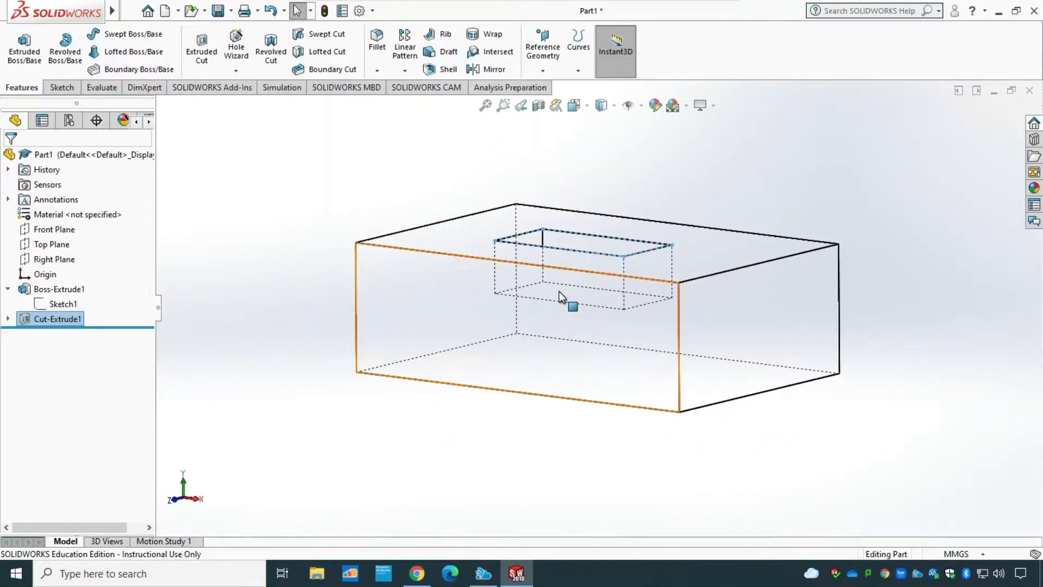
click(615, 109)
click(604, 126)
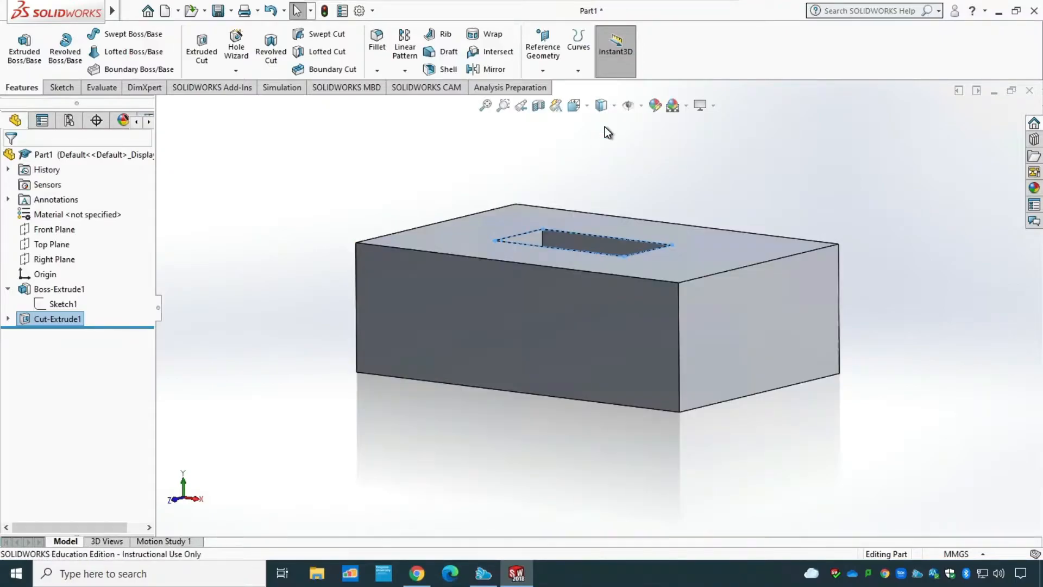
Step: Edit the pocket cut, stretching its depth freehand toward the block's base and changing its end condition to Through All
right_click(28, 319)
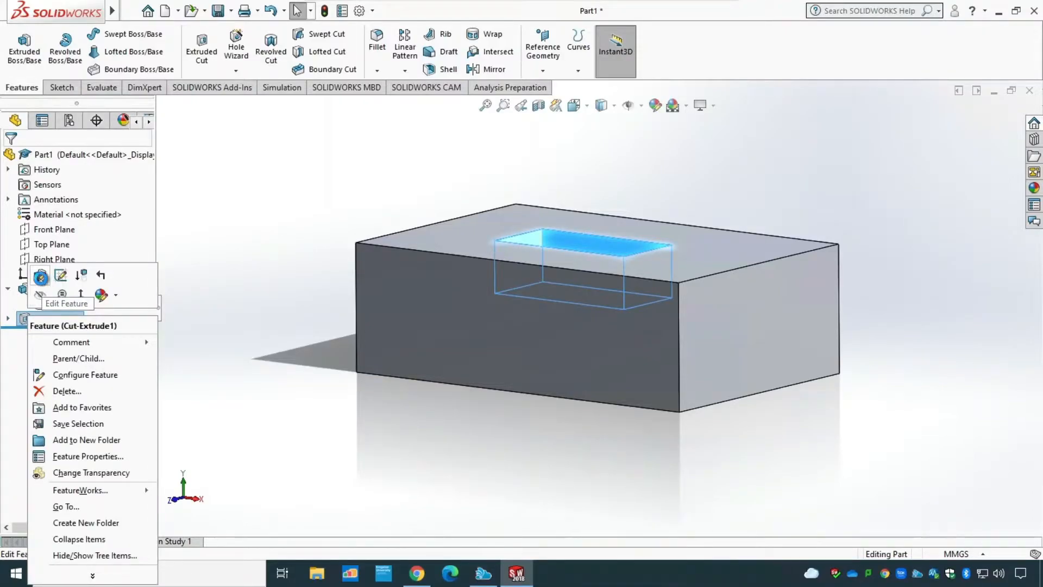
click(41, 278)
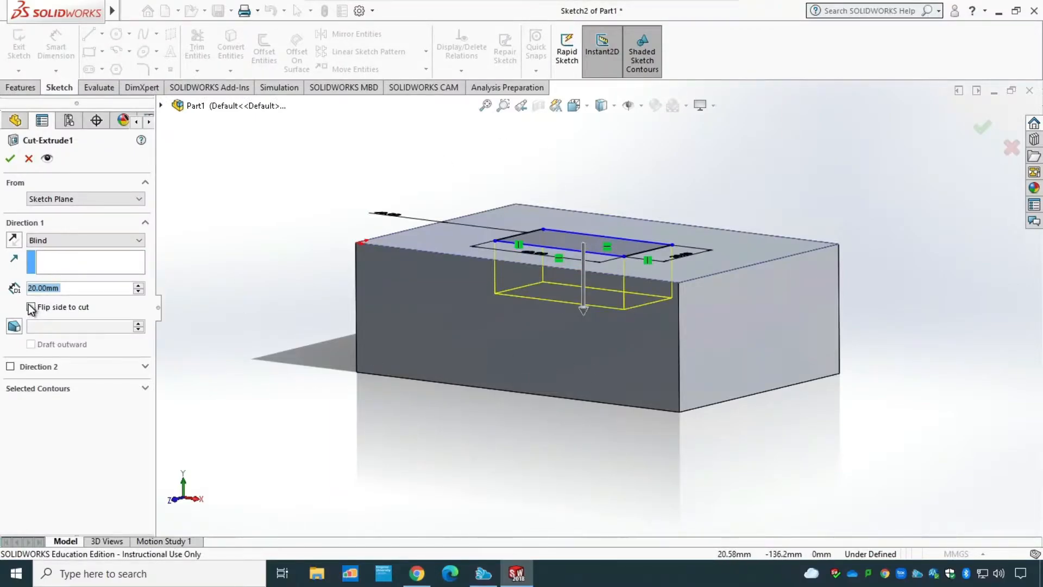
drag(584, 315, 596, 356)
click(47, 239)
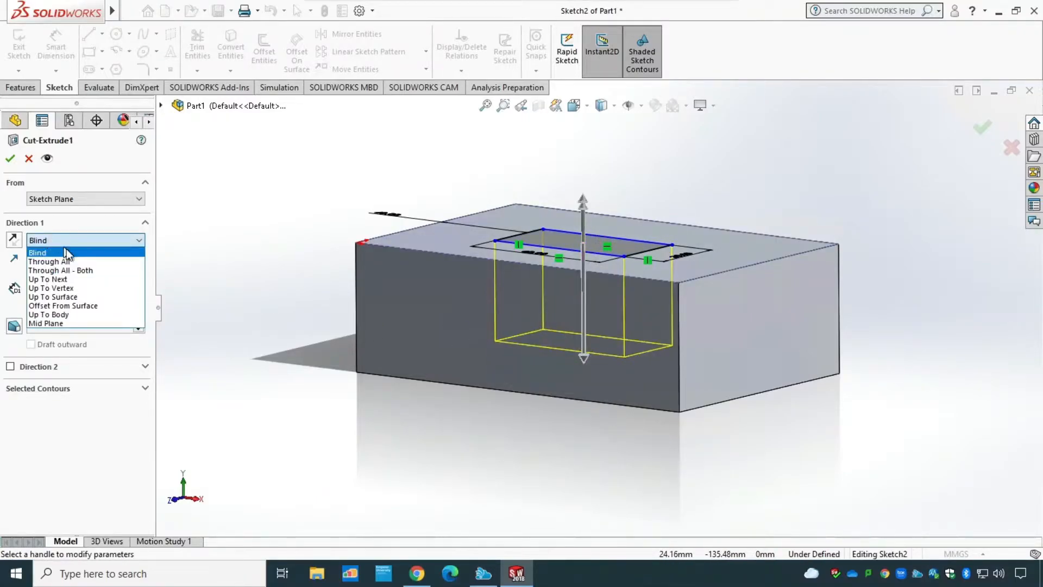
click(76, 263)
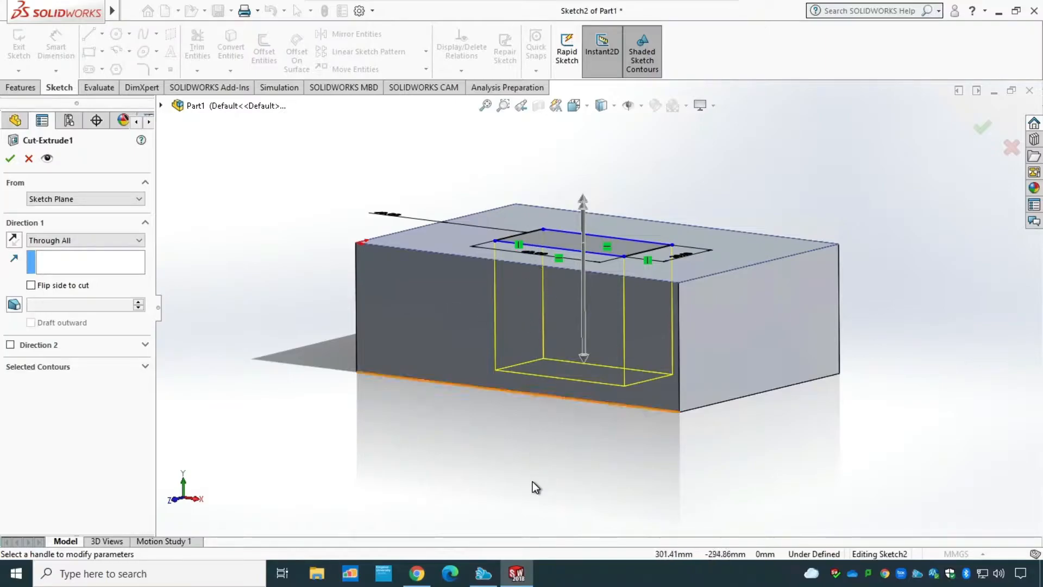
Step: Try the Up To Next and Up To Body end conditions for the pocket cut, and return it to Through All
click(104, 243)
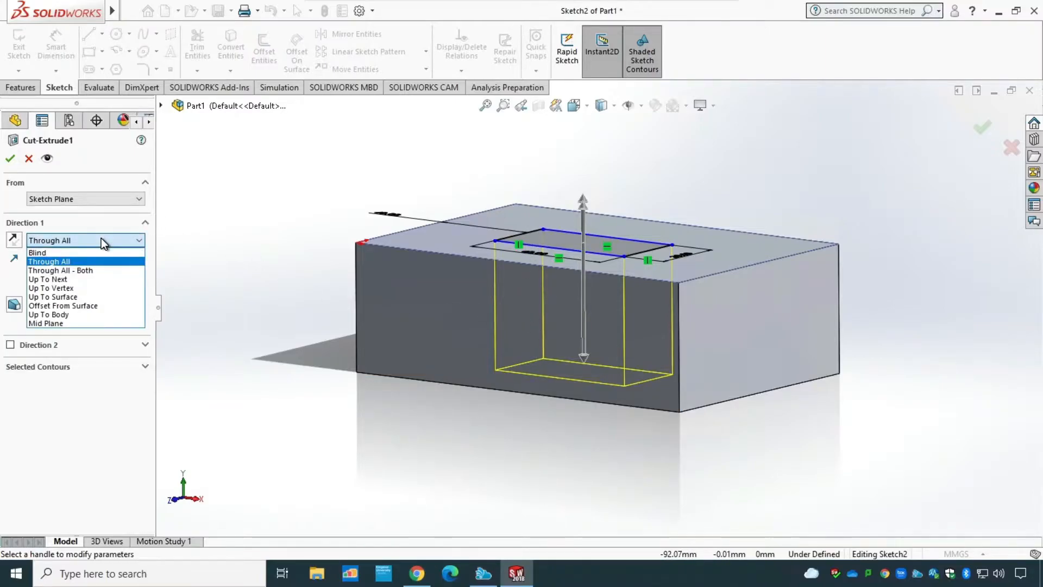
click(77, 281)
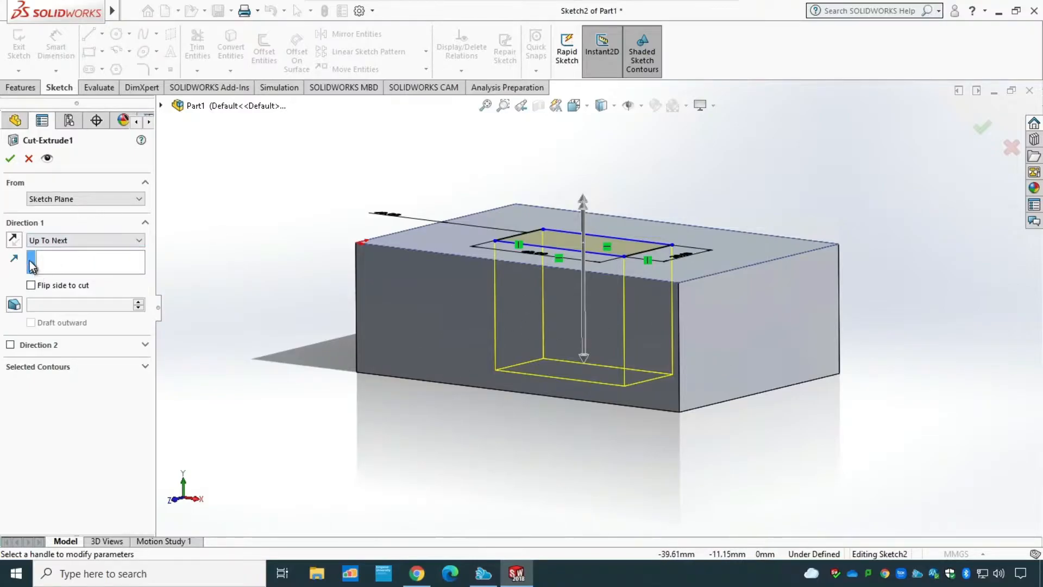
click(74, 246)
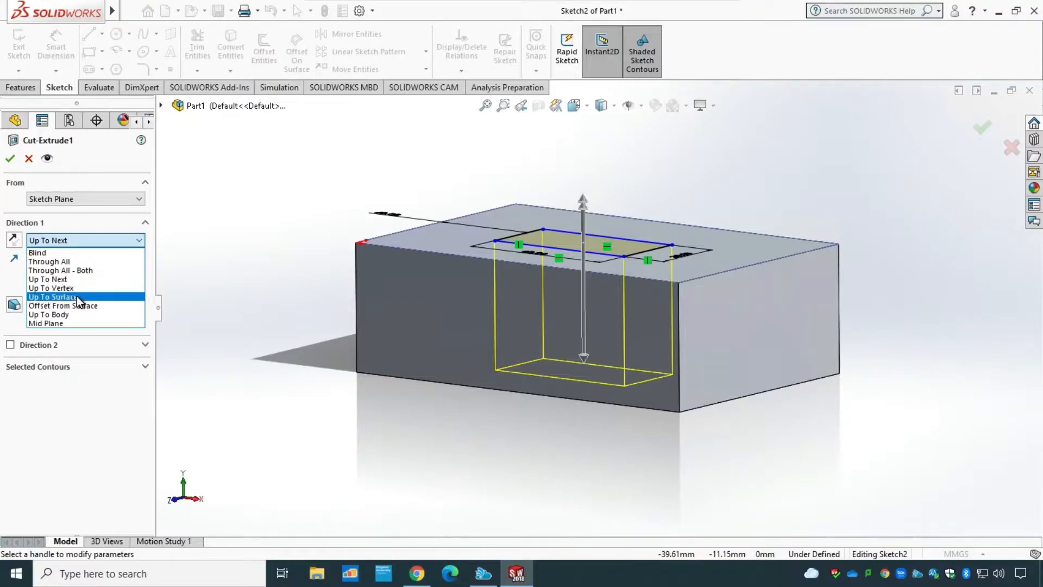
click(73, 315)
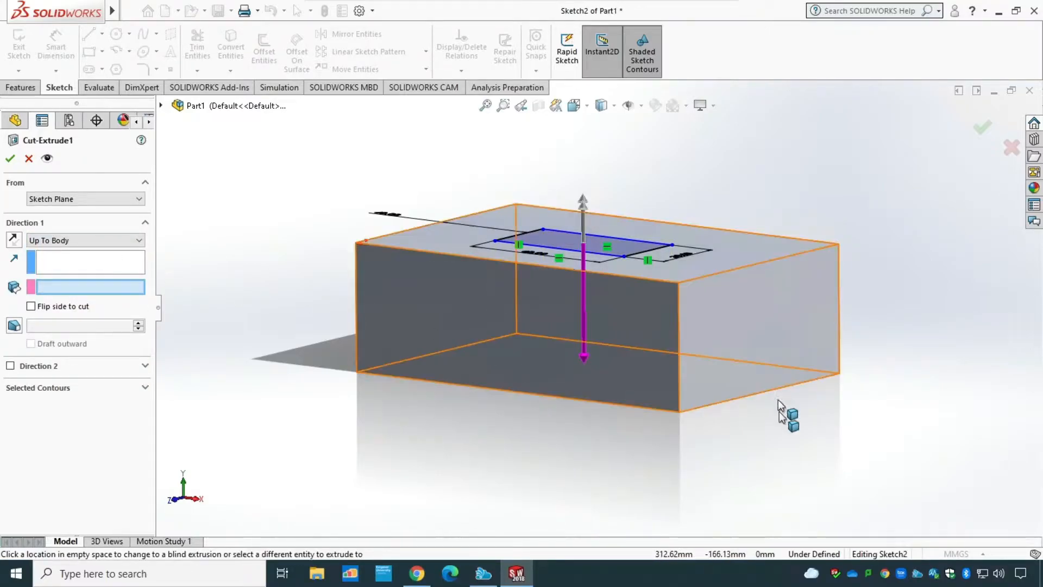
click(66, 239)
click(67, 260)
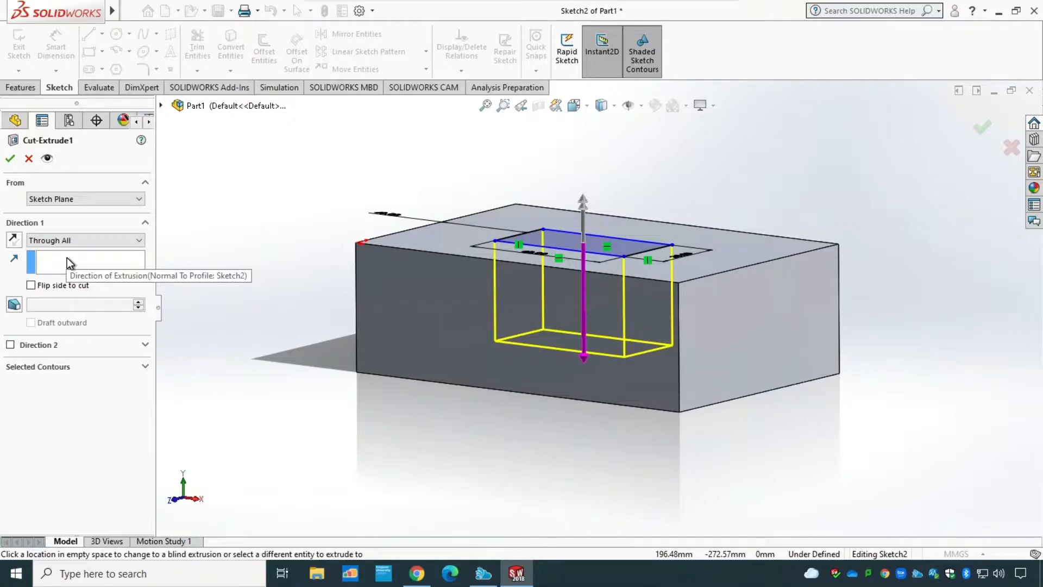
Step: Add an inward draft of 25° to the pocket cut and accept the edited feature
click(14, 305)
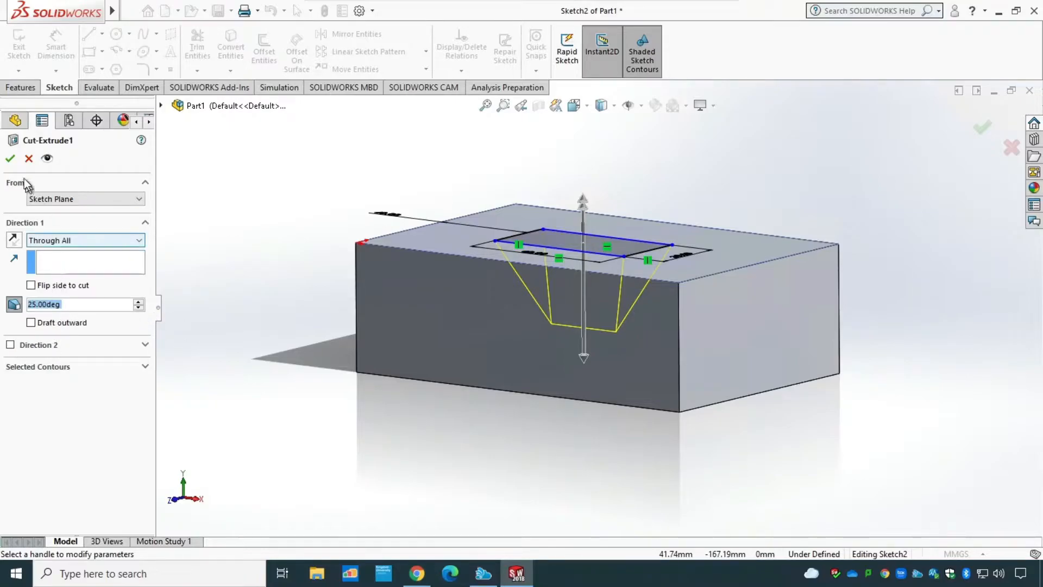
click(11, 158)
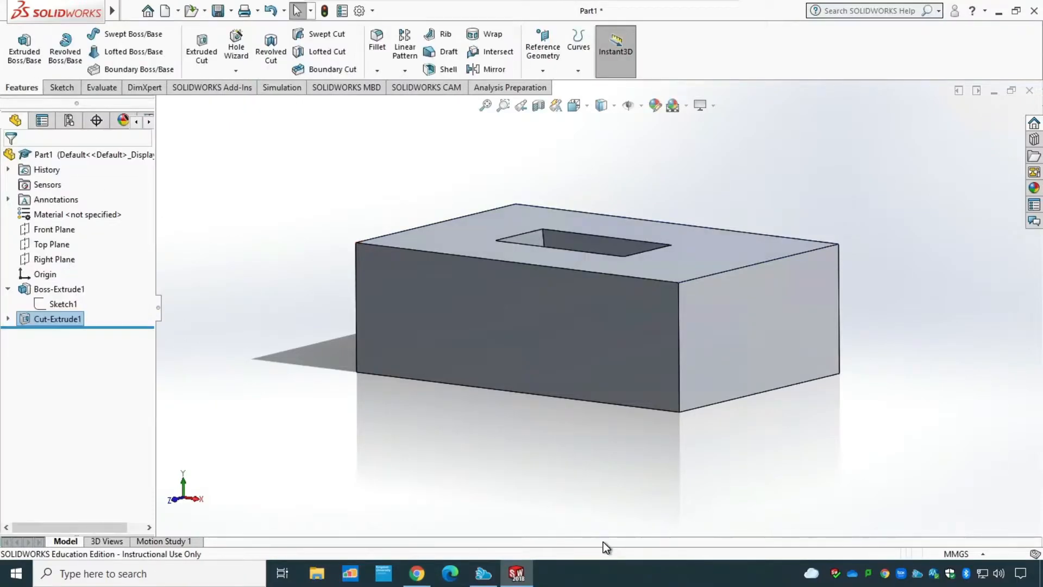
middle_drag(612, 478, 607, 499)
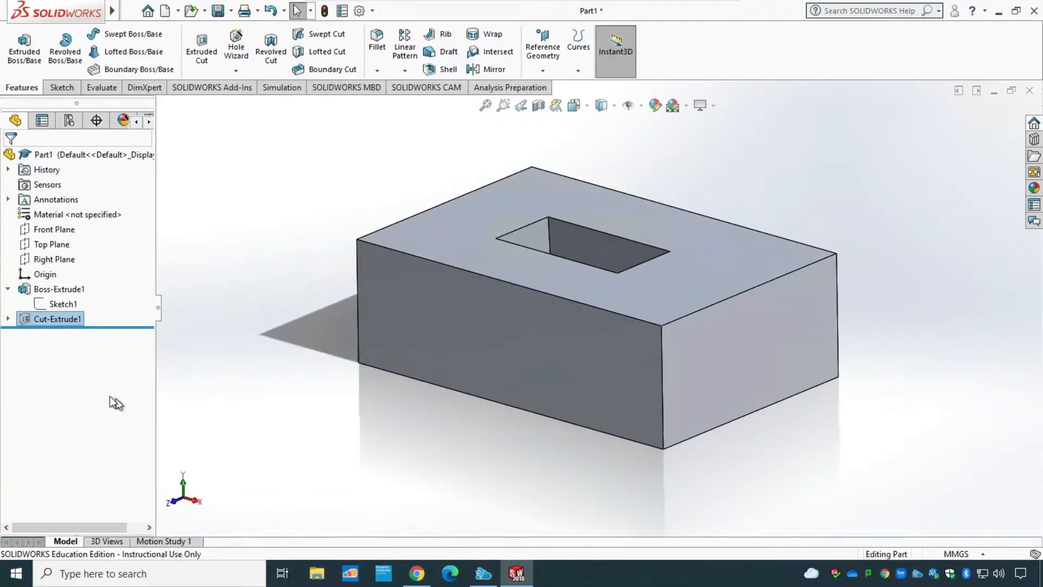
Step: Delete the pocket cut and its leftover rectangle sketch from the part
right_click(59, 317)
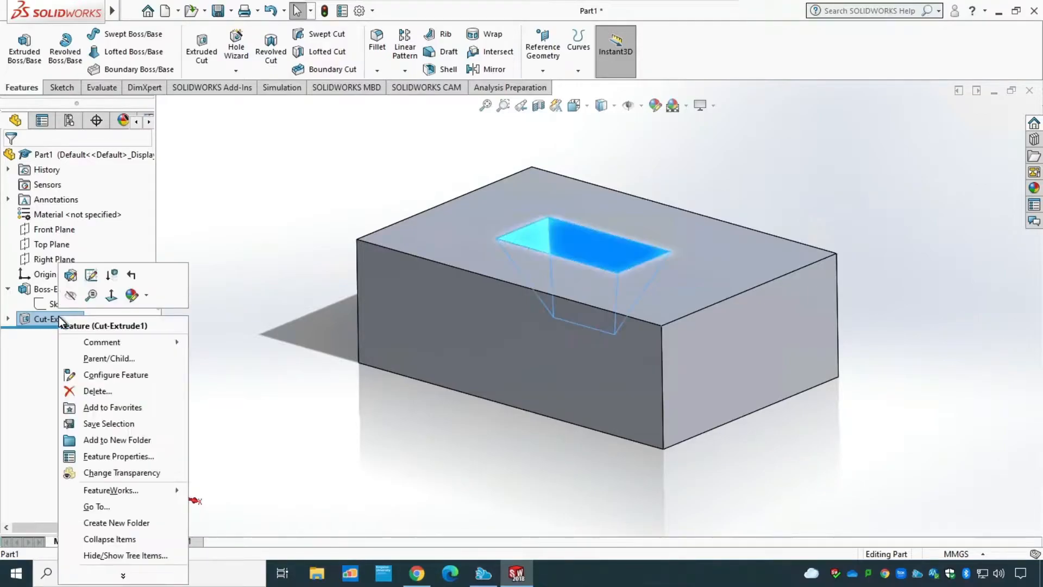
click(93, 392)
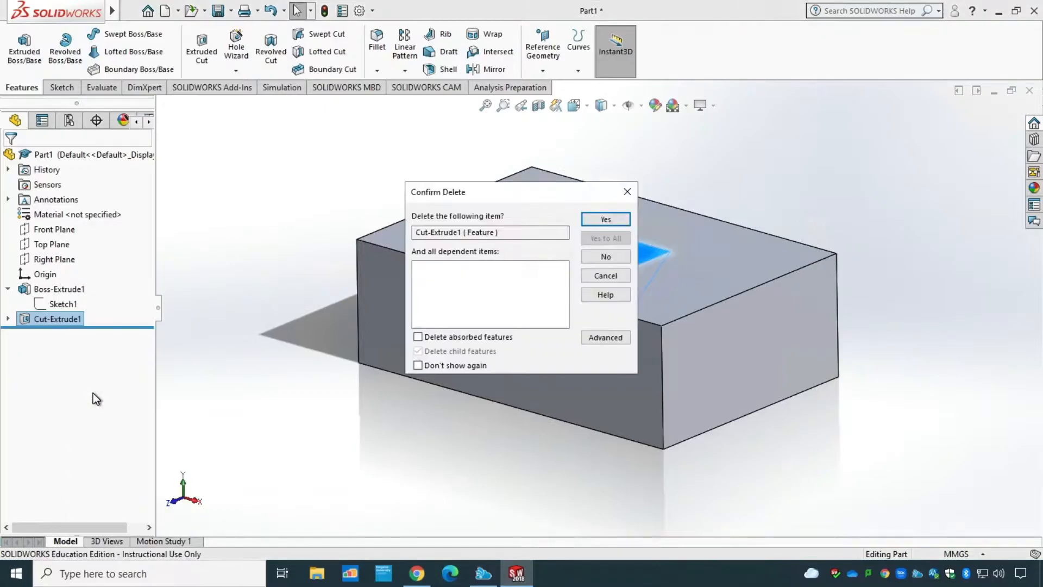
click(614, 222)
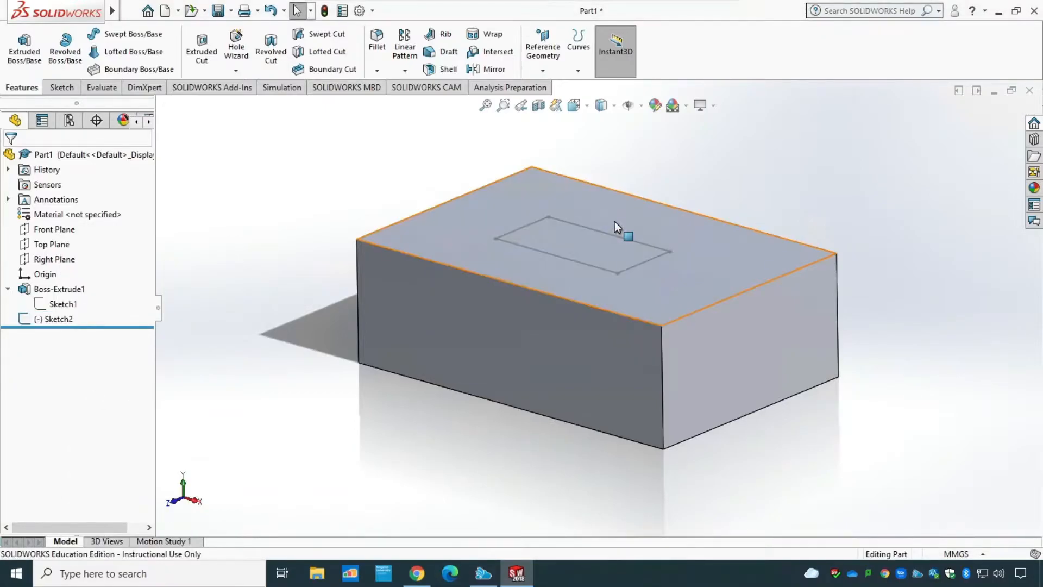
right_click(55, 319)
click(103, 398)
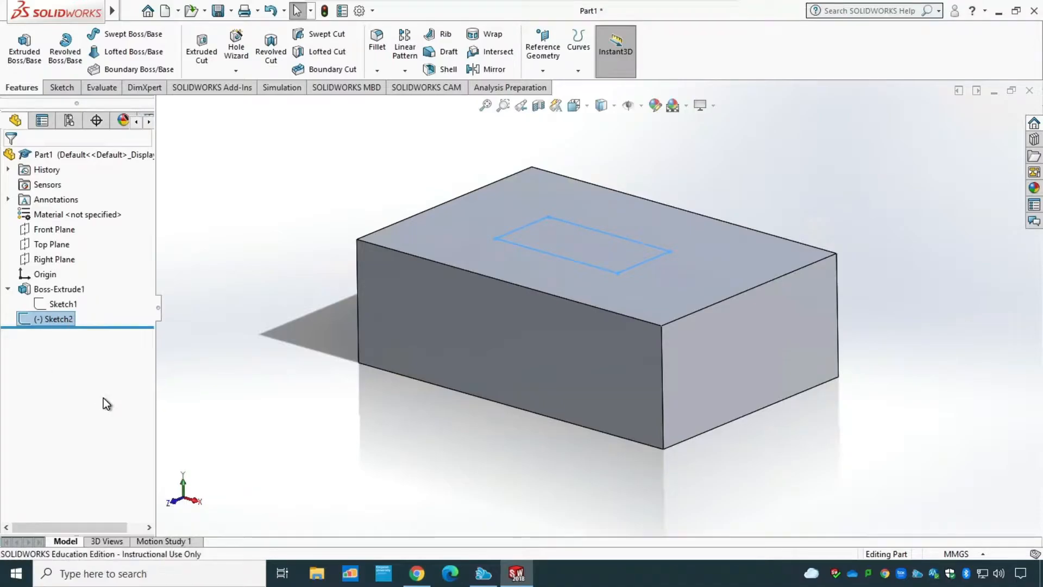
click(608, 224)
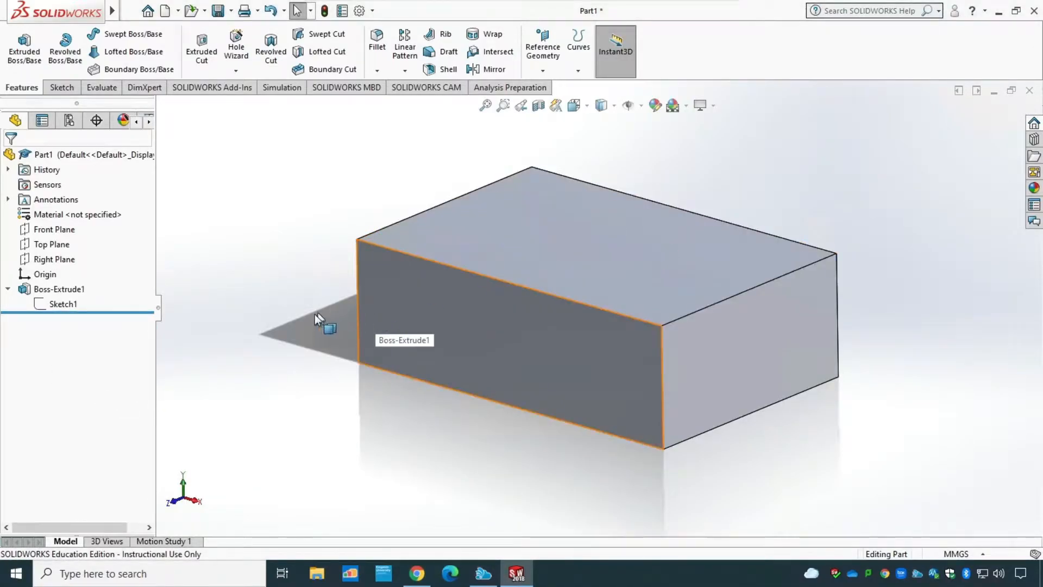
Step: Start a new sketch on the block's top face and view it face-on
click(69, 86)
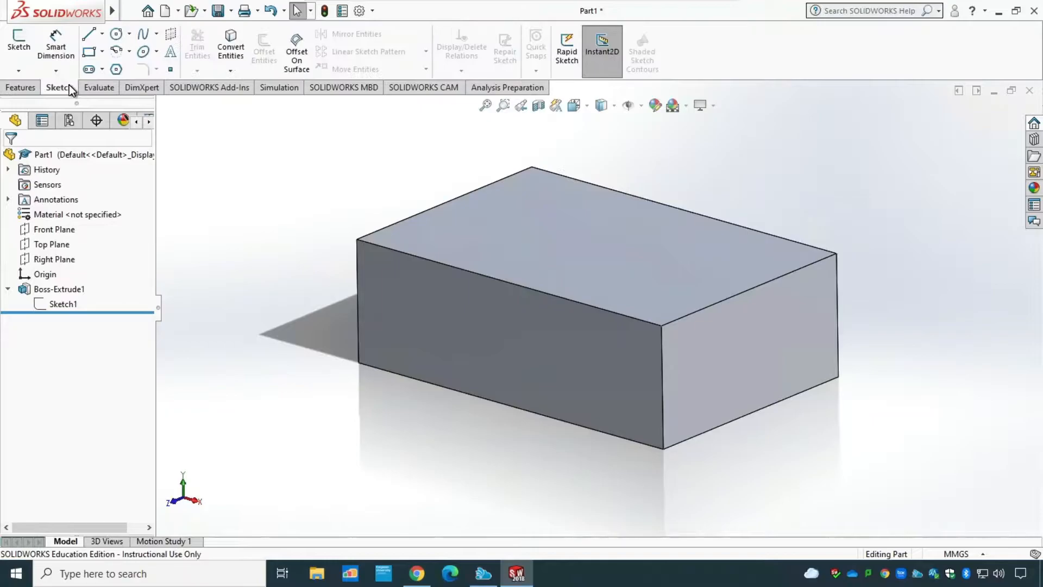
click(19, 41)
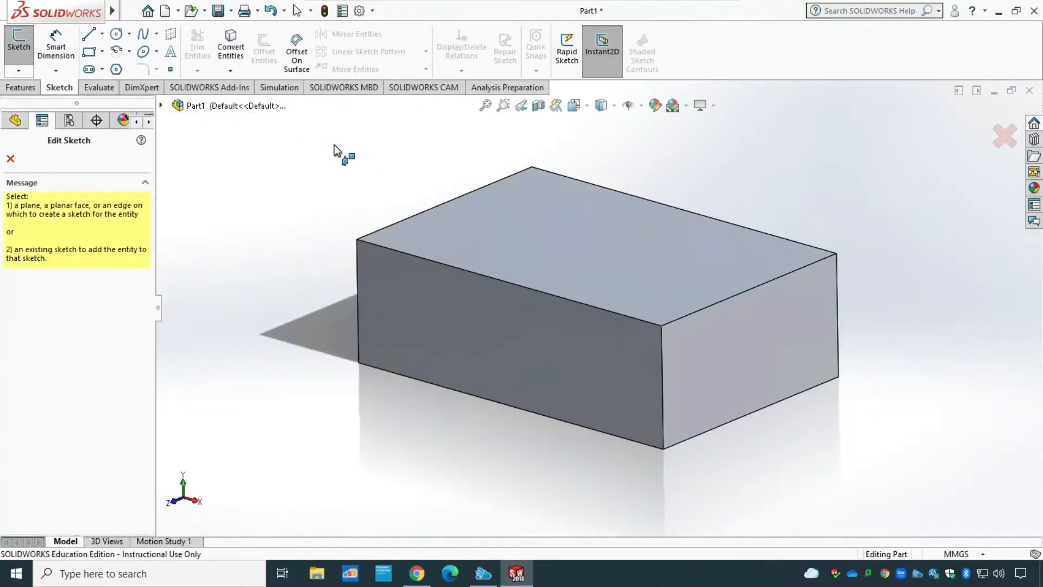
click(542, 215)
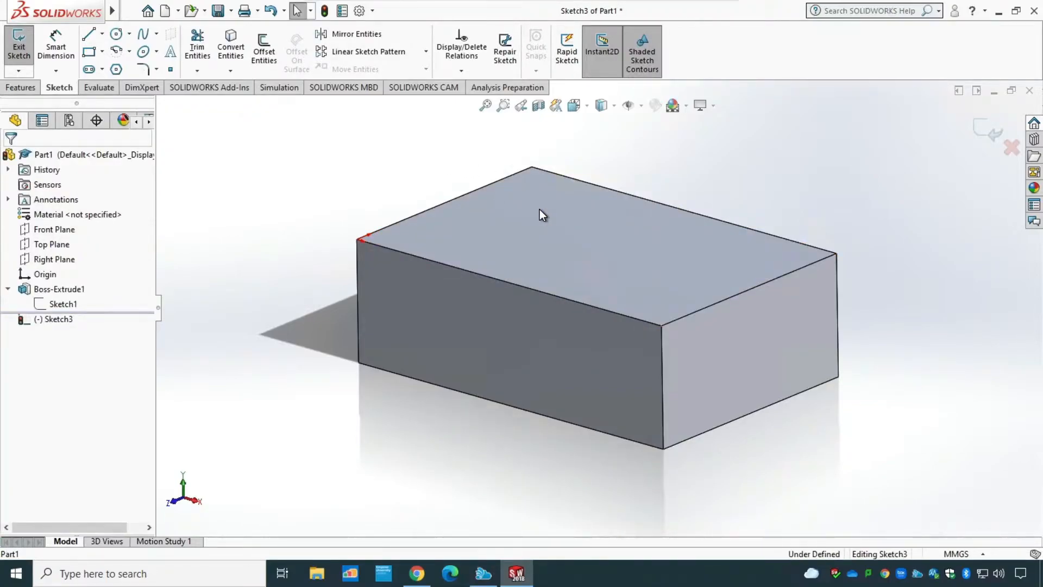
key(ctrl+8)
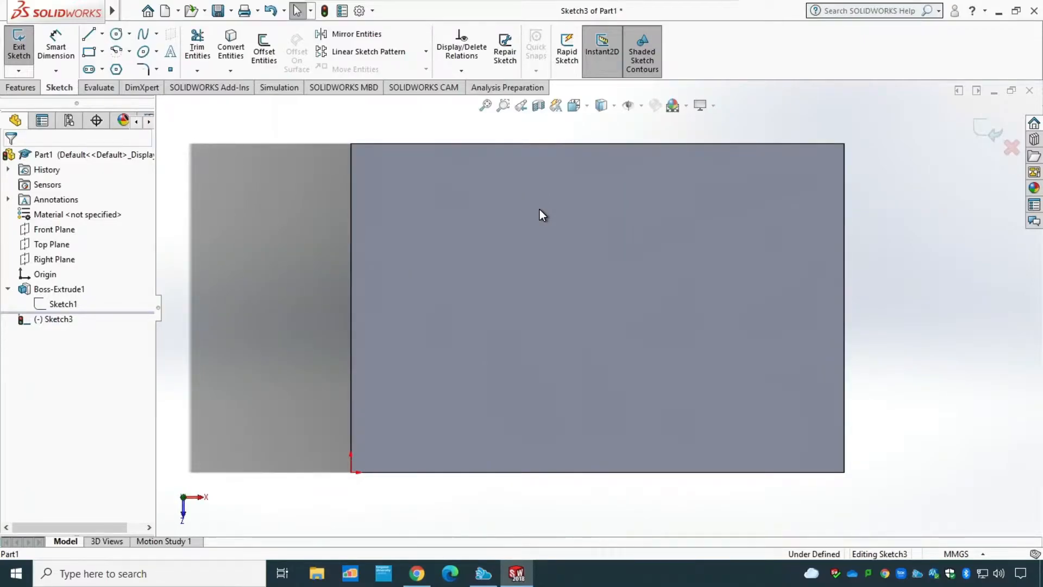
Step: Sketch a center-based circle about 9.5 mm in radius near the left edge of the block's top face, midway along its height
click(129, 53)
click(124, 35)
click(139, 51)
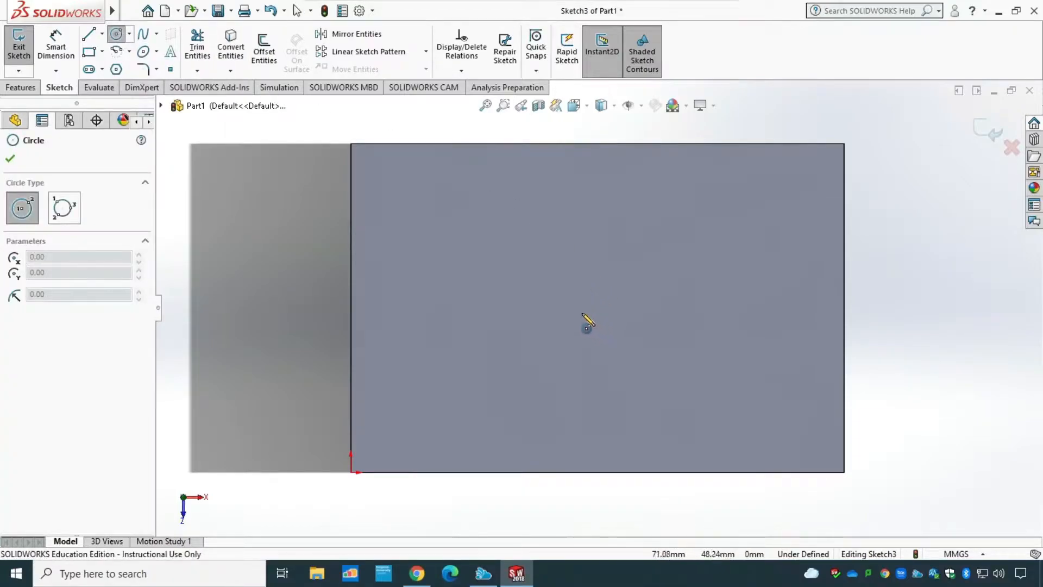
click(430, 315)
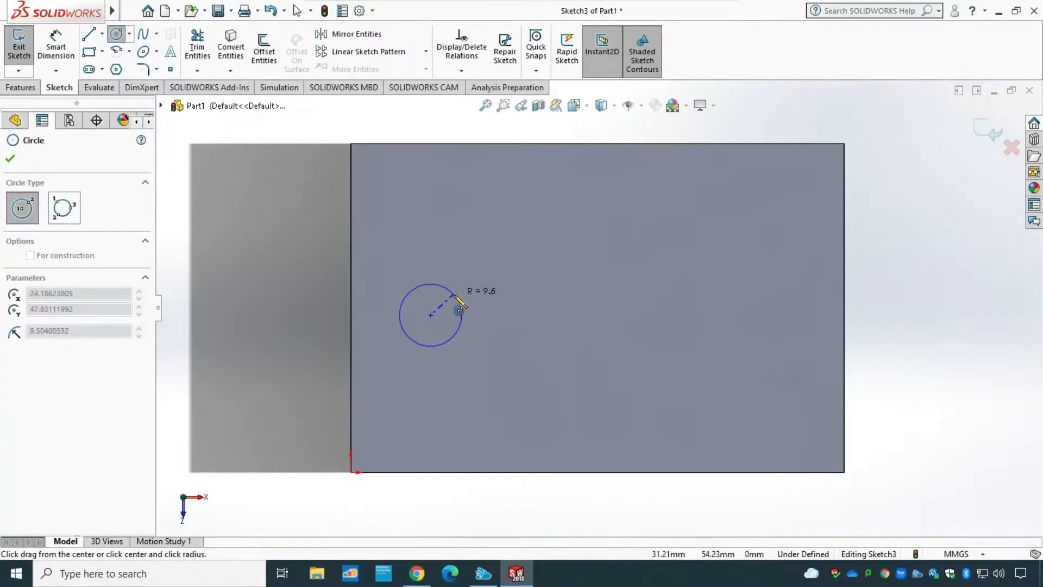
click(456, 297)
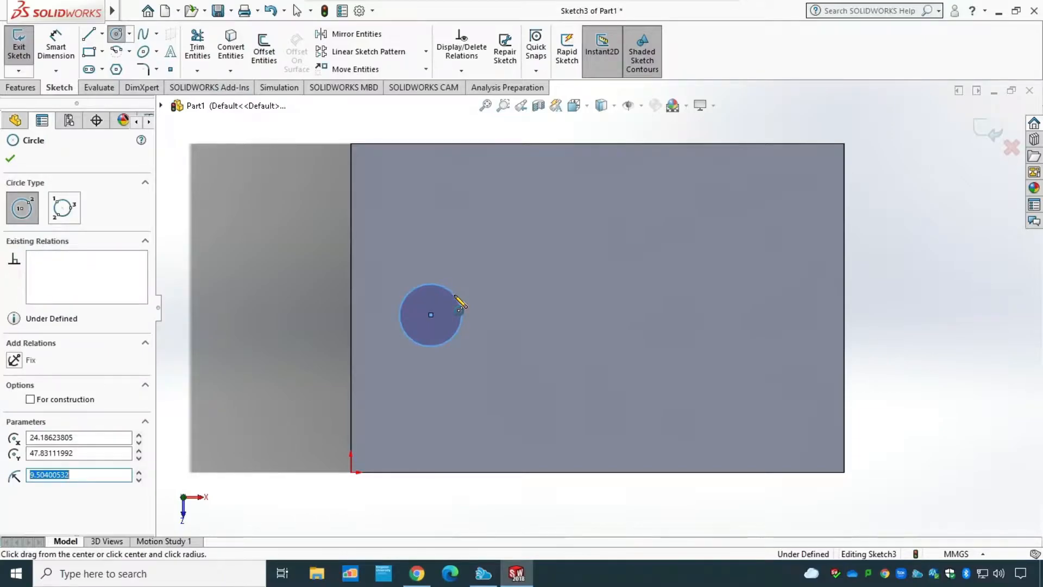
key(Escape)
Step: Dimension the circle on the block's top face with a diameter of 20 mm
click(58, 51)
click(436, 285)
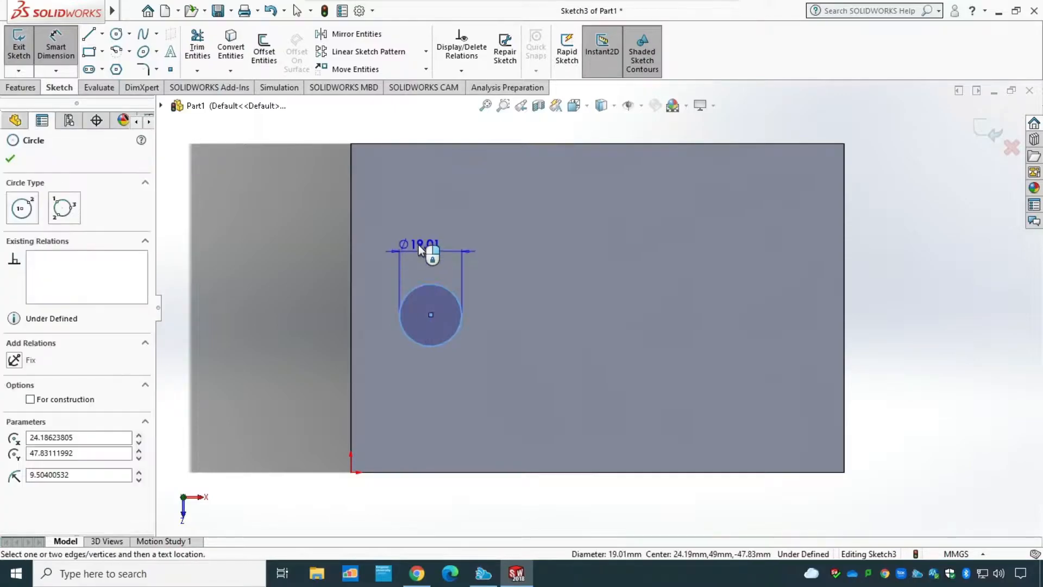
click(432, 240)
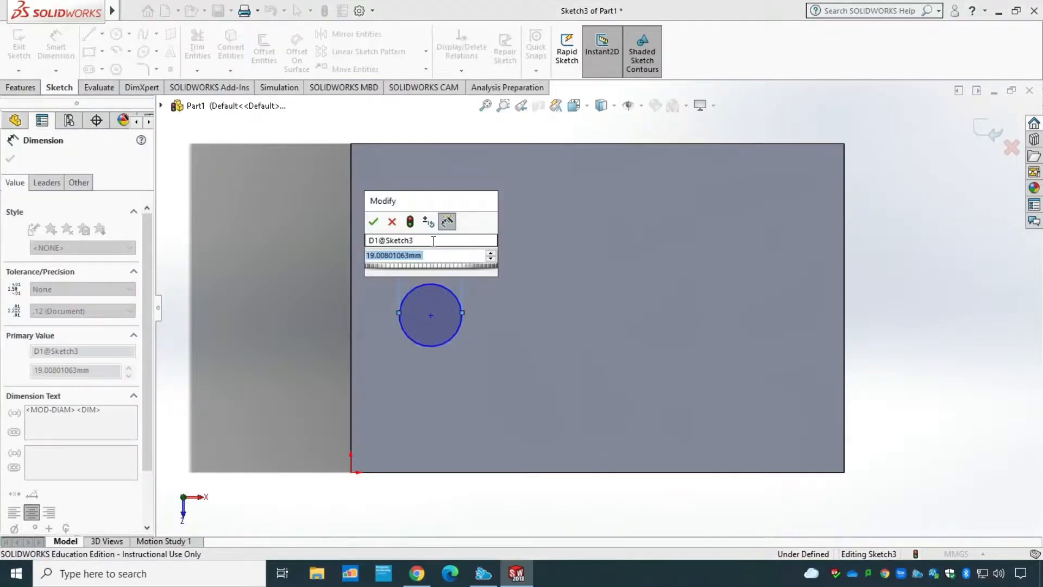
text(20)
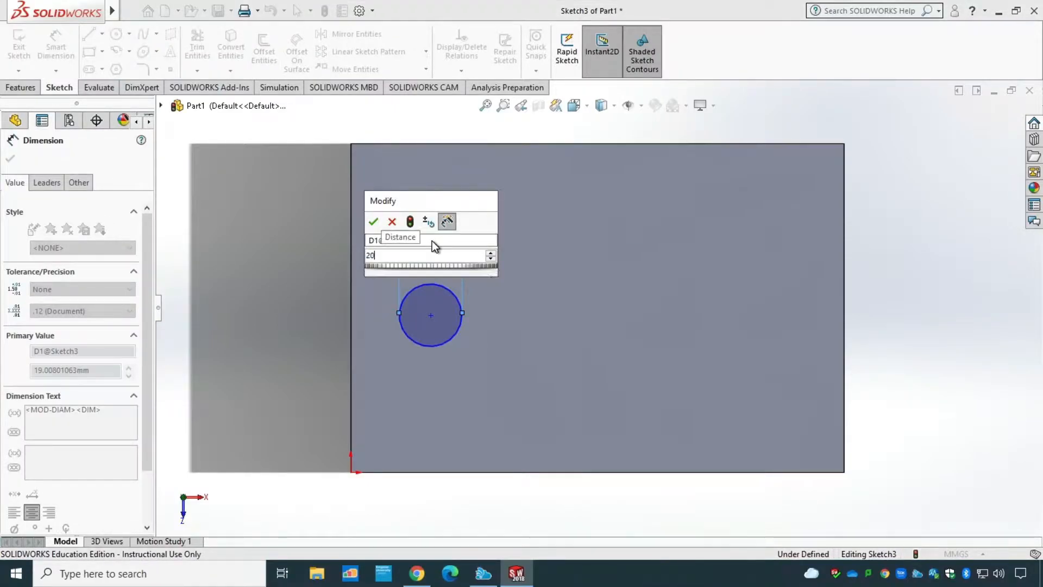
key(Return)
Step: Dimension the circle's center 20 mm from the left edge of the block's top face
click(431, 315)
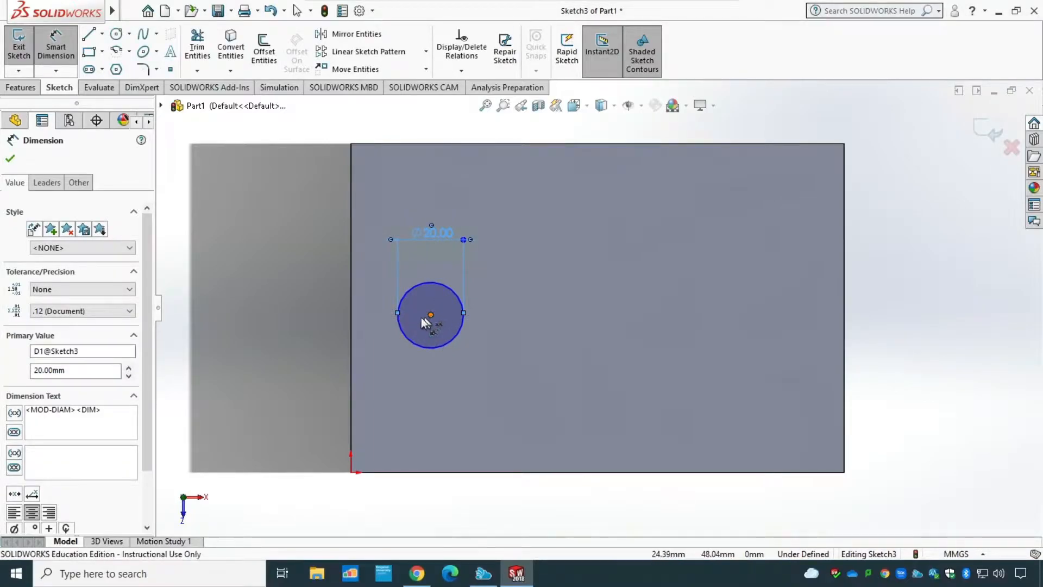
click(351, 323)
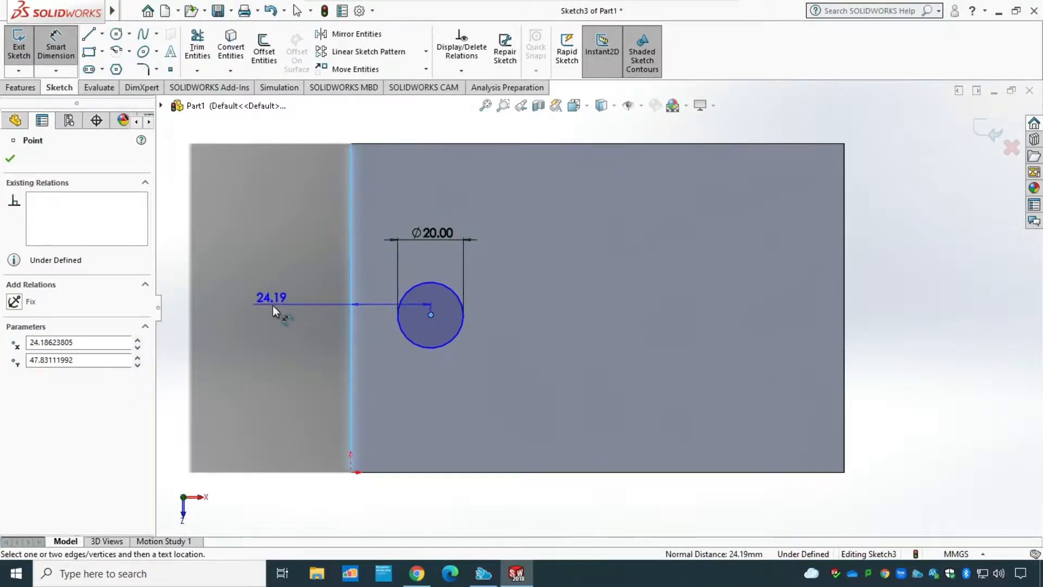
click(273, 305)
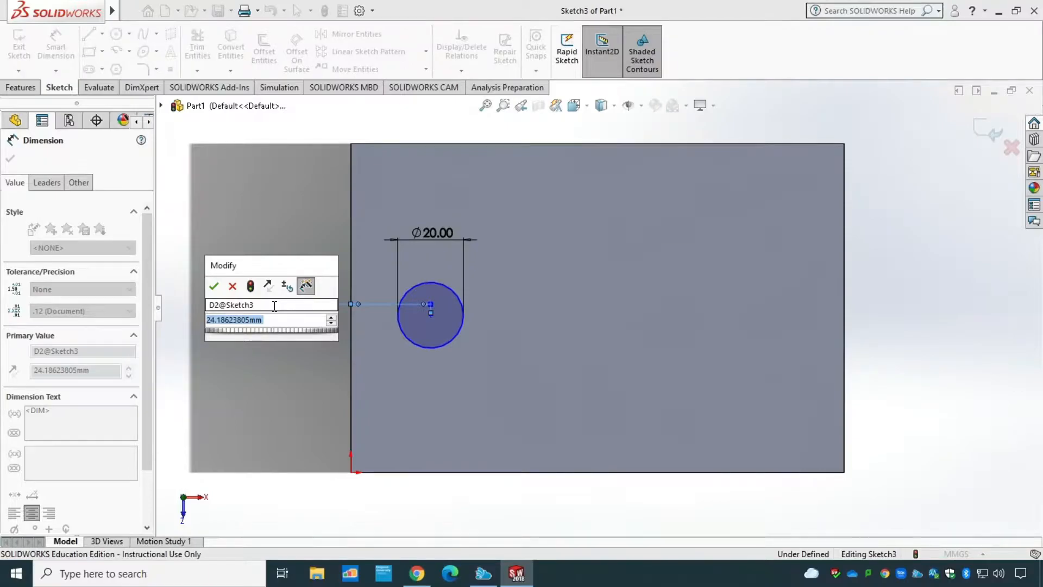
text(20)
key(Return)
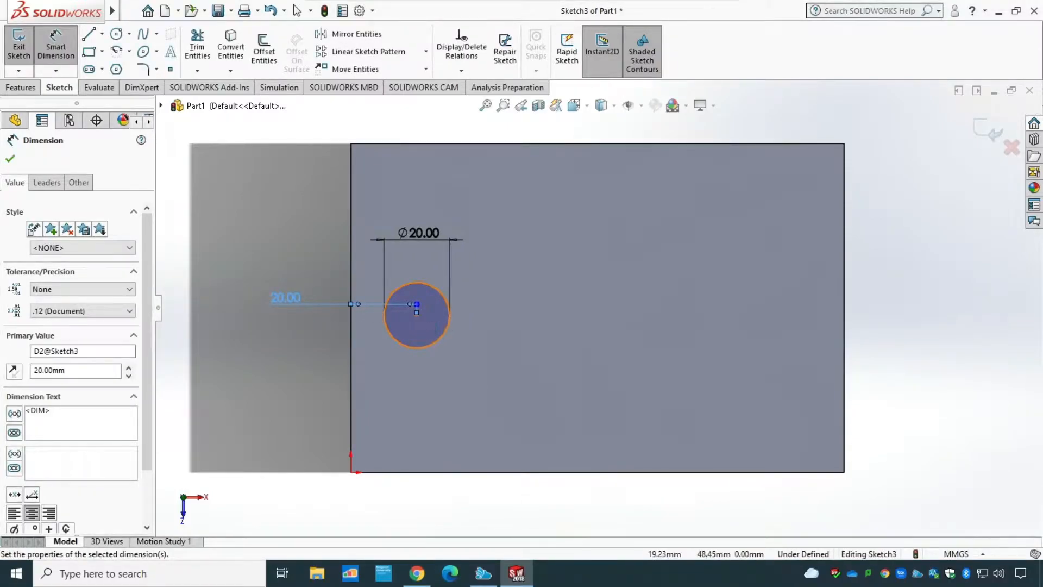
key(Escape)
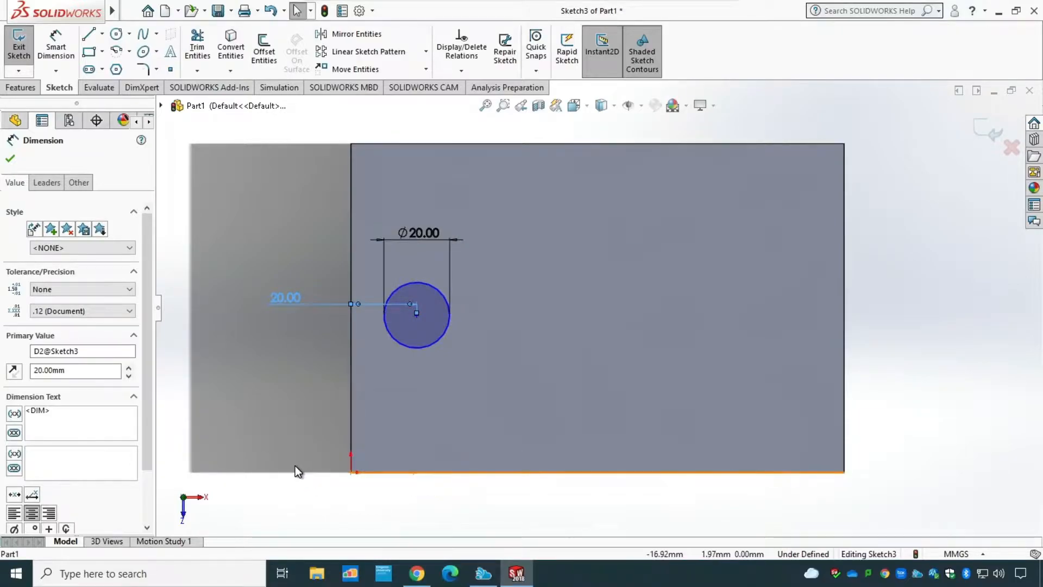
Step: Dimension the circle's center 50 mm from the lower edge of the top face and exit the sketch
click(55, 48)
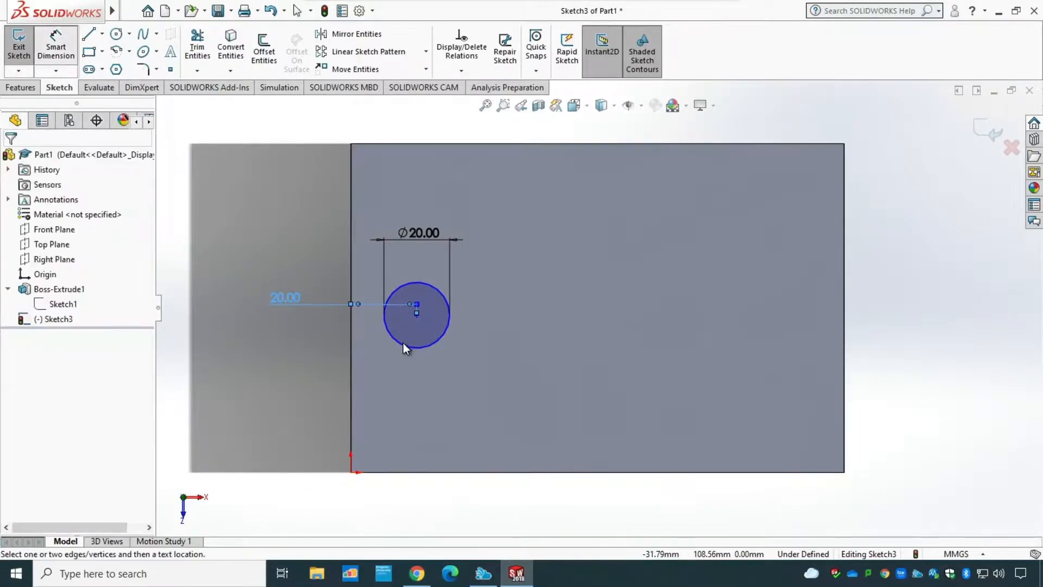
click(416, 316)
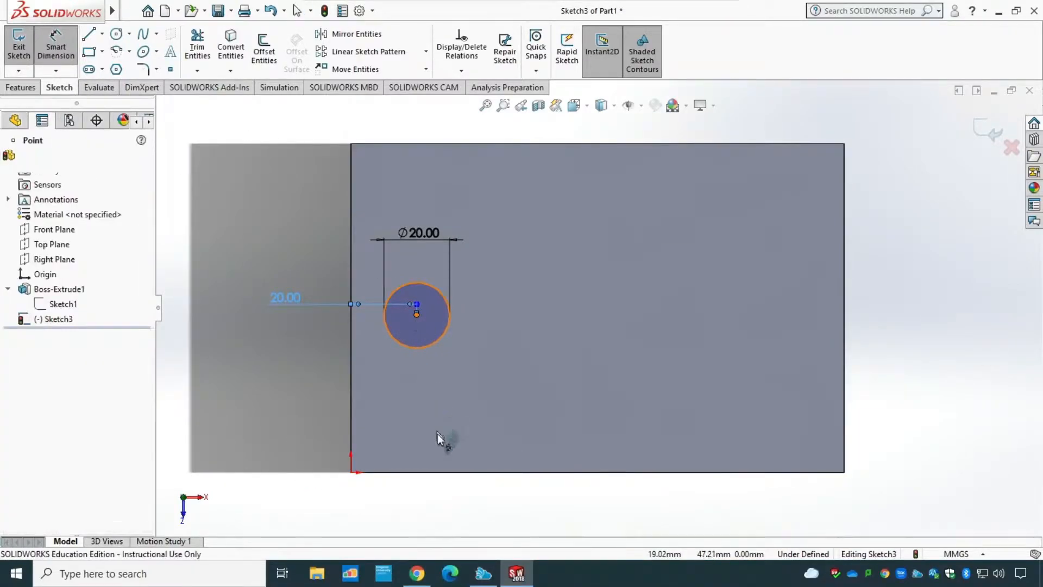
click(428, 472)
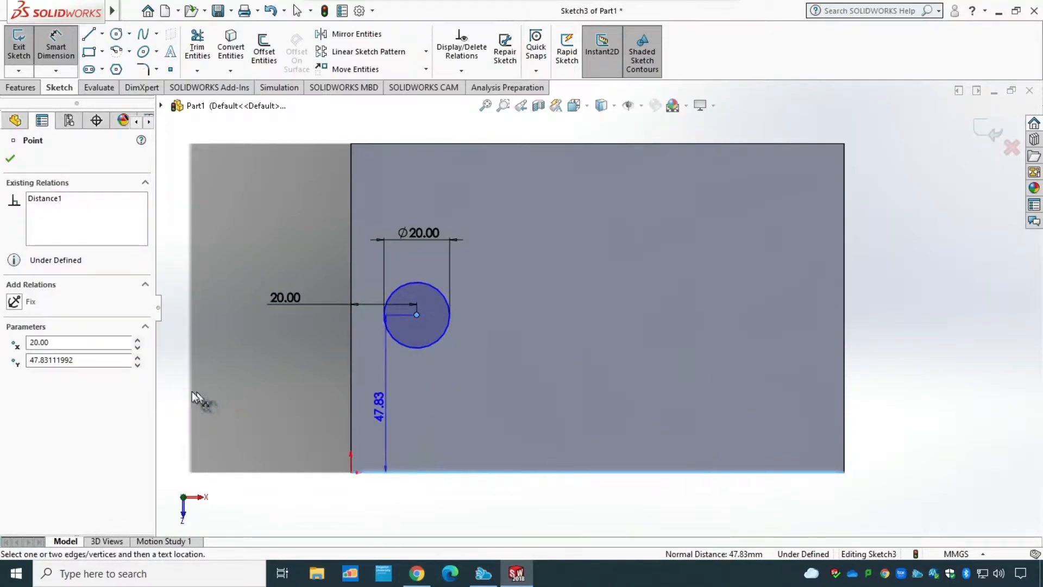
click(260, 393)
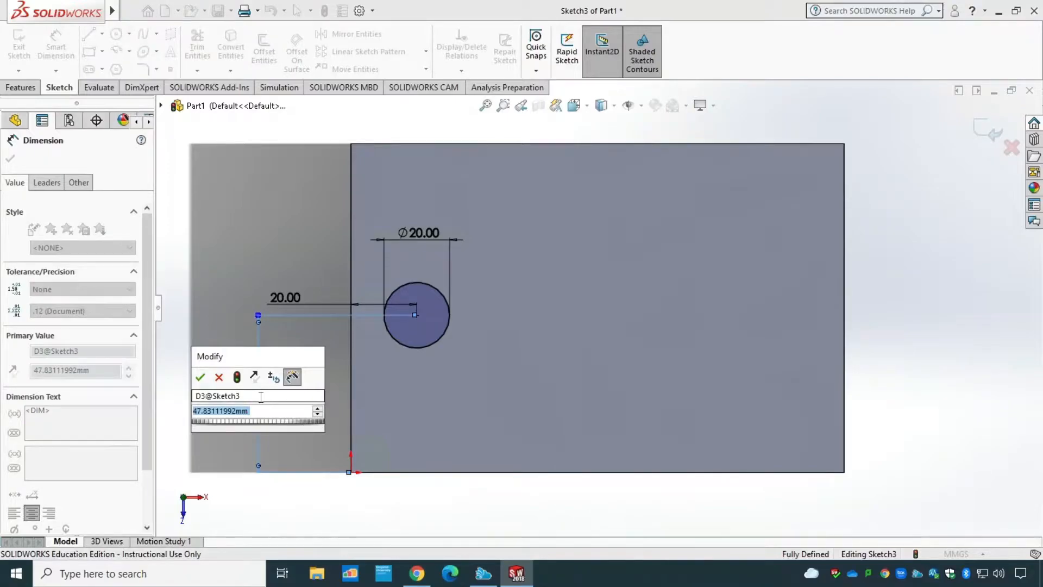
text(50)
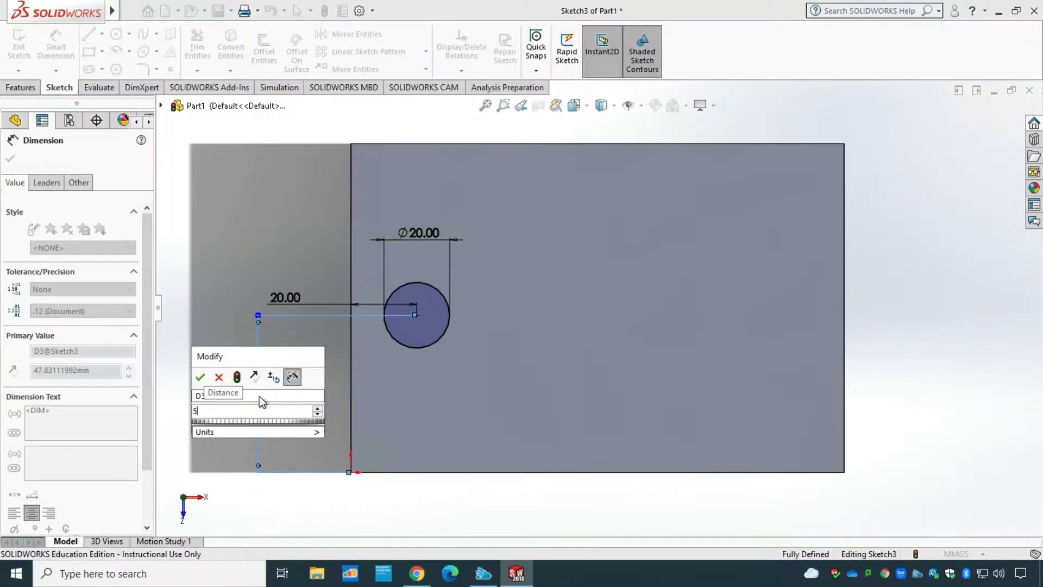
key(Return)
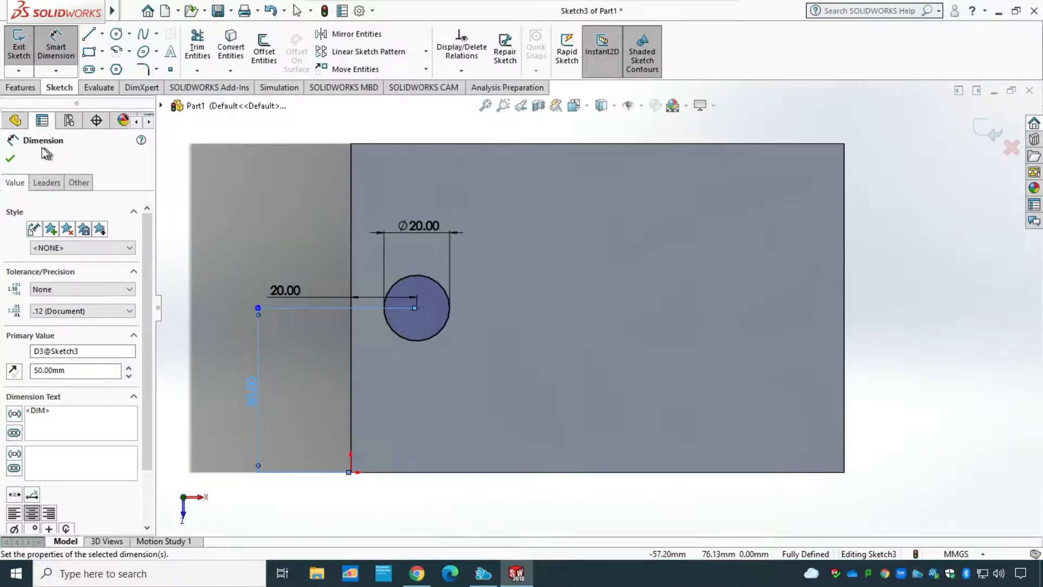
click(10, 158)
click(19, 47)
Step: Cut the circle sketch through the entire block with an Extruded Cut set to Through All
middle_drag(318, 475, 277, 277)
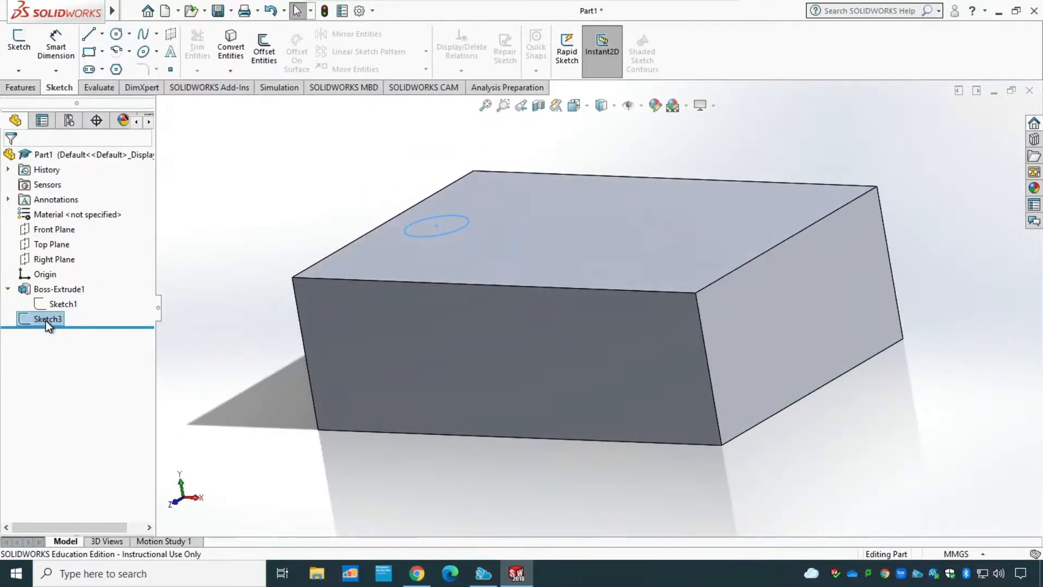
click(21, 87)
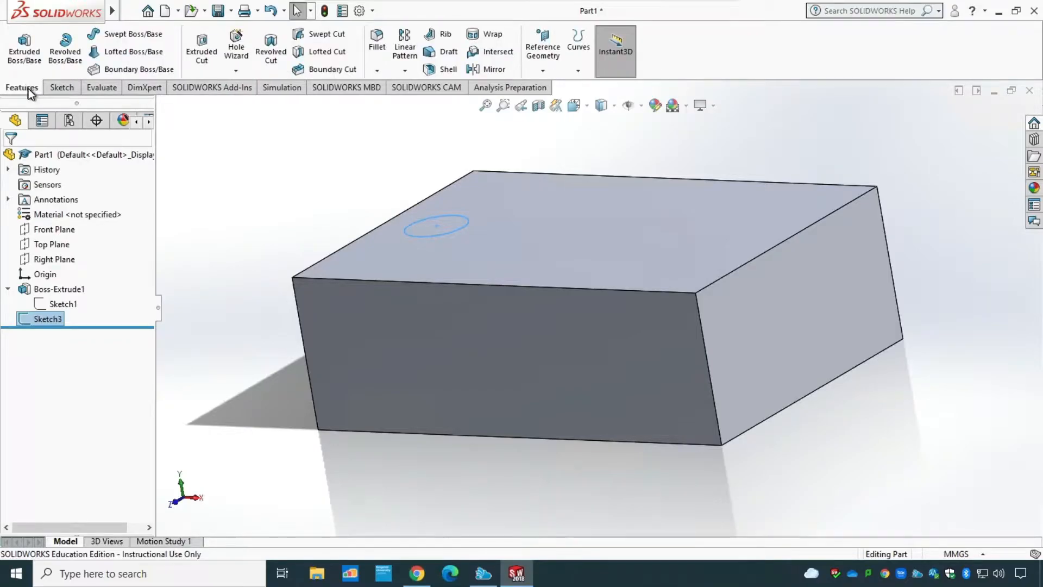
click(209, 54)
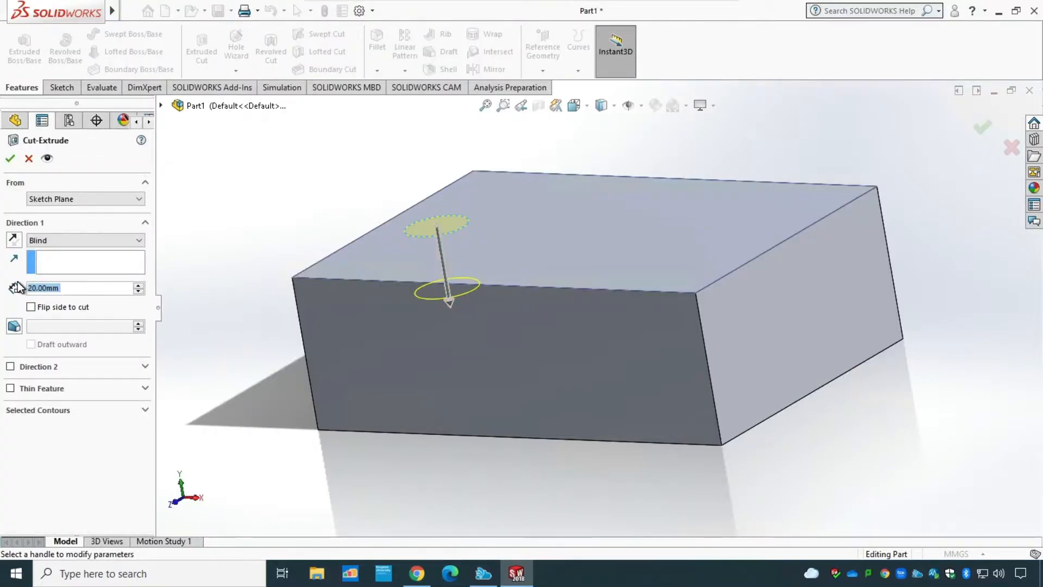
click(82, 246)
click(83, 262)
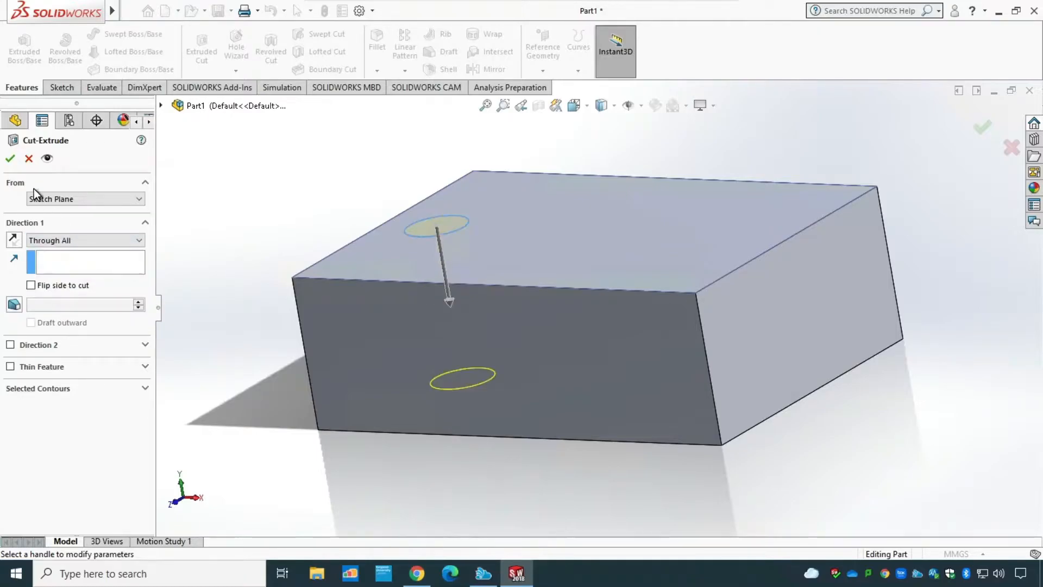
key(Return)
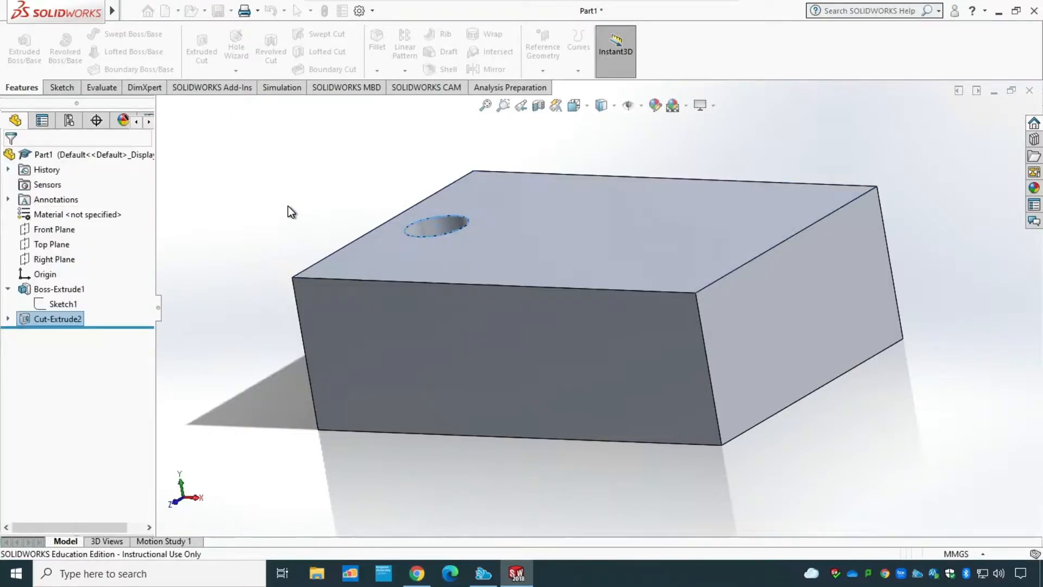
middle_drag(288, 206, 300, 270)
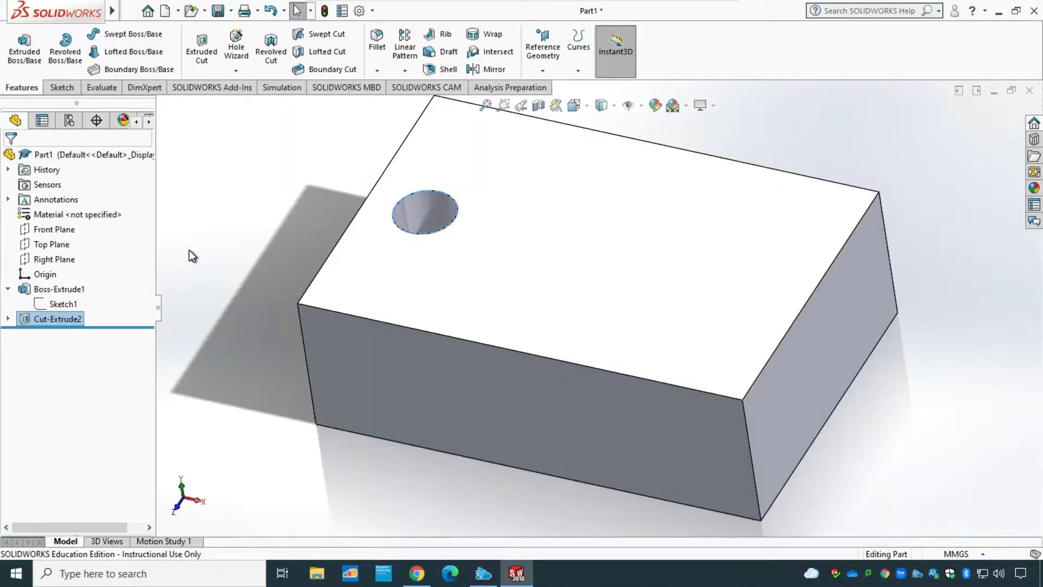
Step: Start a Hole Wizard feature using the plain hole type, the ISO standard and Drill sizes
click(236, 55)
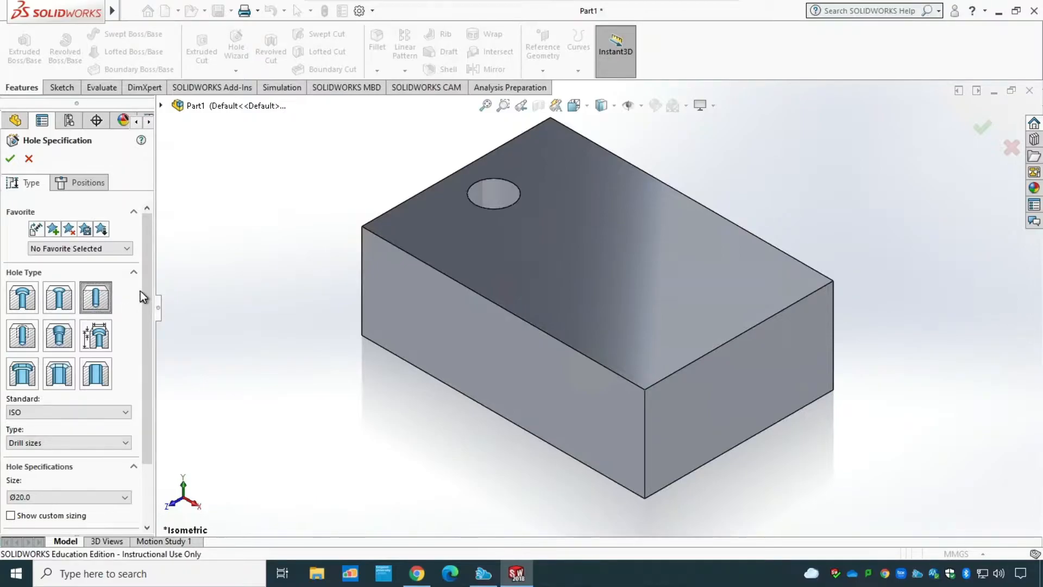
drag(148, 290, 148, 344)
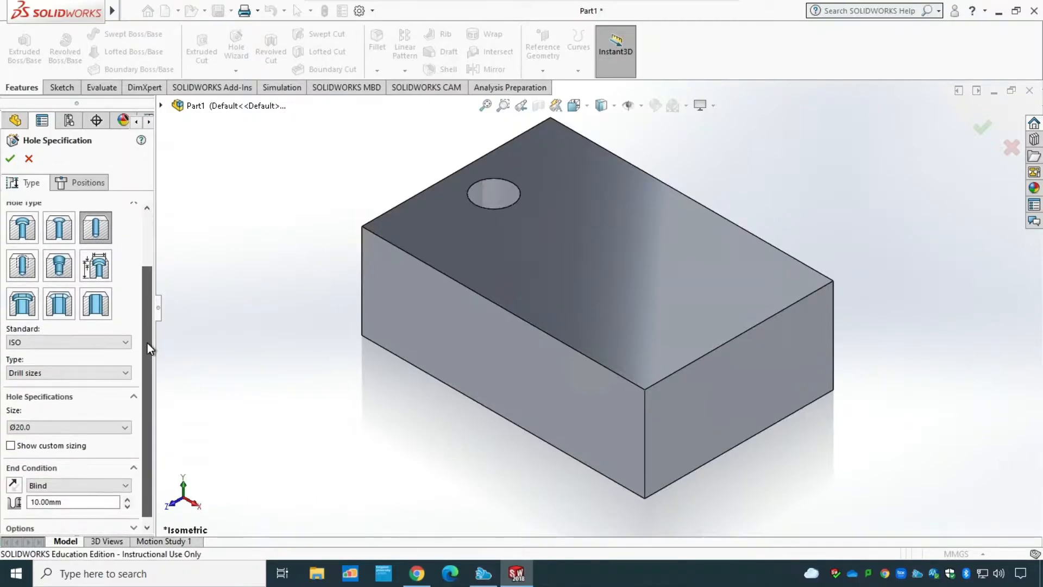
click(24, 340)
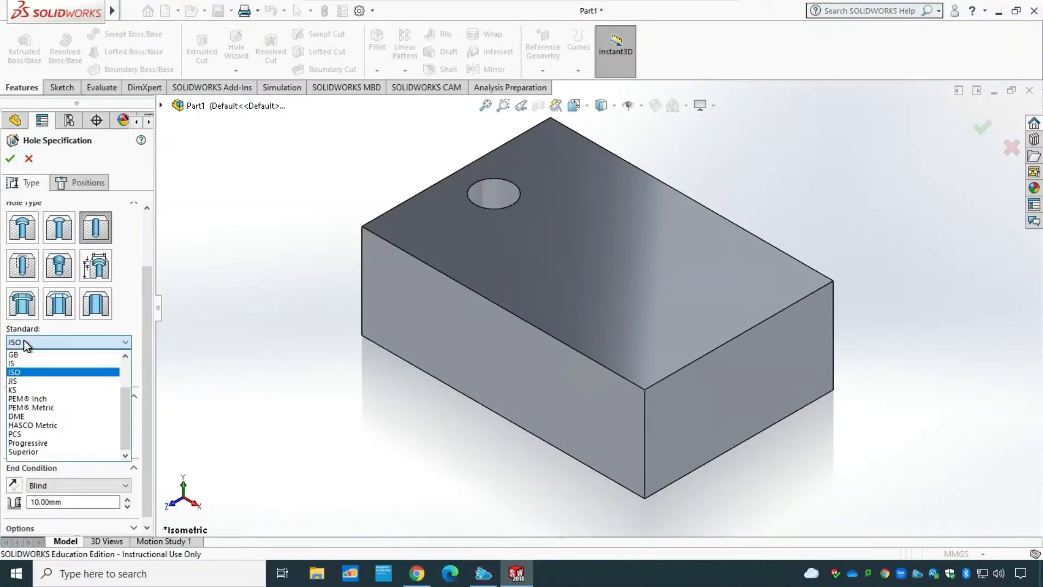
scroll(55, 377, up, 2)
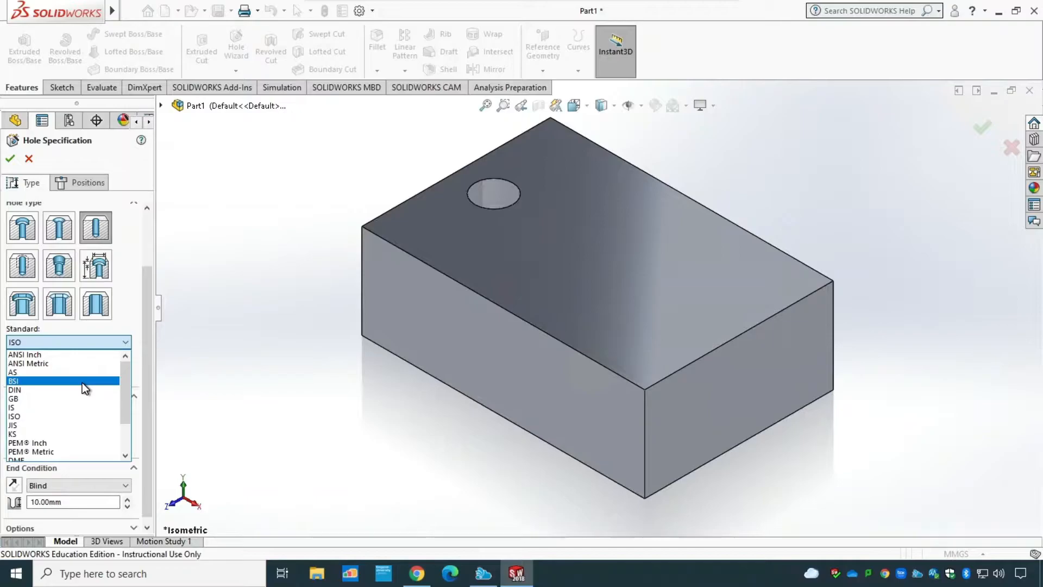
click(32, 415)
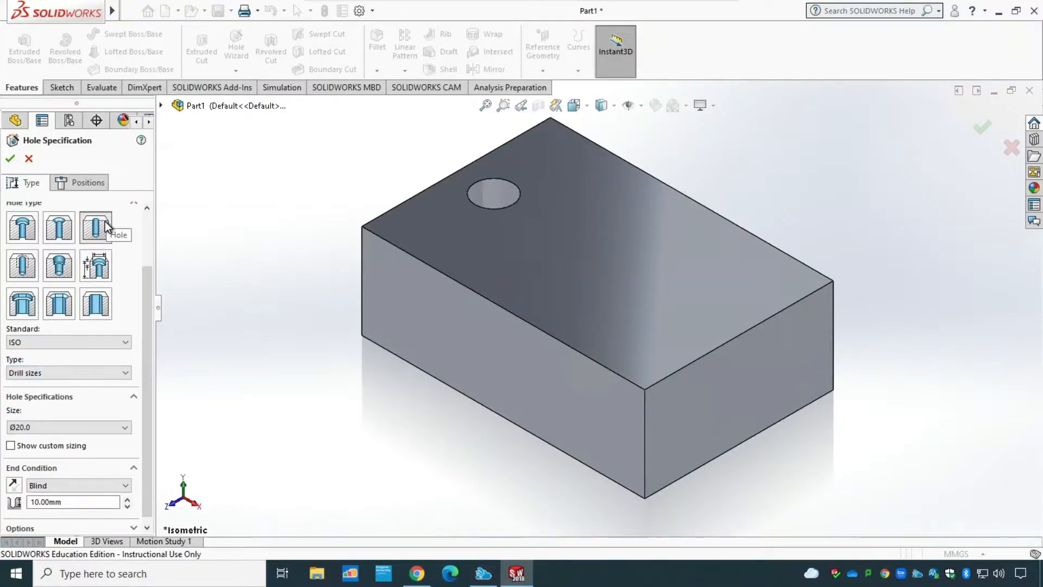
click(40, 373)
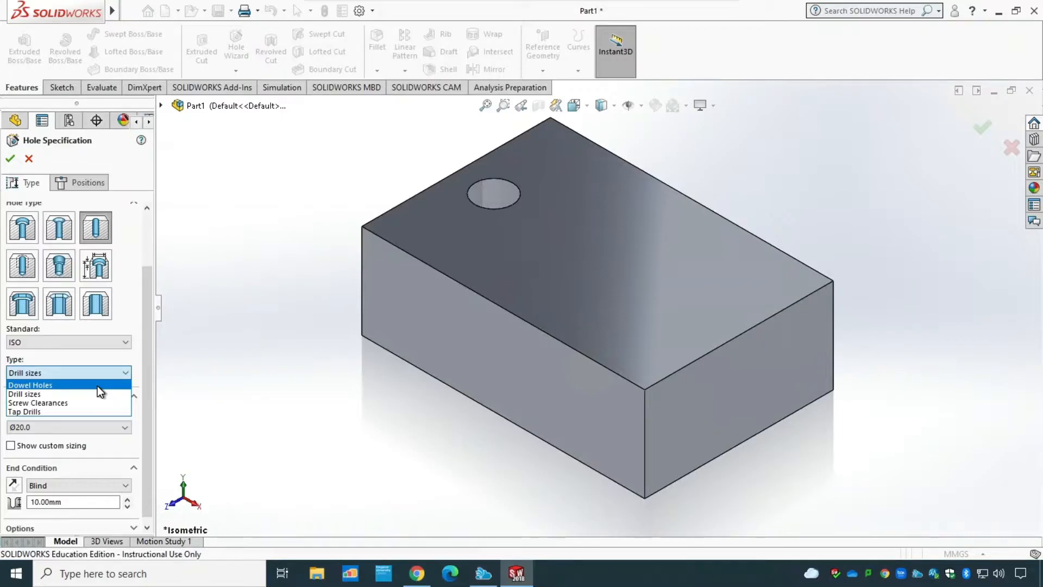
click(23, 395)
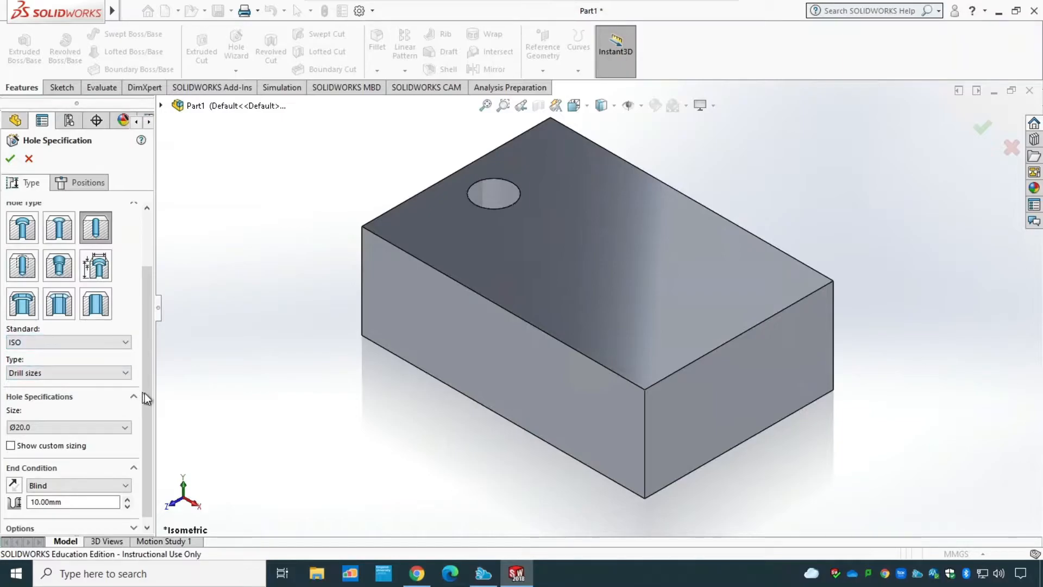
Step: Choose Ø20.0 as the drill size for the hole
click(101, 426)
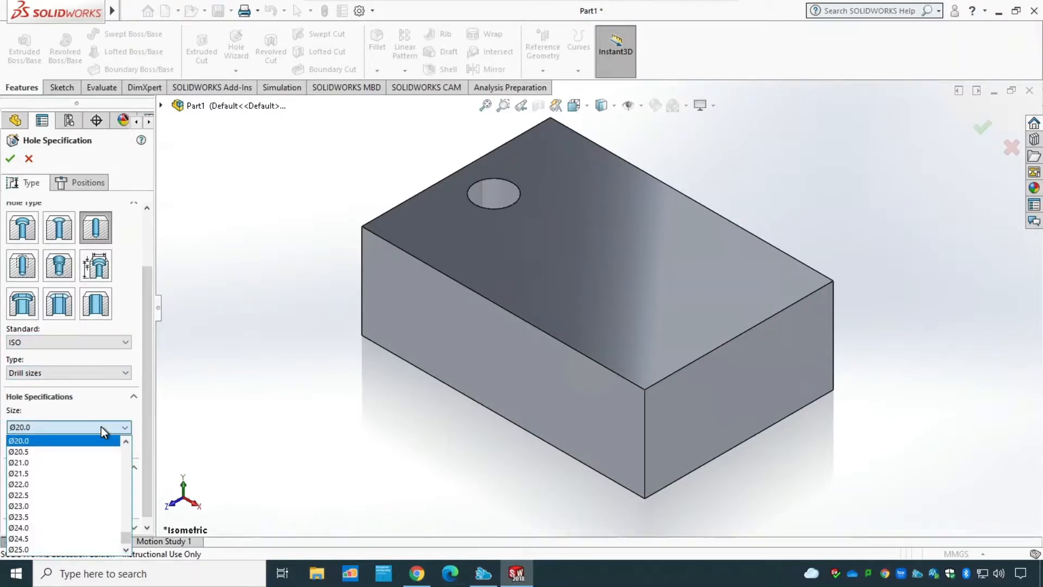
mouse_move(126, 536)
mouse_down()
mouse_move(126, 444)
mouse_move(126, 530)
mouse_up()
scroll(47, 528, down, 1)
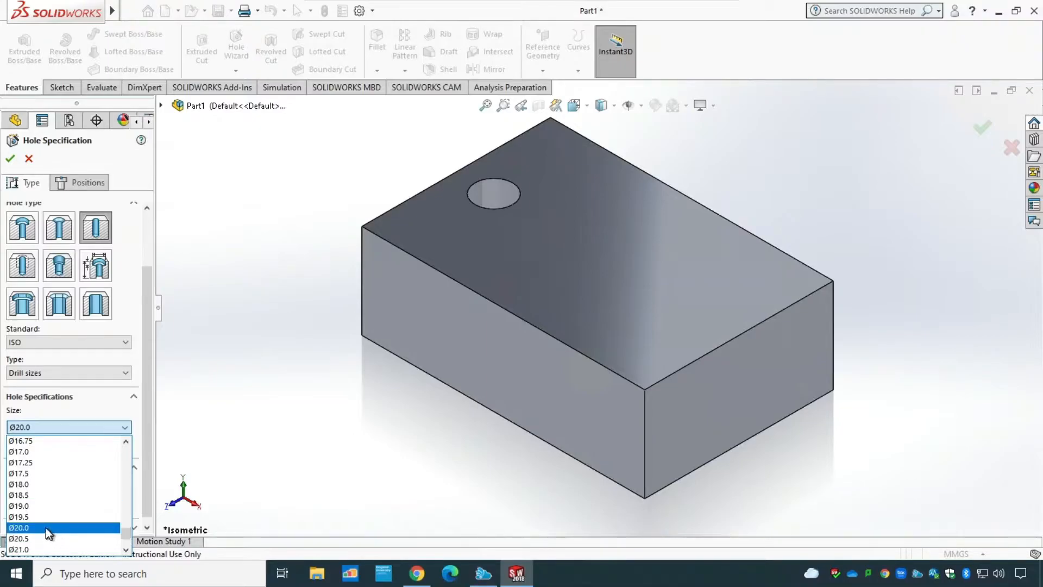
click(35, 526)
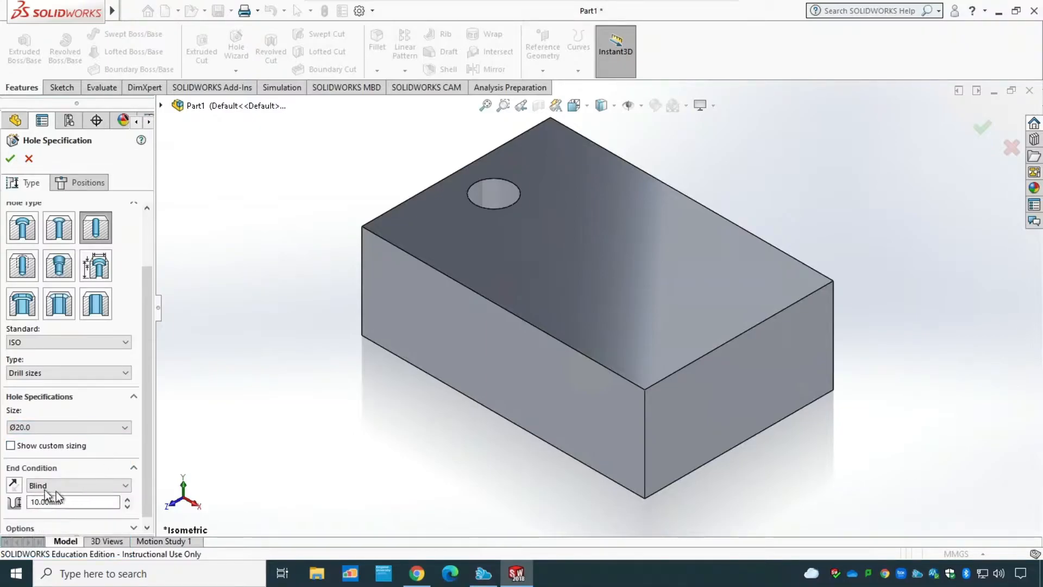
Step: Examine the hole's custom sizing values for diameter and bottom angle, and hide them again
click(62, 448)
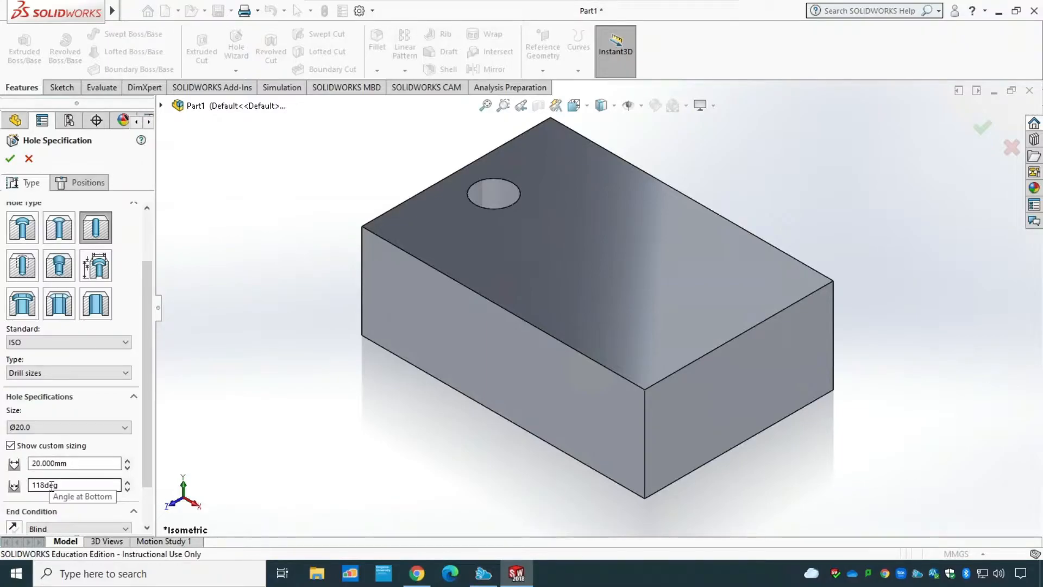
middle_drag(393, 413, 390, 383)
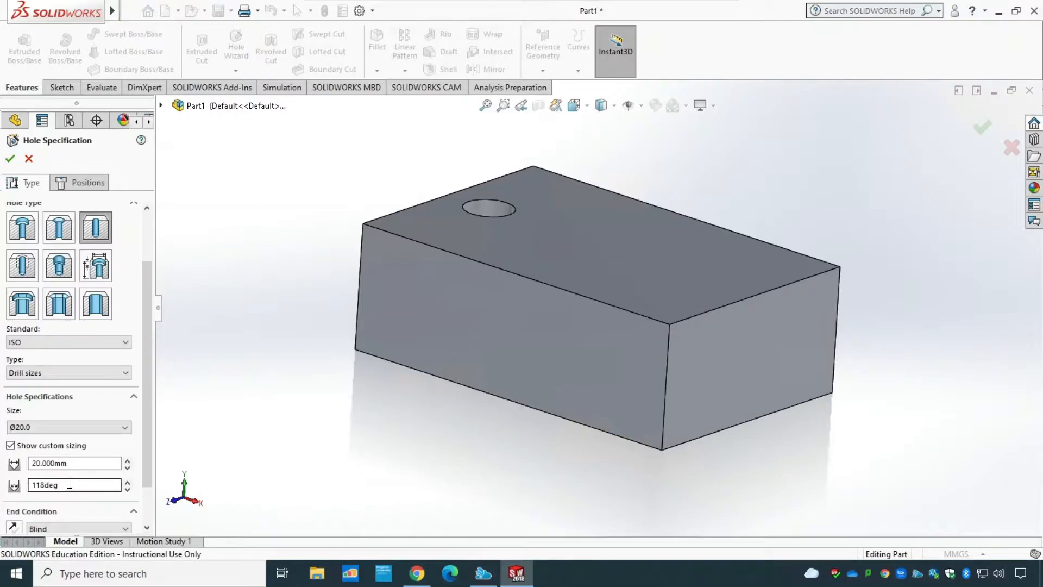
click(10, 445)
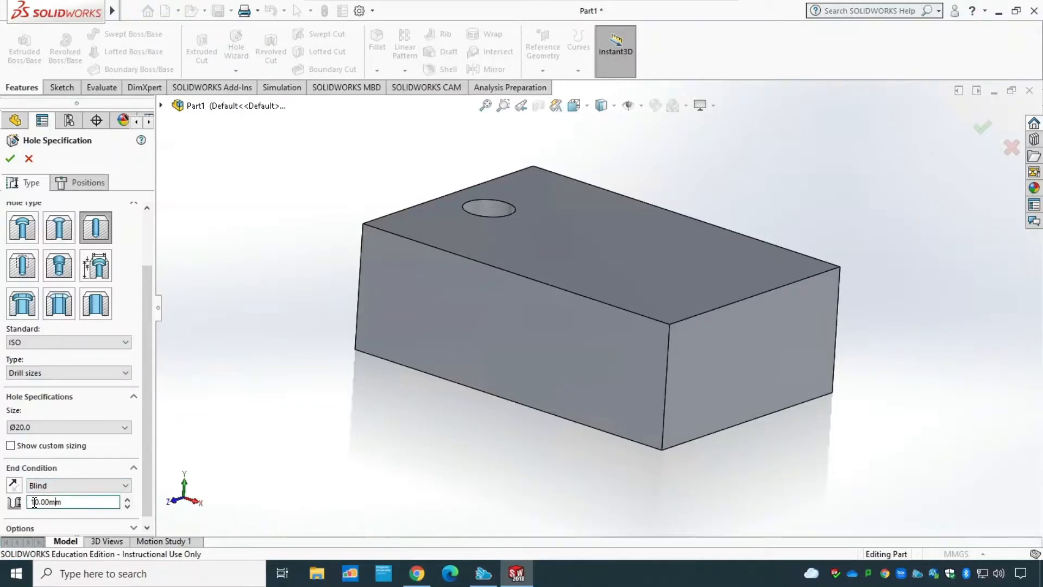
Step: Set the hole's blind depth to 30 mm and keep Blind as the end condition
drag(31, 501, 39, 503)
text(30)
click(92, 487)
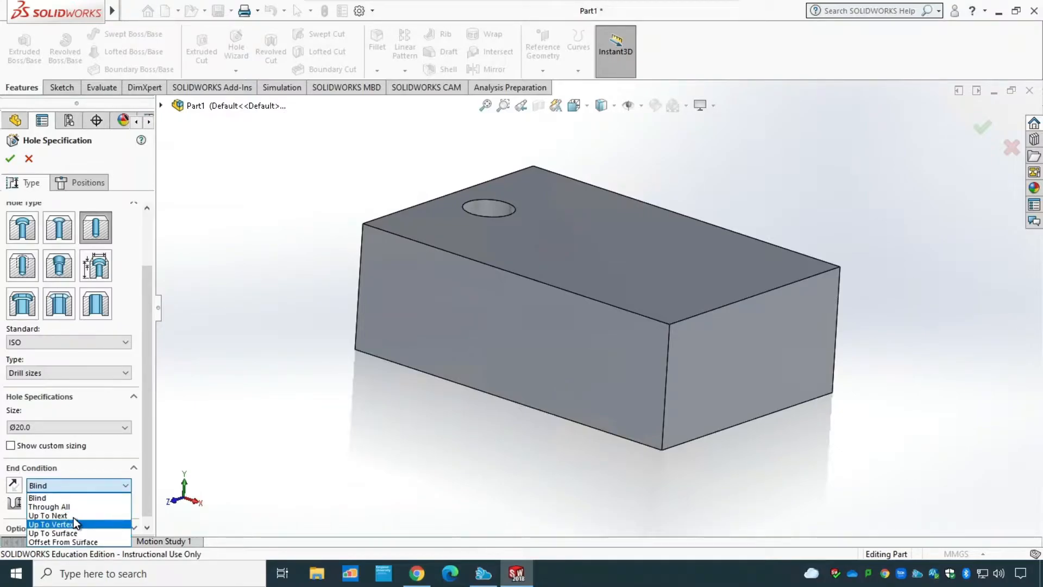
click(90, 486)
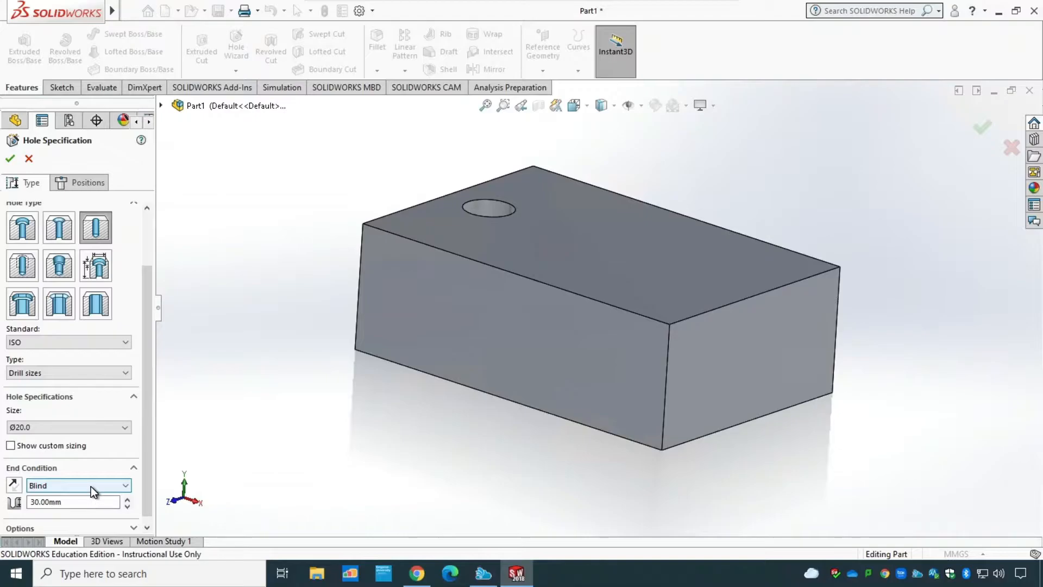
Step: Place one hole on the block's top face, viewed normal to it, about 59 mm from the left edge and 48 mm from the lower edge
click(91, 184)
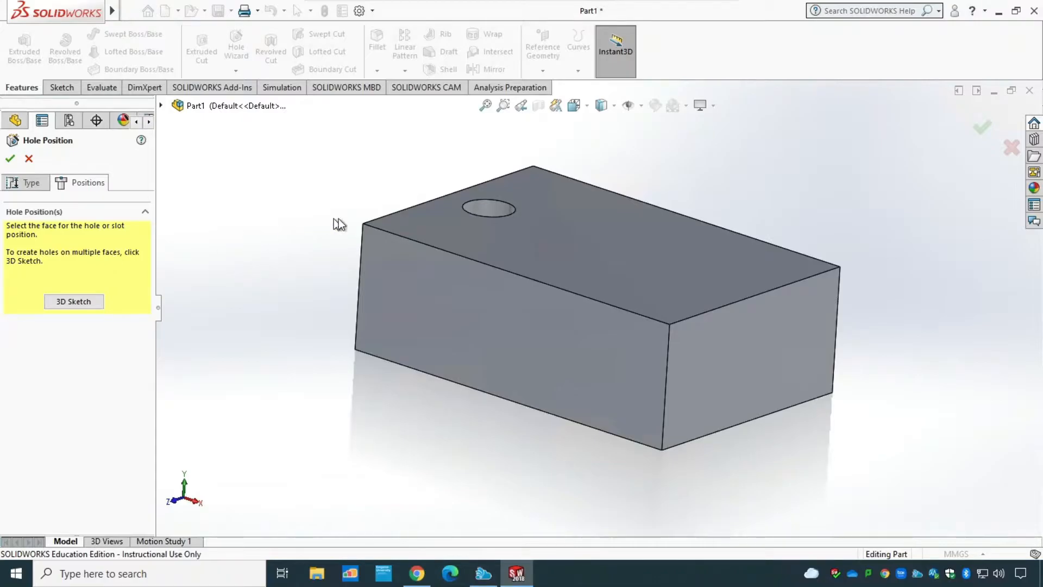
click(594, 239)
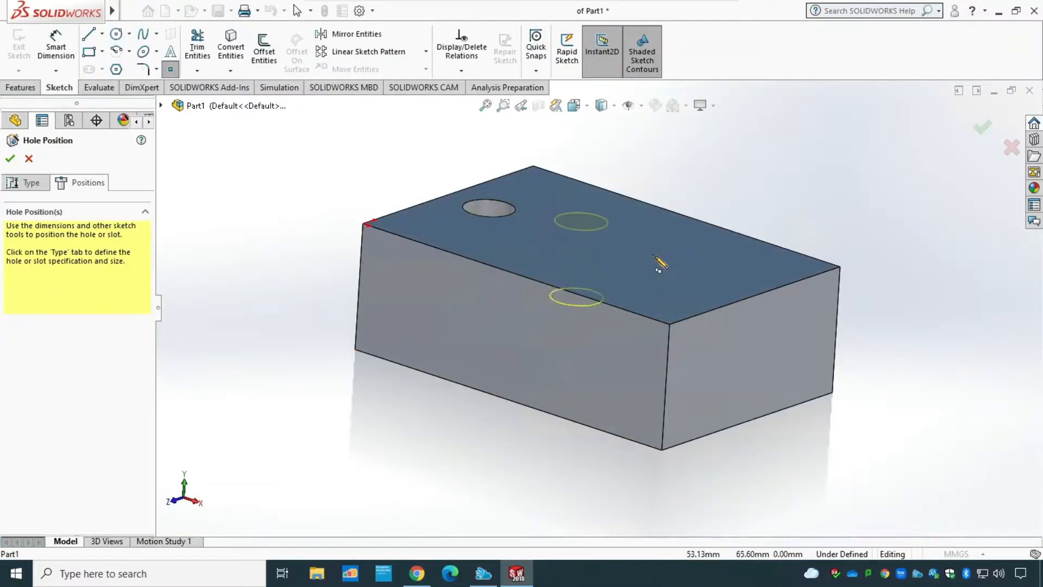
click(563, 295)
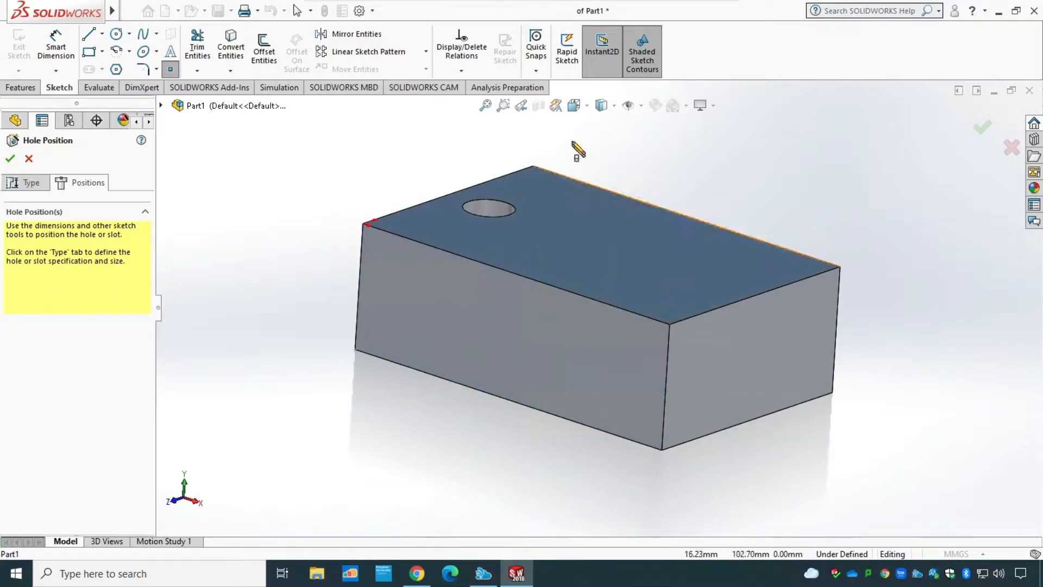
click(587, 106)
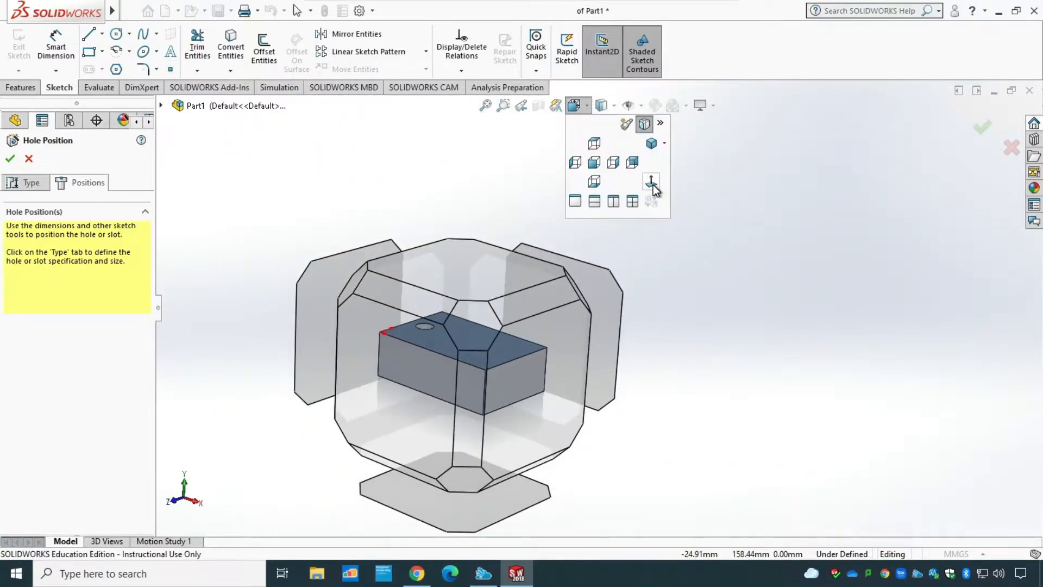
click(653, 185)
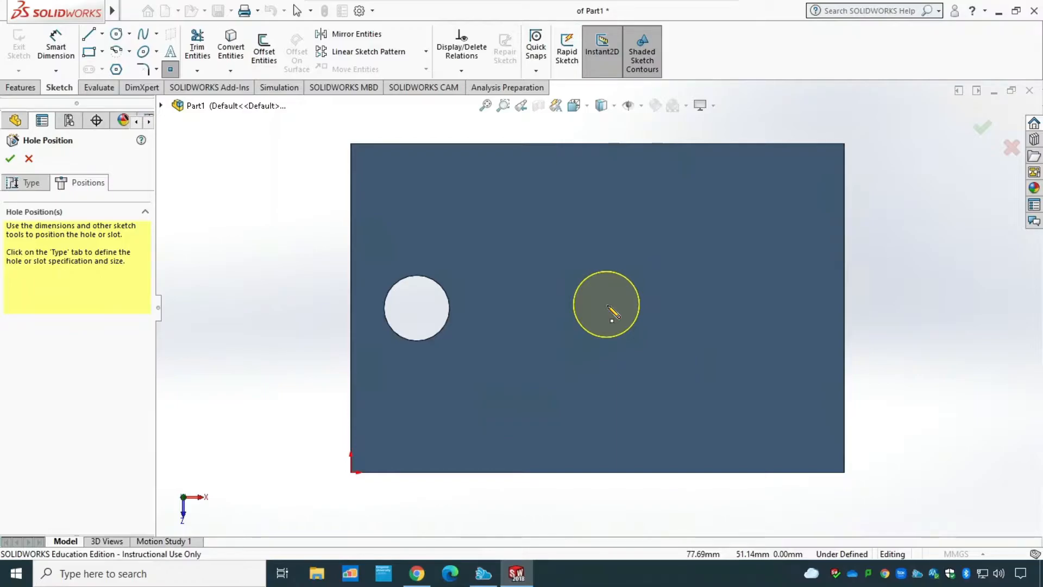
click(546, 315)
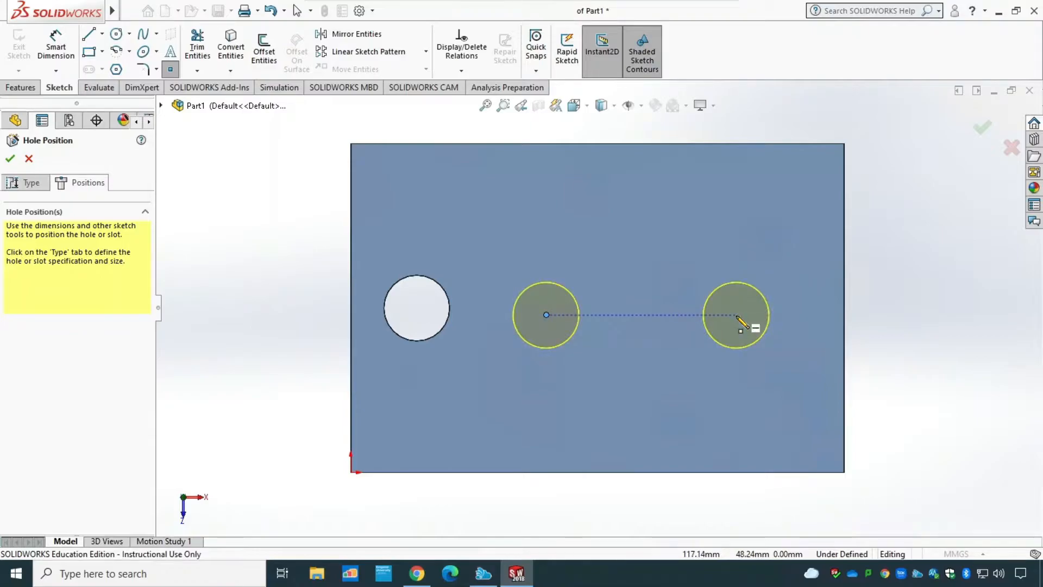
key(Escape)
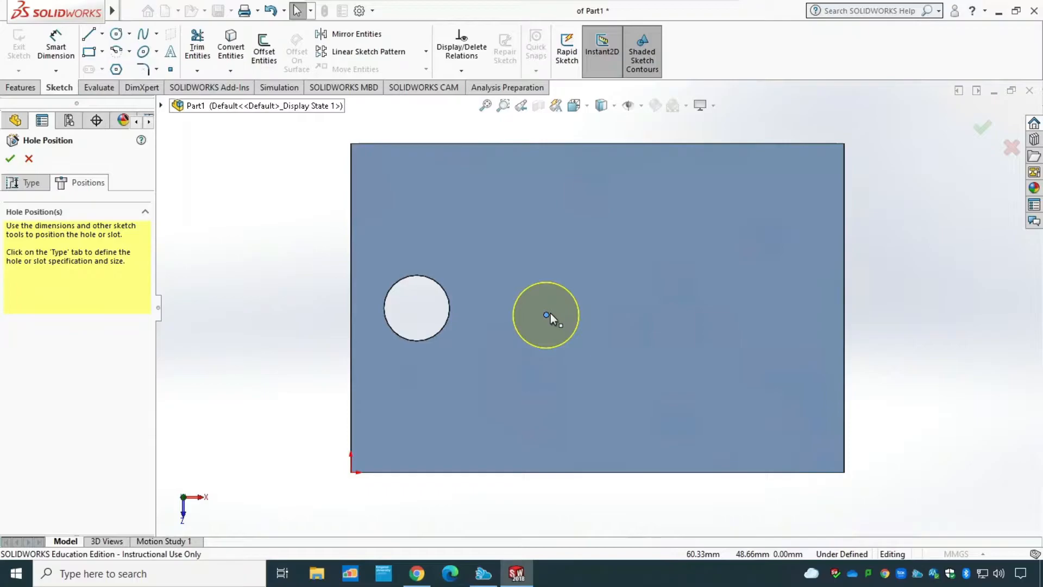
Step: Dimension the new hole's centre 60 mm from the block's left short edge
click(57, 48)
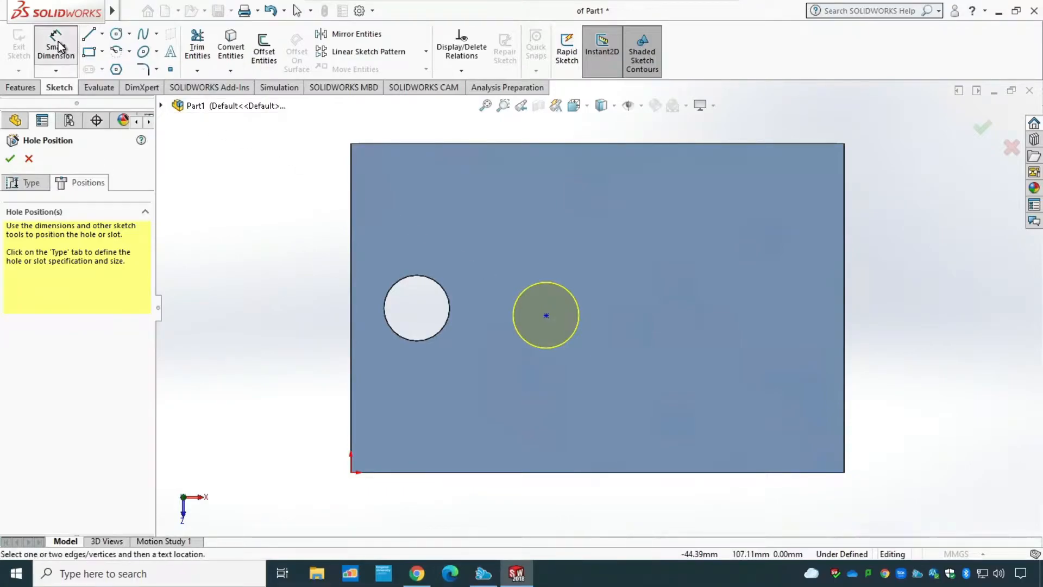
click(547, 315)
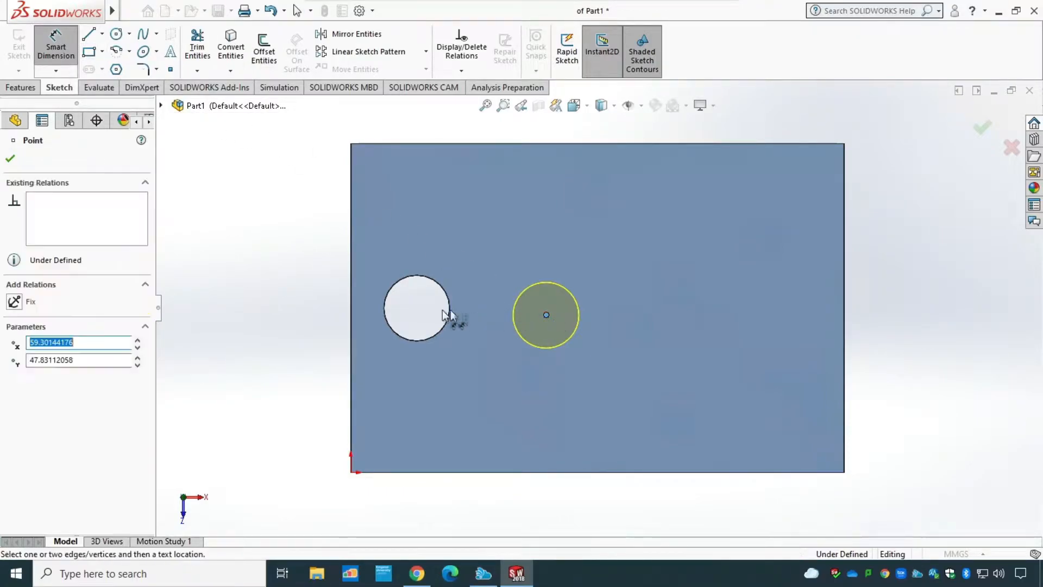
click(350, 321)
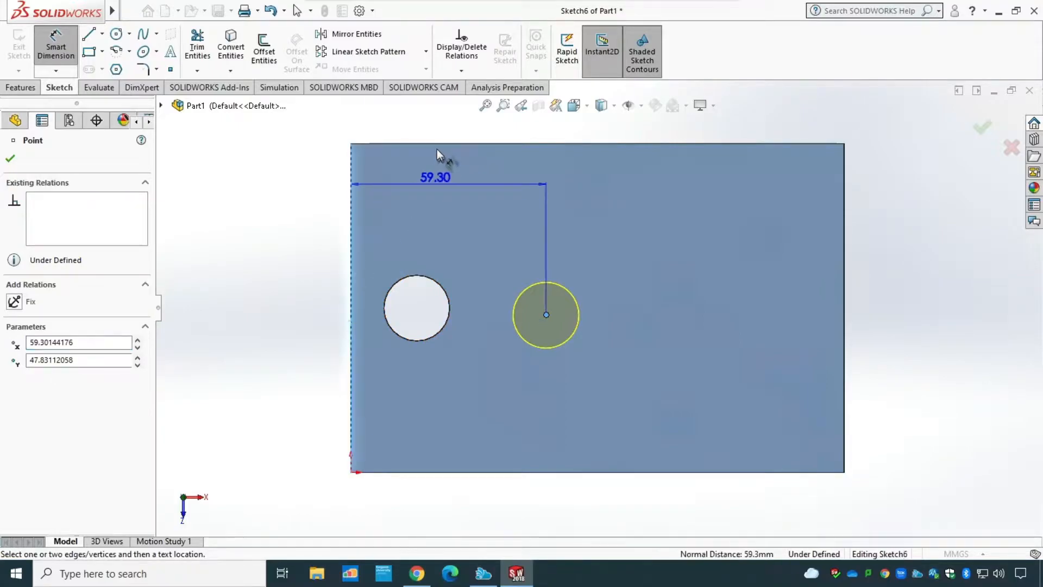
click(435, 126)
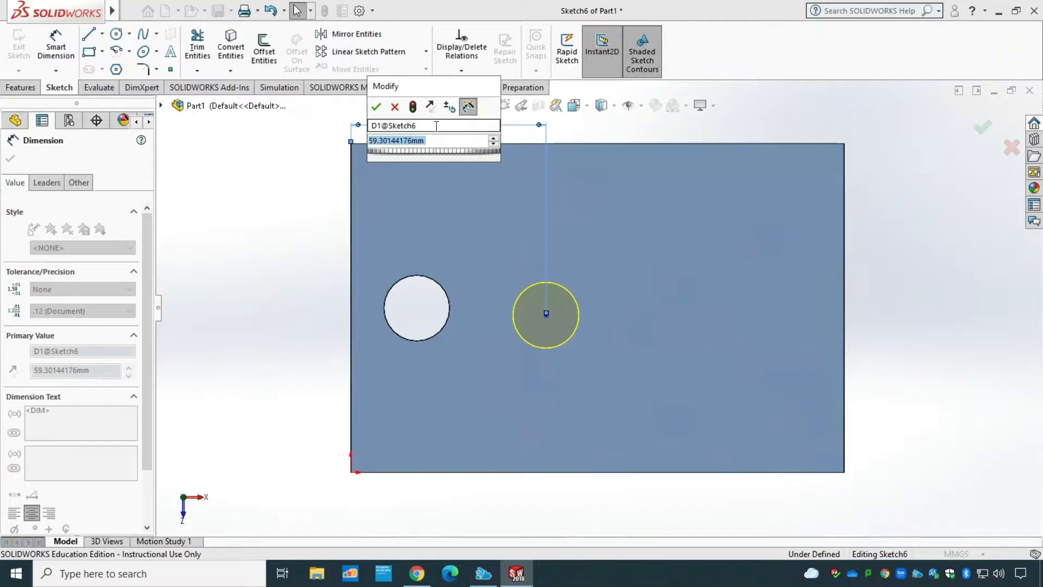
text(60)
key(Return)
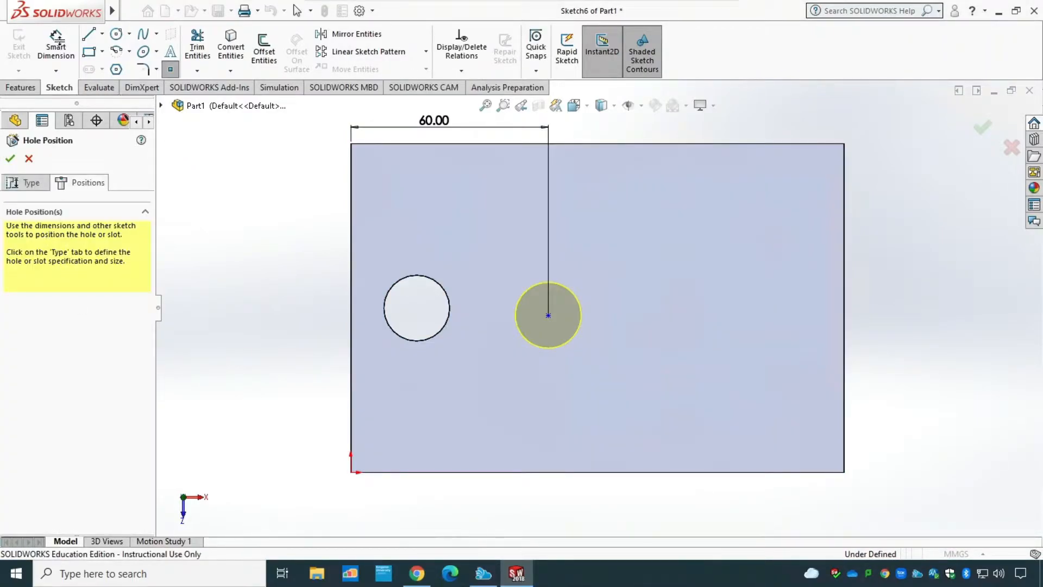
Step: Dimension the new hole's centre 50 mm from the lower long edge of the top face
click(65, 52)
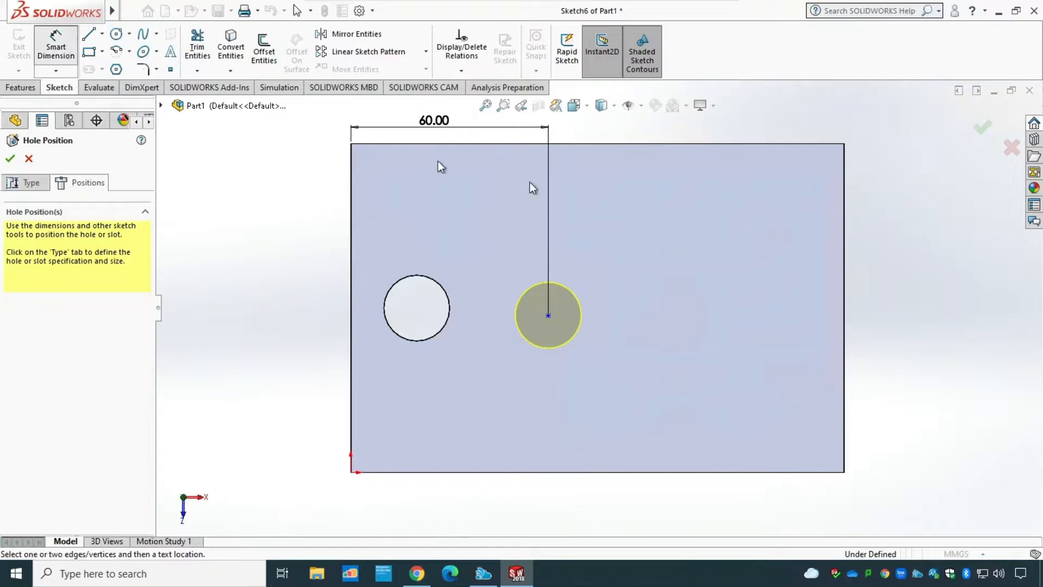
click(549, 315)
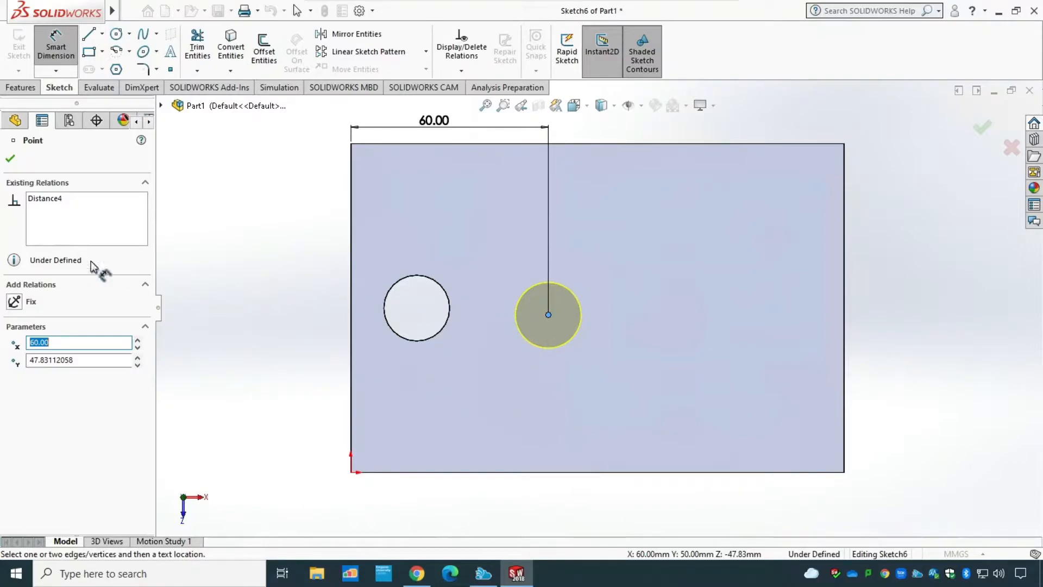
click(549, 315)
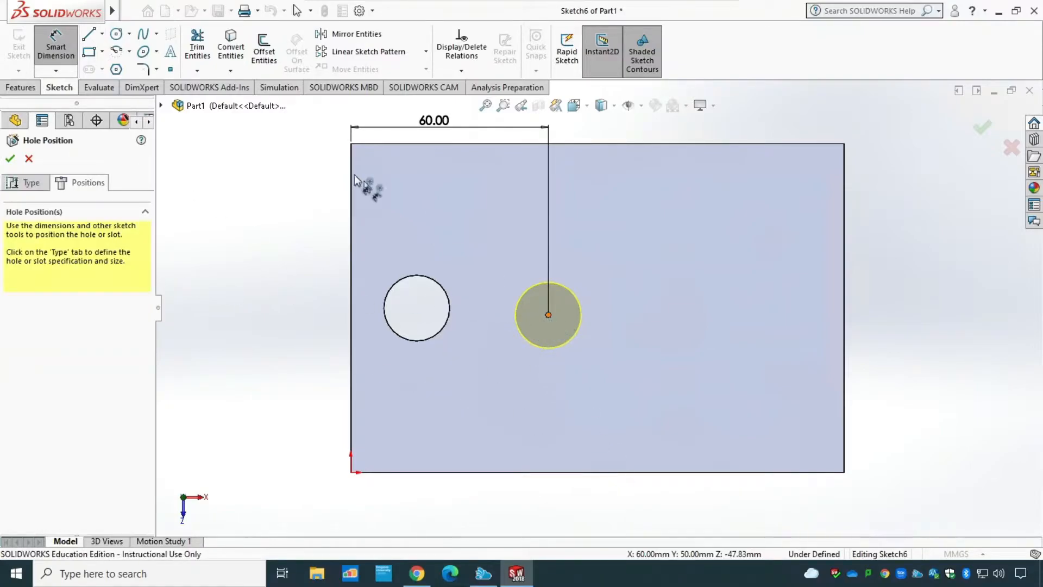
click(554, 473)
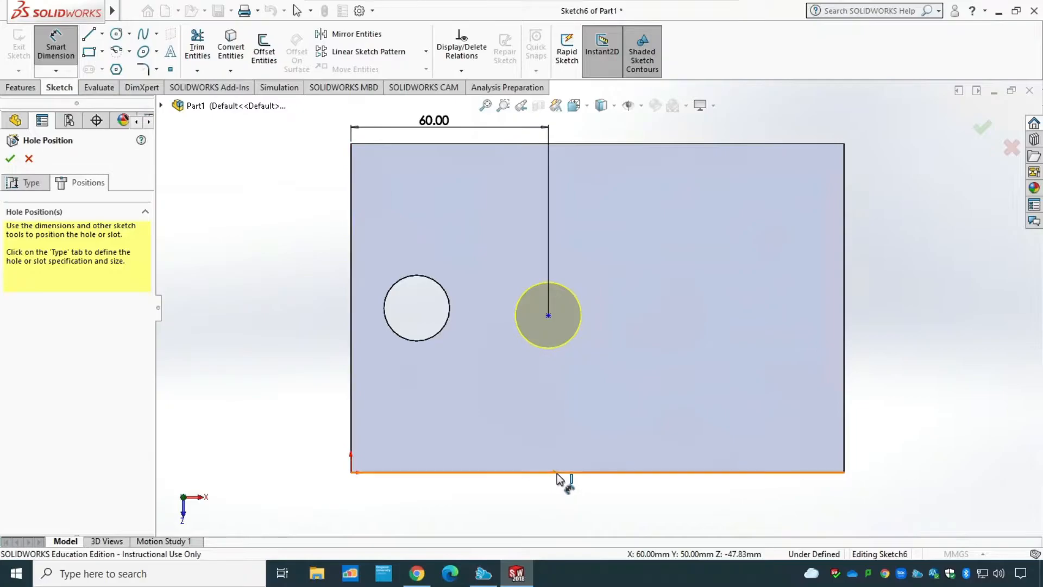
click(548, 315)
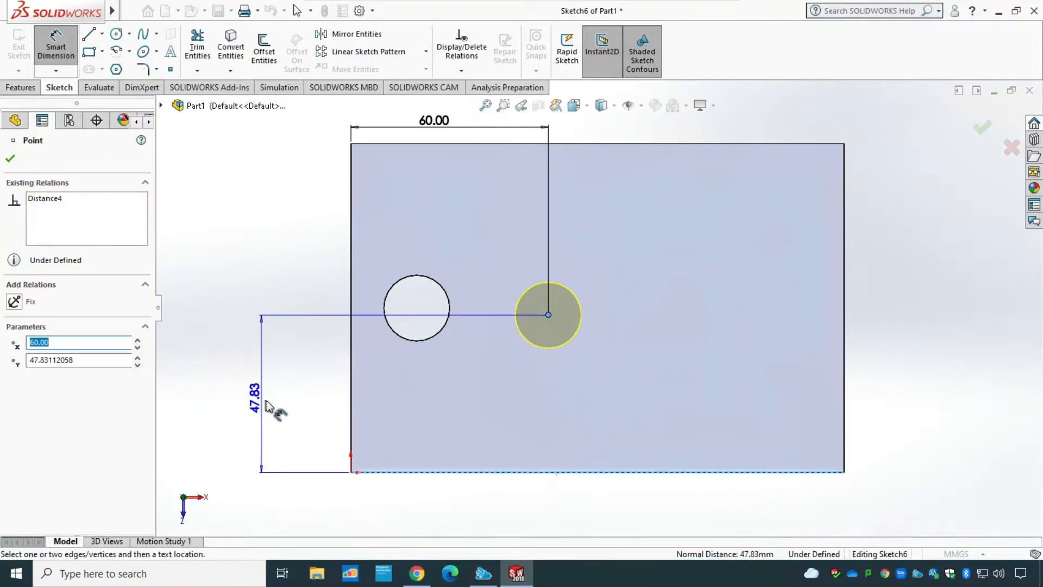
click(275, 402)
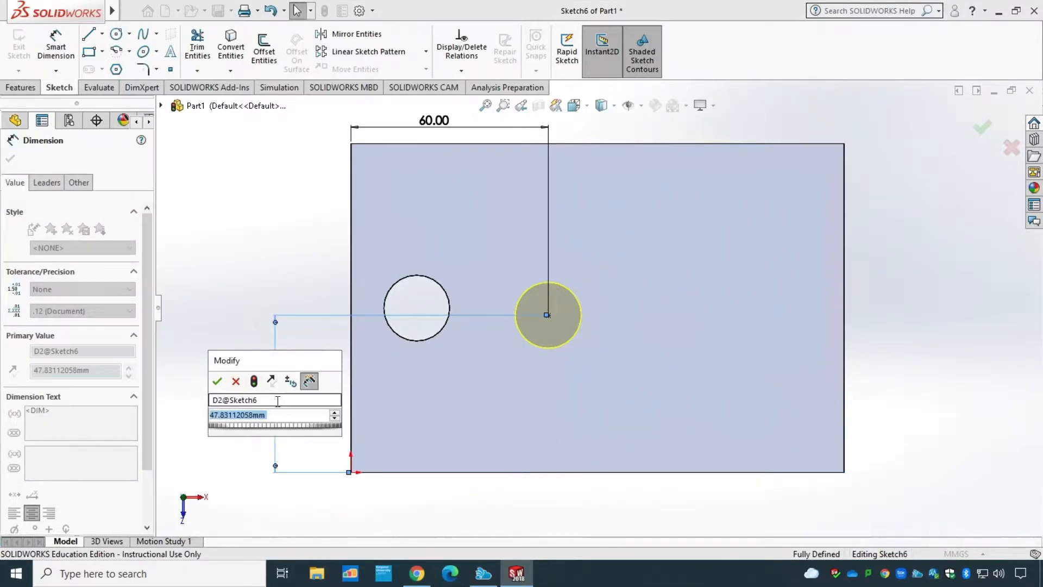
text(50)
key(Return)
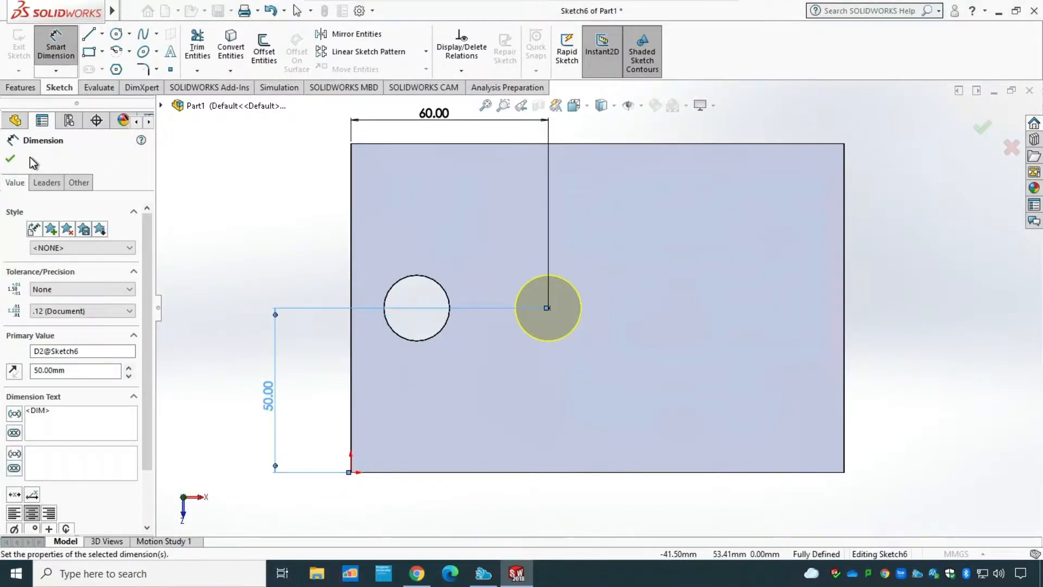
click(10, 158)
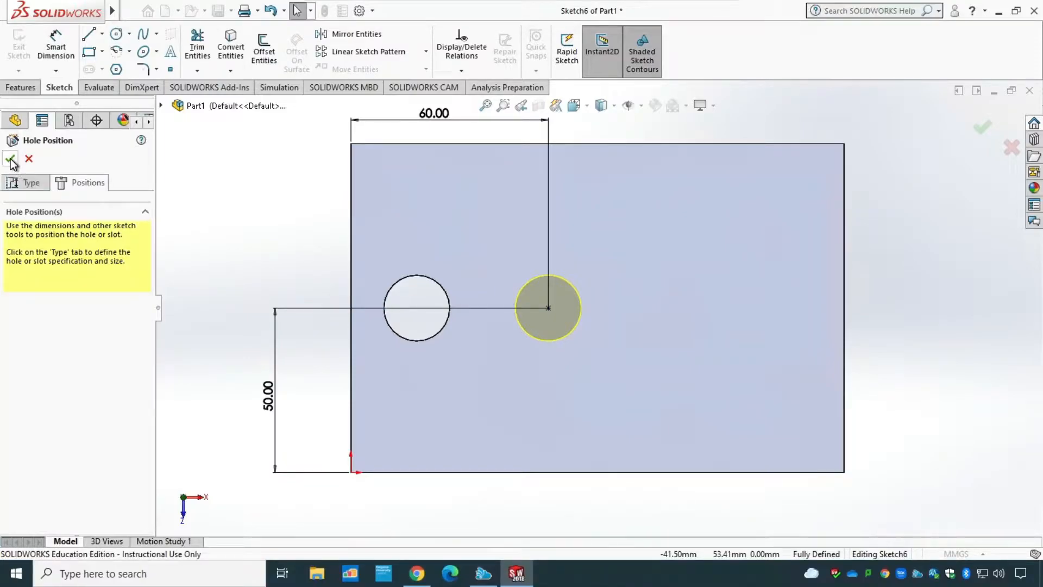
Step: Check the hole's type and position settings and finish the Hole Wizard feature
click(36, 183)
click(79, 183)
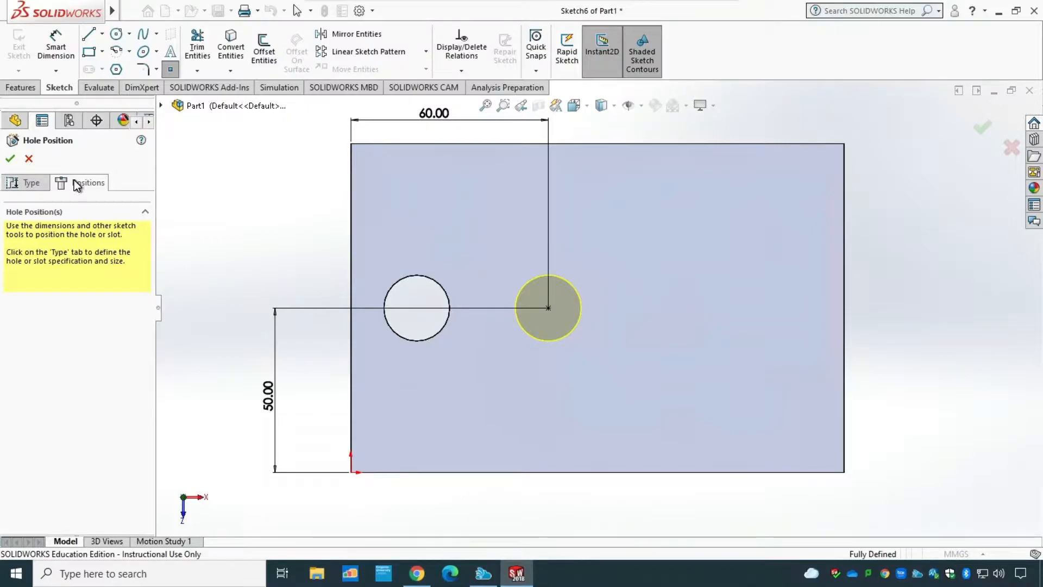
click(11, 159)
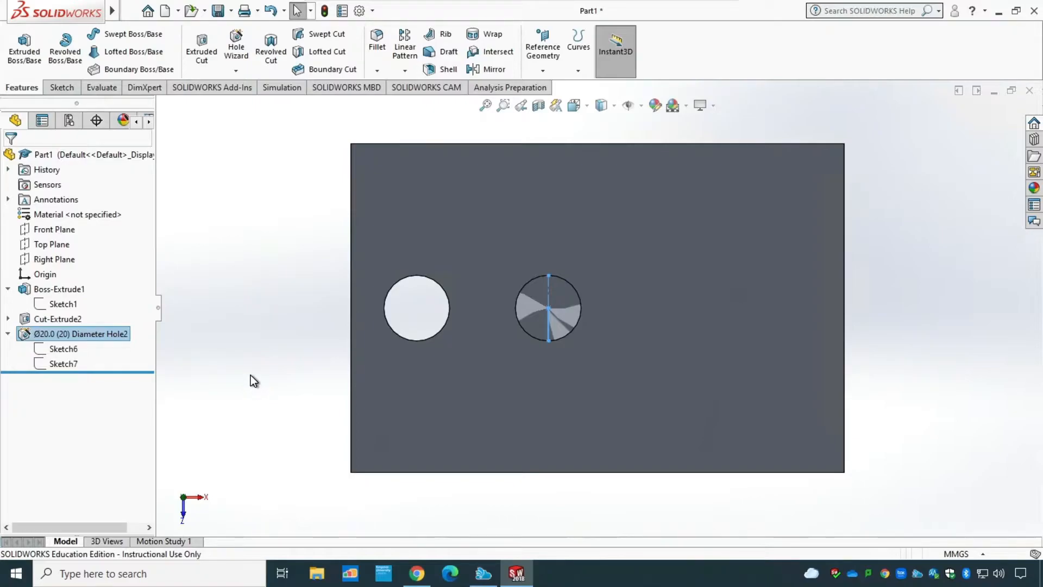
Step: Display the block with hidden lines visible and inspect the blind hole's conical bottom from the side
middle_drag(266, 432, 592, 295)
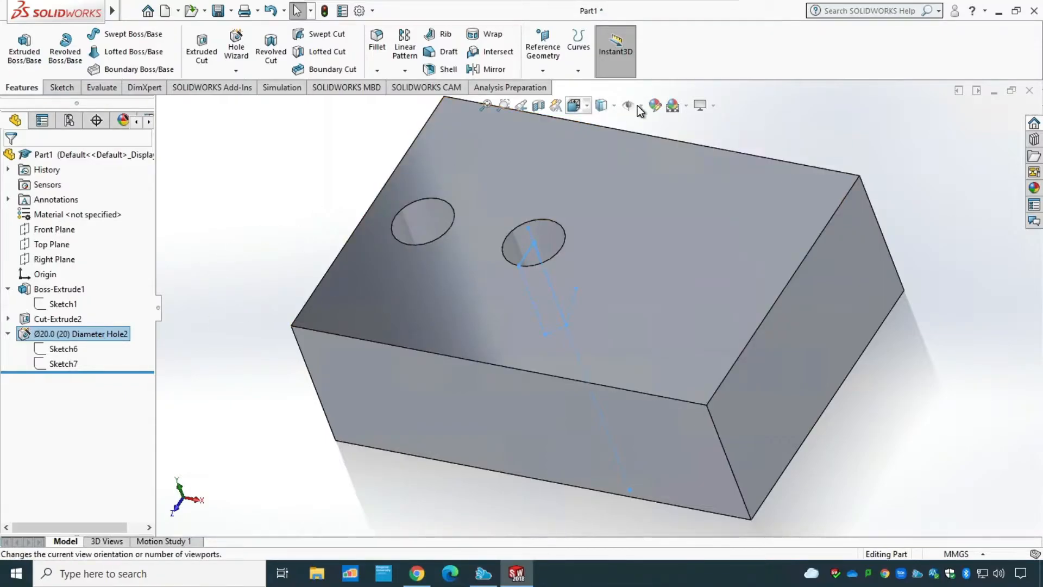
click(614, 107)
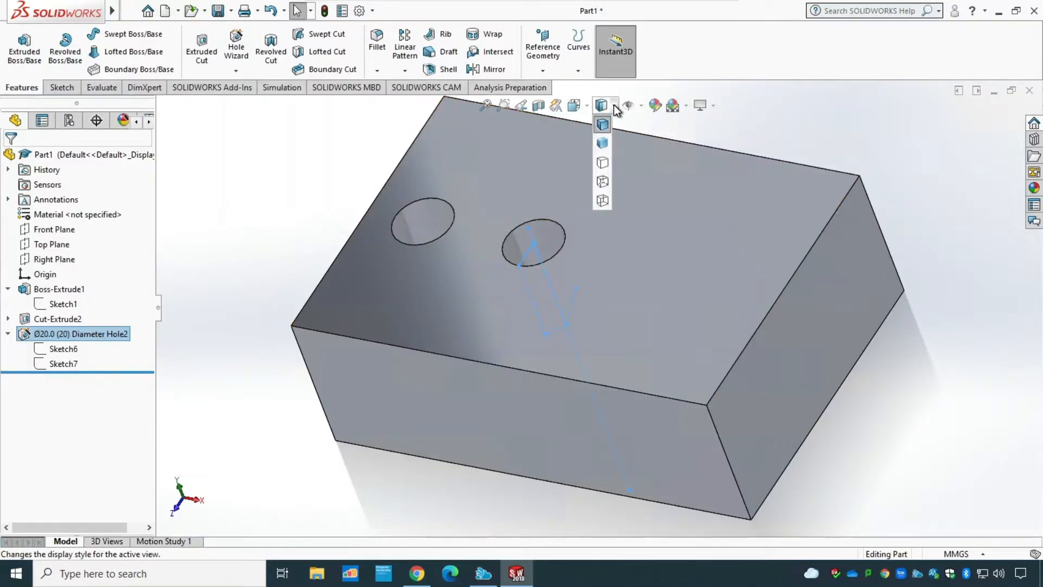
click(602, 182)
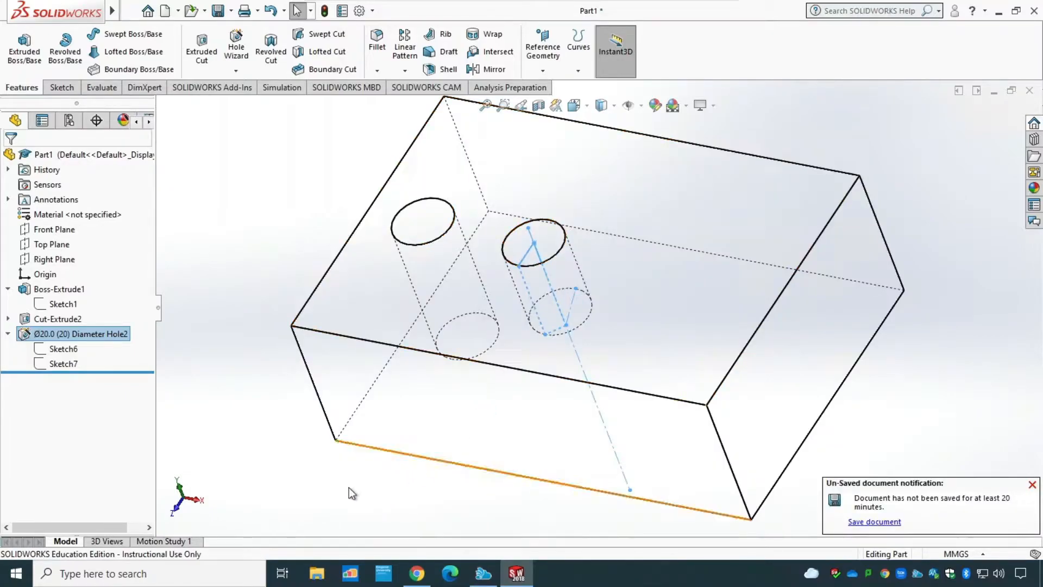
middle_drag(338, 491, 330, 377)
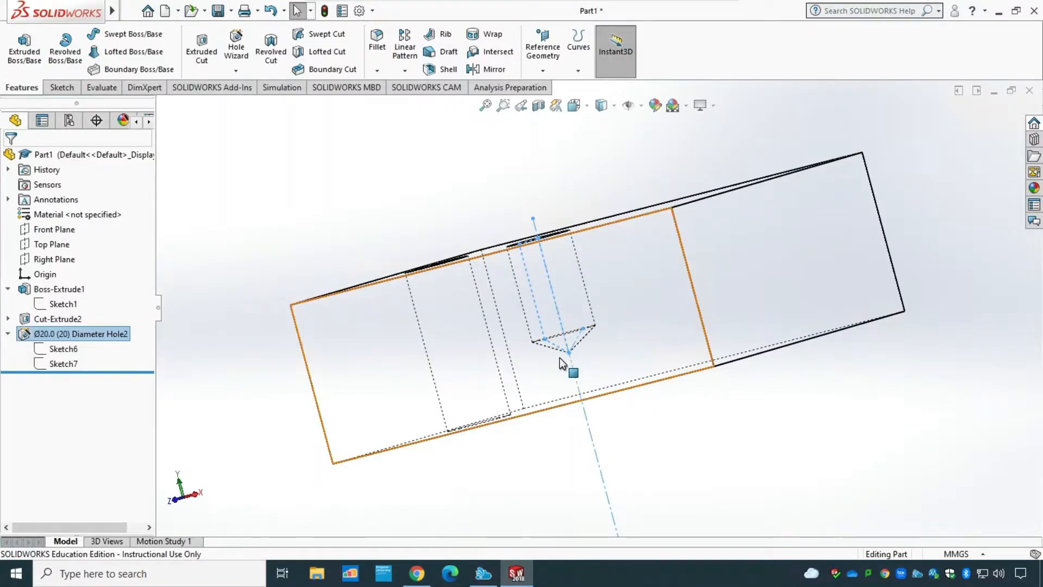
Step: Reopen the Ø20 blind hole's definition and examine its custom sizing for diameter and bottom angle
right_click(84, 332)
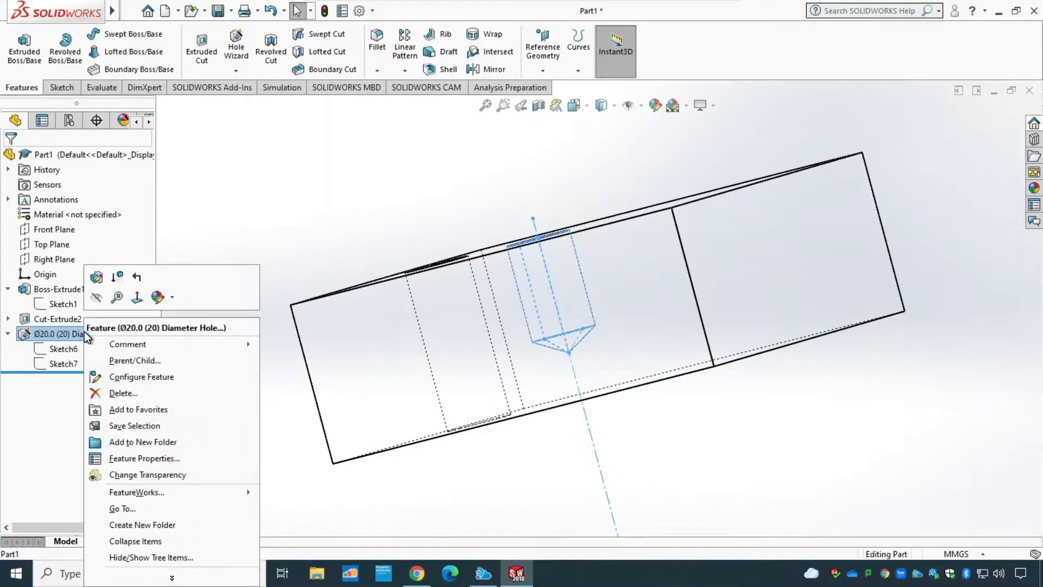
click(95, 278)
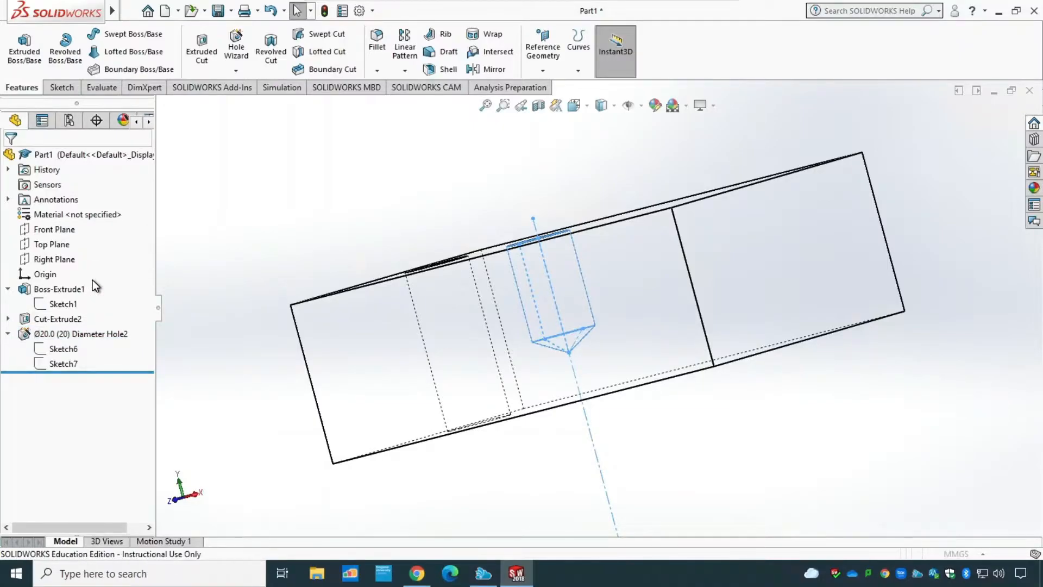
scroll(155, 315, down, 2)
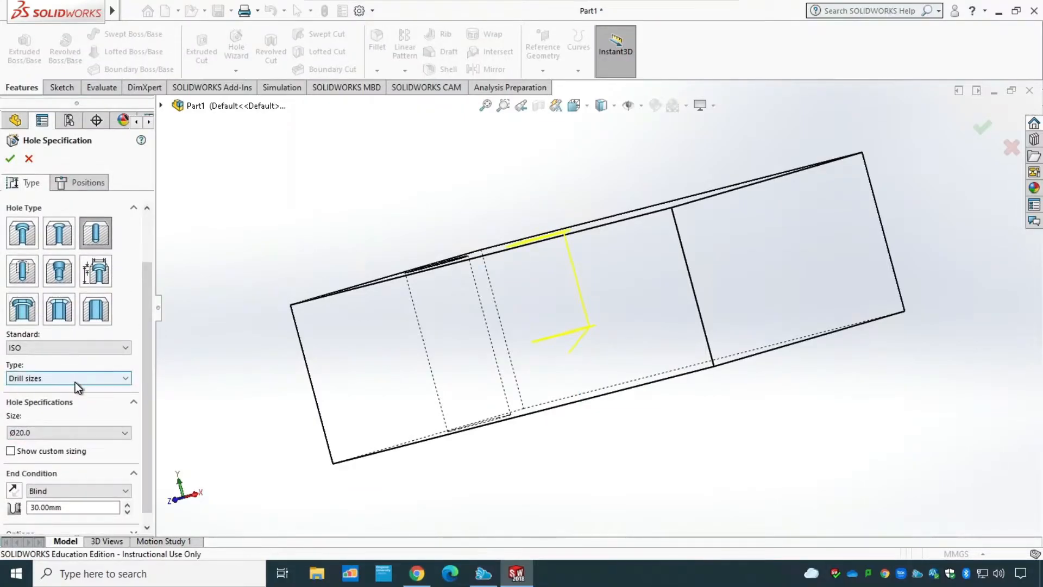
click(77, 451)
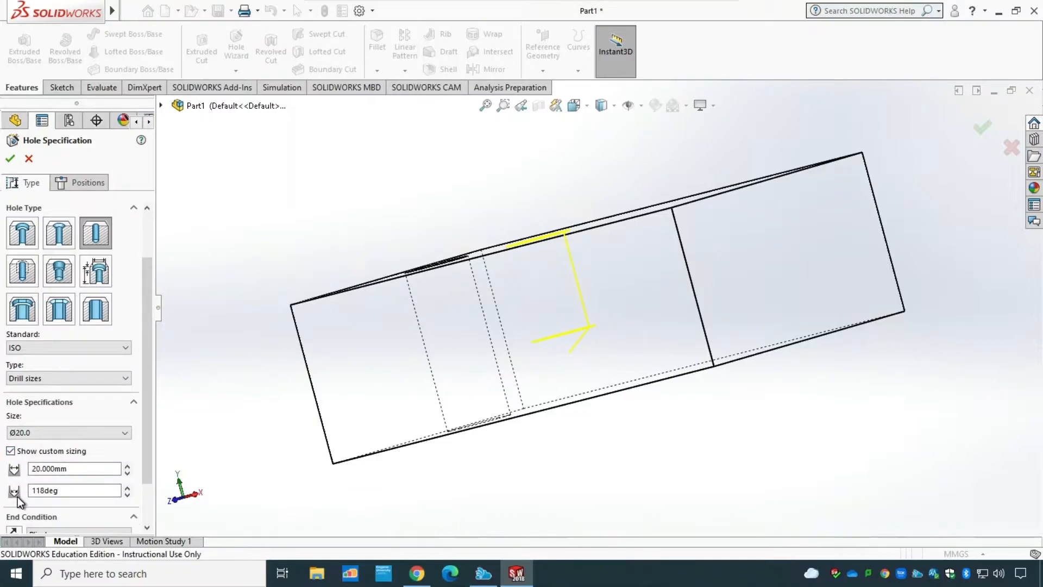
click(11, 450)
drag(146, 338, 146, 278)
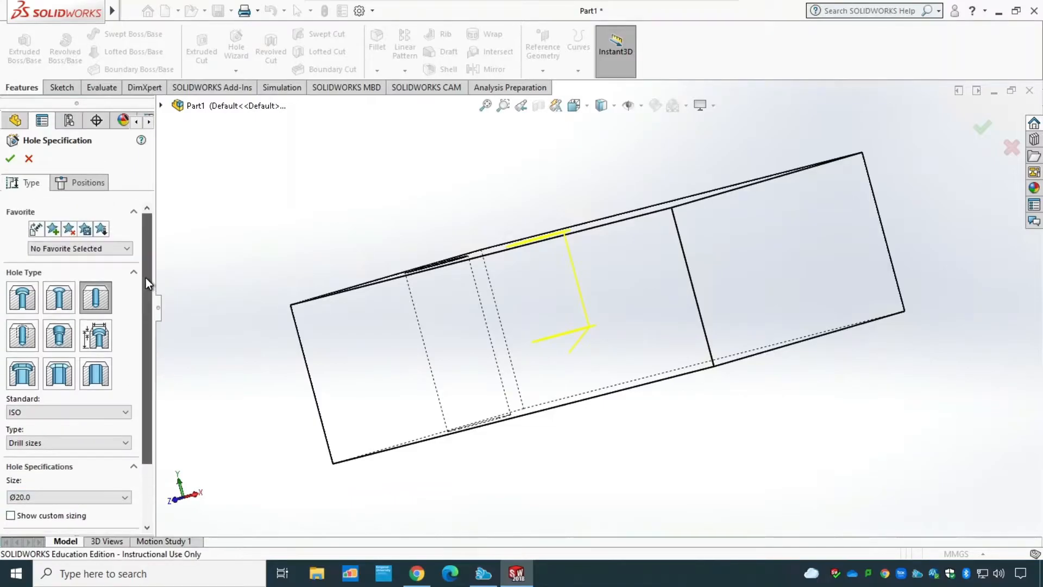
Step: Set the Ø20 blind hole's 50 mm position dimension to 75 mm and finish editing the hole
click(96, 183)
middle_drag(405, 211, 428, 369)
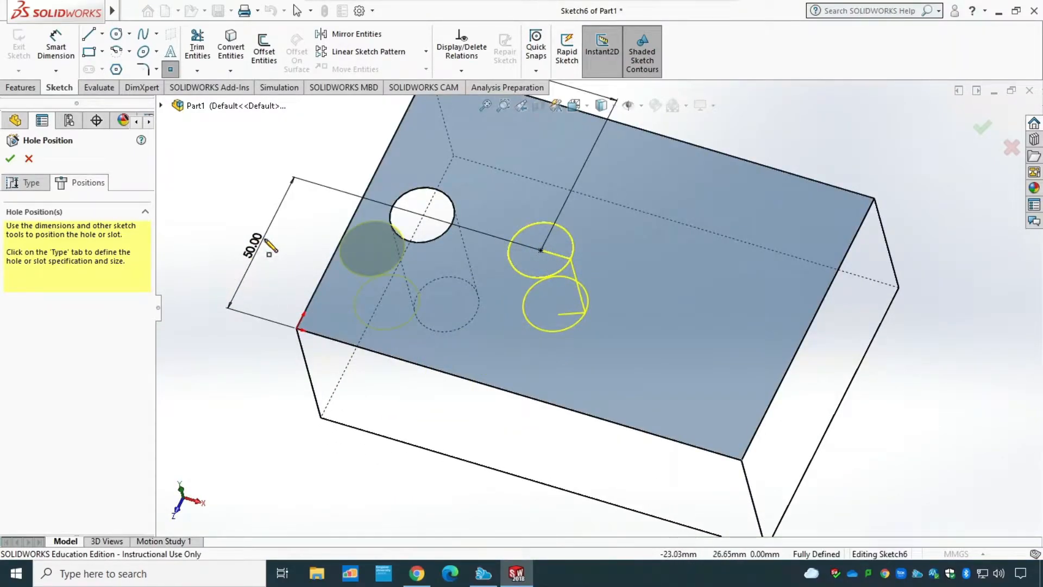
key(Escape)
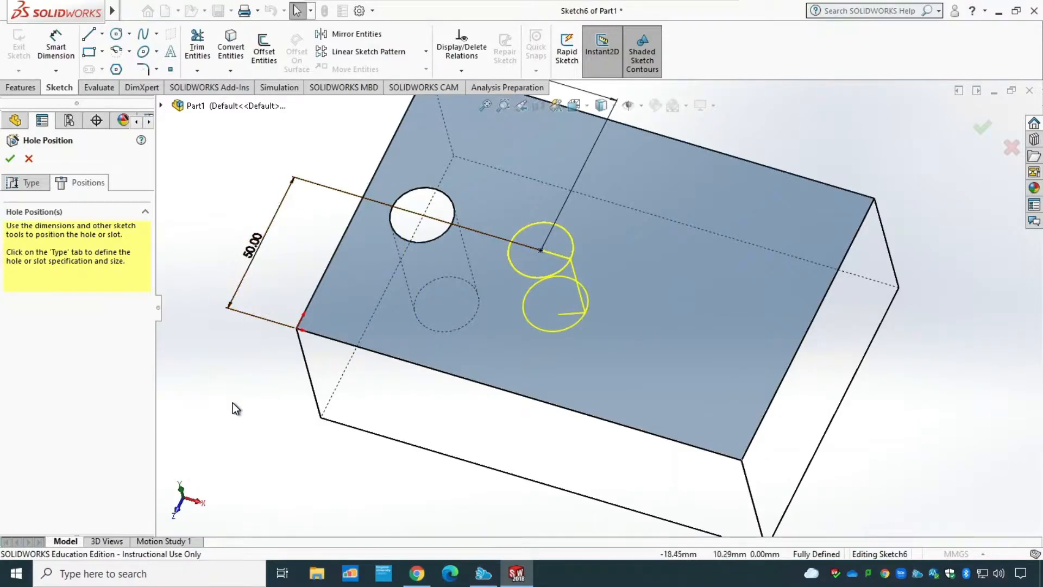
double_click(251, 244)
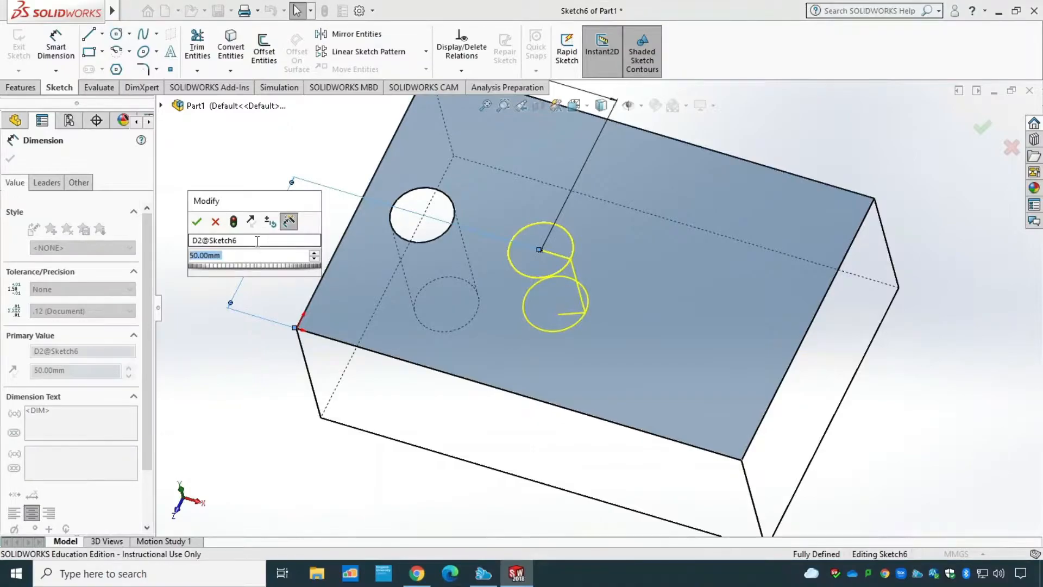
text(4)
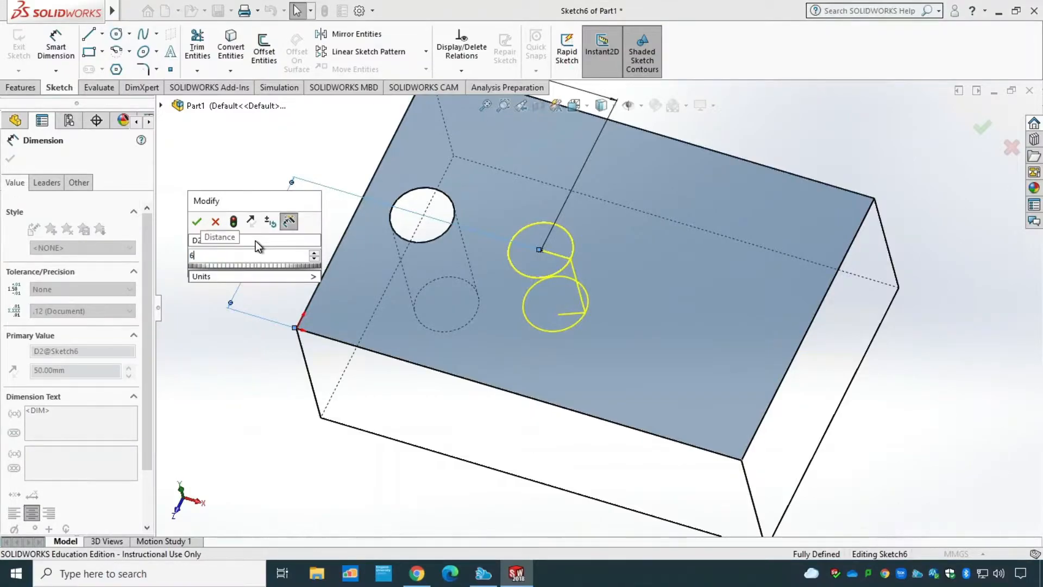
key(BackSpace)
text(8)
key(BackSpace)
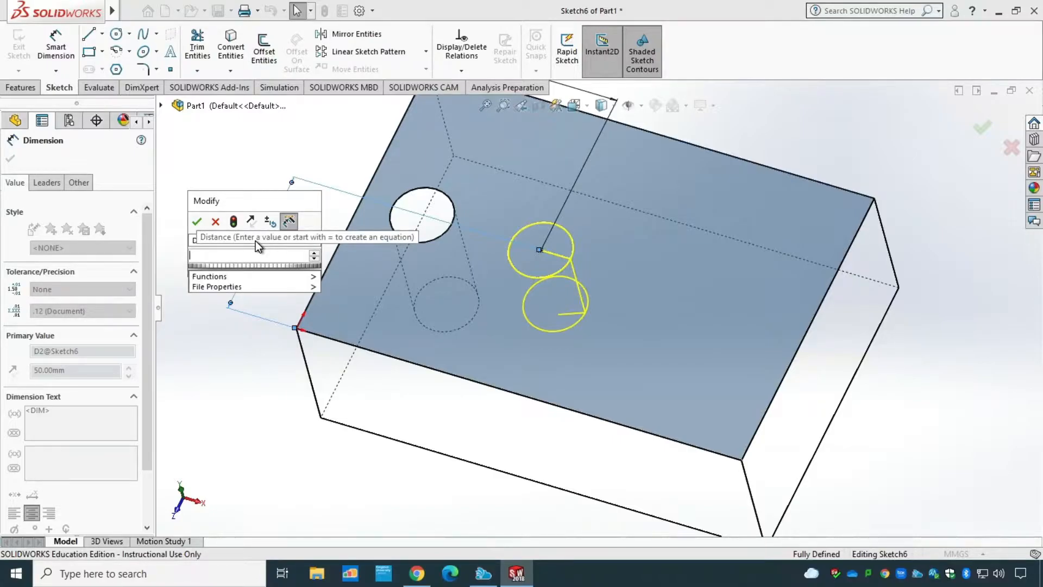
text(7)
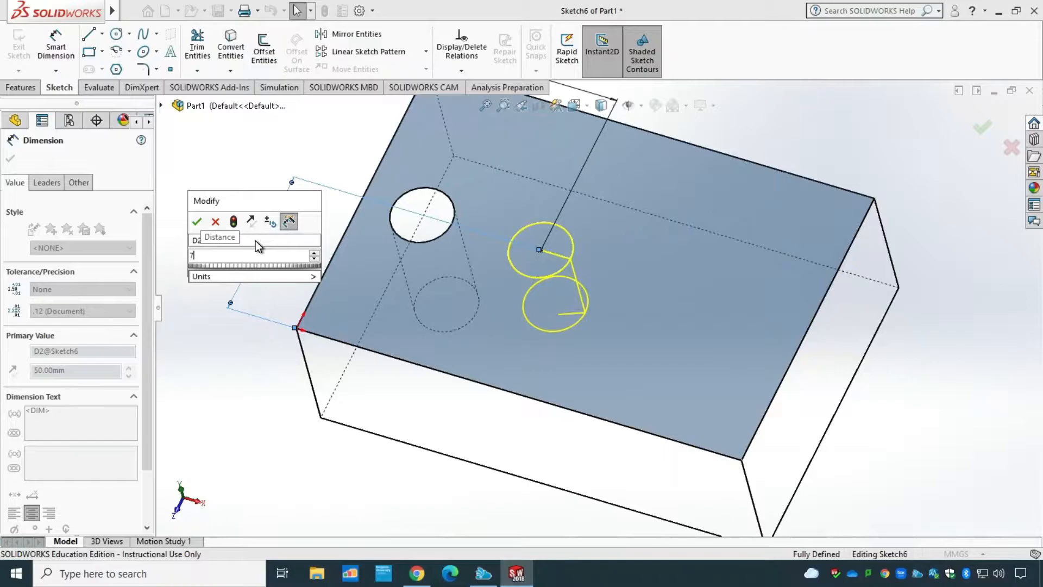
text(5)
key(Return)
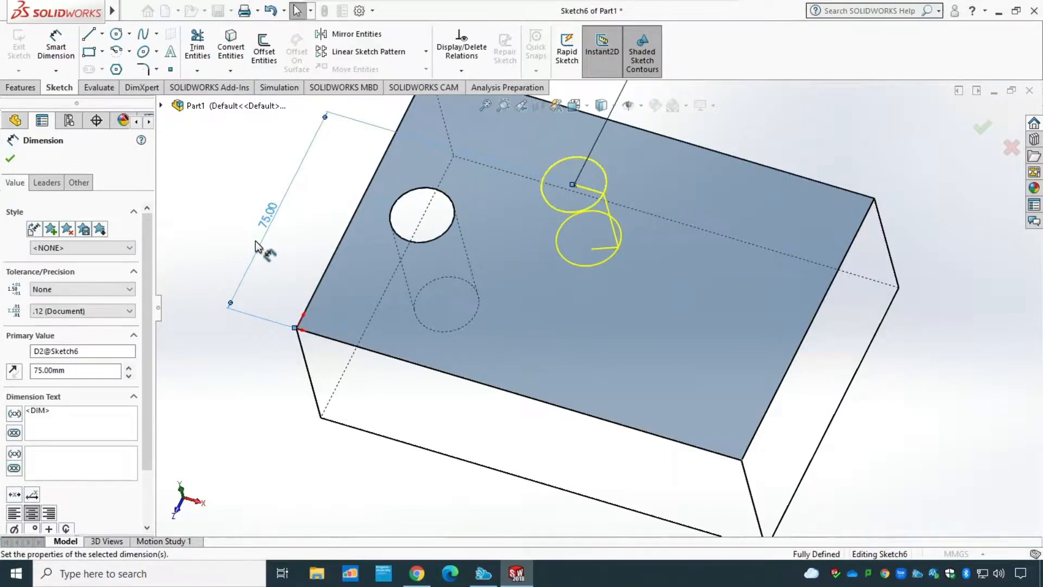
click(11, 161)
click(10, 160)
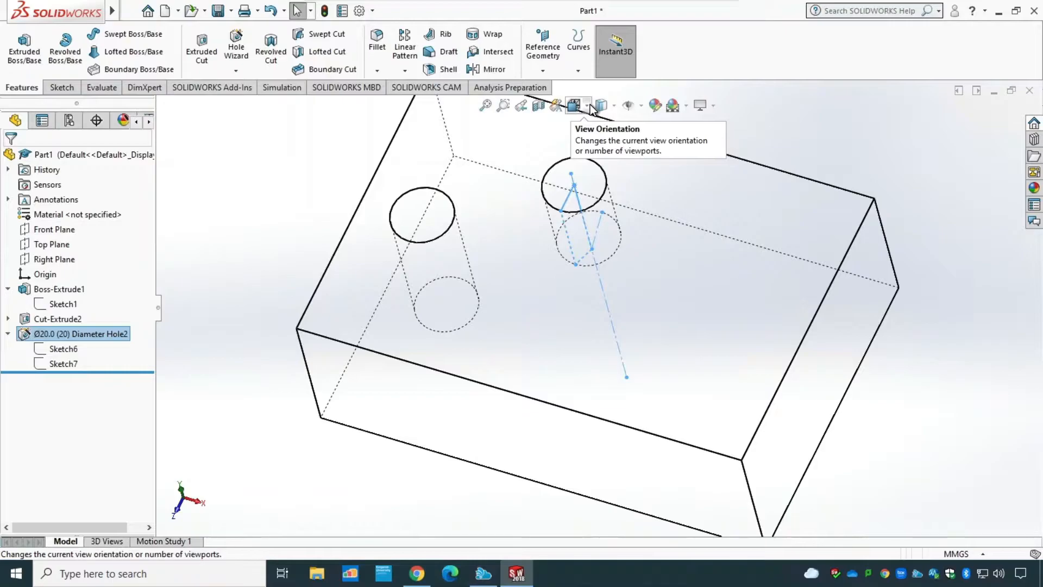
Step: Display the block shaded with edges in isometric view
click(615, 107)
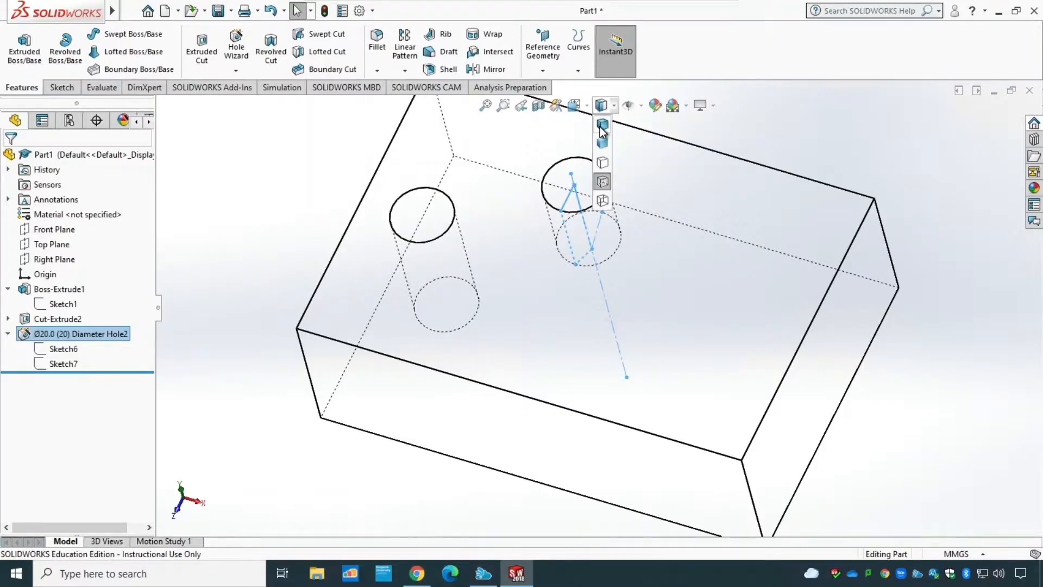
click(600, 126)
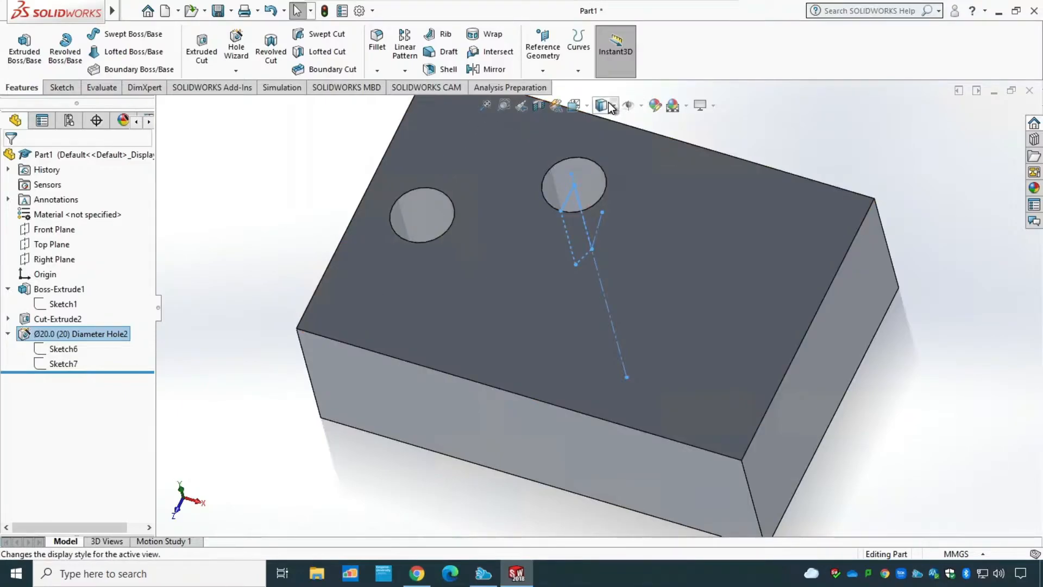
click(587, 106)
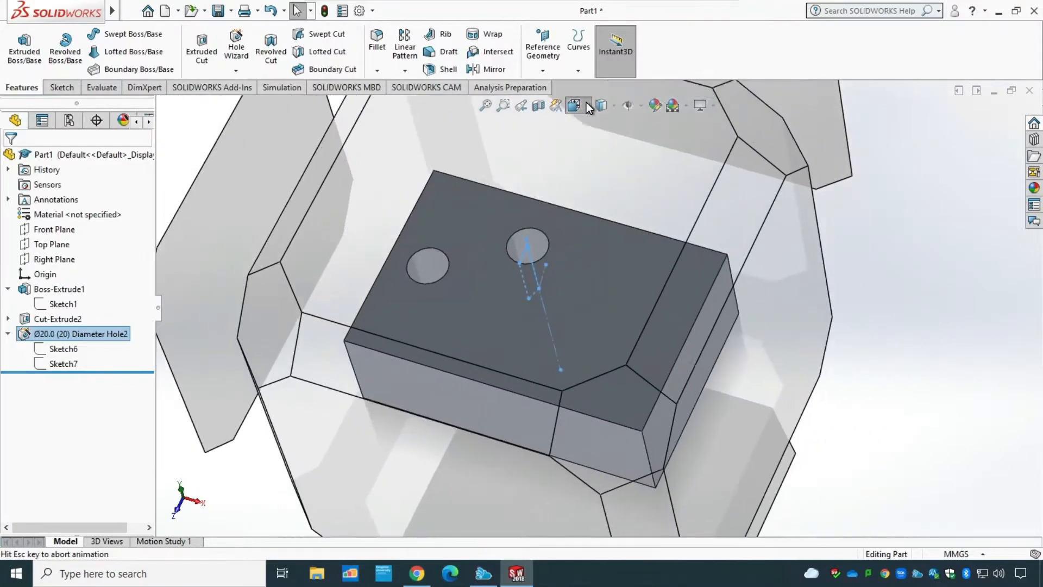
click(653, 145)
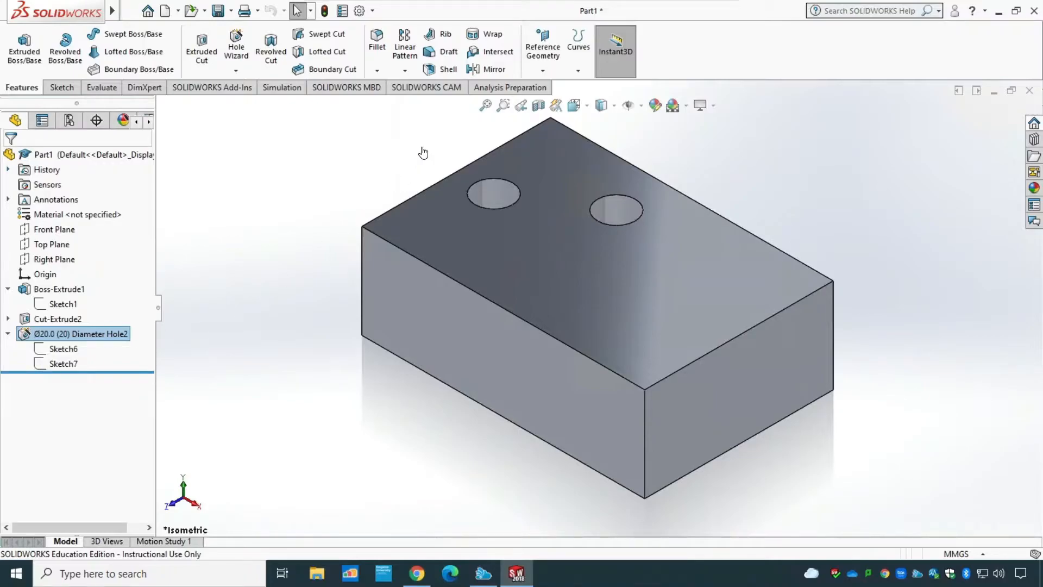
Step: Start a Hole Wizard counterbore hole in the ISO standard for a Hex Bolt Grade C ISO 4016
click(243, 42)
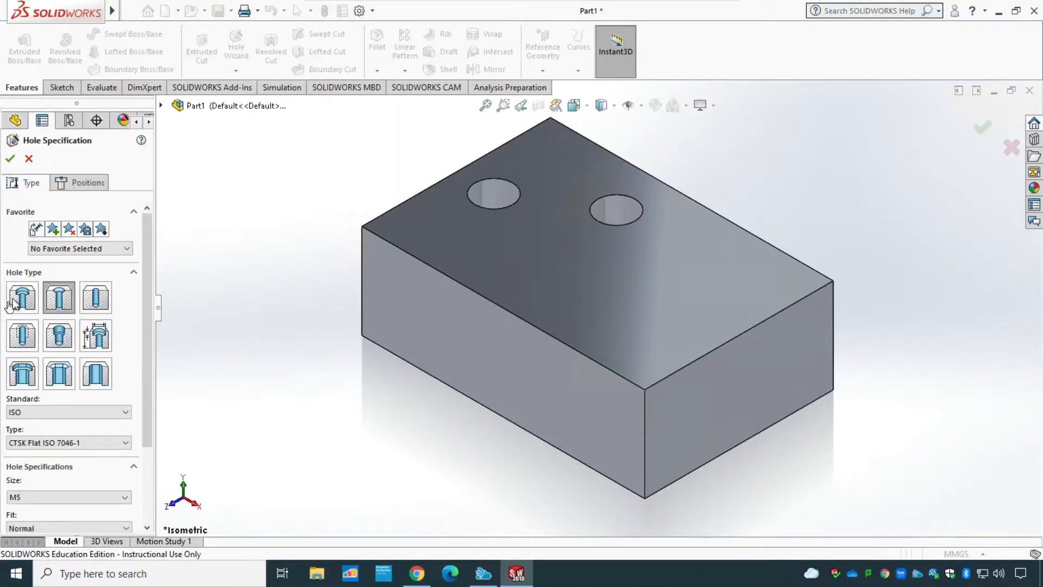
click(23, 297)
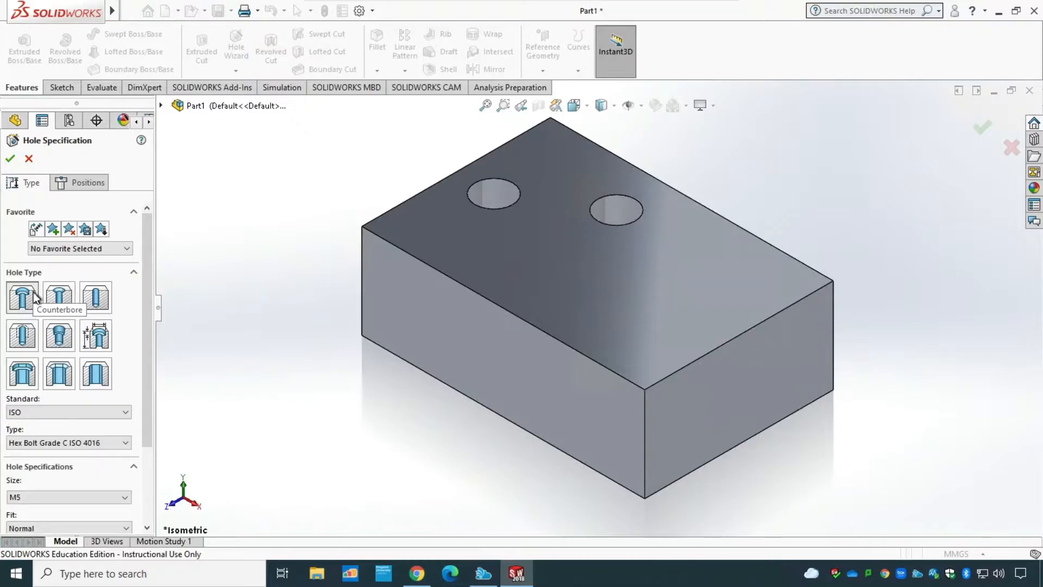
click(60, 412)
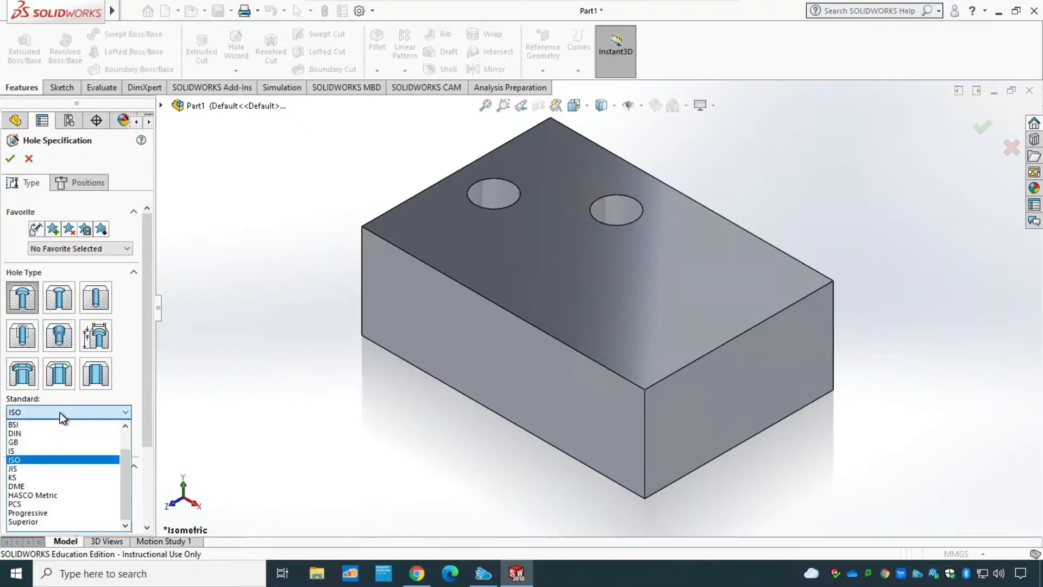
click(92, 417)
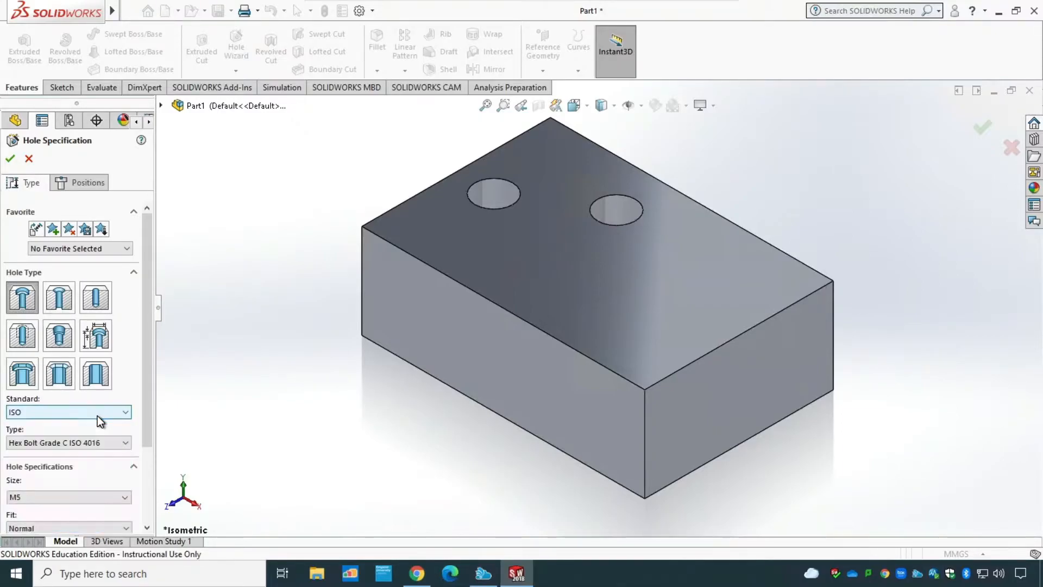
click(118, 441)
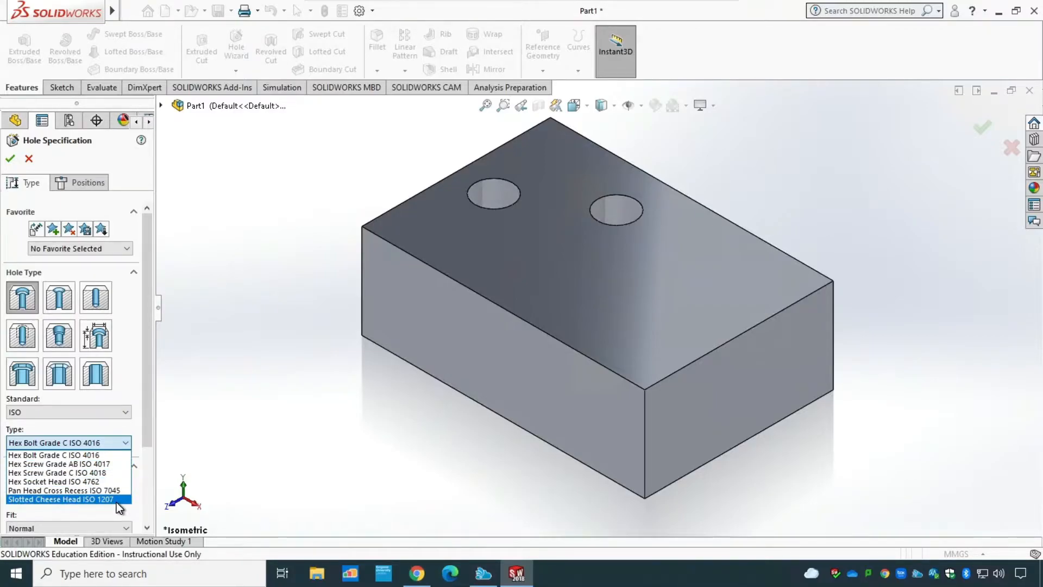
click(122, 441)
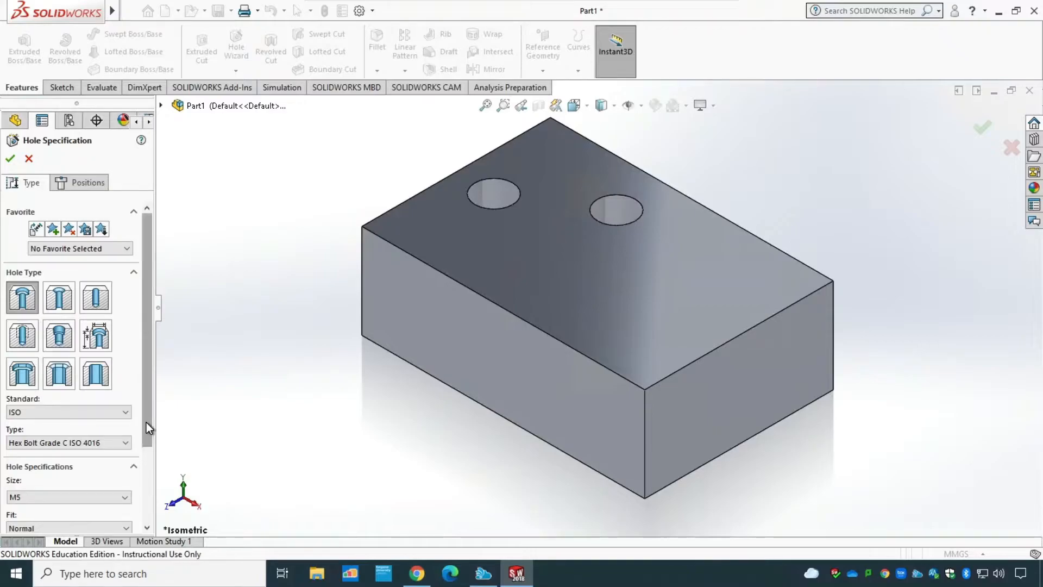
Step: Set the counterbore hole's size to M20
drag(149, 424, 146, 445)
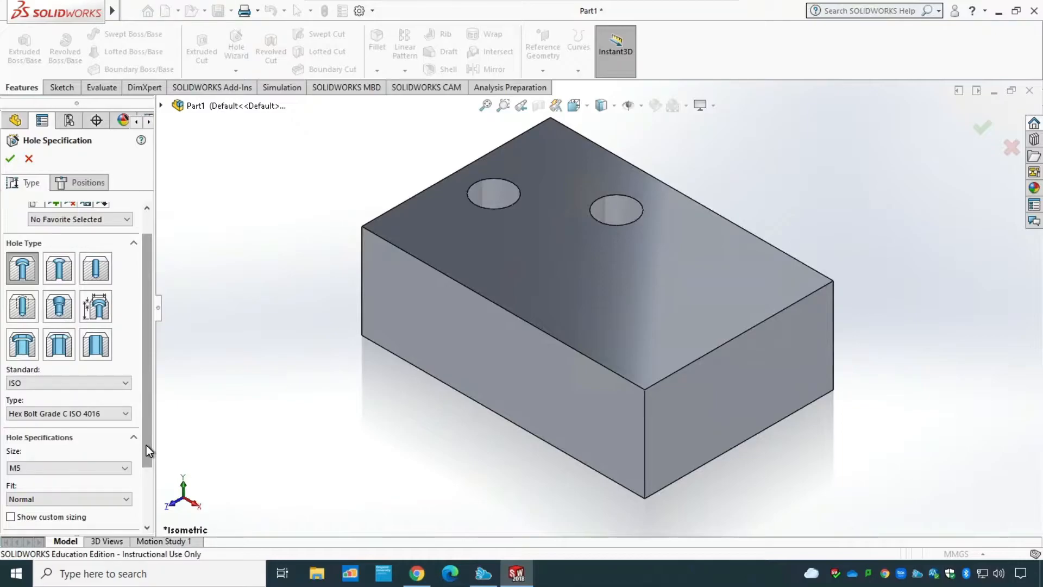
drag(146, 445, 147, 482)
click(55, 421)
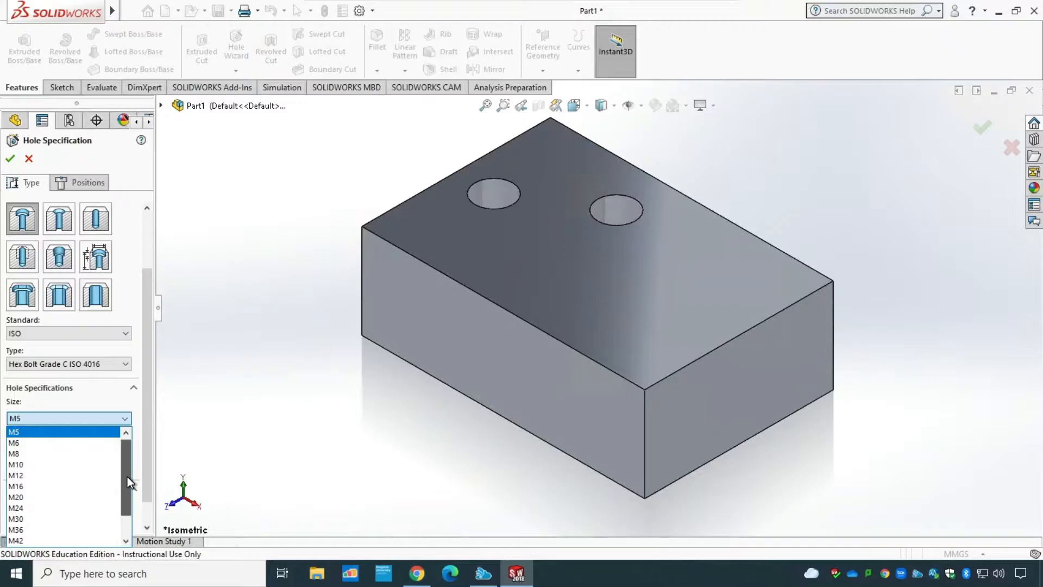
scroll(128, 477, down, 1)
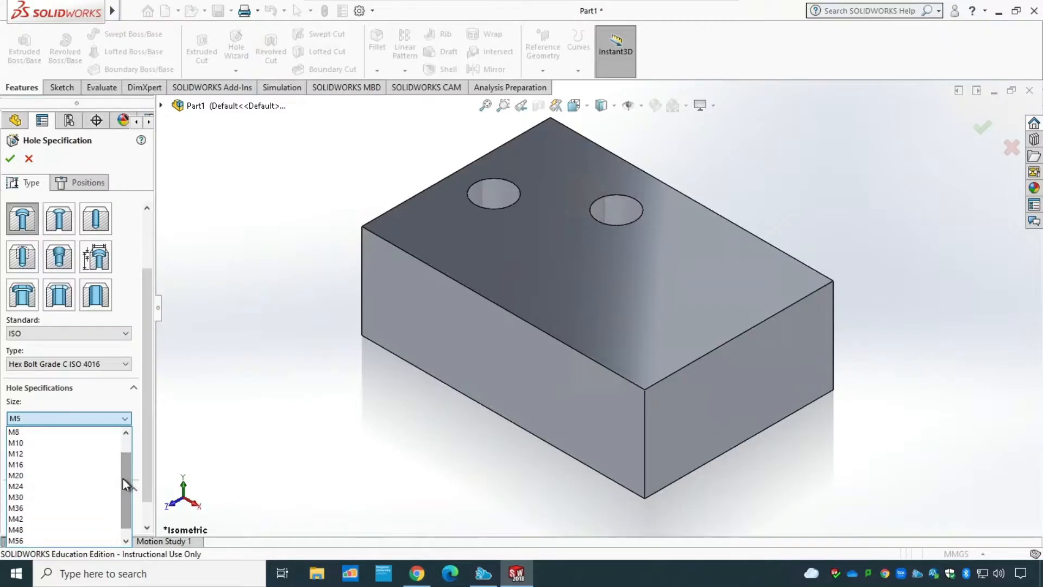
click(63, 476)
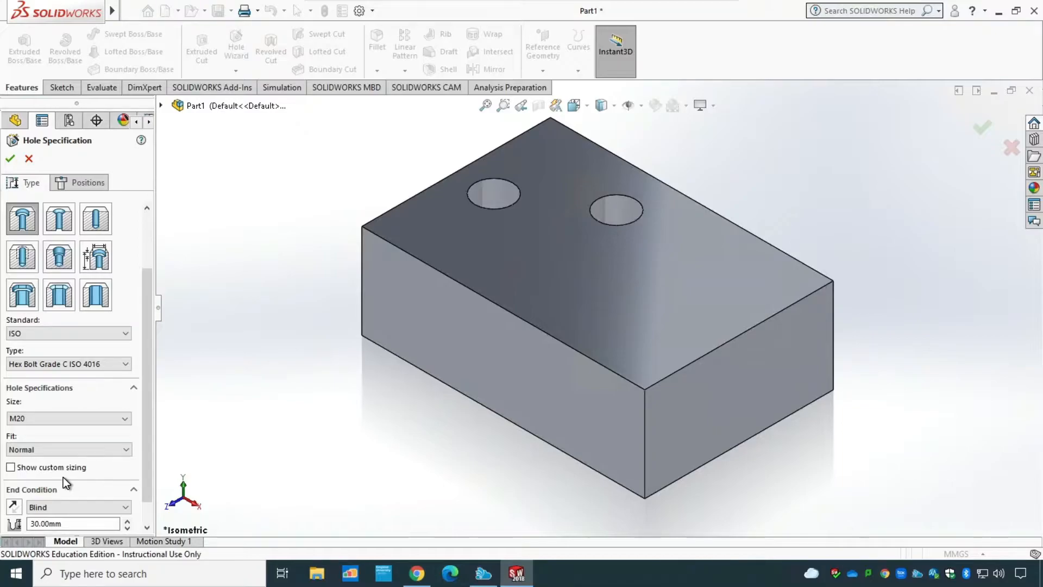
Step: Show the M20 counterbore's custom sizing and try the Close fit
click(54, 451)
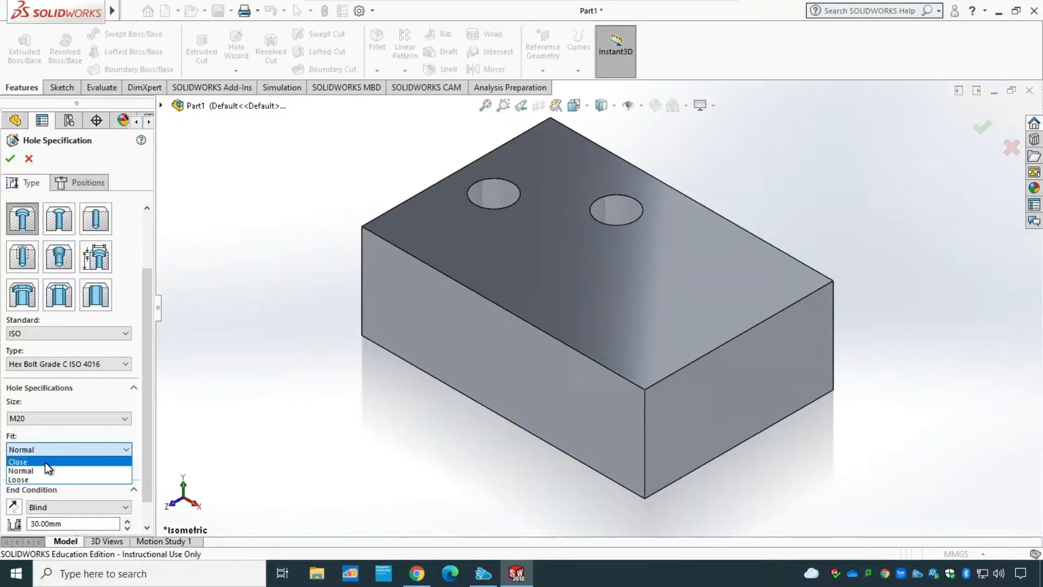
click(44, 450)
click(44, 468)
drag(150, 423, 147, 461)
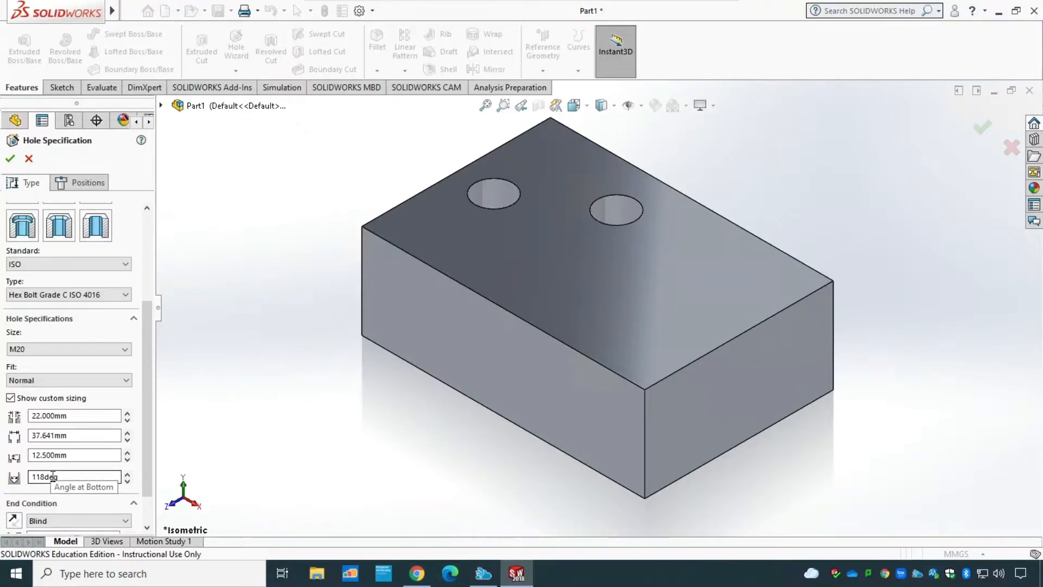
click(55, 377)
click(68, 393)
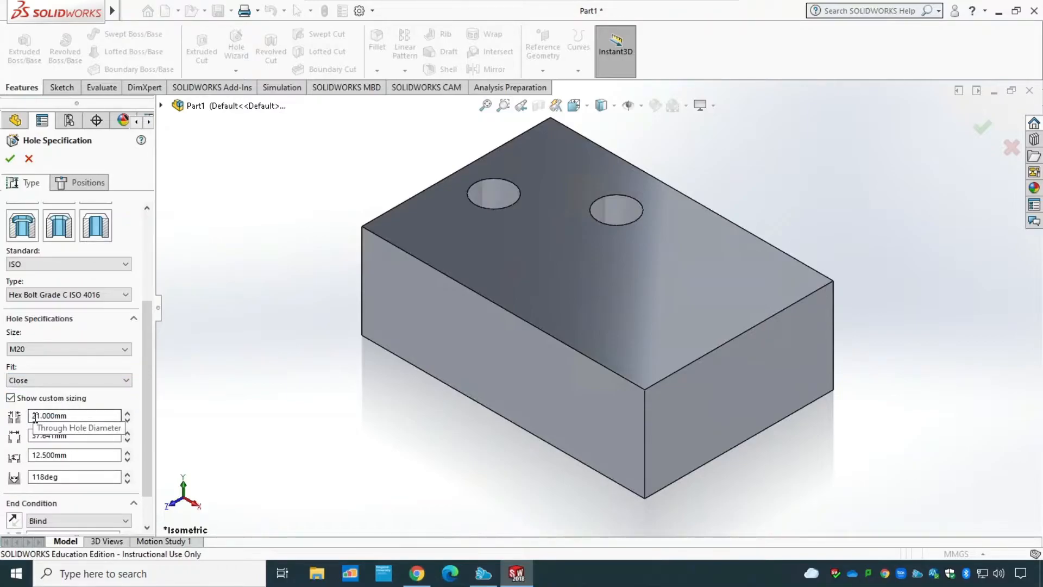
Step: Set the M20 counterbore's fit to Loose and hide the custom sizing
click(51, 377)
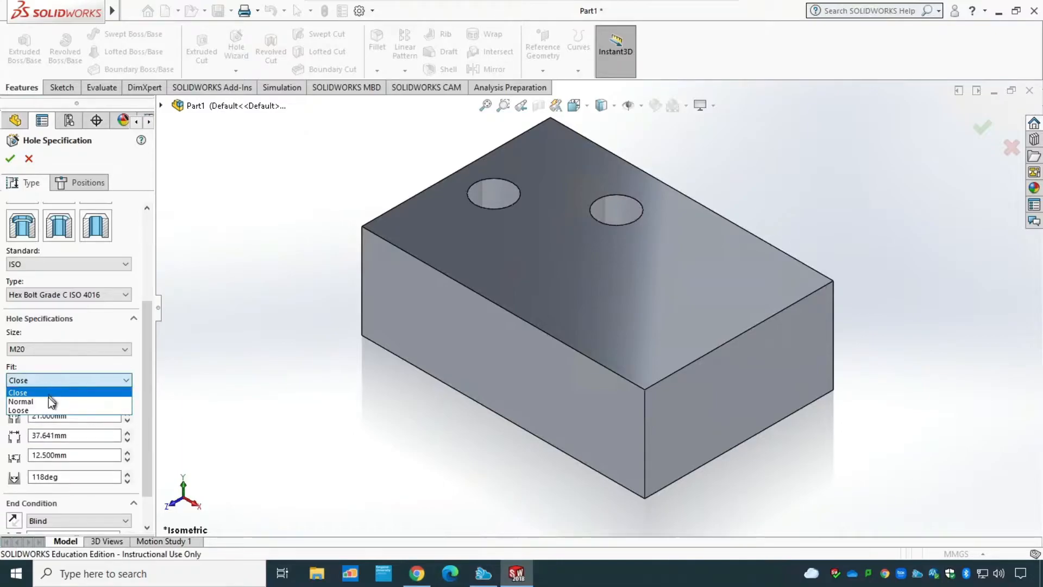
click(48, 411)
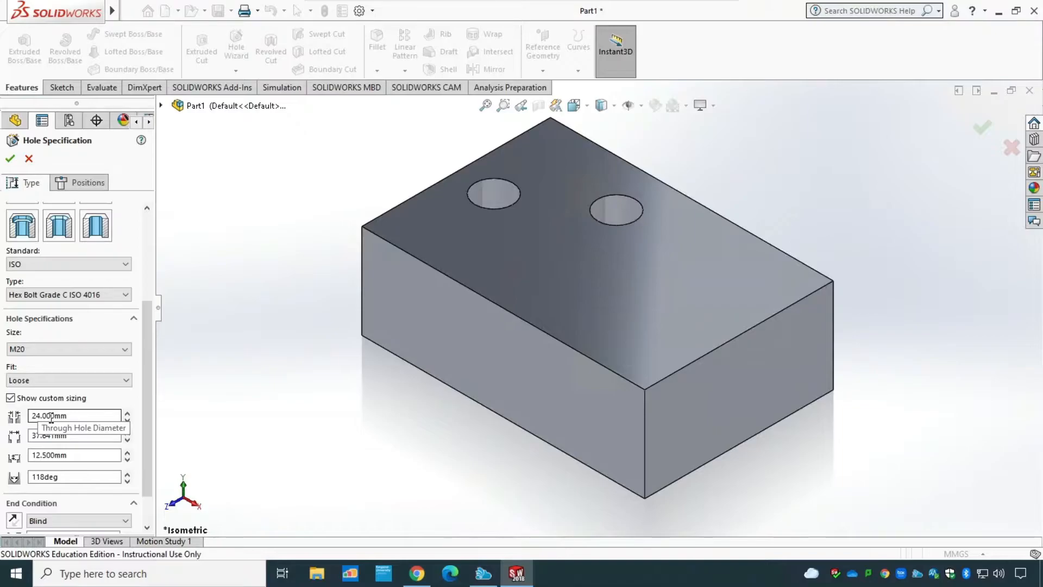
click(73, 382)
click(74, 382)
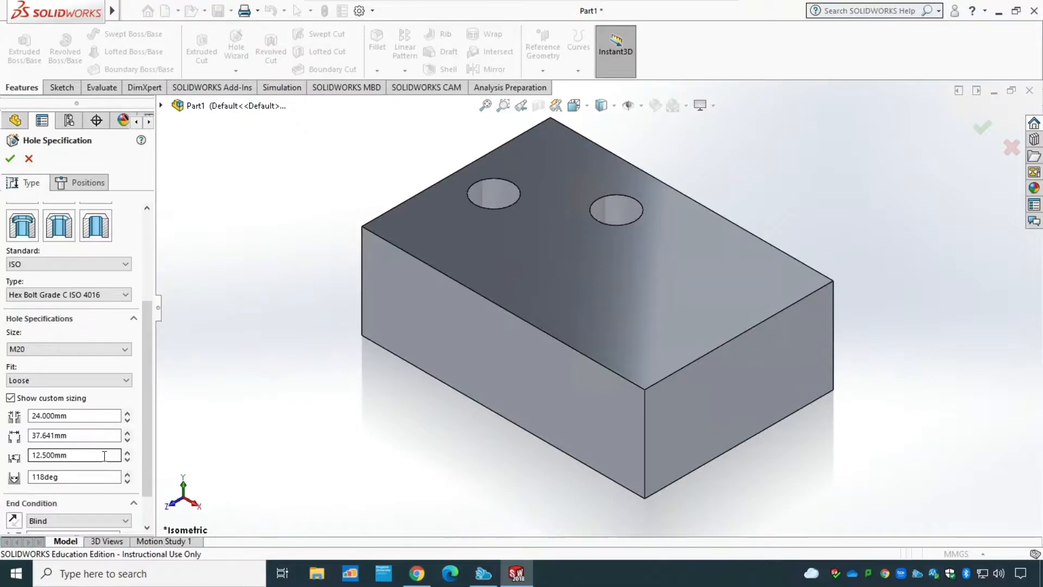
click(76, 397)
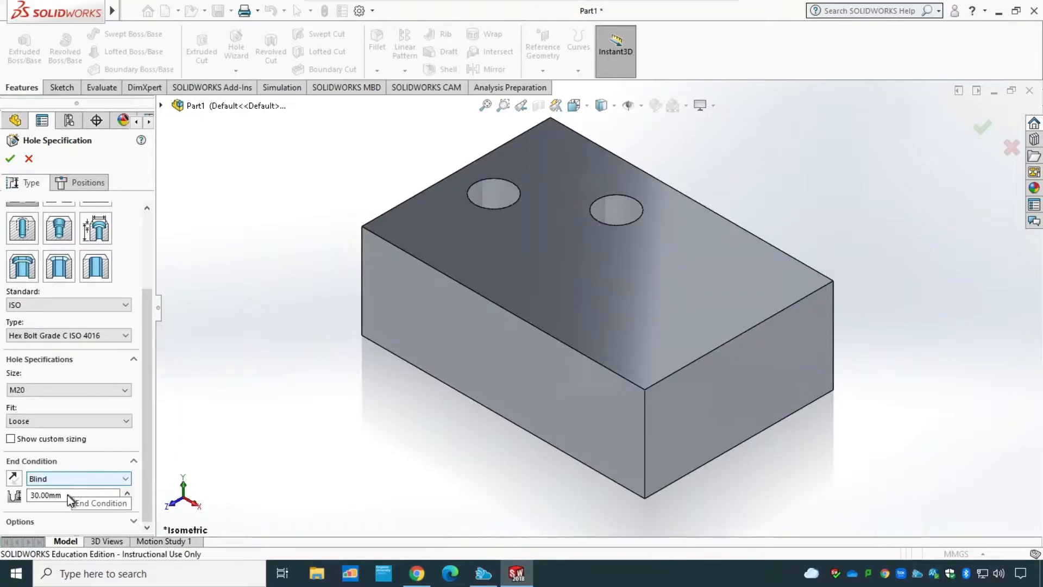
Step: Keep the Blind end condition and place the counterbore on the top face, about 62 mm across and 33 mm up from the origin corner
click(66, 479)
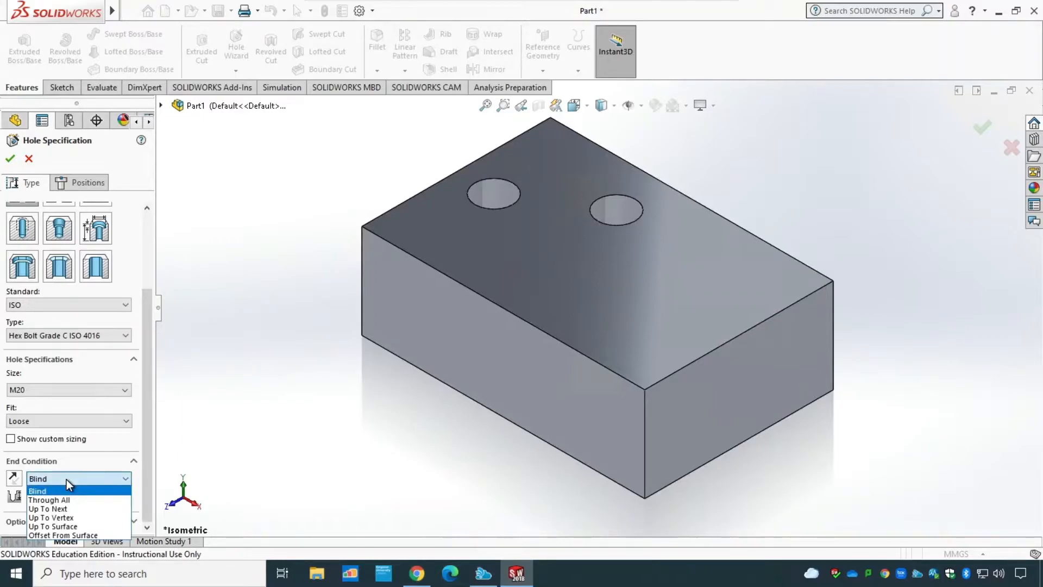
click(66, 480)
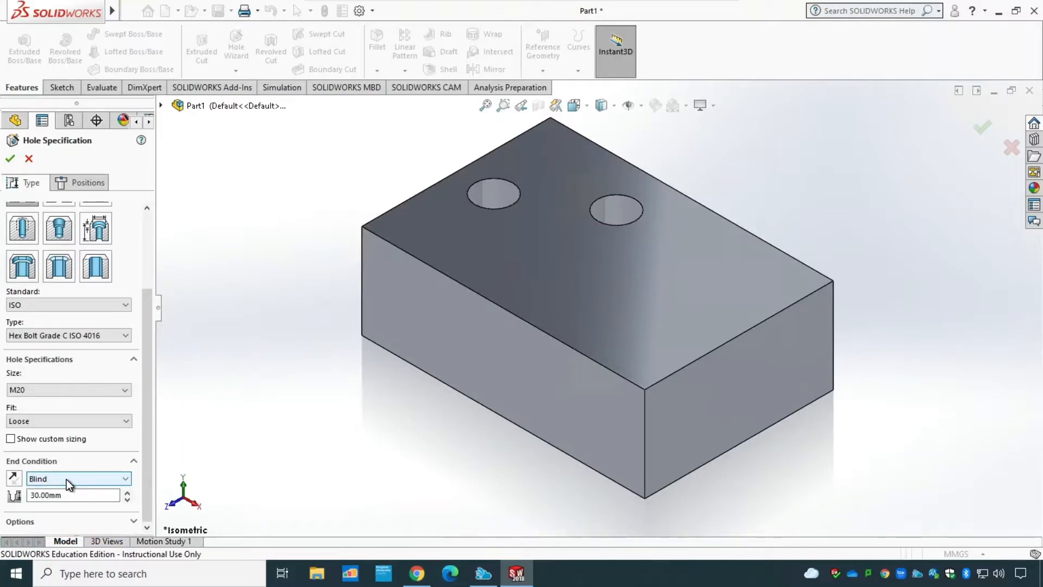
click(89, 184)
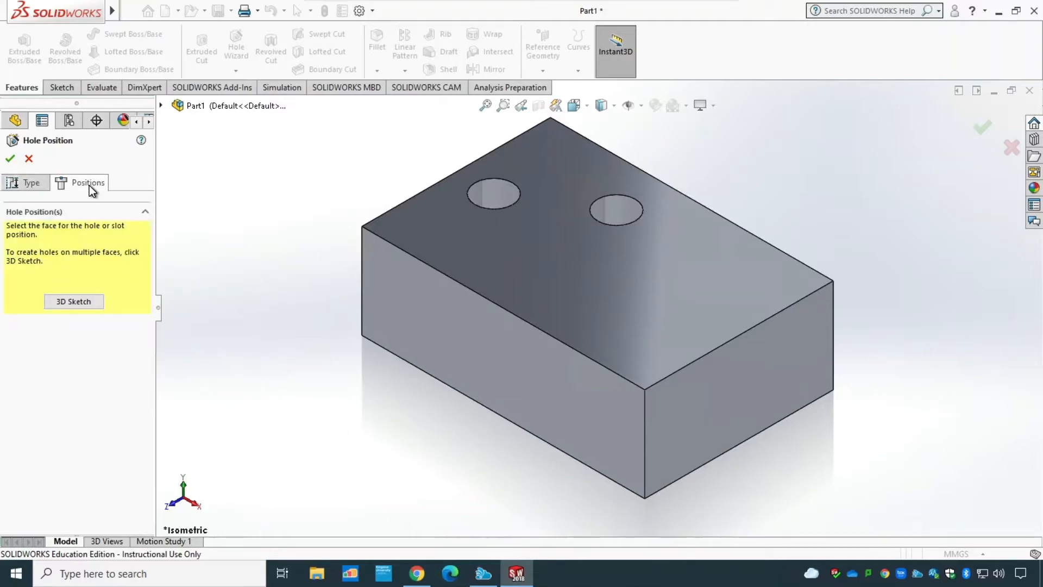
click(554, 265)
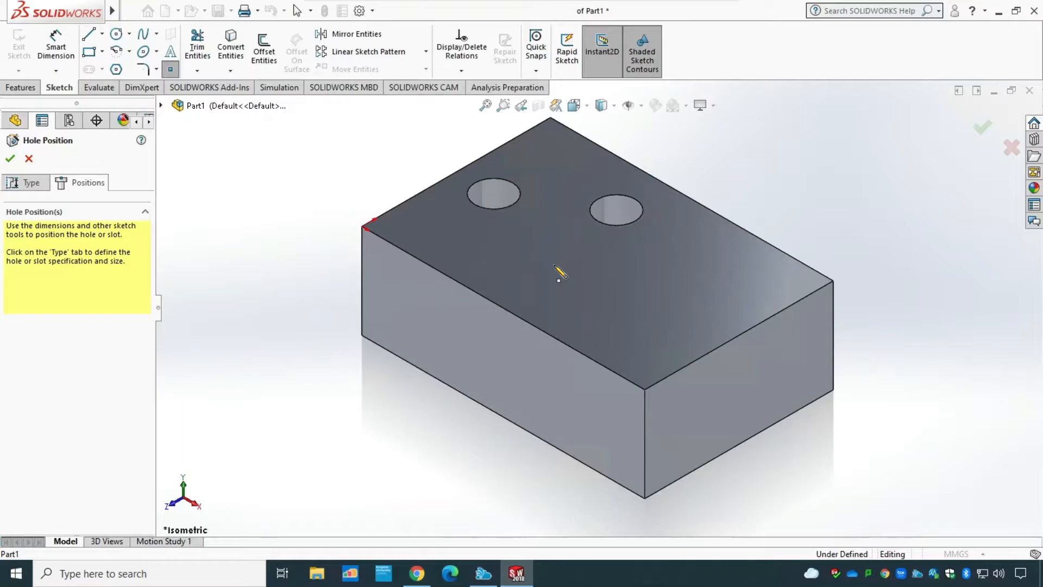
key(ctrl+8)
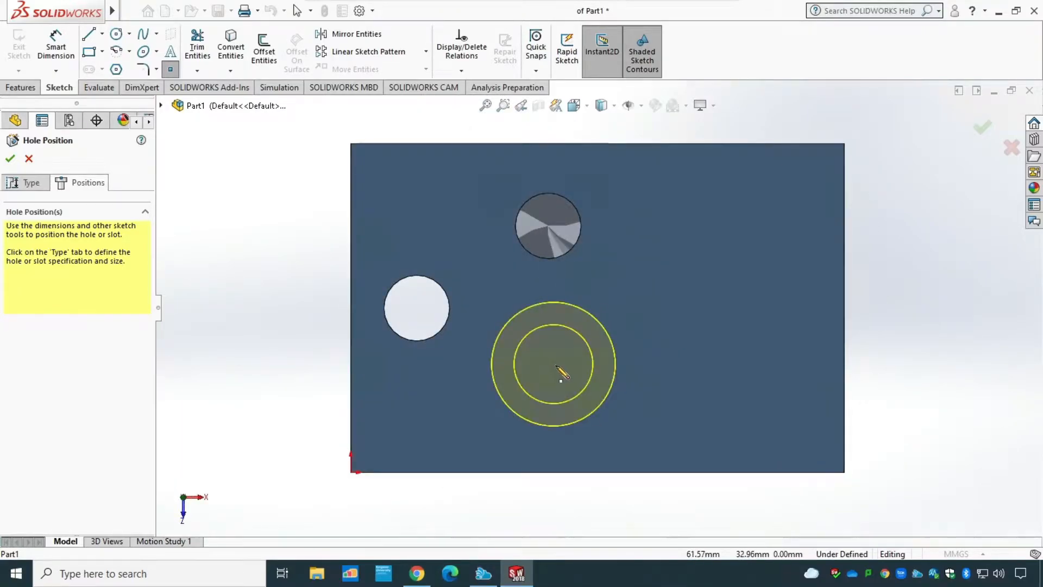
click(557, 366)
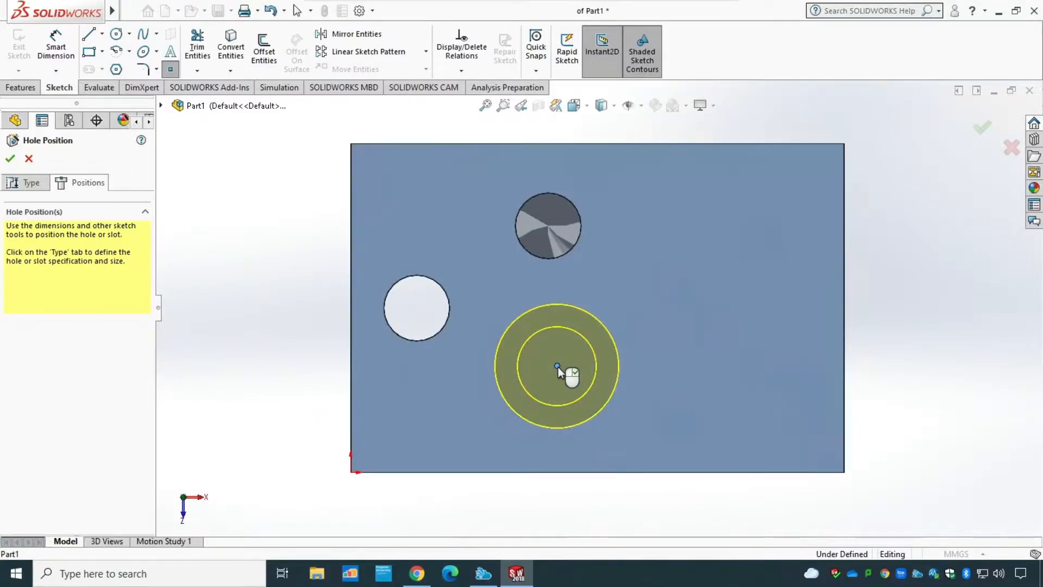
Step: Dimension the counterbore centre's distance from the block's front edge, accept the value, and finish the hole
click(56, 46)
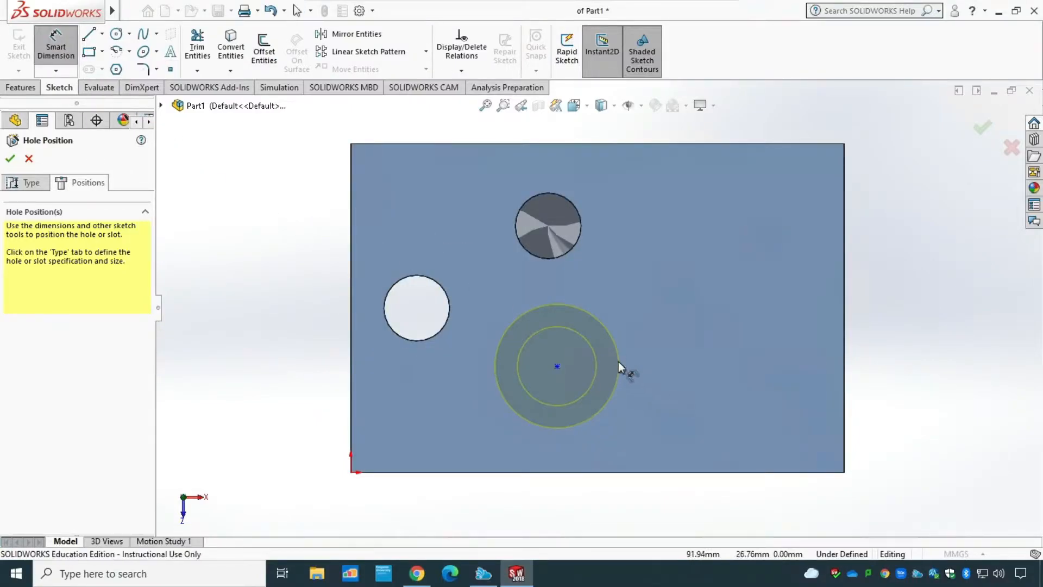
click(557, 366)
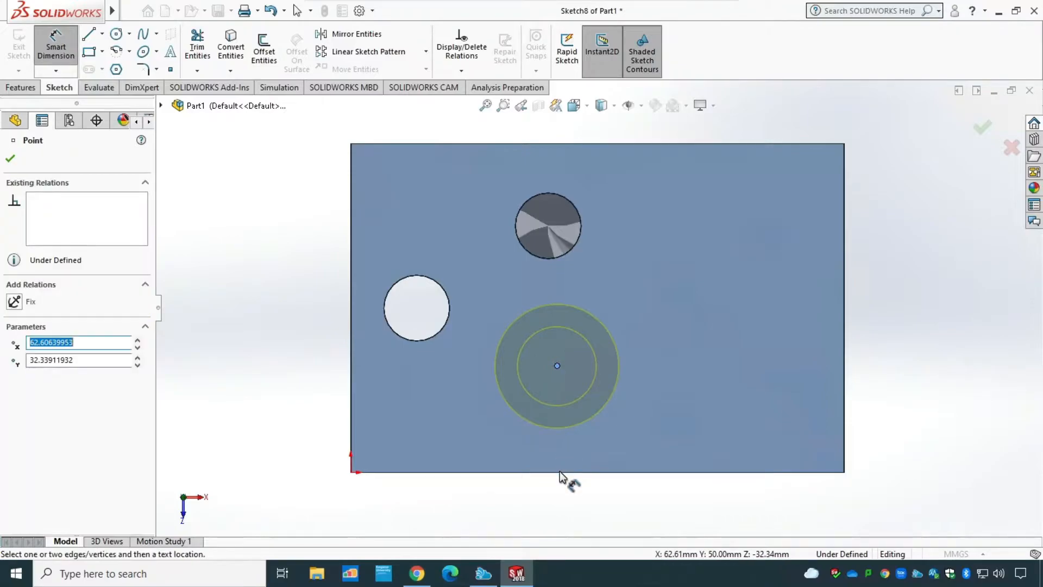
click(568, 472)
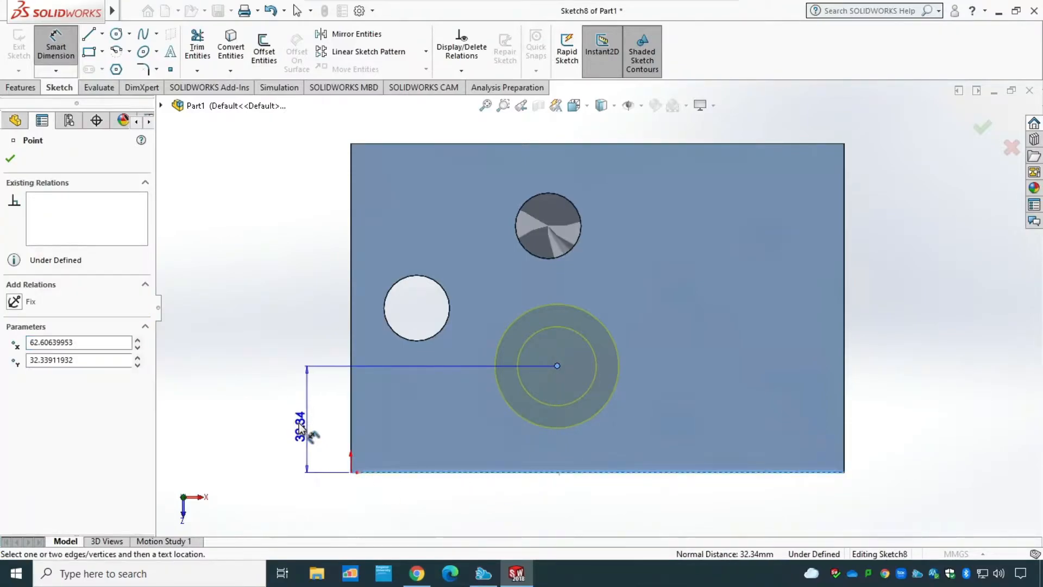
click(294, 424)
key(Return)
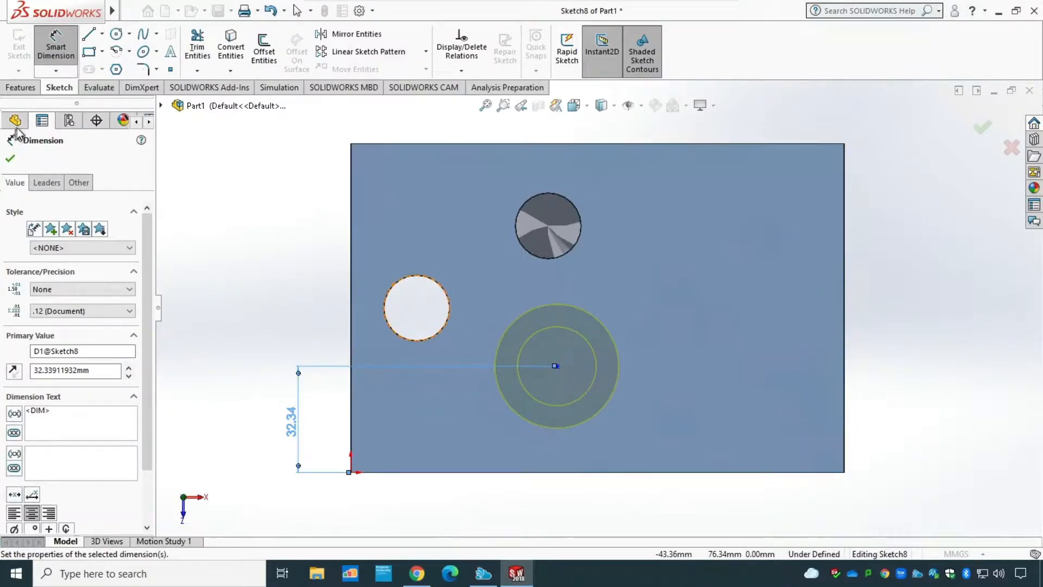
click(10, 158)
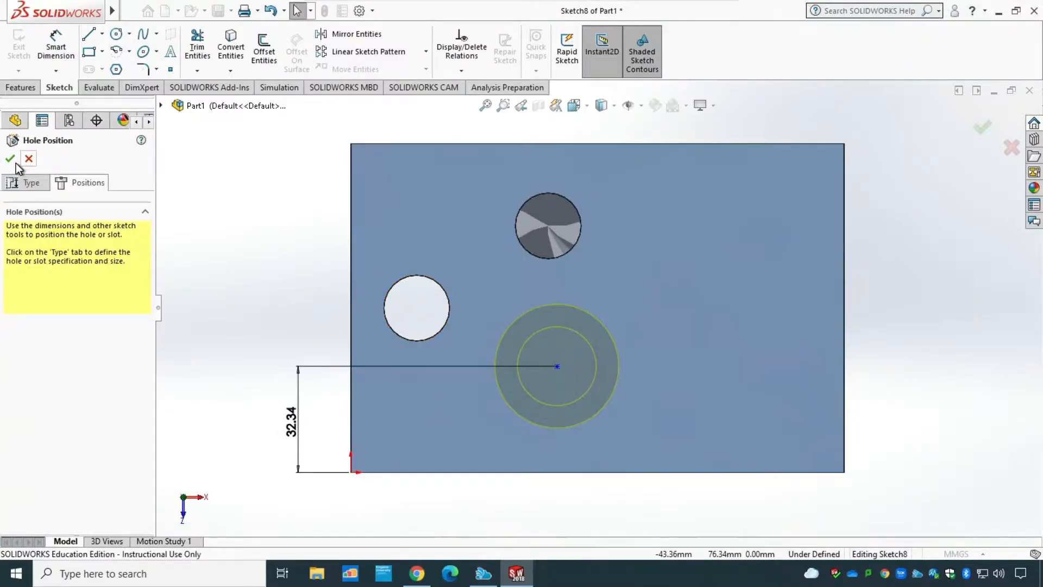
click(11, 159)
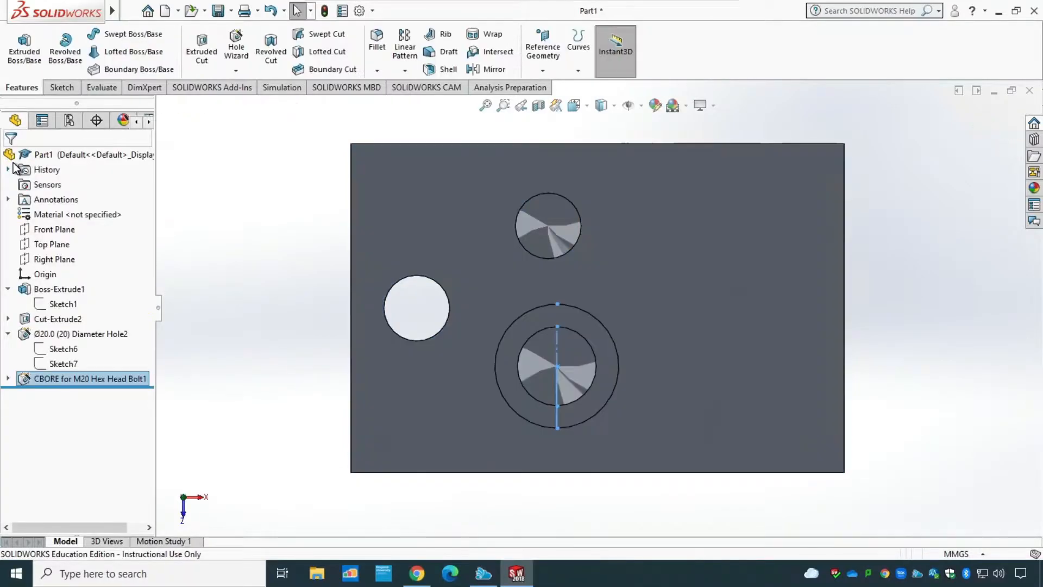
Step: View the block at an angle and set the display style to Hidden Lines Visible to inspect the holes' depth
middle_drag(275, 431, 249, 295)
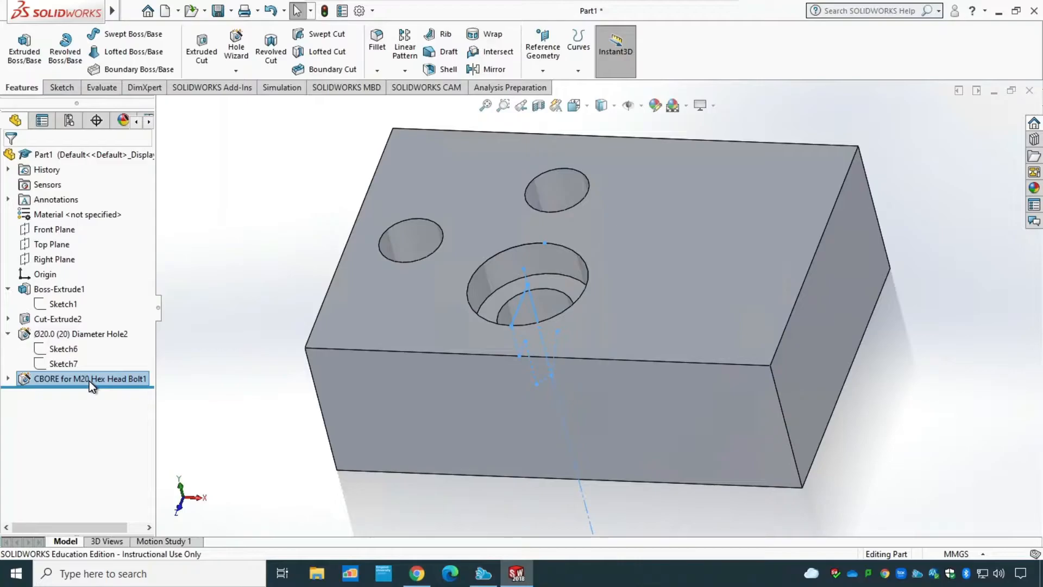
middle_drag(286, 257, 334, 203)
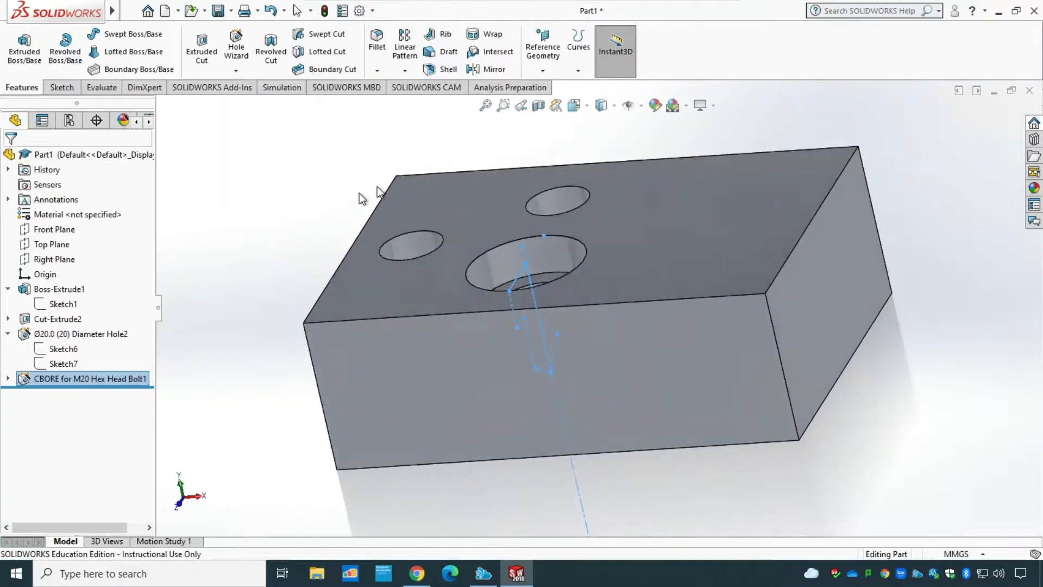
click(615, 106)
click(603, 182)
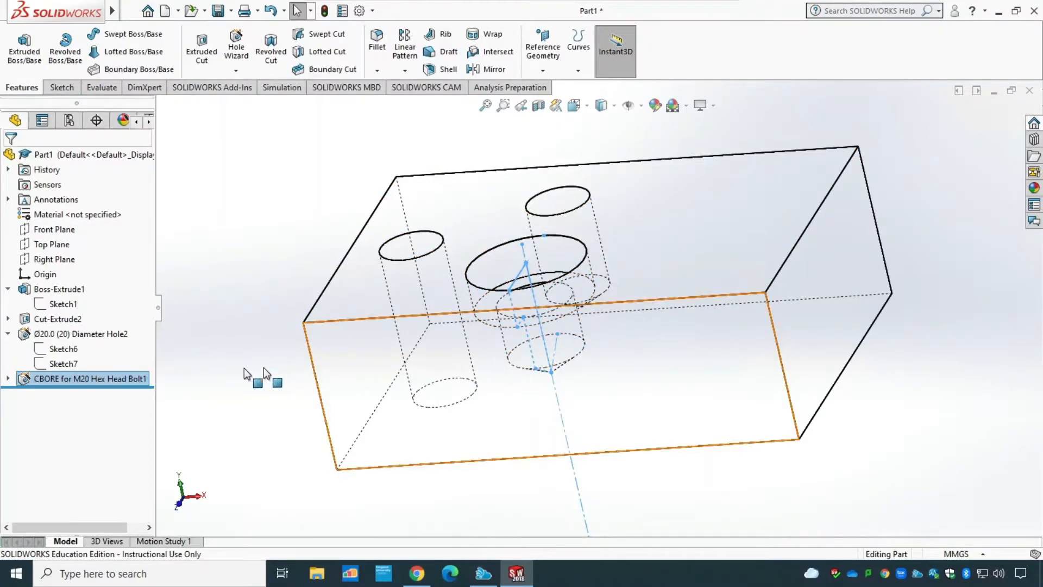
Step: Open the M20 counterbore feature for editing and show its custom sizing
right_click(56, 379)
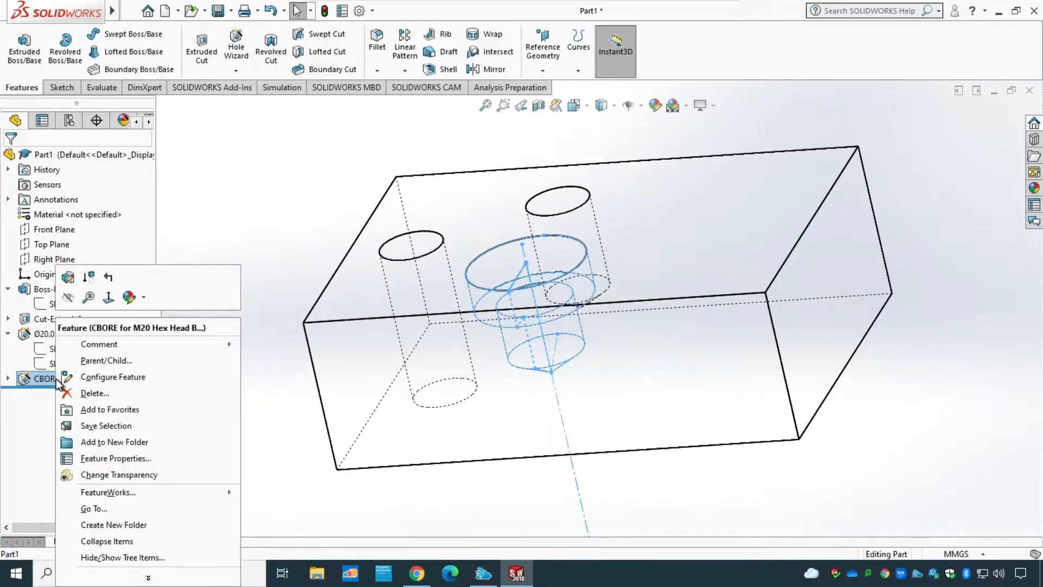
click(69, 278)
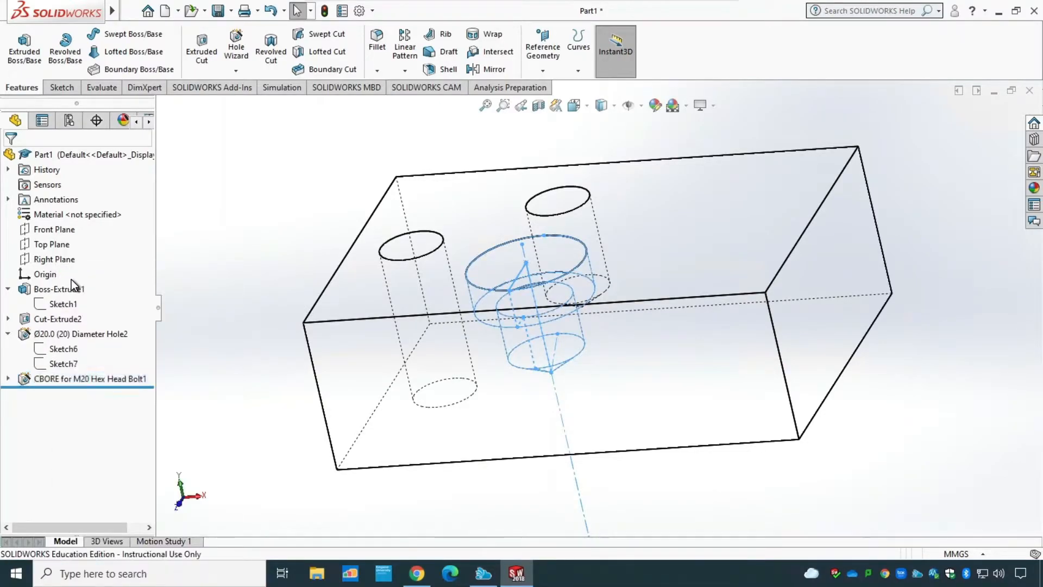
drag(149, 320, 151, 428)
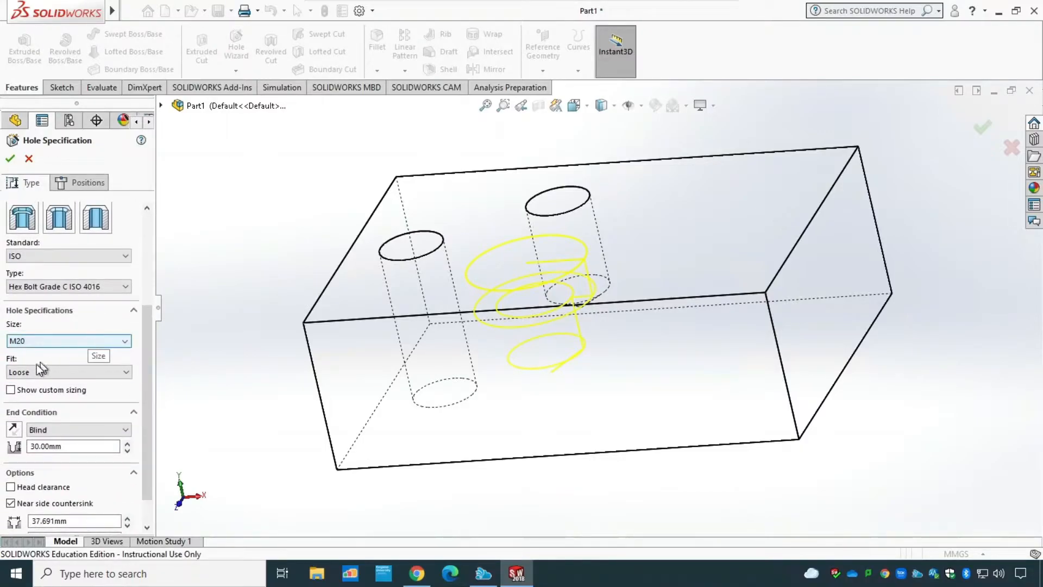
click(38, 390)
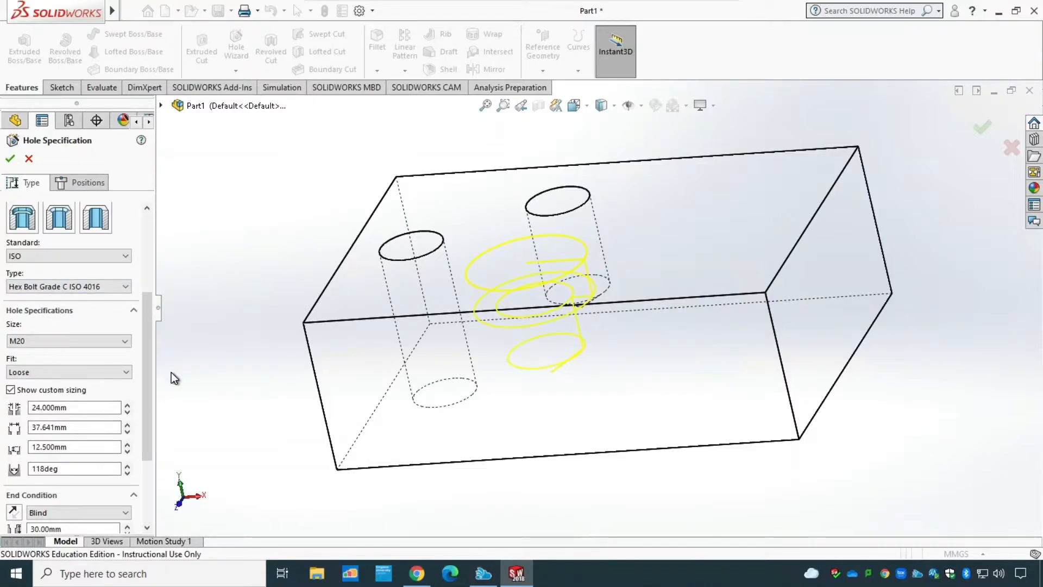
Step: Change the hole type to Countersink, using the ISO standard's CTSK Flat ISO 7046-1 type
click(150, 258)
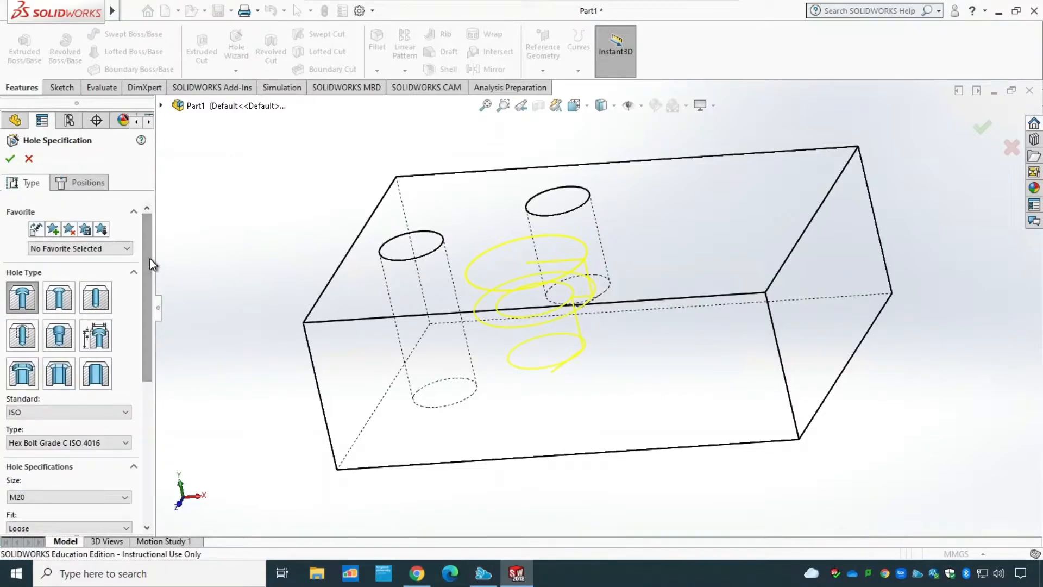
click(59, 300)
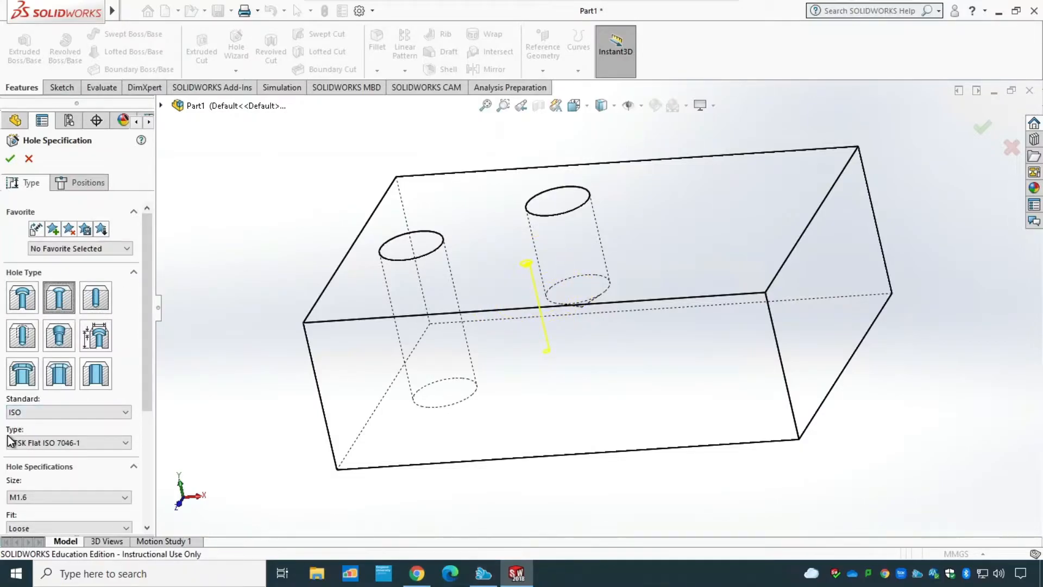
click(86, 443)
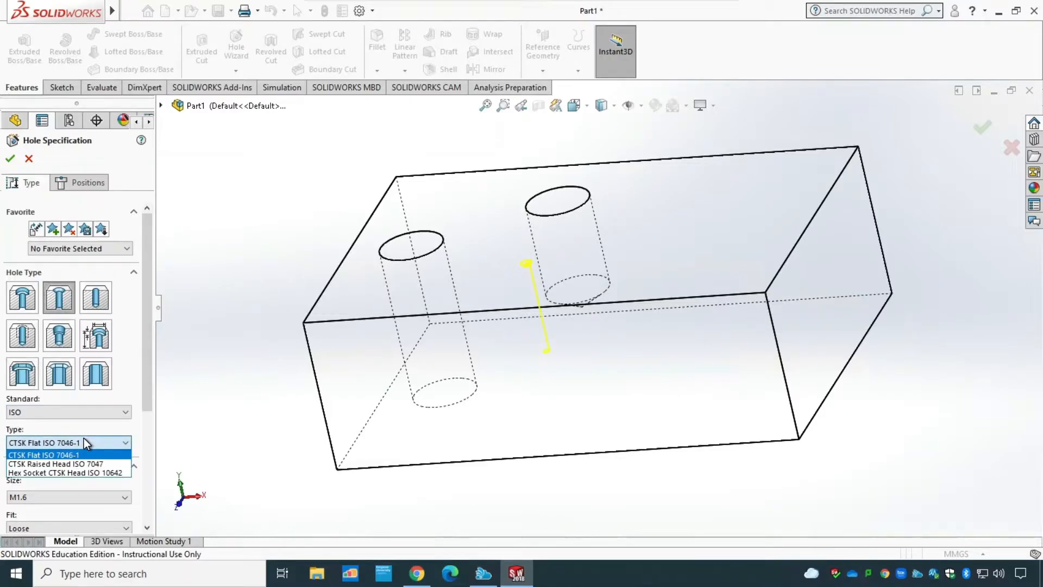
click(85, 454)
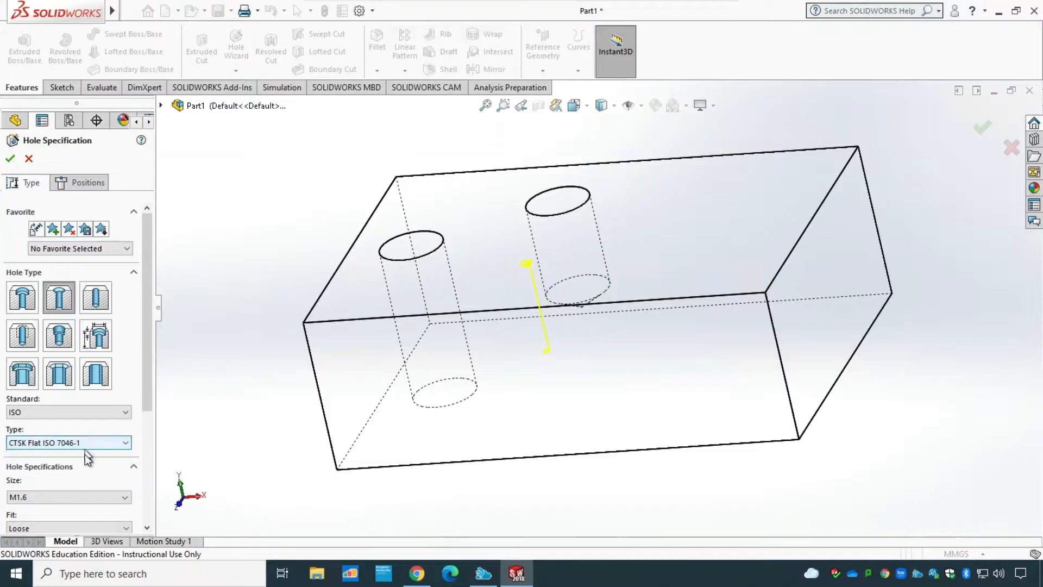
Step: Set the countersunk hole's size to M10
click(56, 497)
click(146, 366)
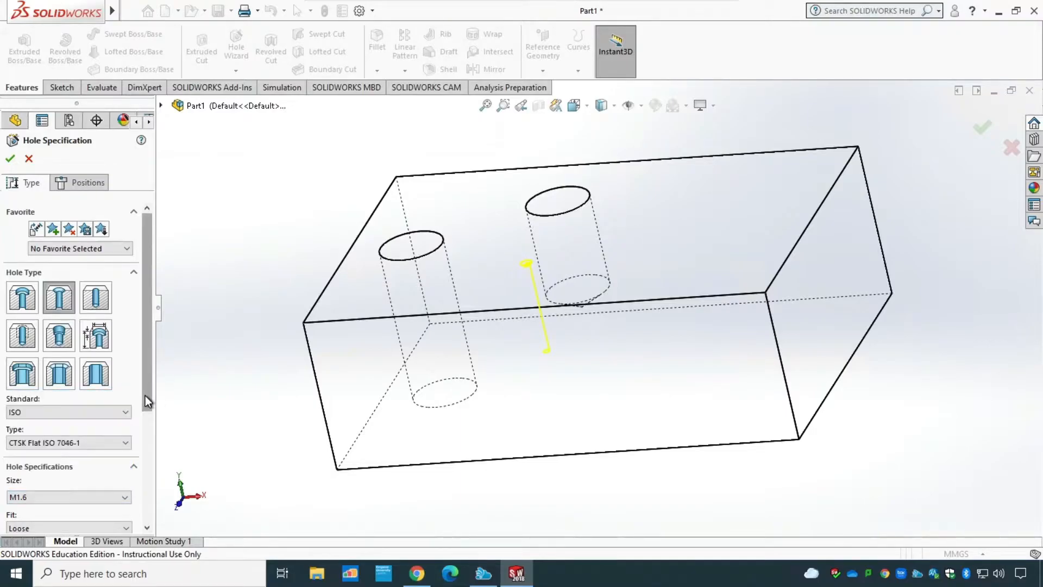
drag(145, 390, 140, 471)
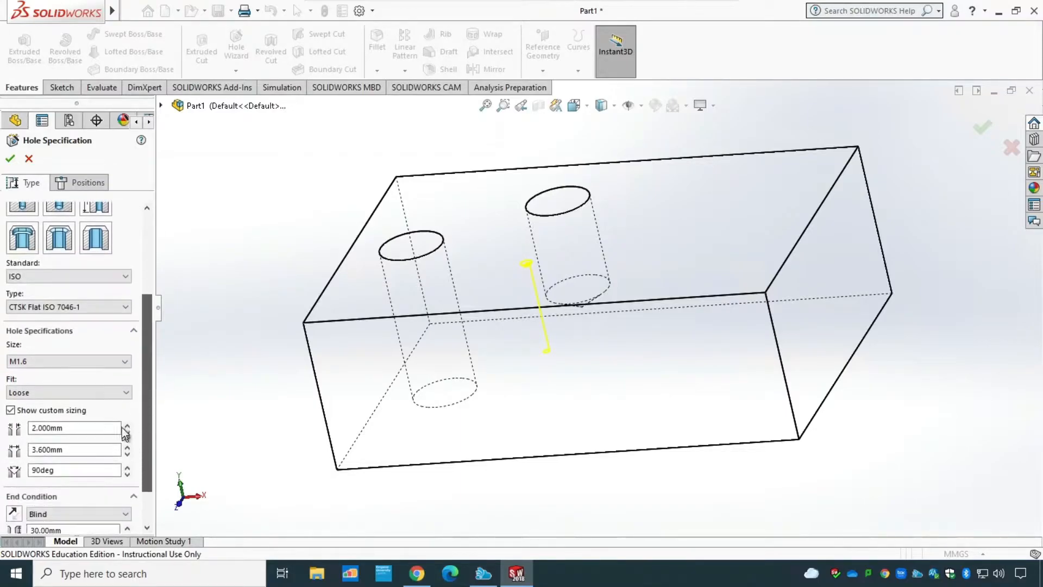
click(77, 359)
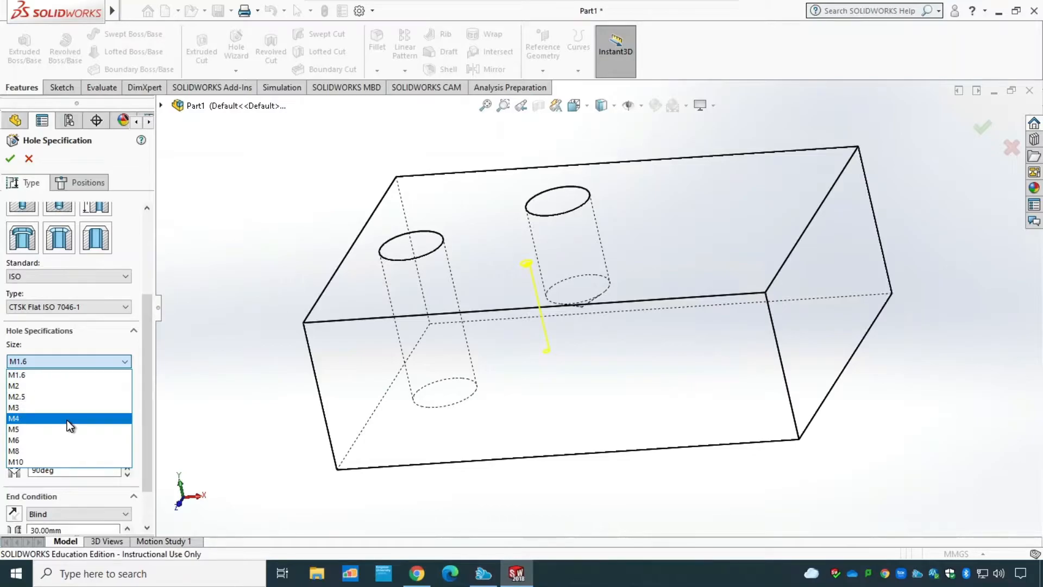
click(52, 462)
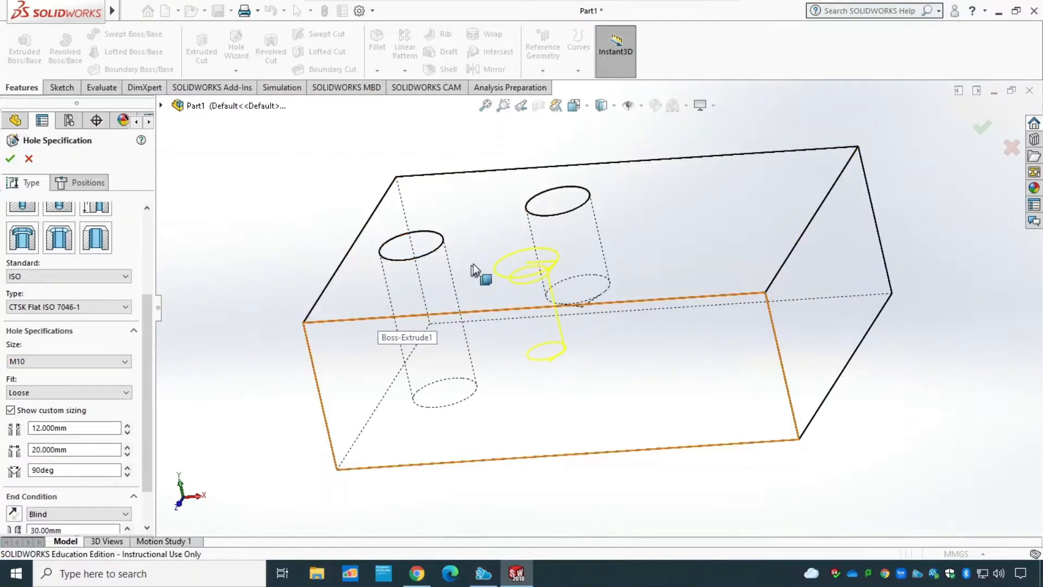
Step: Keep the Loose fit, hide the custom sizing, and finish the M10 countersink at its existing position
click(40, 393)
click(40, 394)
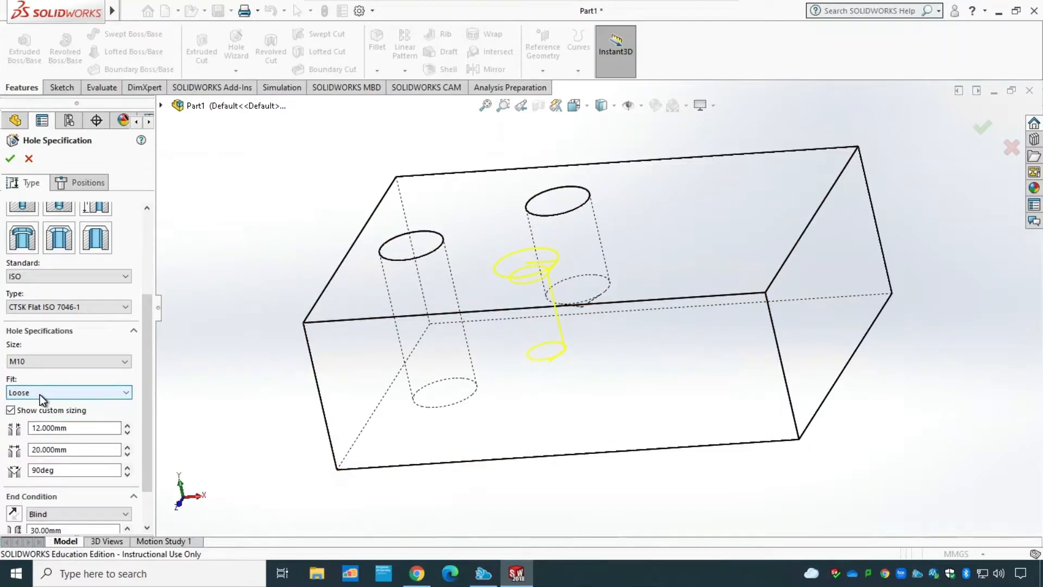
click(82, 412)
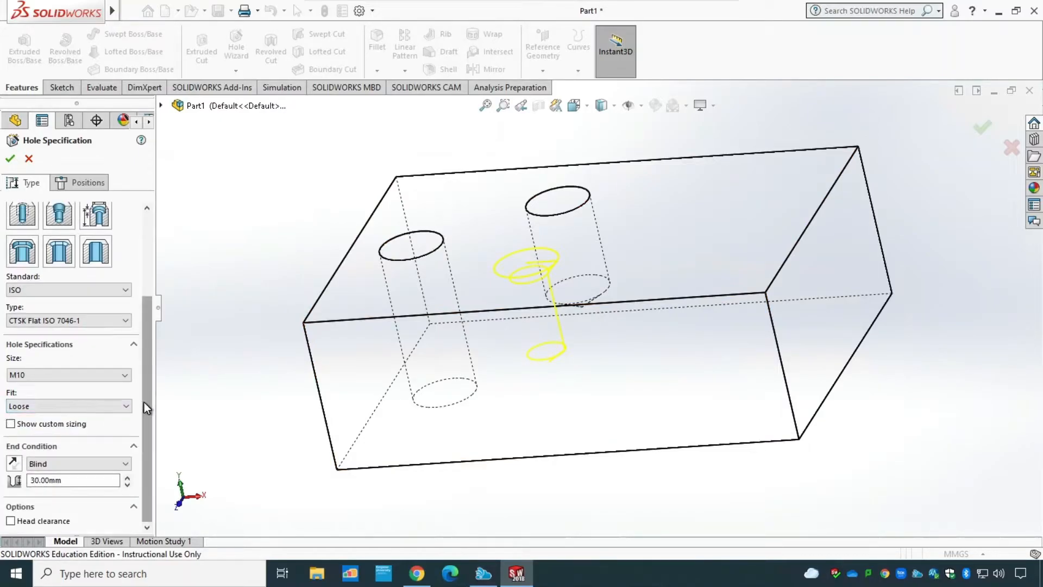
click(76, 178)
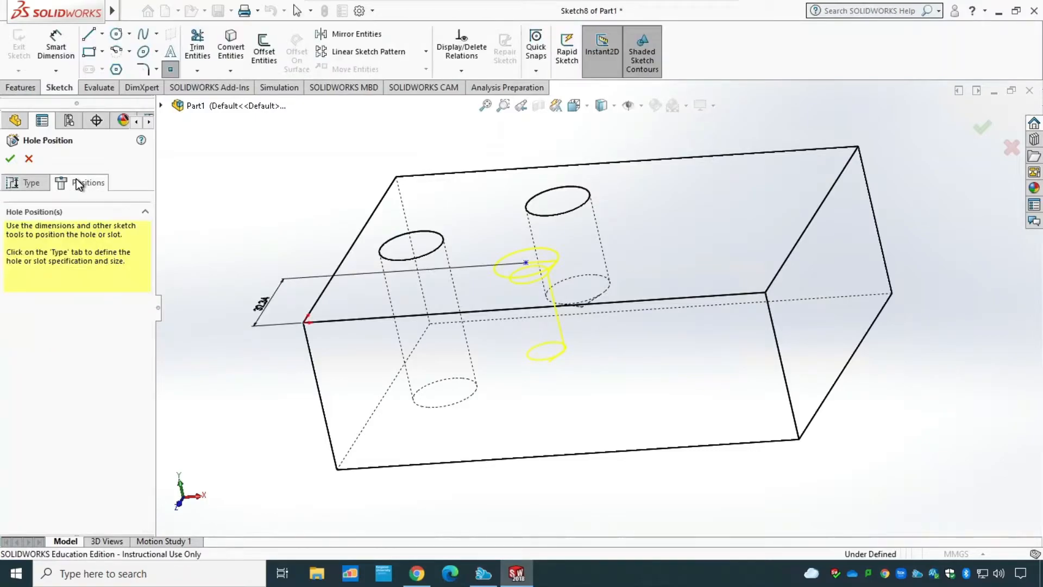
click(7, 161)
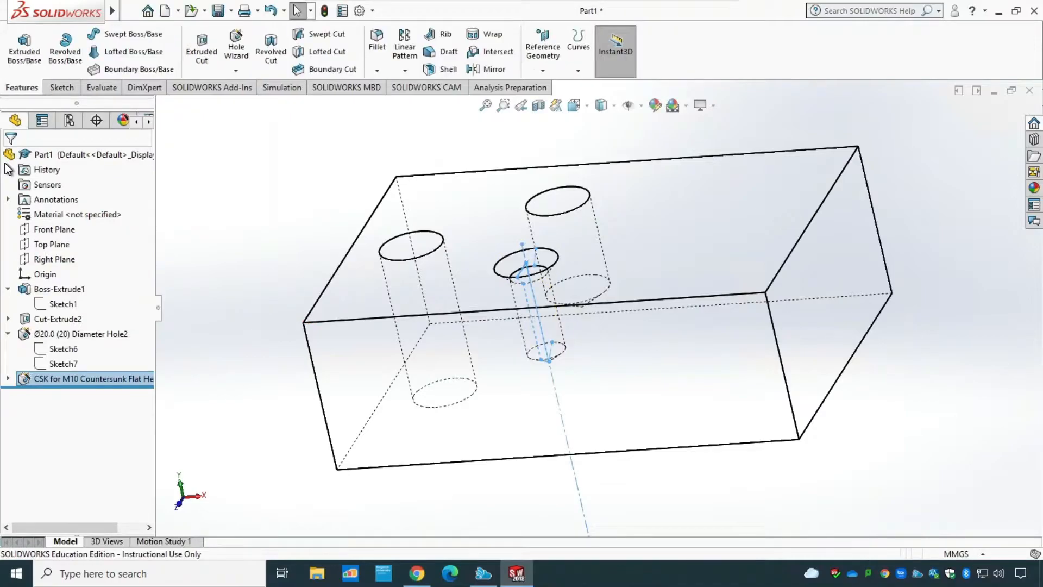
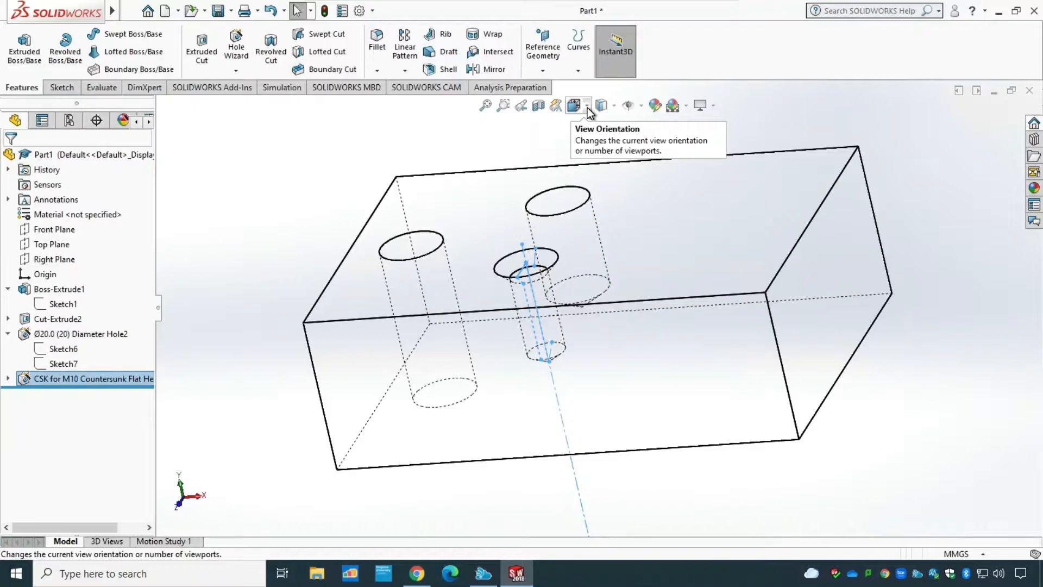
Step: Show the block in isometric view with the Shaded With Edges display style
click(587, 107)
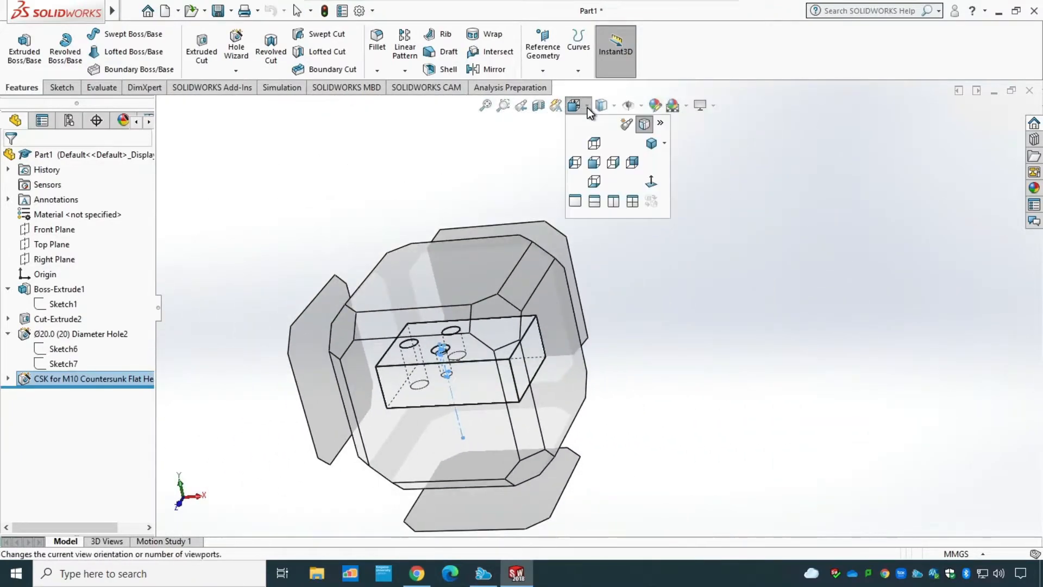
click(651, 145)
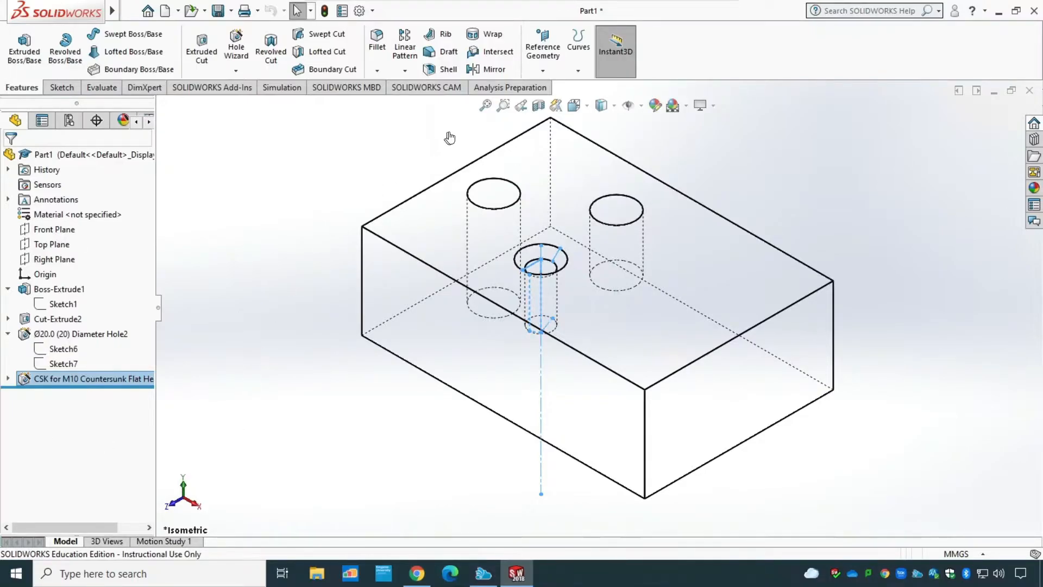
click(614, 106)
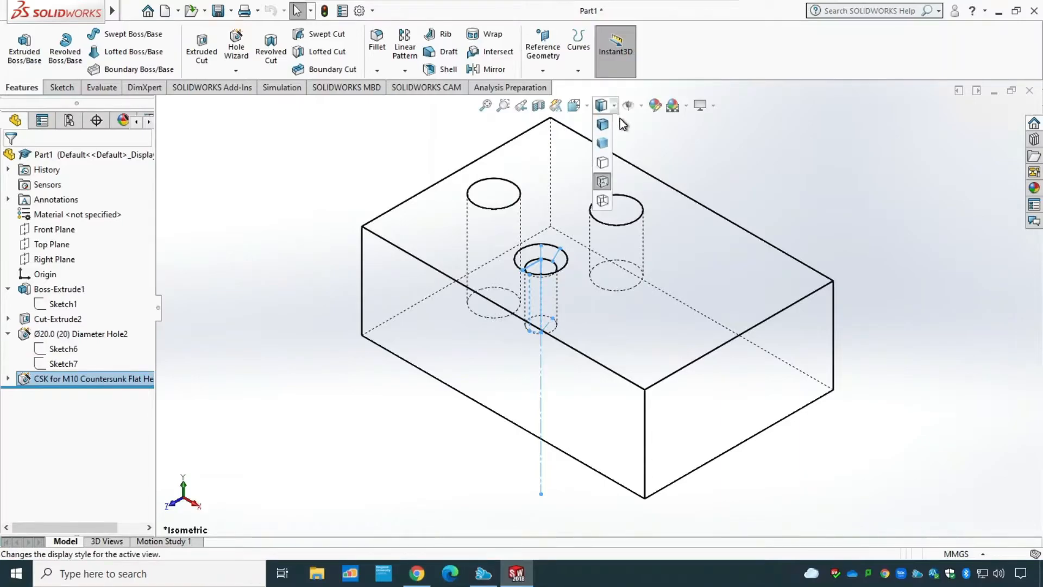
click(601, 123)
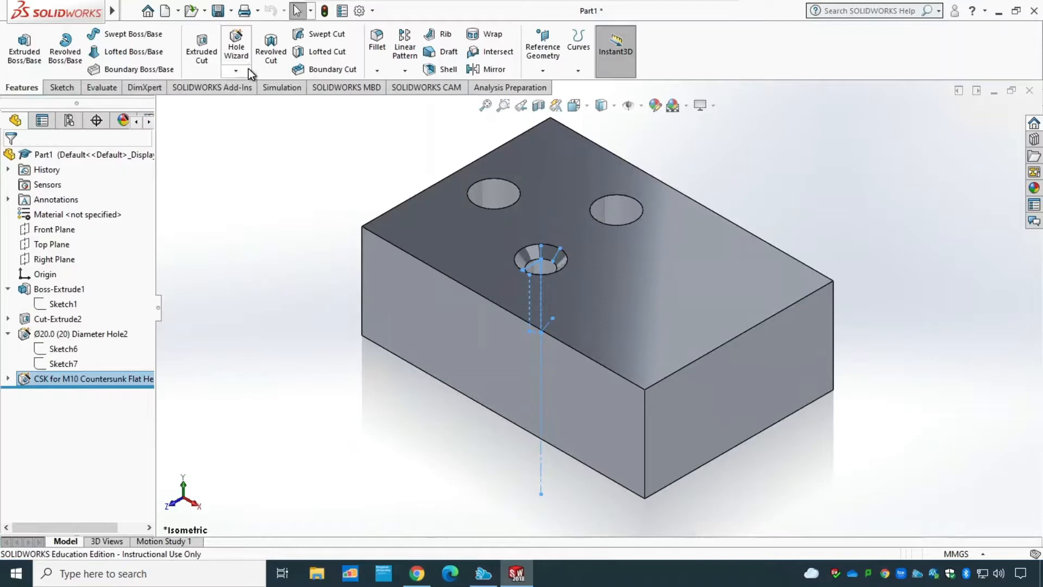
Step: Start a new Hole Wizard hole as a Straight Tap, keeping the ISO standard
click(237, 48)
click(237, 47)
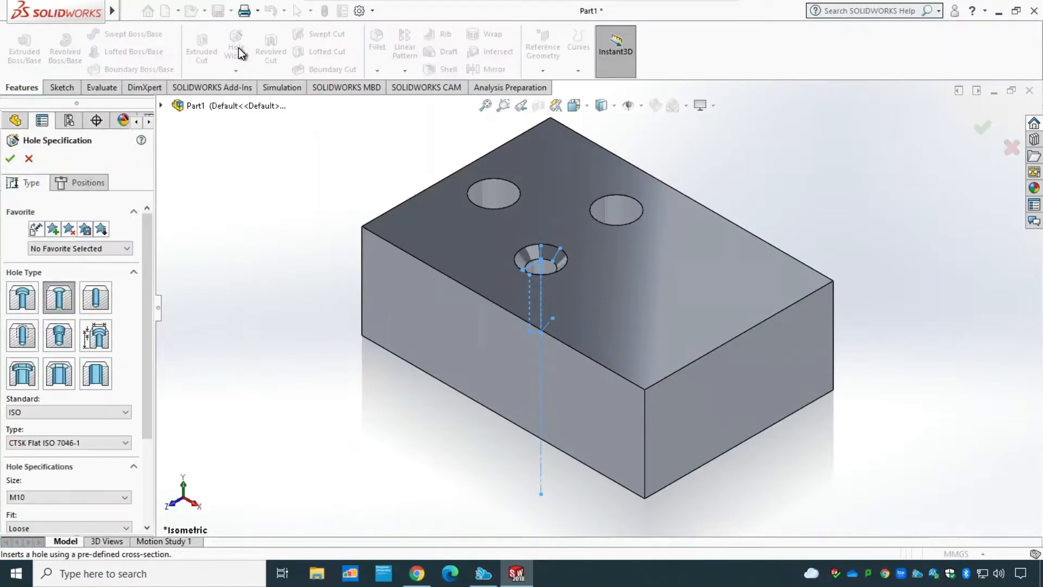
click(24, 341)
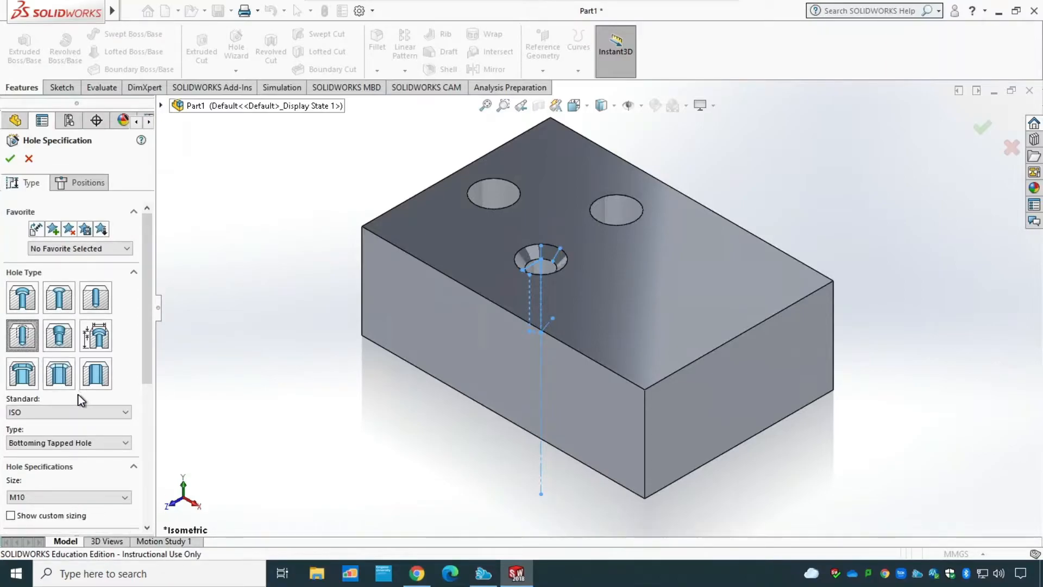
drag(148, 318, 149, 370)
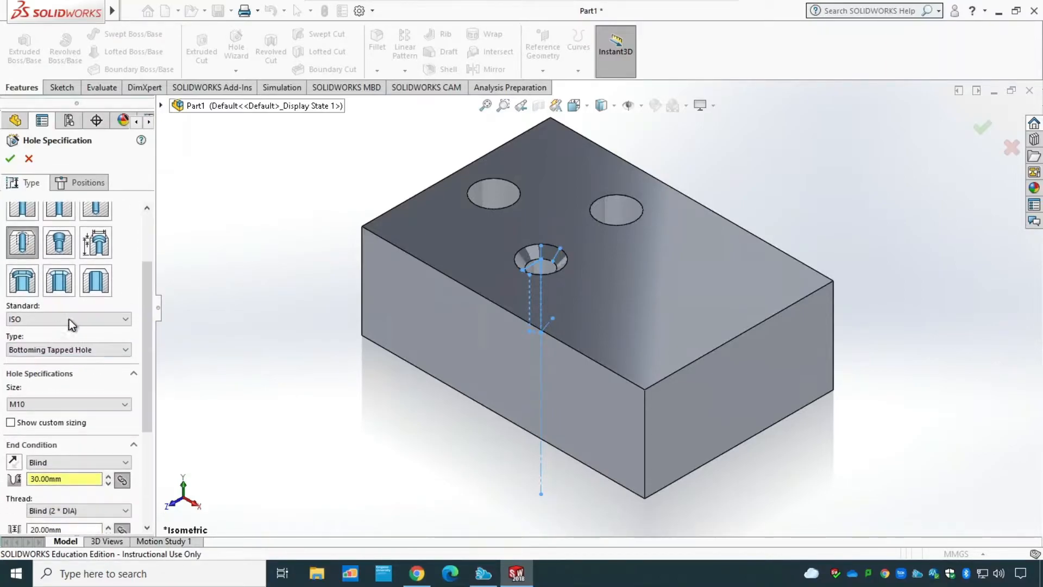
click(44, 319)
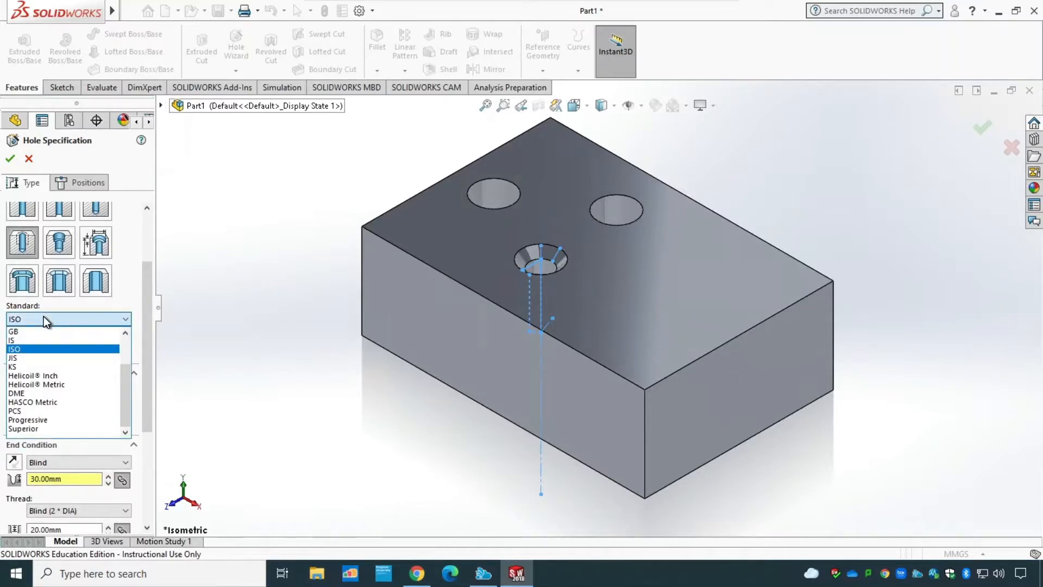
click(43, 318)
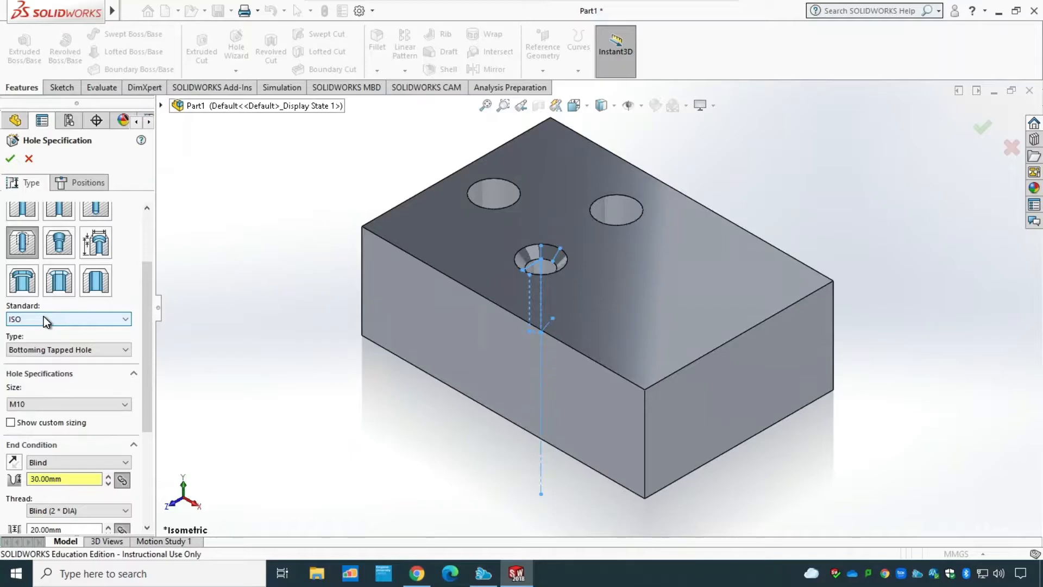
Step: Keep the Bottoming Tapped Hole type, set the tapped hole's size to M20x1.5 and show its custom sizing
click(93, 348)
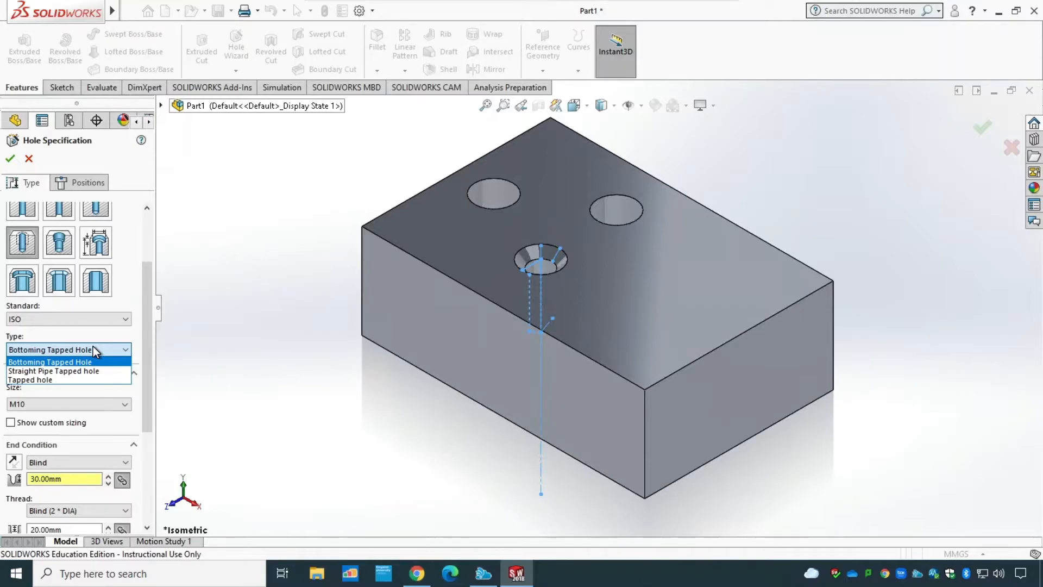
click(93, 348)
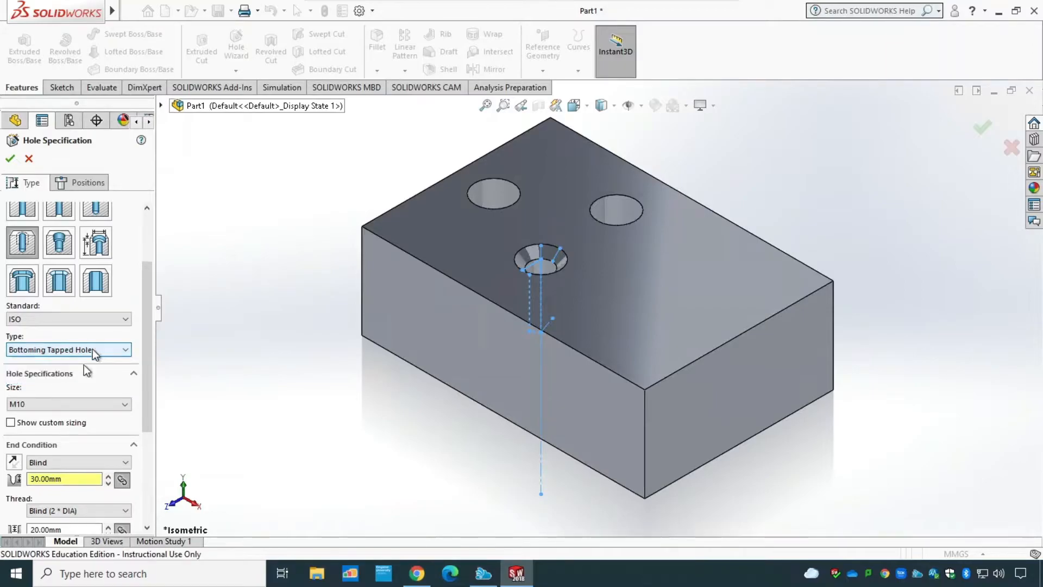
drag(145, 377, 151, 423)
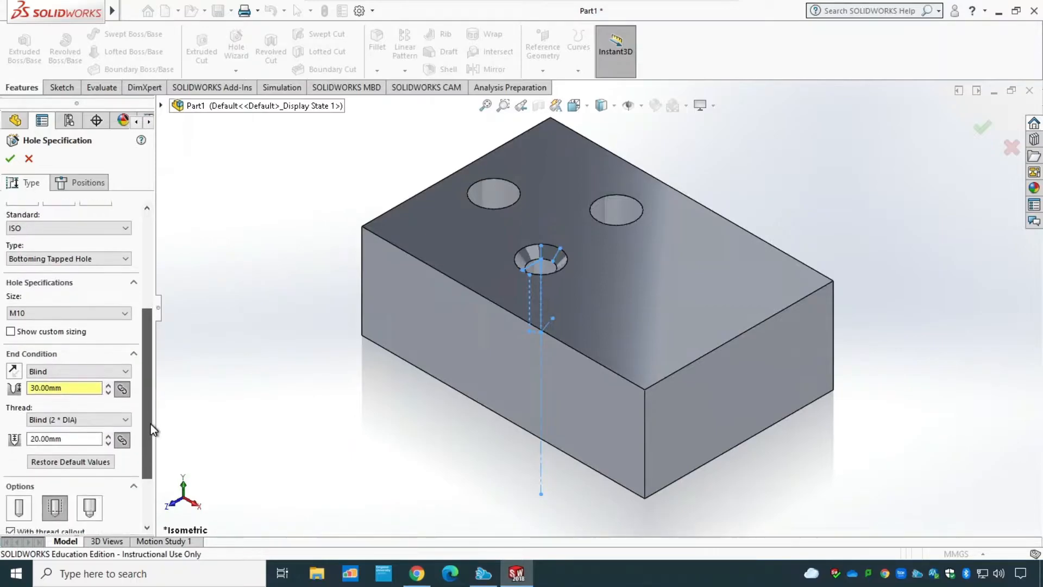
click(96, 311)
mouse_move(128, 359)
mouse_down()
mouse_move(129, 332)
mouse_move(128, 376)
mouse_up()
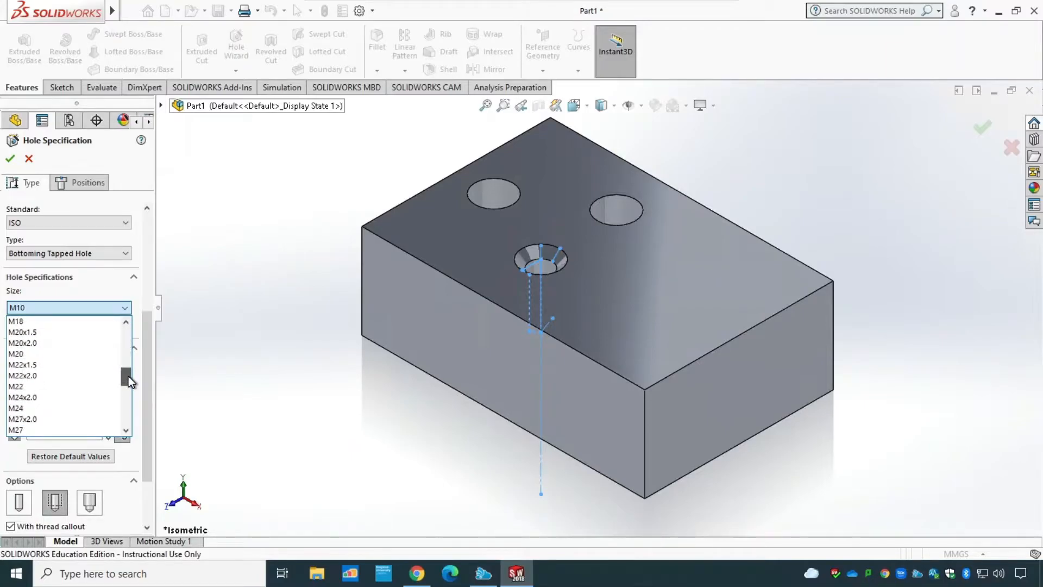
click(53, 334)
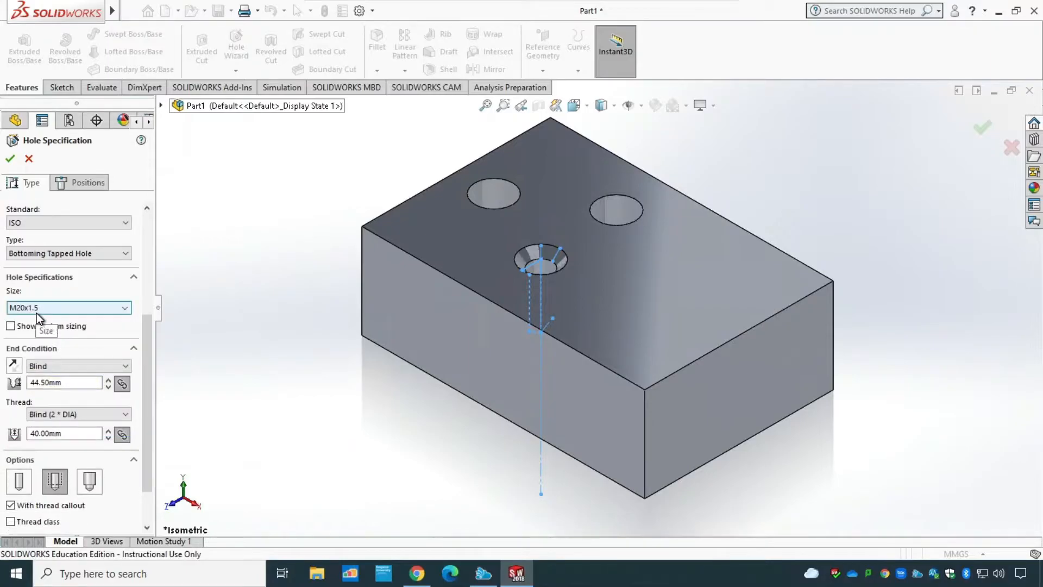
click(54, 325)
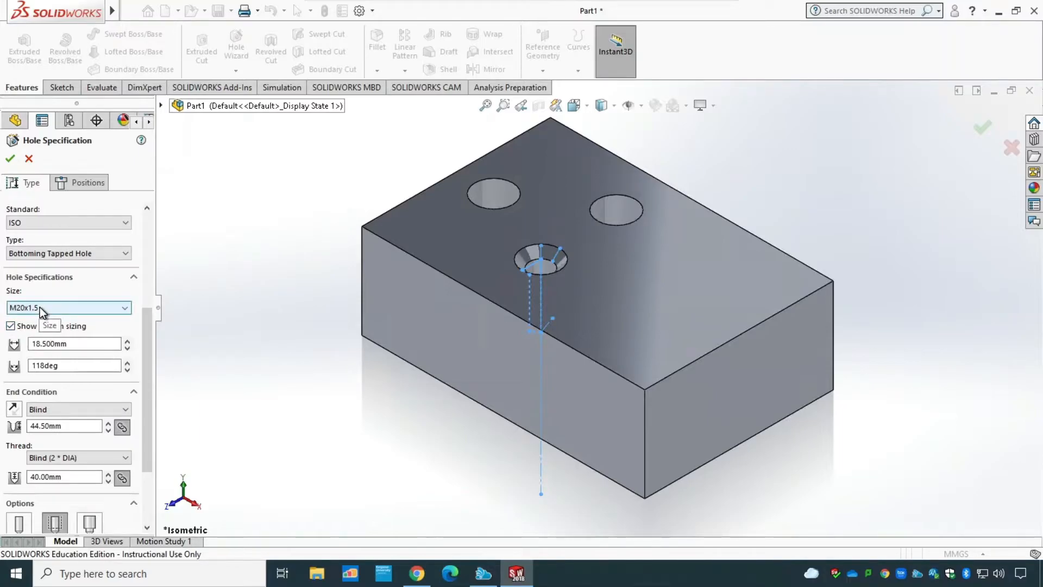
Step: Set the tapped hole's blind depth to 30 mm and its tap thread depth to 15 mm, keeping Blind (2 * DIA)
click(70, 427)
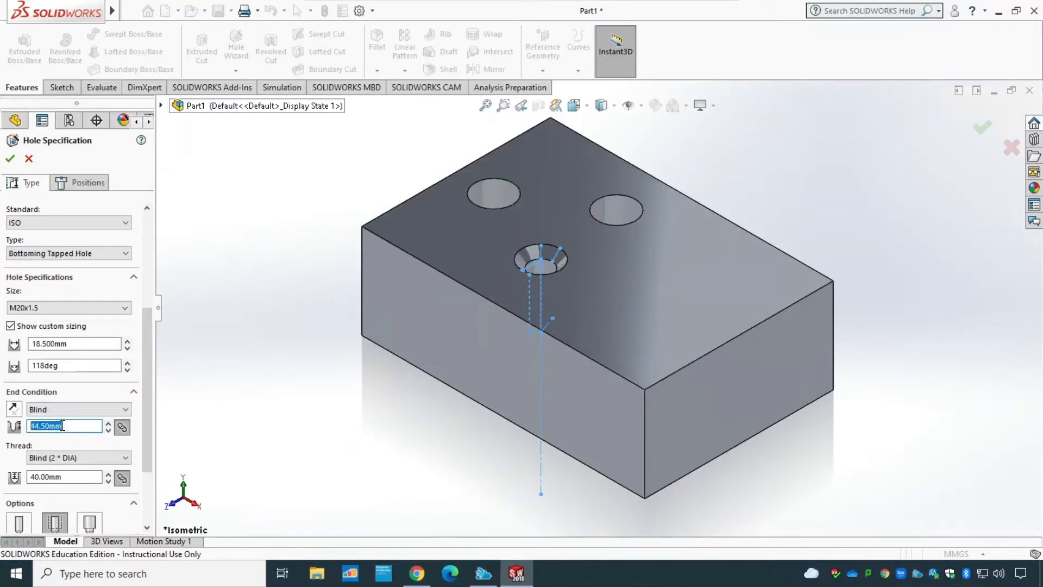
text(30)
click(58, 459)
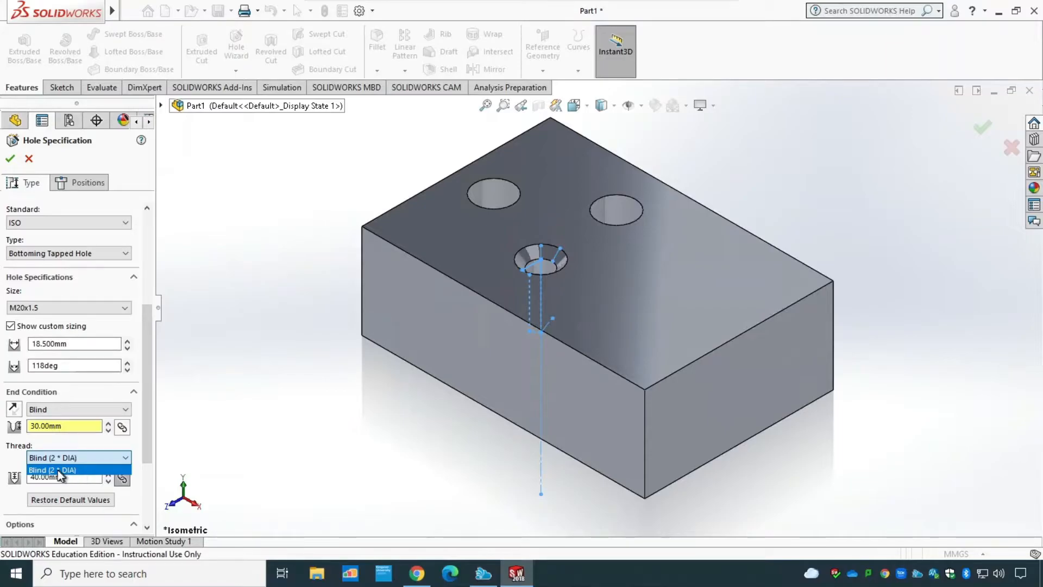
click(104, 458)
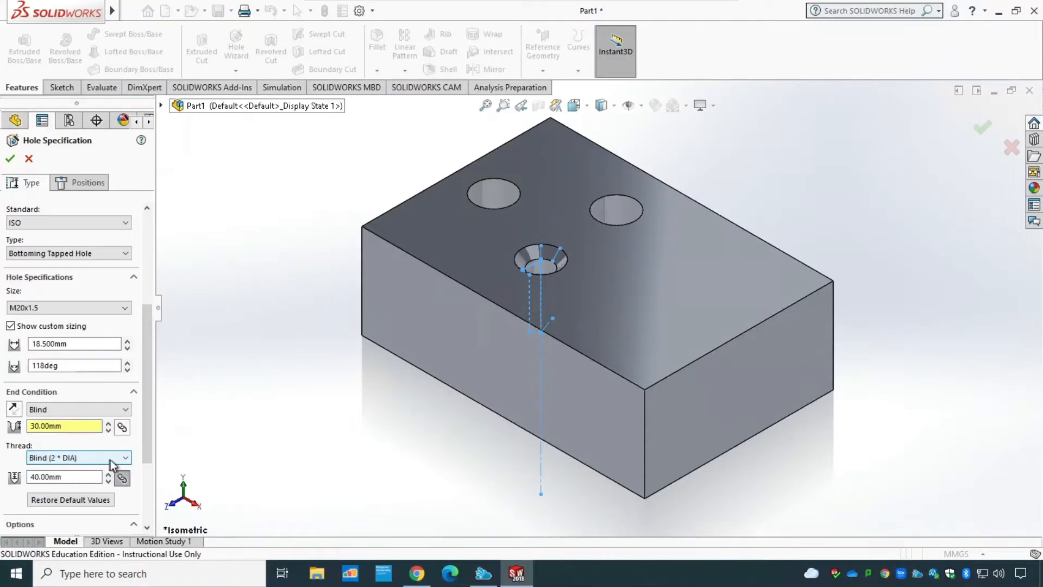
drag(149, 430, 148, 457)
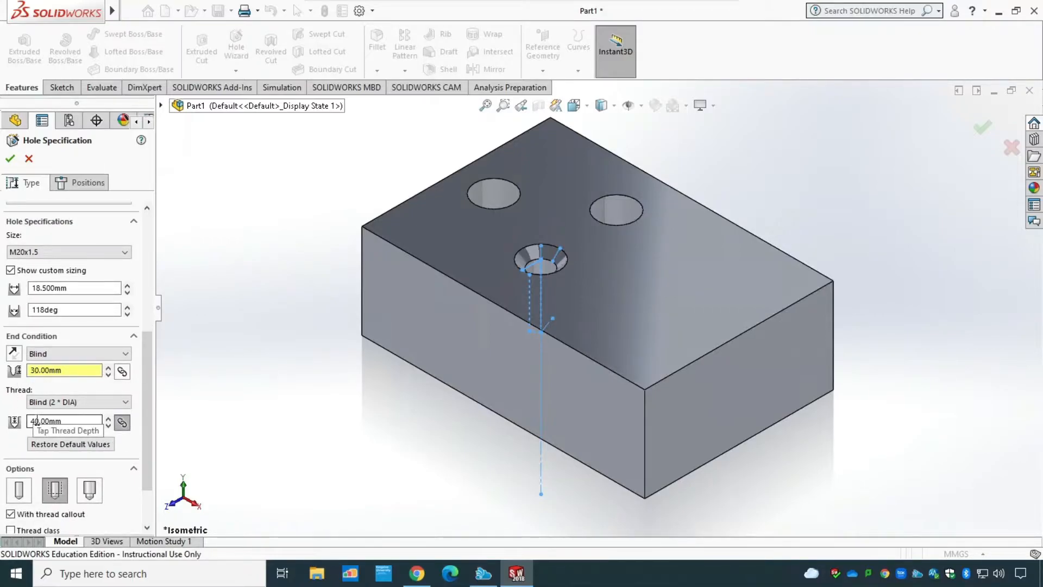
drag(71, 421, 16, 429)
text(30)
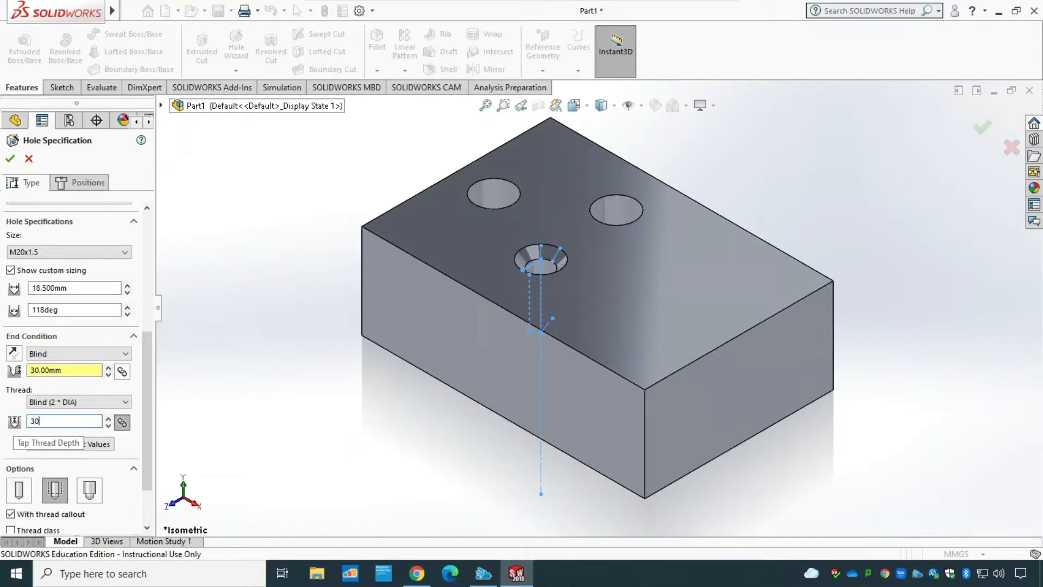
key(BackSpace)
key(BackSpace)
text(15.00mm)
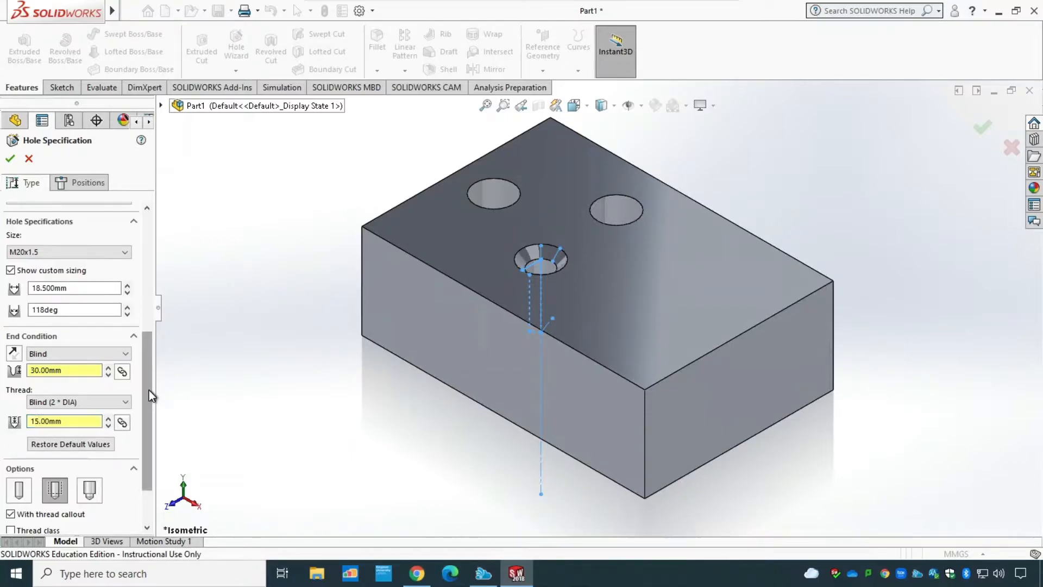
Step: Try the plain tap drill option for the hole, and return to the cosmetic thread option with thread callout
drag(149, 390, 151, 441)
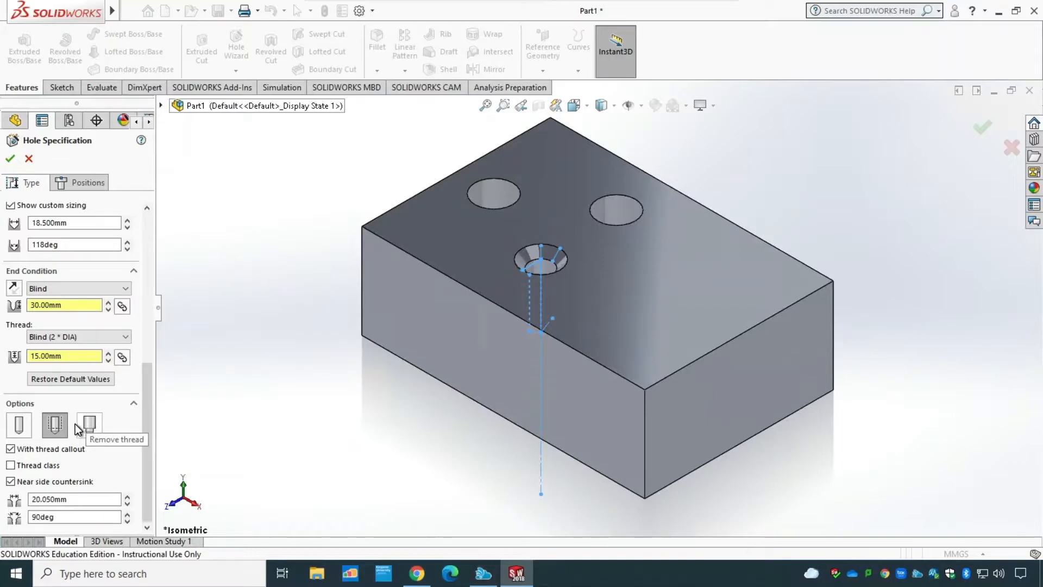
click(27, 426)
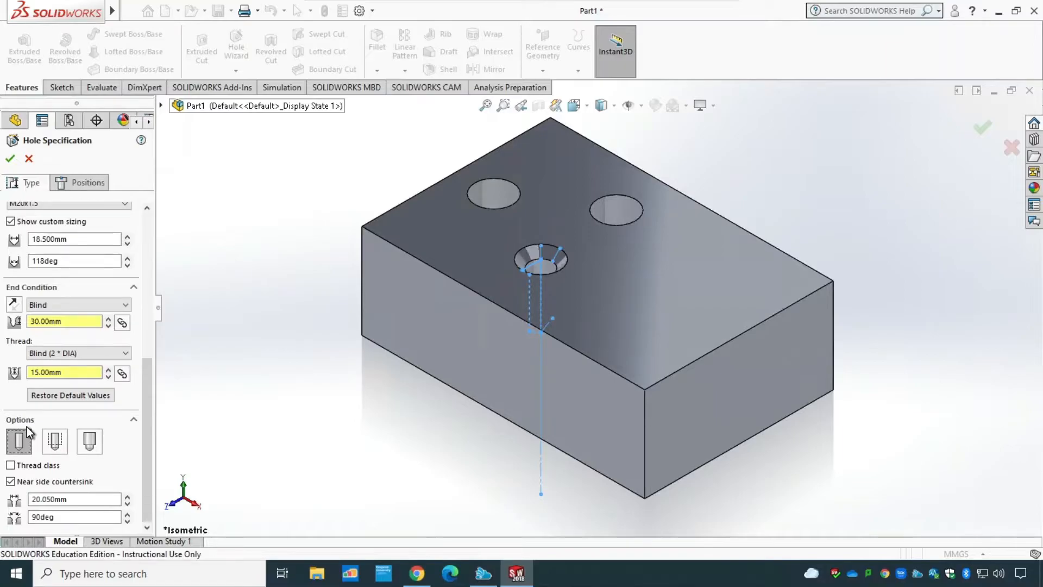
click(60, 443)
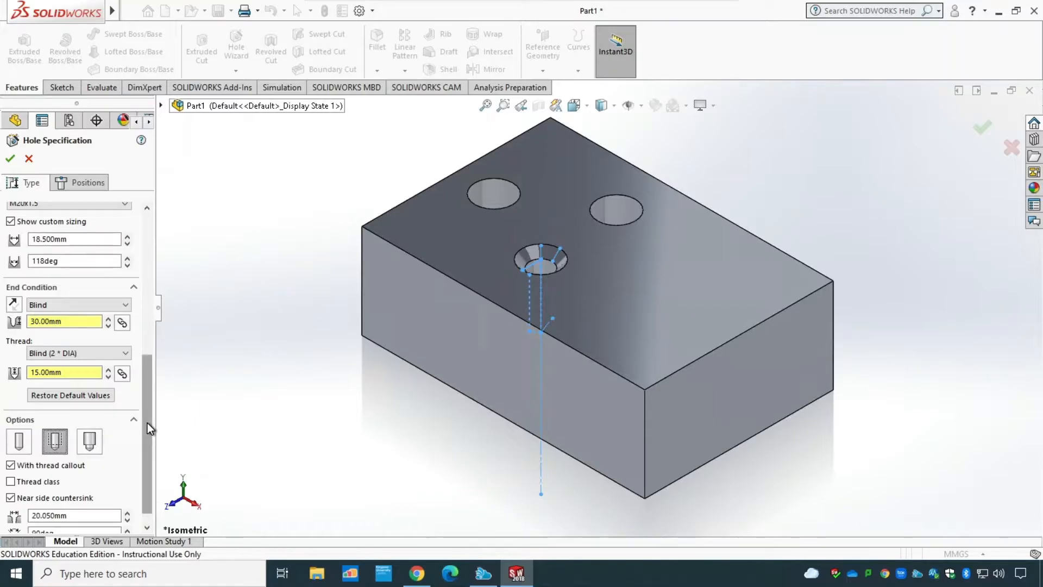
drag(148, 422, 147, 429)
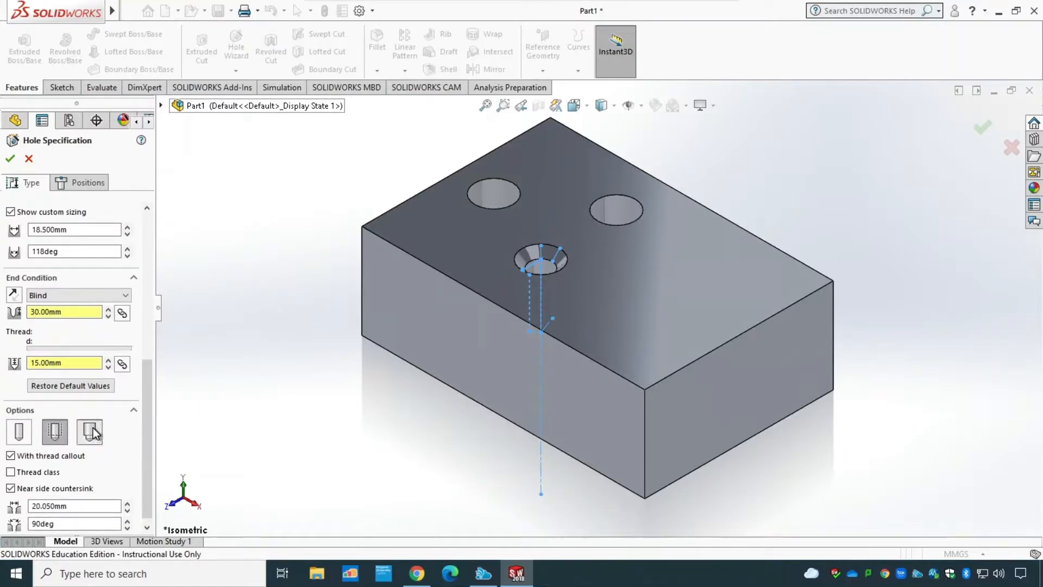
scroll(81, 437, up, 1)
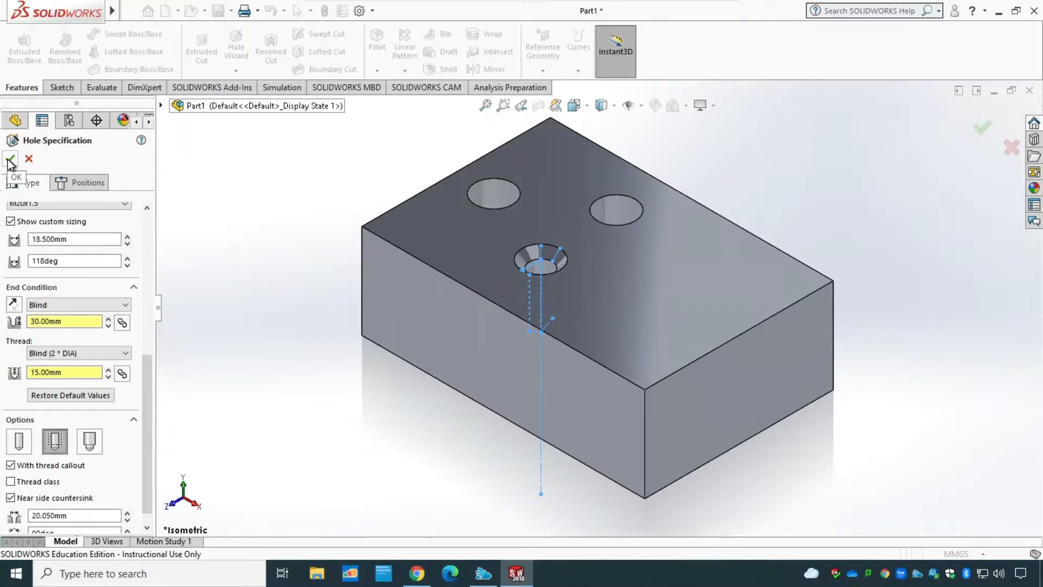
Step: Place the tapped hole on the block's top face about 96 mm along and 49 mm across from the sketch origin corner, and finish it
click(62, 183)
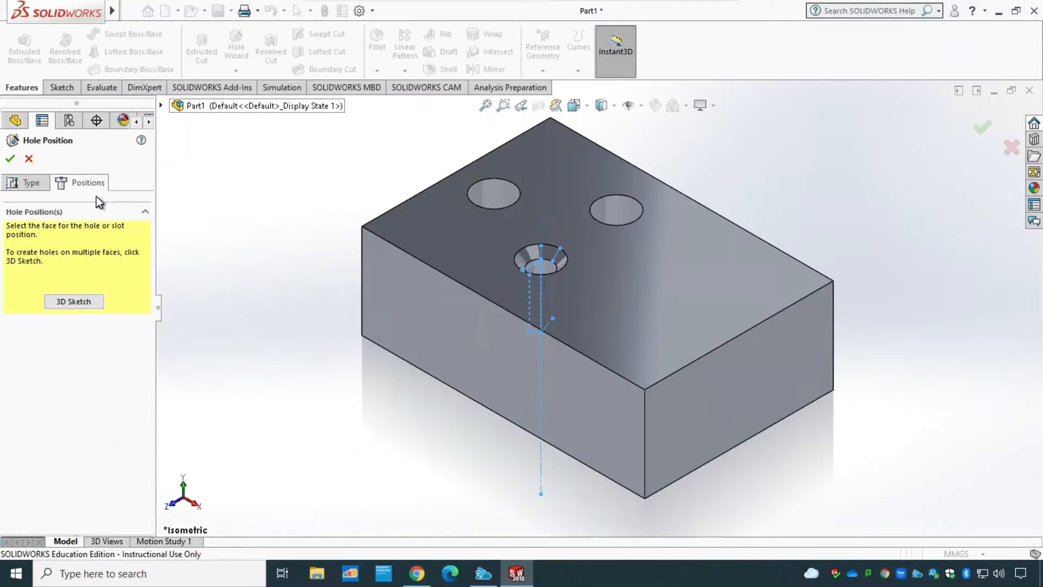
click(672, 305)
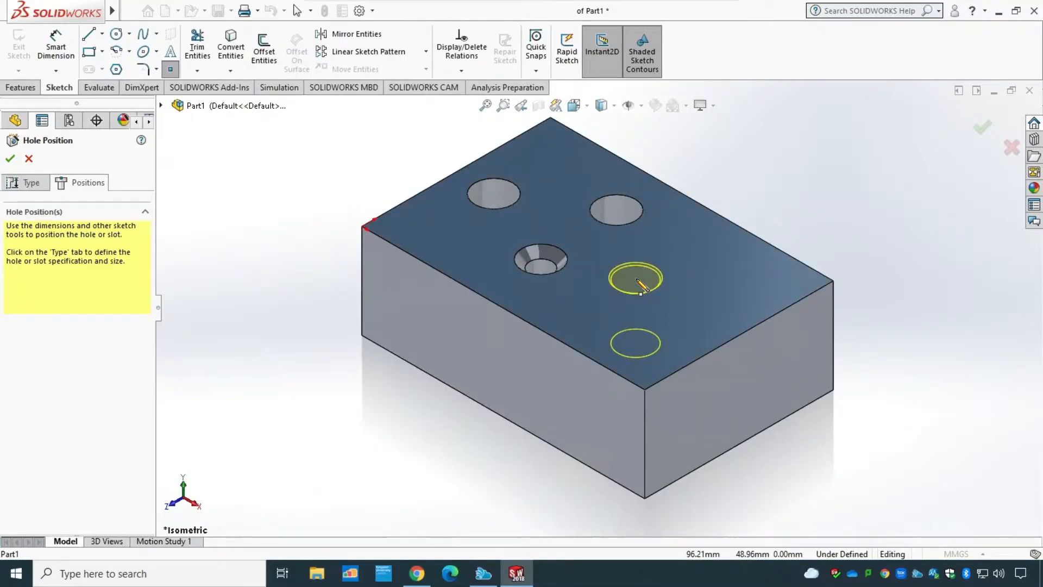
click(637, 279)
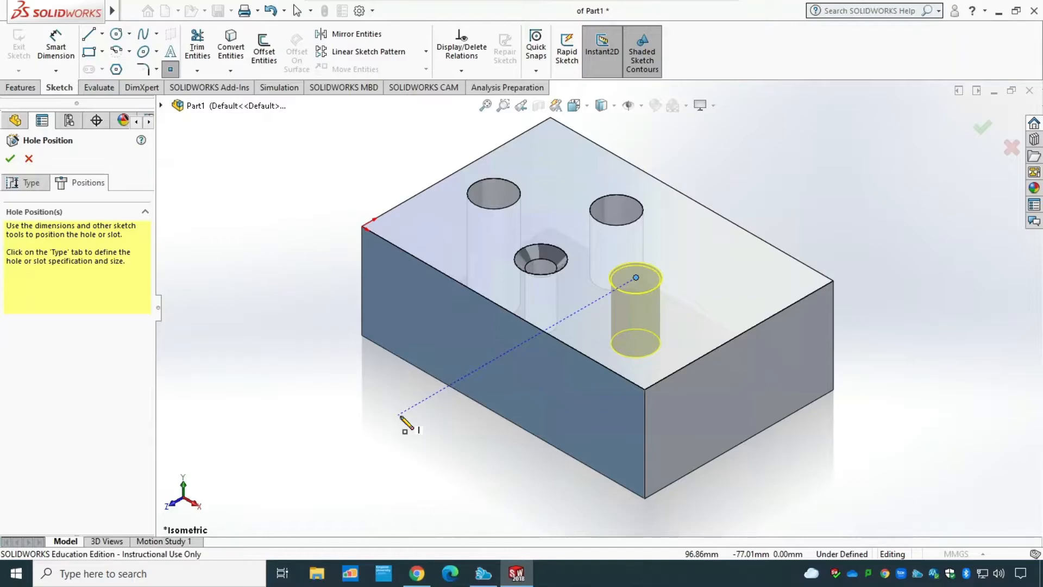
key(Escape)
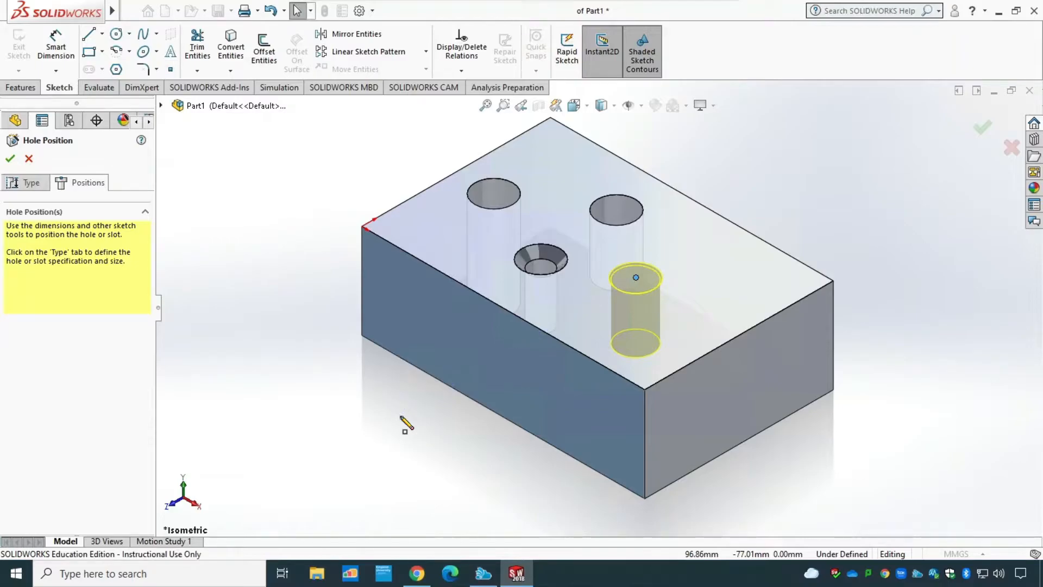
click(11, 159)
Step: Expand the M20x1.5 tapped hole feature and inspect the holes' interiors with the Hidden Lines Visible display style
middle_drag(461, 410, 463, 543)
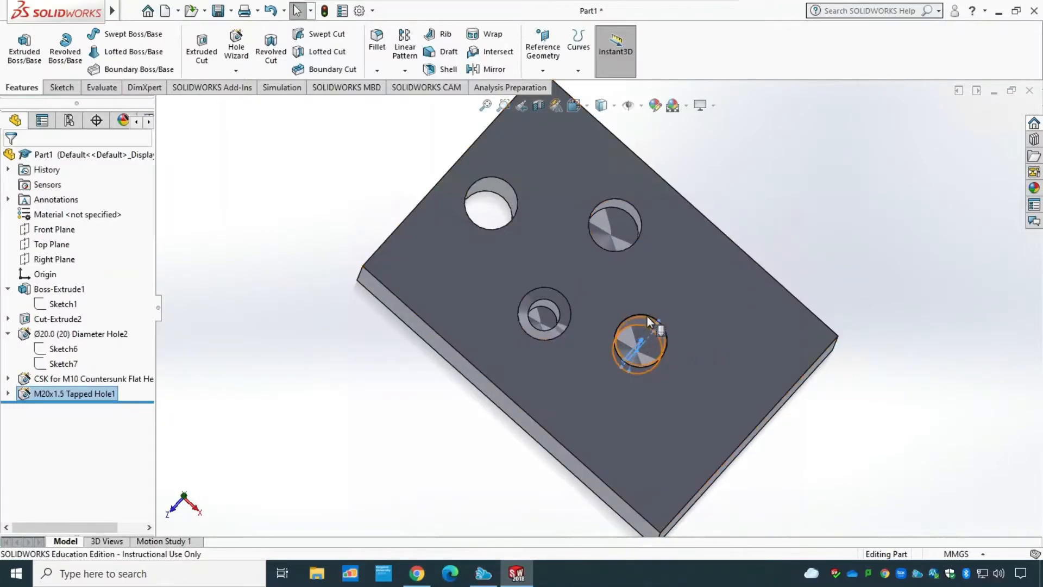
middle_drag(291, 489, 260, 382)
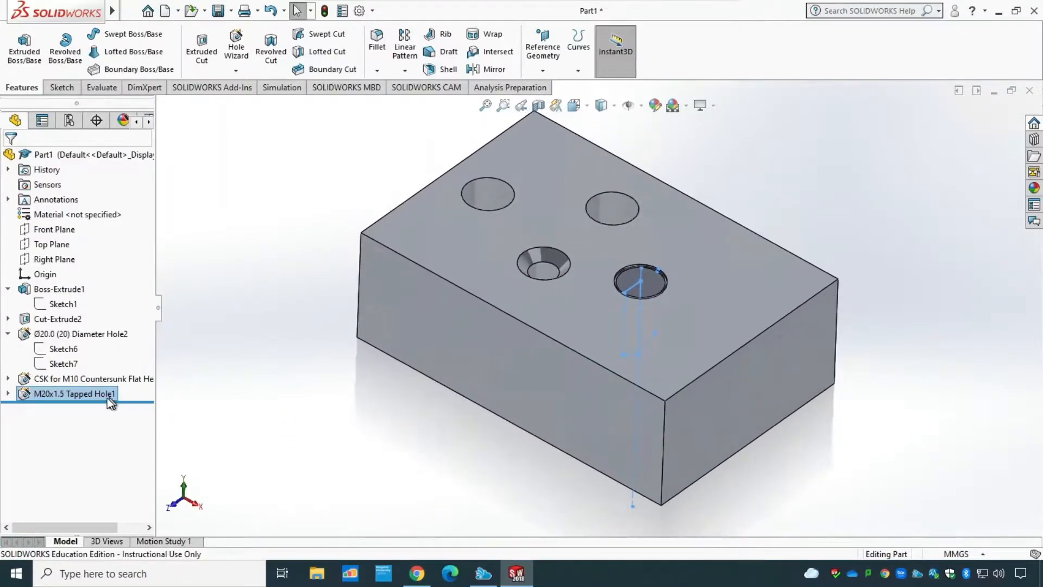
click(9, 394)
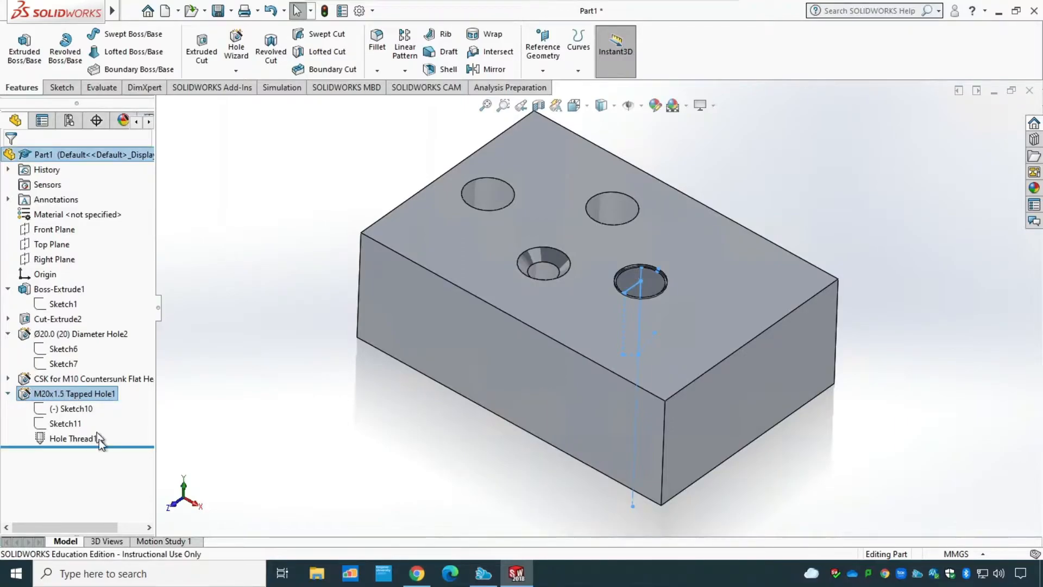
middle_drag(490, 445, 492, 353)
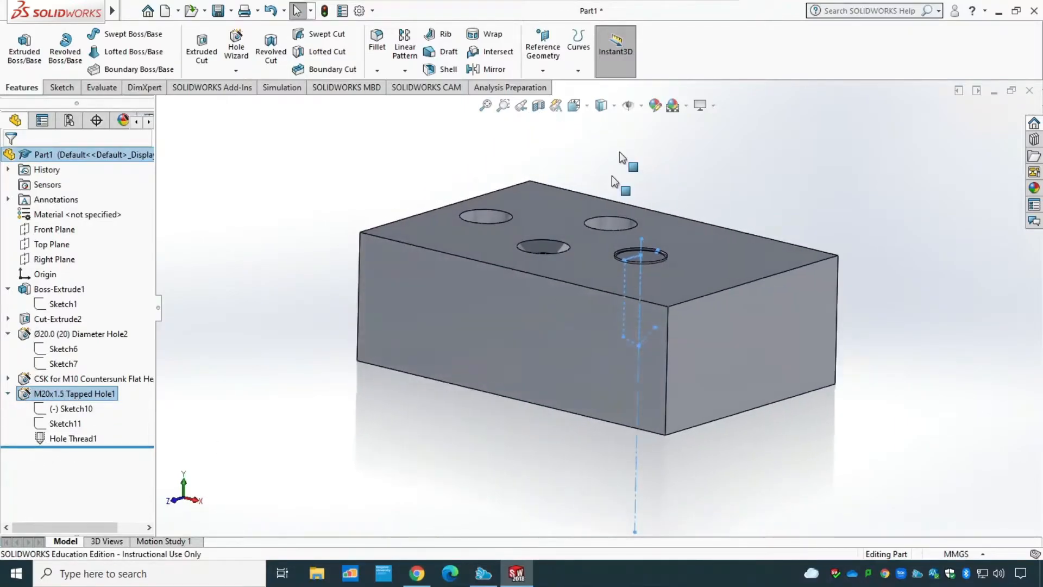
click(615, 112)
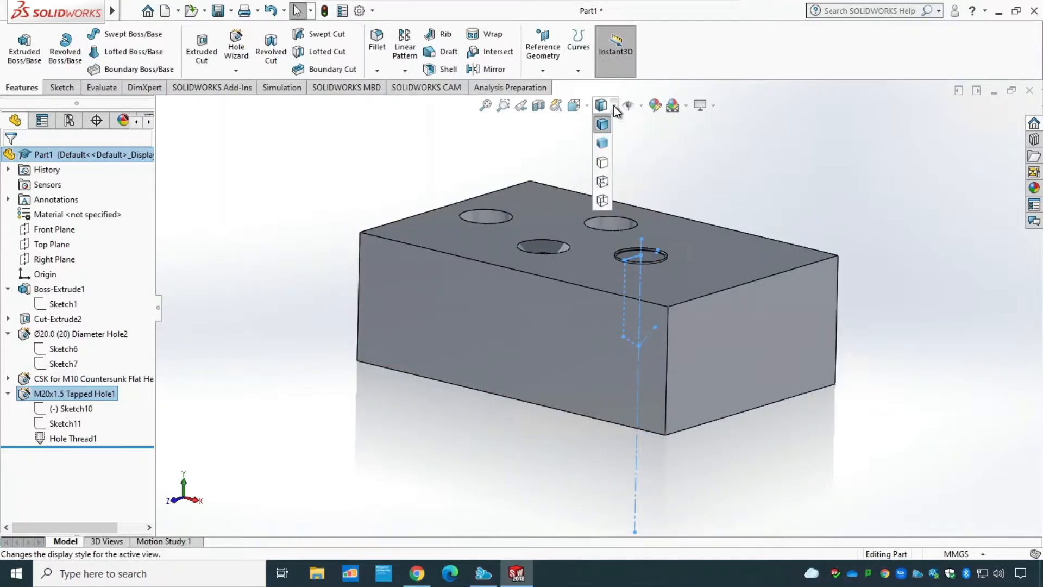
click(602, 183)
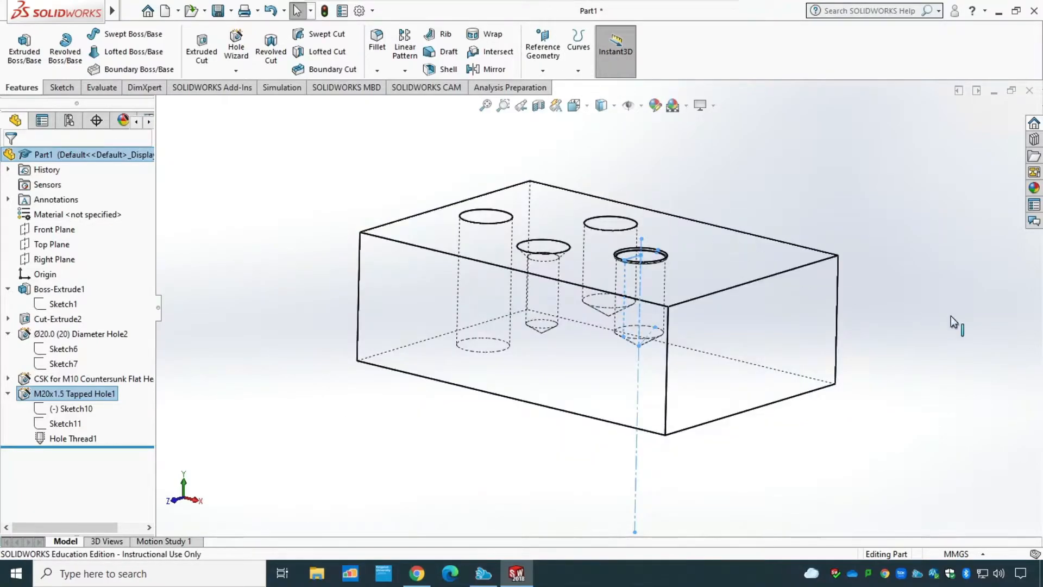
middle_drag(954, 319, 992, 331)
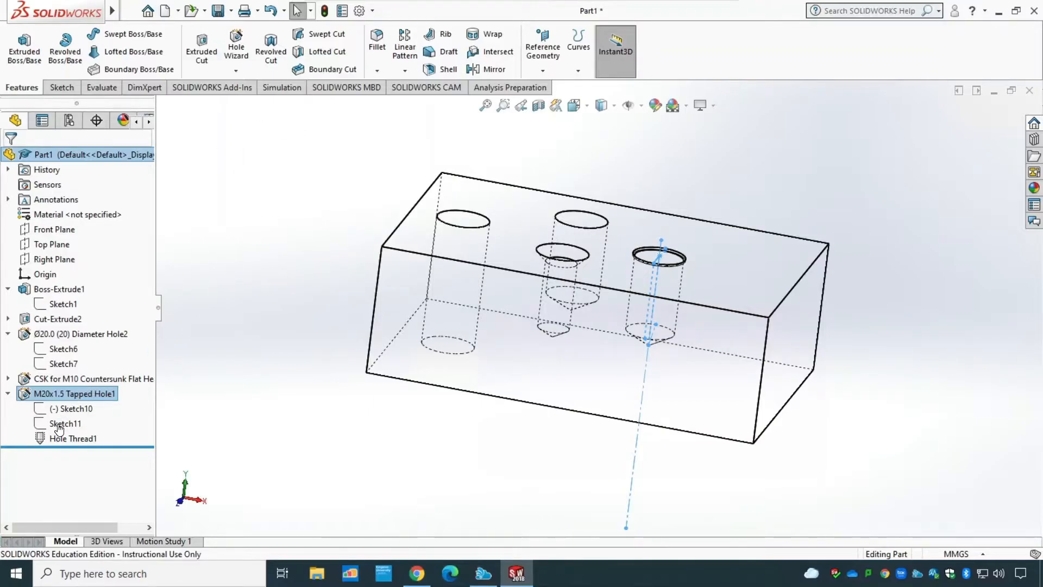
Step: Open the tapped hole's cosmetic thread definition, review its settings and accept it without changes
click(70, 440)
right_click(73, 439)
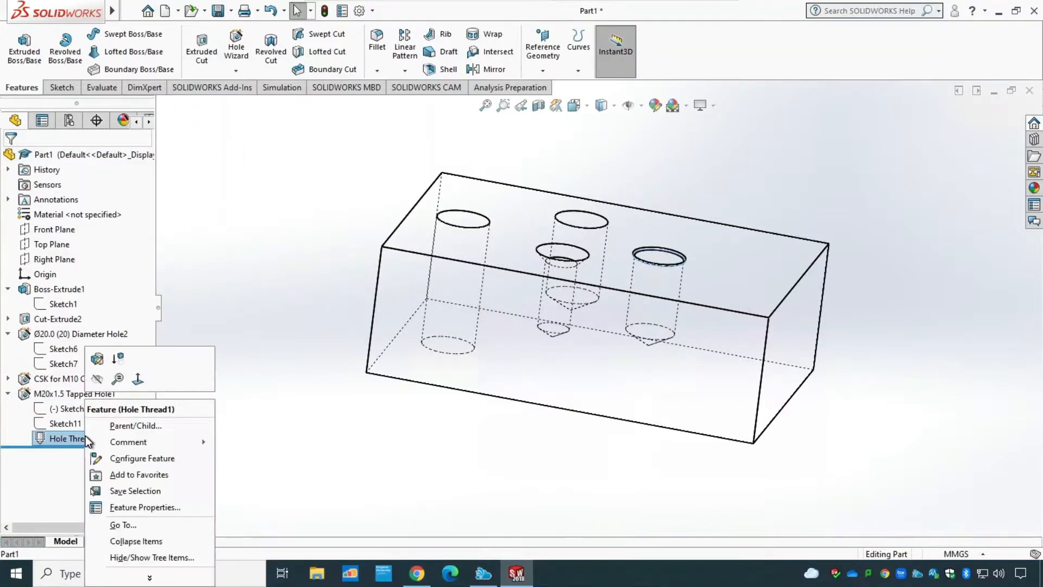
click(95, 359)
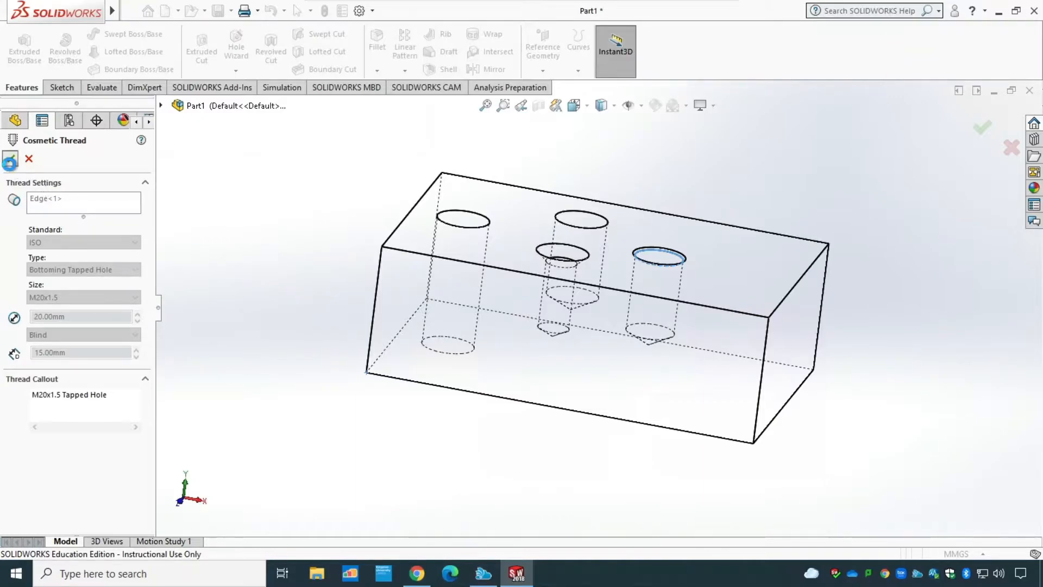
click(10, 158)
Step: Open the M20x1.5 tapped hole's definition, review its depth and thread options, and leave without changes
right_click(51, 394)
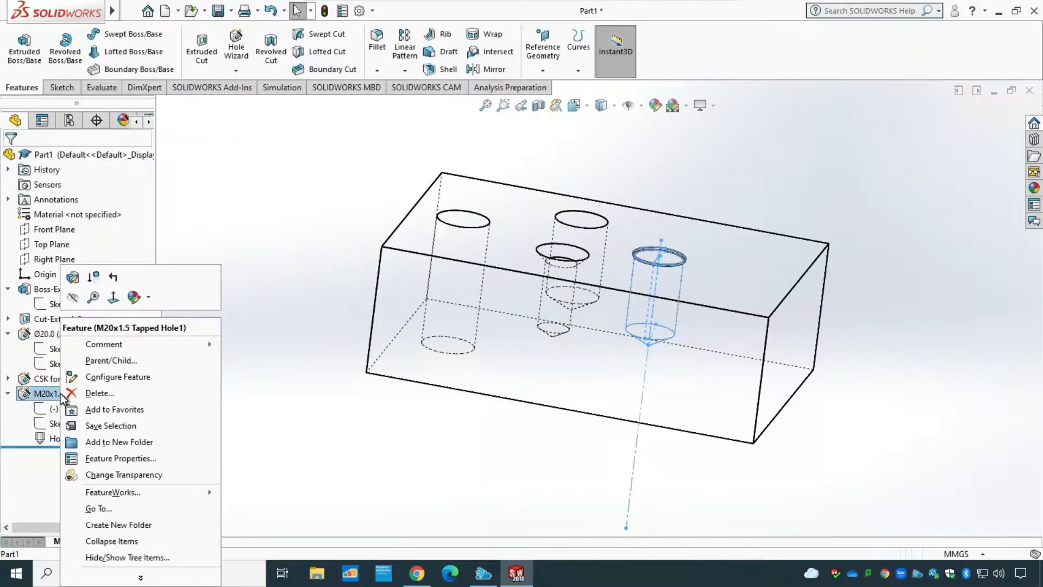
click(73, 280)
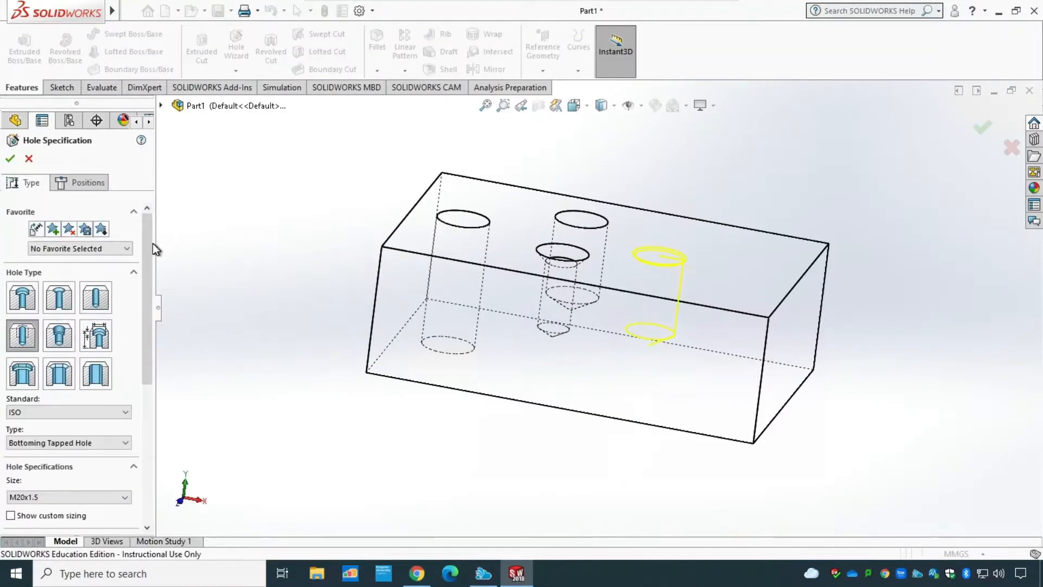
drag(144, 270, 142, 429)
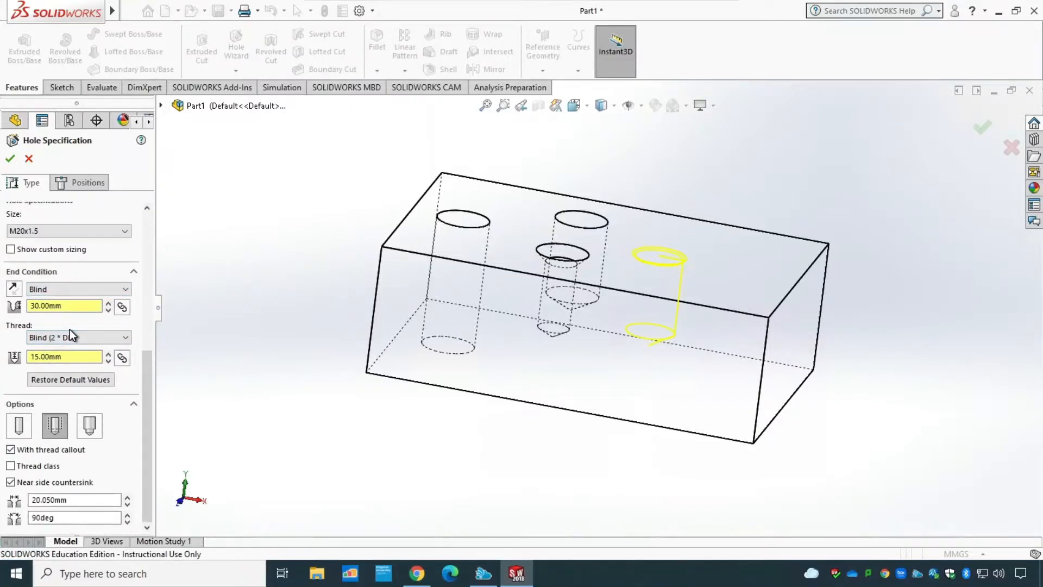
click(28, 159)
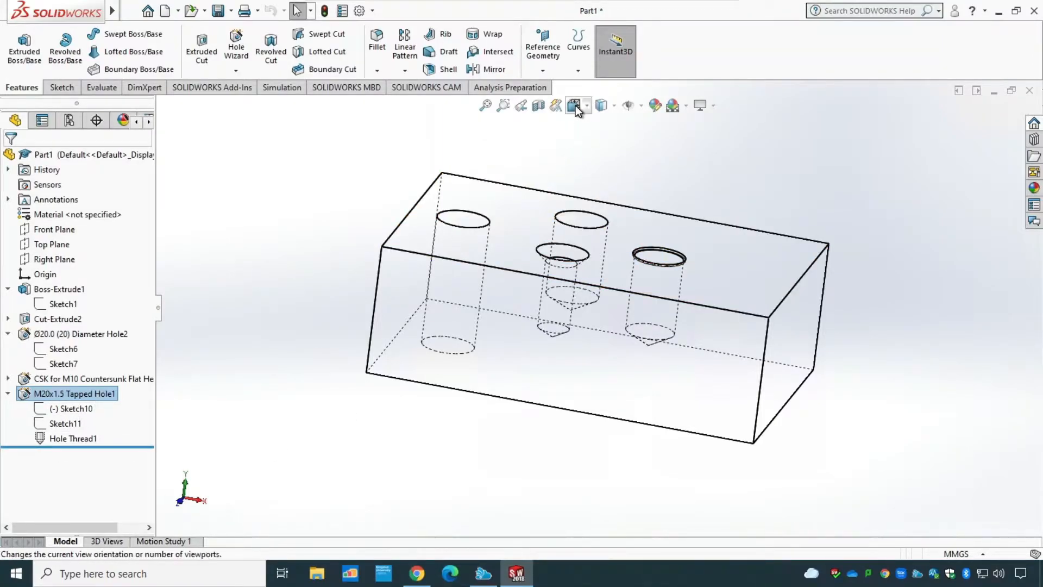
Step: Restore the Shaded With Edges display and inspect the tapped hole in a section view offset about -48 mm from the Front Plane
click(613, 107)
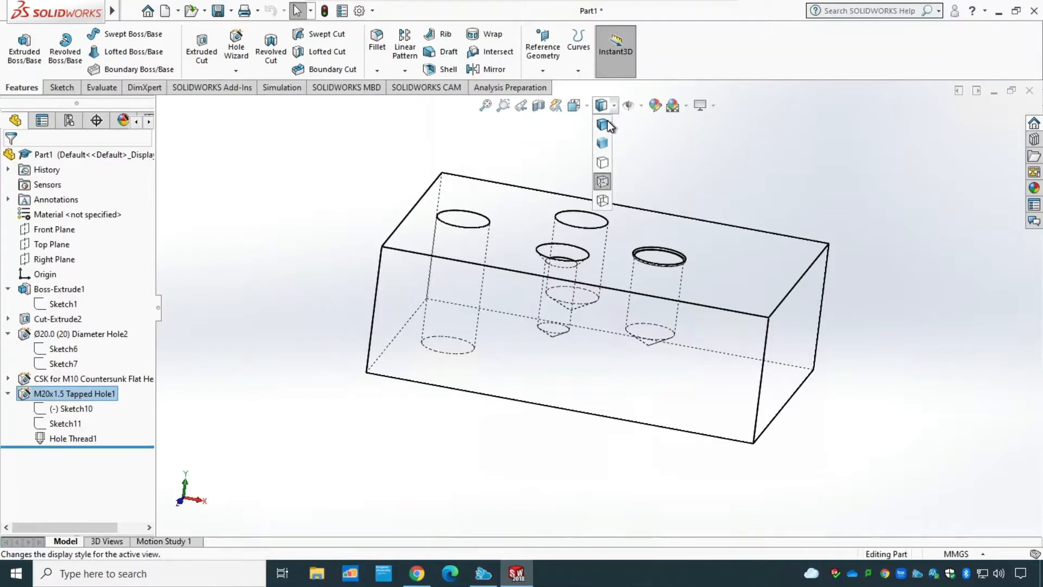
click(607, 123)
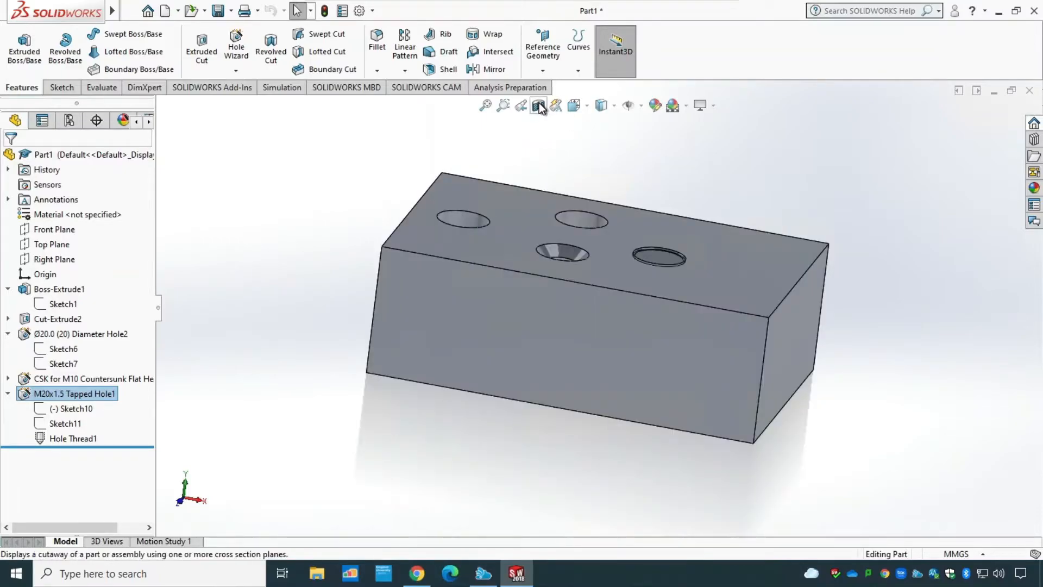
click(539, 105)
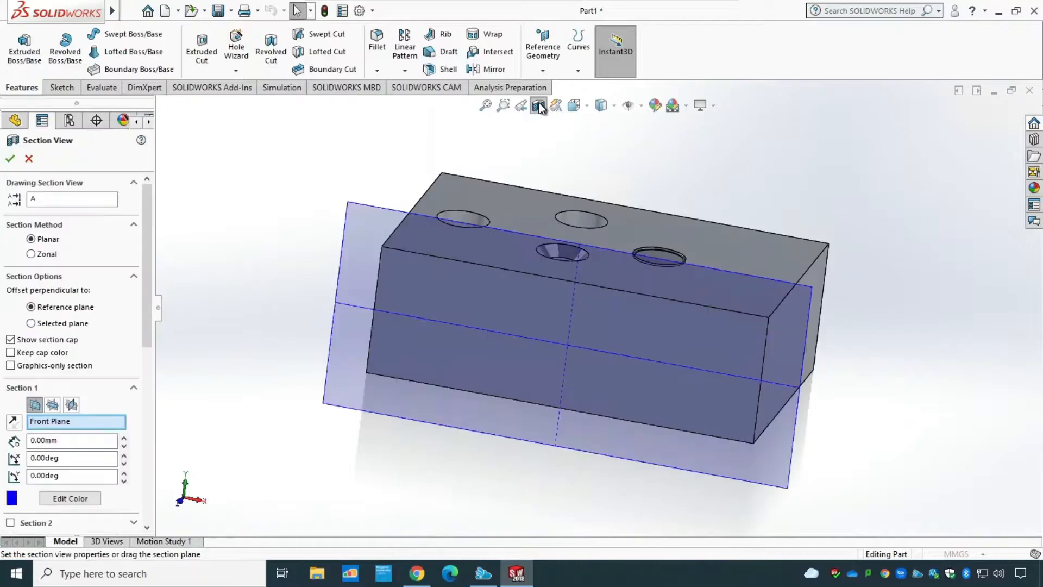
drag(556, 364, 590, 335)
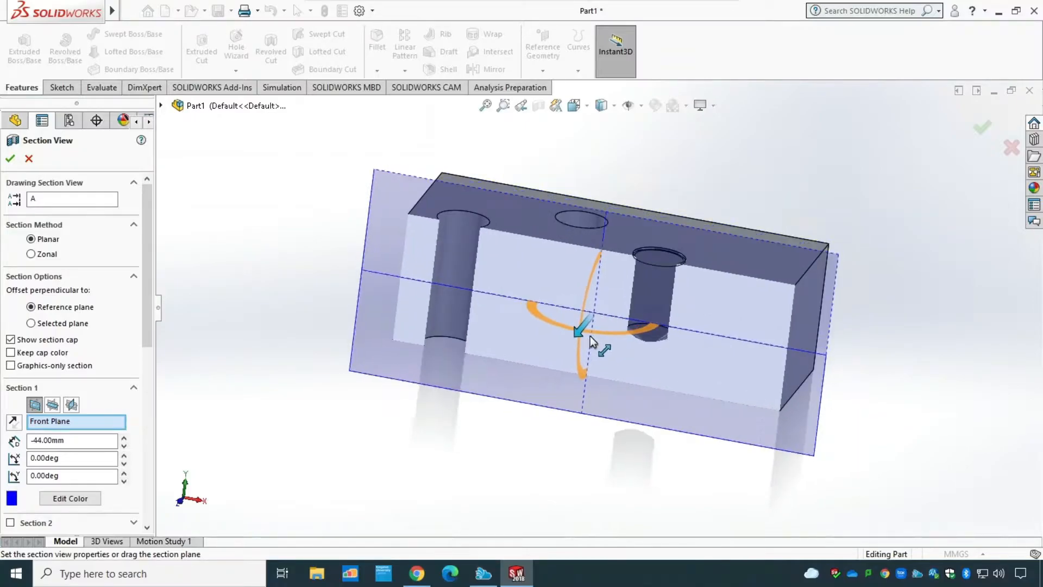
mouse_move(545, 484)
middle_down()
mouse_move(527, 496)
mouse_move(532, 482)
middle_up()
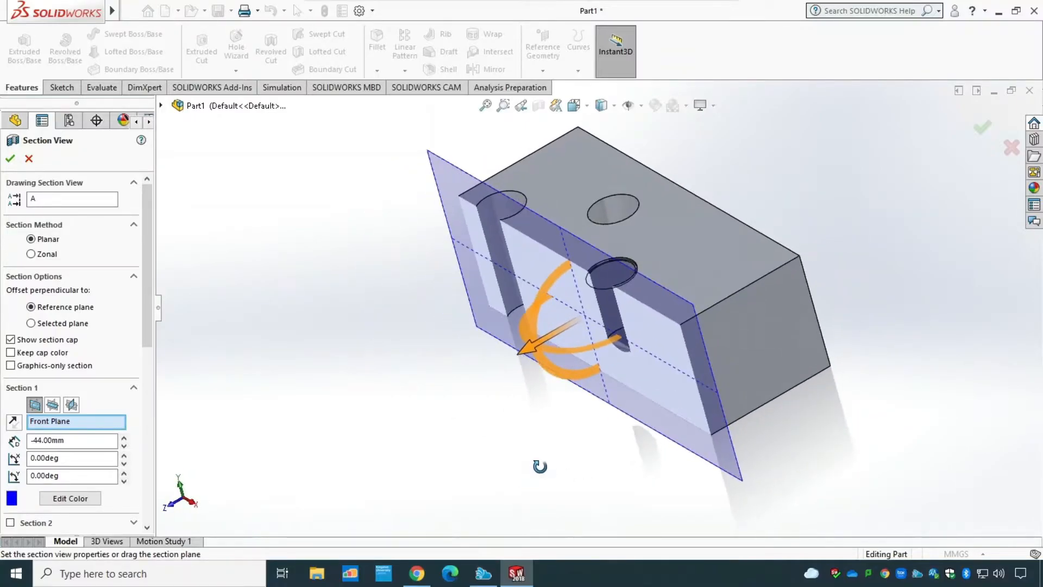
drag(533, 347, 540, 343)
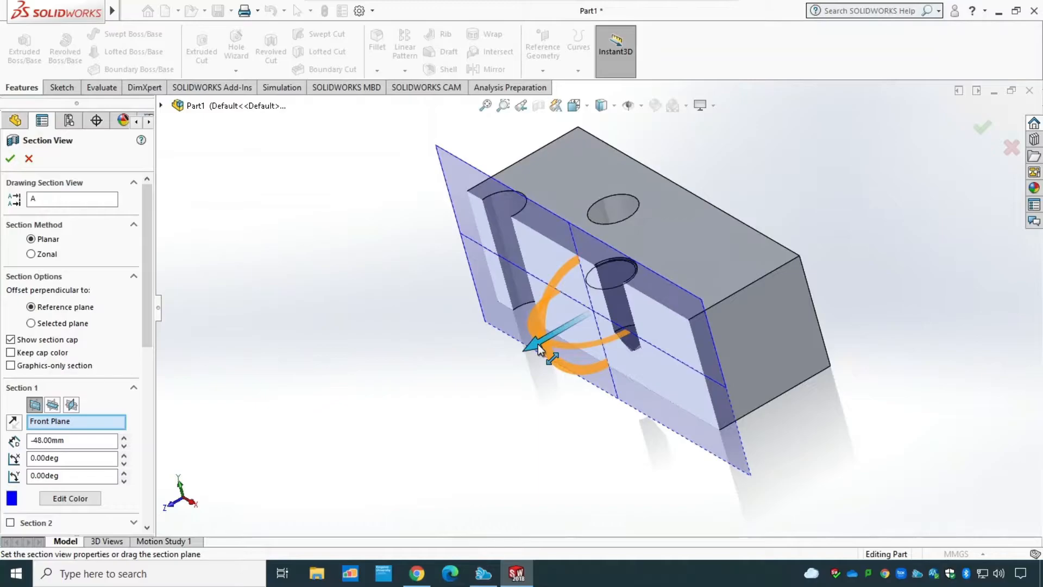
click(10, 158)
middle_drag(459, 458, 576, 438)
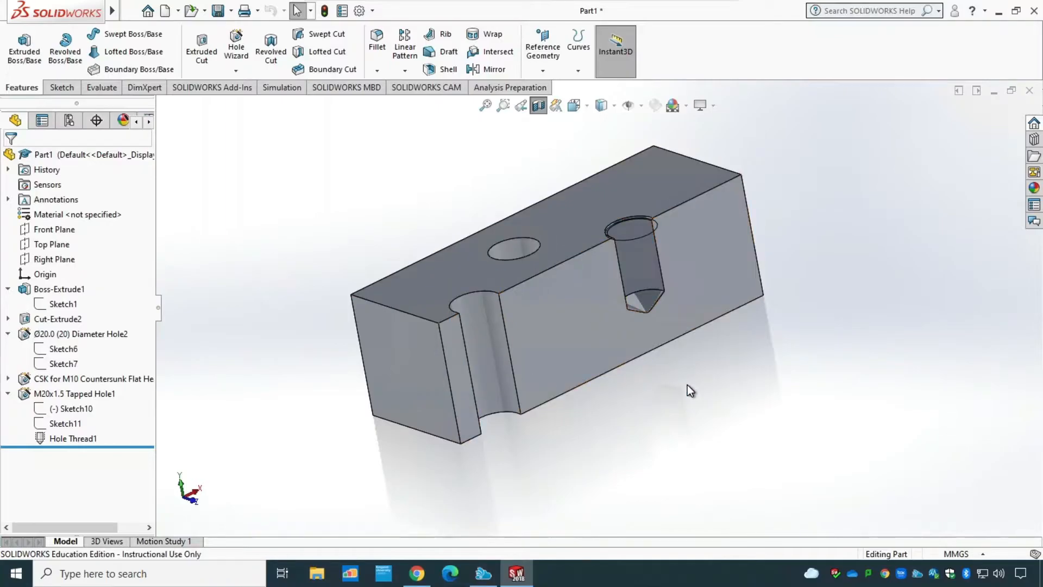
Step: Create a new part and sketch a circle of about 38 mm radius on the Top Plane, centred on the origin
key(ctrl+n)
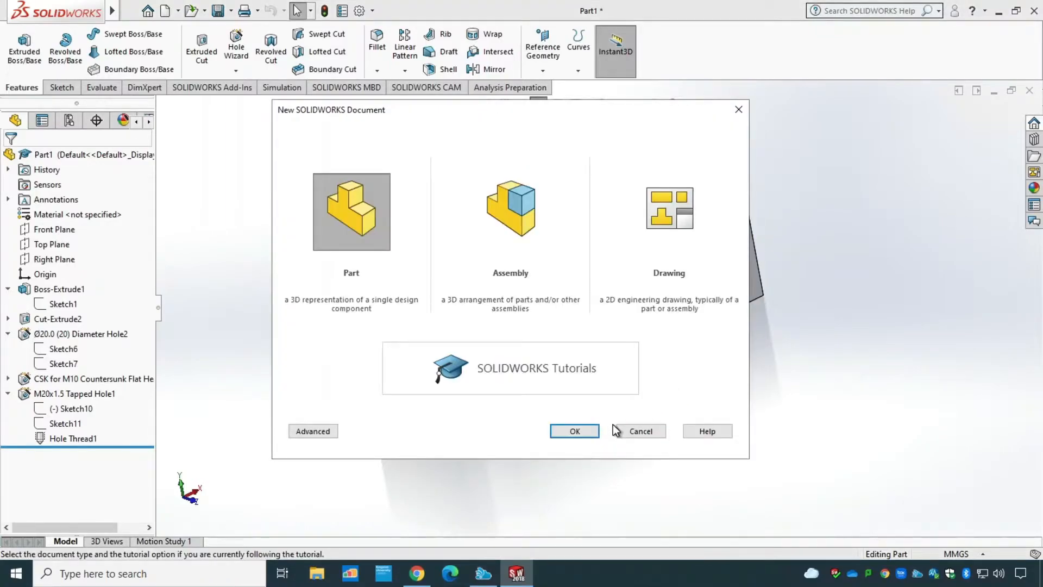
click(575, 431)
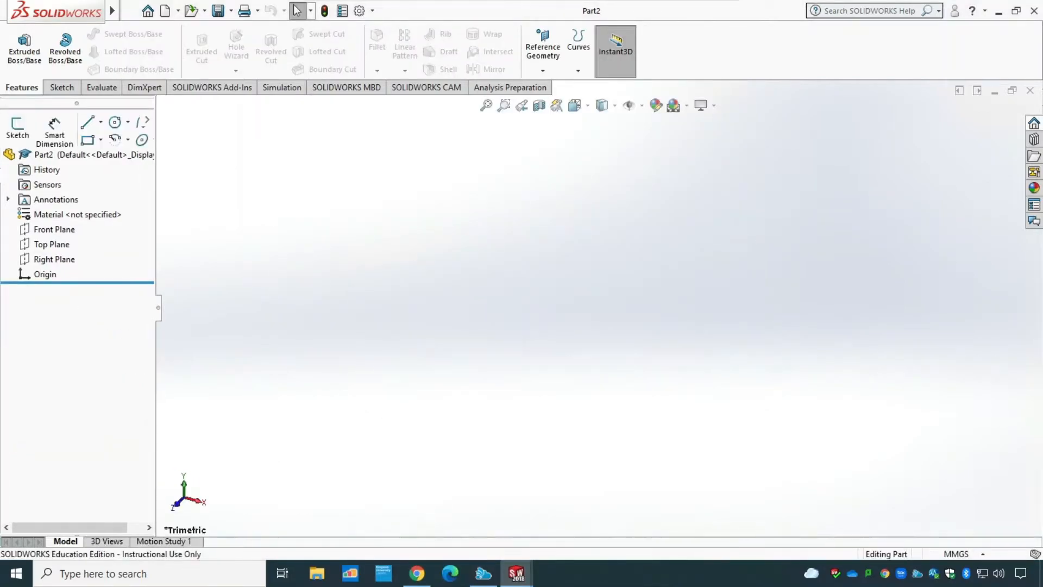
click(69, 89)
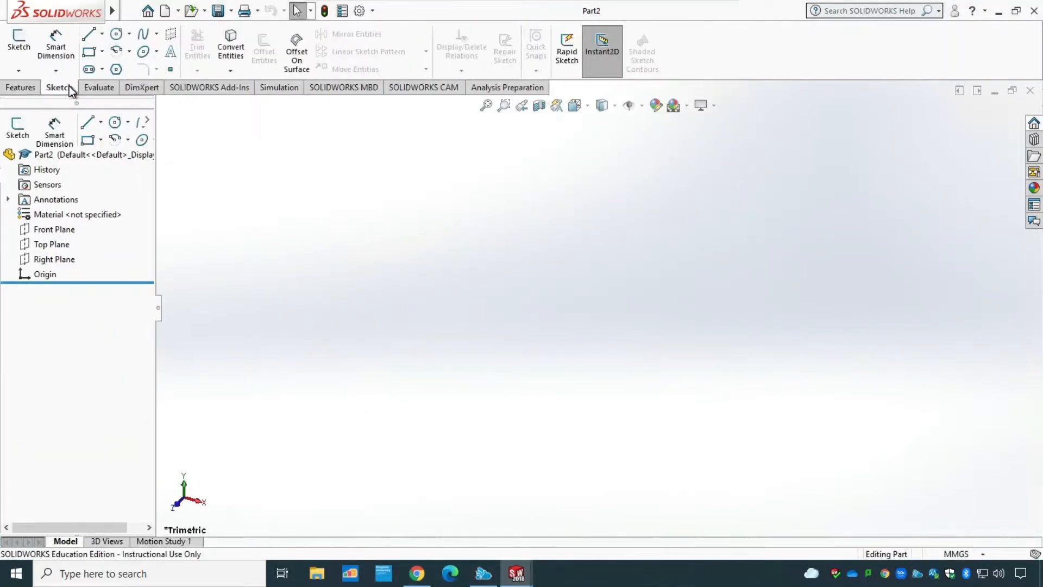
click(116, 36)
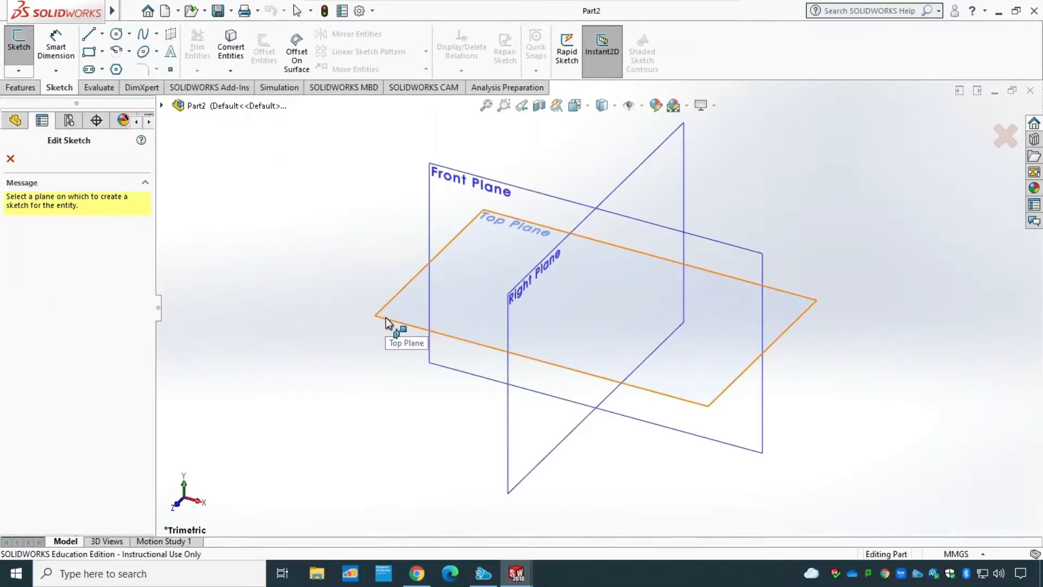
click(385, 317)
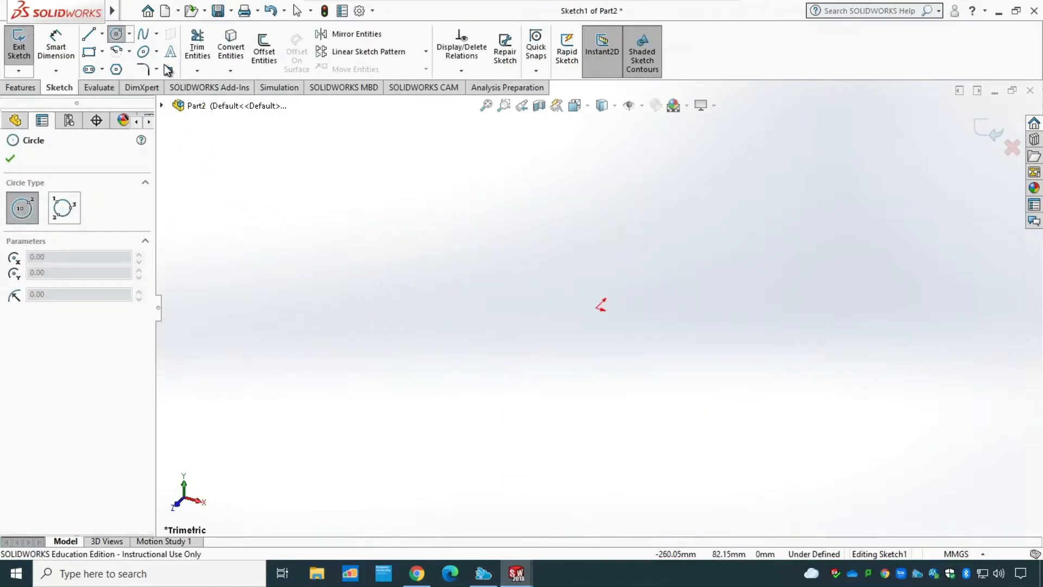
key(ctrl+8)
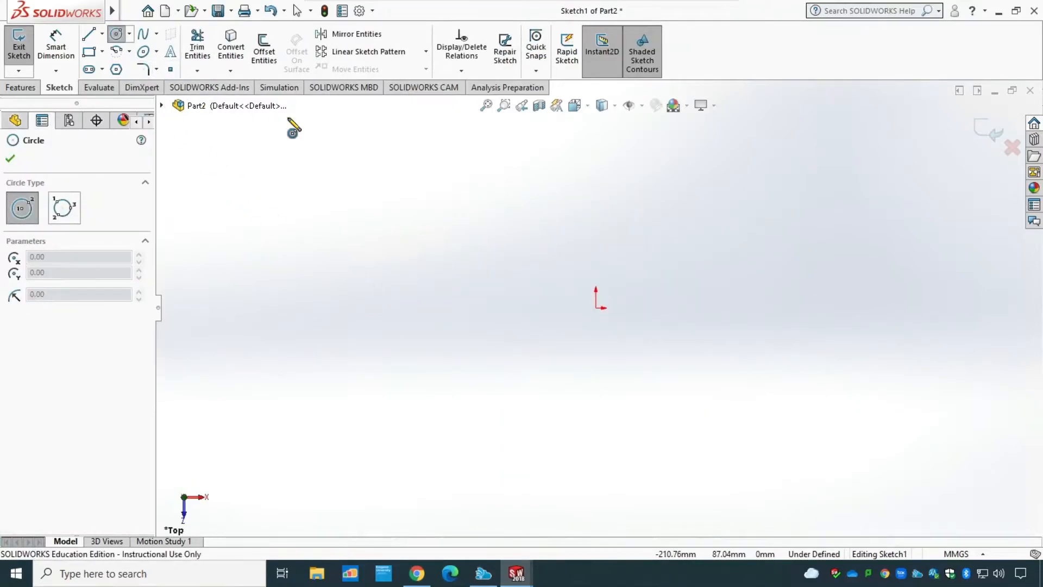
click(596, 307)
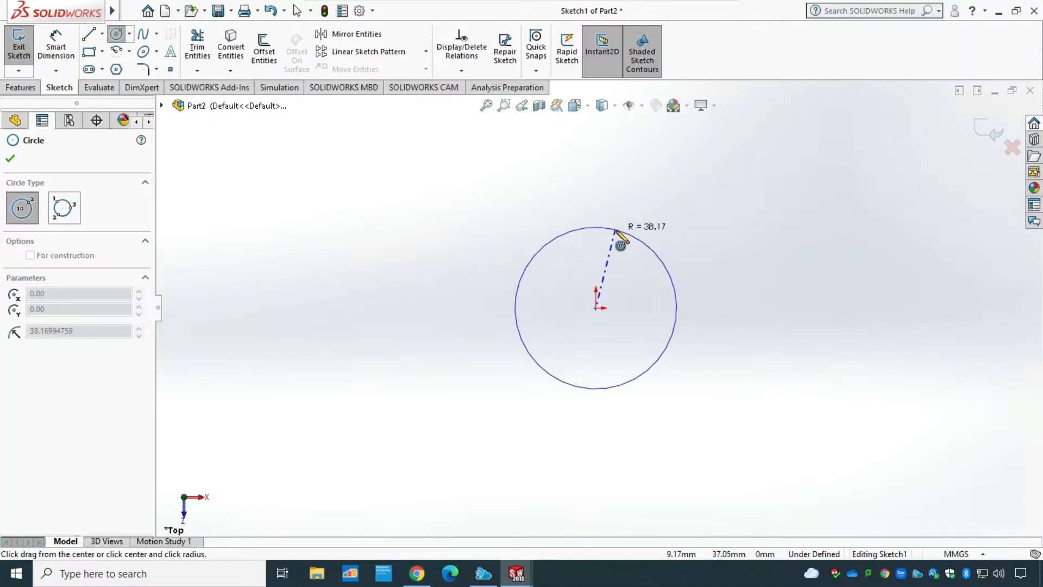
click(616, 230)
key(Escape)
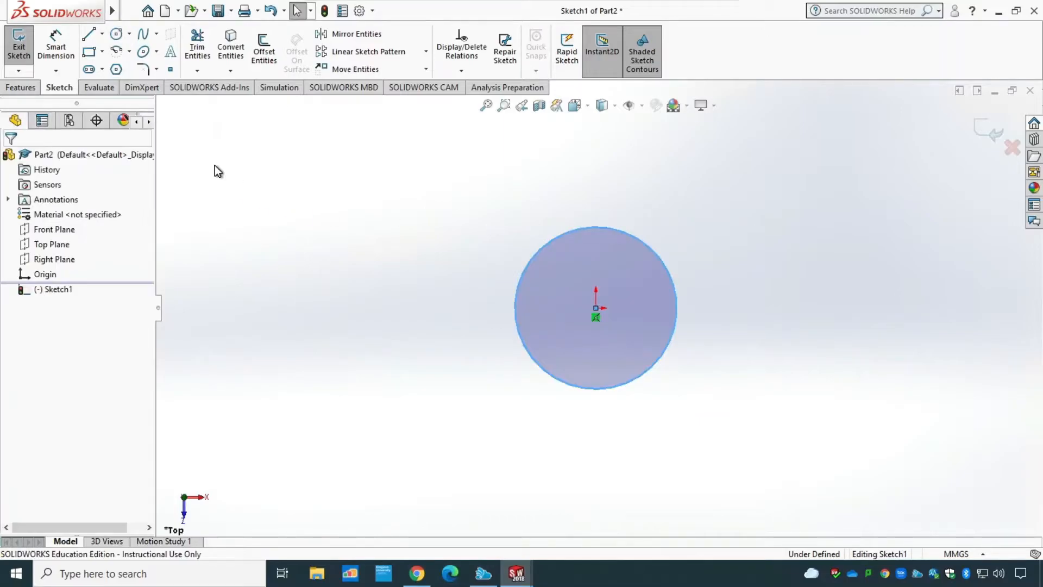
Step: Dimension the circle's diameter as 50 mm and exit the sketch
click(56, 48)
click(586, 234)
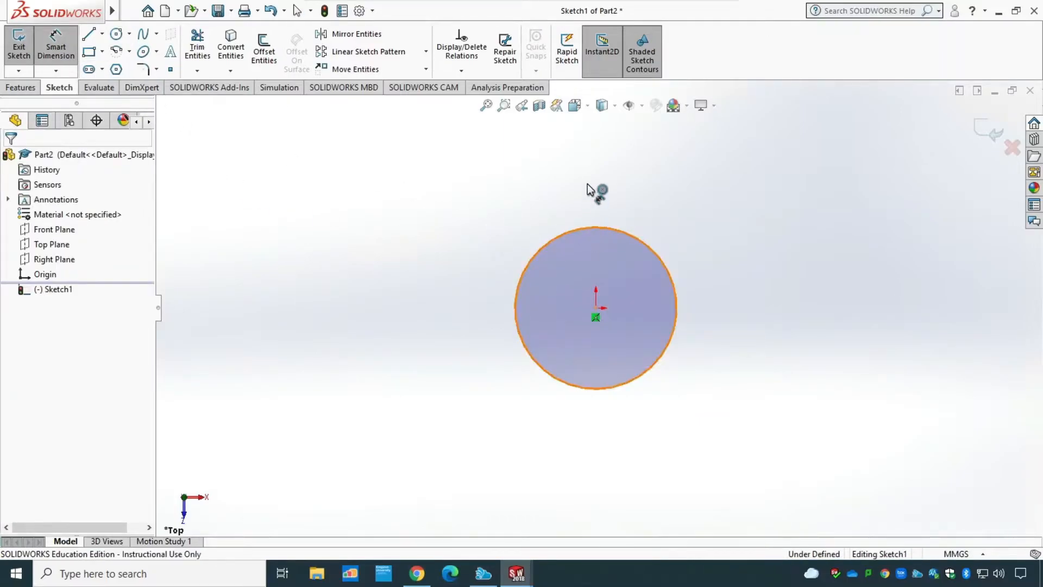
click(593, 185)
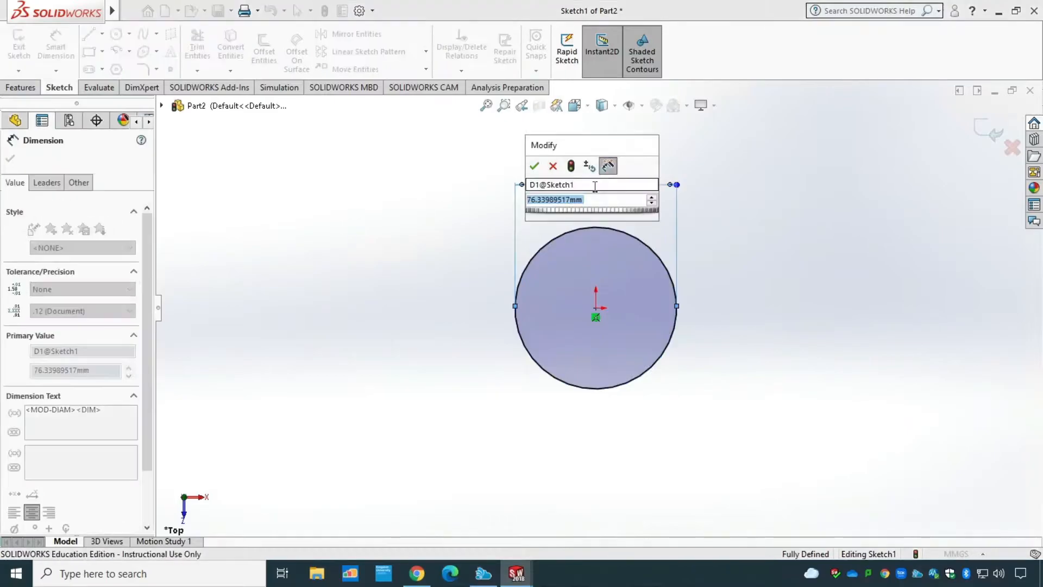
text(50)
key(Return)
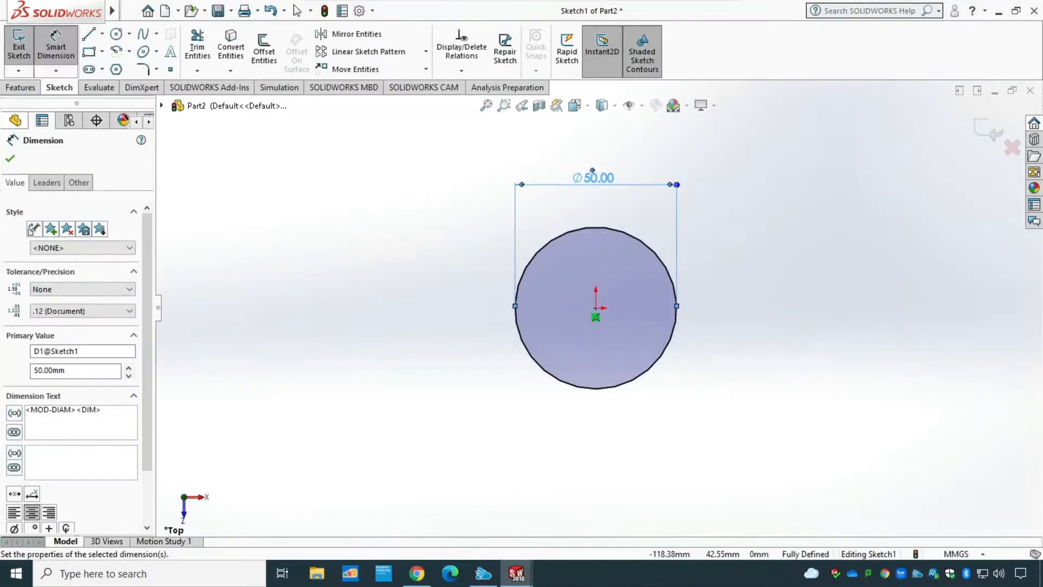
click(11, 160)
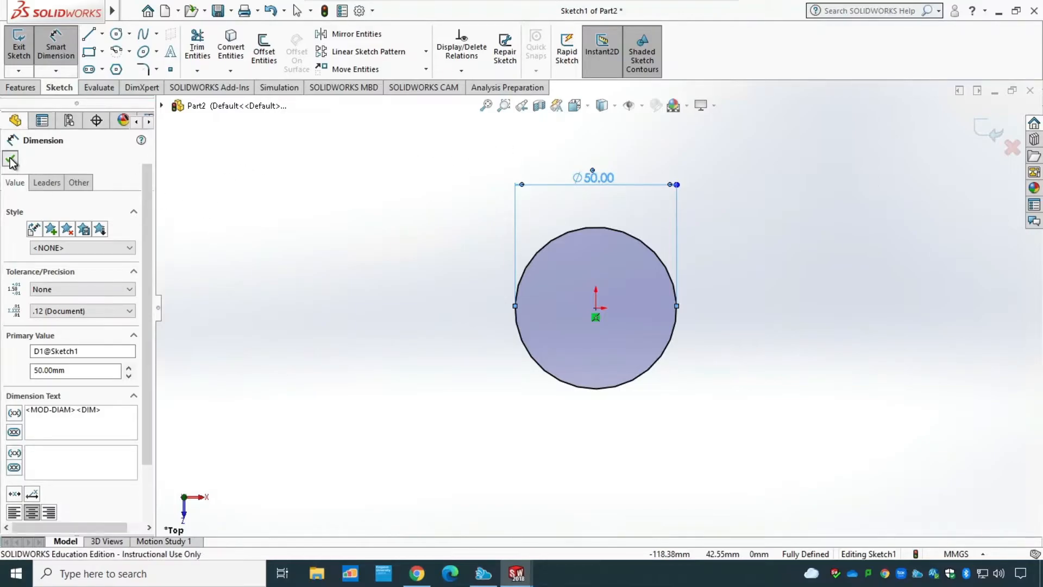
click(21, 56)
Step: Extrude the circle 100 mm with a blind end condition and view the cylinder in isometric orientation
middle_drag(297, 334, 296, 247)
click(21, 87)
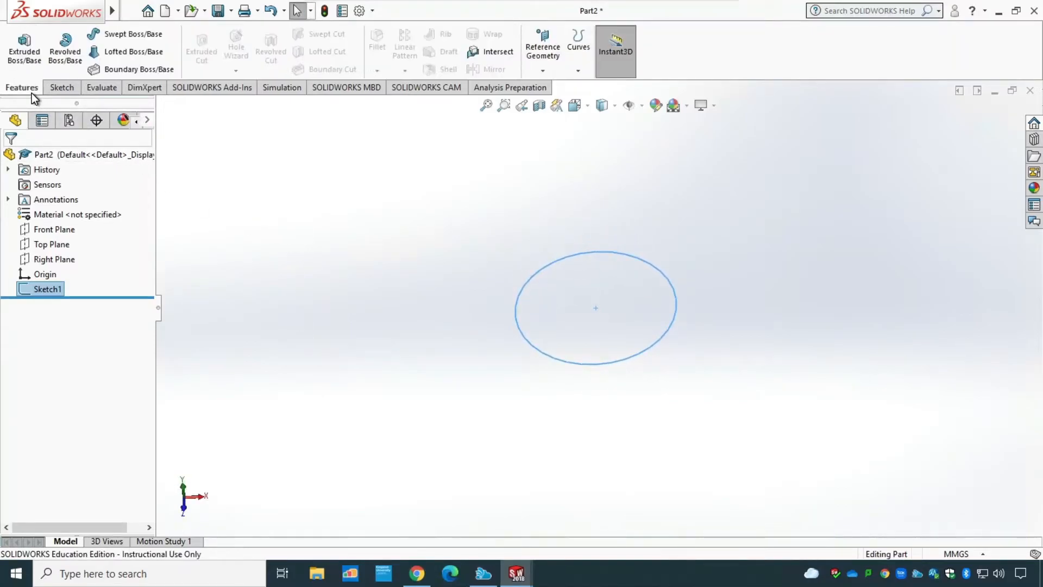
click(25, 42)
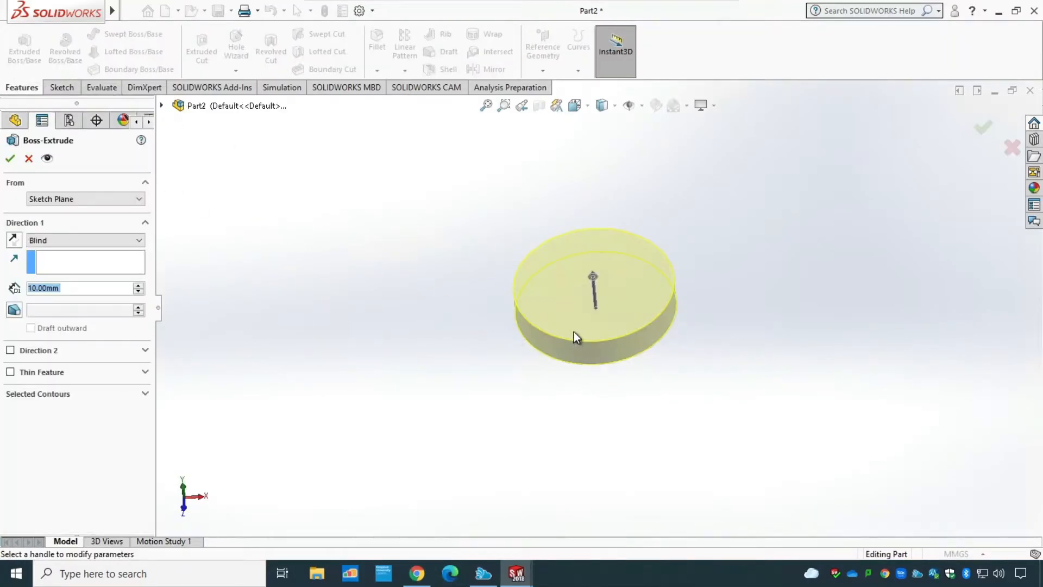
text(100)
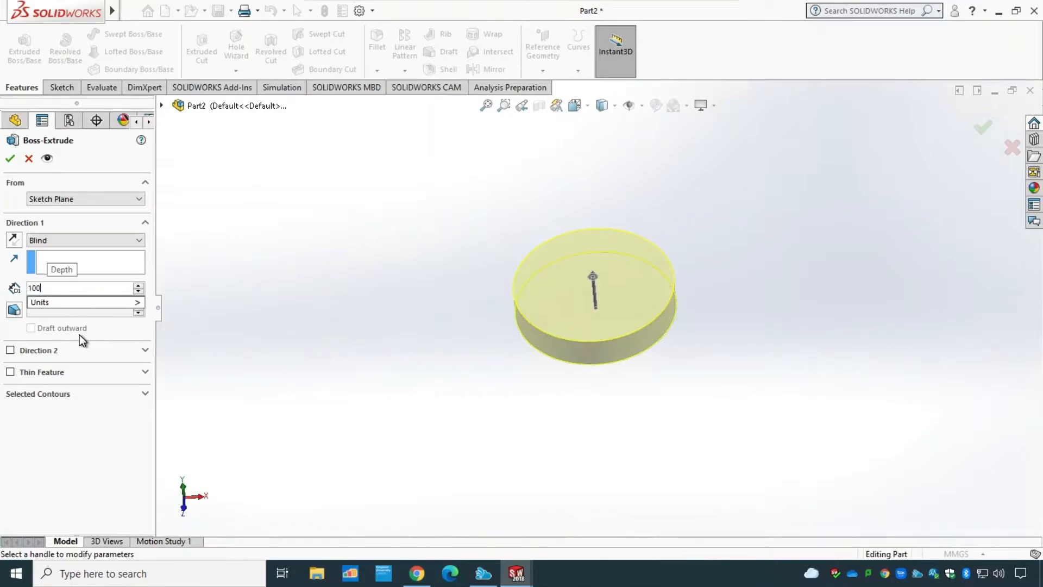
key(Return)
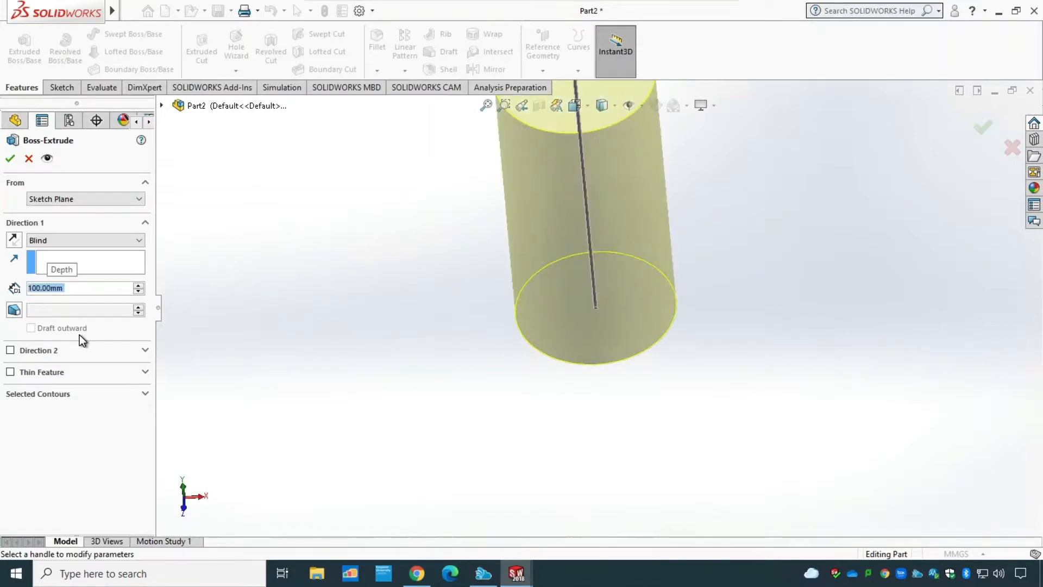
click(10, 160)
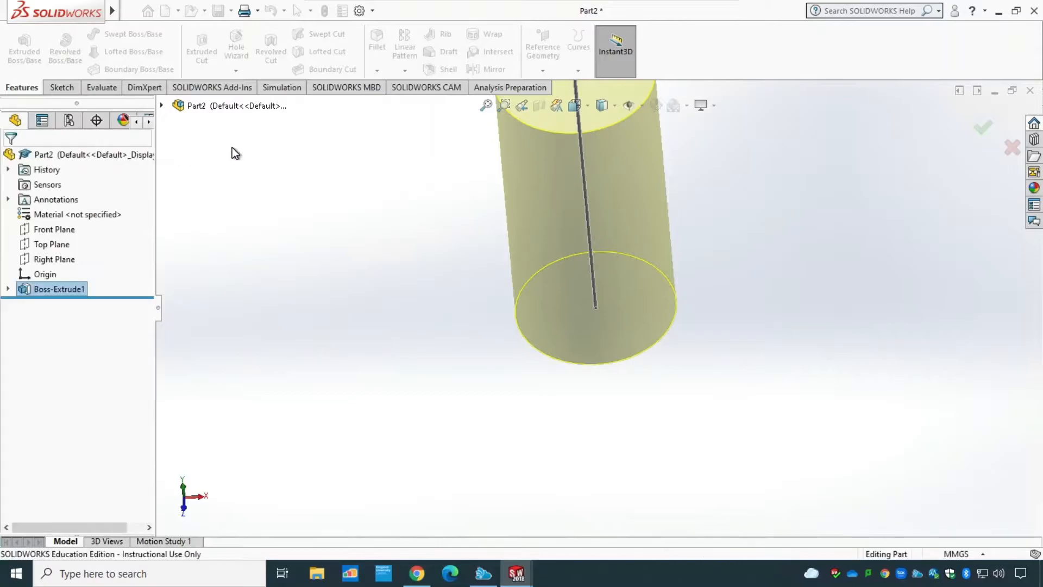
click(586, 105)
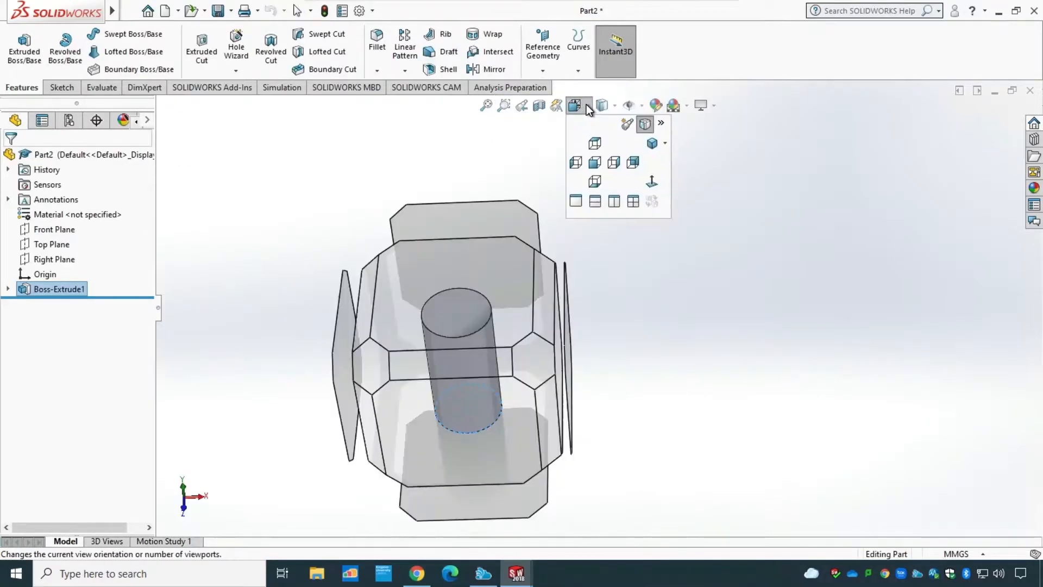
click(581, 107)
click(652, 144)
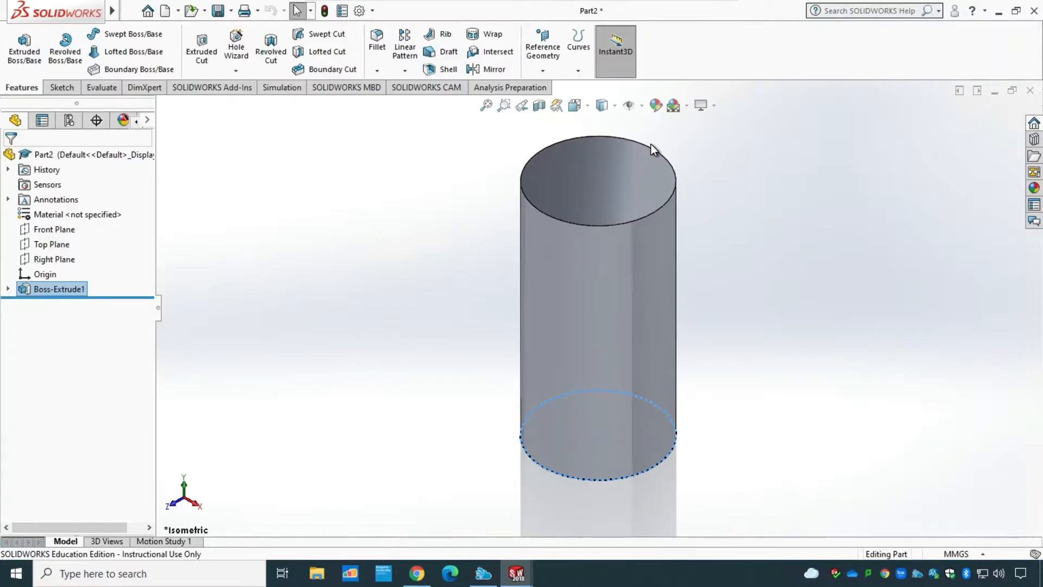
Step: Look through the Hole Wizard command variants, switch the search scope to Commands and search for "thread"
click(237, 72)
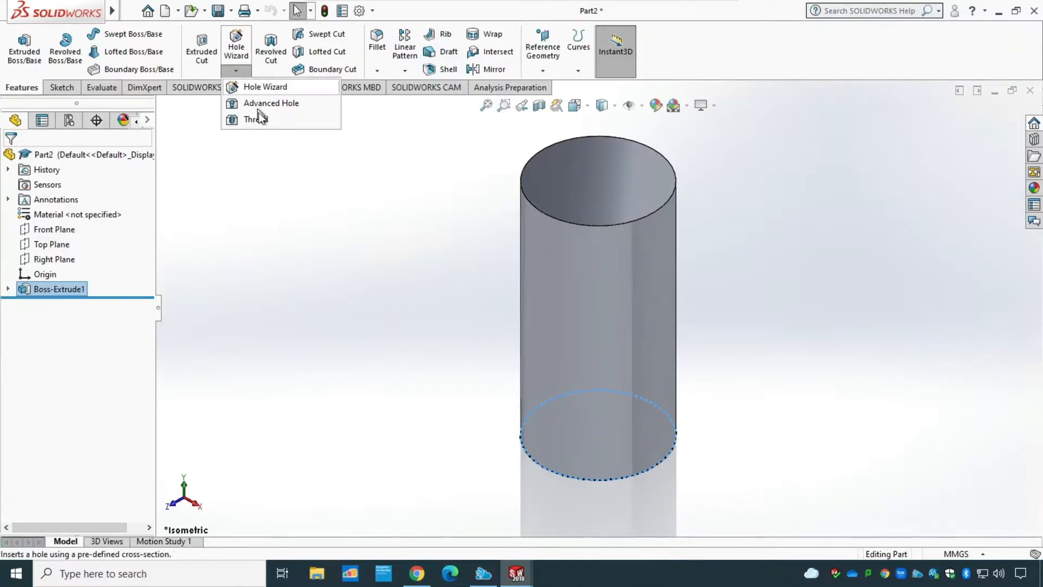
click(243, 74)
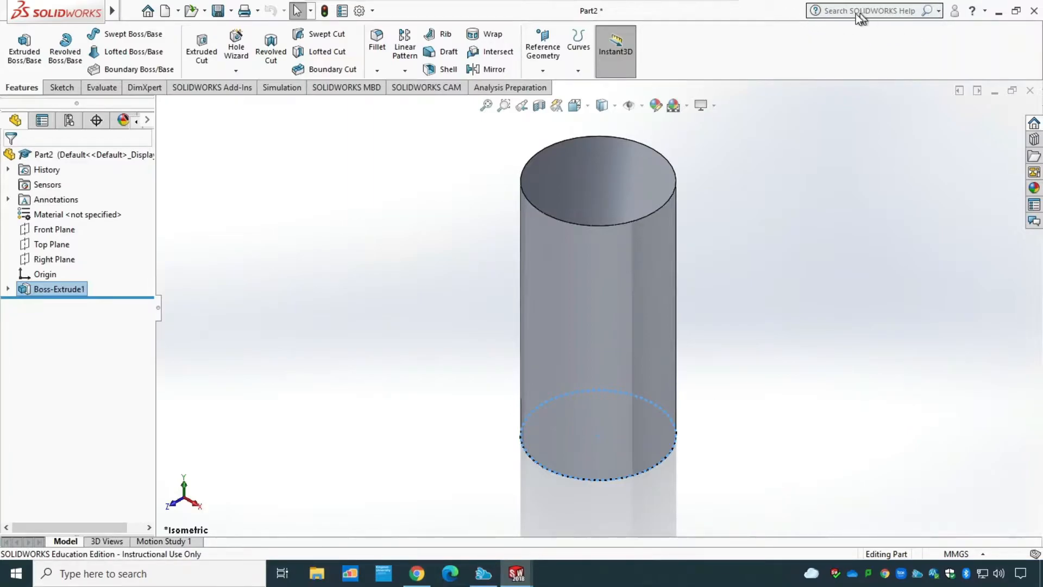
click(939, 11)
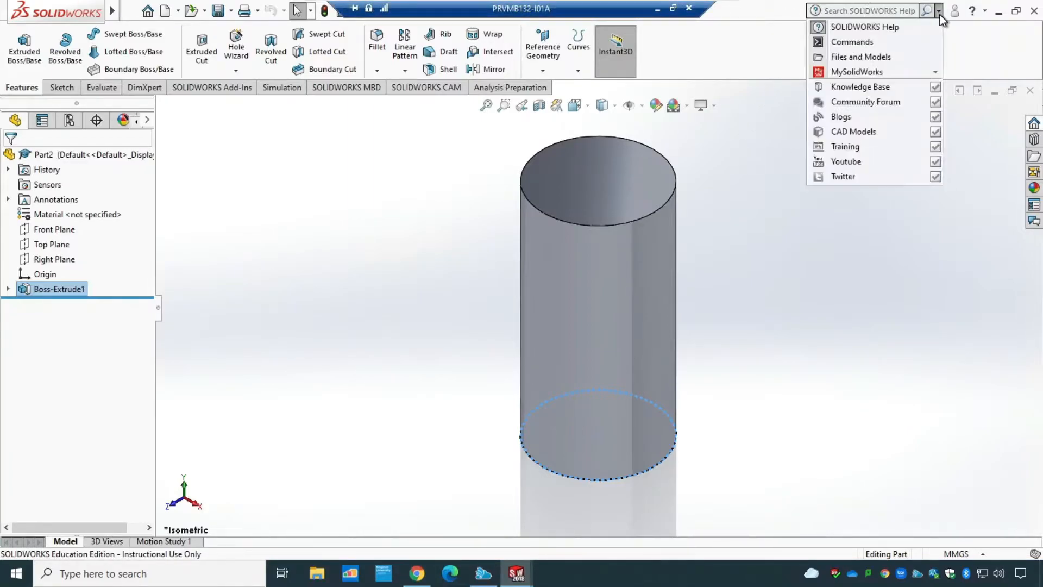
click(871, 42)
click(864, 12)
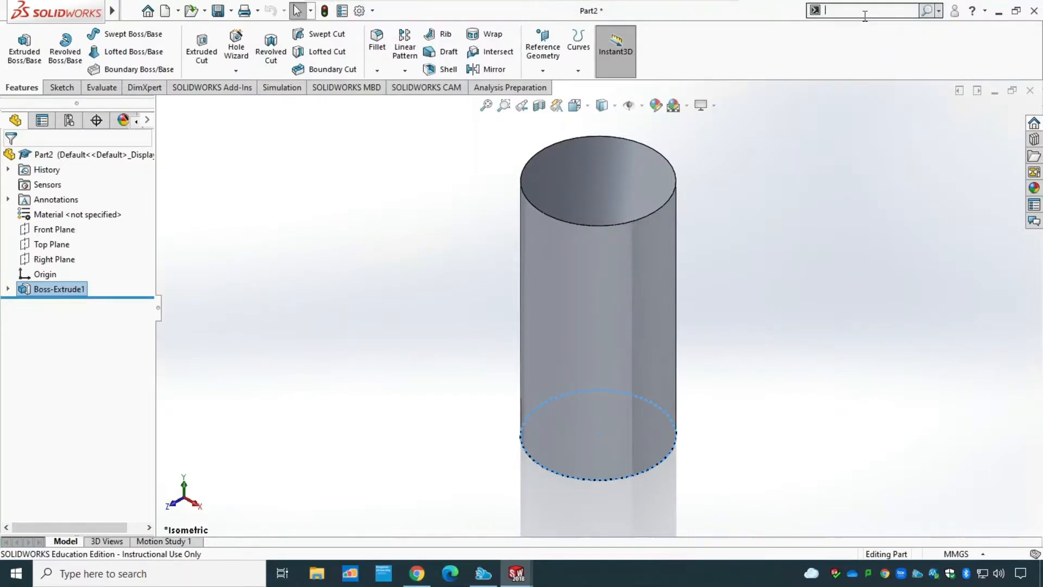
text(thread)
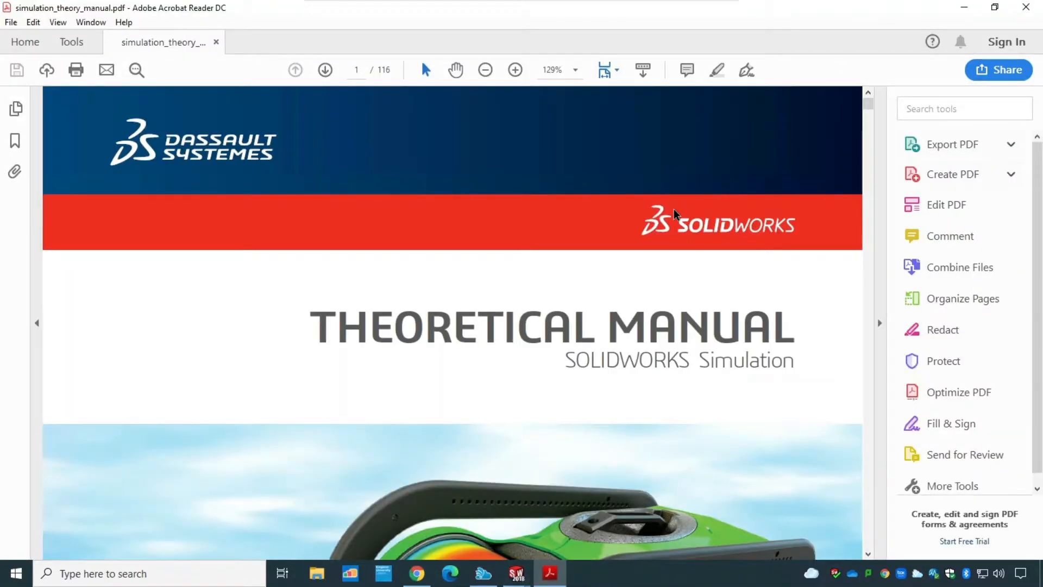
Step: Close simulation_theory_manual.pdf in Adobe Acrobat Reader and return to SOLIDWORKS
scroll(674, 214, down, 4)
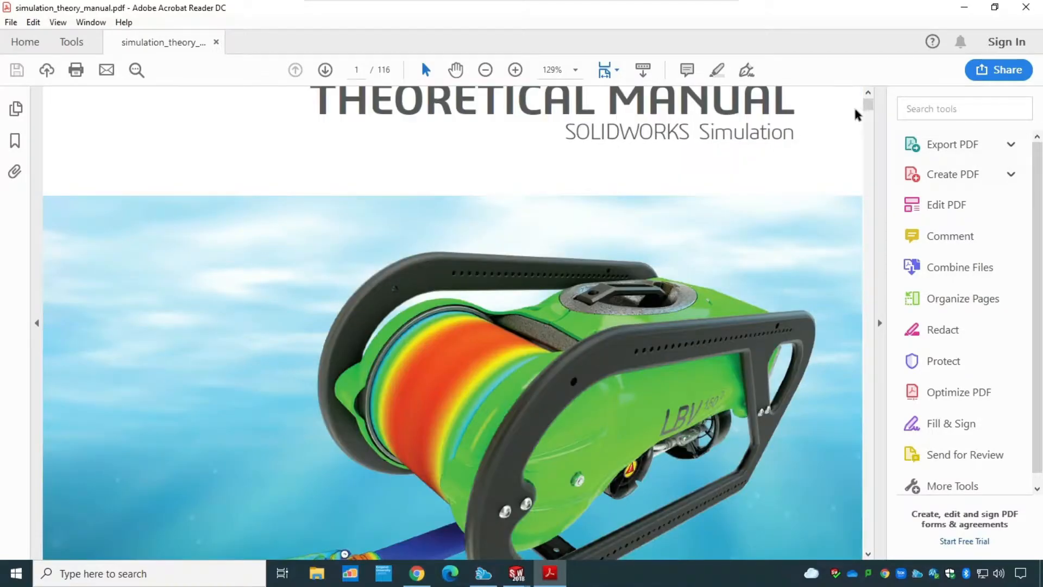
drag(868, 149, 893, 98)
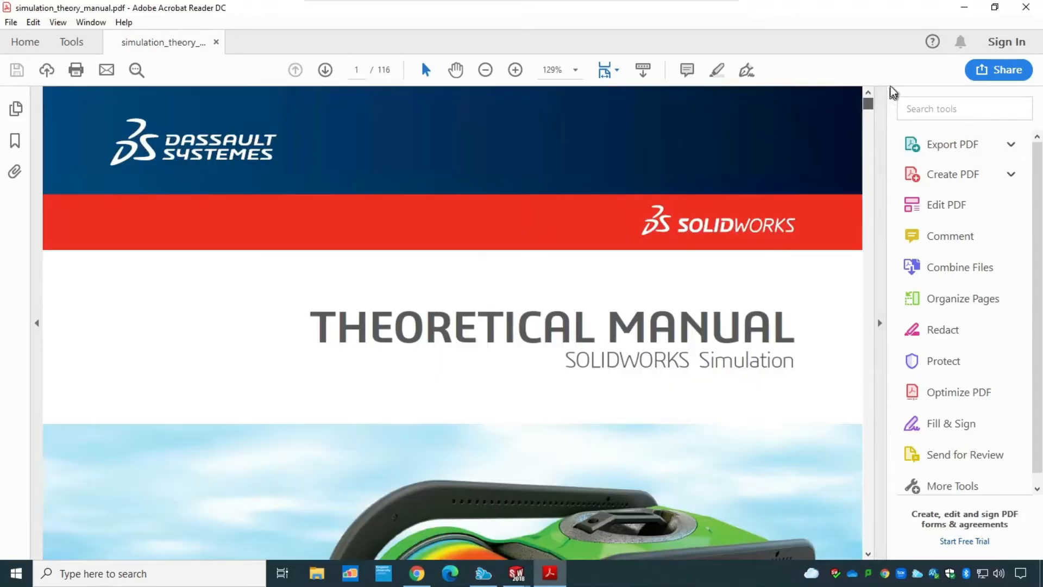
click(1025, 7)
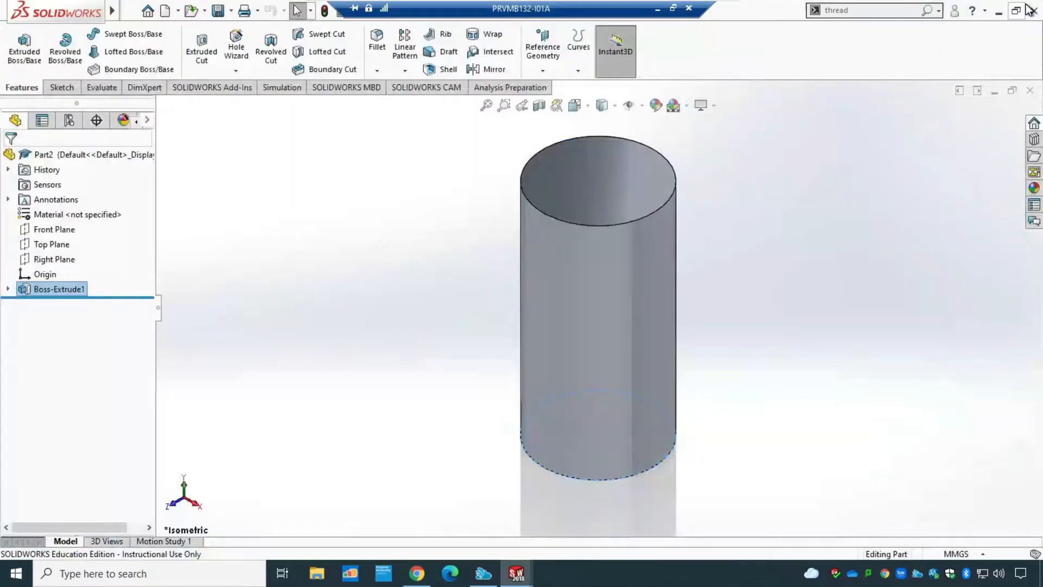
Step: Repeat the command search for "thread" and show where the Thread command is located in the interface
click(856, 10)
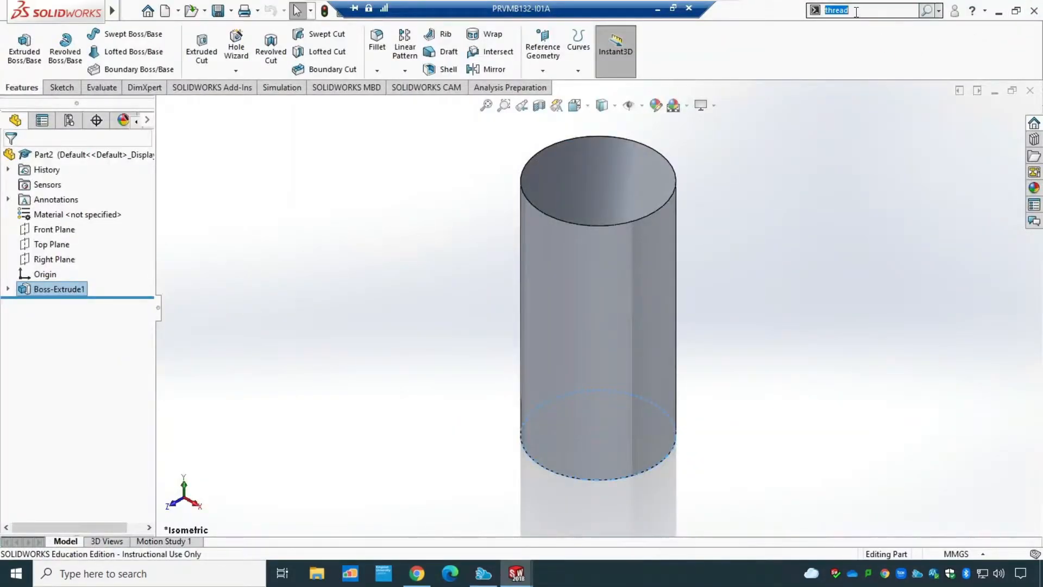
click(892, 11)
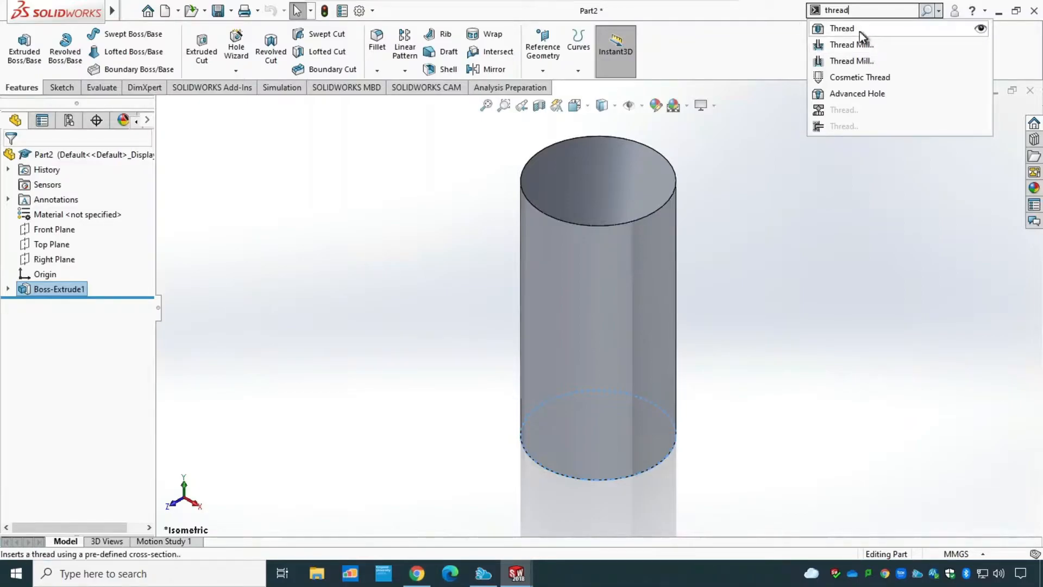
click(982, 31)
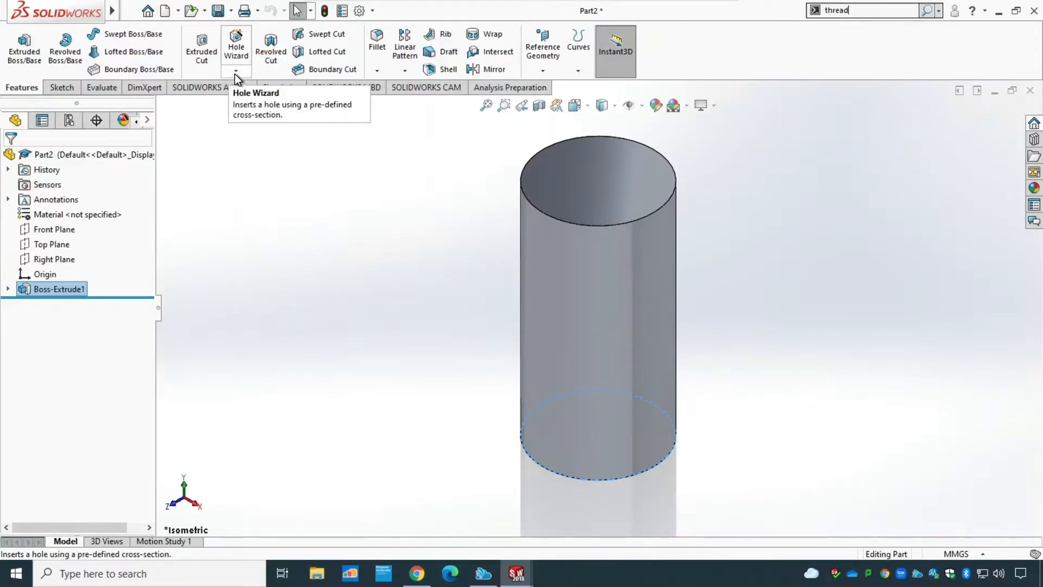
Step: Start a Thread feature on the cylinder's top circular edge, with the top face as the start location
click(234, 74)
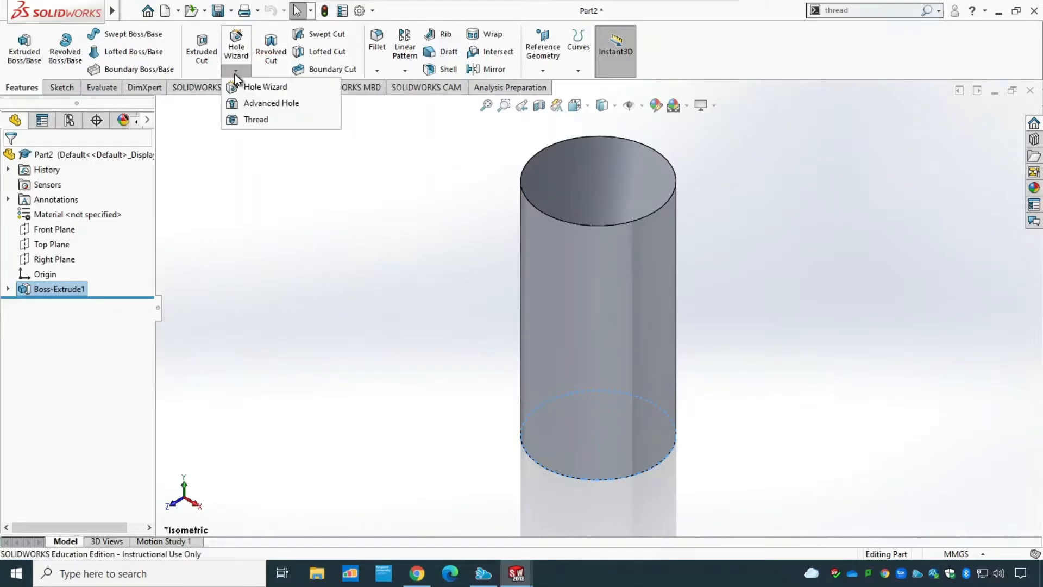
click(249, 121)
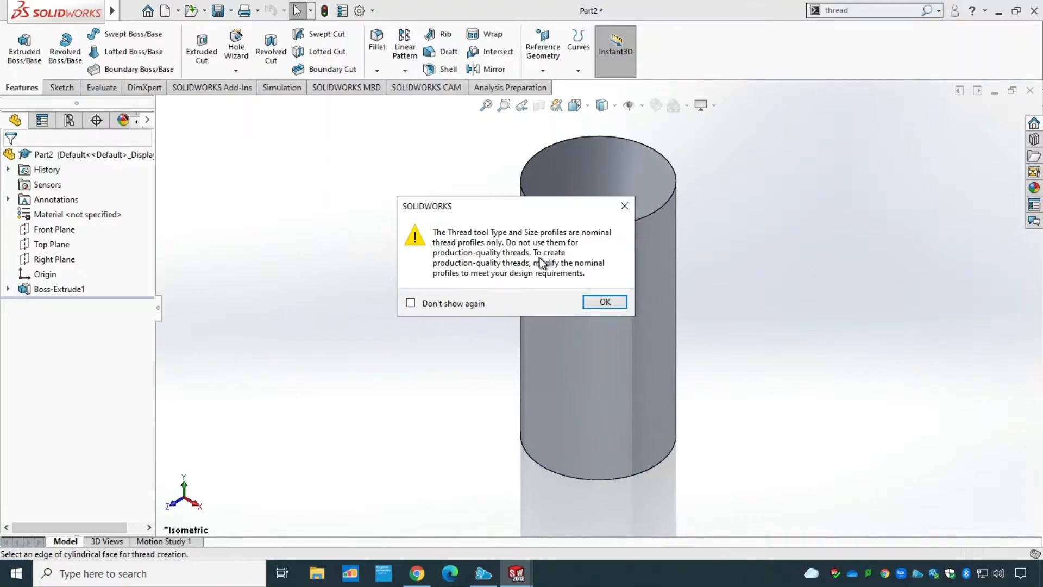
click(602, 303)
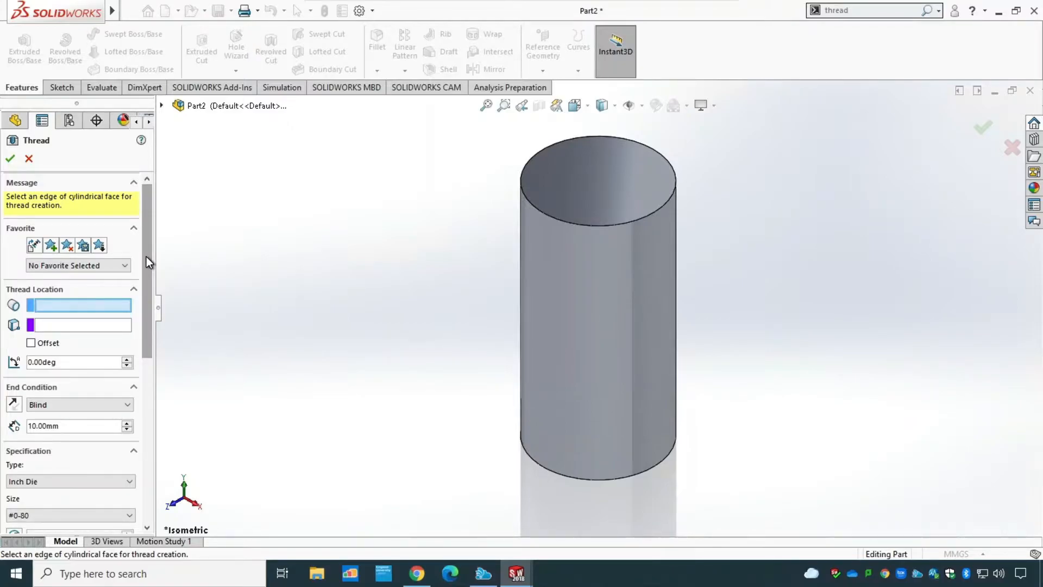
drag(146, 256, 154, 232)
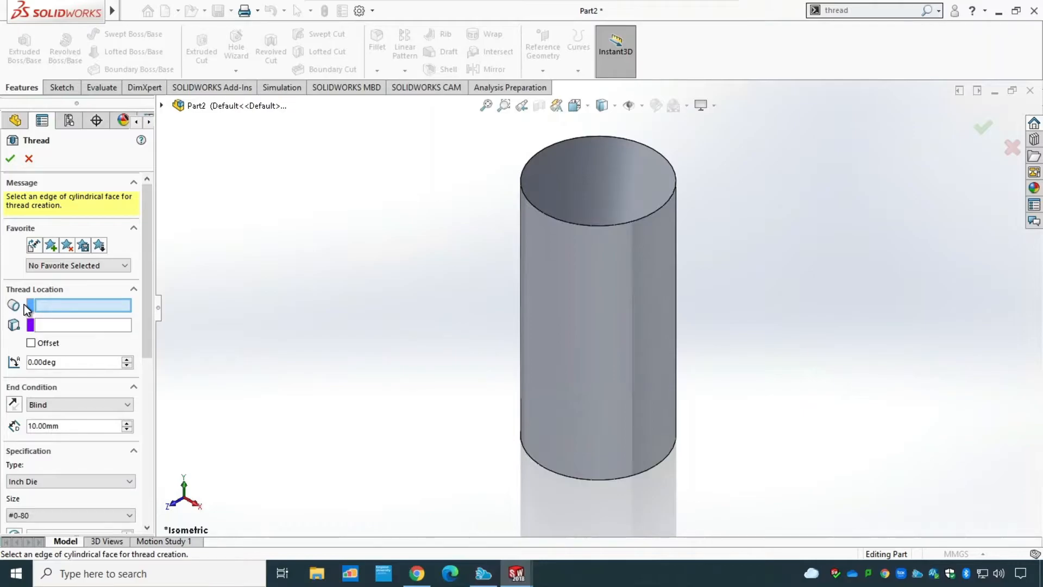
click(601, 226)
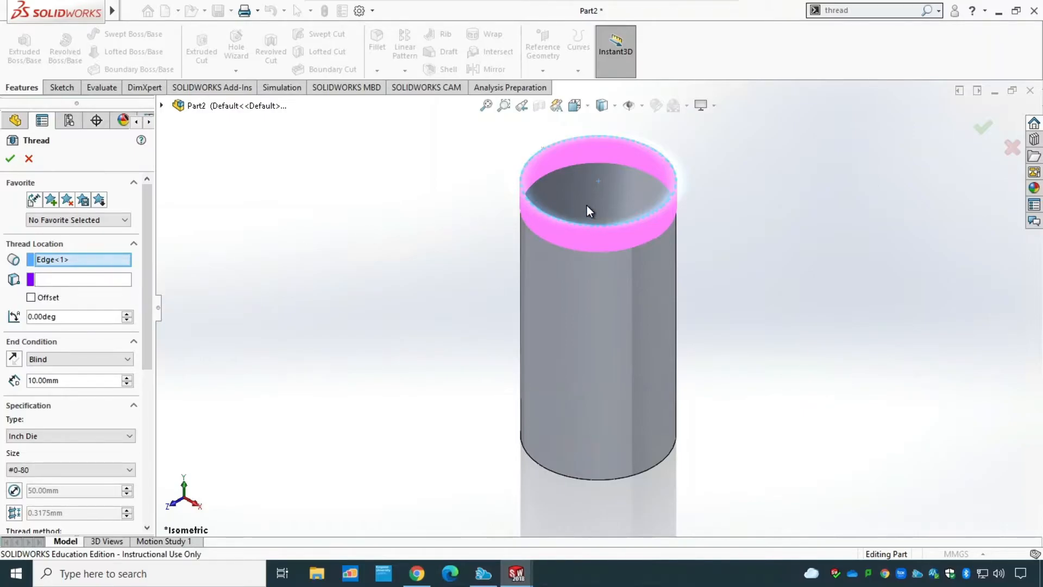
click(48, 279)
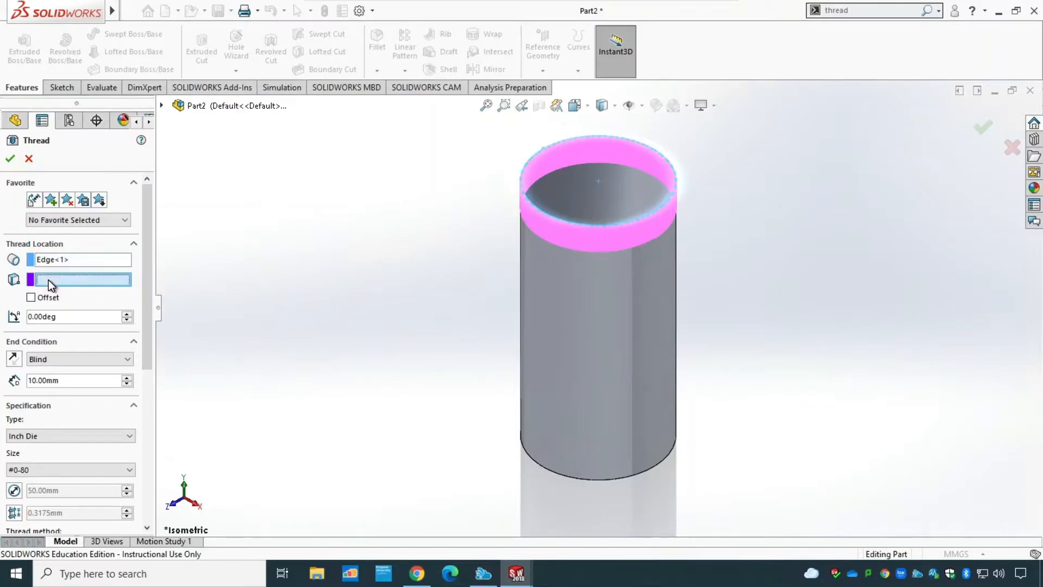
click(595, 197)
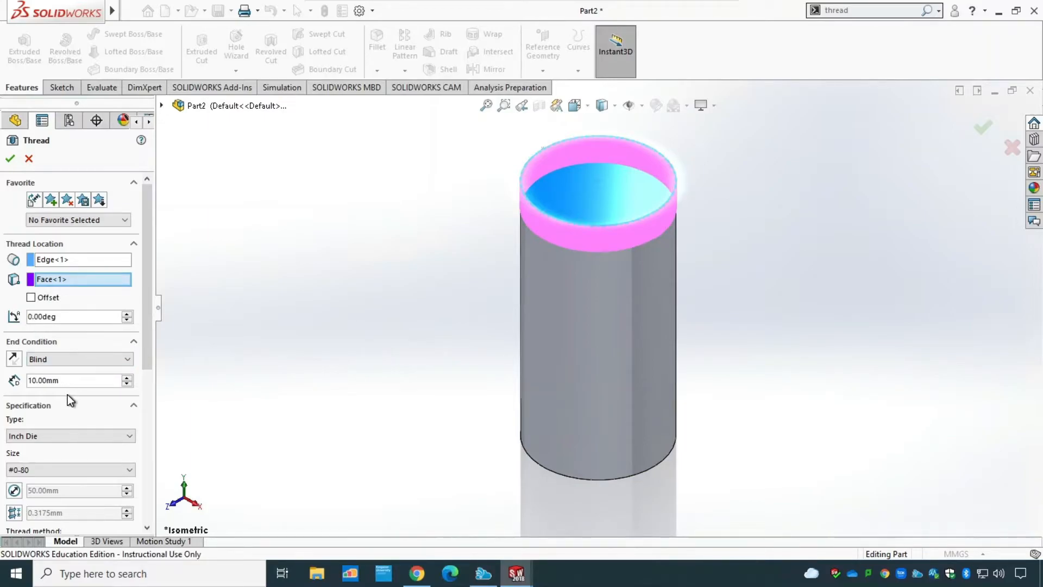
Step: Set the blind depth of the thread to 50 mm
drag(59, 380, 23, 383)
middle_drag(288, 371, 303, 304)
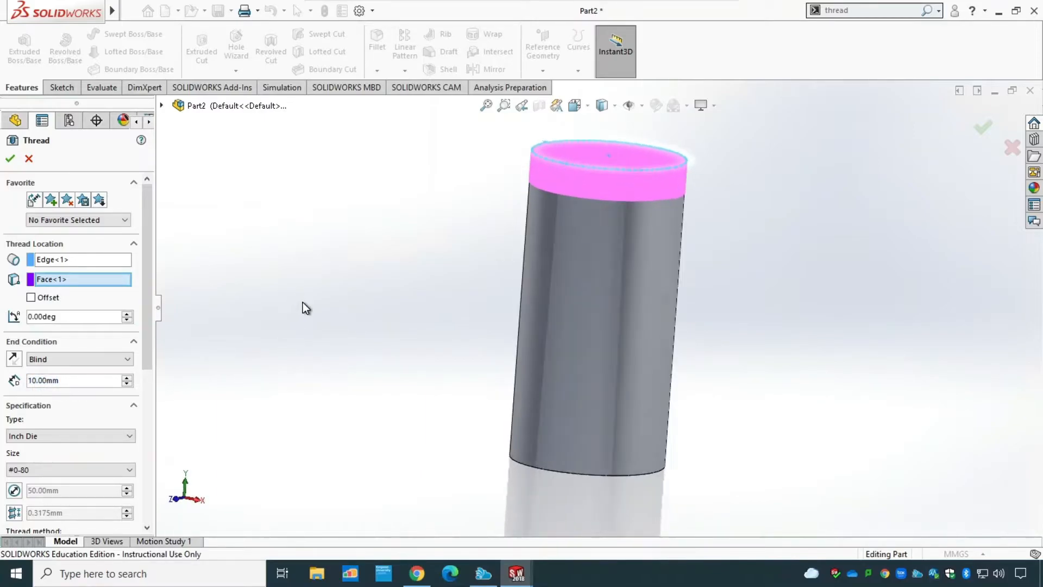
drag(80, 385, 14, 385)
text(50)
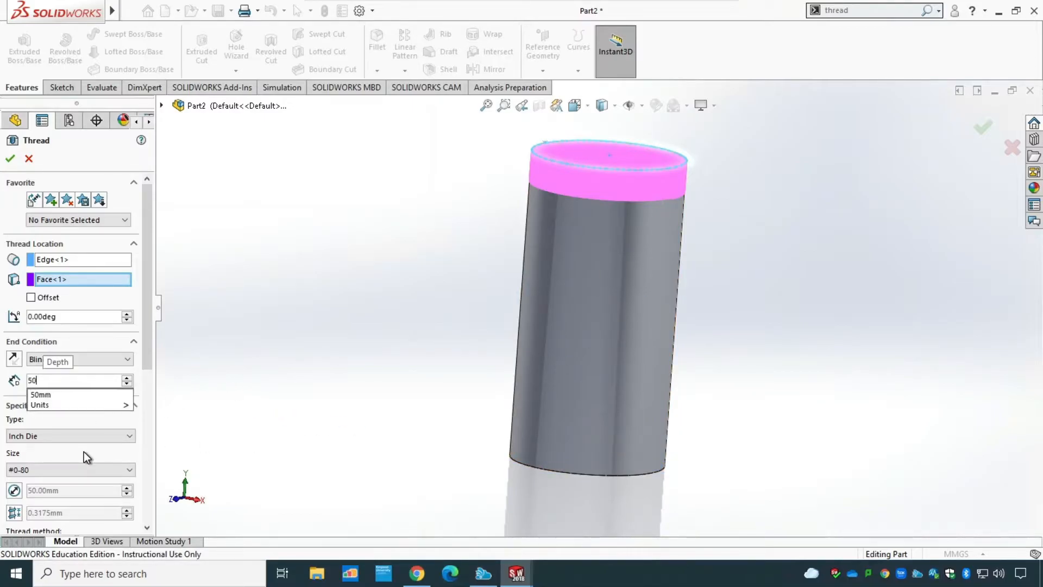
click(39, 395)
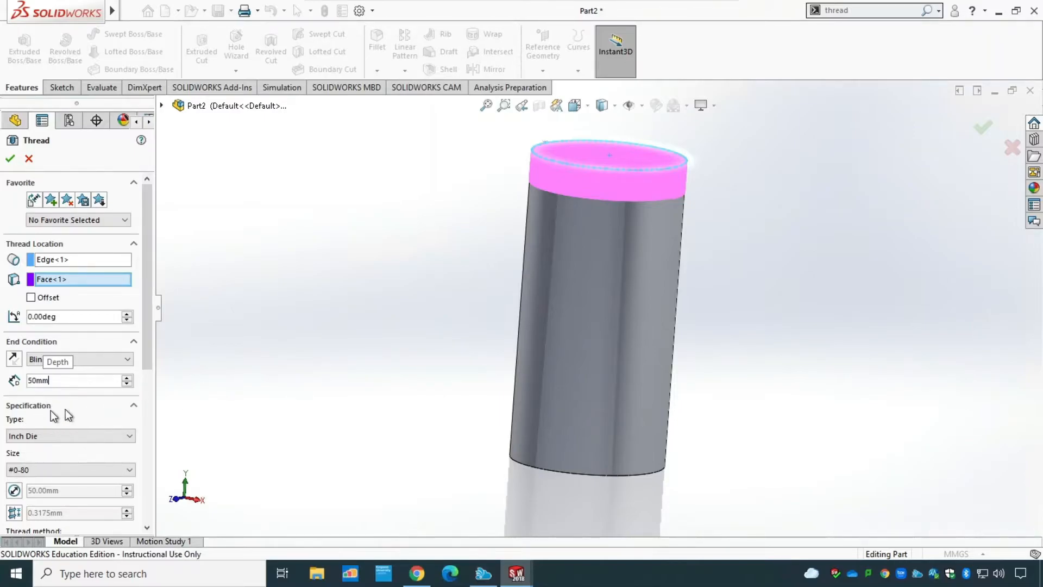
click(217, 392)
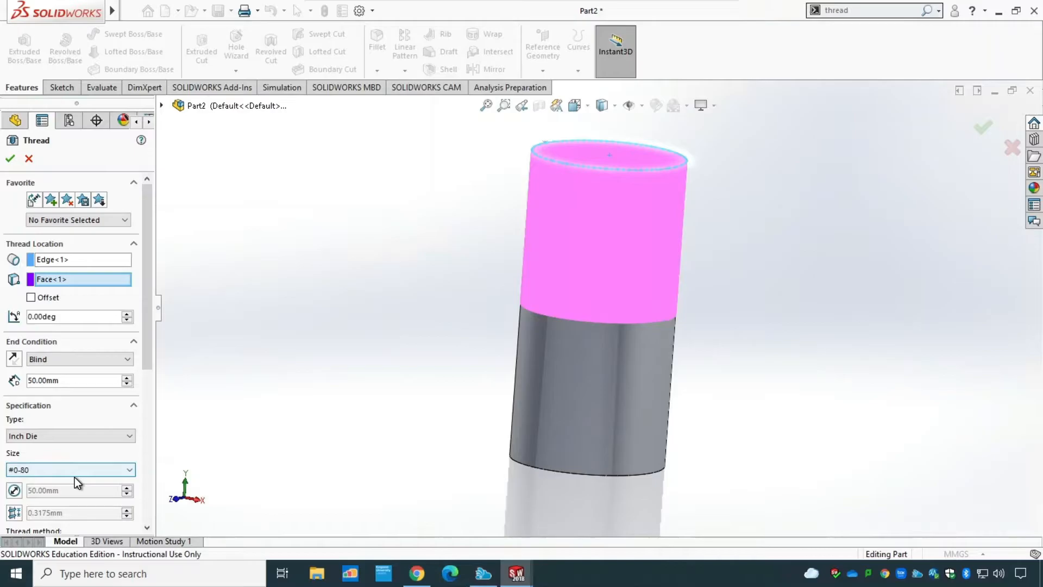
Step: Set the Inch Die thread size to #10-32
click(74, 476)
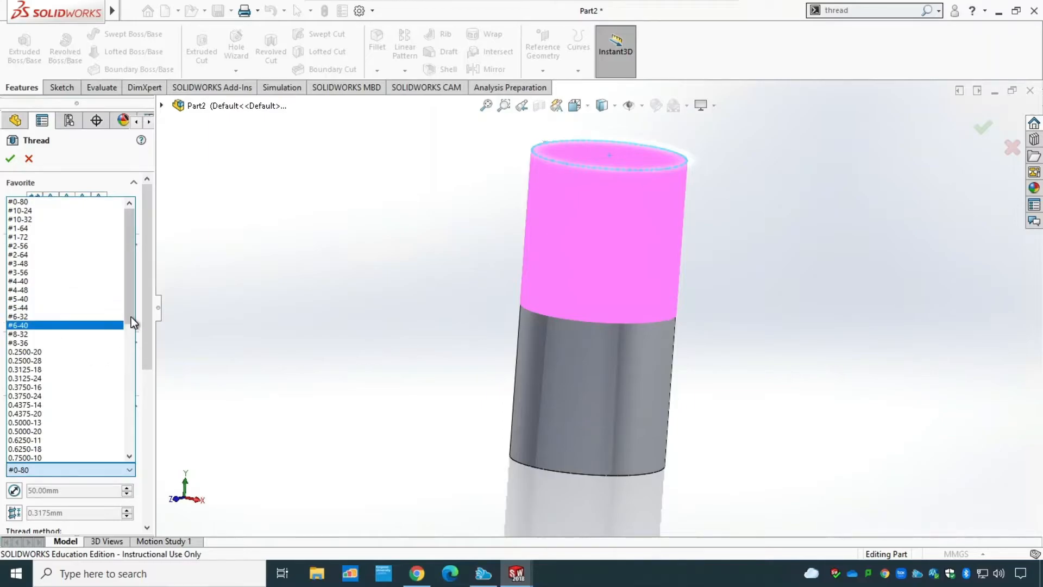
scroll(615, 225, up, 5)
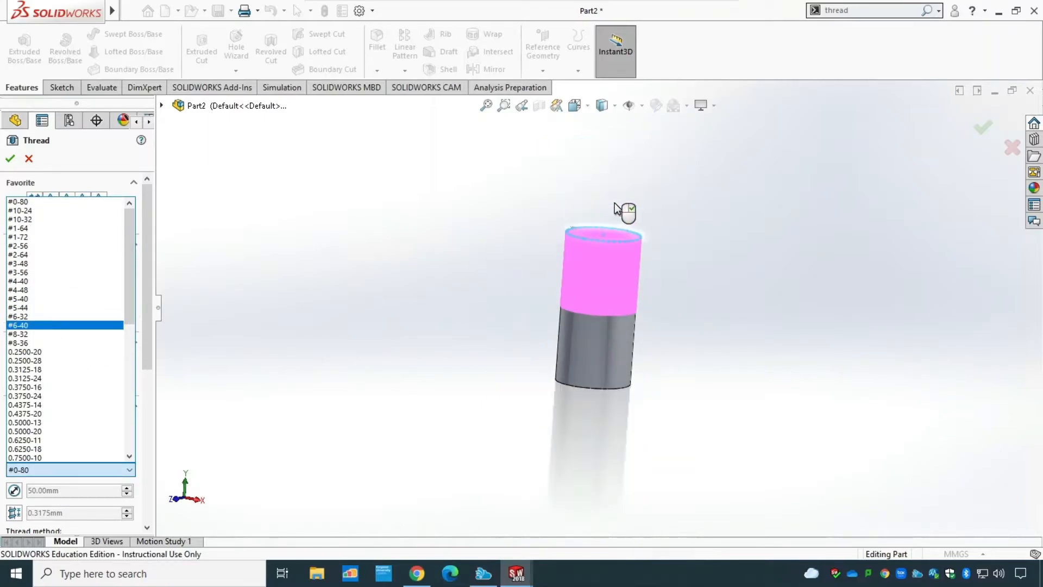
scroll(629, 244, down, 10)
scroll(516, 346, down, 10)
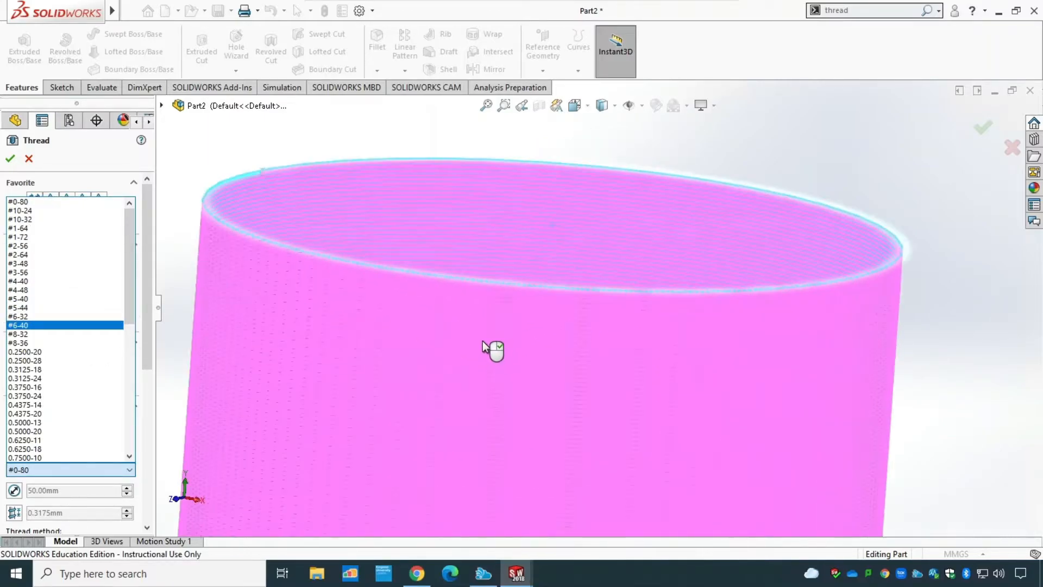
scroll(408, 268, down, 6)
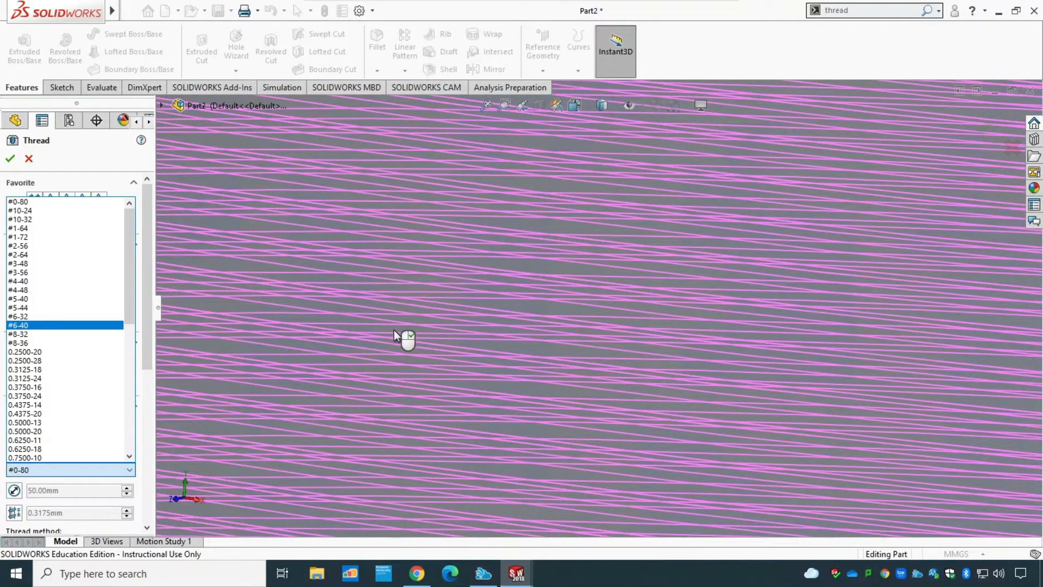
scroll(386, 323, up, 6)
scroll(400, 335, up, 5)
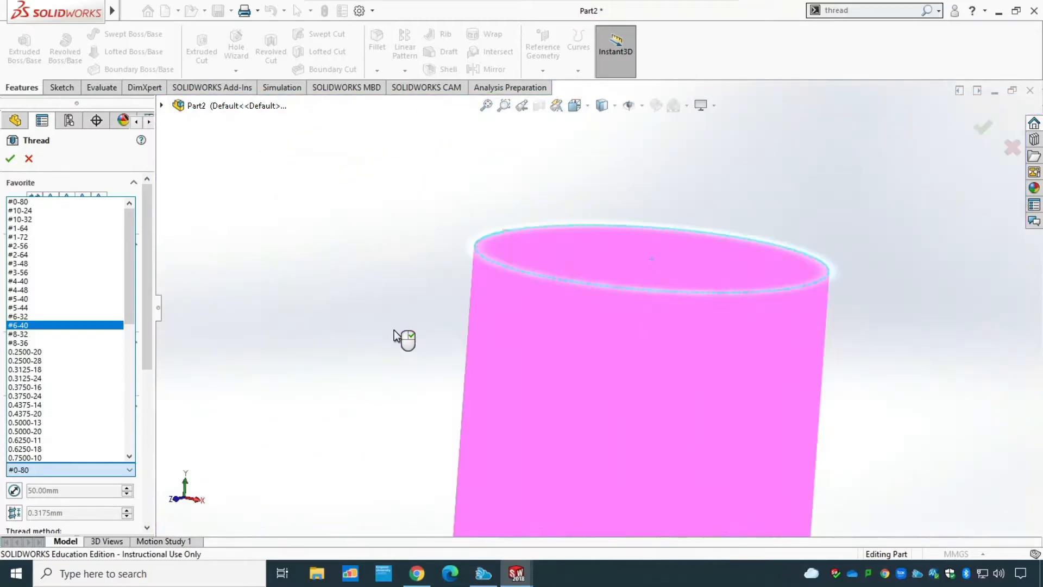
click(57, 360)
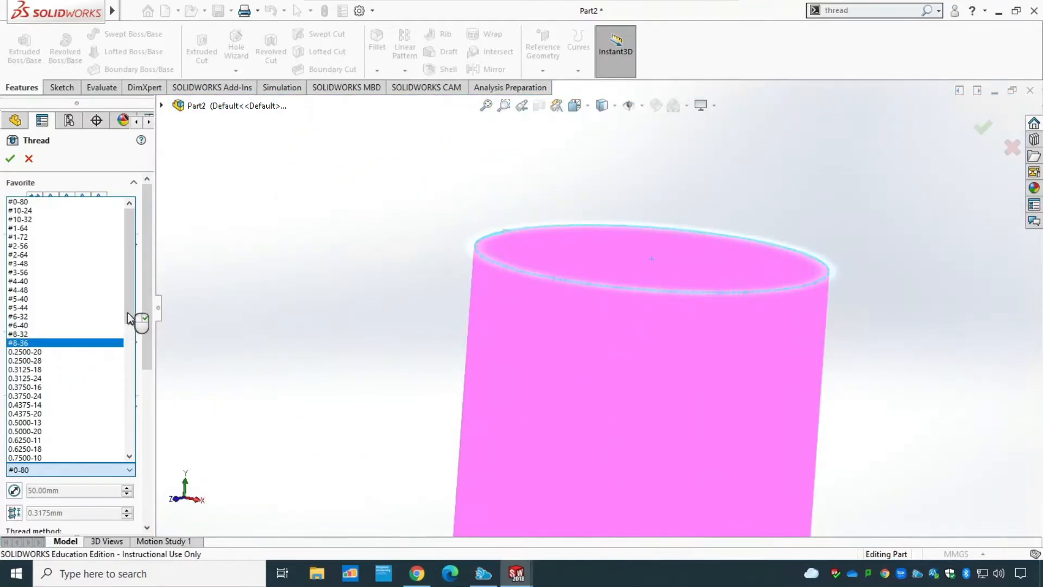
drag(129, 322, 132, 263)
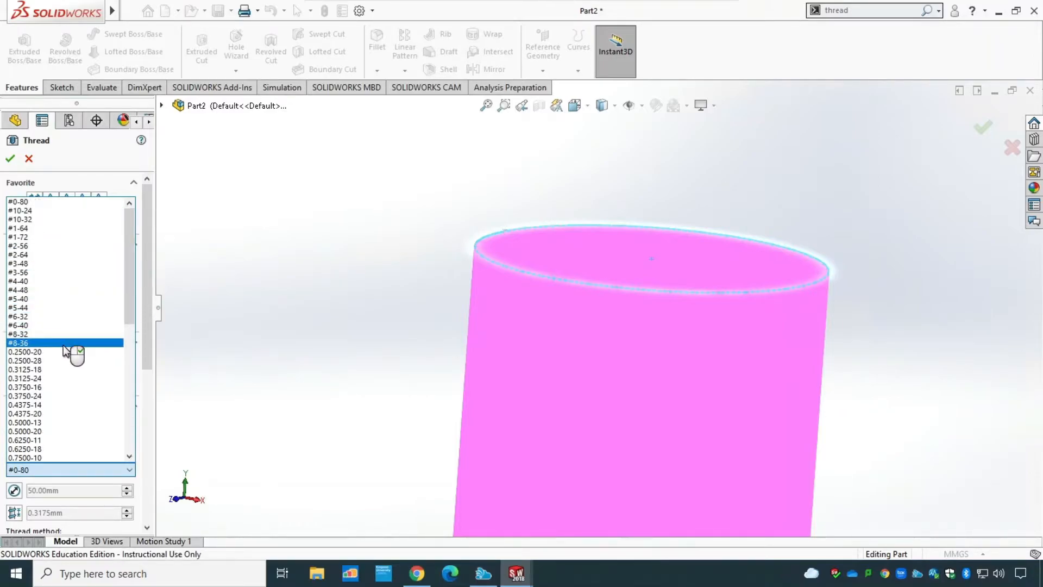
click(67, 219)
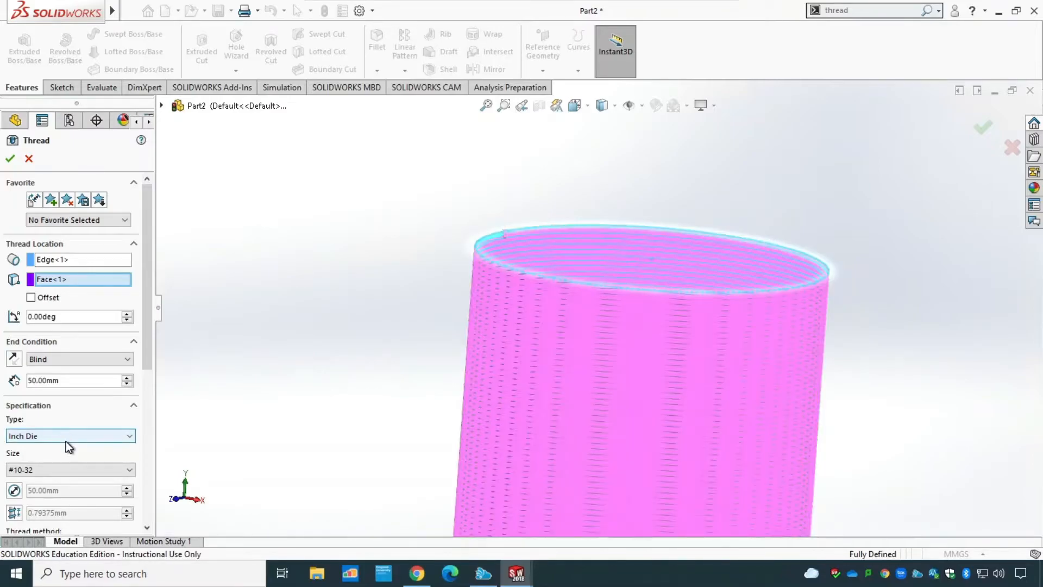
Step: Change the thread type to Metric Tap with size M22x2.0
click(55, 438)
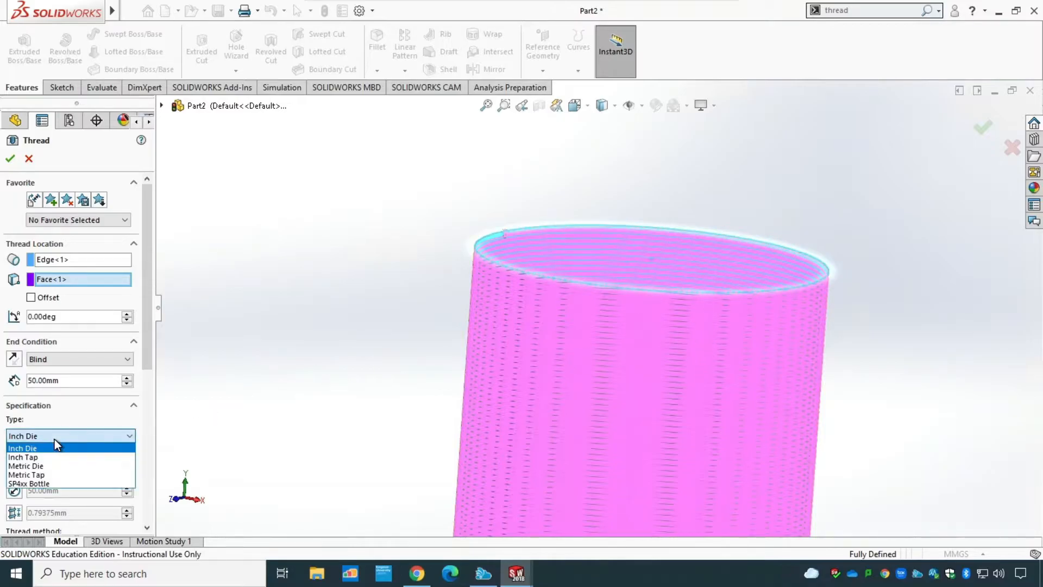
click(72, 474)
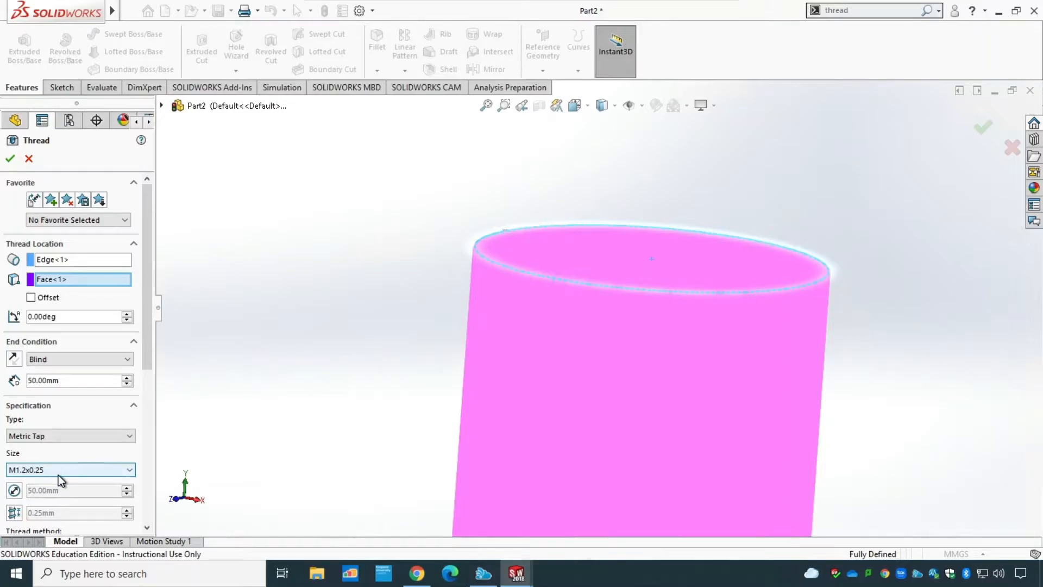
click(58, 470)
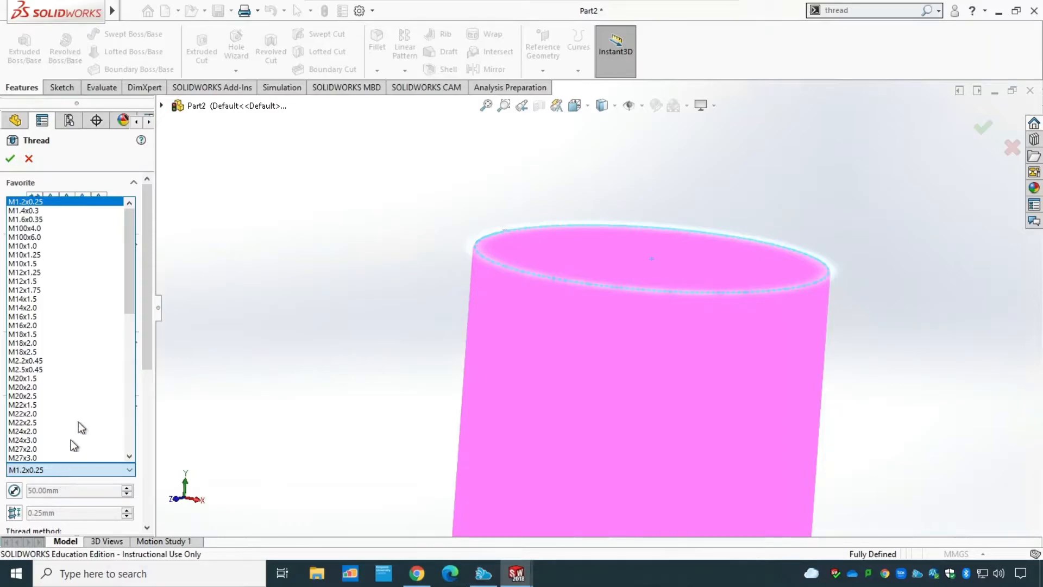
drag(129, 302, 129, 318)
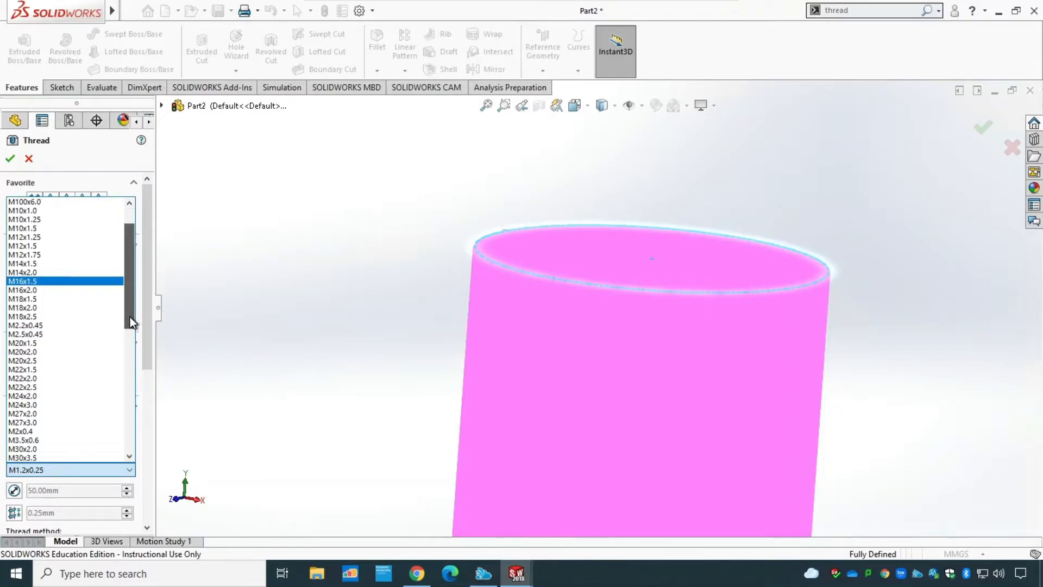
click(71, 377)
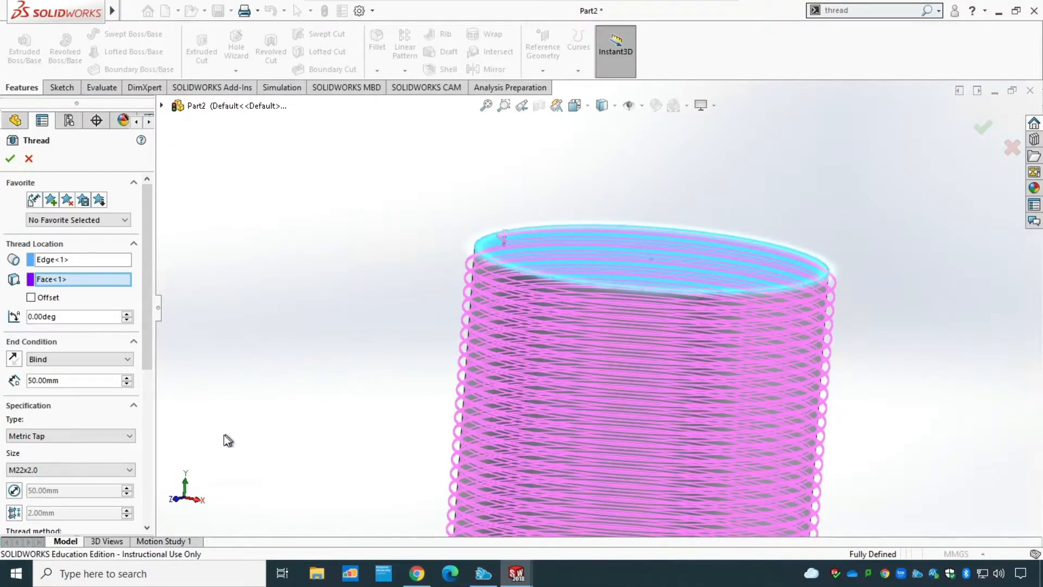
Step: Try the diameter override and the pitch override in the thread specification, turning each back off
drag(142, 359, 139, 430)
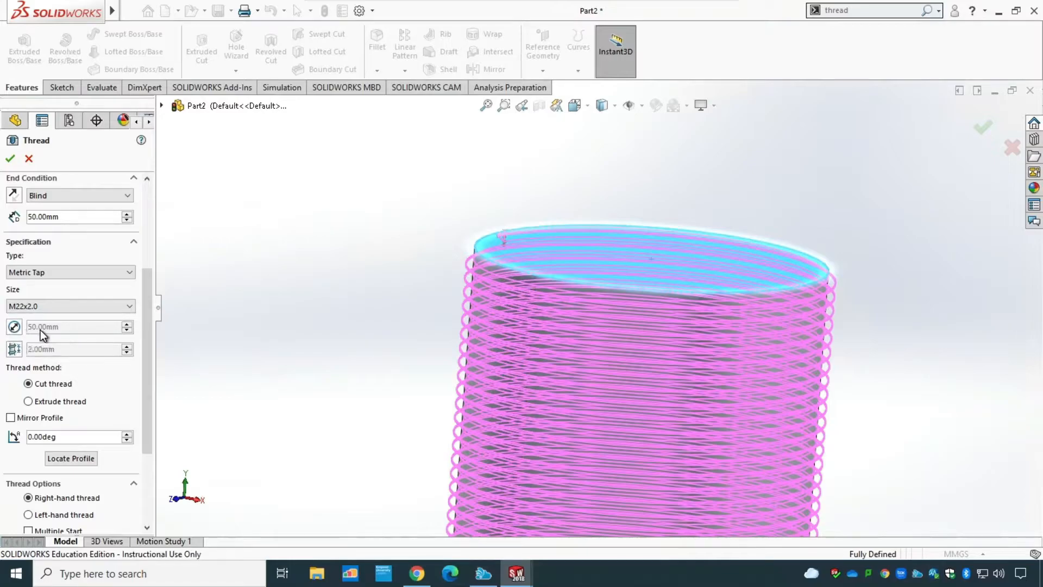
click(13, 329)
click(14, 329)
click(15, 327)
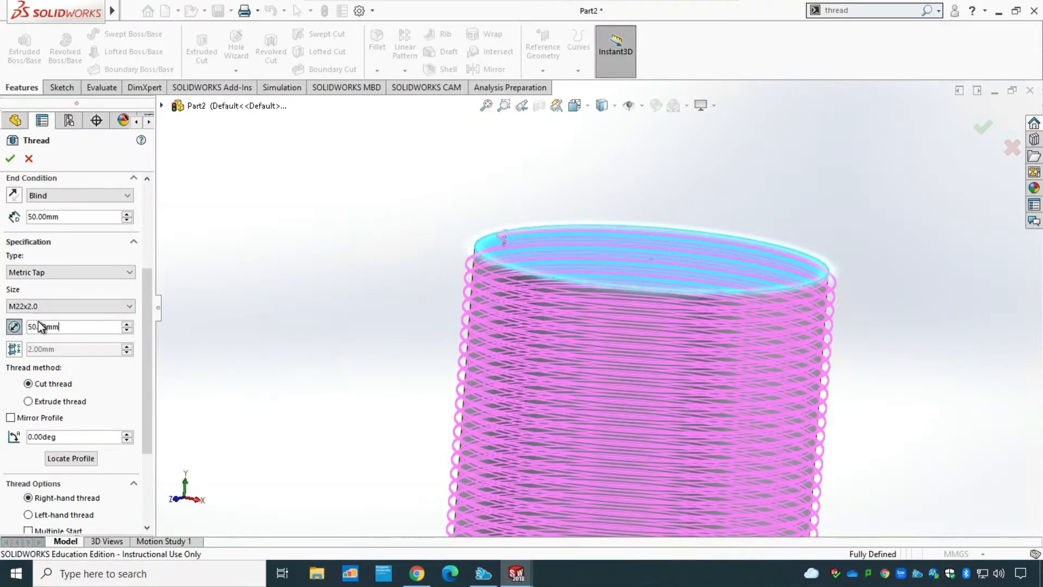
click(14, 328)
click(15, 349)
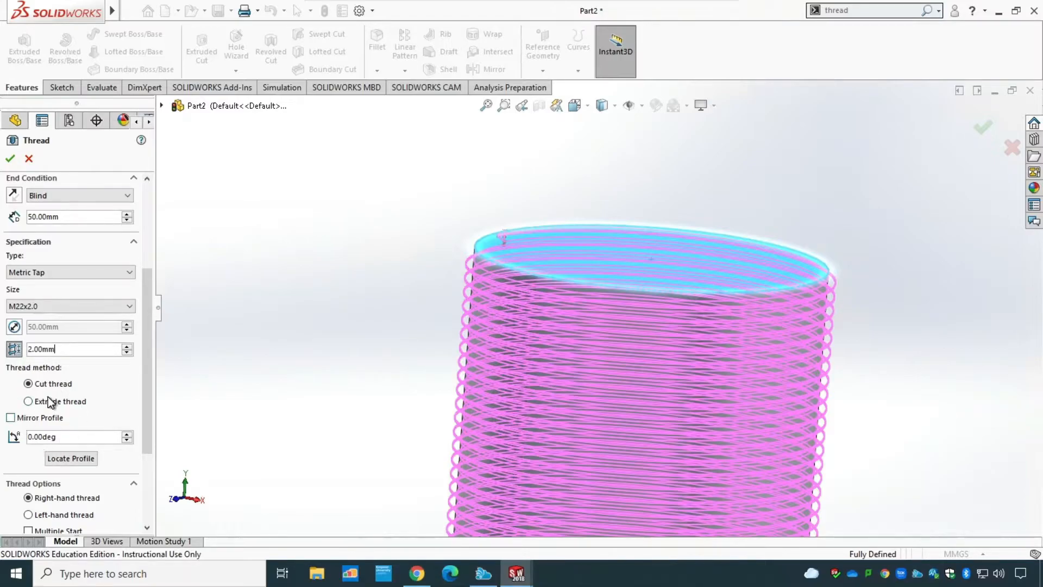
click(14, 349)
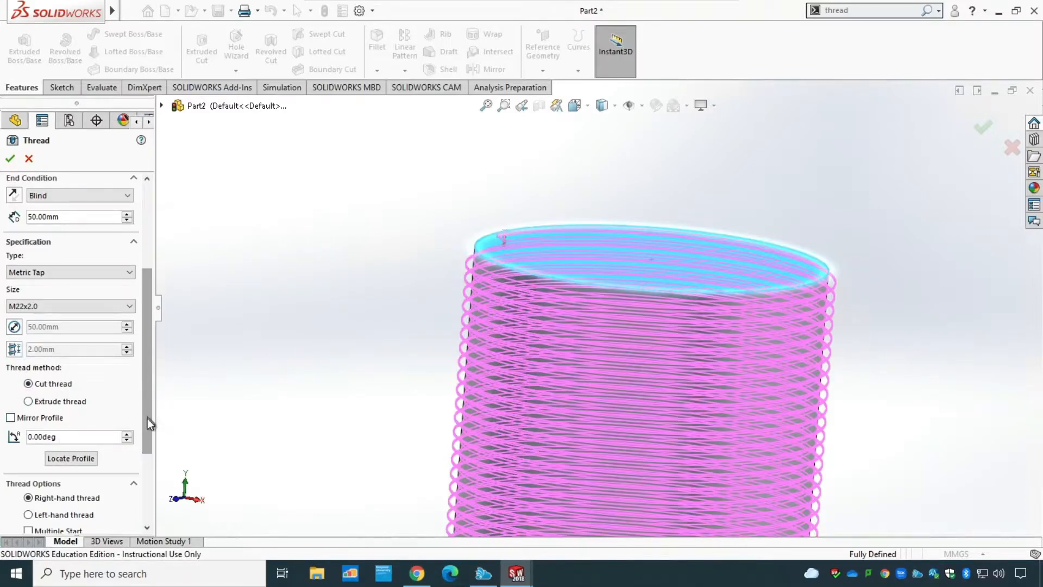
scroll(147, 442, down, 3)
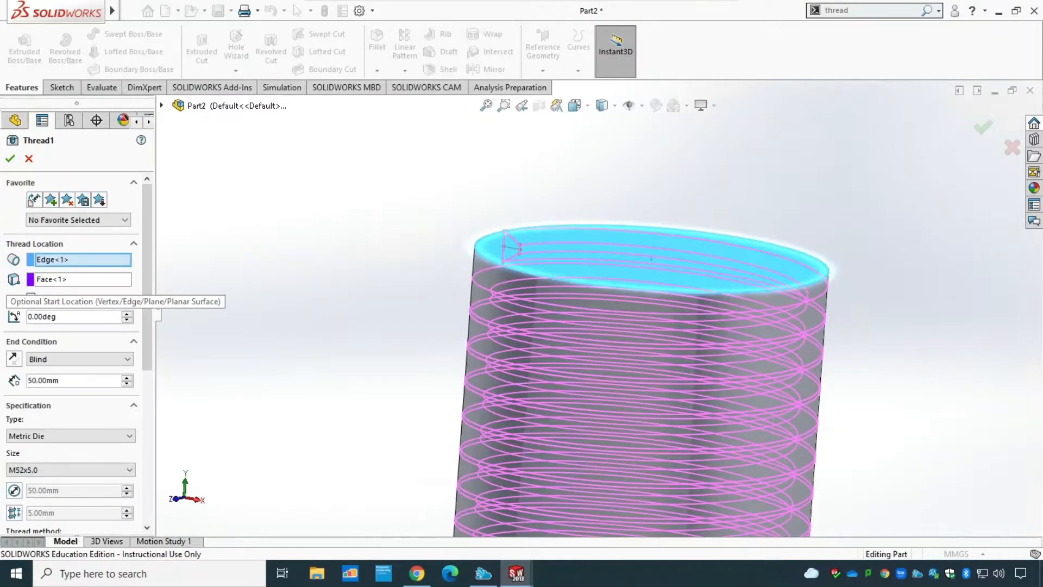
Step: Preview the M52x5.0 thread as Metric Tap, set its type back to Metric Die, and create the thread
click(69, 436)
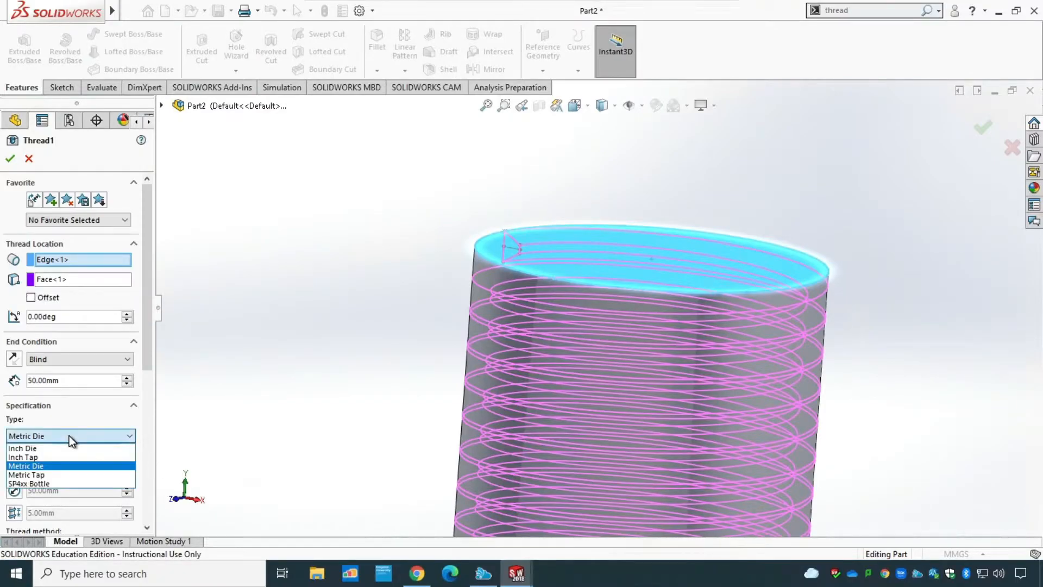
click(38, 475)
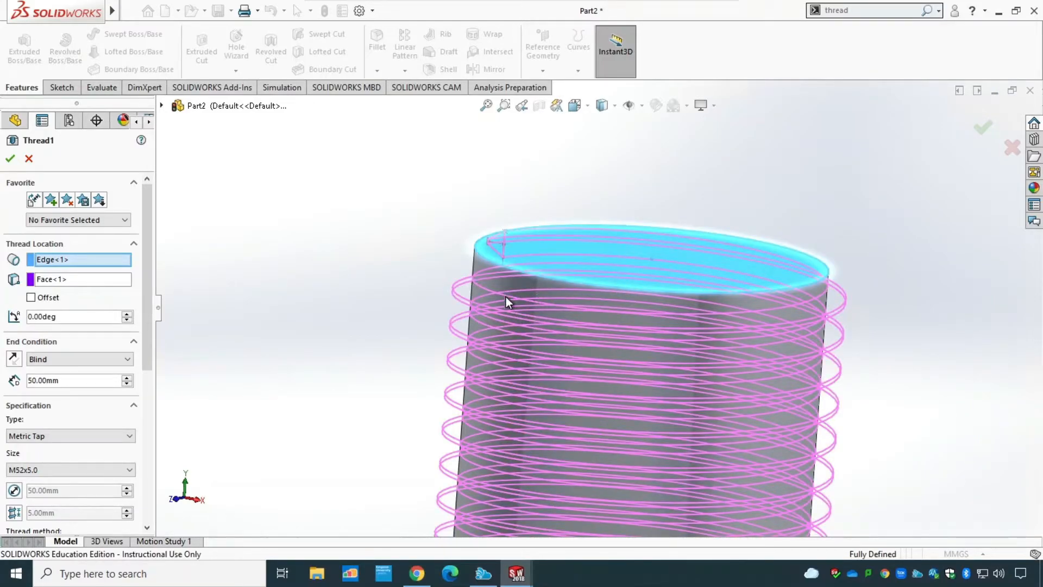
click(47, 438)
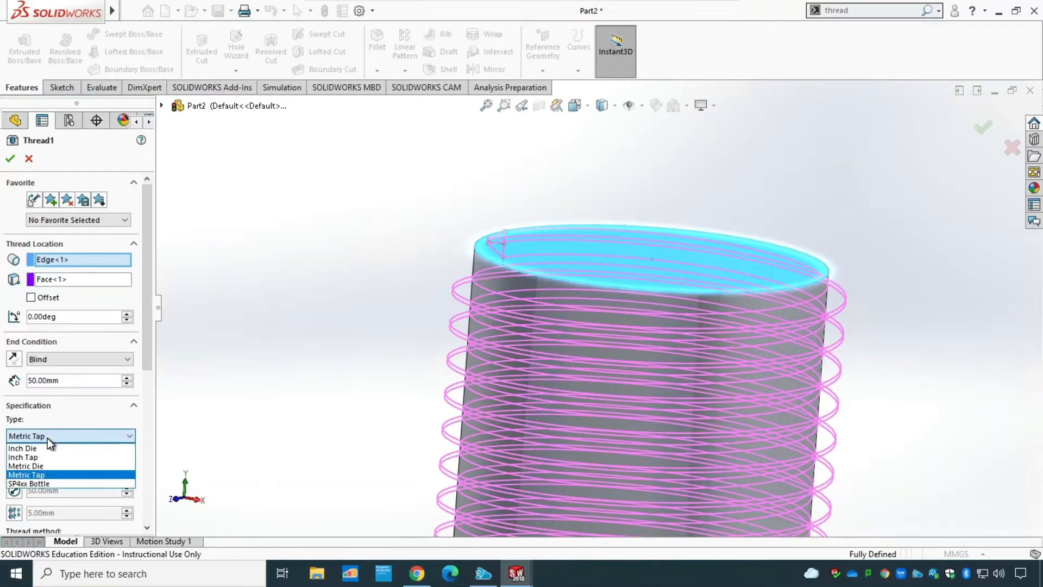
click(52, 467)
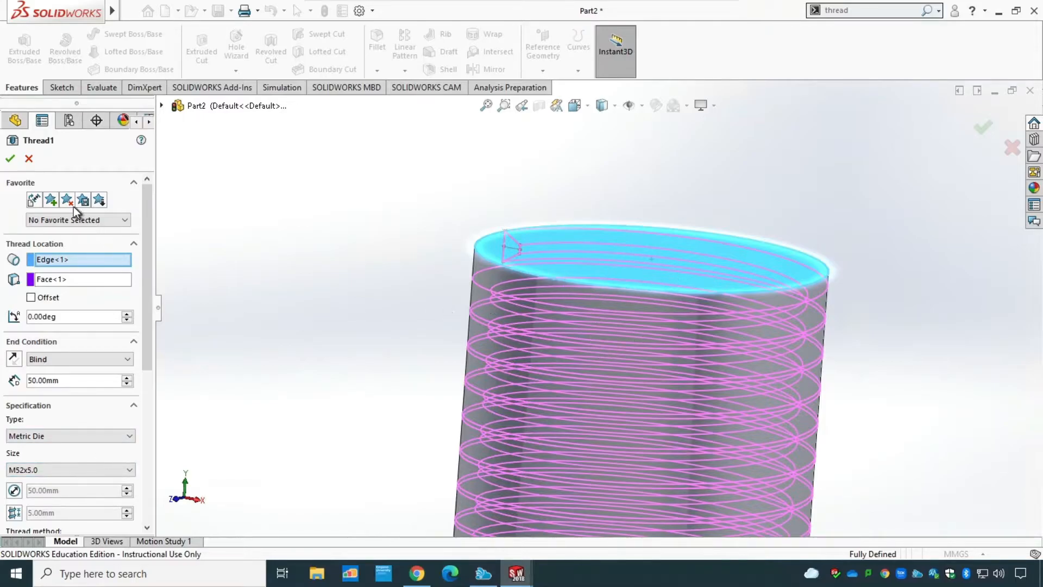
click(10, 159)
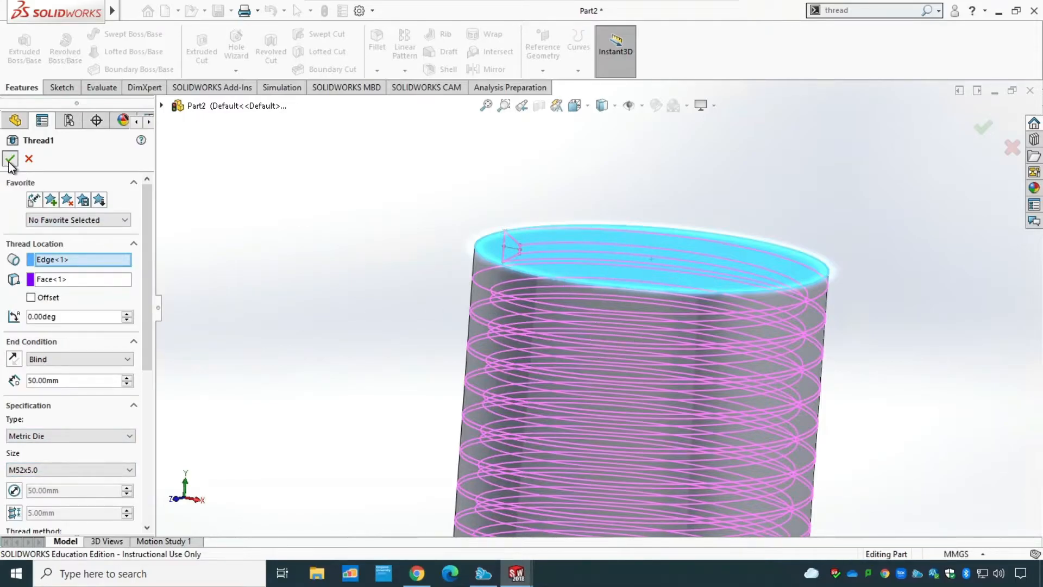
scroll(403, 395, down, 5)
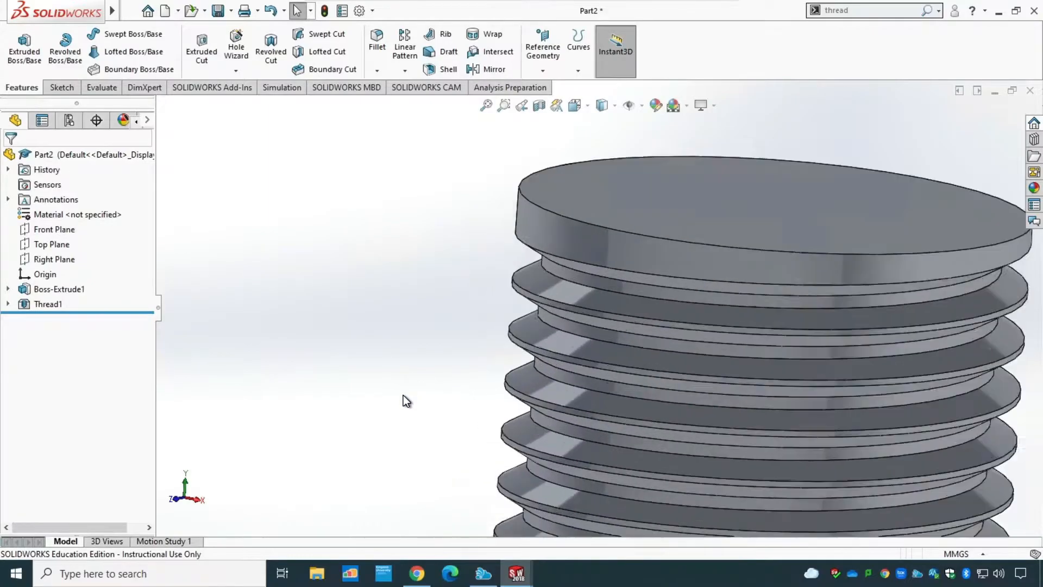
Step: Edit the thread so its end condition is Up To Selection, ending at the cylinder's bottom face
scroll(403, 394, up, 5)
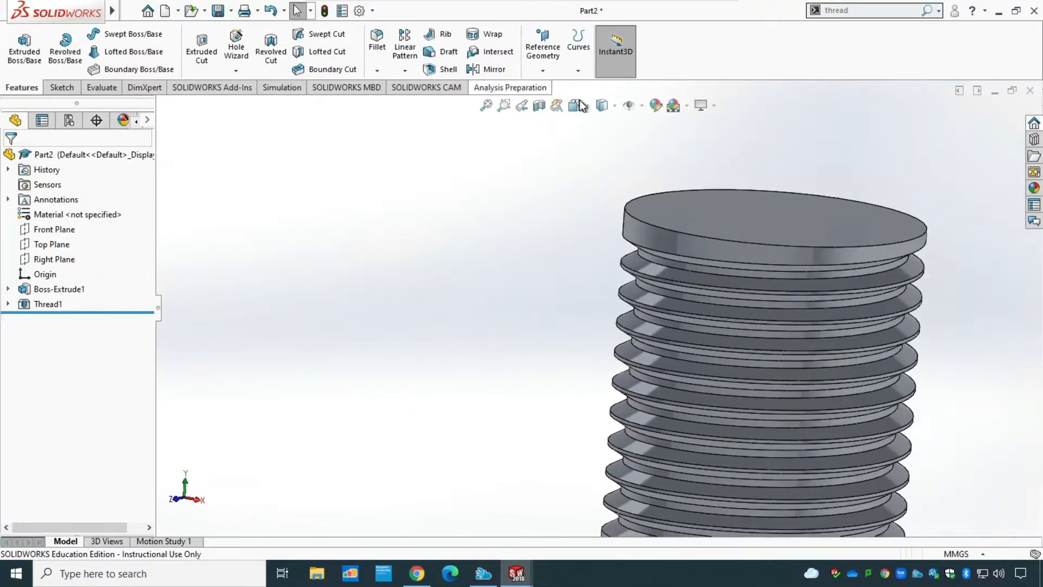
click(487, 107)
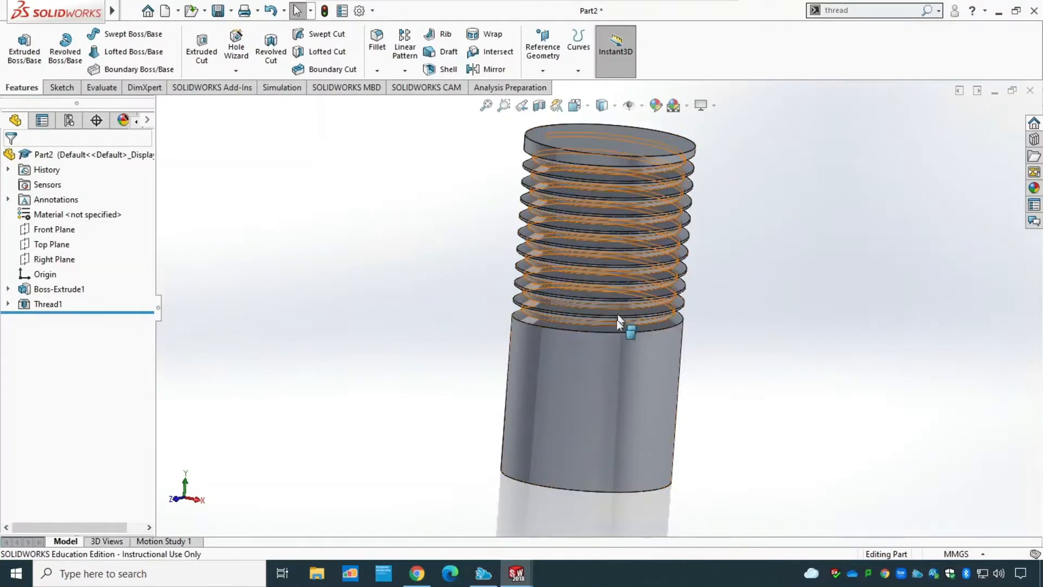
right_click(24, 307)
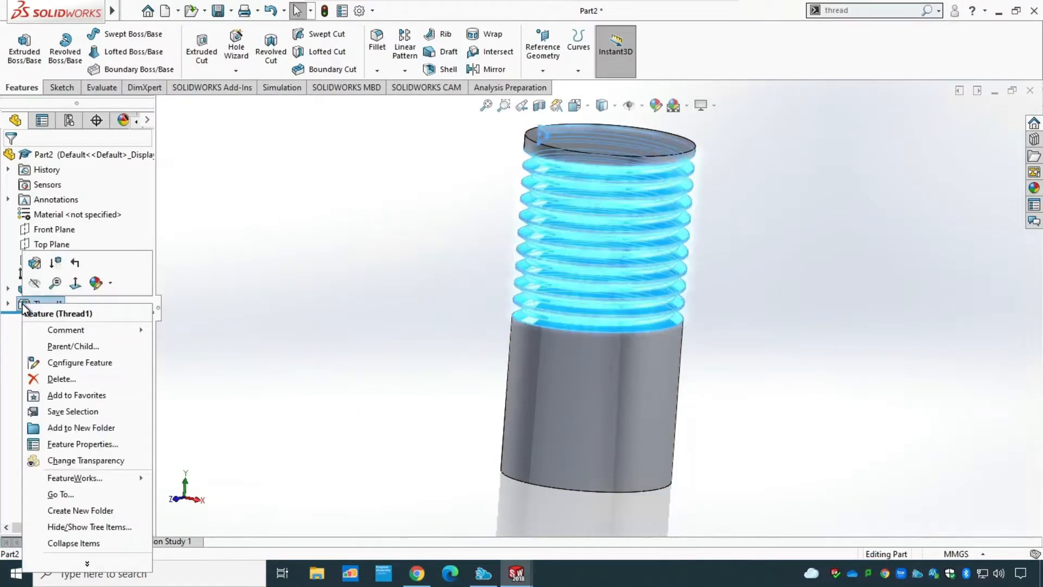
click(35, 266)
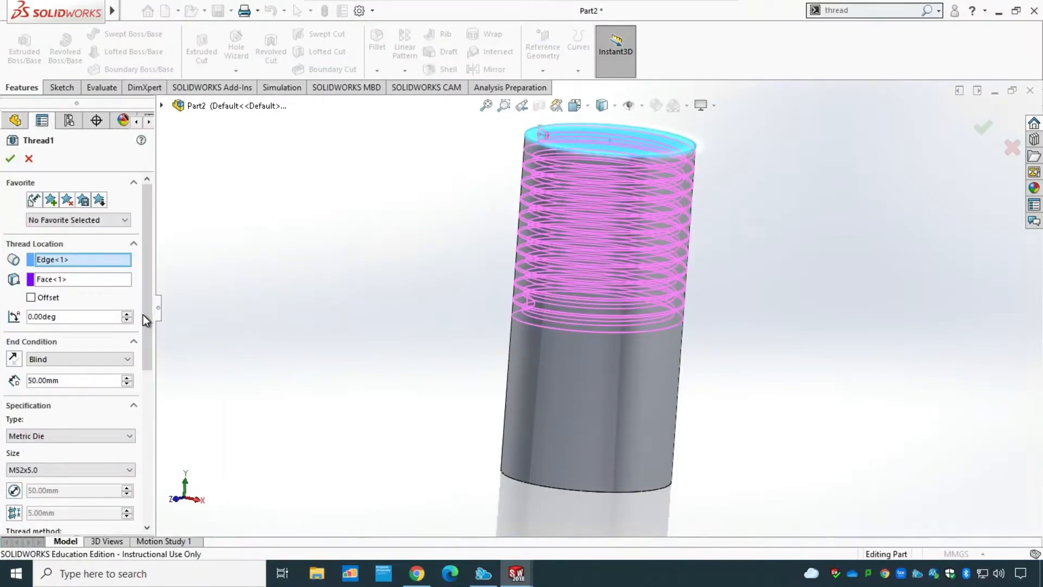
scroll(145, 338, down, 5)
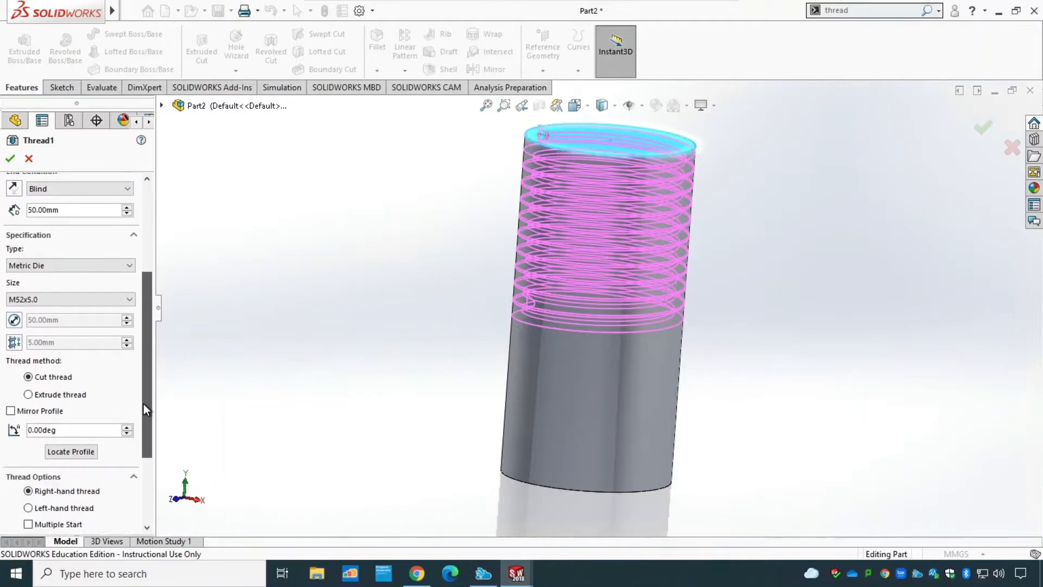
drag(143, 378, 142, 340)
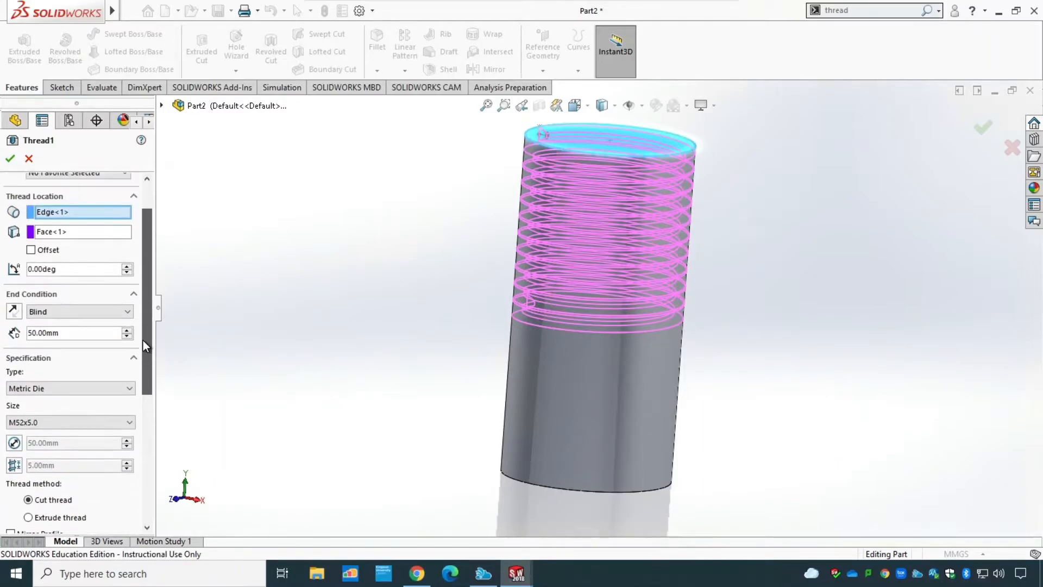
click(63, 313)
click(67, 342)
middle_drag(350, 406, 361, 346)
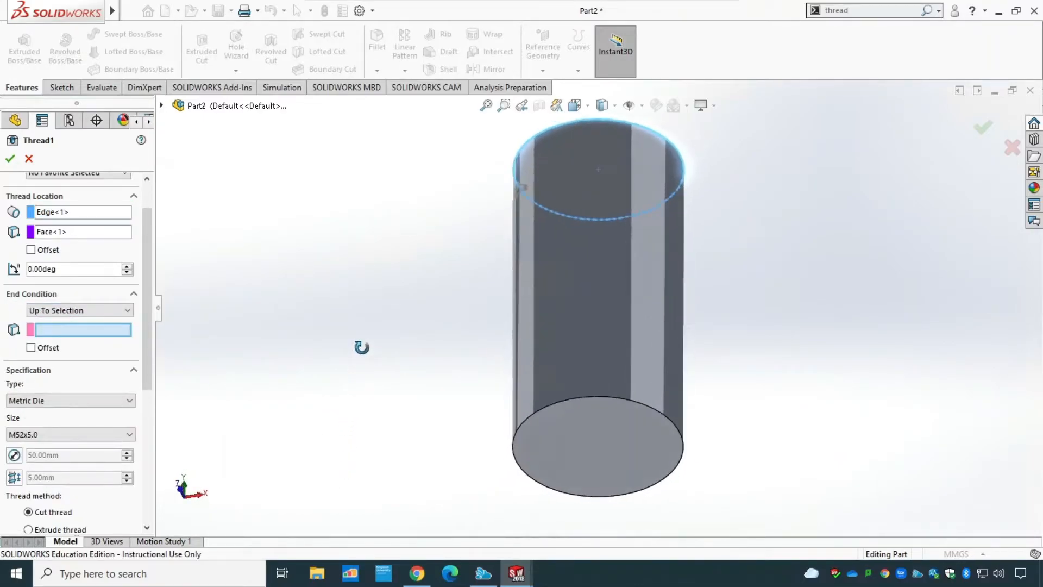
click(637, 458)
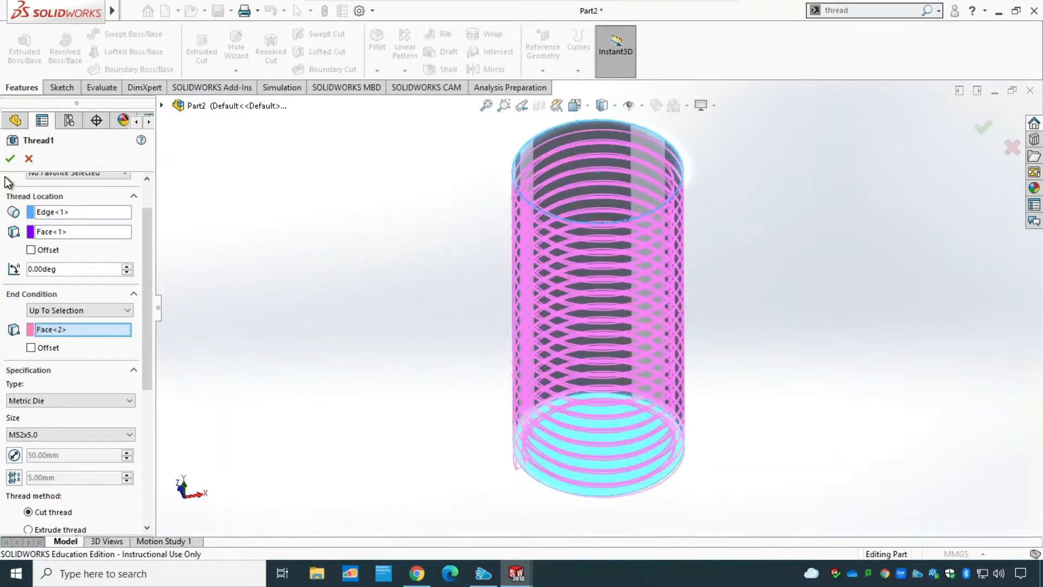
click(10, 158)
mouse_move(360, 211)
middle_down()
mouse_move(354, 354)
mouse_move(312, 333)
mouse_move(387, 321)
middle_up()
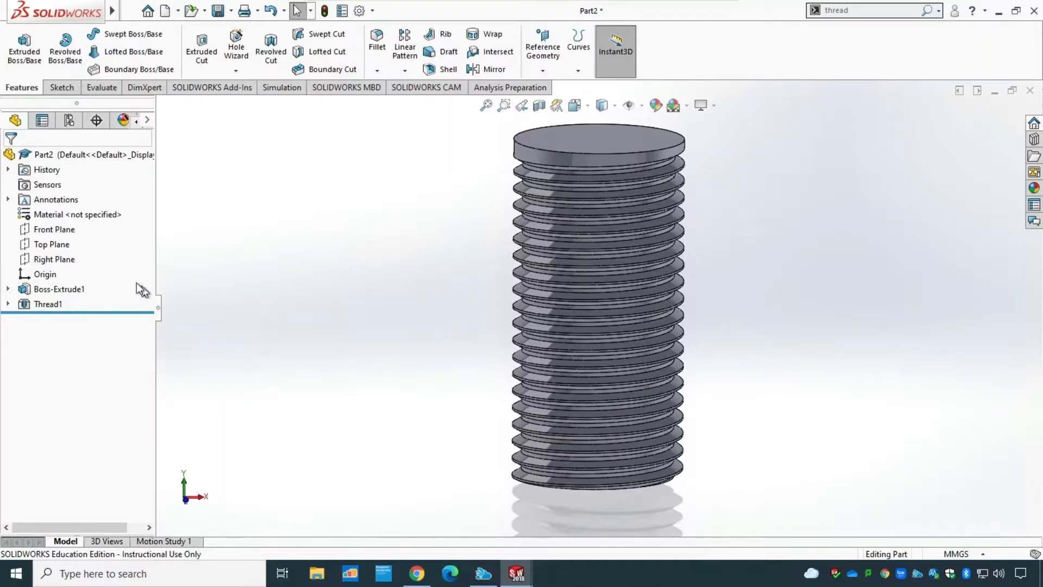
Step: Delete the thread feature from the cylinder
right_click(56, 303)
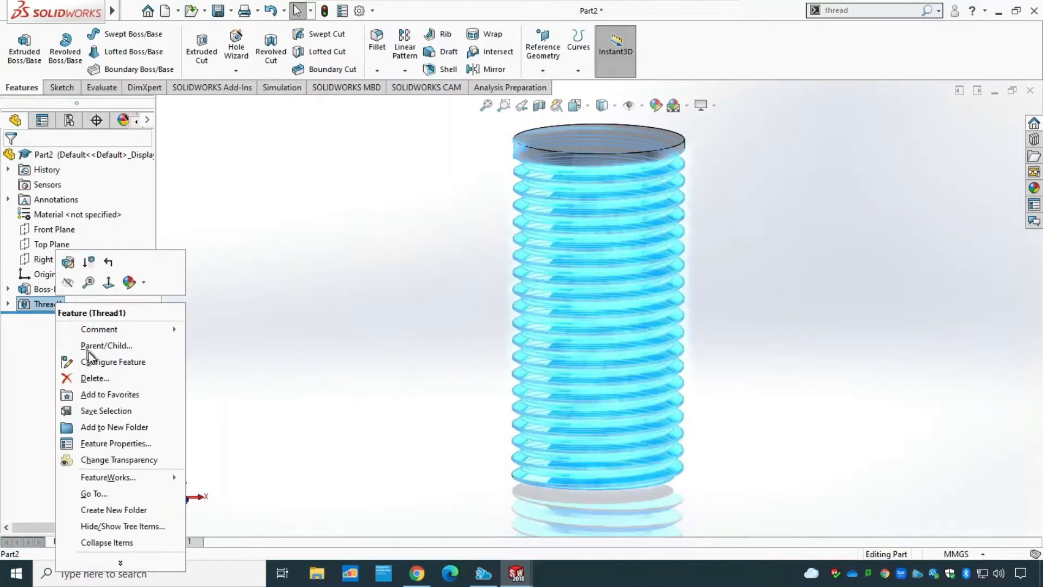
click(97, 378)
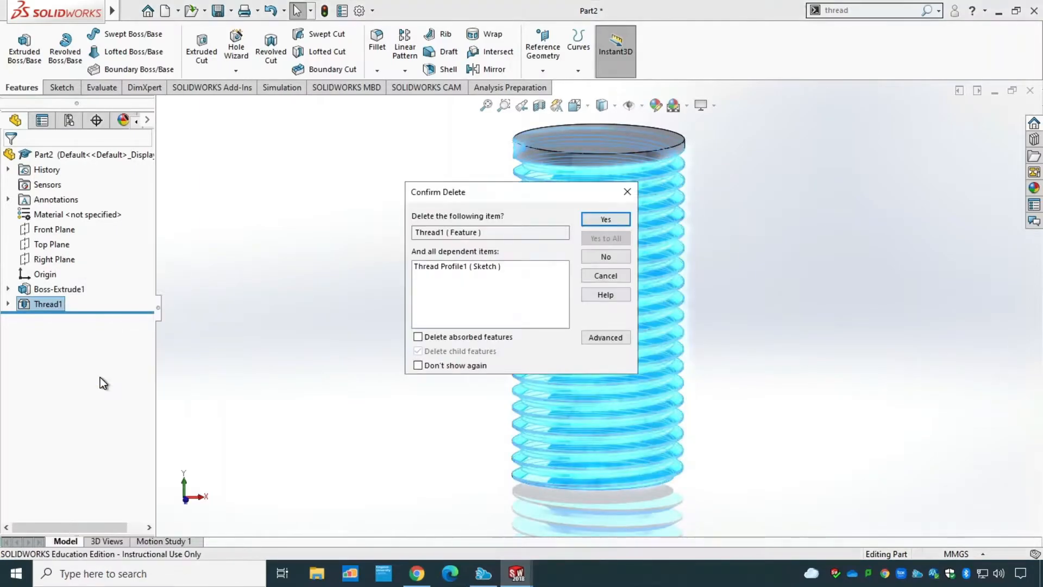
click(625, 220)
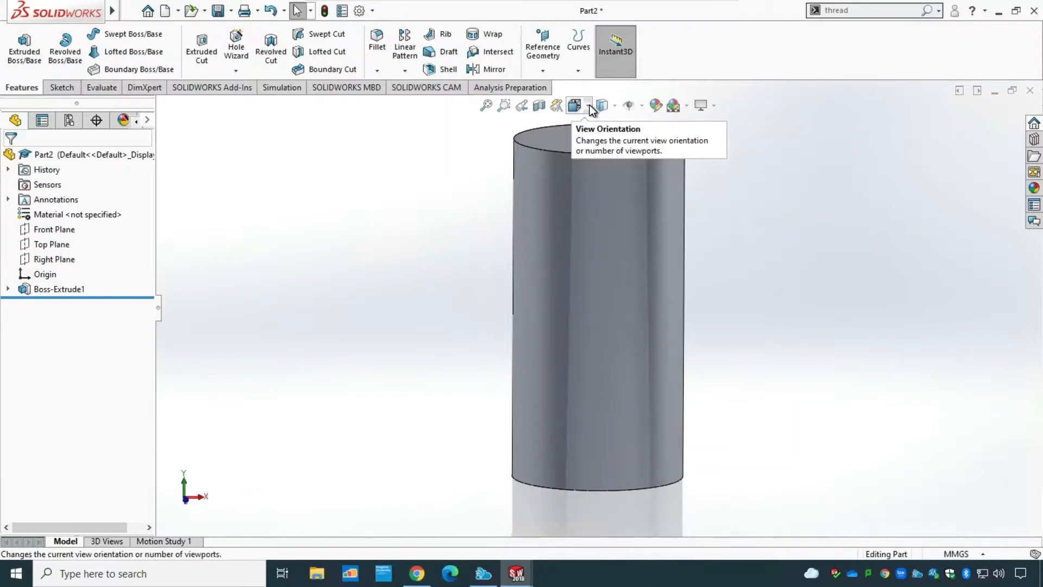
Step: Sketch a circle about 27 mm in diameter on the cylinder's top face, centred on the origin
click(588, 105)
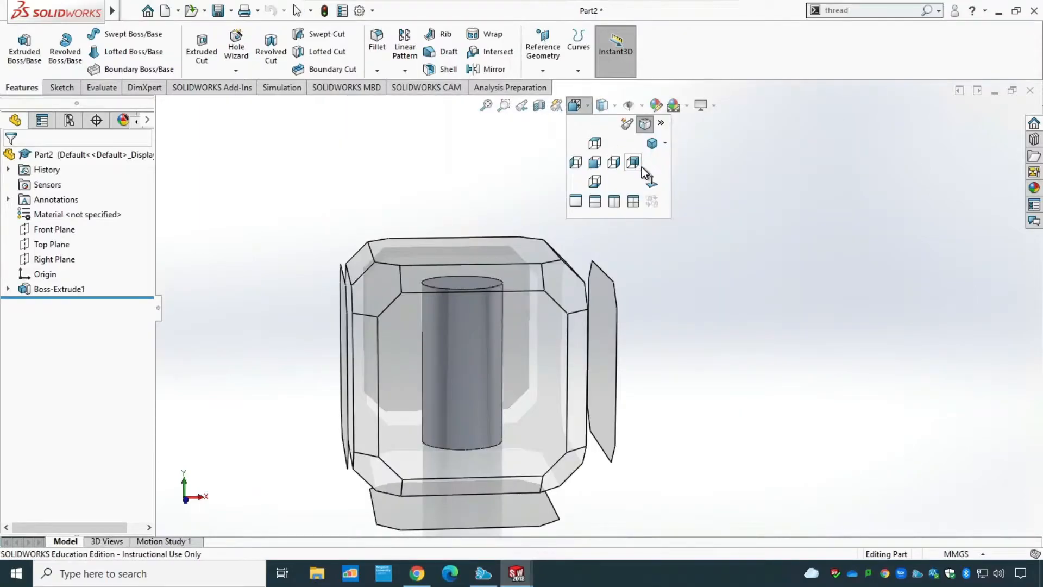
click(648, 145)
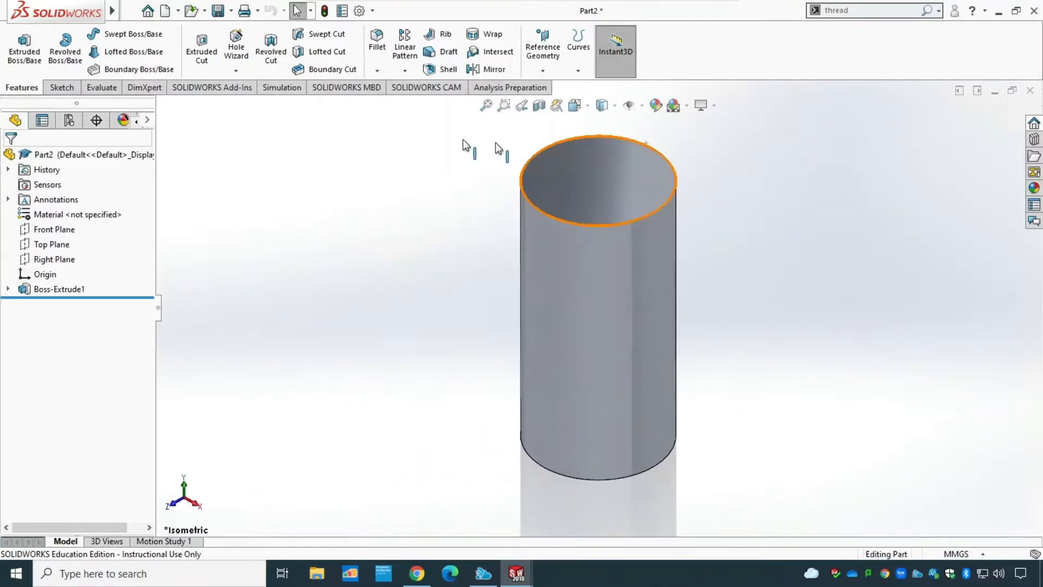
click(69, 88)
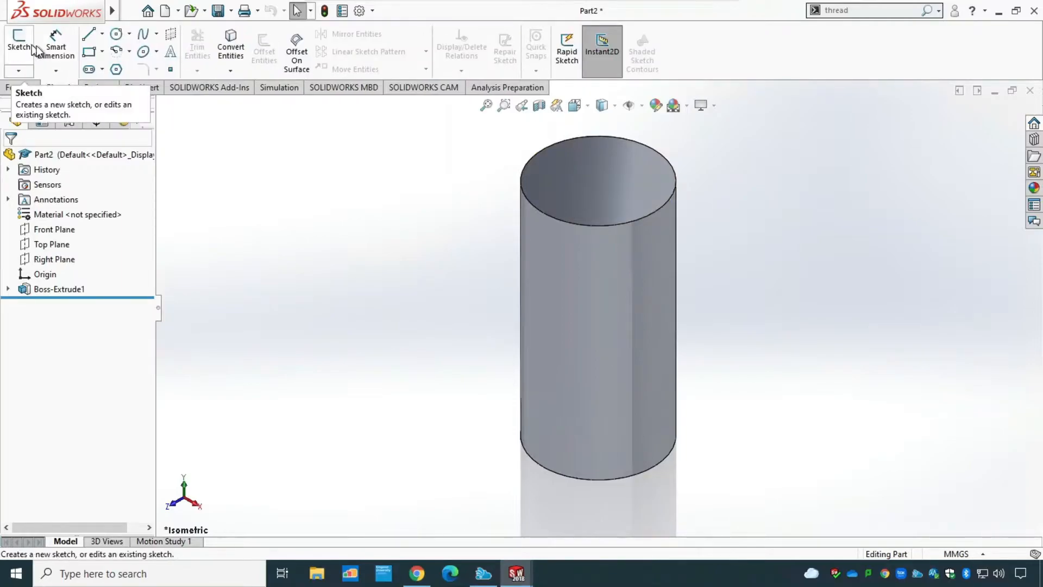
click(115, 36)
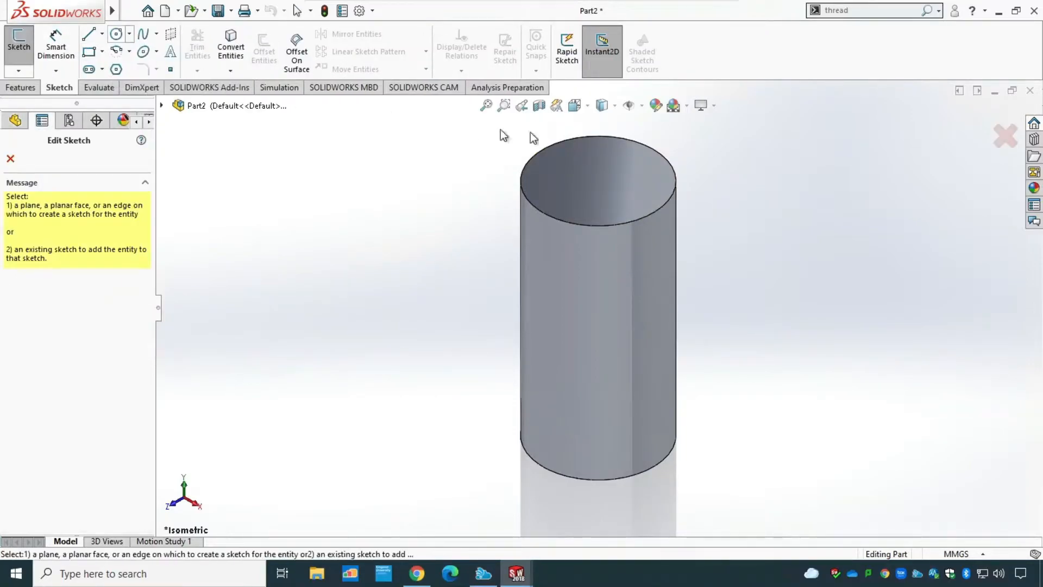
click(601, 173)
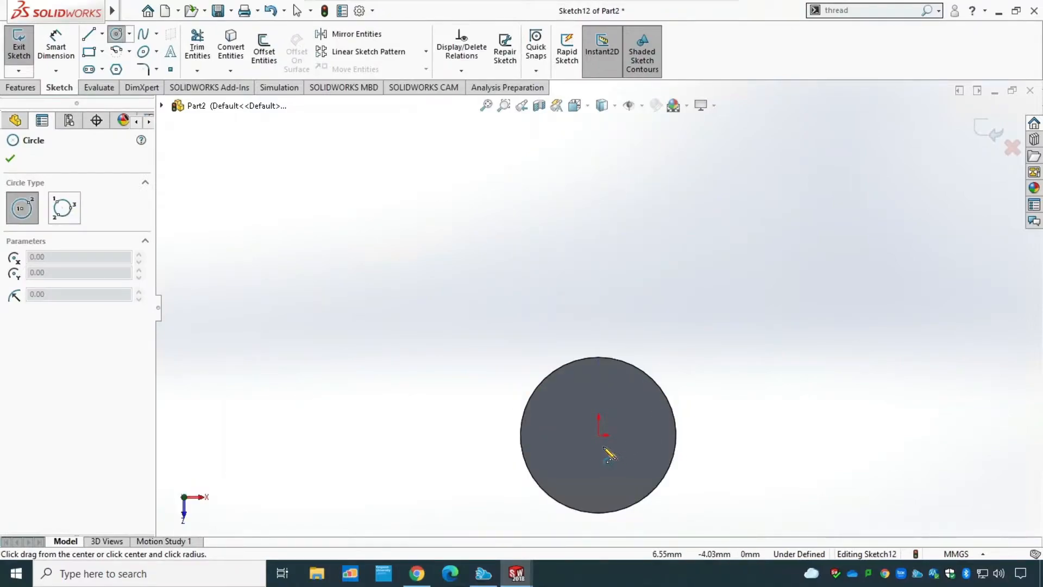
click(600, 434)
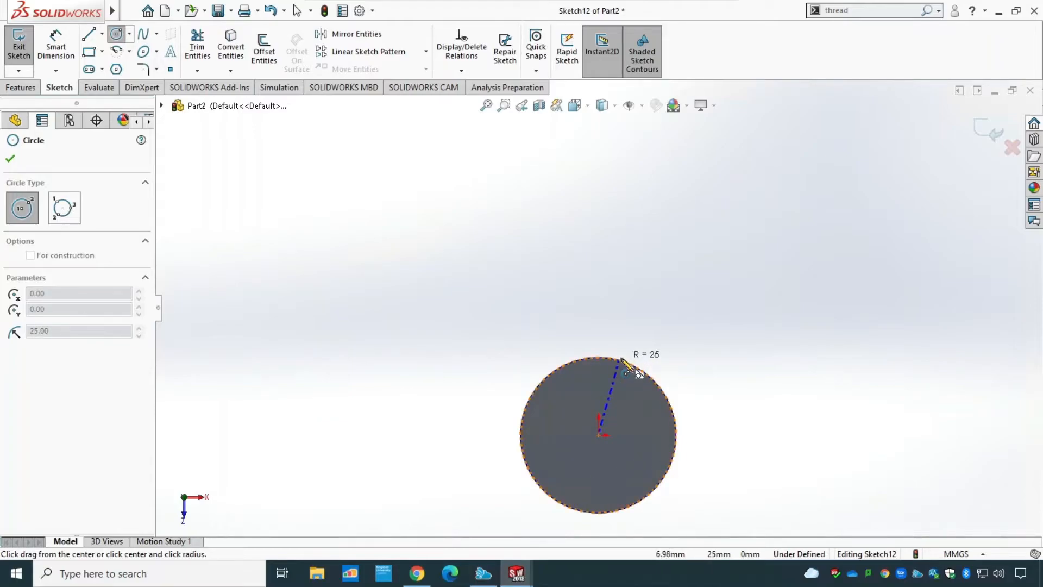
click(611, 395)
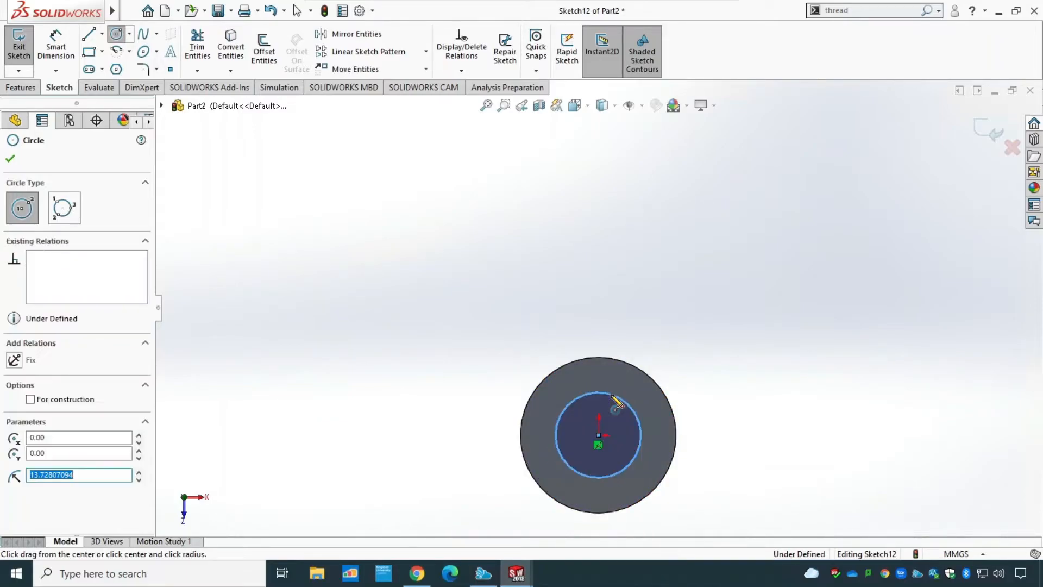
key(Escape)
Step: Dimension the circle's diameter at 20 mm
click(48, 52)
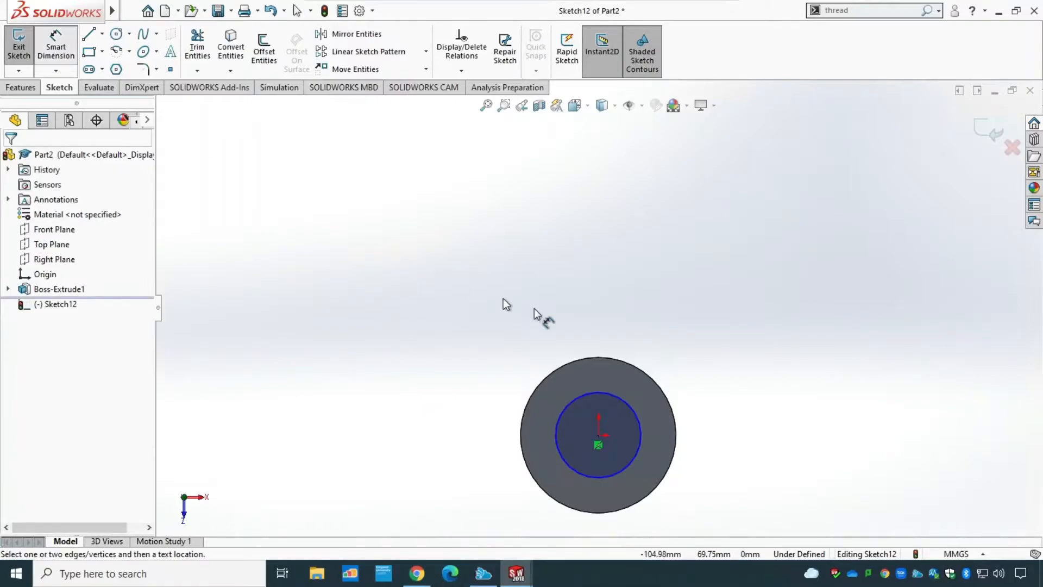
click(600, 388)
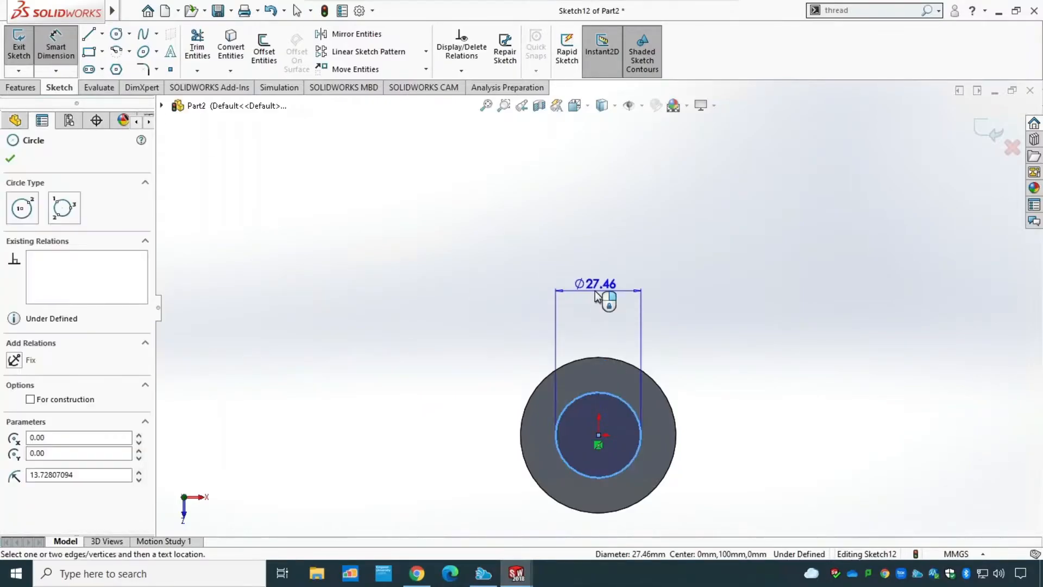
click(596, 325)
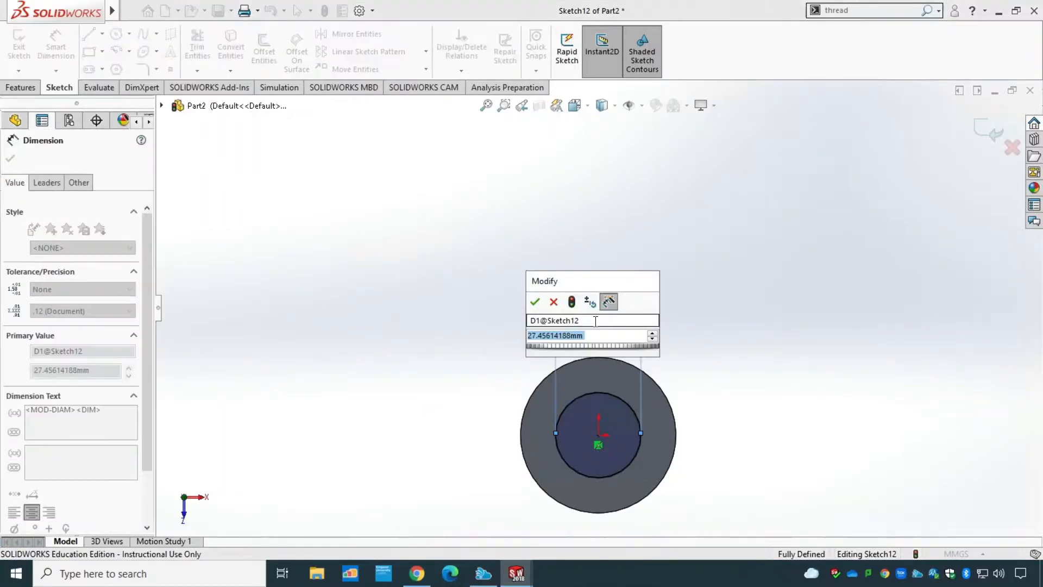
text(20)
key(Return)
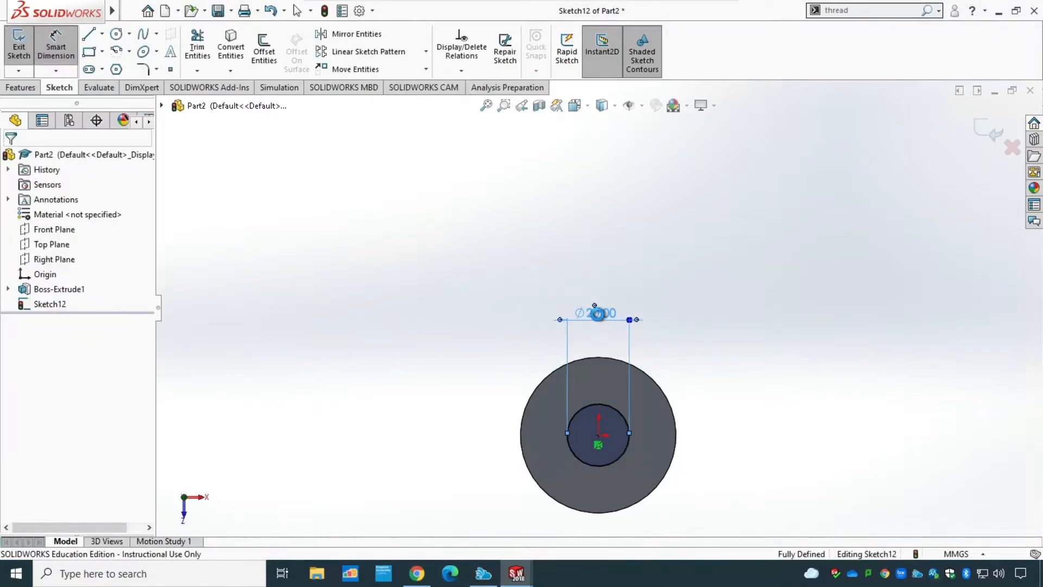
Step: Change the circle's diameter to 30 mm and exit the sketch
double_click(598, 318)
text(30)
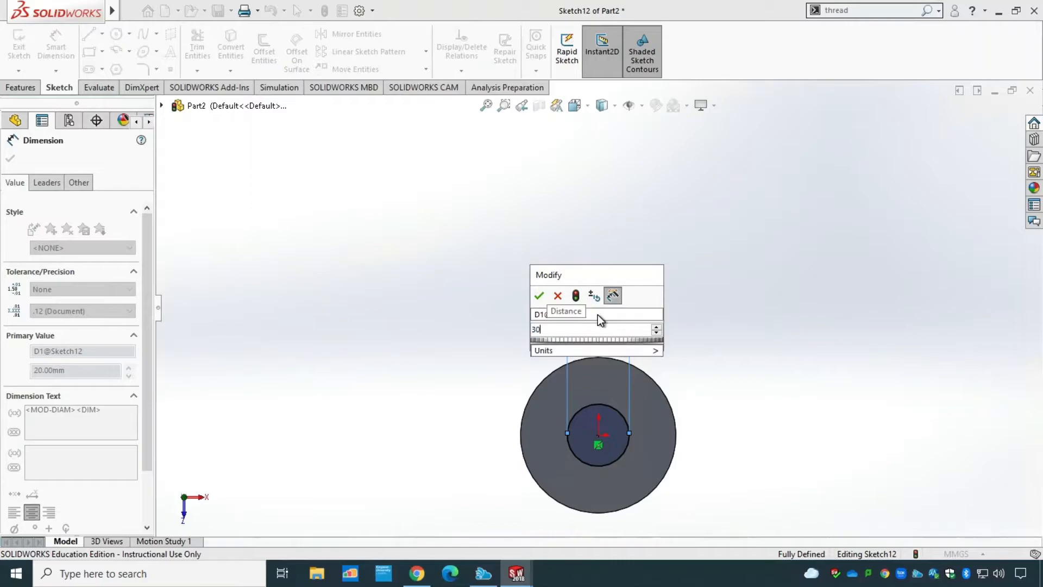
key(Return)
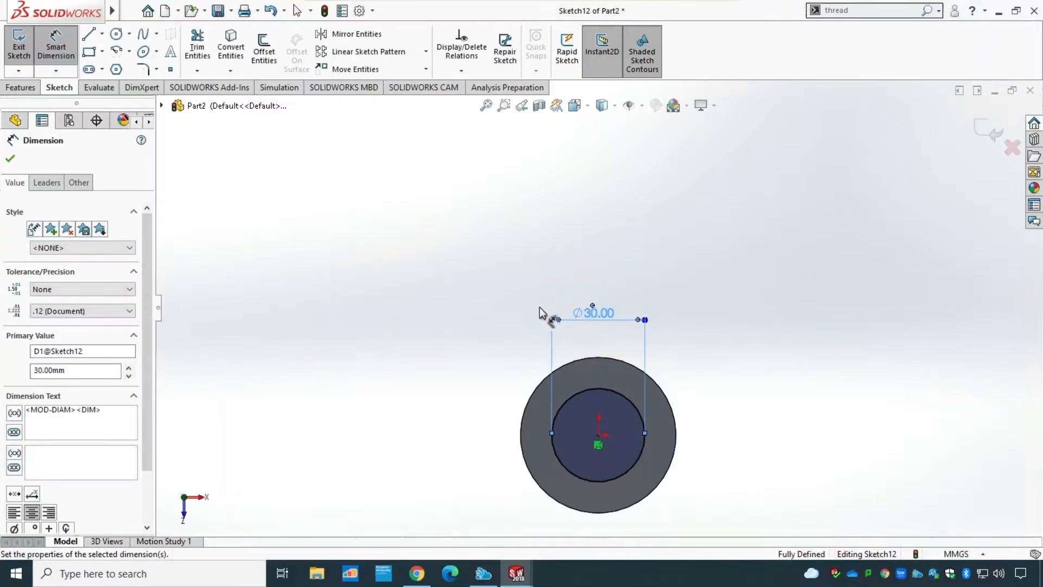
click(11, 159)
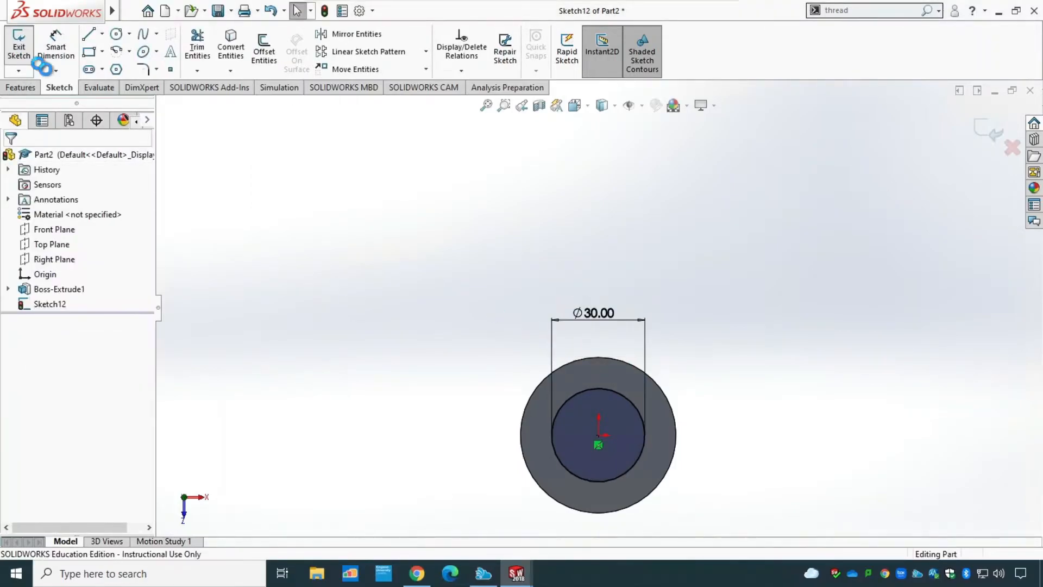
click(18, 43)
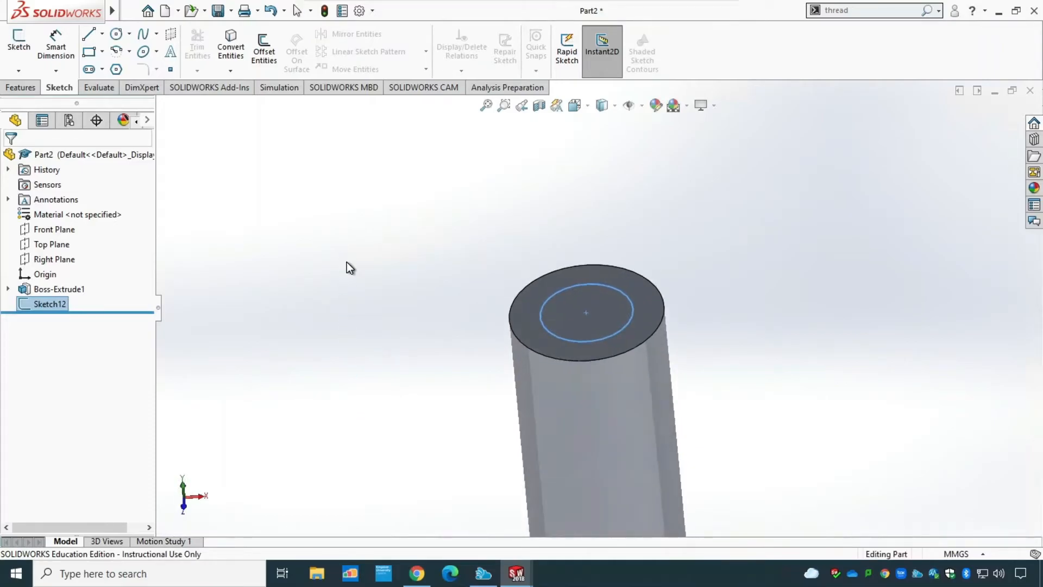
Step: Cut the 30 mm circle Through All to make a bore along the whole cylinder
click(28, 87)
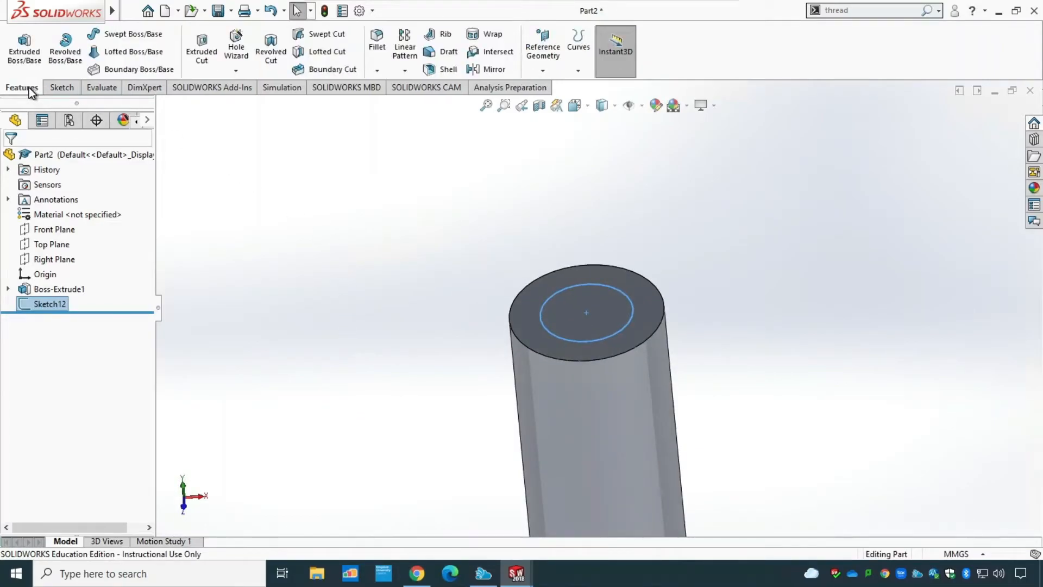
click(201, 49)
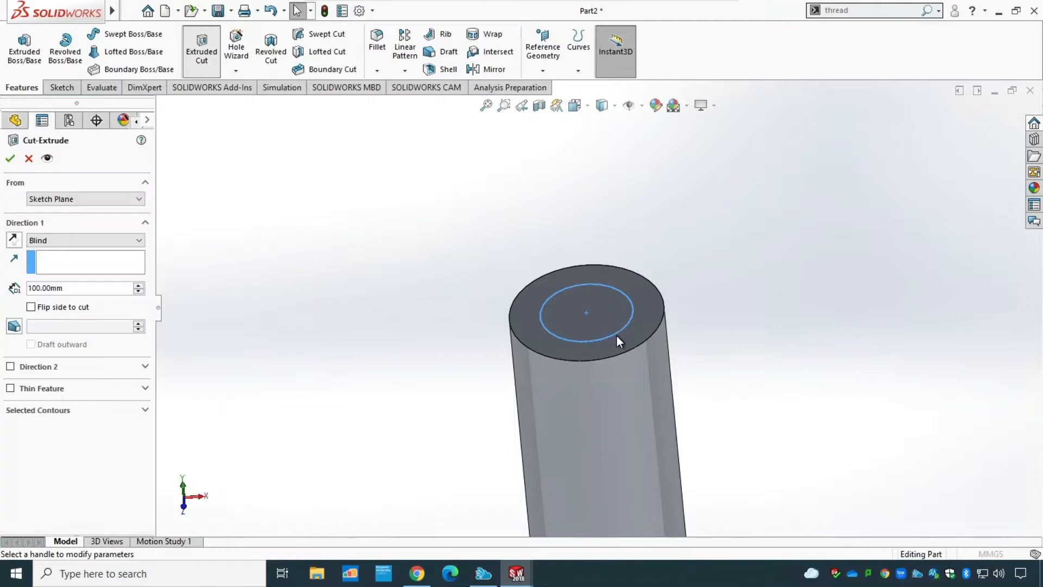
click(70, 239)
click(51, 261)
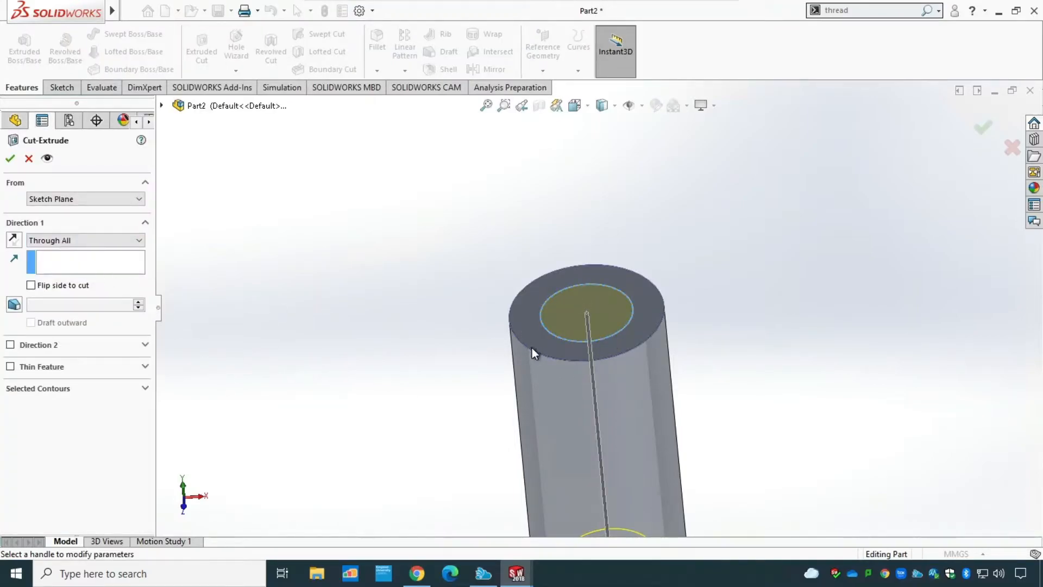
scroll(477, 367, down, 3)
scroll(468, 397, up, 7)
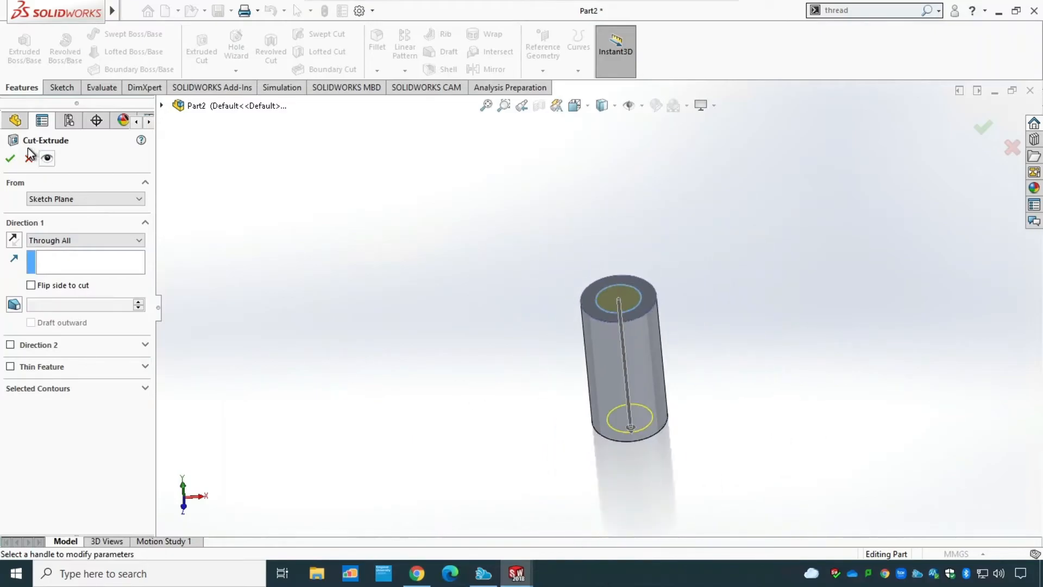
click(10, 158)
Step: Section the bored cylinder at the Front Plane with a -2 mm offset in isometric view, inspect the bore, and turn the section off
click(589, 109)
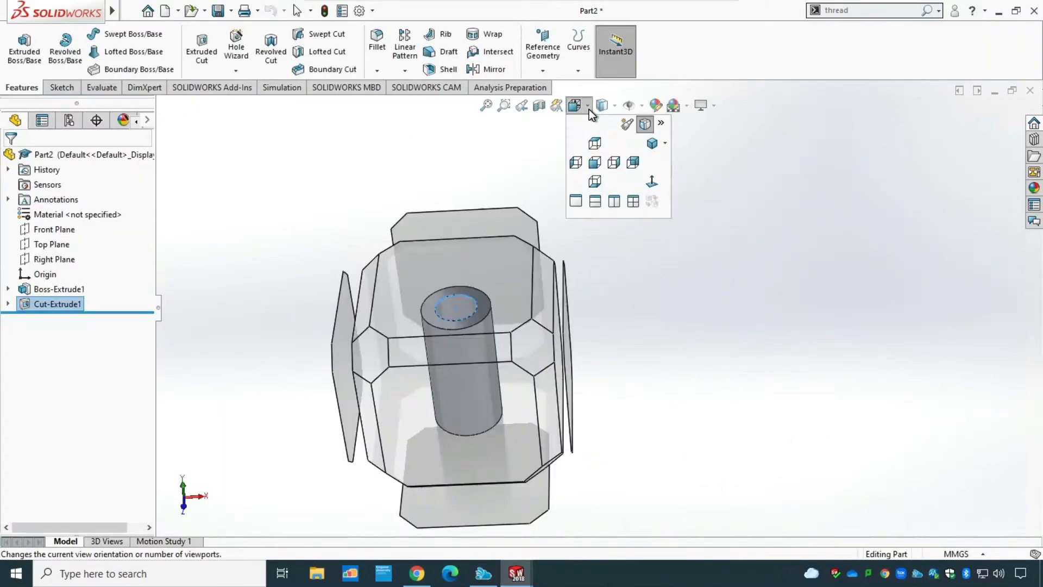
click(652, 143)
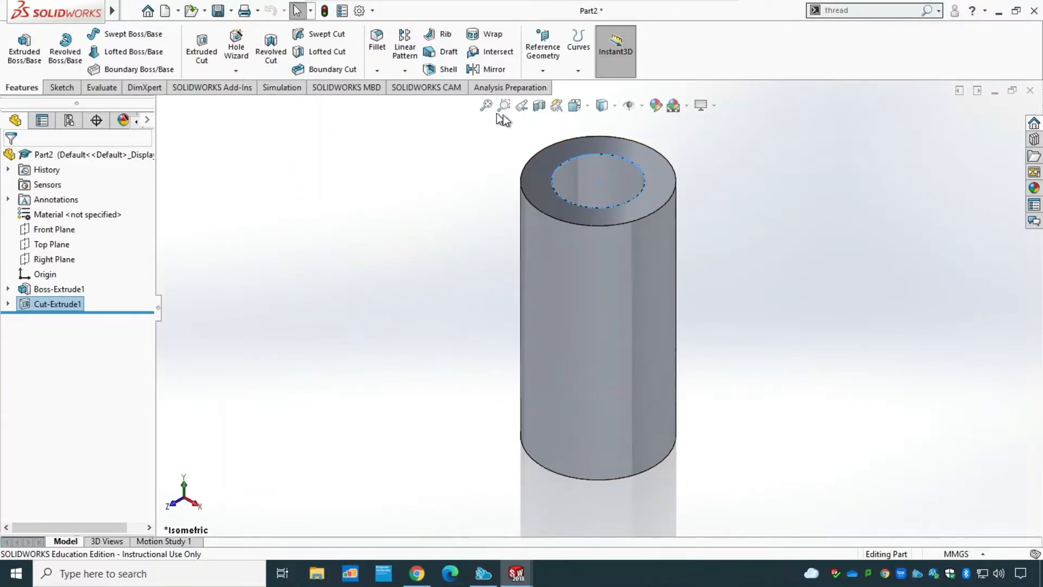
click(544, 110)
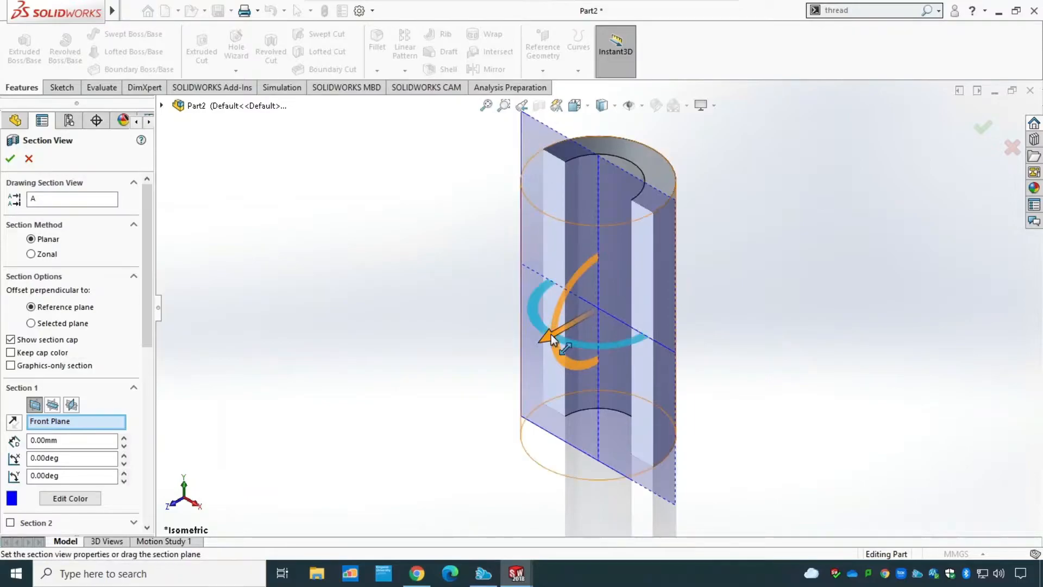
mouse_move(566, 332)
mouse_down()
mouse_move(588, 325)
mouse_move(557, 339)
mouse_up()
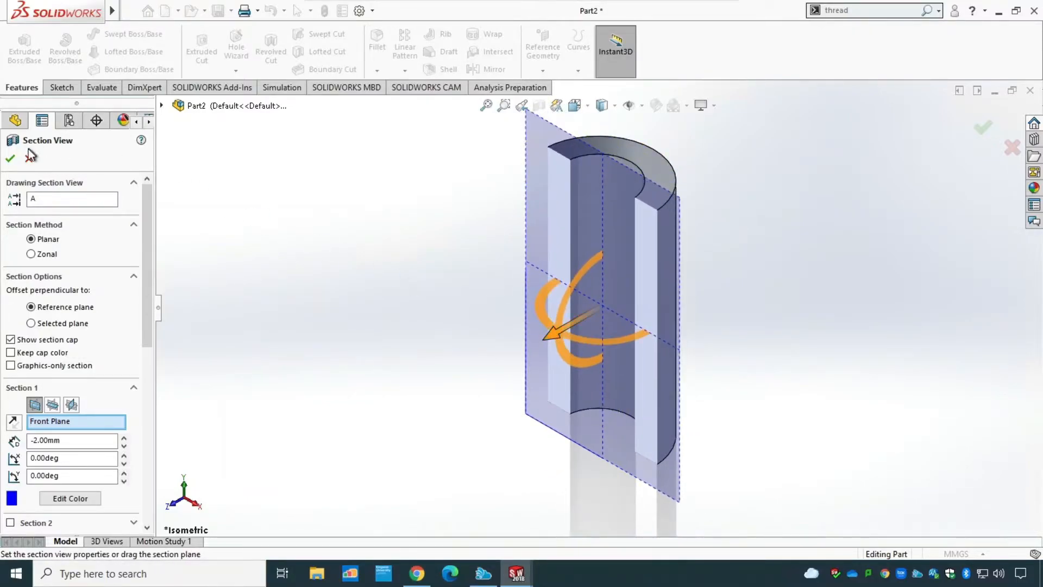
click(9, 158)
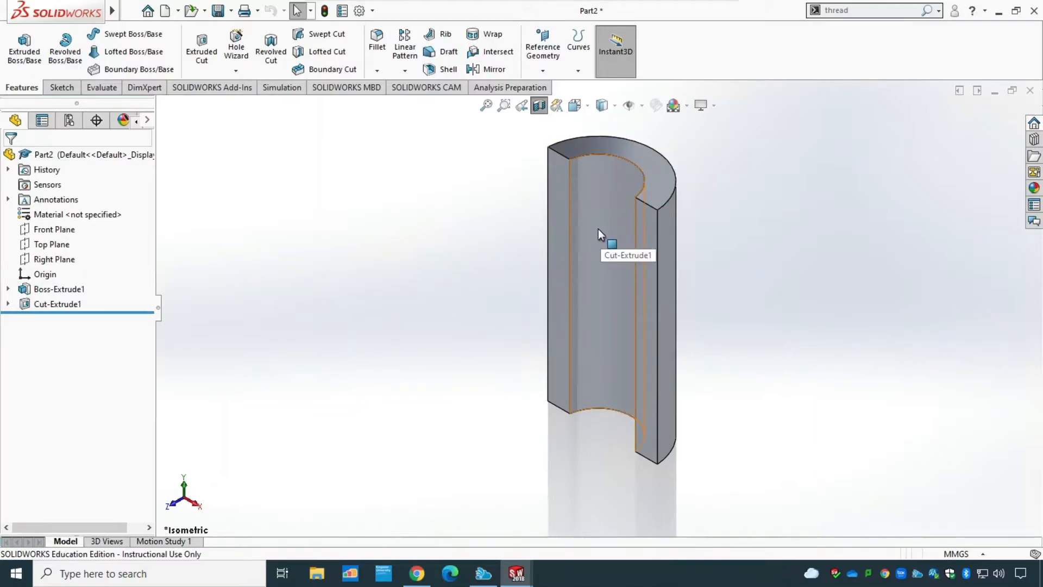
click(539, 105)
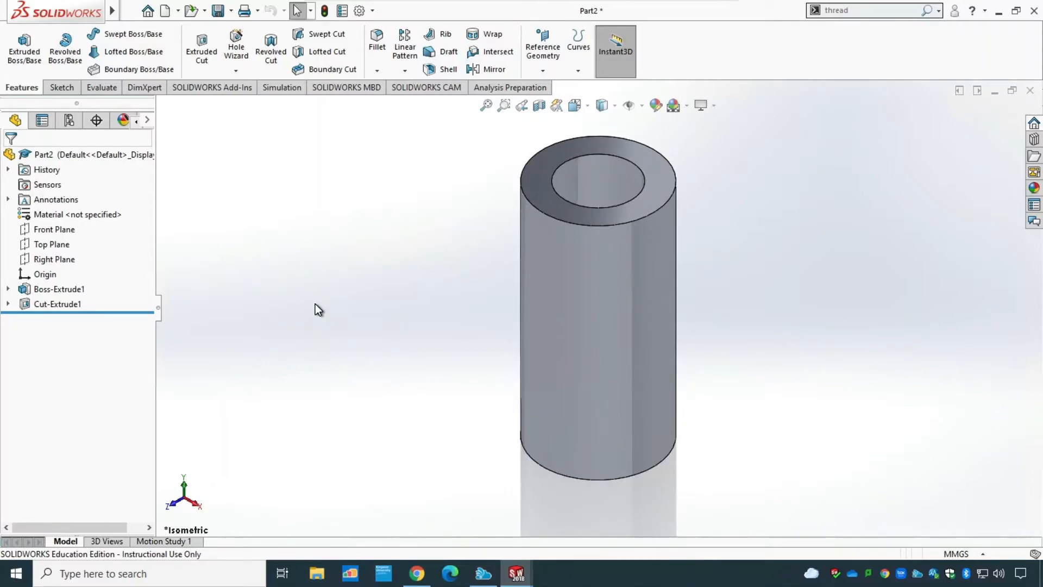
Step: Start a Thread feature on the bore's top circular edge, with the cylinder's top annular face as the start location
click(237, 71)
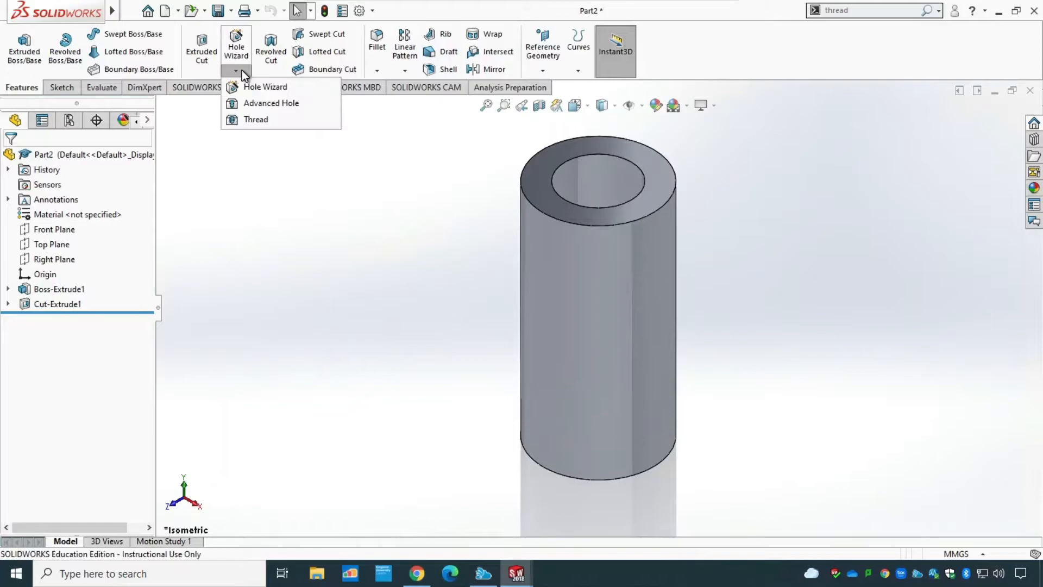
click(244, 122)
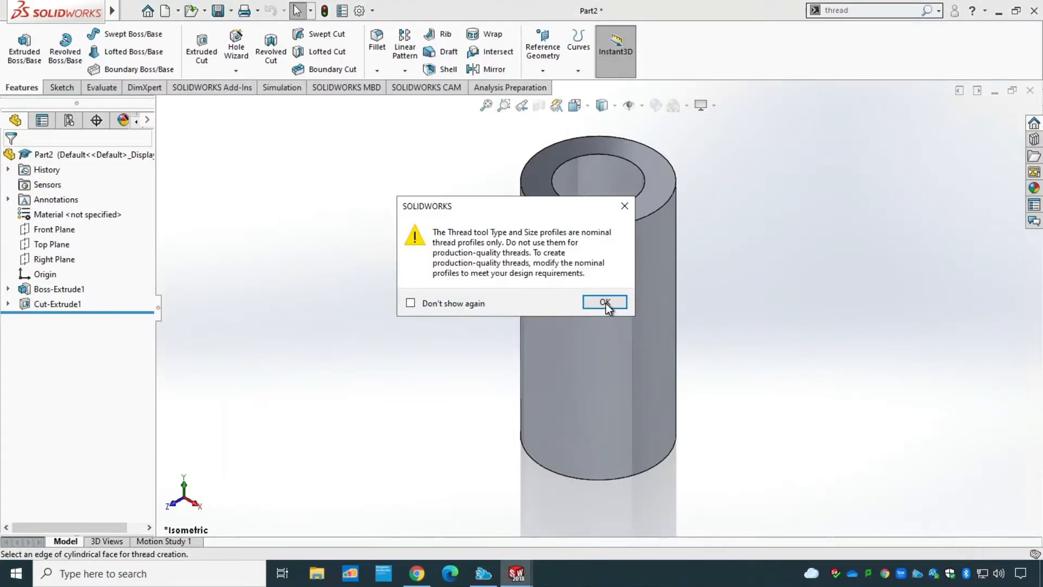
click(606, 303)
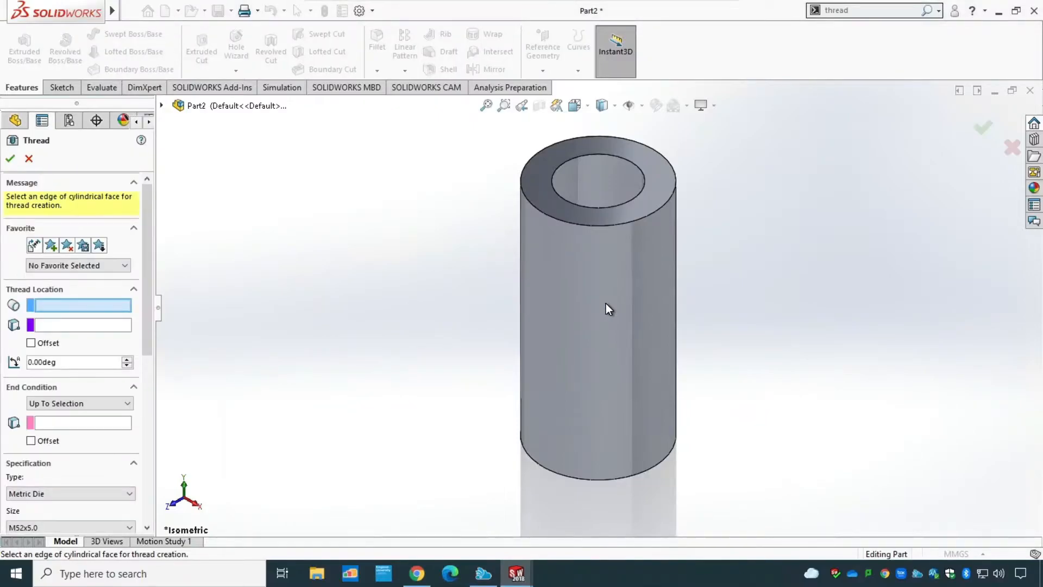
click(571, 203)
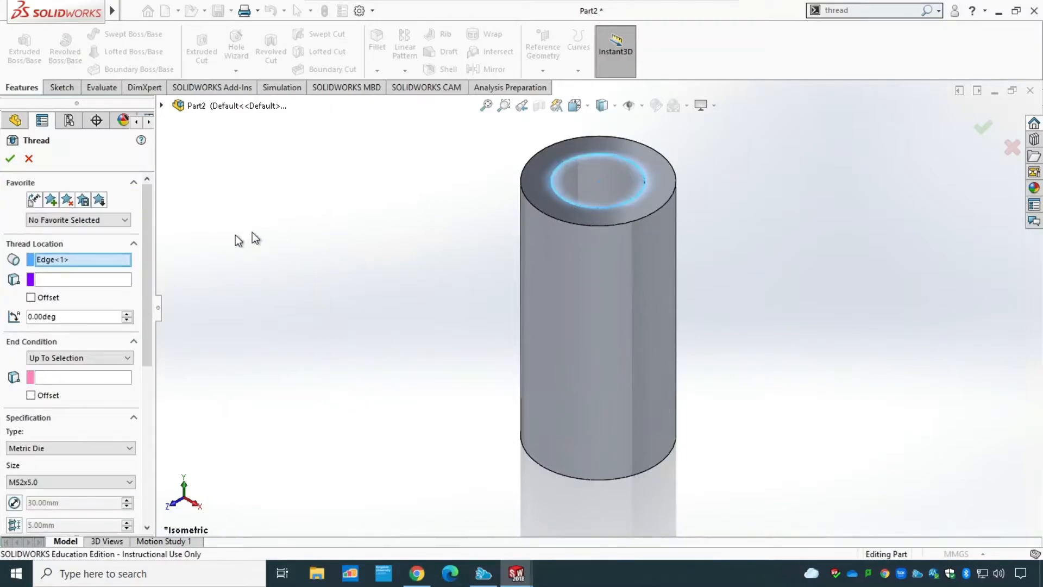
click(80, 279)
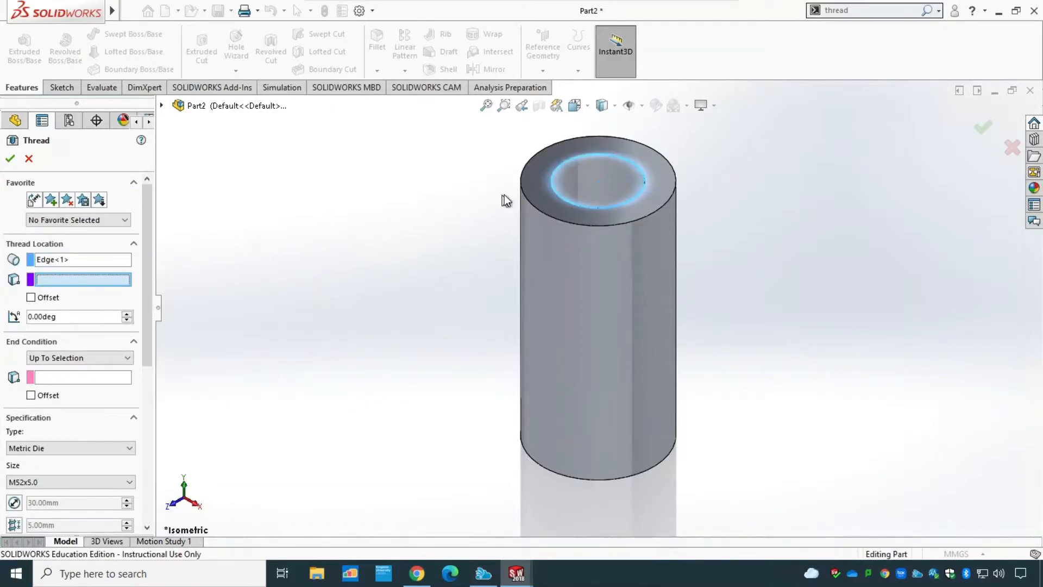
click(536, 188)
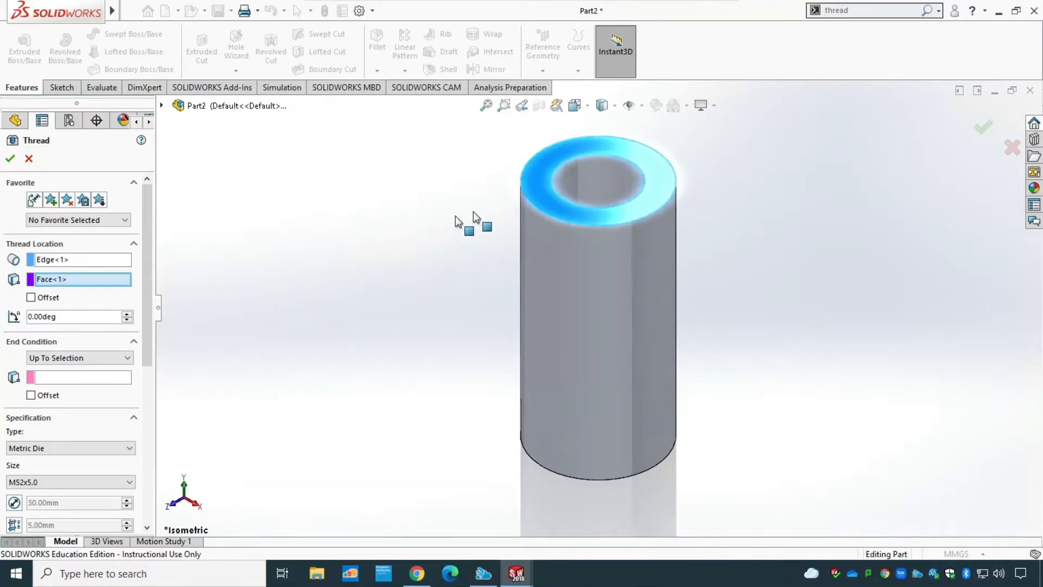
Step: Set the thread's end condition to Blind and try to cut it 50 mm deep as Metric Die M52x5.0
click(73, 360)
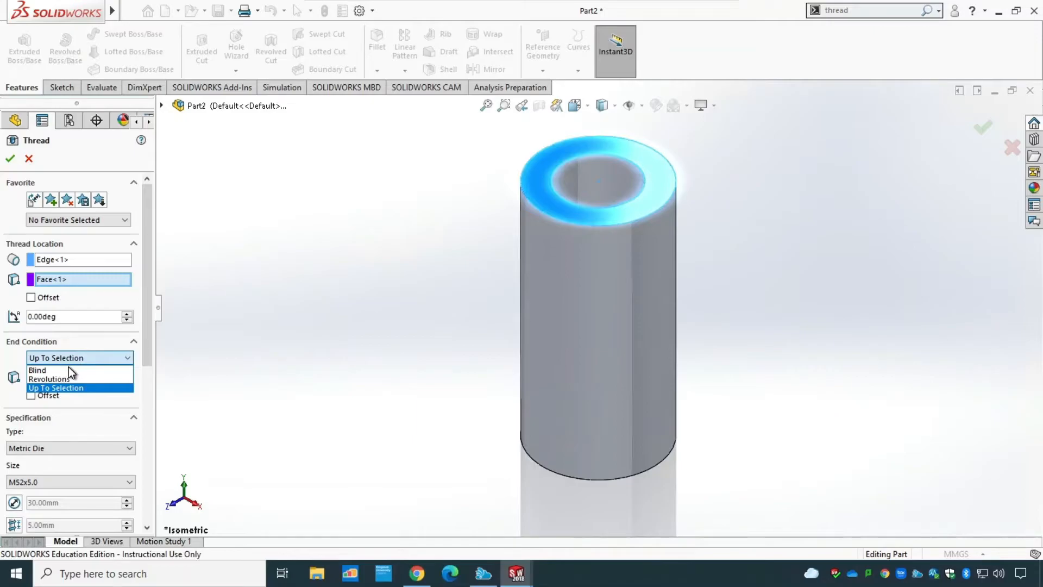
click(69, 369)
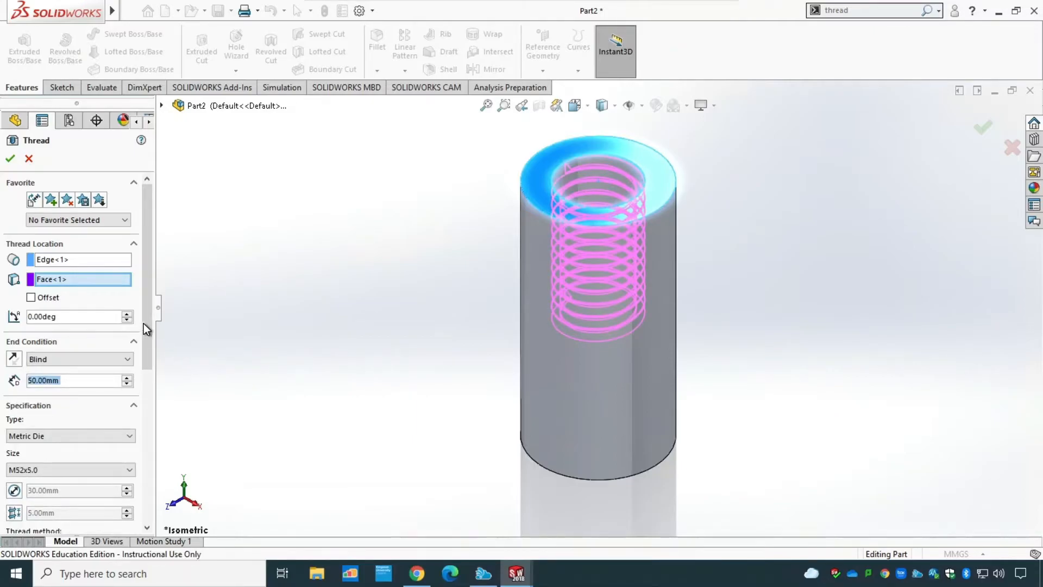
drag(145, 320, 135, 430)
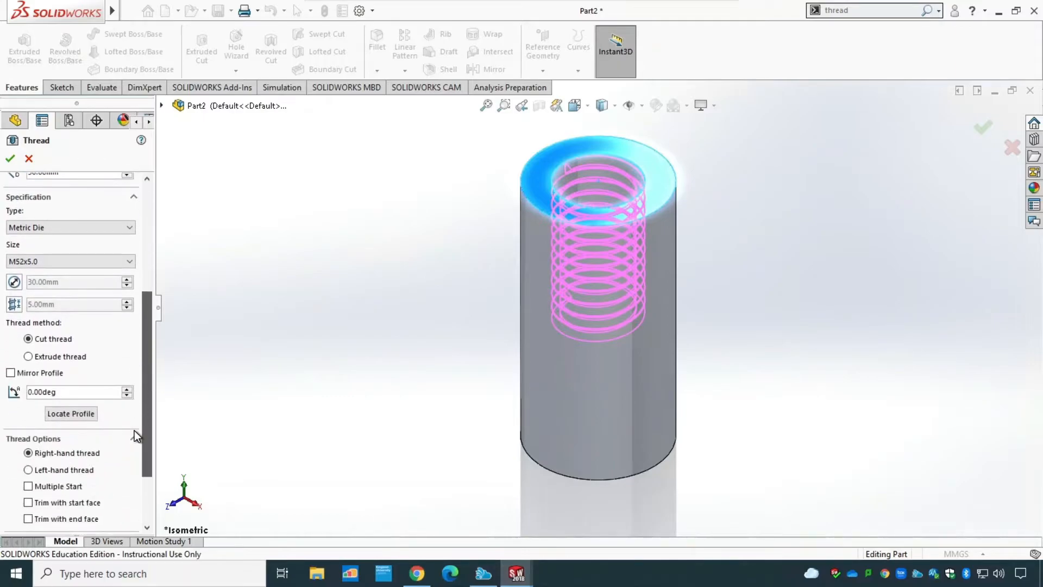
click(10, 159)
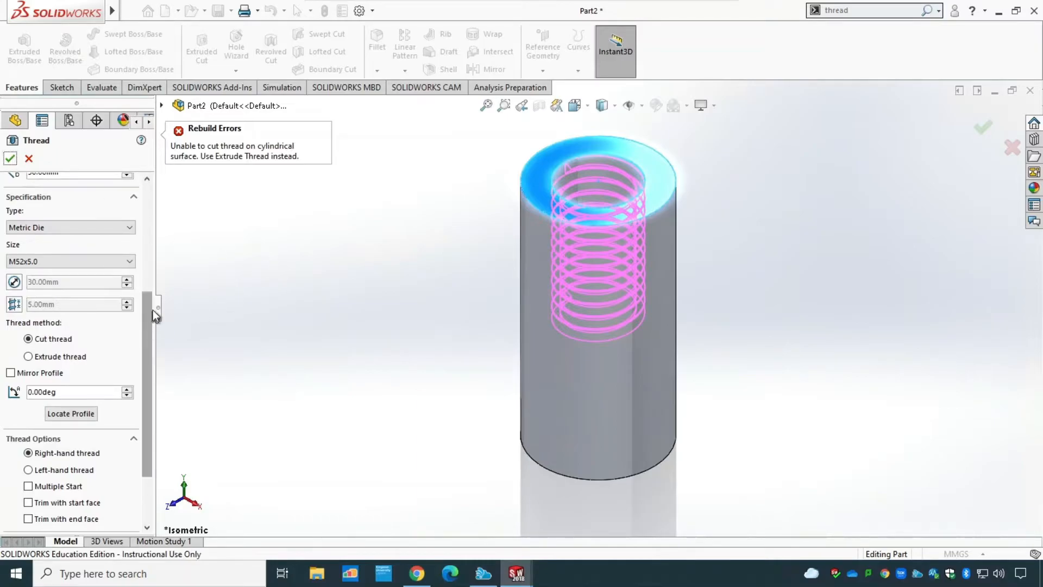
Step: Change the thread size to M30x2.0 and try to cut the thread with the Metric Die type
scroll(154, 322, up, 2)
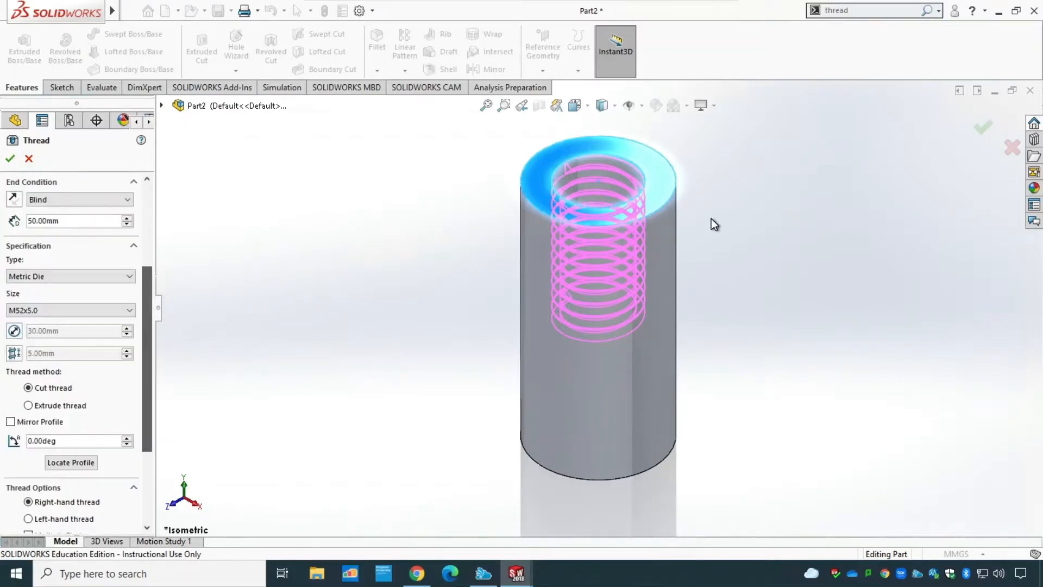
click(84, 315)
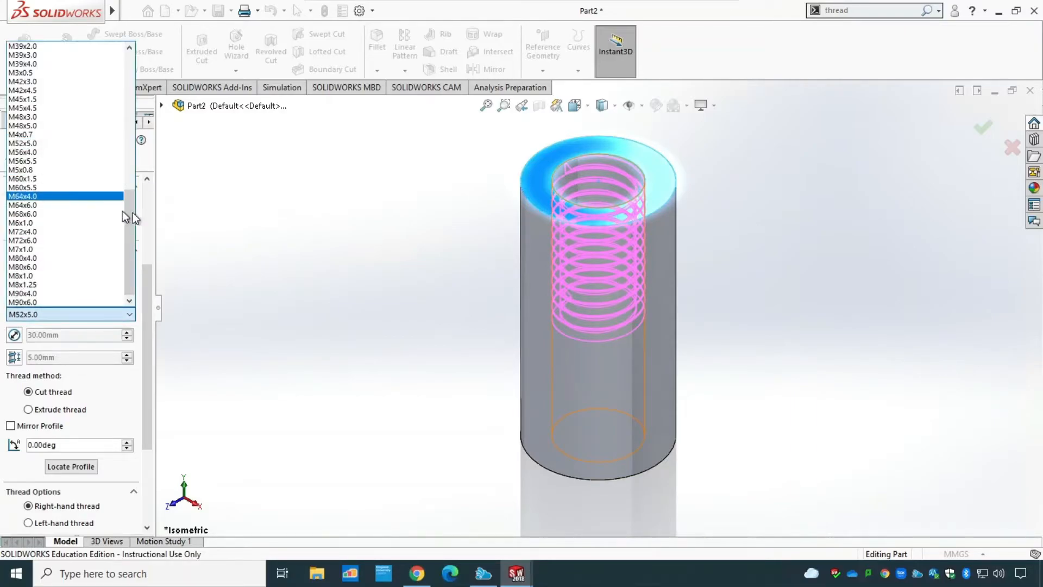
scroll(123, 193, up, 5)
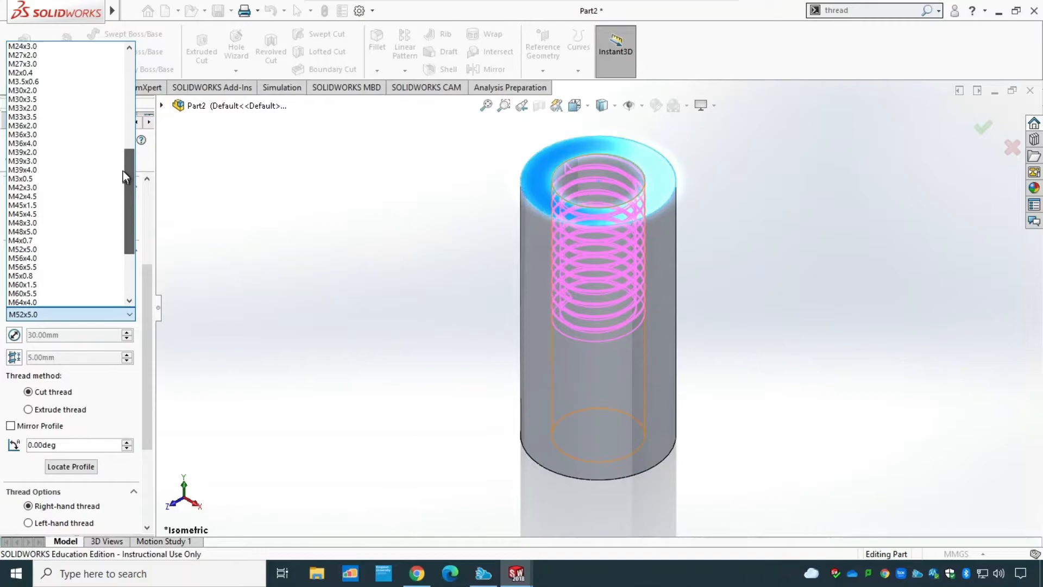
click(60, 116)
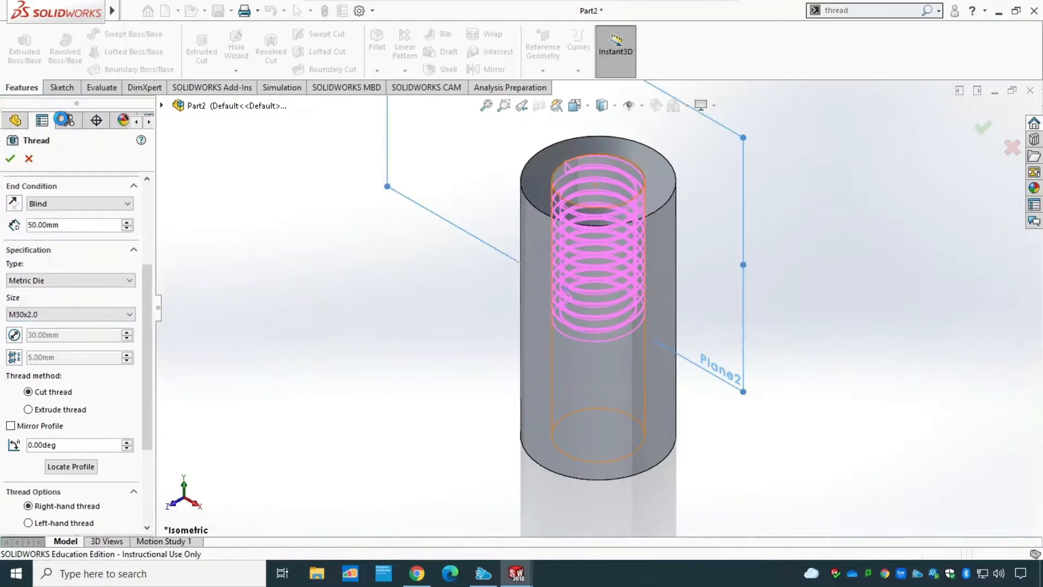
click(10, 159)
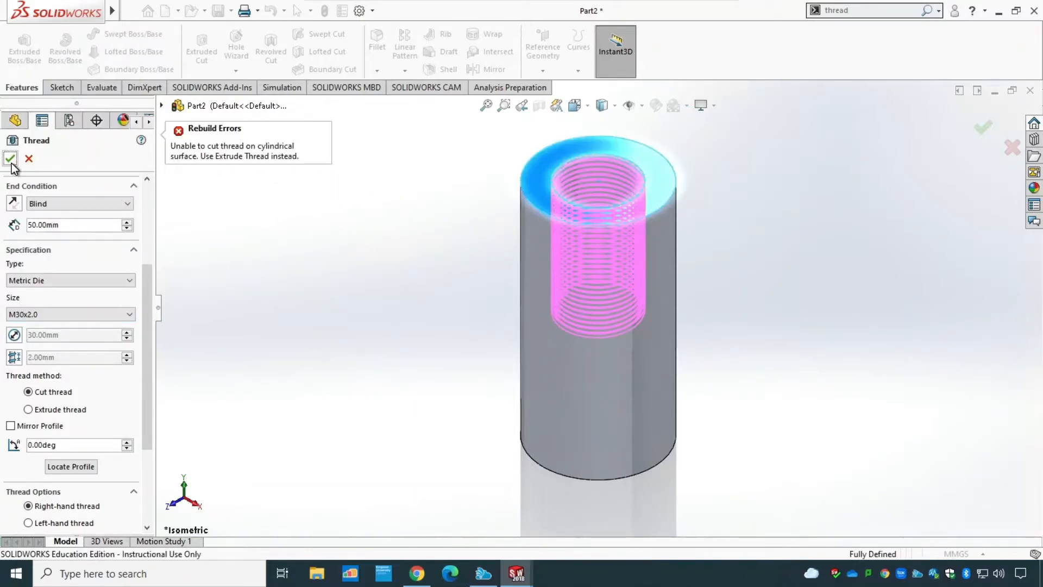
Step: Create the internal thread with the Metric Tap type and section the part at the Front Plane with a -2 mm offset
click(71, 277)
click(61, 319)
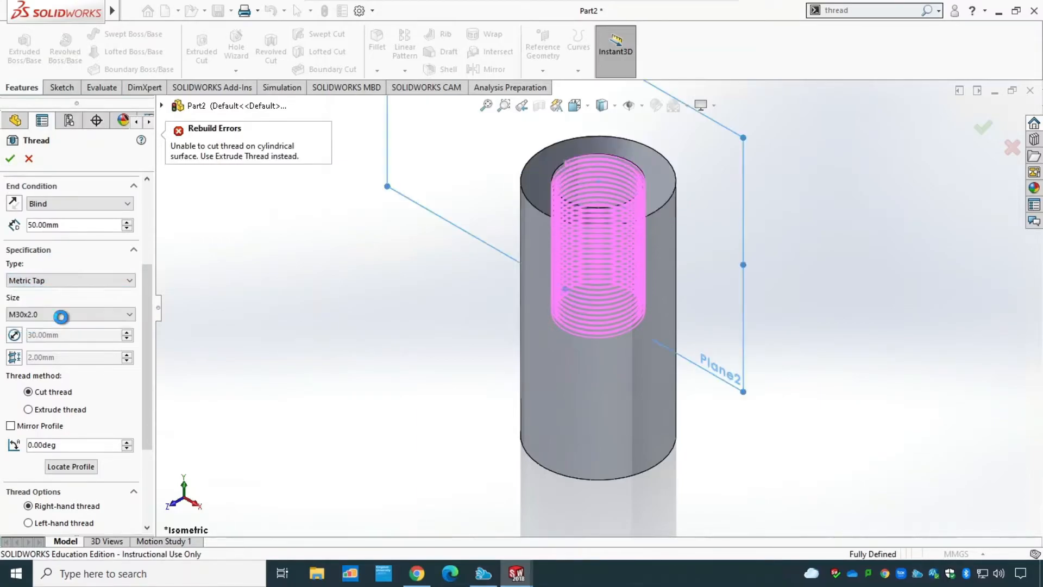
click(11, 159)
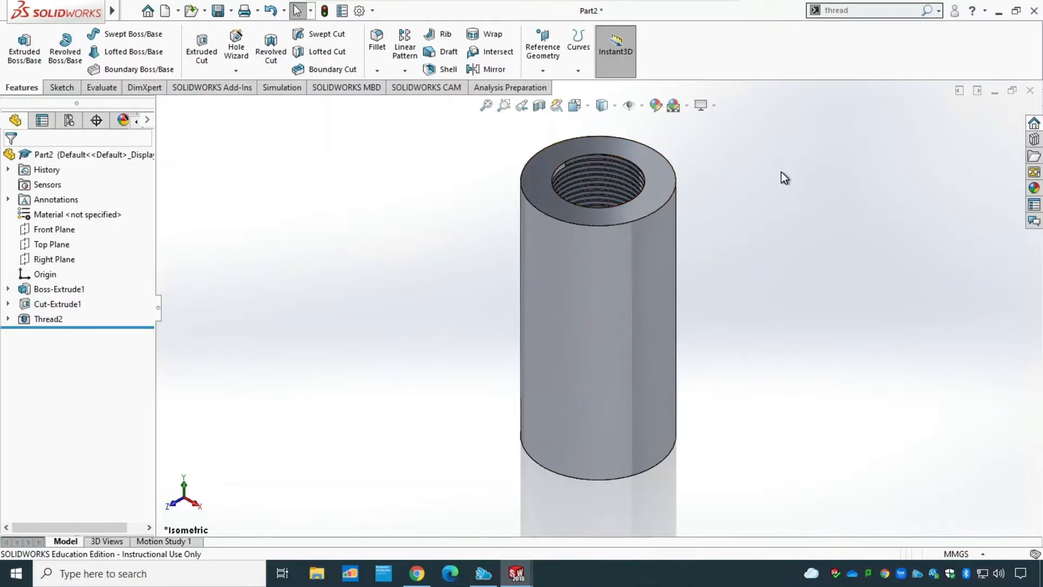
click(539, 106)
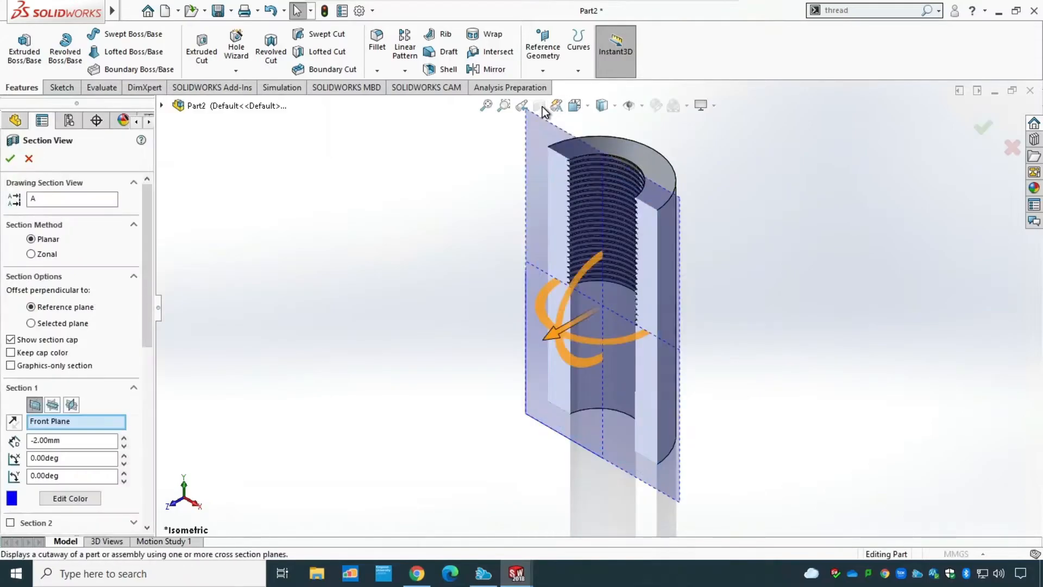
click(10, 158)
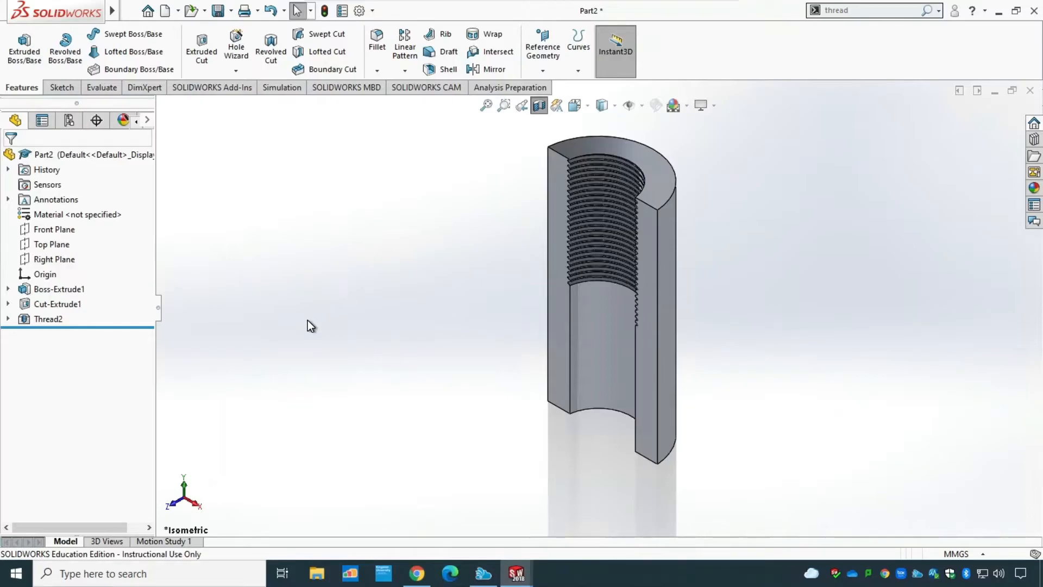
Step: Edit the internal thread so its end condition is Up To Selection, ending at the cylinder's bottom face
right_click(32, 322)
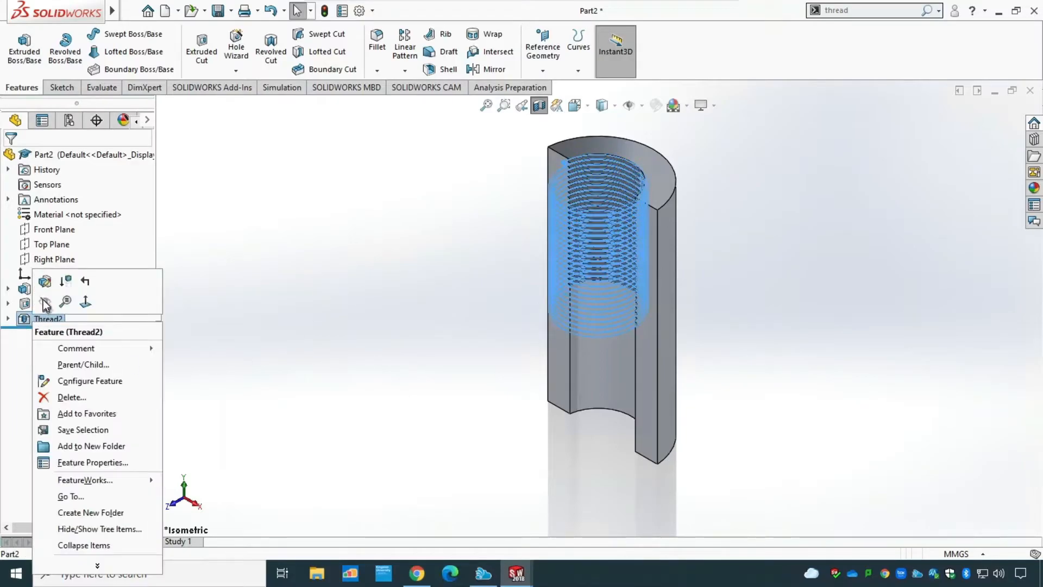
click(44, 281)
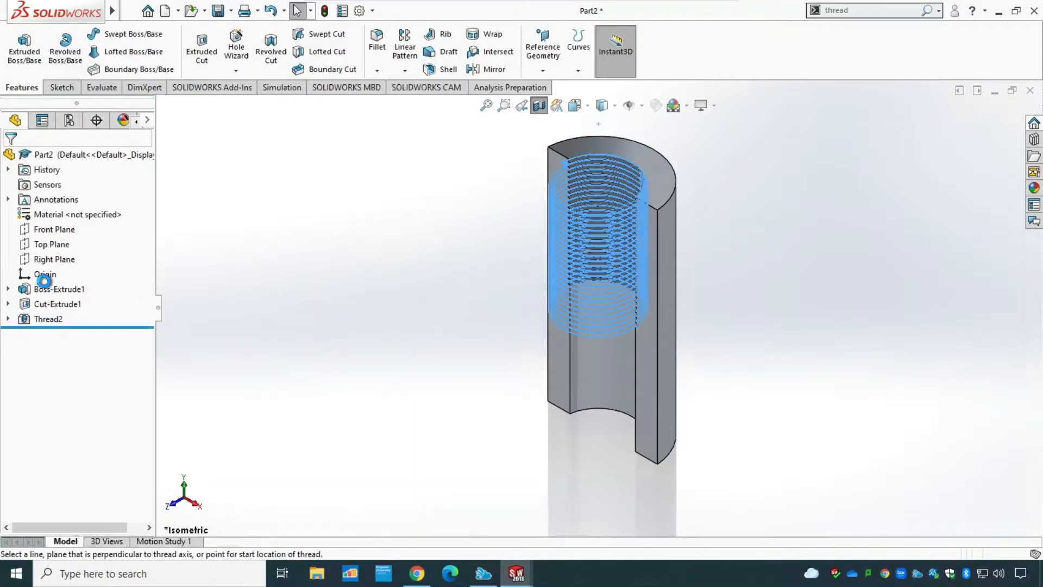
drag(147, 340, 141, 479)
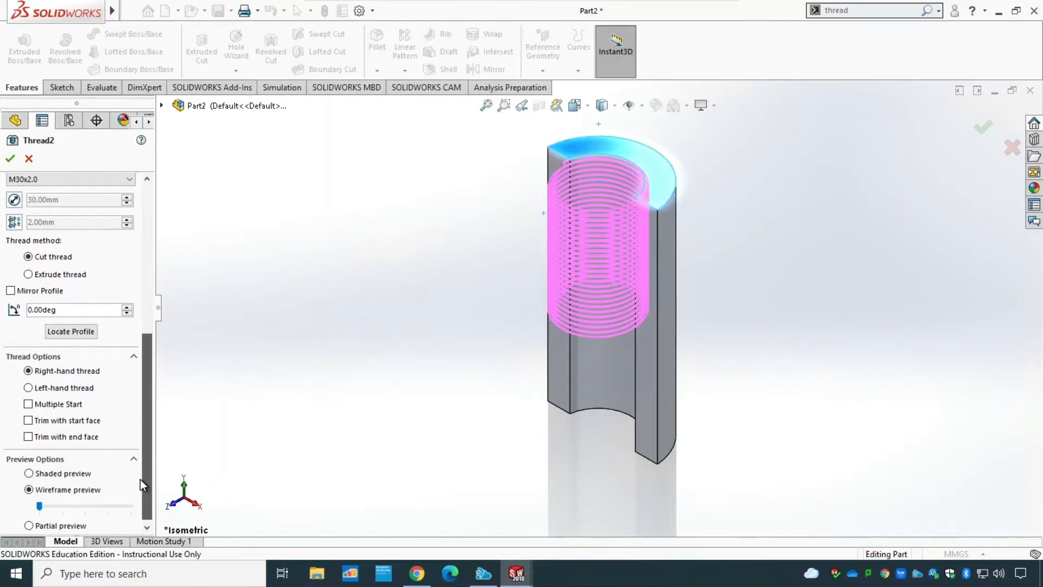
scroll(142, 455, up, 1)
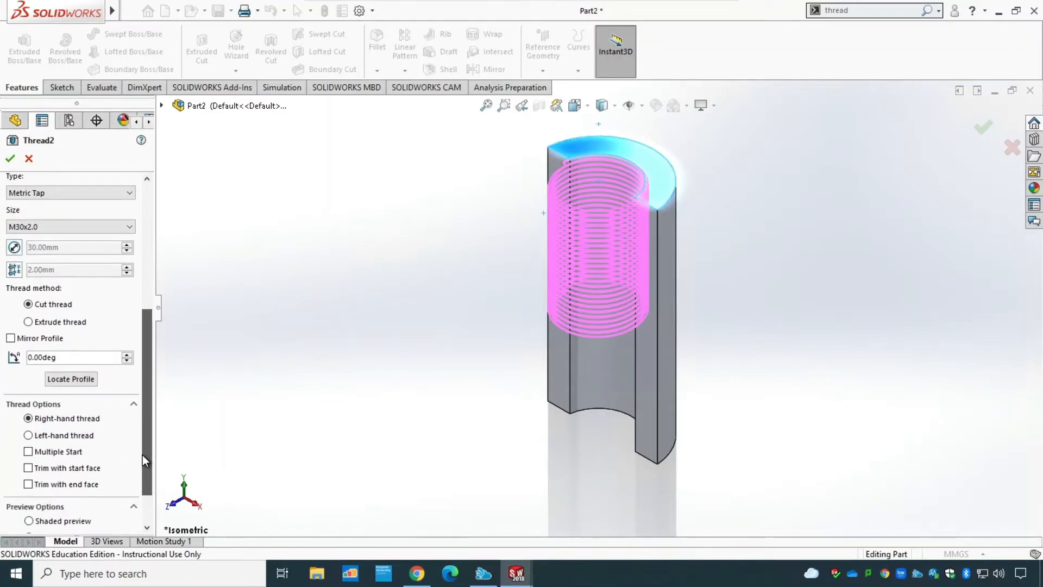
drag(142, 454, 149, 394)
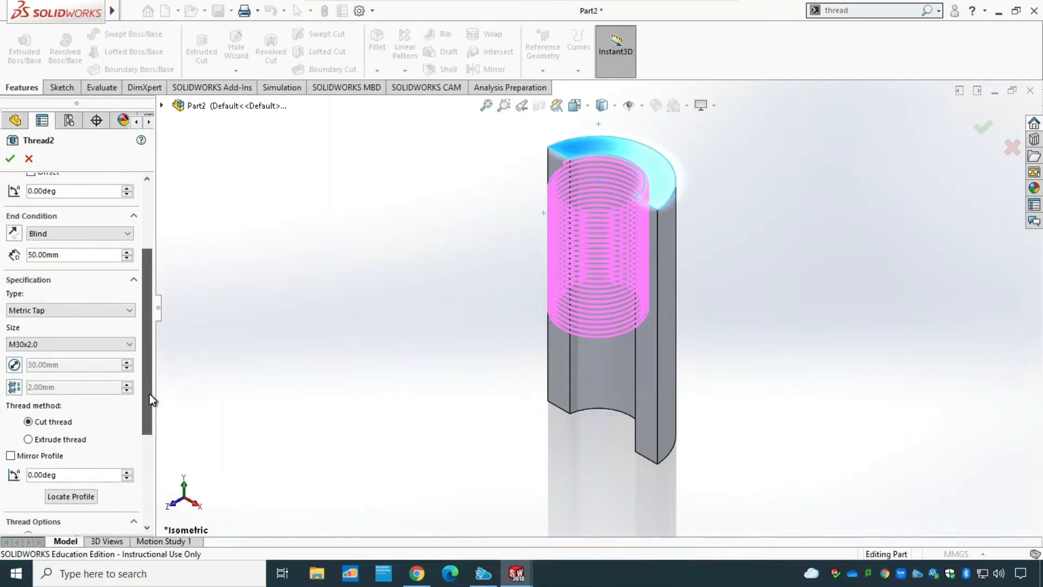
click(82, 235)
click(82, 260)
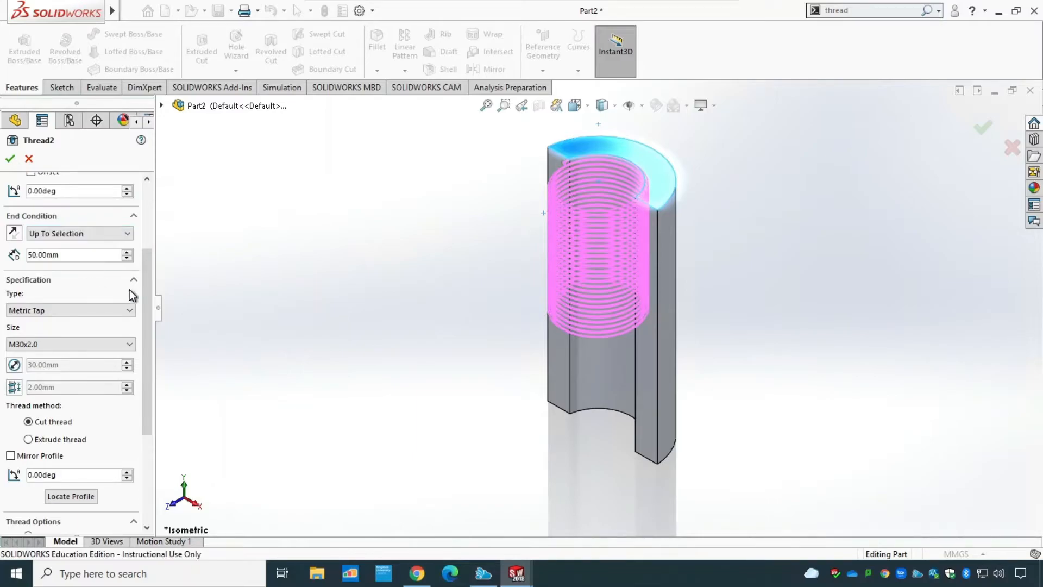
middle_drag(439, 522, 480, 358)
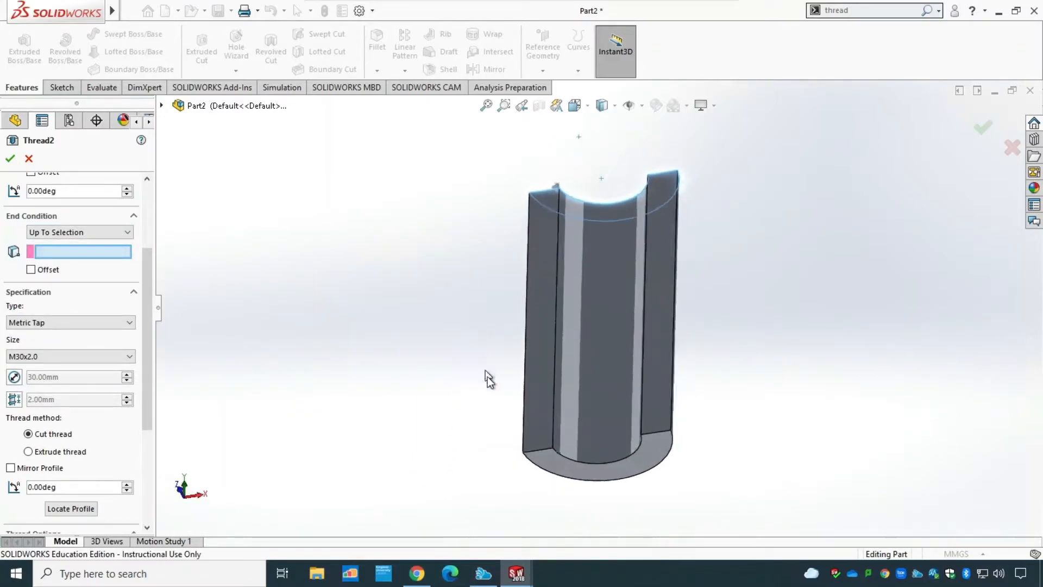
click(546, 454)
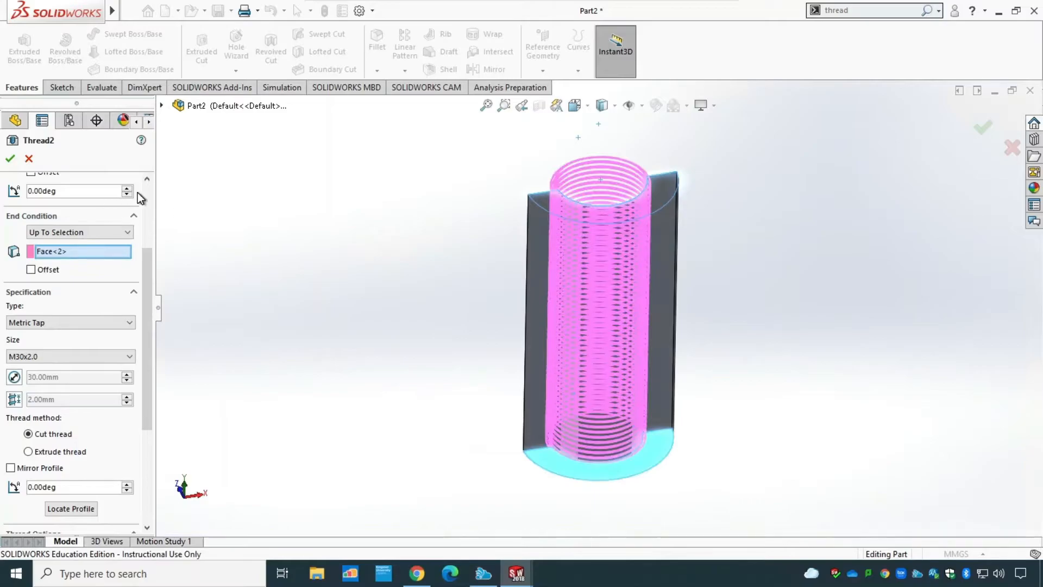
click(10, 158)
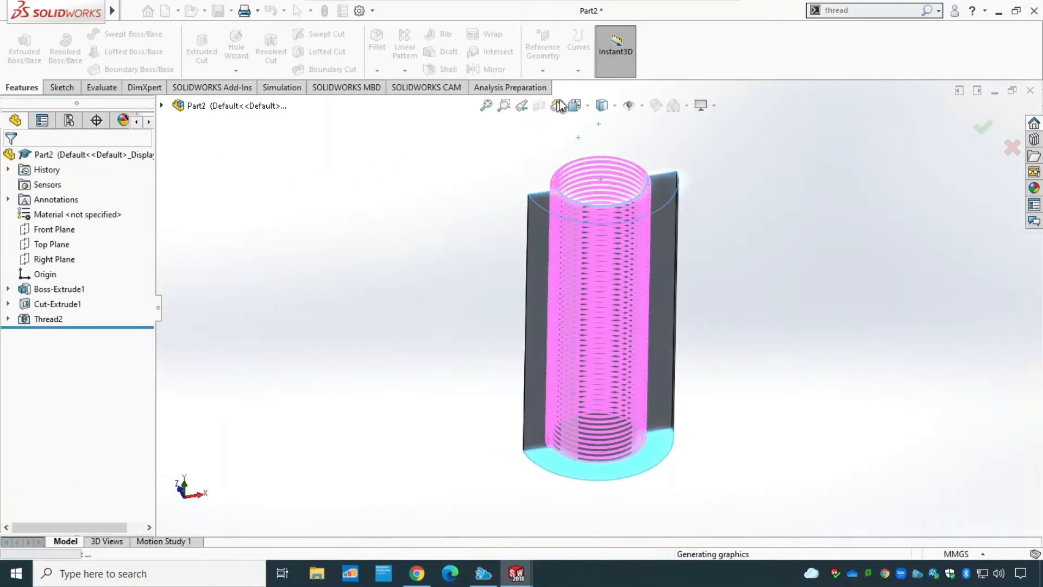
Step: View the sectioned cylinder isometrically and reopen its internal thread to review the end condition and available thread types
click(589, 108)
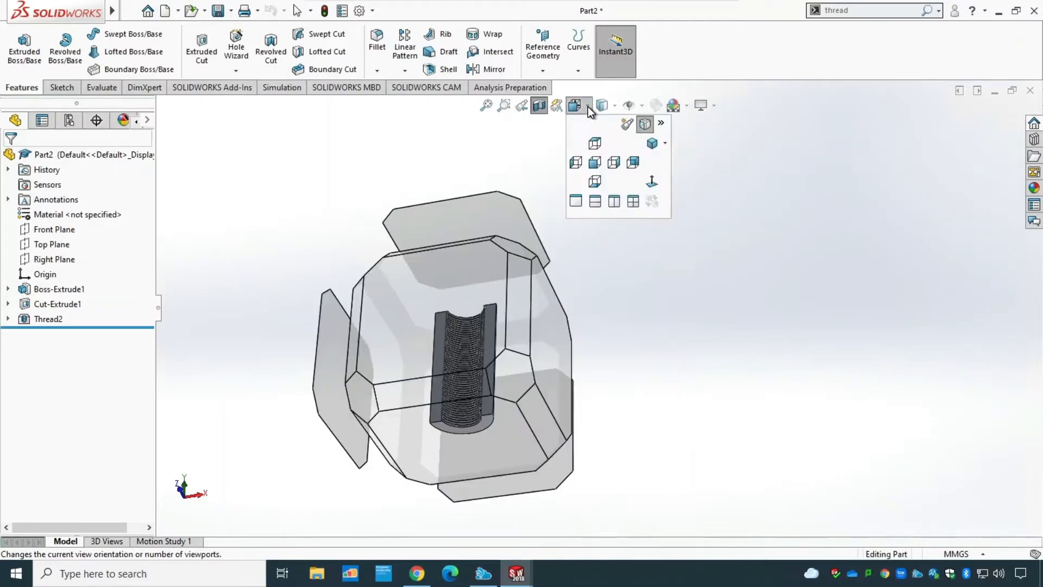
click(655, 147)
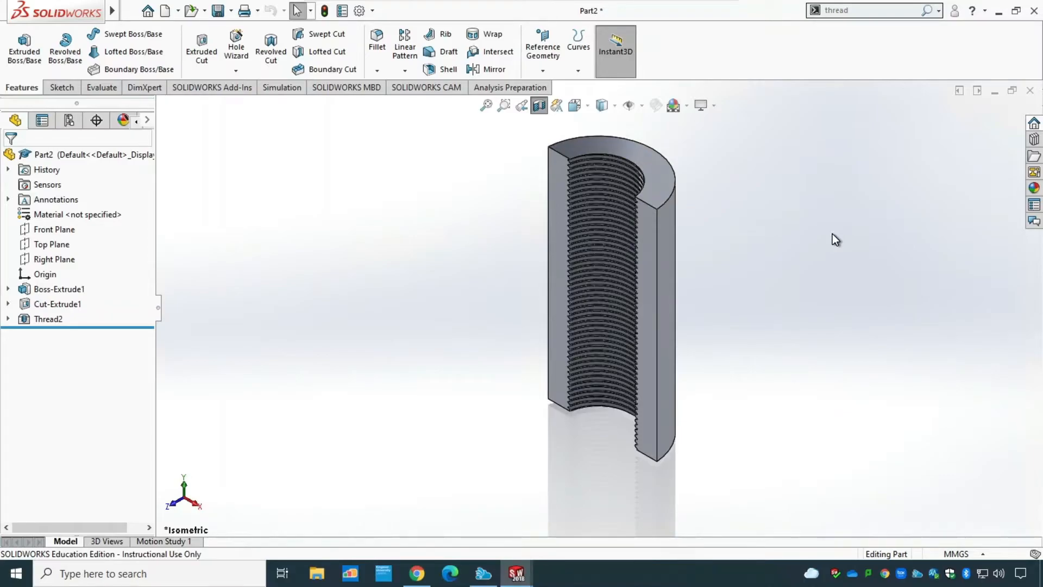
right_click(37, 316)
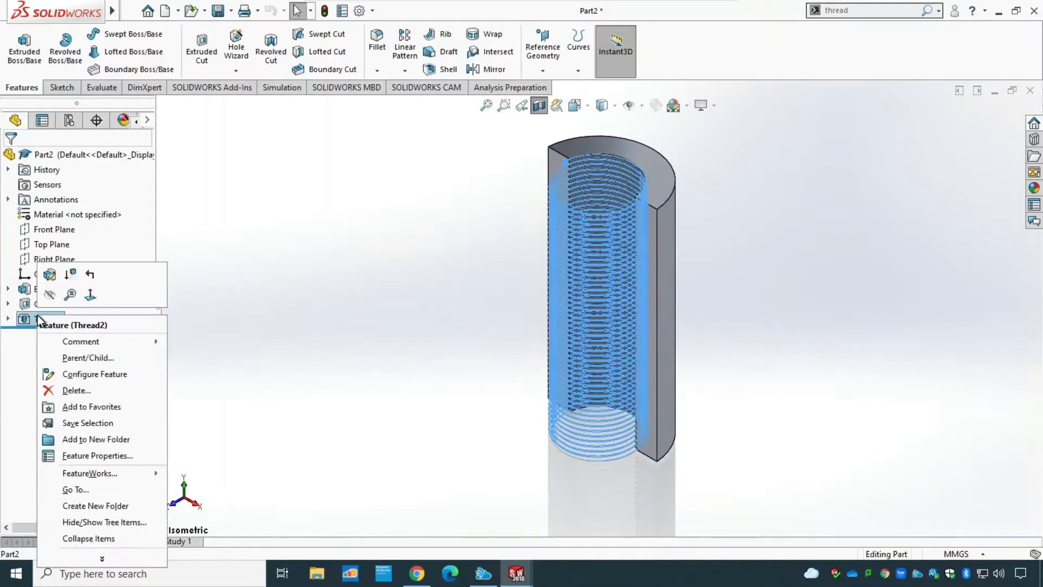
click(49, 275)
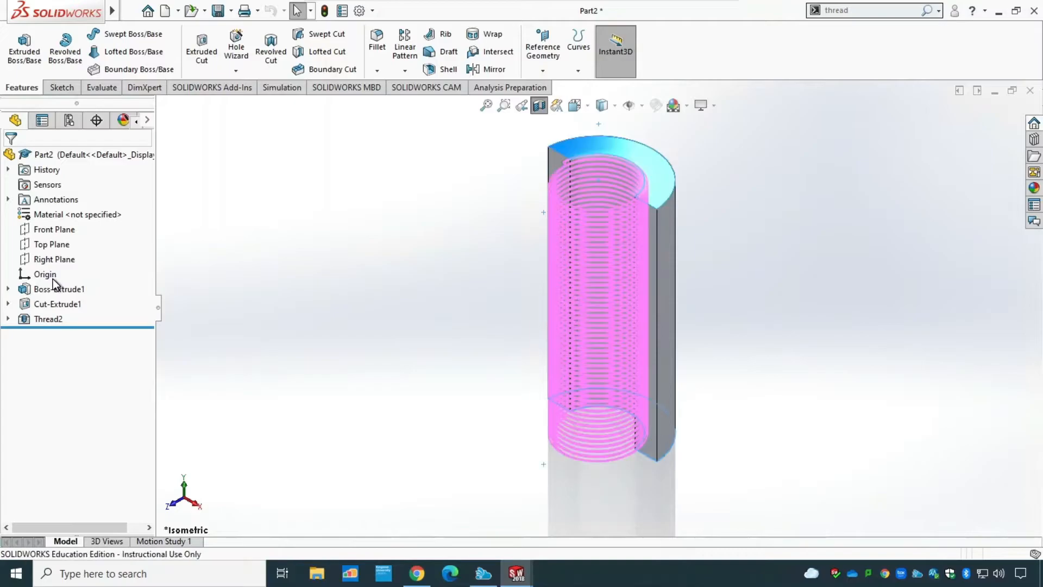
drag(149, 287, 149, 340)
click(50, 350)
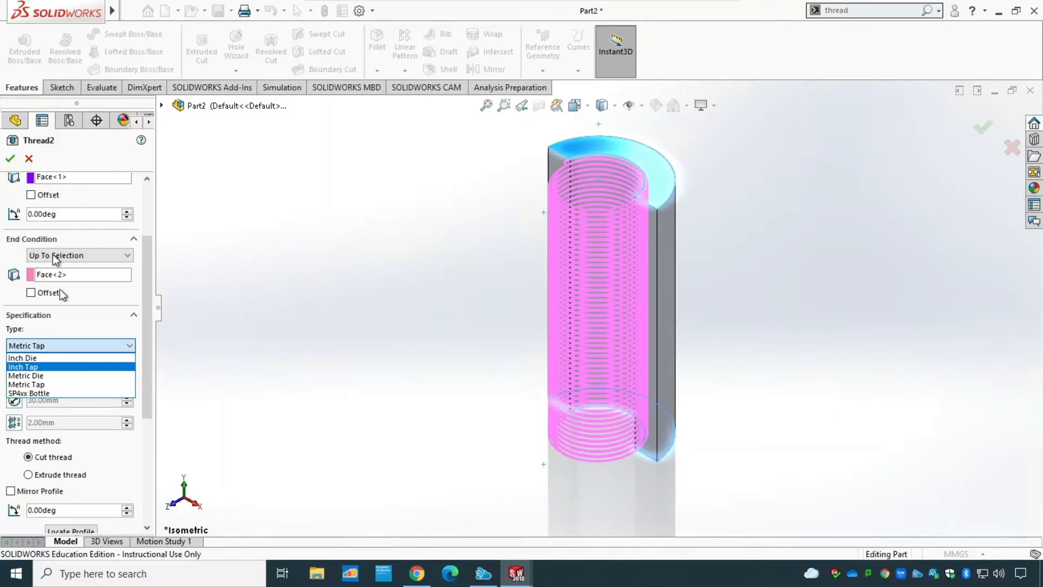
click(21, 410)
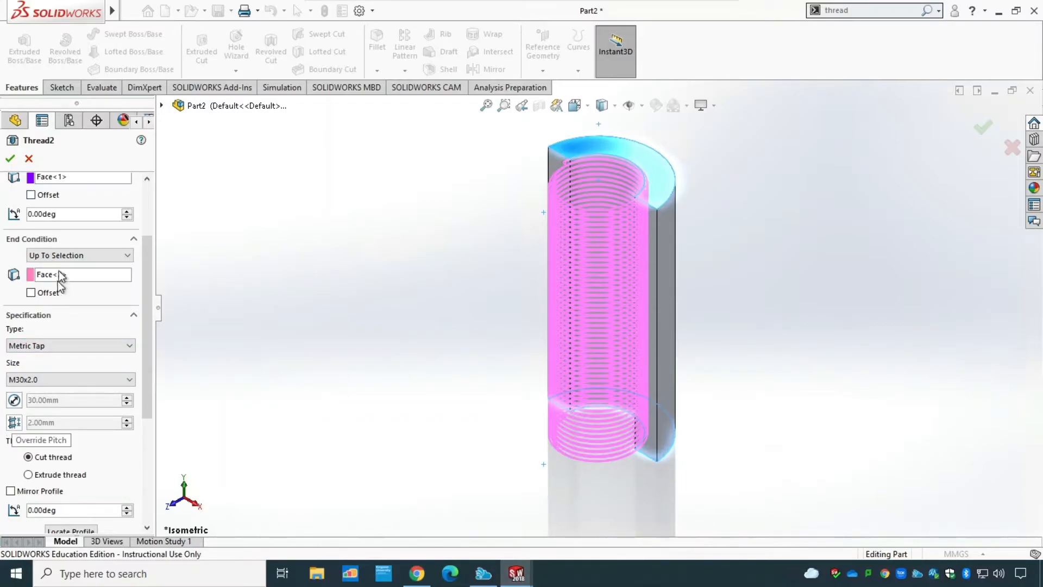
click(10, 158)
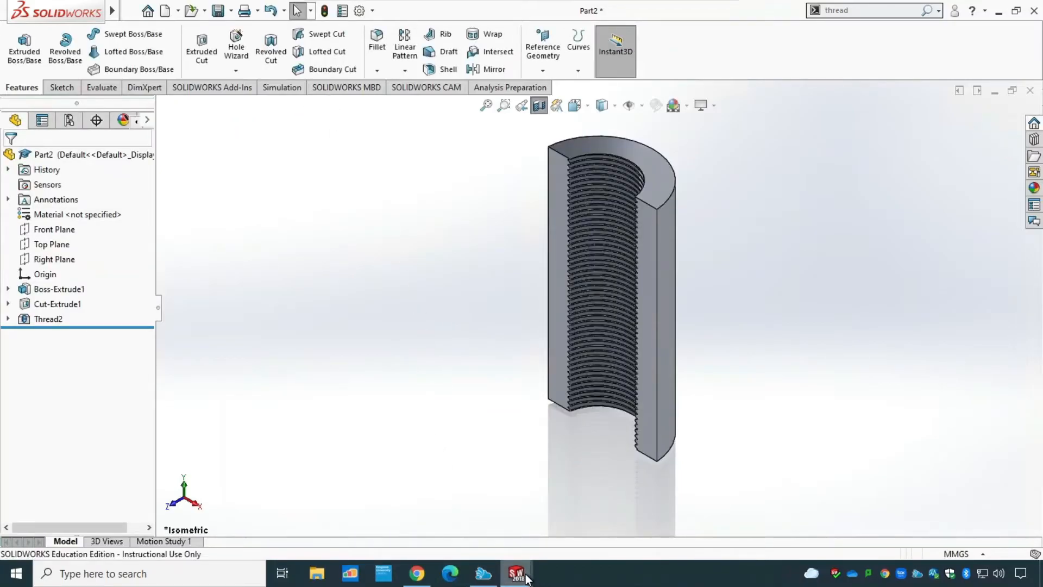
Step: Switch to the Part1 block and delete its M20x1.5 tapped hole together with the dependent sketches and hole thread
mouse_move(526, 577)
click(469, 520)
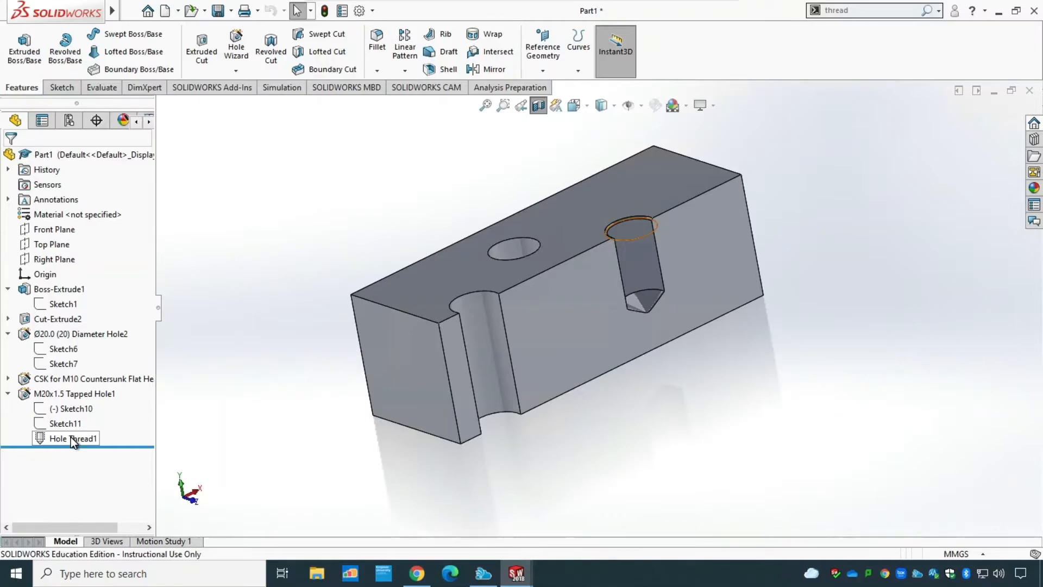
right_click(90, 394)
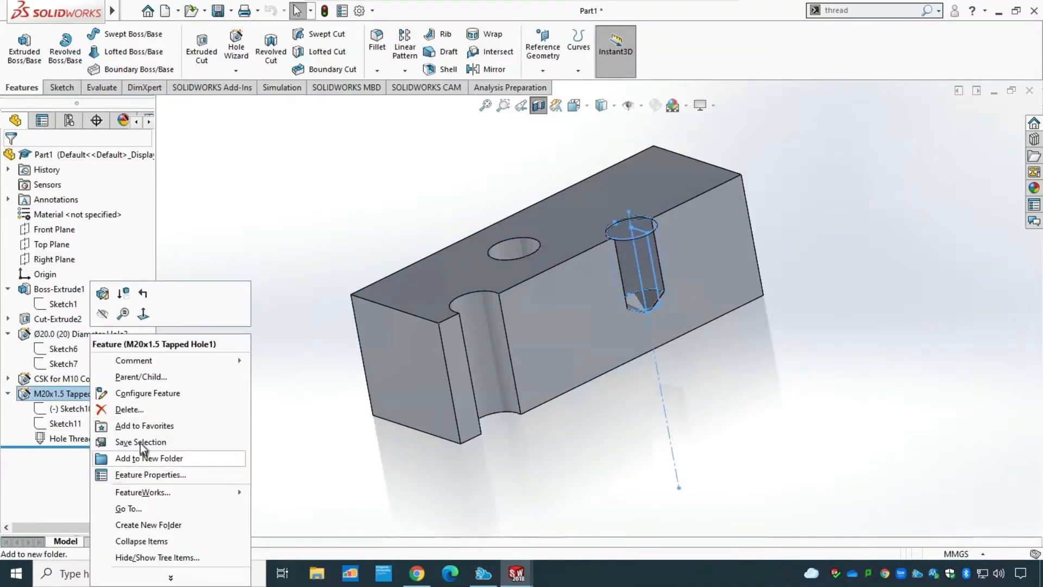
click(135, 409)
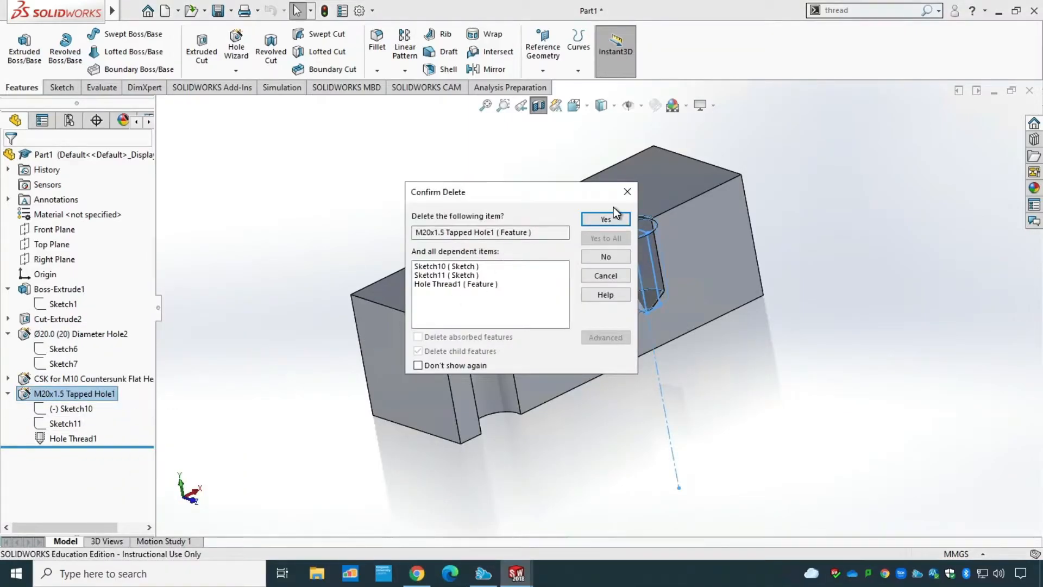
click(615, 219)
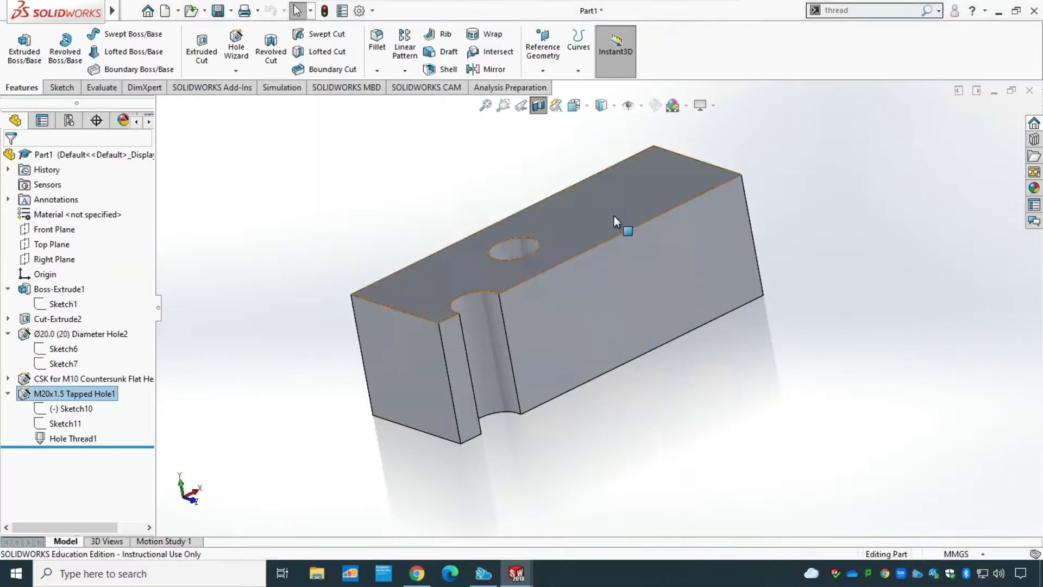
Step: In isometric view, delete the block's 20 mm diameter Hole Wizard hole and its M10 countersunk hole with their sketches
click(587, 107)
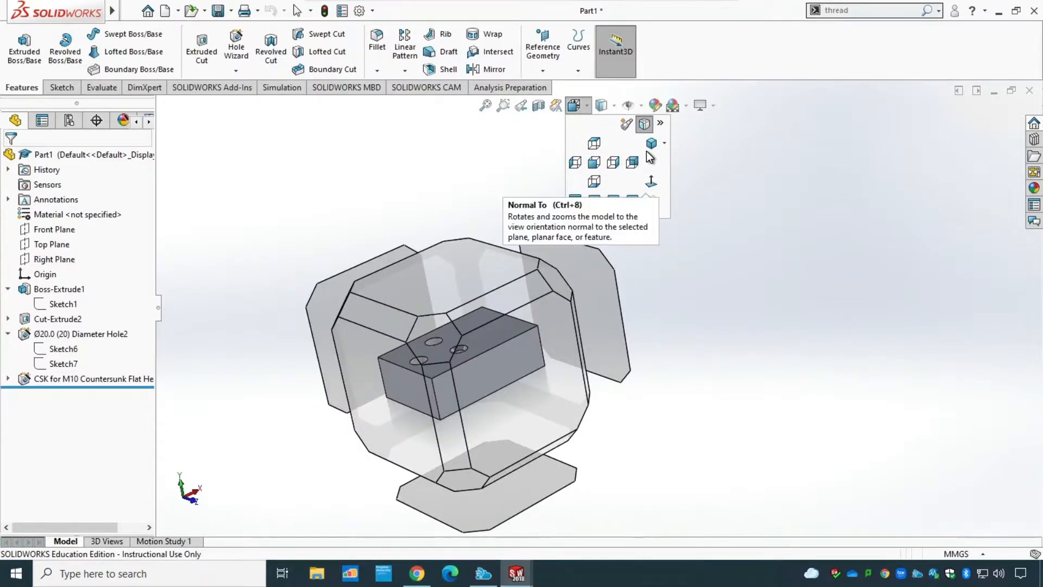
click(650, 145)
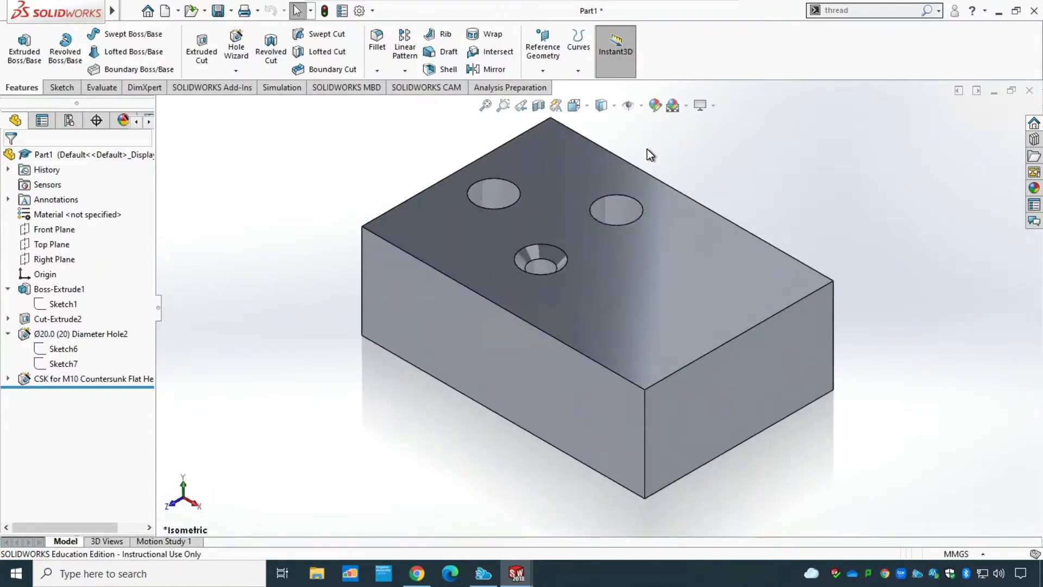
click(66, 380)
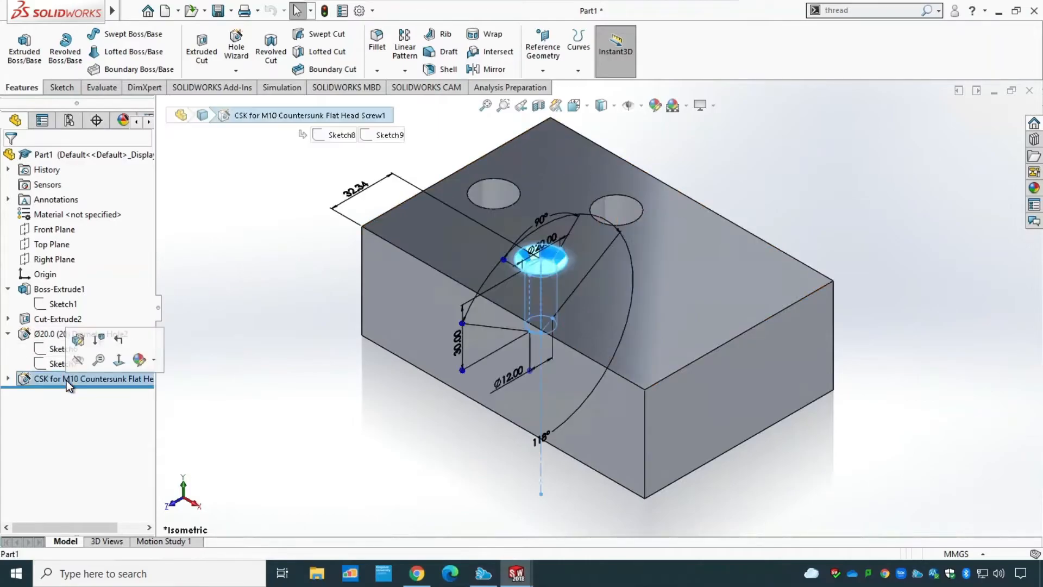
shift+click(65, 336)
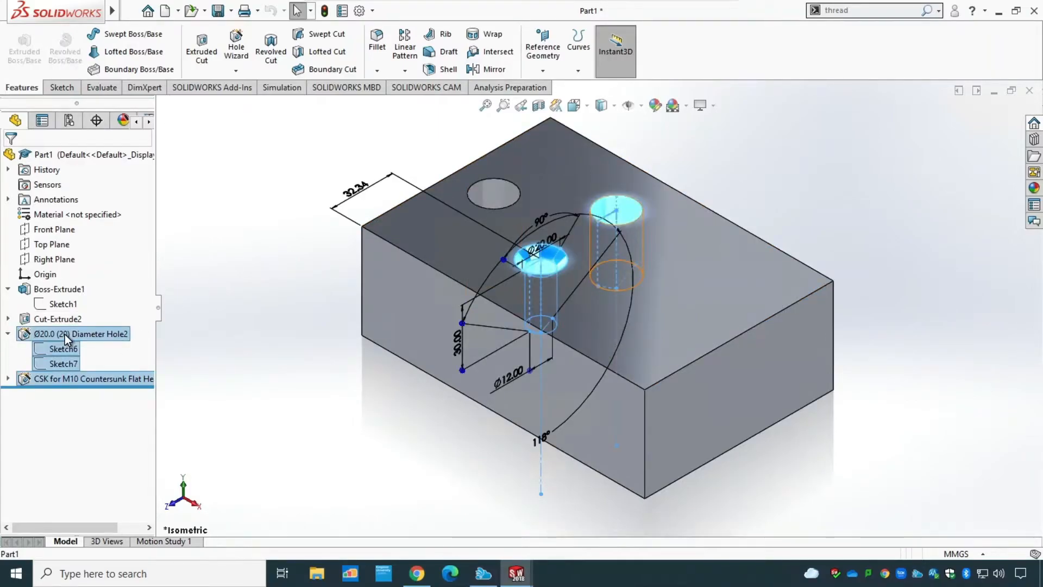
right_click(64, 334)
click(99, 377)
click(600, 284)
click(594, 220)
click(594, 220)
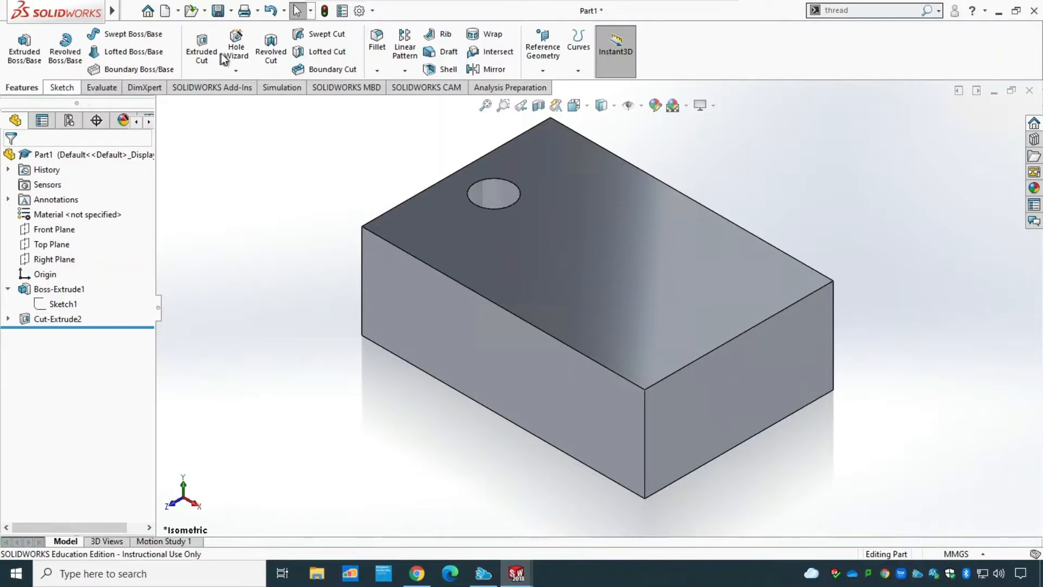
Step: Create three ISO dowel holes with the Hole Wizard, placed in a row beside the existing hole on the block's top face
click(238, 43)
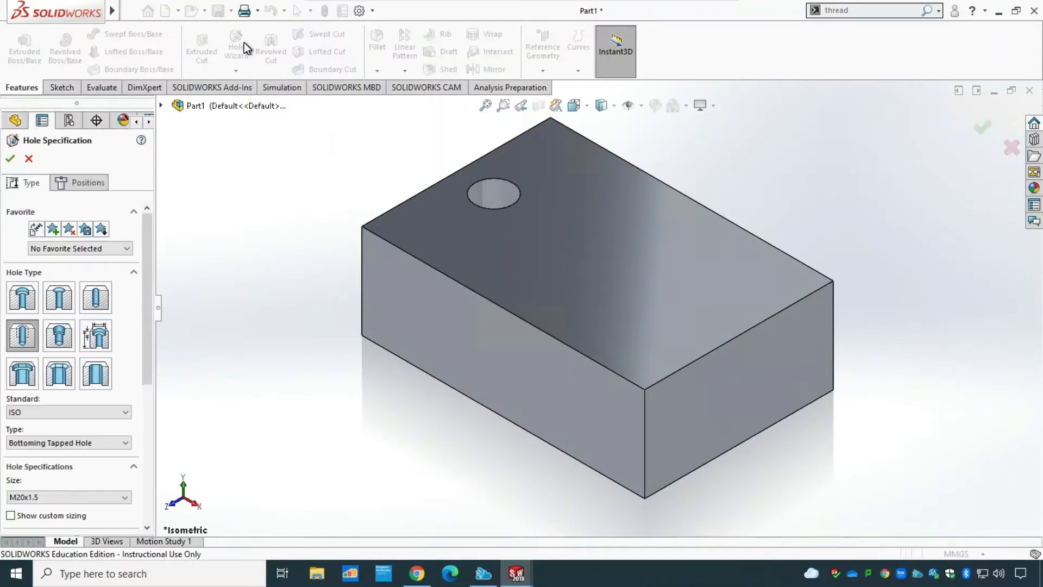
click(93, 302)
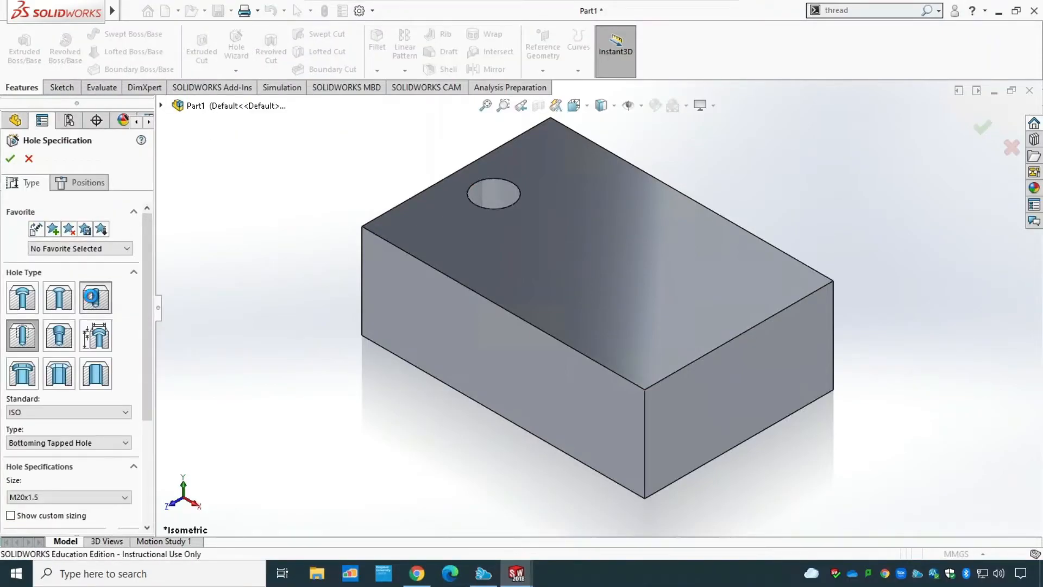
click(79, 183)
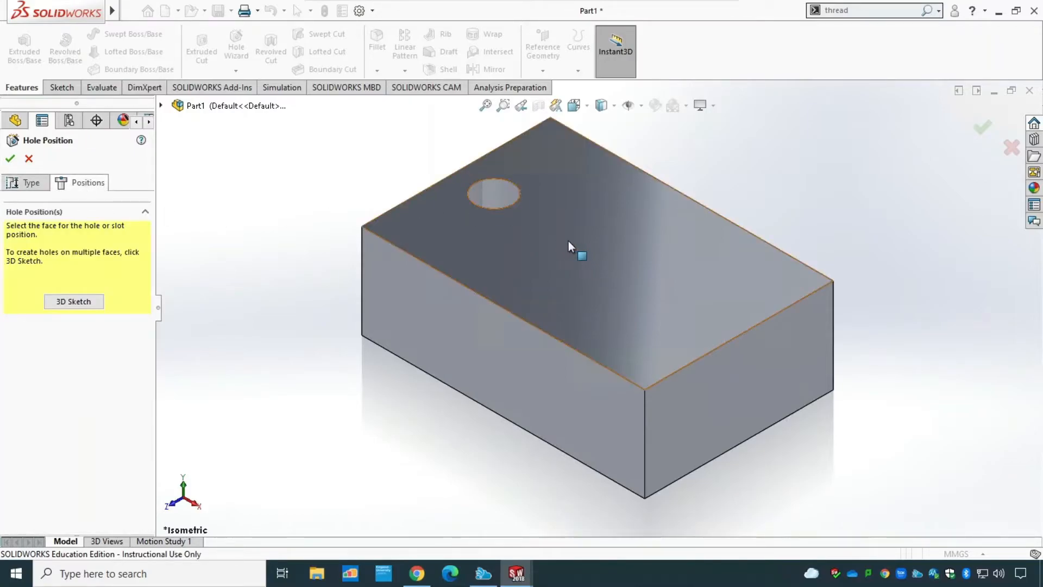
click(569, 242)
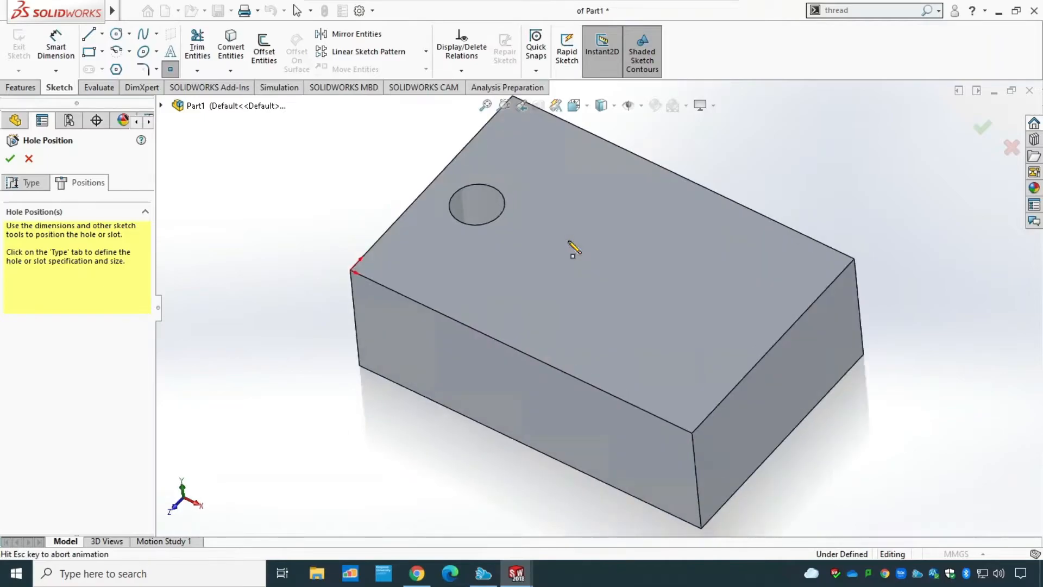
click(527, 310)
click(639, 310)
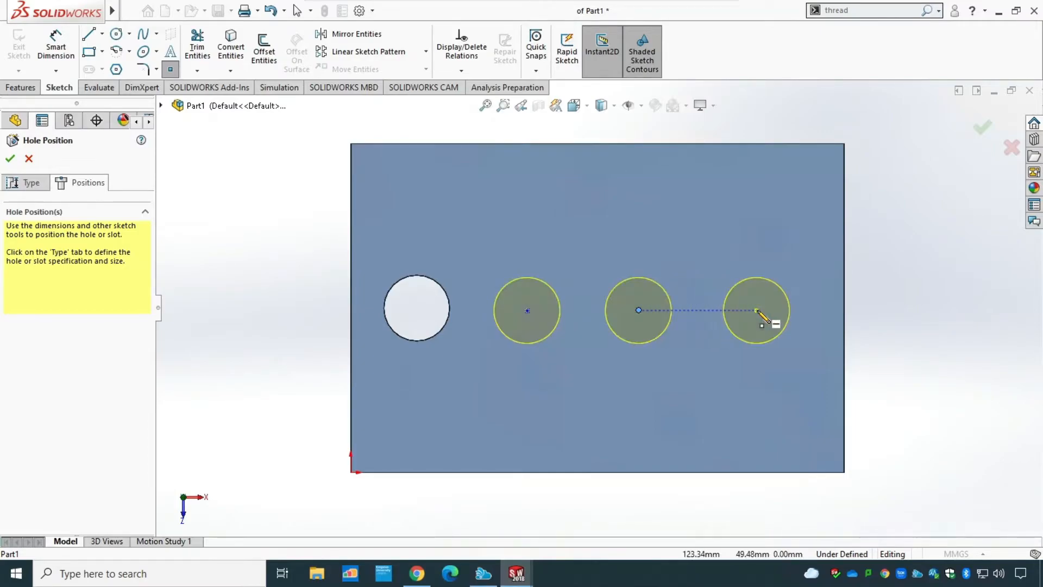
click(756, 310)
key(Escape)
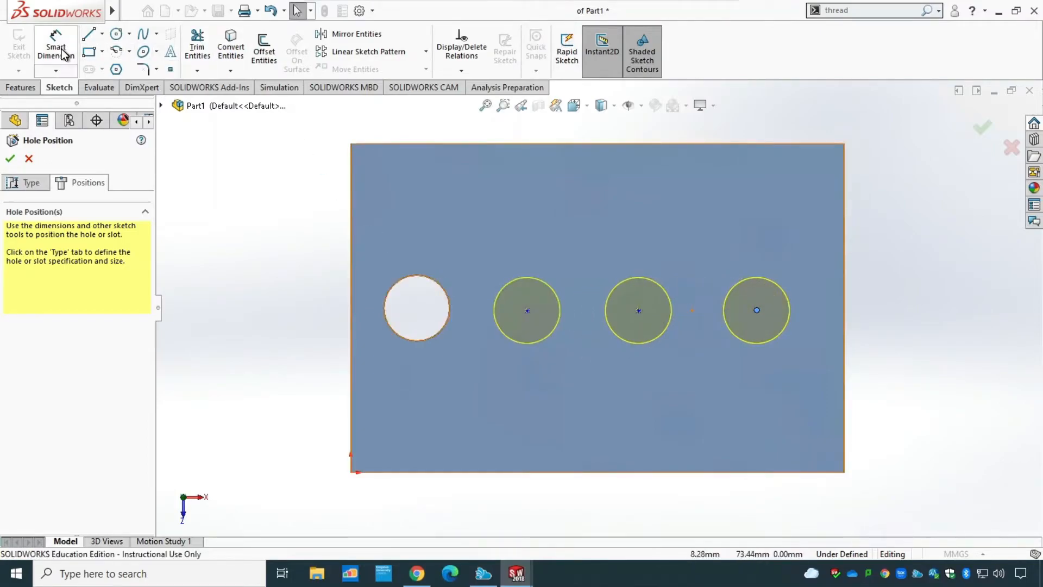
click(10, 158)
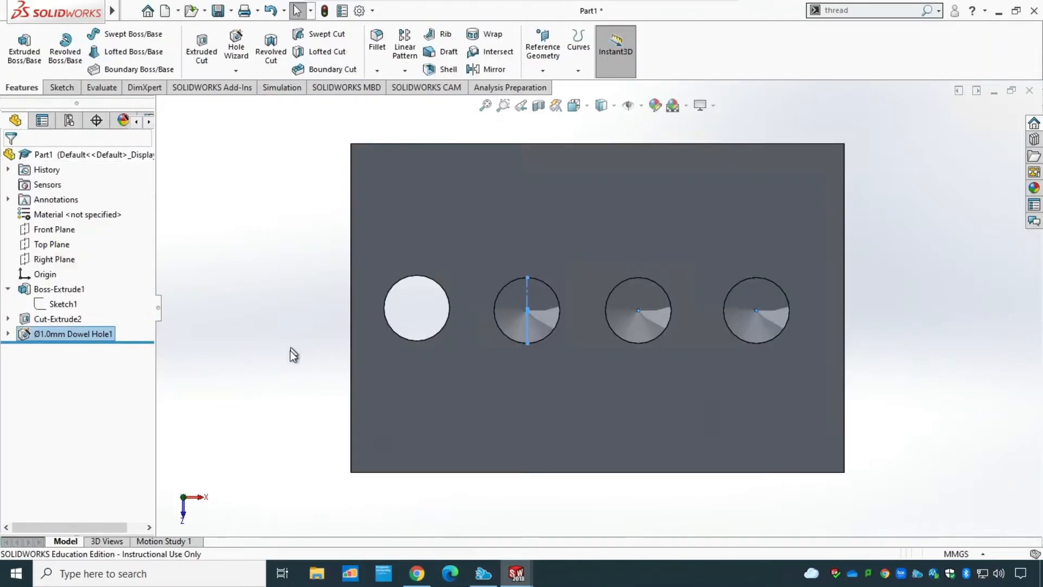
Step: Inspect the three dowel holes from an angle and undo their creation
middle_drag(282, 374, 271, 177)
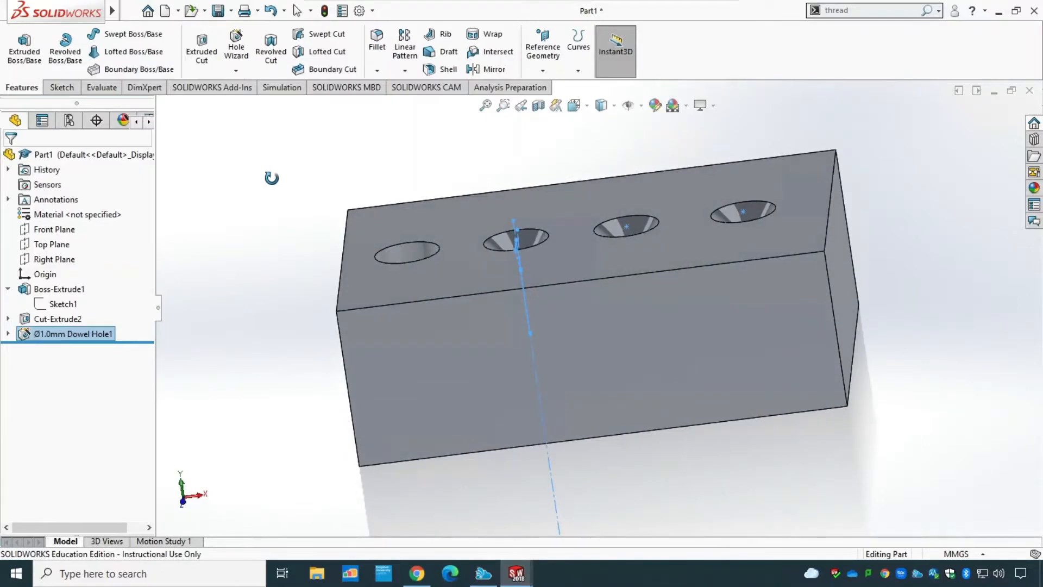
key(Escape)
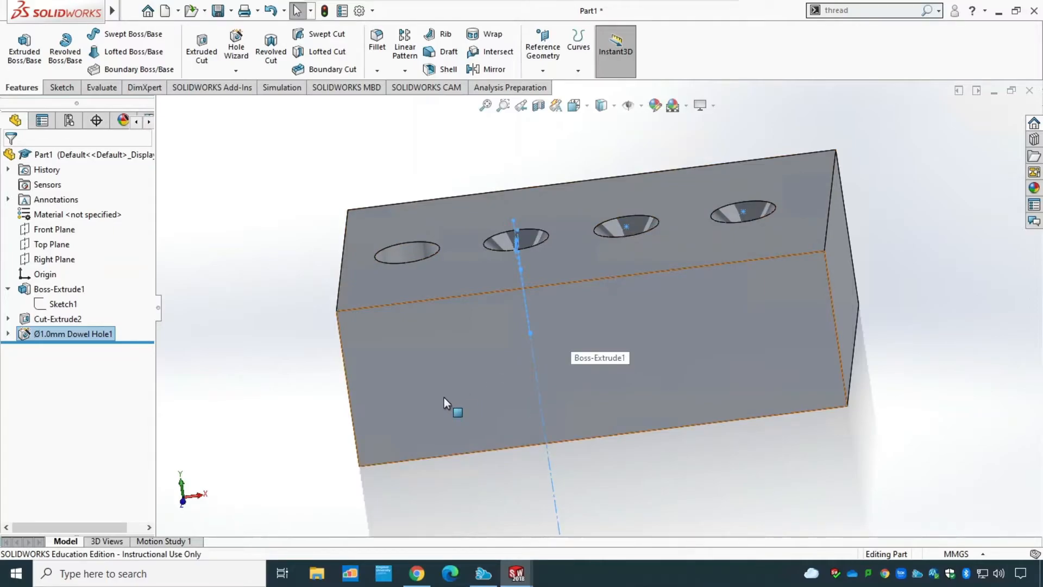
key(ctrl+z)
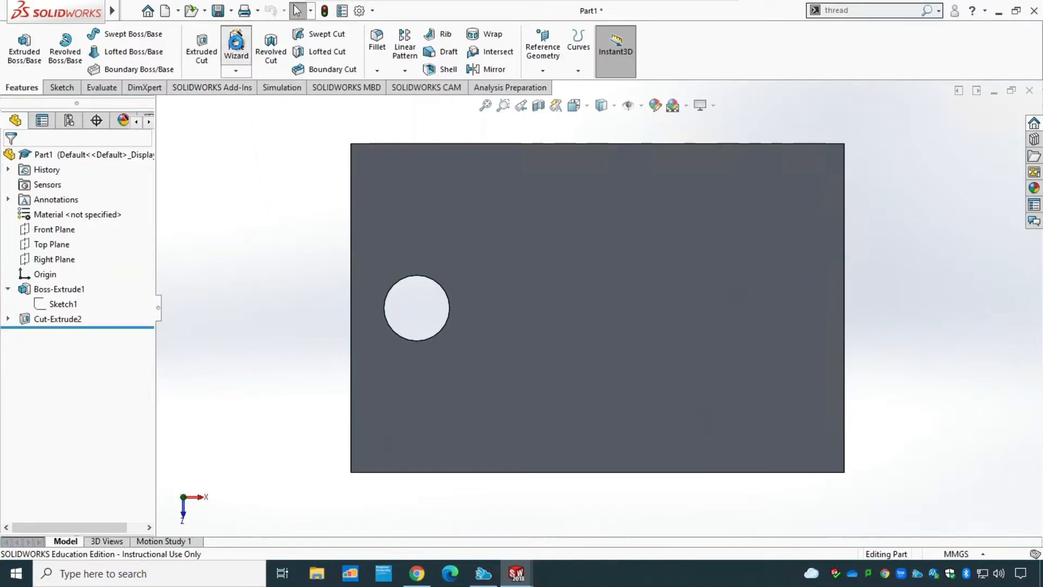
Step: Start a Hole Wizard legacy hole of type Simple, set its diameter to 5 mm and select its depth value
click(236, 45)
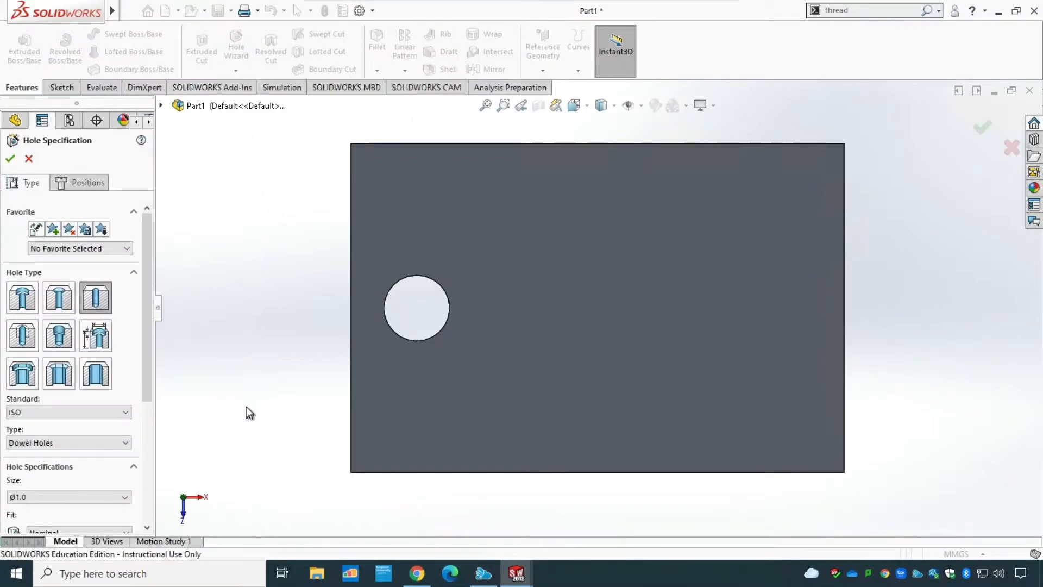
click(98, 333)
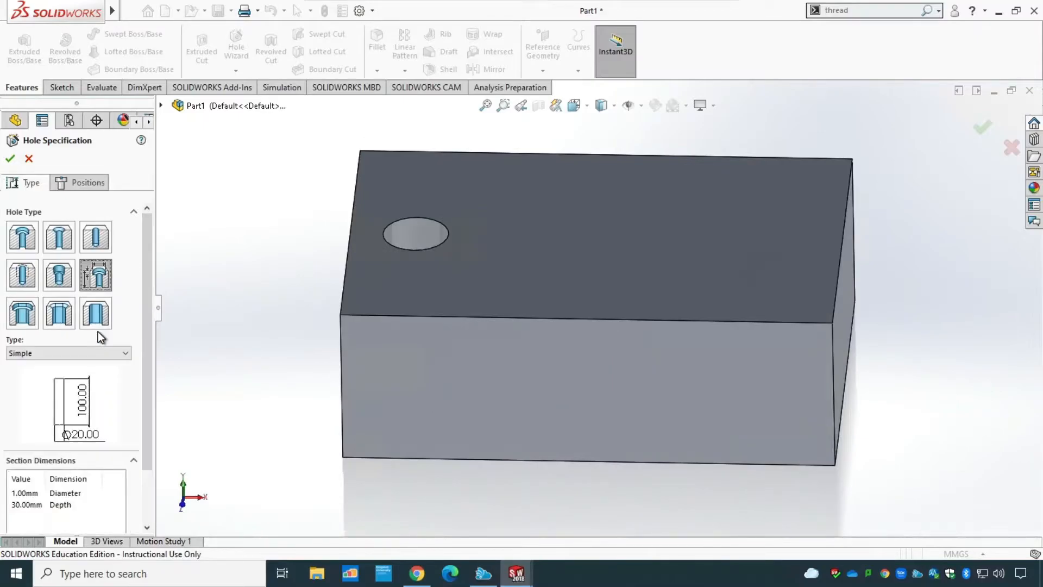
drag(147, 275, 145, 339)
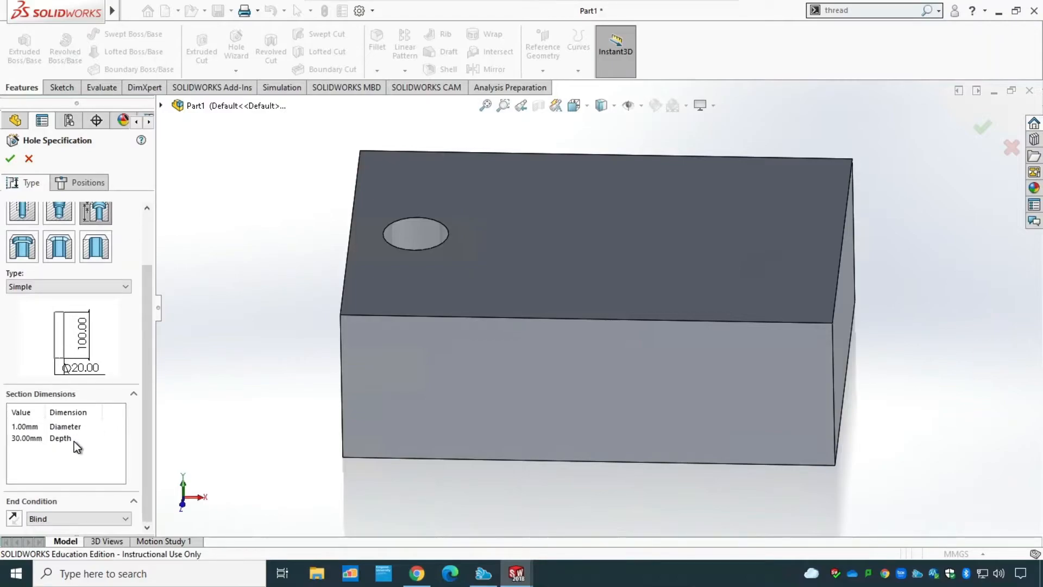
click(26, 429)
drag(15, 426, 66, 428)
text(5)
click(21, 438)
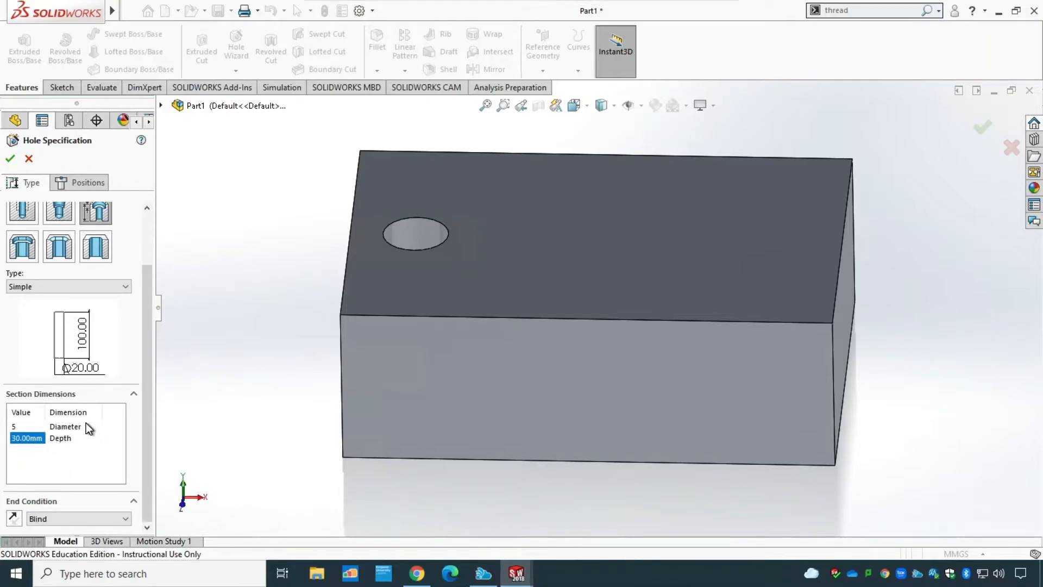
Step: Review the section dimensions of the C-Drilled Drilled legacy hole type, and change the type to Counterbored
click(53, 287)
drag(124, 322, 125, 314)
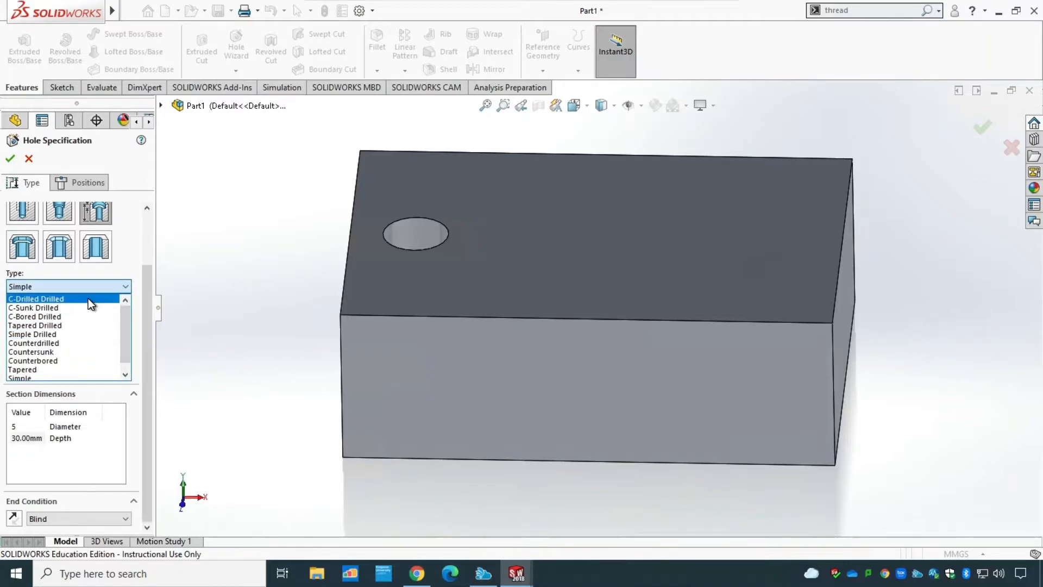
click(88, 299)
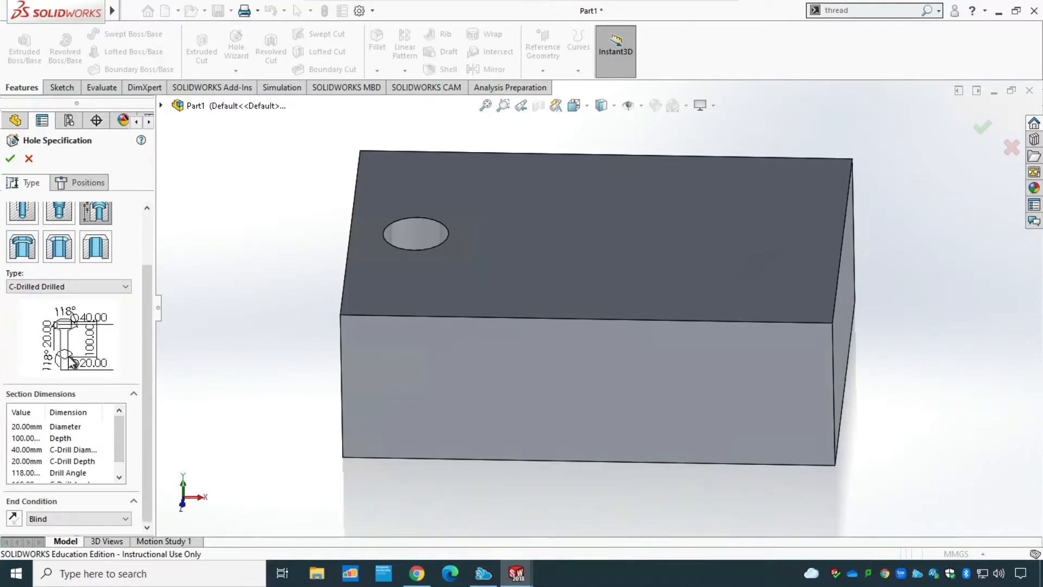
drag(119, 438, 114, 410)
drag(121, 441, 122, 446)
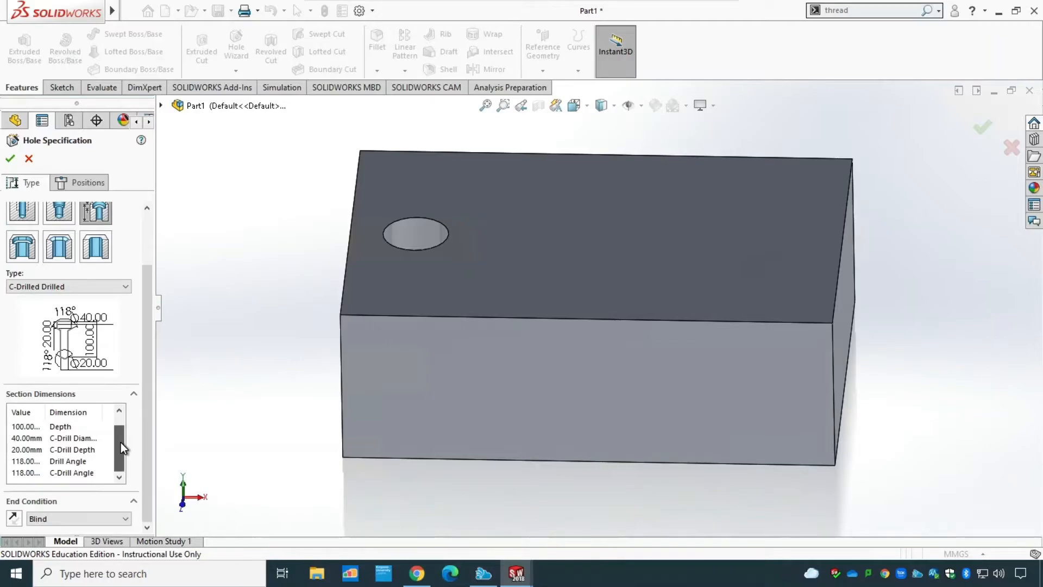
click(20, 427)
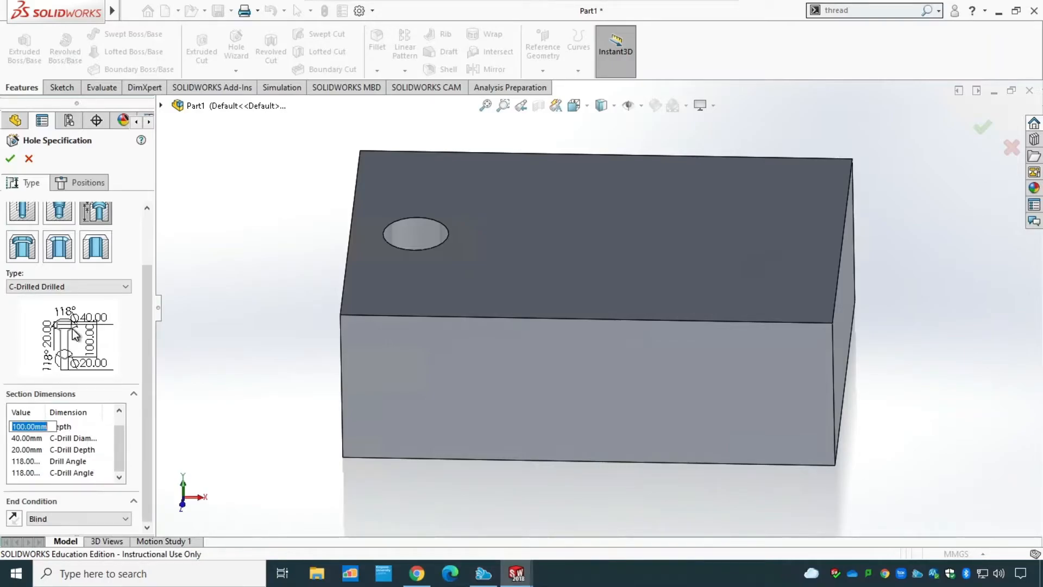
click(93, 291)
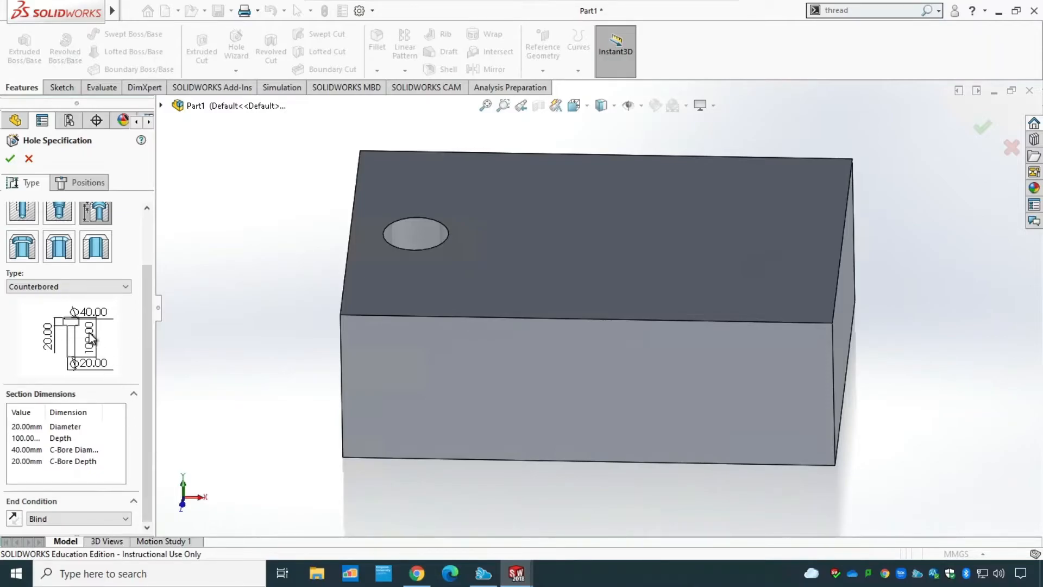
Step: Place the counterbored legacy hole at two overlapping points on the block's top face beside the existing hole, and finish the feature
click(80, 178)
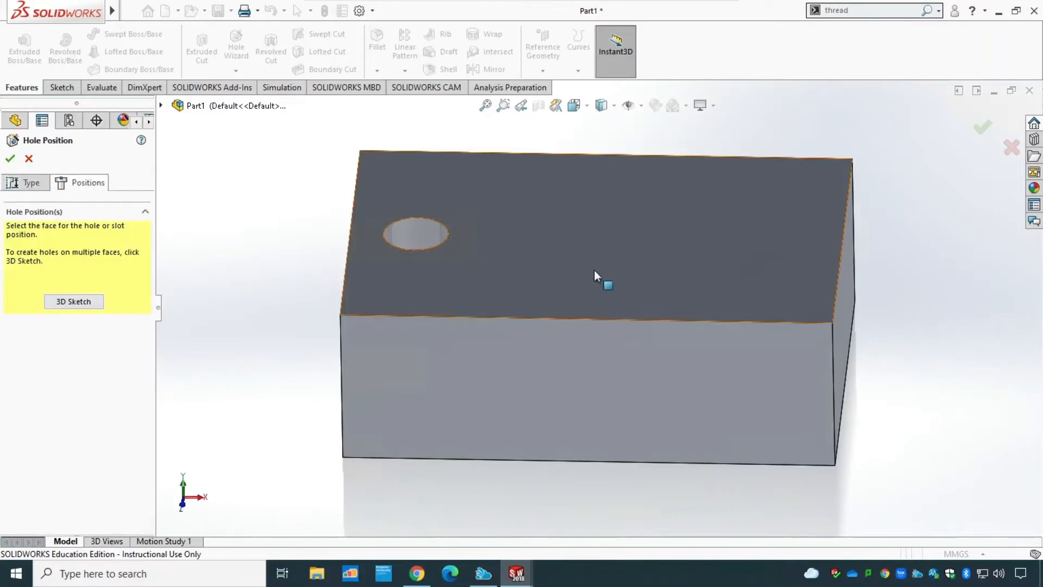
click(602, 255)
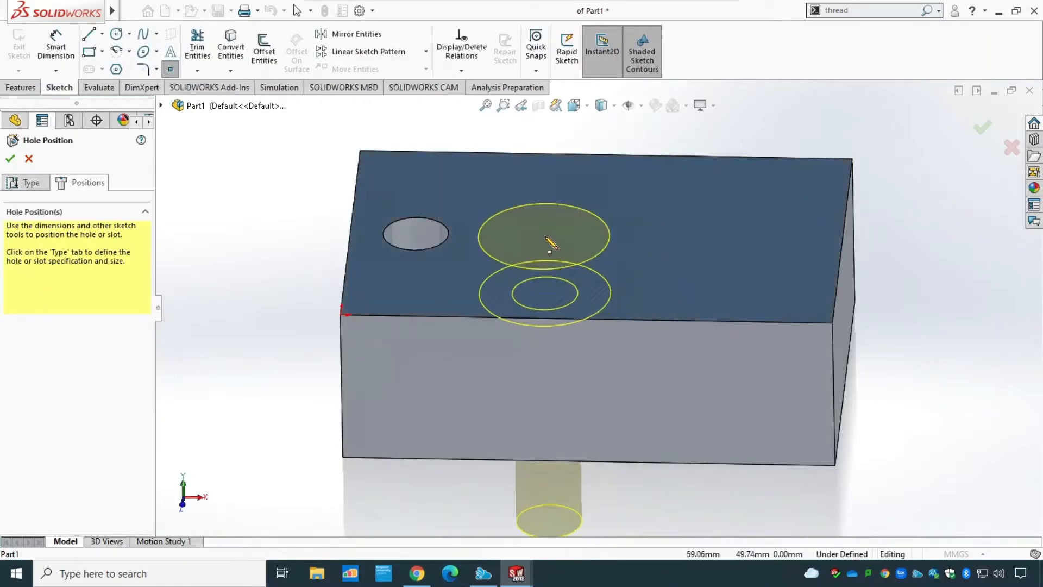
click(567, 208)
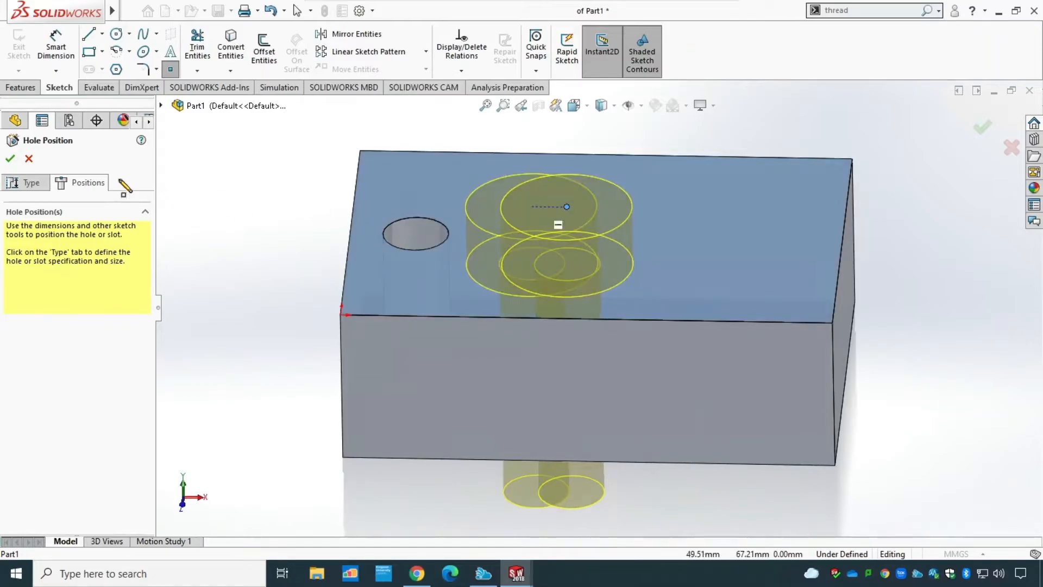
click(11, 159)
Step: Section the block parallel to the Front Plane at a -65 mm offset to examine the counterbored hole's profile
middle_drag(236, 459, 193, 406)
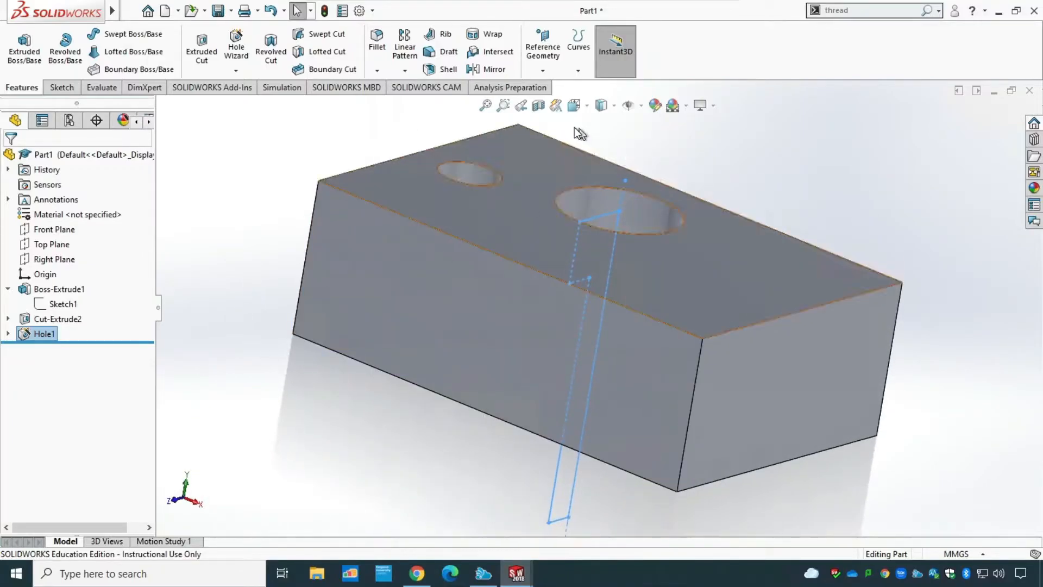
click(538, 106)
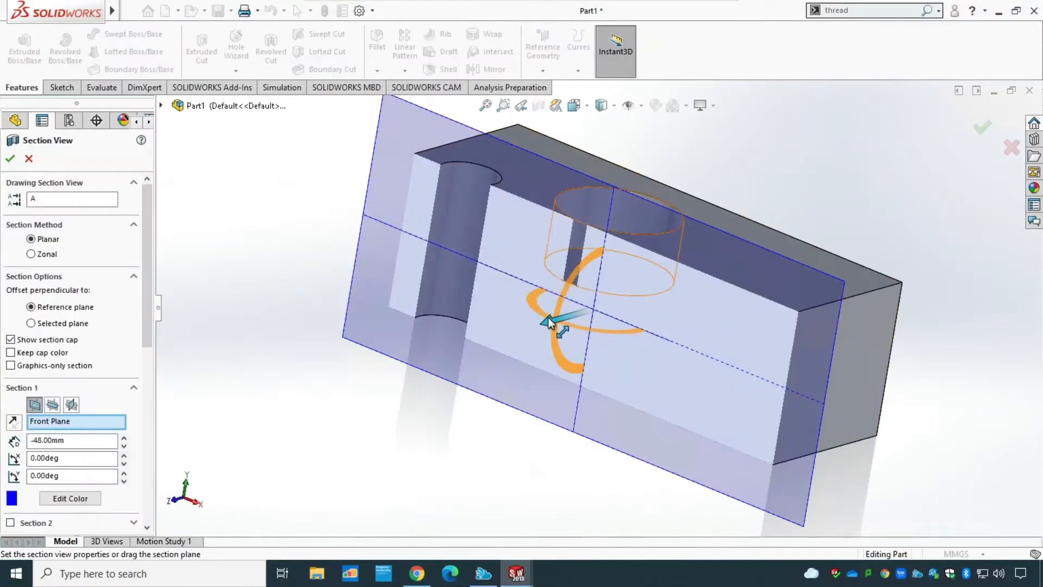
click(11, 159)
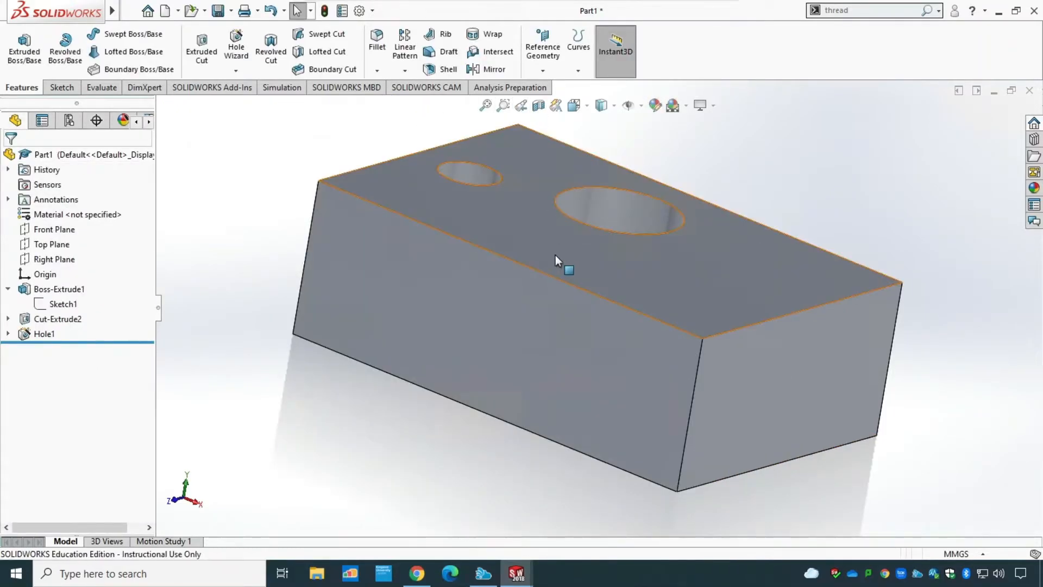
click(538, 105)
drag(546, 311, 583, 312)
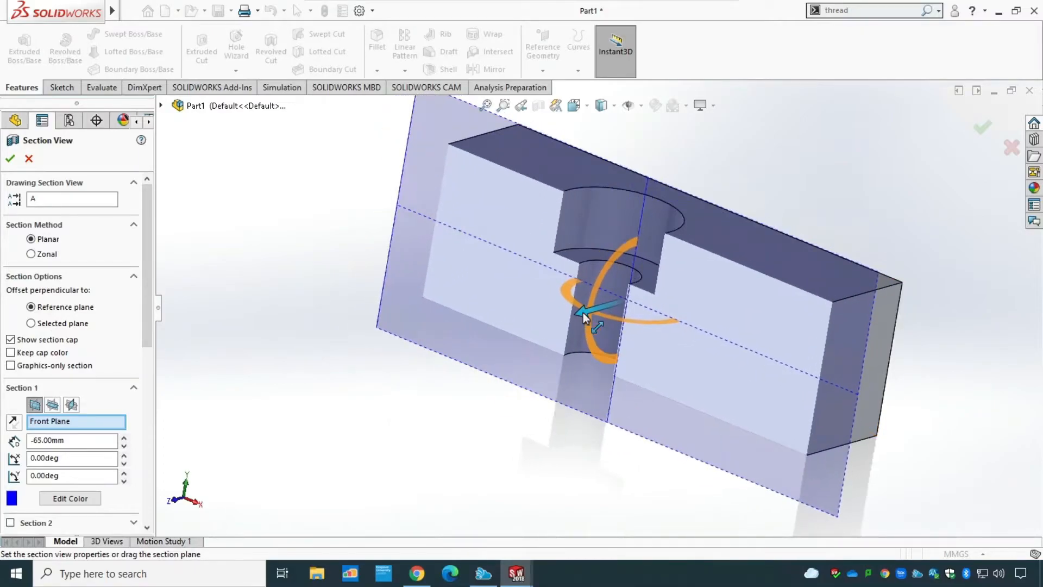
click(10, 159)
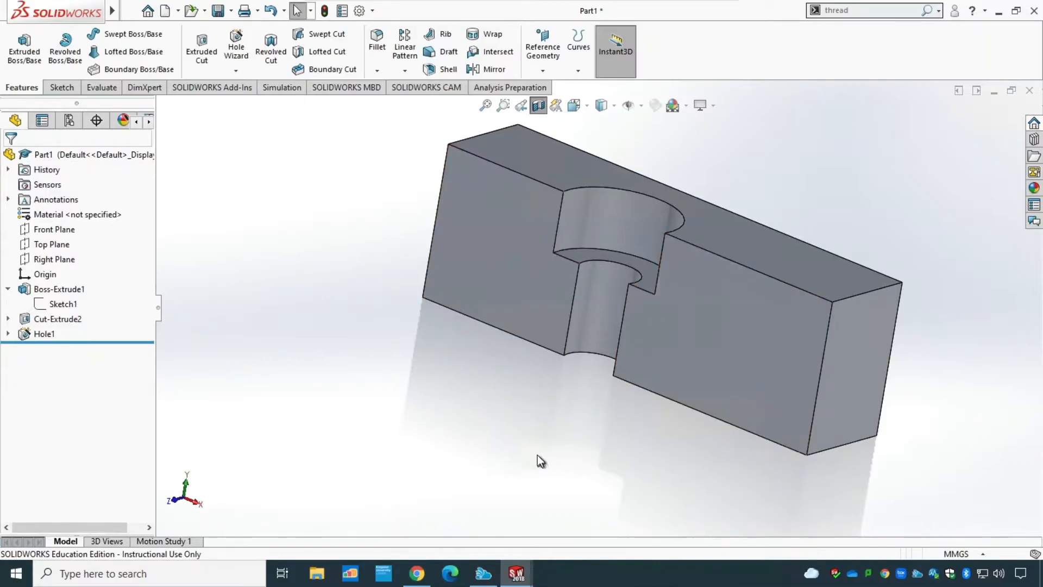
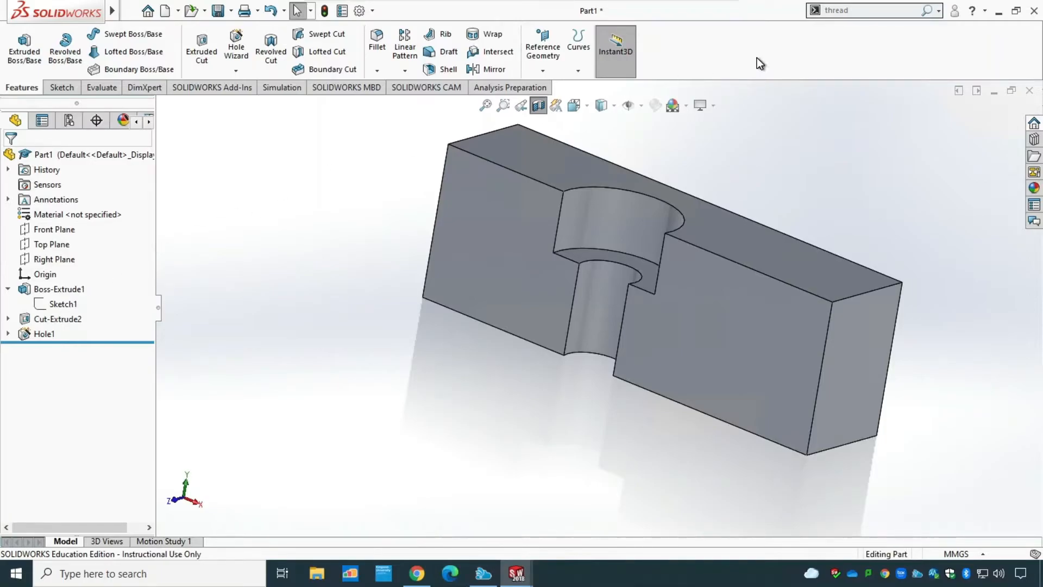
Step: Create a new part and start a sketch on the Front Plane
key(ctrl+n)
click(575, 431)
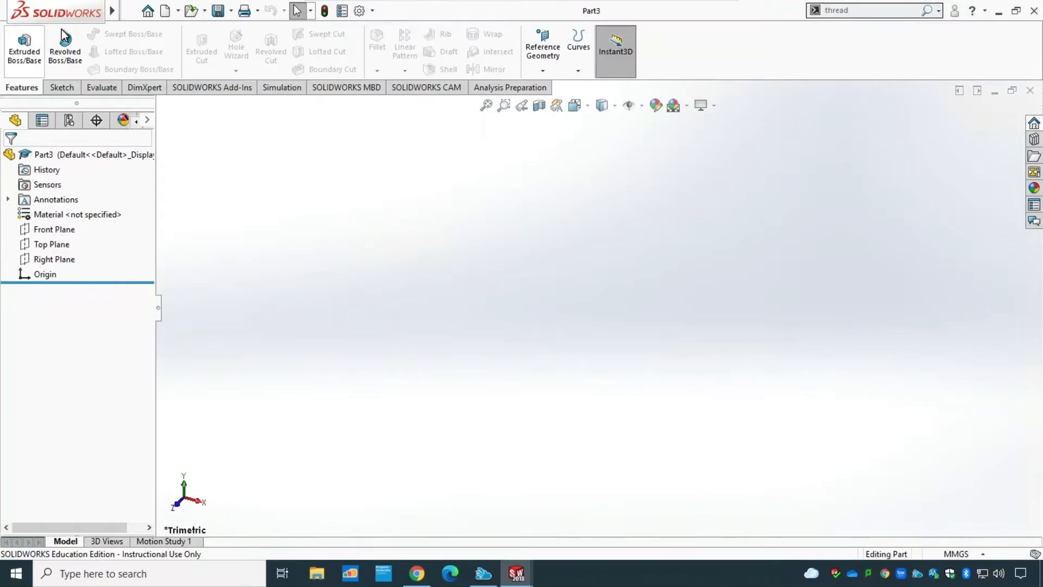
click(62, 87)
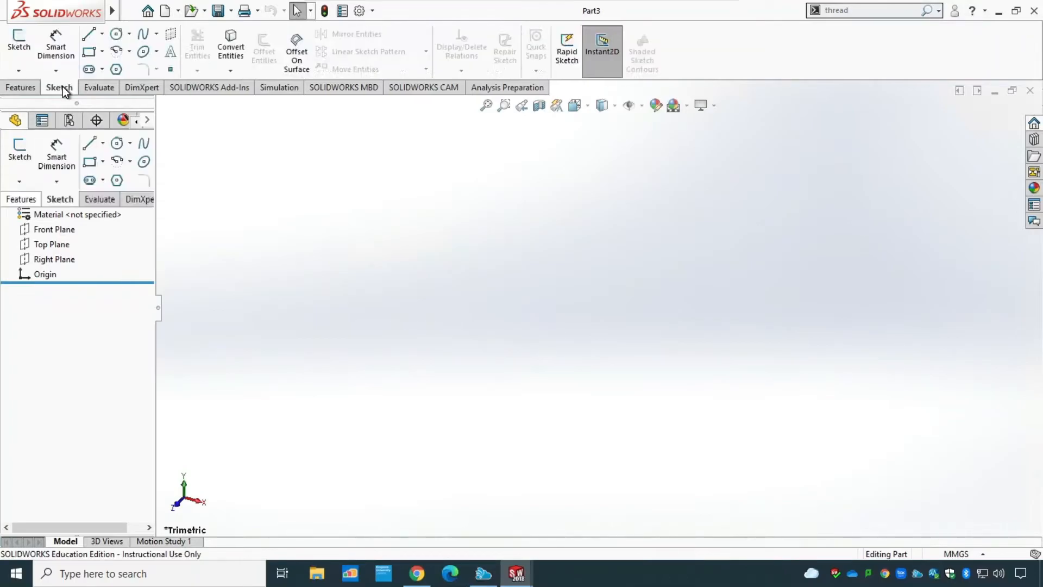
click(27, 40)
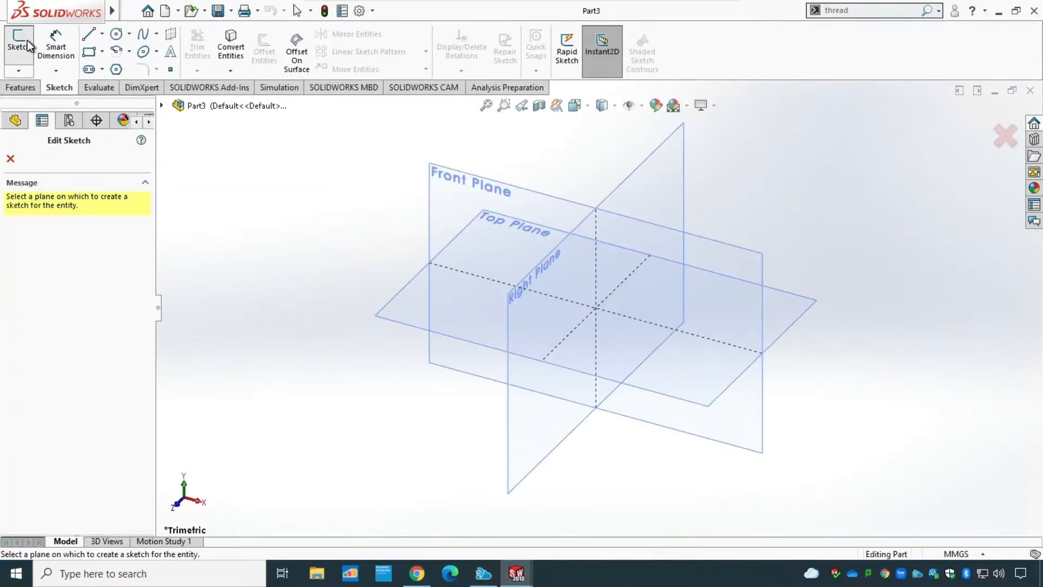
click(432, 183)
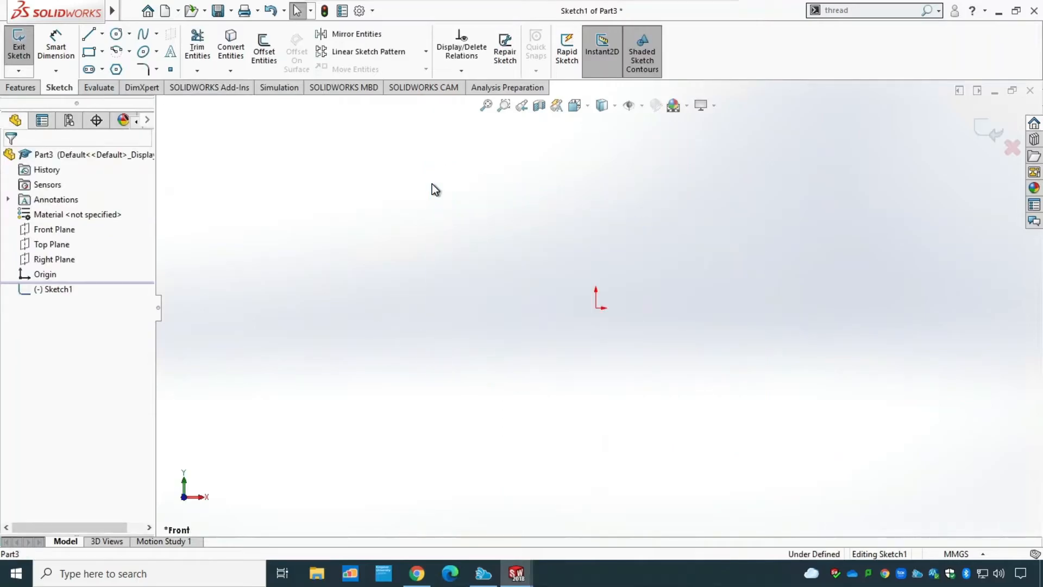
Step: Sketch a vertical line about 67 mm up from the origin, a horizontal line about 58 mm from its upper end, and a shorter horizontal base line
click(87, 40)
click(596, 308)
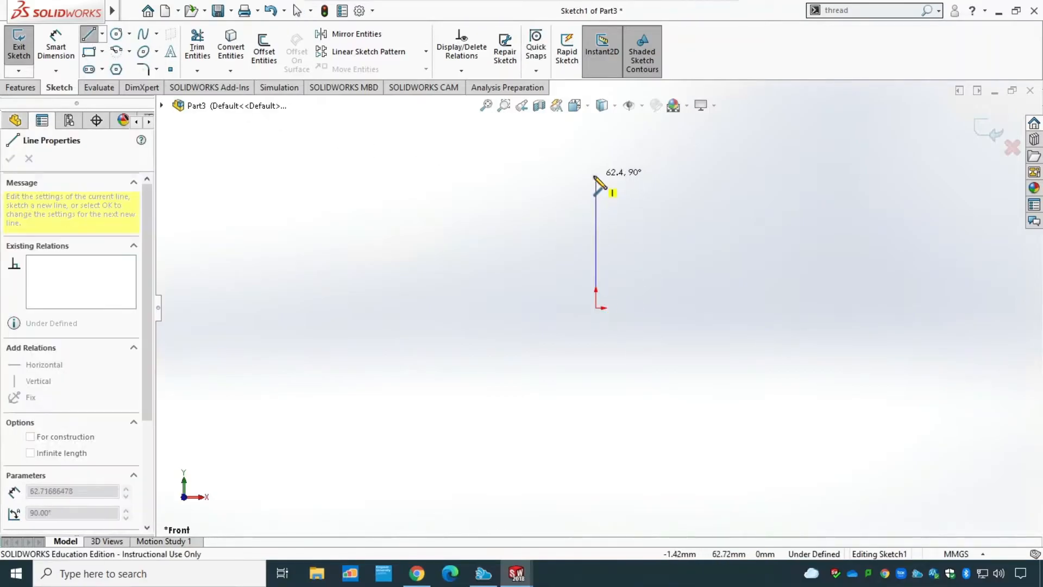
click(596, 166)
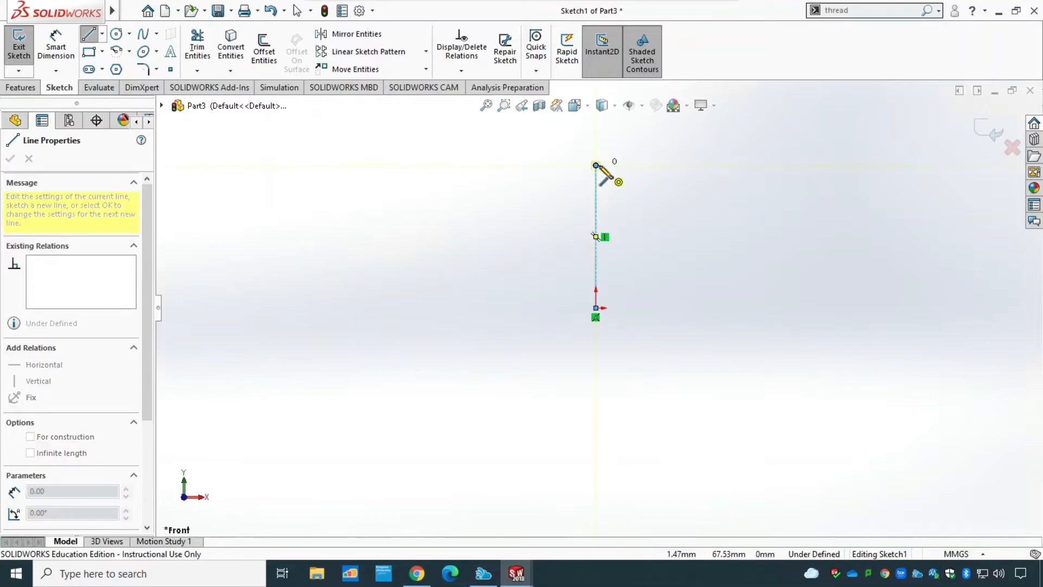
click(720, 166)
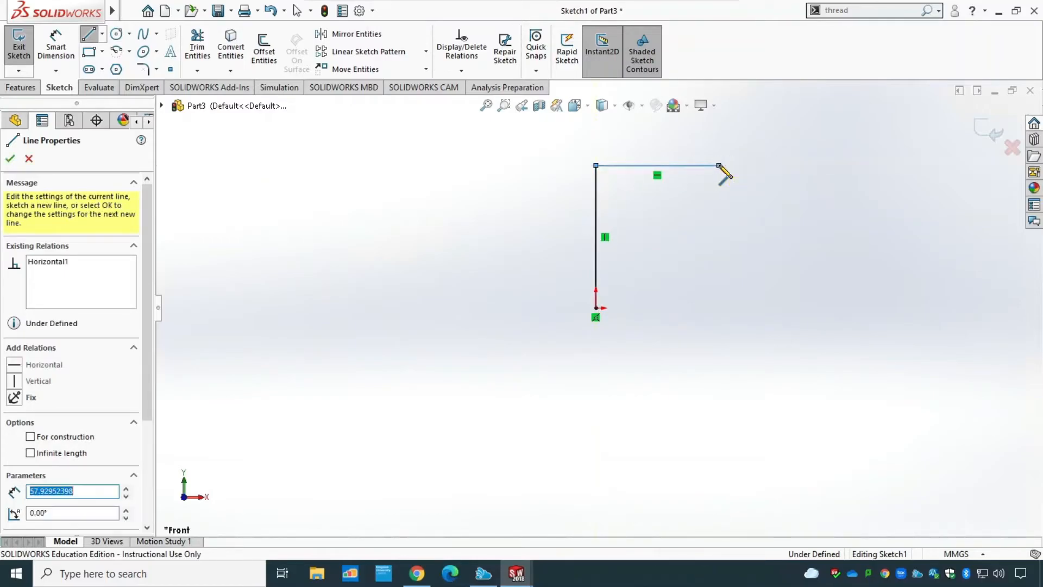
key(Escape)
click(88, 33)
drag(596, 308, 669, 308)
key(Escape)
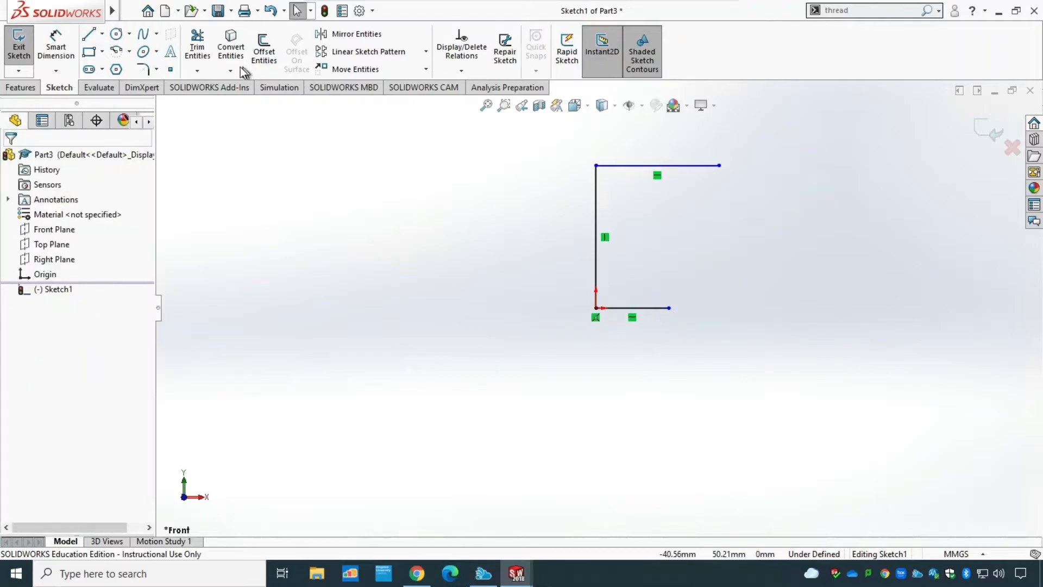
Step: Close the profile with a tangent arc from the upper line's free end to the base line's free end, and exit the sketch
click(117, 51)
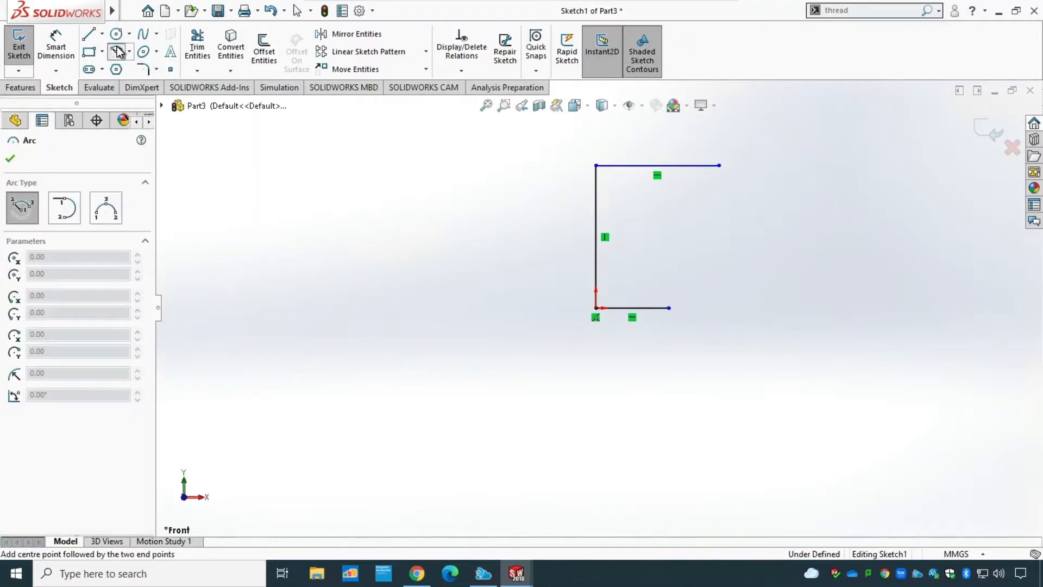
click(668, 308)
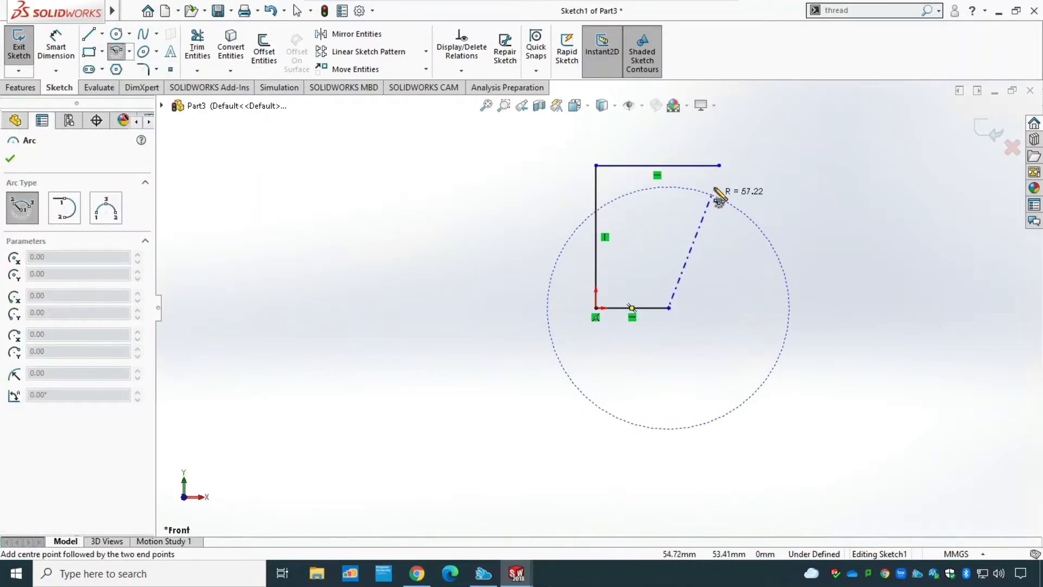
click(721, 166)
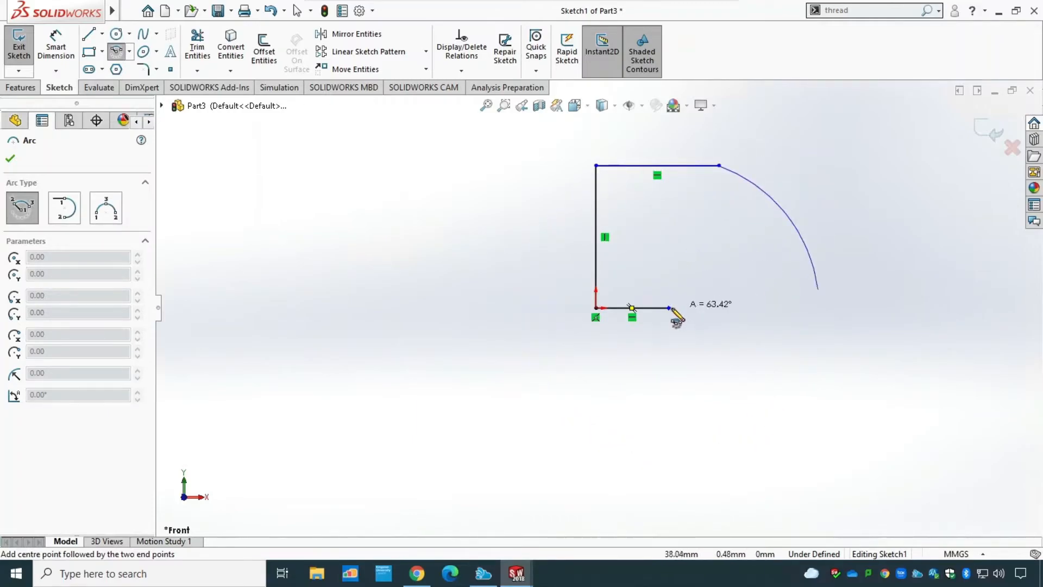
click(64, 208)
click(720, 165)
click(669, 308)
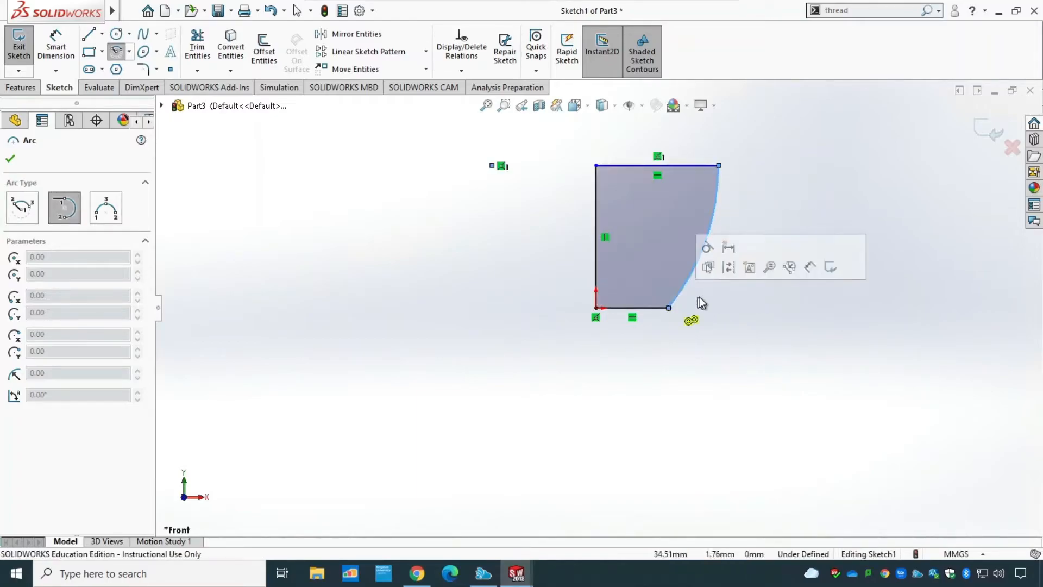
click(11, 159)
click(19, 53)
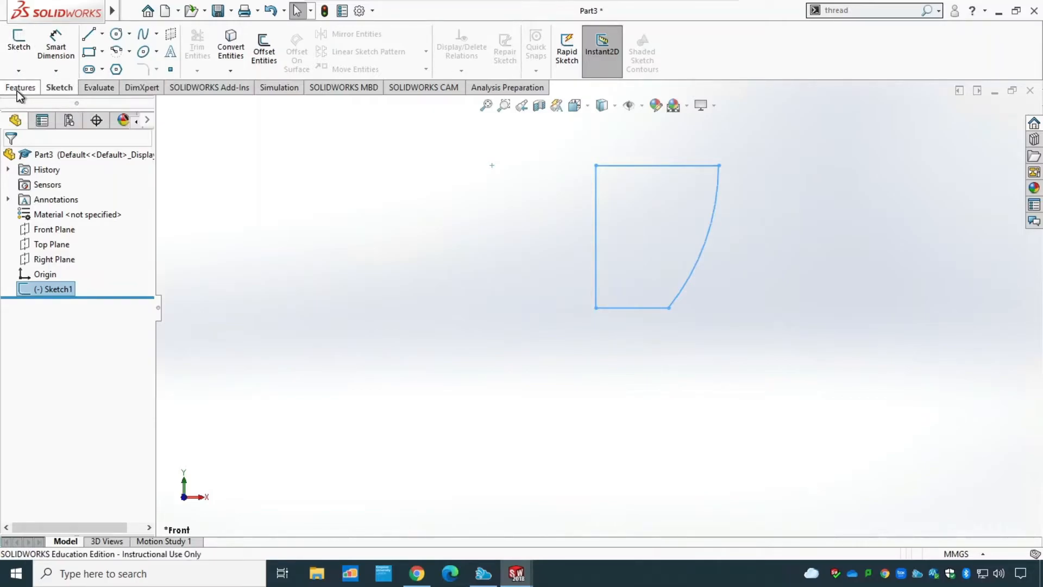
Step: Start a Revolved Boss/Base from the closed sketch with its vertical line as the axis of revolution
click(20, 88)
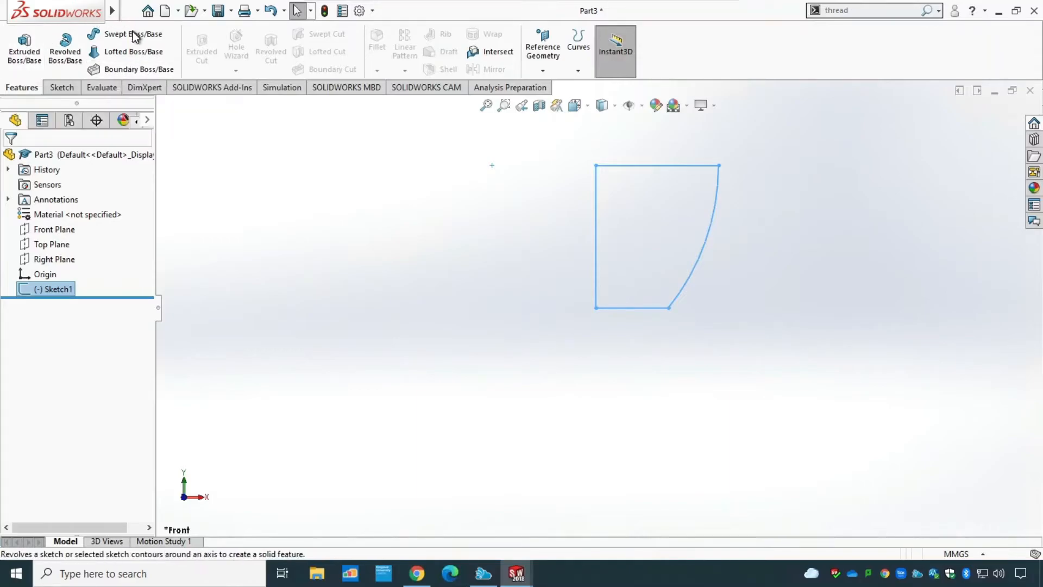
click(131, 11)
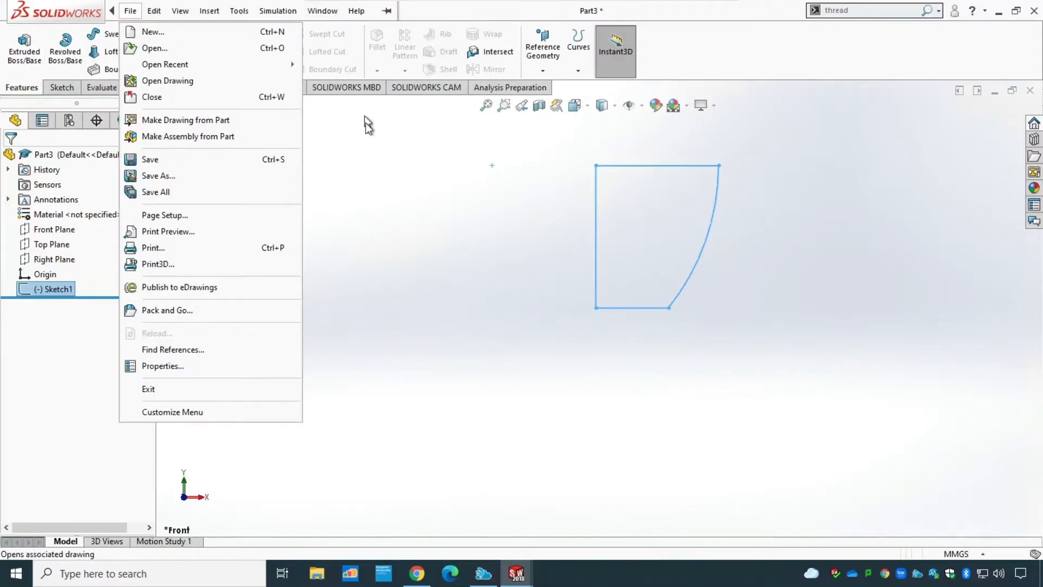
click(368, 149)
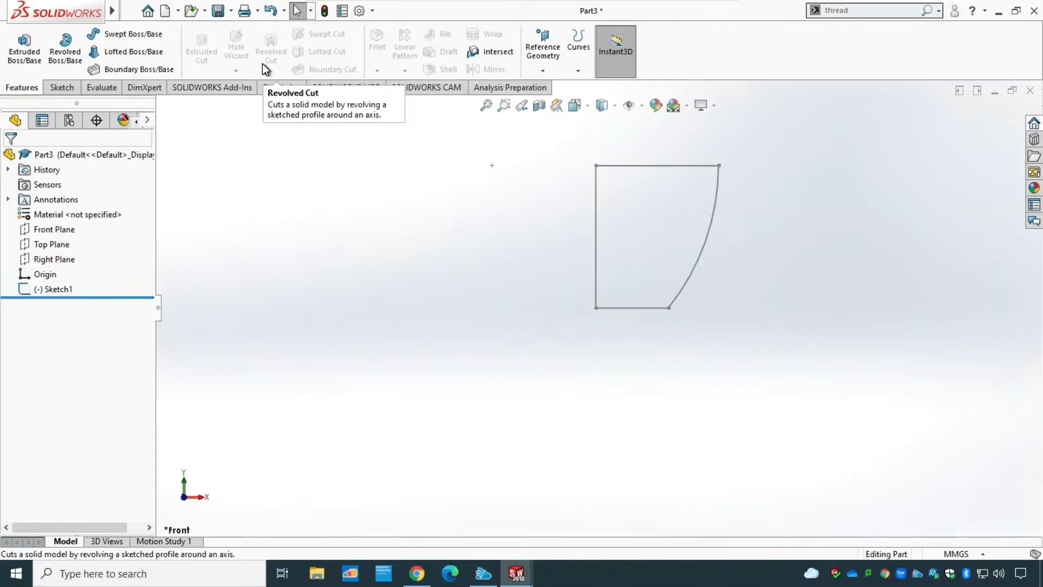
click(77, 56)
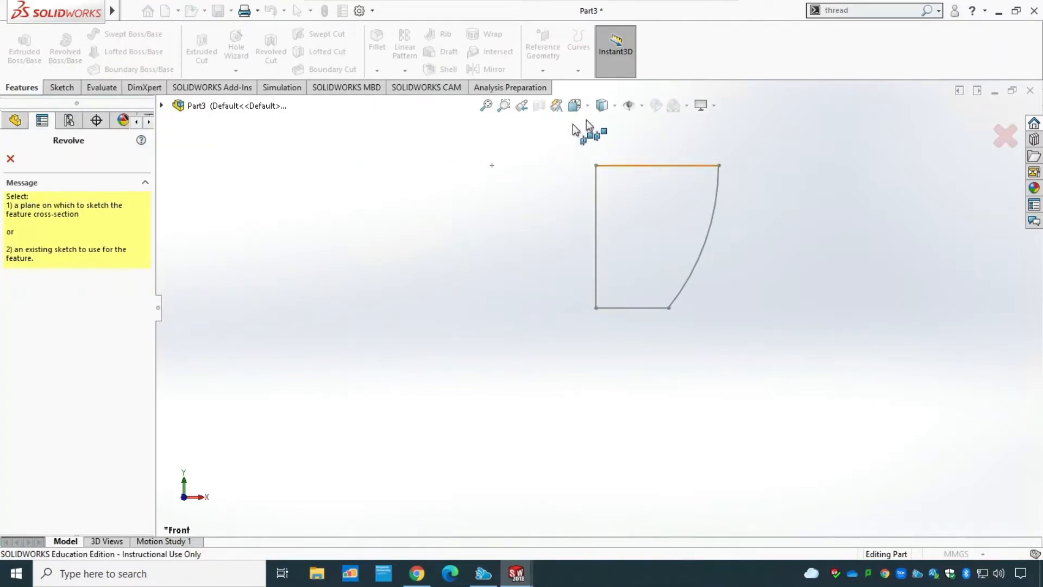
click(161, 106)
click(214, 242)
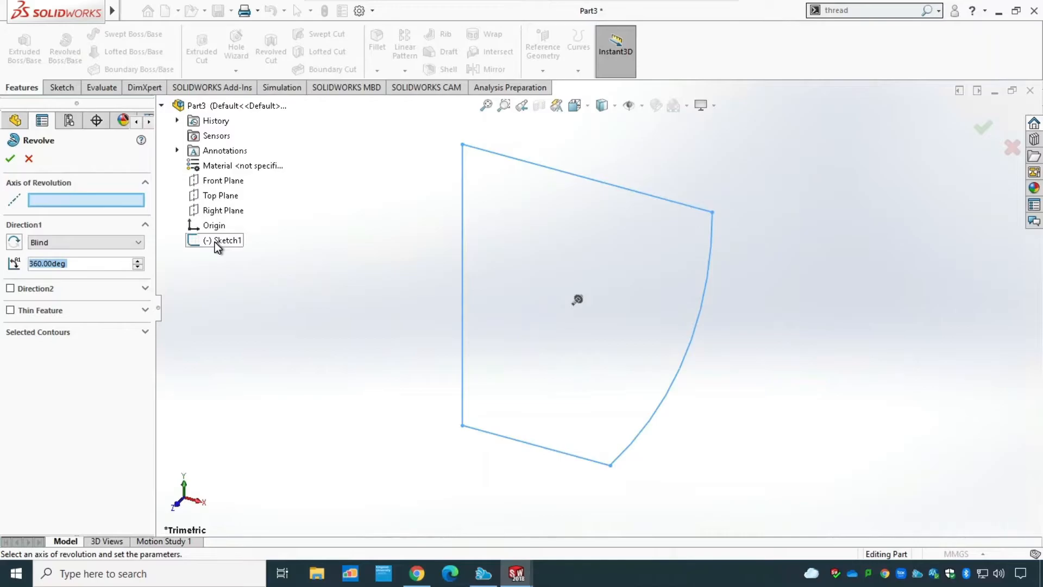
click(53, 200)
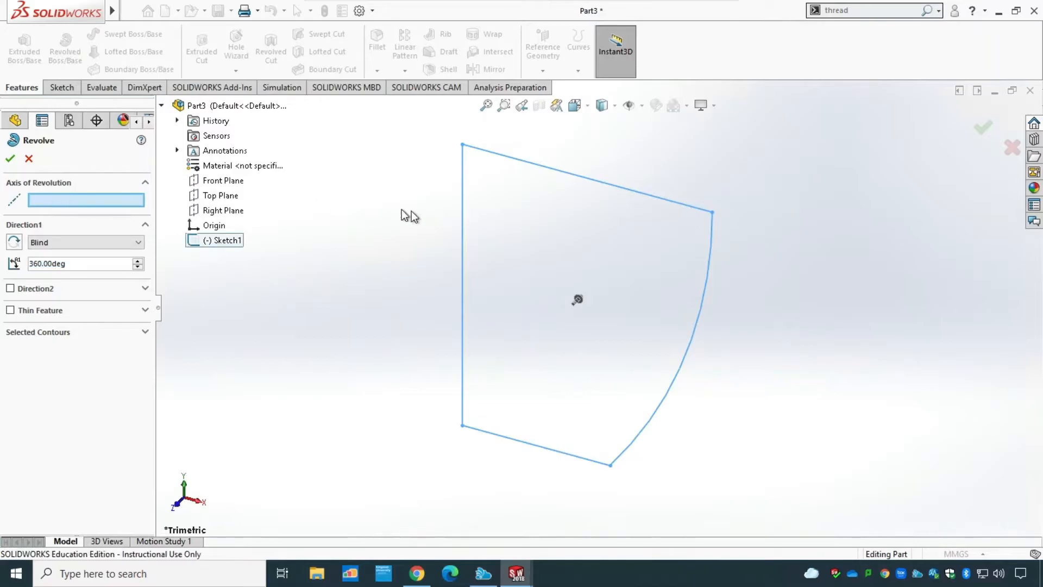
click(464, 231)
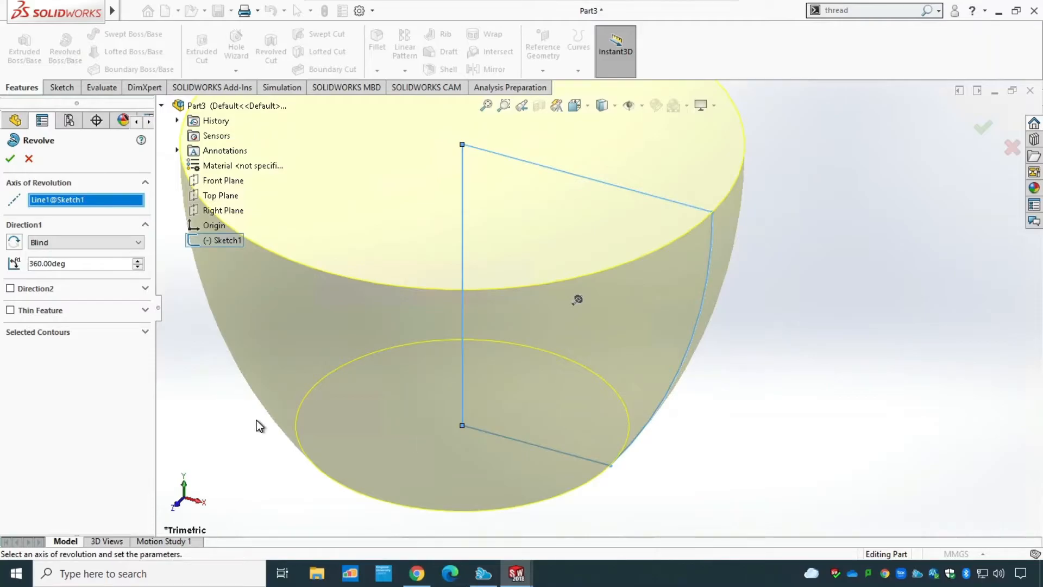
Step: Set the revolve angle to 180 degrees and create the feature
scroll(820, 361, up, 3)
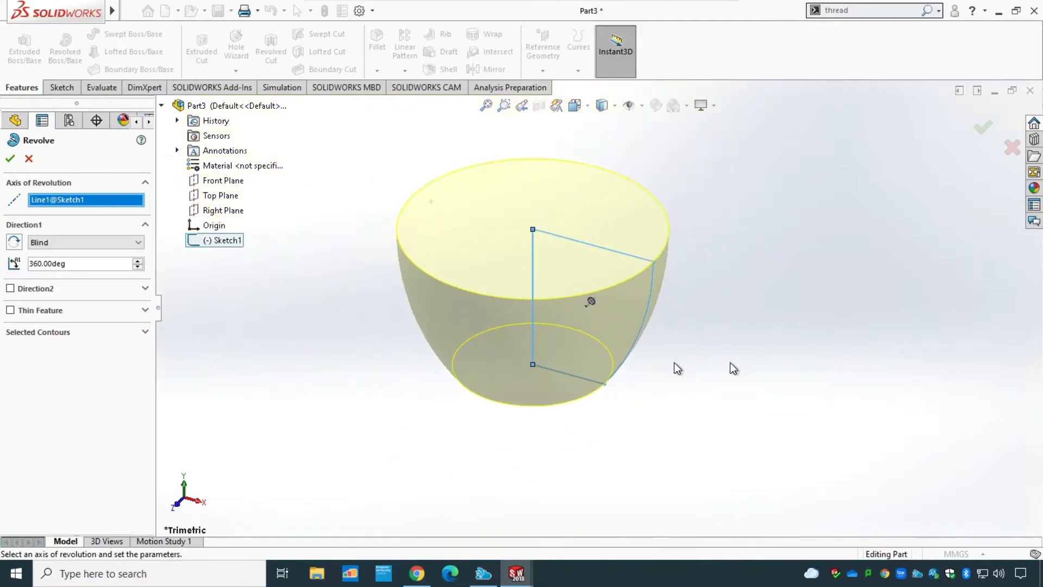
double_click(60, 264)
text(180)
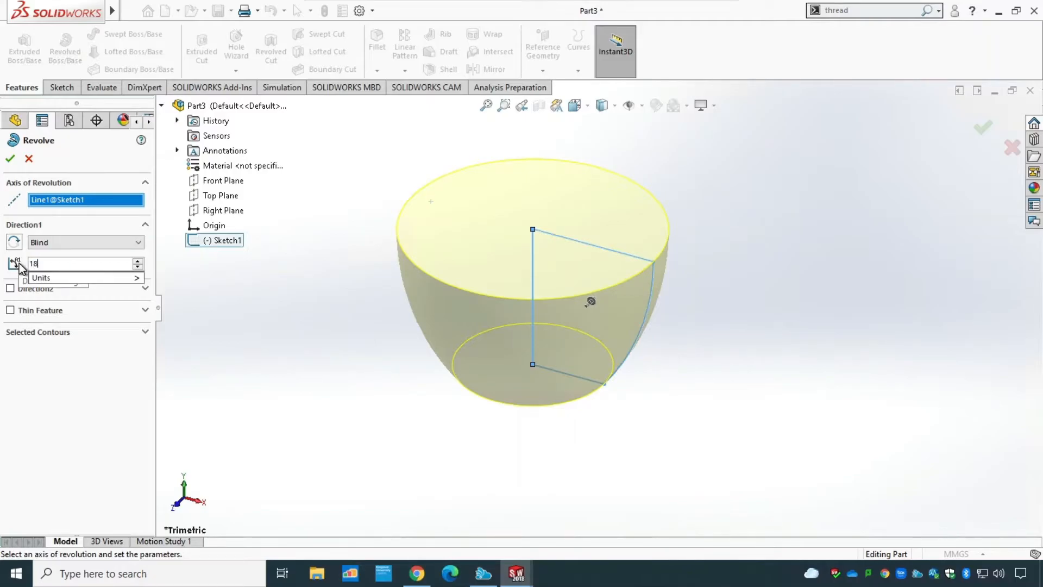
click(10, 159)
click(10, 159)
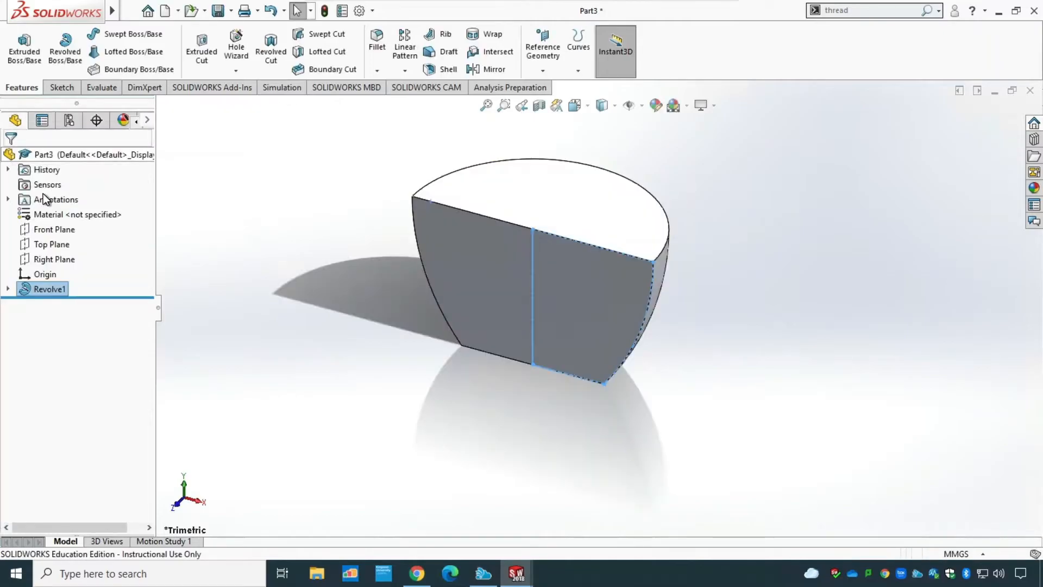
Step: Look at the half-revolved solid from another angle and switch to the isometric view
middle_drag(687, 423, 530, 275)
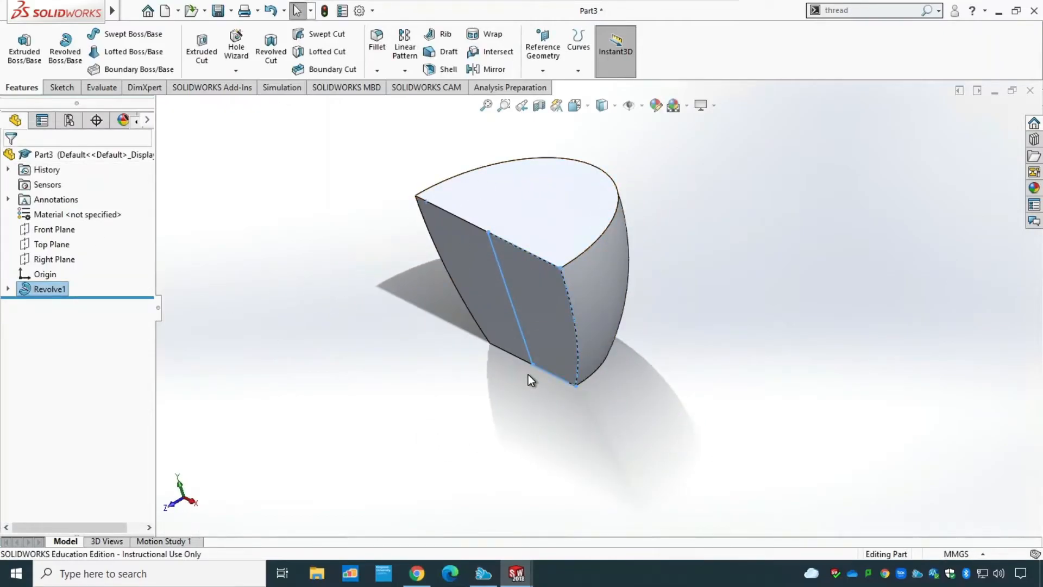
click(590, 108)
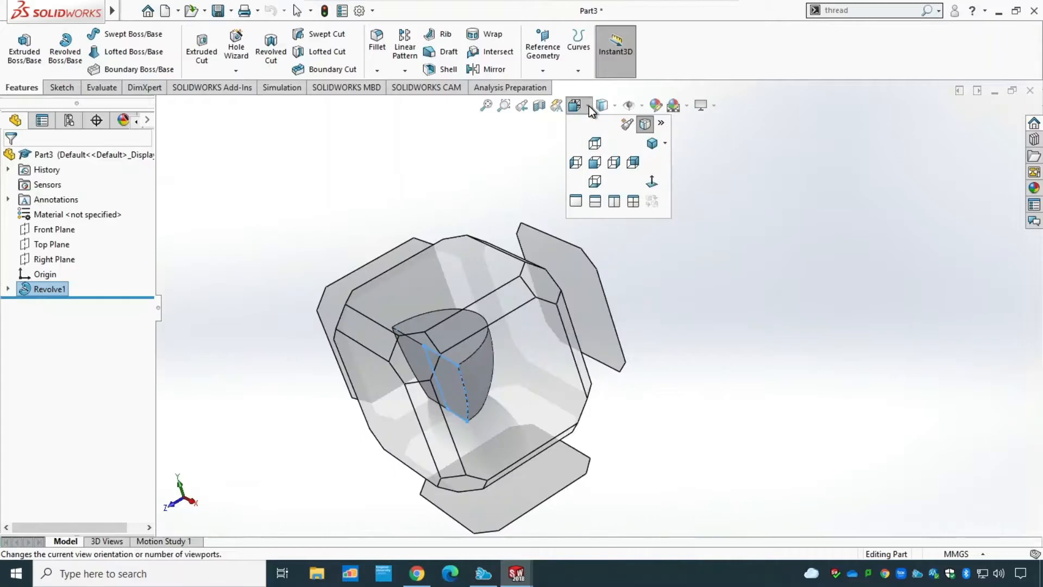
click(652, 145)
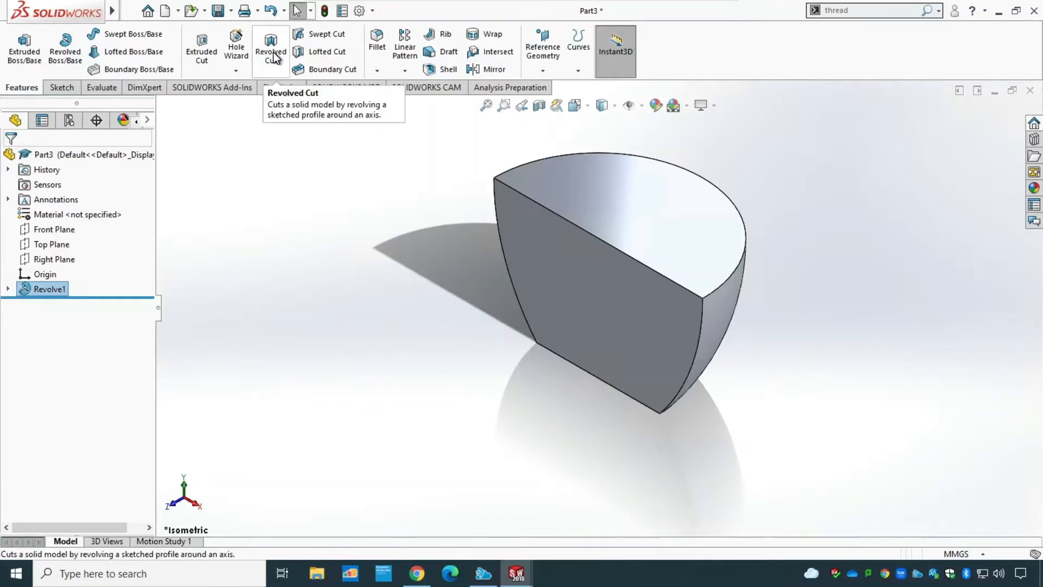
Step: Start a Revolved Cut on the solid's flat front face and sketch a corner rectangle upward from the origin on the base edge
click(273, 55)
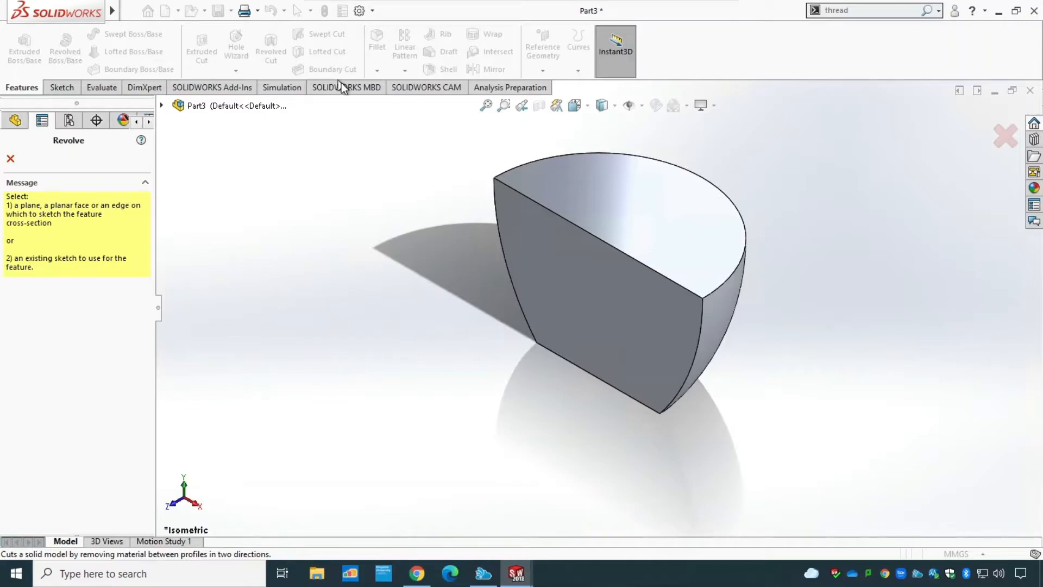
click(611, 308)
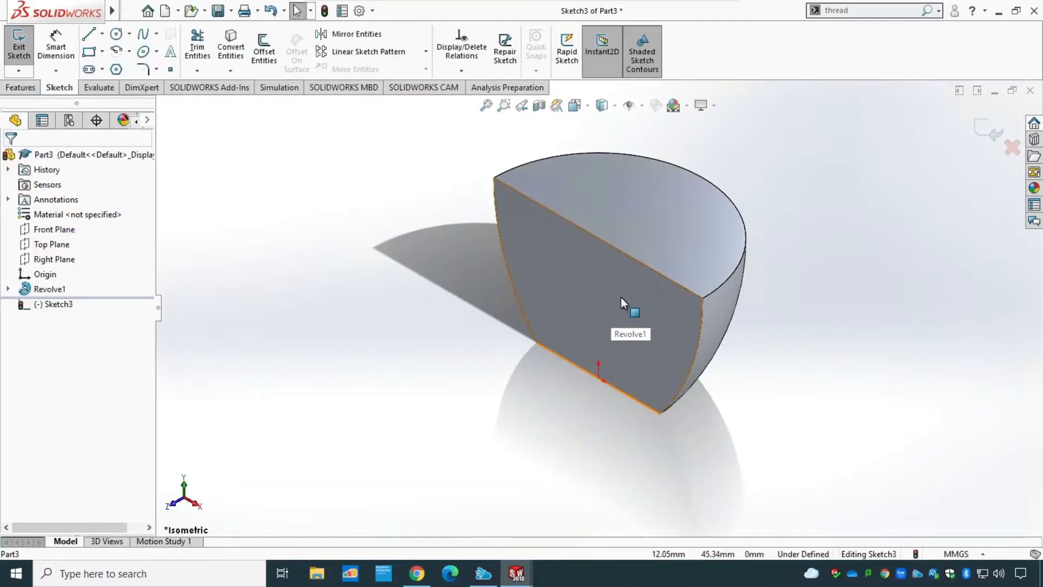
key(ctrl+1)
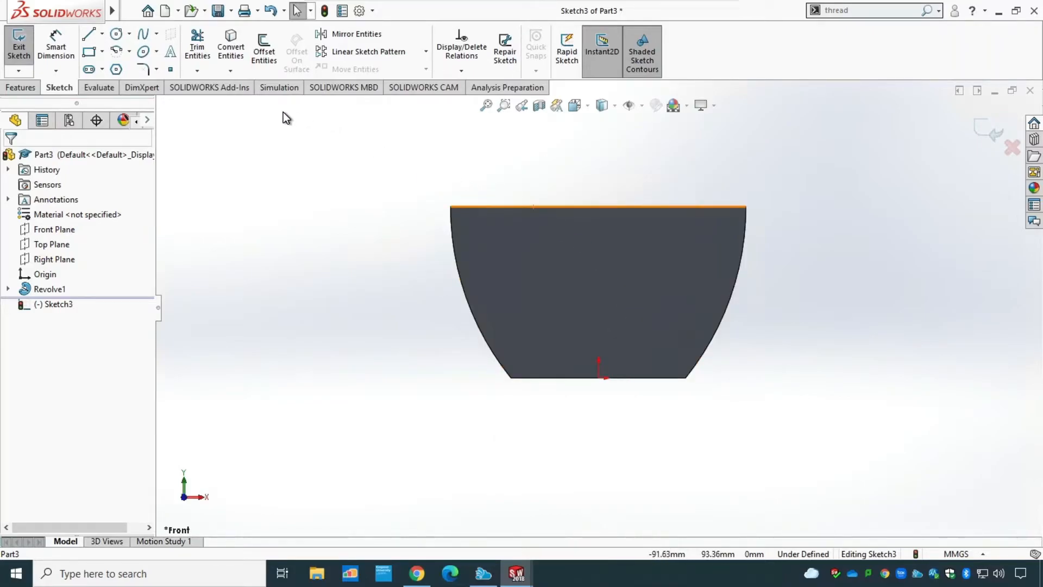
click(89, 52)
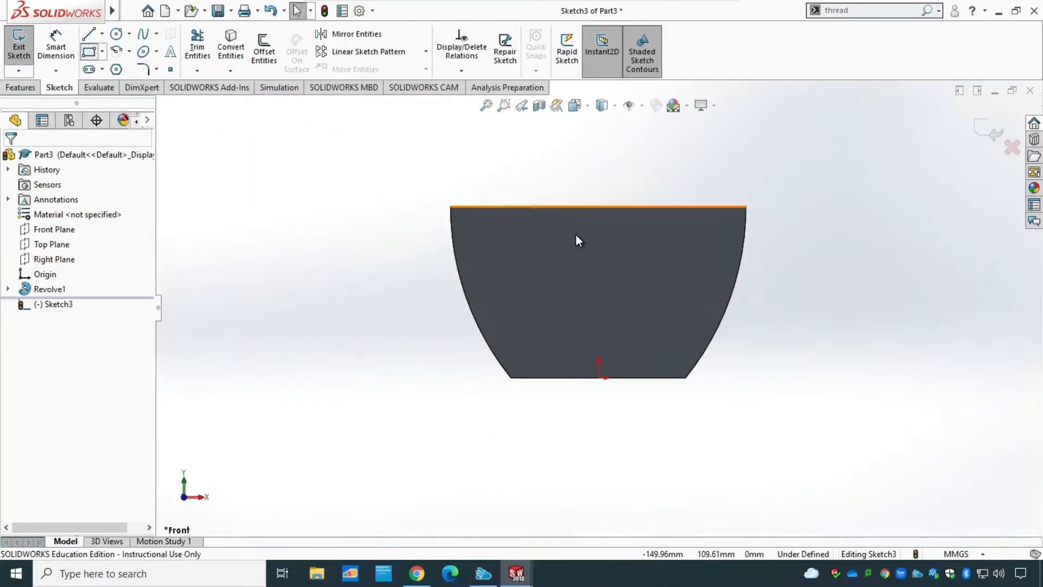
click(598, 377)
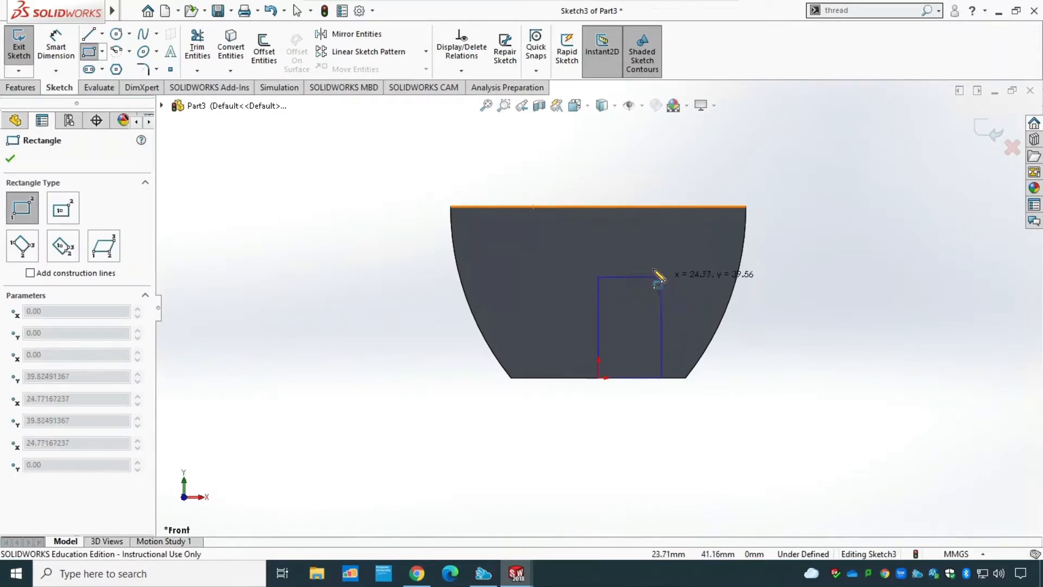
click(642, 302)
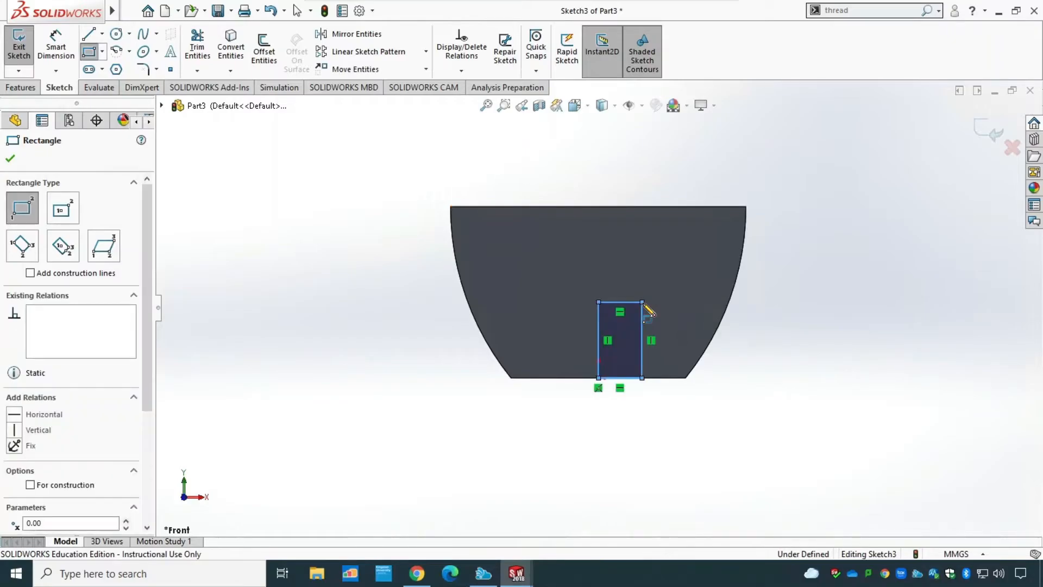
key(Escape)
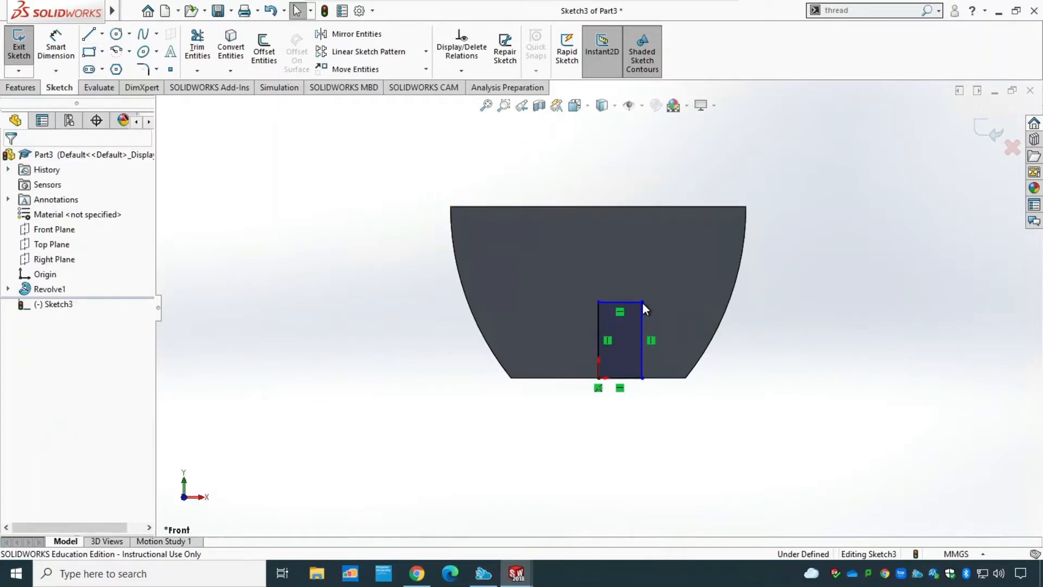
Step: Revolve the rectangle as a 360-degree cut around the bottom edge of the flat face and inspect the cut from below
click(22, 54)
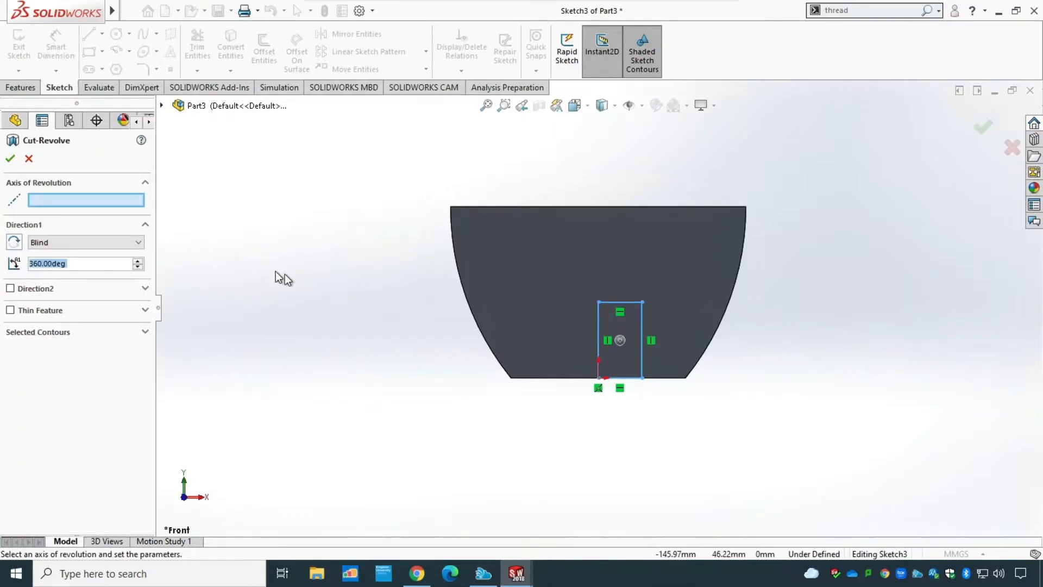
click(574, 378)
mouse_move(367, 305)
middle_down()
mouse_move(303, 353)
mouse_move(311, 398)
mouse_move(312, 387)
middle_up()
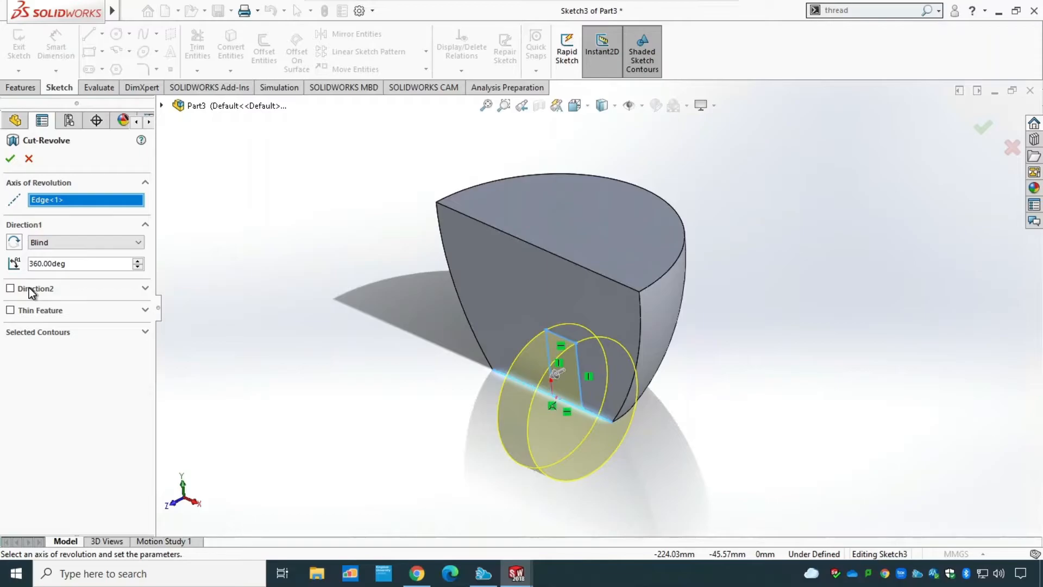
click(10, 160)
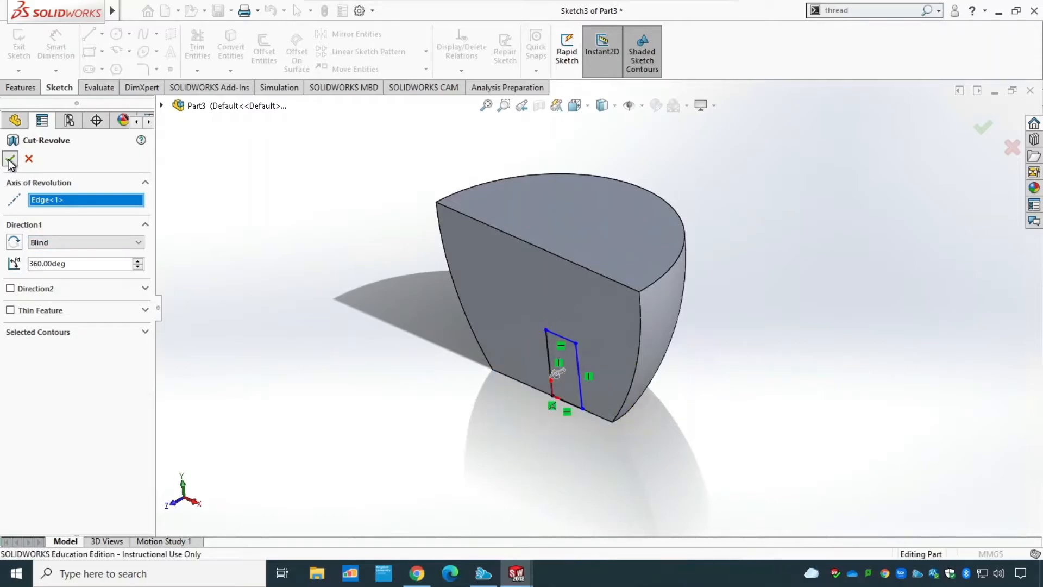
middle_drag(506, 472, 576, 255)
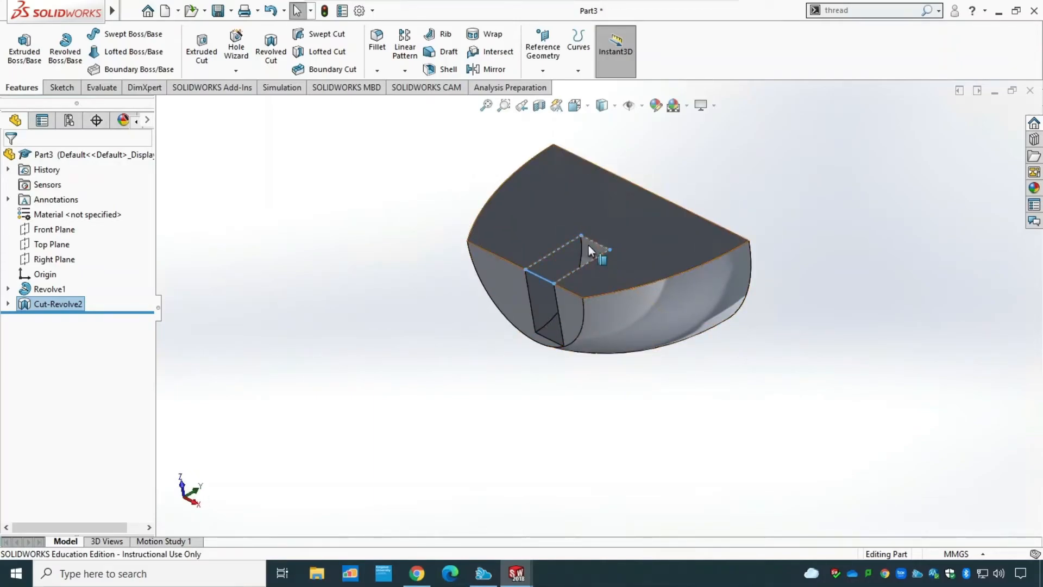
mouse_move(376, 339)
middle_down()
mouse_move(403, 408)
mouse_move(400, 459)
mouse_move(356, 475)
mouse_move(380, 372)
mouse_move(419, 275)
middle_up()
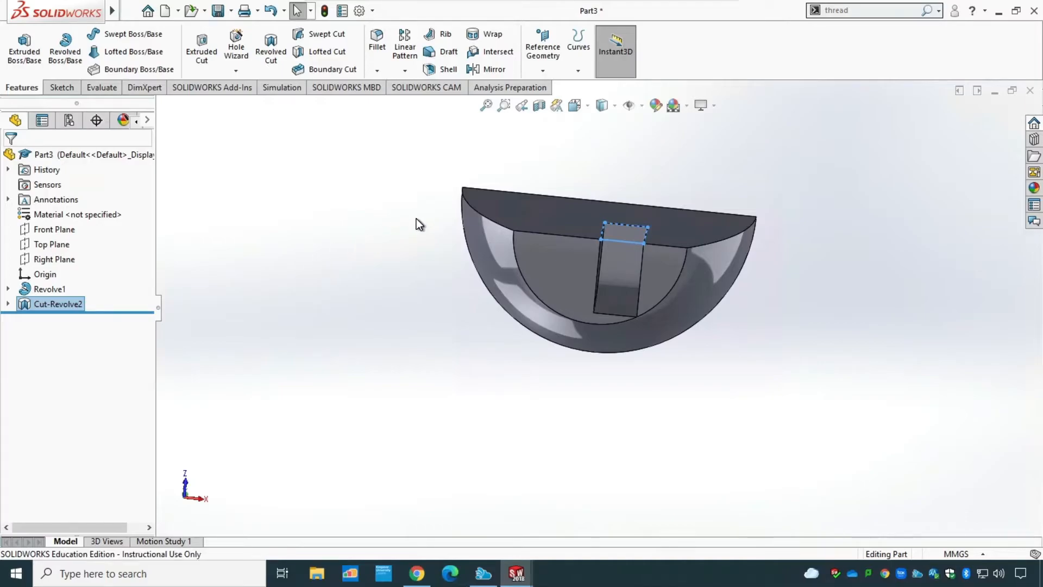
Step: Create a new part document and open a sketch on the Front Plane
key(ctrl+n)
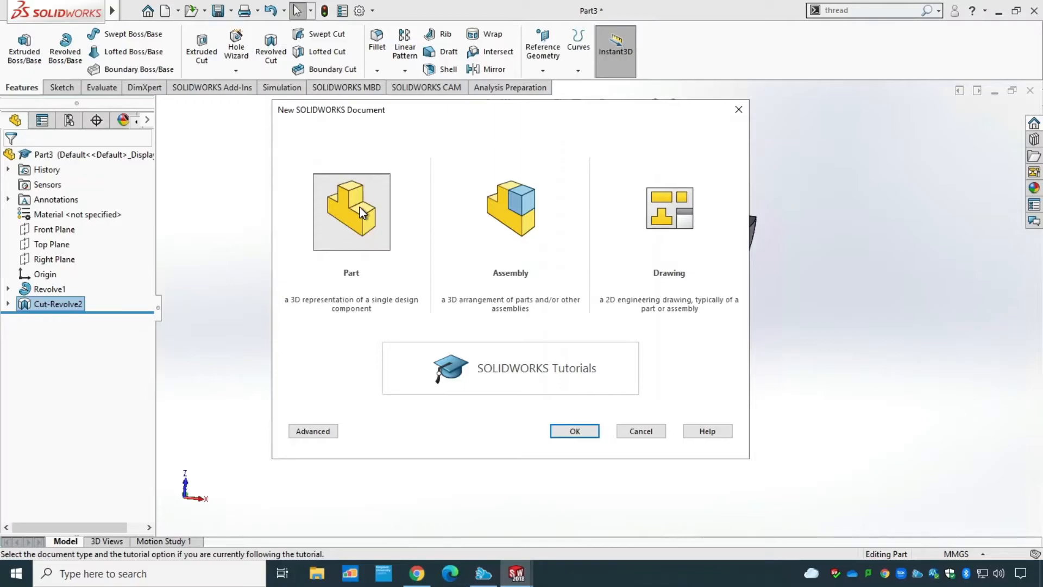
click(578, 432)
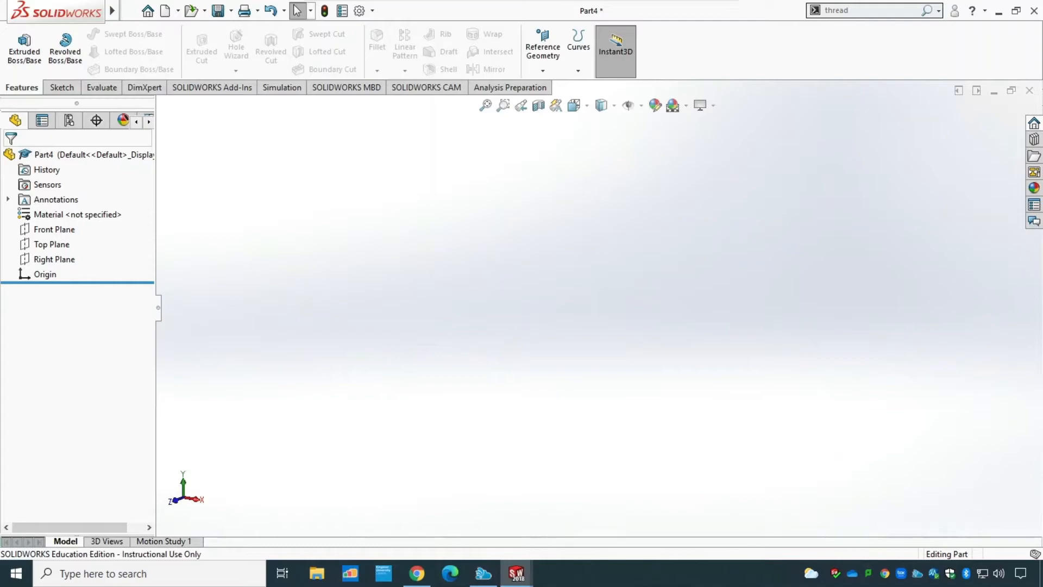
click(59, 87)
click(19, 41)
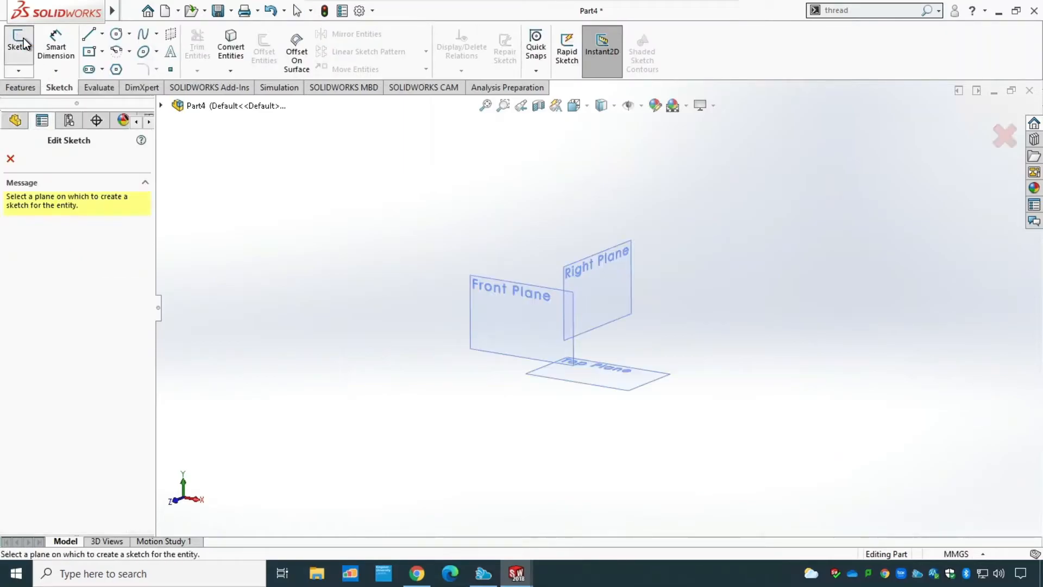
click(510, 285)
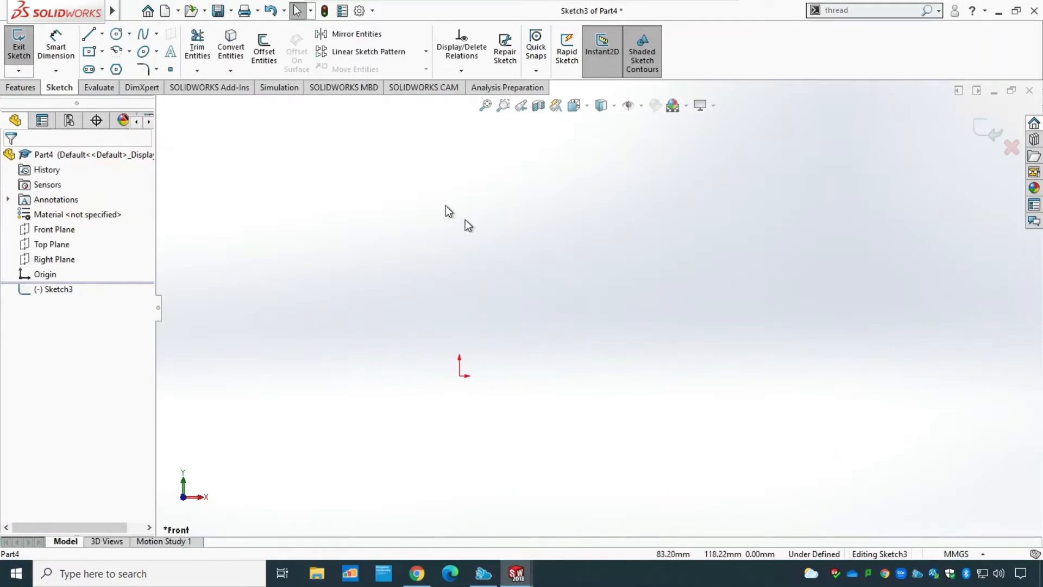
Step: Sketch a vertical line about 269 mm up from the origin, continued by a horizontal line about 548 mm long from its upper end
click(89, 34)
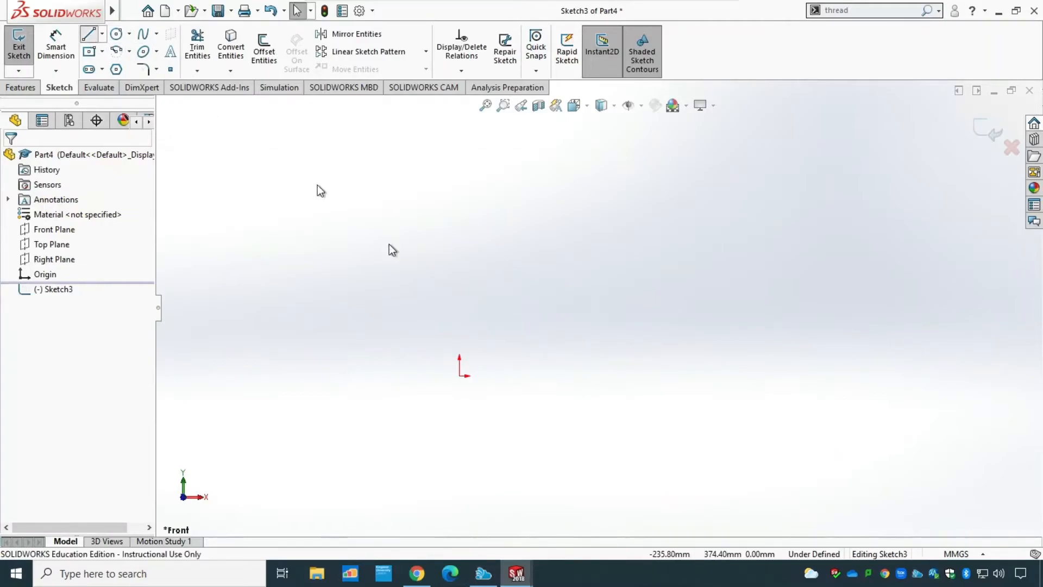
click(460, 376)
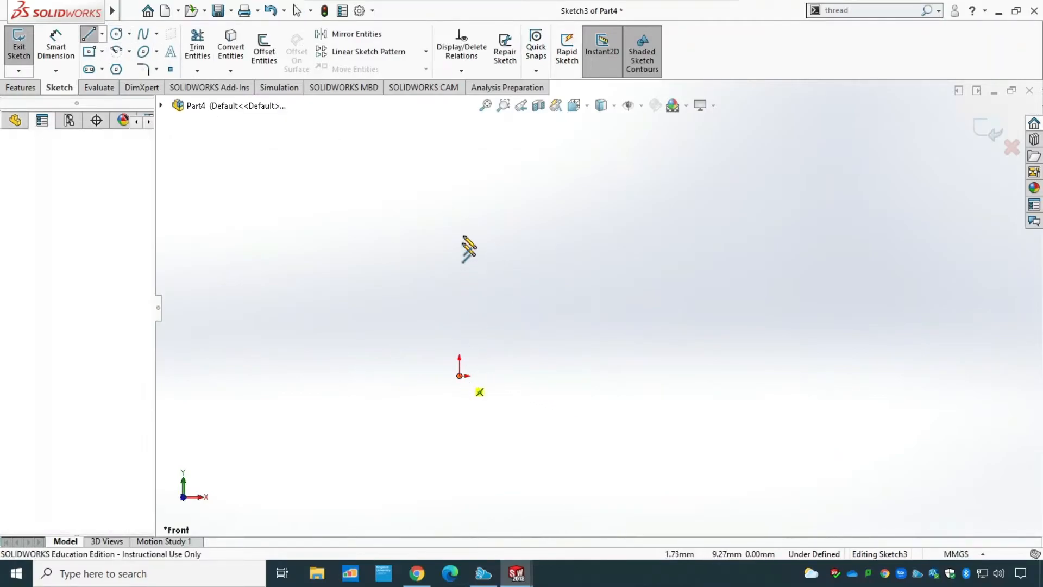
click(459, 190)
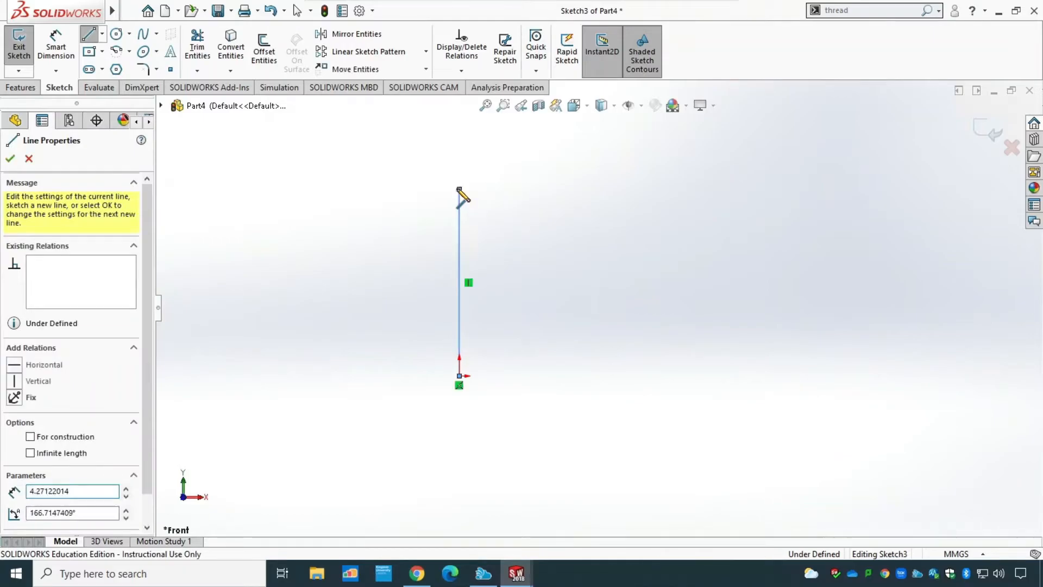
click(839, 189)
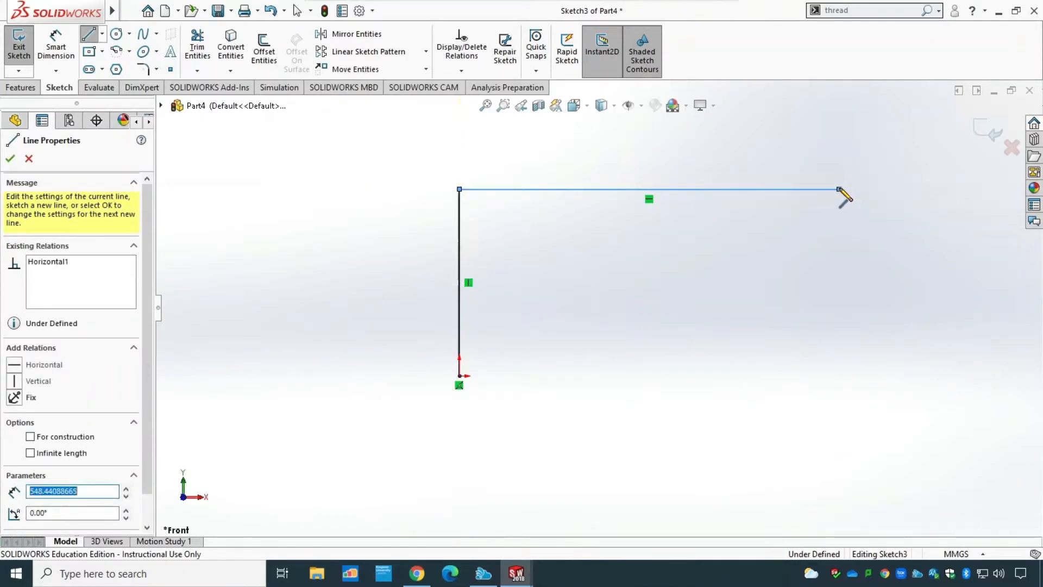
key(Escape)
Step: Dimension the vertical line to 100 mm and the horizontal line to 200 mm
click(56, 48)
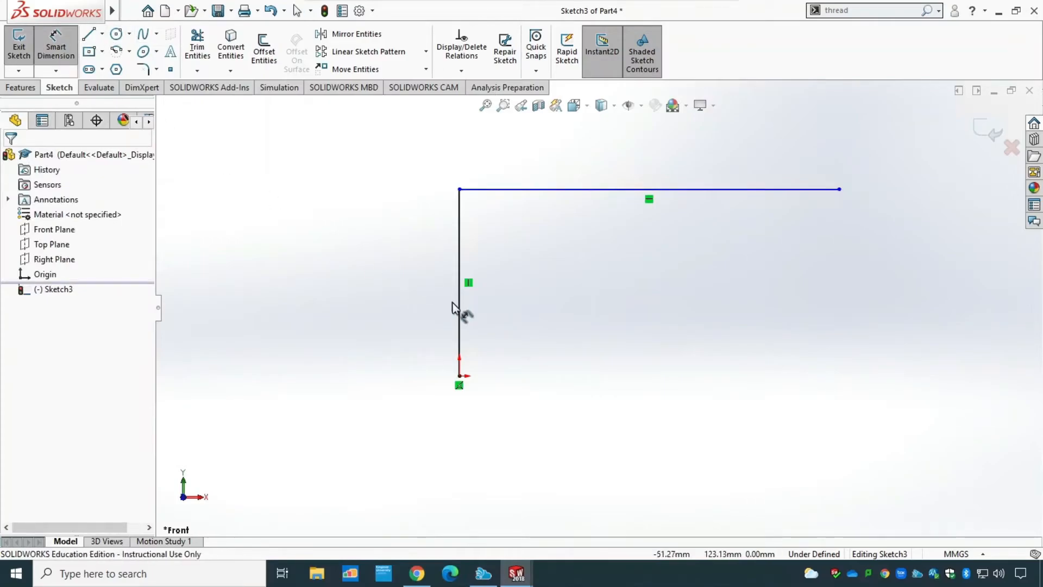
click(457, 306)
click(389, 304)
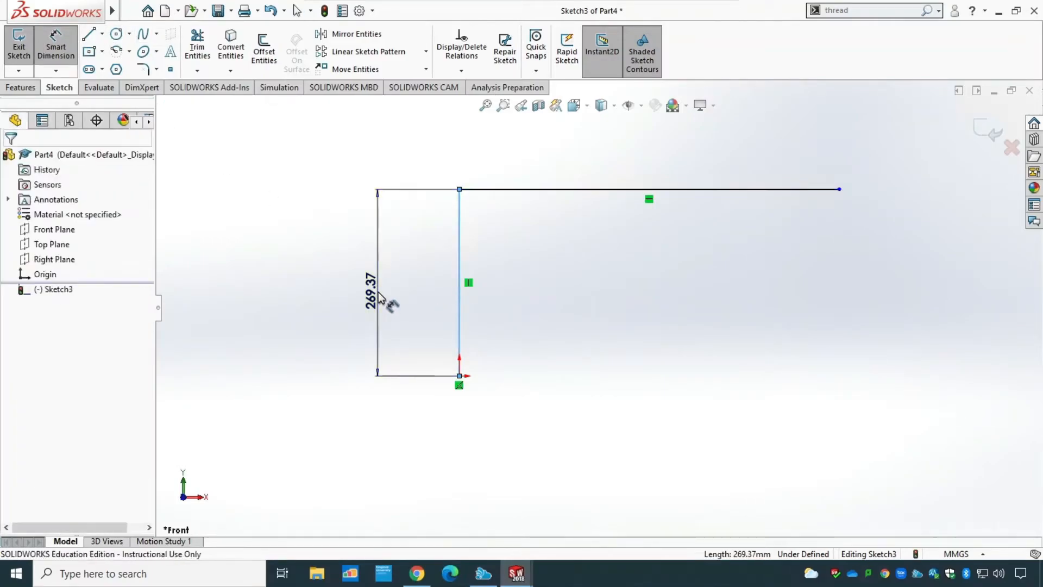
text(100)
key(Return)
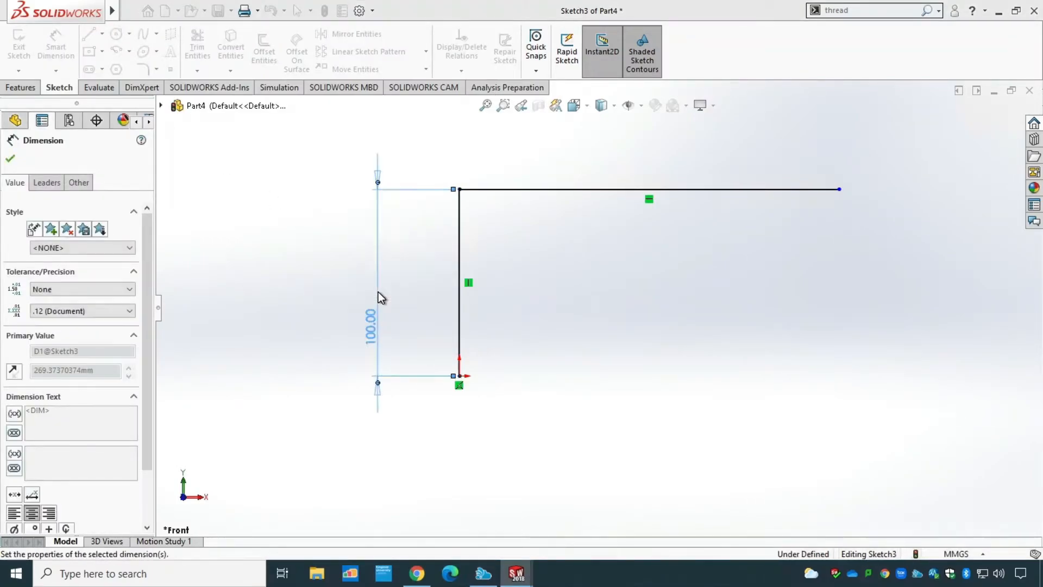
click(597, 190)
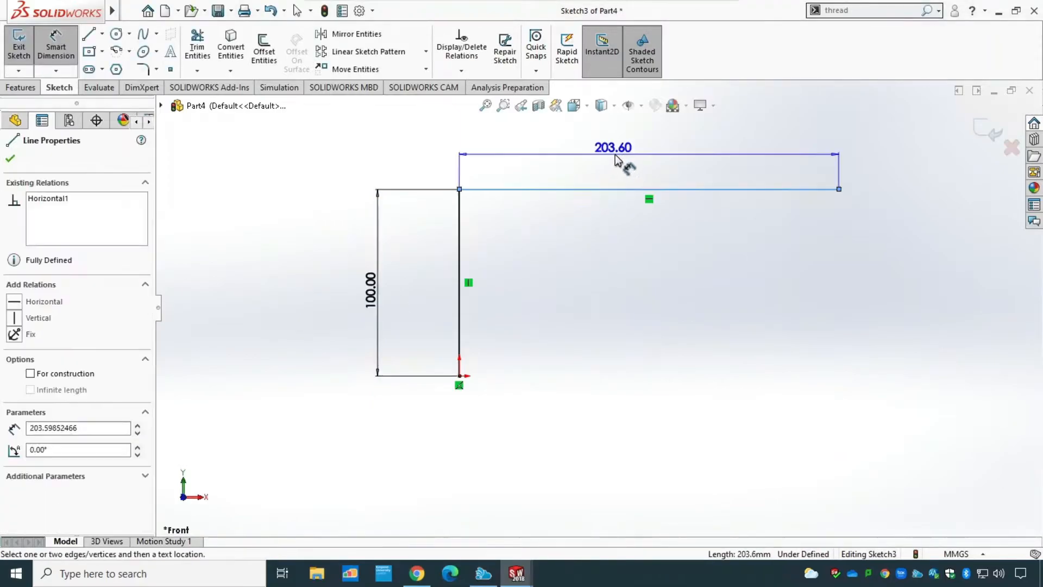
click(657, 161)
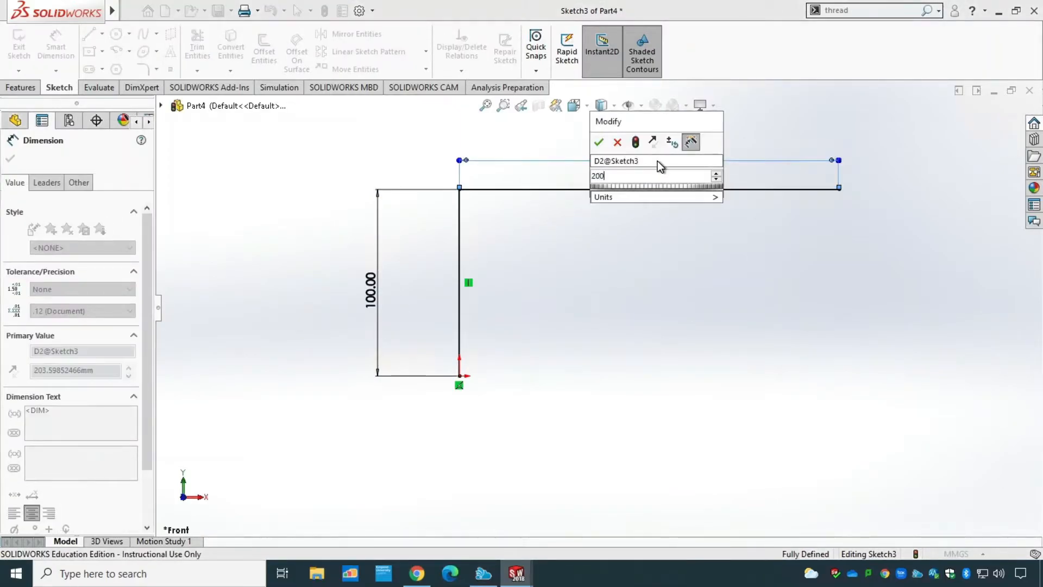
key(Return)
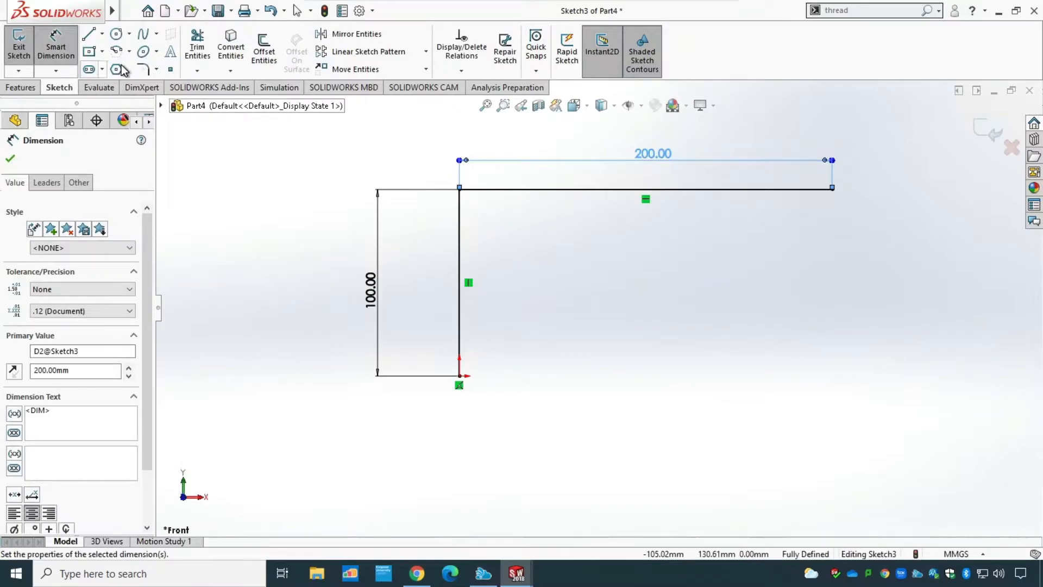
Step: Round the corner between the two lines with a 50 mm sketch fillet and exit the sketch
click(143, 69)
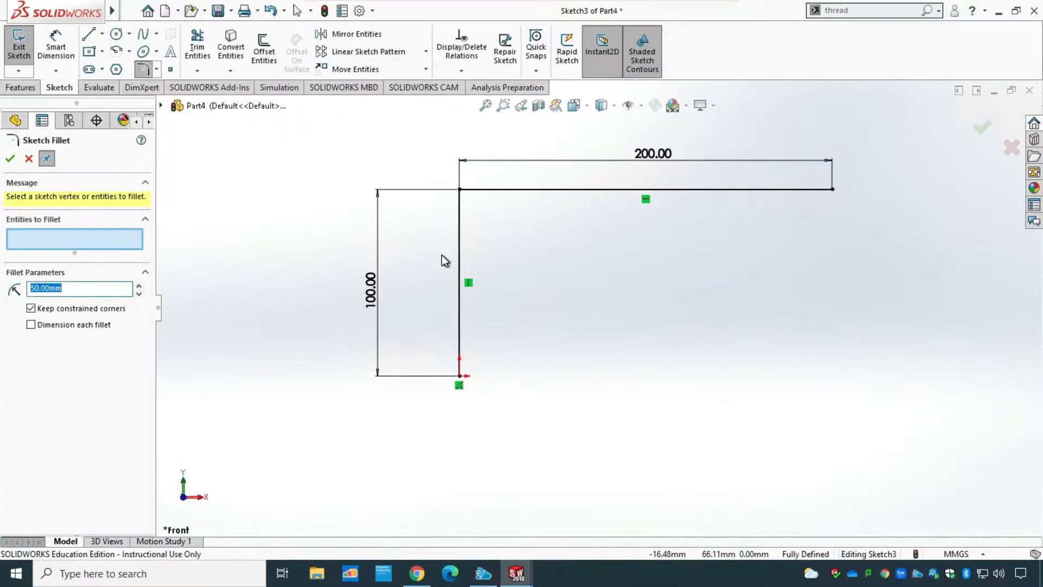
click(459, 261)
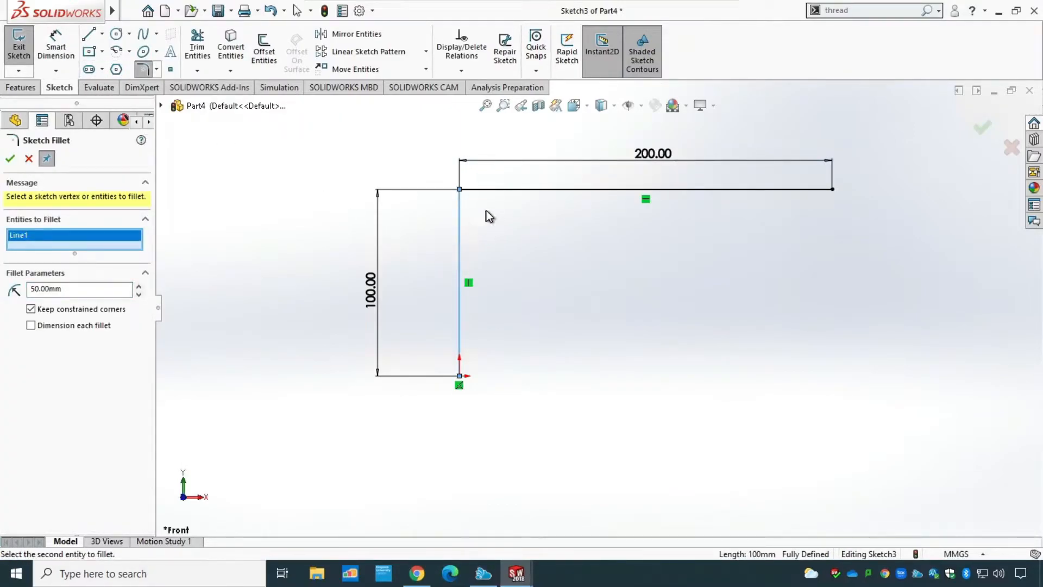
click(493, 189)
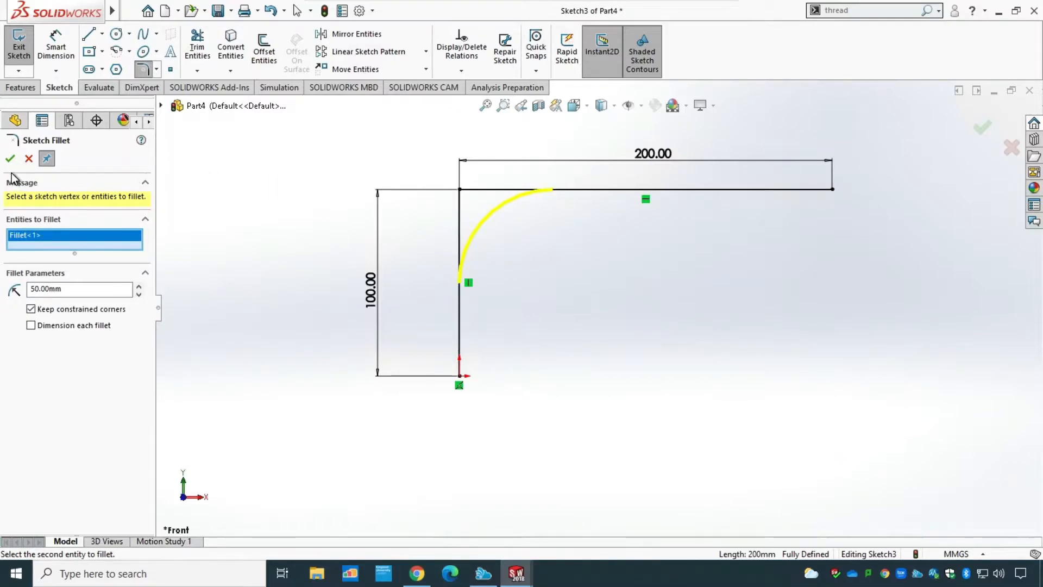
click(10, 159)
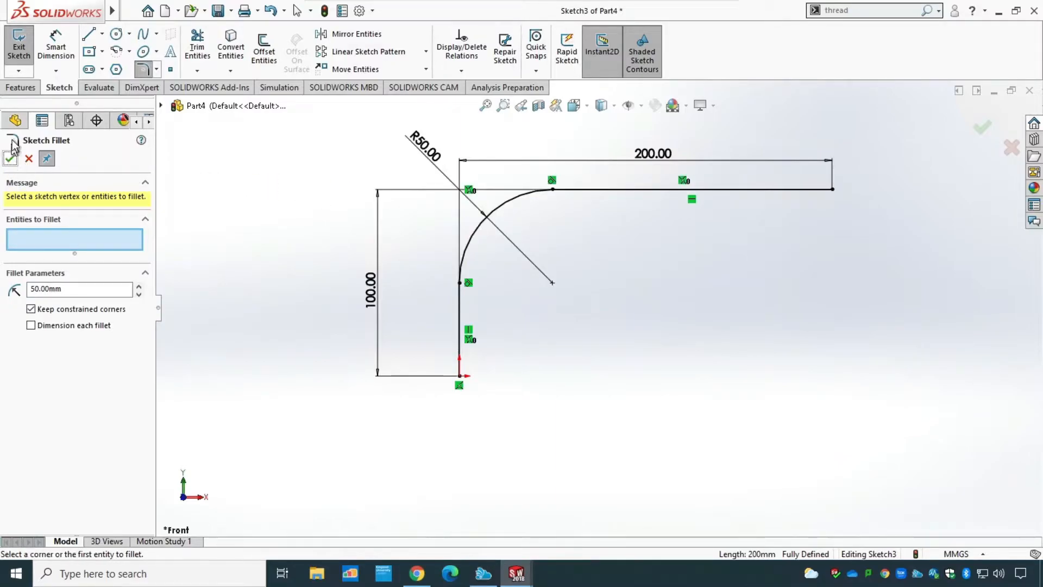
click(19, 48)
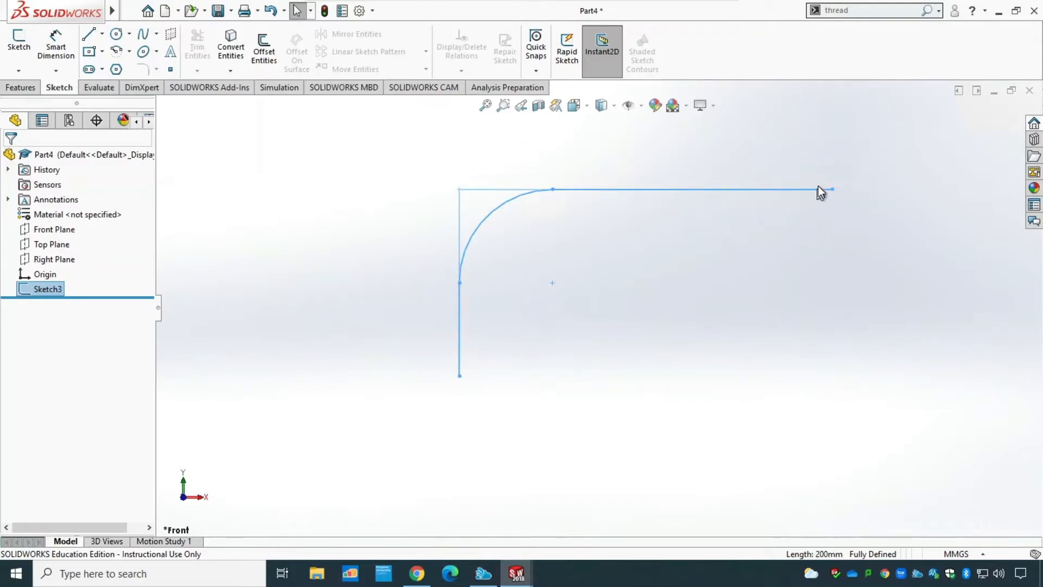
Step: Create a reference plane perpendicular to the path's horizontal line and coincident with that line's free endpoint
mouse_move(796, 272)
middle_down()
mouse_move(757, 296)
mouse_move(742, 293)
mouse_move(745, 283)
middle_up()
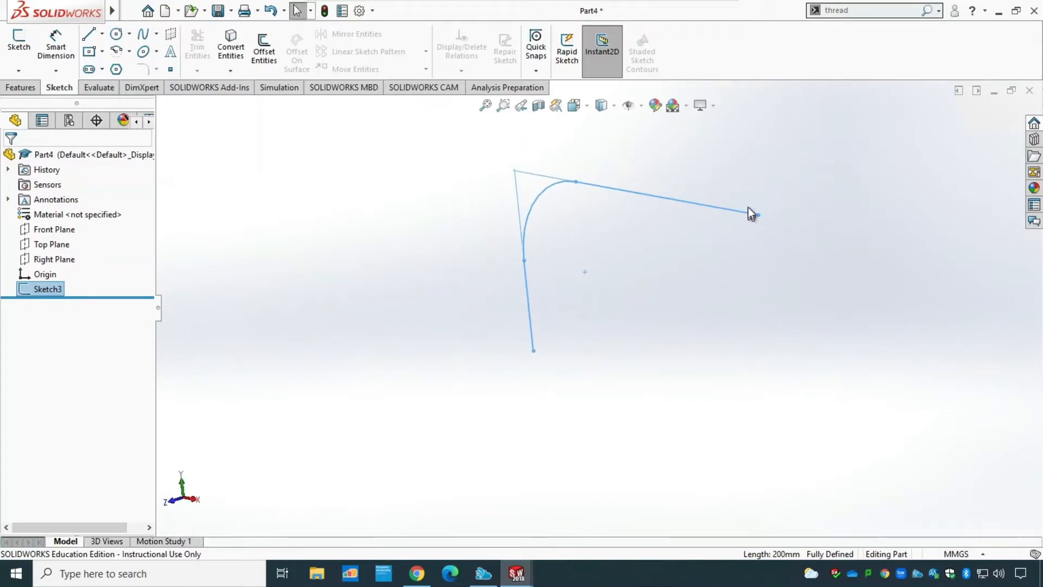
click(13, 91)
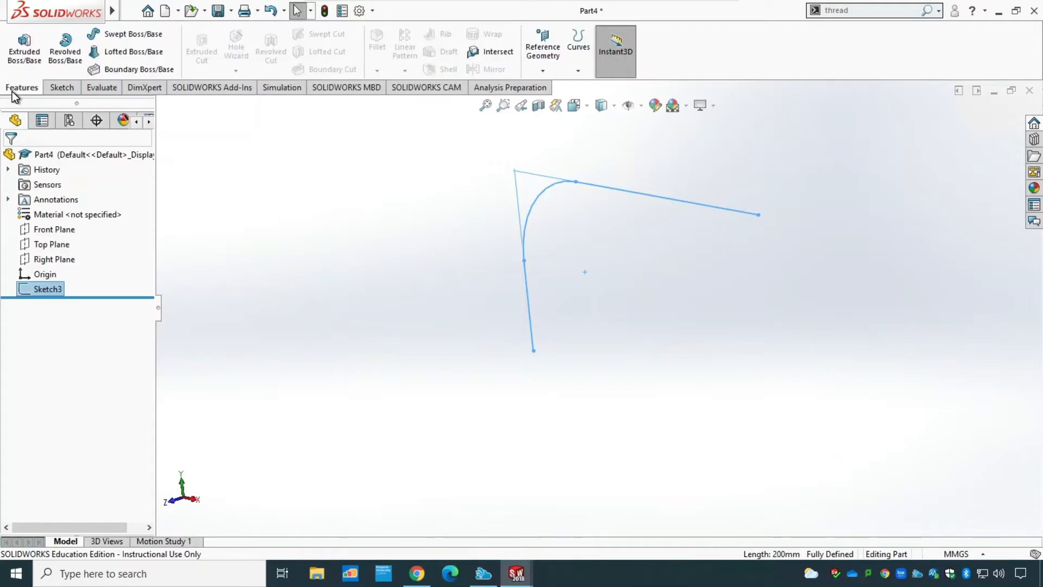
click(550, 70)
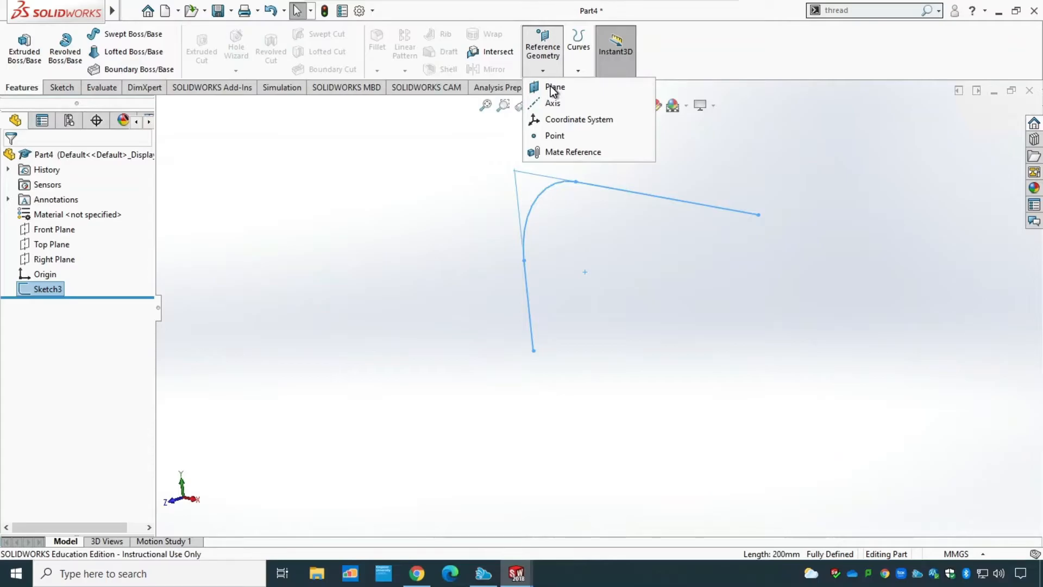
click(553, 88)
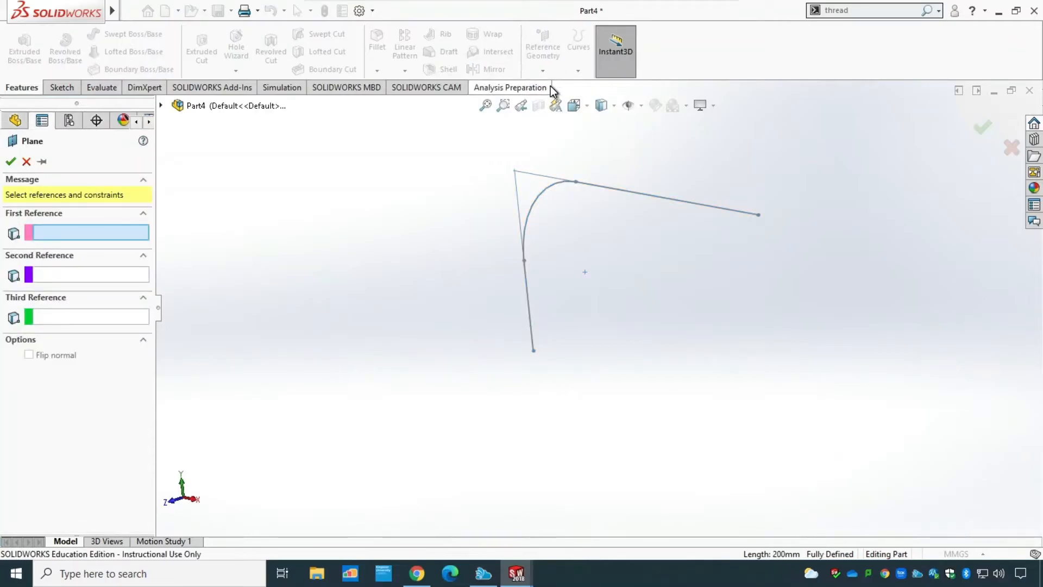
click(680, 201)
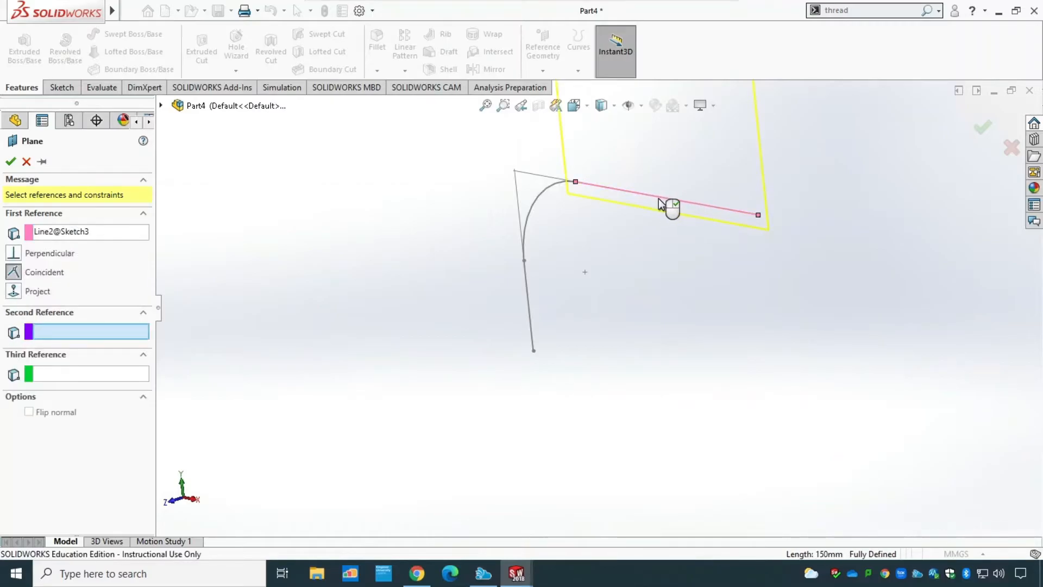
click(759, 216)
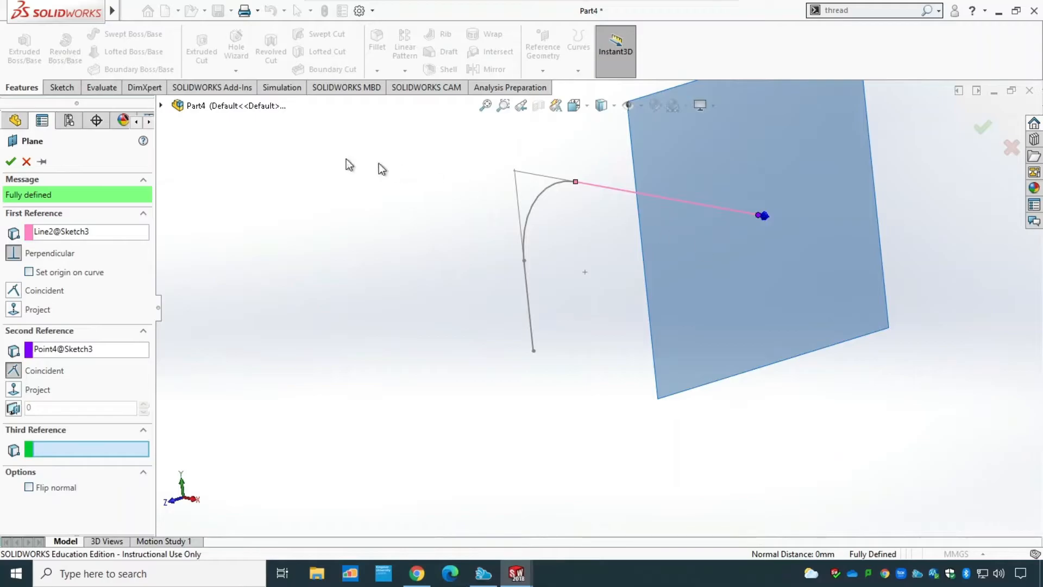
click(10, 162)
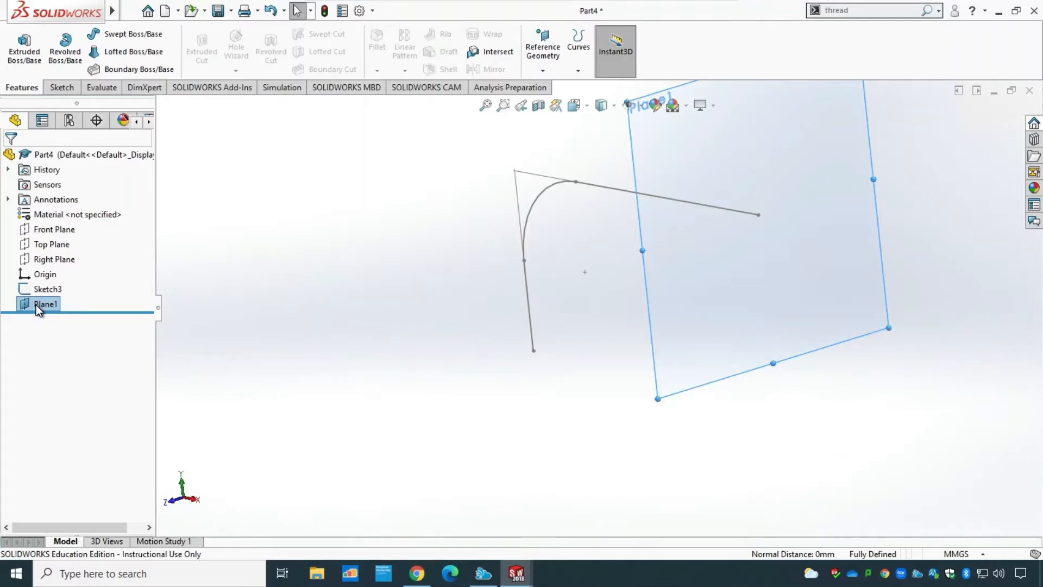
Step: Open a sketch on the new reference plane, face it squarely, and draw a wide center rectangle centred on the path's endpoint
click(52, 85)
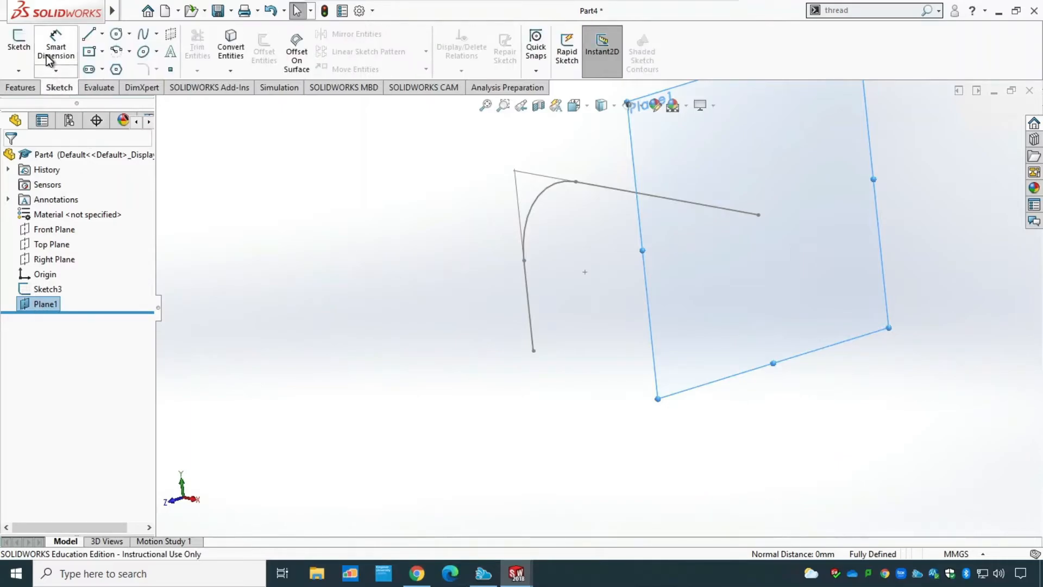
click(18, 50)
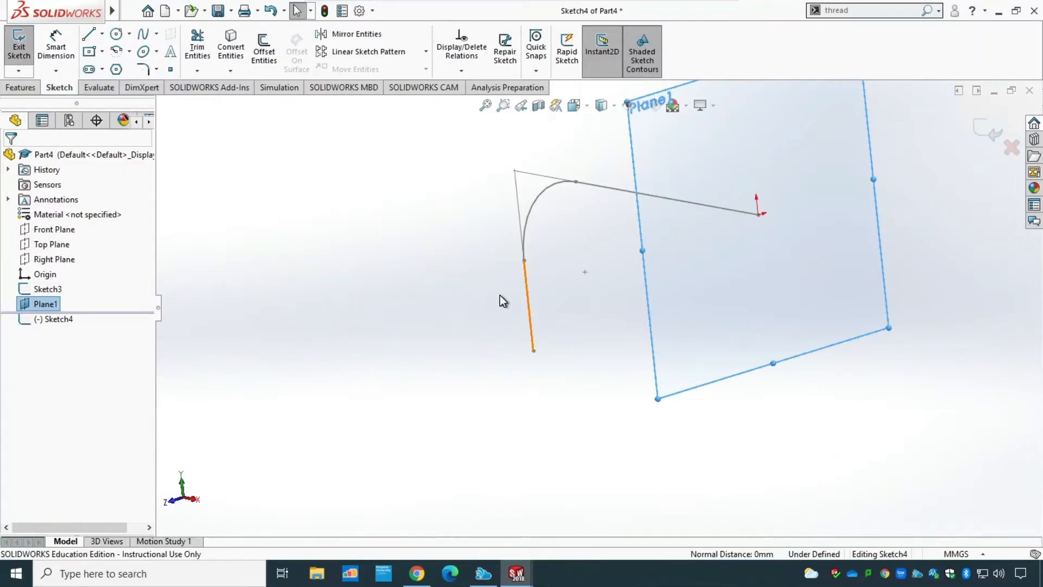
key(ctrl+8)
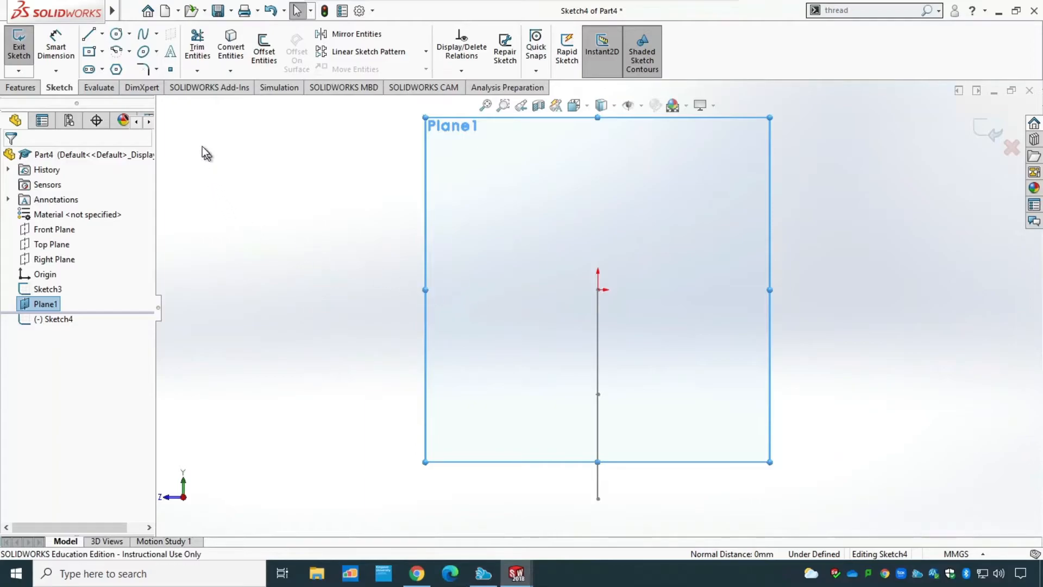
click(102, 52)
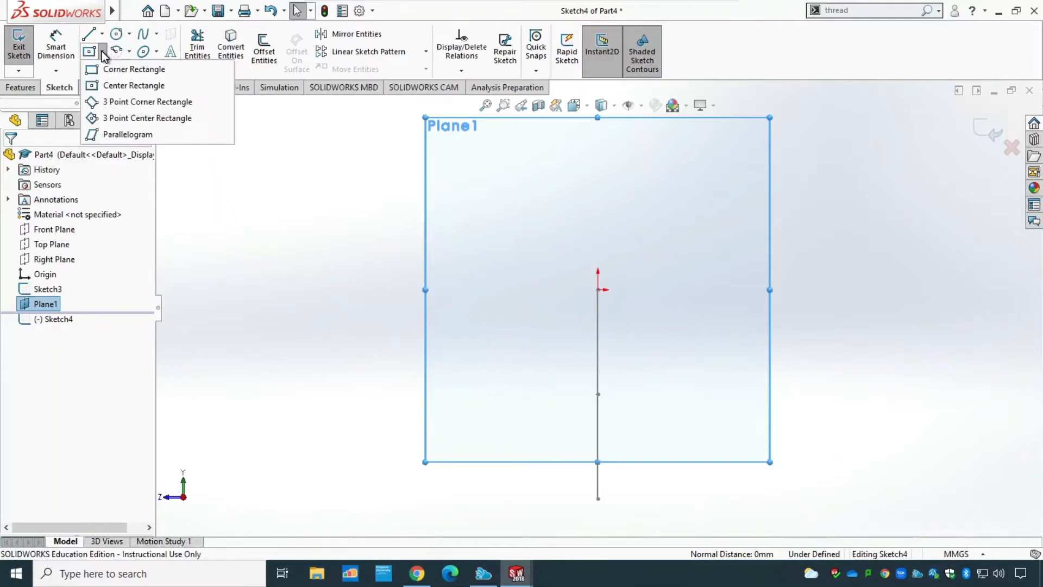
click(91, 86)
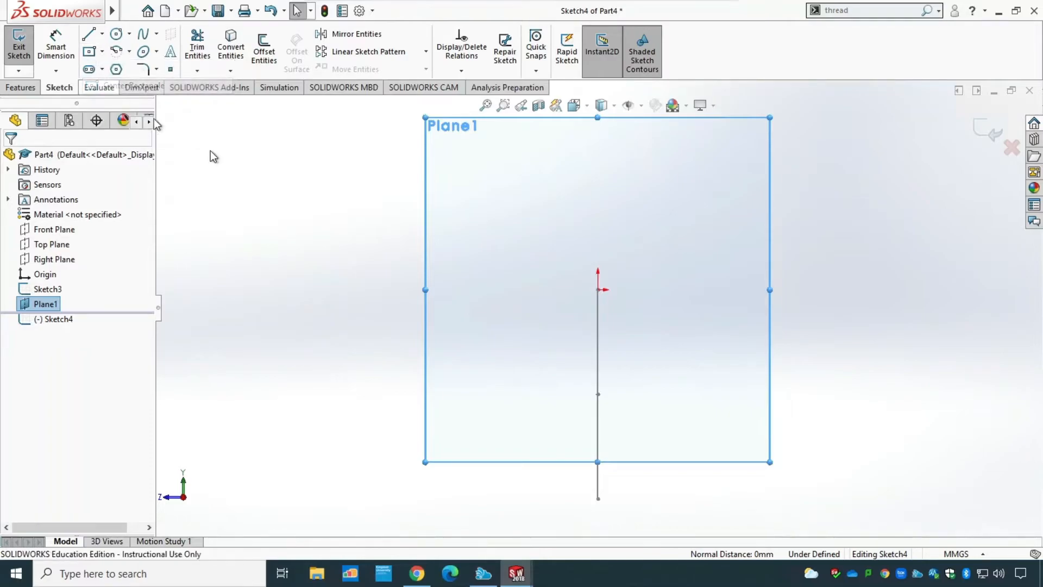
click(598, 290)
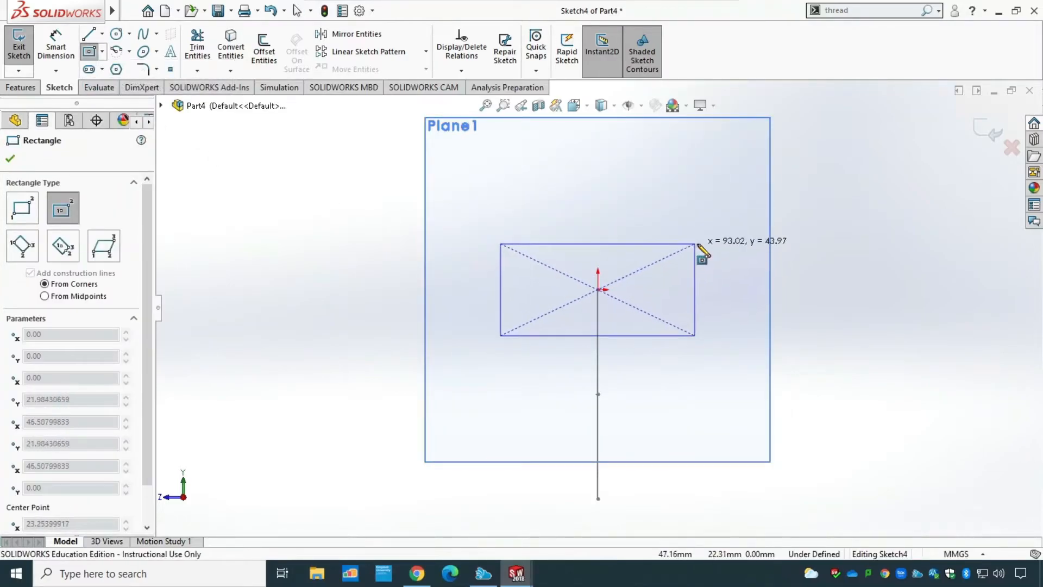
click(700, 253)
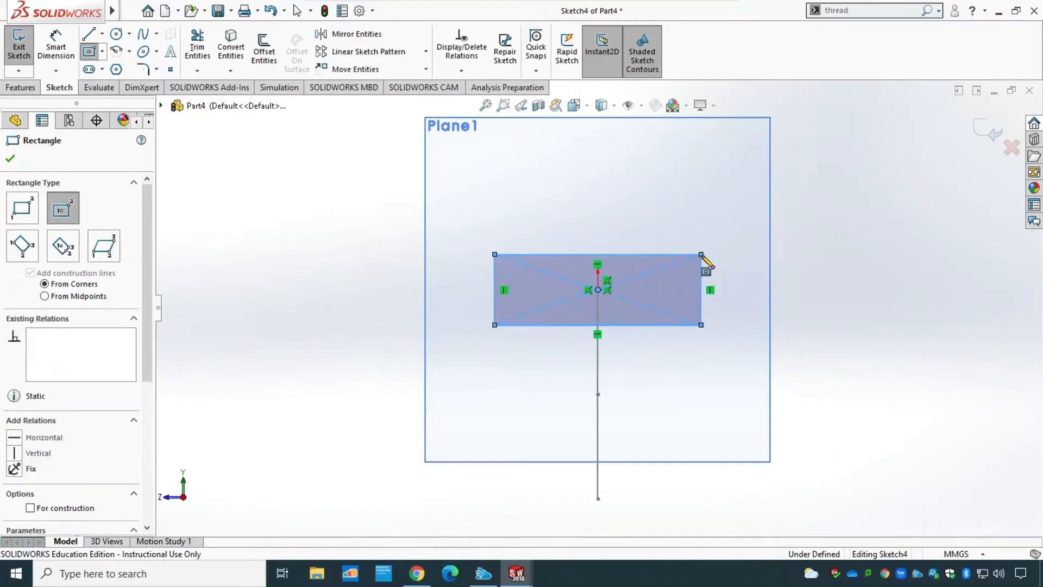
Step: Draw a smaller center rectangle inside the first one from the same centre point and exit the sketch
click(598, 291)
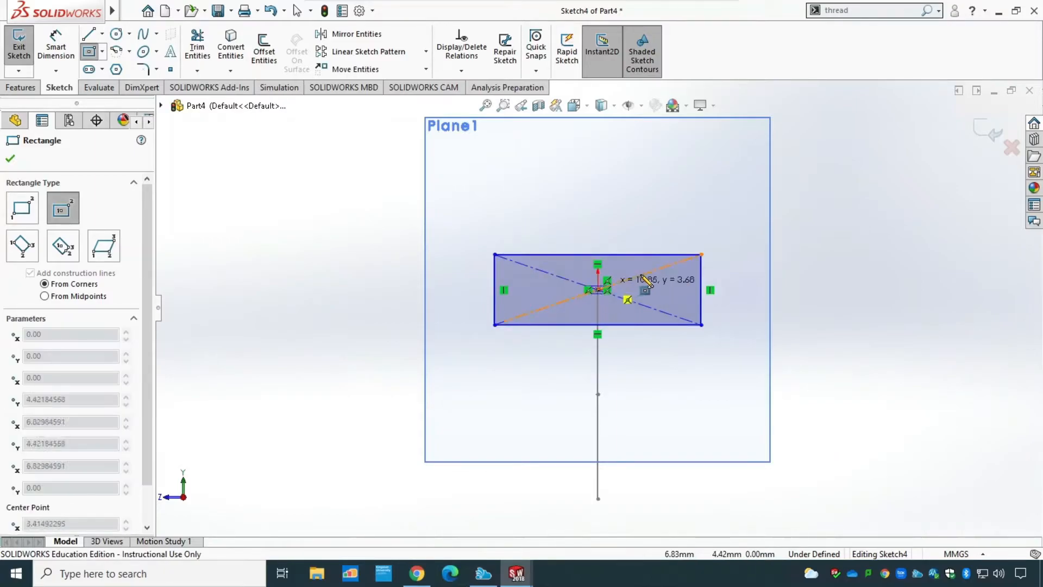
click(683, 268)
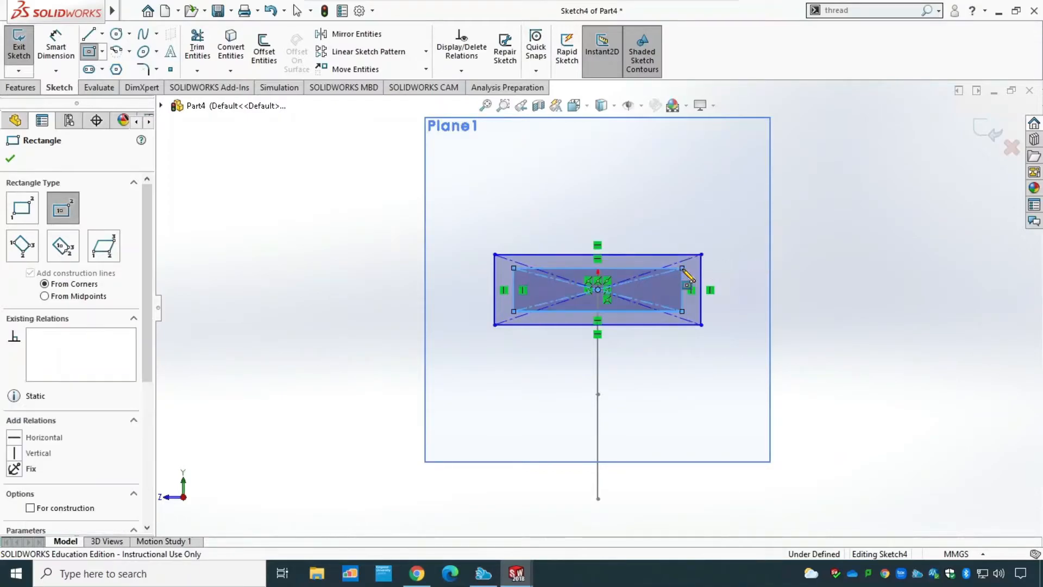
key(Escape)
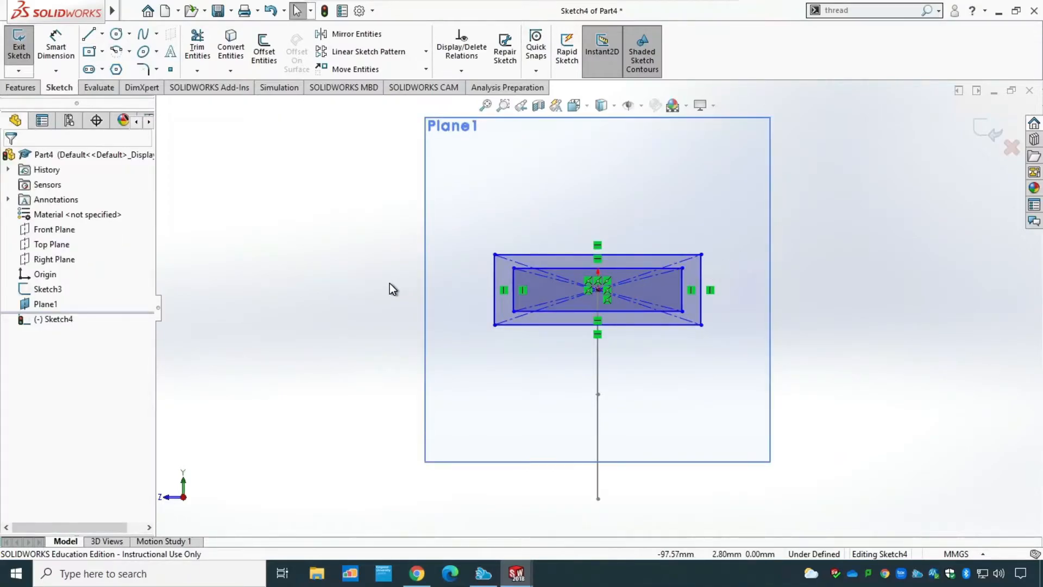
click(20, 58)
Step: Create a Swept Boss/Base using the nested-rectangle sketch as profile and the filleted line sketch as path
mouse_move(338, 268)
middle_down()
mouse_move(426, 296)
mouse_move(490, 339)
mouse_move(459, 315)
mouse_move(408, 312)
middle_up()
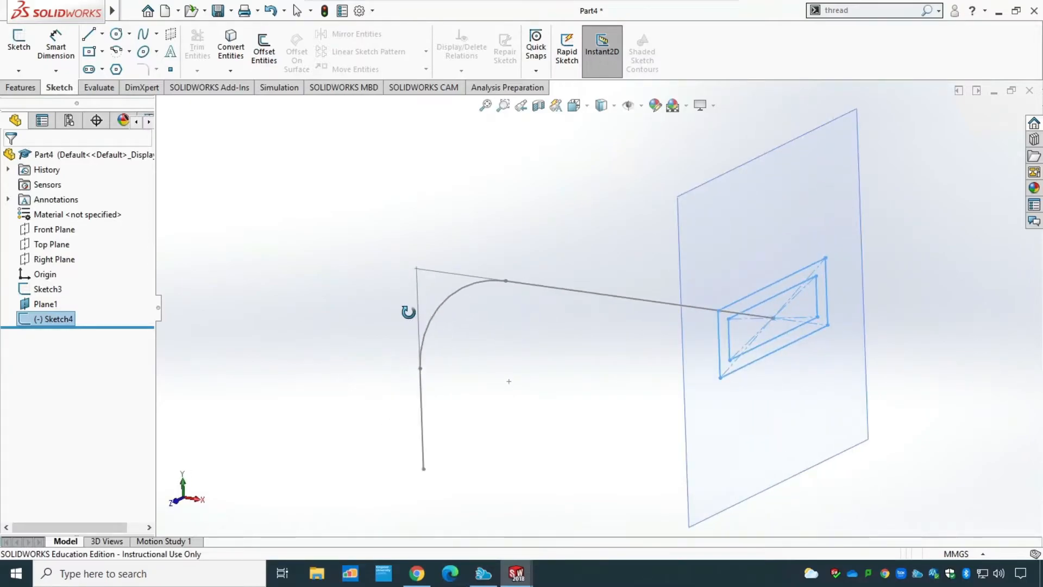
click(32, 87)
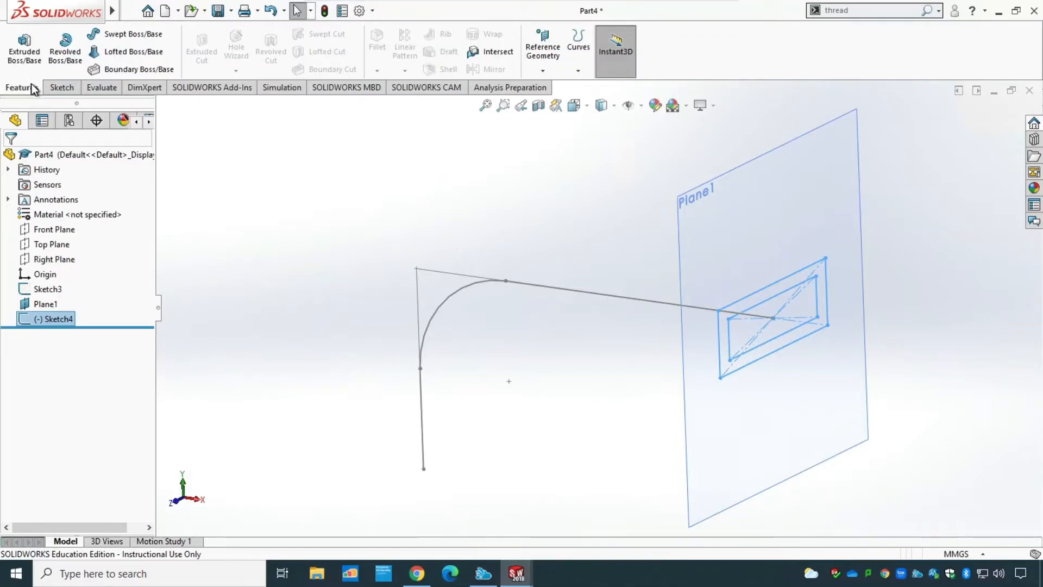
click(122, 35)
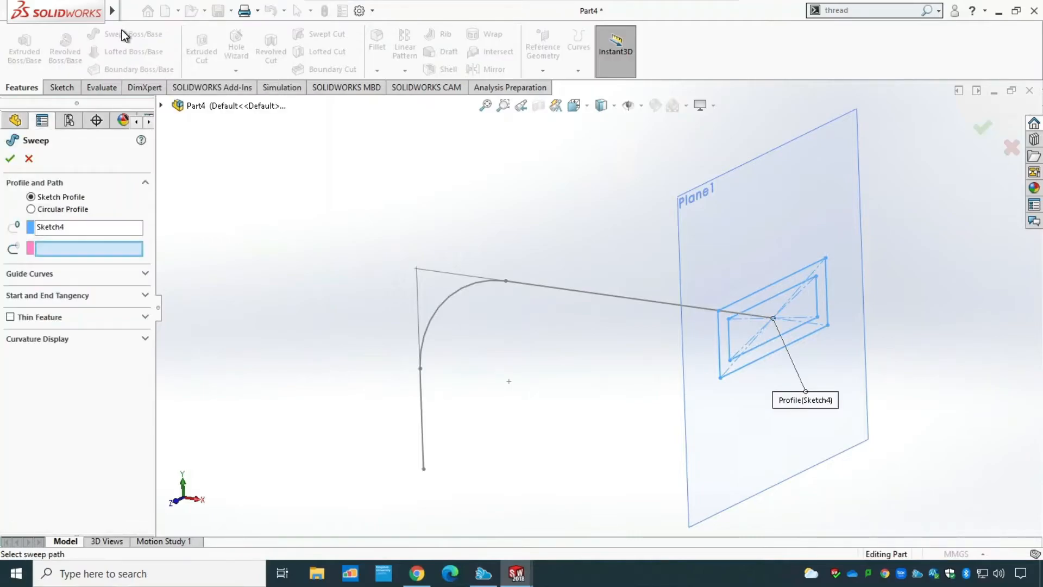
click(50, 227)
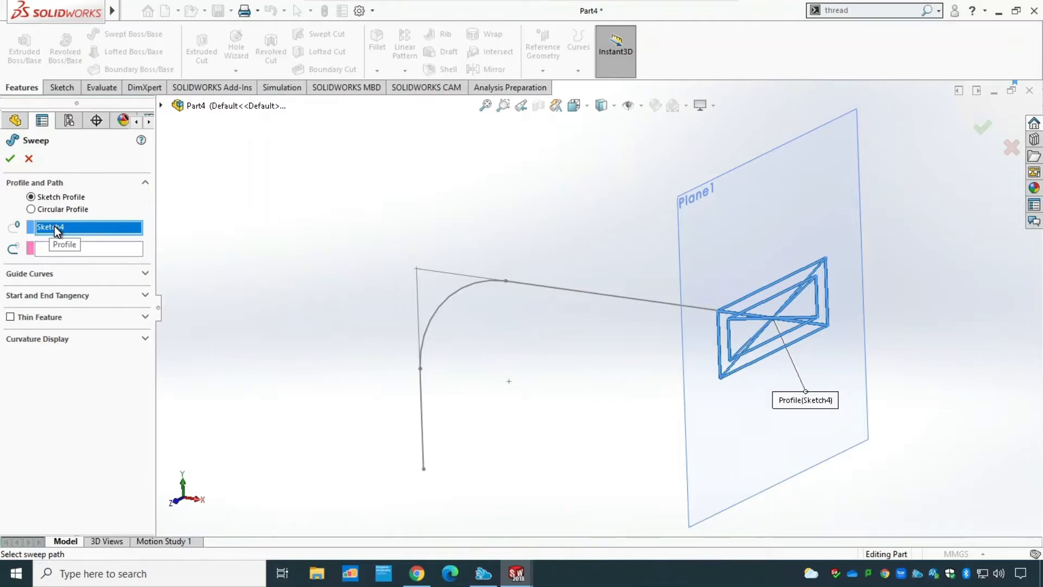
click(53, 247)
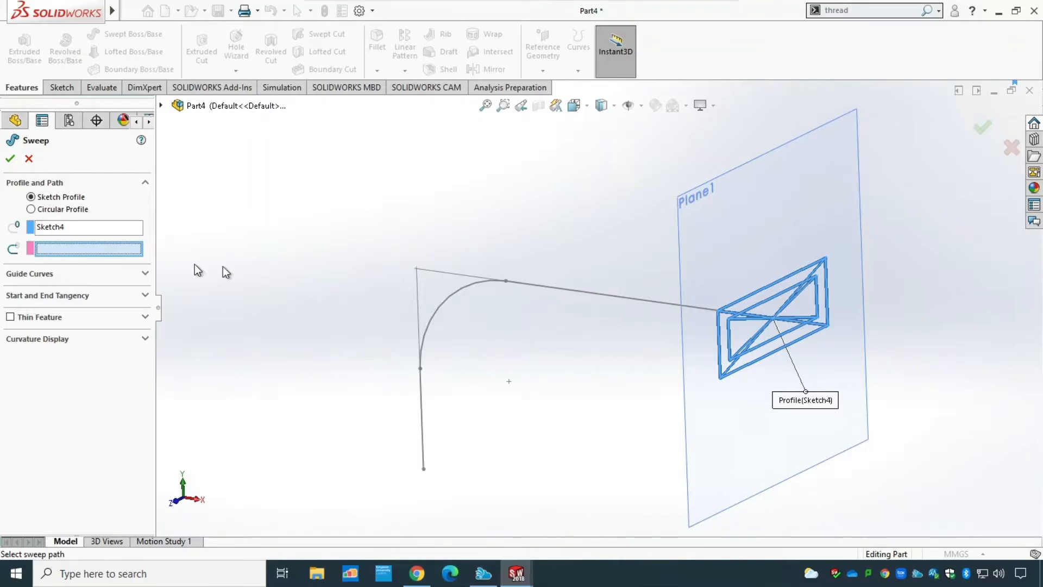
click(626, 296)
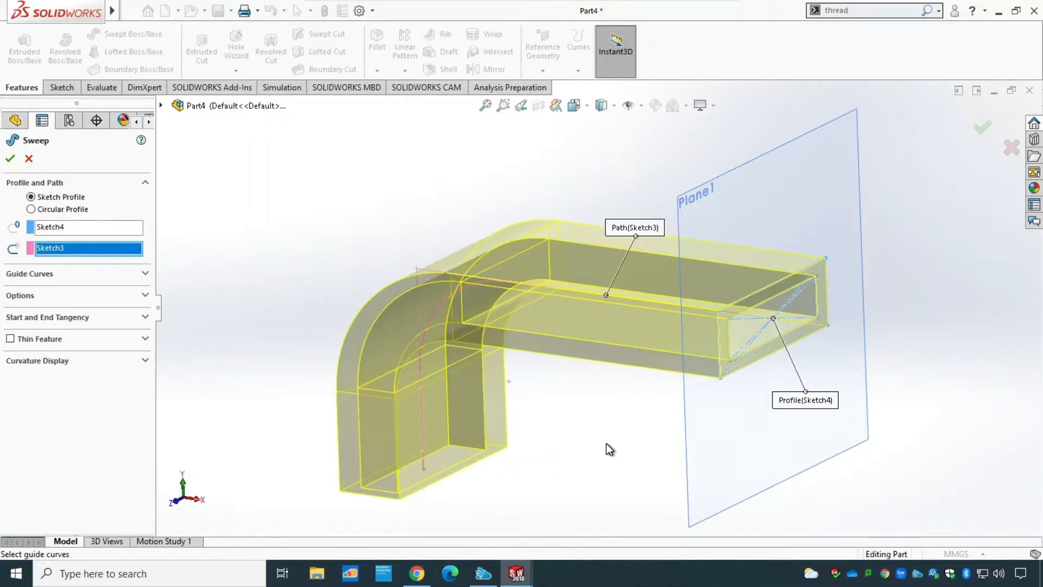
click(10, 160)
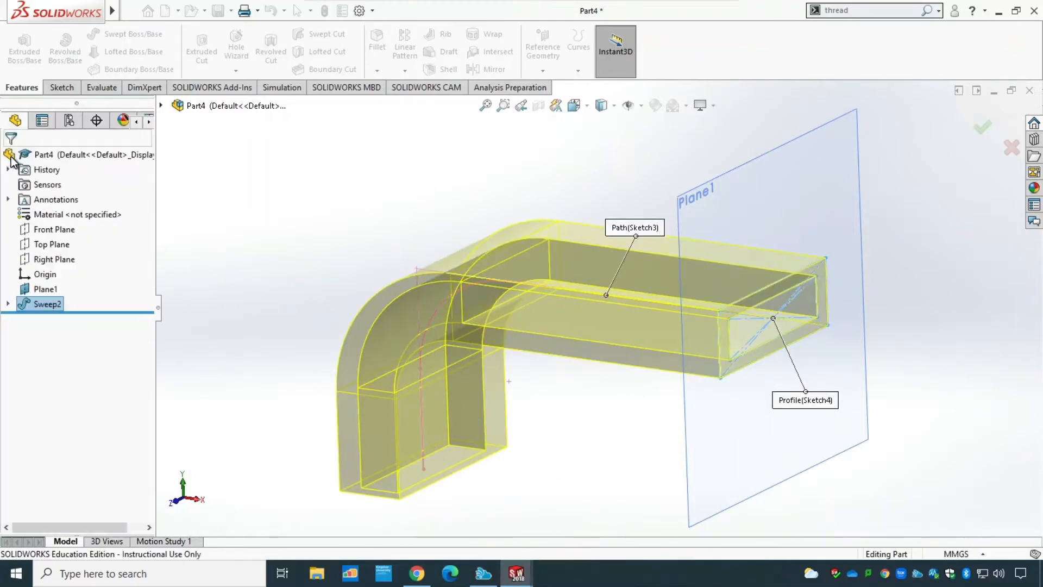
middle_drag(579, 424, 828, 343)
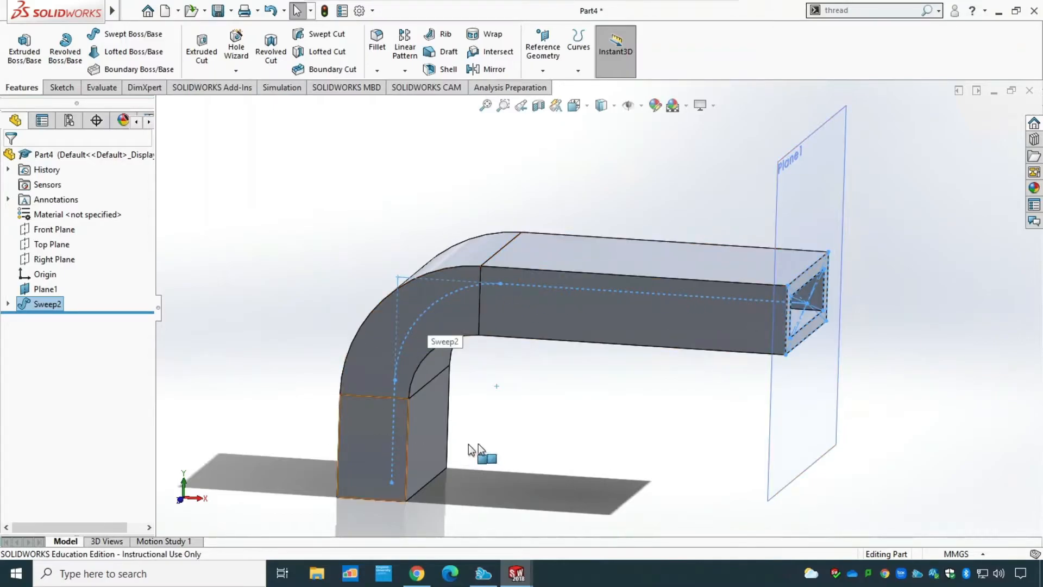
middle_drag(603, 442, 527, 428)
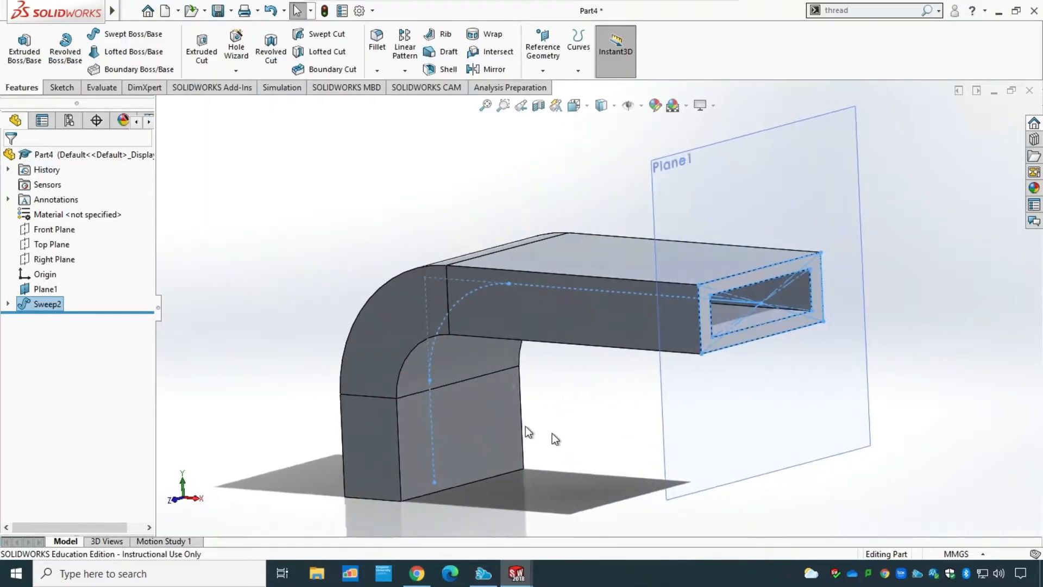
Step: Edit the sweep feature to use the Specify Twist Value profile twist with 20 degrees, keeping the Follow Path orientation
right_click(56, 304)
click(60, 259)
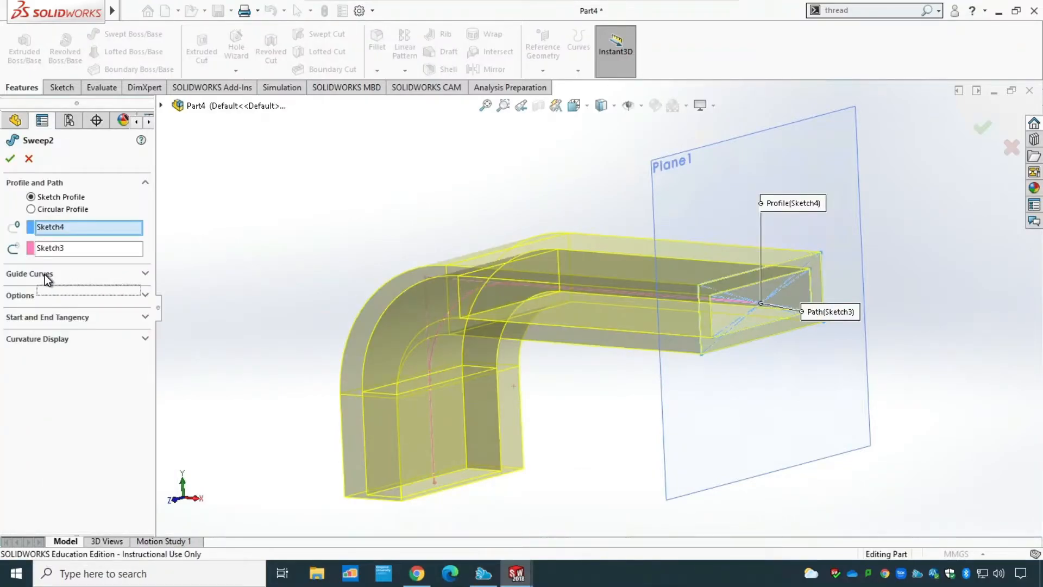
click(47, 275)
click(54, 277)
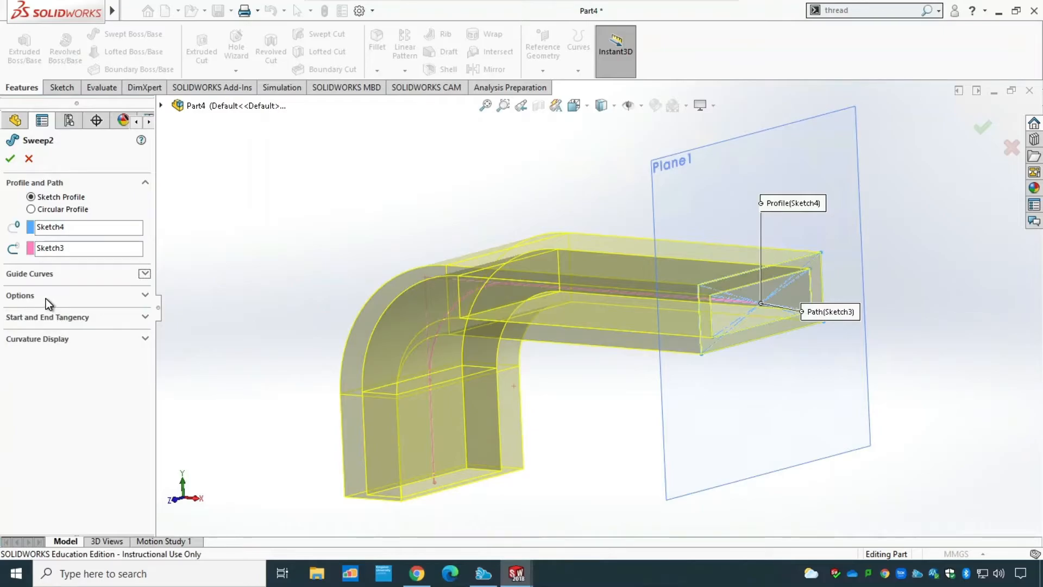
click(45, 298)
click(69, 322)
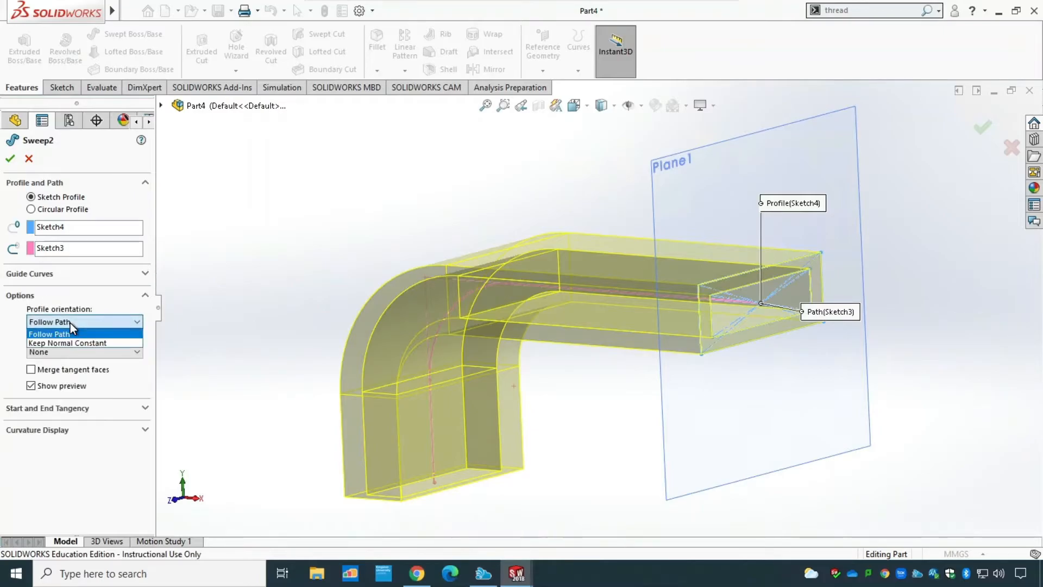
click(83, 320)
click(90, 351)
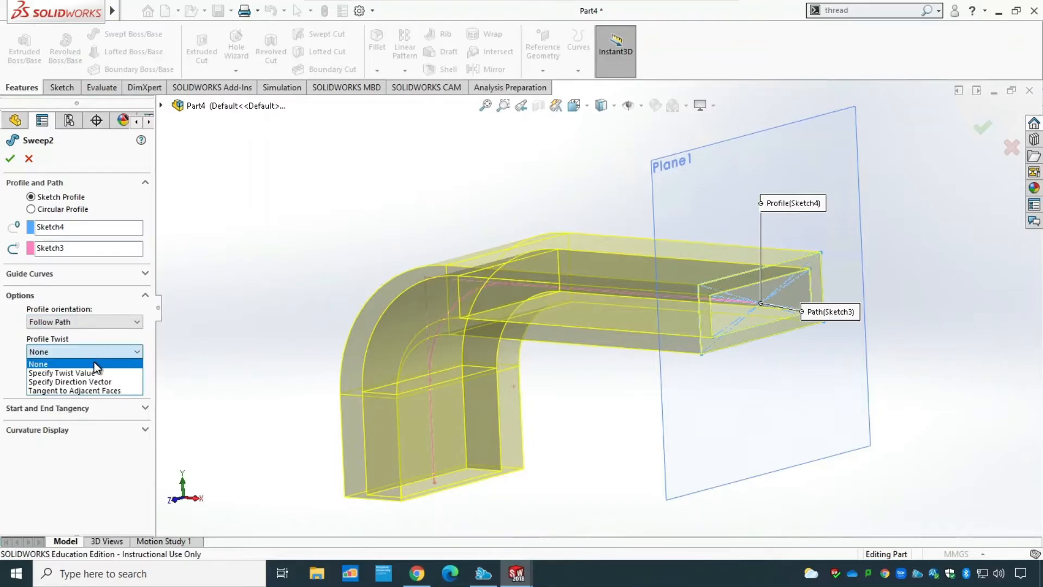
click(95, 373)
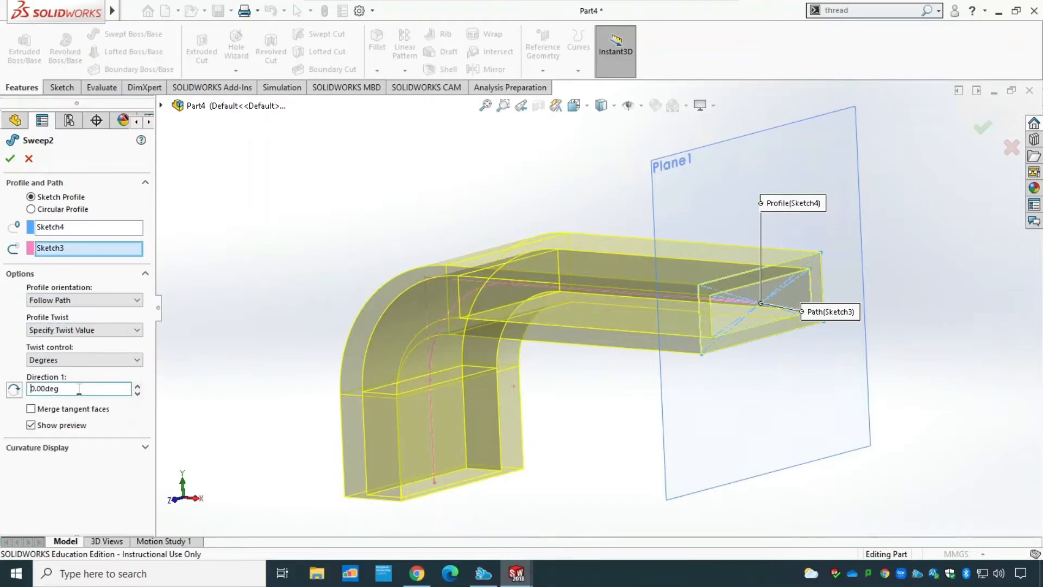
double_click(39, 394)
text(20)
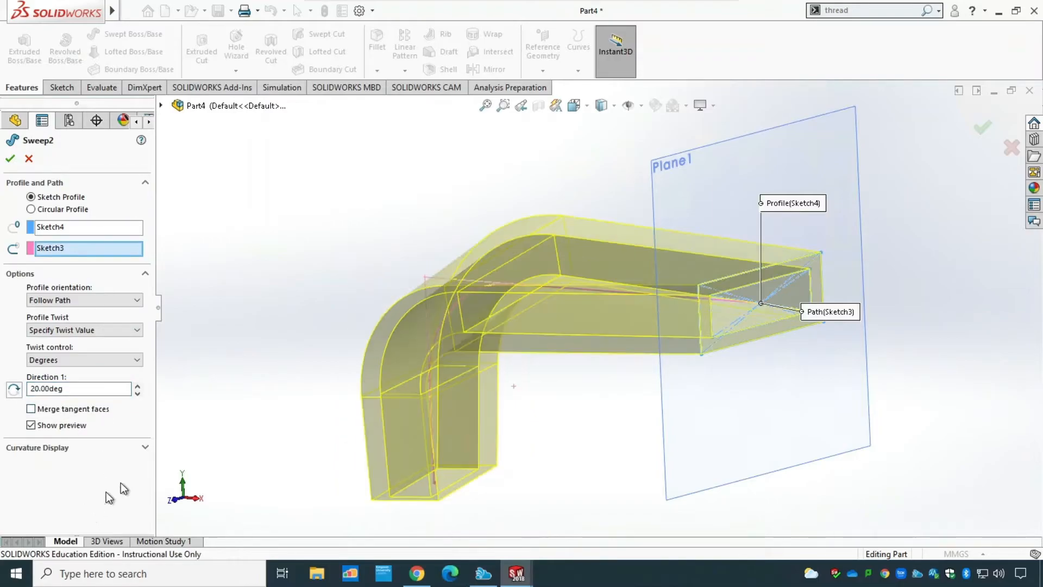
click(10, 158)
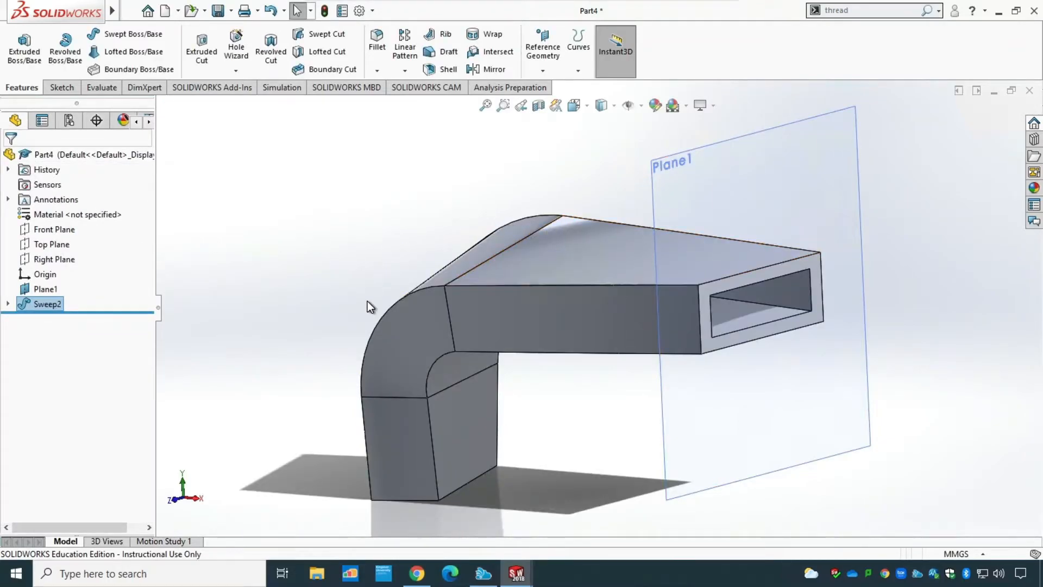
Step: Edit the sweep feature and set its twist to 45 degrees
right_click(35, 305)
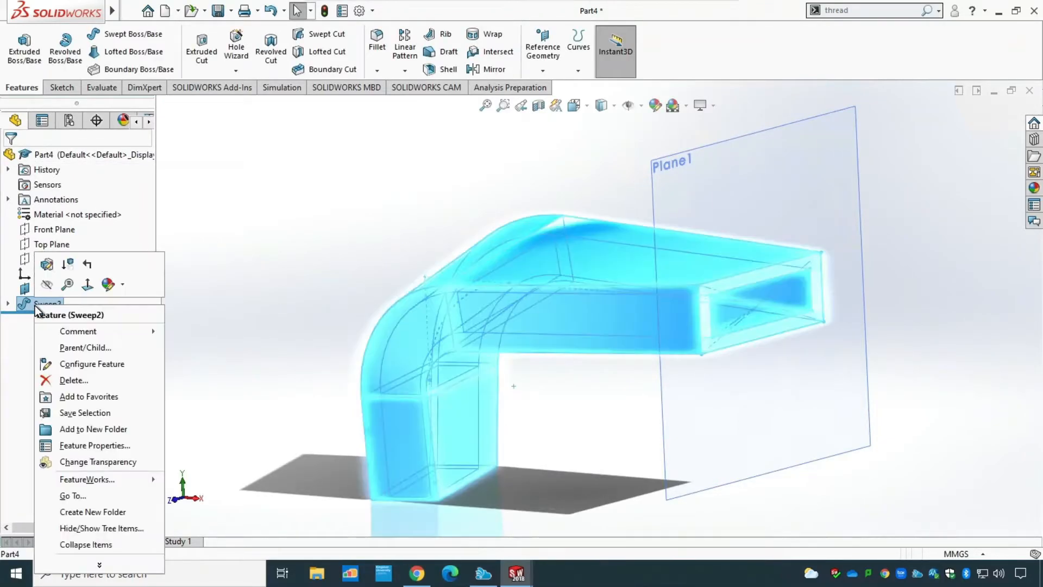
click(45, 265)
drag(68, 389, 2, 389)
text(45)
key(Return)
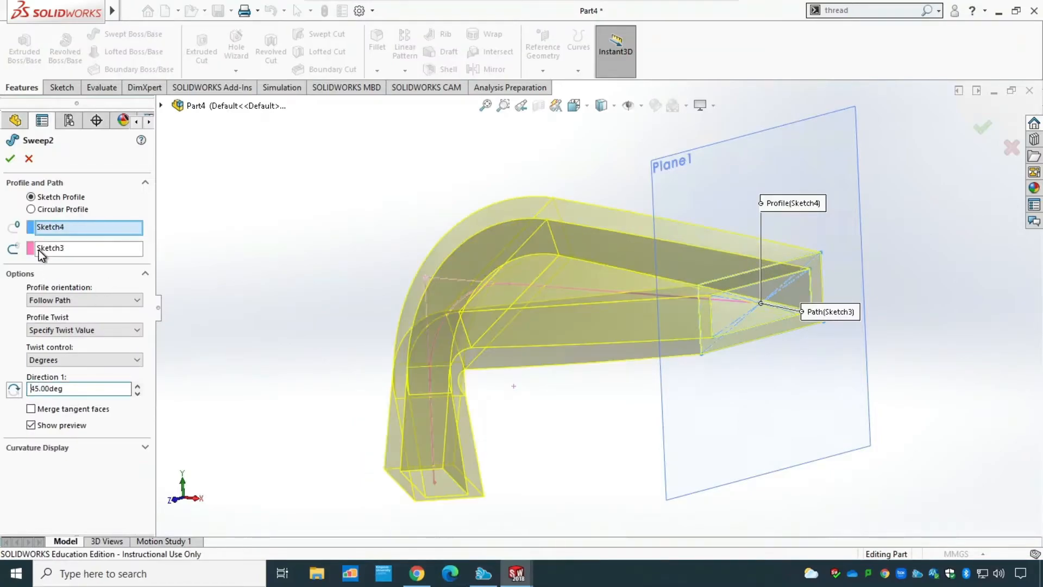
click(10, 158)
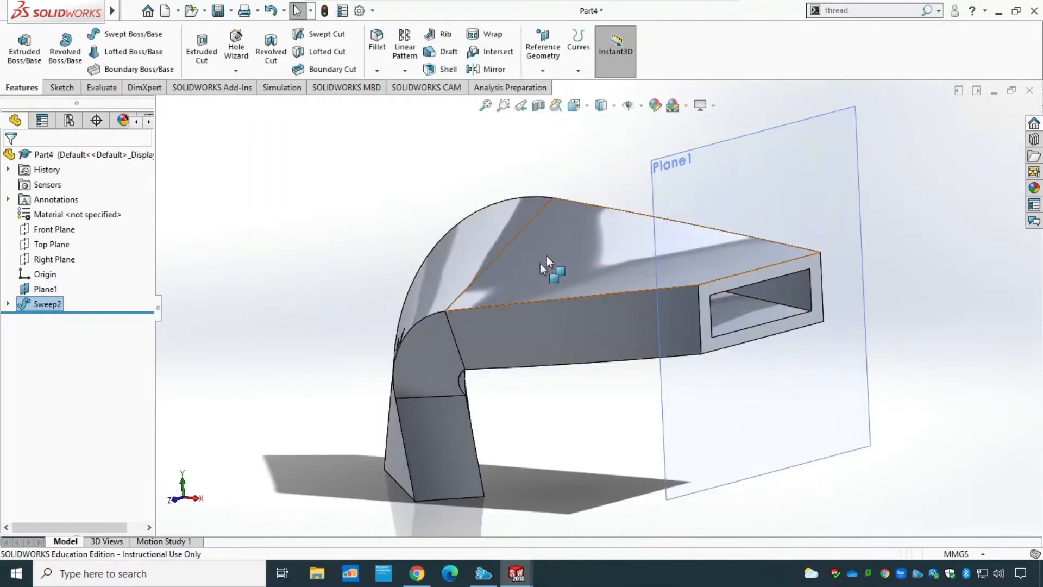
Step: Edit the sweep feature to control the twist in Revolutions, with a value of 0.20
right_click(27, 305)
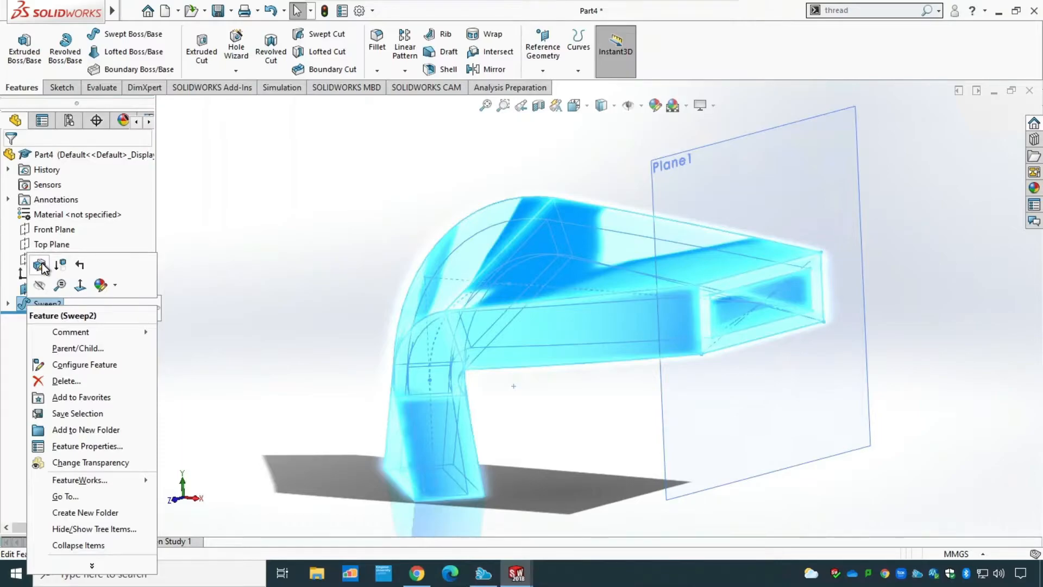
click(41, 266)
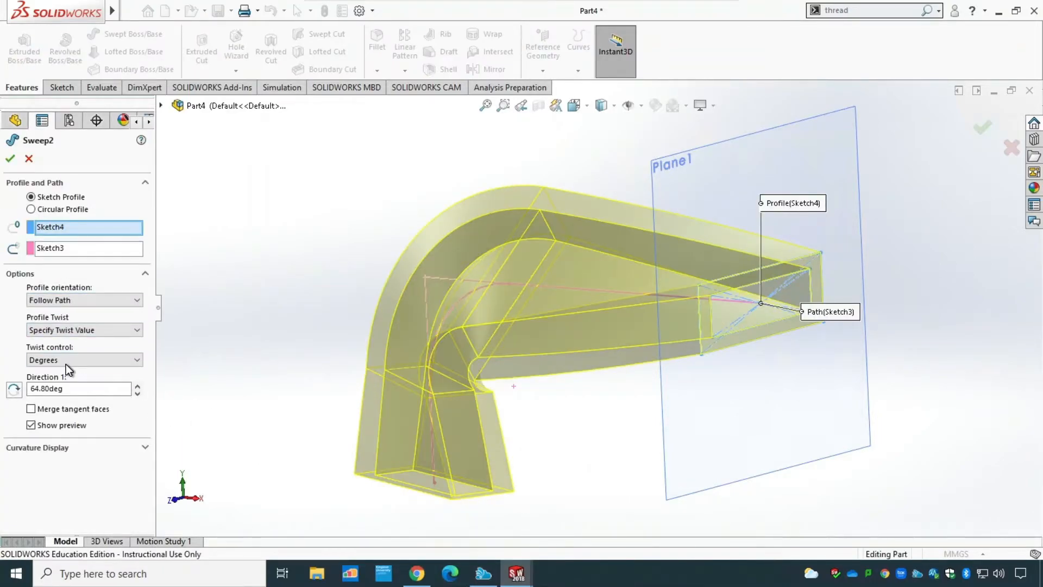
click(70, 358)
click(78, 391)
double_click(64, 389)
text(0.20)
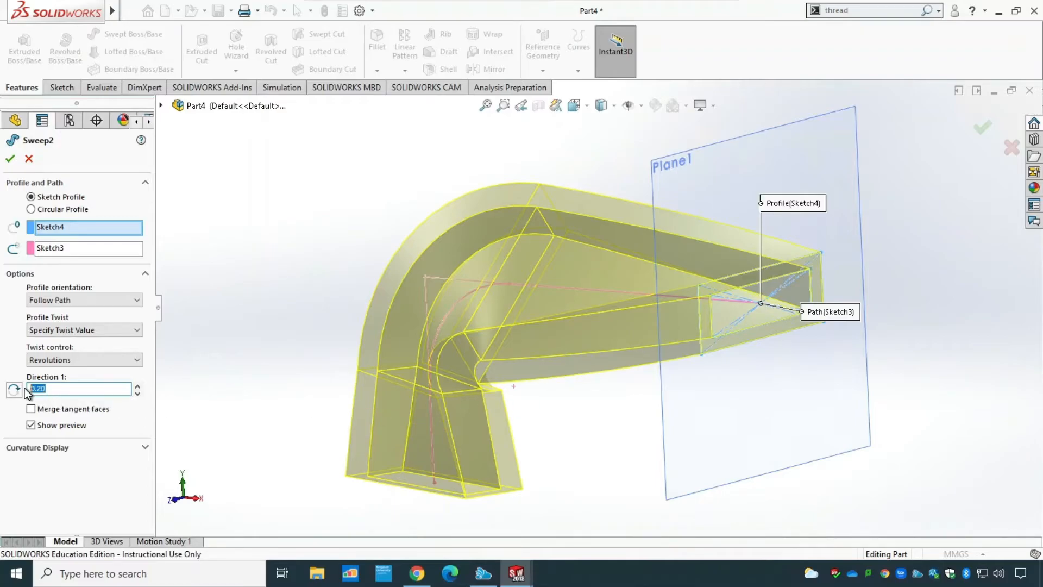
click(29, 161)
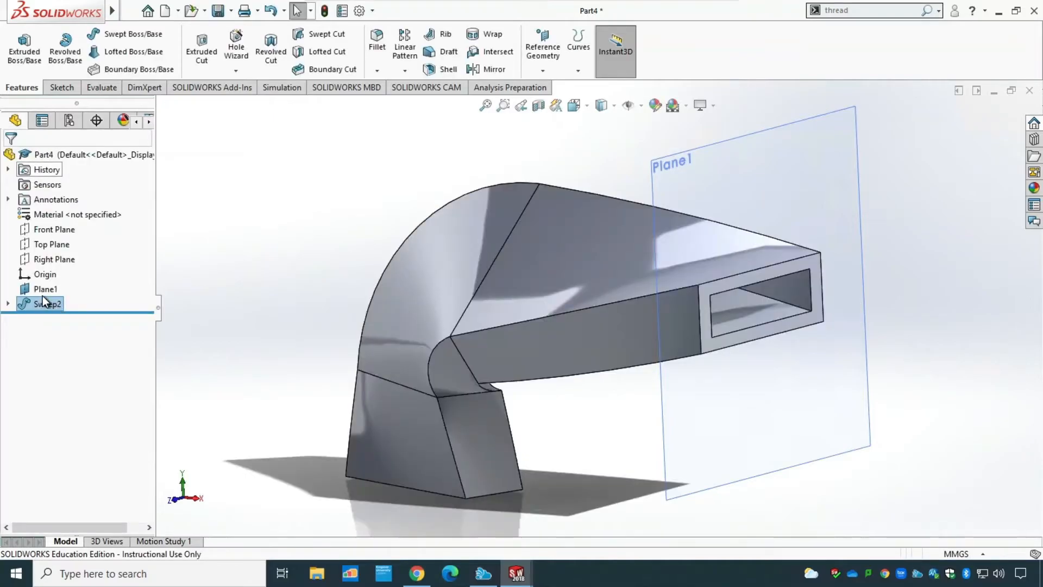
Step: Open the sweep's profile sketch for editing and face it squarely
click(7, 304)
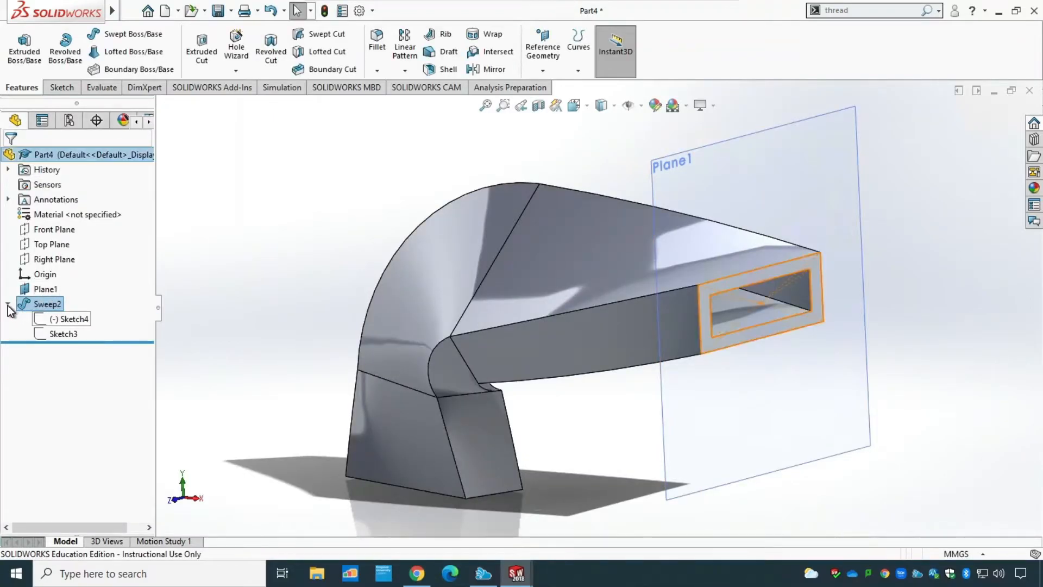
click(59, 321)
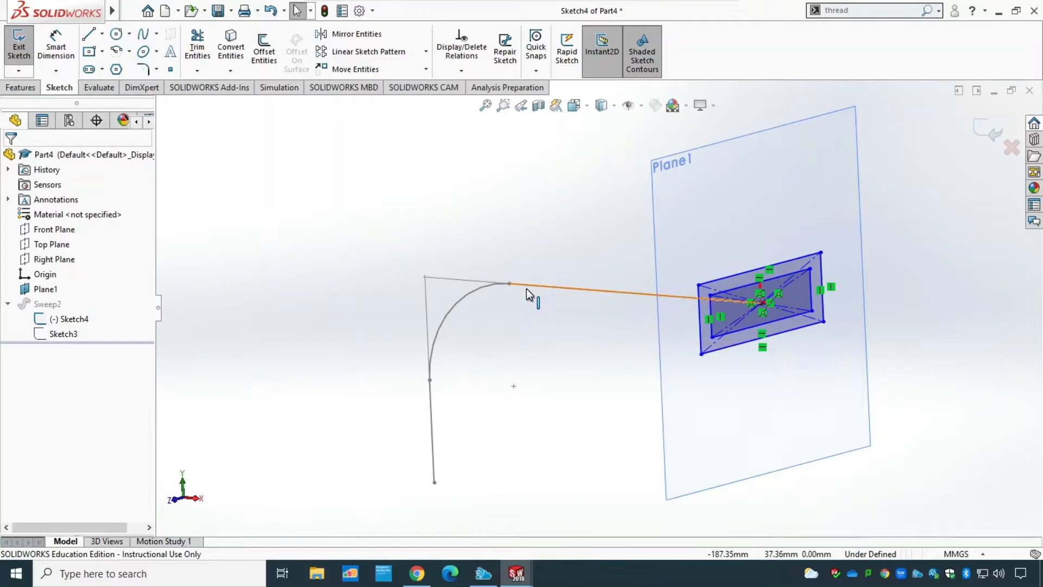
key(ctrl+8)
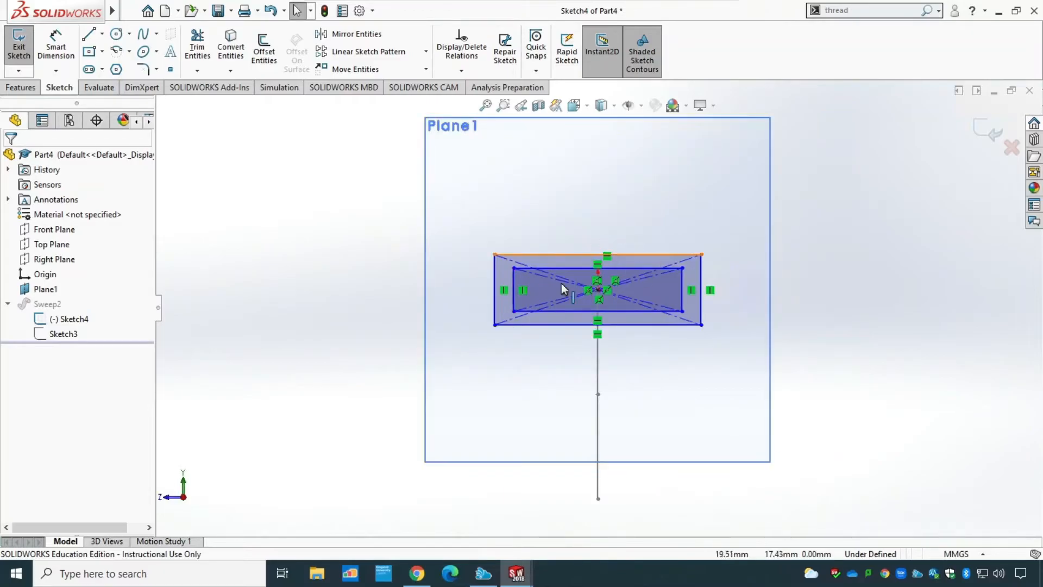
Step: Delete the four sides of the inner rectangle in the profile sketch
click(56, 48)
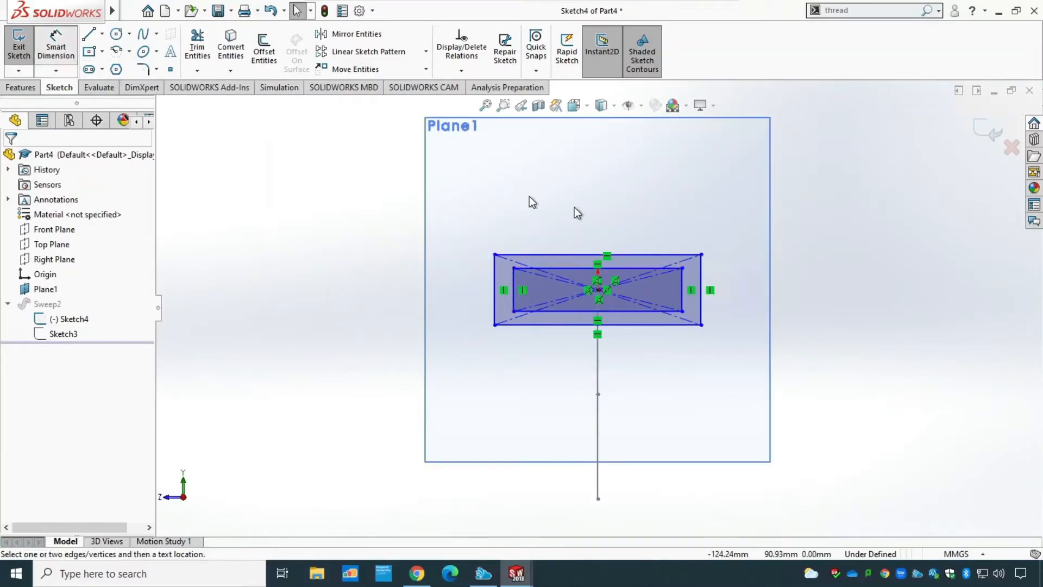
click(624, 269)
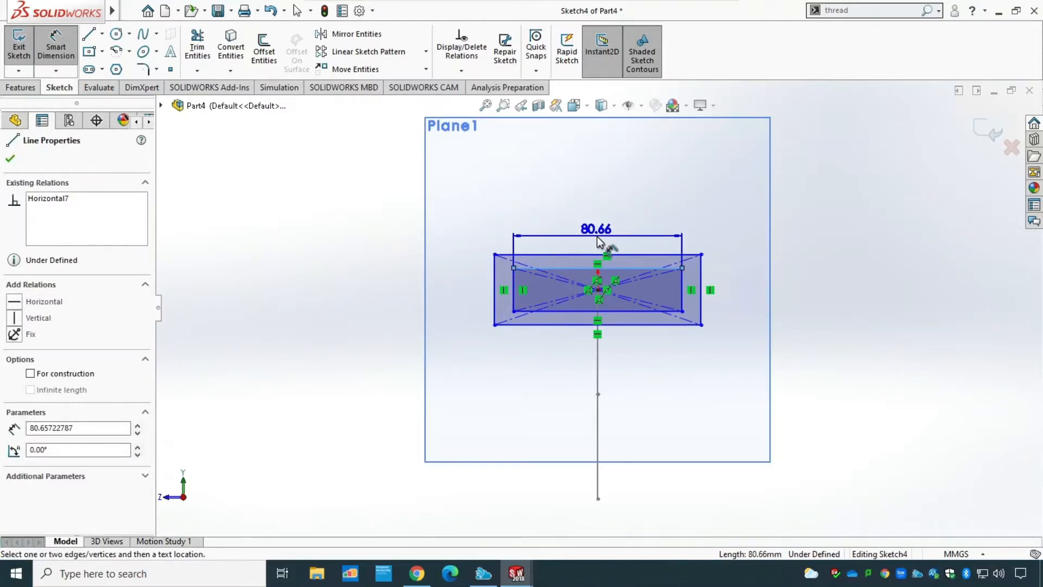
key(Escape)
click(621, 267)
key(Escape)
click(680, 289)
key(Delete)
click(596, 310)
key(Delete)
click(515, 296)
key(Delete)
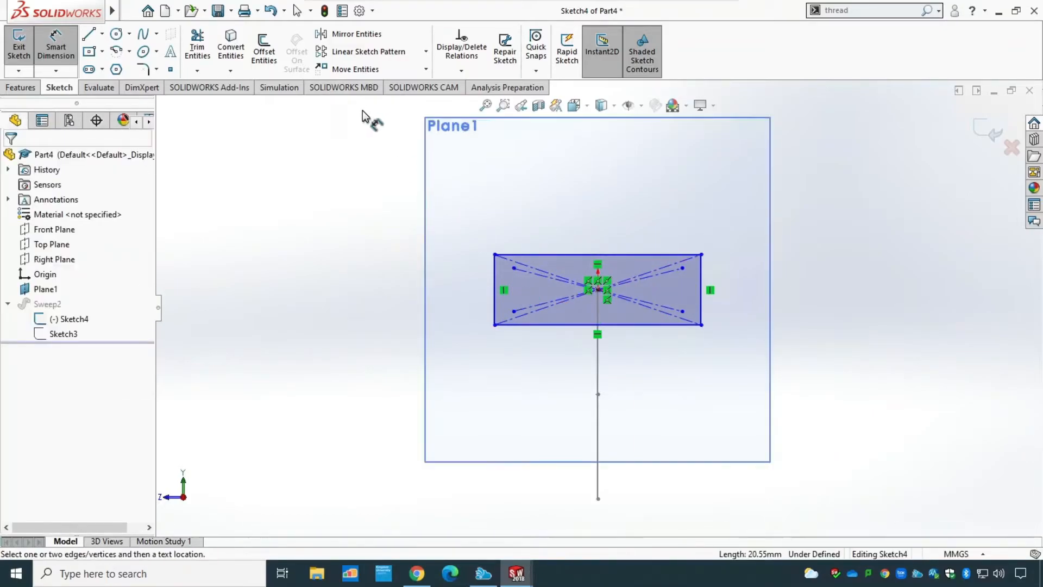
Step: Dimension the remaining rectangle 50 mm wide and 15 mm high, and exit the sketch
click(595, 255)
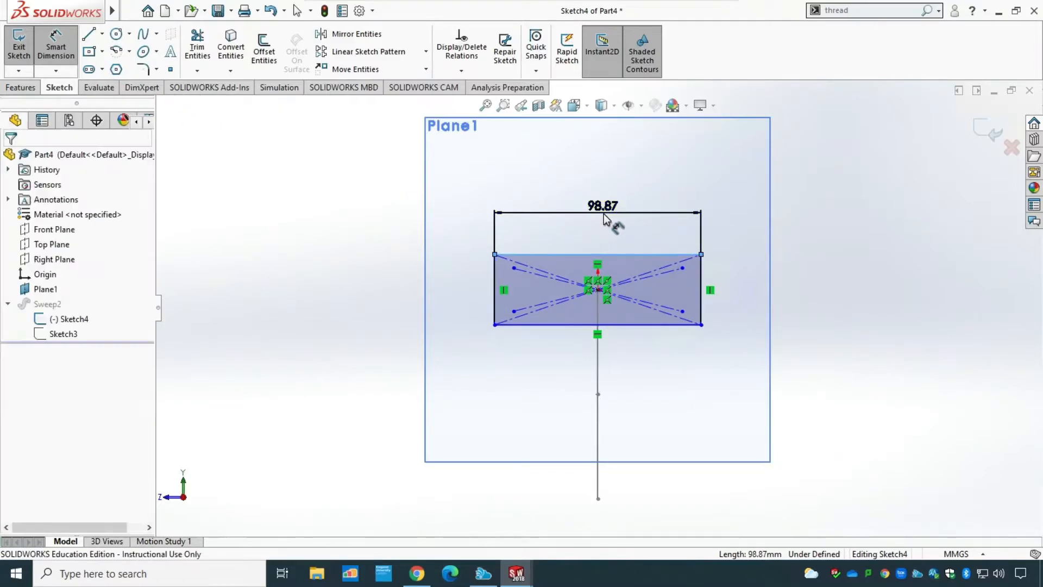
click(604, 214)
text(50)
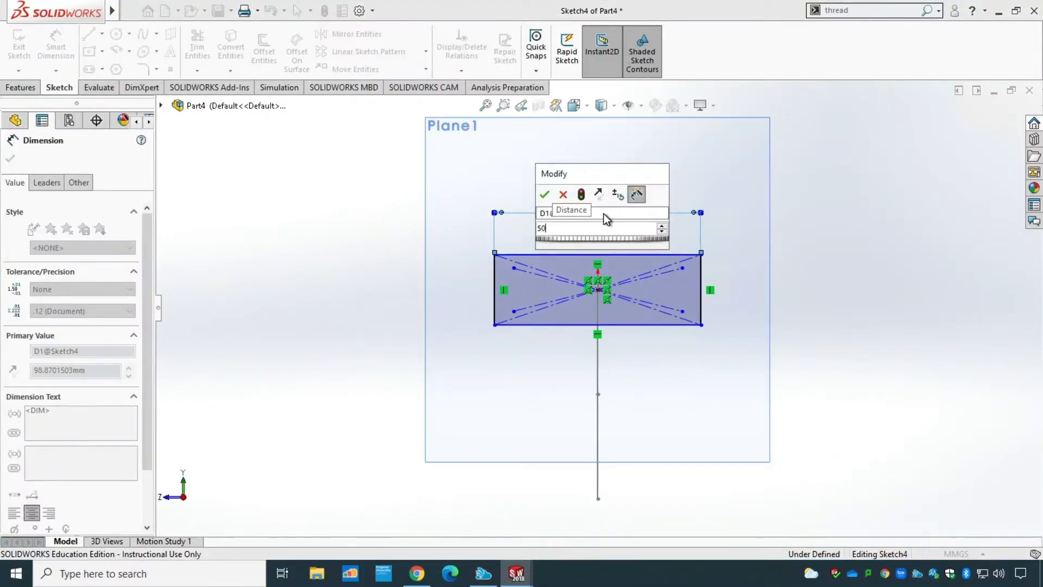
key(Return)
click(702, 306)
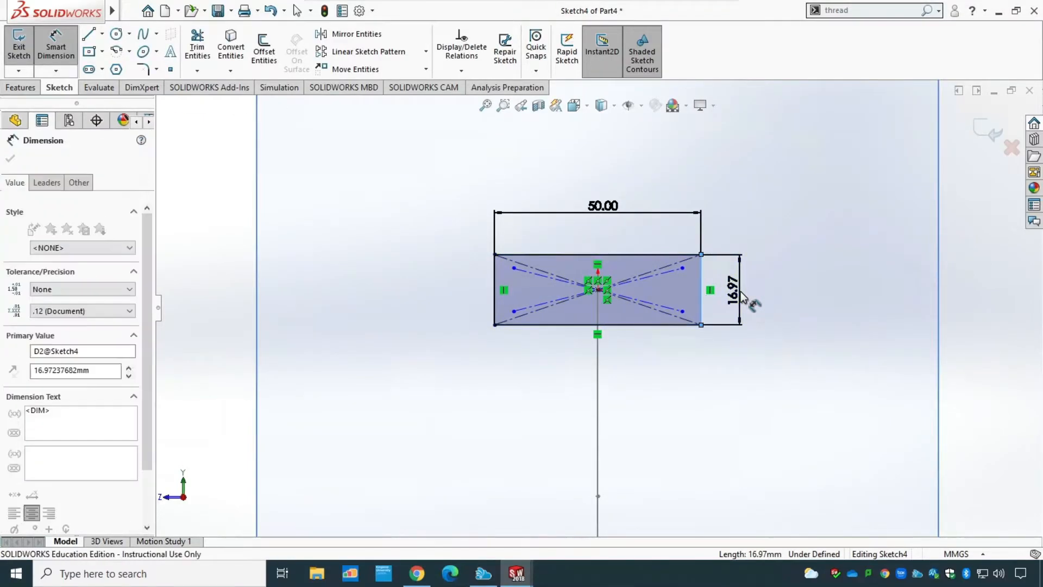
click(743, 296)
text(15)
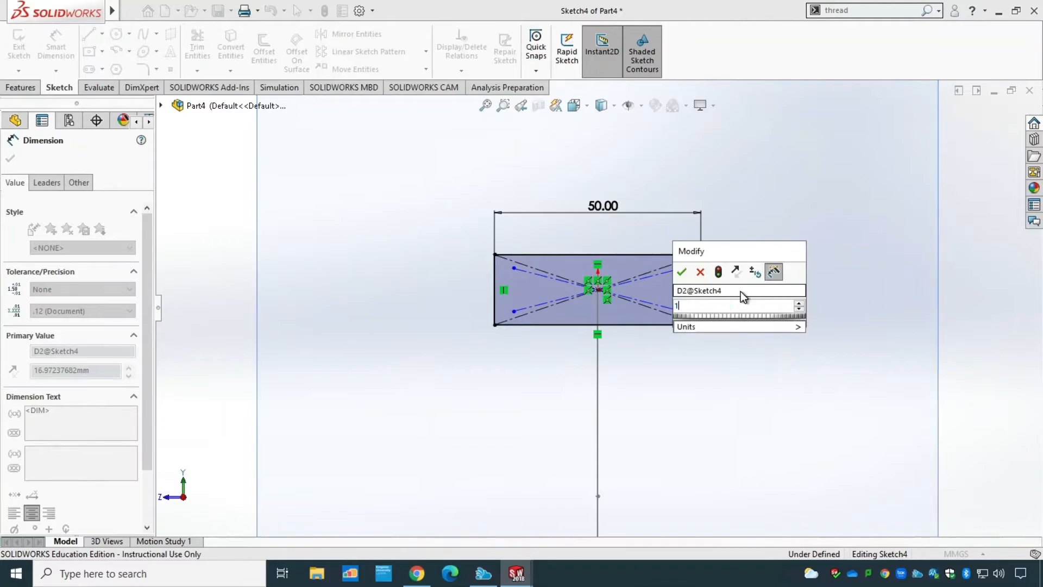
key(Return)
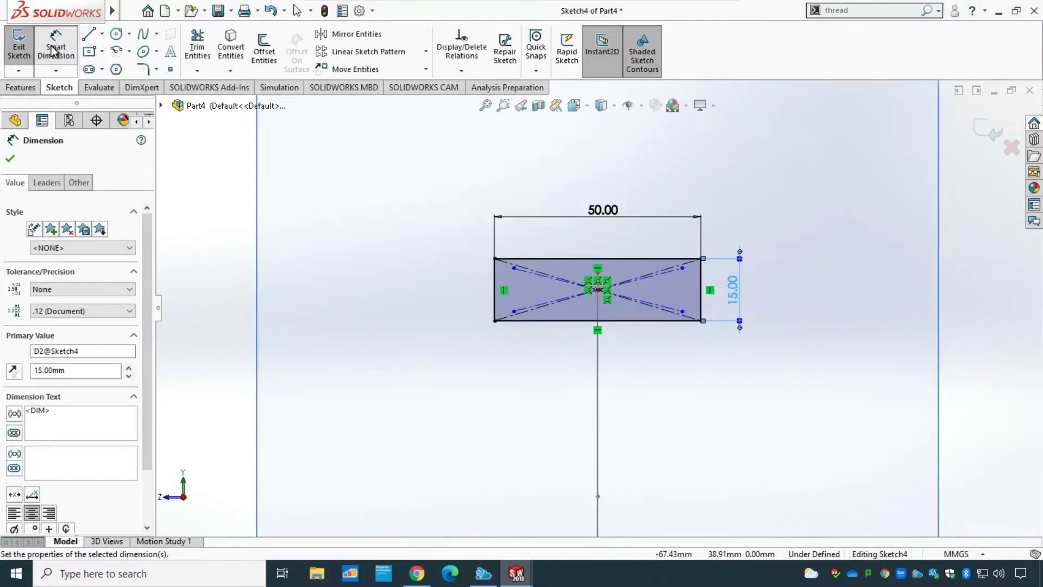
click(19, 48)
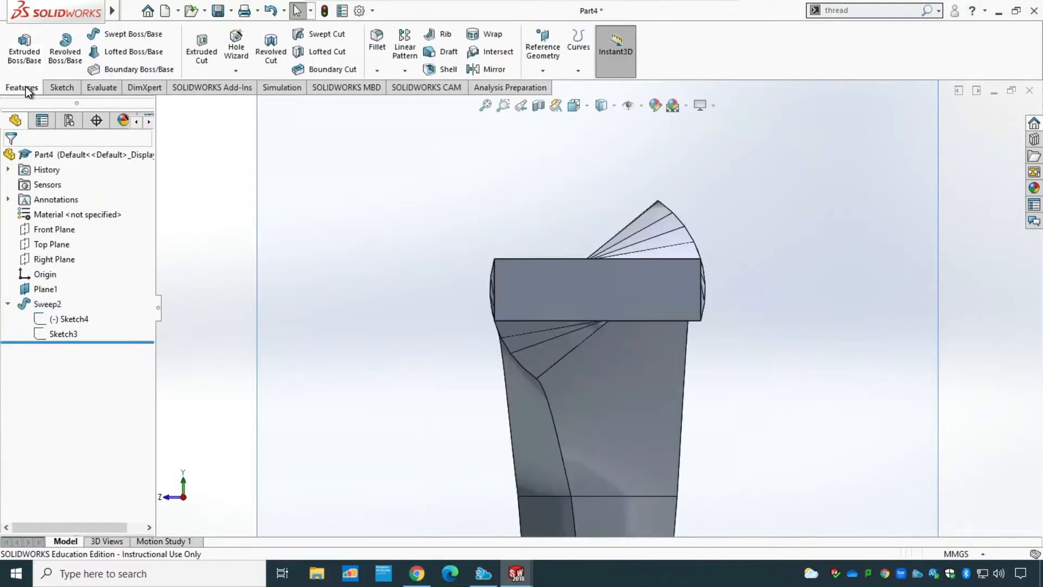
Step: Edit the sweep feature and set its twist to 2 revolutions
middle_drag(217, 281, 268, 277)
scroll(313, 317, down, 5)
scroll(313, 317, up, 8)
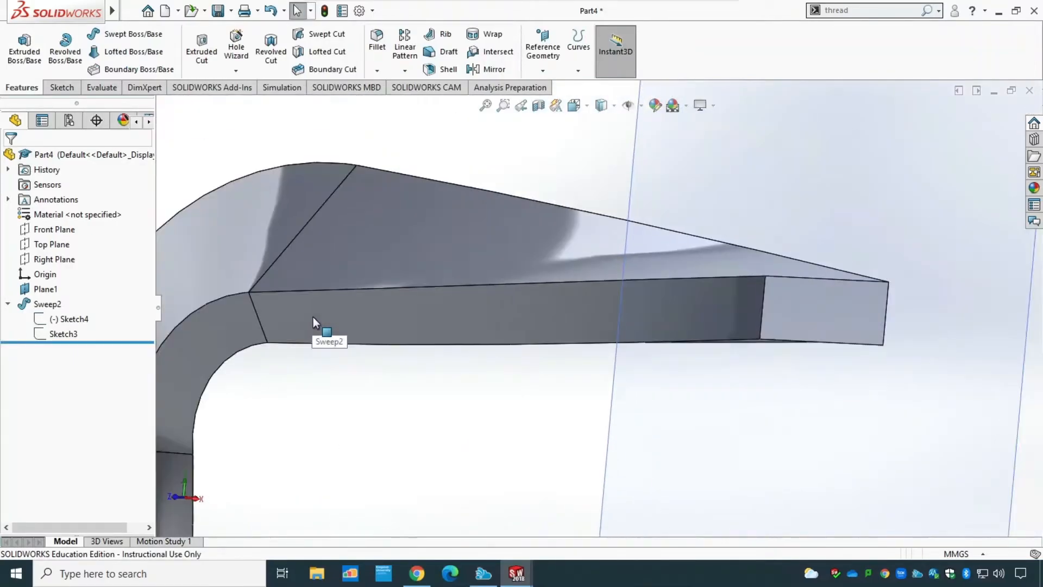
scroll(313, 317, up, 4)
click(53, 305)
right_click(53, 307)
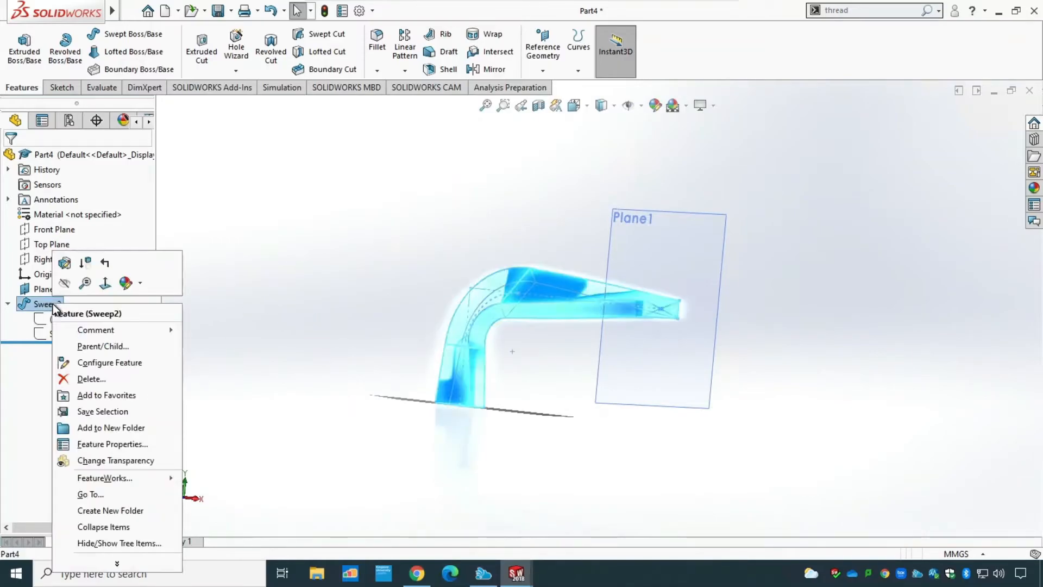
click(59, 264)
double_click(60, 388)
text(2)
click(9, 158)
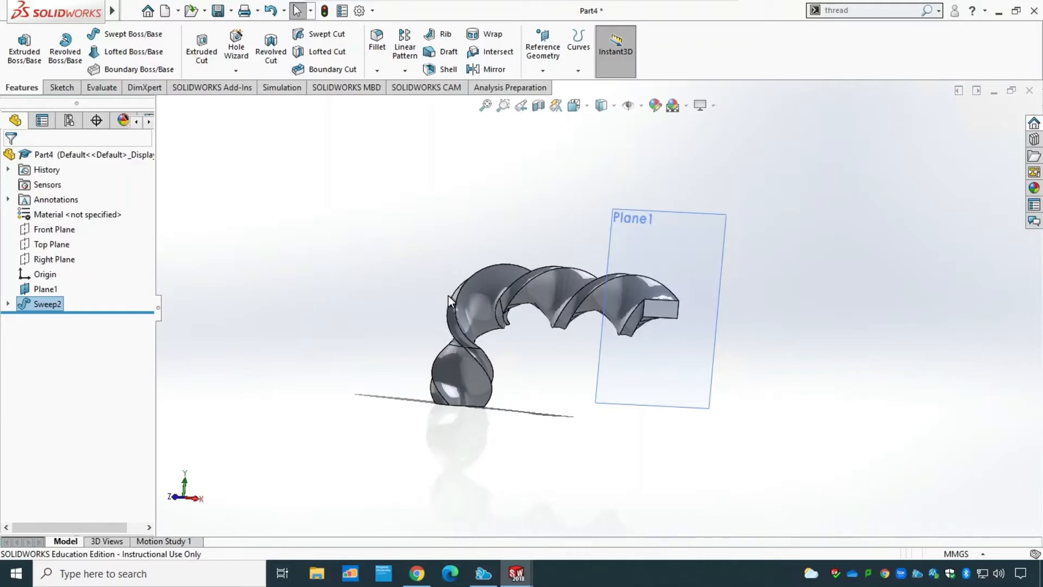
Step: Edit the sweep feature to use a Circular Profile with a 10 mm diameter along the filleted path sketch
right_click(47, 303)
click(57, 265)
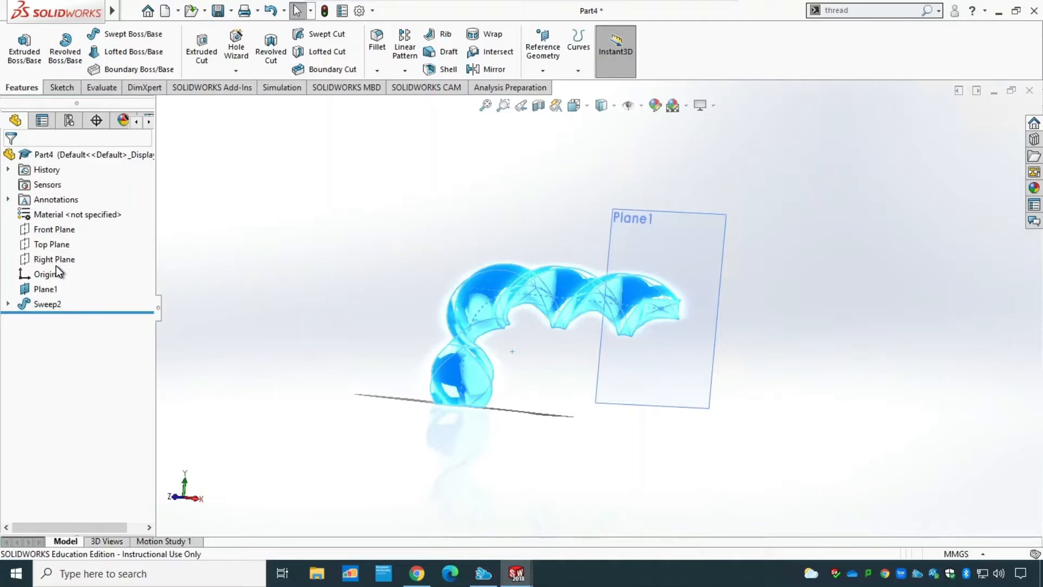
click(122, 298)
click(122, 298)
click(100, 327)
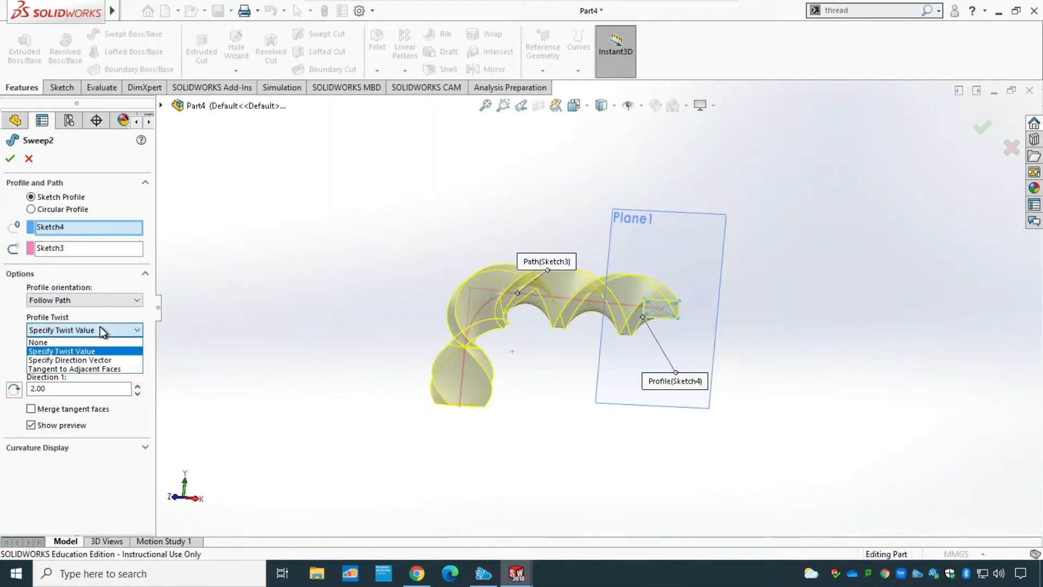
click(100, 327)
click(104, 448)
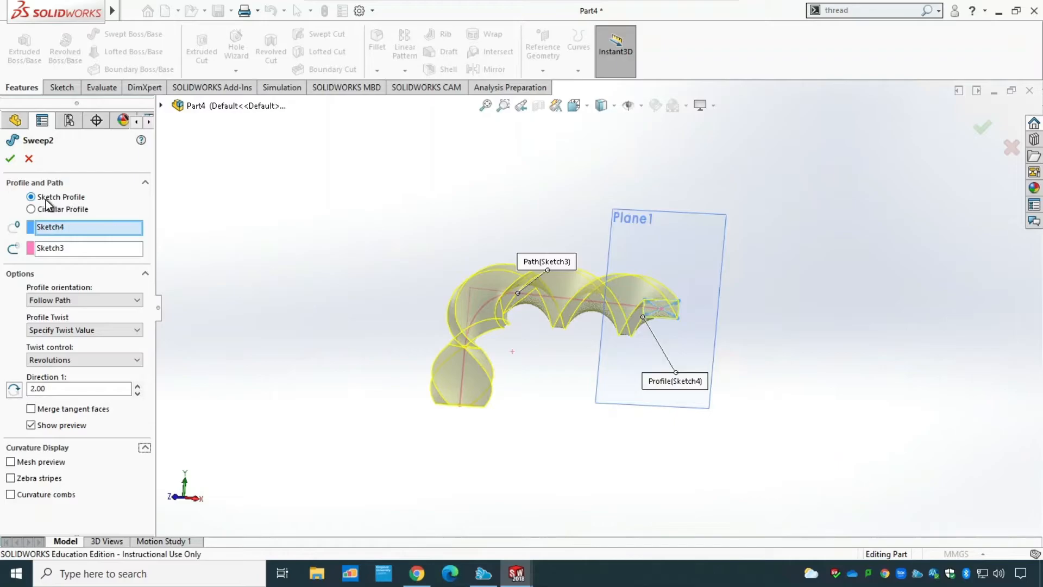
click(83, 212)
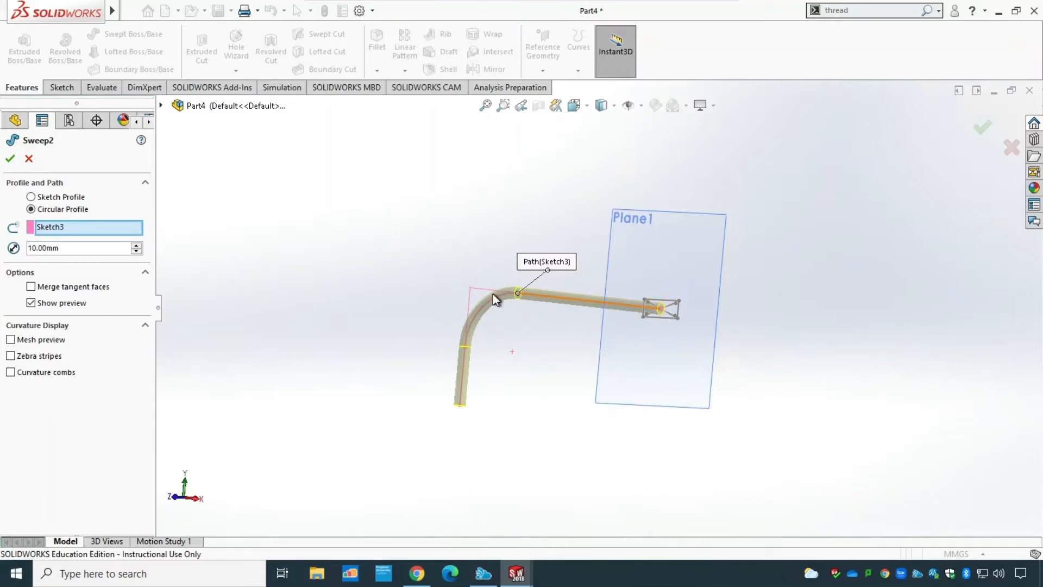
click(9, 158)
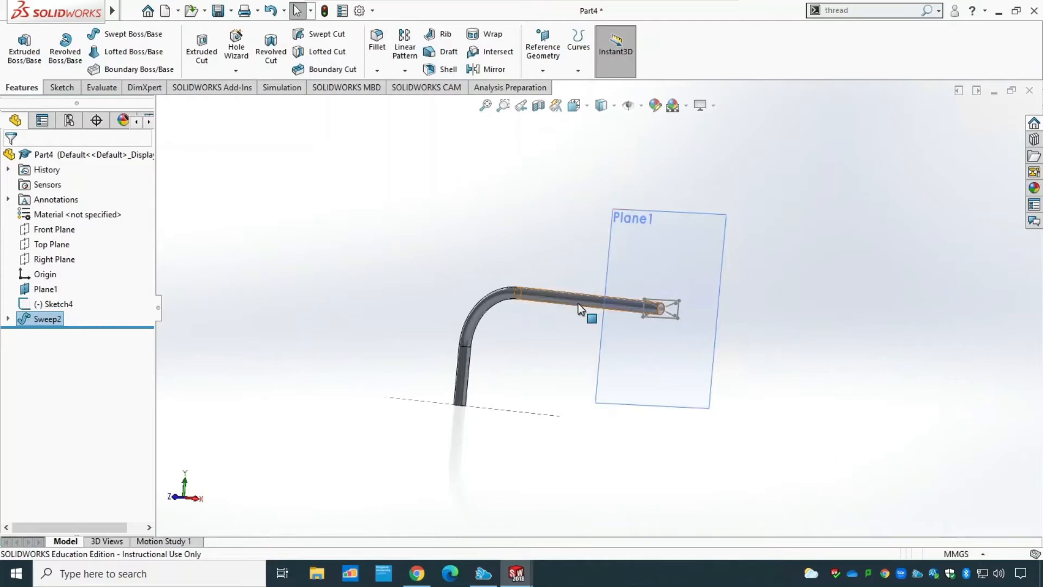
Step: Show the circular sweep in the isometric view
scroll(578, 303, up, 2)
scroll(644, 293, down, 3)
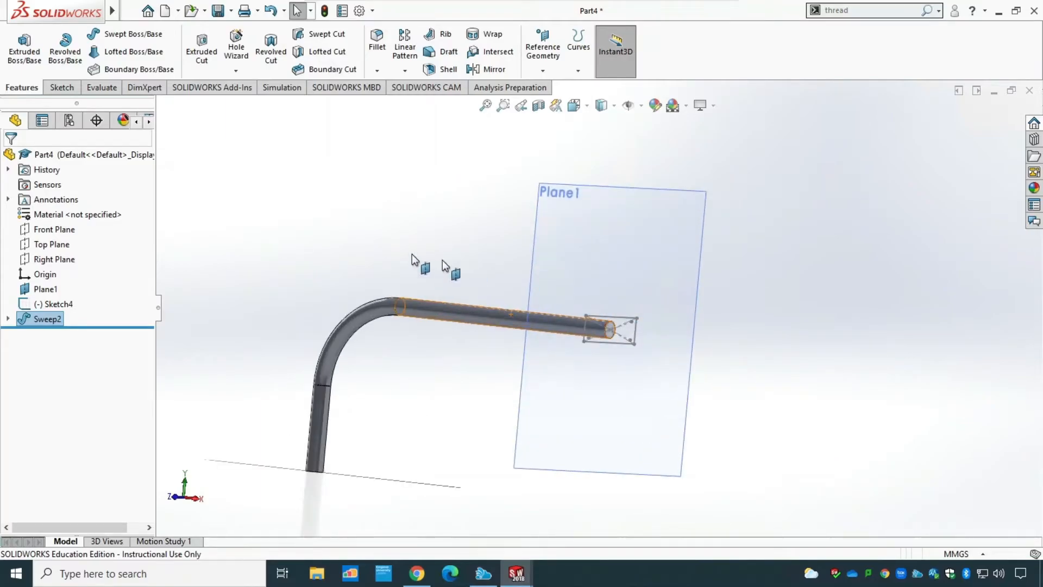
click(613, 104)
click(580, 106)
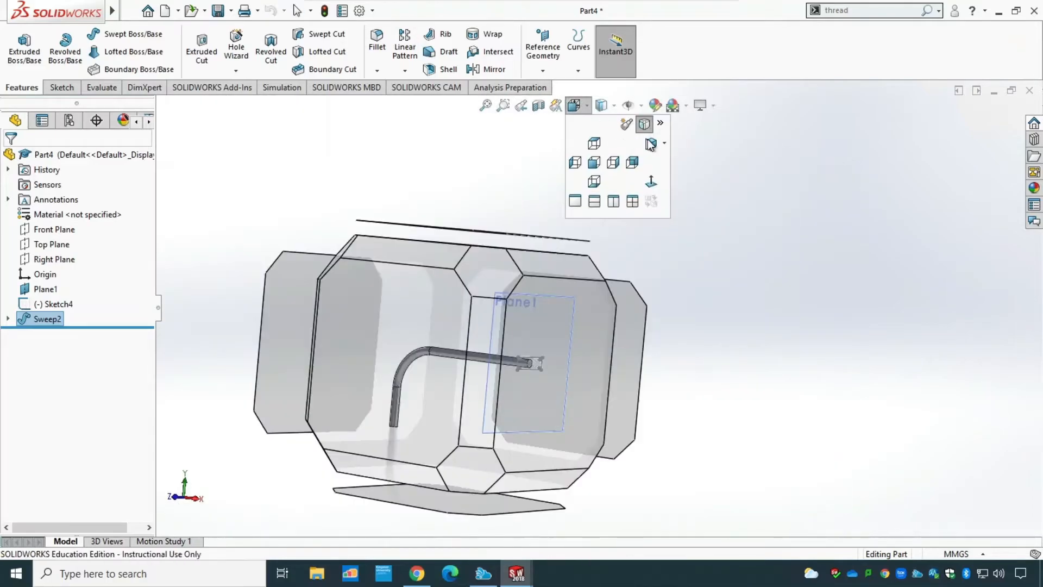
click(652, 143)
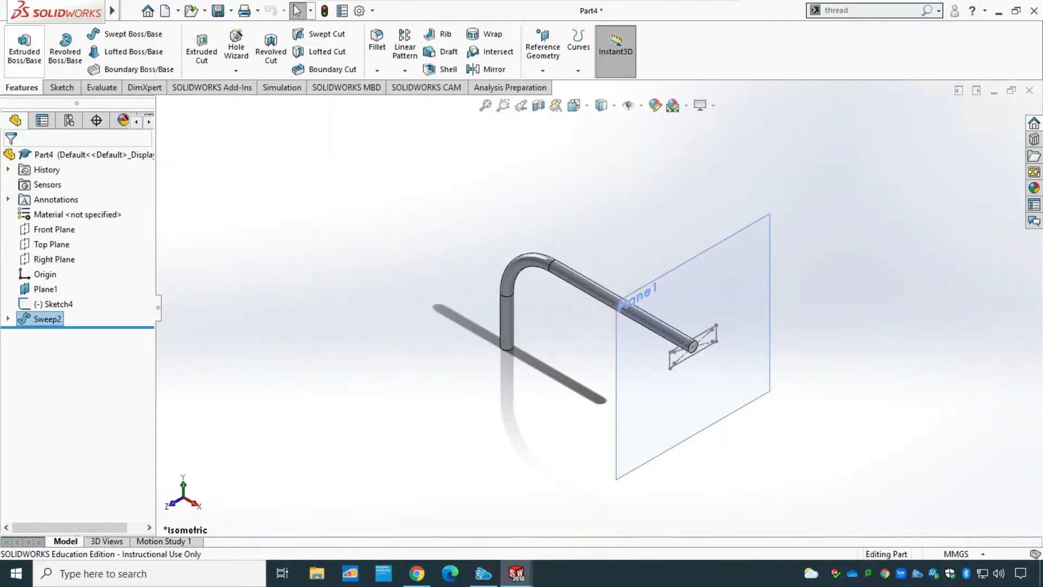
Step: Create a new part document and bring up the sketch tools
click(61, 87)
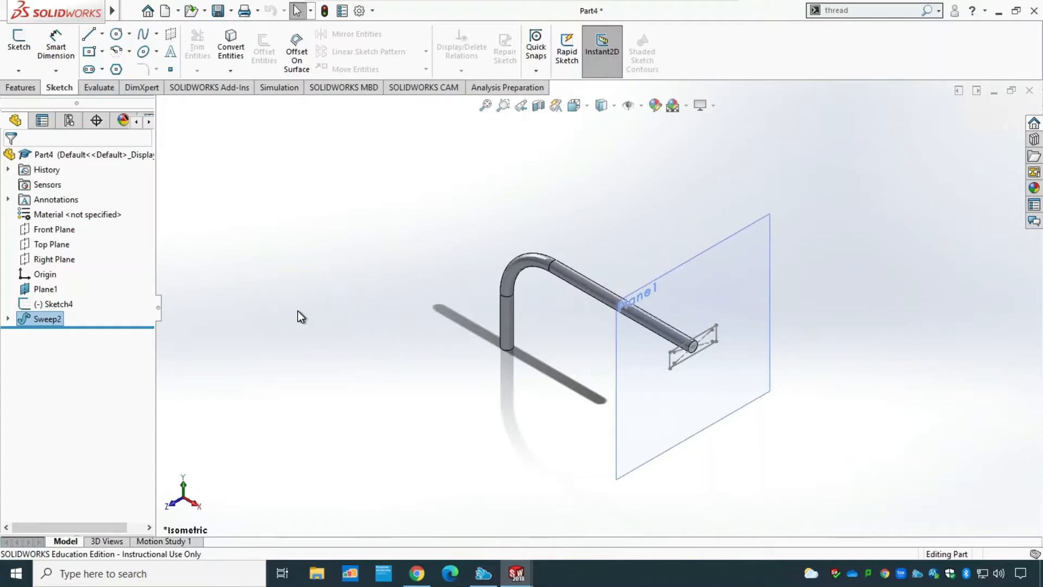
key(ctrl+n)
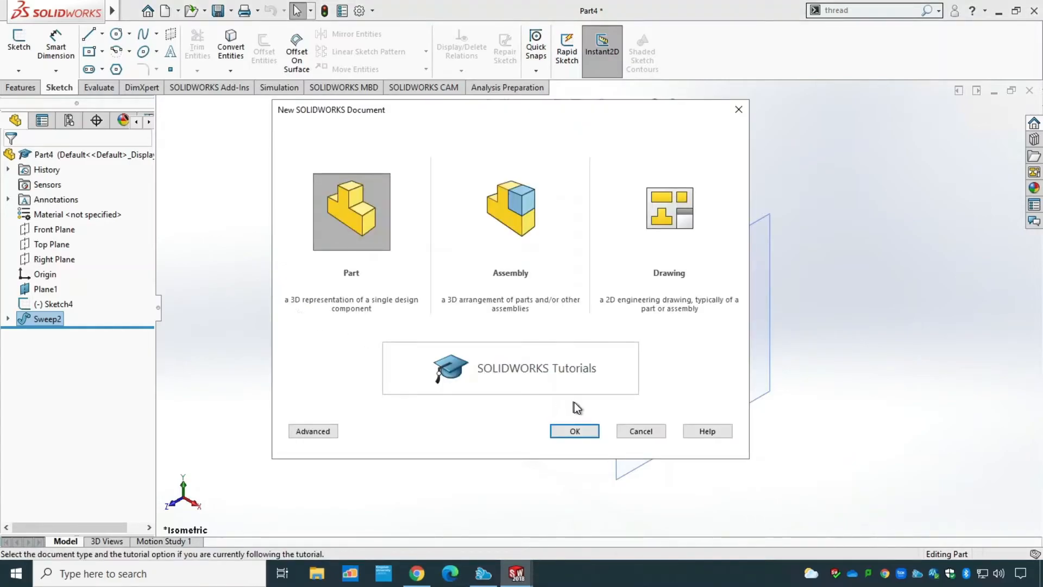
click(574, 431)
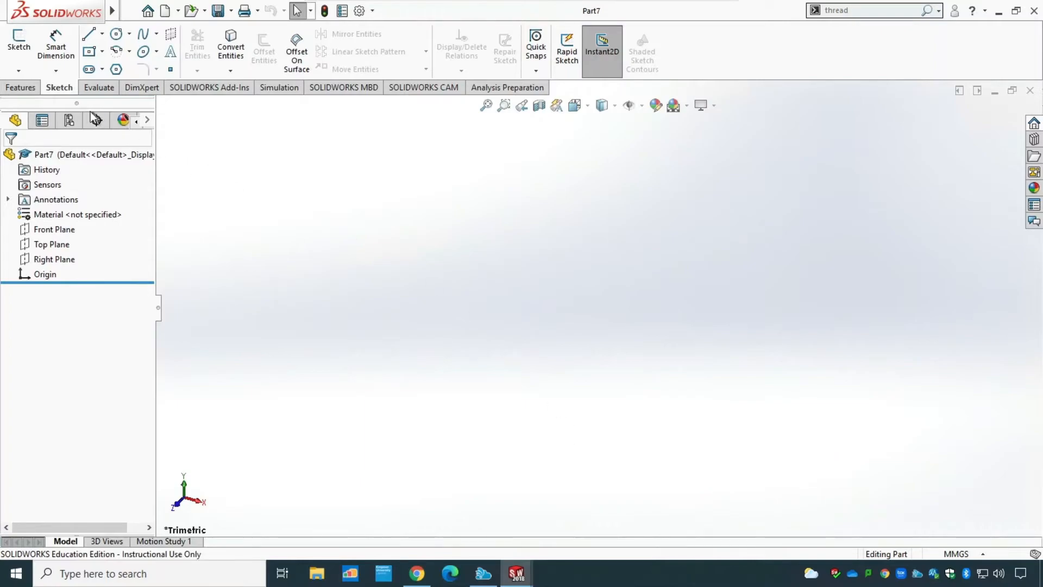
click(29, 91)
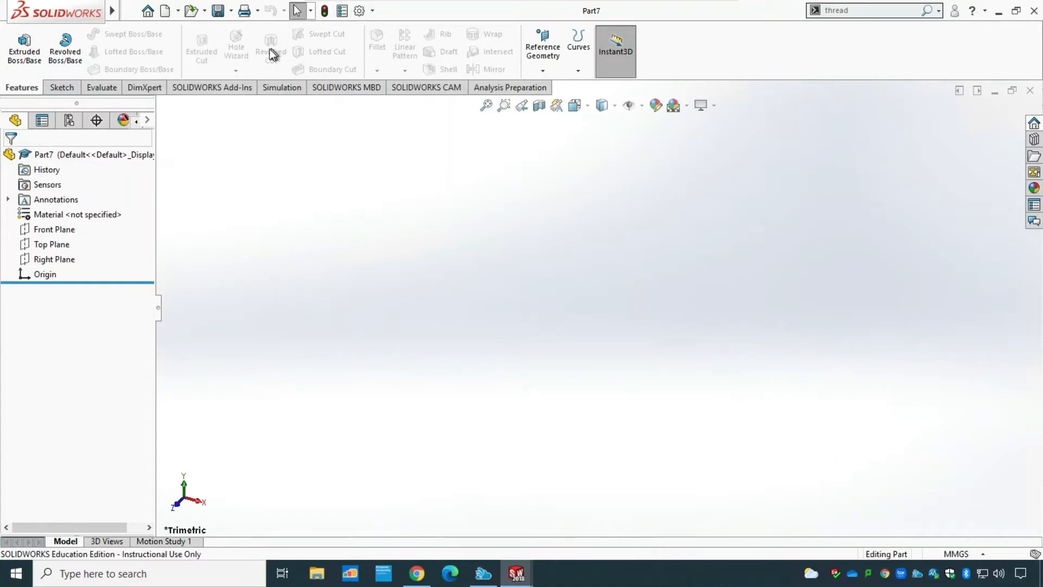
click(61, 87)
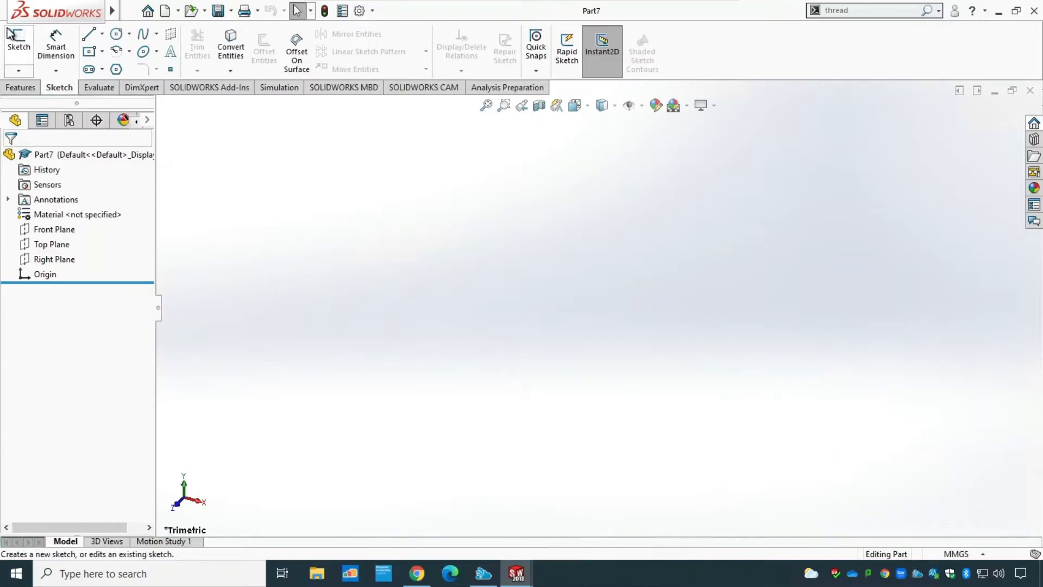
Step: Sketch a center rectangle on the Top Plane, centred on the origin, and close the sketch
click(18, 42)
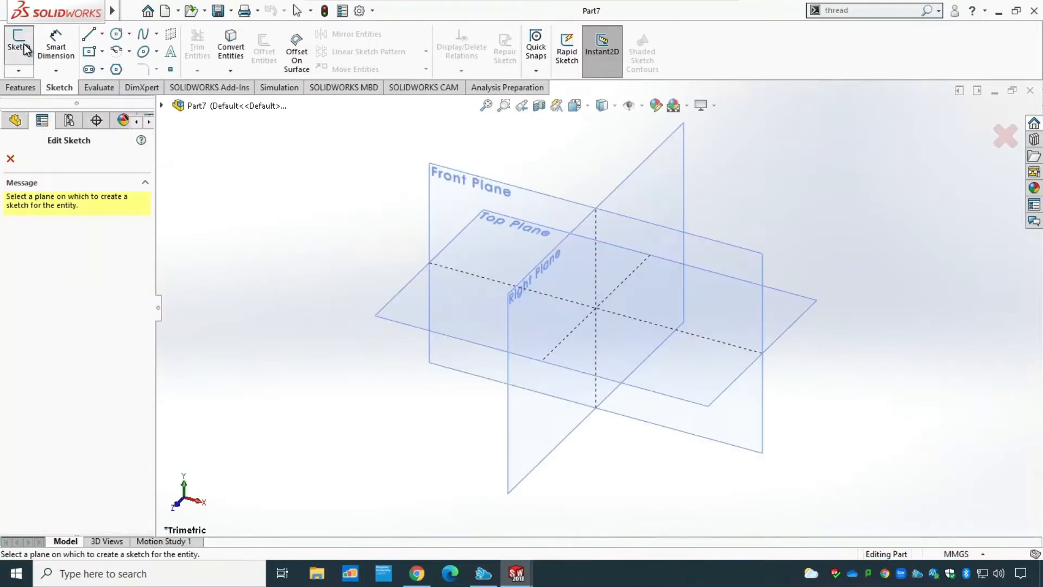
click(464, 229)
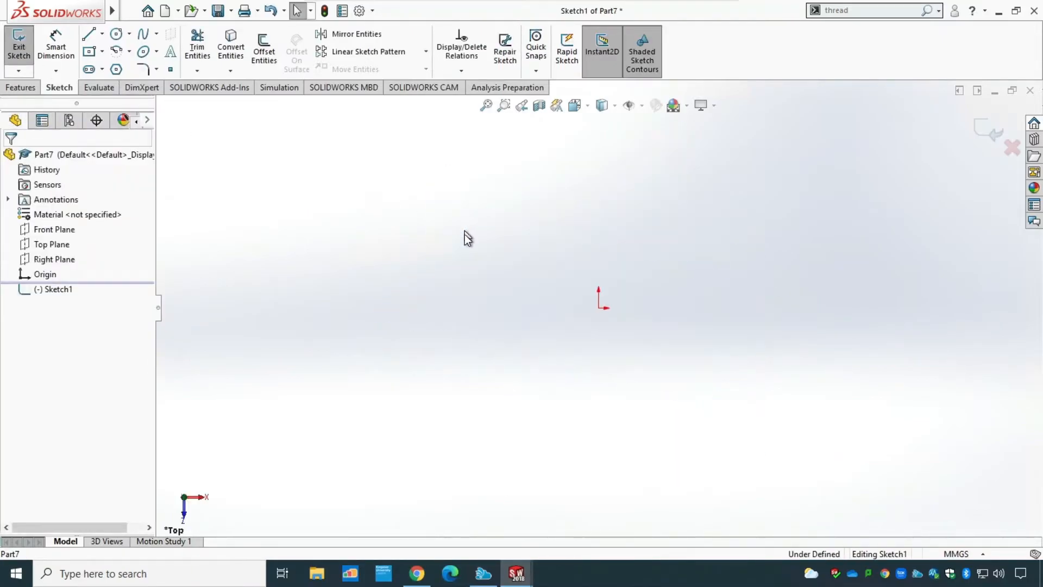
click(93, 53)
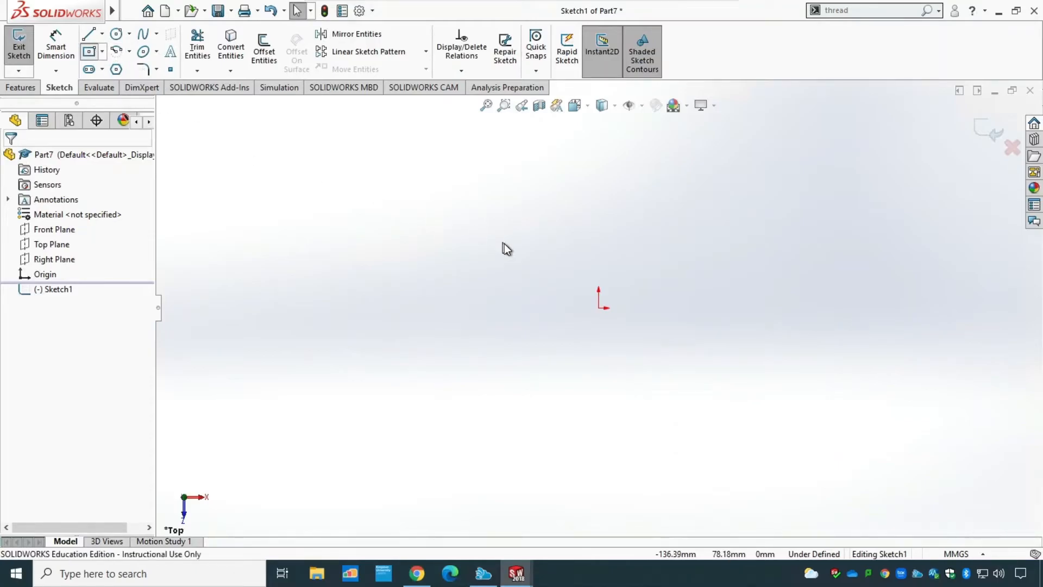
click(599, 308)
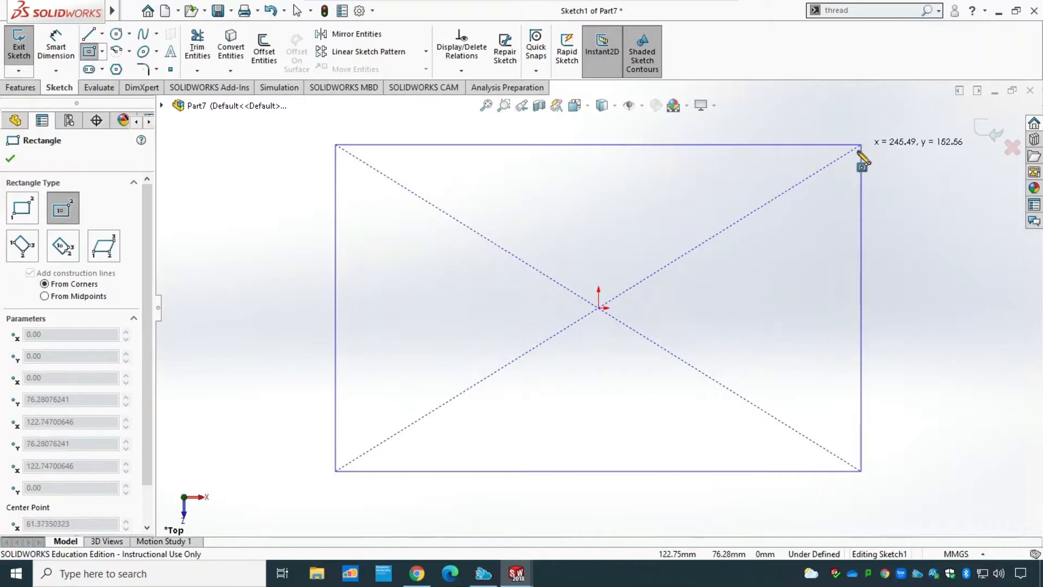
click(854, 158)
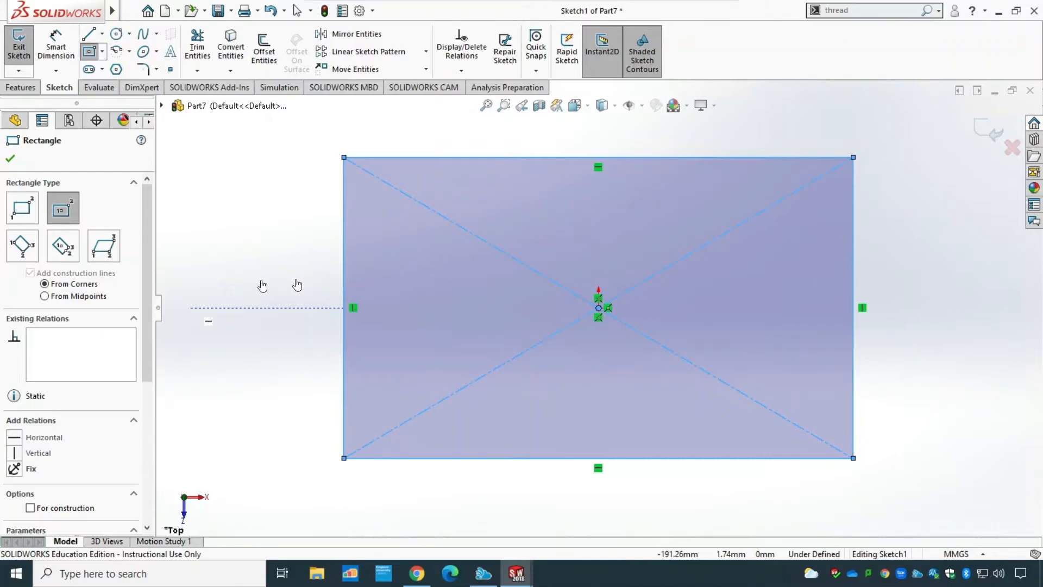
click(8, 160)
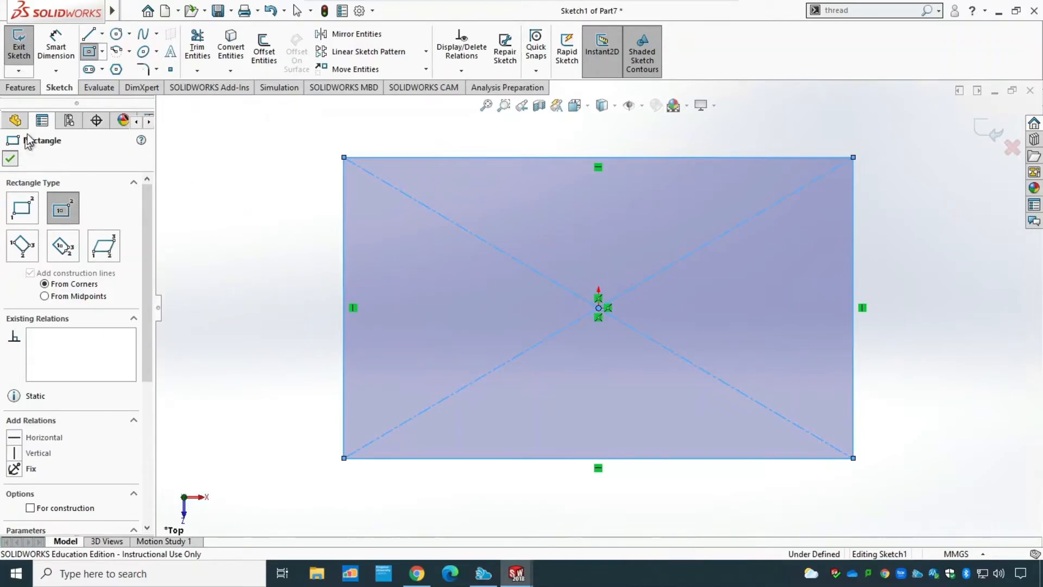
click(25, 52)
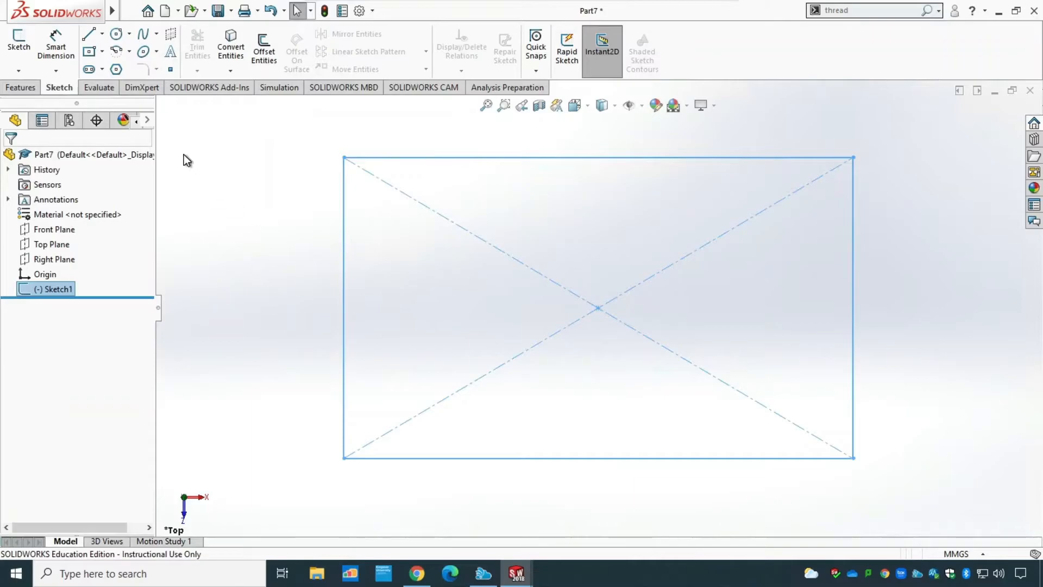
Step: Extrude the rectangle sketch as a blind boss with a depth of 30 mm
click(21, 87)
click(24, 48)
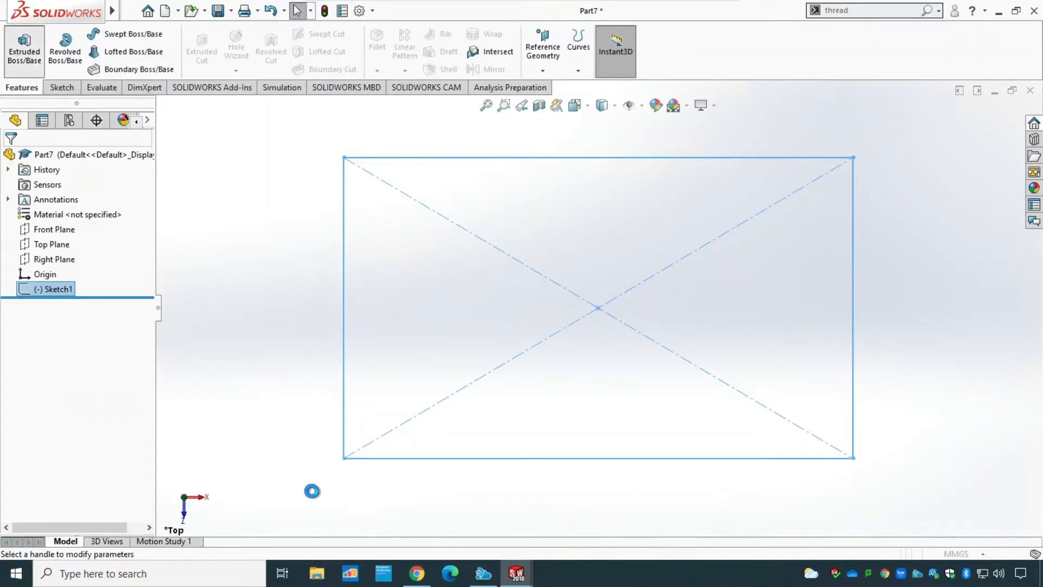
middle_drag(305, 488, 305, 453)
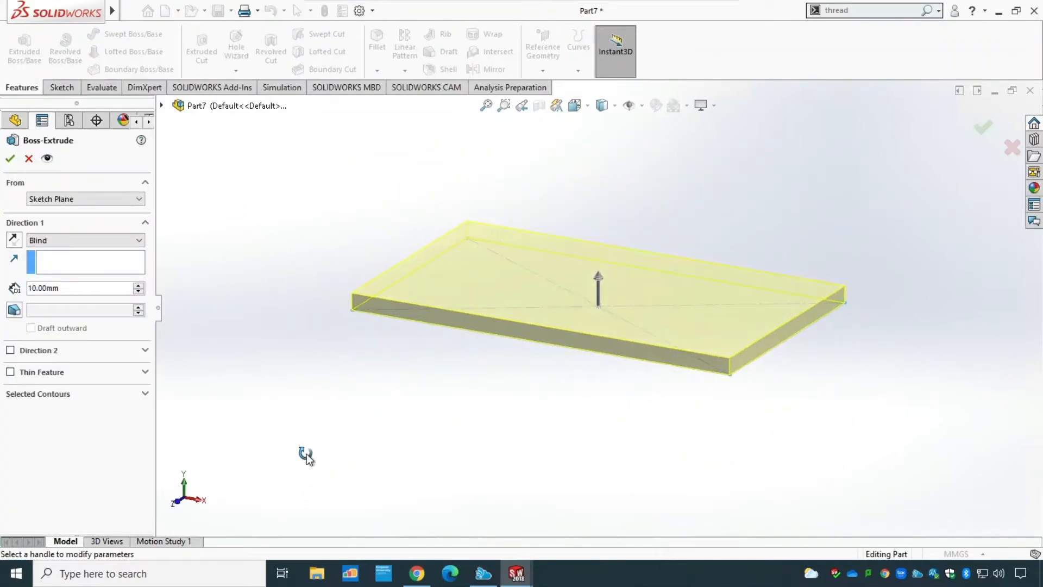
drag(601, 281, 611, 232)
drag(80, 288, 4, 287)
text(30)
key(Return)
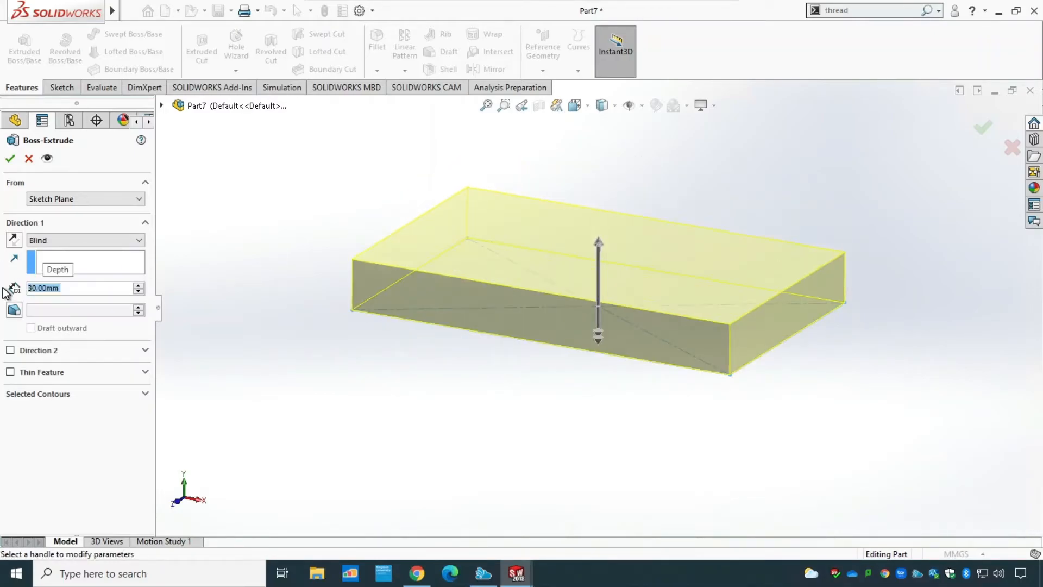
click(10, 158)
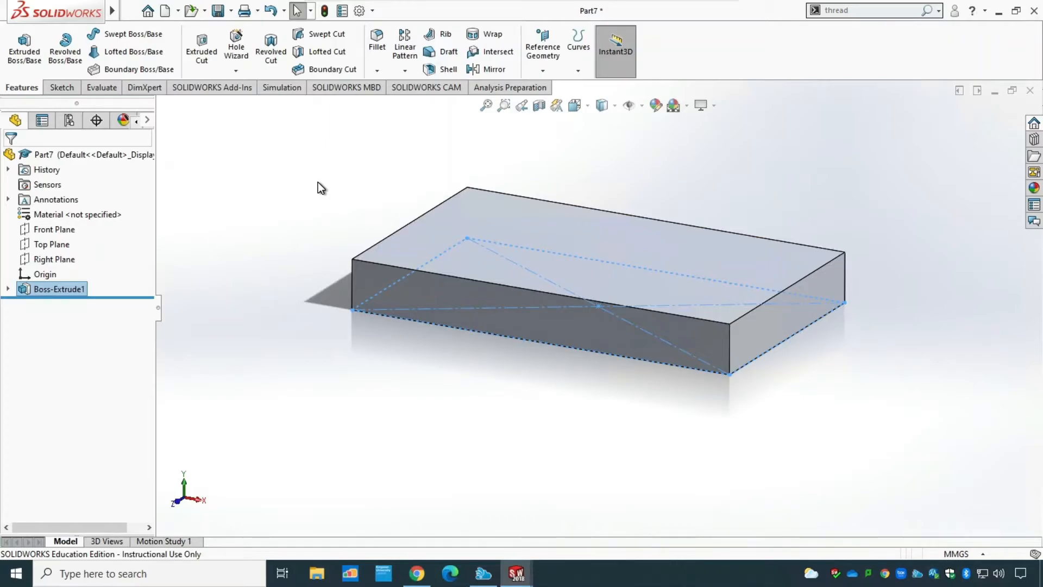
Step: Sketch an S-shaped four-point spline on the block's top face, running from one short edge to the opposite one, and close the sketch
click(62, 88)
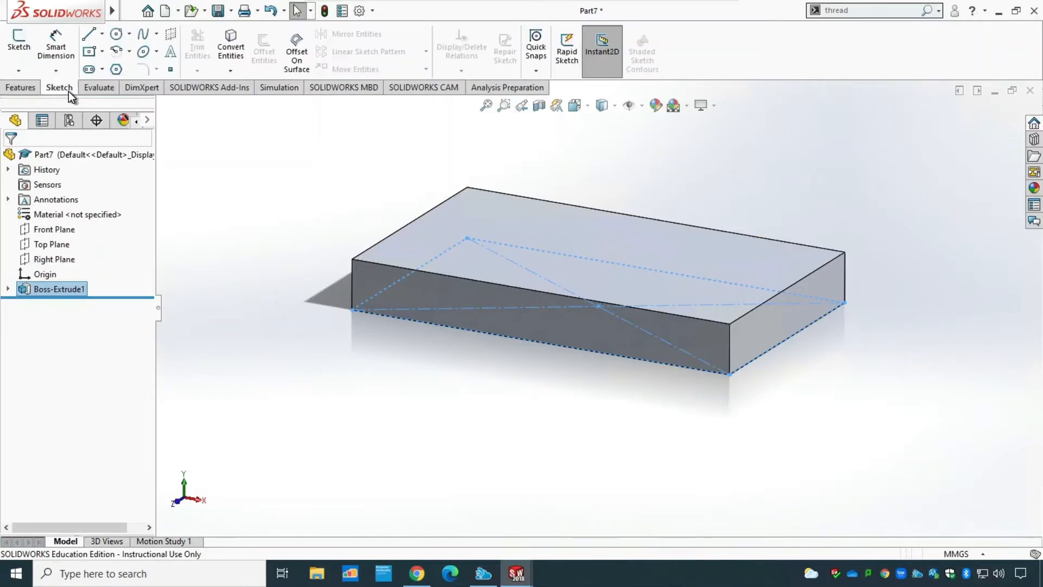
click(21, 47)
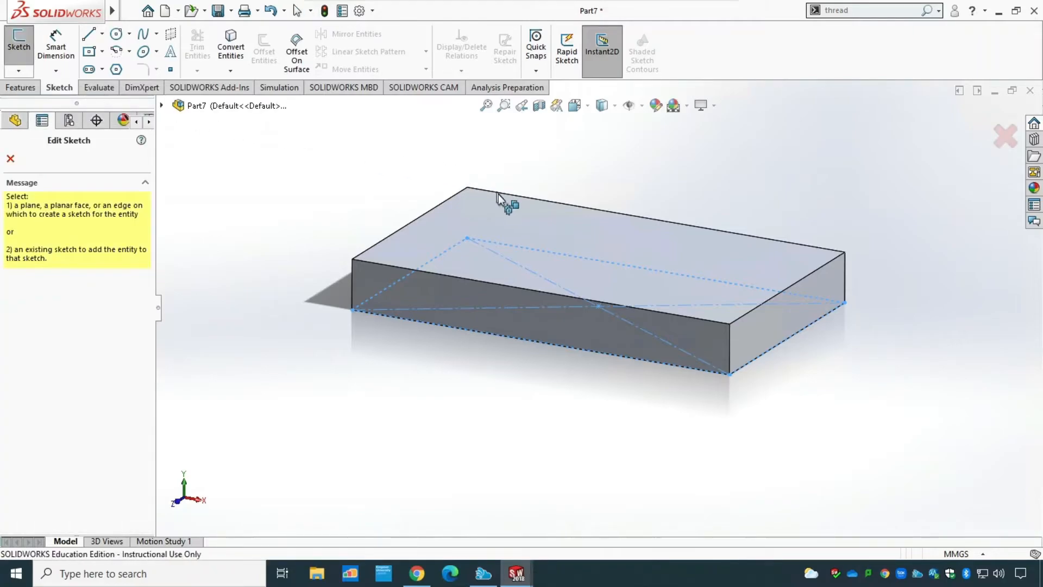
click(498, 208)
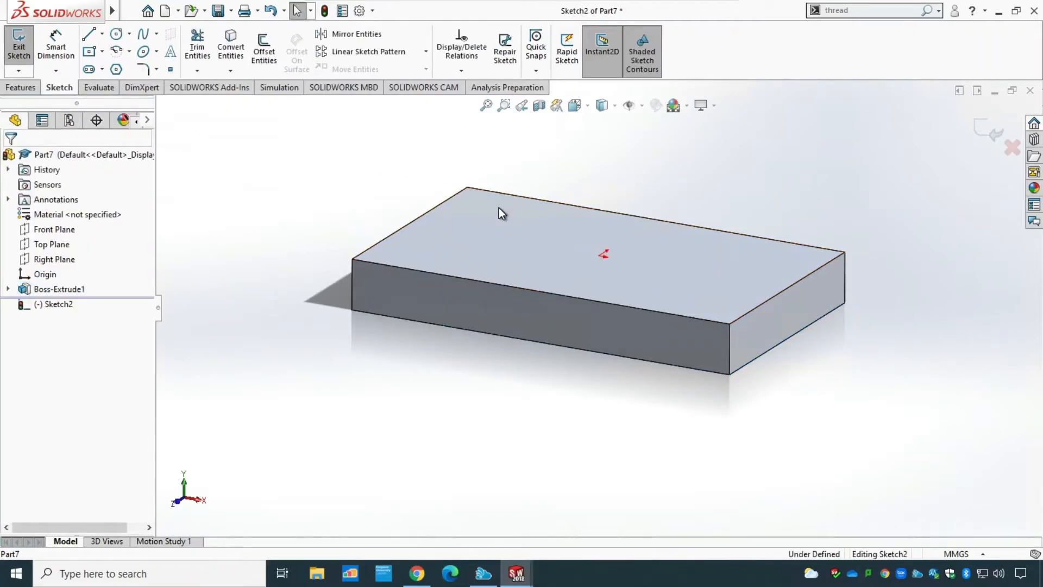
key(ctrl+8)
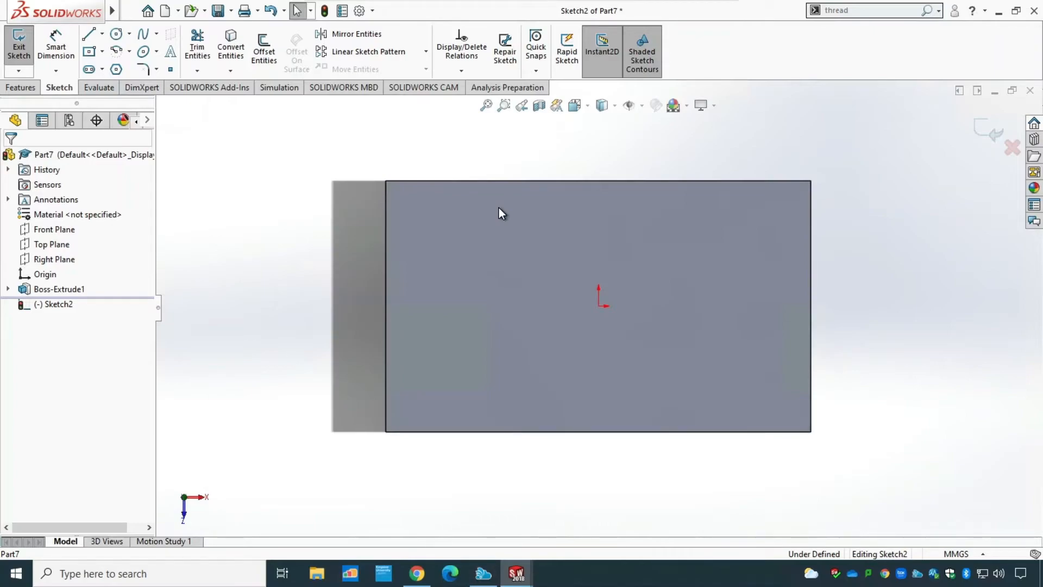
click(157, 35)
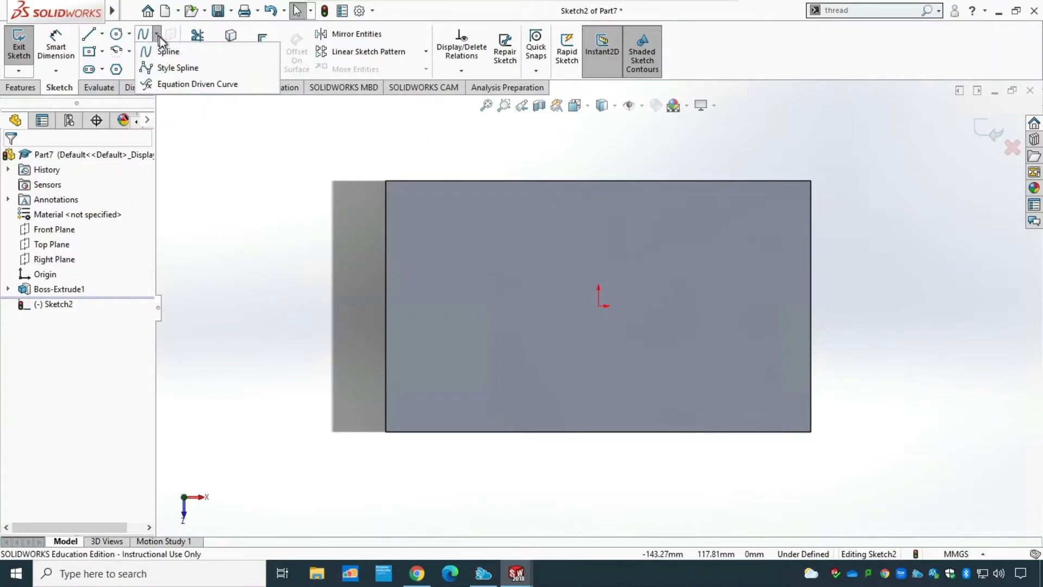
click(168, 52)
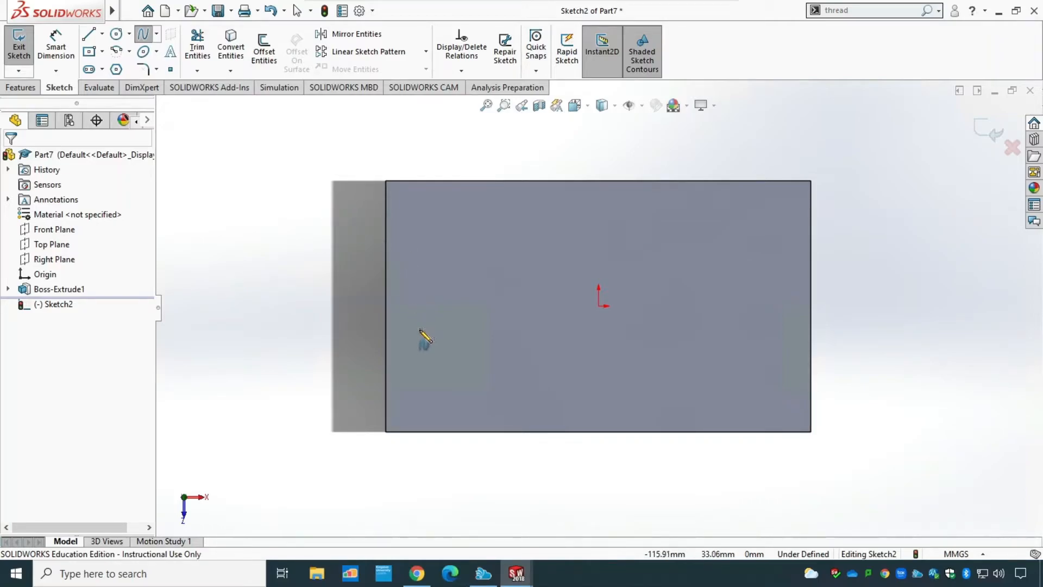
click(386, 242)
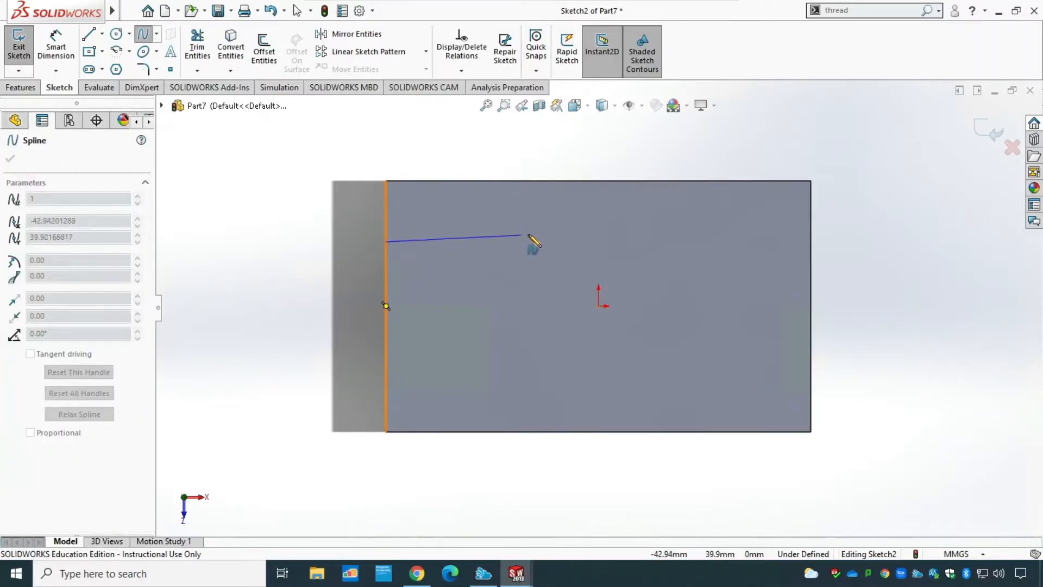
click(533, 216)
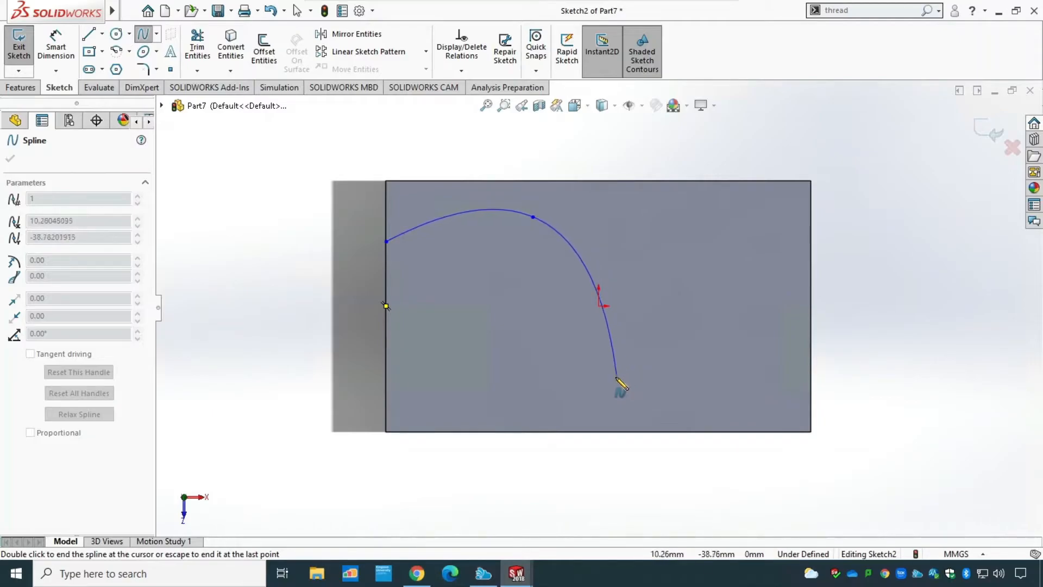
click(634, 379)
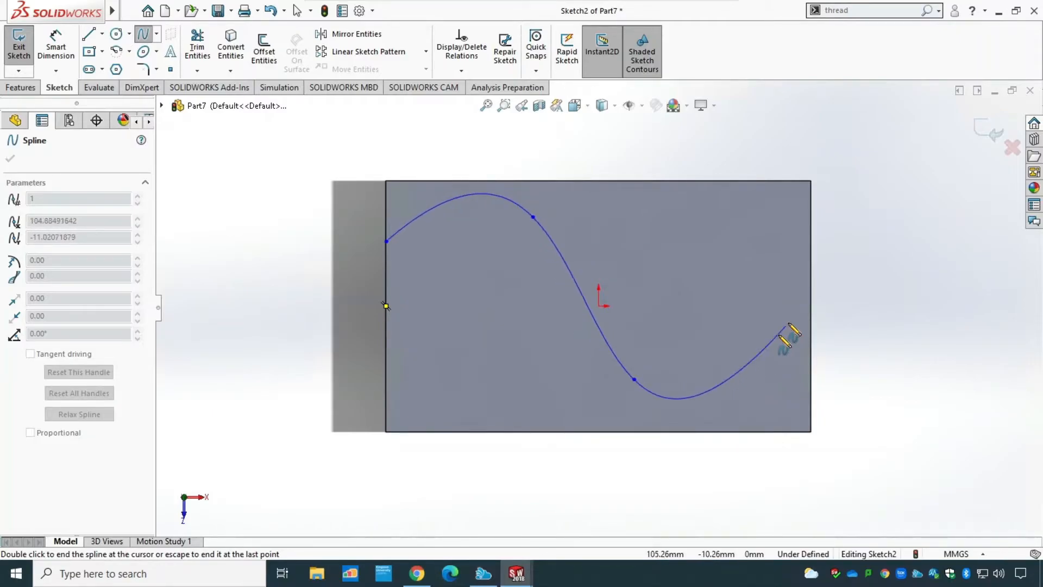
double_click(811, 280)
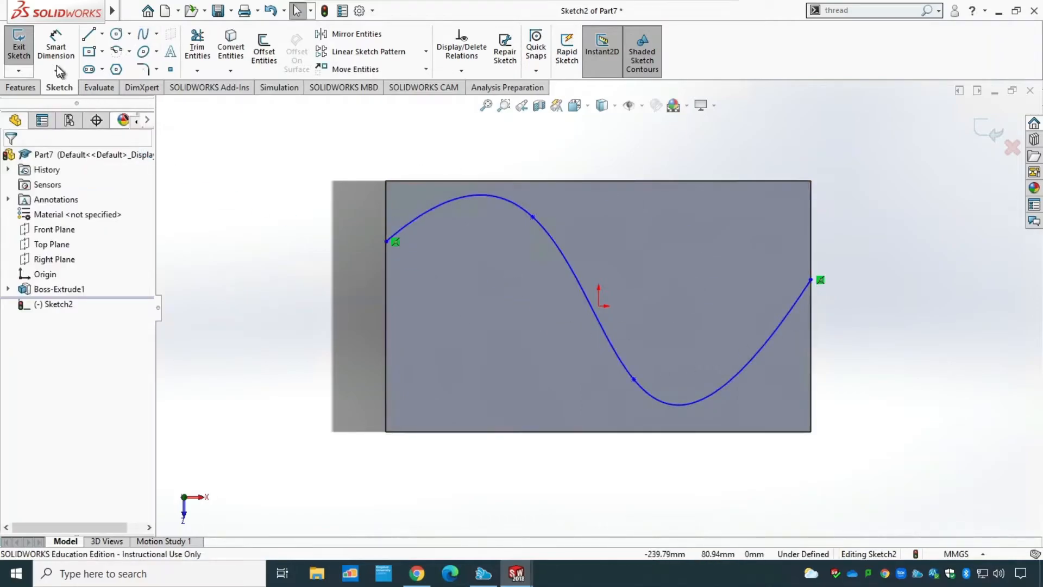
click(22, 49)
mouse_move(268, 368)
middle_down()
mouse_move(247, 247)
mouse_move(225, 165)
mouse_move(214, 158)
mouse_move(187, 210)
mouse_move(205, 256)
middle_up()
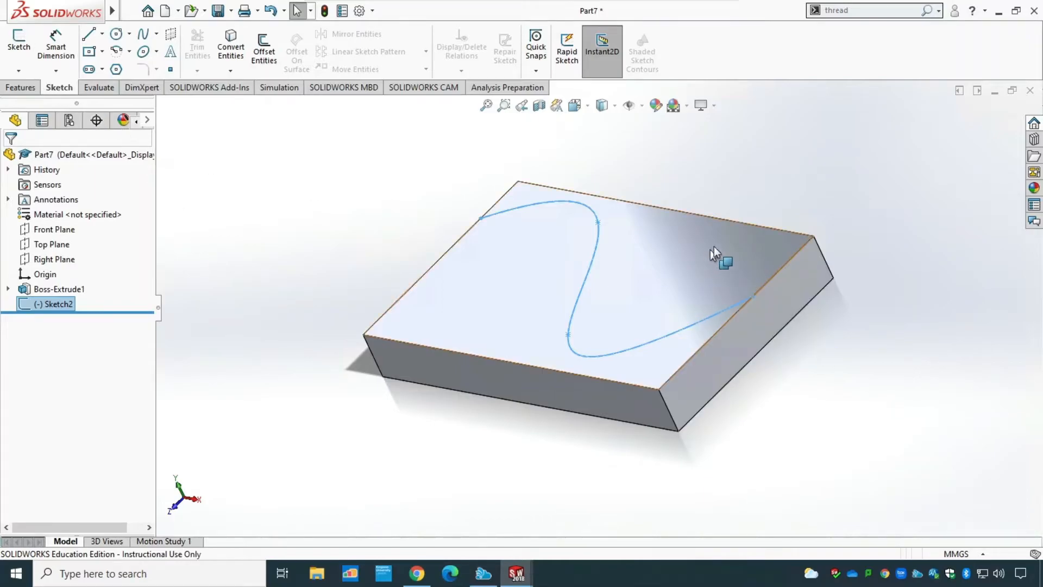
click(23, 52)
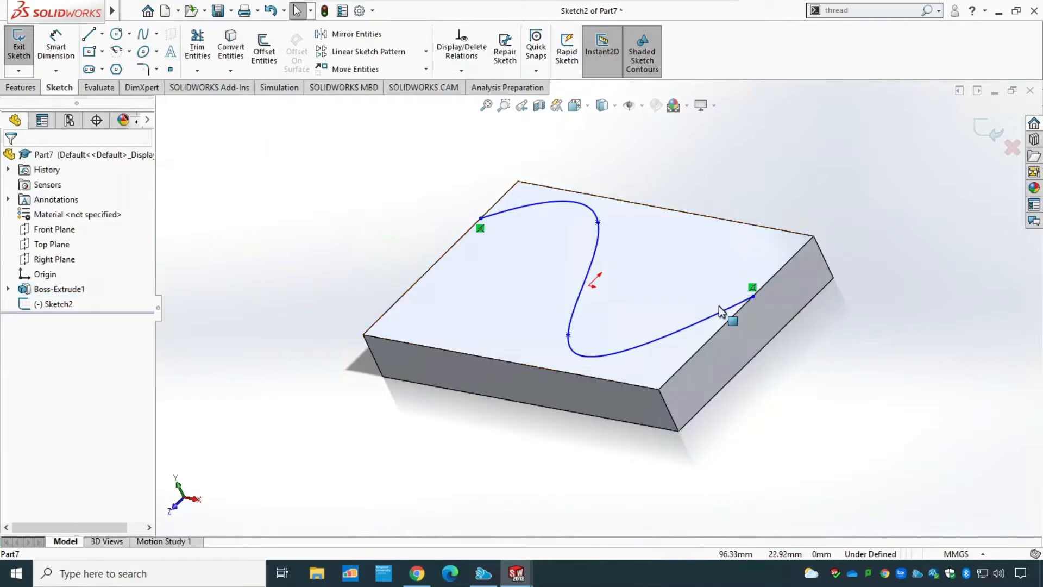
click(32, 54)
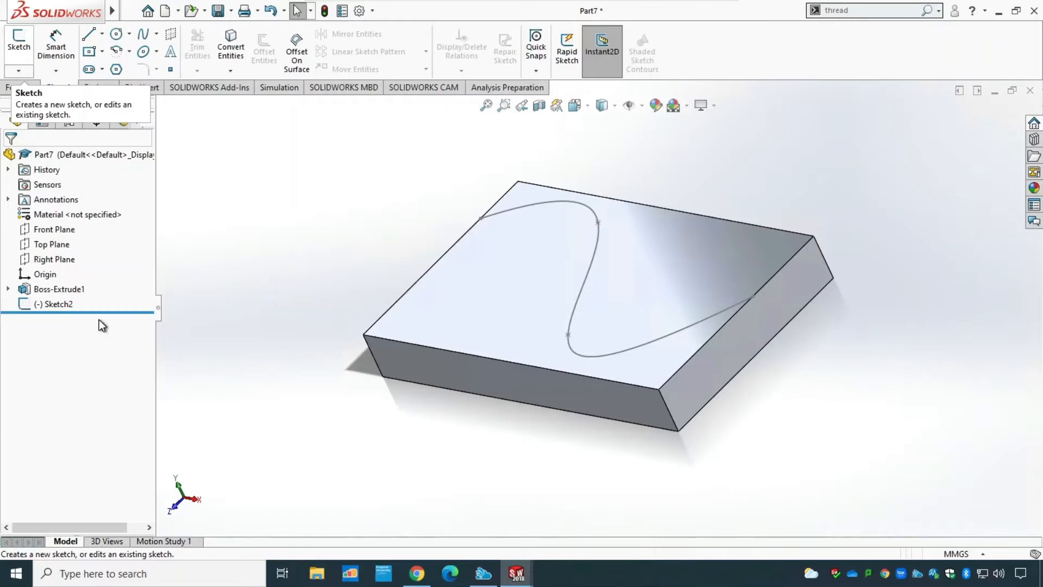
click(57, 305)
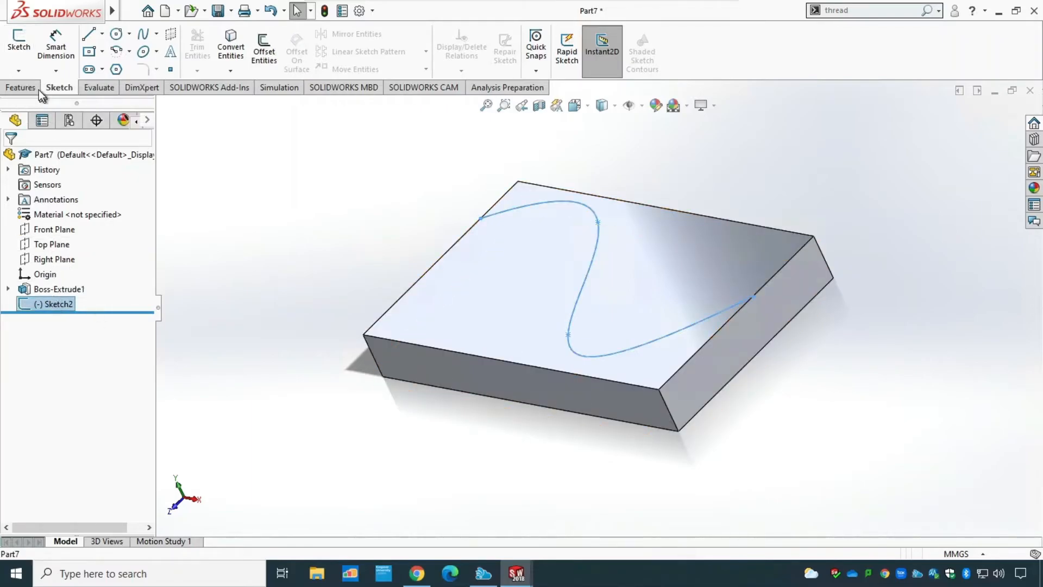
click(238, 291)
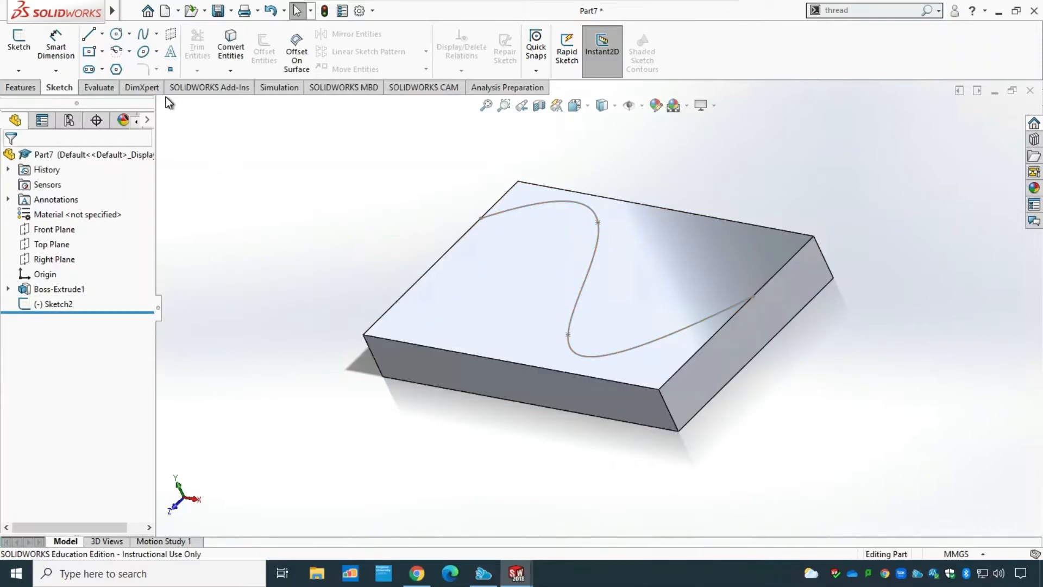
Step: Sketch a circle of about 7 mm radius on the block's short end face, centred on the spline's endpoint, and close the sketch
click(19, 40)
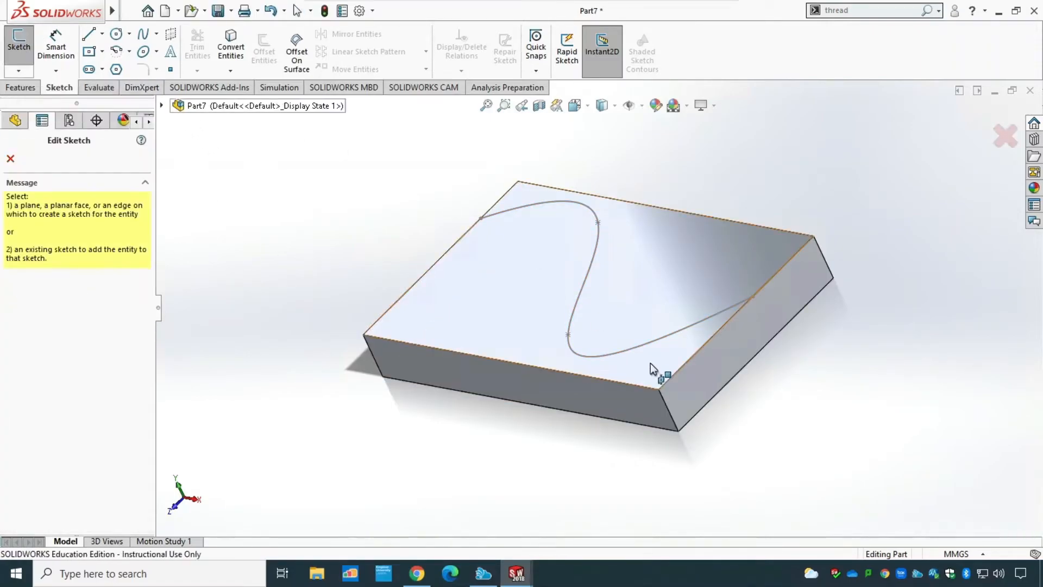
click(697, 379)
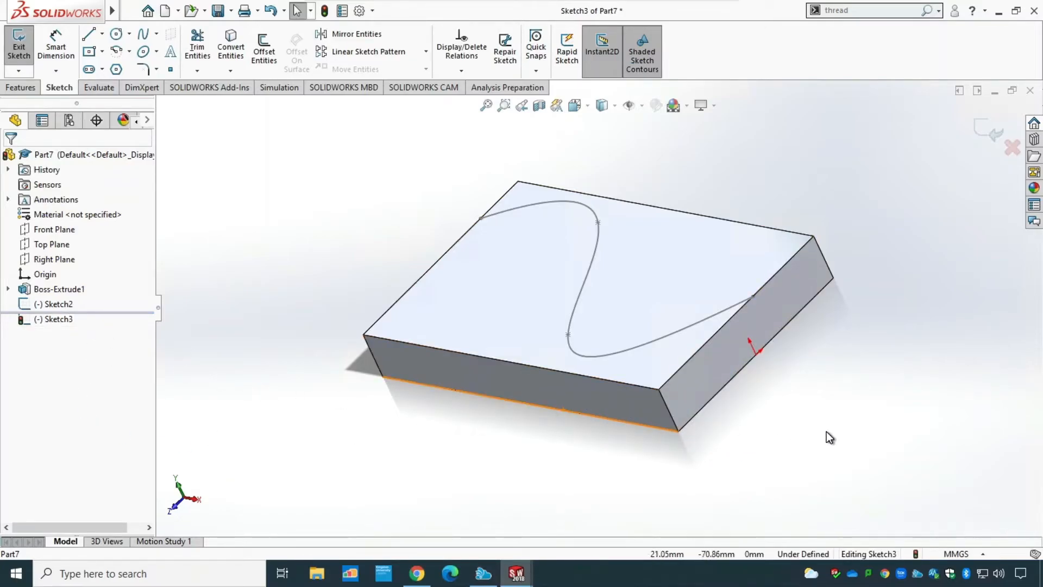
key(ctrl+8)
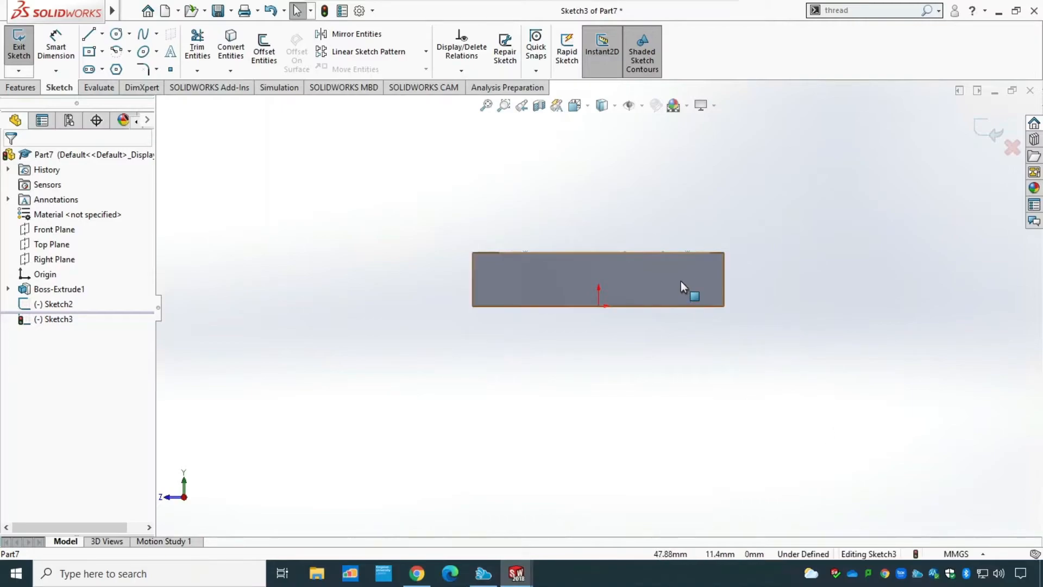
middle_drag(787, 239, 775, 272)
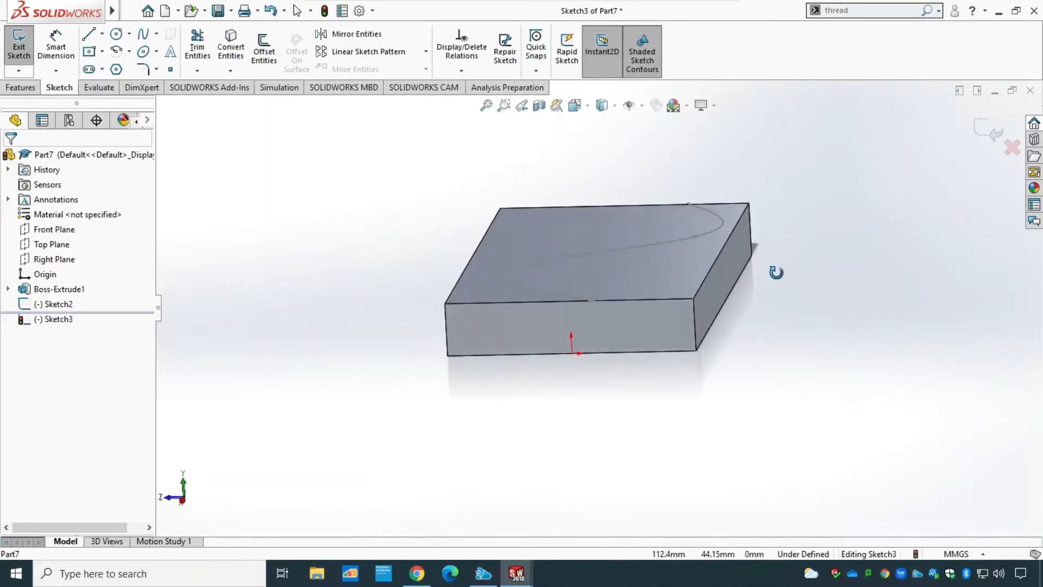
scroll(598, 311, up, 2)
scroll(599, 308, down, 6)
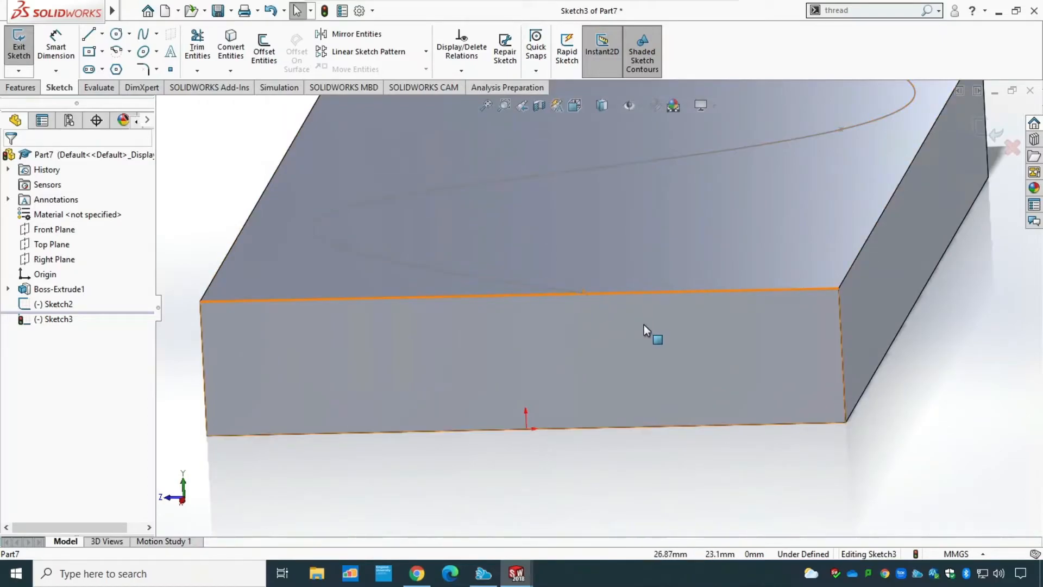
key(ctrl+8)
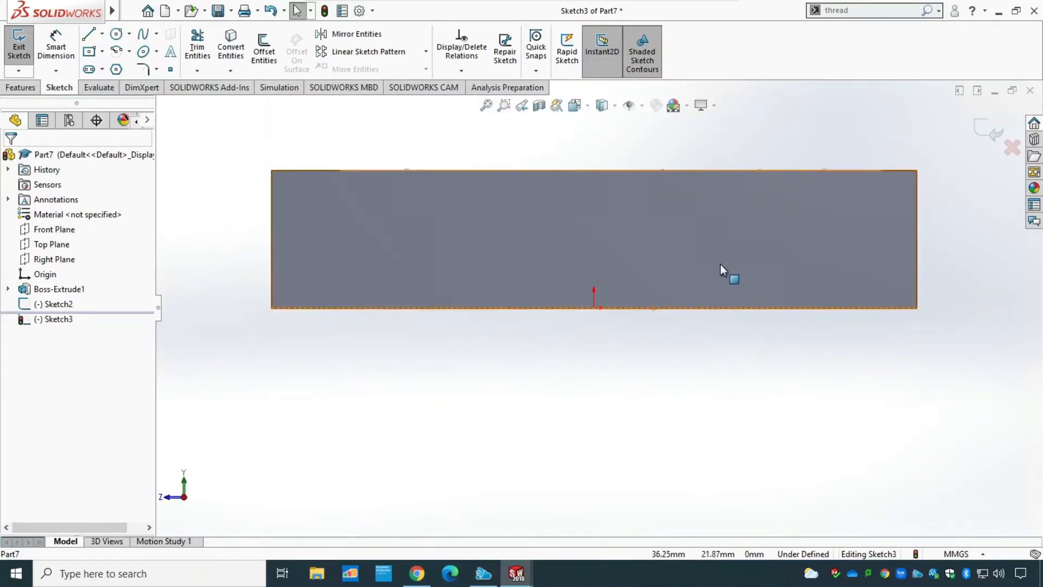
middle_drag(650, 358, 641, 419)
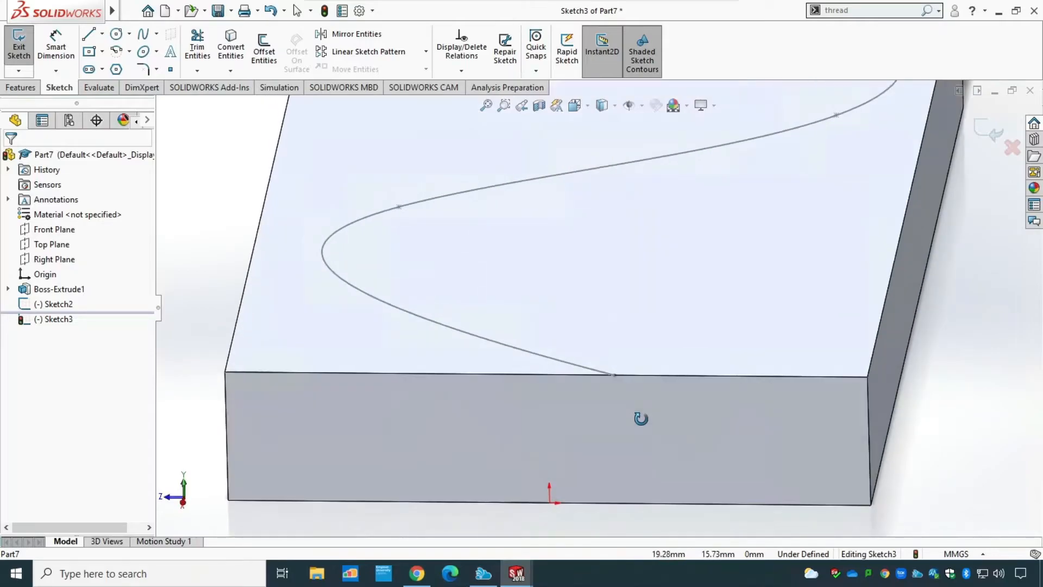
click(117, 35)
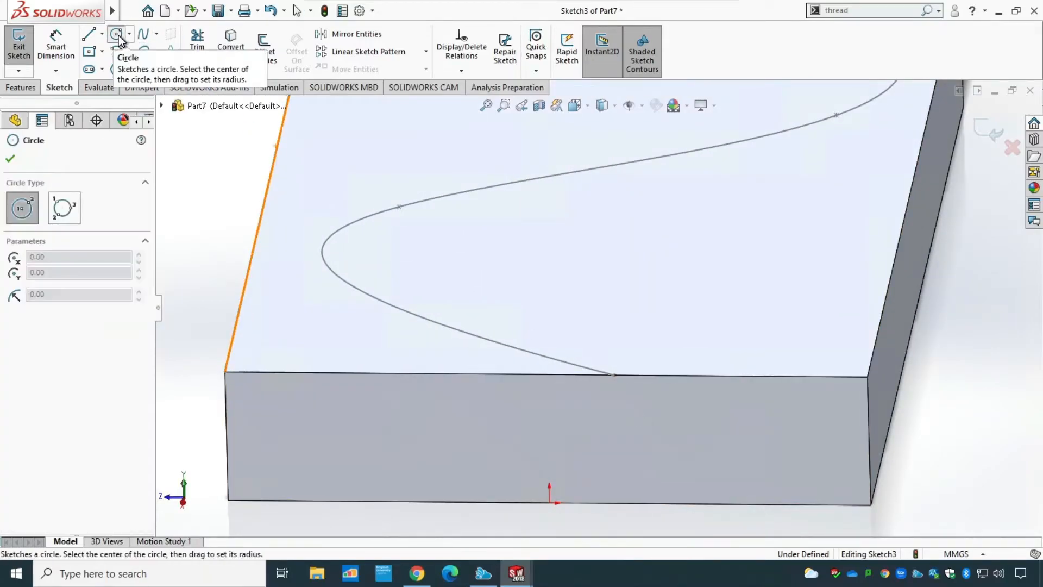
click(614, 375)
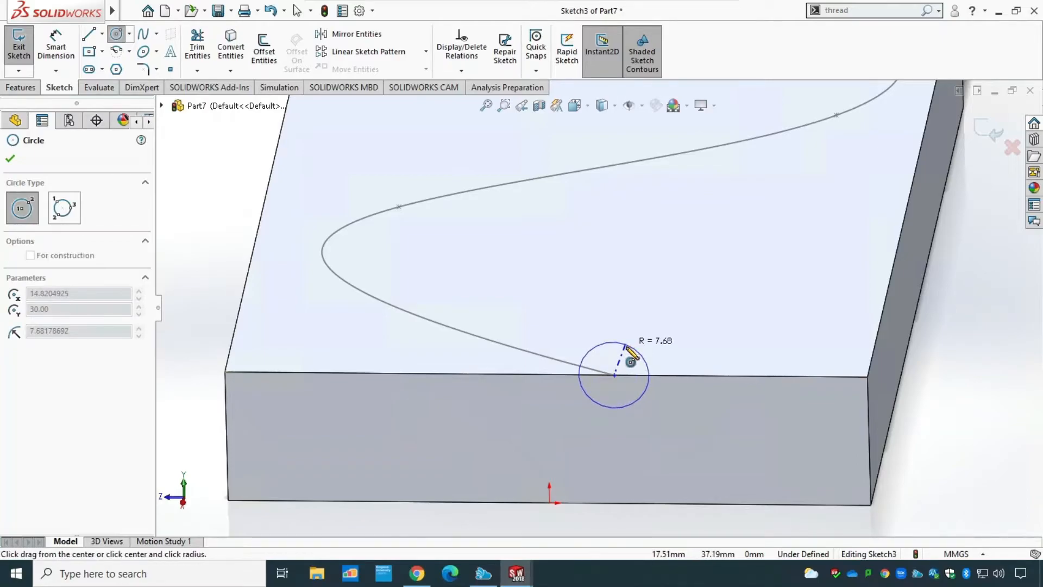
click(630, 361)
key(Escape)
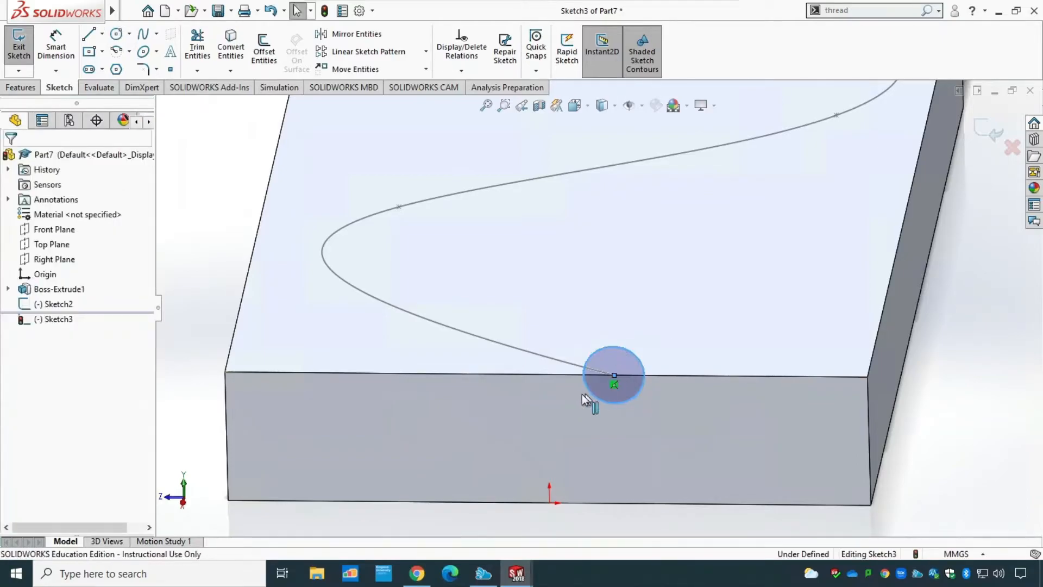
click(19, 54)
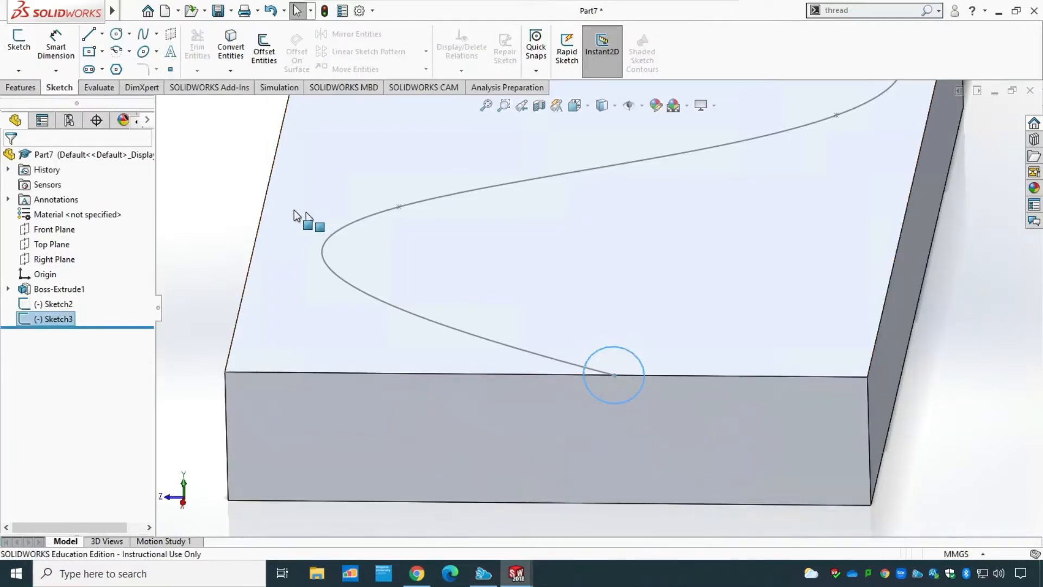
Step: Cut a groove through the block's top face with a Swept Cut, using the circle sketch as profile and the spline as path
click(587, 104)
click(652, 143)
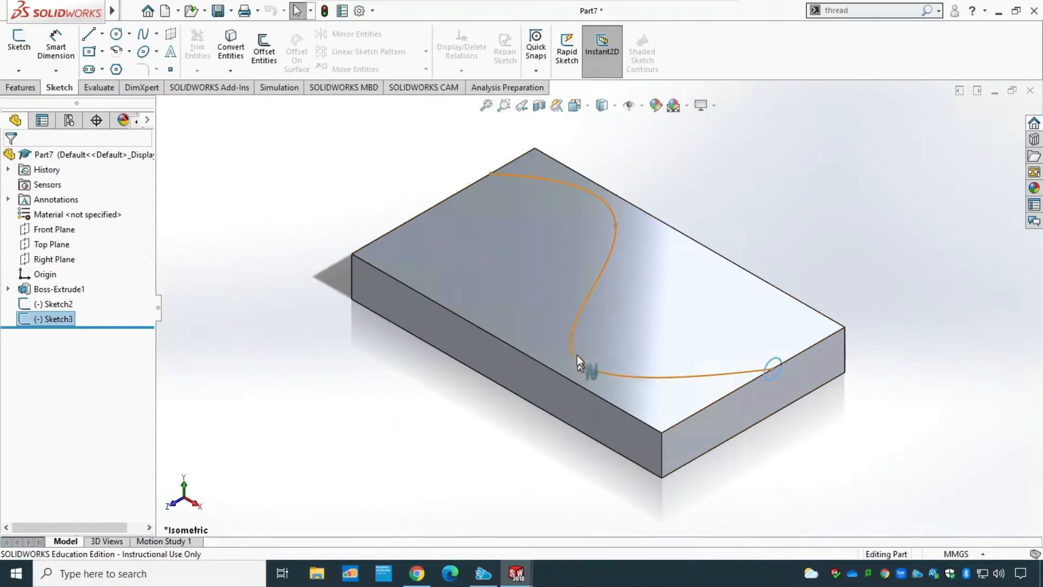
click(22, 88)
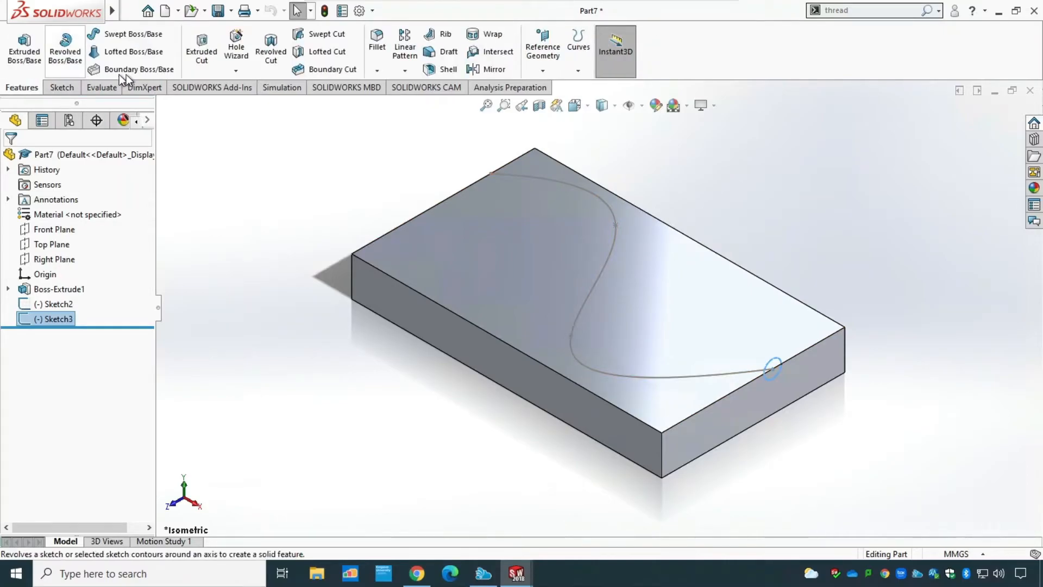
click(328, 37)
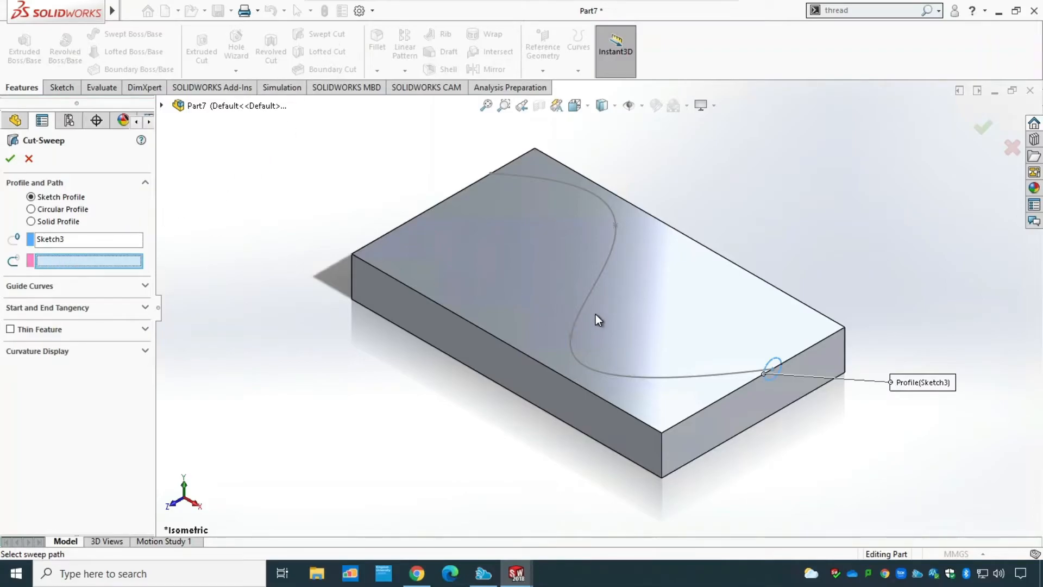
click(581, 311)
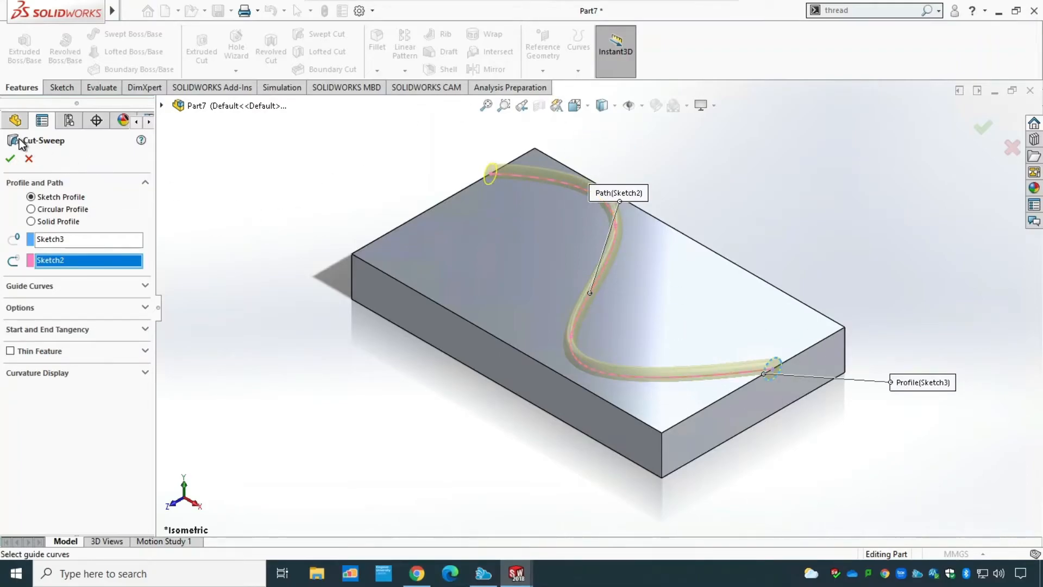
Step: Create the swept cut across the block's top face using the Sketch3 circle as profile and the Sketch2 curve as path
click(10, 158)
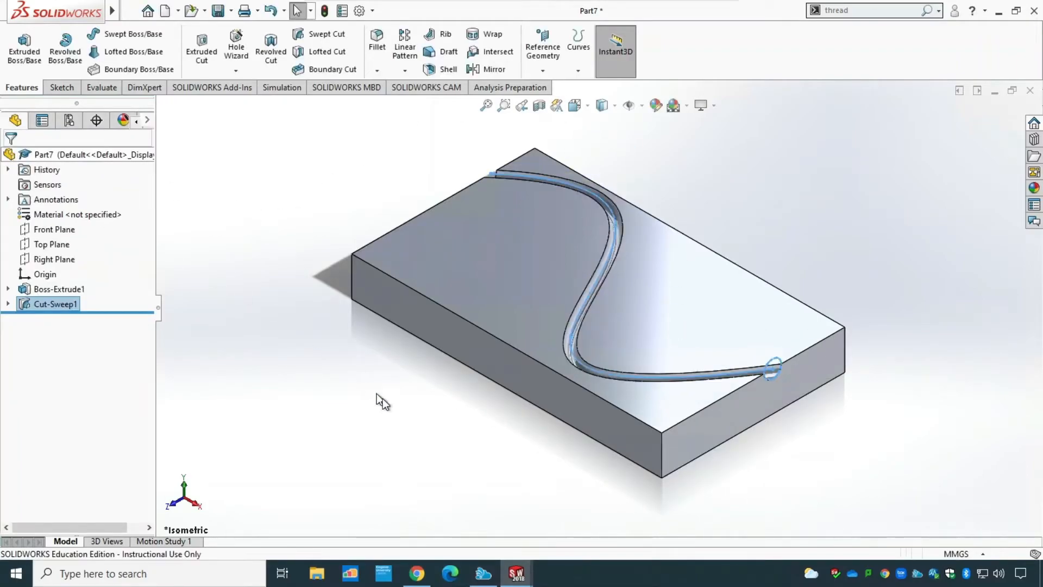
middle_drag(419, 443, 386, 419)
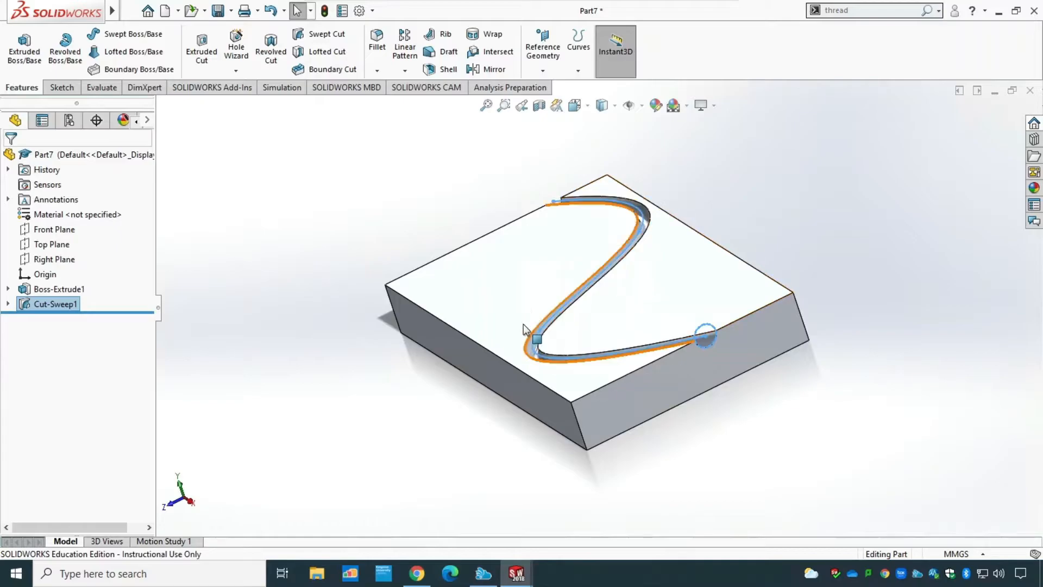
scroll(634, 350, up, 4)
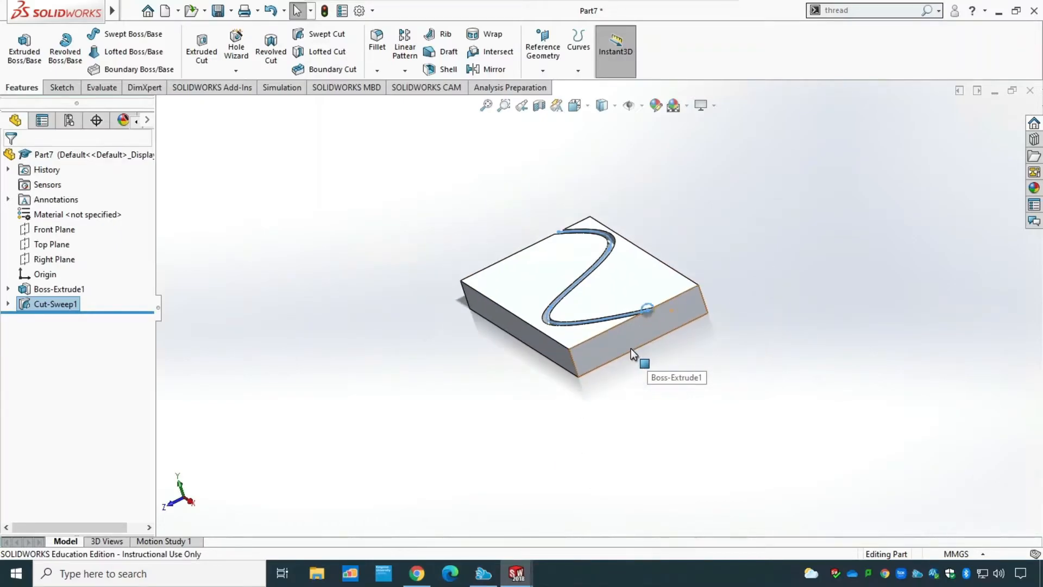
scroll(584, 296, down, 6)
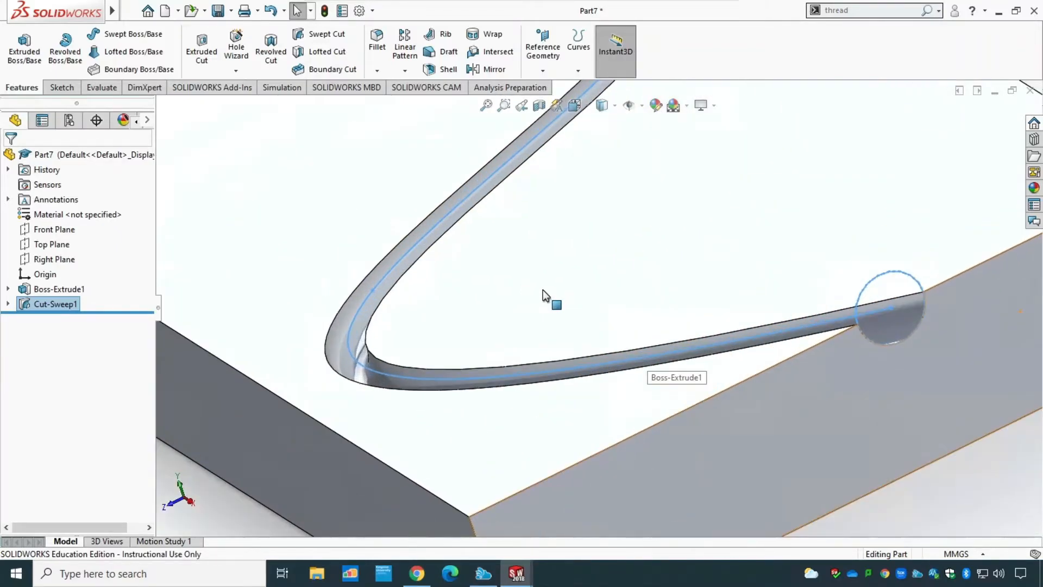
scroll(543, 291, down, 2)
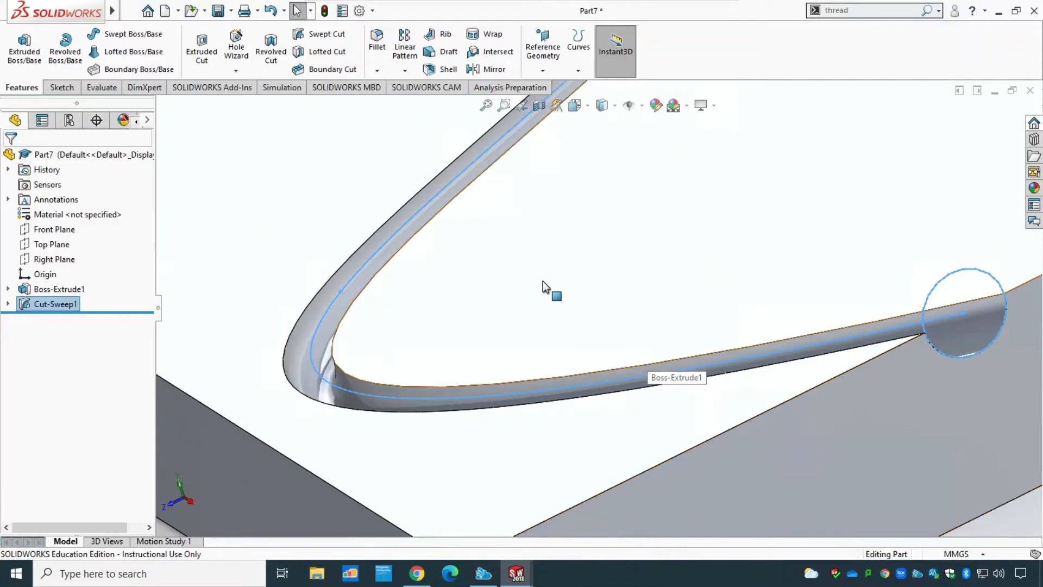
key(f)
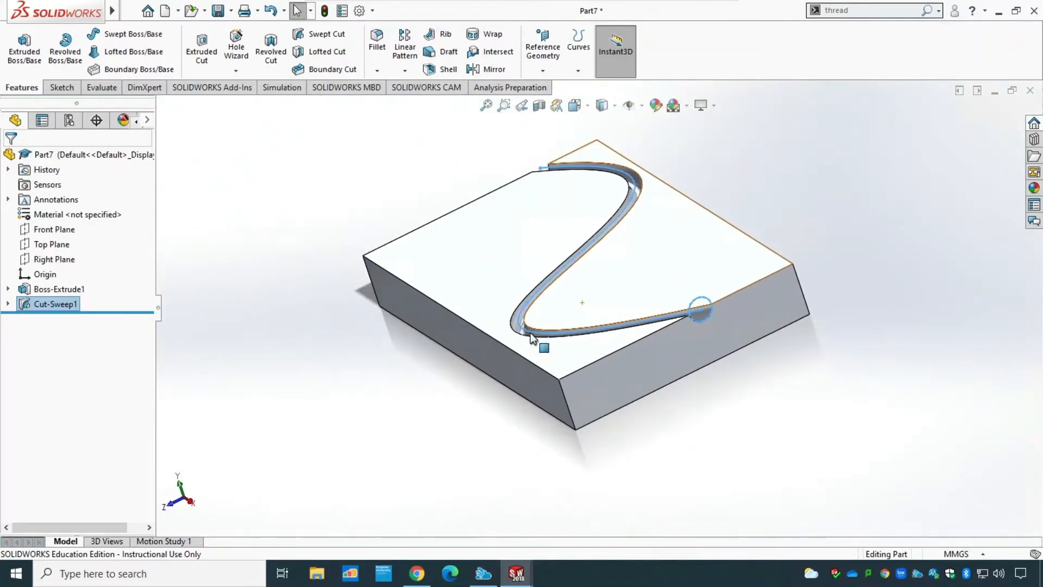
mouse_move(380, 413)
middle_down()
mouse_move(372, 396)
mouse_move(385, 337)
mouse_move(396, 429)
mouse_move(403, 405)
middle_up()
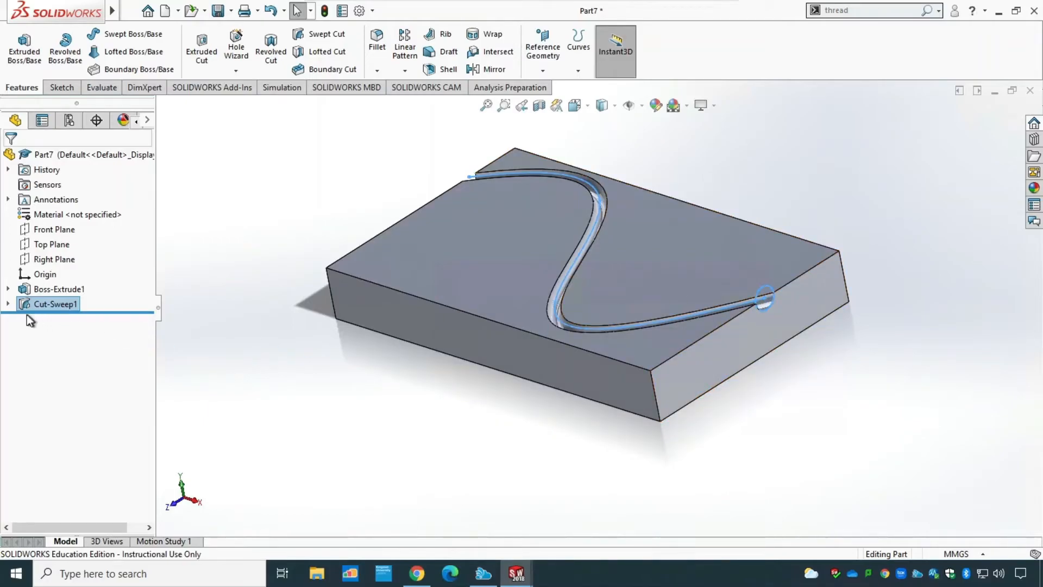
Step: Edit the swept cut's circular profile sketch, dimension the circle's diameter to 25 mm, and rebuild the cut
click(7, 304)
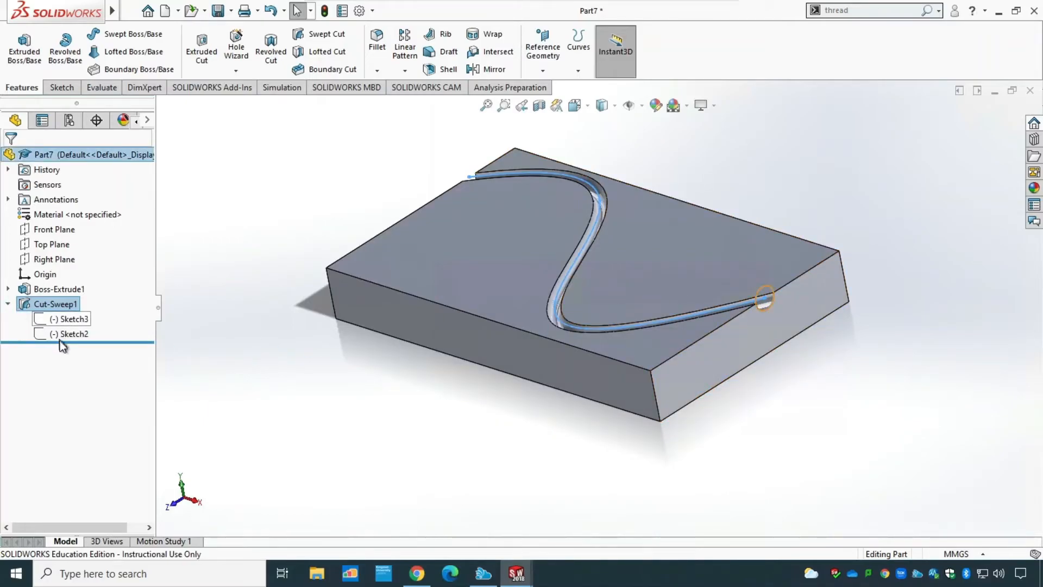
right_click(68, 321)
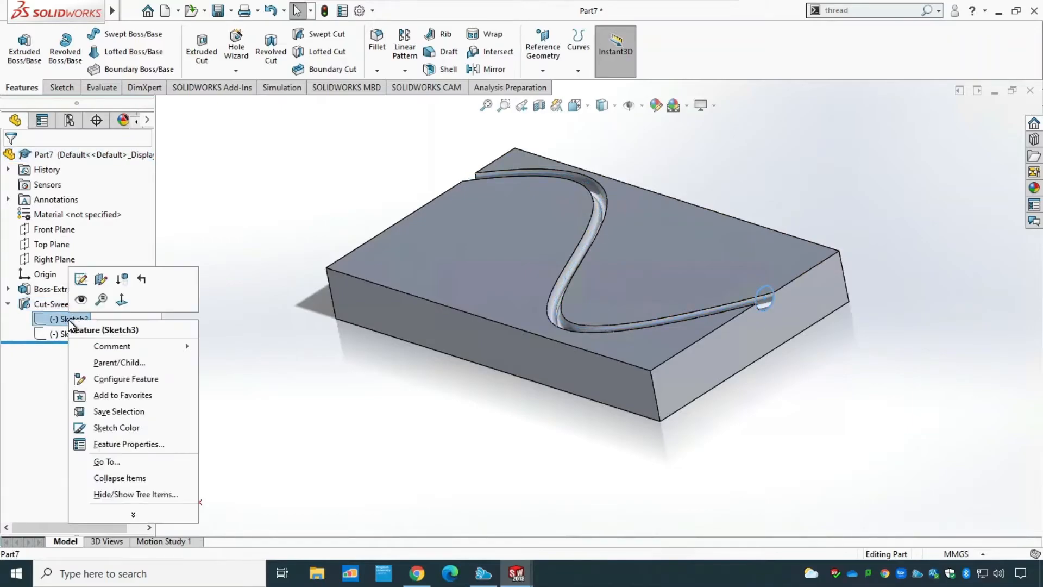
click(81, 279)
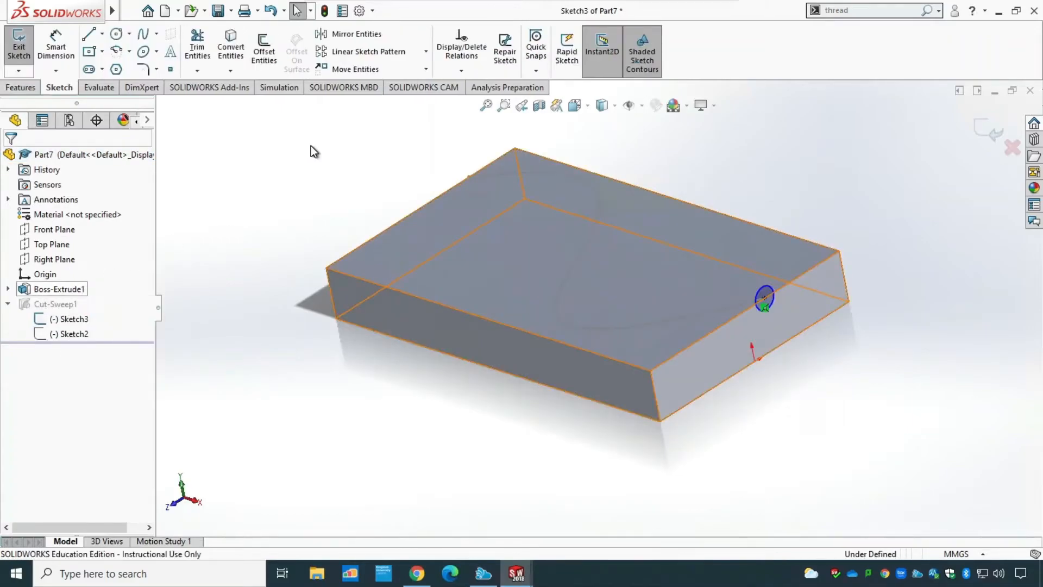
click(55, 49)
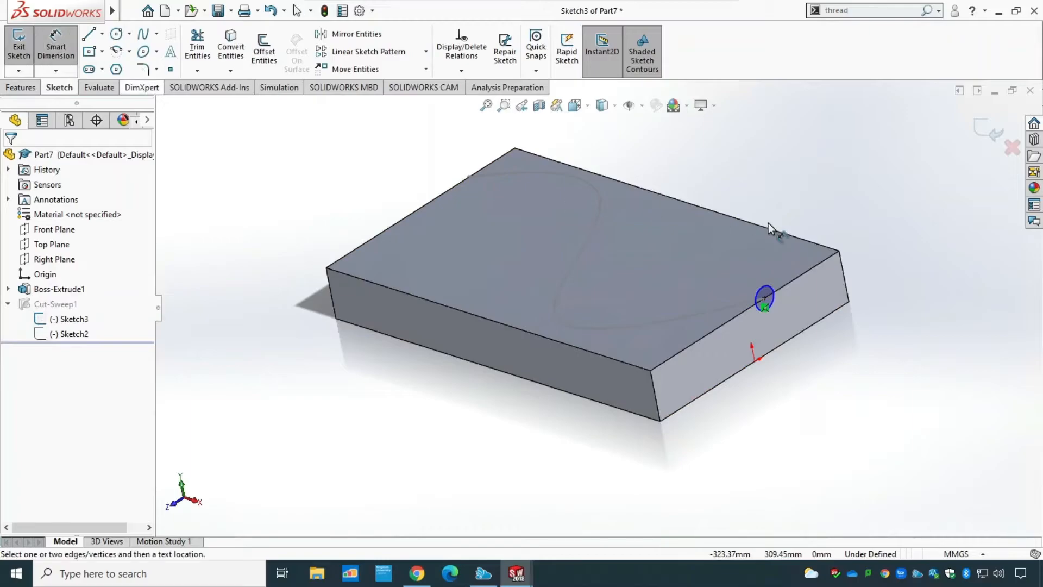
click(764, 294)
click(733, 272)
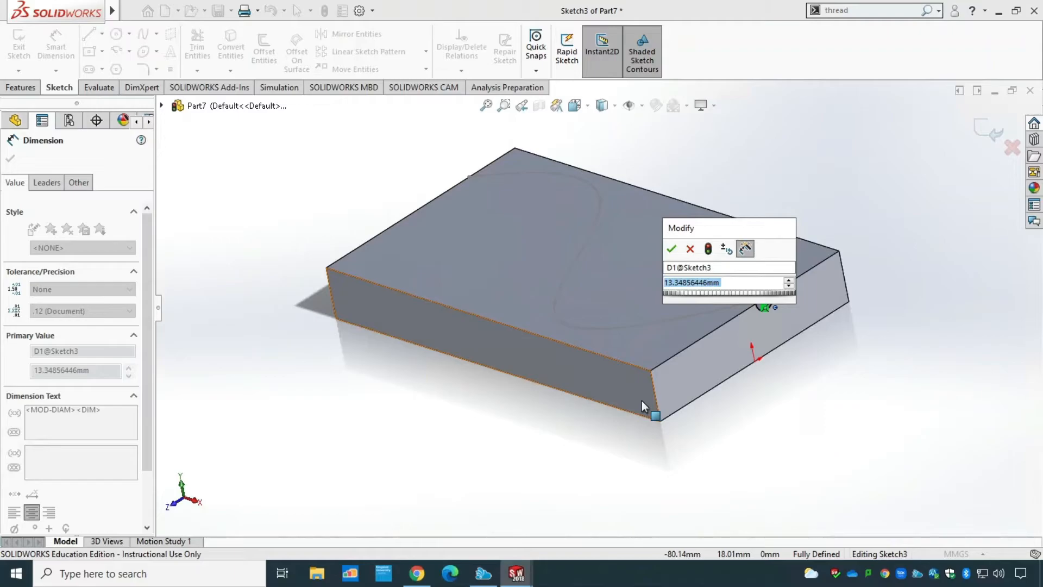
text(25)
key(Return)
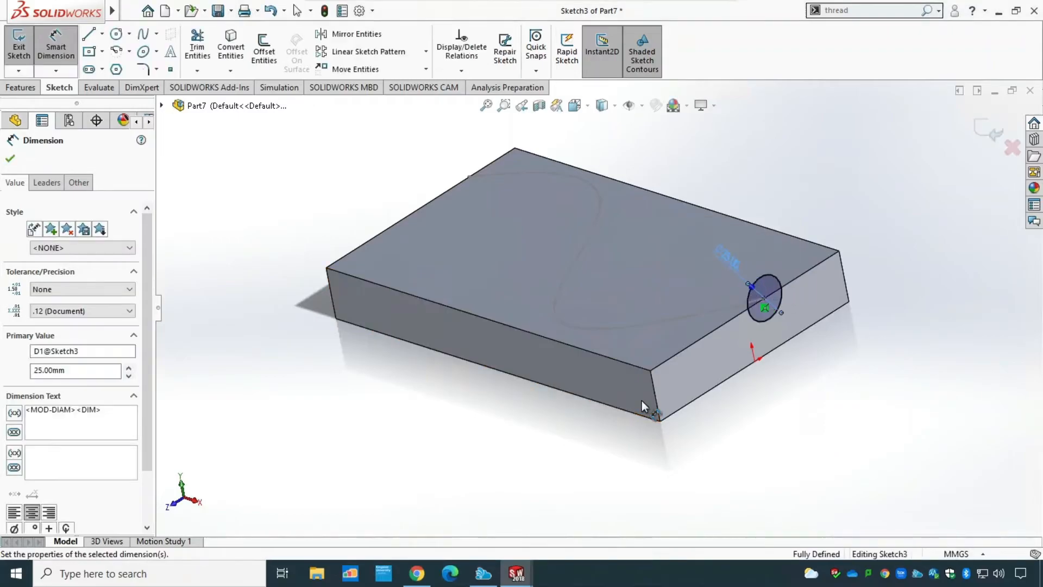
click(10, 158)
click(17, 51)
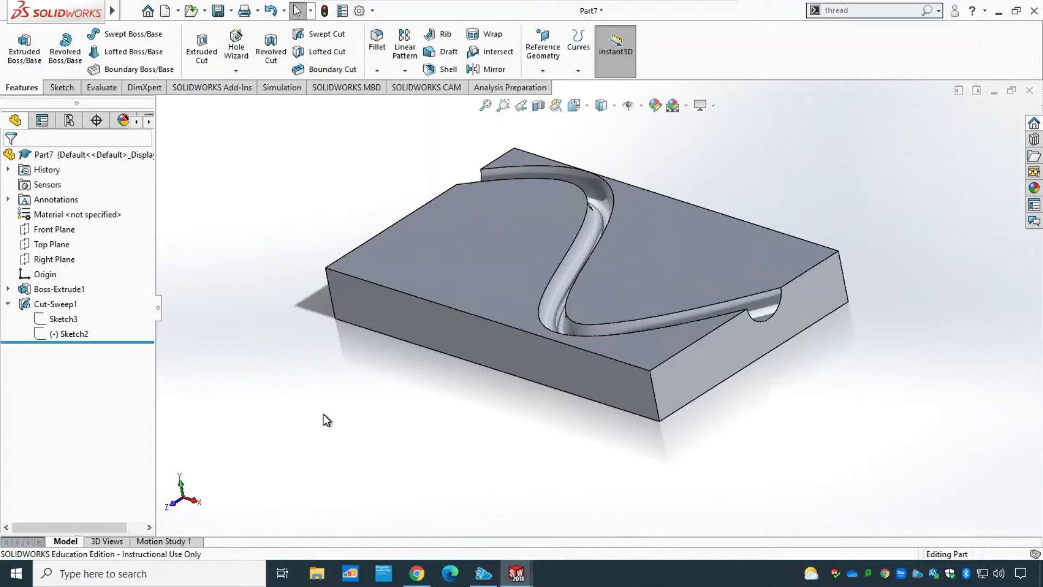
Step: Create a new part and start a sketch on the Top Plane
key(ctrl+n)
click(566, 431)
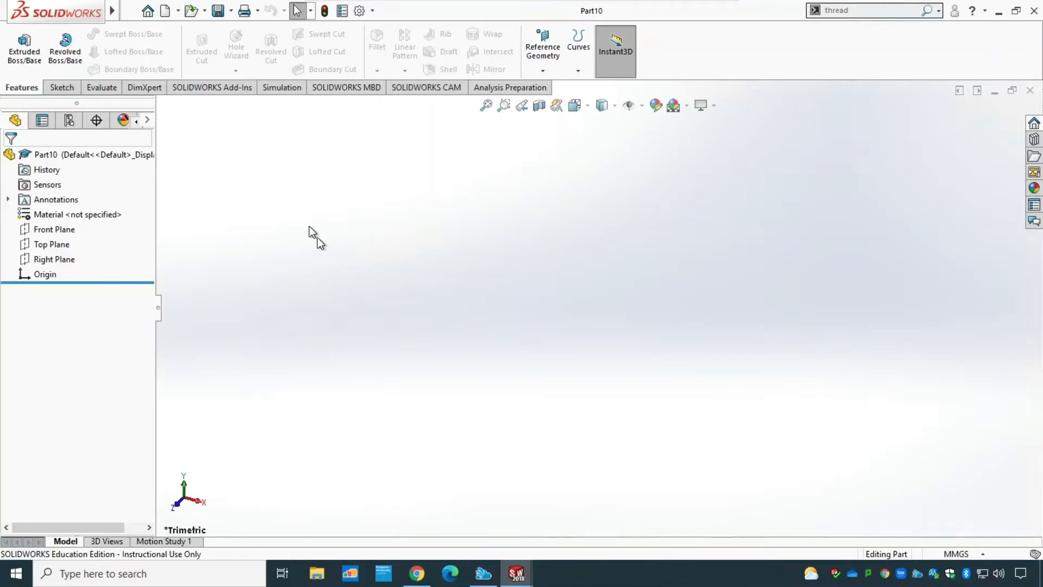
click(60, 88)
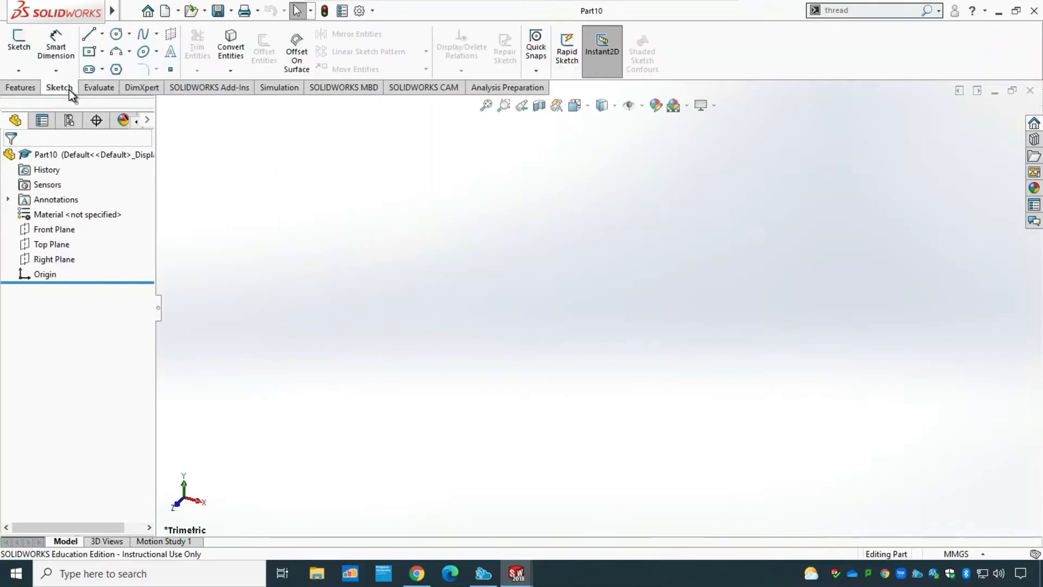
click(21, 44)
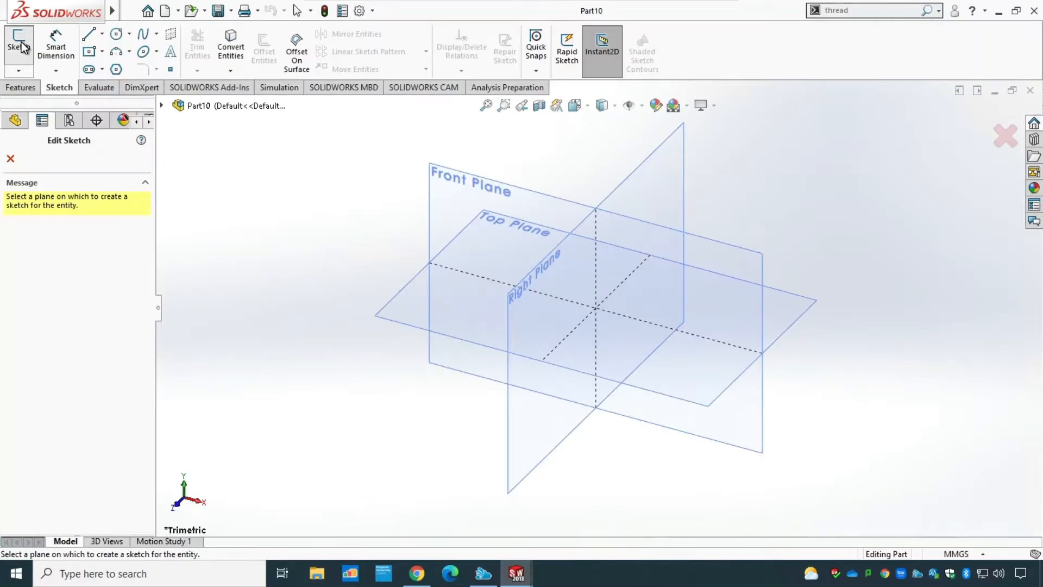
click(392, 321)
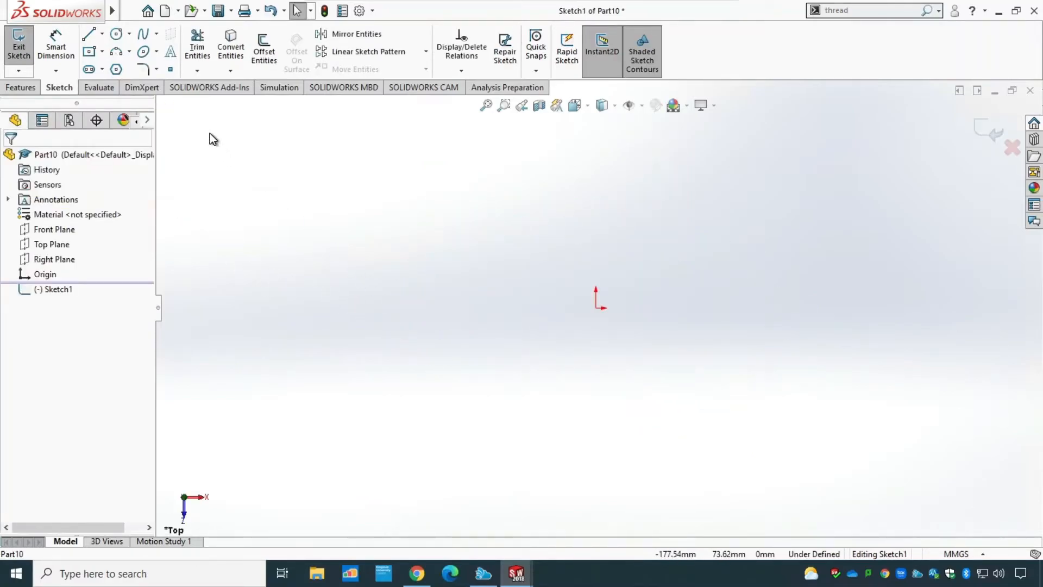
Step: Draw a circle with a radius of about 29 mm, centred about 60 mm directly above the origin
click(115, 35)
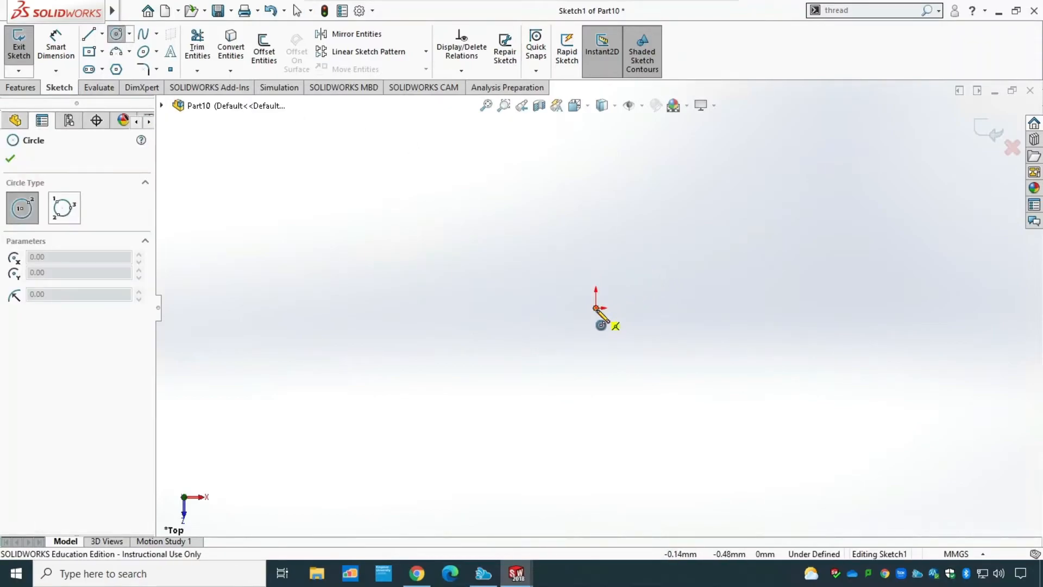
click(596, 181)
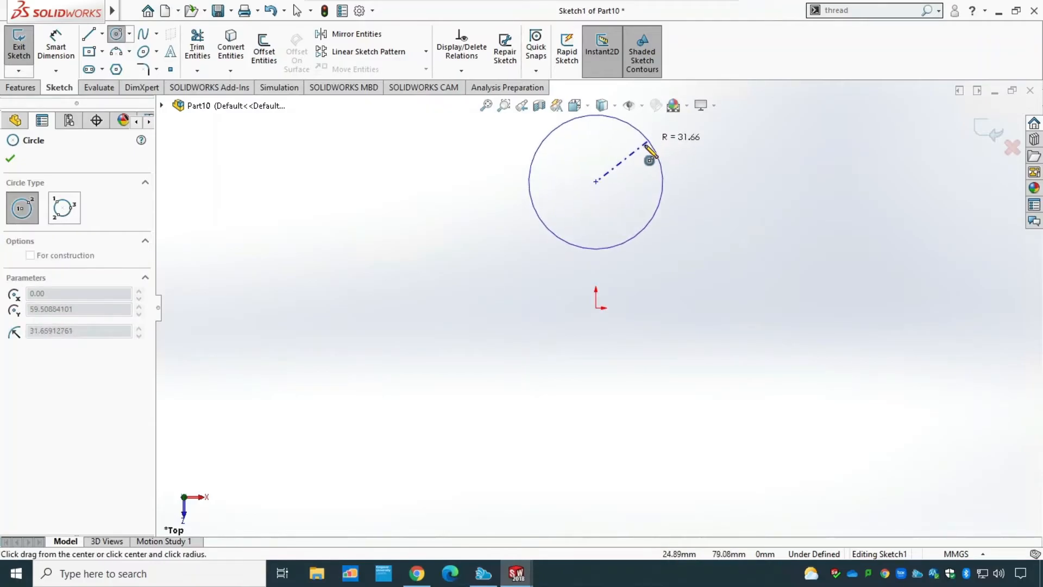
click(646, 145)
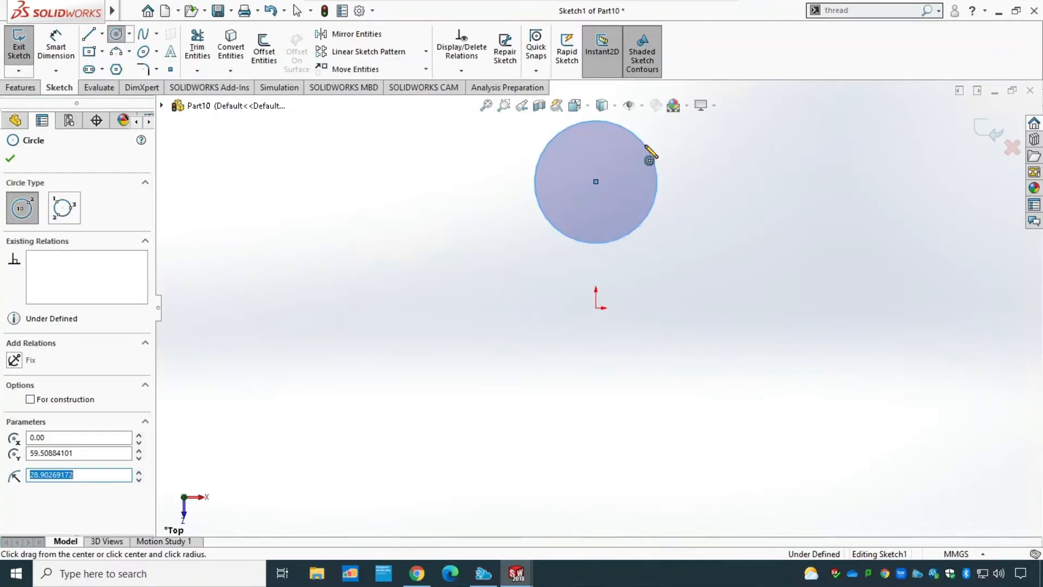
key(Escape)
scroll(621, 283, up, 3)
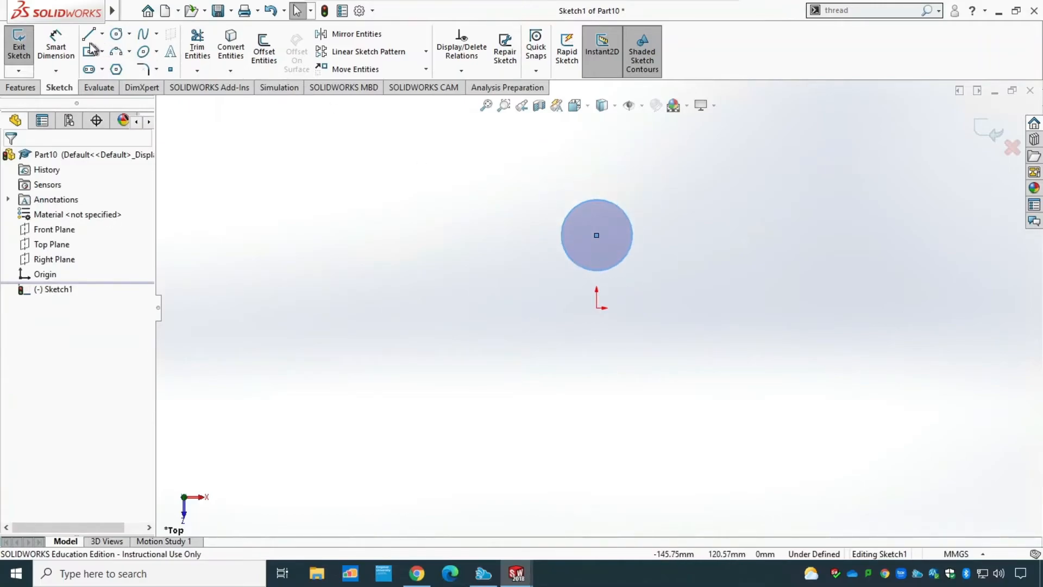
Step: Dimension the circle's diameter to 50 mm
click(55, 46)
click(612, 200)
click(609, 178)
text(50)
key(Return)
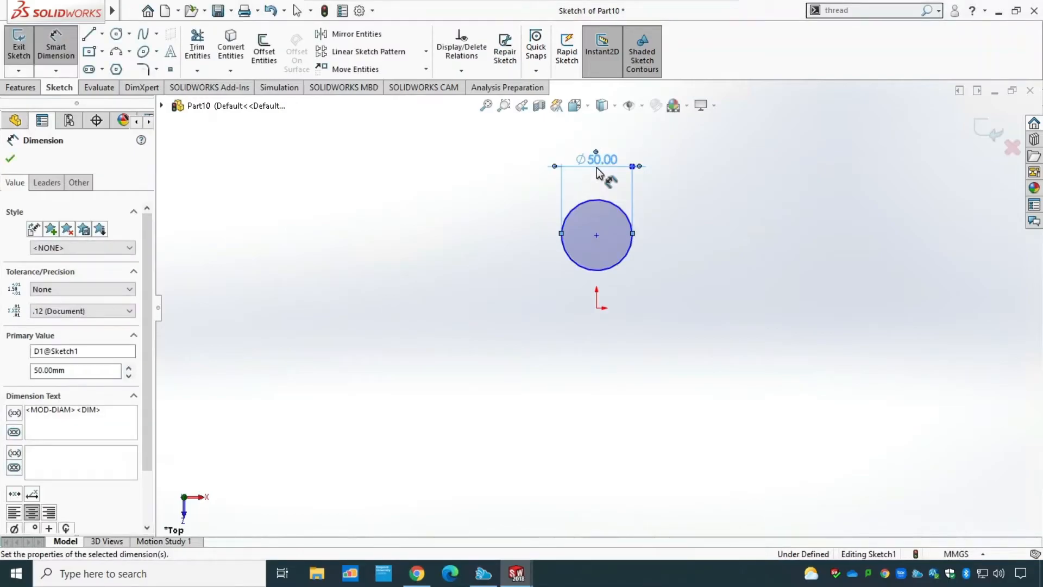
Step: Dimension the distance from the circle's centre to the origin to 85 mm and exit the sketch
click(597, 235)
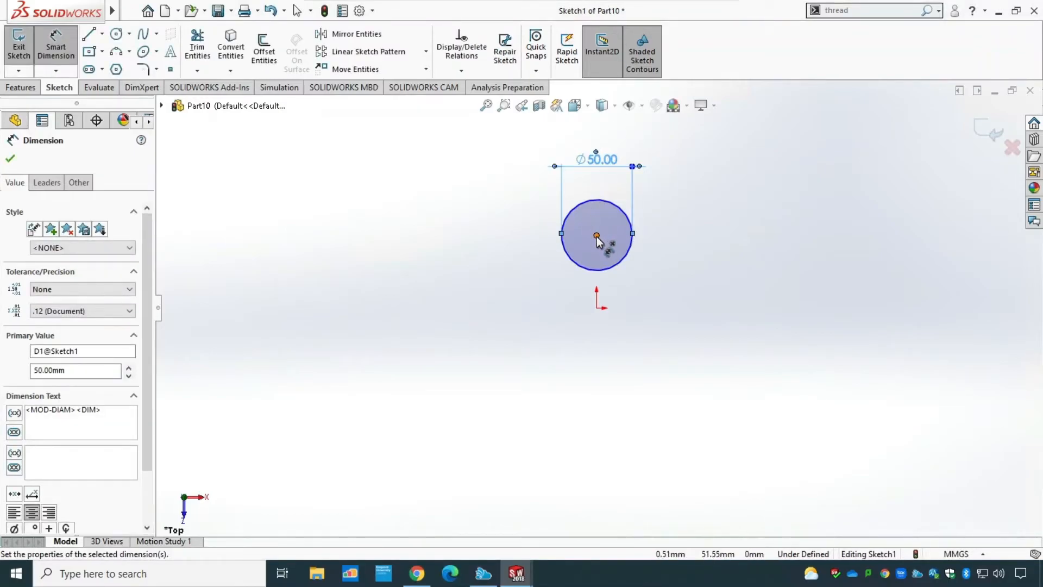
click(596, 307)
click(454, 273)
text(85)
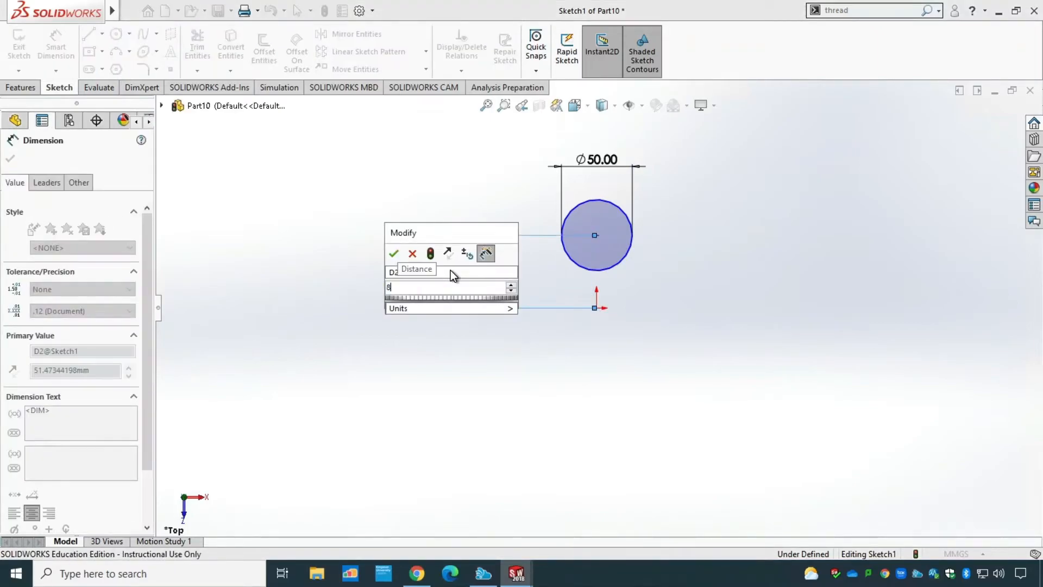
key(Return)
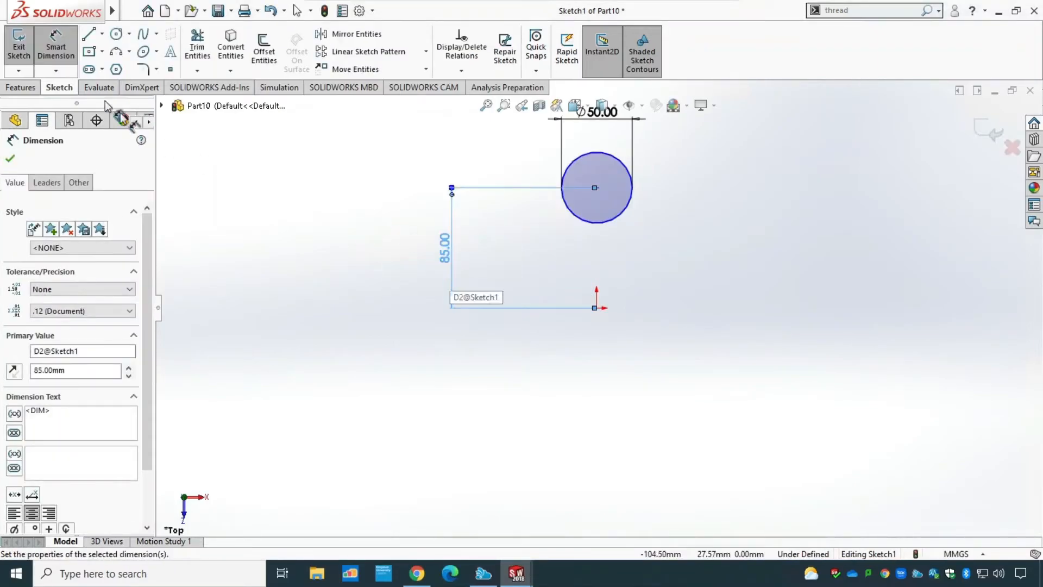
click(18, 44)
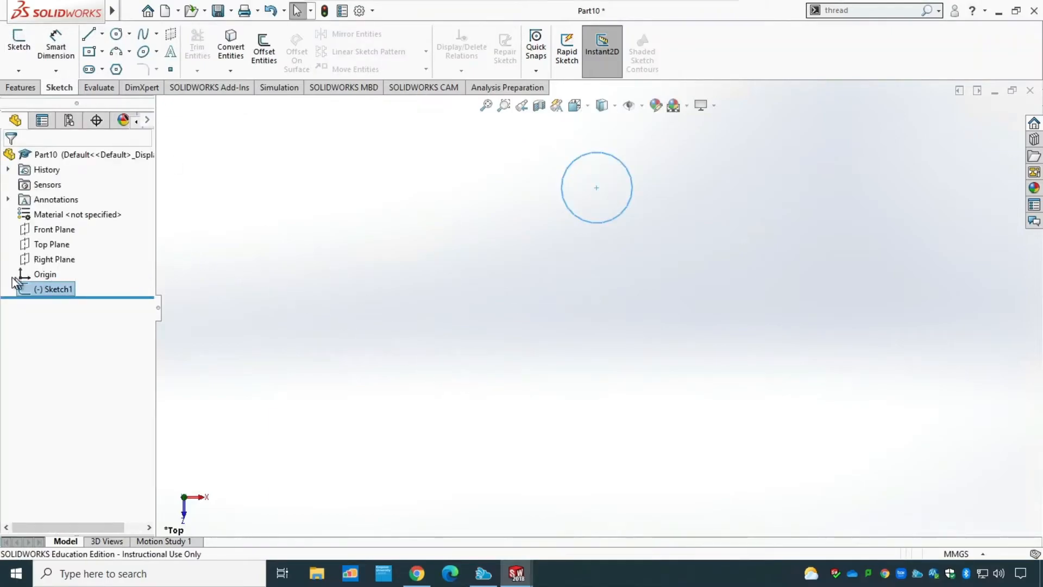
Step: Sketch a center rectangle about 29 by 18.5 mm on the Front Plane, centred about 23.5 mm directly above the origin
click(63, 233)
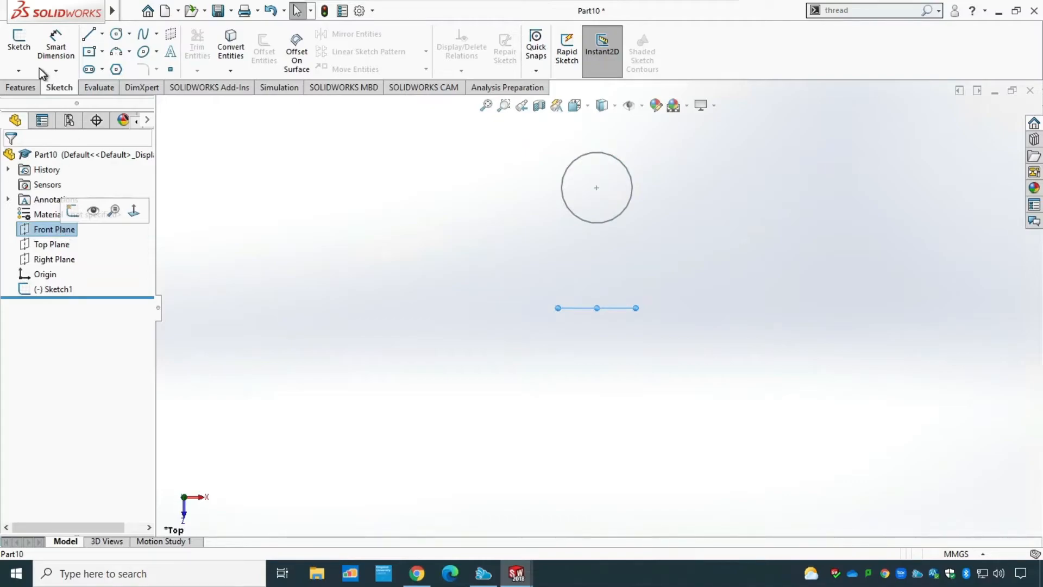
click(19, 47)
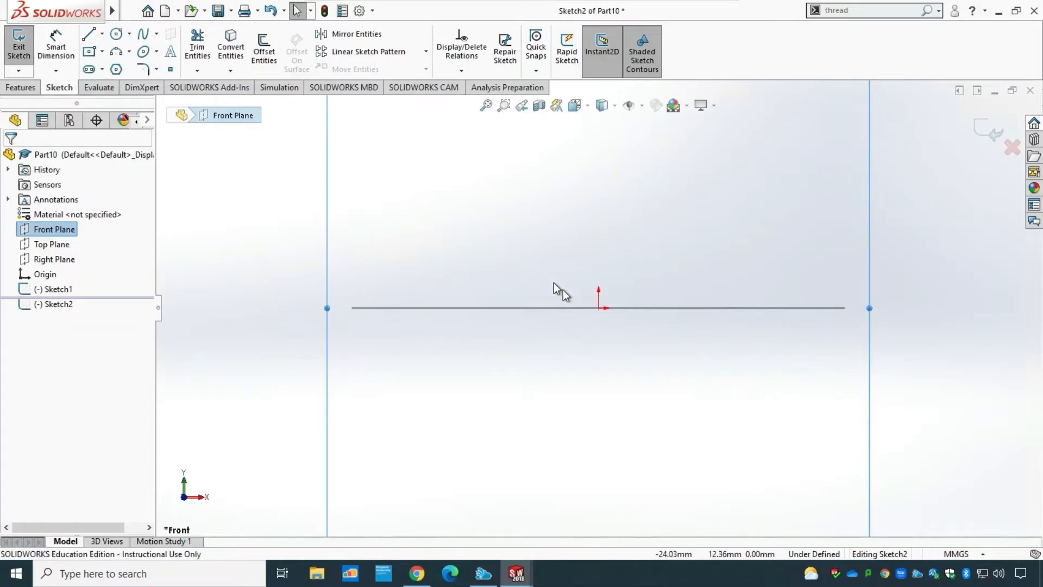
scroll(601, 344, down, 5)
scroll(601, 343, up, 4)
scroll(601, 343, up, 7)
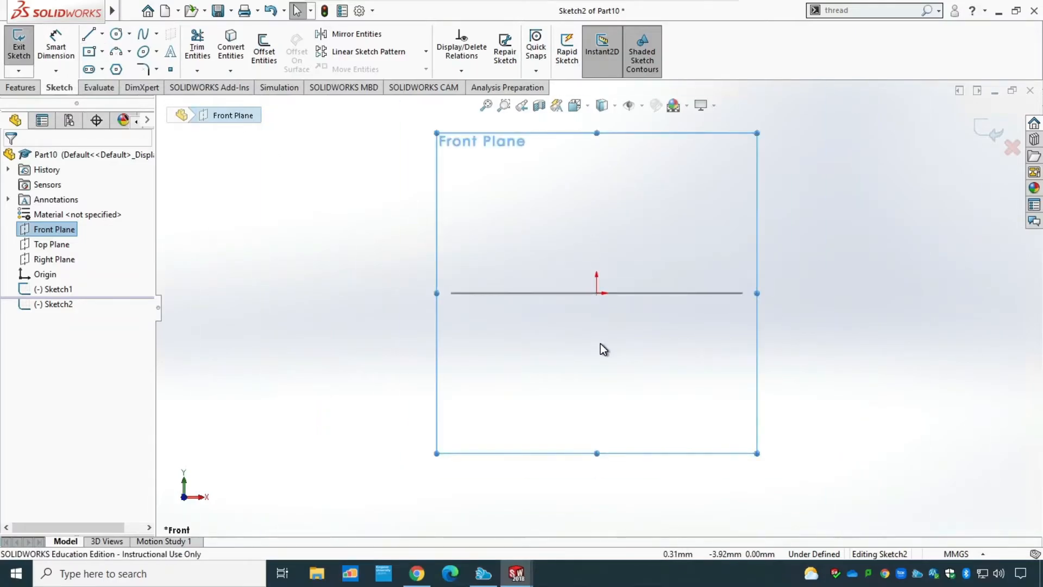
click(102, 51)
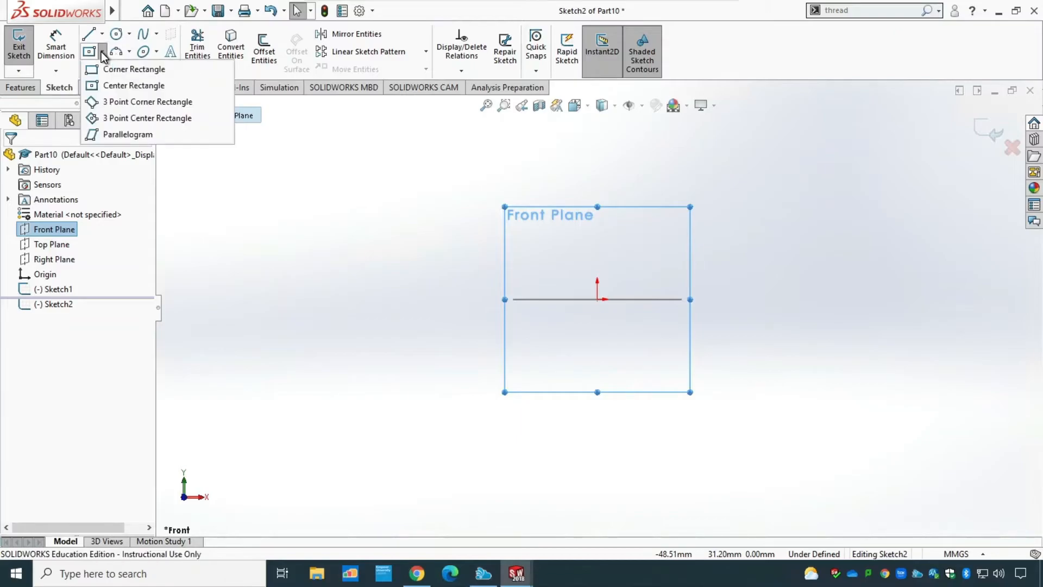
click(116, 87)
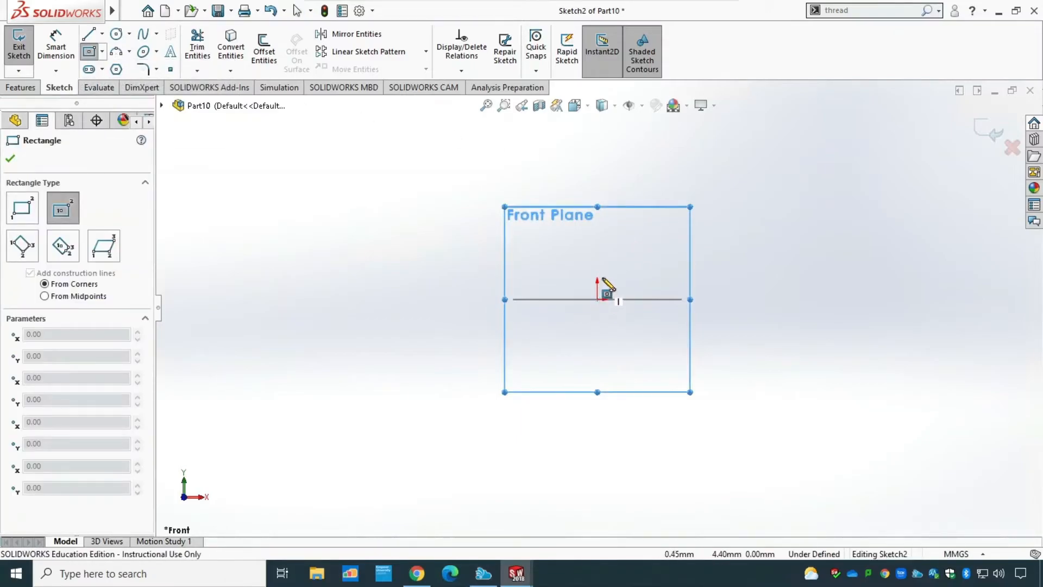
click(598, 220)
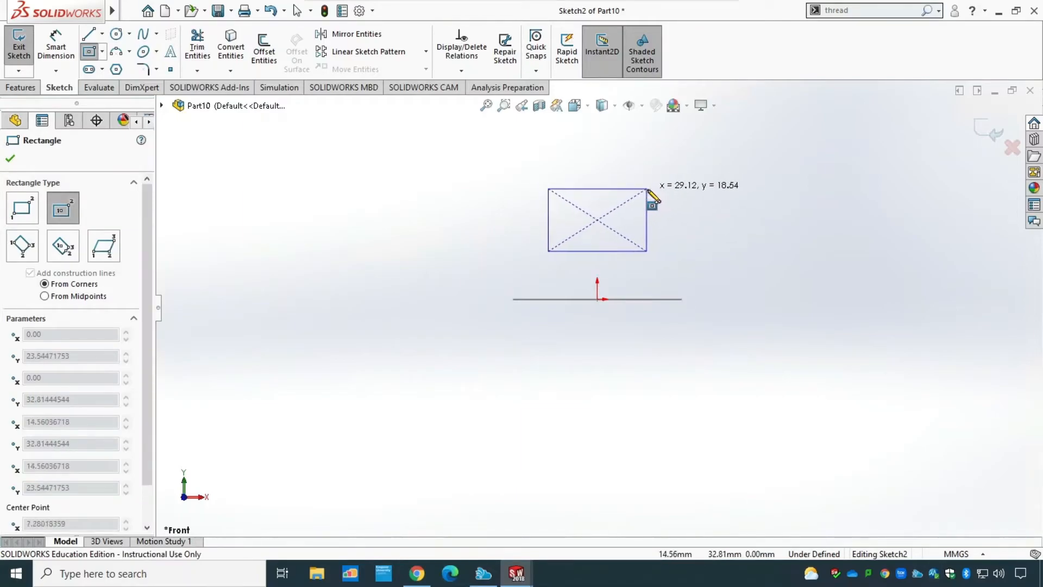
click(647, 189)
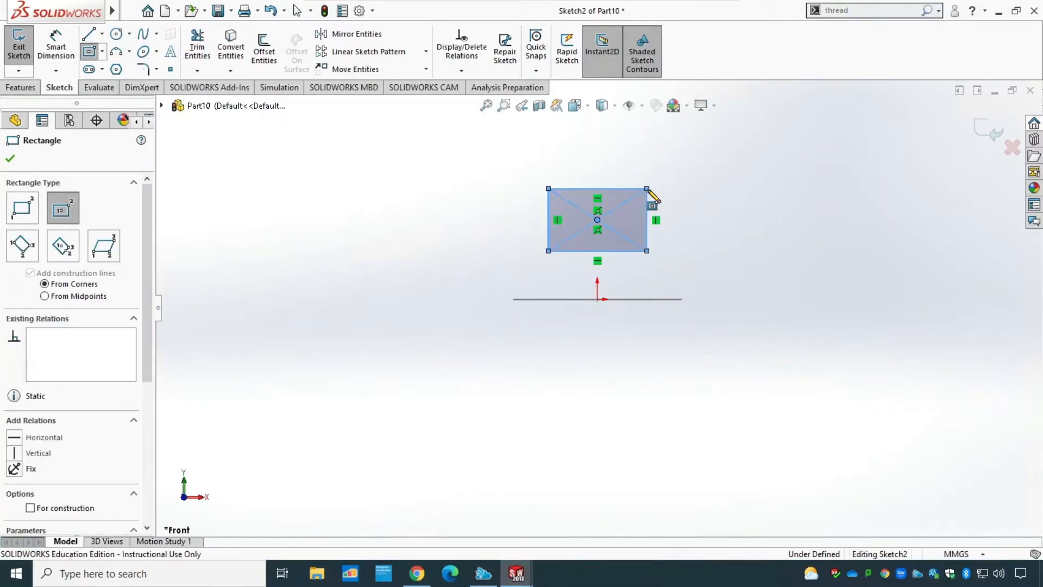
key(Escape)
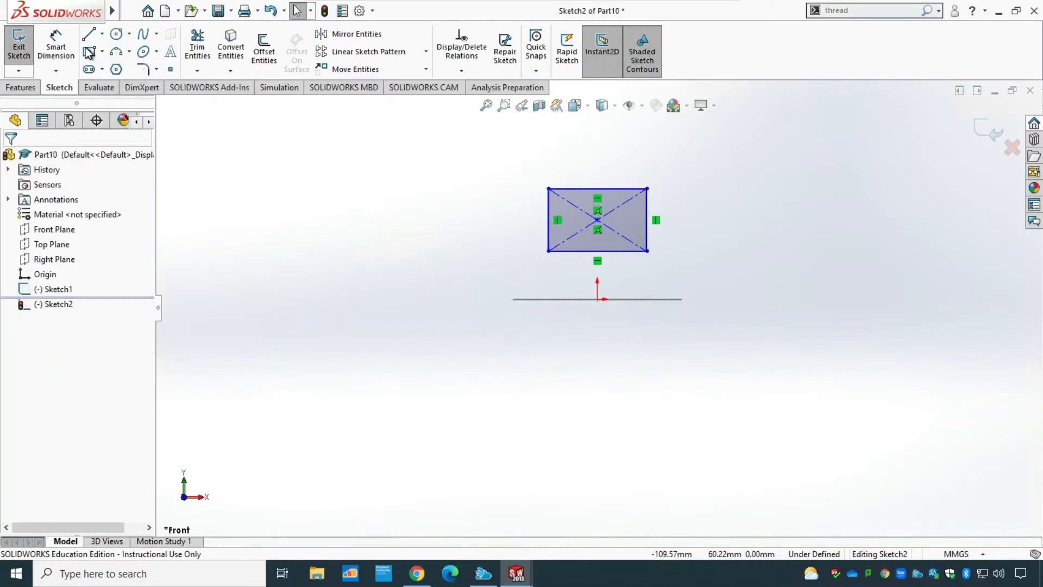
Step: Dimension the rectangle's width to 50 mm
click(56, 45)
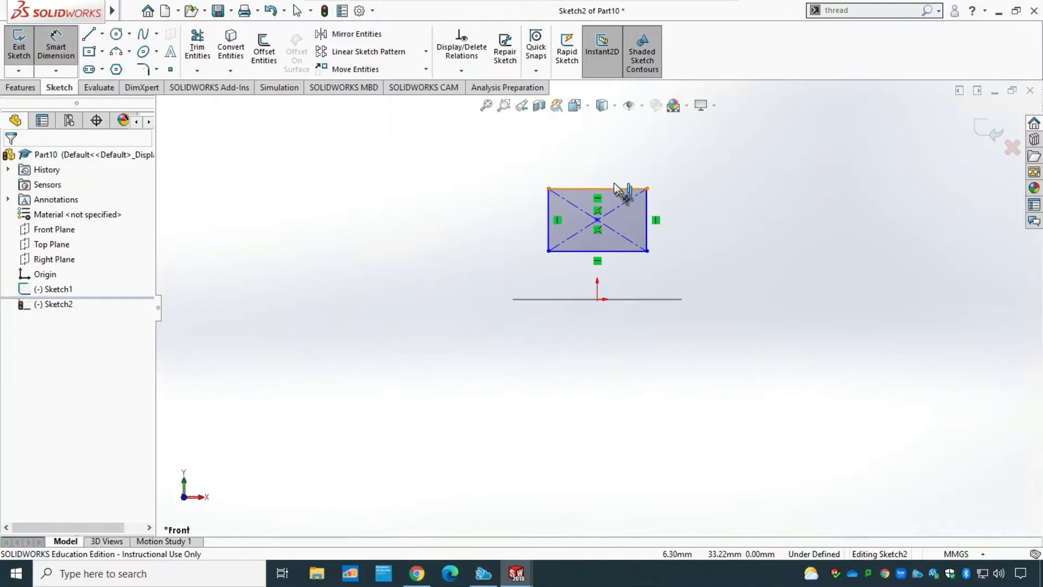
click(620, 189)
click(601, 158)
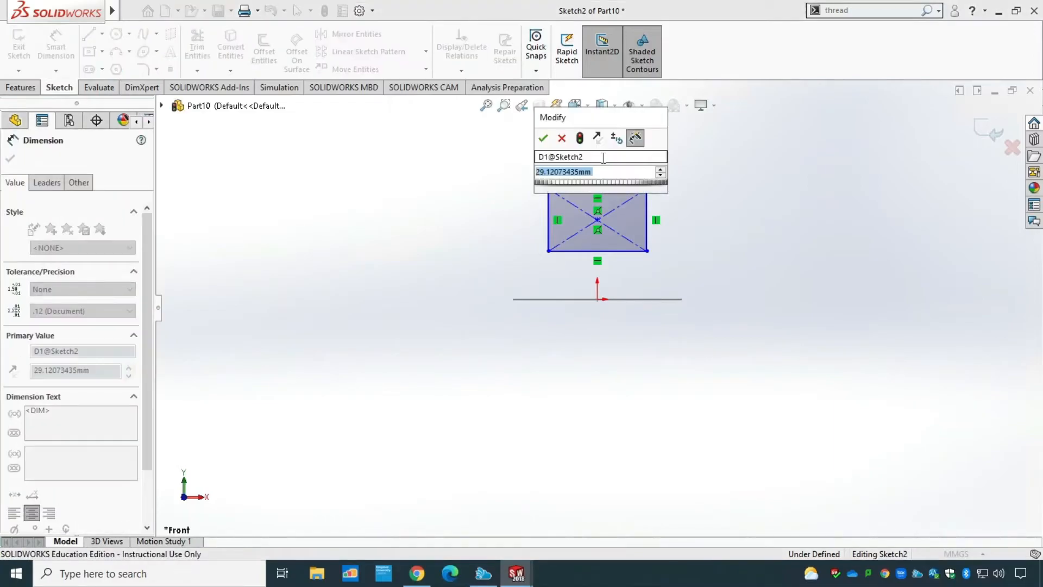
text(50)
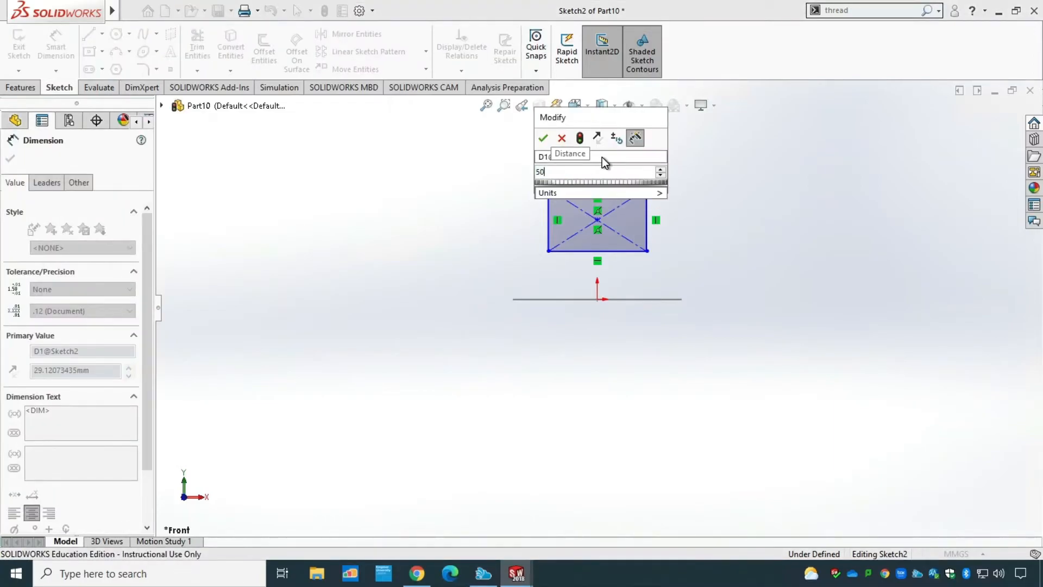
key(Return)
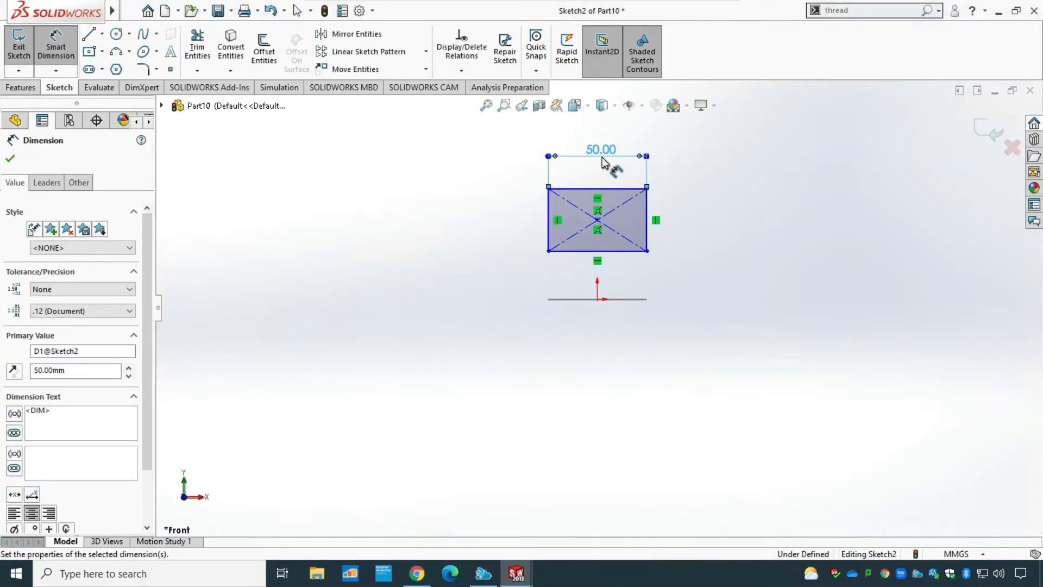
key(Escape)
Step: Select the rectangle's four sides for a new sketch relation
click(461, 70)
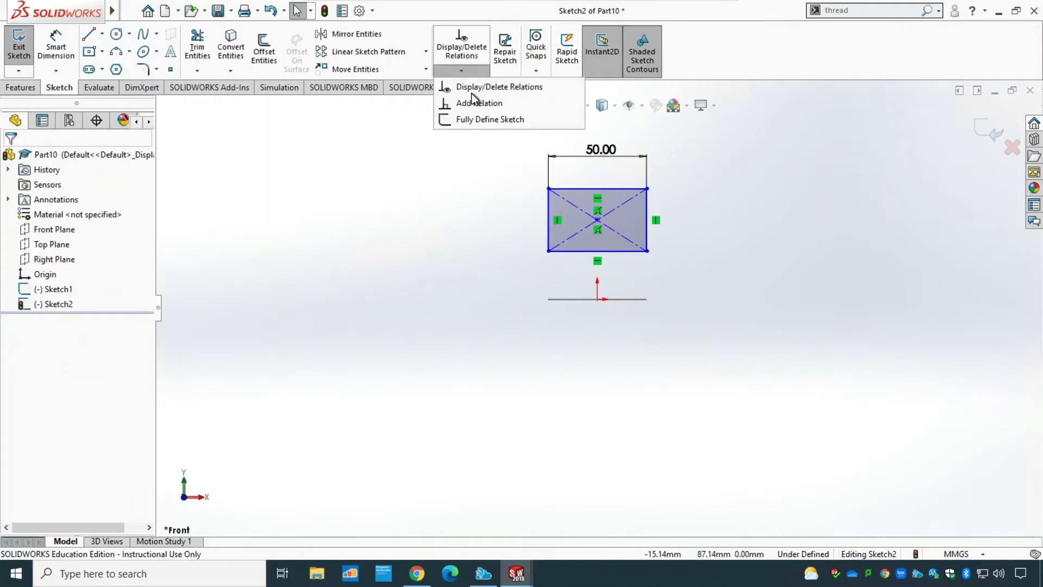
click(472, 102)
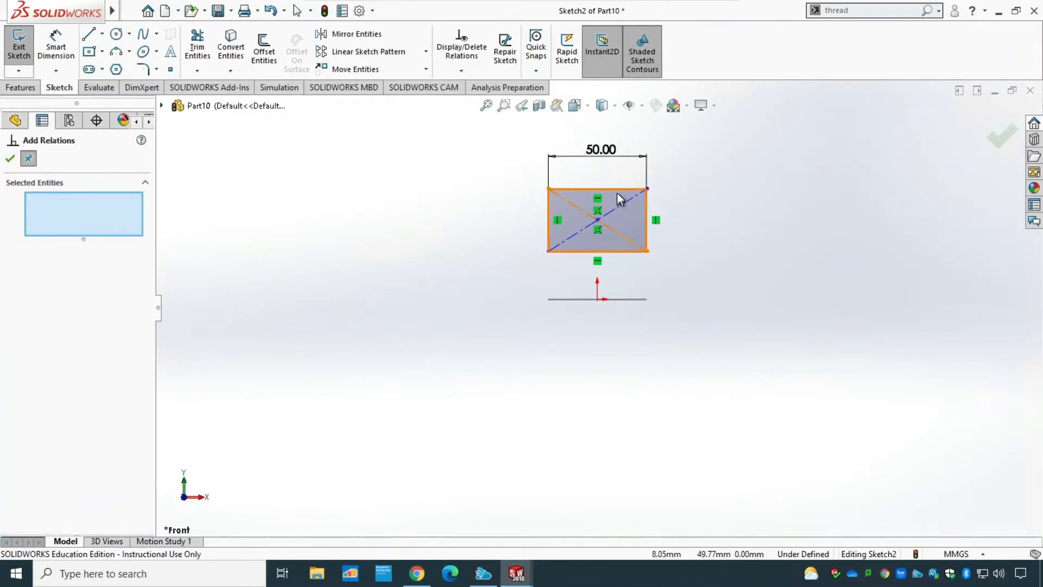
click(618, 198)
click(620, 249)
click(565, 239)
click(548, 228)
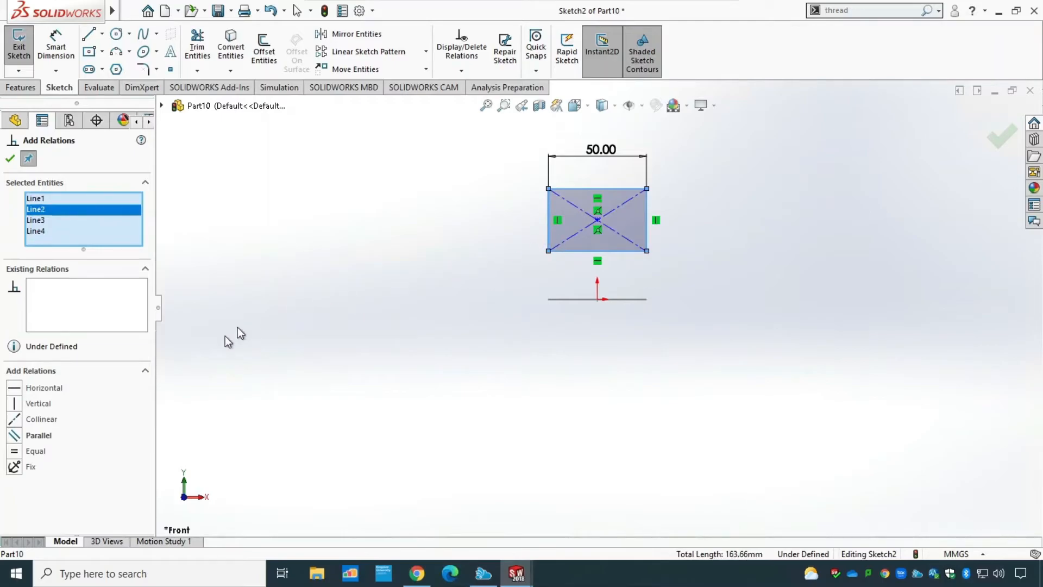
click(14, 437)
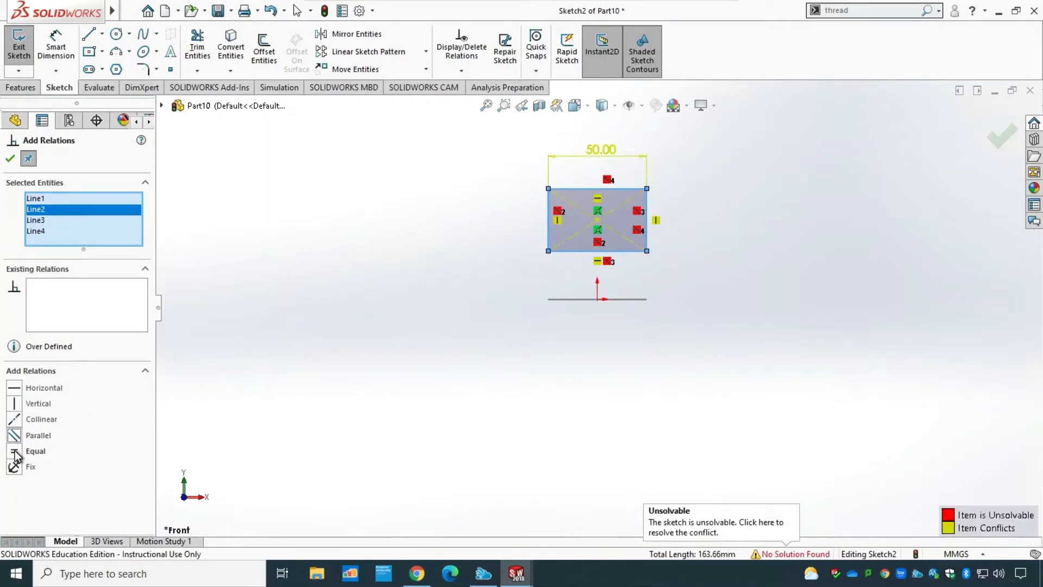
click(15, 453)
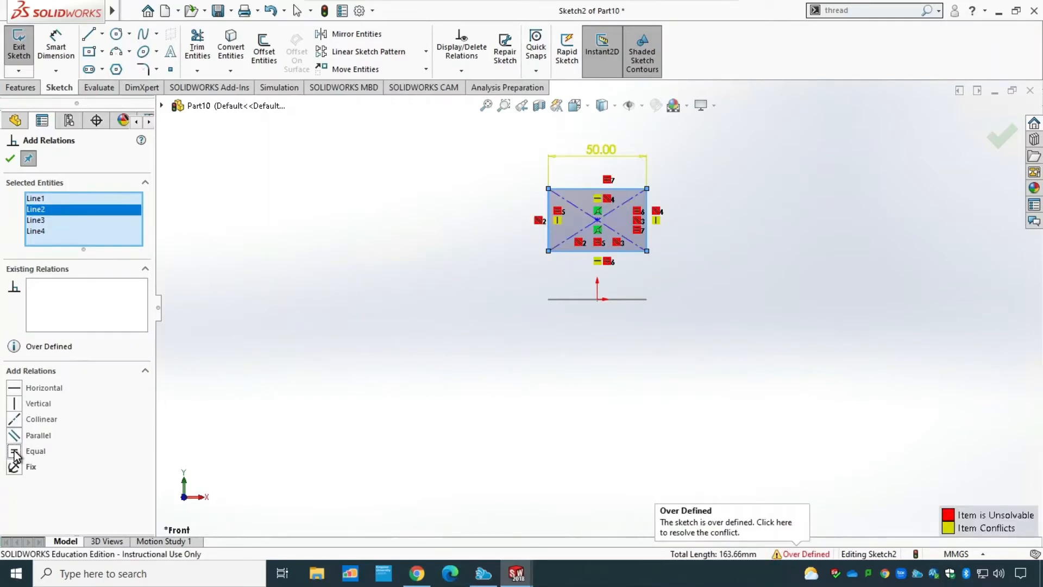
click(40, 403)
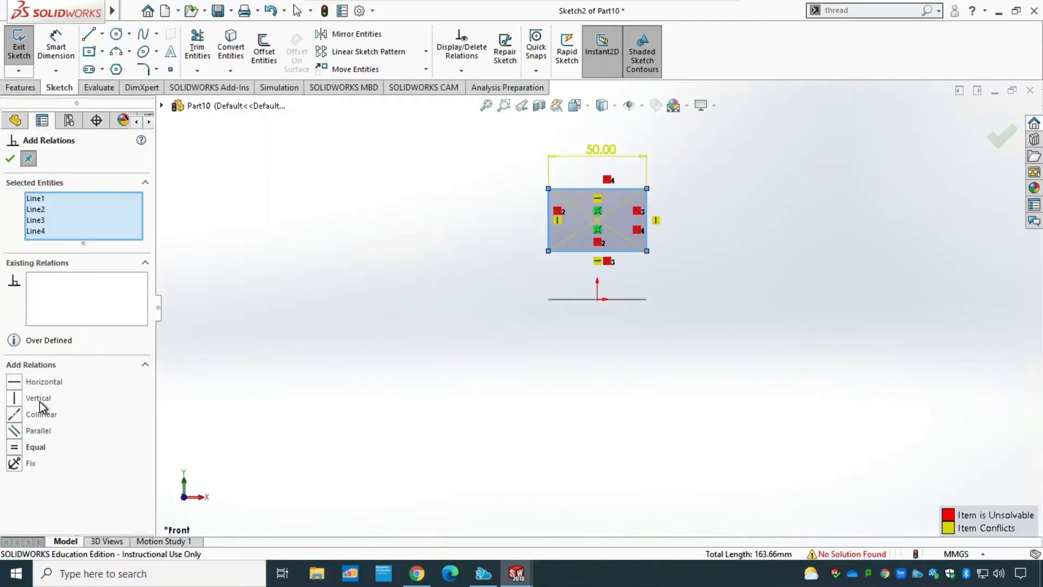
key(ctrl+z)
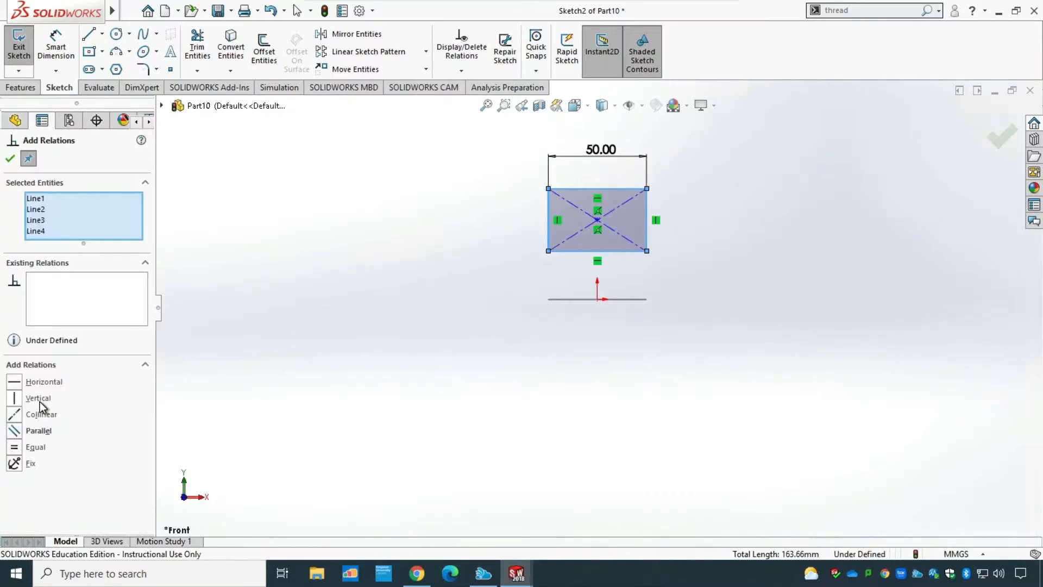
Step: Apply the Equal relation to the four selected sides and accept it
click(15, 447)
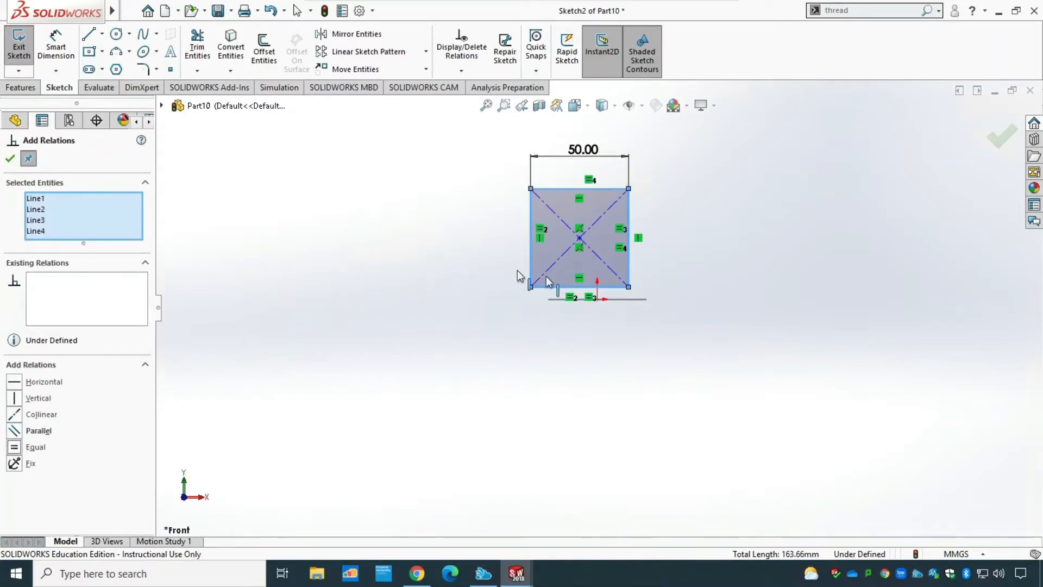
click(10, 158)
click(461, 72)
click(475, 104)
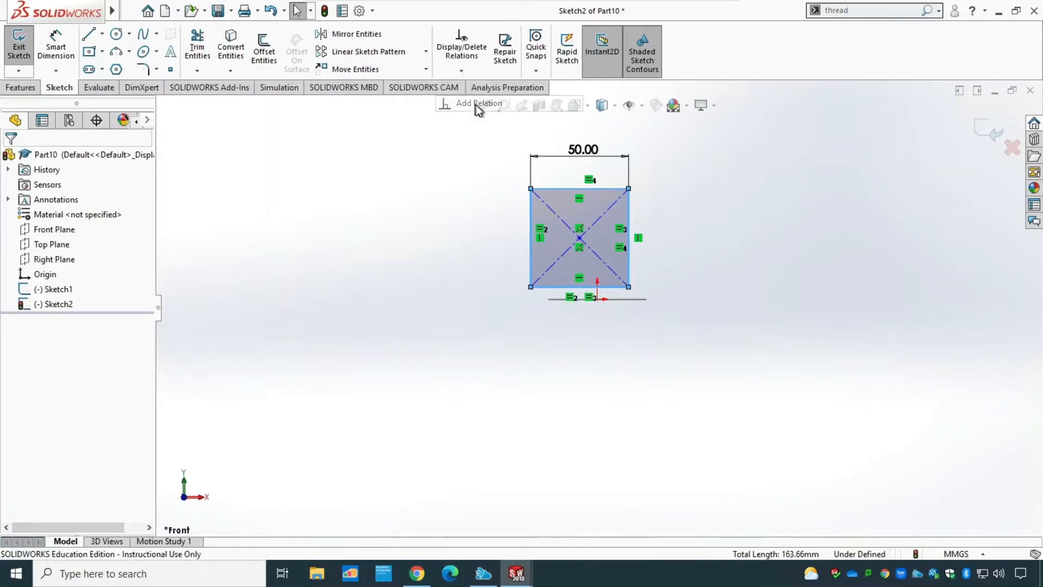
click(597, 299)
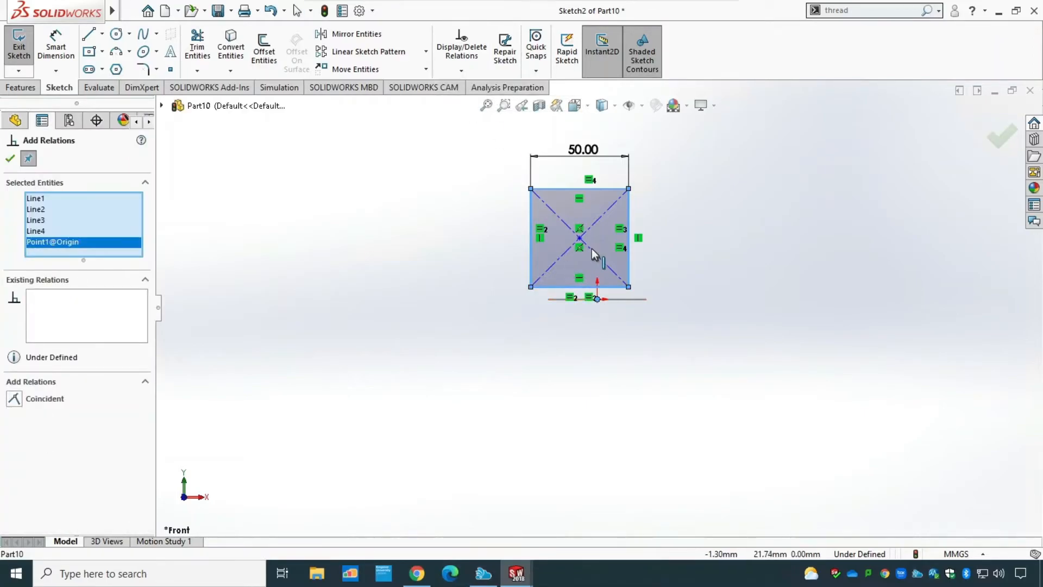
click(579, 238)
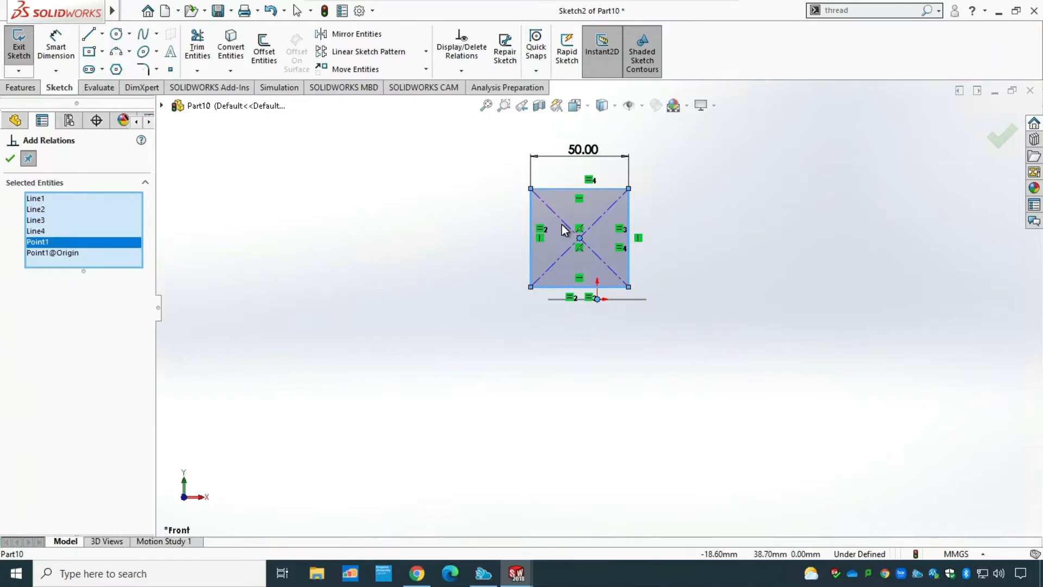
key(Escape)
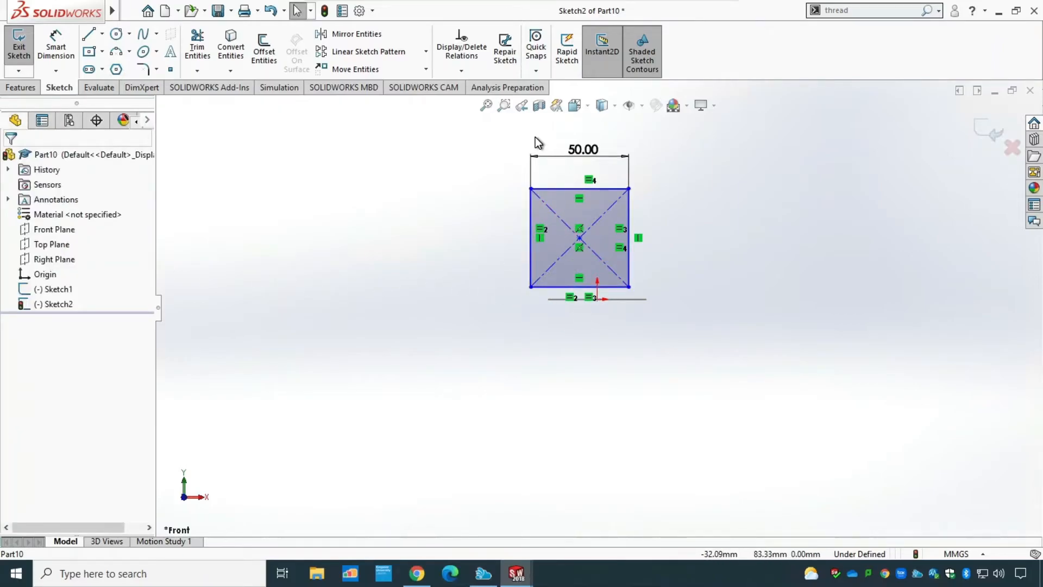
Step: Add a Vertical relation between the origin and the square's centre point
click(466, 70)
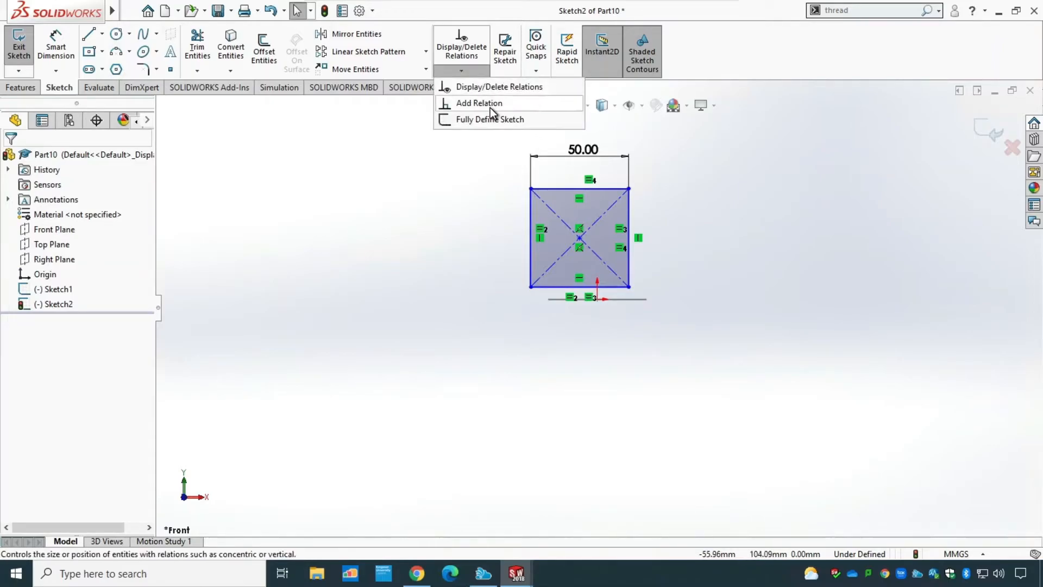
click(490, 106)
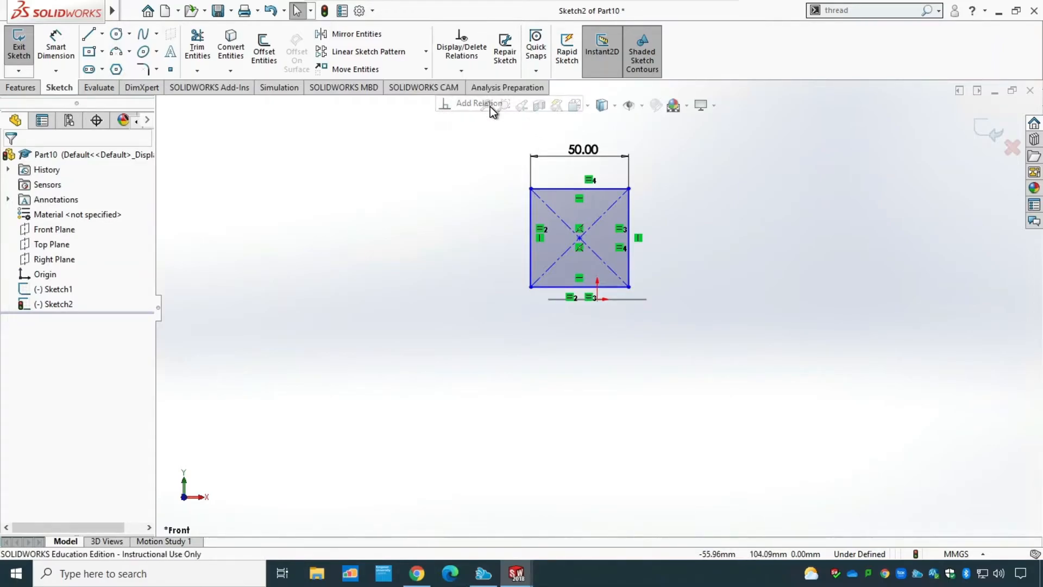
click(598, 298)
click(579, 239)
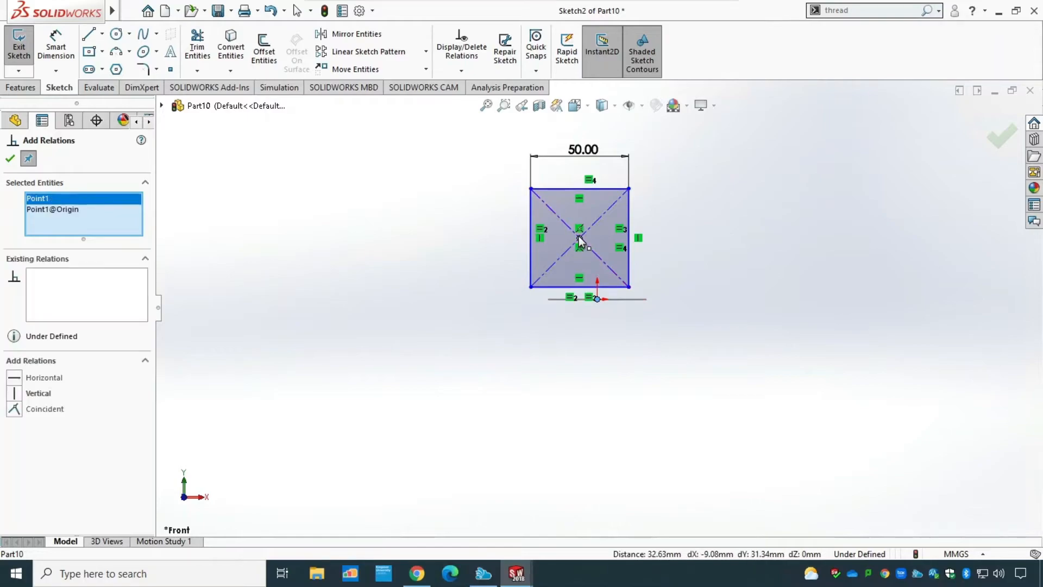
click(38, 393)
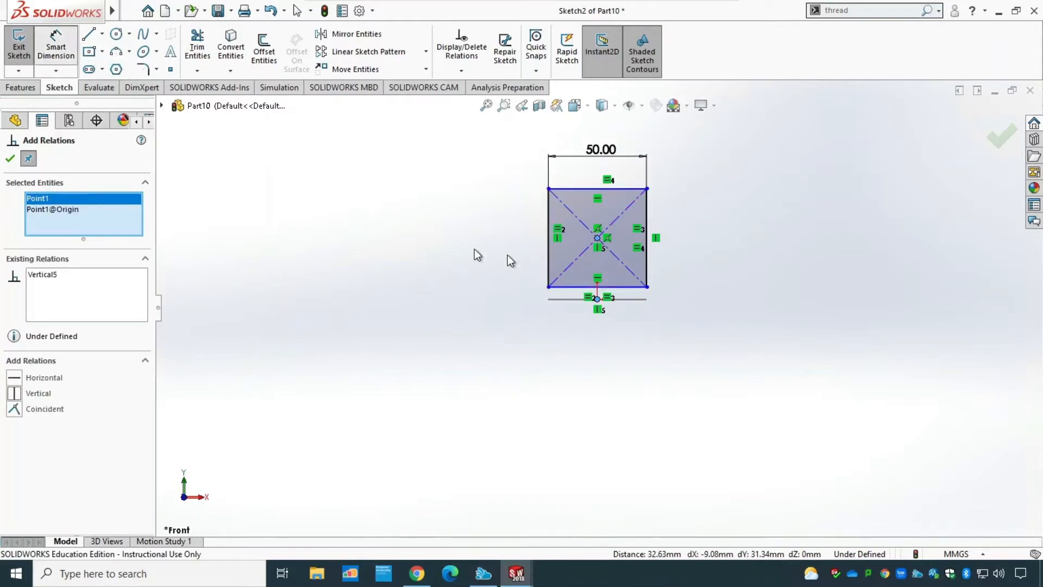
key(Escape)
Step: Dimension the distance from the square's centre to the origin to 85 mm and exit the sketch
click(597, 298)
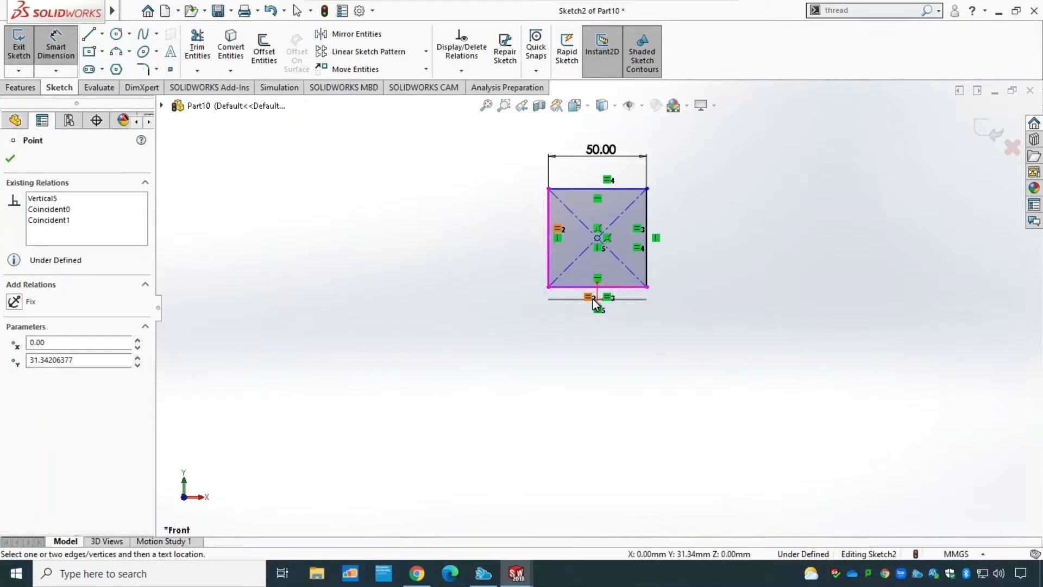
click(597, 238)
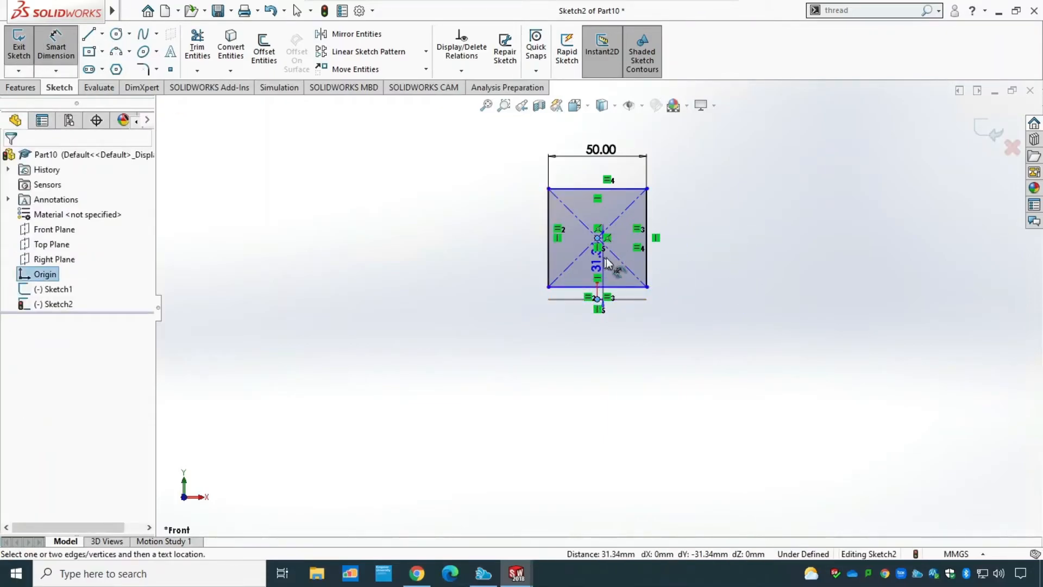
click(759, 276)
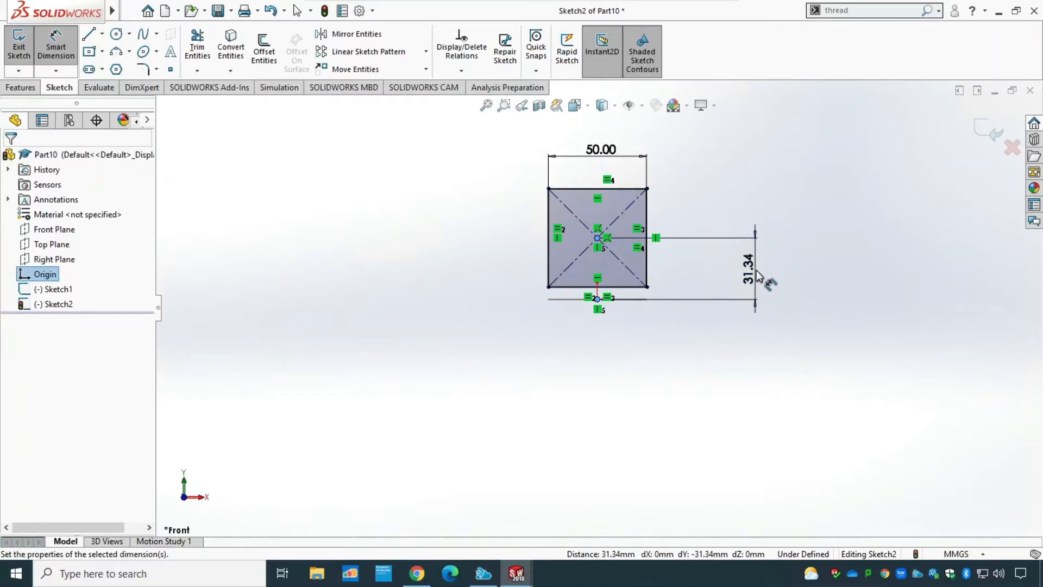
text(85)
key(Return)
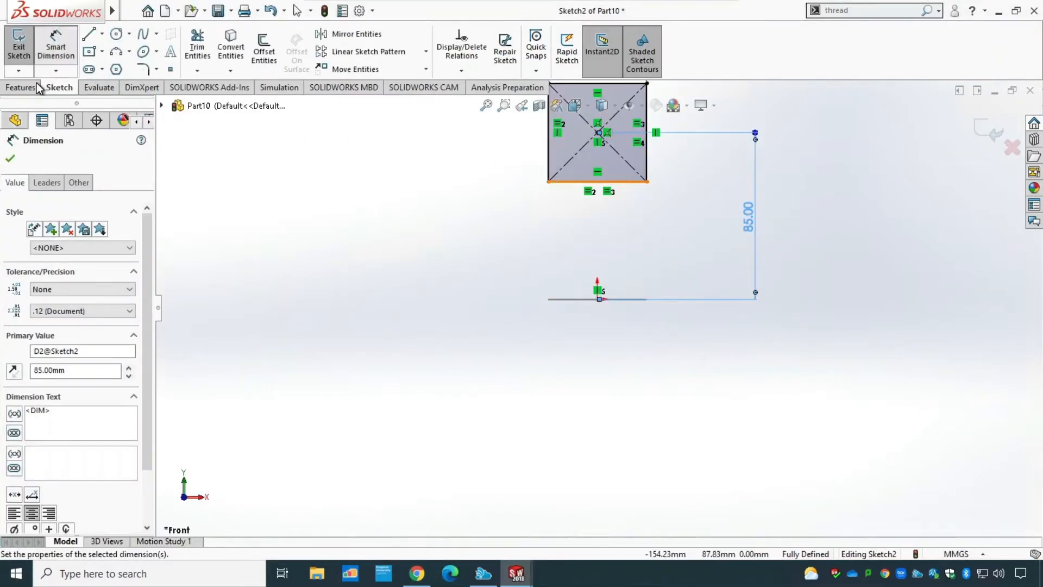
click(19, 45)
Step: In a new 3D sketch, draw a 3 Point Arc from the circle's point nearest the origin to the midpoint of the square's nearest side, and exit
mouse_move(443, 239)
middle_down()
mouse_move(515, 325)
mouse_move(581, 369)
mouse_move(613, 376)
mouse_move(605, 188)
mouse_move(545, 214)
mouse_move(557, 286)
middle_up()
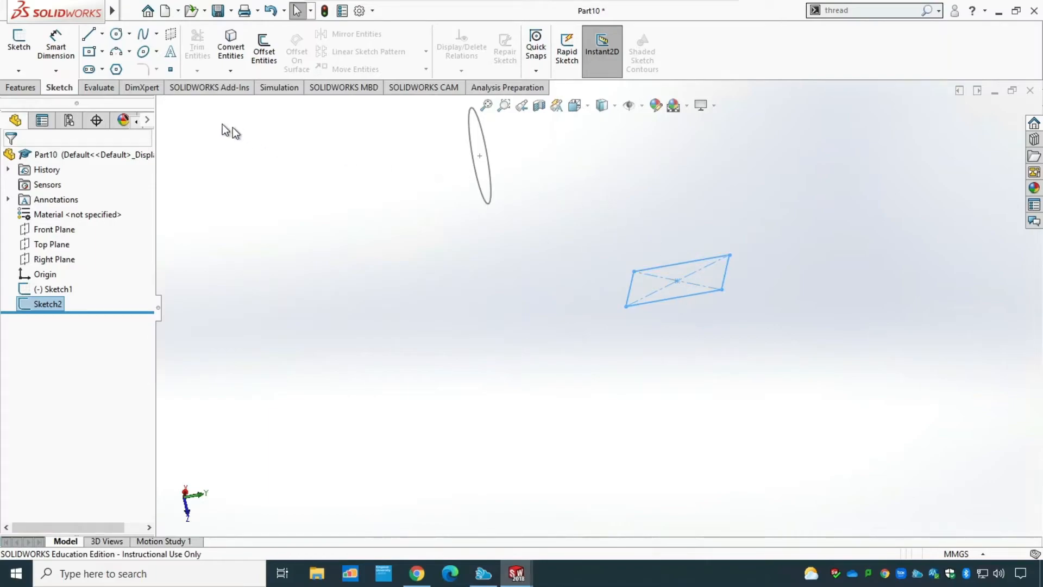
click(27, 70)
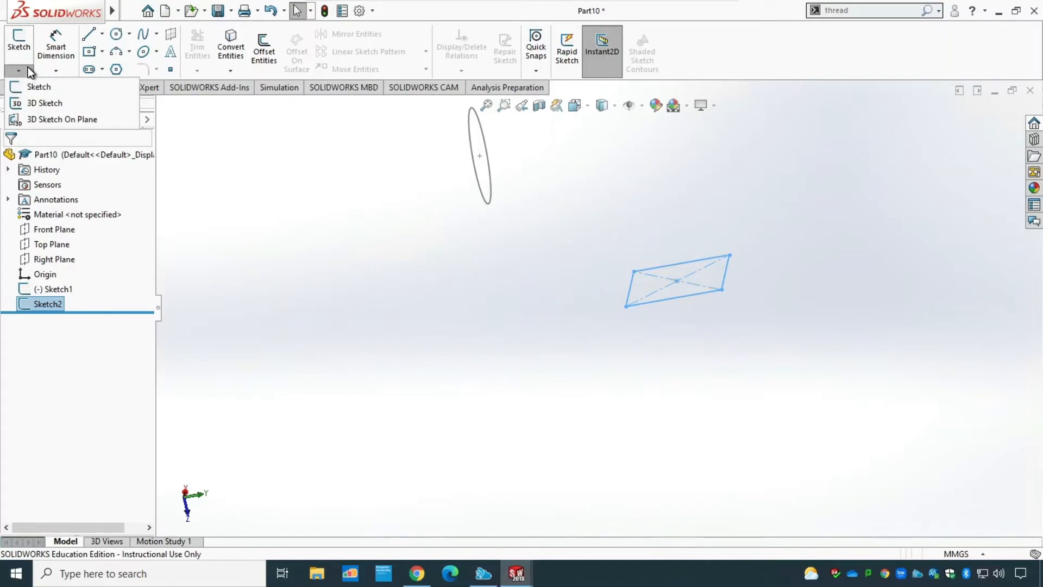
click(44, 103)
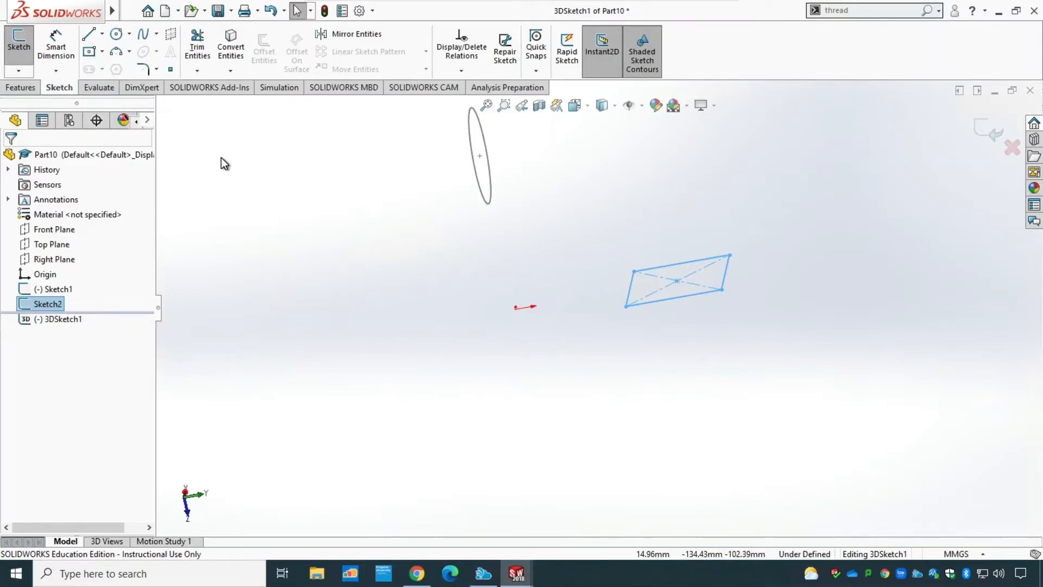
click(129, 51)
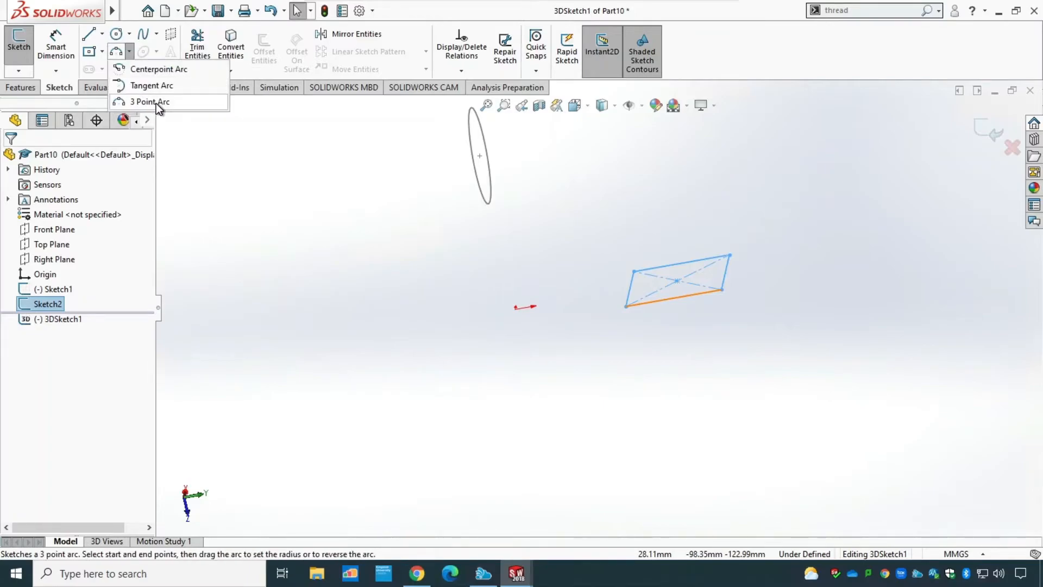
click(155, 102)
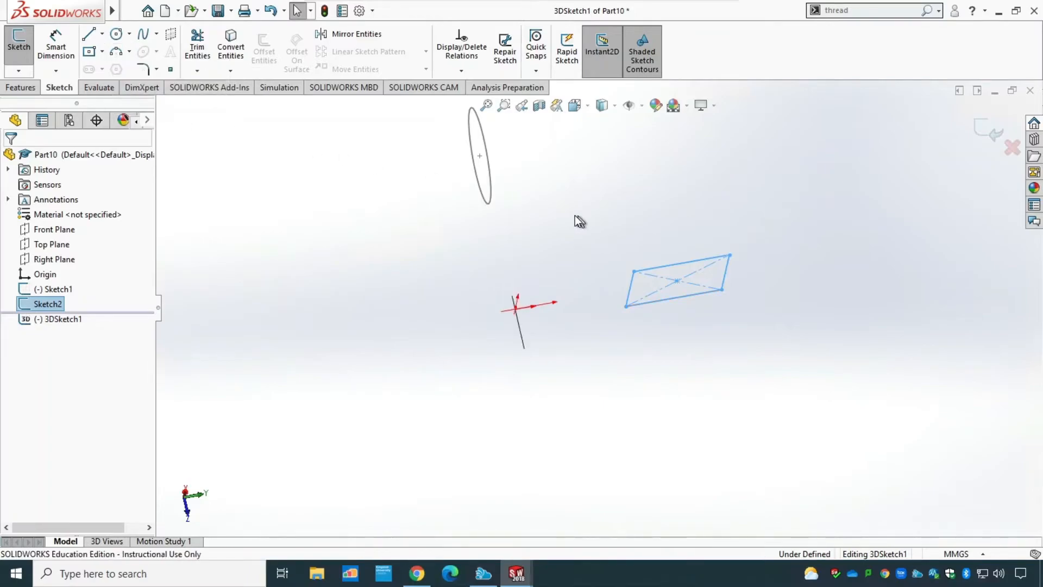
click(490, 206)
click(628, 286)
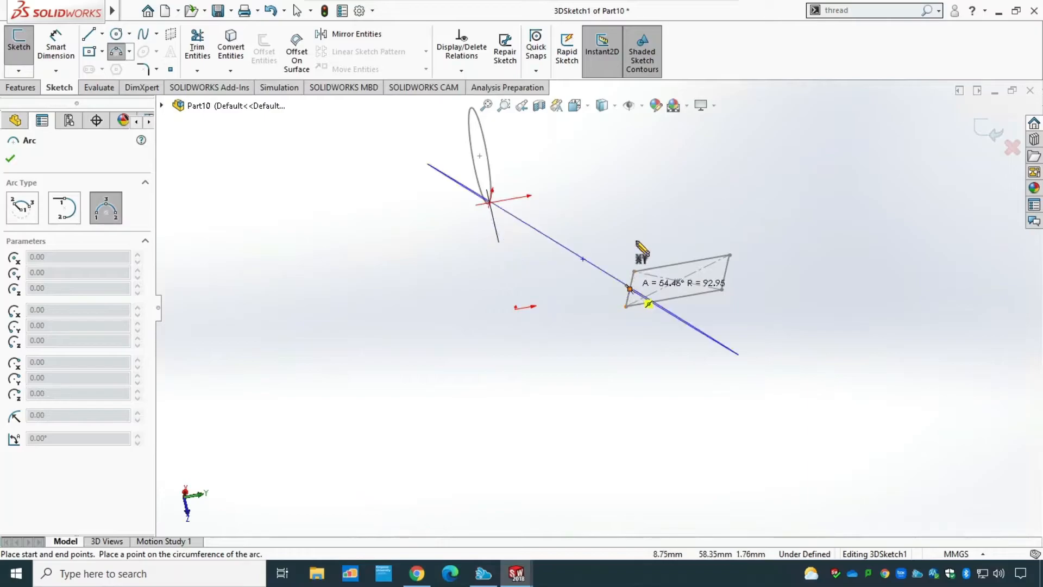
click(539, 201)
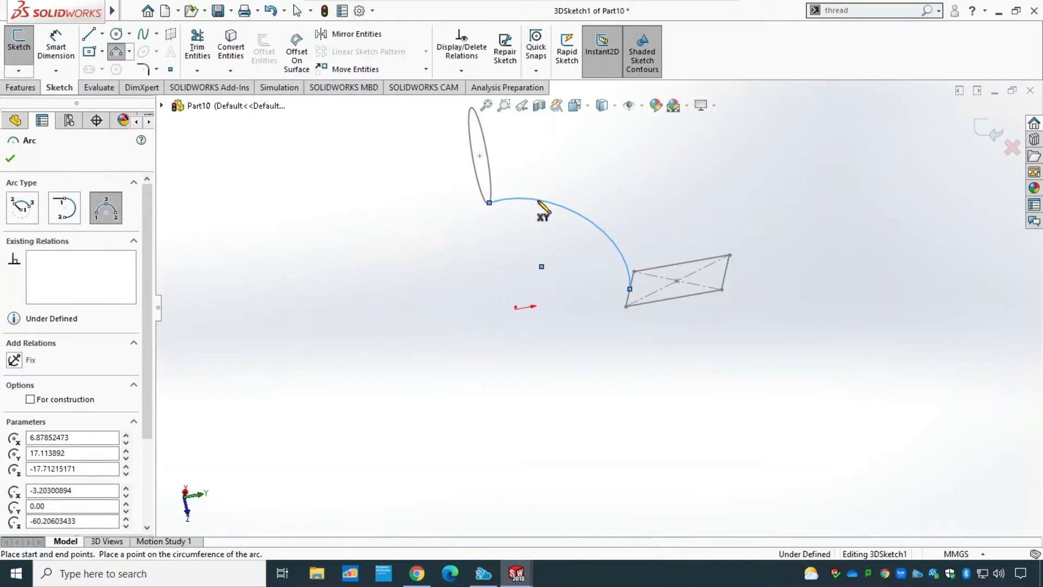
key(Escape)
click(18, 70)
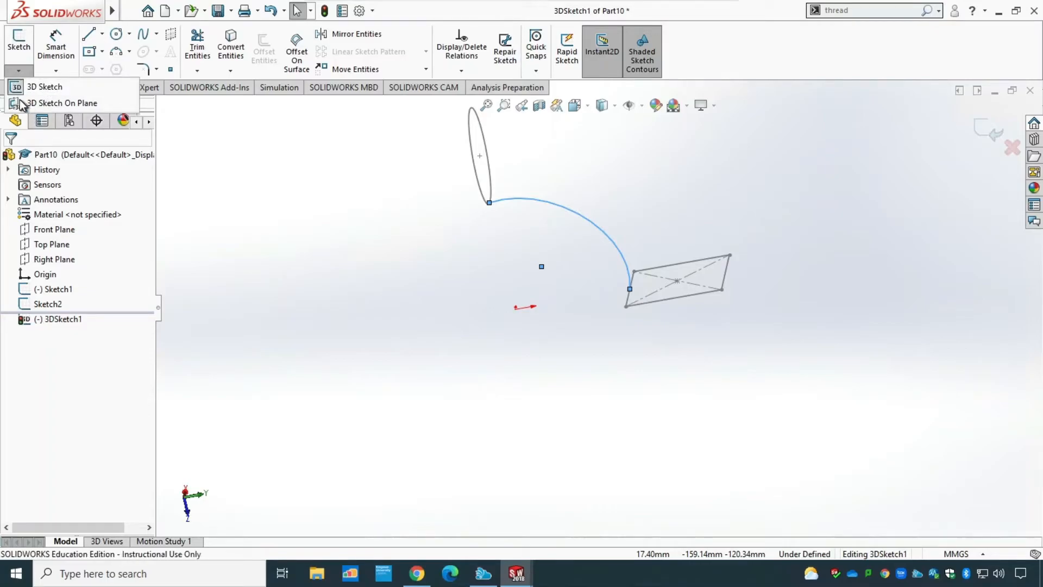
click(38, 90)
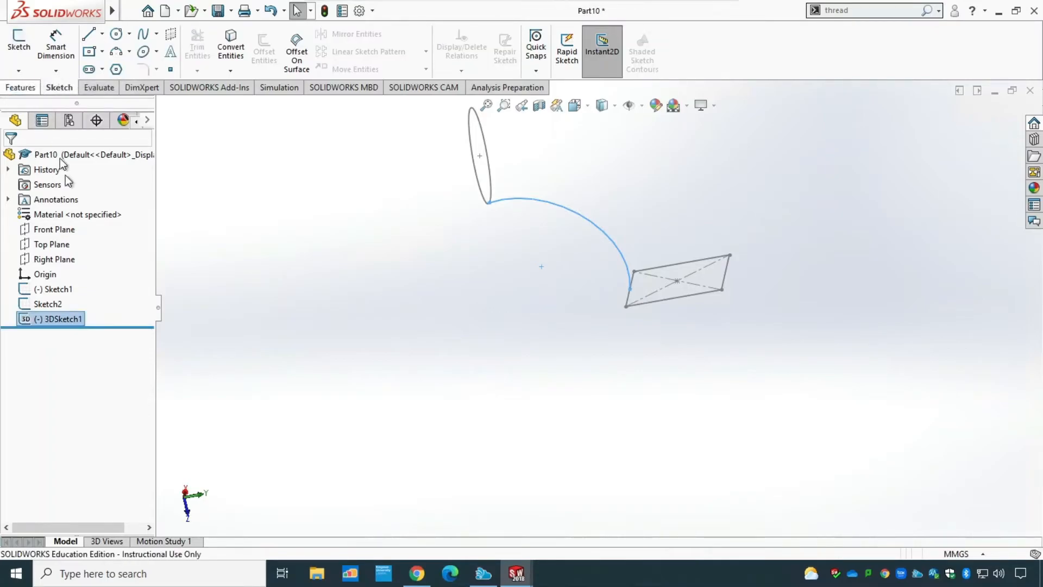
Step: Start a Lofted Boss/Base and remove the preselected 3D sketch arc from its guide curves
mouse_move(551, 452)
middle_down()
mouse_move(559, 373)
mouse_move(584, 299)
mouse_move(539, 428)
mouse_move(508, 249)
middle_up()
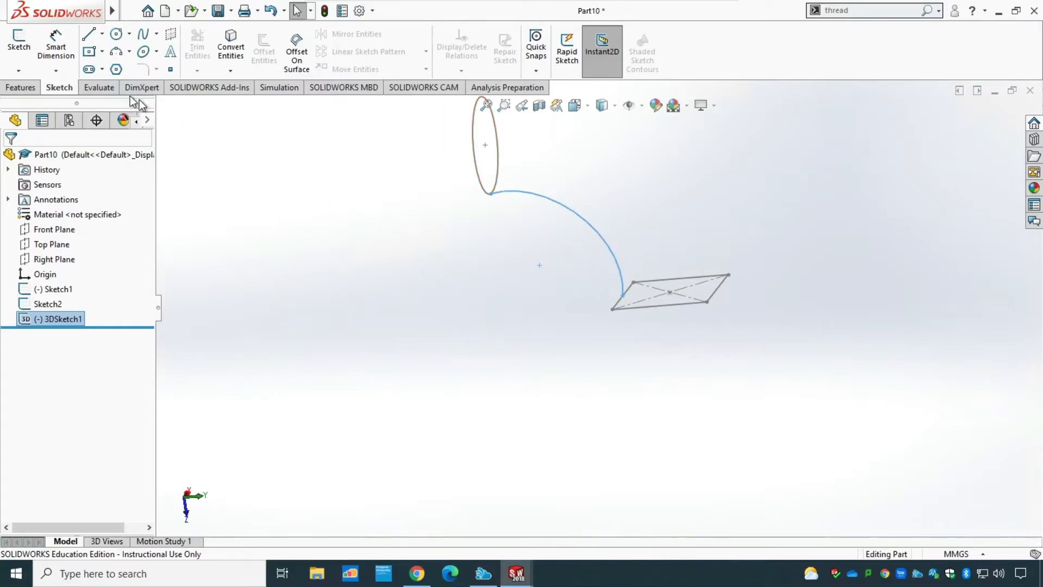
click(28, 91)
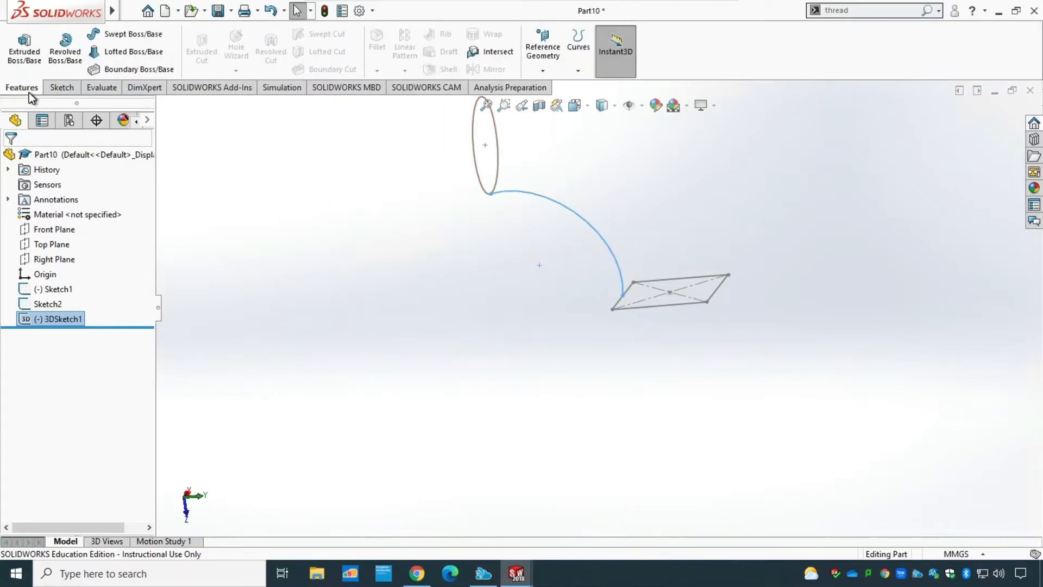
click(141, 50)
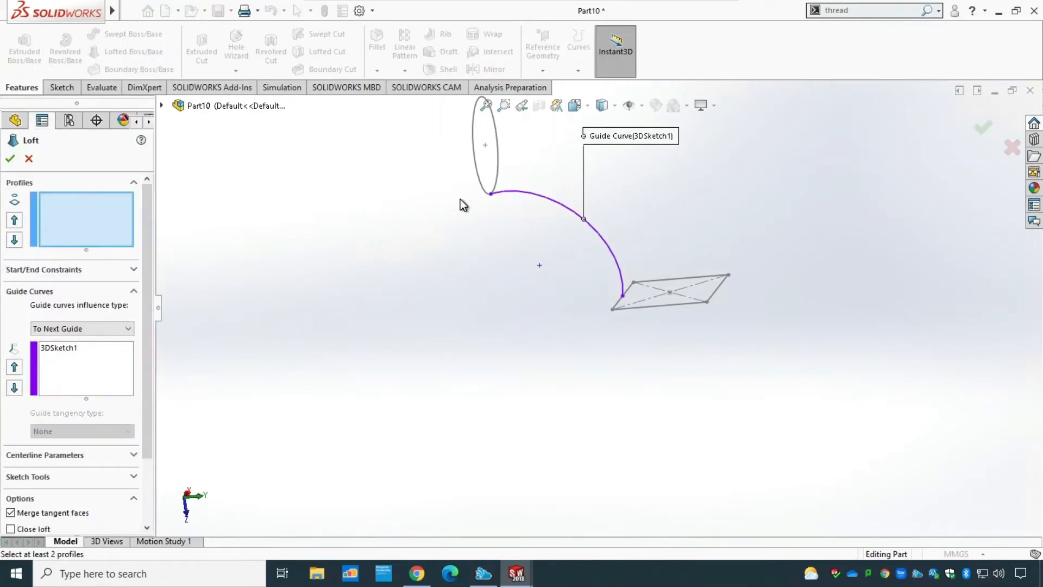
click(64, 348)
right_click(63, 348)
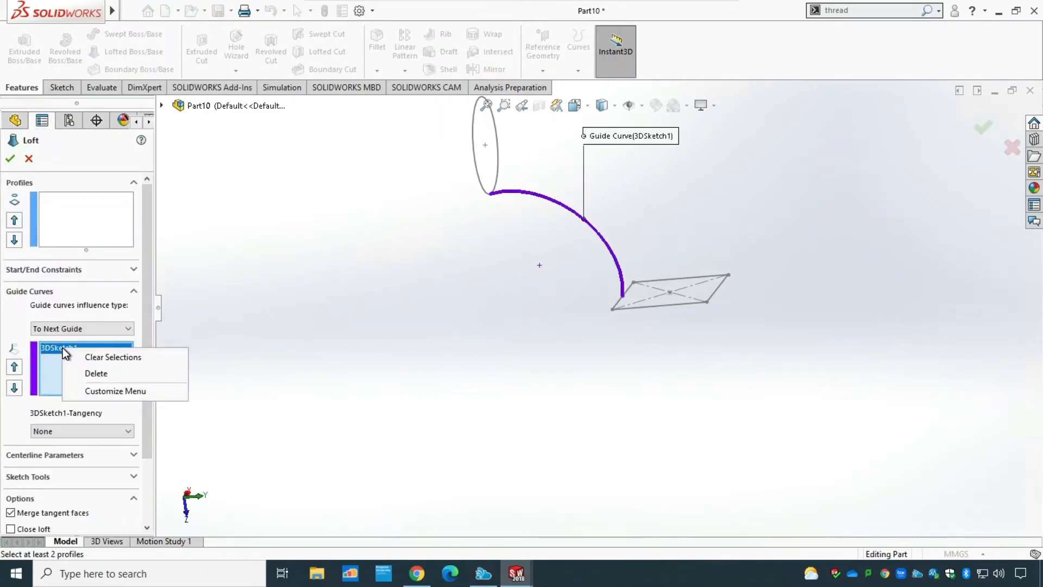
click(90, 374)
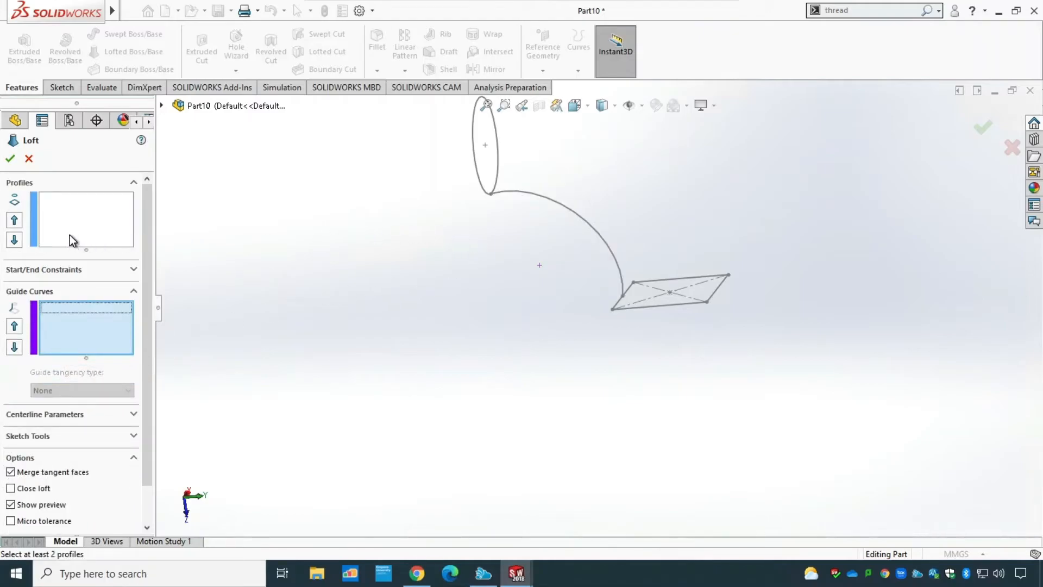
click(42, 220)
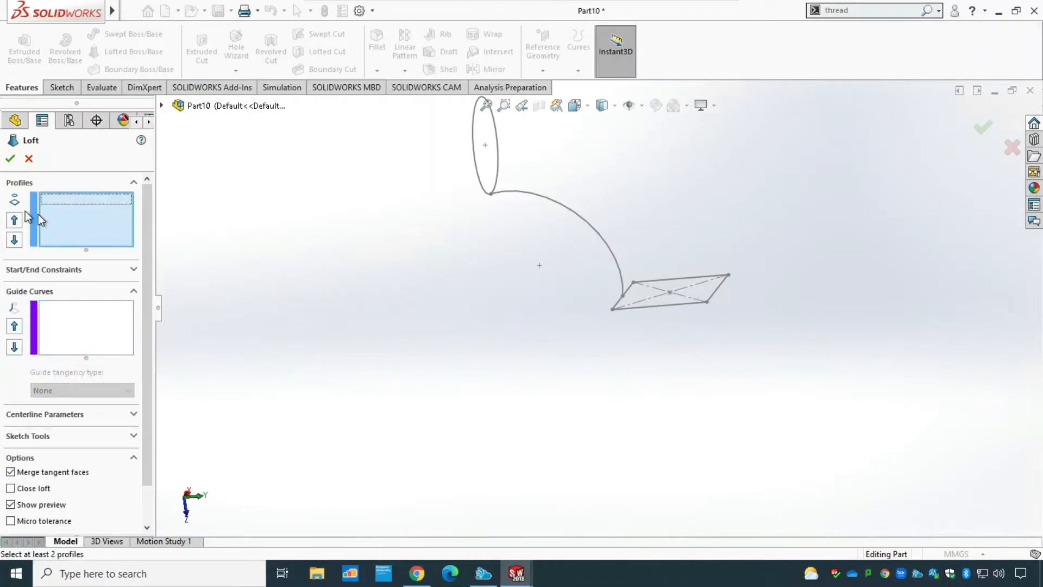
Step: Loft a solid from the circle sketch to the square sketch with the 3D sketch arc as guide curve
click(497, 180)
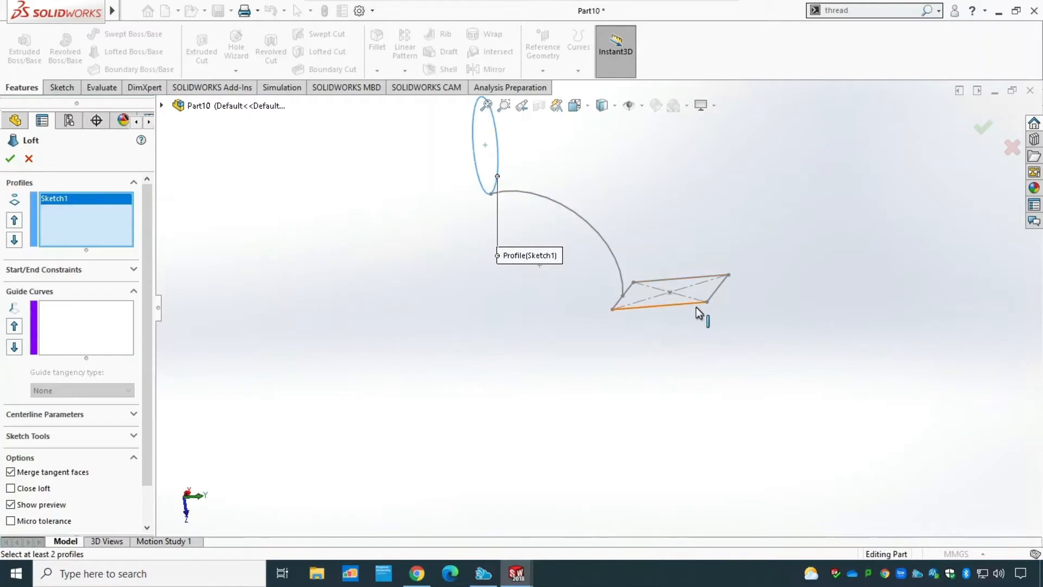
click(162, 106)
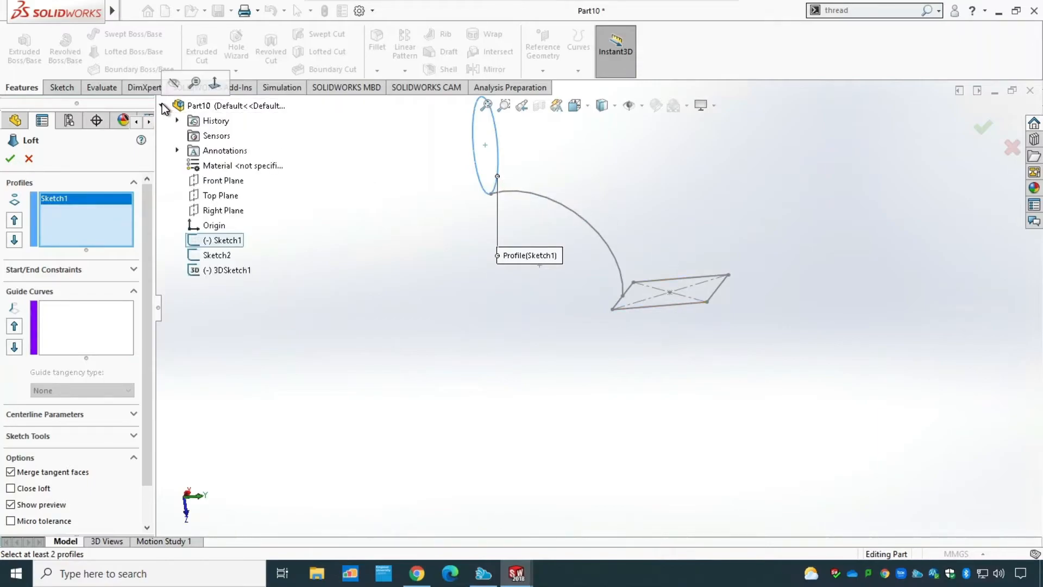
click(217, 255)
click(93, 318)
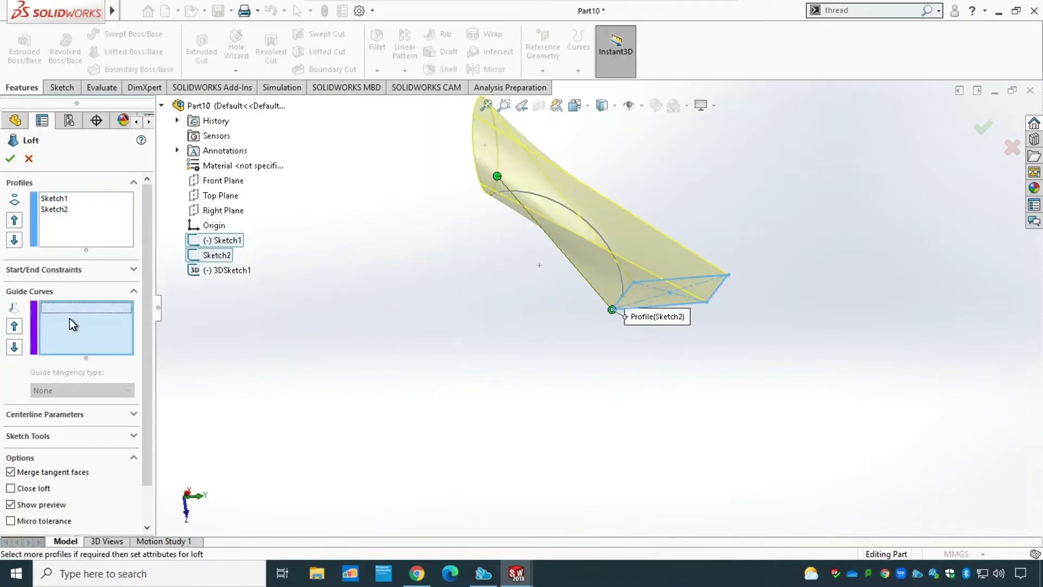
click(601, 233)
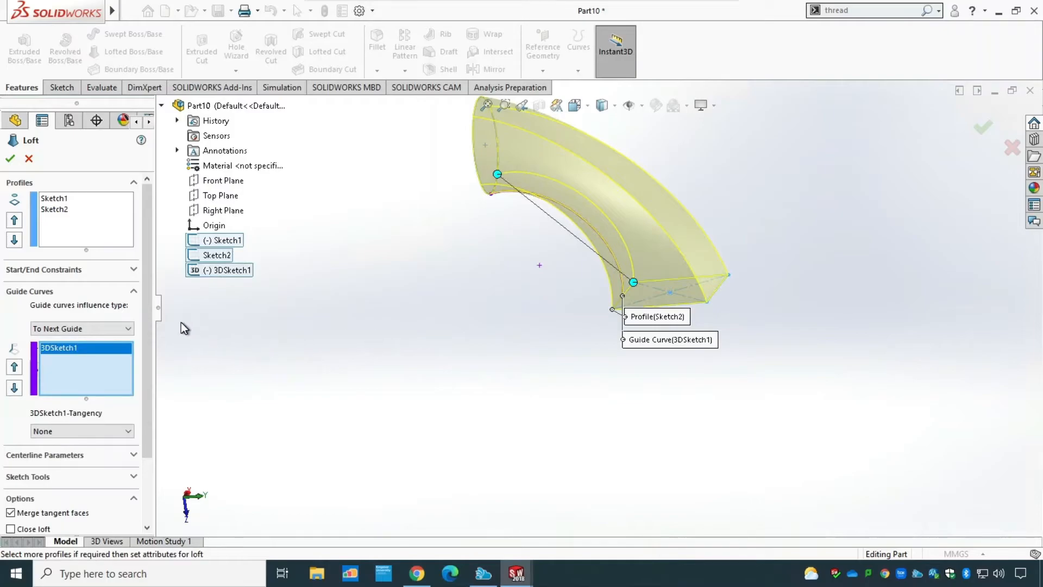
drag(148, 328, 149, 419)
click(10, 160)
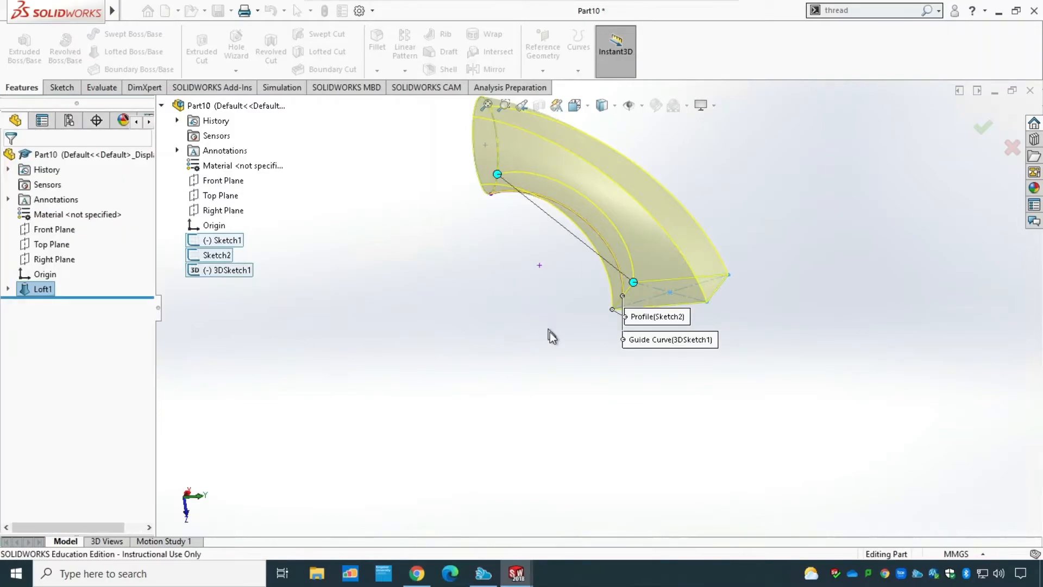
middle_drag(650, 411, 710, 428)
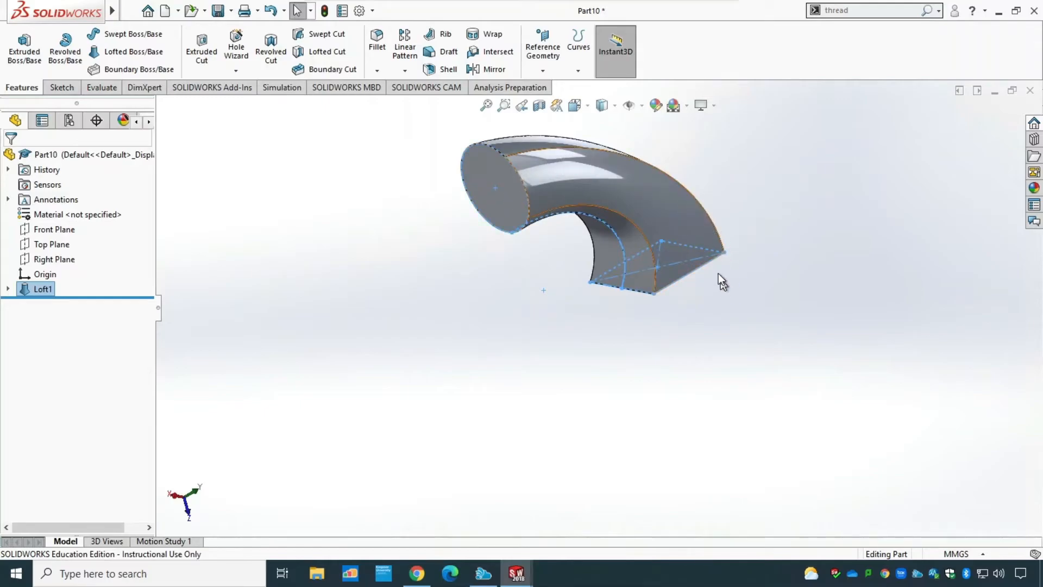
Step: Reopen the loft's definition, look through its options for a thin-wall setting, and close it
right_click(25, 292)
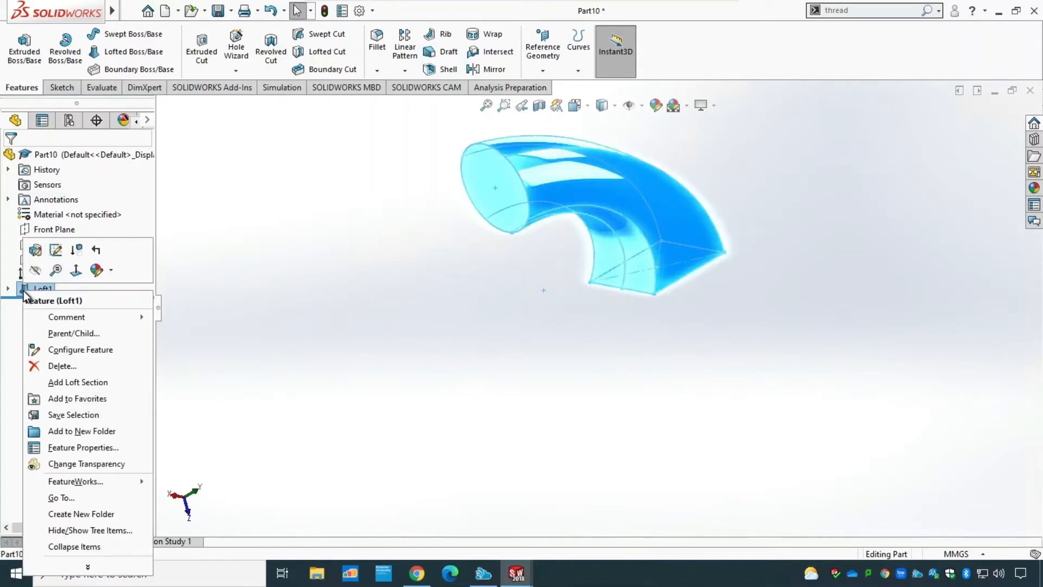
click(36, 250)
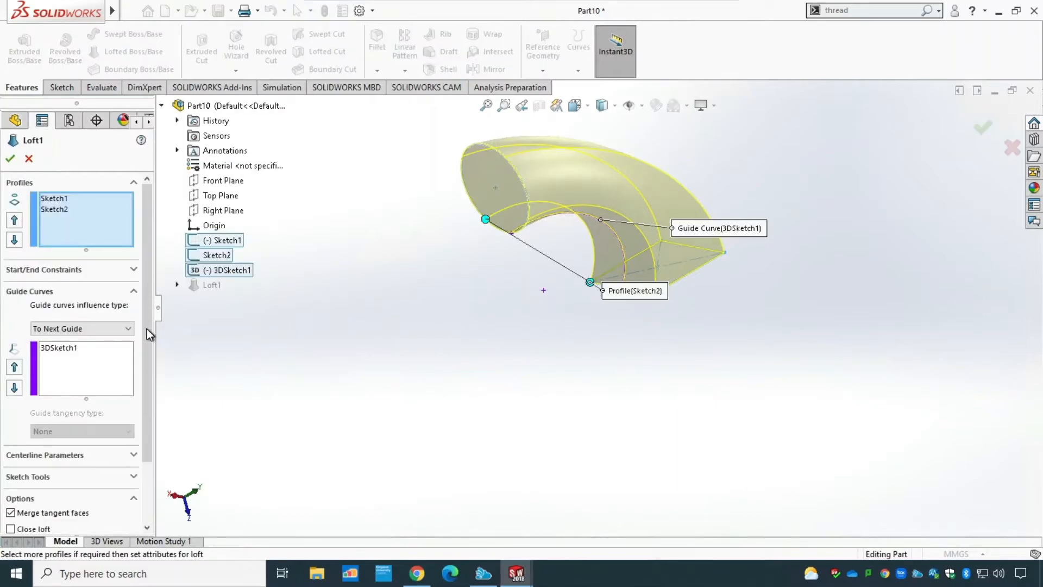
drag(149, 329, 147, 406)
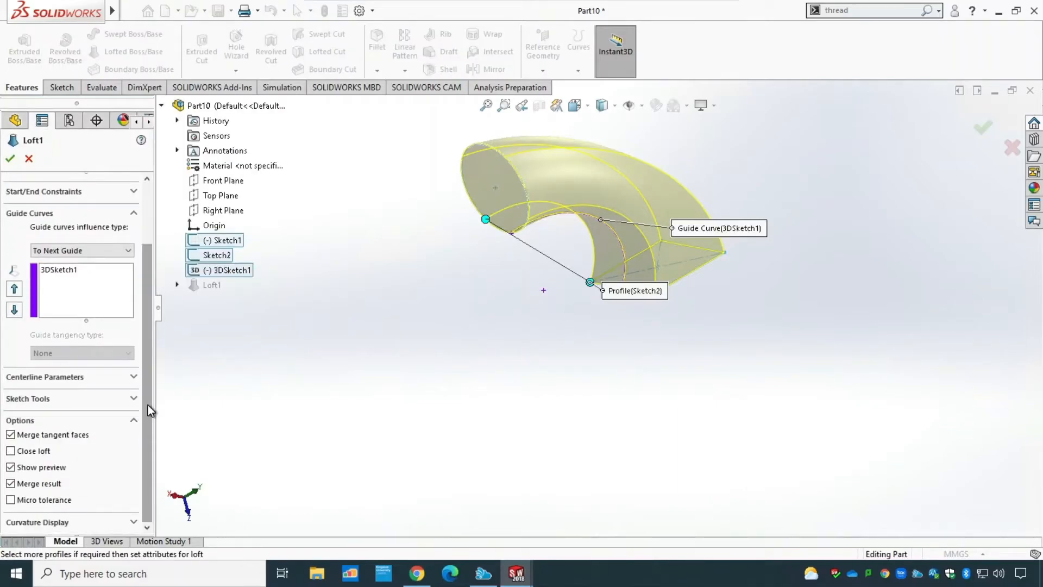
drag(150, 407, 142, 471)
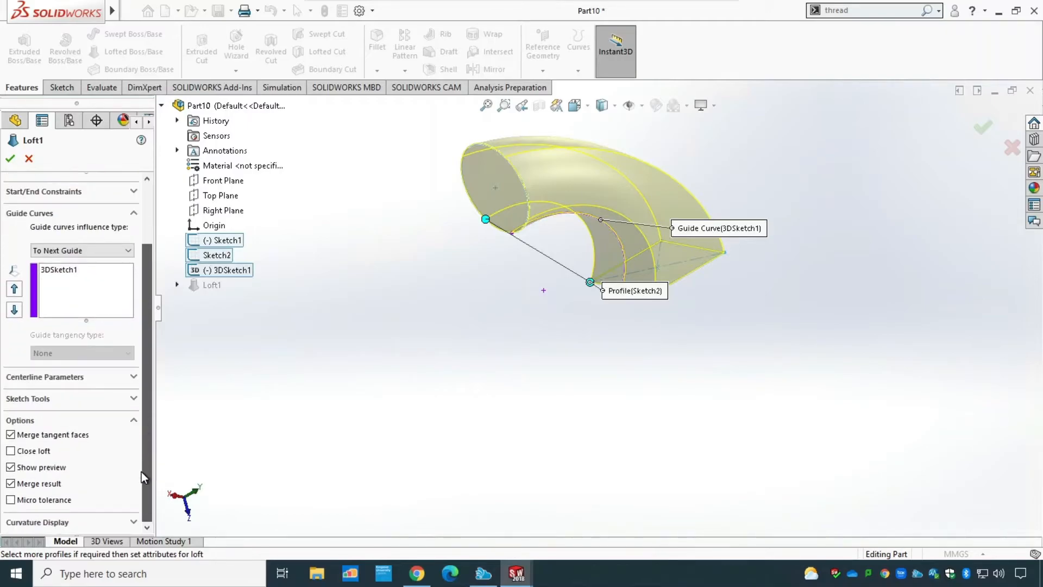
click(10, 158)
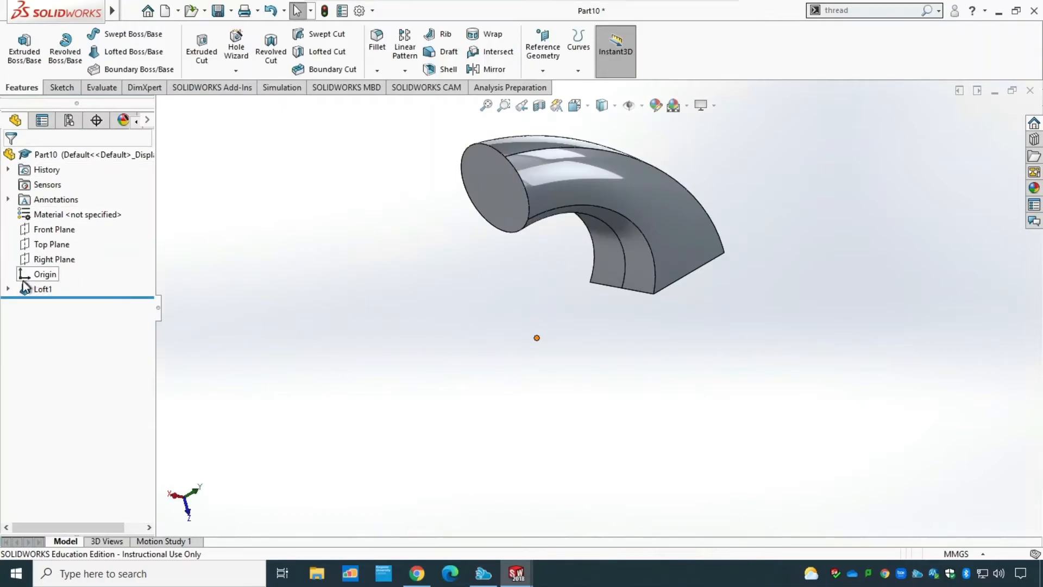
Step: Undo the solid loft to get back to the separate circle, square and arc sketches
click(8, 288)
click(36, 289)
right_click(35, 292)
click(321, 282)
key(ctrl+z)
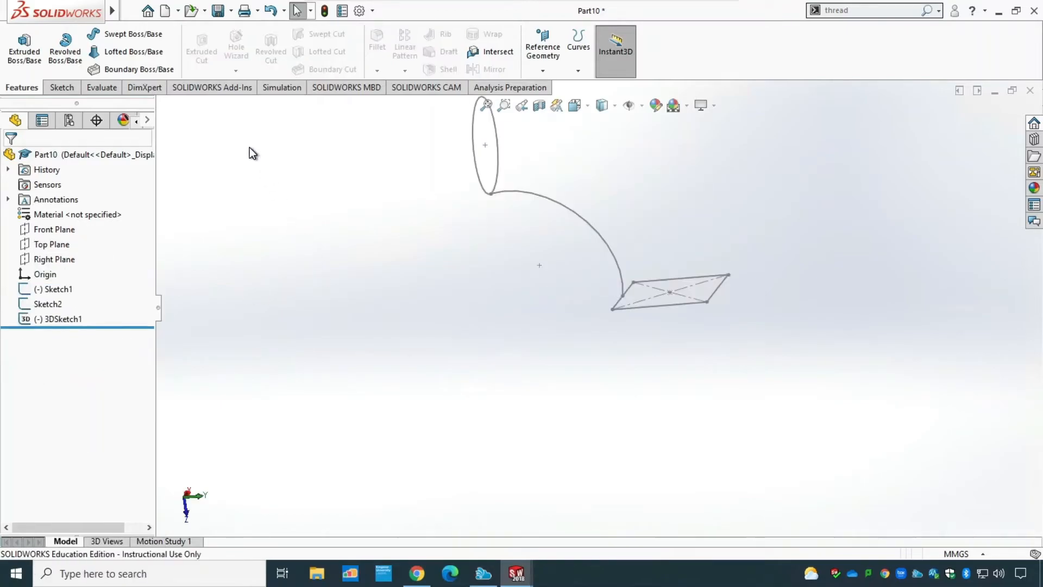
Step: Set up a loft from the circle to the square with the 3D arc as guide curve, and enable Thin Feature
click(129, 51)
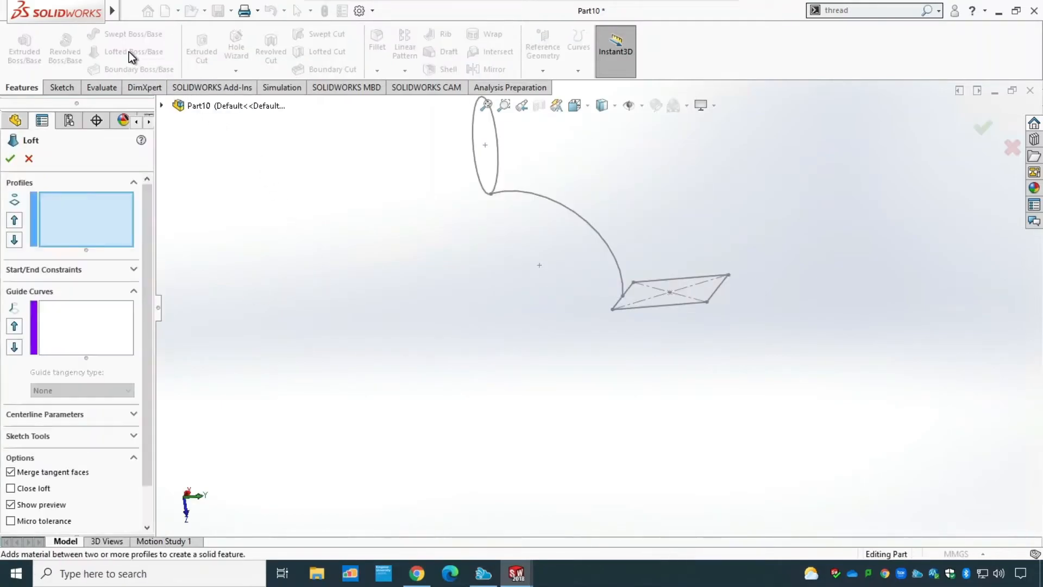
click(498, 182)
click(161, 105)
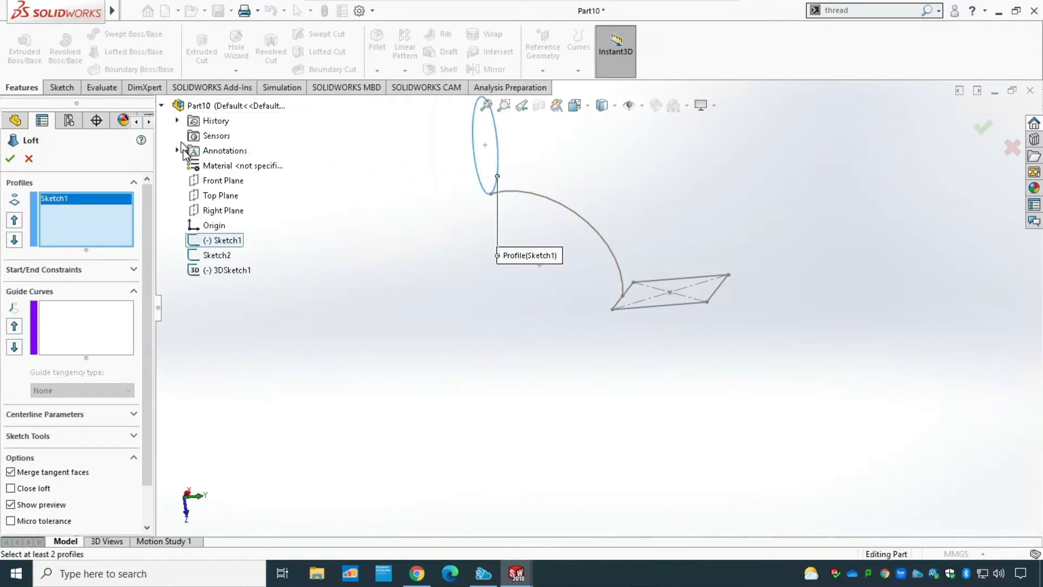
click(213, 255)
click(77, 328)
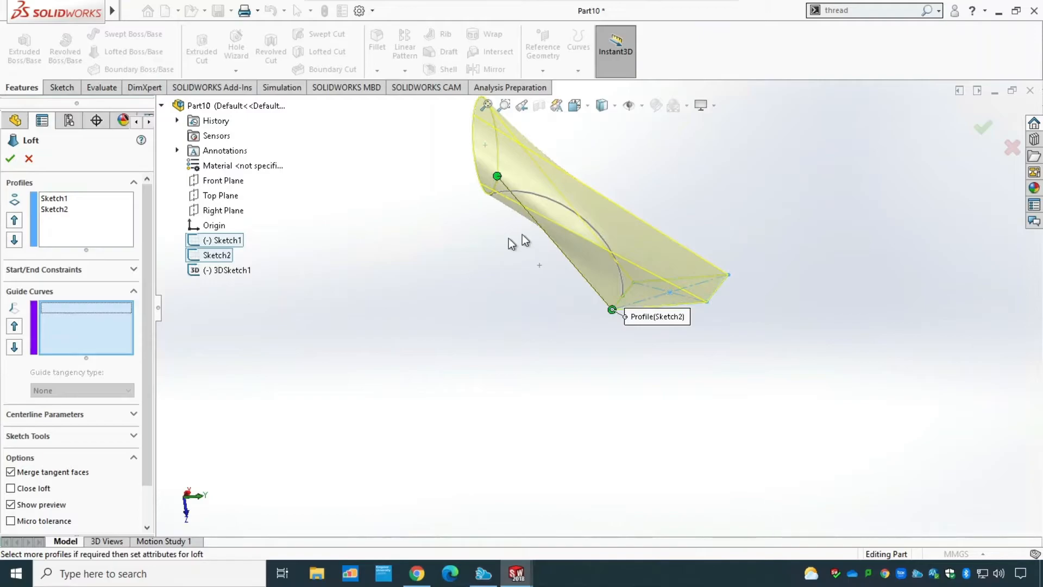
click(577, 215)
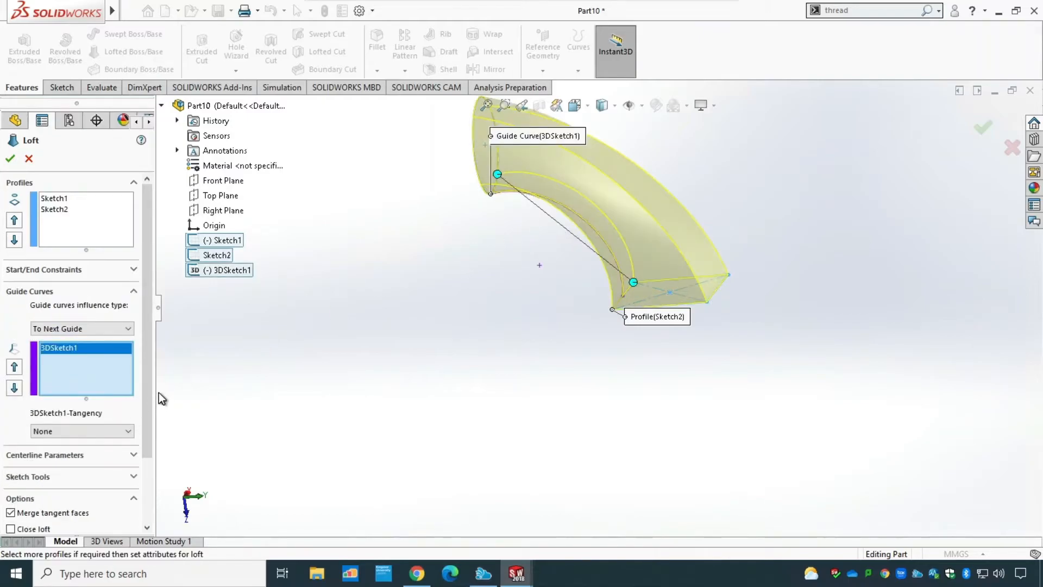
drag(148, 386, 148, 469)
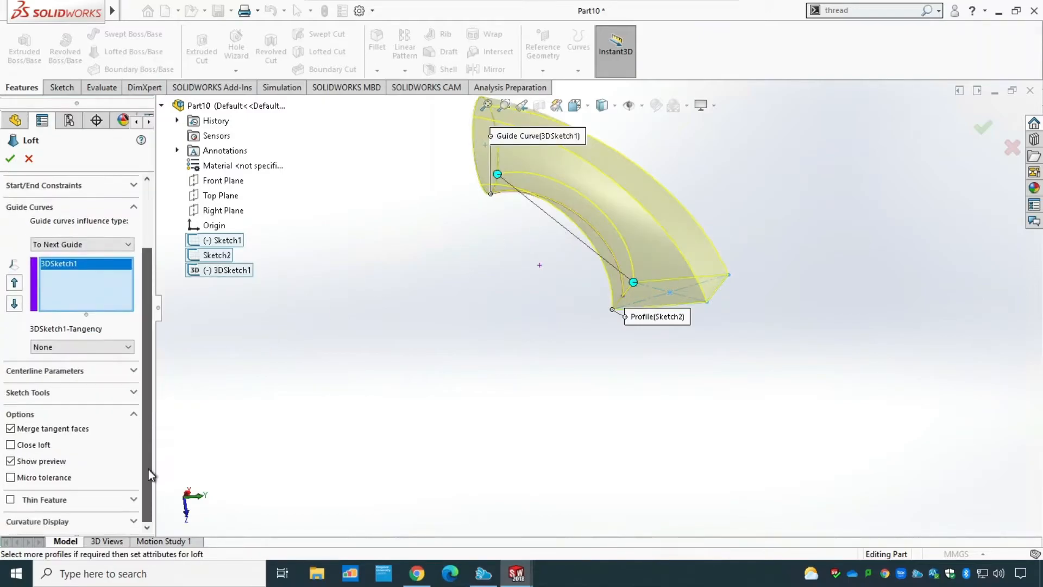
click(11, 500)
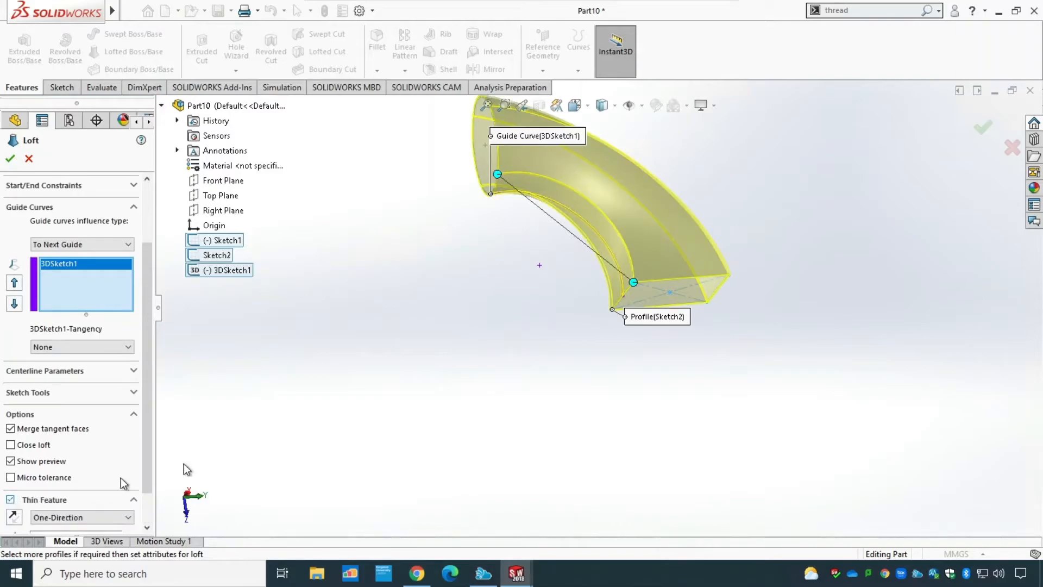
Step: Try the Mid-Plane type for the thin feature and examine the previewed wall around the guide curve
middle_drag(524, 281, 541, 319)
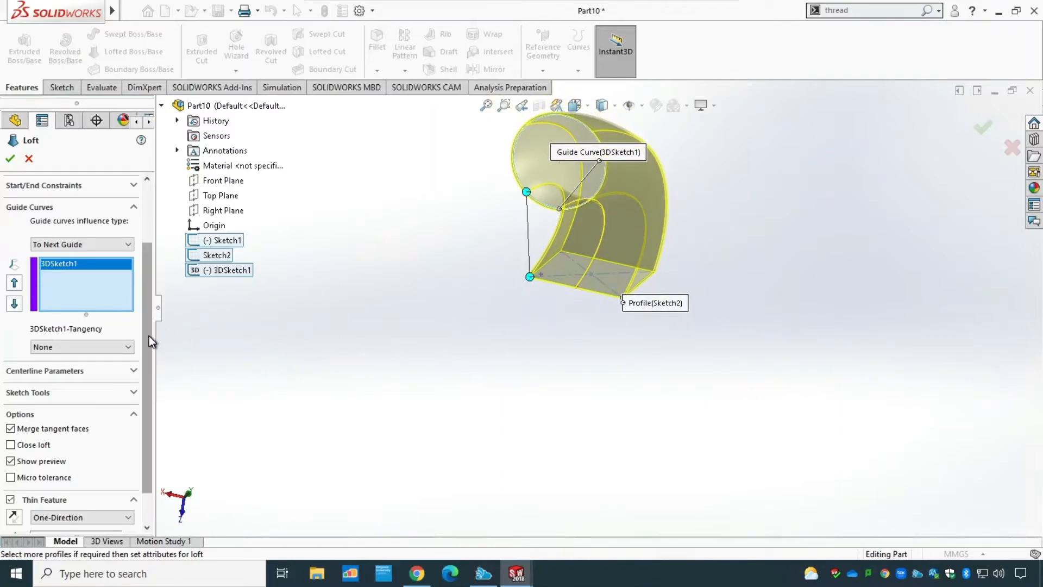
scroll(151, 375, down, 2)
click(99, 477)
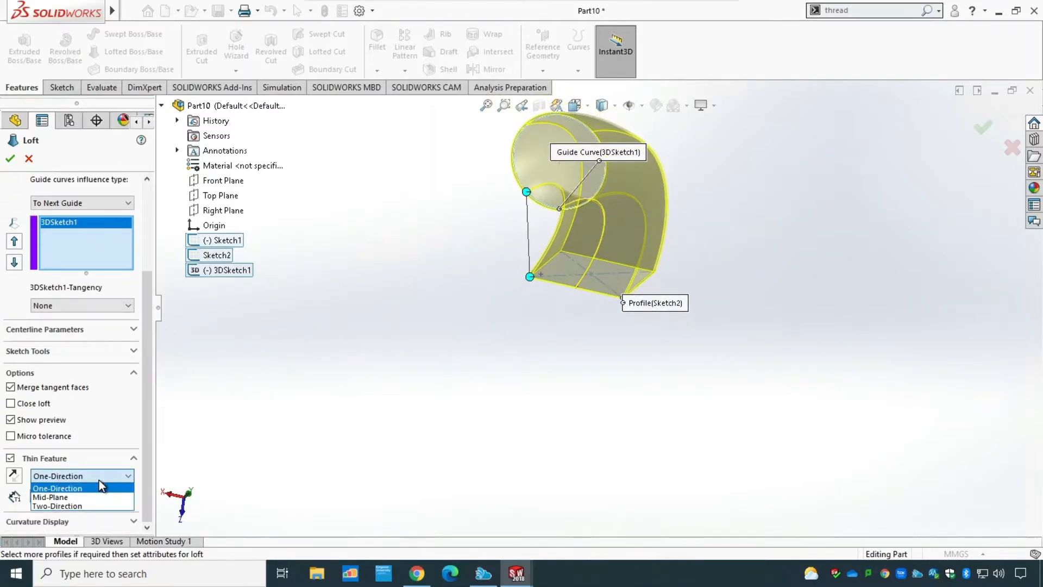
click(71, 497)
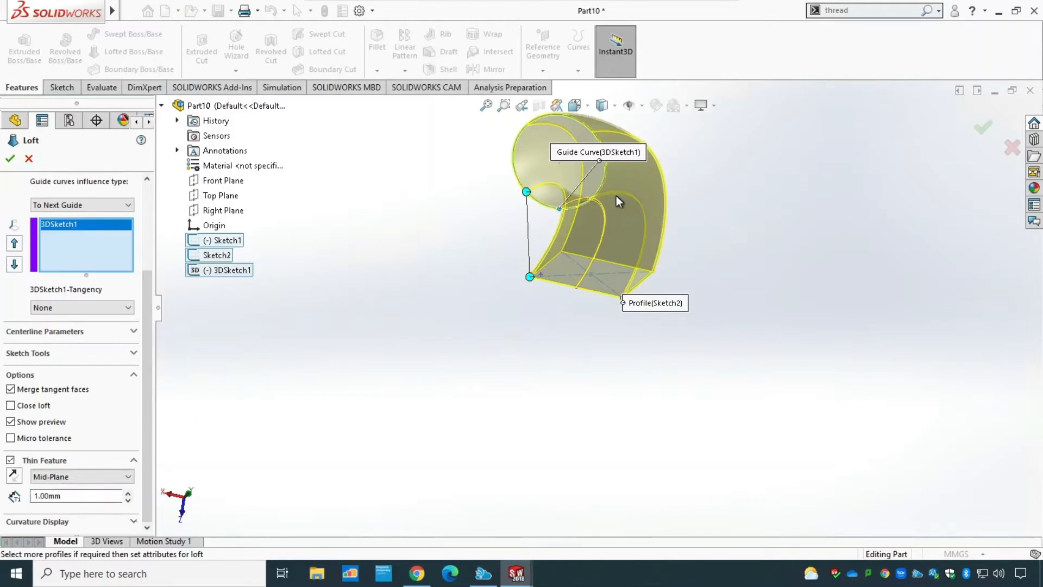
middle_drag(607, 194, 595, 191)
scroll(609, 238, down, 10)
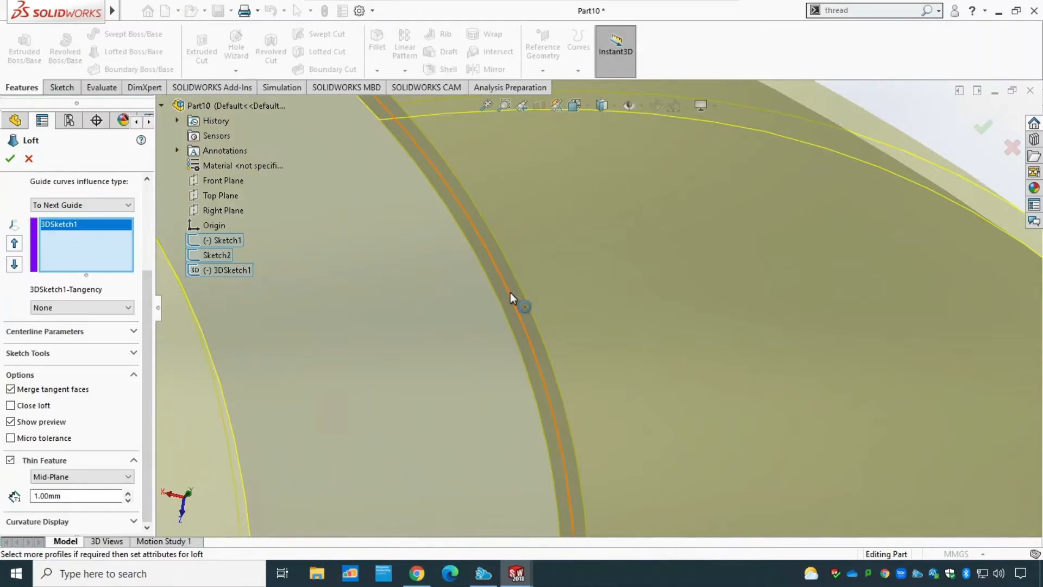
Step: Compare the One-Direction and Two-Direction types for the thin wall
click(99, 477)
click(90, 487)
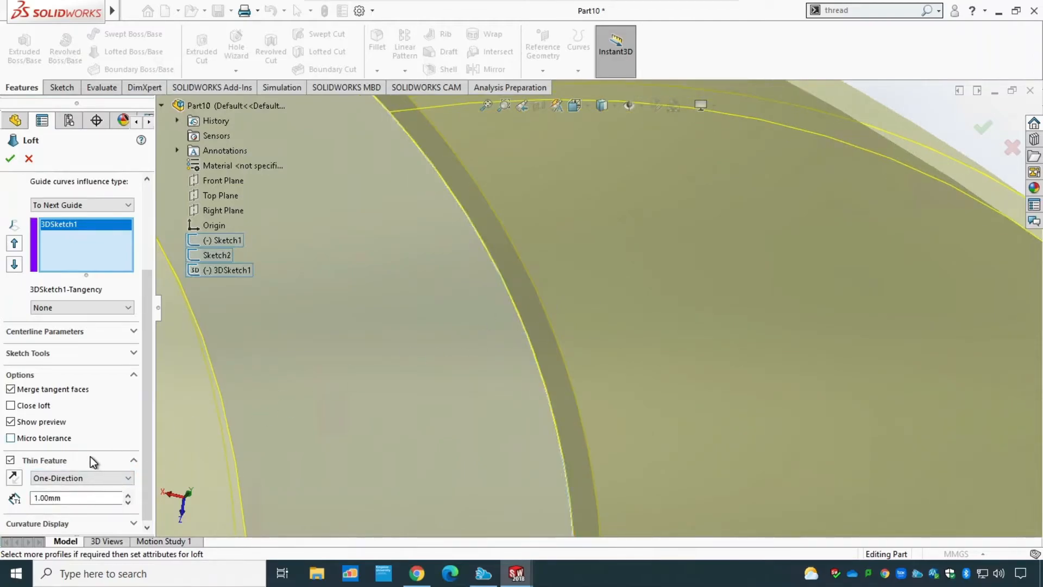
click(71, 479)
click(76, 508)
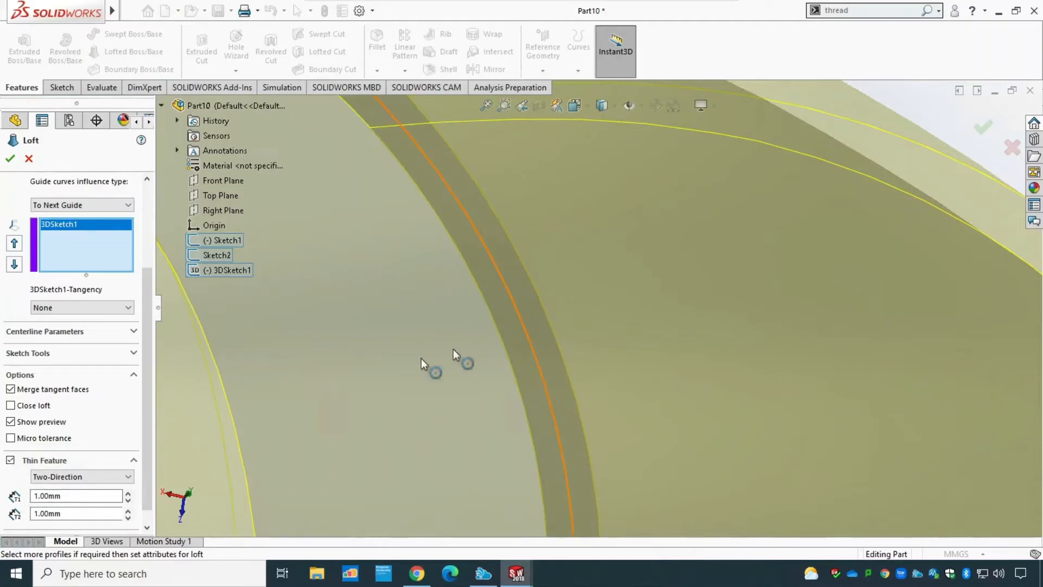
Step: Set the thin feature to One-Direction with a 10 mm thickness and accept the loft
click(63, 477)
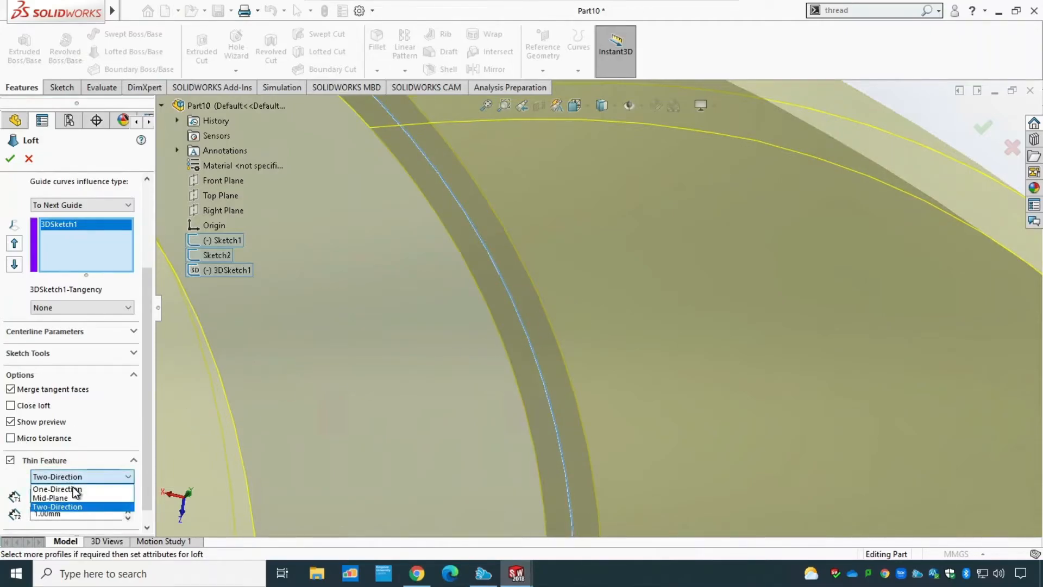
click(75, 489)
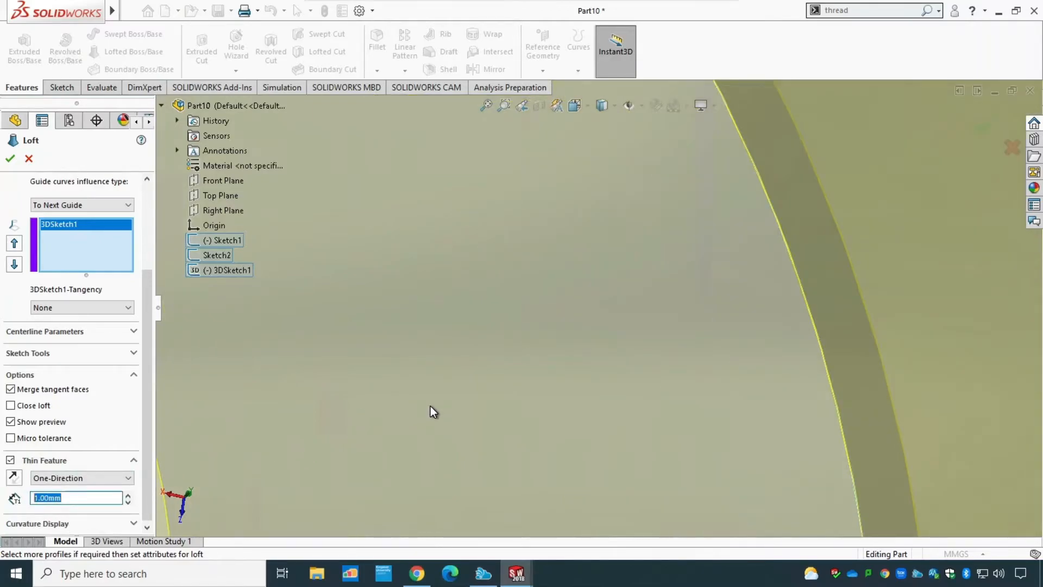
scroll(430, 406, up, 7)
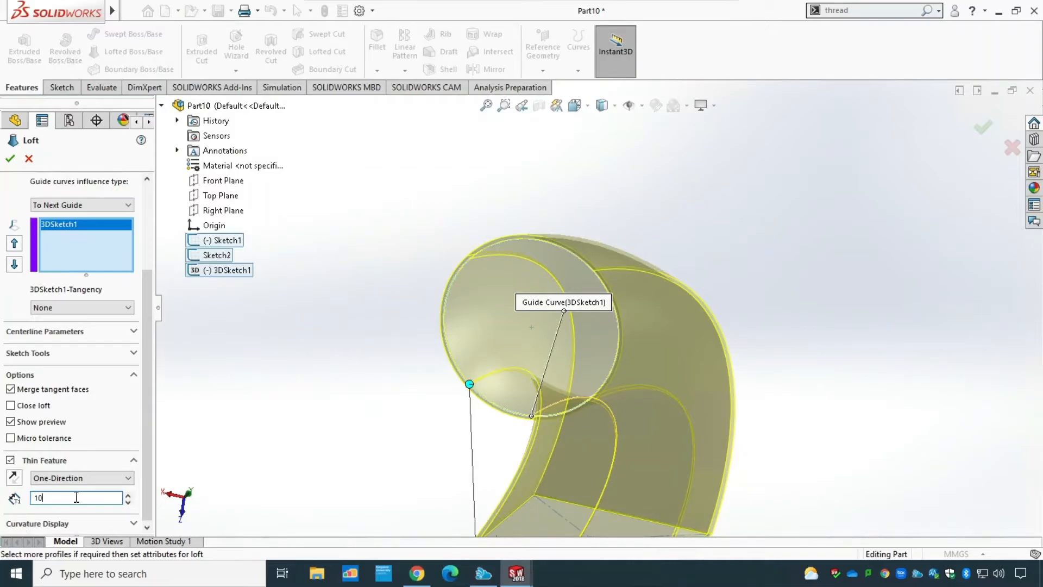
click(11, 160)
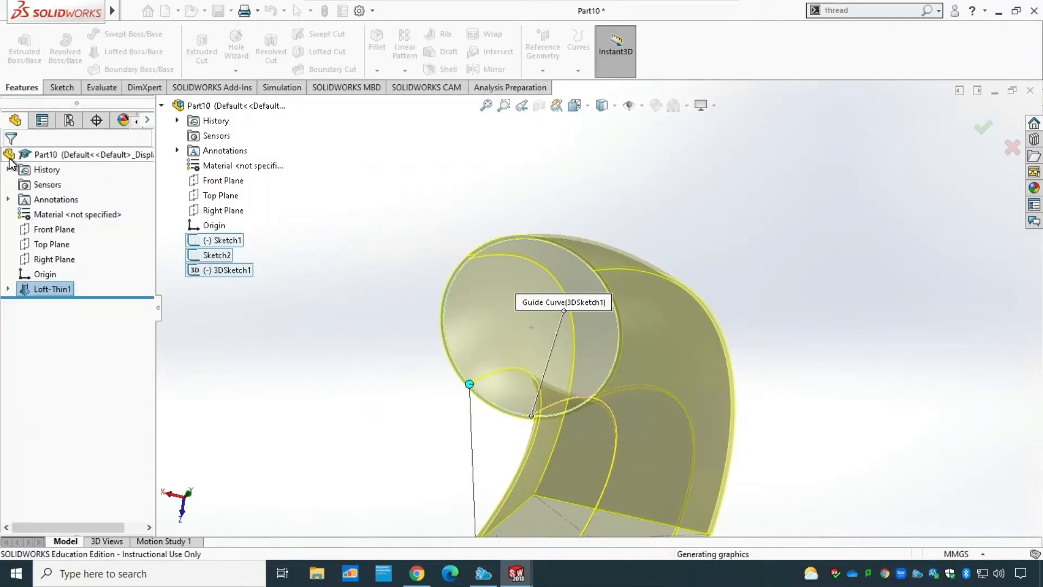
scroll(774, 438, down, 2)
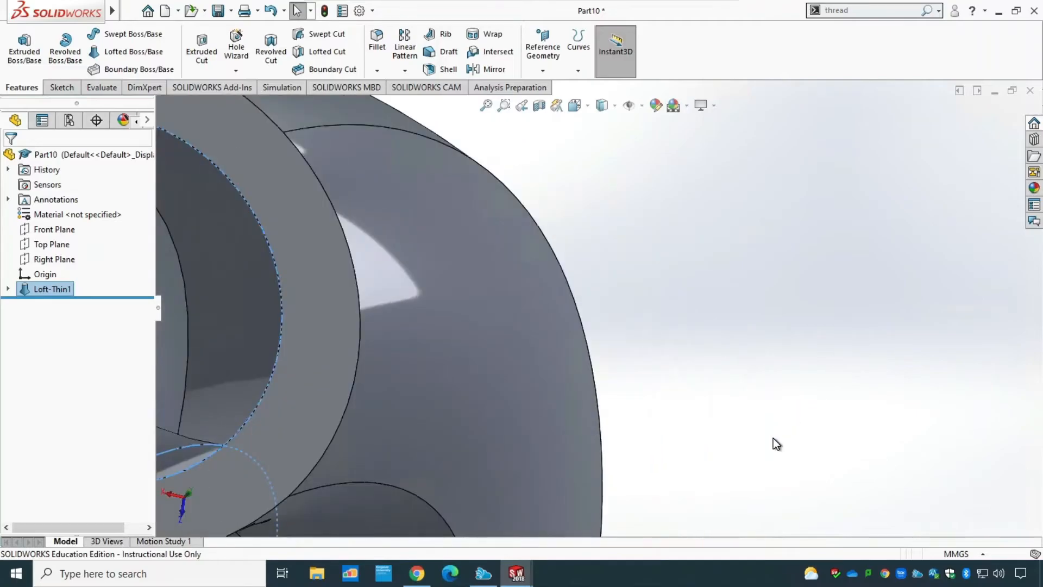
Step: Examine the finished thin-walled loft from several angles and in the isometric view
scroll(758, 419, up, 6)
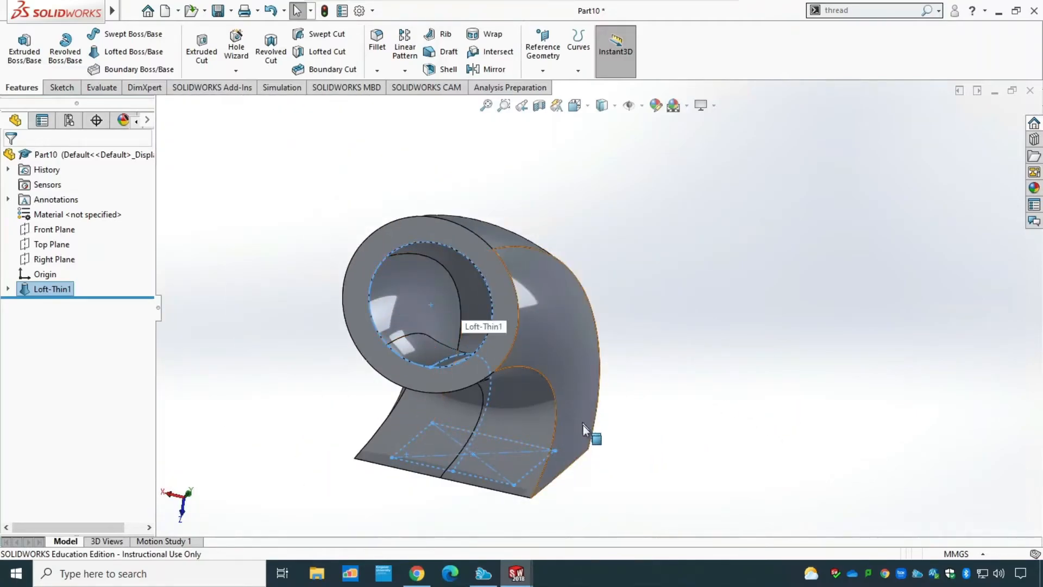
middle_drag(912, 496, 929, 356)
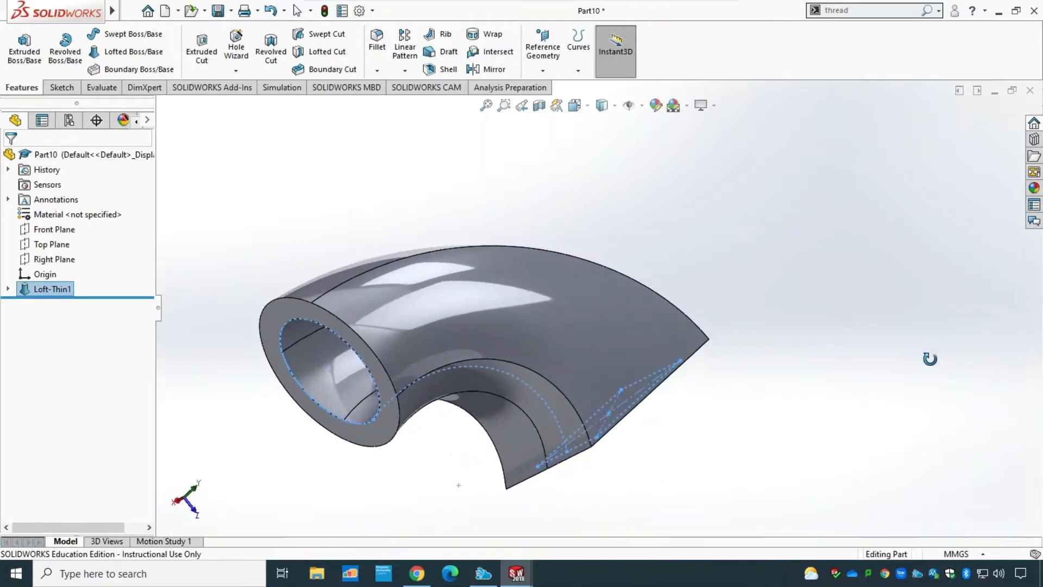
scroll(807, 365, down, 4)
scroll(802, 361, up, 5)
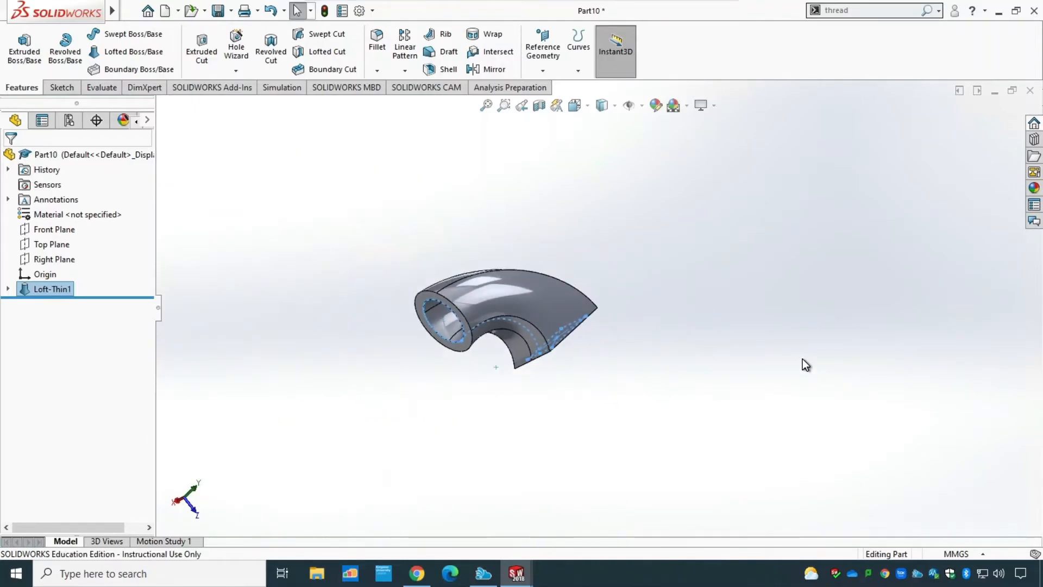
click(587, 106)
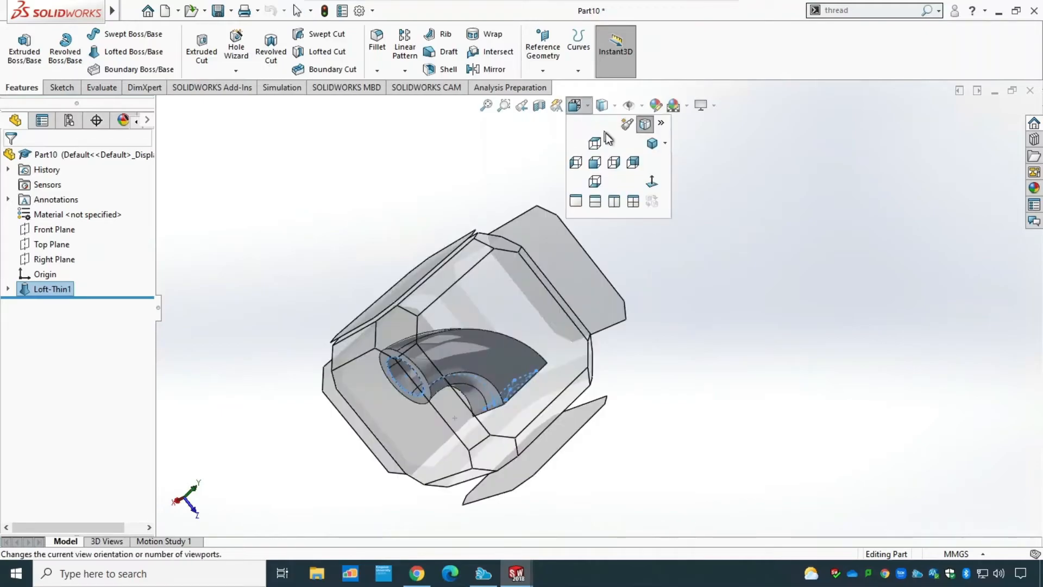
click(650, 145)
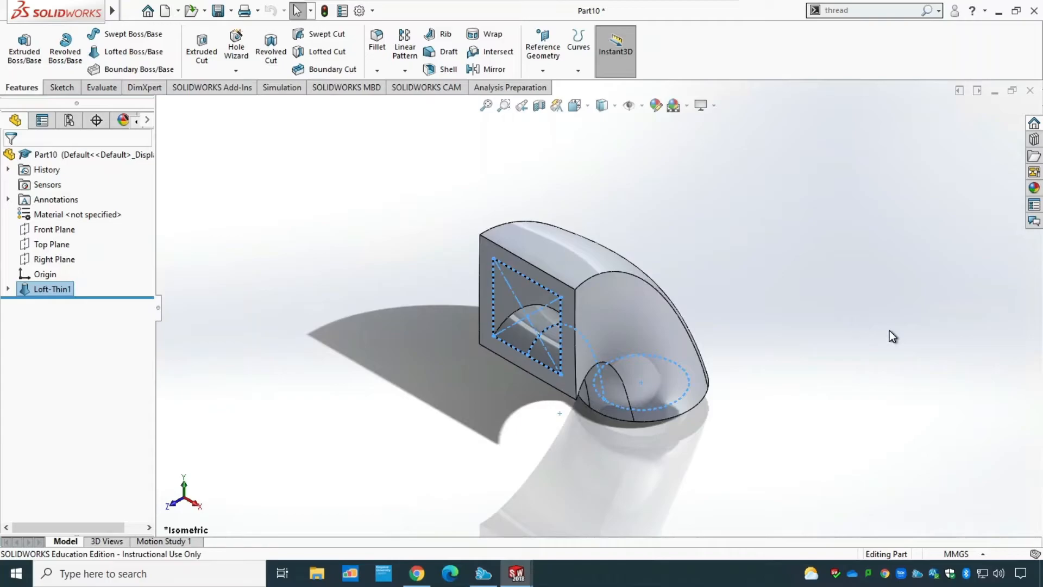
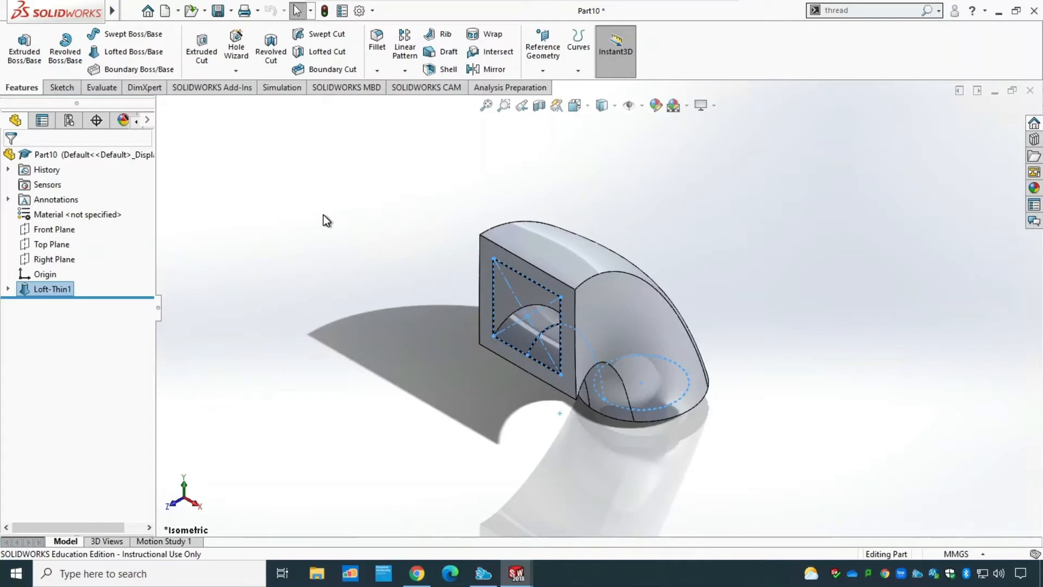
Step: Create a new part and open a sketch on the Top Plane
key(ctrl+n)
click(564, 432)
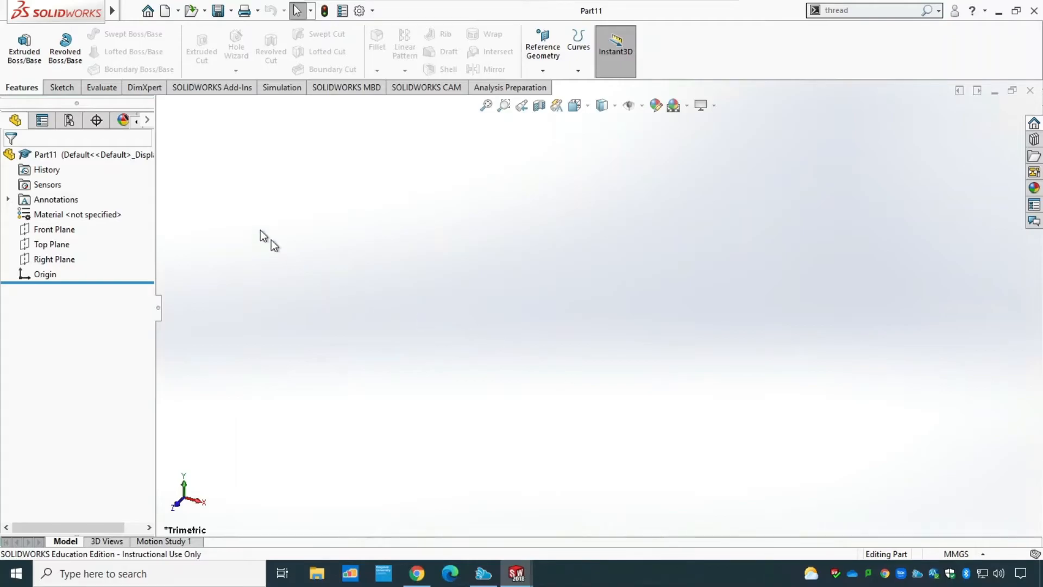
click(61, 87)
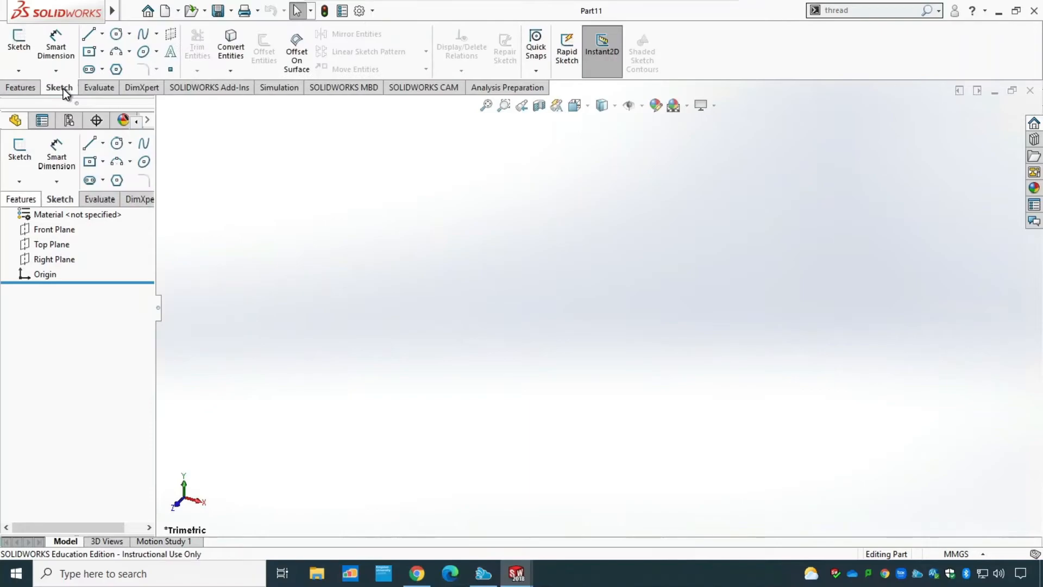
click(49, 245)
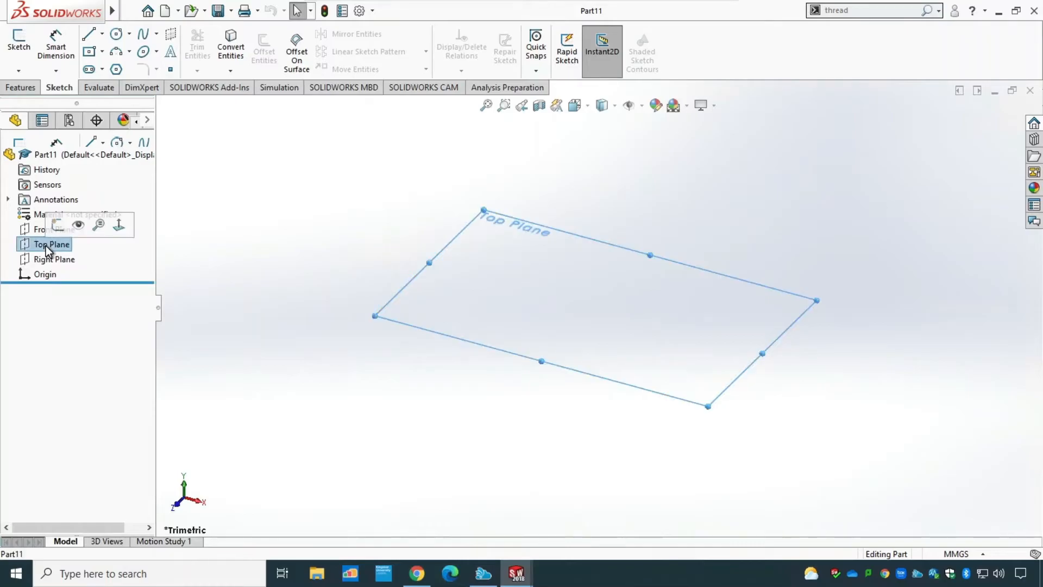
click(19, 44)
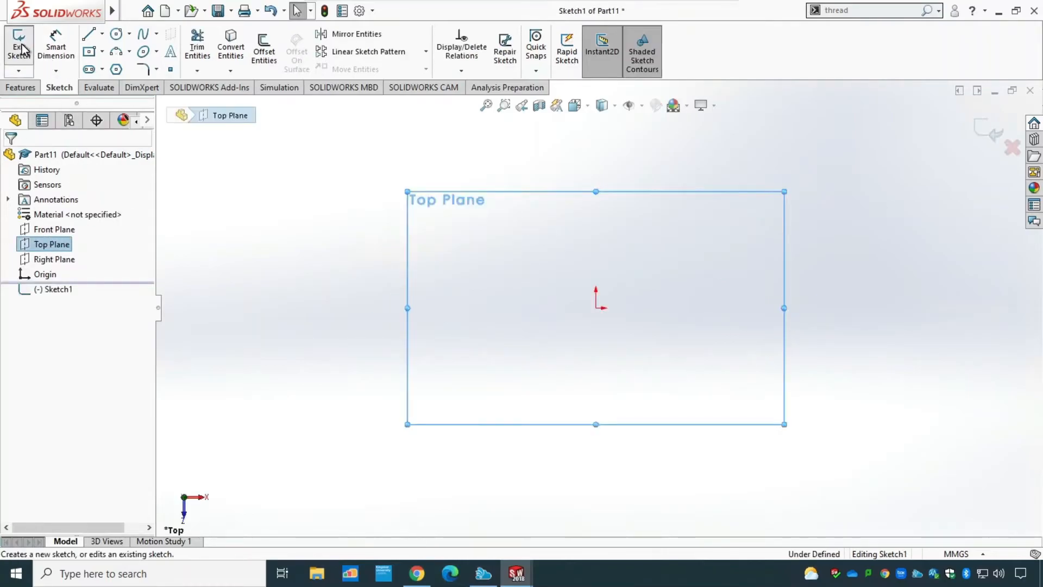
click(103, 53)
click(126, 67)
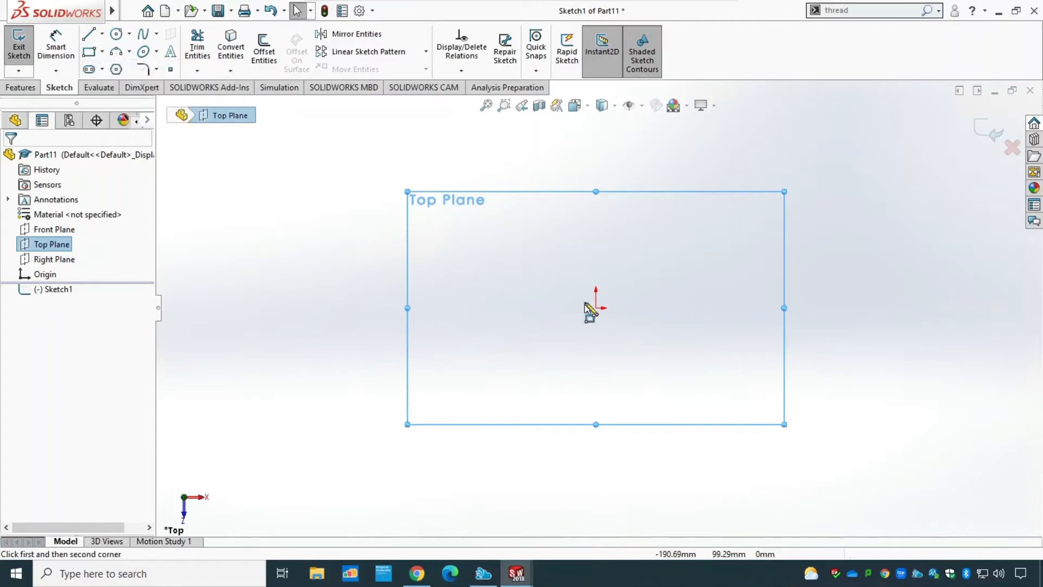
click(596, 305)
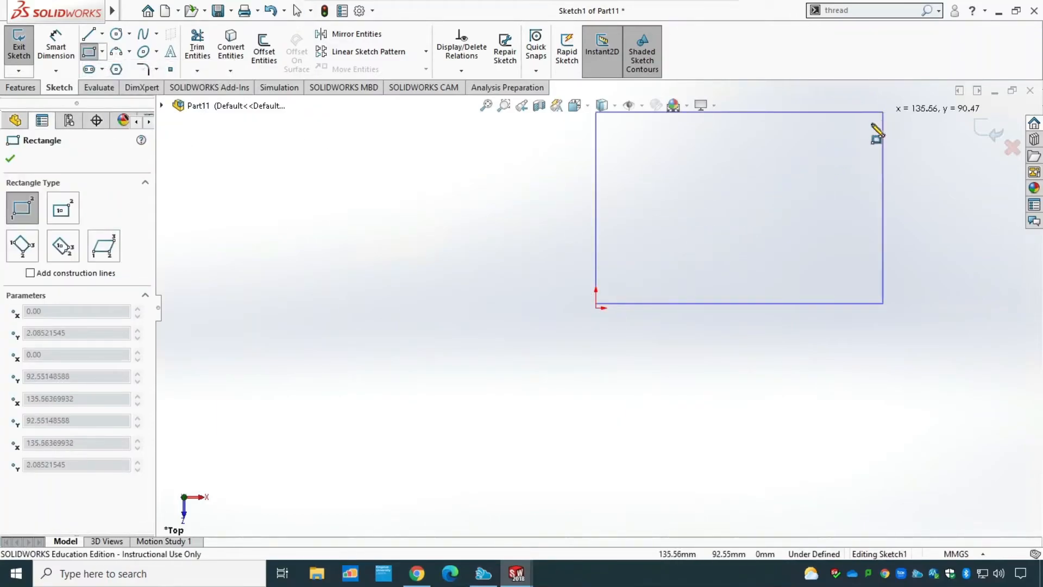
key(Escape)
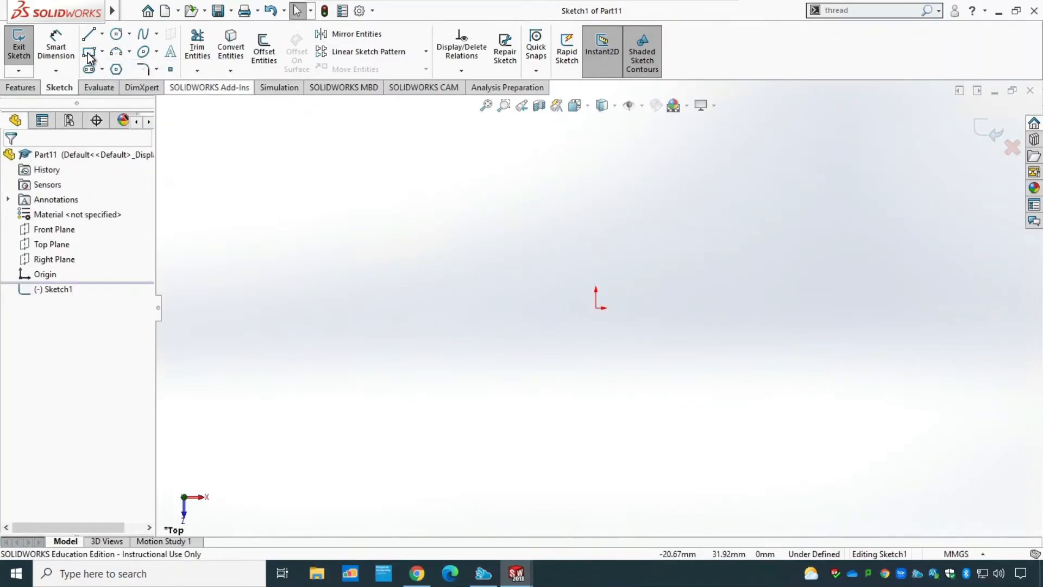
Step: Sketch a corner rectangle about 151 mm wide, starting at the origin and extending up and to the right
click(596, 307)
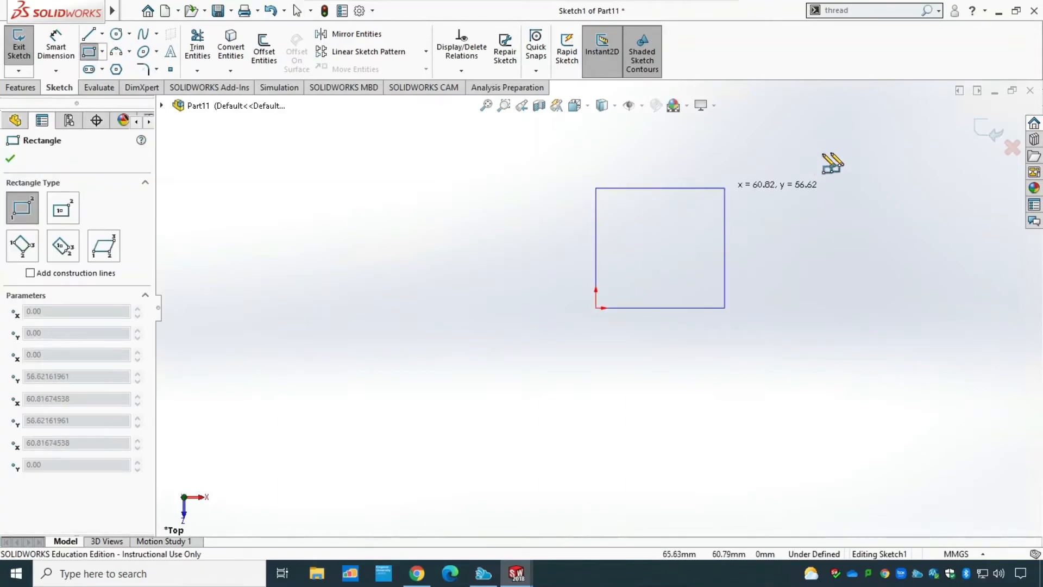
click(917, 119)
key(Escape)
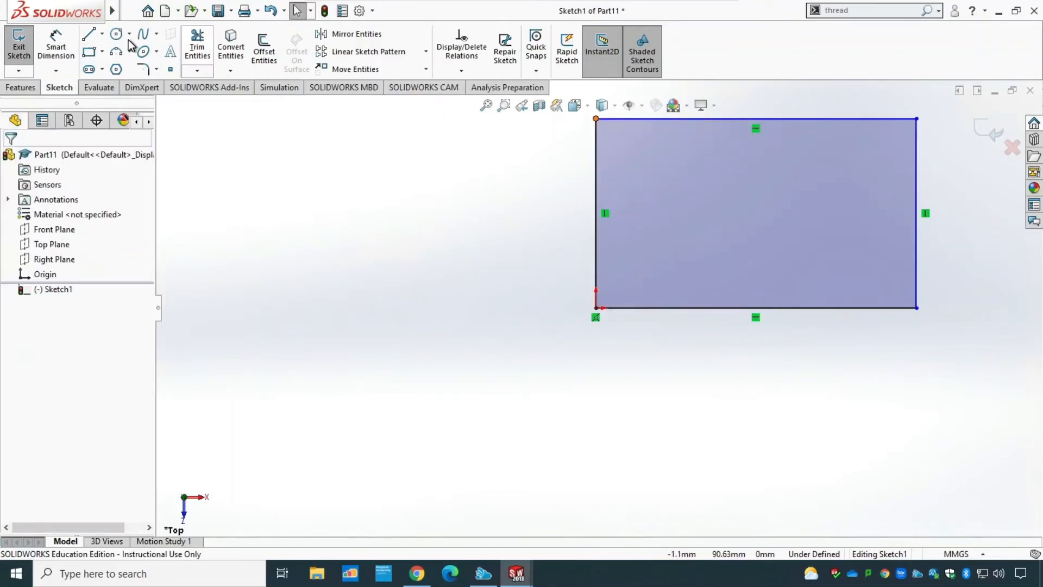
Step: Dimension the rectangle 150 mm wide and 100 mm high, and exit the sketch
click(57, 52)
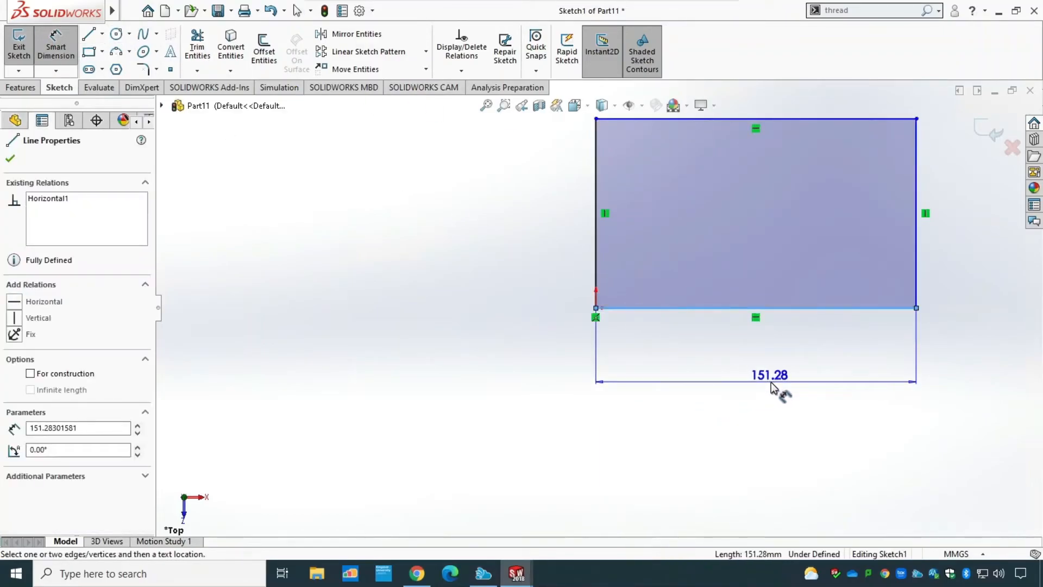
click(771, 383)
text(150)
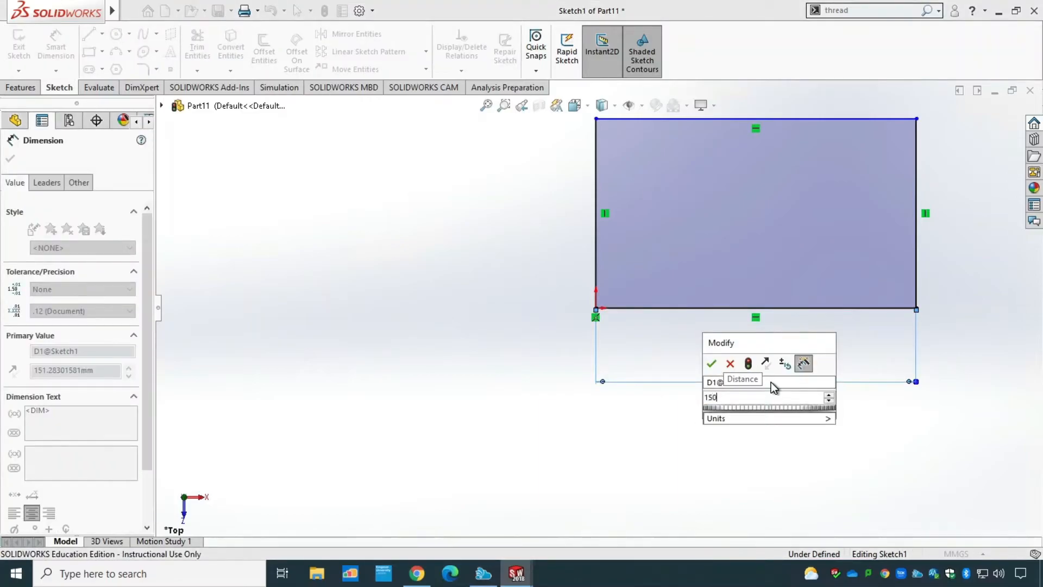
key(Return)
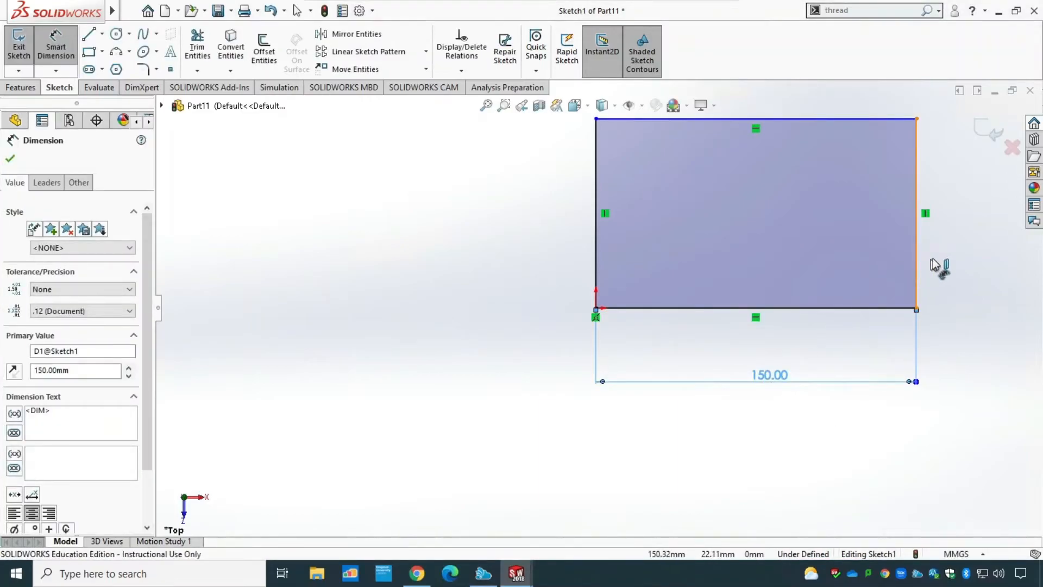
click(917, 266)
click(982, 223)
text(100)
key(Return)
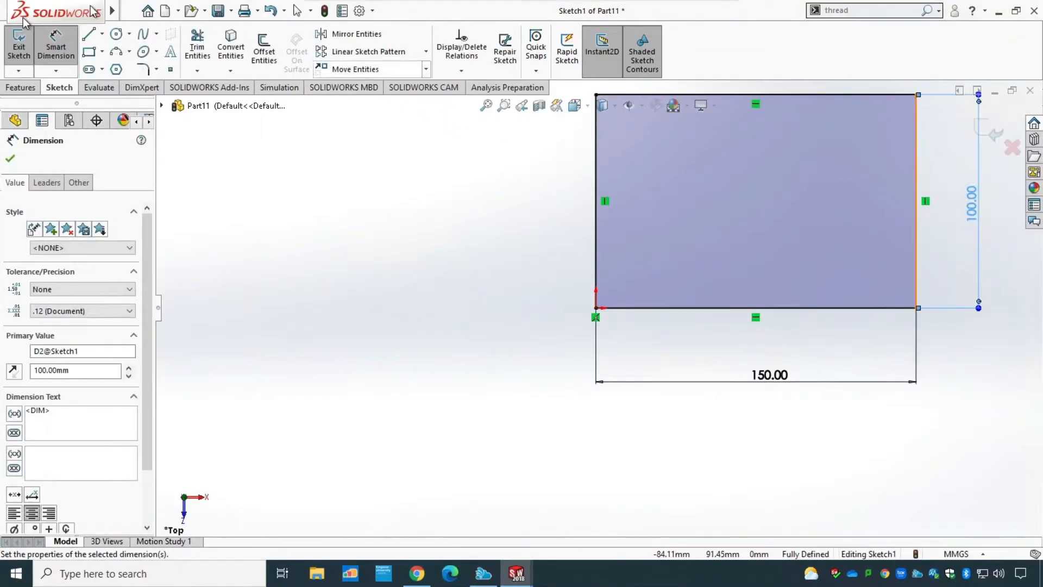
click(21, 39)
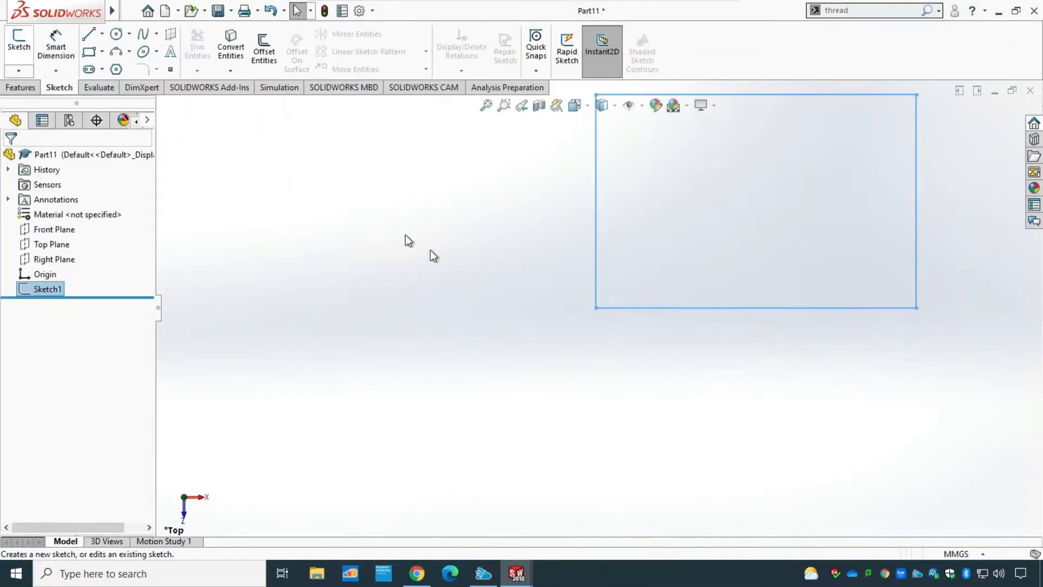
Step: Extrude the rectangle as a Blind boss with a depth of 50 mm
click(21, 88)
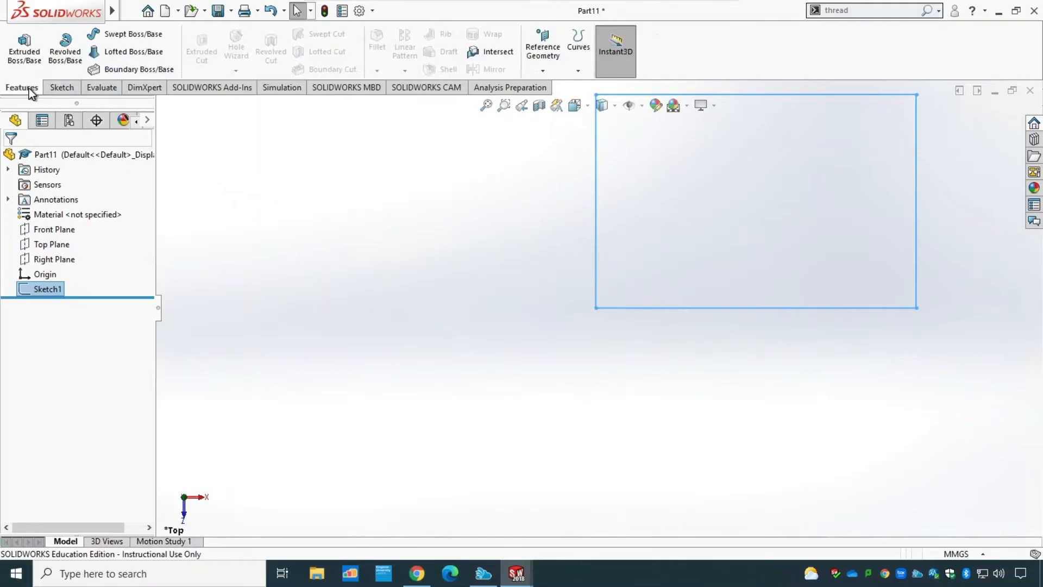
click(24, 51)
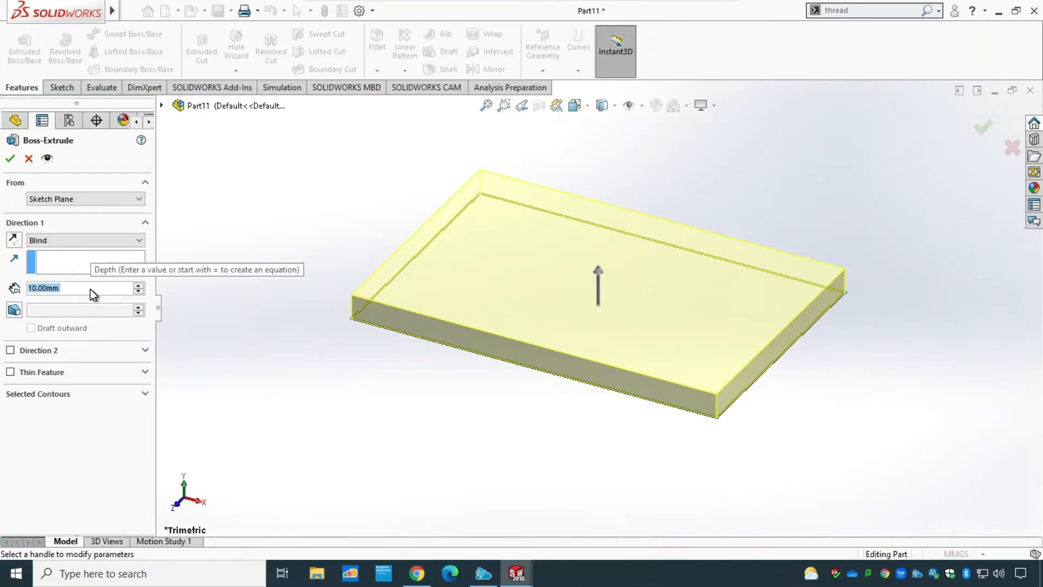
text(50)
key(Return)
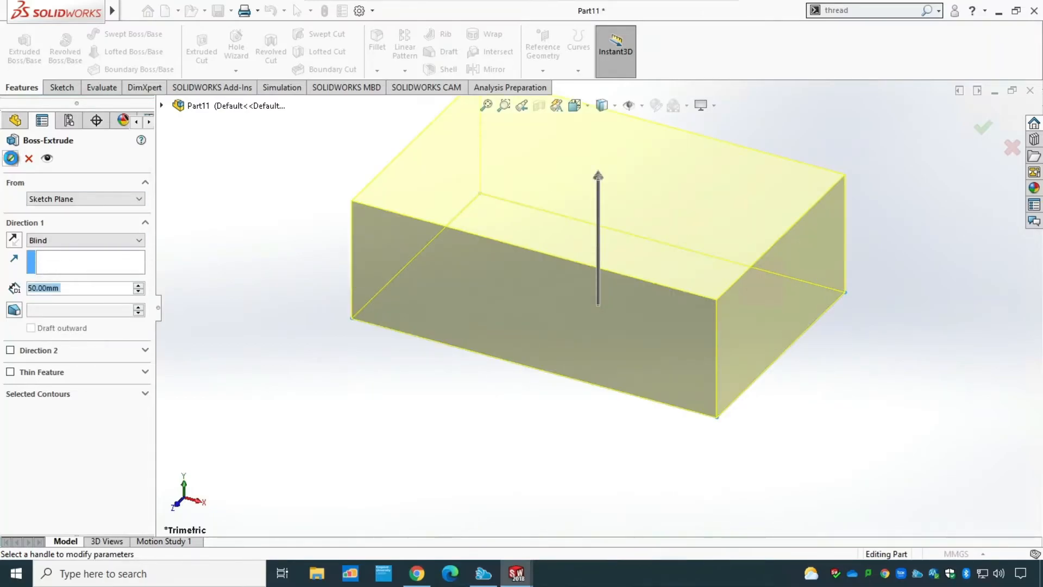
click(11, 159)
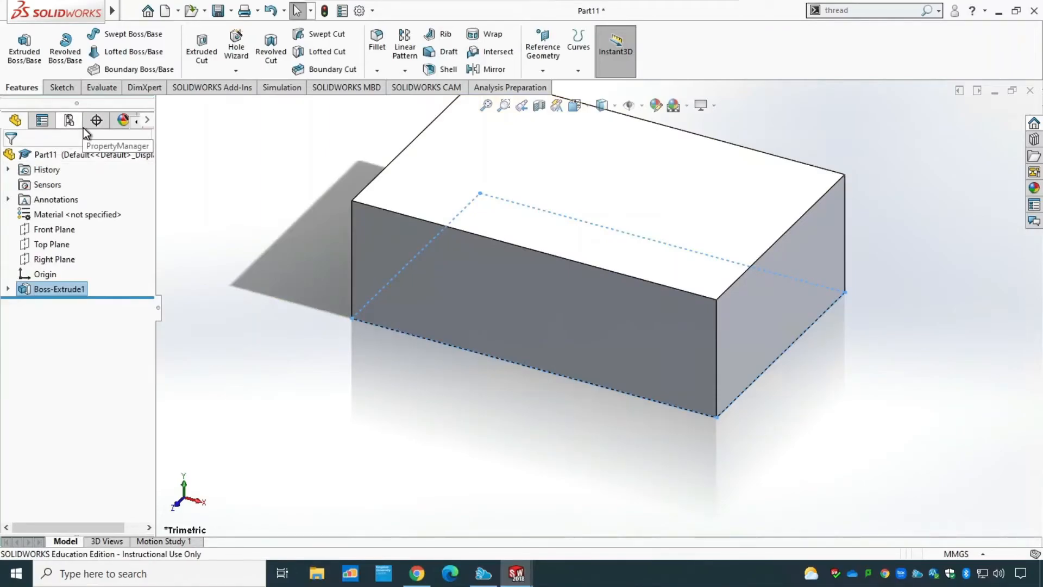
Step: Open a sketch on the block's 100 by 50 mm end face away from the origin
click(61, 88)
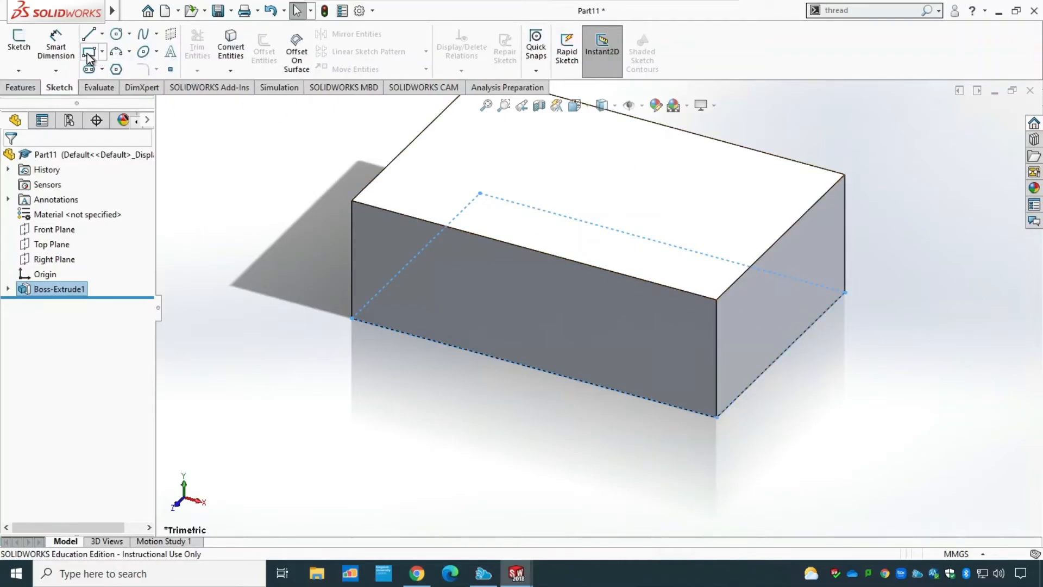
click(768, 297)
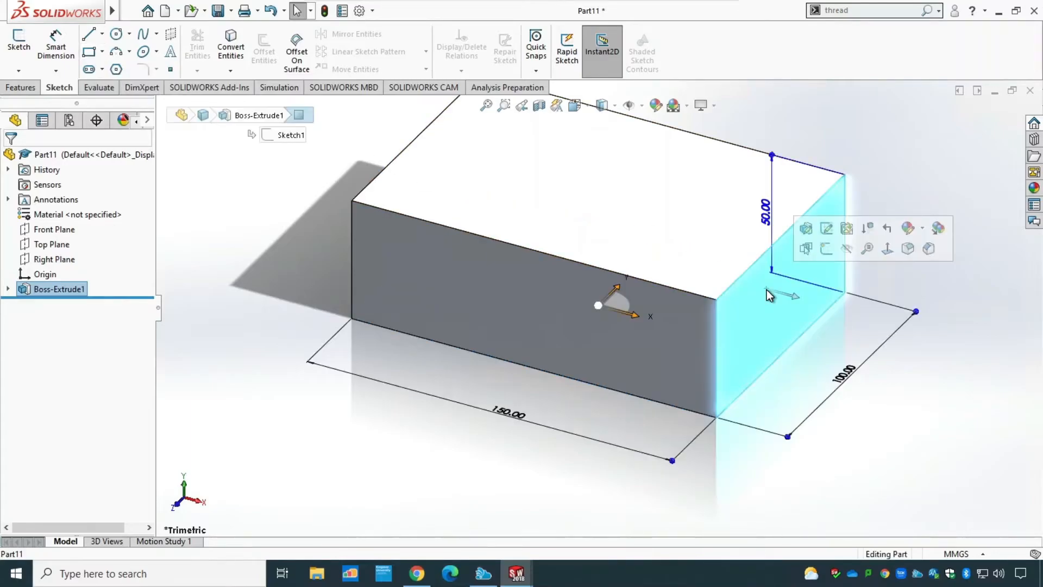
click(19, 42)
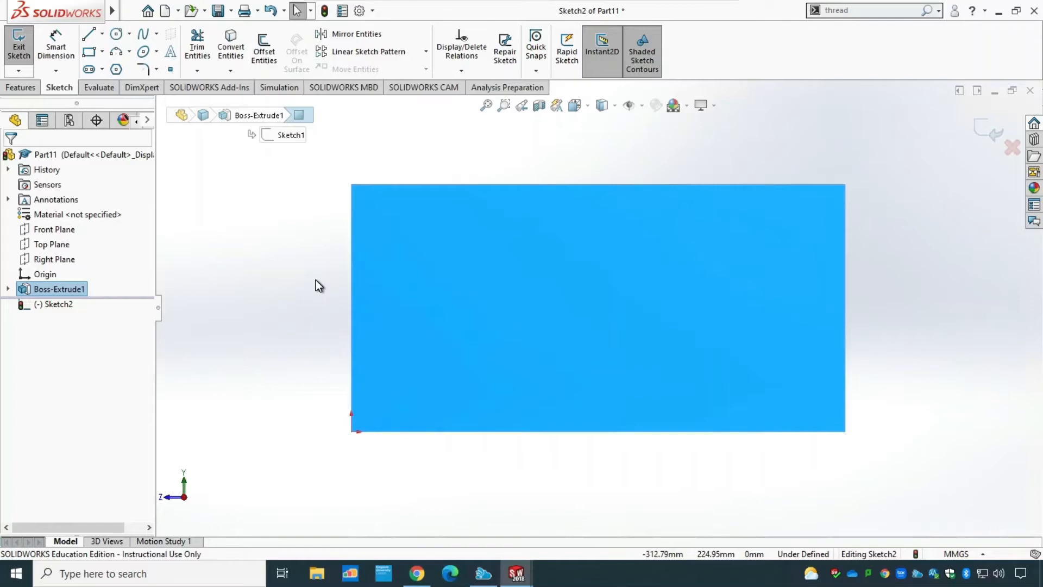
click(89, 53)
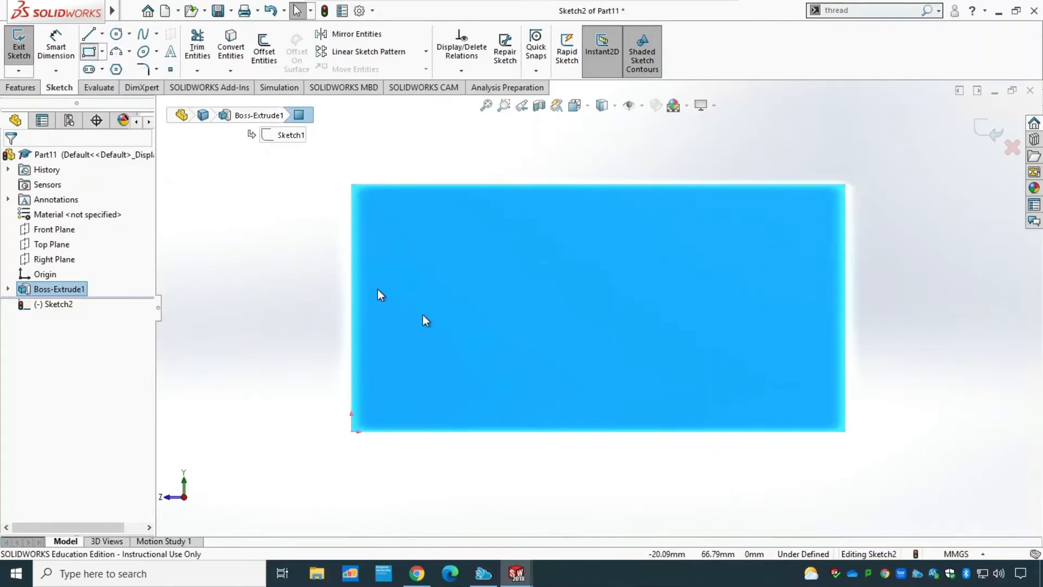
click(506, 388)
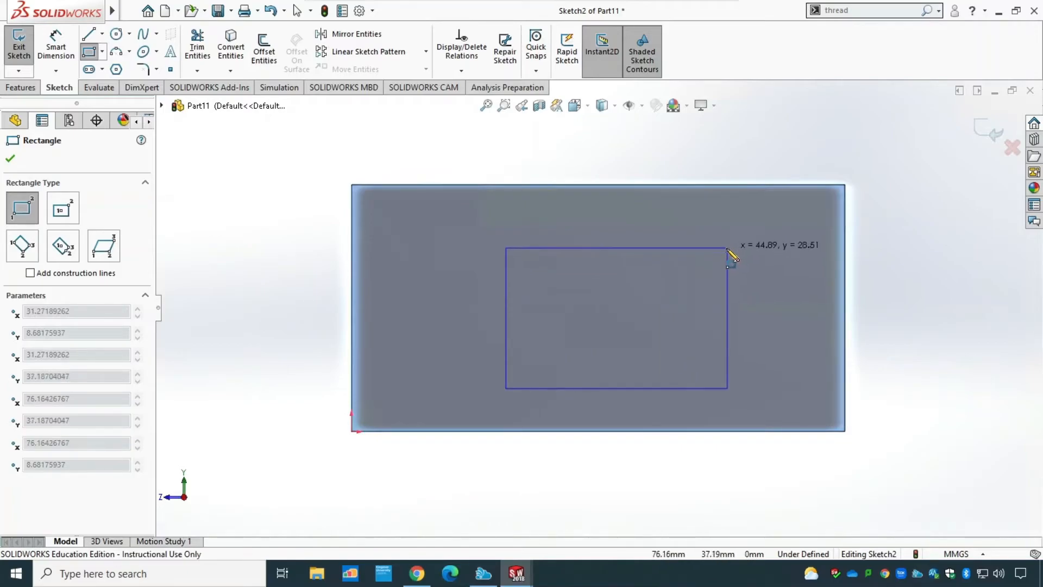
key(Escape)
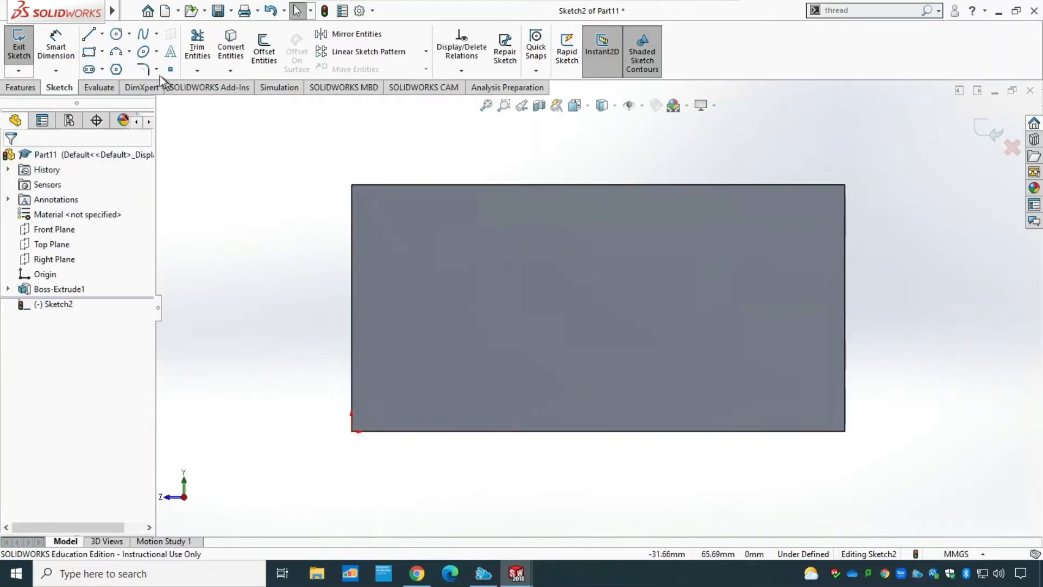
Step: Sketch a center rectangle about 38 mm wide at the midpoint of the end face
click(103, 52)
click(114, 86)
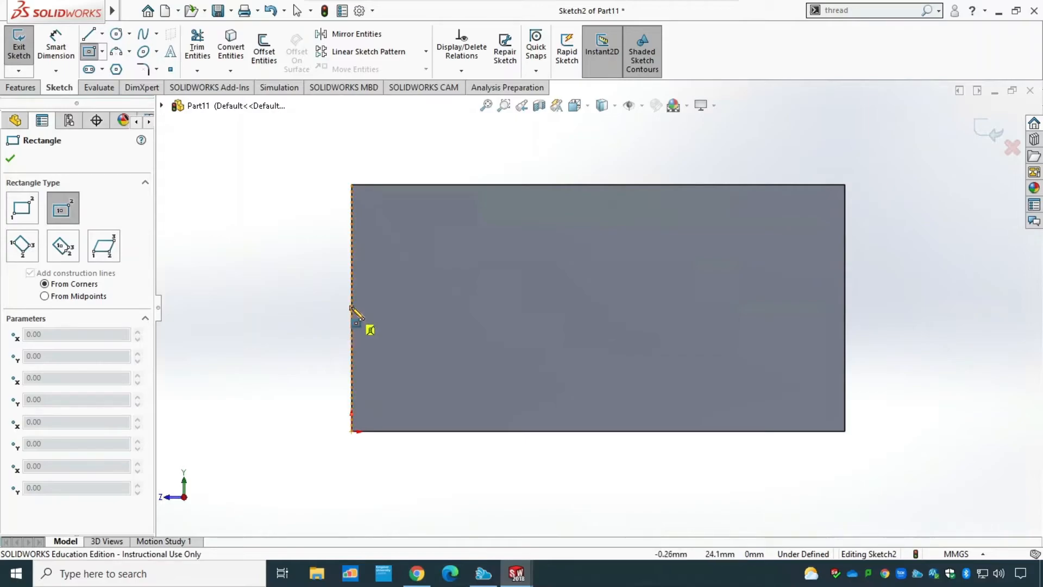
click(598, 308)
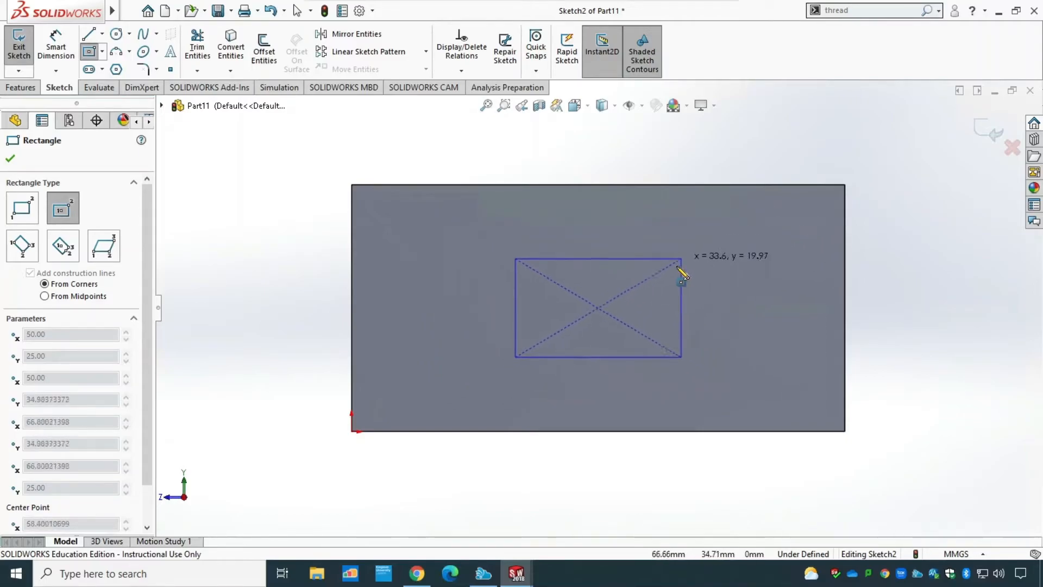
click(692, 253)
key(Escape)
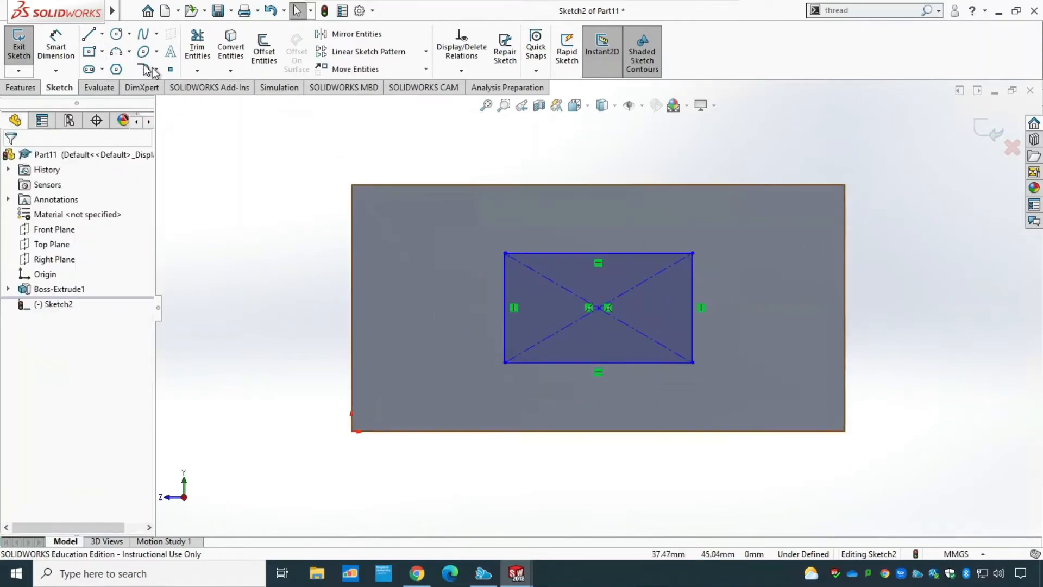
Step: Dimension the center rectangle on the end face 40 mm wide and 20 mm high
click(55, 41)
click(621, 253)
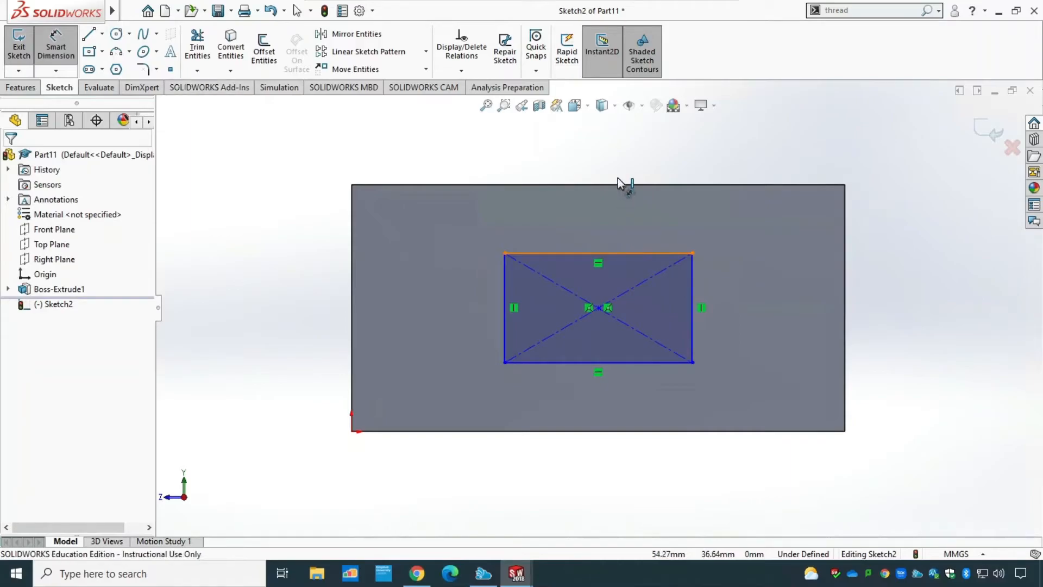
click(593, 225)
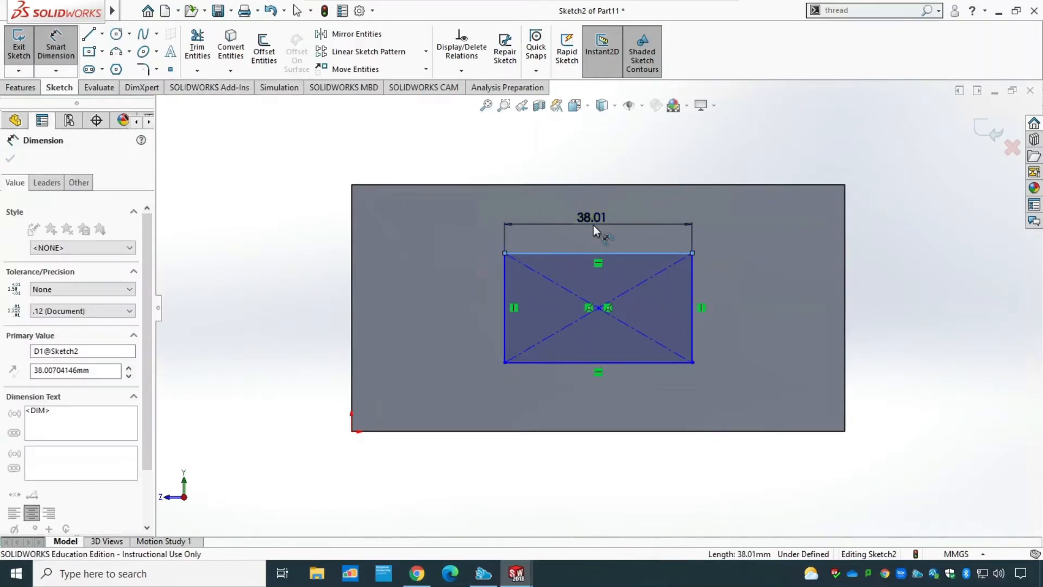
text(40)
key(Return)
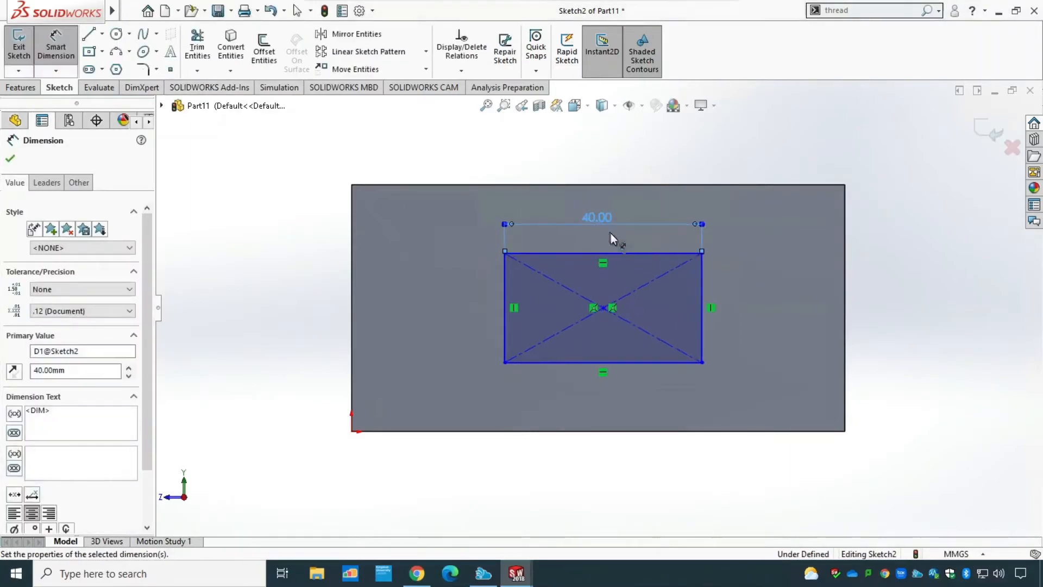
click(701, 315)
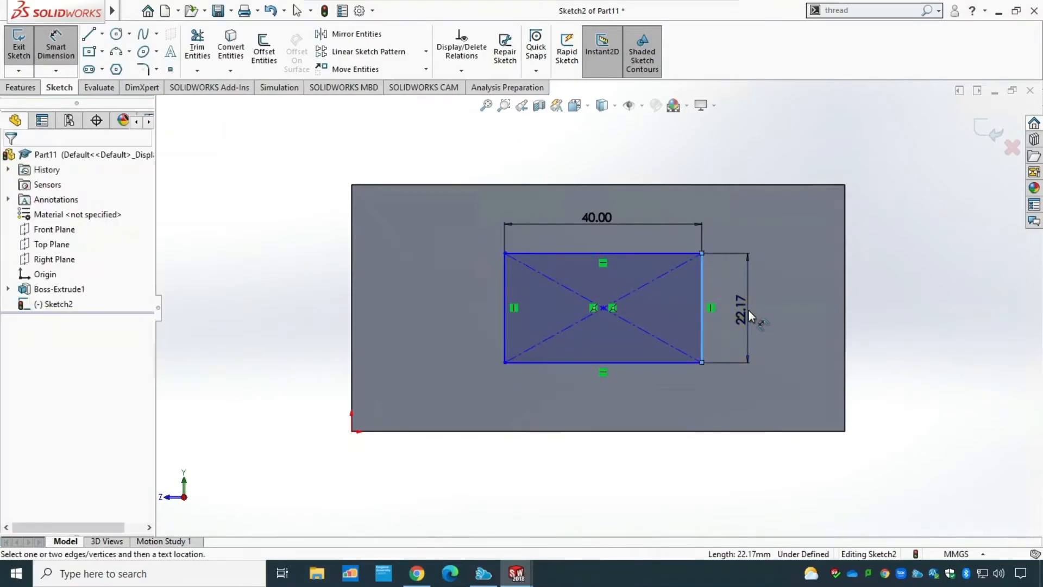
click(749, 315)
text(20)
key(Return)
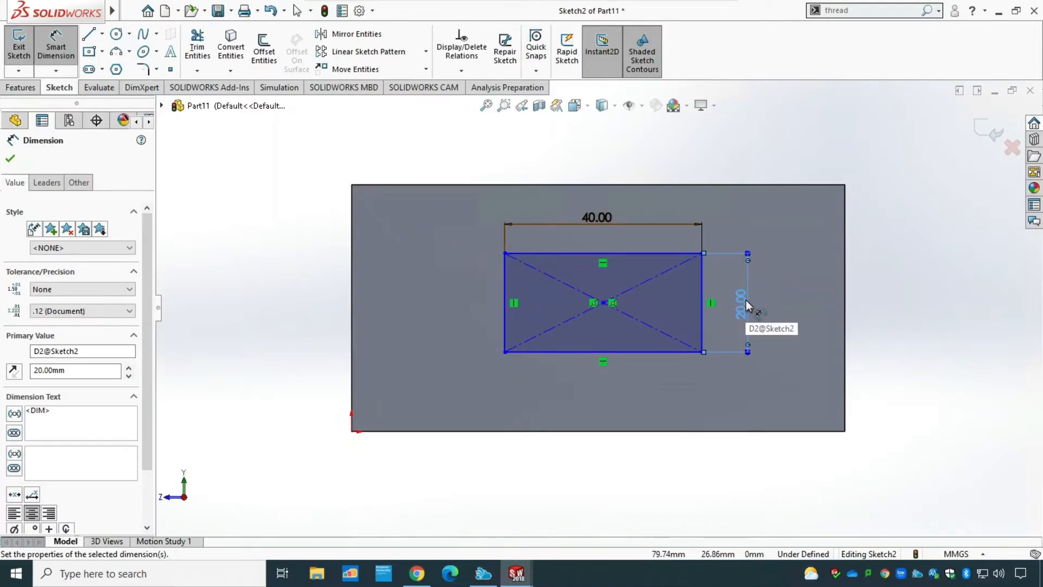
key(Escape)
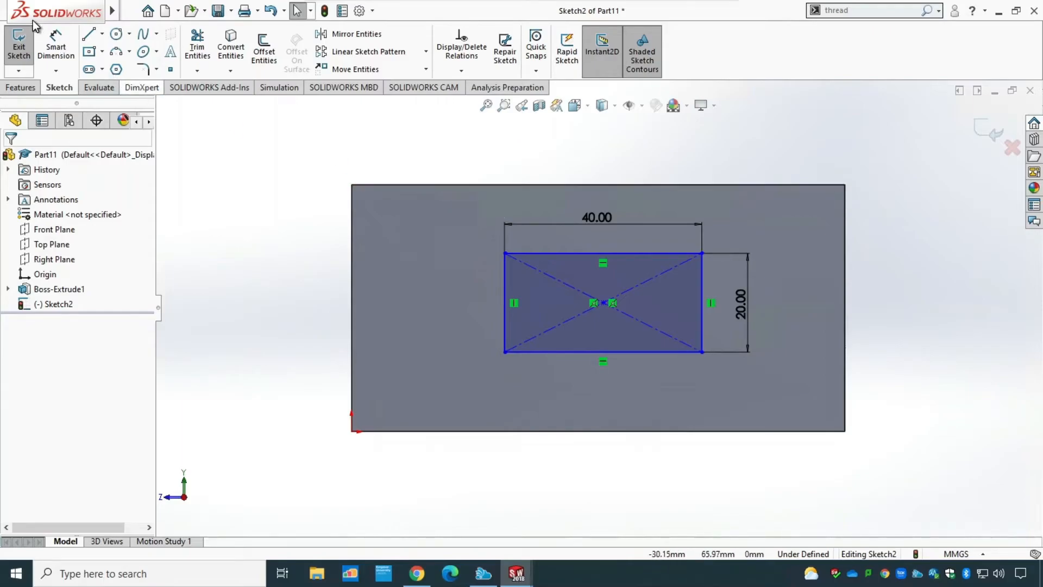
click(72, 58)
click(380, 185)
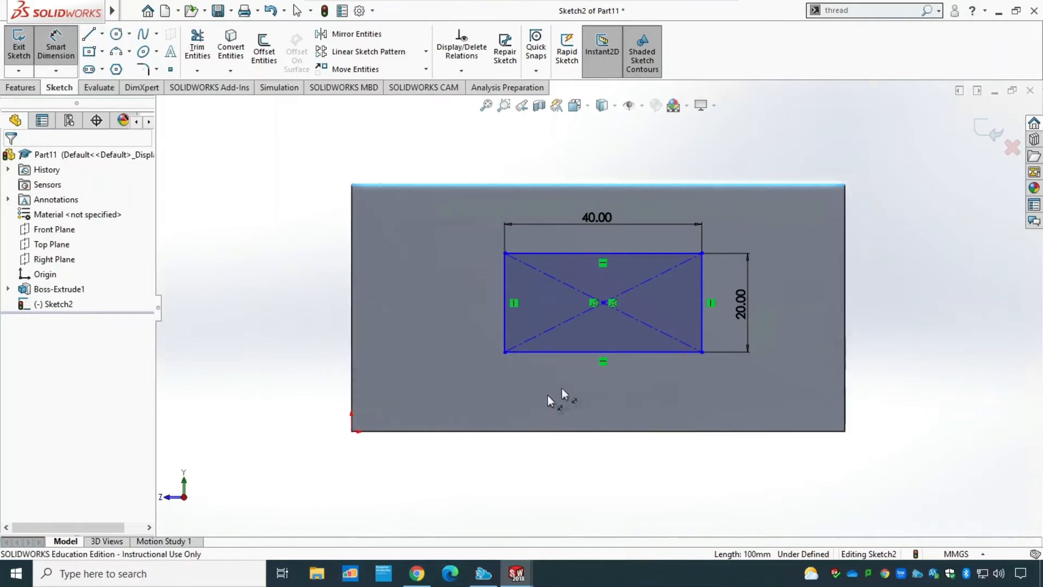
key(Escape)
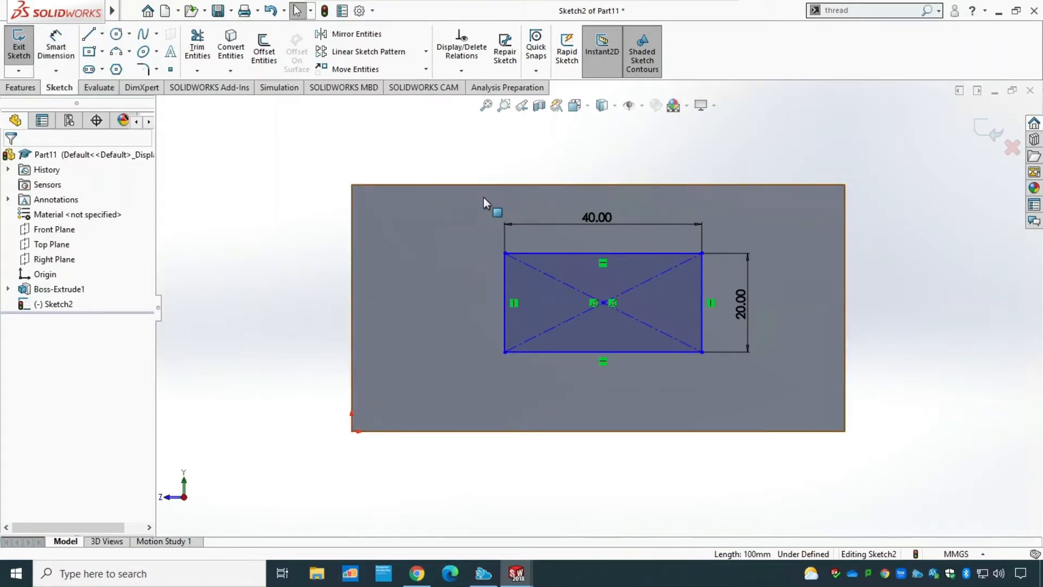
Step: Measure the distance between the upper and lower edges of the end face
click(99, 88)
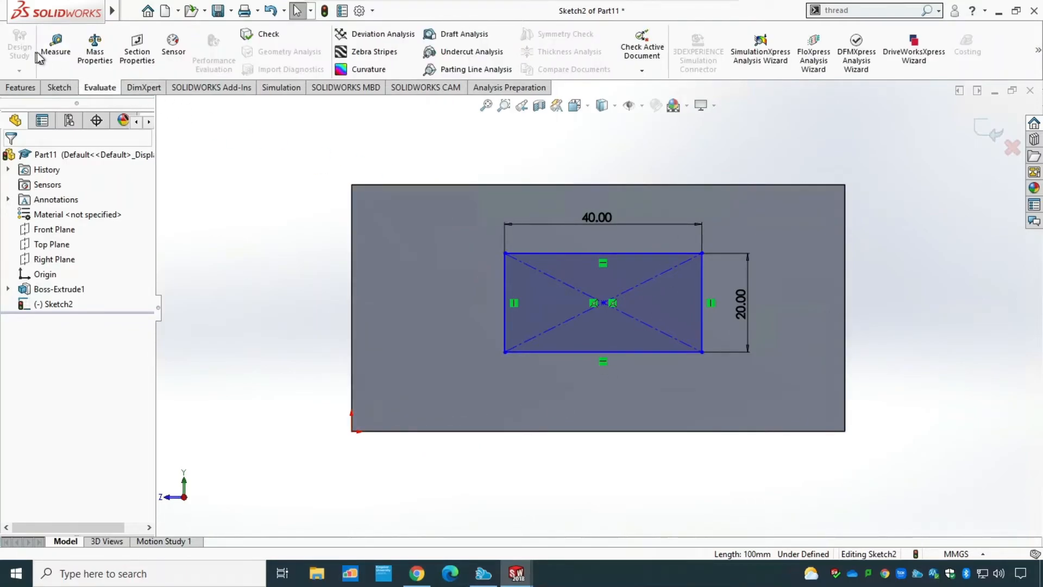
click(54, 49)
click(396, 185)
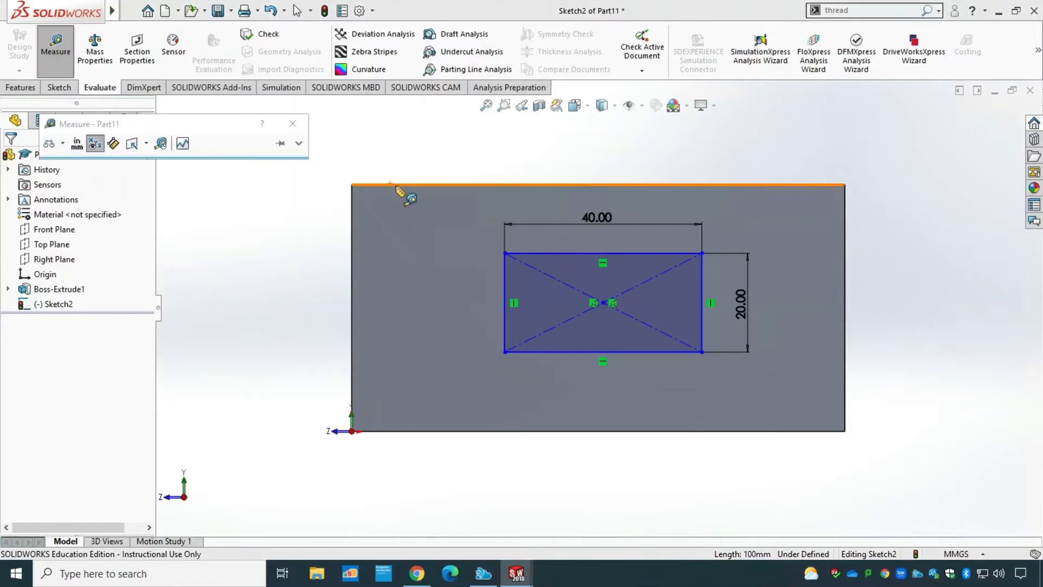
click(408, 432)
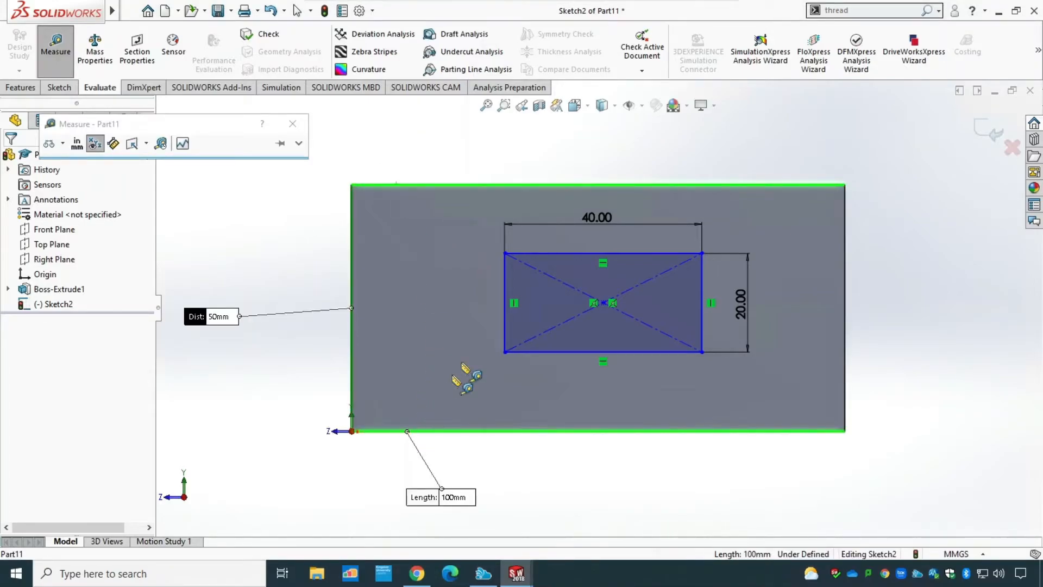
key(Escape)
Step: Set the rectangle's height to 25 mm and exit the sketch
double_click(741, 304)
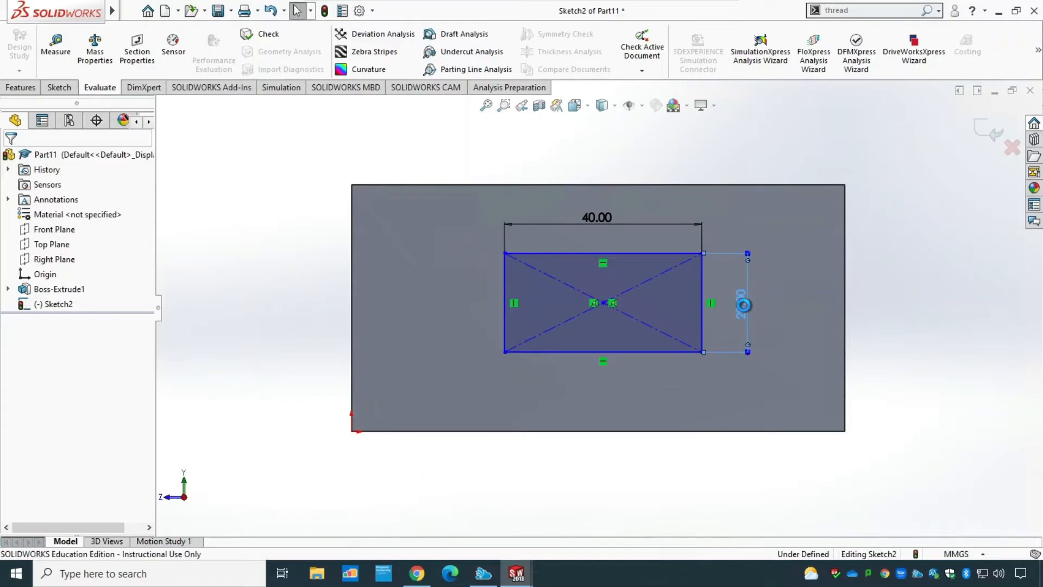
text(25)
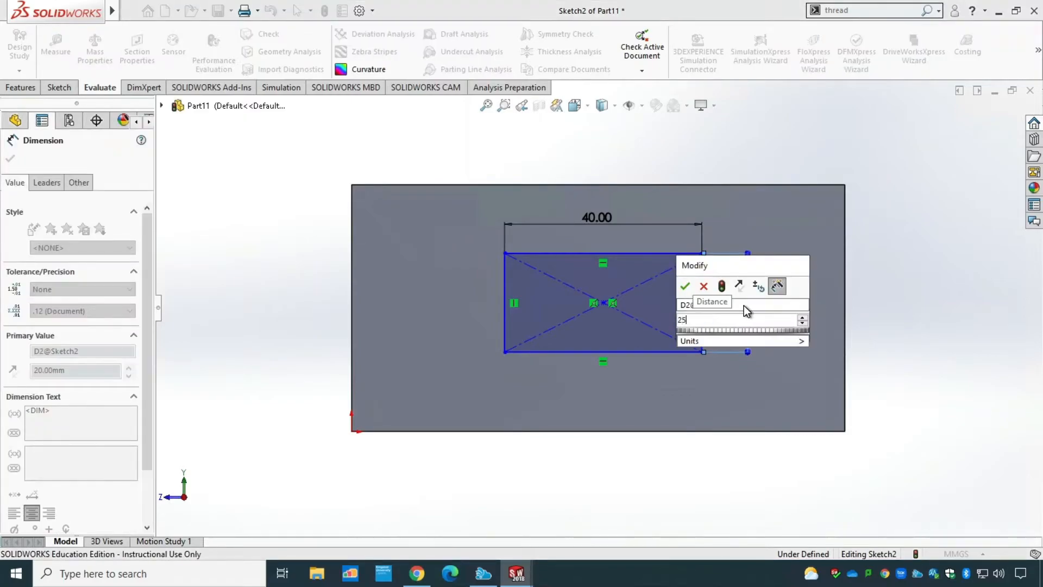
key(Return)
key(Escape)
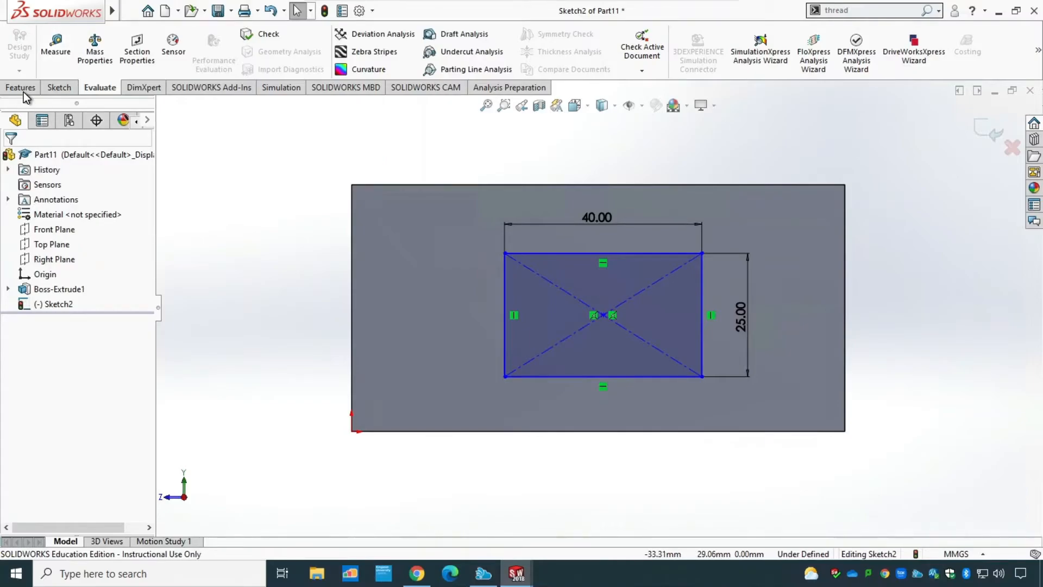
click(59, 87)
click(22, 52)
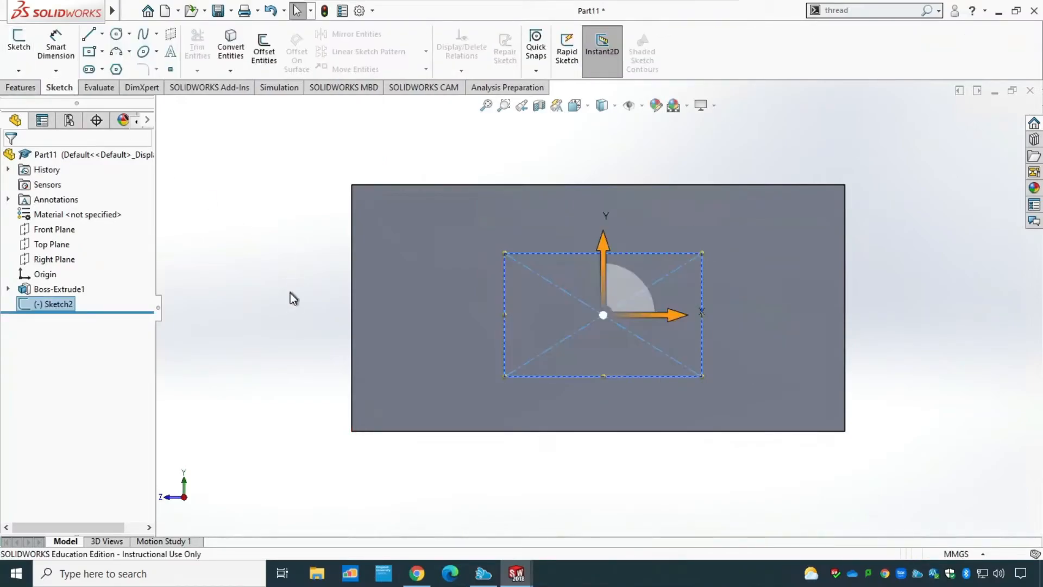
Step: Open a sketch on the block's opposite 100 by 50 mm end face, at the origin end
middle_drag(290, 312, 382, 357)
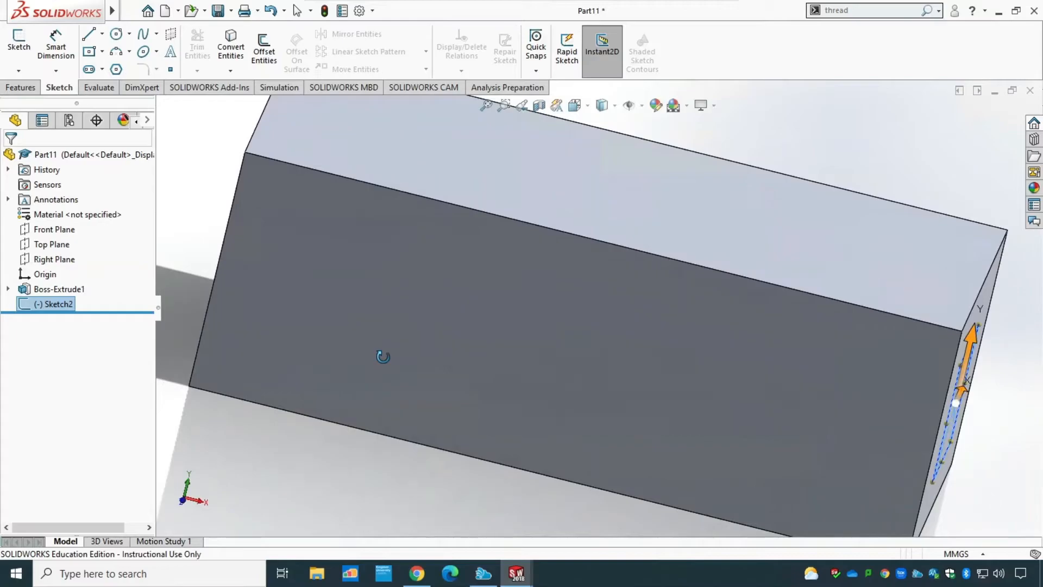
scroll(532, 422, down, 2)
scroll(533, 421, up, 5)
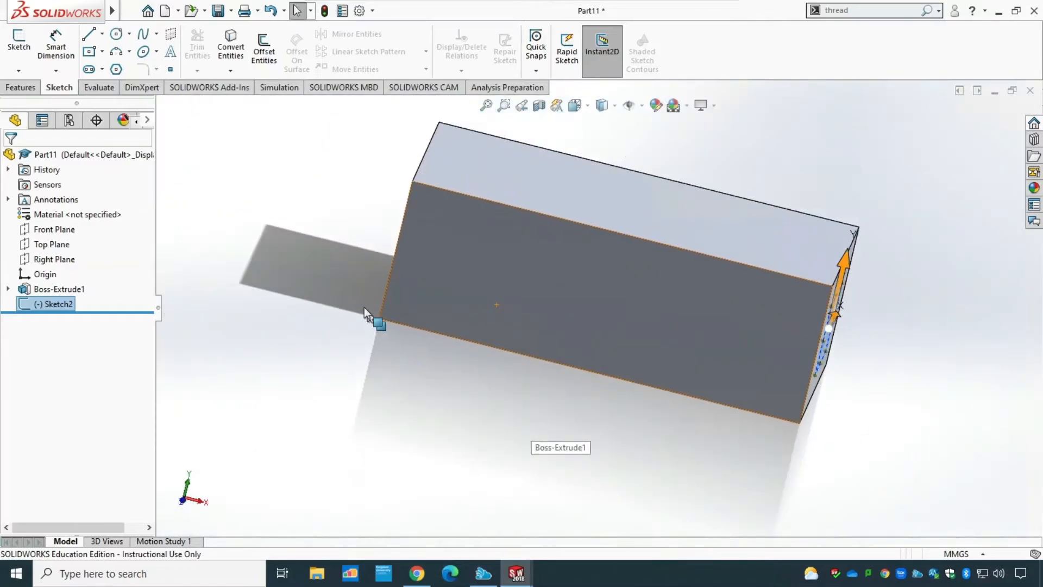
mouse_move(345, 266)
middle_down()
mouse_move(426, 331)
mouse_move(448, 246)
mouse_move(436, 248)
middle_up()
key(Escape)
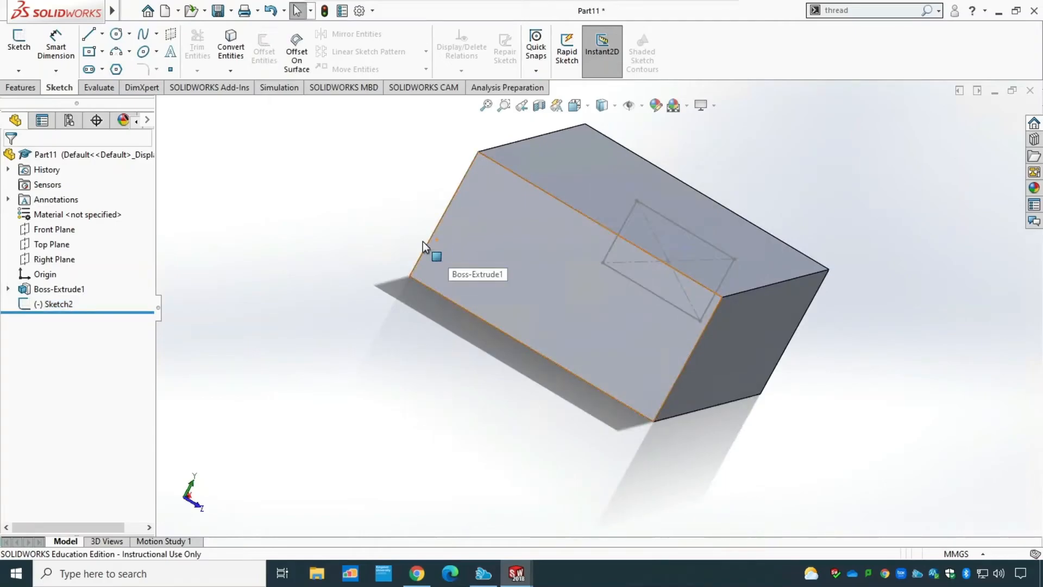
click(18, 44)
click(466, 270)
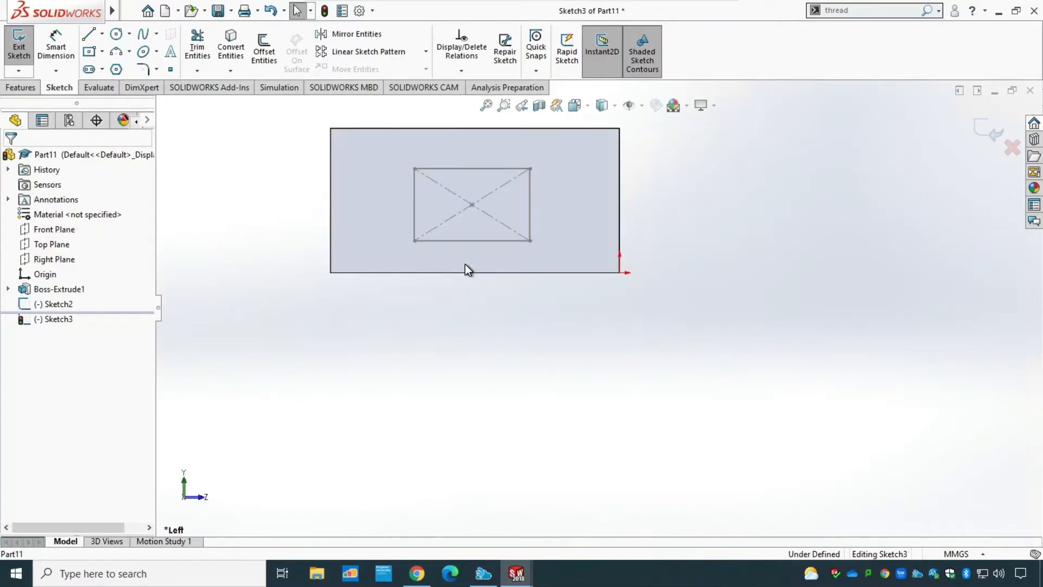
Step: Sketch a circle centred on the projected rectangle's center and reaching its upper edge, and exit the sketch
scroll(509, 194, down, 3)
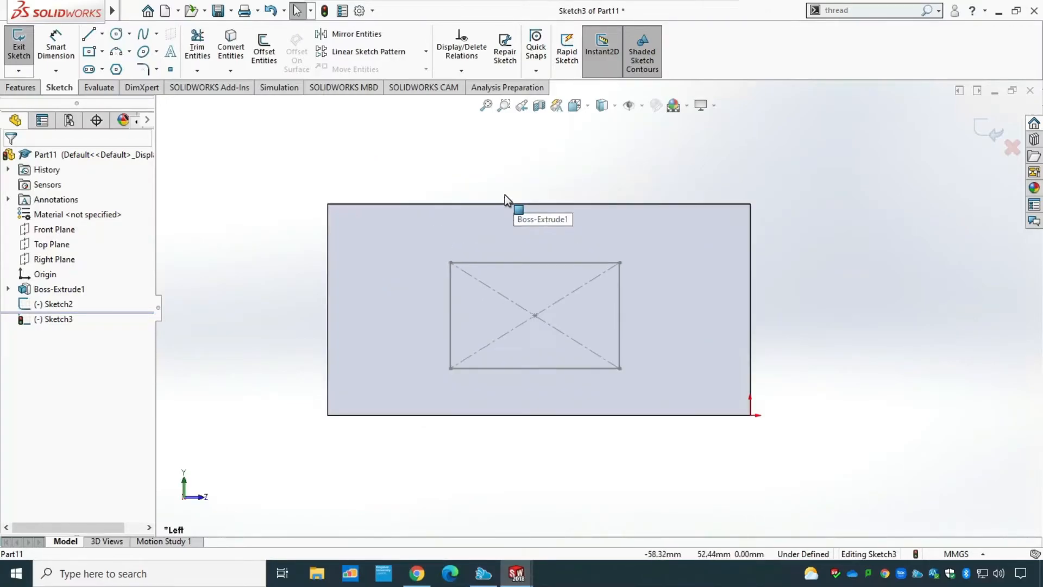
click(116, 36)
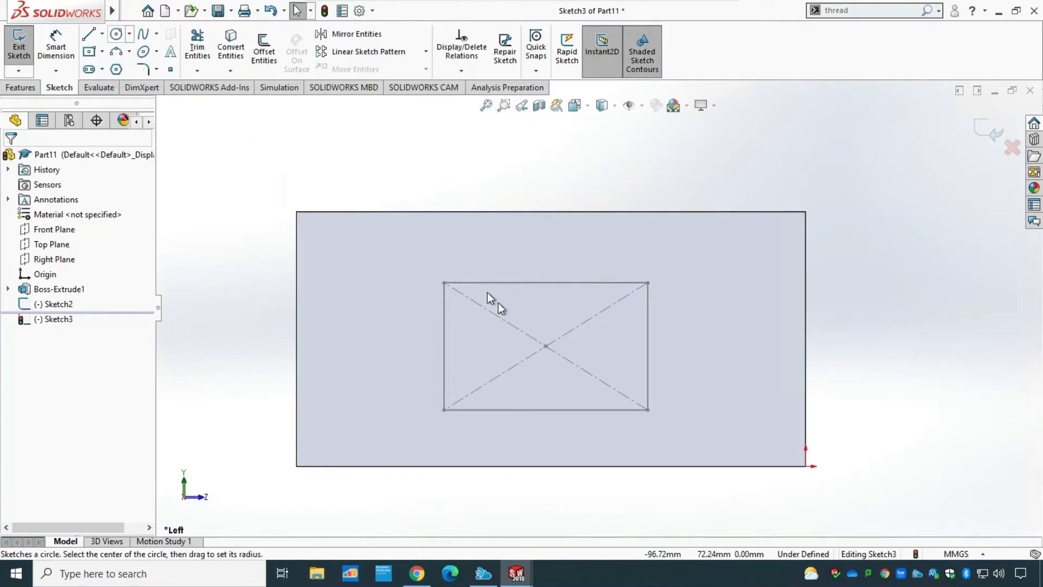
click(545, 346)
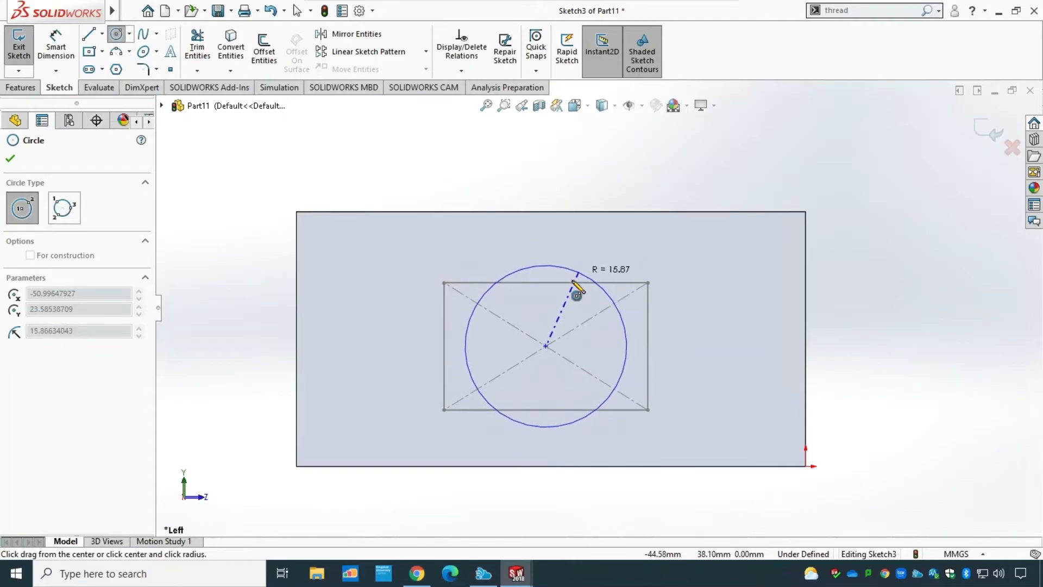
click(577, 292)
key(Escape)
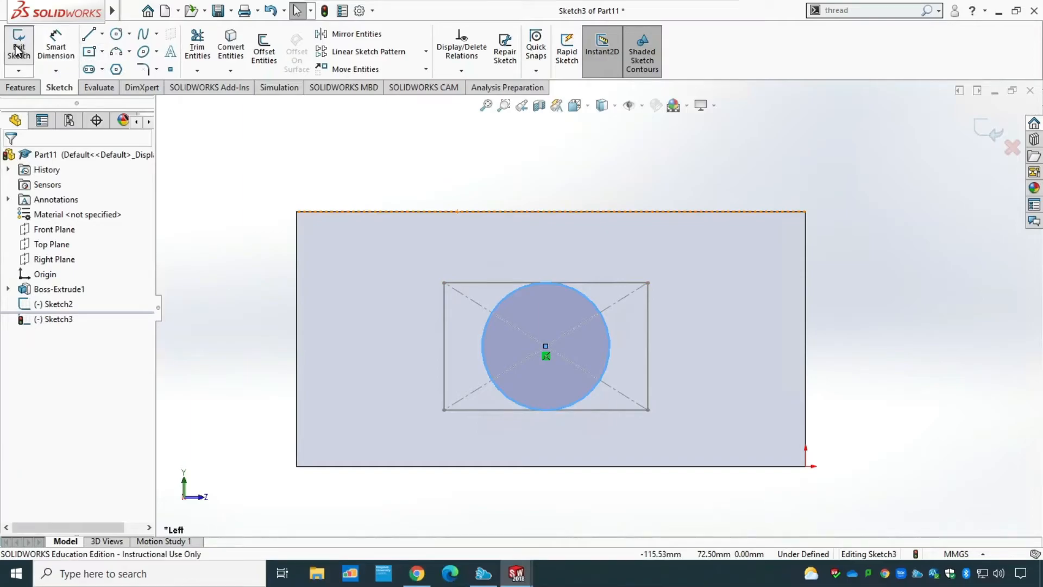
mouse_move(915, 357)
middle_down()
mouse_move(853, 357)
mouse_move(782, 373)
middle_up()
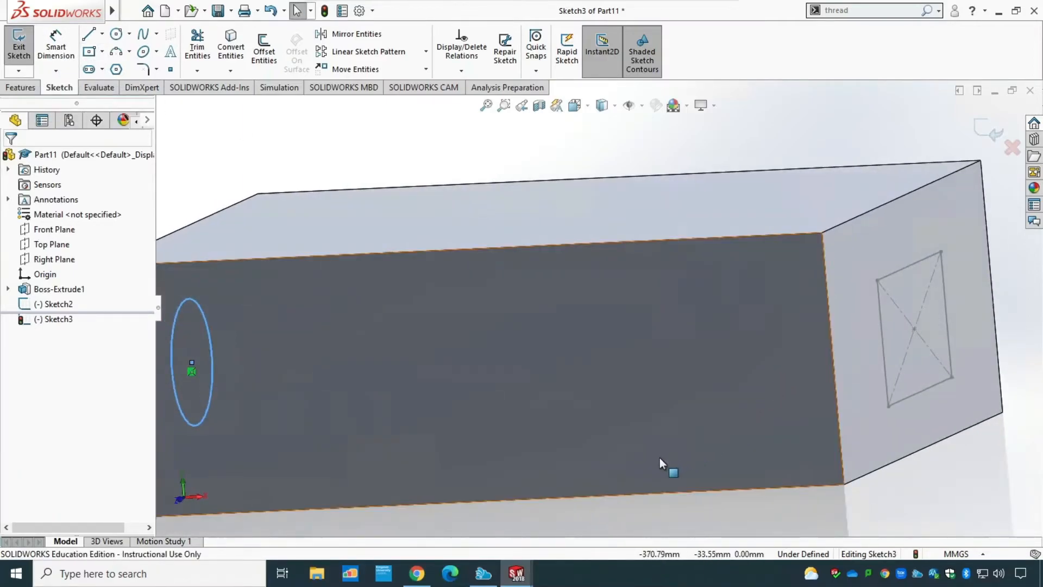
scroll(639, 459, down, 1)
scroll(637, 458, up, 3)
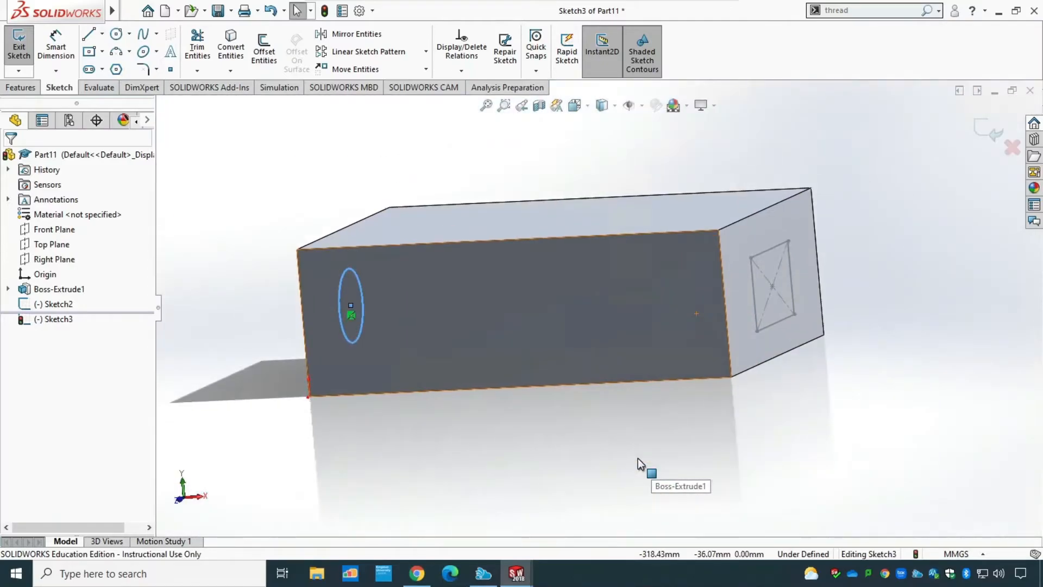
click(24, 70)
Step: Create a Lofted Cut through the block from the circle profile to the rectangle profile on the opposite end face
click(24, 87)
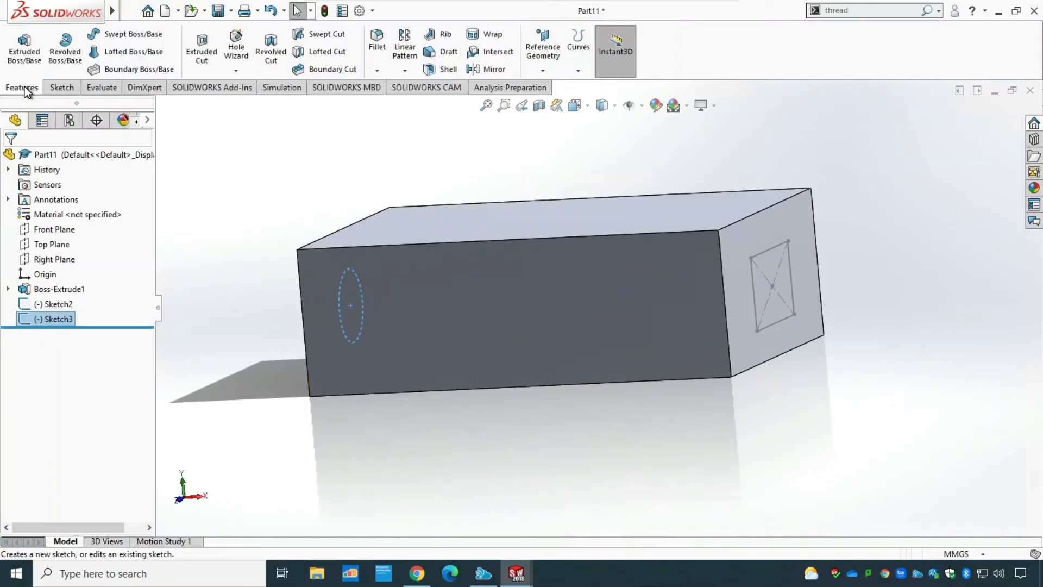
click(330, 53)
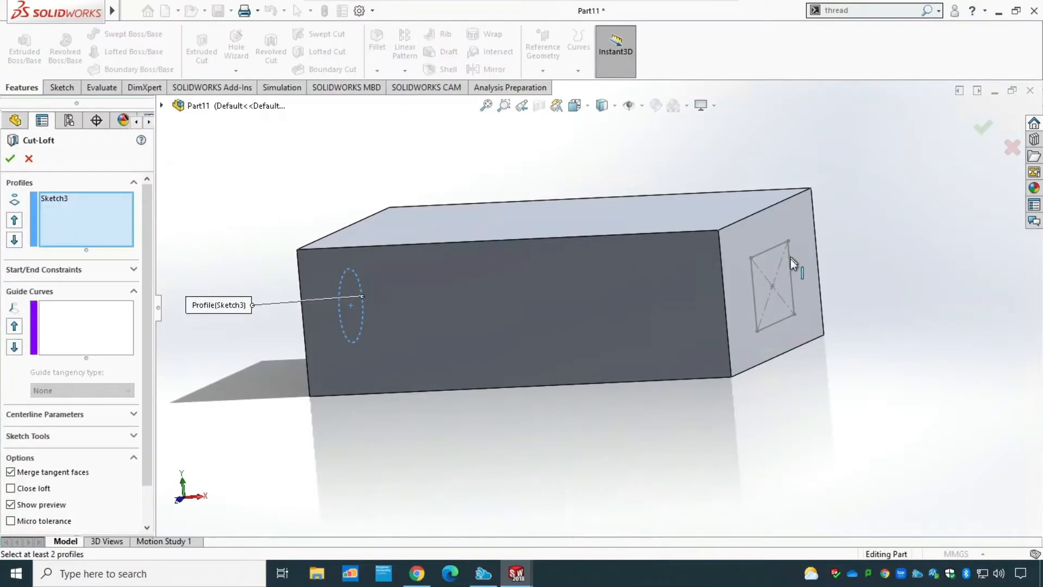
click(163, 106)
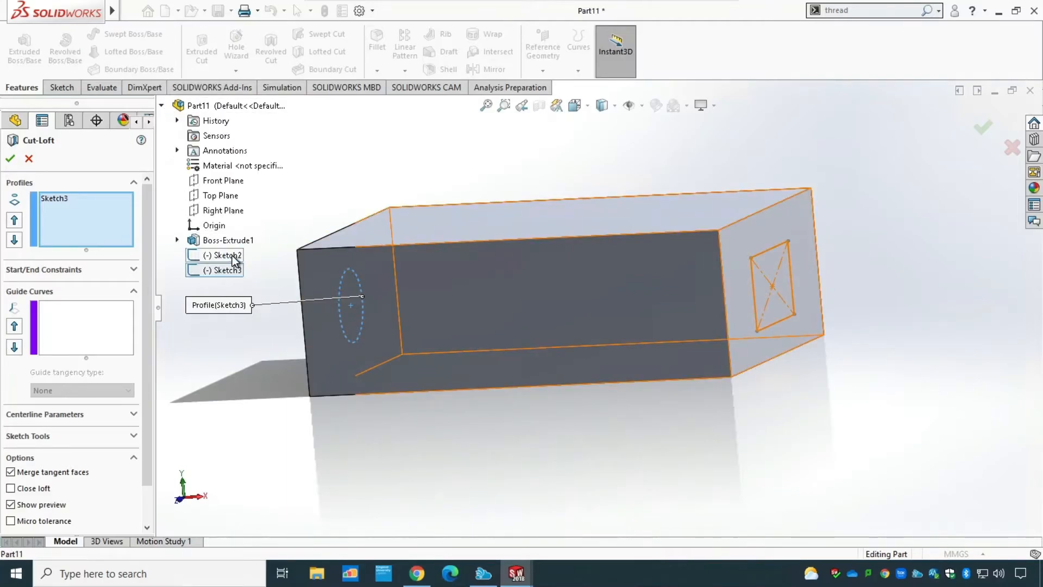
click(232, 256)
mouse_move(324, 415)
middle_down()
mouse_move(403, 412)
mouse_move(326, 407)
middle_up()
key(z)
click(10, 160)
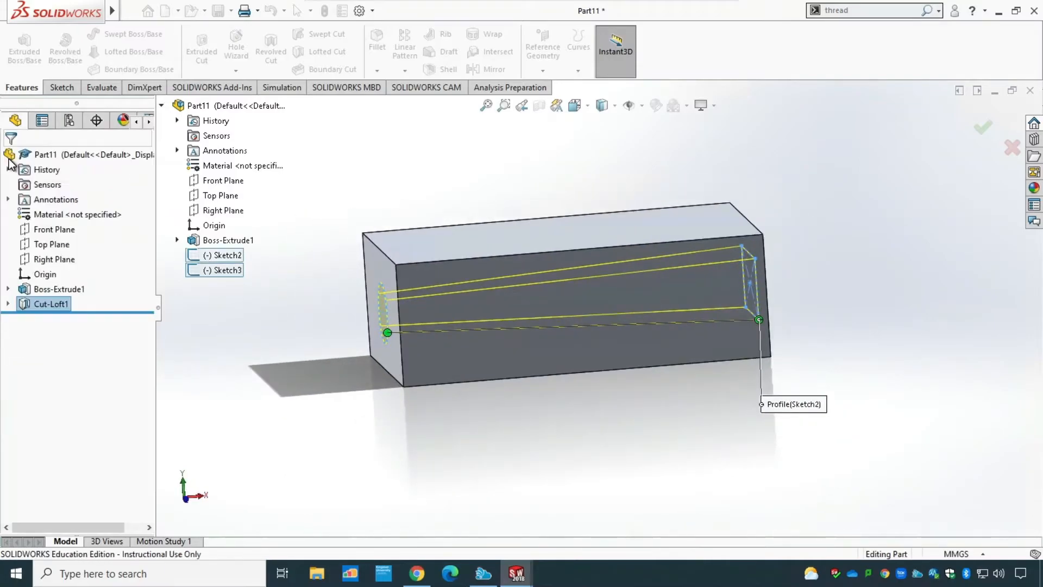
Step: Section the block parallel to the Front Plane at a -46 mm offset and examine the lofted cut's interior
middle_drag(408, 408, 410, 354)
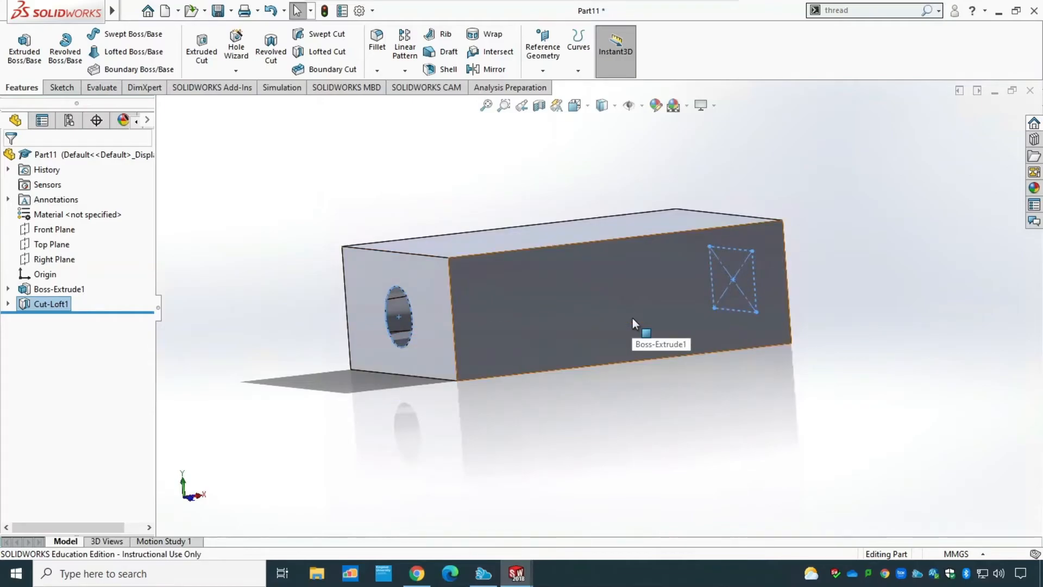
click(540, 106)
drag(653, 308, 599, 297)
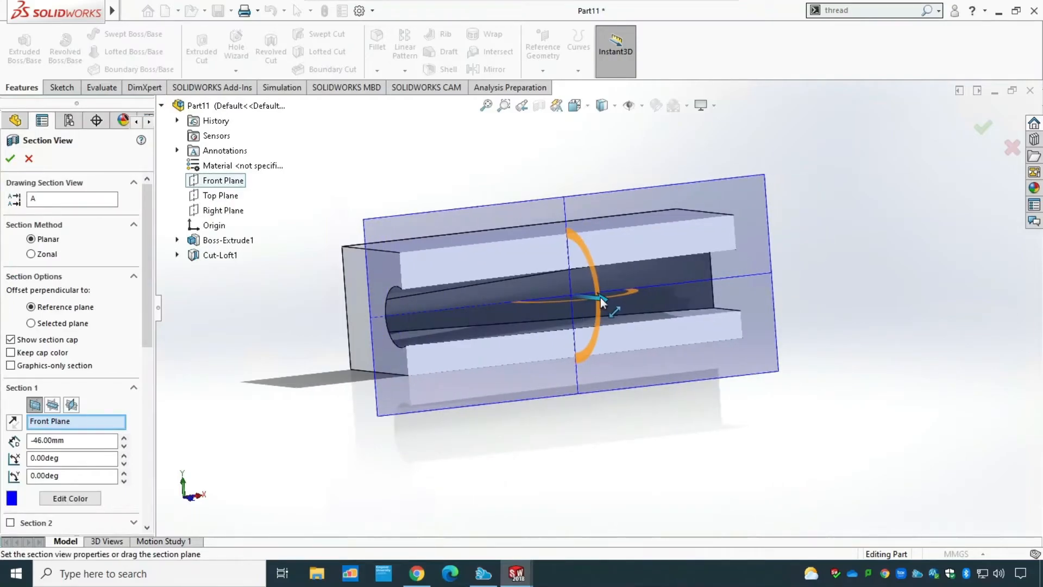
click(12, 160)
middle_drag(728, 422, 791, 418)
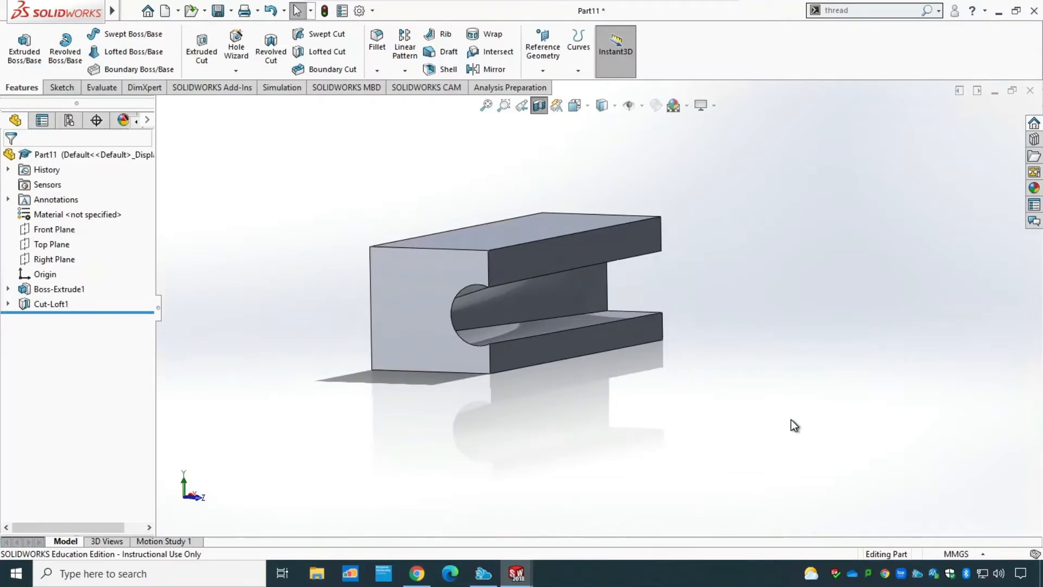
Step: Undo the lofted cut and exit the reopened circle sketch
key(ctrl+z)
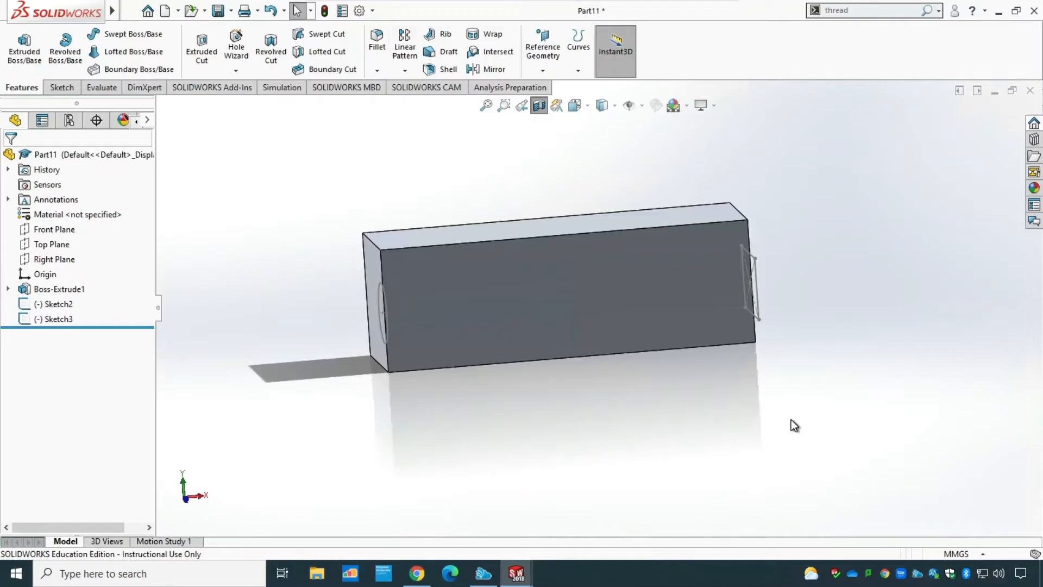
key(ctrl+z)
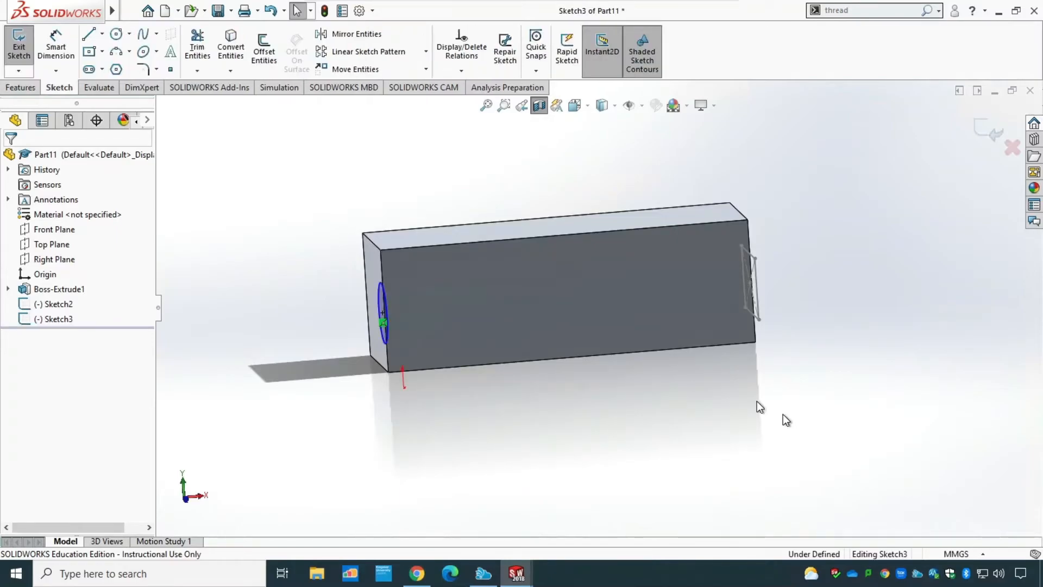
click(20, 55)
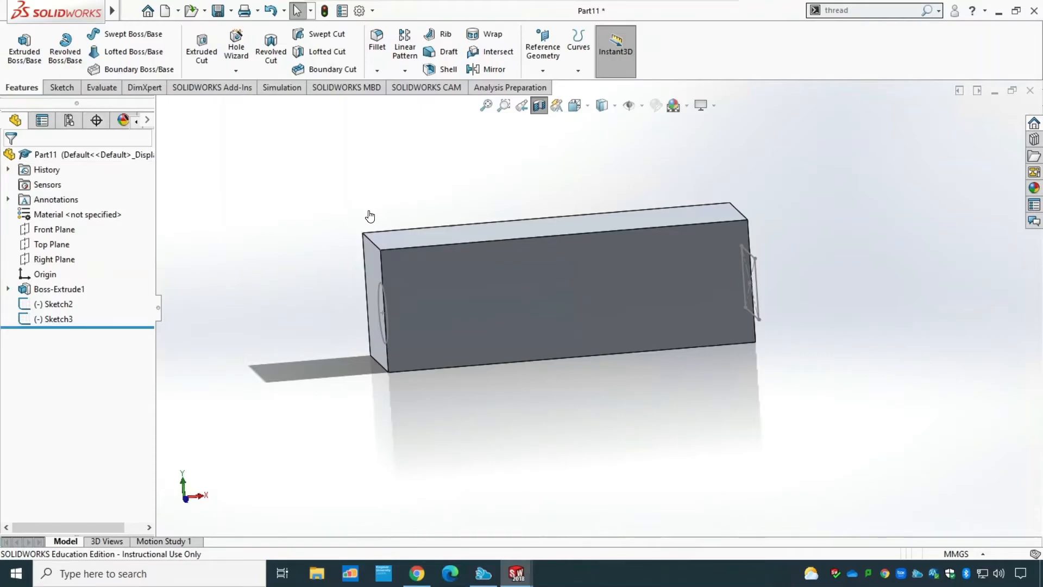
Step: Create a new part document and open a sketch on the Right Plane
key(ctrl+n)
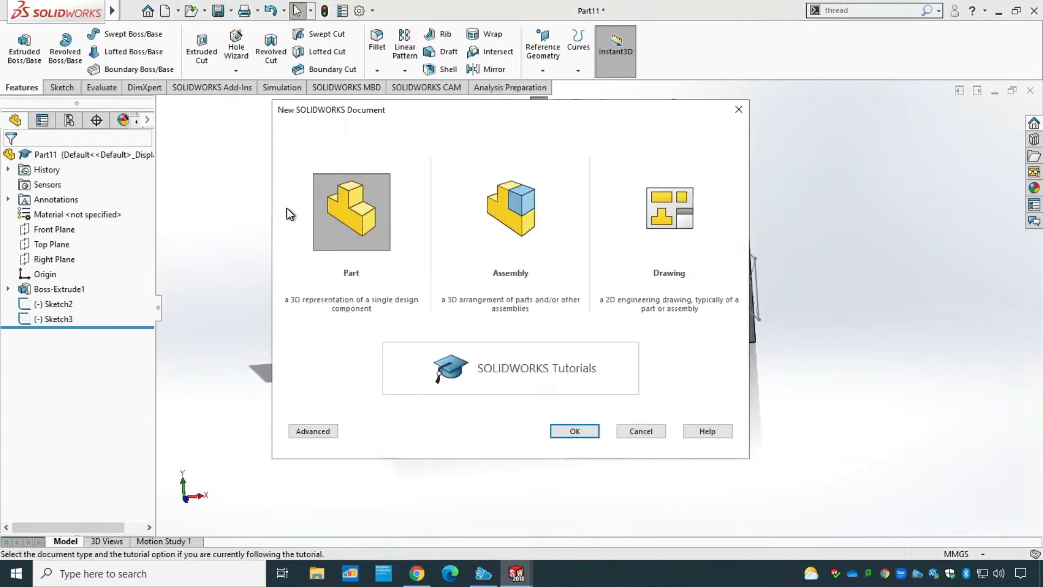
click(581, 431)
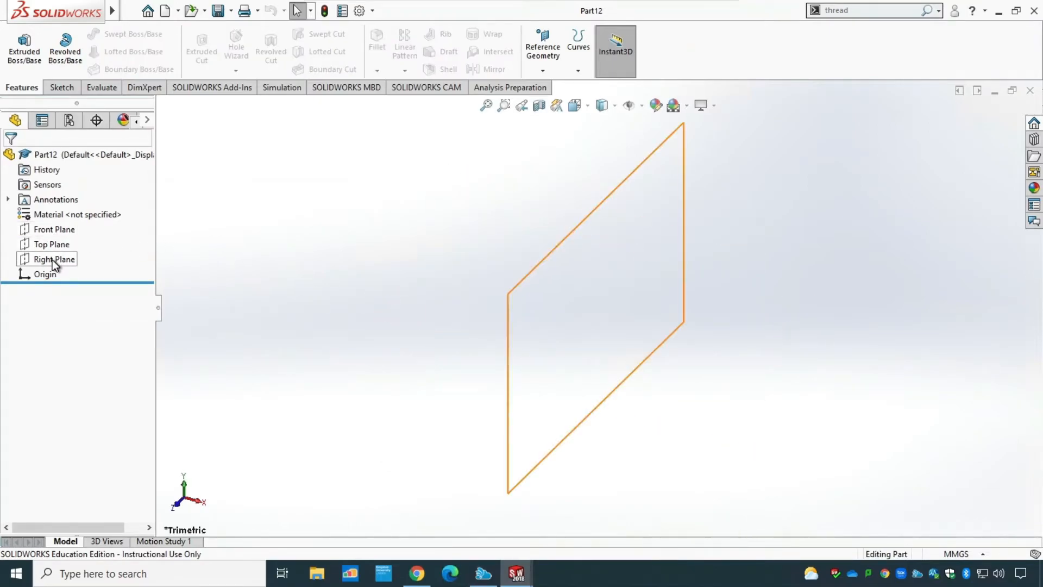
click(52, 260)
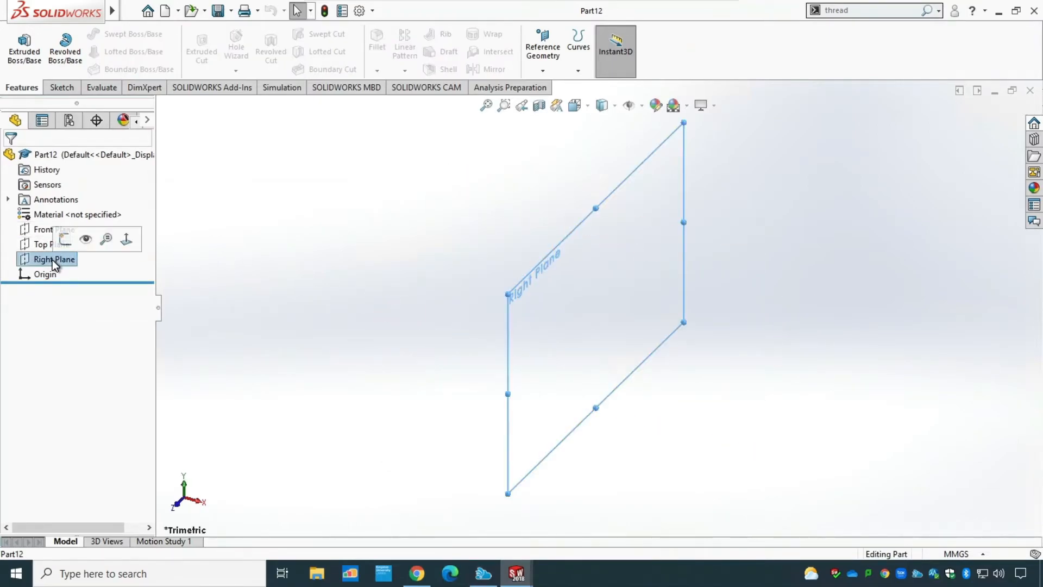
click(66, 88)
click(19, 46)
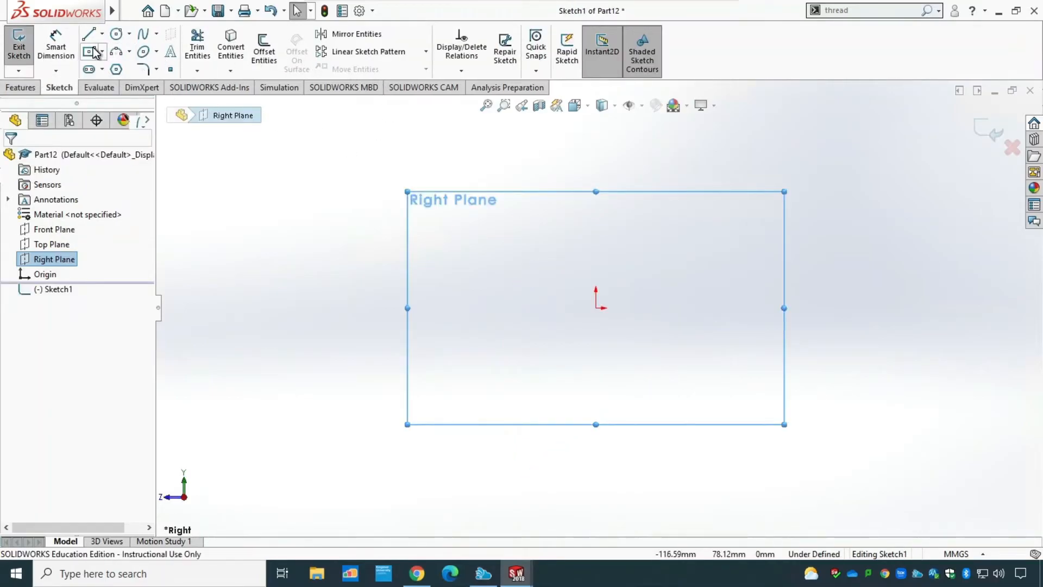
Step: Sketch a vertical line up from the origin and a horizontal line about 121 mm long from the same point
key(l)
drag(596, 308, 596, 163)
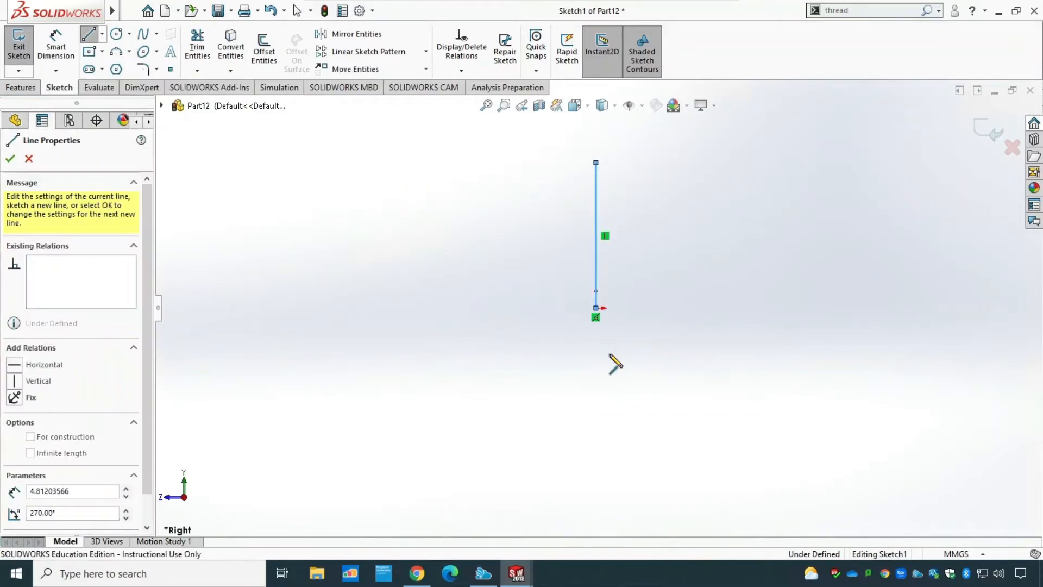
key(Escape)
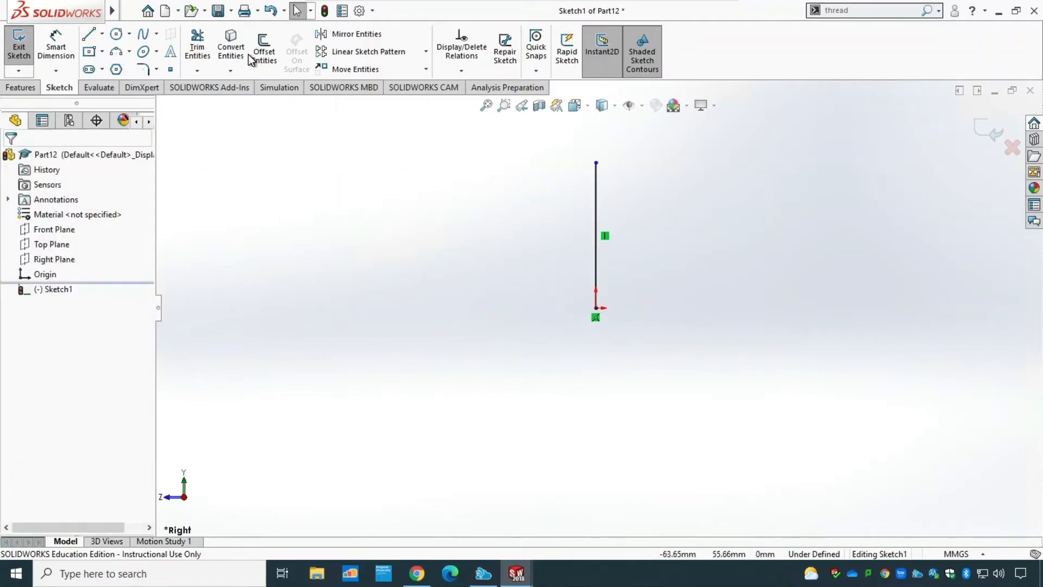
click(88, 34)
mouse_move(596, 308)
mouse_down()
mouse_move(862, 308)
mouse_move(854, 308)
mouse_up()
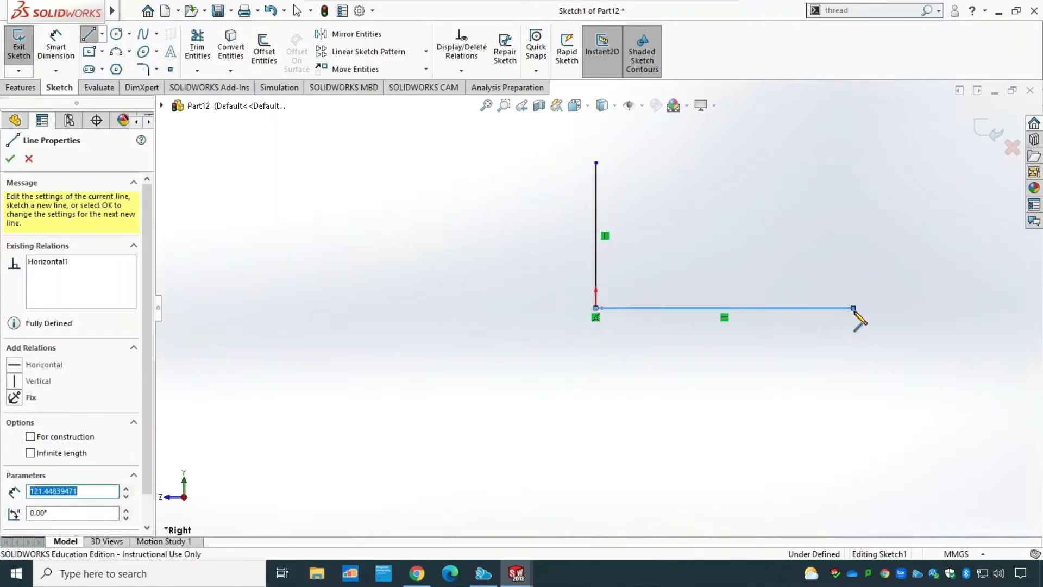
key(Escape)
Step: Close the L-shaped profile with a short end edge, an inner horizontal edge about 98 mm long and the upright's remaining edges, and exit the sketch
click(88, 35)
drag(854, 308, 853, 274)
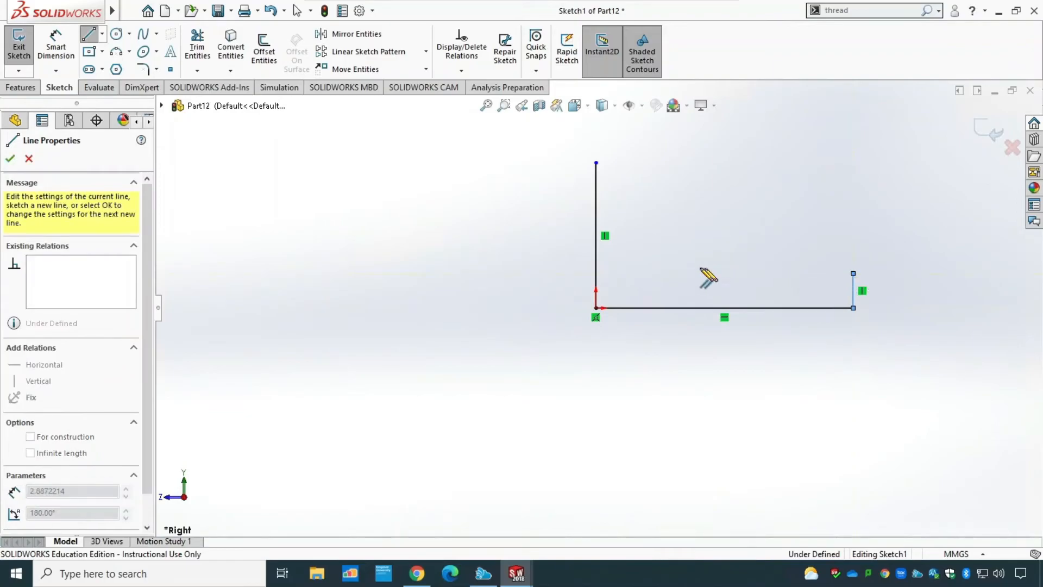
click(645, 273)
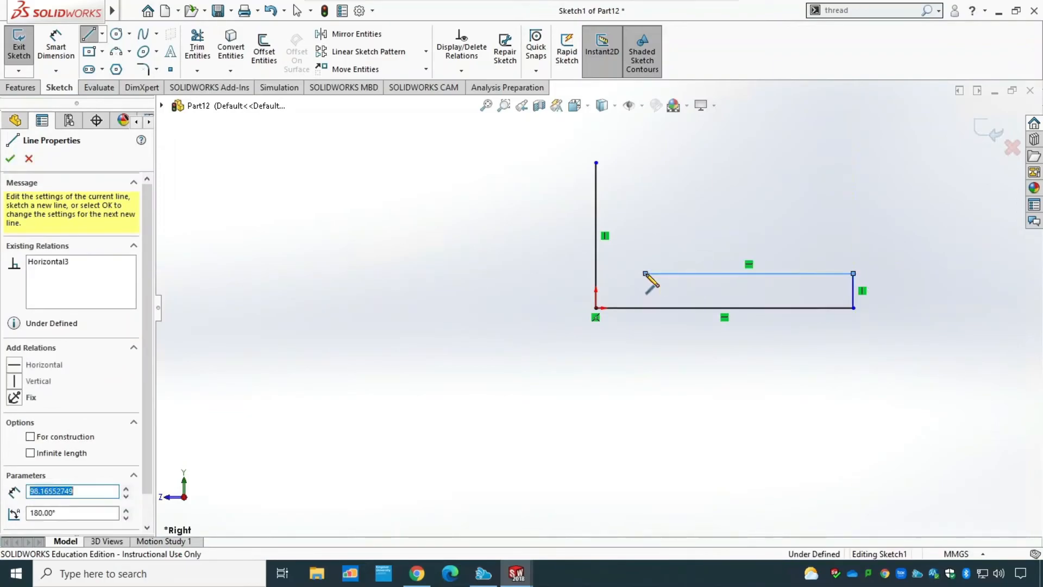
click(645, 163)
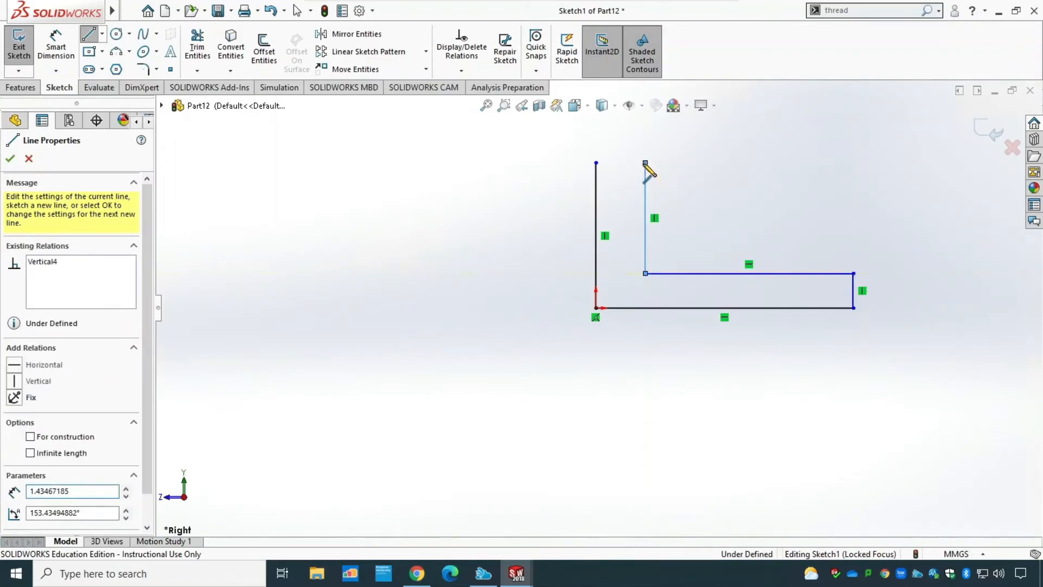
click(596, 163)
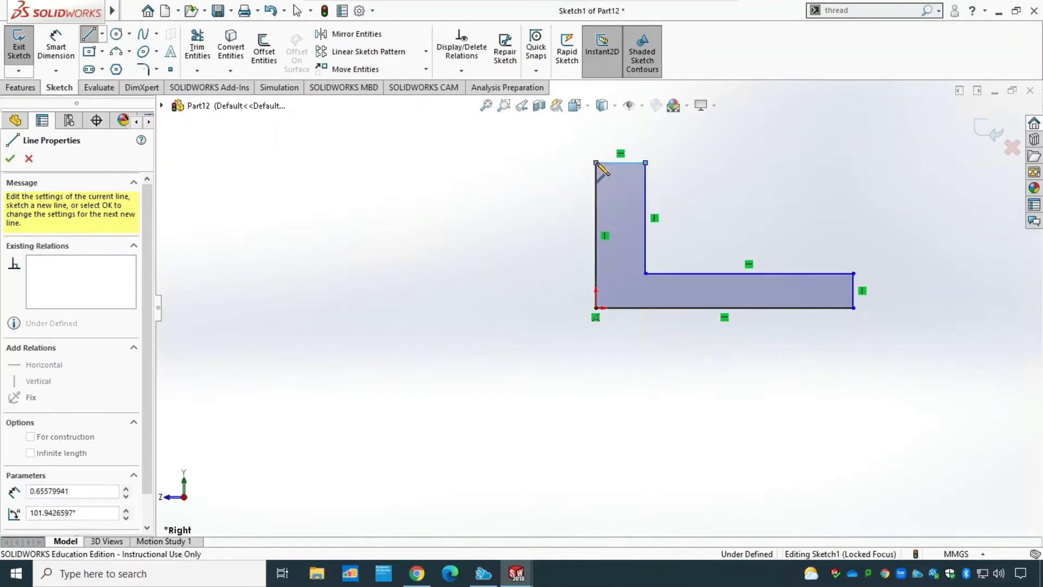
click(22, 48)
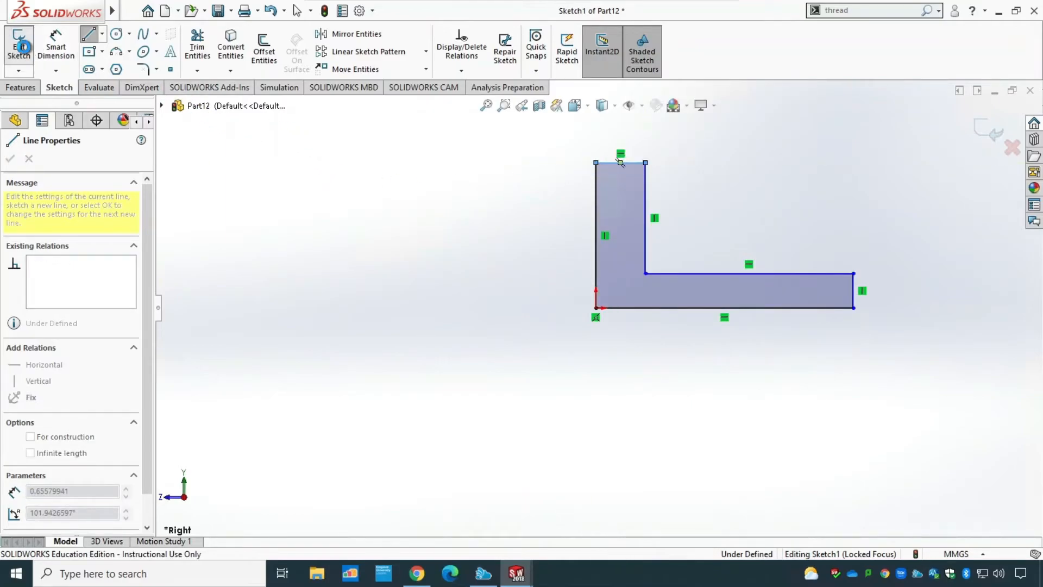
click(21, 88)
click(25, 47)
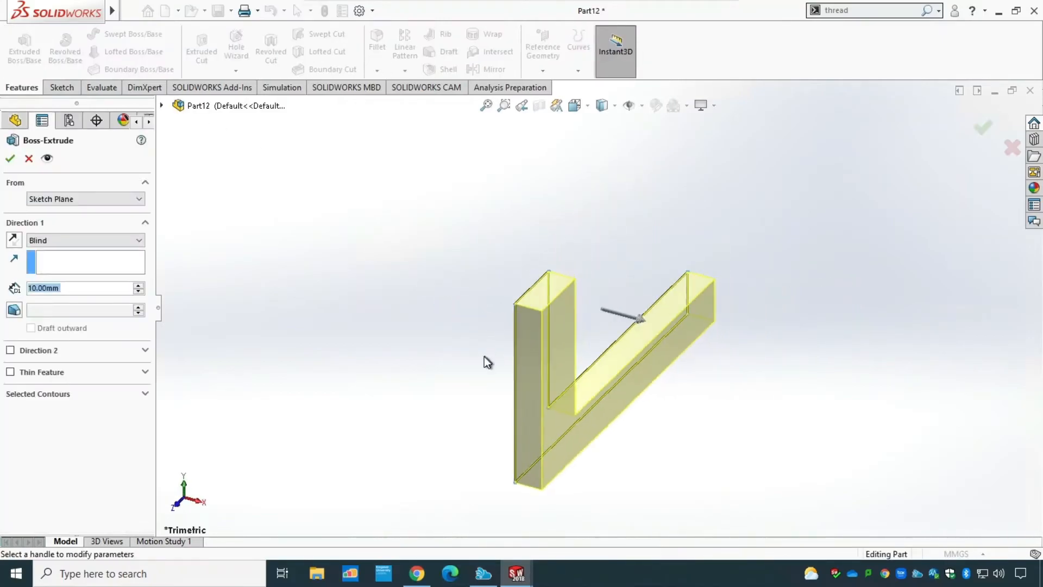
mouse_move(648, 318)
mouse_down()
mouse_move(771, 346)
mouse_move(793, 361)
mouse_move(700, 326)
mouse_up()
key(Escape)
Step: Extrude the L-shaped profile to a blind depth of 71 mm
mouse_move(708, 454)
middle_down()
mouse_move(742, 382)
mouse_move(804, 374)
middle_up()
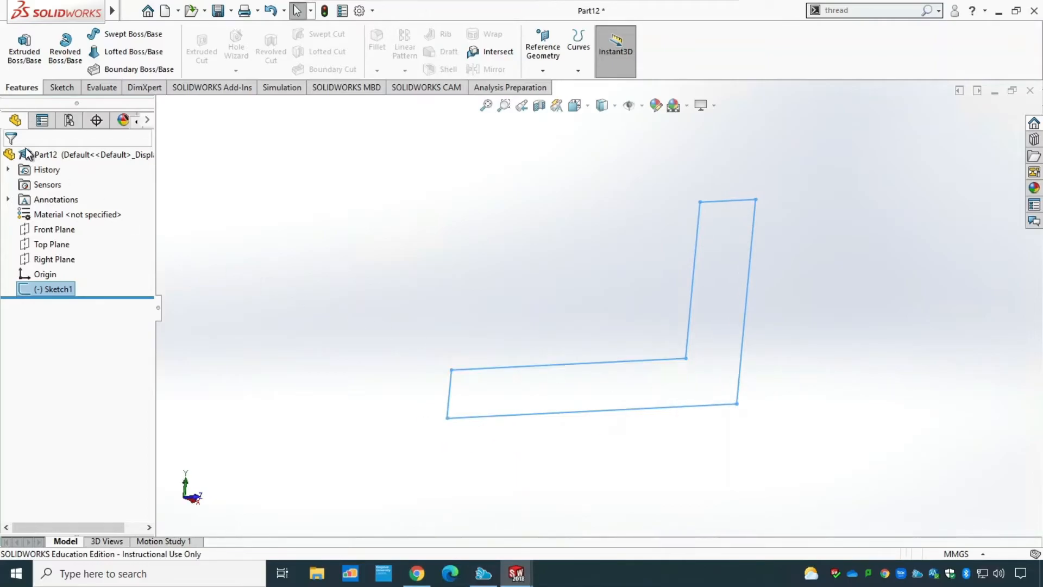
click(23, 53)
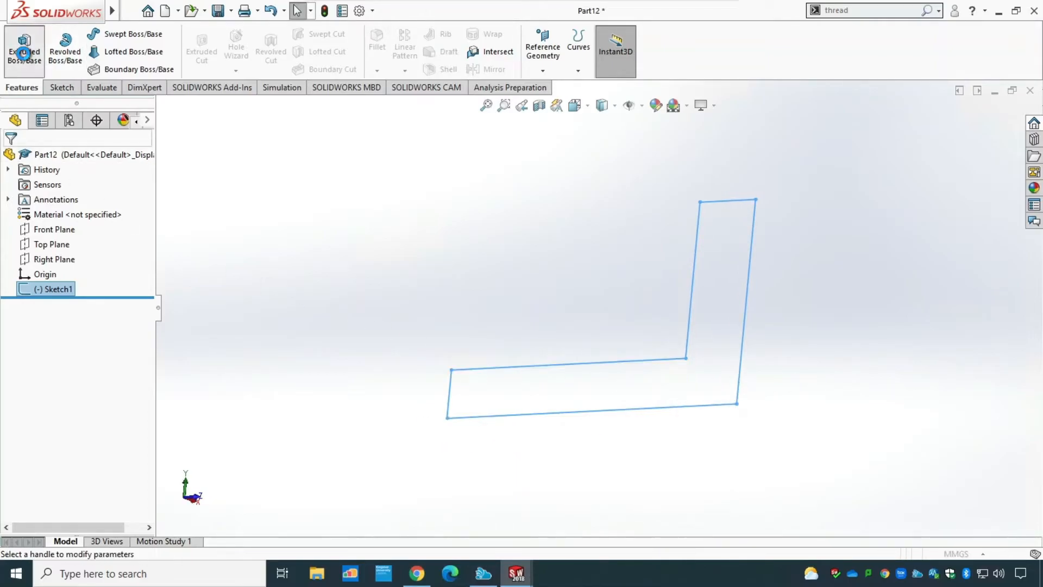
middle_drag(495, 265, 392, 344)
mouse_move(637, 329)
mouse_down()
mouse_move(701, 353)
mouse_move(660, 311)
mouse_up()
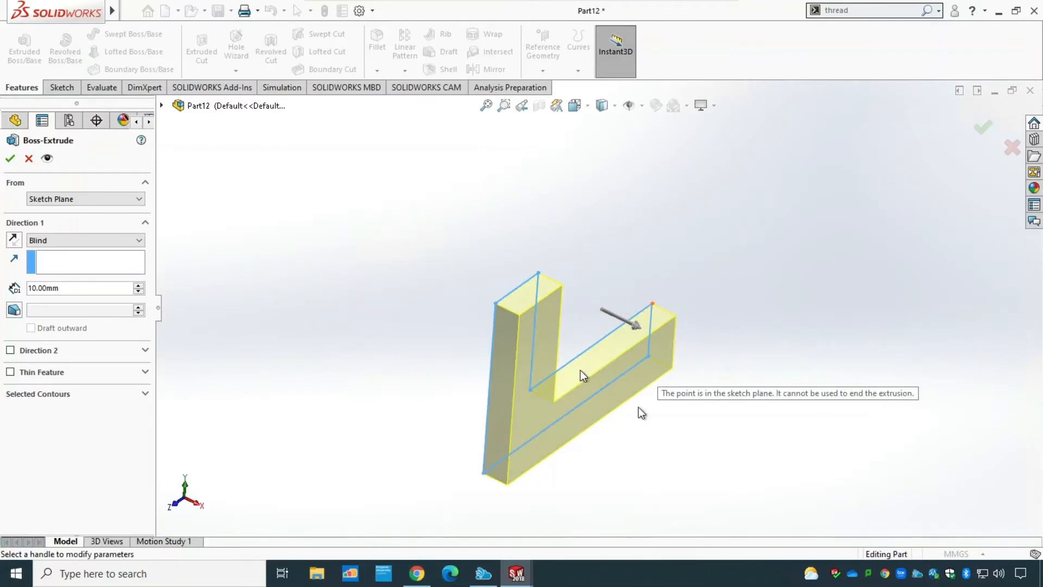
middle_drag(717, 425, 617, 356)
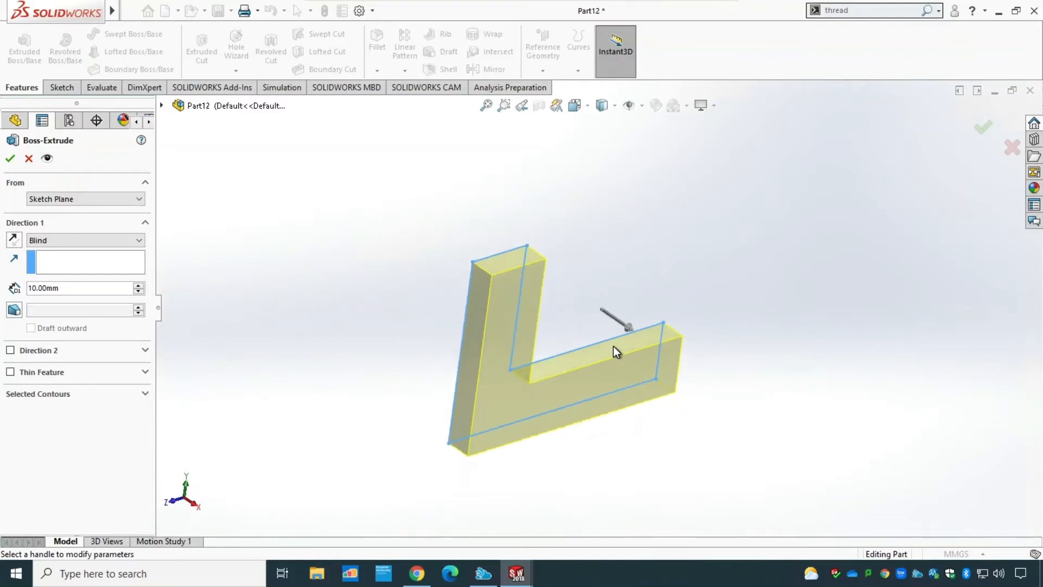
mouse_move(631, 332)
mouse_down()
mouse_move(722, 402)
mouse_move(689, 375)
mouse_up()
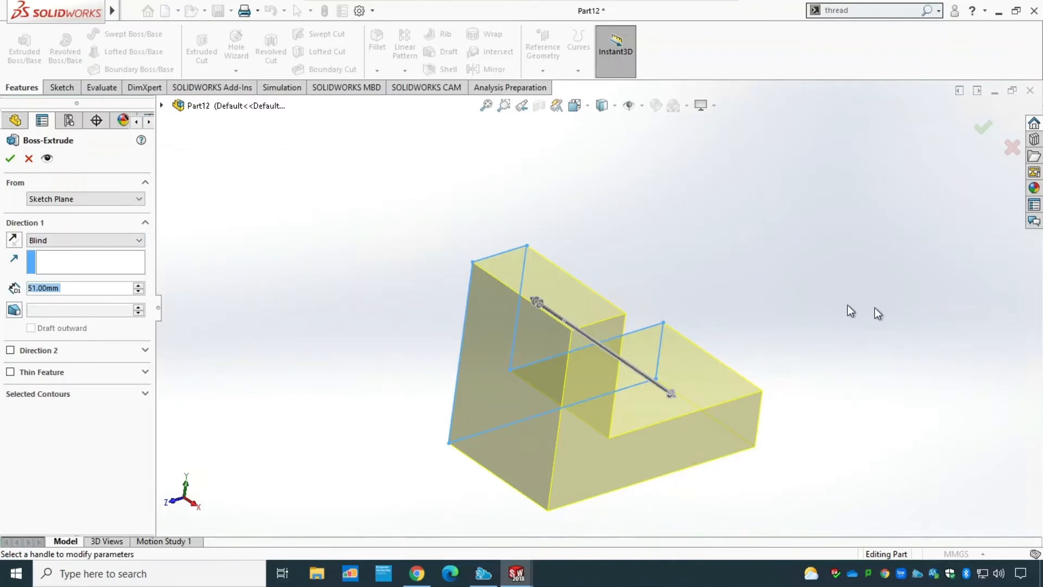
mouse_move(674, 396)
mouse_down()
mouse_move(753, 466)
mouse_move(709, 419)
mouse_up()
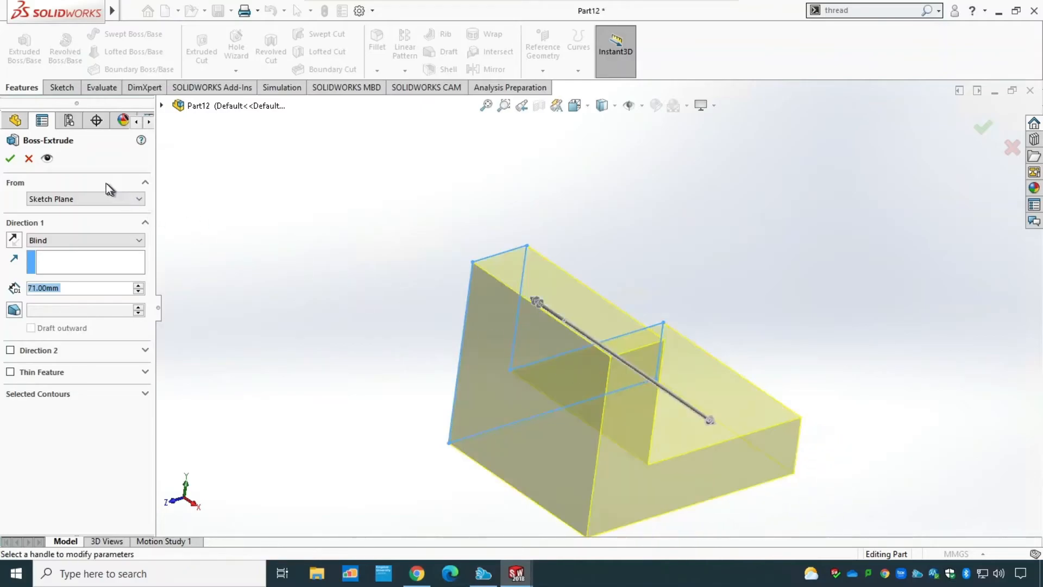
click(10, 158)
Step: Create a reference plane midway between the two opposite L-shaped side faces of the part
middle_drag(854, 302, 647, 514)
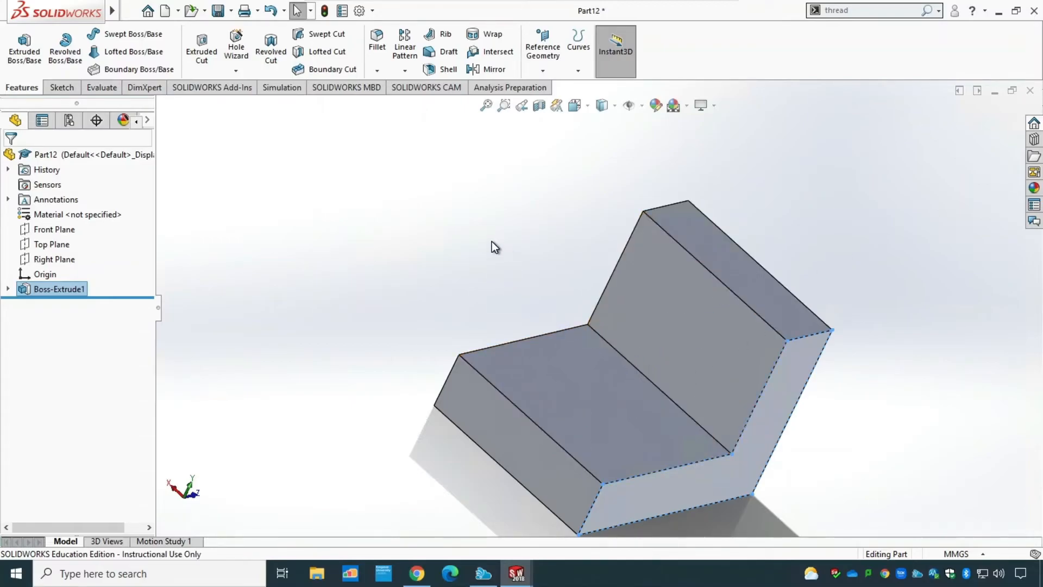
click(543, 70)
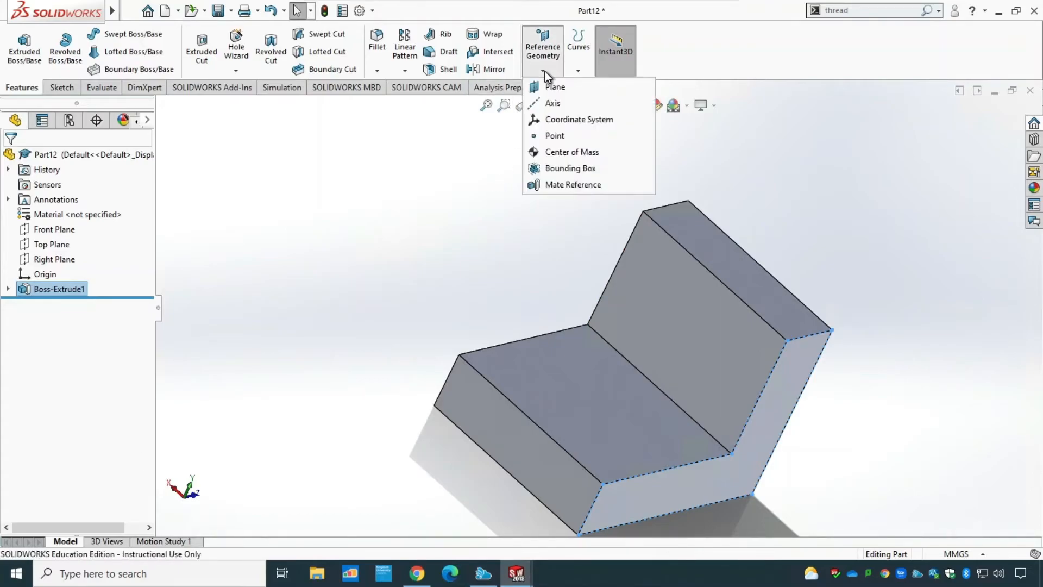
click(555, 87)
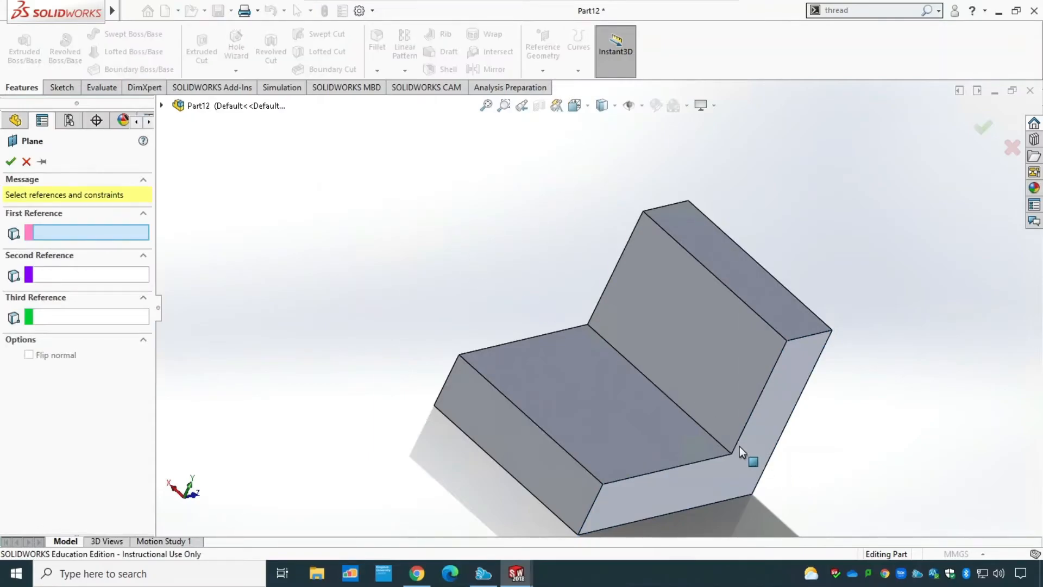
click(756, 451)
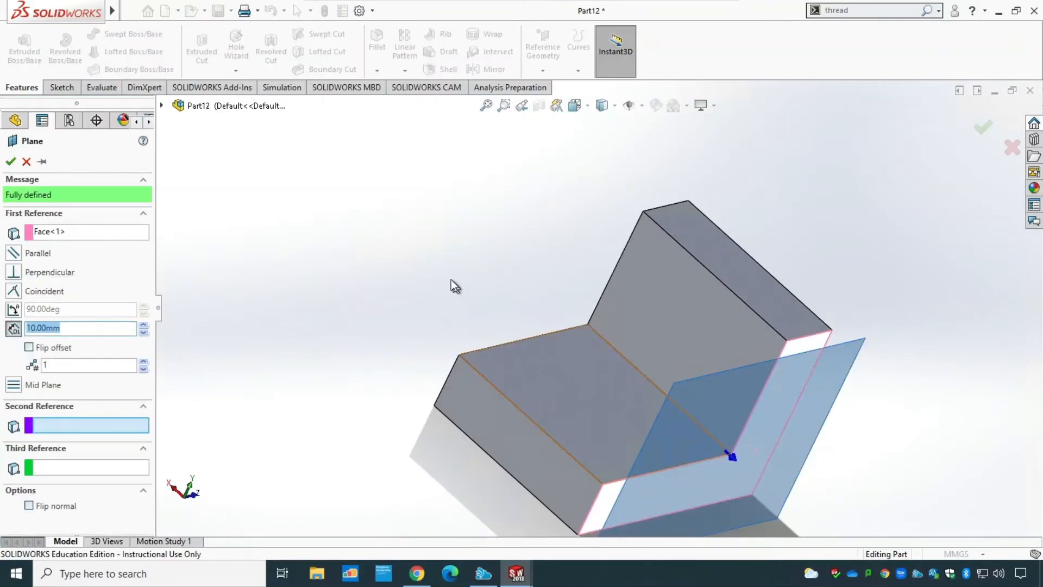
middle_drag(413, 241, 516, 310)
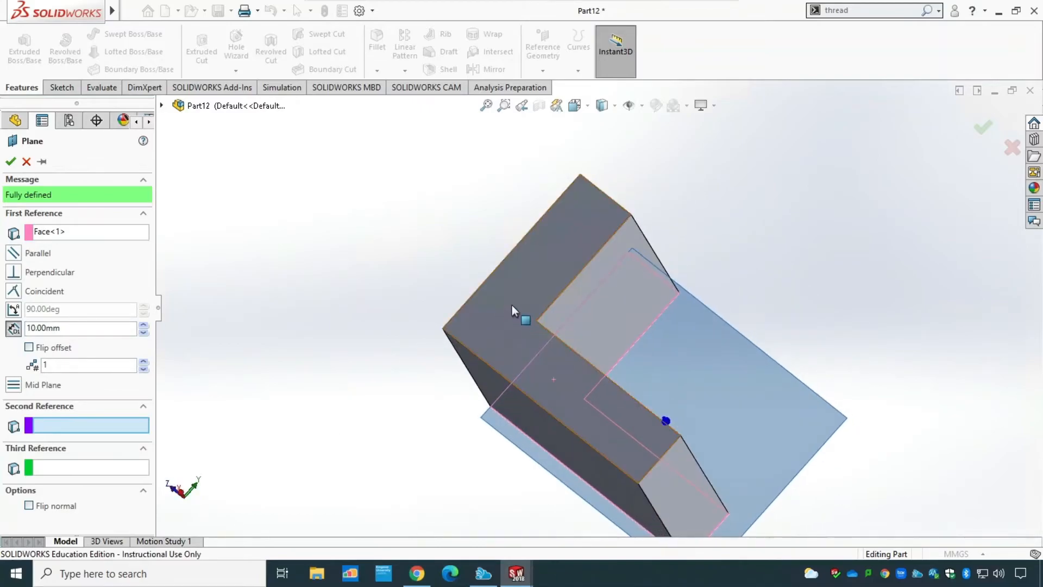
click(513, 309)
middle_drag(914, 387, 776, 368)
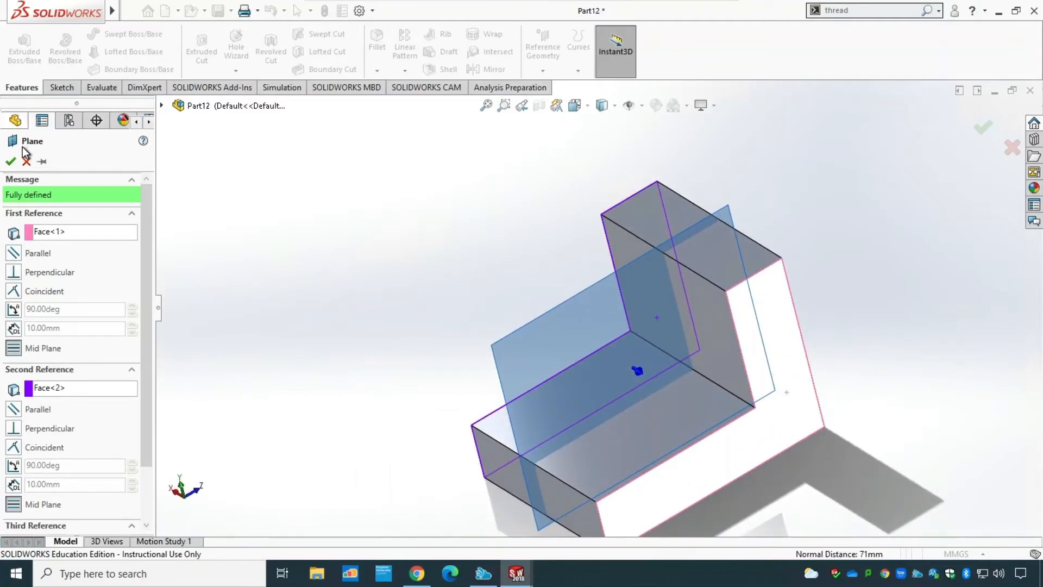
click(11, 161)
Step: On the mid plane, sketch a diagonal line from the base's outer upper corner to the upright's inner top corner, and exit the sketch
middle_drag(387, 277, 435, 256)
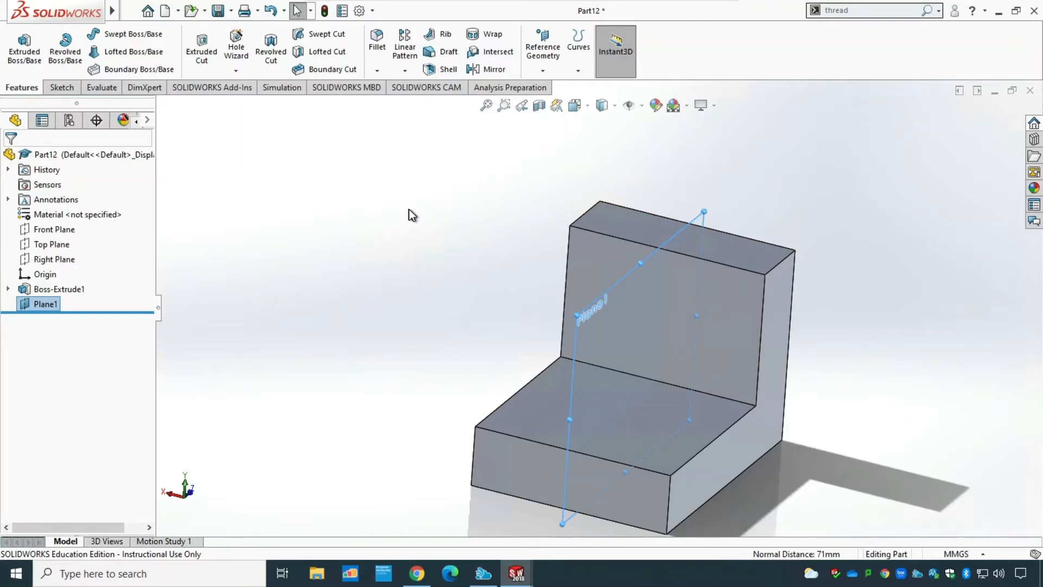
middle_drag(405, 212, 337, 202)
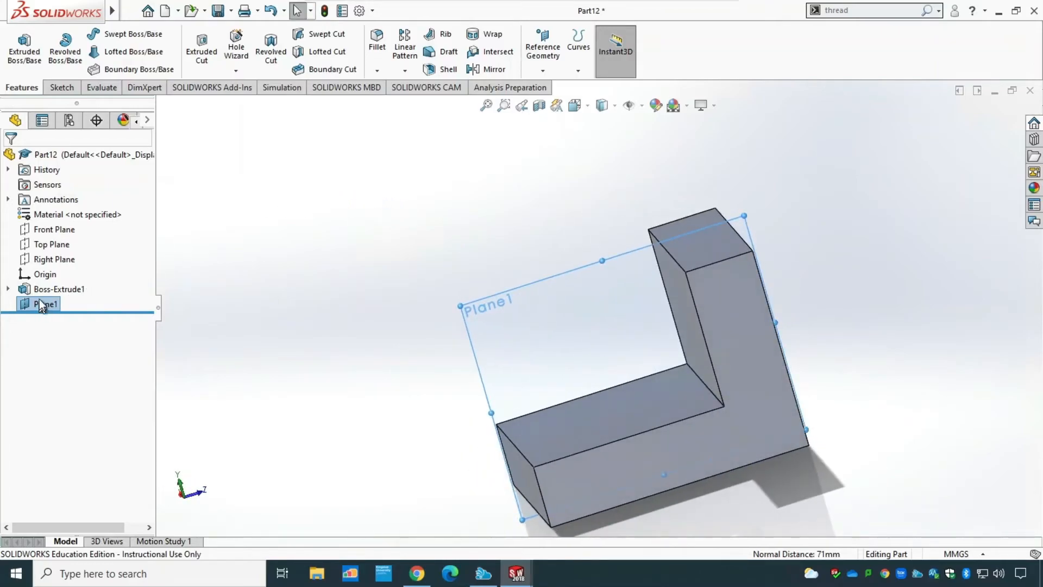
click(61, 88)
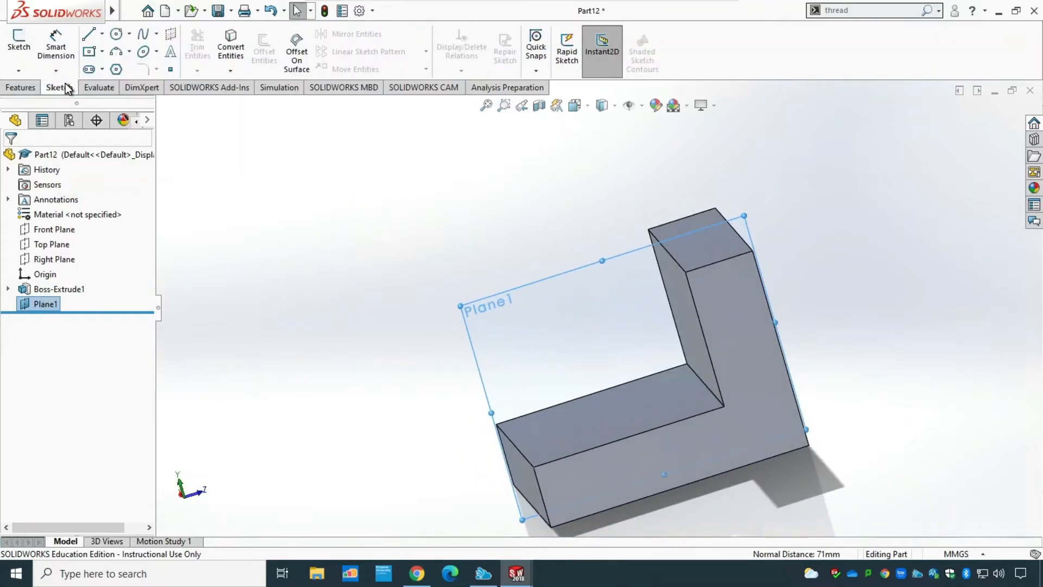
click(19, 48)
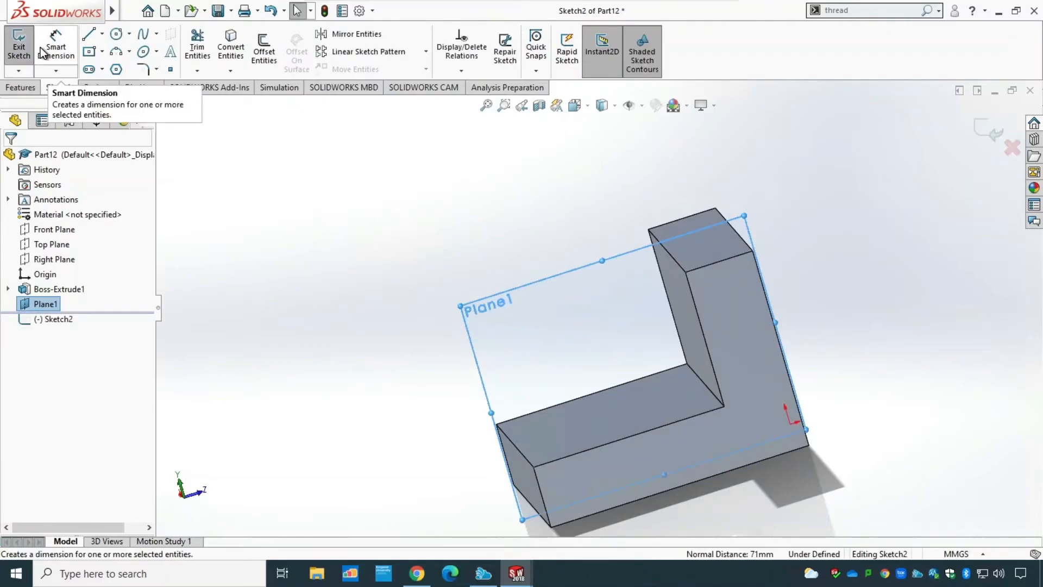
key(ctrl+8)
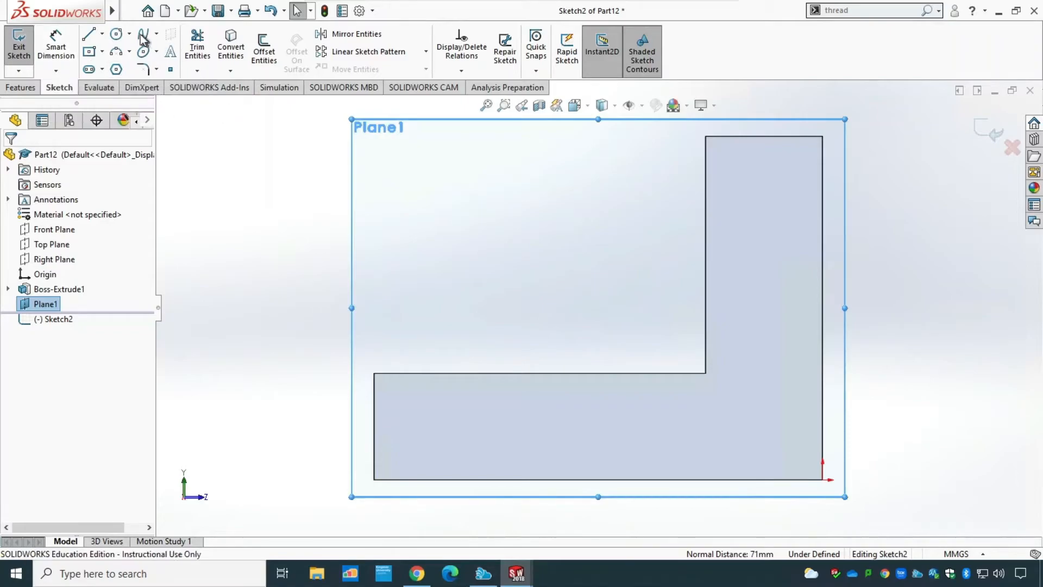
click(88, 34)
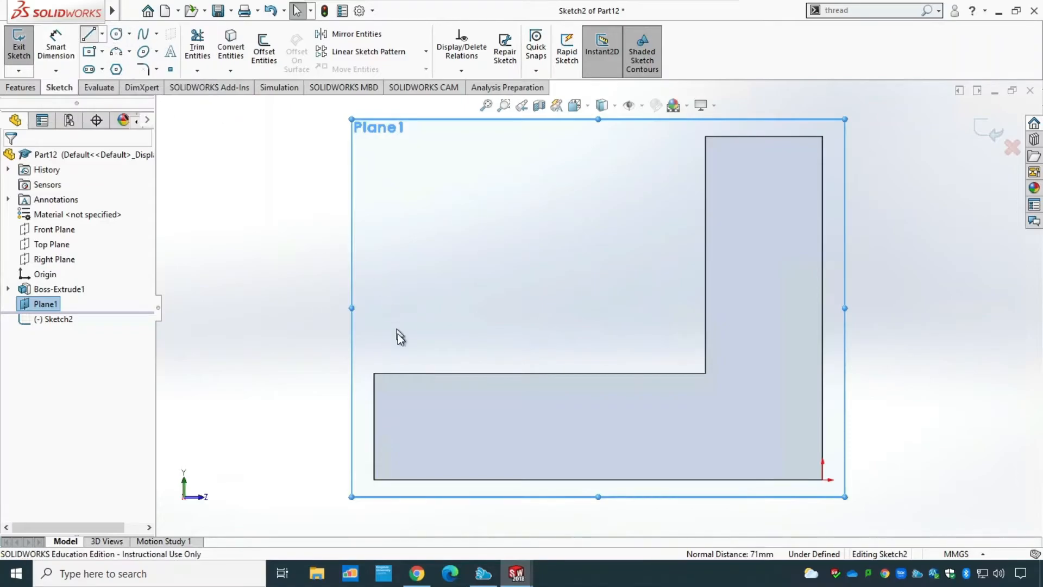
click(375, 373)
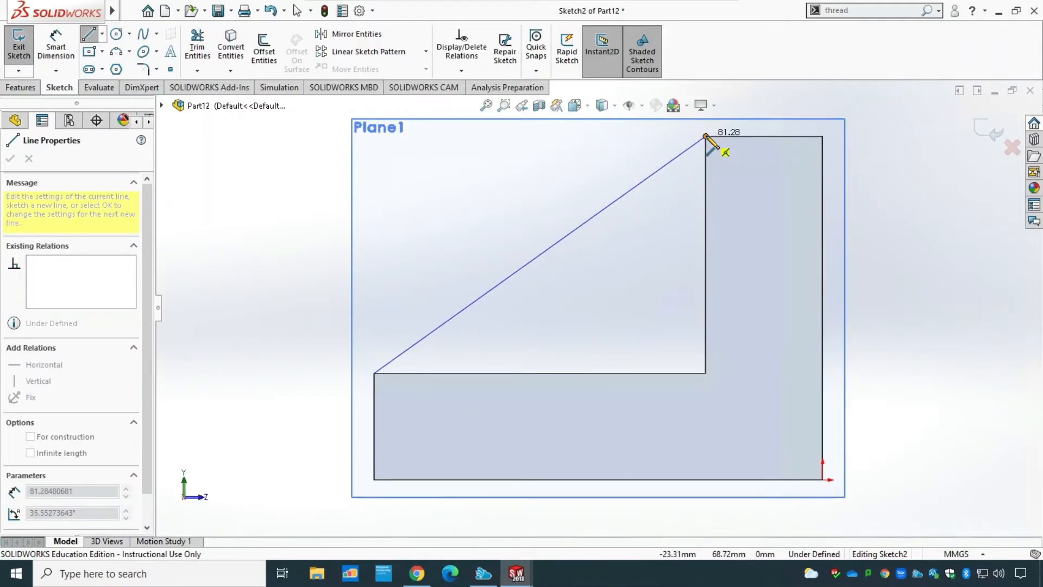
click(705, 136)
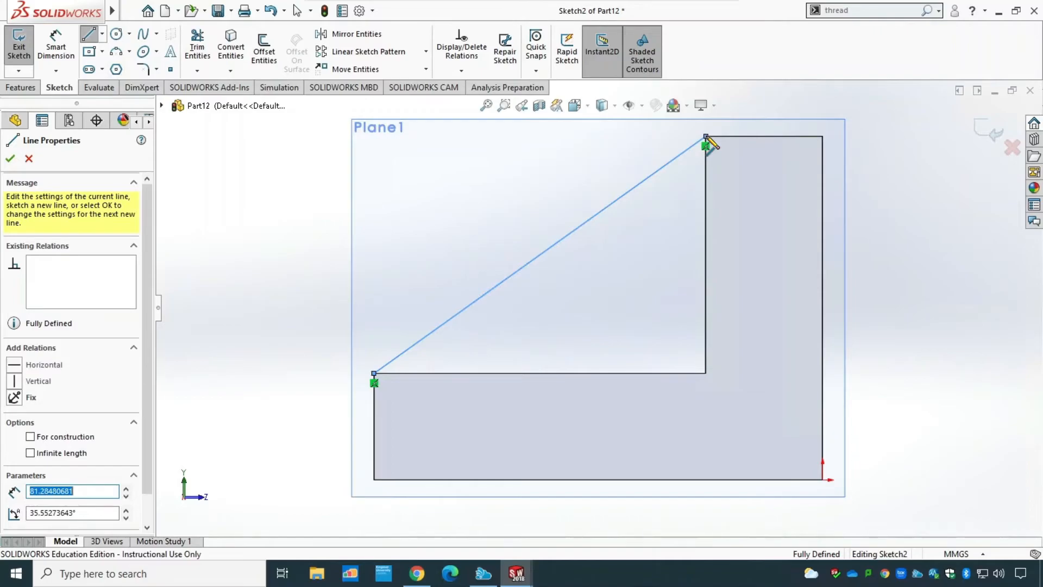
key(Escape)
click(18, 51)
Step: Create a 10 mm thick rib from the diagonal line sketch, with the thickness applied to both sides
middle_drag(886, 331, 918, 390)
scroll(756, 439, up, 5)
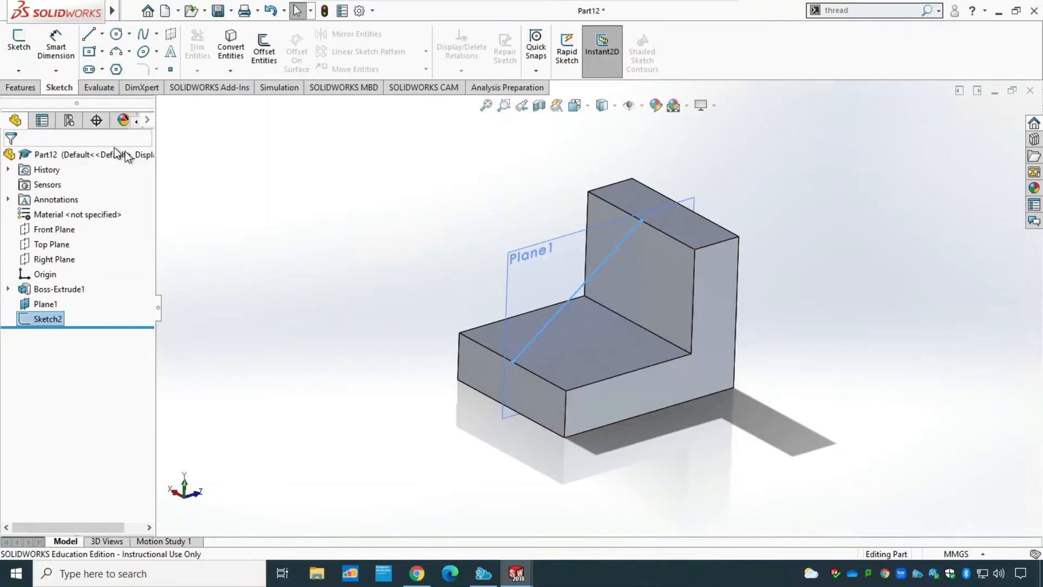
click(22, 87)
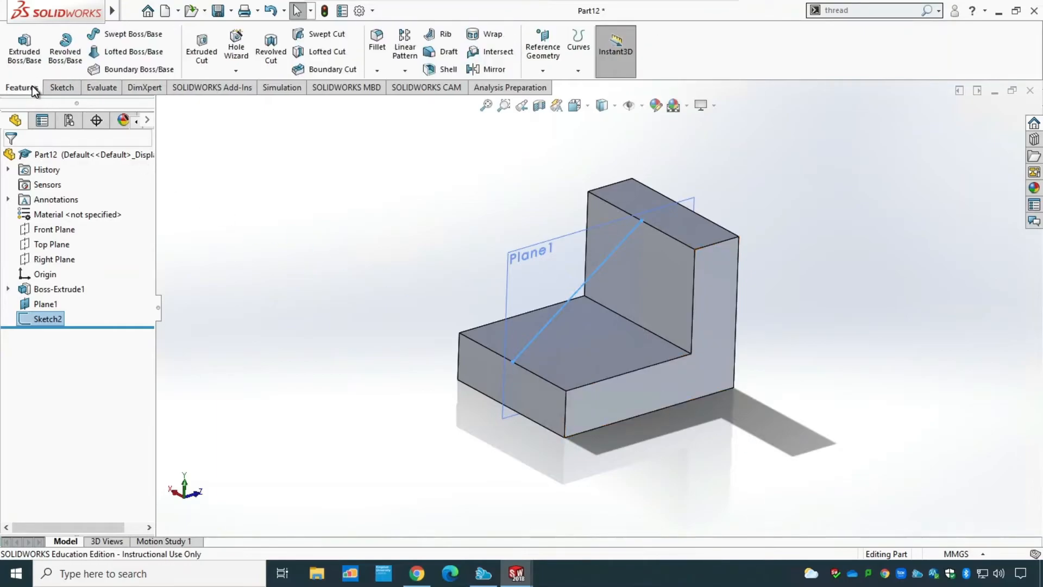
click(435, 37)
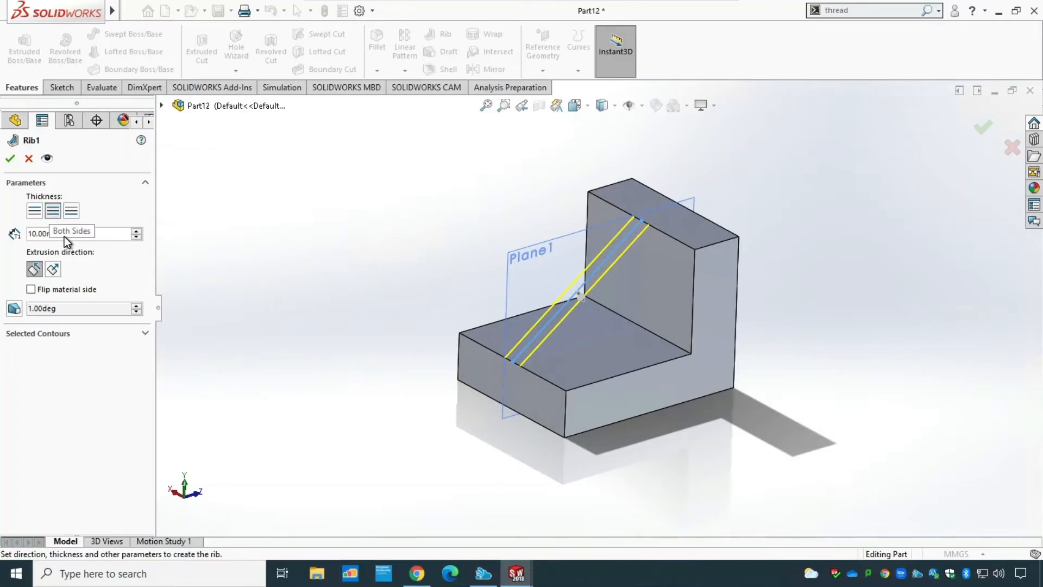
click(78, 236)
click(9, 158)
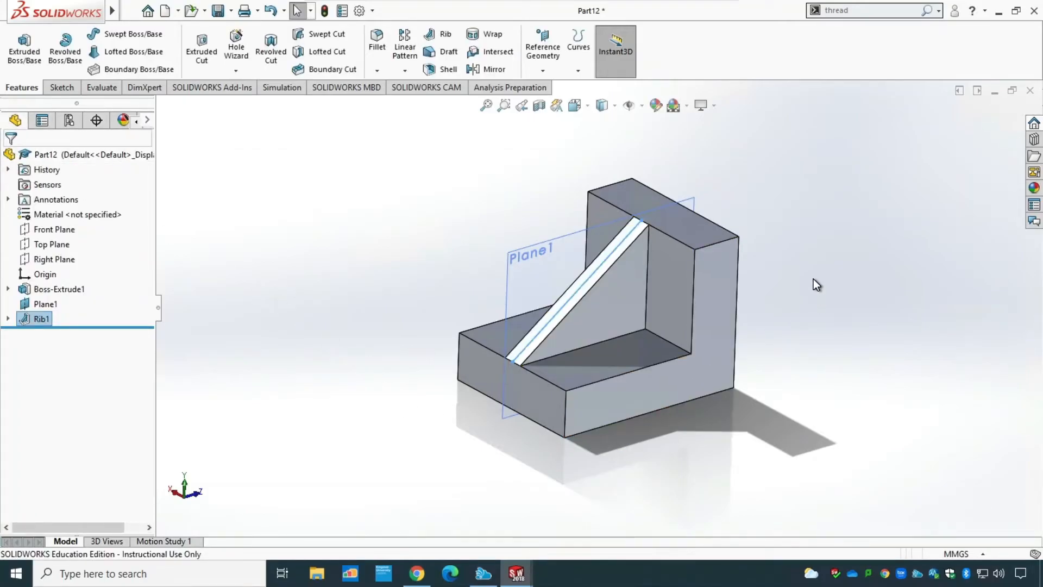
Step: Edit the rib so that its thickness is applied to the first side of the sketch line only
right_click(28, 321)
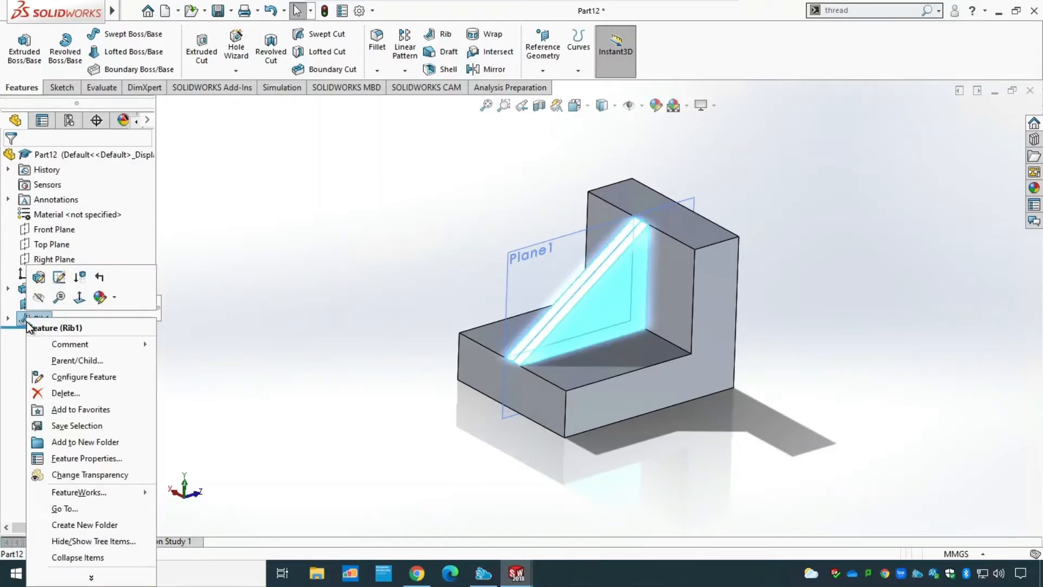
click(38, 278)
click(34, 211)
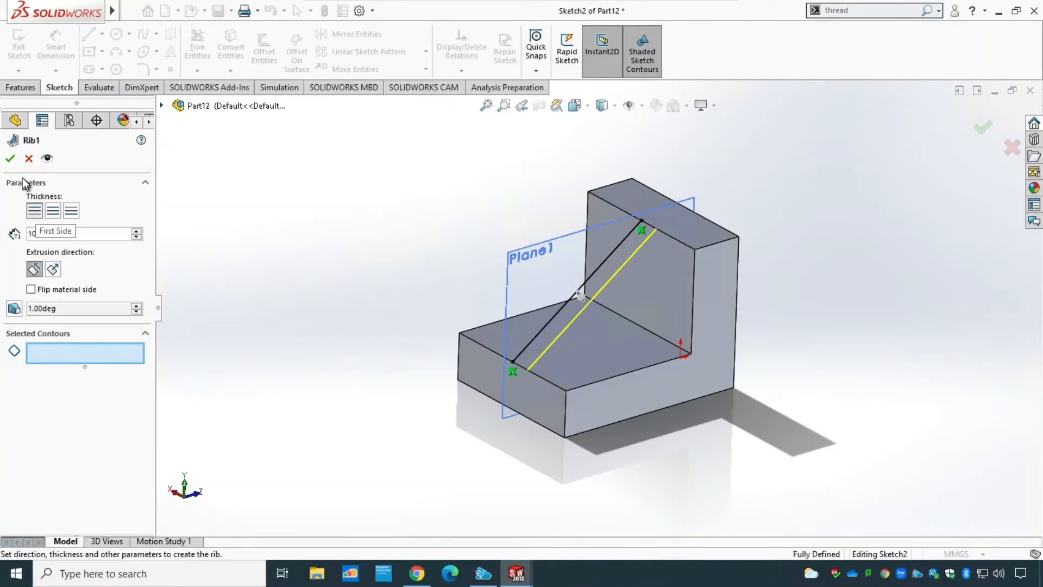
click(9, 158)
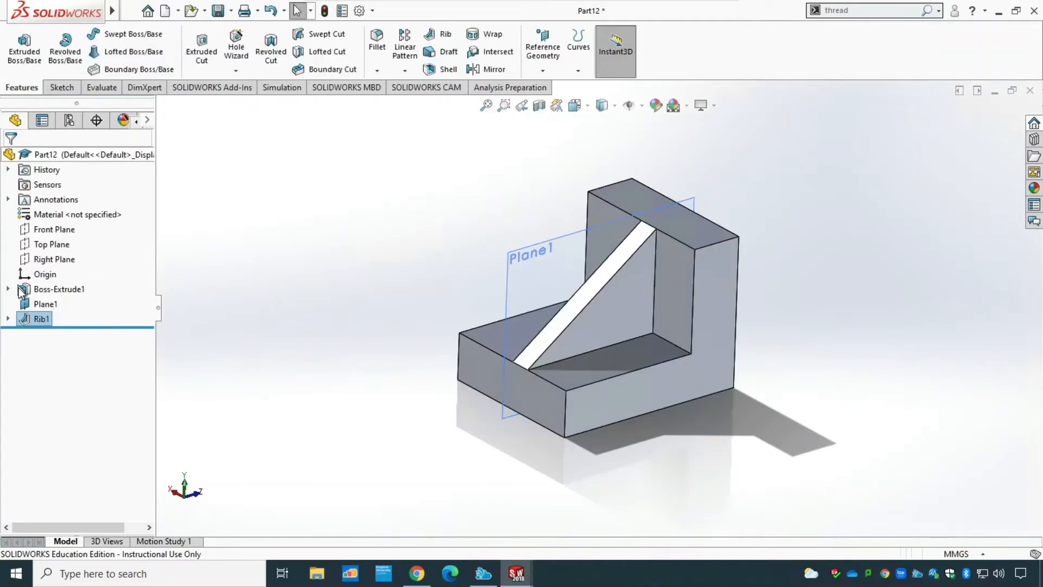
Step: Edit the rib so that its thickness is applied to the second side of the sketch line only
right_click(39, 321)
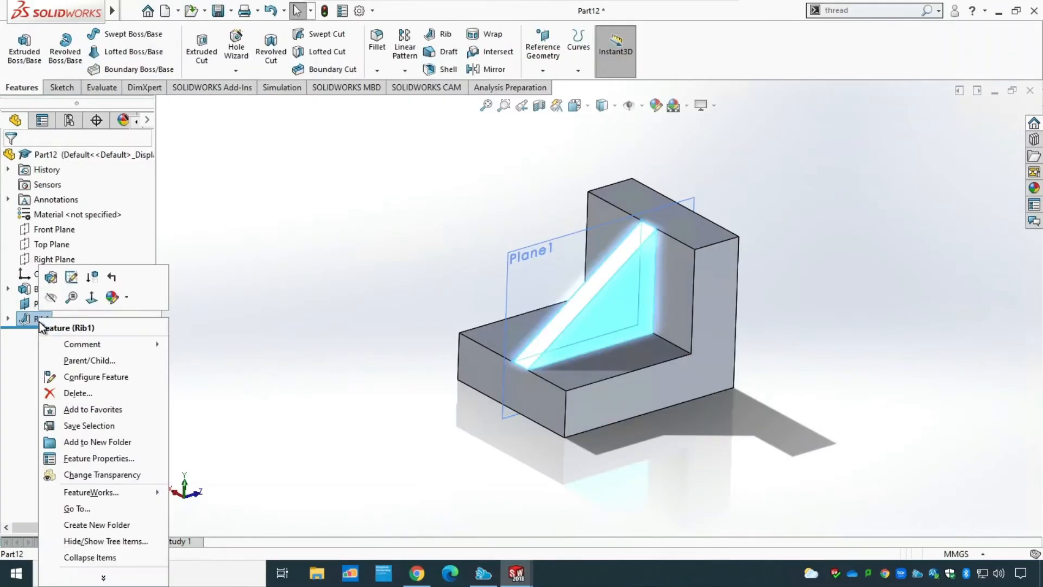
click(48, 278)
click(71, 216)
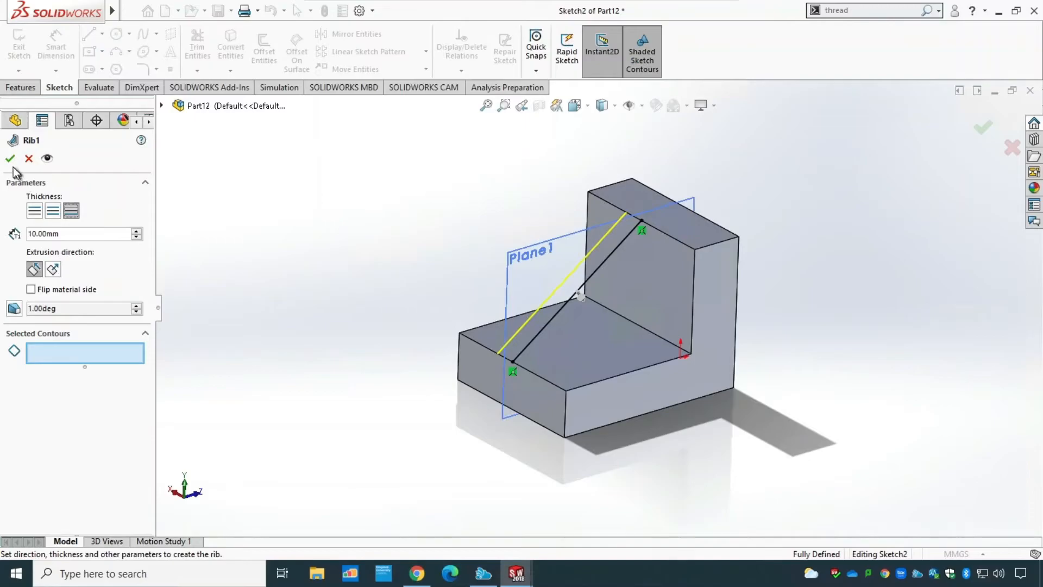
click(10, 158)
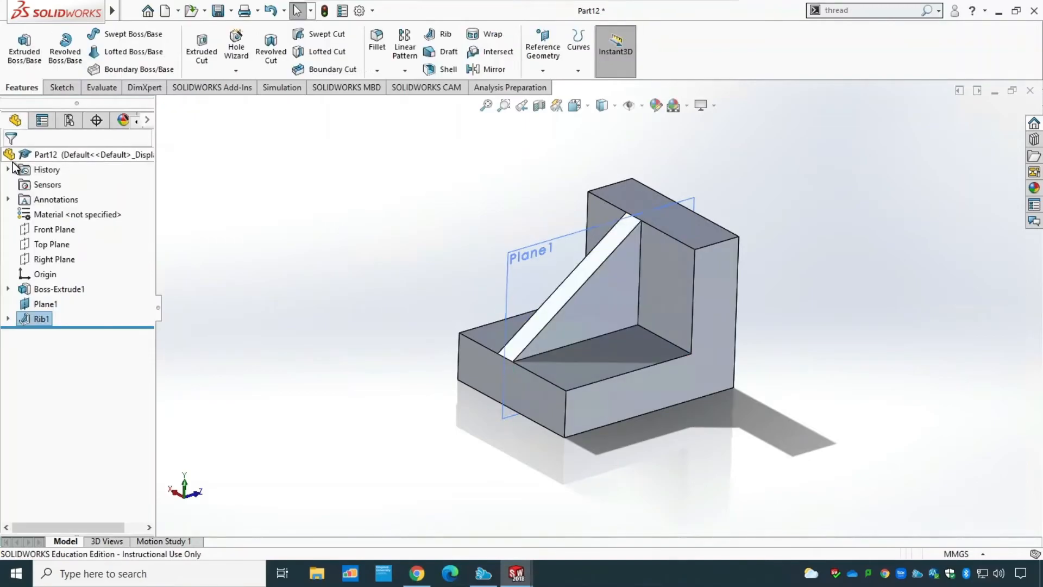
Step: Edit the rib to apply its thickness to both sides and set the thickness to 30 mm
right_click(41, 321)
click(53, 278)
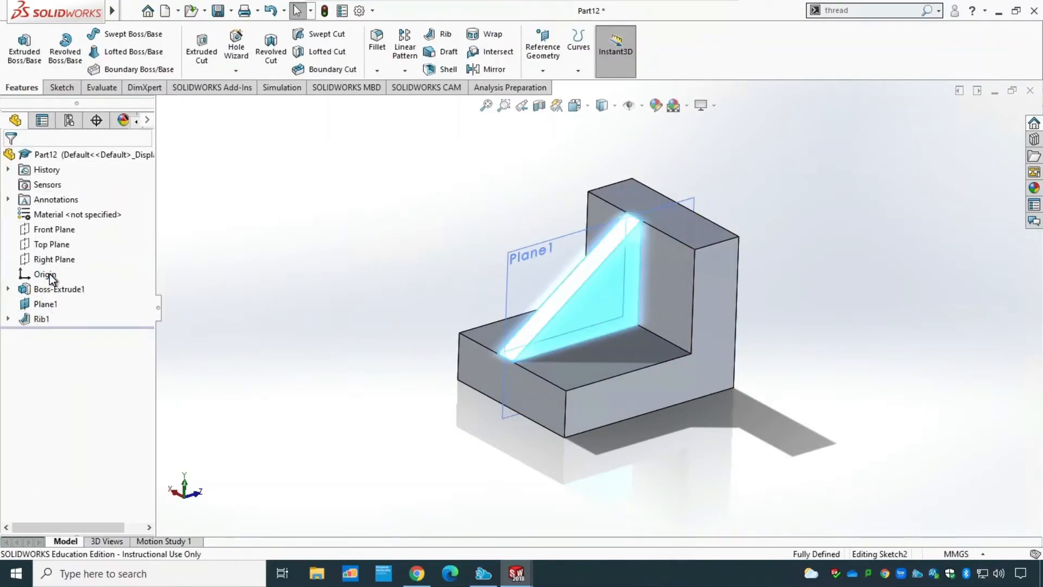
click(53, 212)
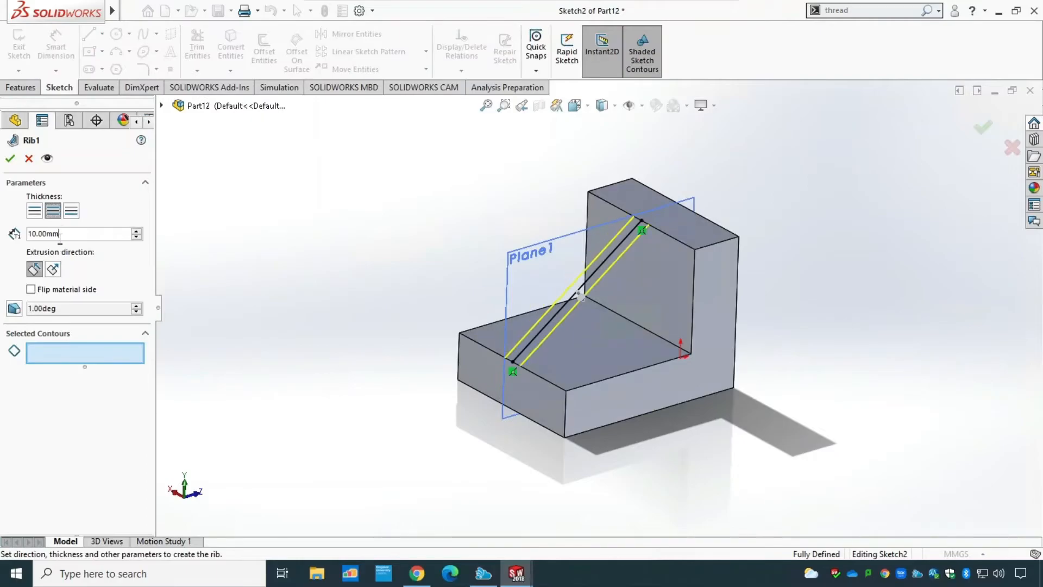
click(579, 295)
click(562, 281)
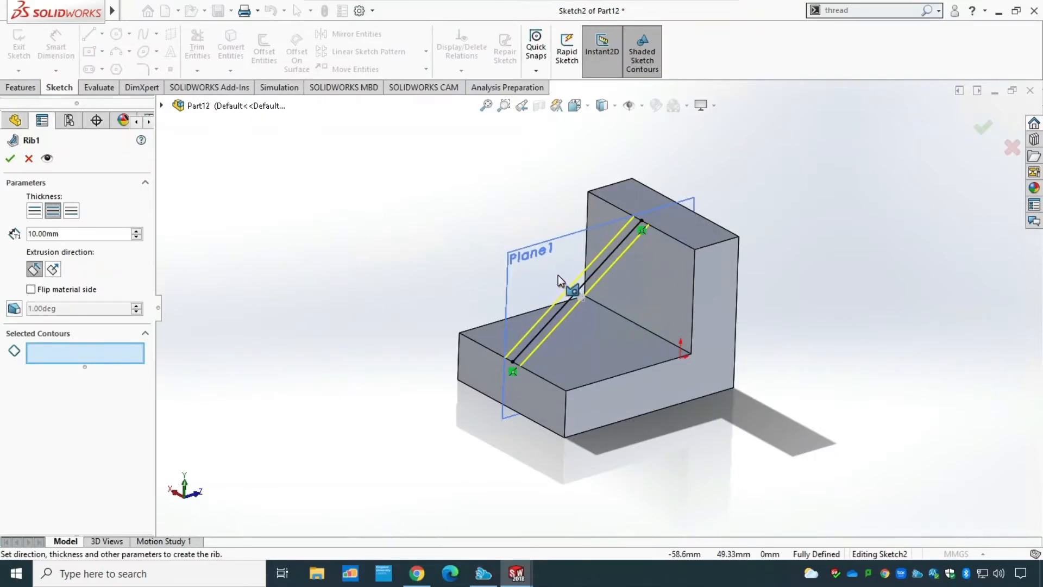
scroll(581, 300, up, 2)
scroll(589, 305, down, 6)
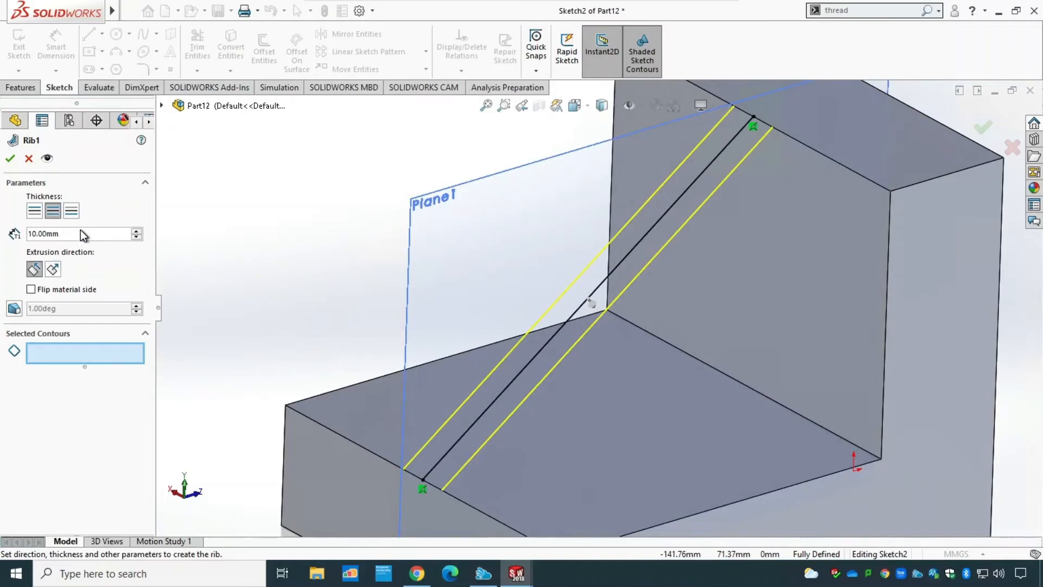
drag(72, 235, 2, 227)
text(30)
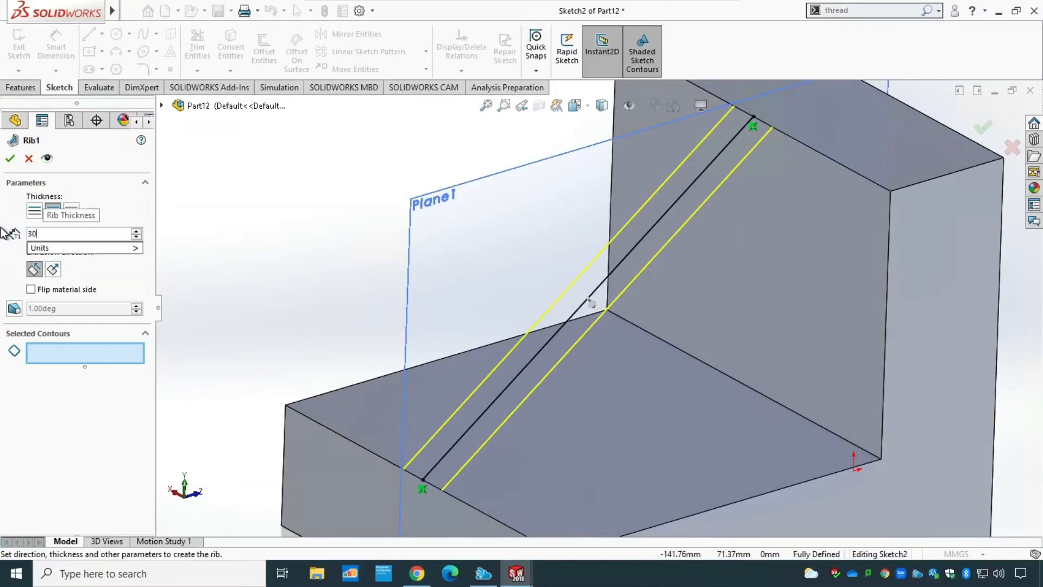
key(Return)
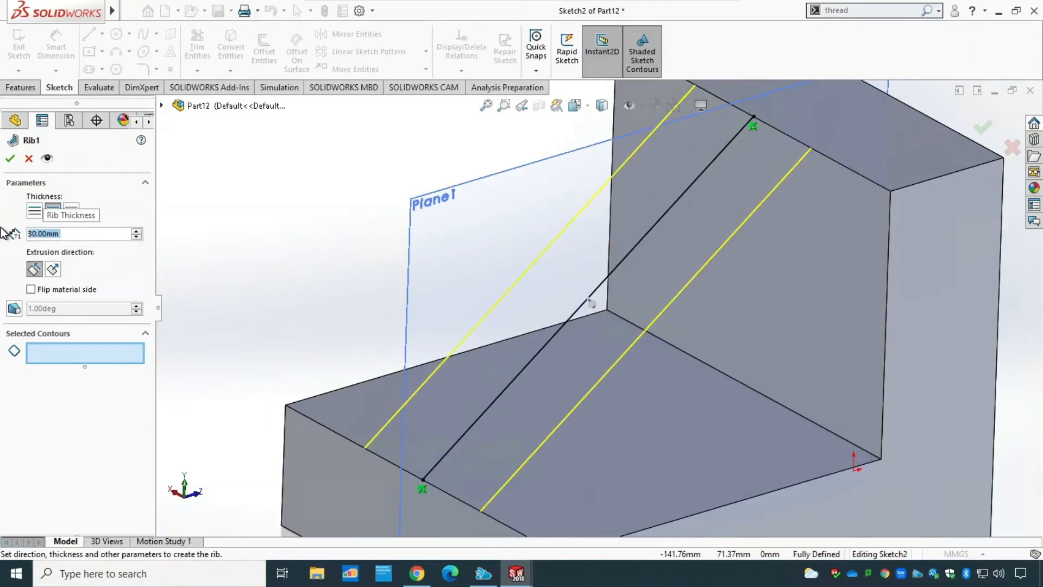
Step: Preview the rib with its extrusion direction normal to the sketch, and restore the direction parallel to the sketch
click(52, 269)
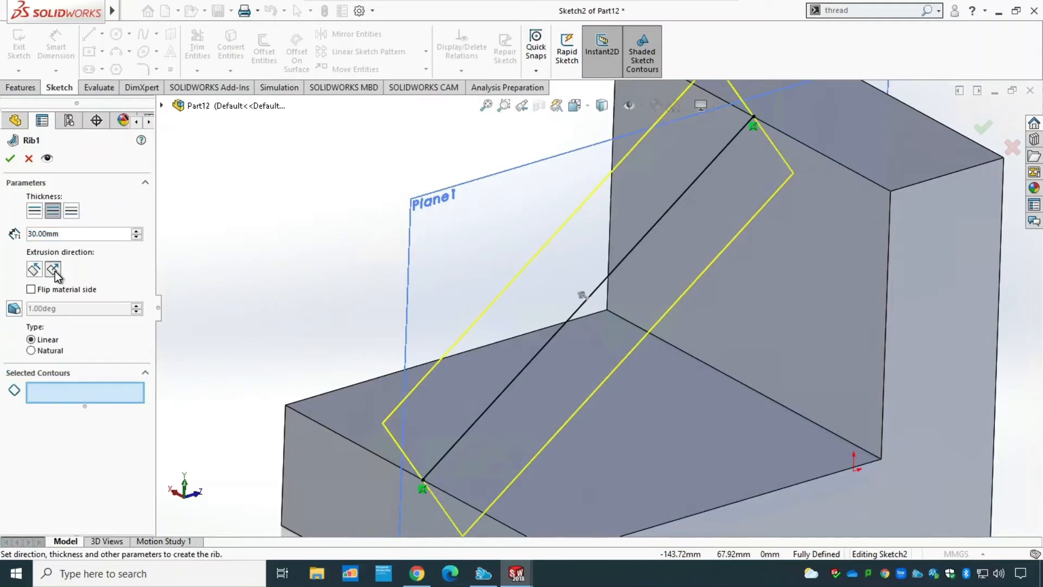
scroll(275, 253, down, 5)
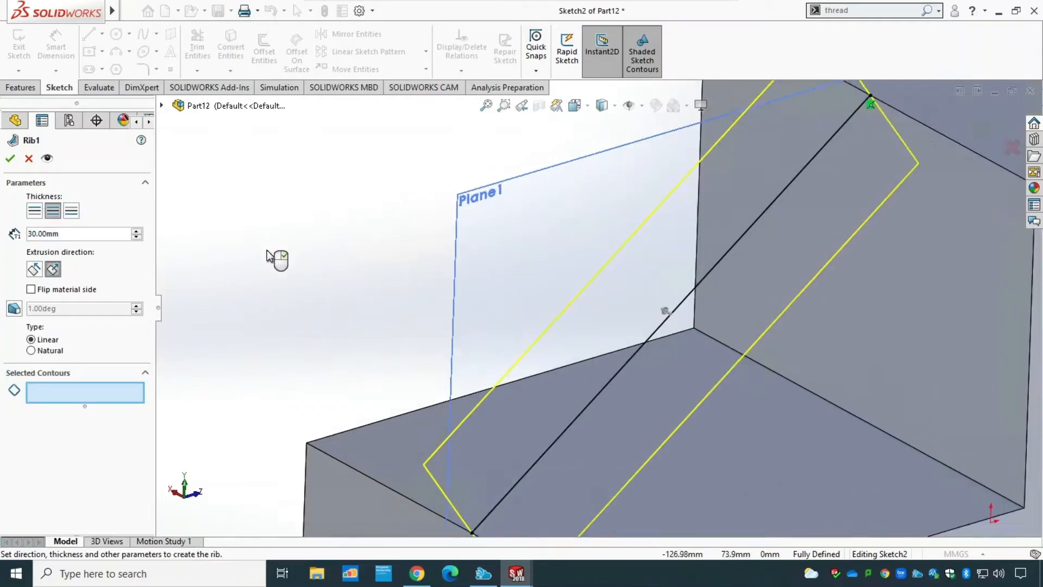
scroll(272, 261, up, 4)
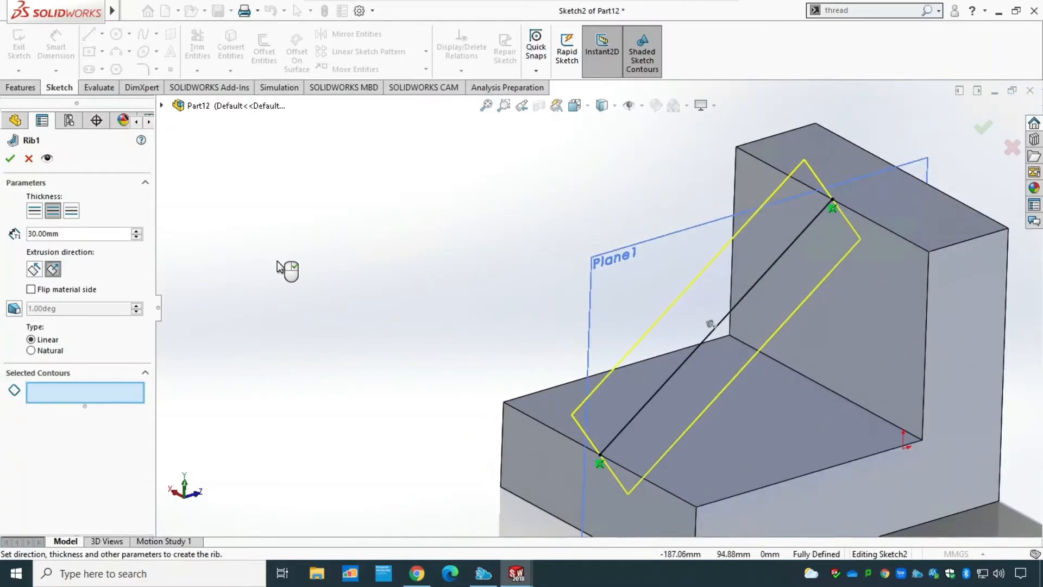
click(33, 269)
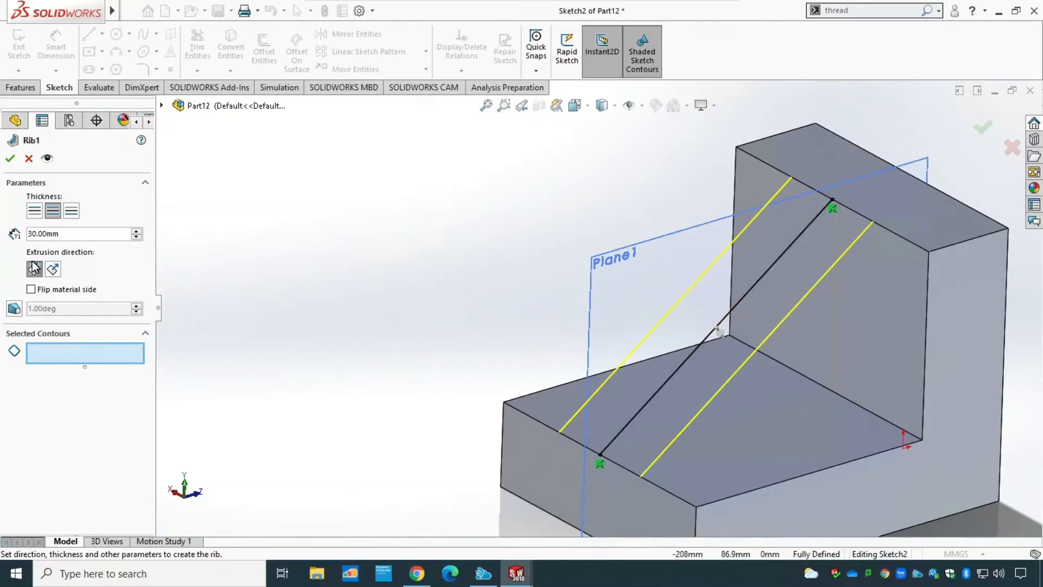
Step: Enable an outward draft of 10 degrees at the sketch plane for the rib, and apply it
click(15, 308)
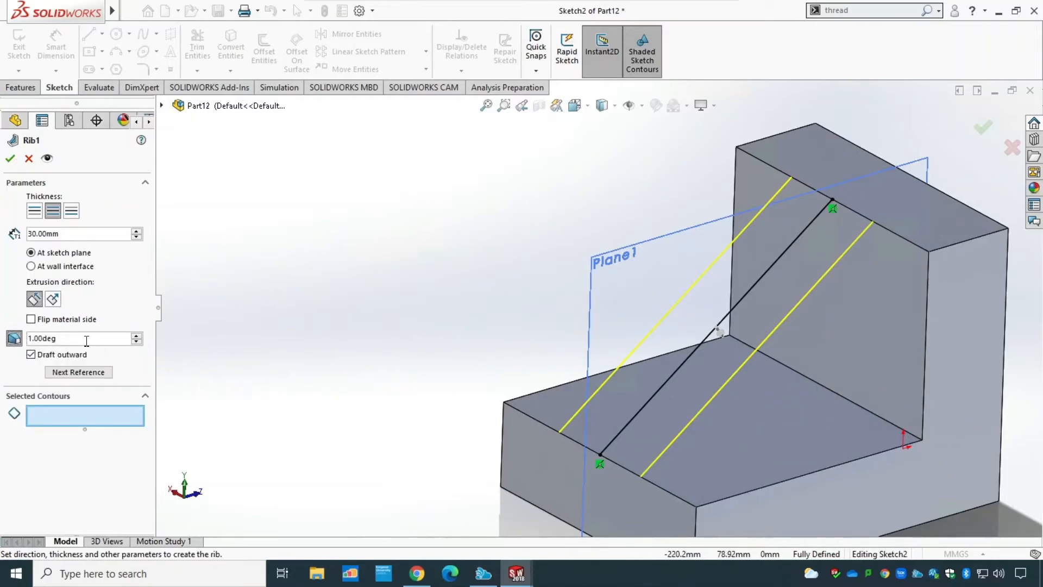
drag(72, 337, 2, 340)
text(10)
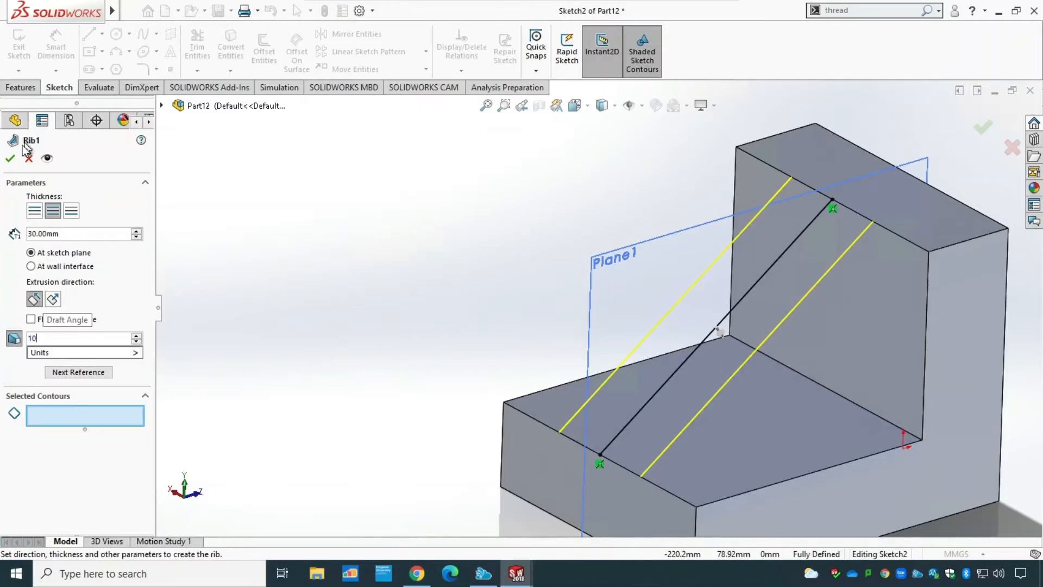
click(10, 158)
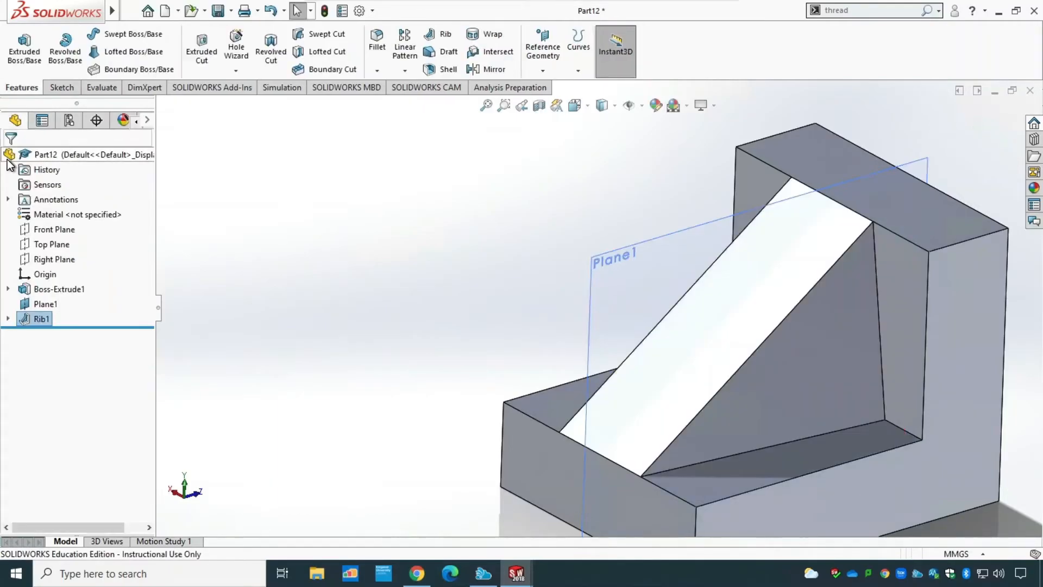
middle_drag(466, 354, 514, 349)
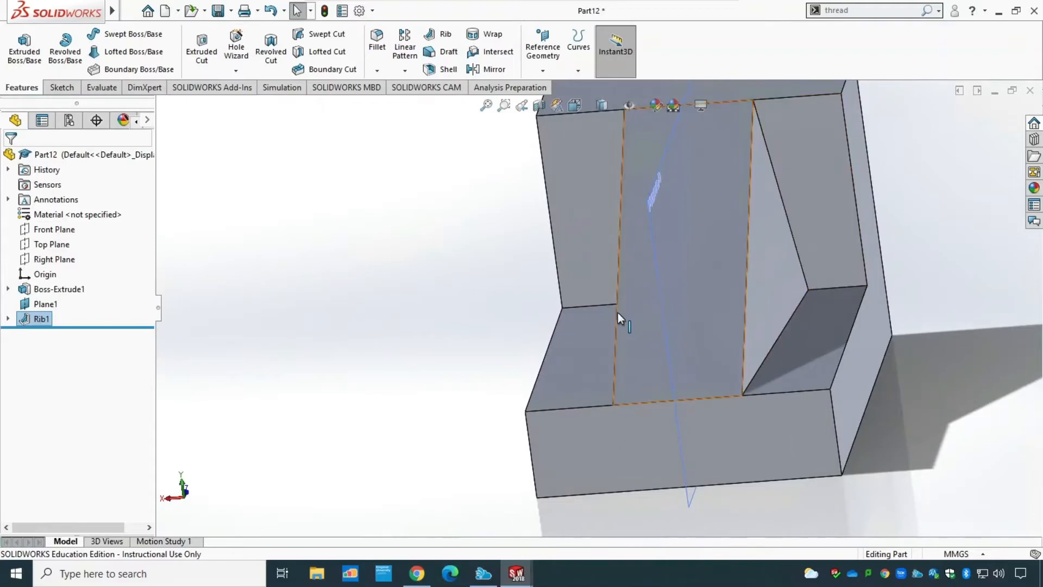
Step: Edit the rib's draft angle to 25 degrees and apply the change
right_click(38, 319)
click(66, 277)
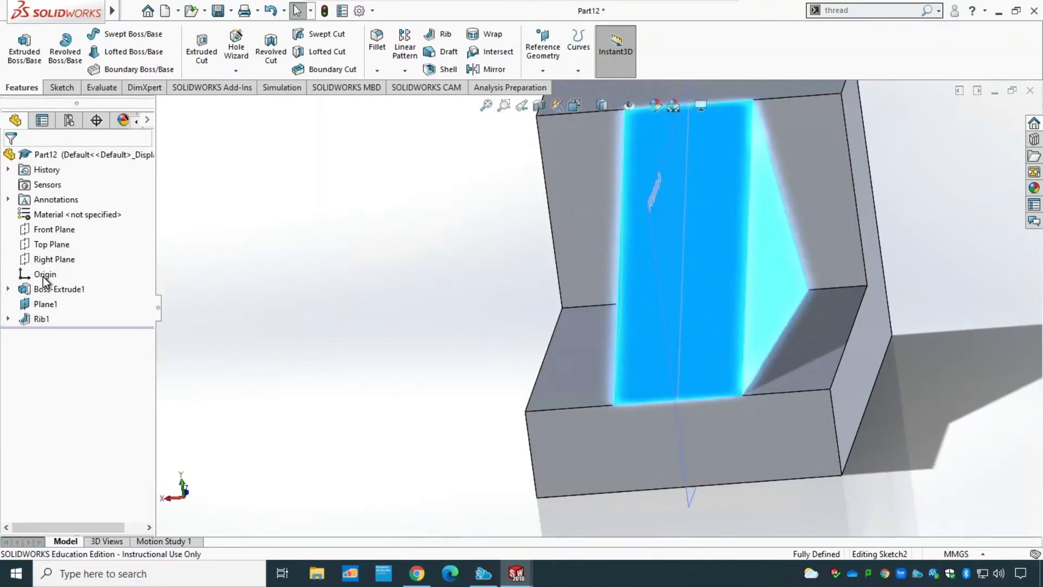
click(71, 337)
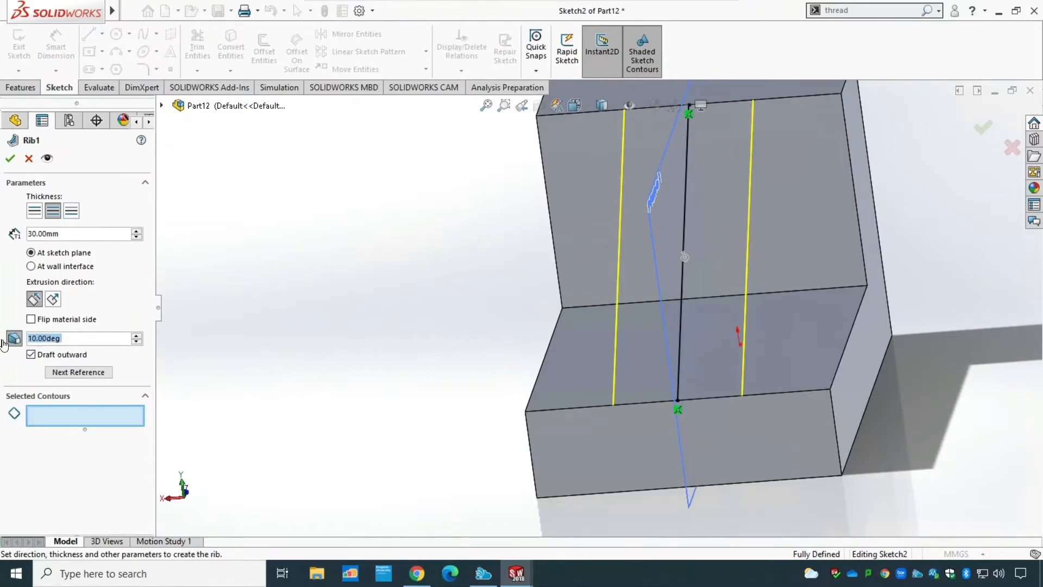
text(25)
key(Return)
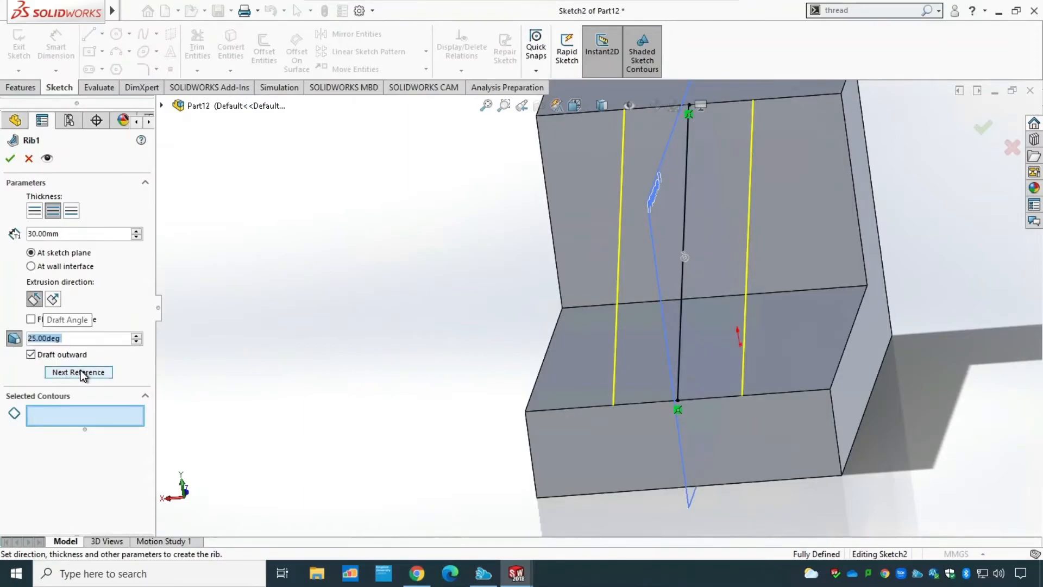
click(11, 159)
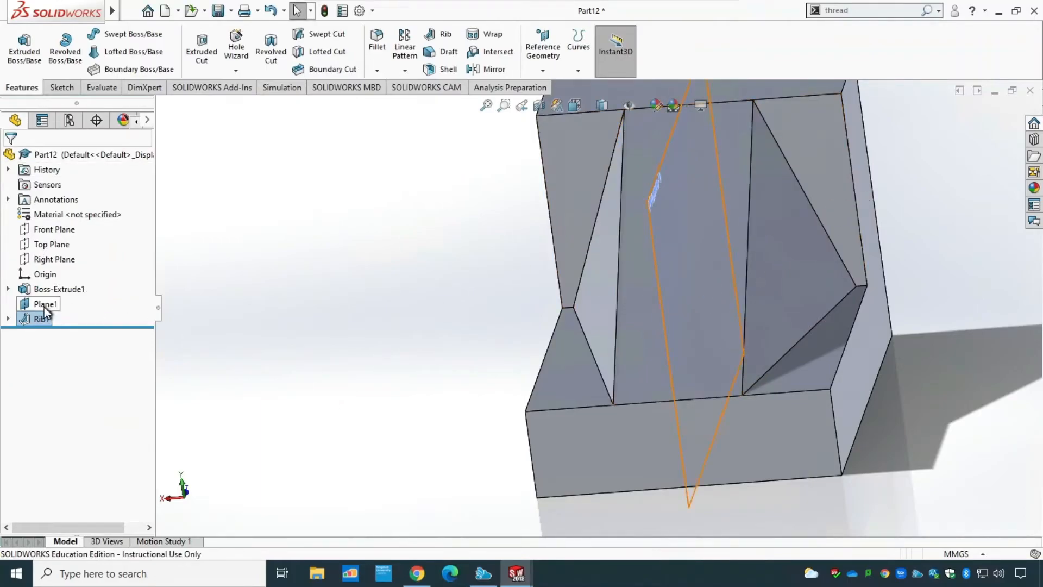
Step: Edit the rib to turn off the outward draft and set the draft angle to 10 degrees, and inspect the rib from several angles
right_click(44, 321)
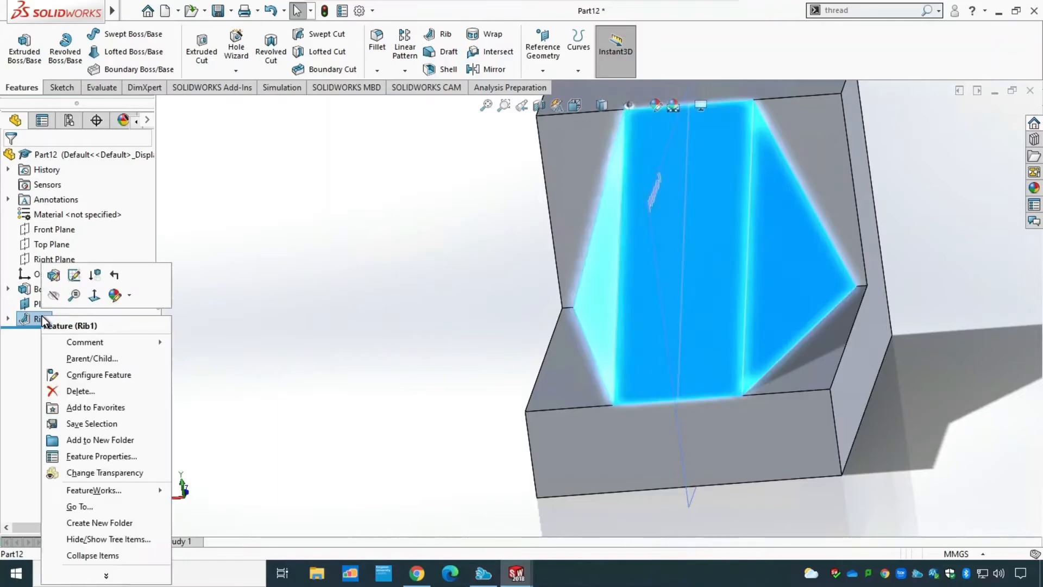
click(51, 277)
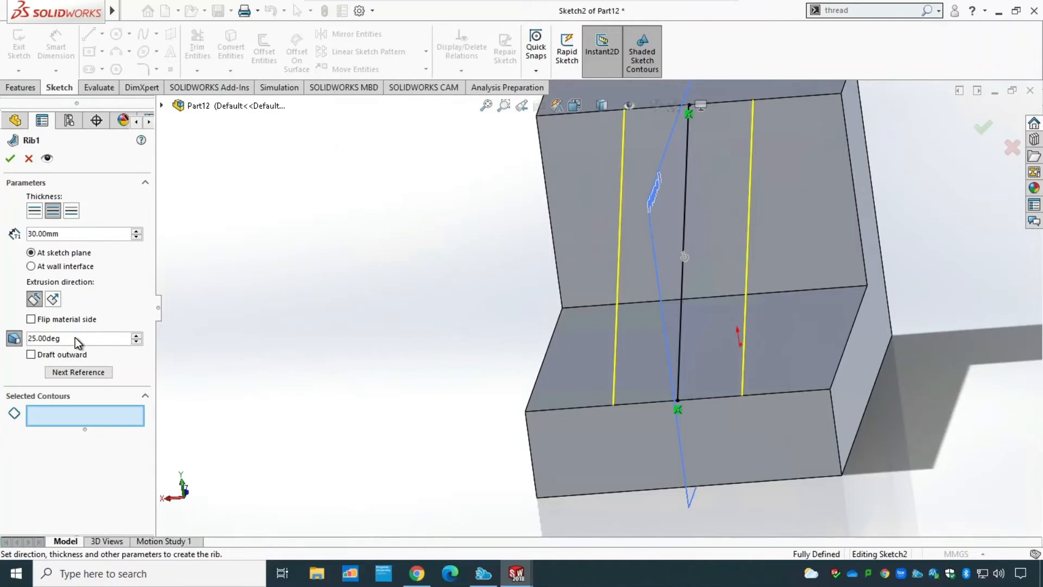
drag(76, 339, 28, 339)
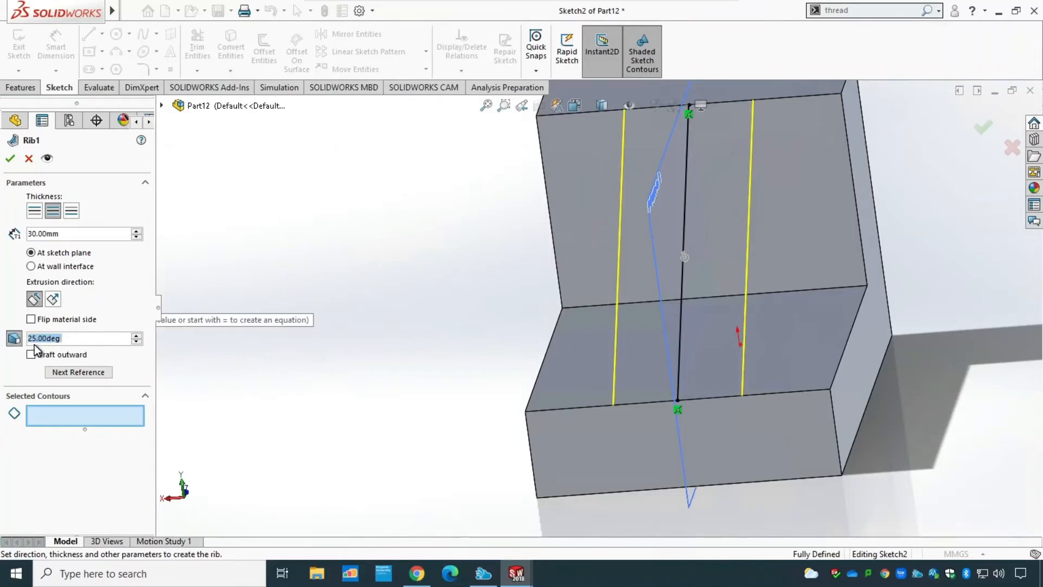
text(10)
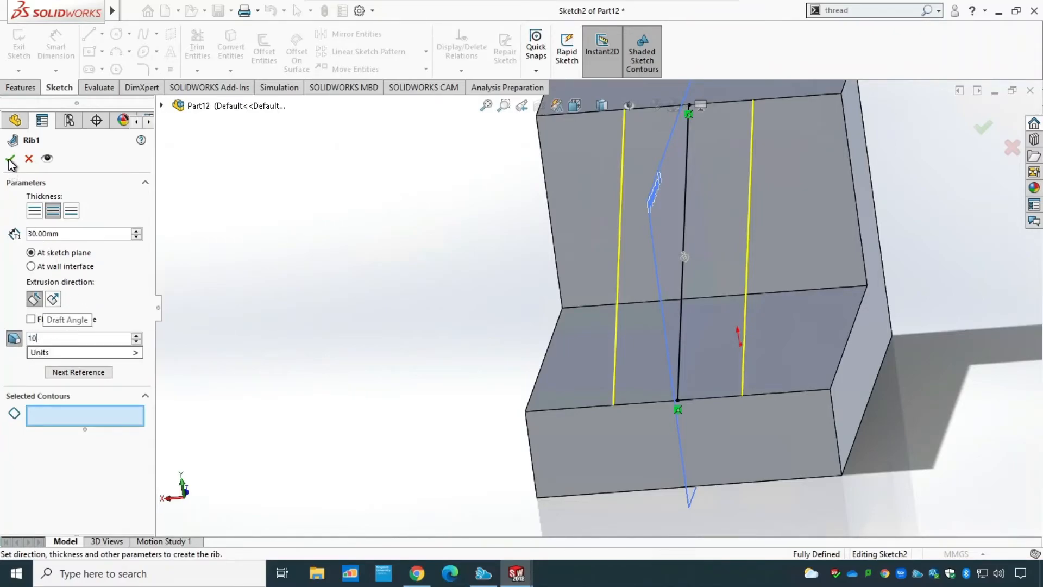
key(Return)
click(10, 159)
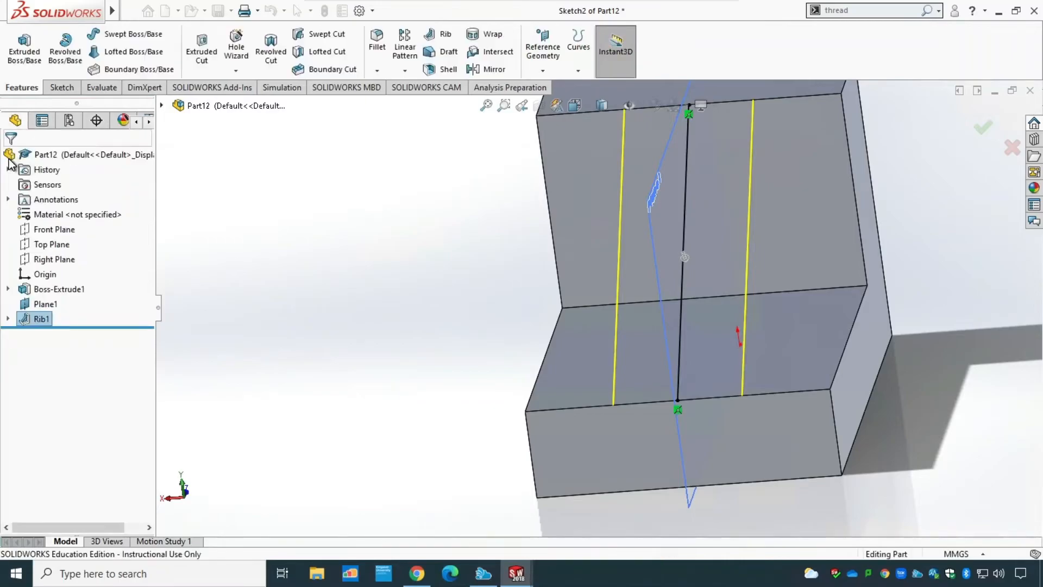
middle_drag(440, 319, 801, 275)
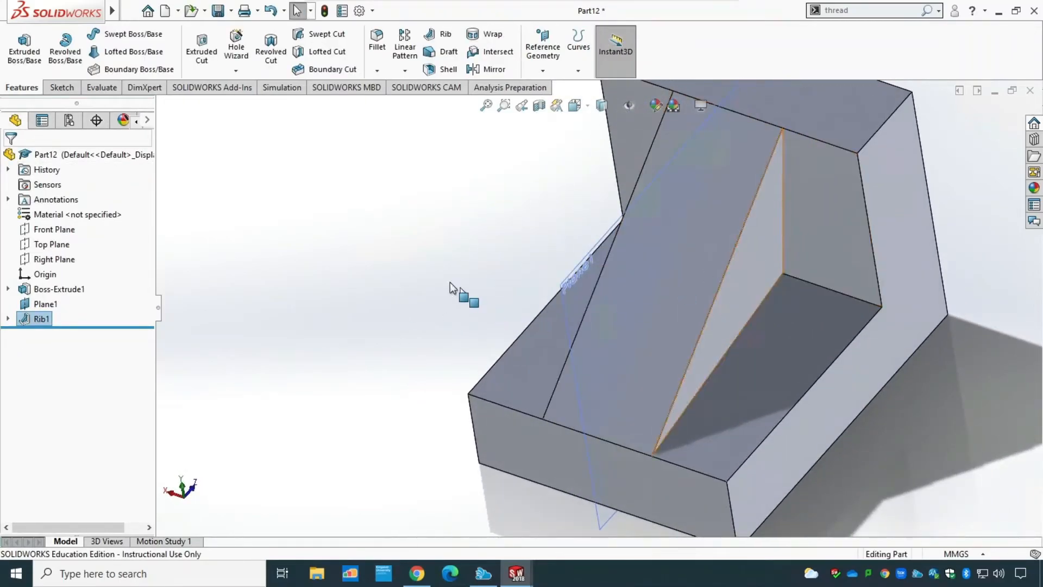
middle_drag(402, 259, 619, 306)
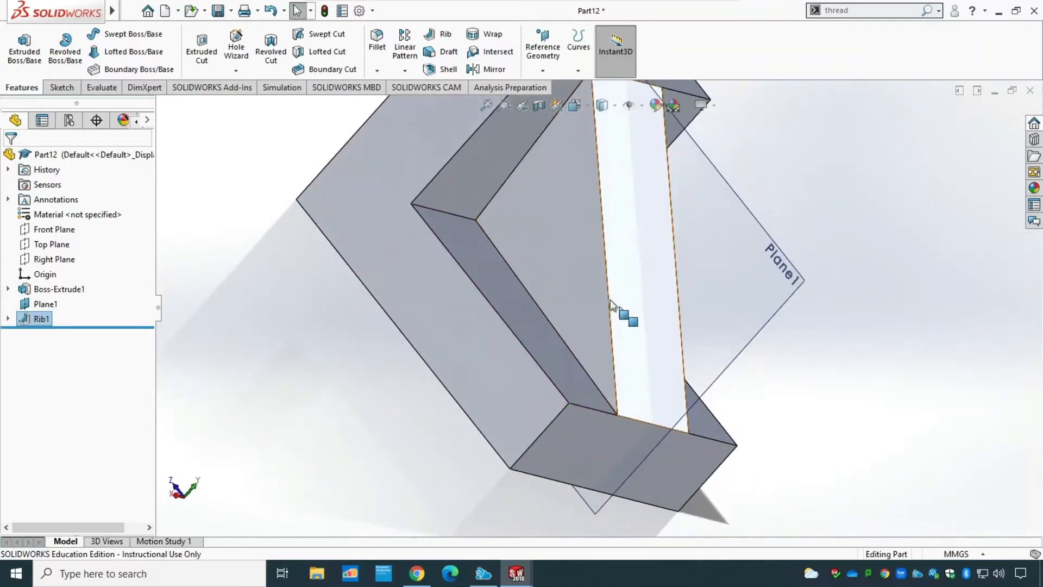
Step: Edit the rib to switch off its draft, and apply the change
right_click(40, 318)
click(53, 281)
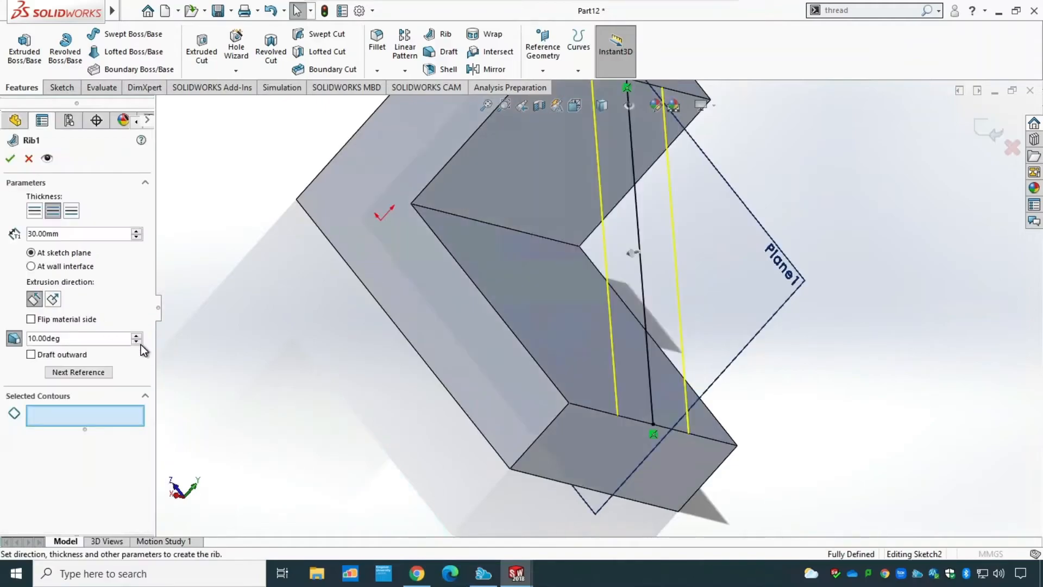
drag(73, 341, 12, 339)
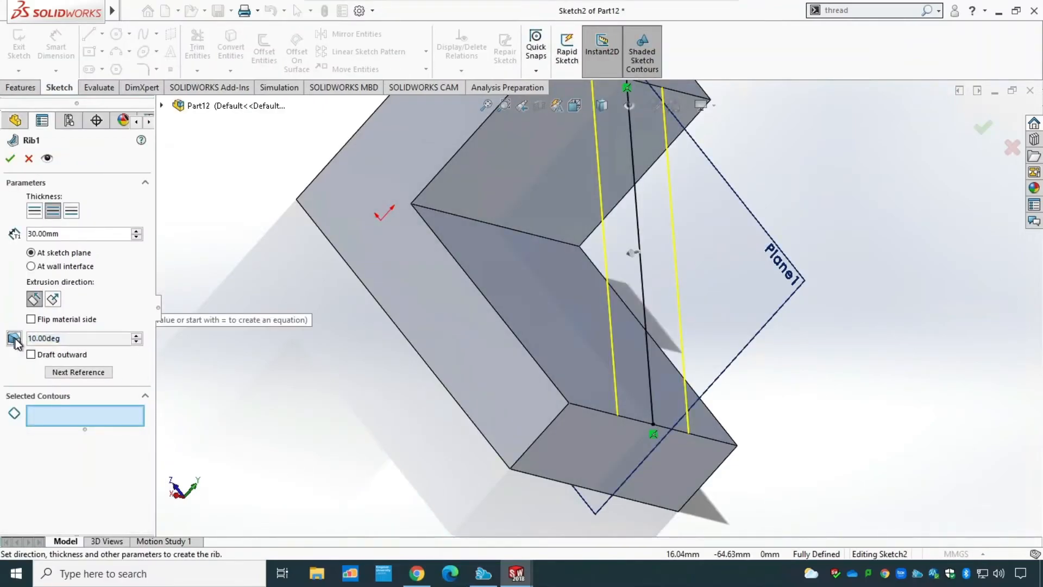
click(13, 339)
click(10, 159)
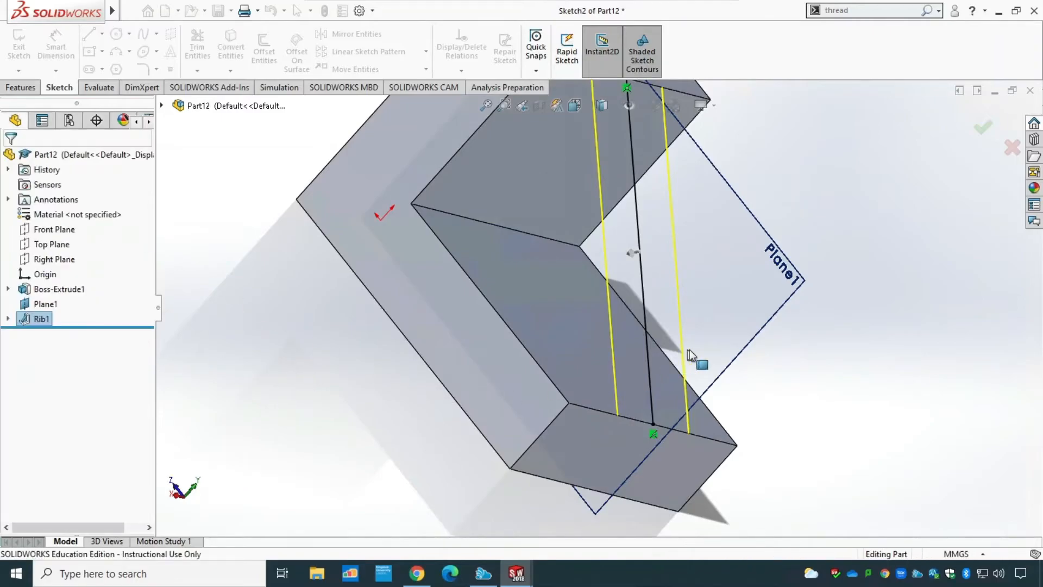
middle_drag(842, 394, 750, 397)
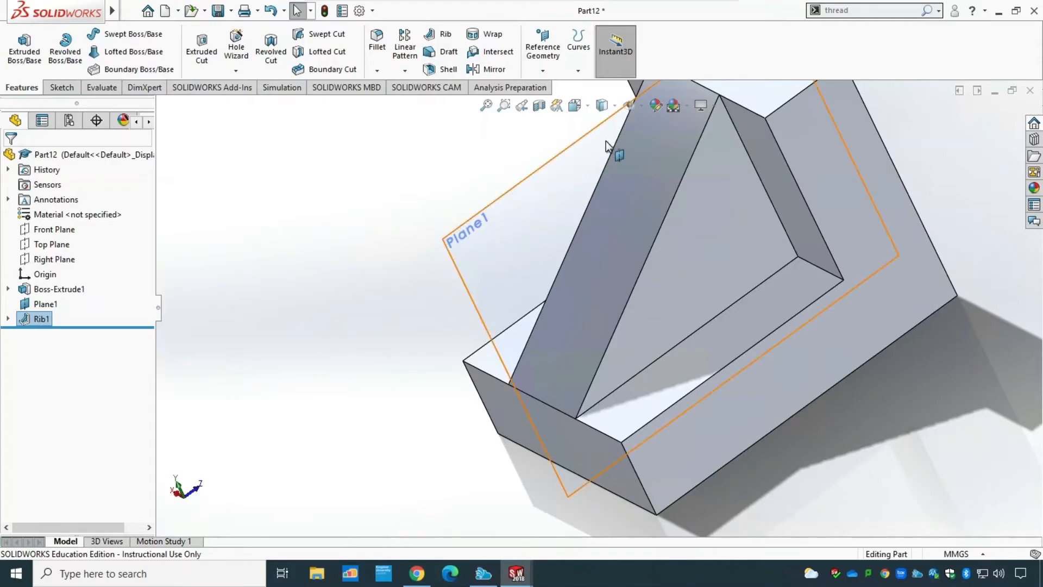
click(616, 106)
click(577, 105)
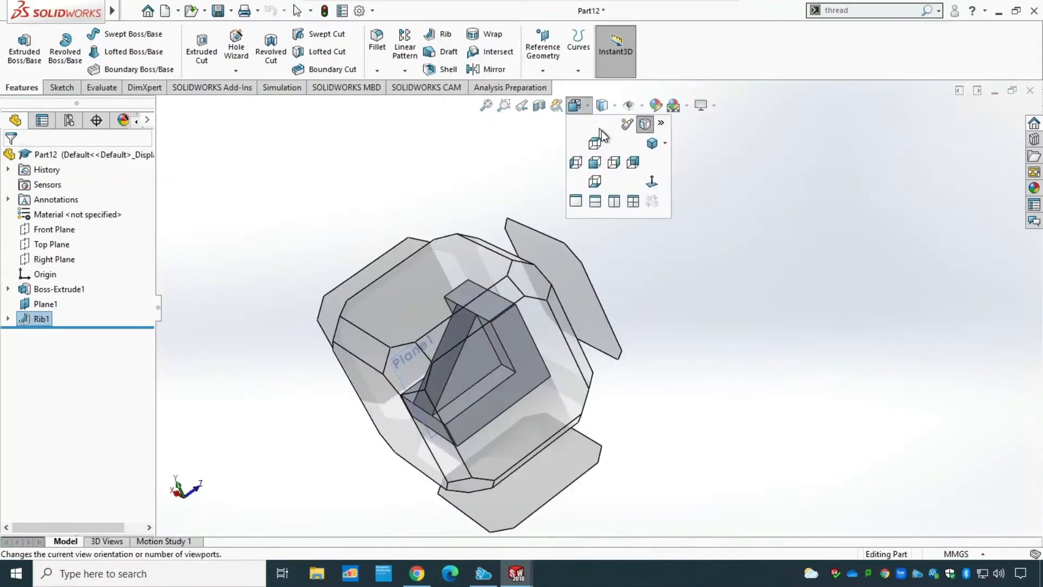
click(652, 144)
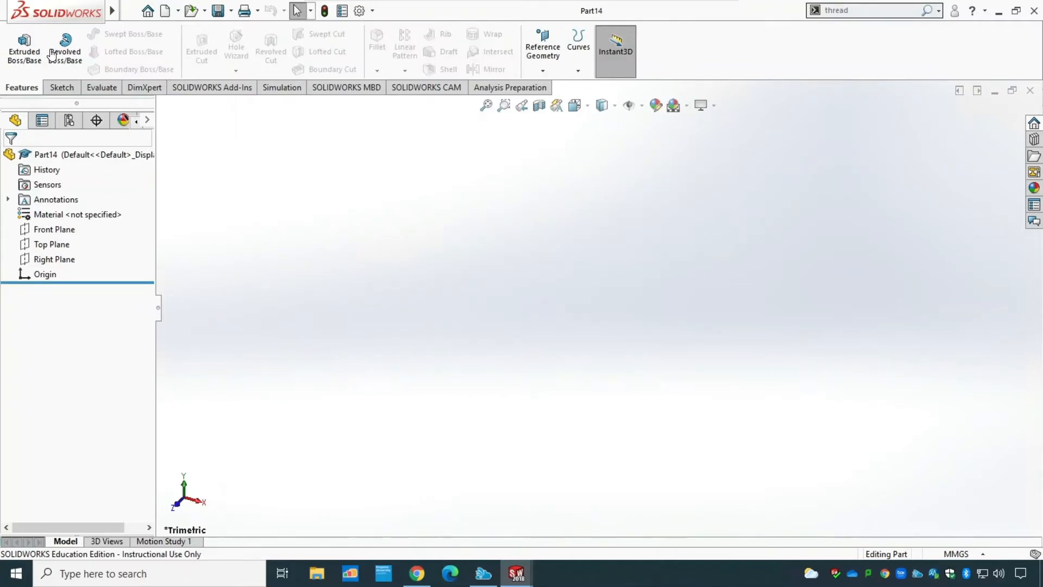
Step: Sketch a center rectangle about 188 mm wide on the Top Plane, centred on the origin
click(61, 88)
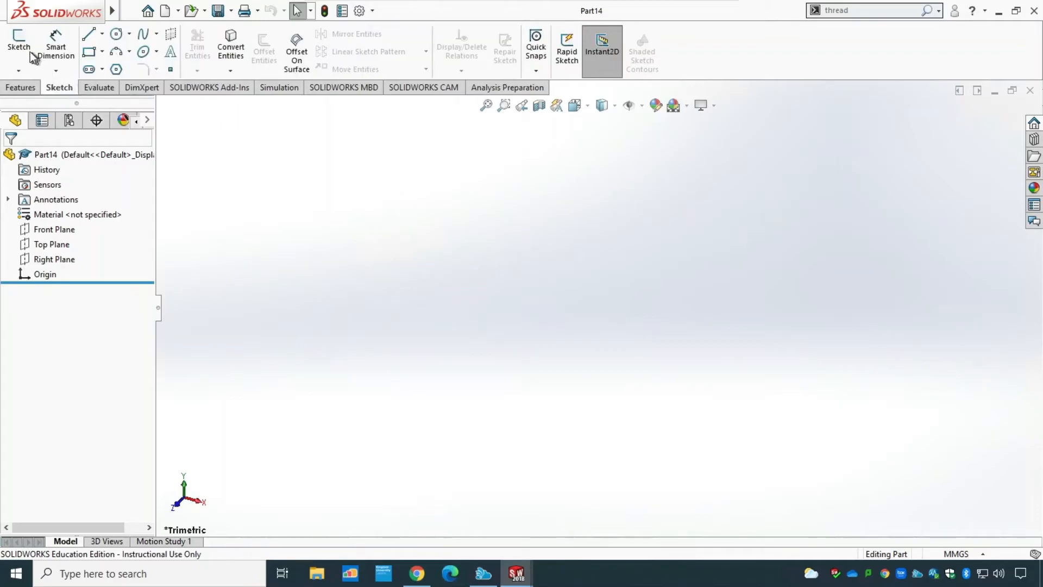
click(18, 43)
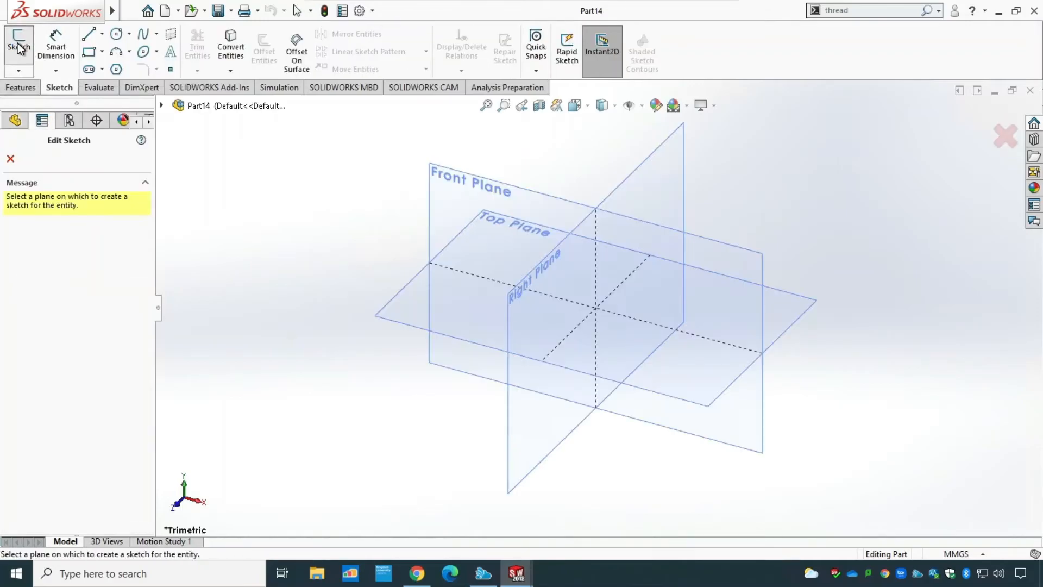
click(396, 324)
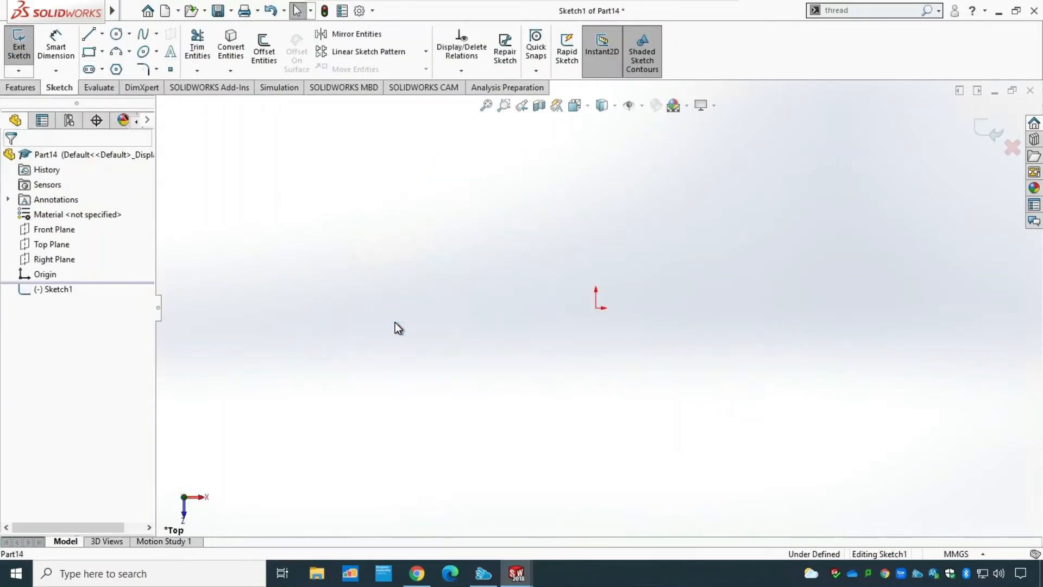
click(103, 52)
click(114, 82)
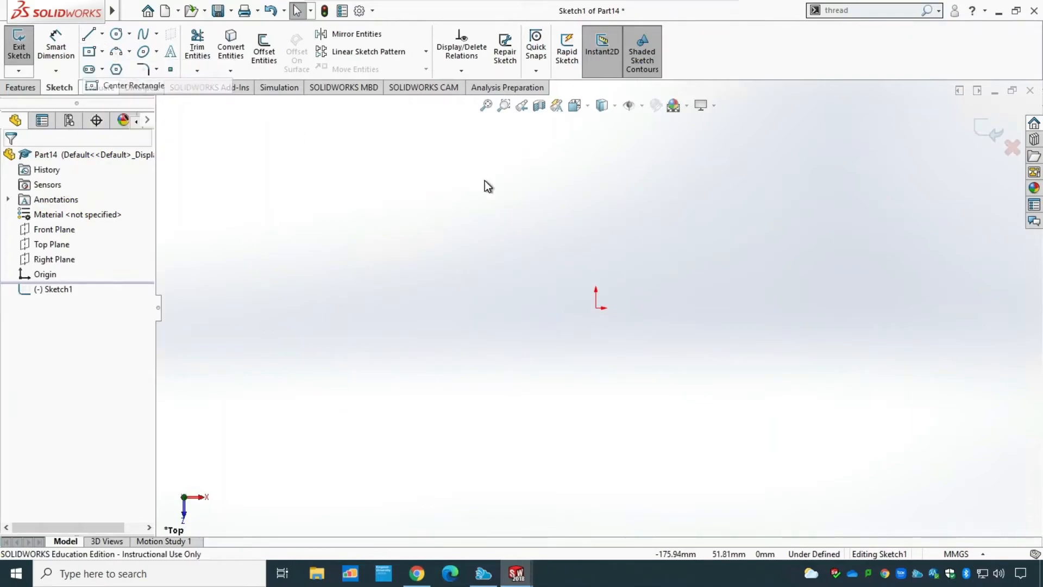
click(600, 307)
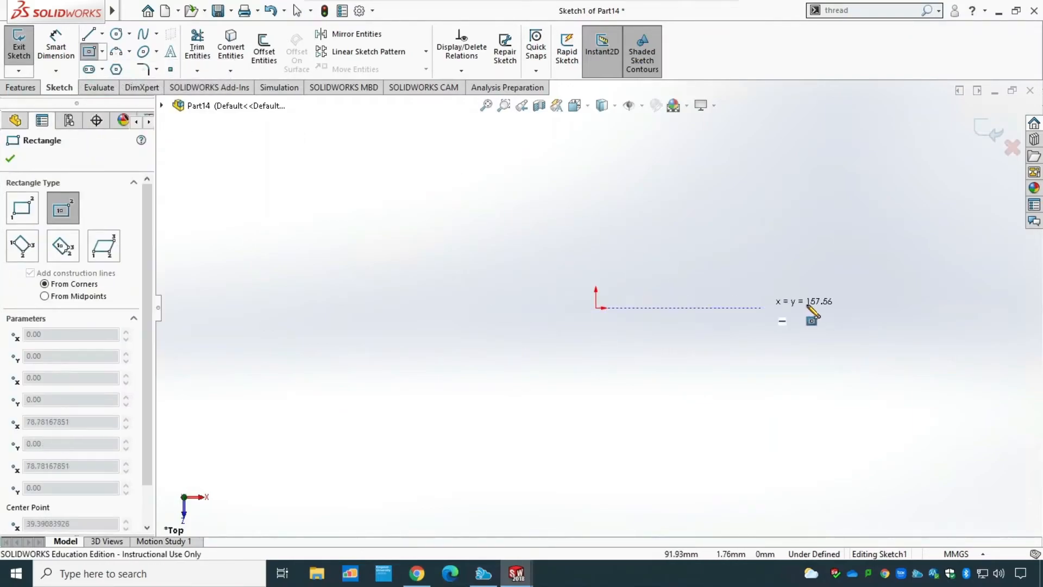
click(795, 177)
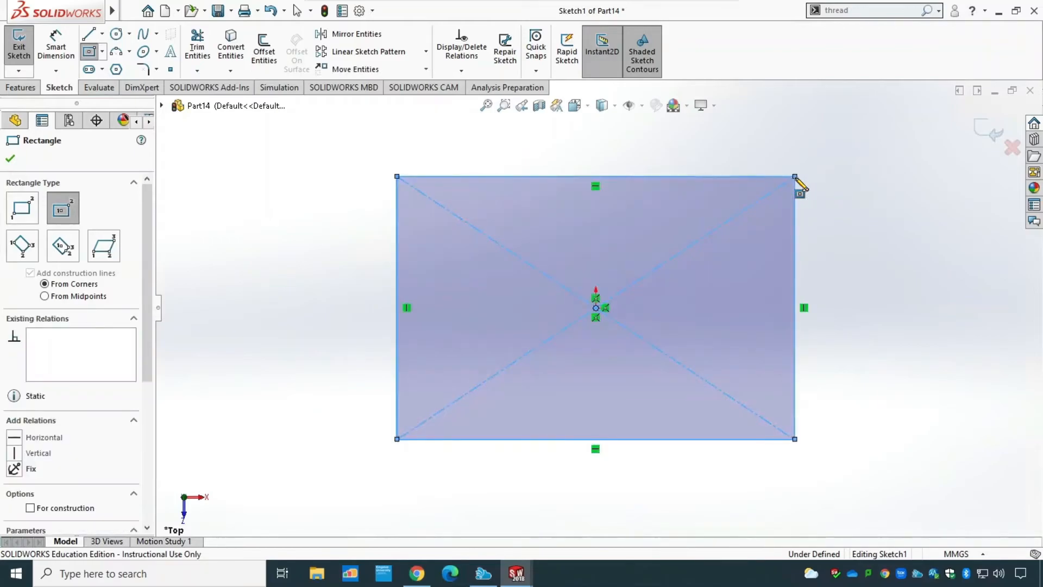
key(Escape)
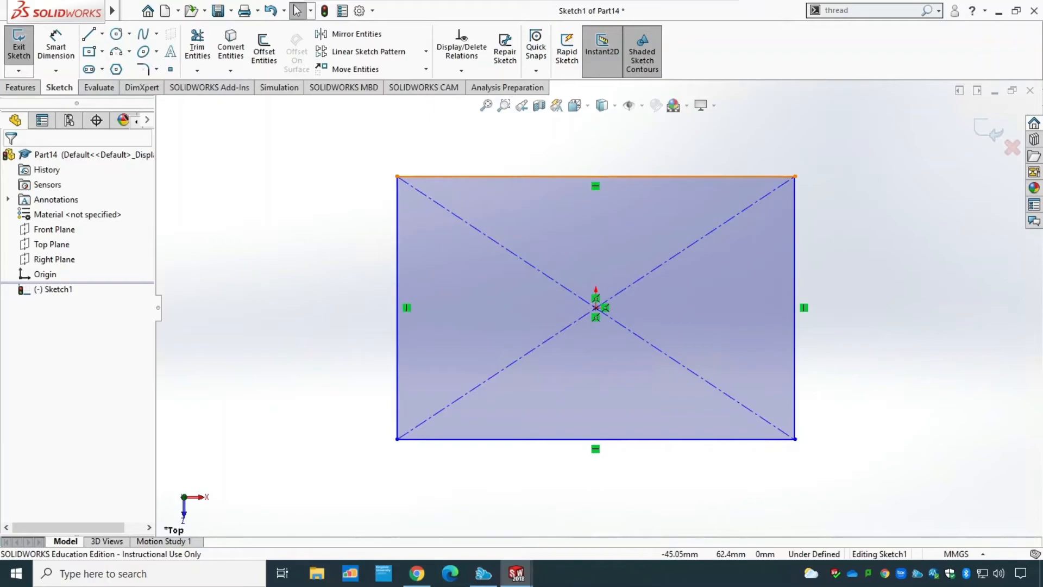
Step: Dimension the rectangle to 150 mm wide and 100 mm high
click(501, 177)
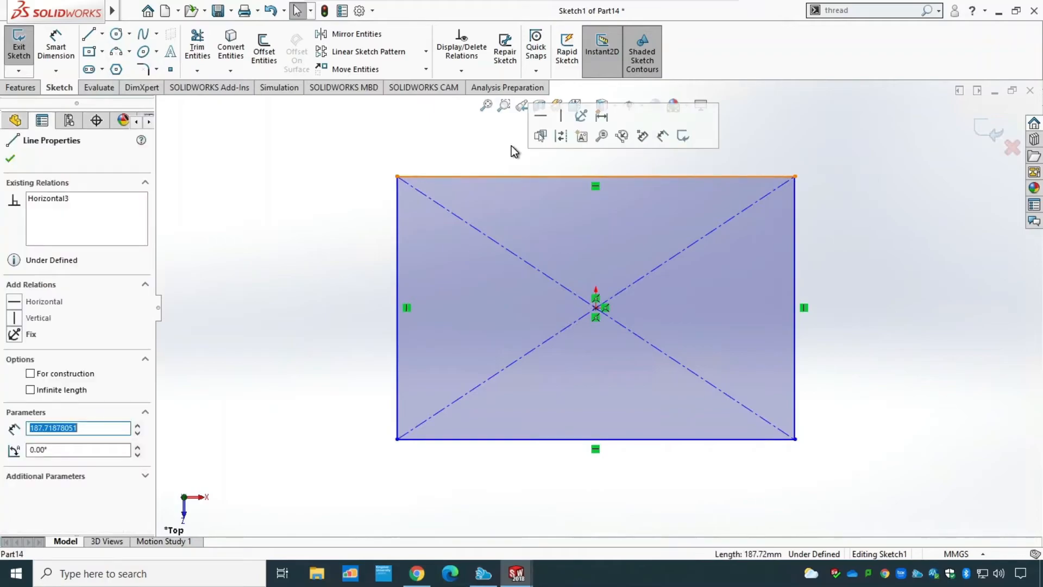
click(57, 50)
click(480, 176)
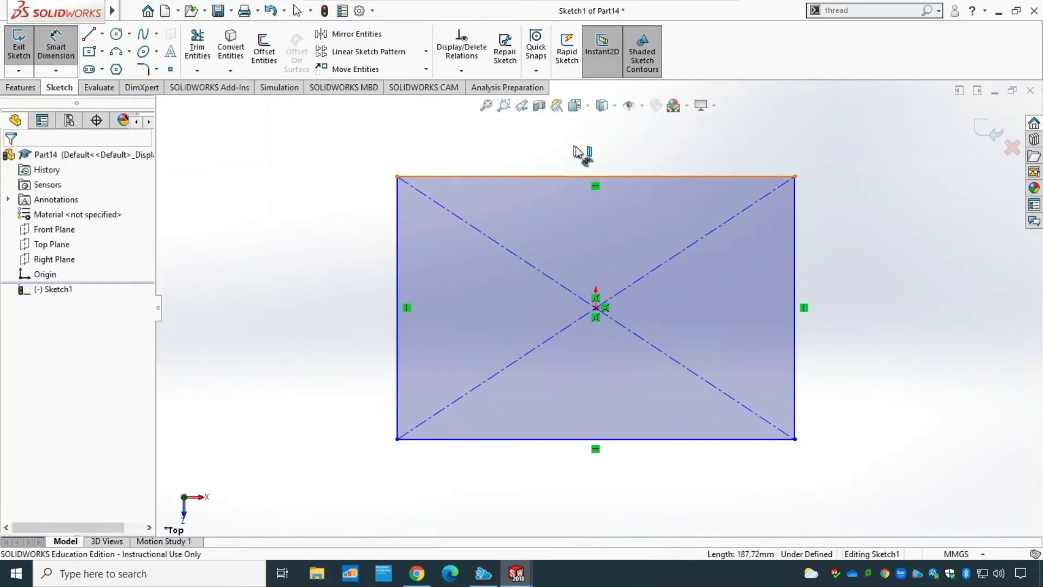
click(588, 150)
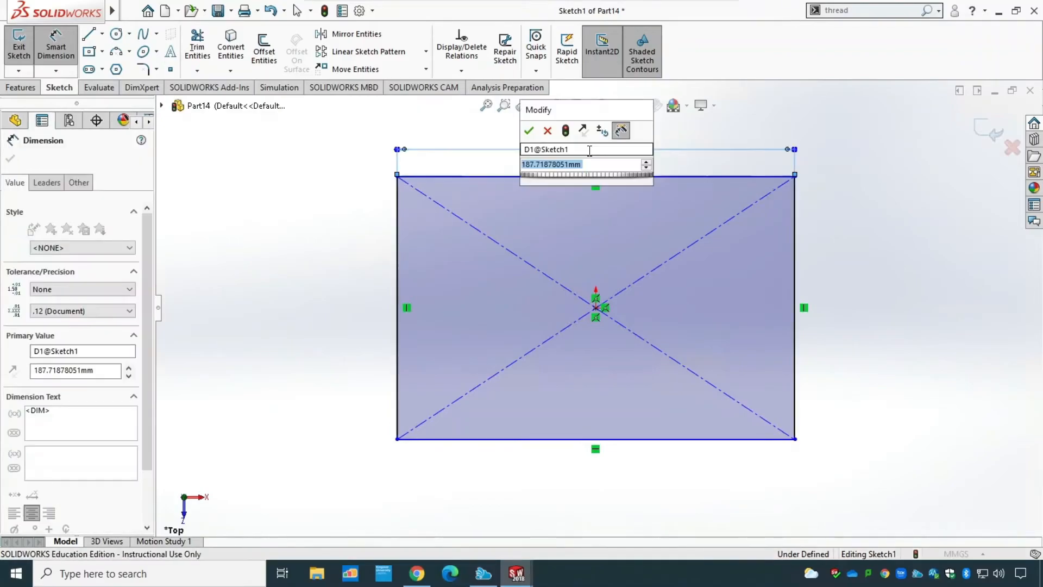
text(150)
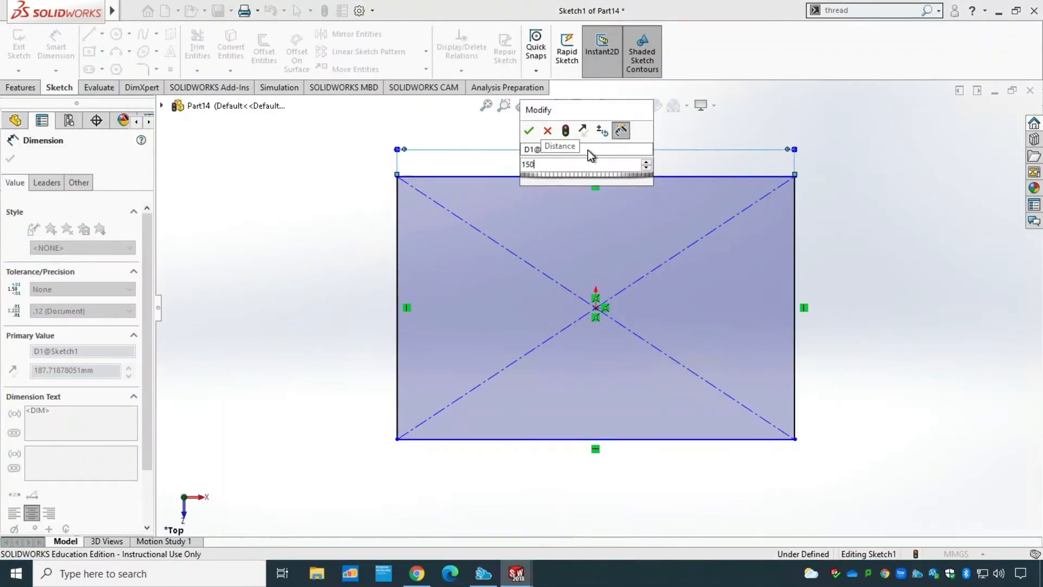
key(Return)
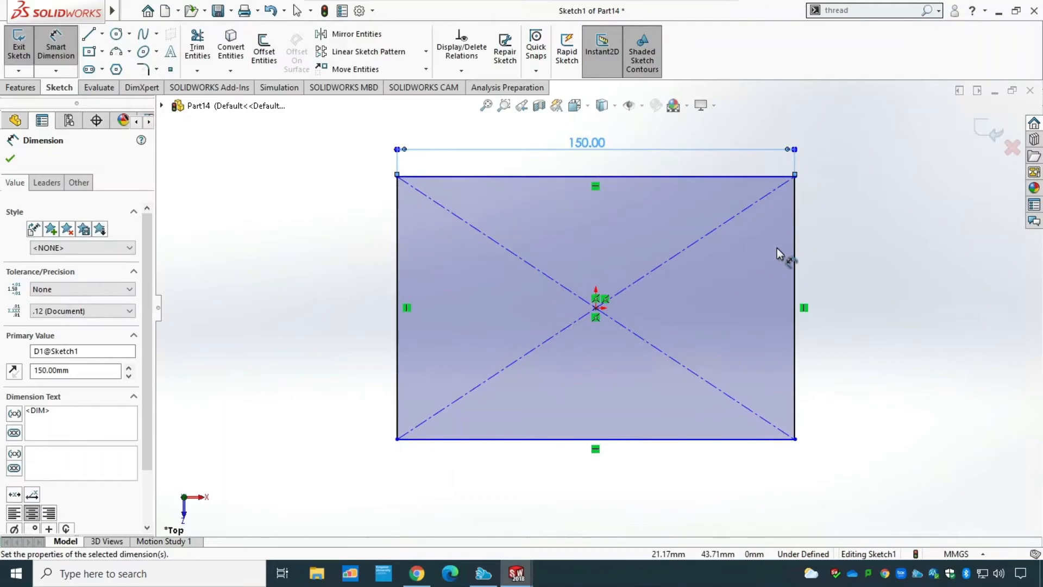
click(853, 282)
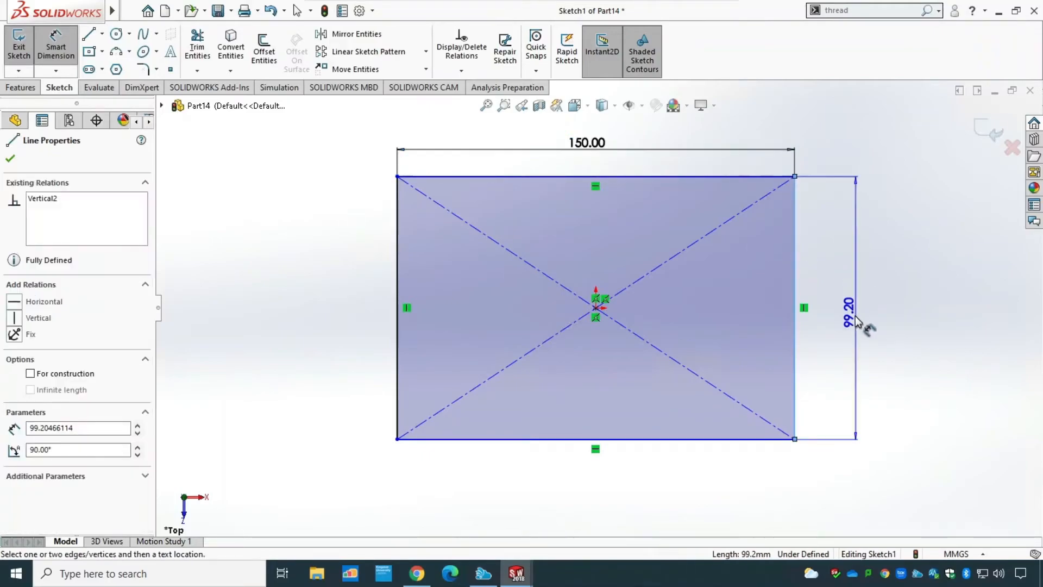
click(850, 313)
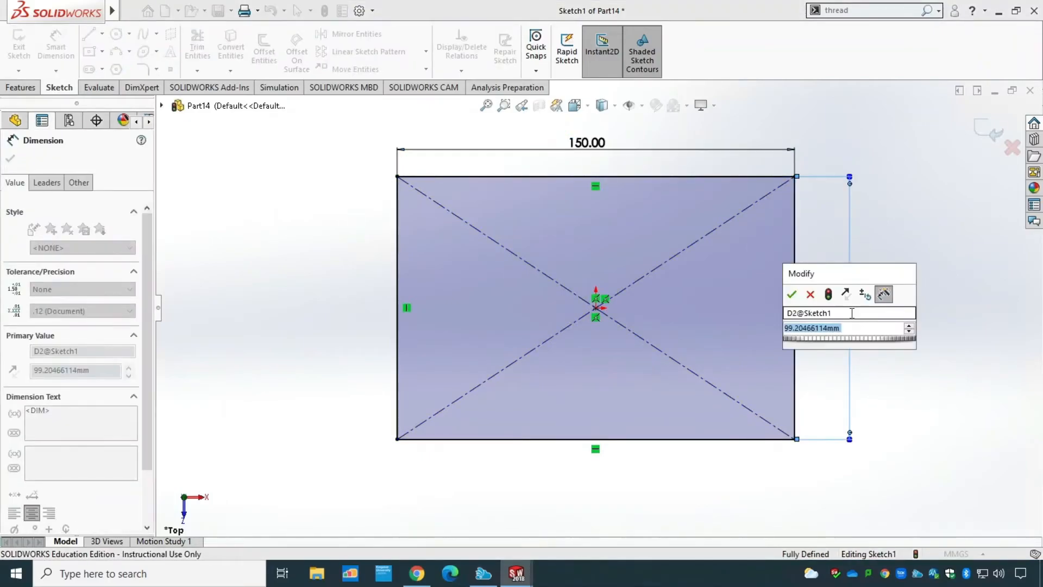
key(Return)
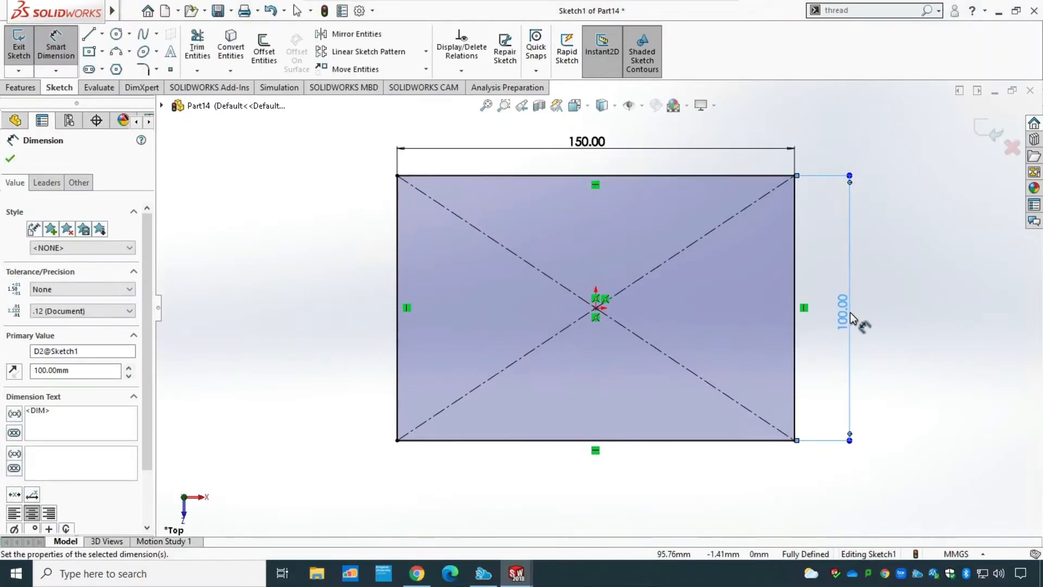
key(Escape)
Step: Offset the whole rectangle outward by 10 mm and exit the sketch
click(264, 61)
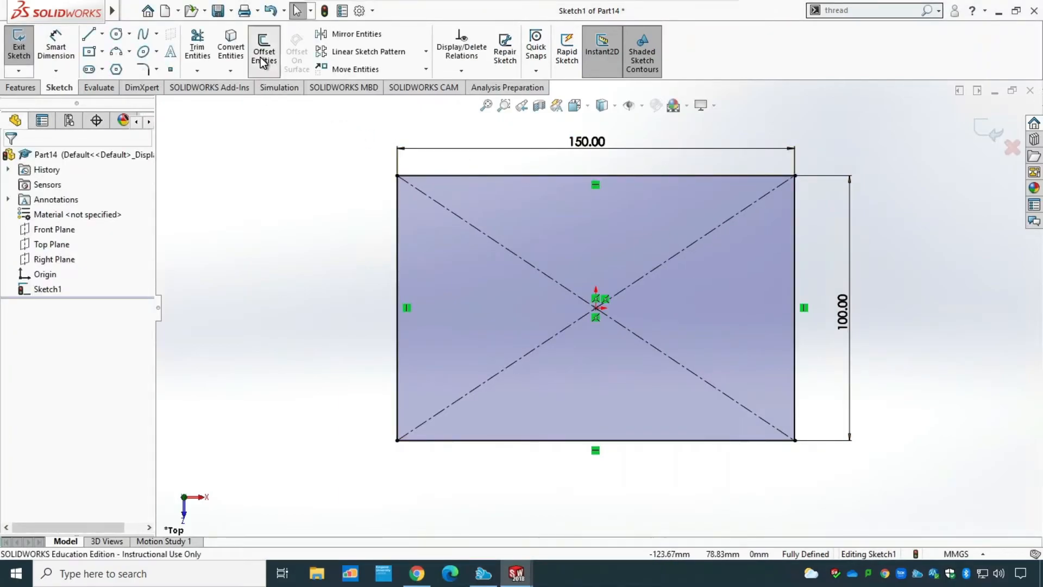
click(509, 176)
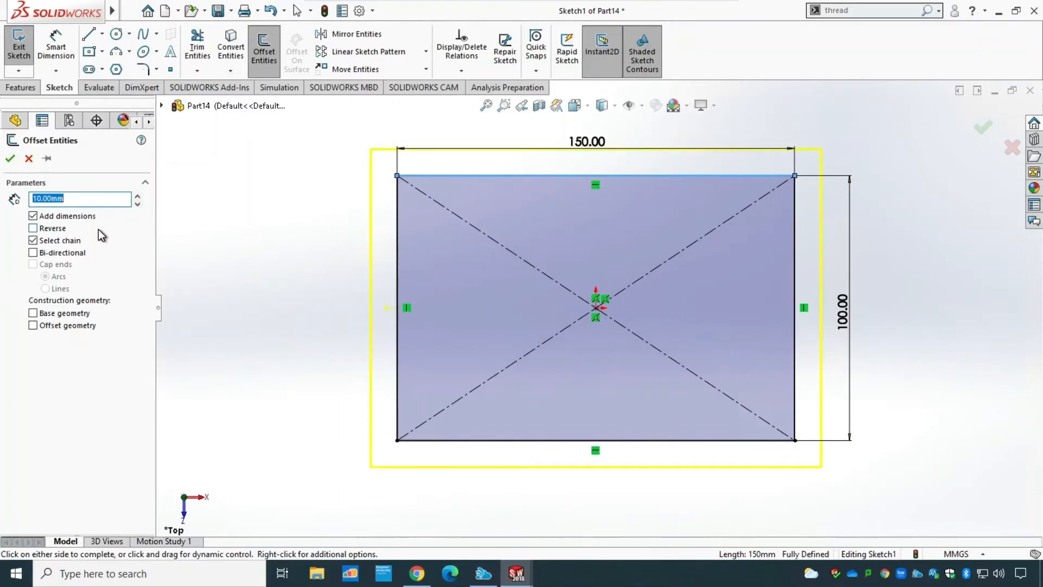
click(10, 159)
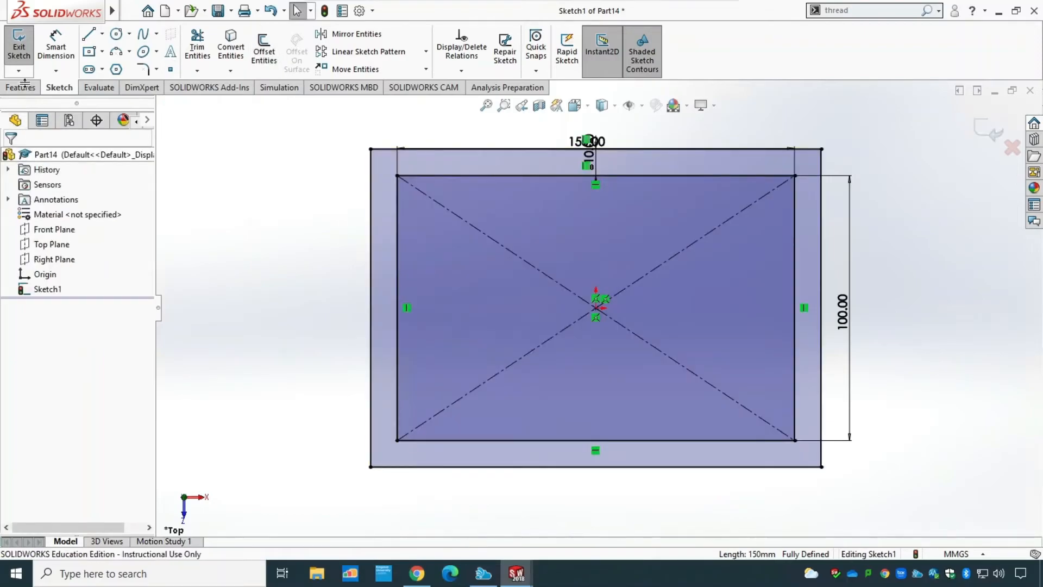
click(19, 48)
Step: Try extruding the rectangular frame profile upward to a blind depth of 57 mm, and undo the extrusion
mouse_move(309, 480)
middle_down()
mouse_move(298, 396)
mouse_move(310, 263)
mouse_move(312, 296)
mouse_move(162, 217)
middle_up()
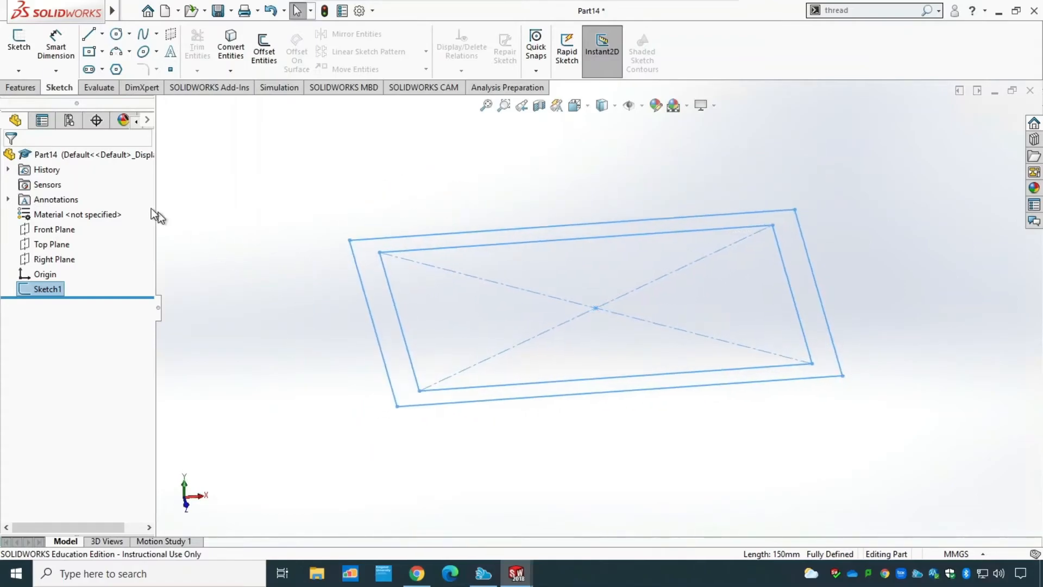
click(27, 88)
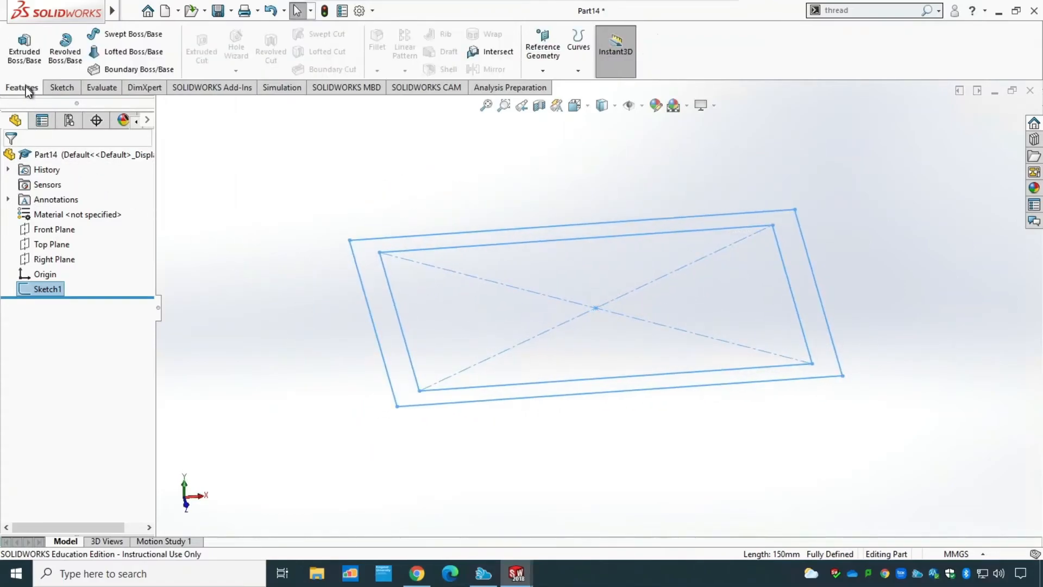
click(25, 54)
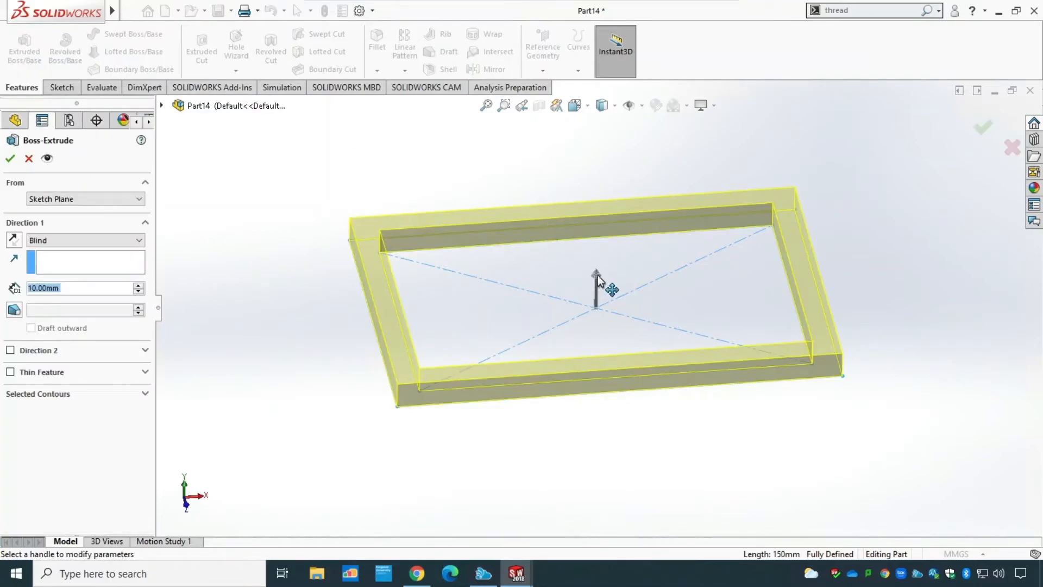
drag(596, 283, 597, 184)
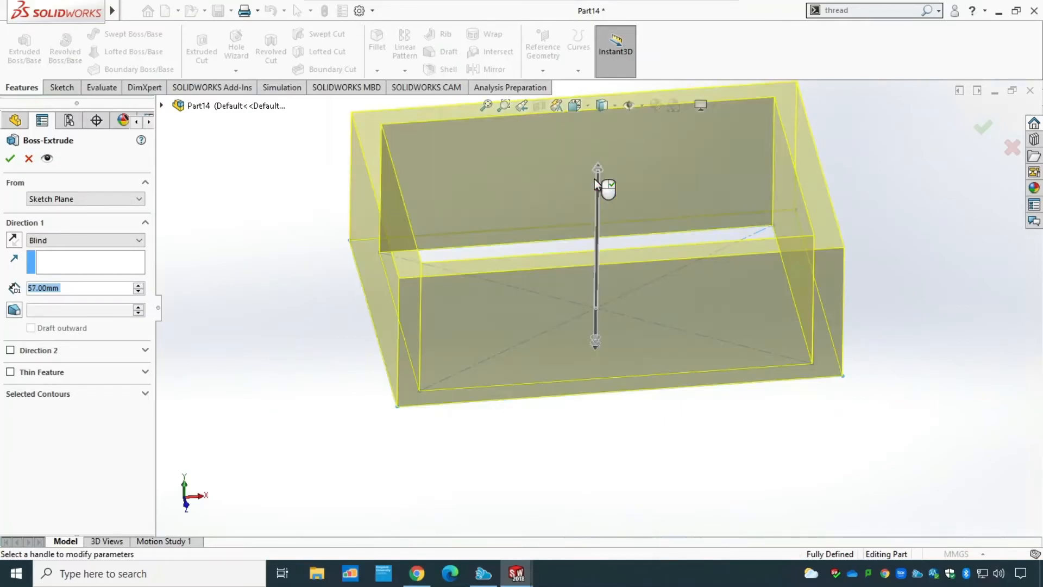
click(10, 159)
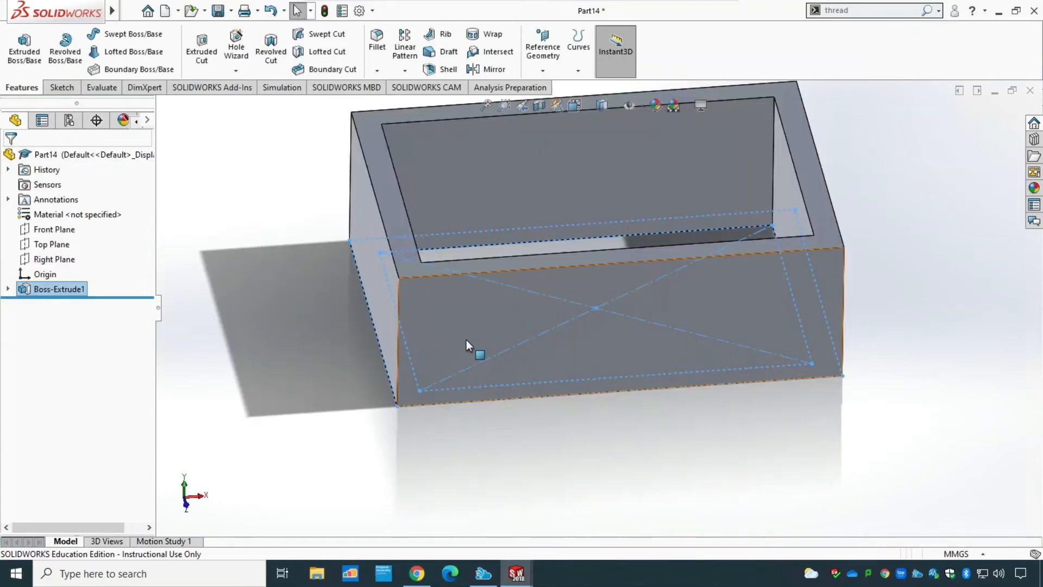
middle_drag(711, 454, 570, 312)
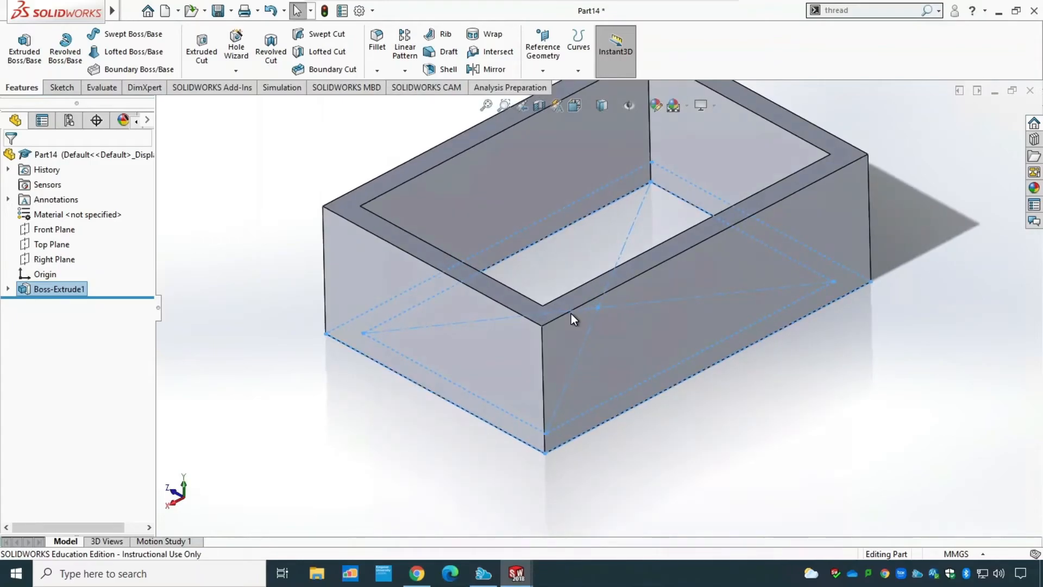
key(ctrl+z)
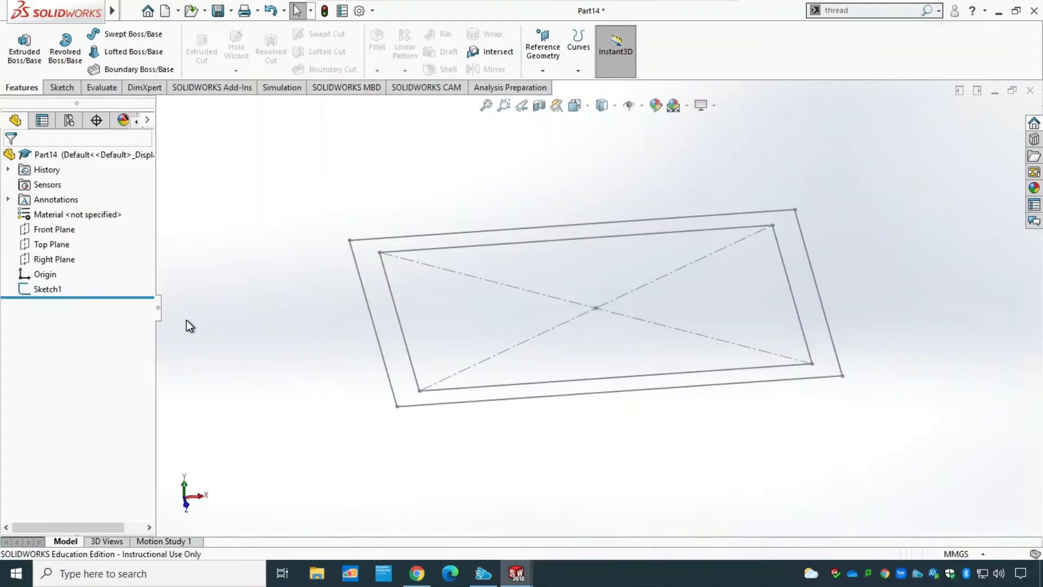
Step: Edit the base sketch to delete the four outer offset lines and the 150 mm dimension, and exit the sketch
click(56, 291)
right_click(55, 290)
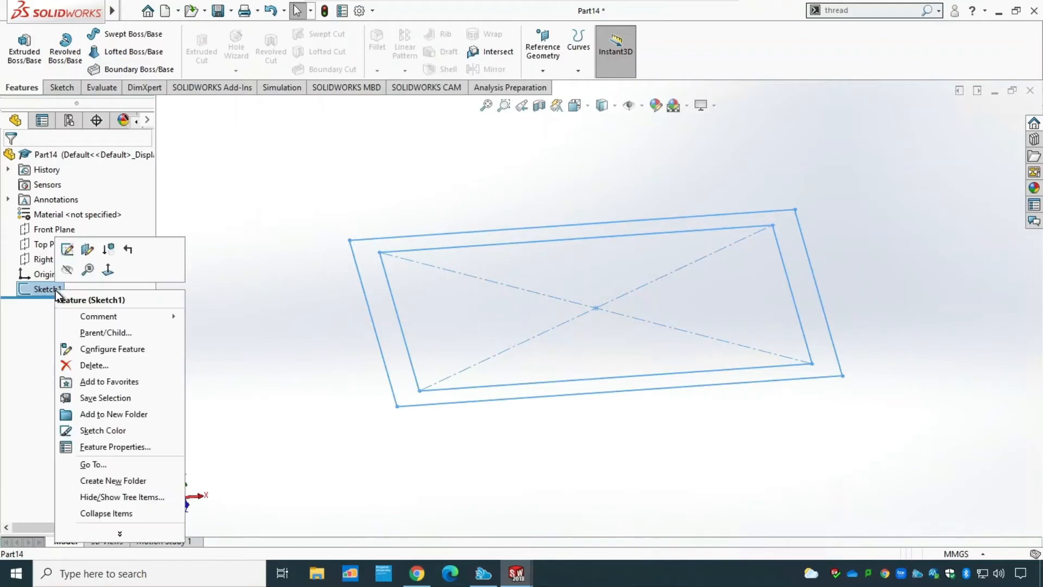
click(67, 249)
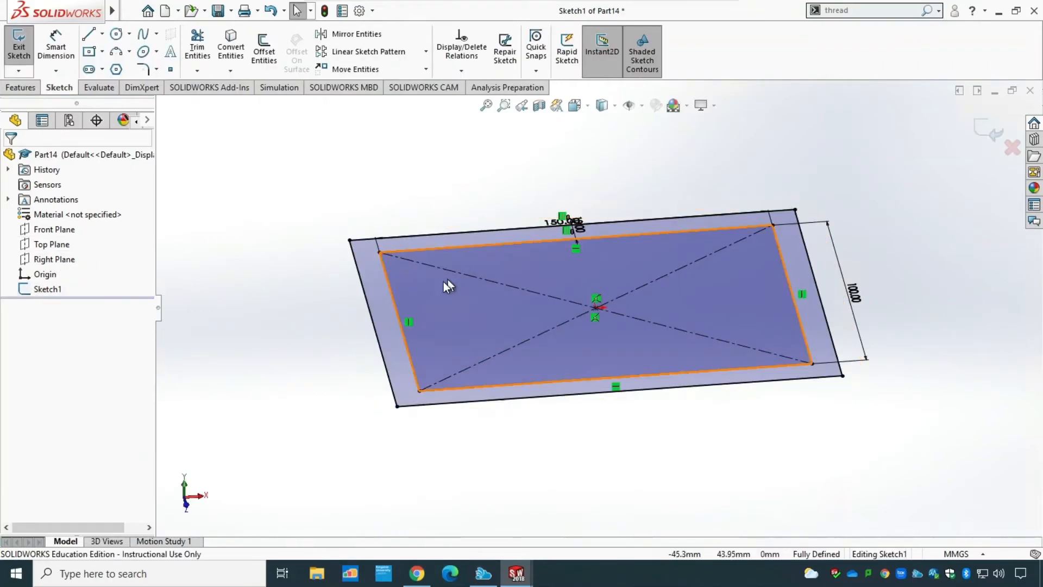
click(370, 307)
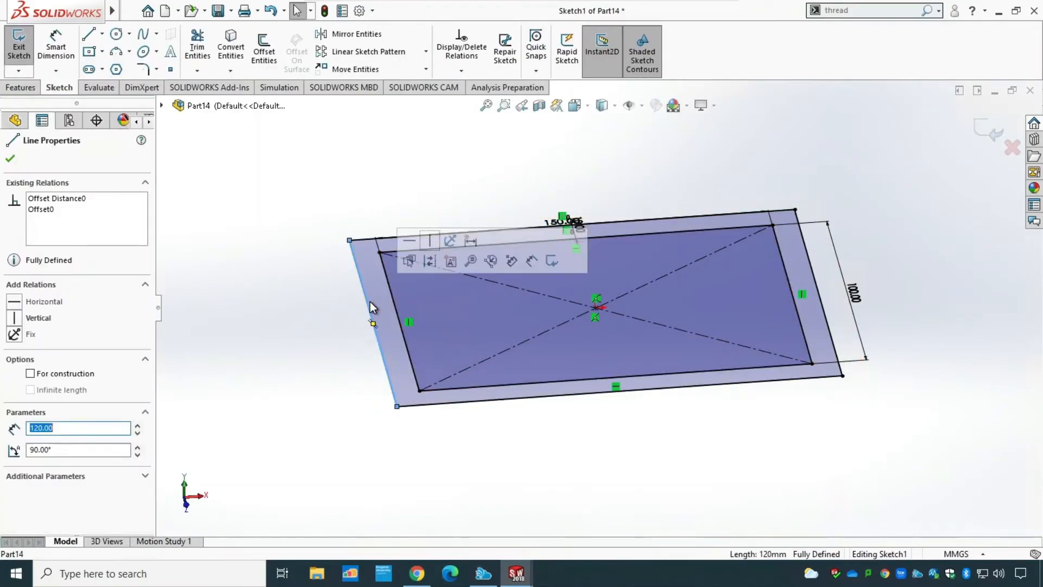
key(Delete)
click(398, 237)
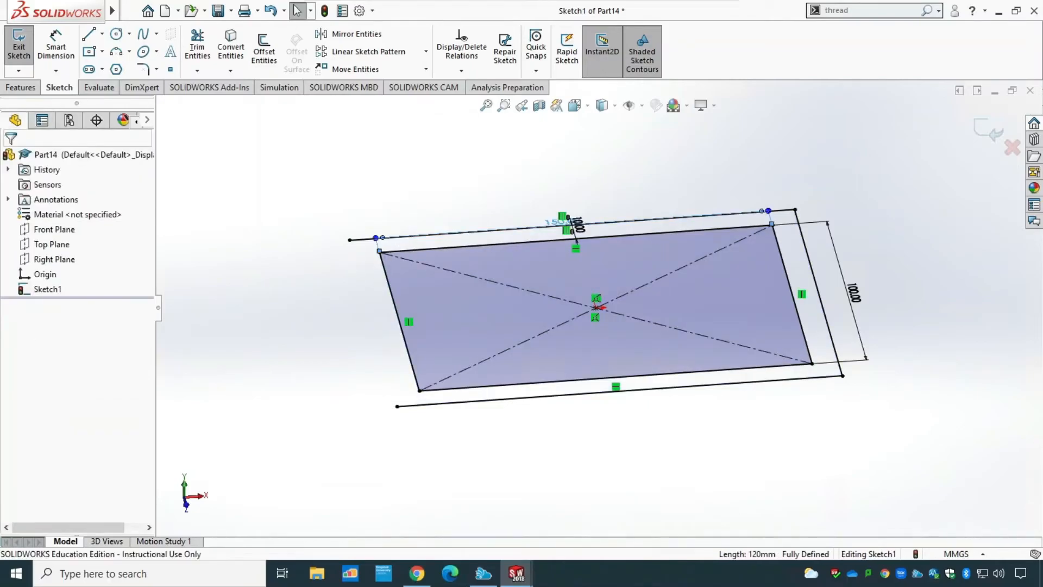
key(Delete)
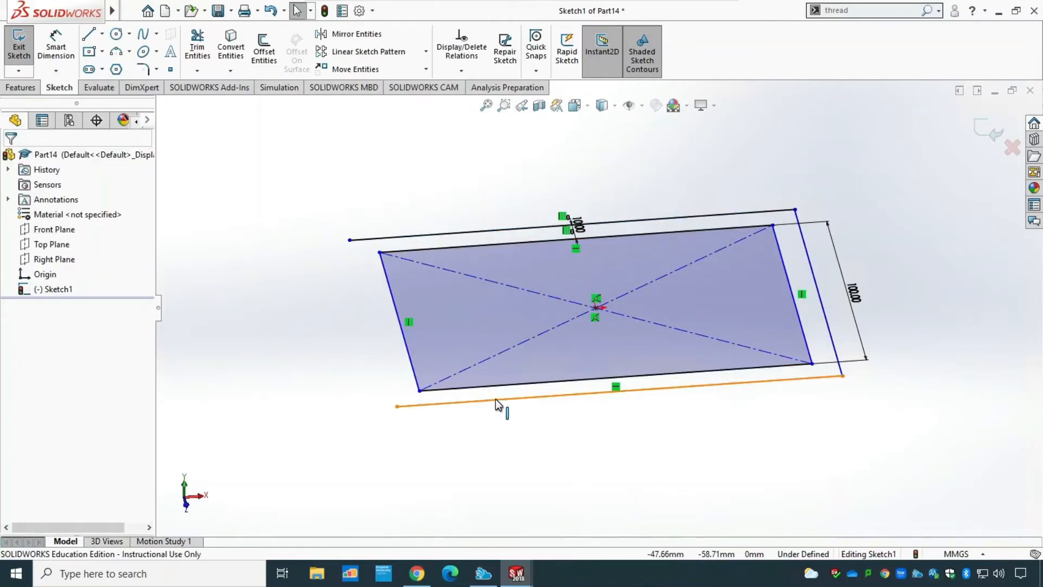
click(495, 399)
key(Delete)
click(831, 338)
key(Delete)
click(686, 217)
key(Delete)
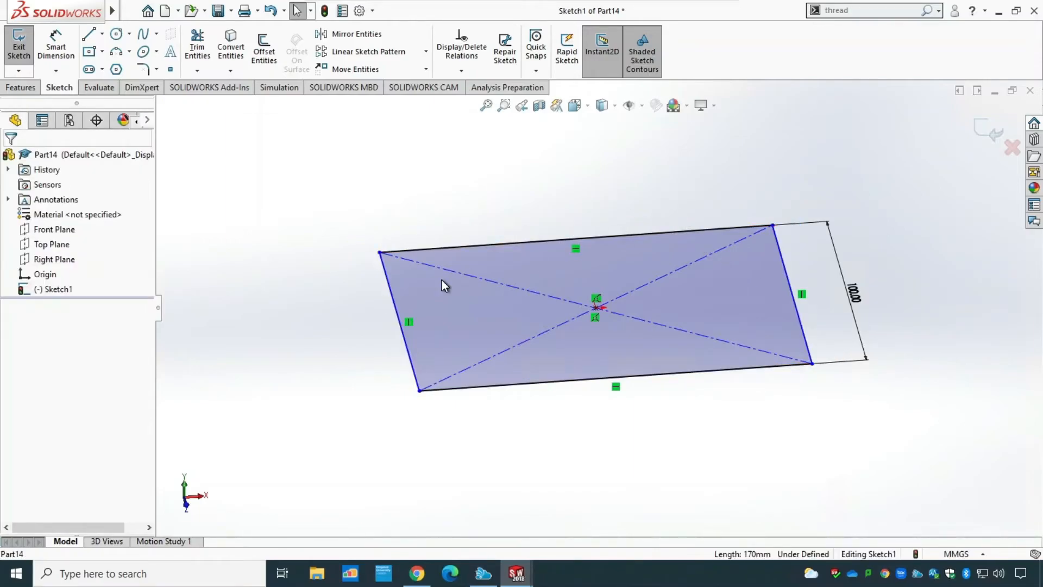
click(25, 52)
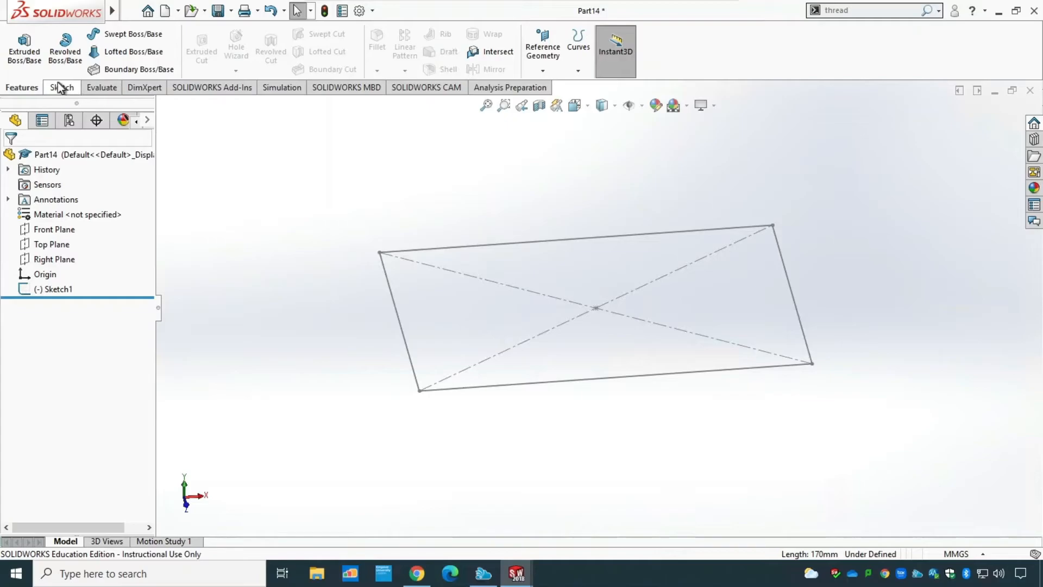
Step: Try extruding the rectangle upward to a blind depth of 57 mm as a one-direction thin feature 10 mm thick
click(30, 62)
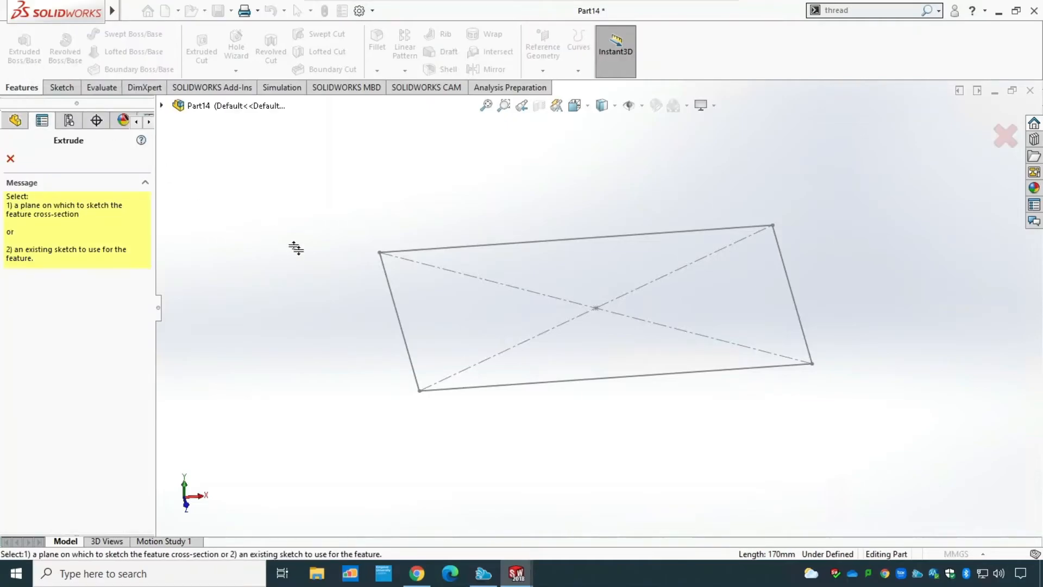
click(411, 361)
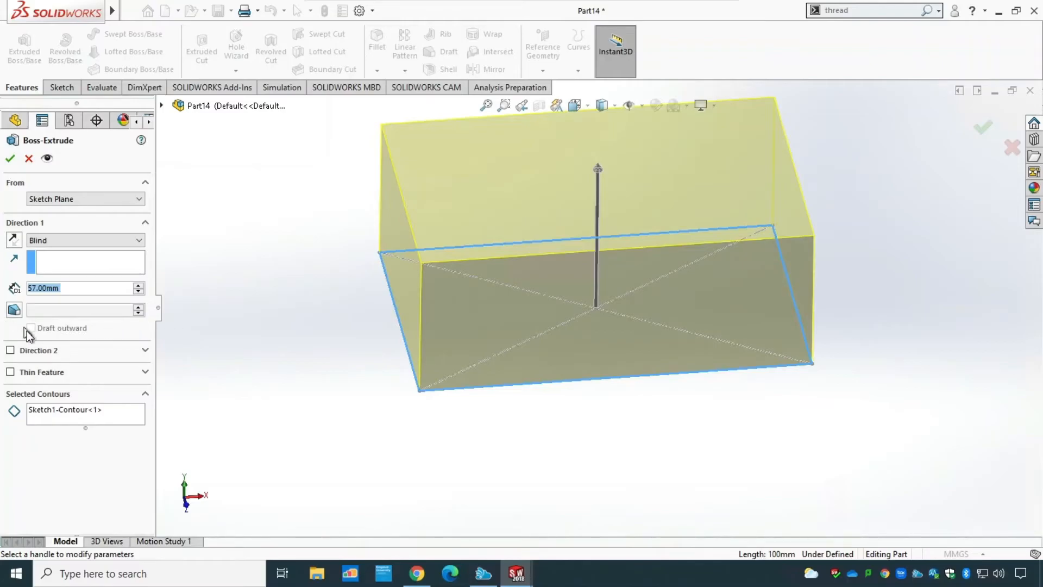
click(11, 372)
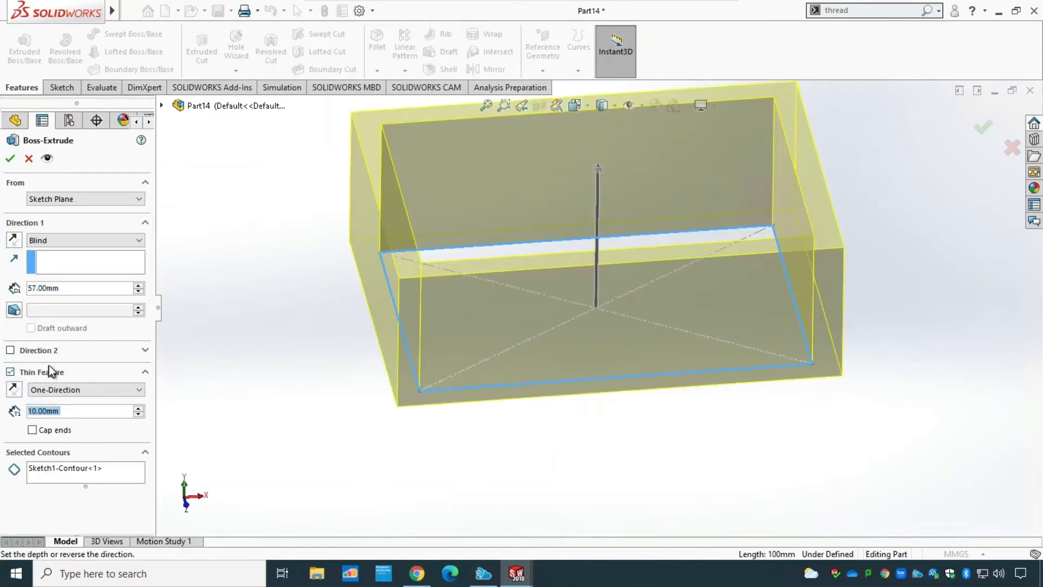
click(10, 158)
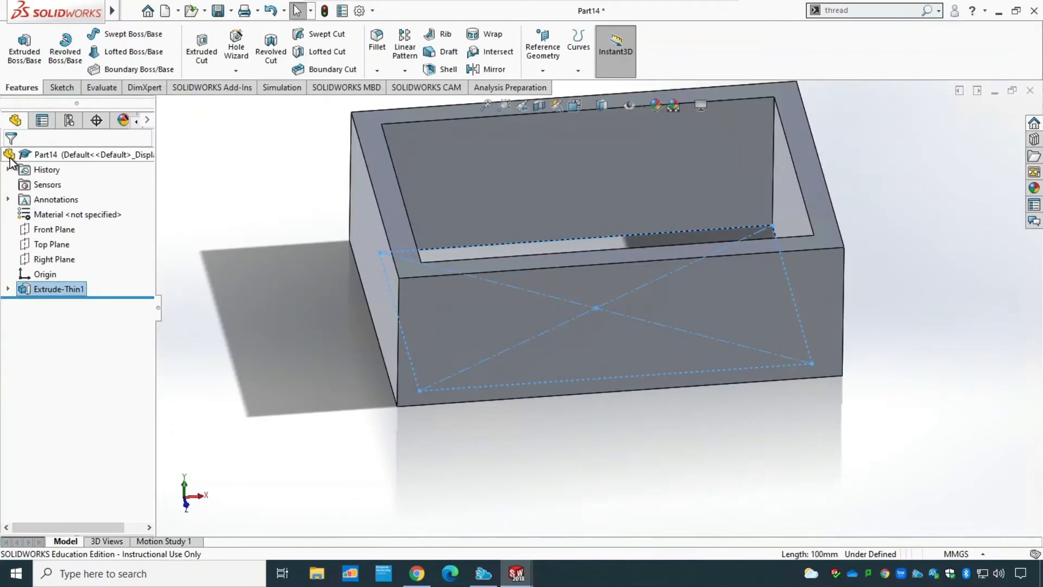
scroll(409, 374, down, 1)
scroll(425, 456, up, 2)
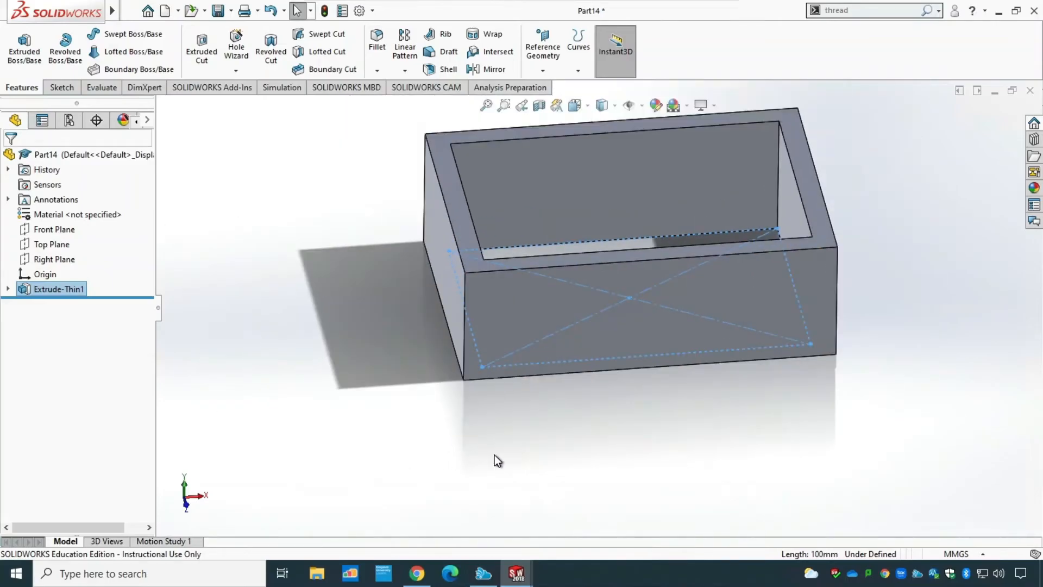
mouse_move(640, 394)
middle_down()
mouse_move(624, 401)
mouse_move(650, 419)
mouse_move(638, 426)
mouse_move(612, 422)
mouse_move(613, 408)
mouse_move(630, 414)
mouse_move(619, 402)
middle_up()
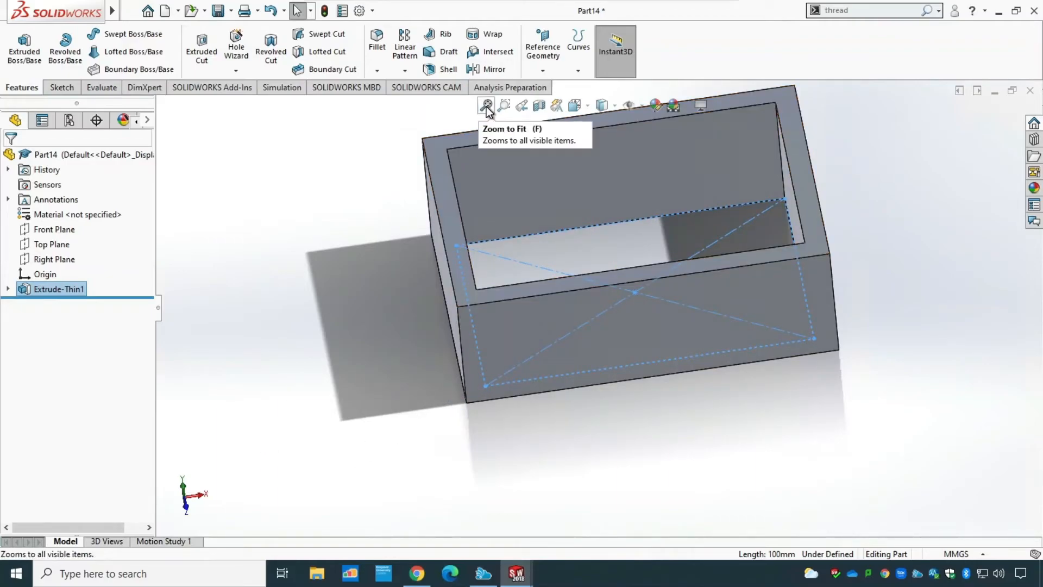
Step: Edit the thin extrusion, turning off the Thin Feature option and setting its blind depth to 50 mm
right_click(39, 290)
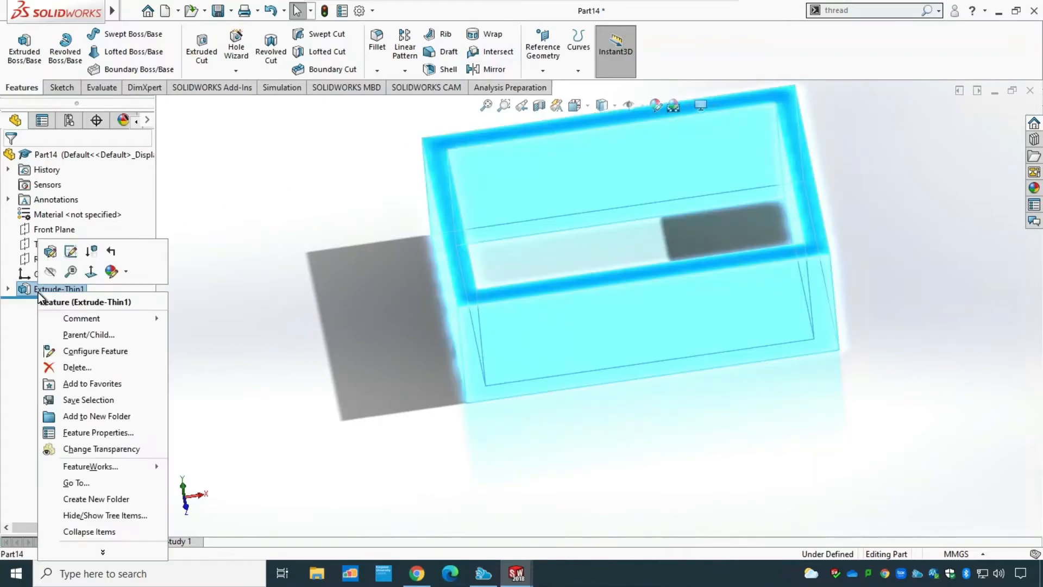
click(50, 253)
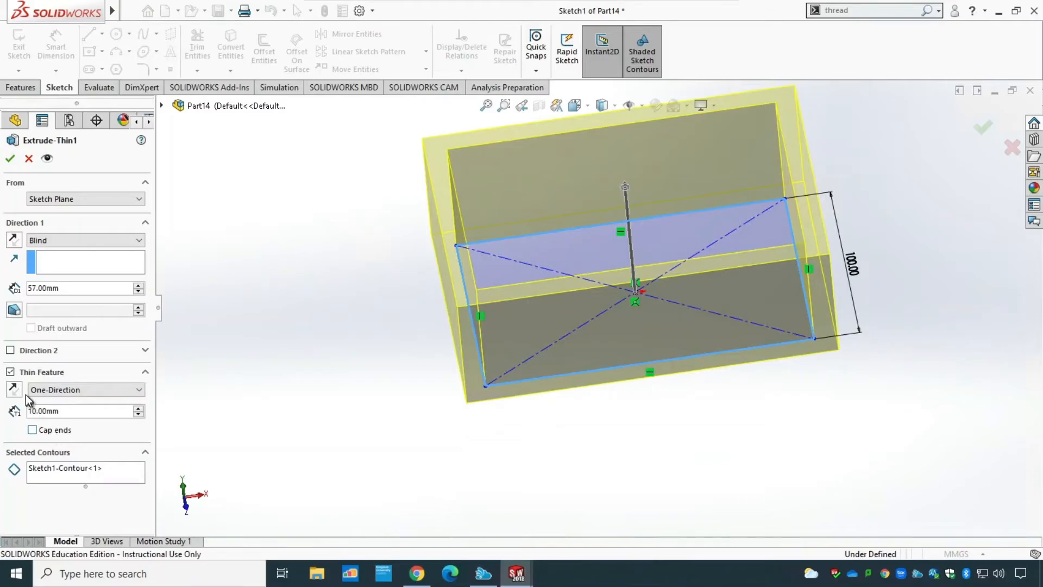
click(10, 372)
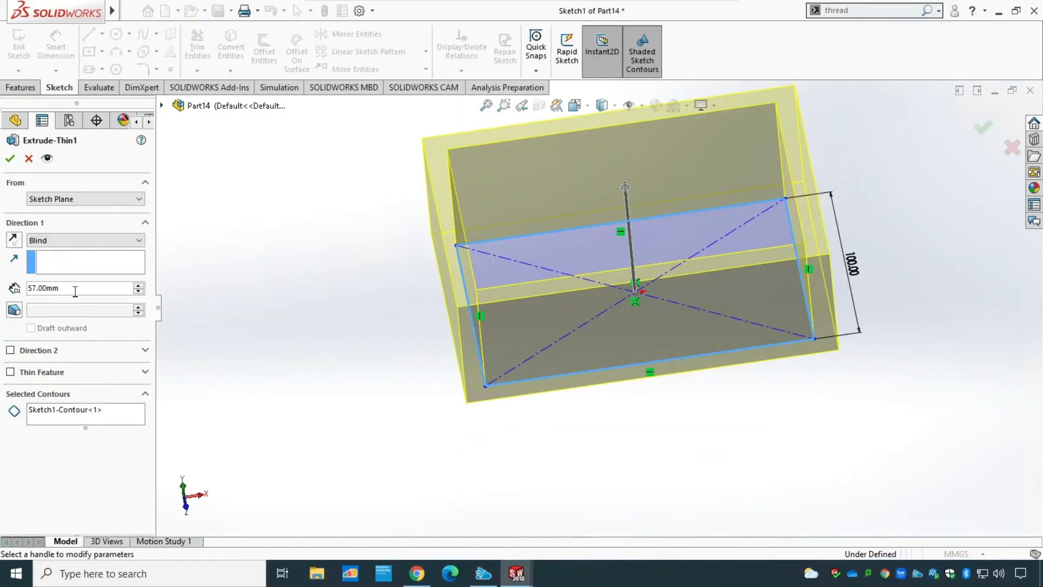
drag(60, 291, 2, 292)
text(50)
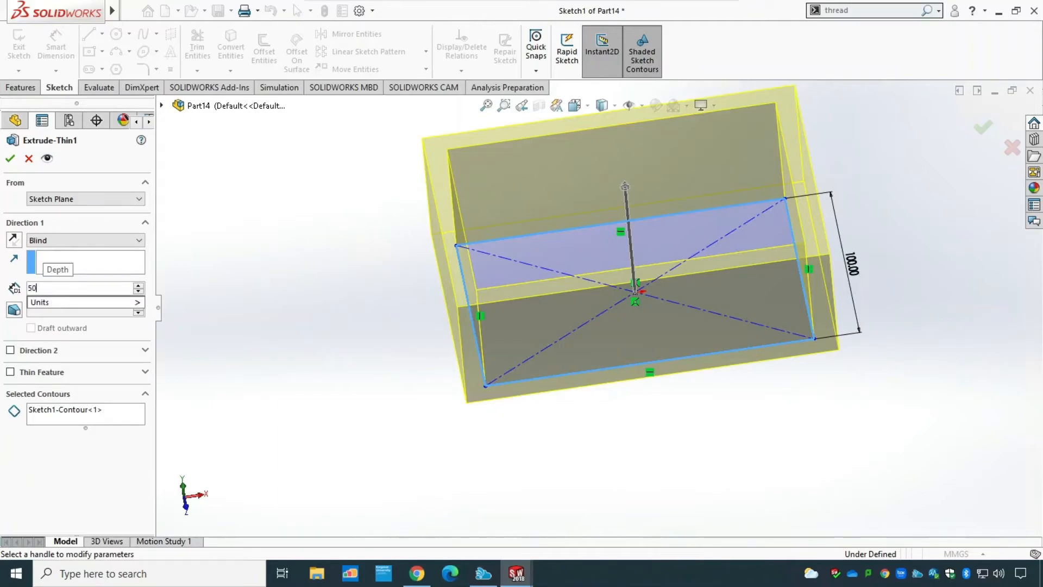
key(Return)
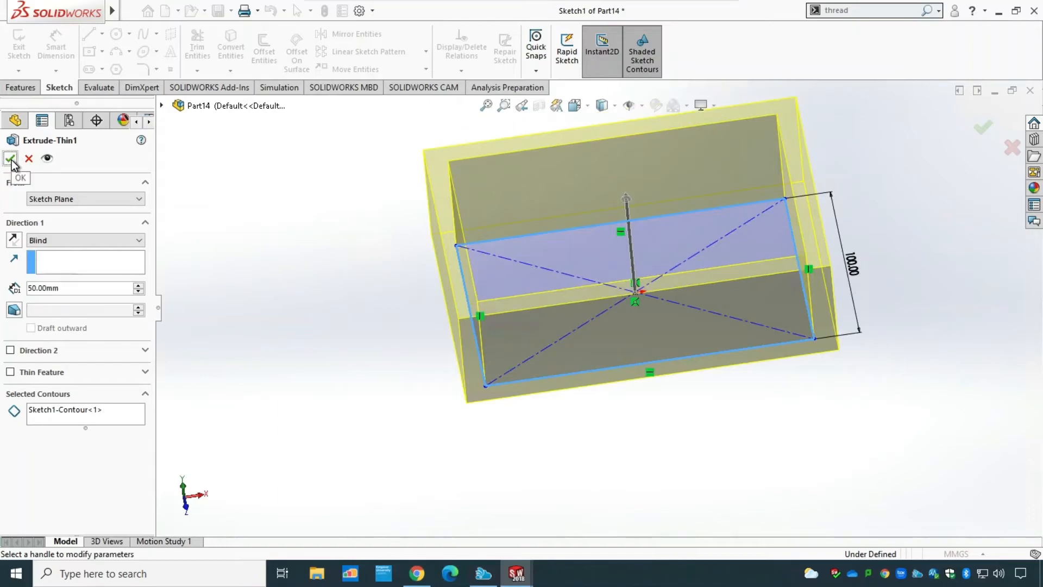
click(11, 159)
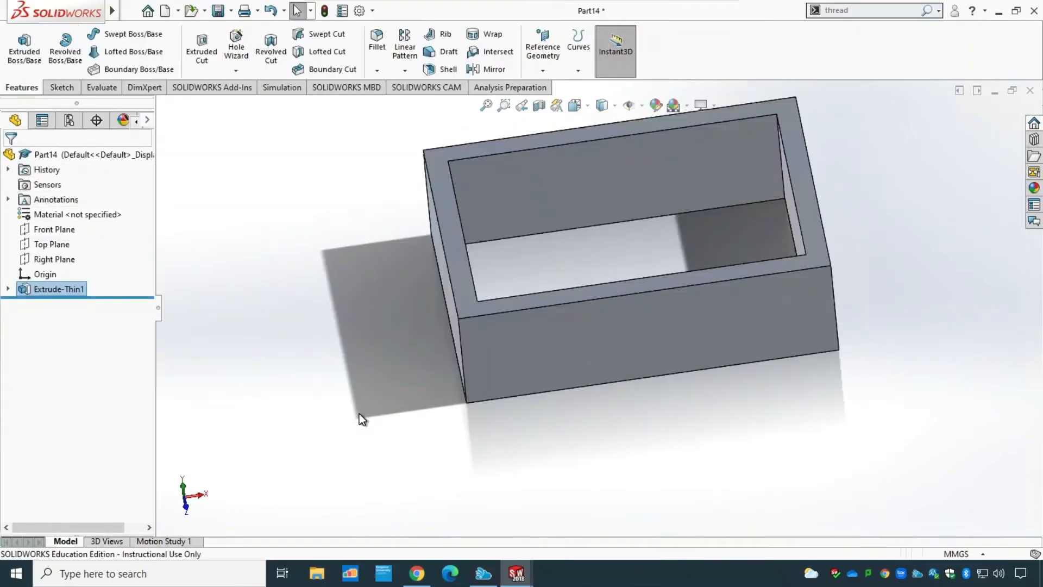
Step: Delete the thin-walled extrusion while keeping its rectangle sketch
mouse_move(349, 400)
middle_down()
mouse_move(341, 353)
mouse_move(312, 354)
mouse_move(347, 380)
middle_up()
right_click(70, 288)
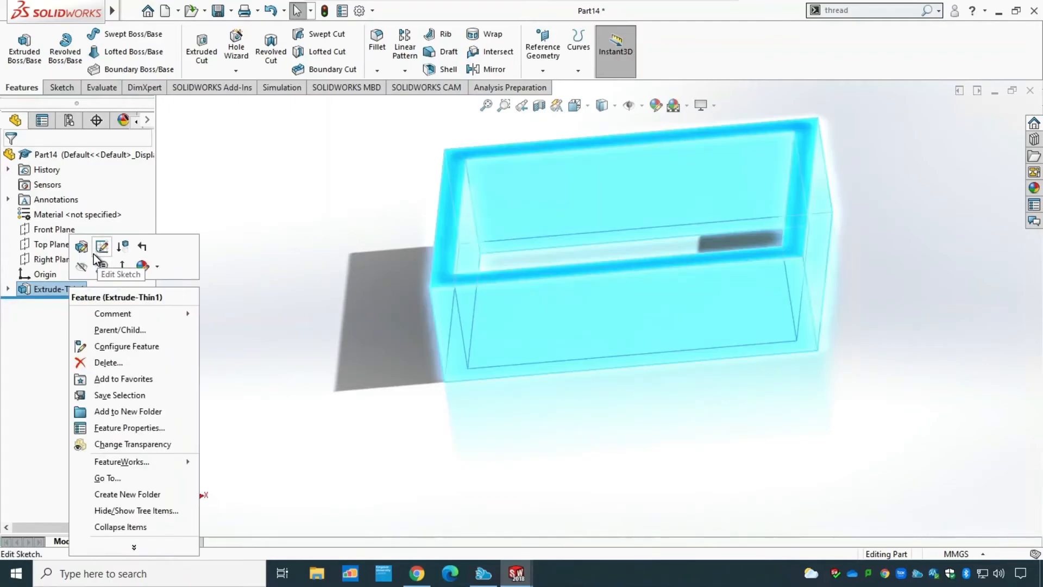
click(115, 362)
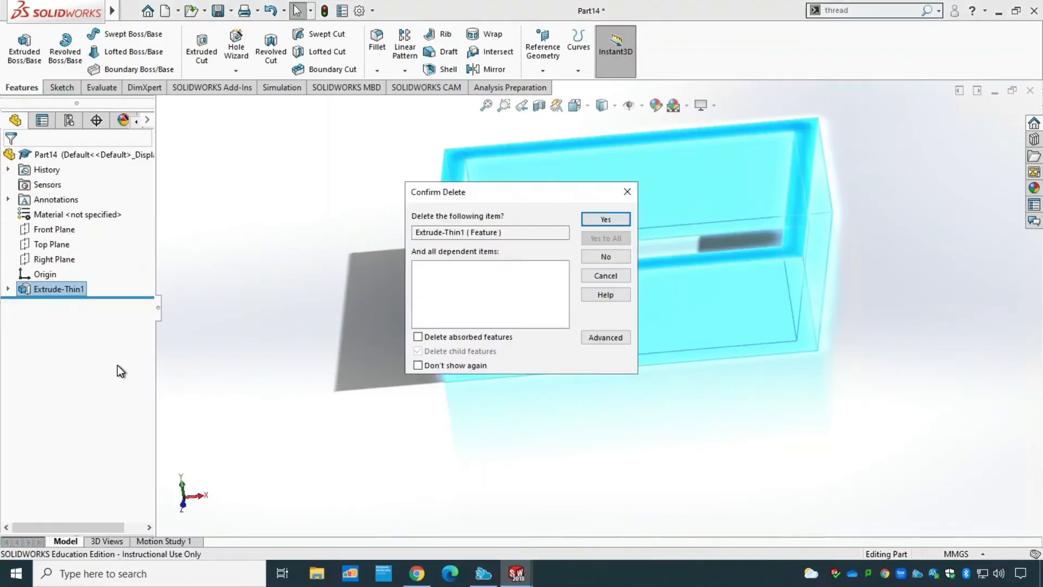
click(603, 221)
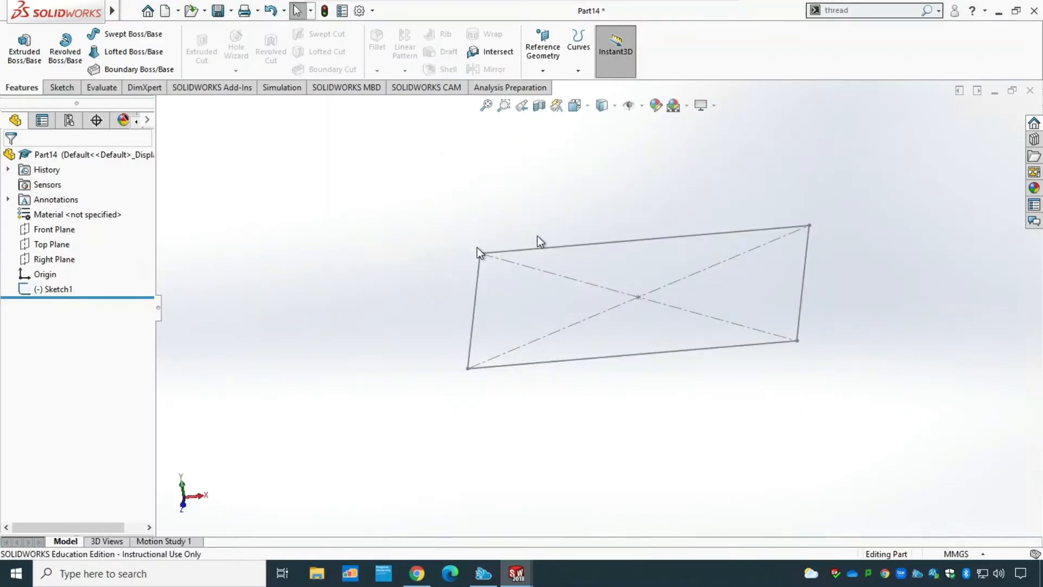
Step: Extrude the rectangle sketch upward as a solid block to a blind depth of 50 mm
click(69, 290)
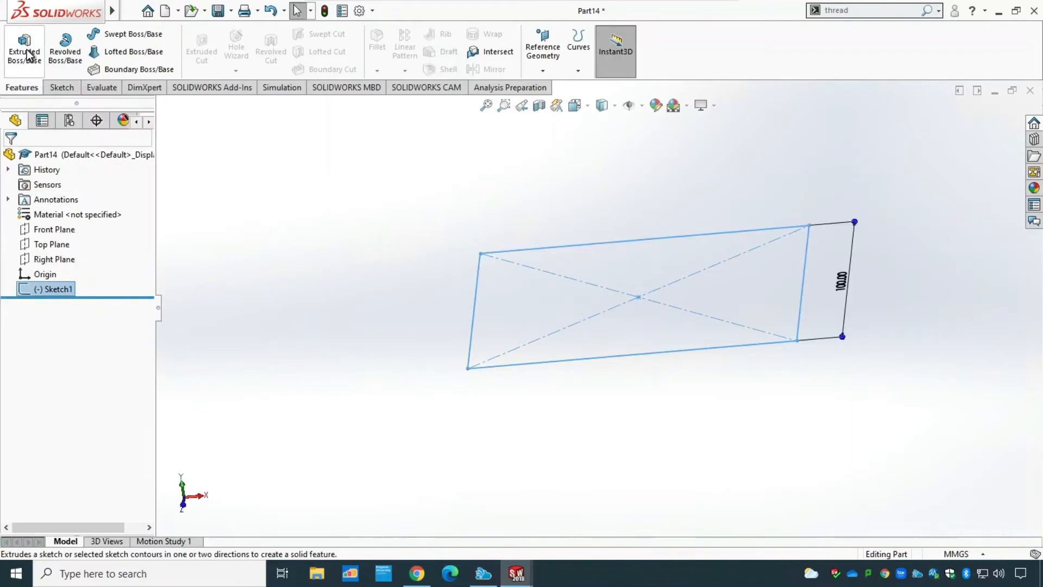
click(27, 51)
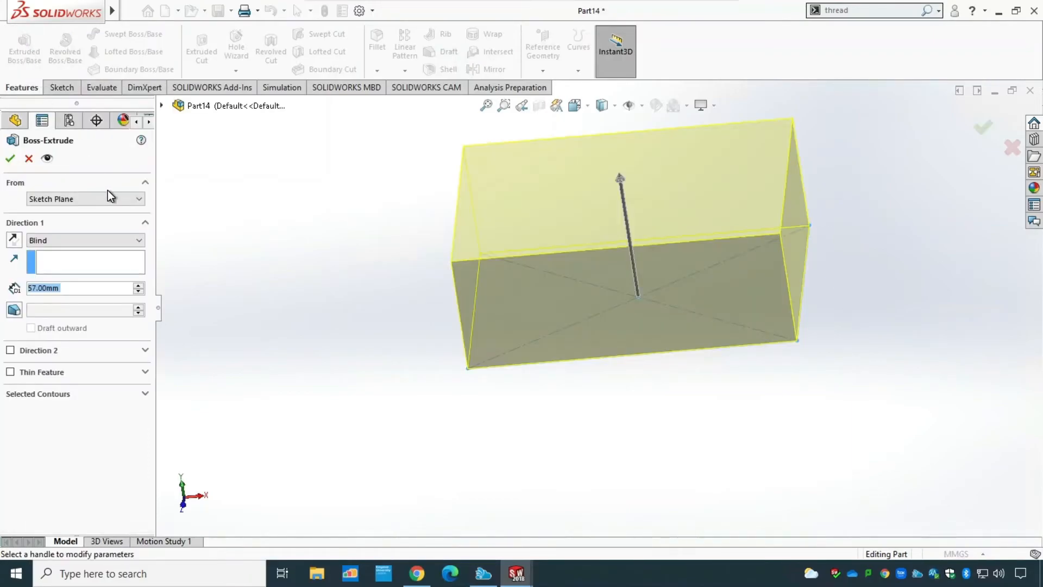
text(50)
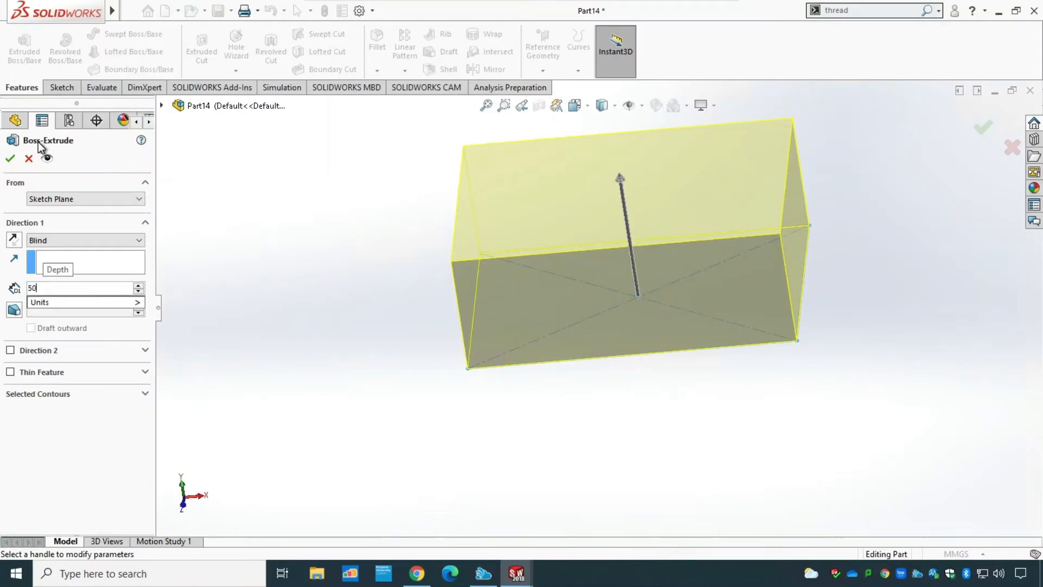
click(10, 159)
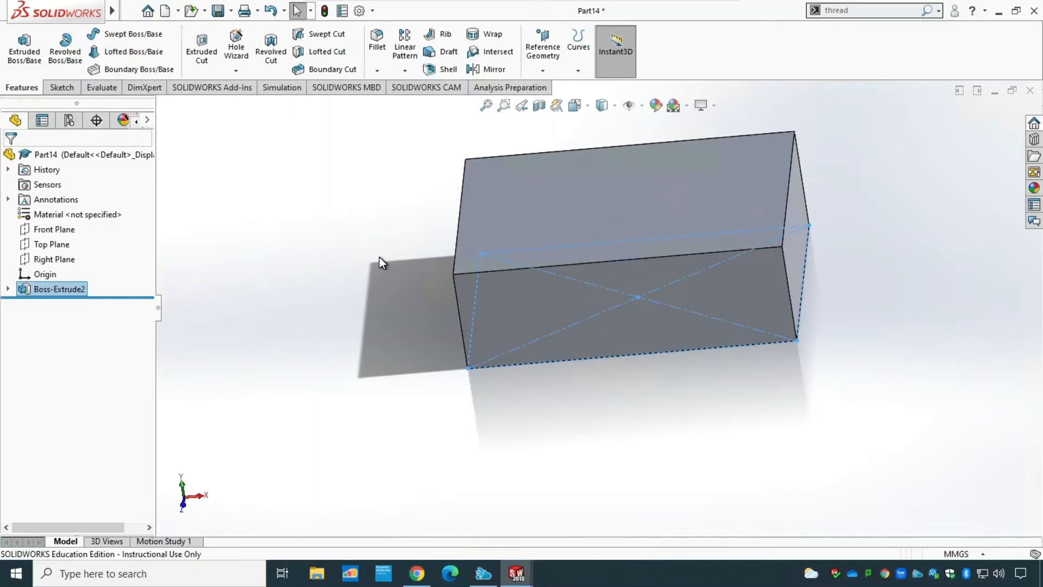
Step: Sketch a center rectangle about 135 mm by 84 mm on the block's upper face, centred on the origin
mouse_move(370, 317)
middle_down()
mouse_move(383, 238)
mouse_move(378, 318)
middle_up()
click(61, 88)
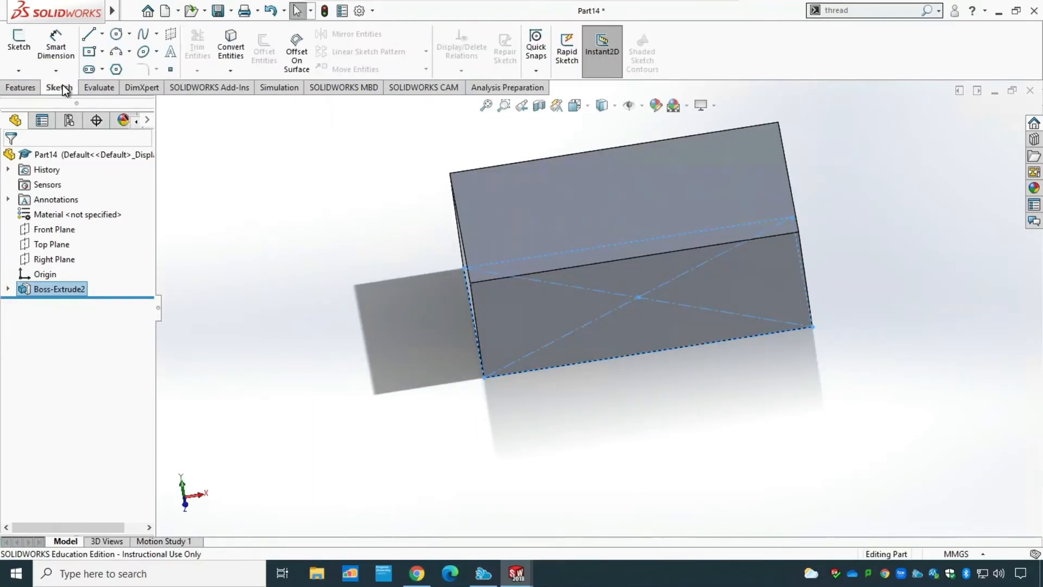
click(597, 203)
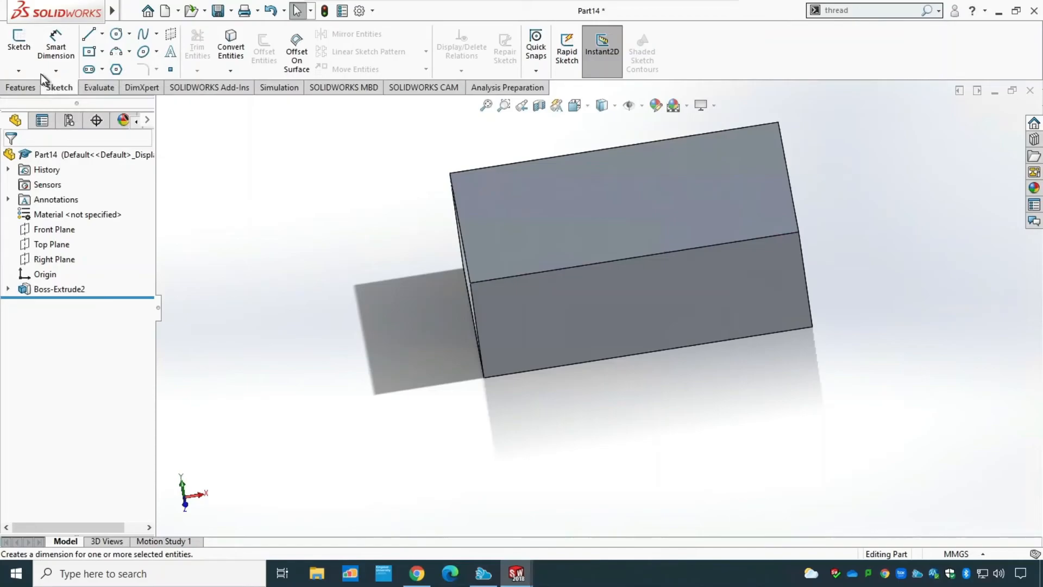
click(18, 40)
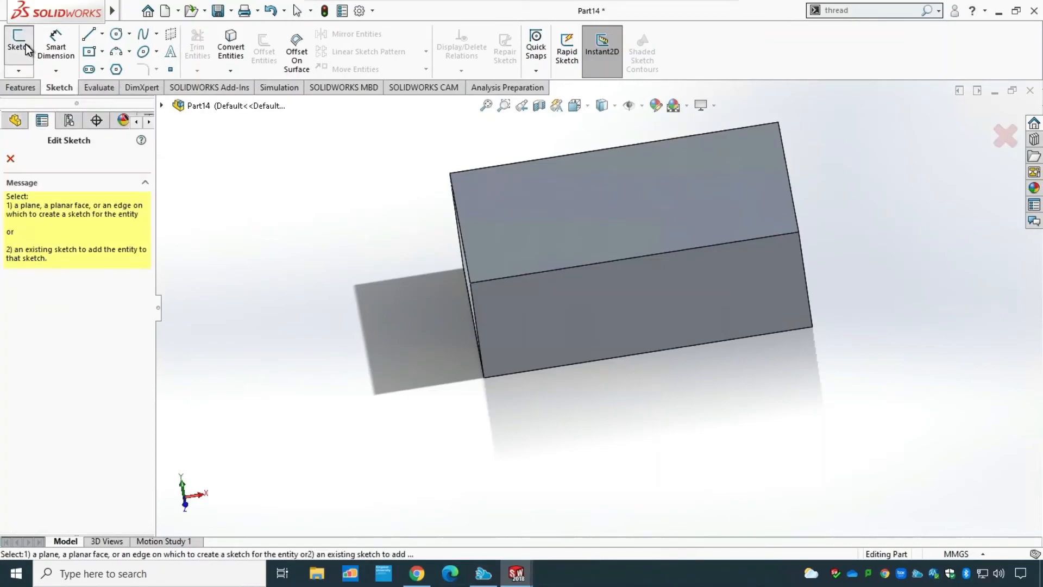
click(537, 237)
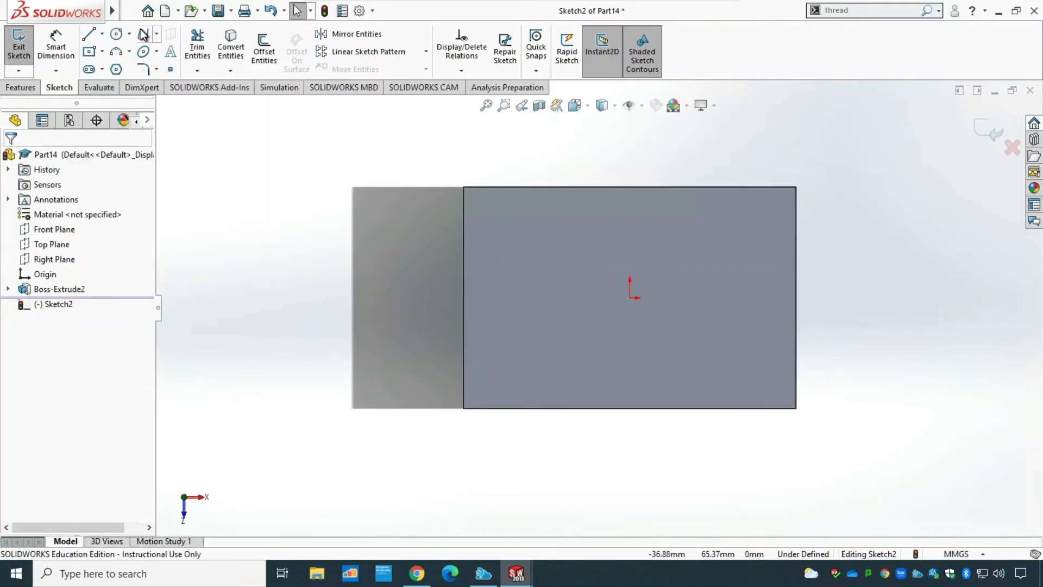
click(89, 51)
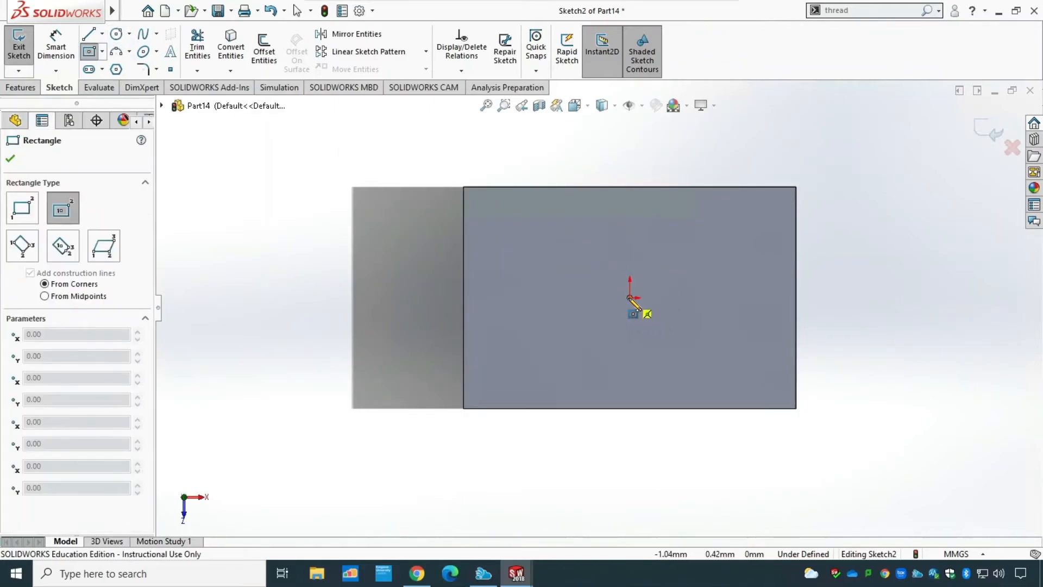
click(631, 299)
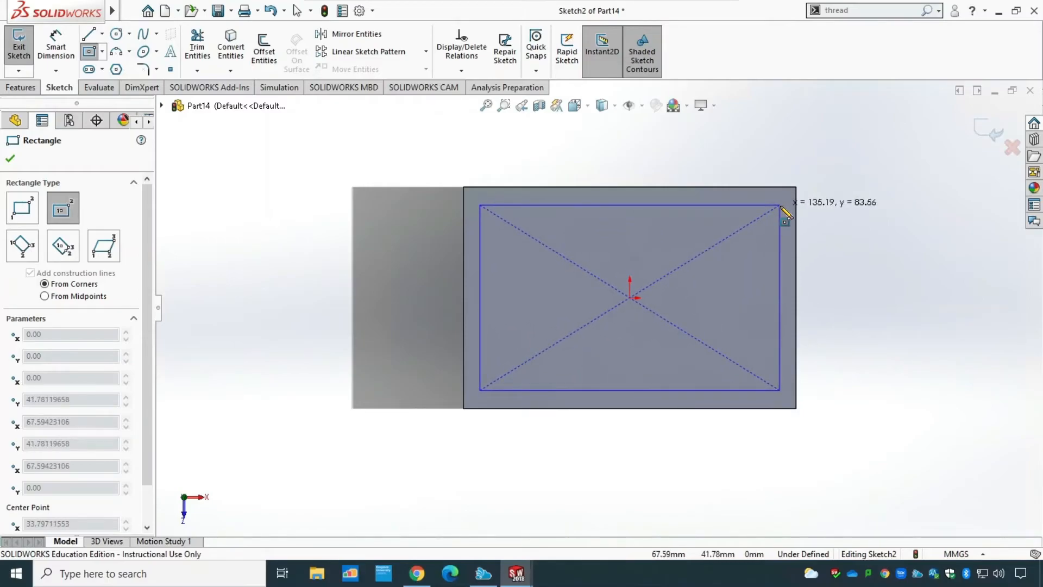
click(781, 206)
key(Escape)
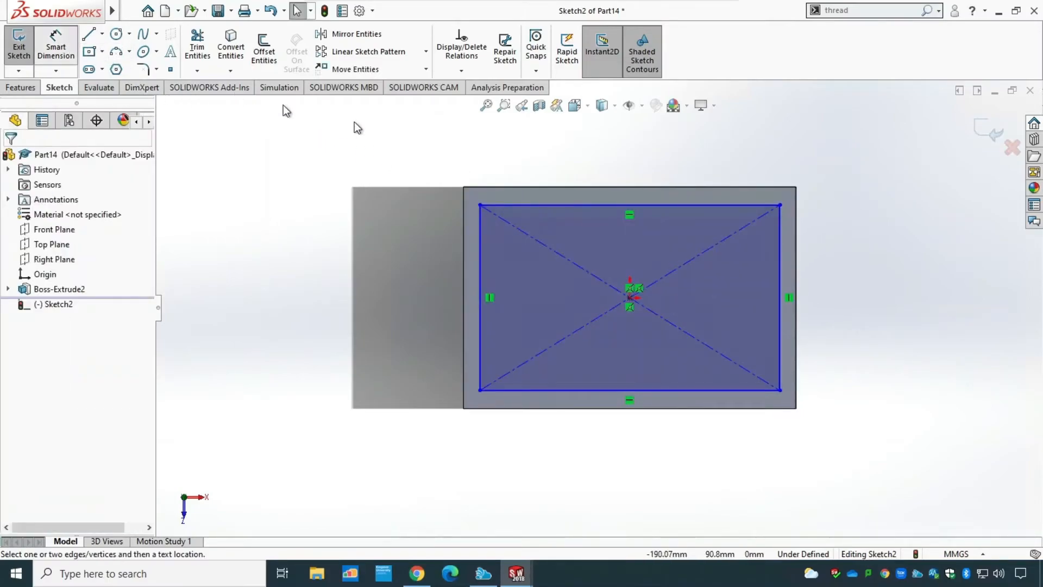
Step: Dimension the gap between the inner rectangle's left side and the block's left edge as 10 mm
click(464, 234)
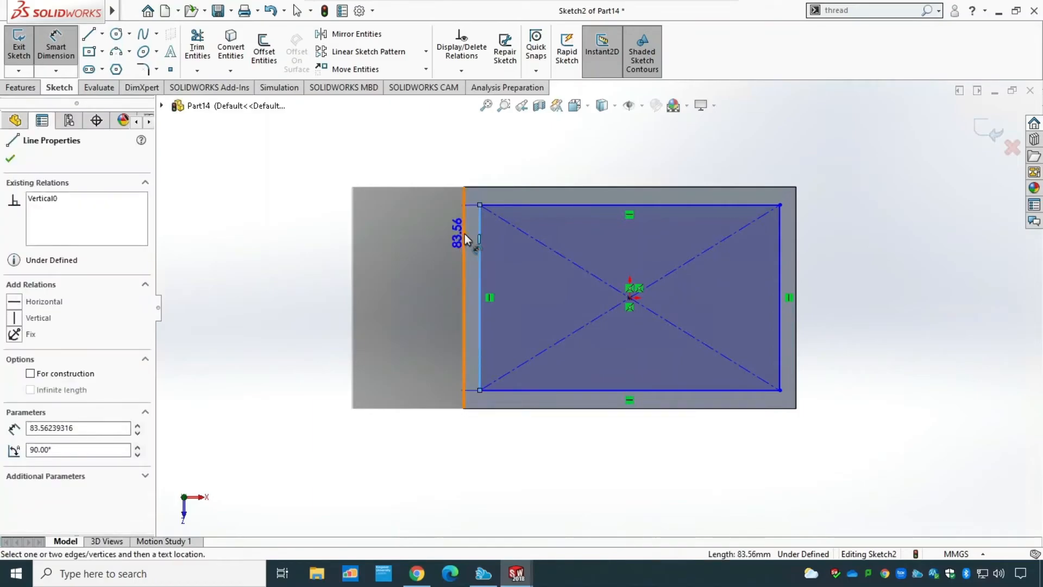
click(464, 234)
click(477, 161)
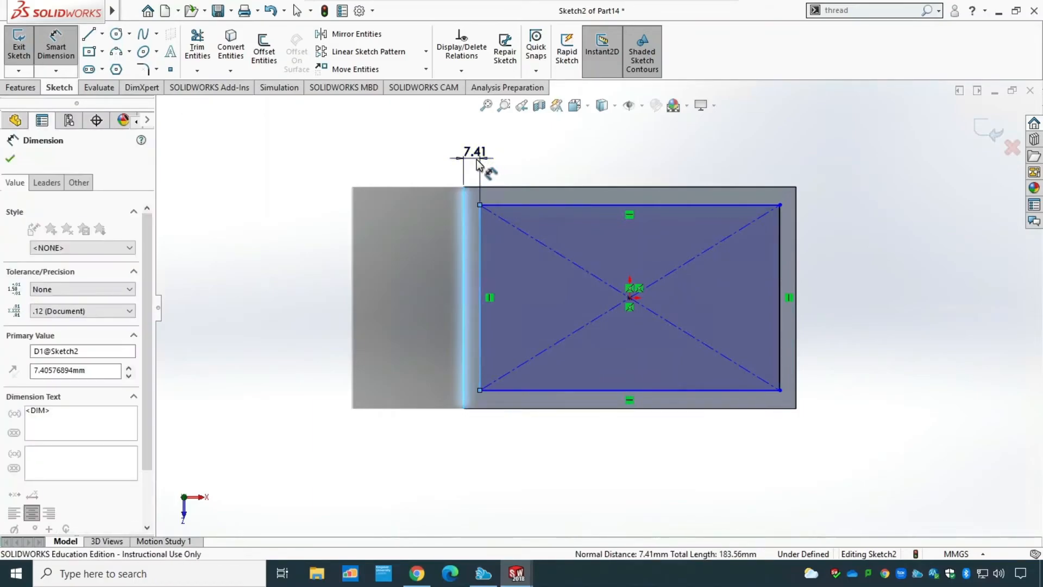
text(10)
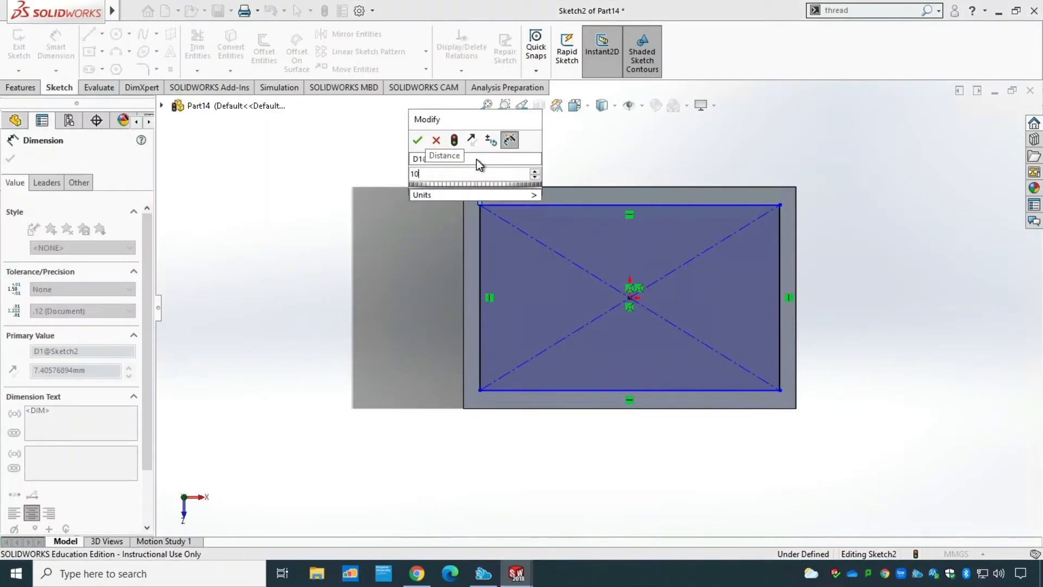
key(Return)
Step: Set the distance from the inner rectangle's lower side to the block's lower edge to 10 mm and exit the sketch
click(596, 390)
click(597, 411)
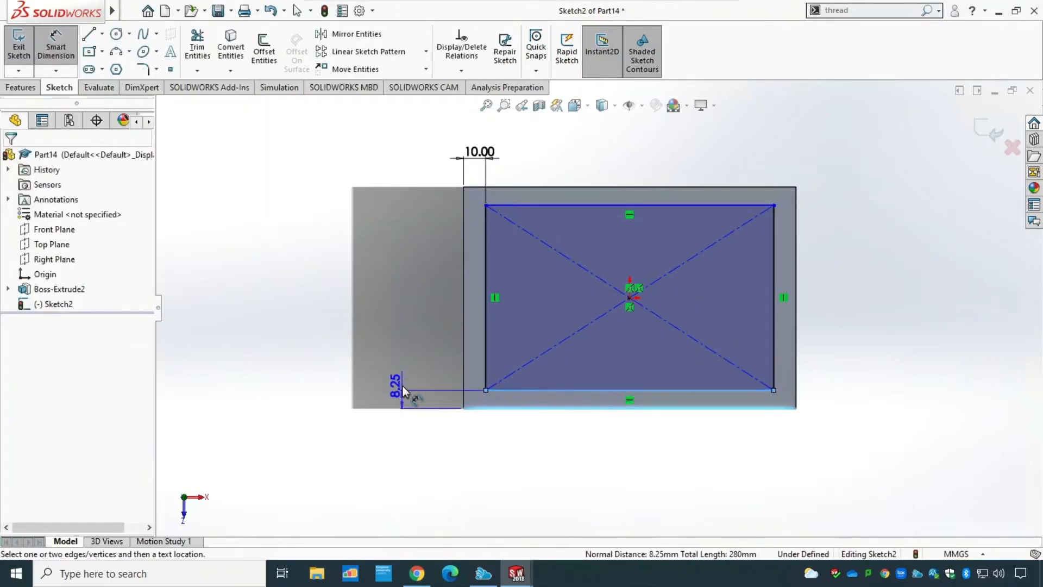
click(403, 385)
text(10)
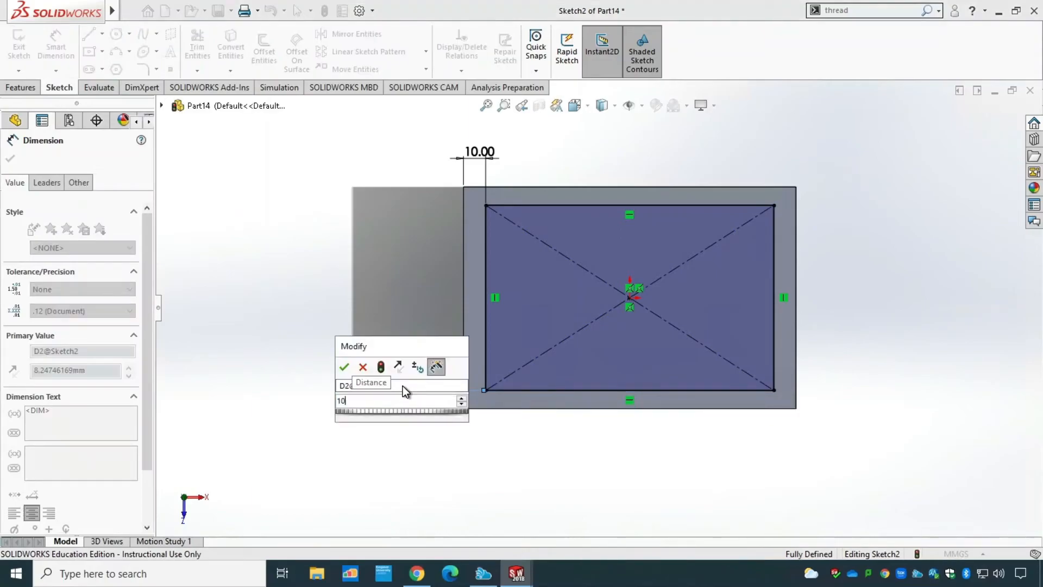
key(Return)
click(19, 48)
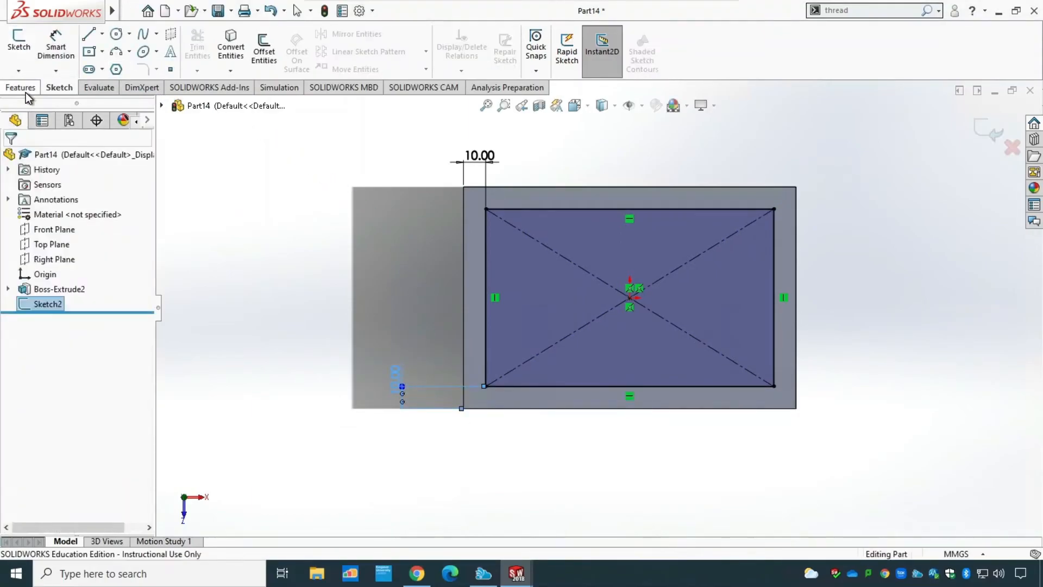
Step: Start an Extruded Cut into the block using the inner rectangle sketch
click(21, 88)
middle_drag(321, 338, 323, 217)
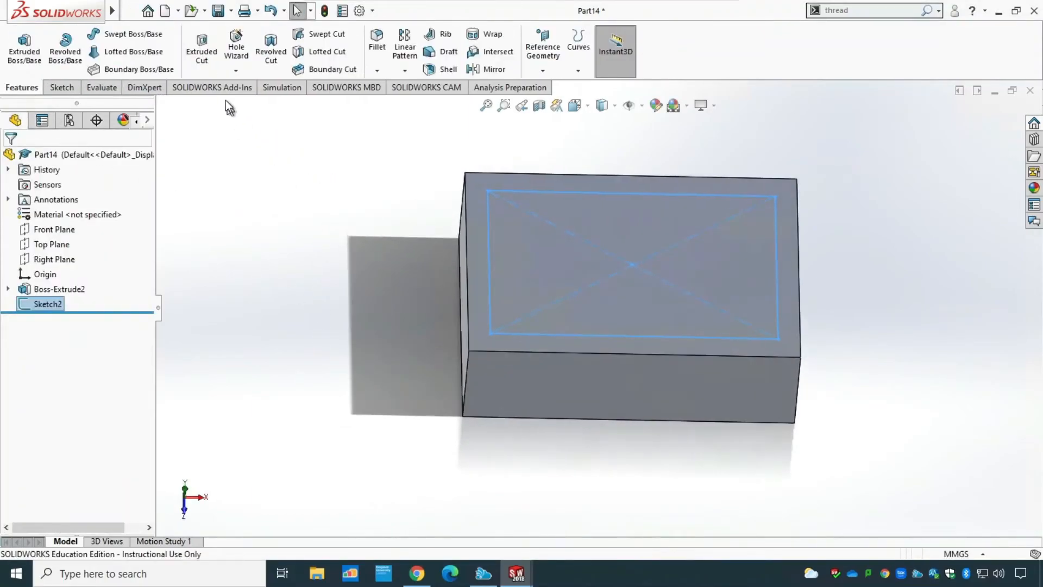
click(201, 48)
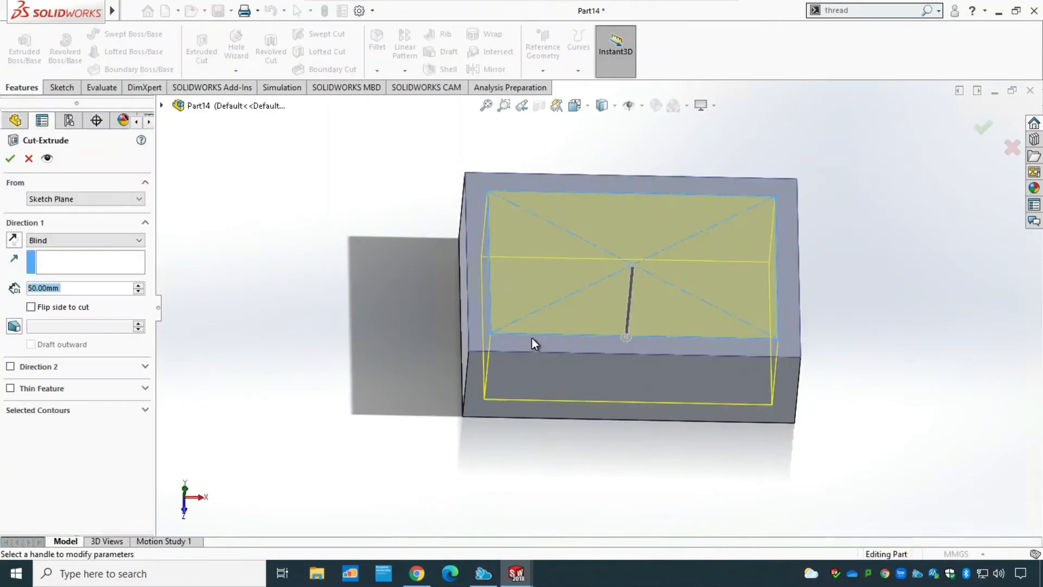
Step: Cut-extrude the inner rectangle blind to a depth of 45 mm to form a pocket in the block
middle_drag(383, 392, 380, 315)
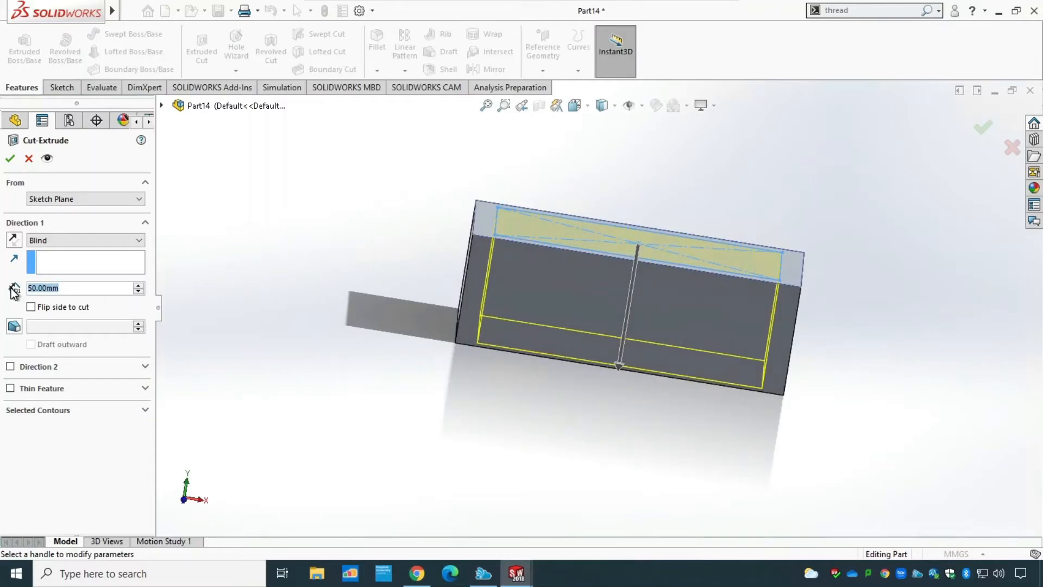
text(40)
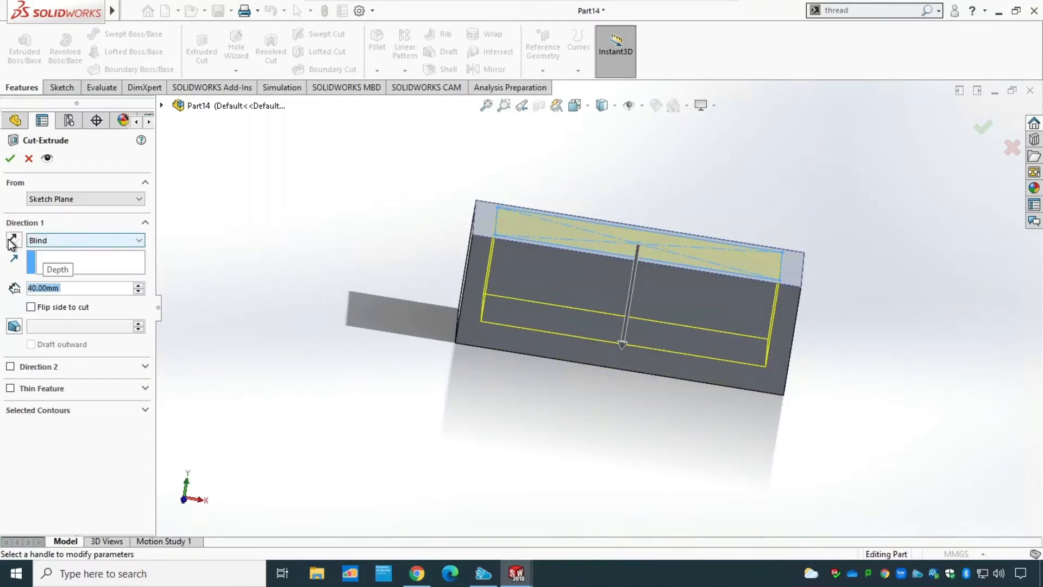
text(45)
key(Return)
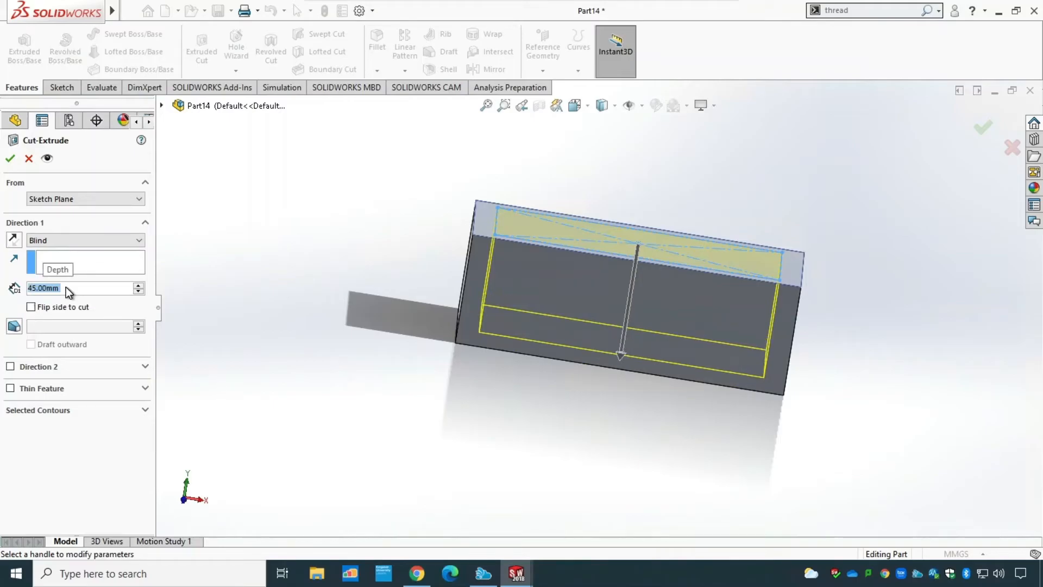
click(11, 158)
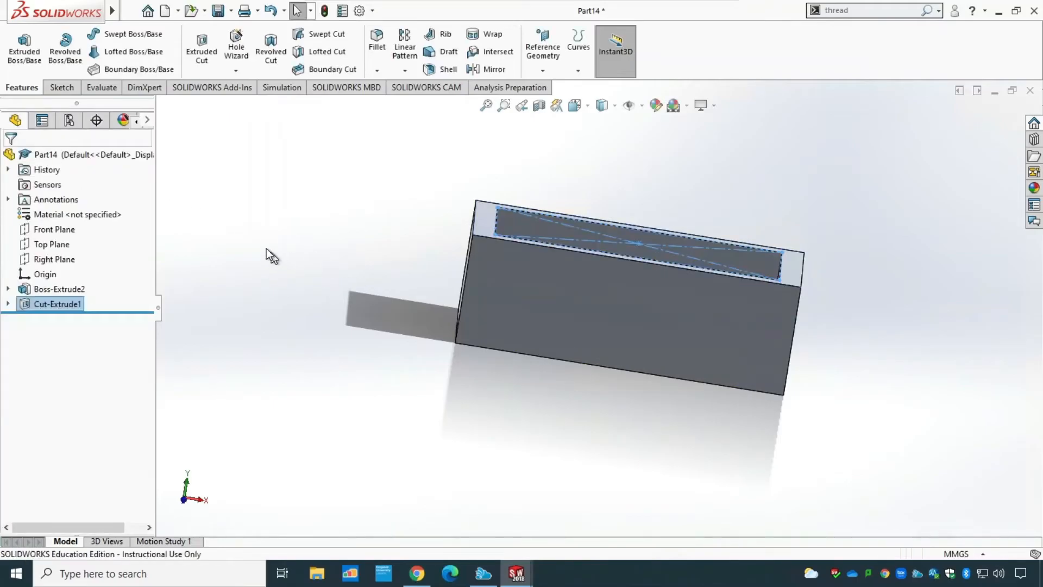
middle_drag(275, 245, 228, 327)
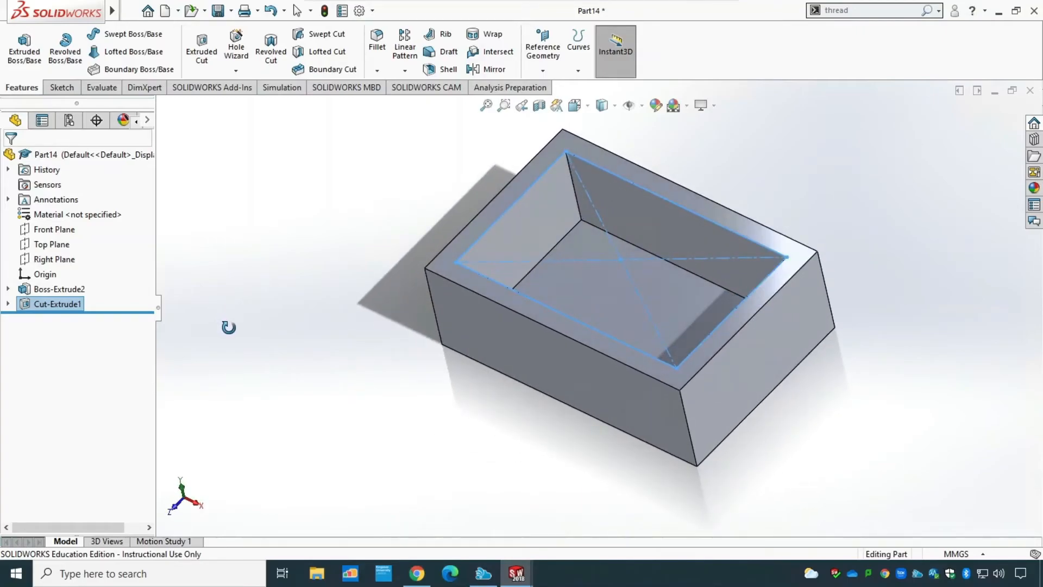
key(Escape)
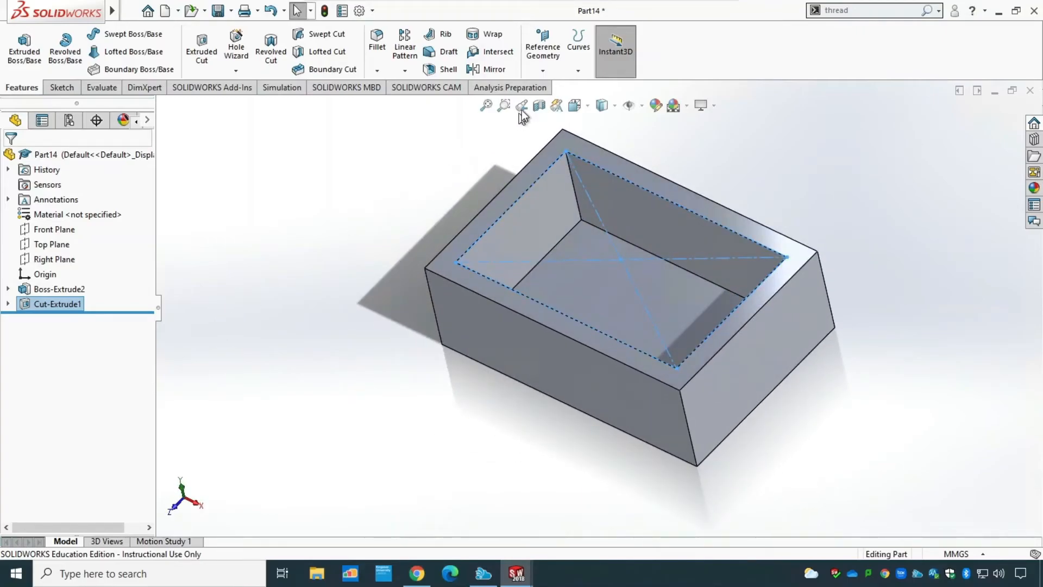
Step: Create a reference plane midway between the block's top rim face and its bottom face
click(541, 71)
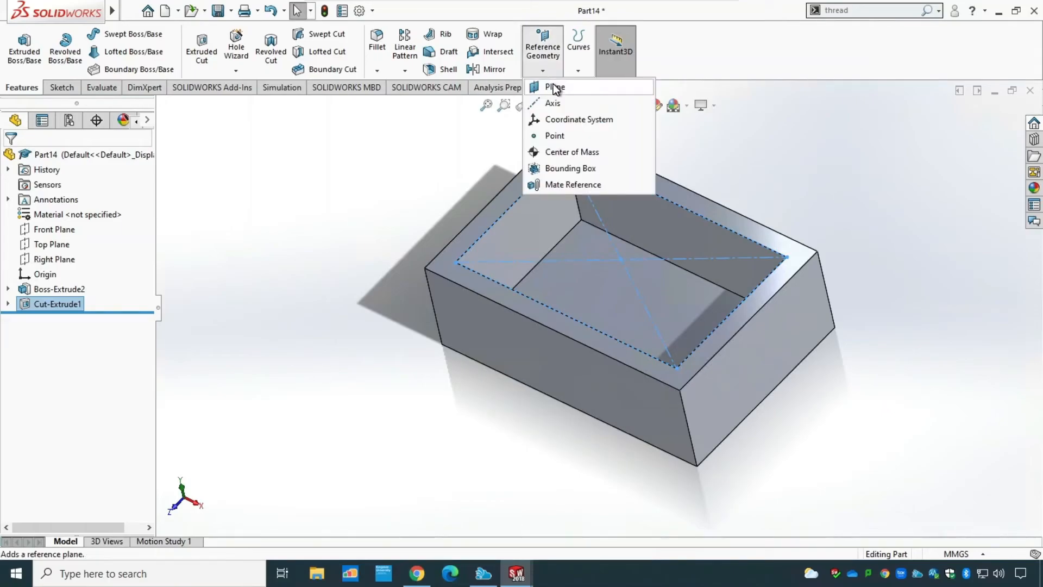
click(553, 86)
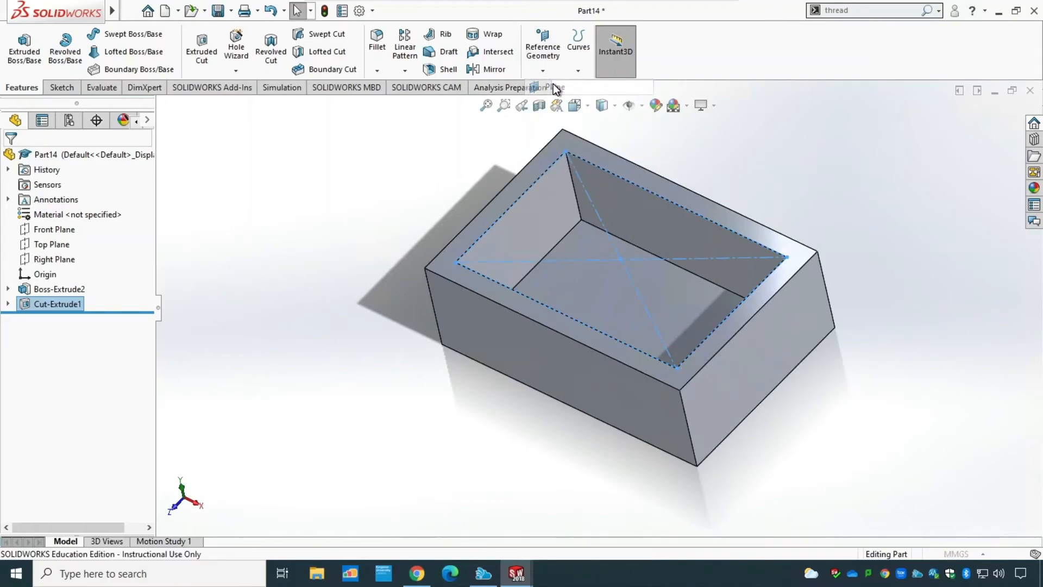
click(482, 294)
middle_drag(413, 380, 431, 247)
click(510, 351)
middle_drag(299, 270, 283, 405)
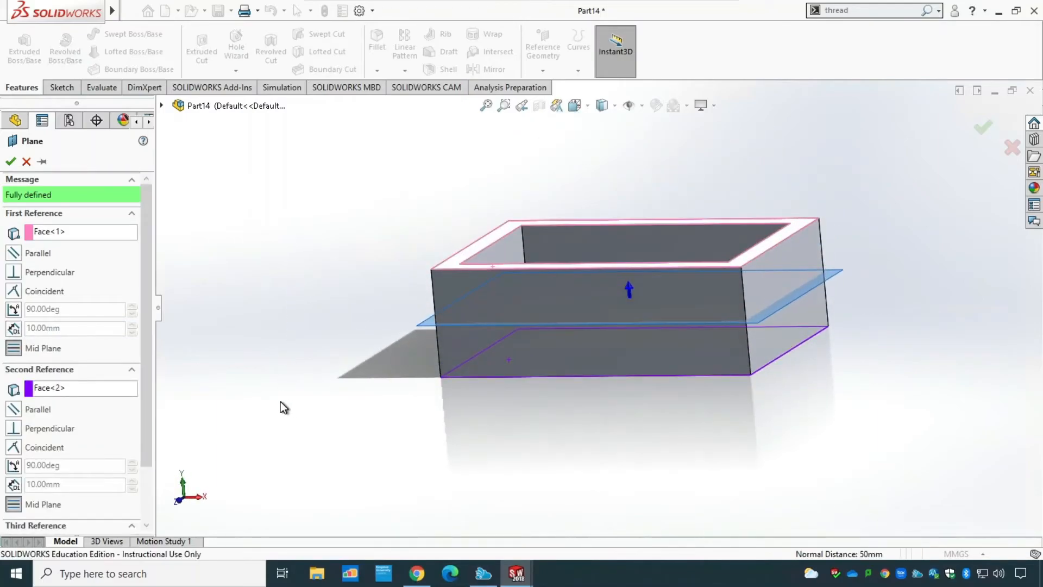
click(11, 161)
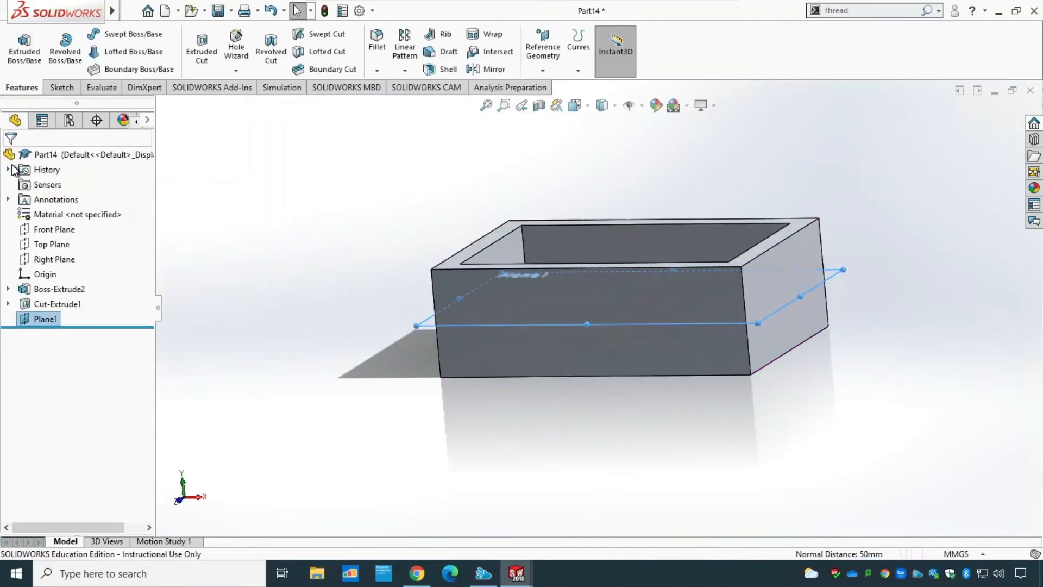
Step: Sketch a vertical line about 80 mm long on the mid-height plane, spanning the pocket to the left of the origin, and exit the sketch
click(61, 90)
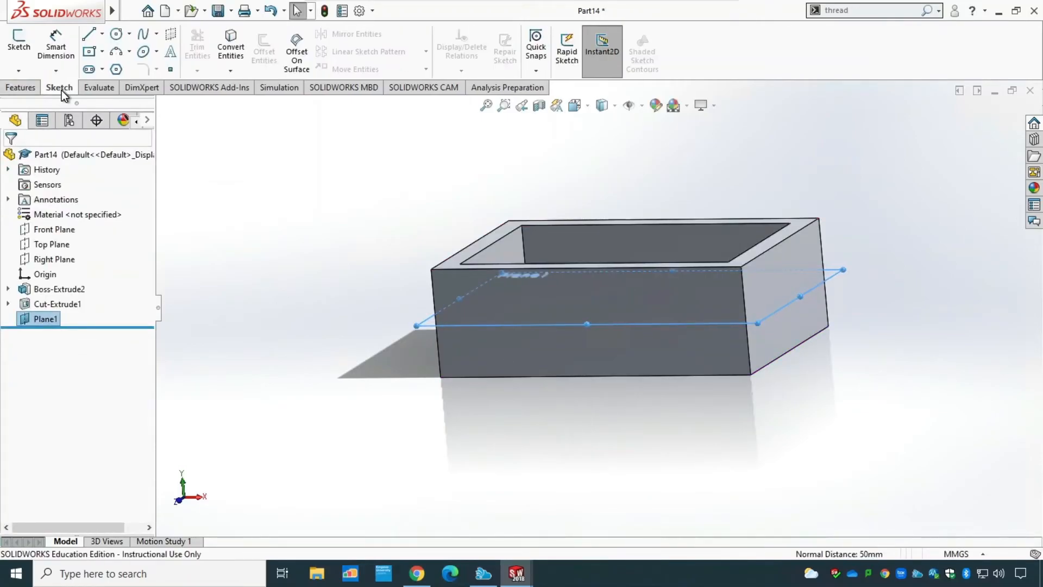
click(50, 323)
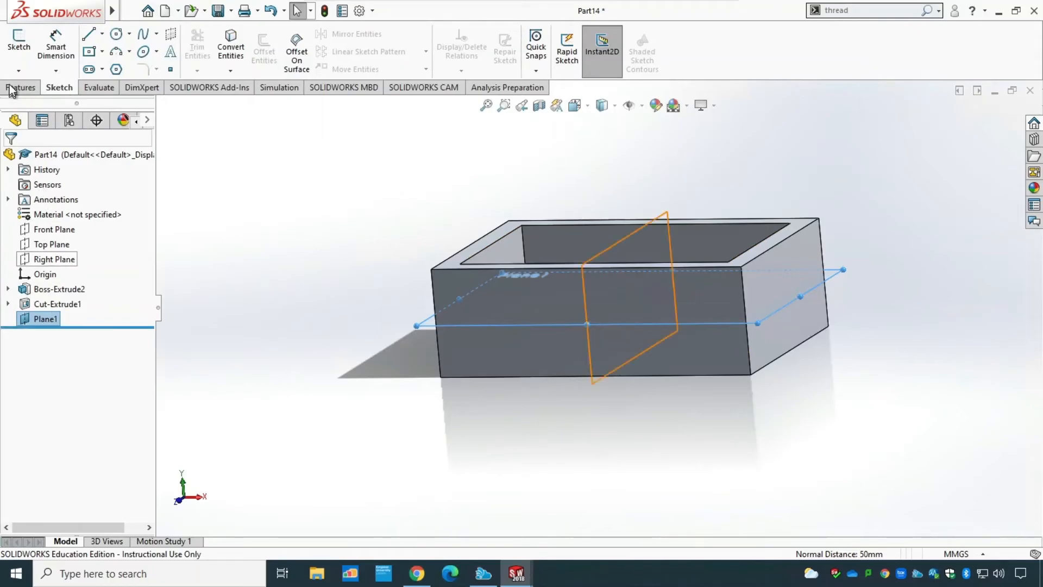
click(19, 43)
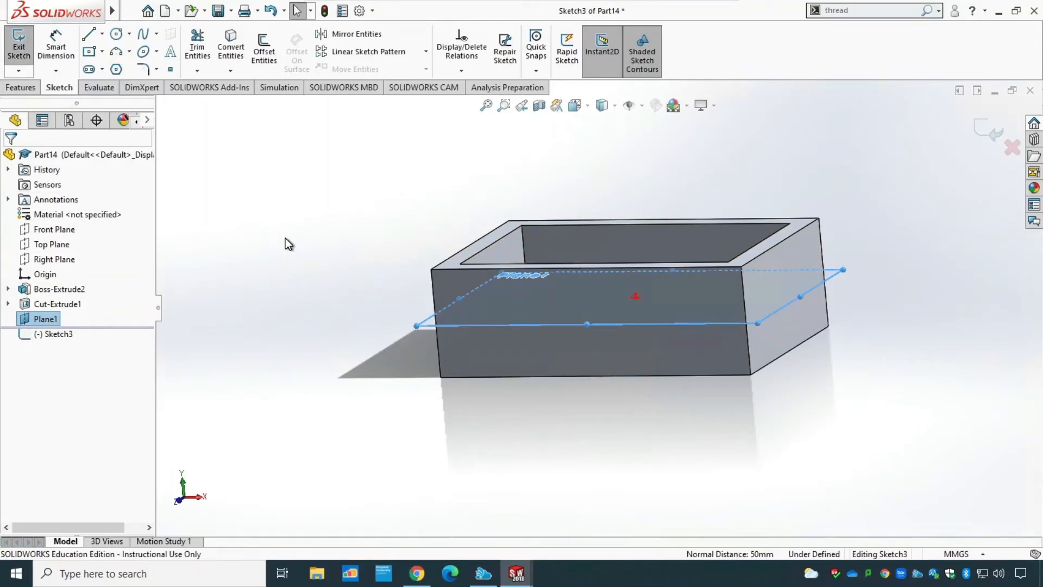
key(ctrl+8)
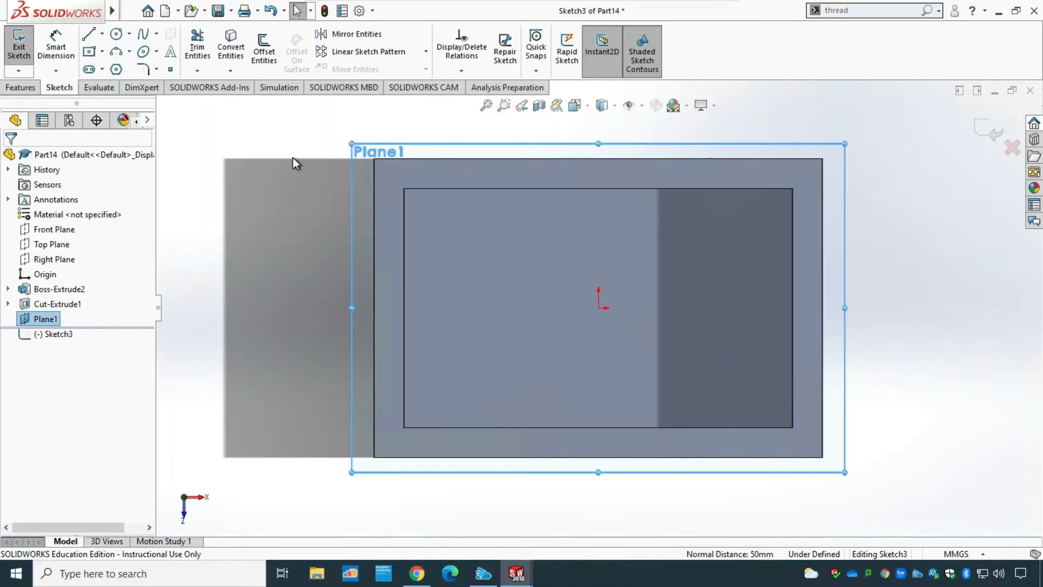
click(88, 34)
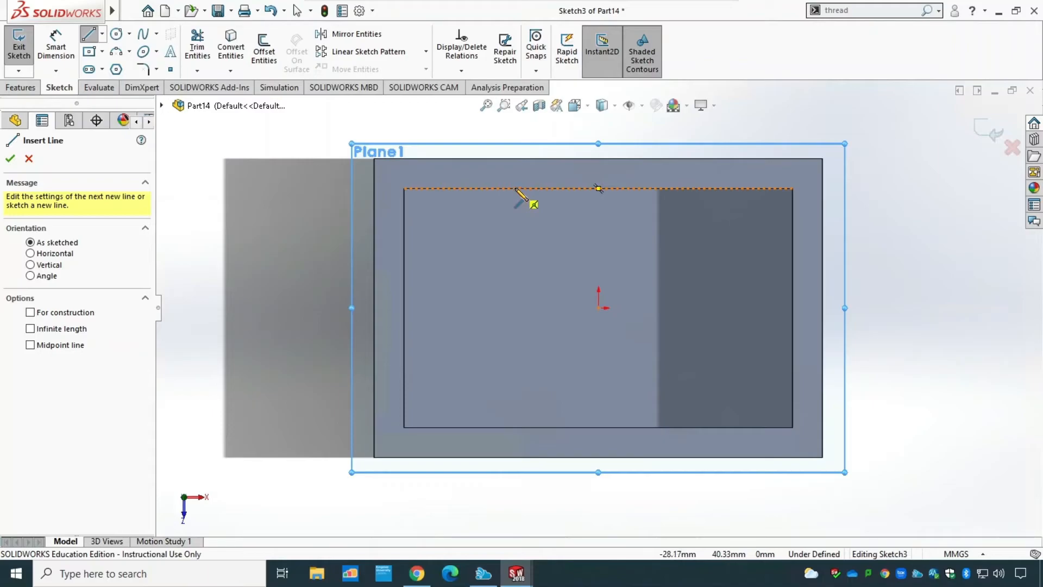
click(514, 188)
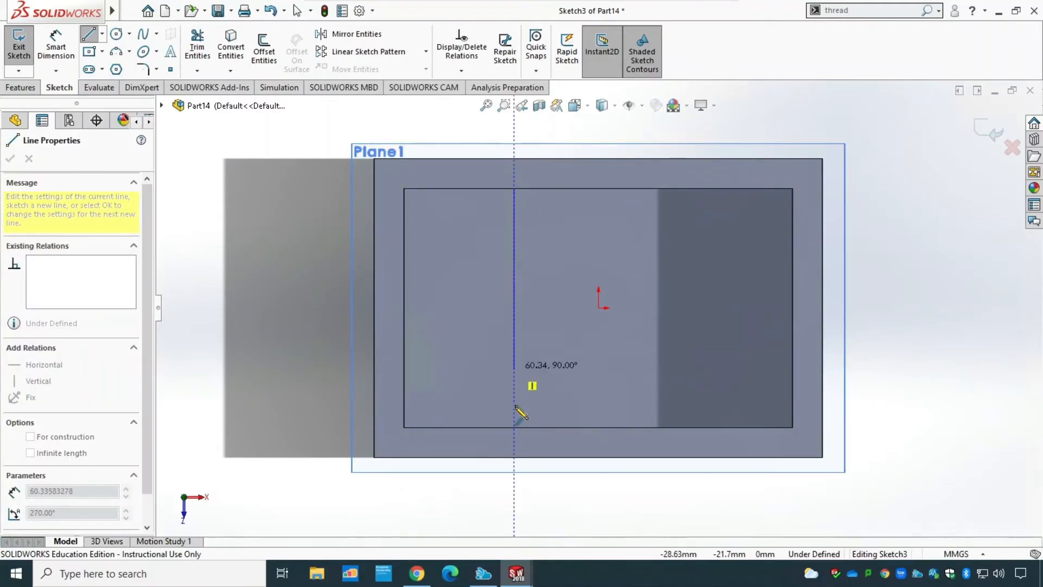
click(515, 427)
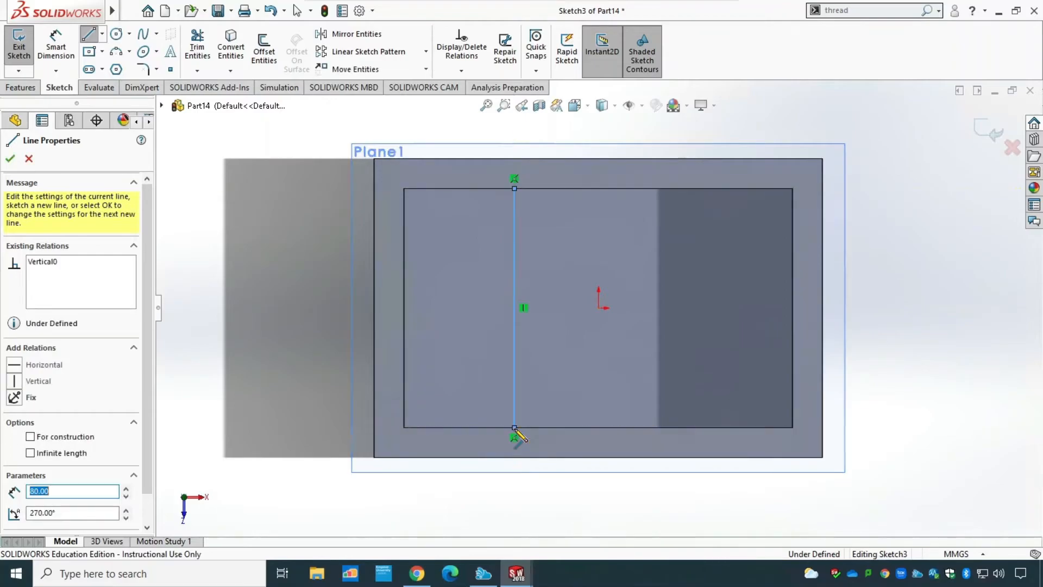
key(Escape)
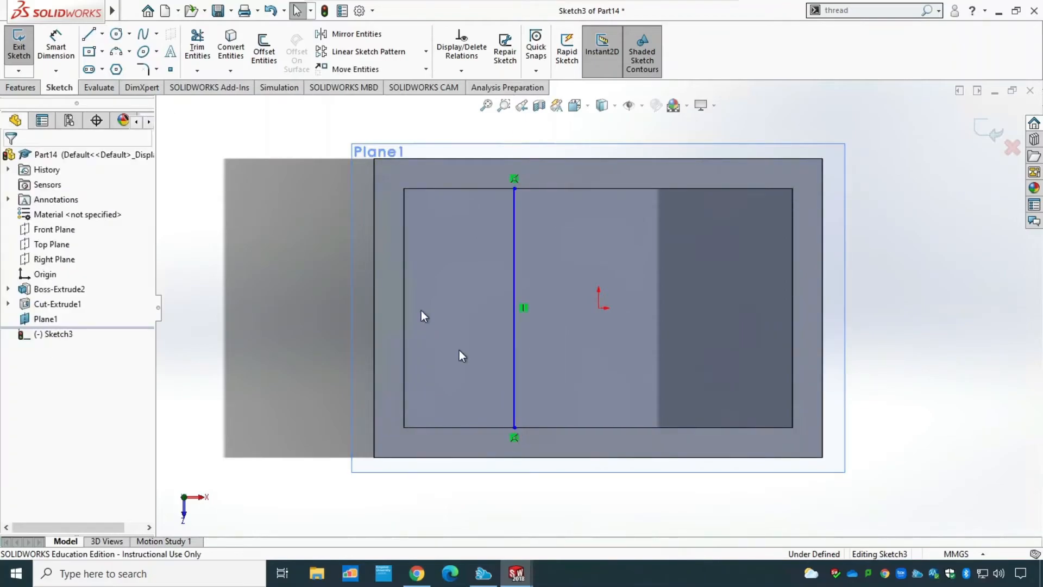
click(19, 49)
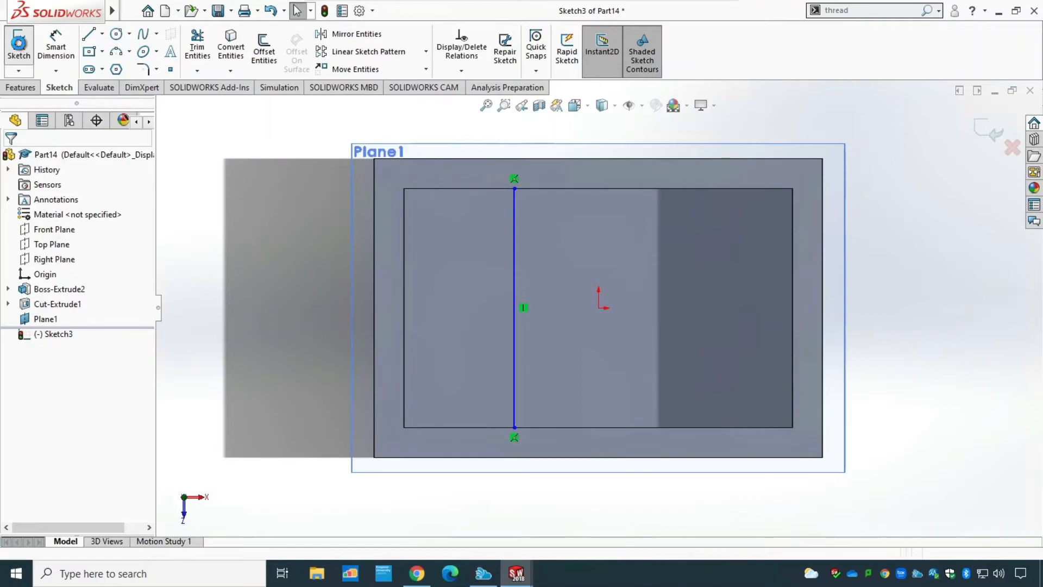
Step: Create a 10 mm thick rib from the line, with thickness on both sides and extrusion parallel to the sketch
middle_drag(277, 464, 233, 366)
click(31, 88)
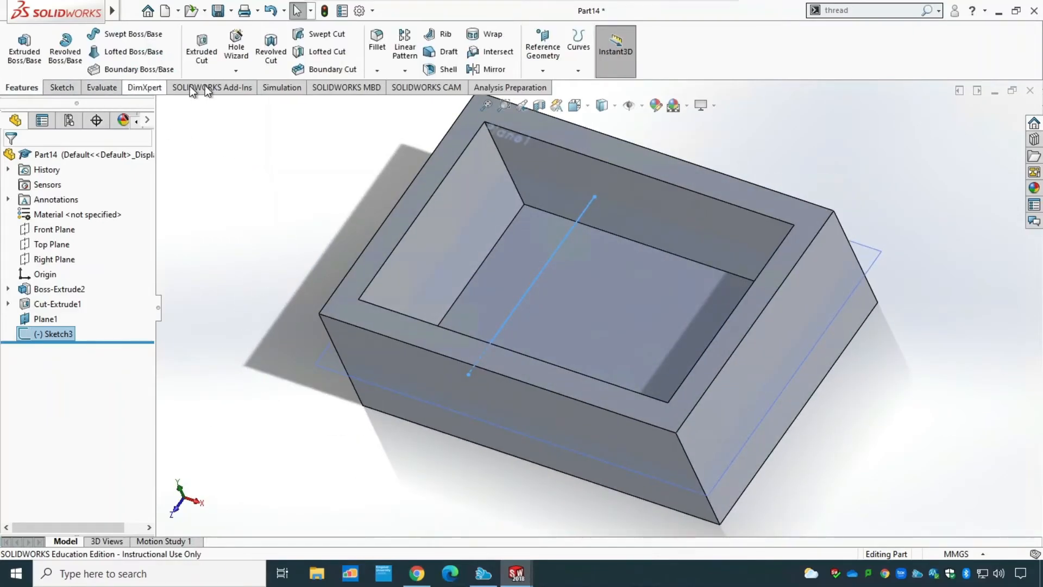
click(443, 35)
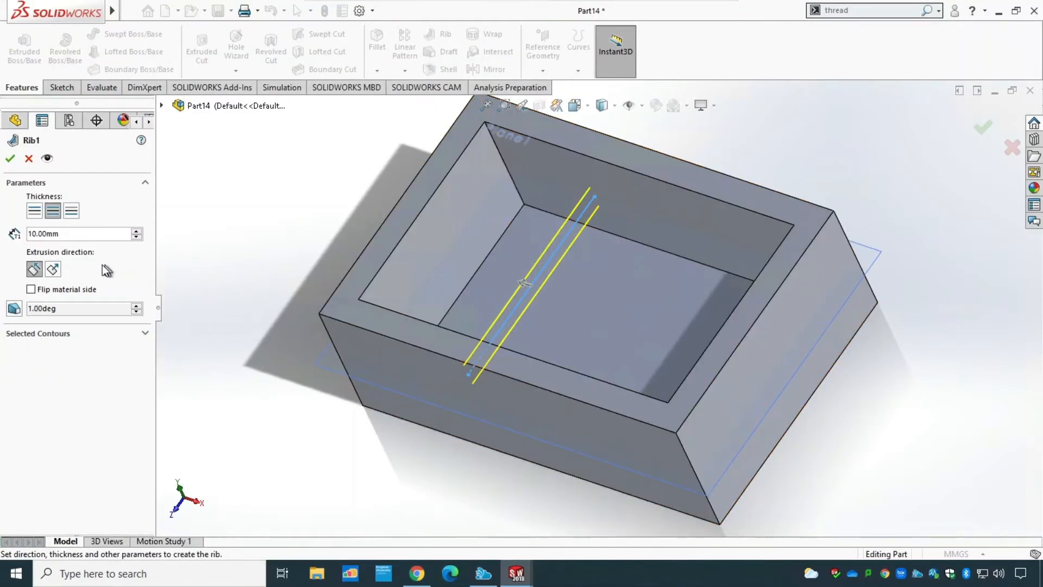
click(10, 158)
mouse_move(345, 506)
middle_down()
mouse_move(361, 410)
mouse_move(339, 481)
middle_up()
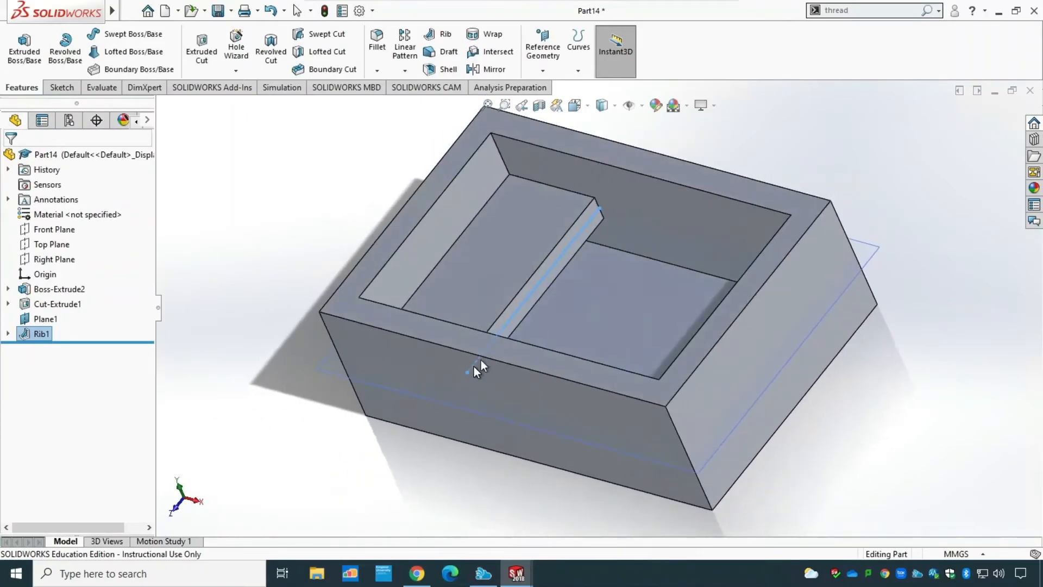
Step: Try placing the rib's thickness on one side of the line, and return it to both sides
right_click(26, 334)
click(38, 278)
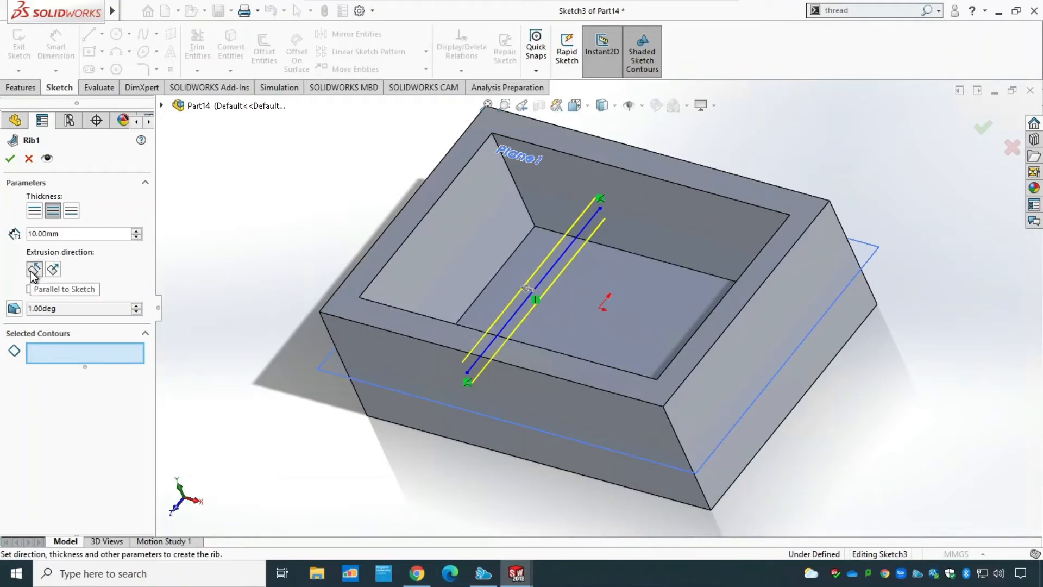
click(35, 209)
click(54, 211)
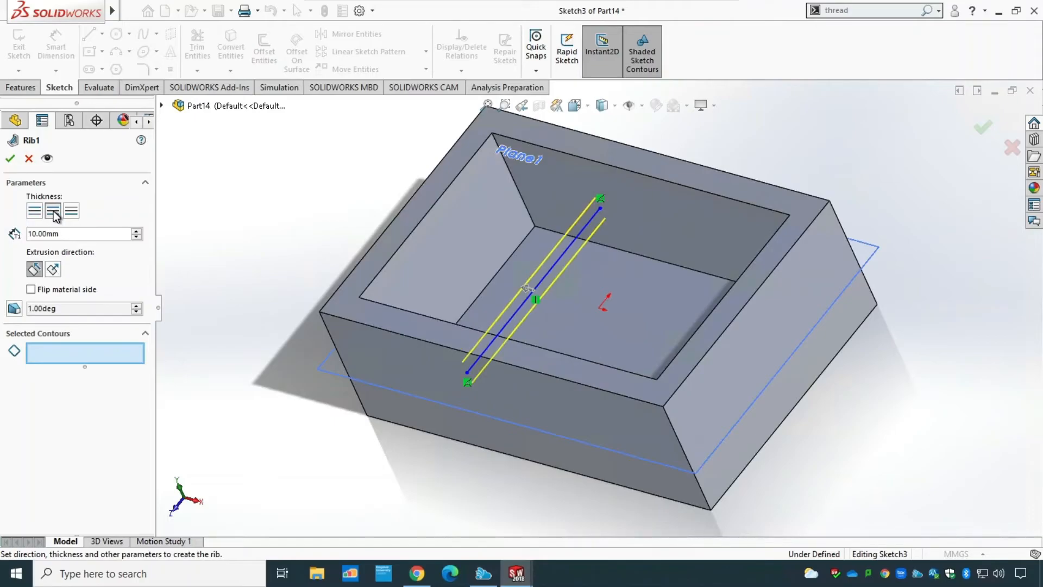
click(10, 158)
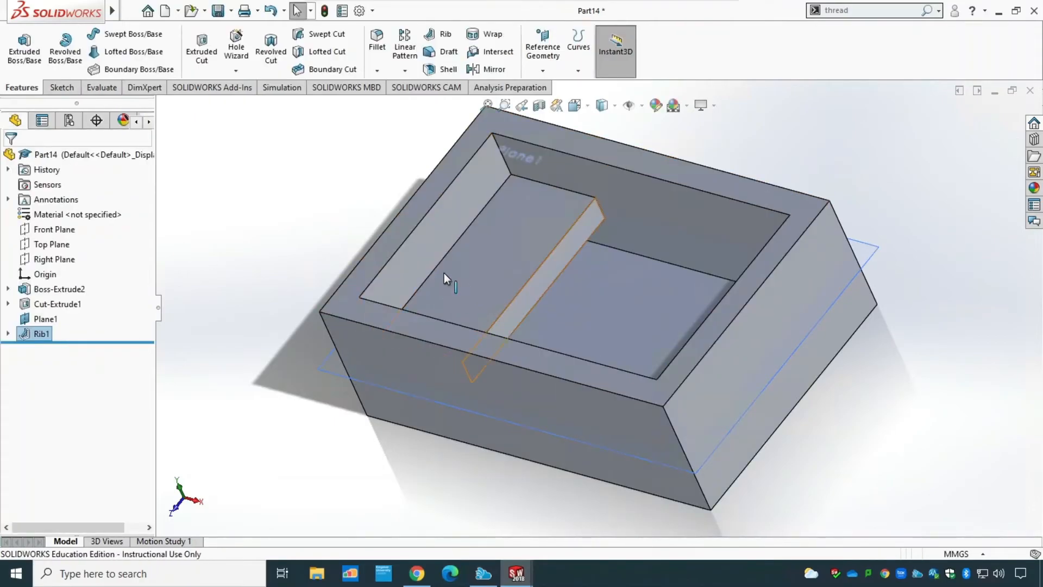
Step: Edit the rib so that its extrusion direction is normal to the sketch
right_click(45, 333)
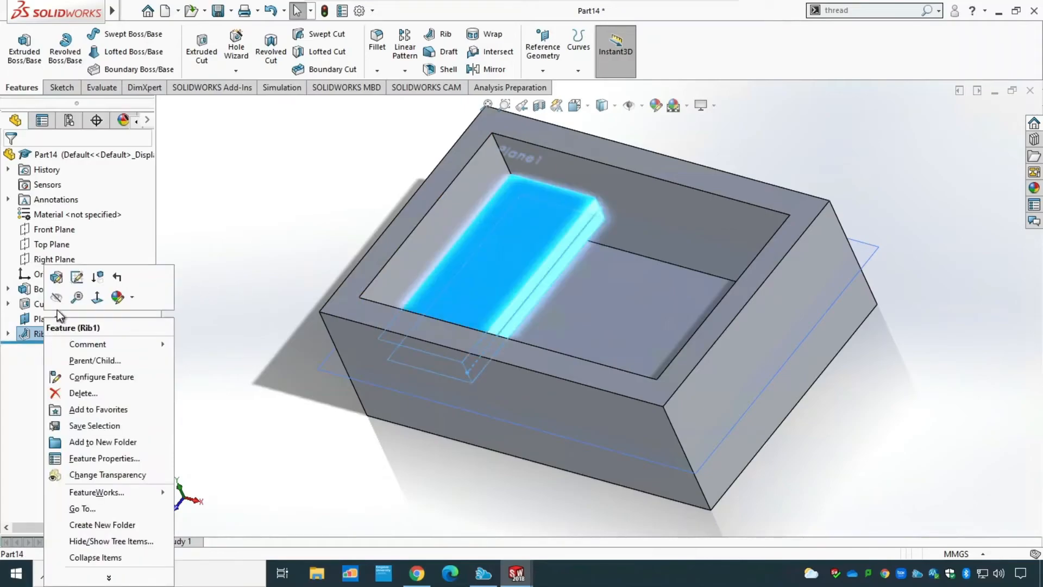
click(57, 277)
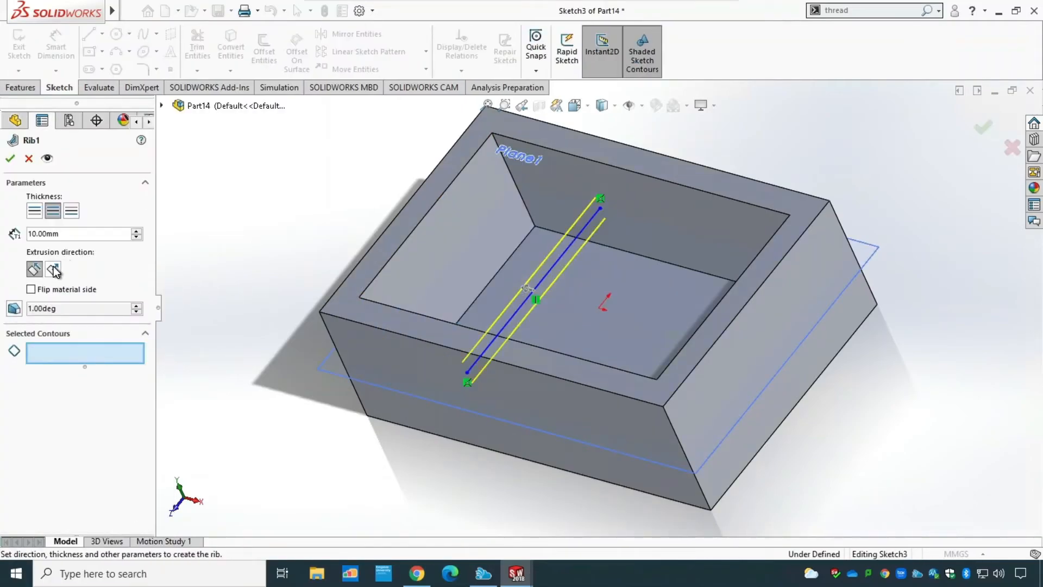
click(54, 269)
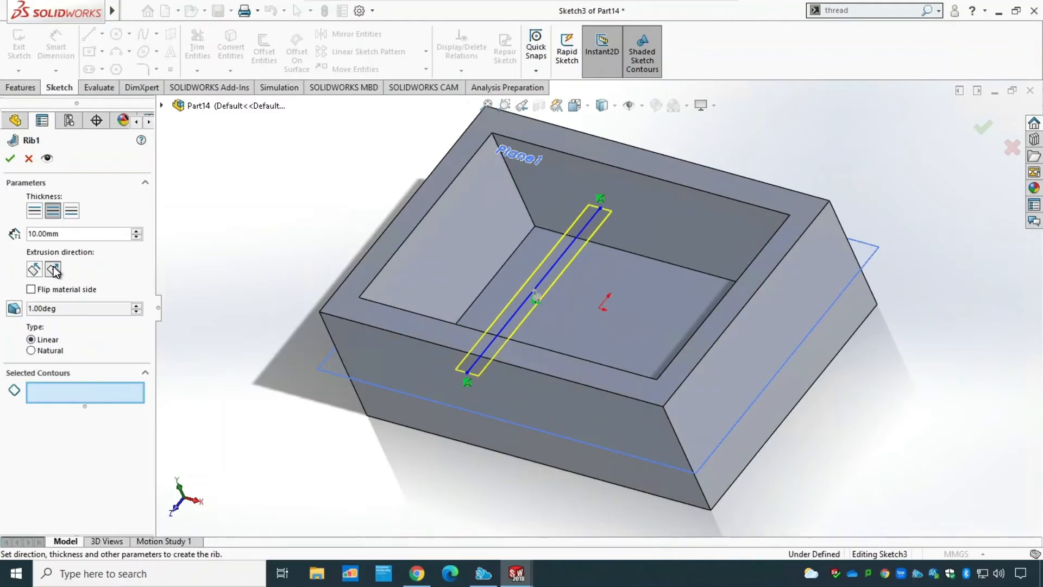
click(9, 158)
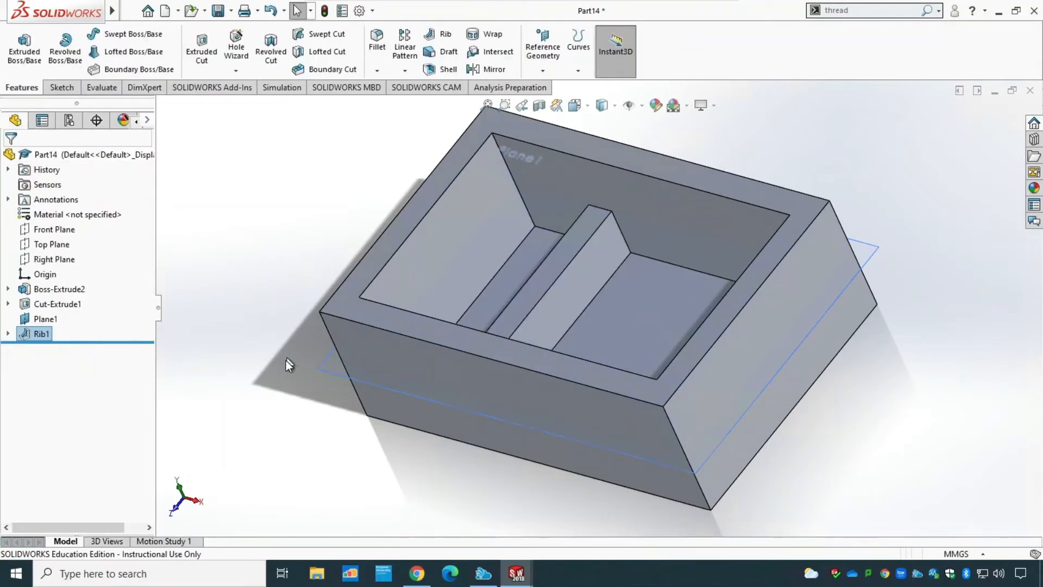
middle_drag(276, 433, 444, 328)
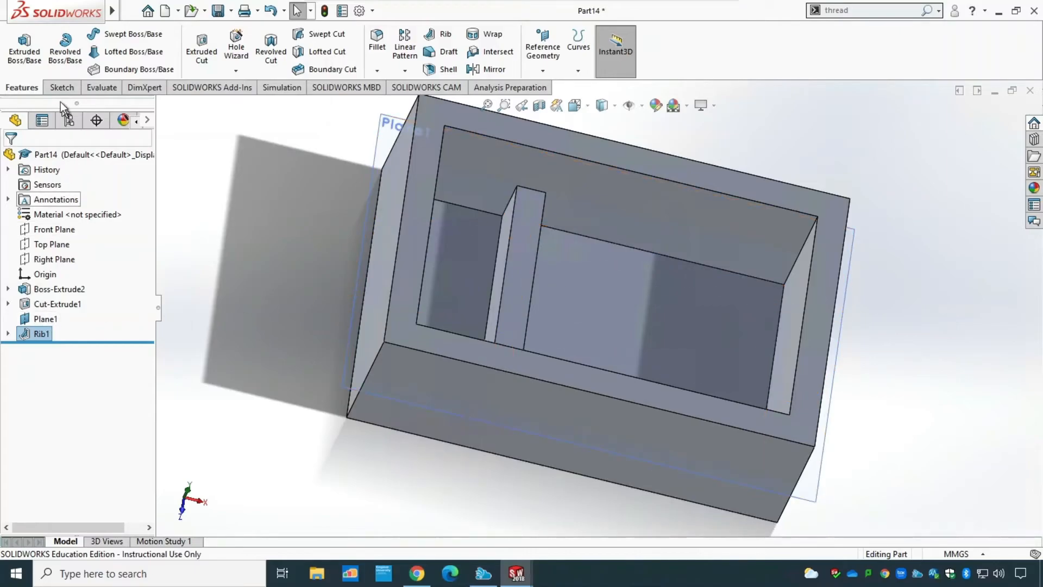
Step: On the mid-height plane, sketch an L right of the origin: a line about 40 mm to the rear pocket wall and one about 44 mm to the right wall
click(51, 319)
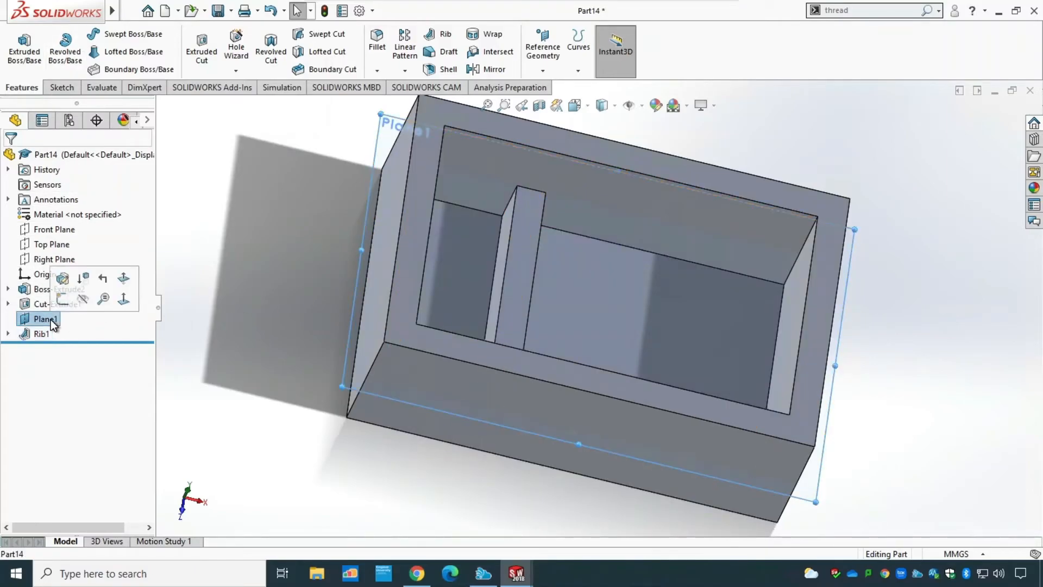
click(65, 87)
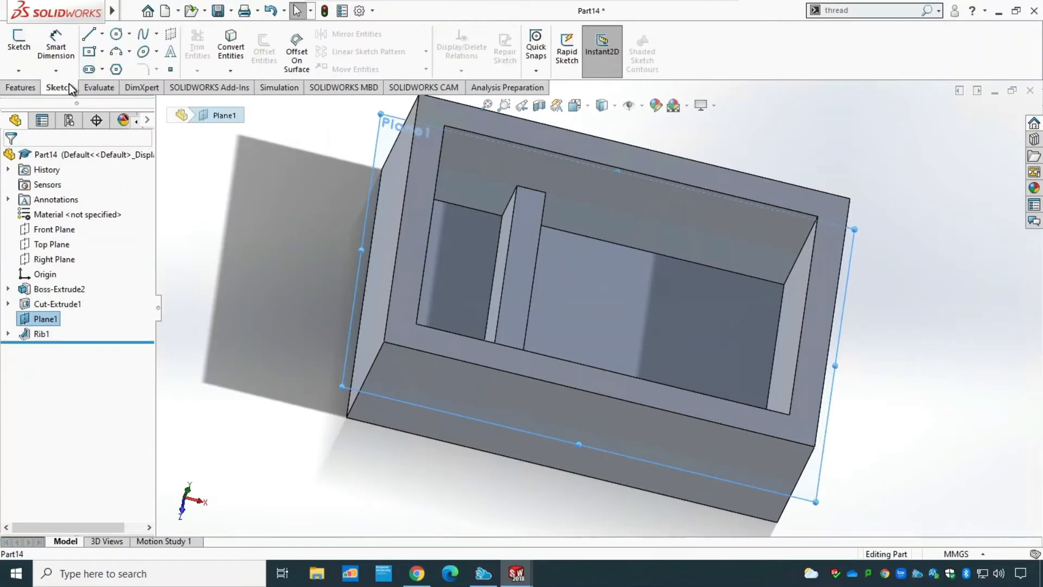
click(19, 44)
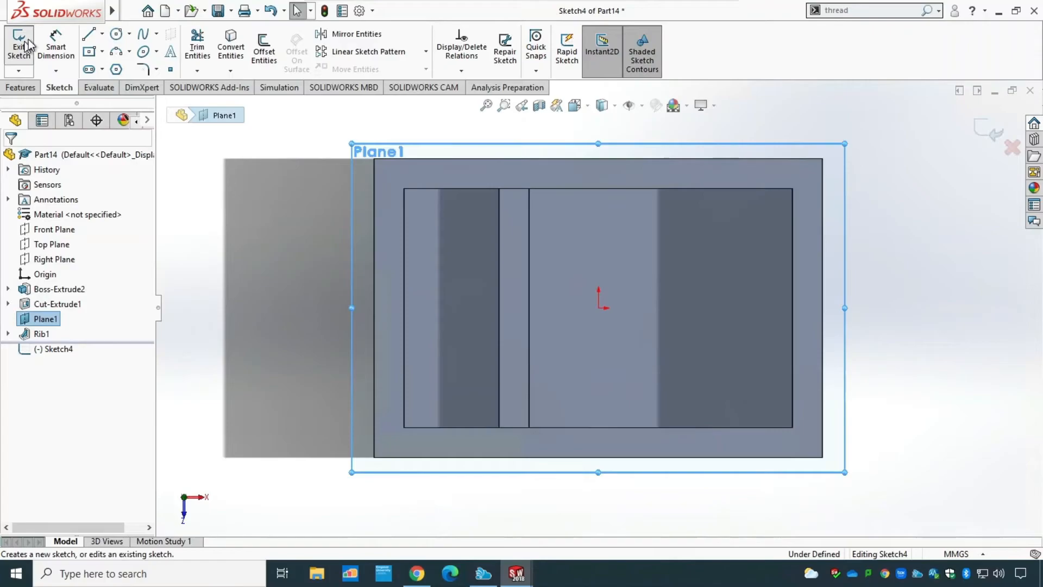
click(89, 33)
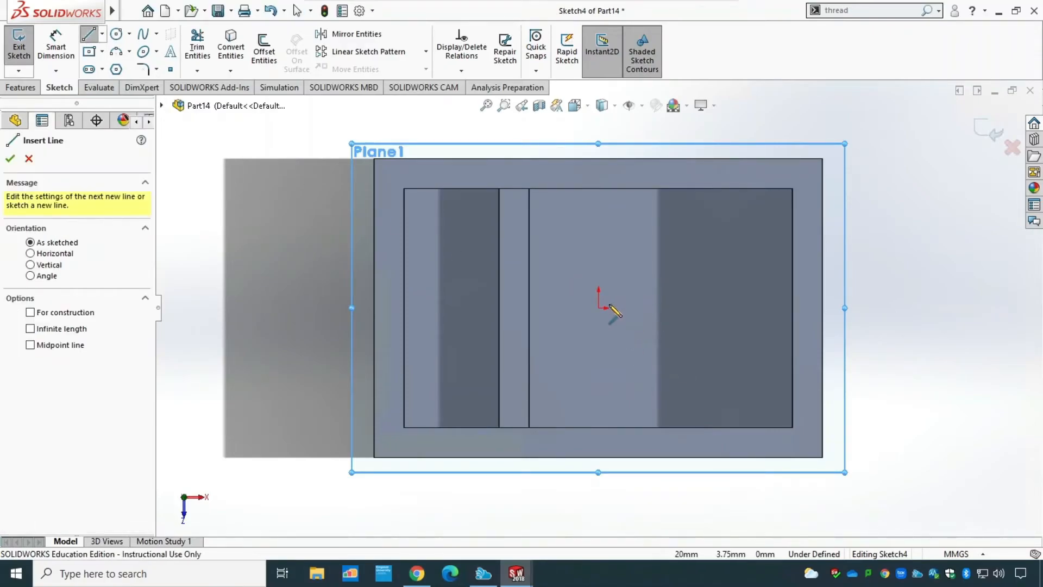
click(660, 308)
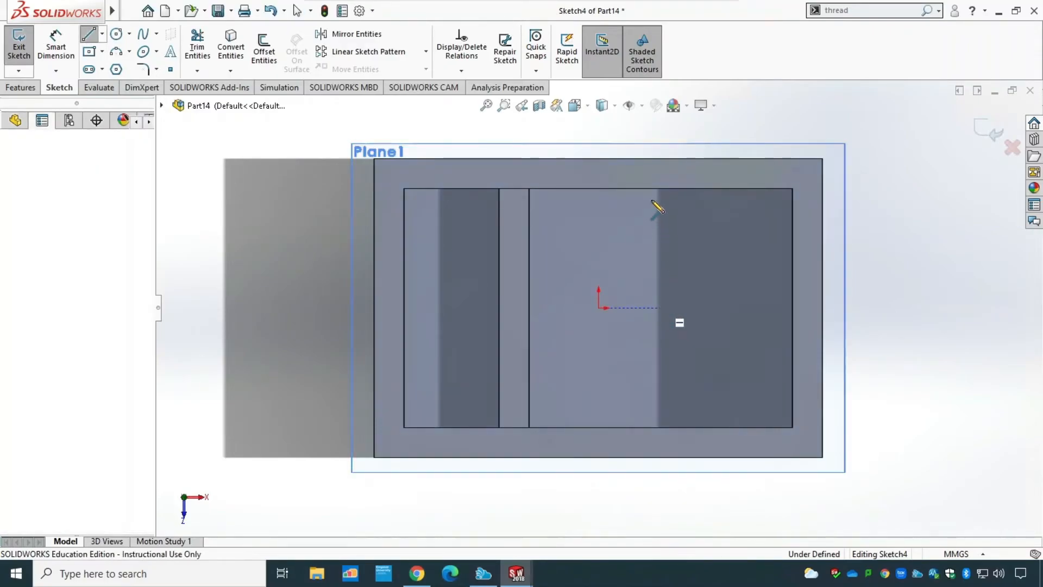
click(660, 188)
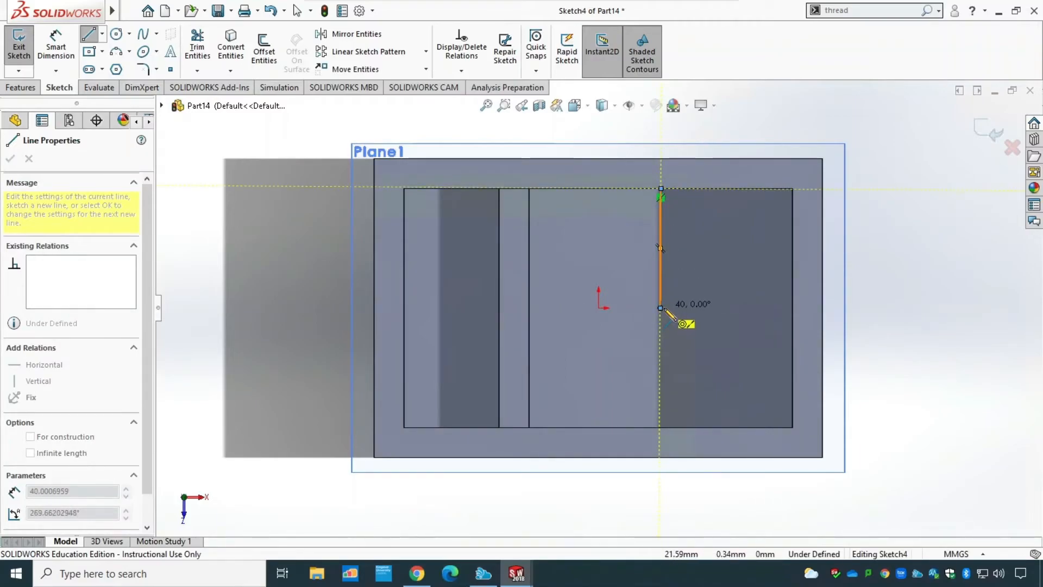
key(Escape)
click(90, 36)
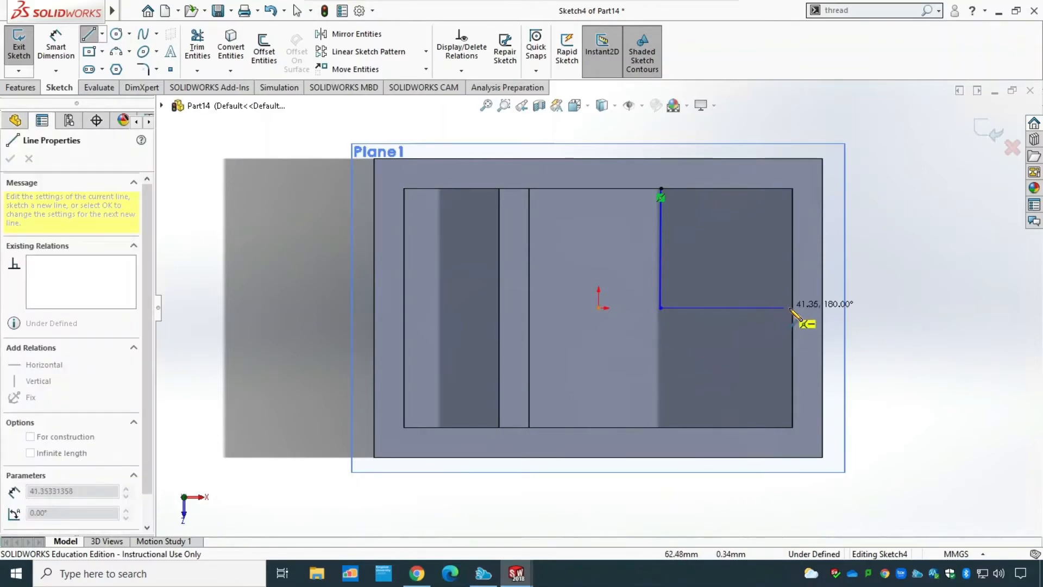
click(792, 308)
key(Escape)
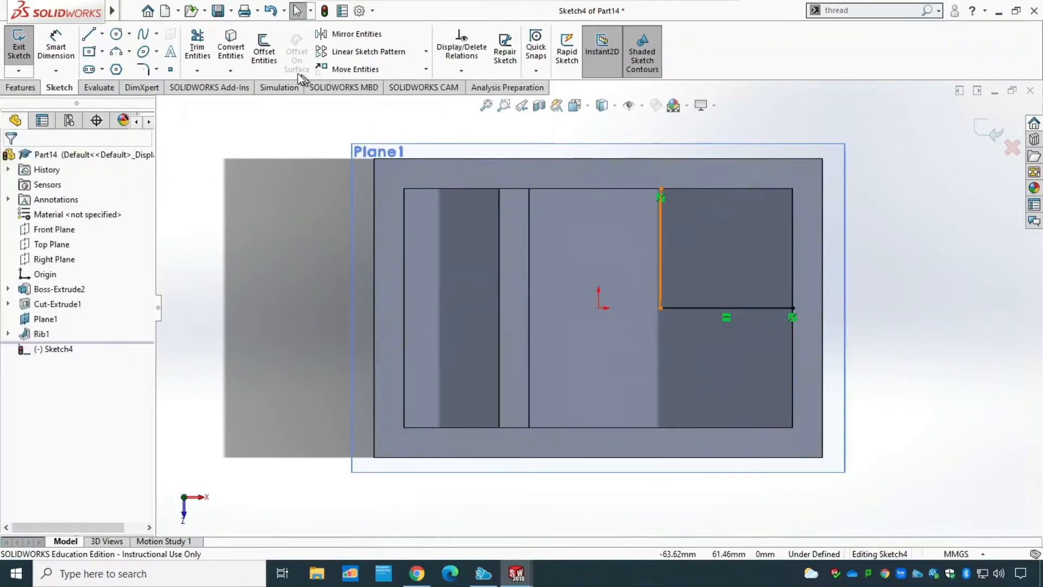
Step: Fillet the corner between the two sketch lines with a 10 mm radius and exit the sketch
click(143, 69)
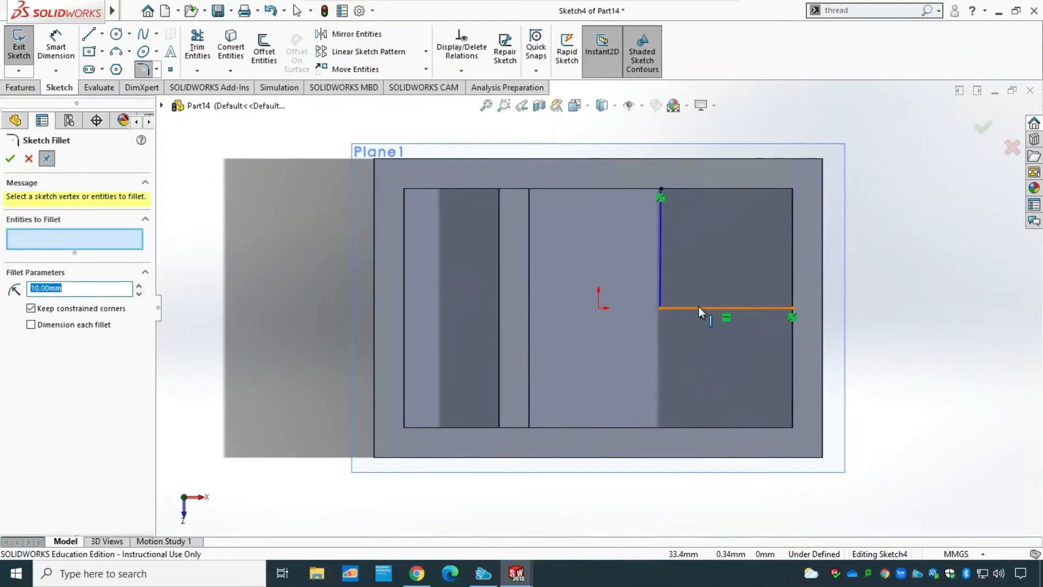
click(699, 306)
click(658, 285)
key(Escape)
key(Escape)
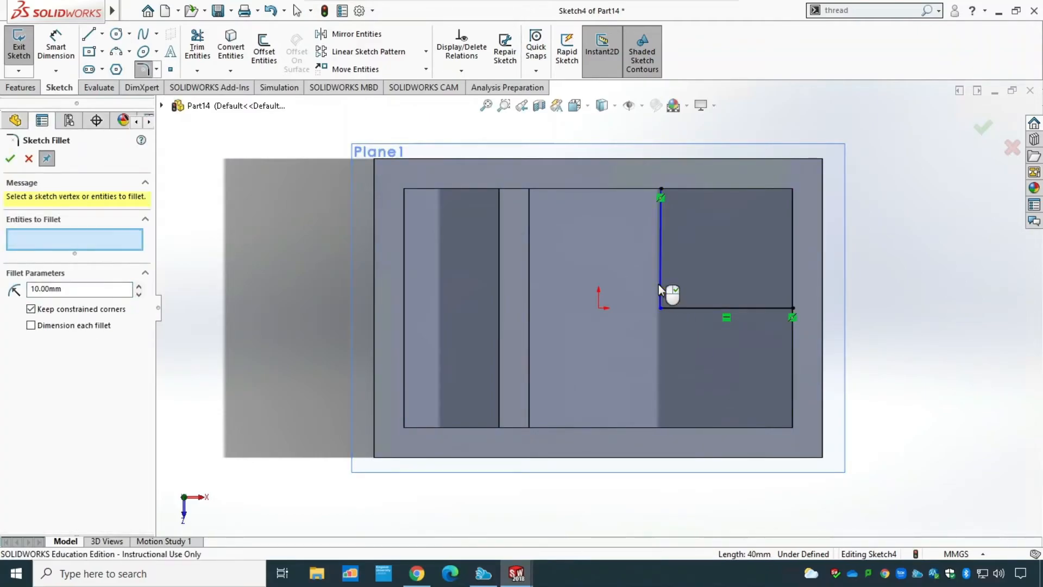
click(143, 69)
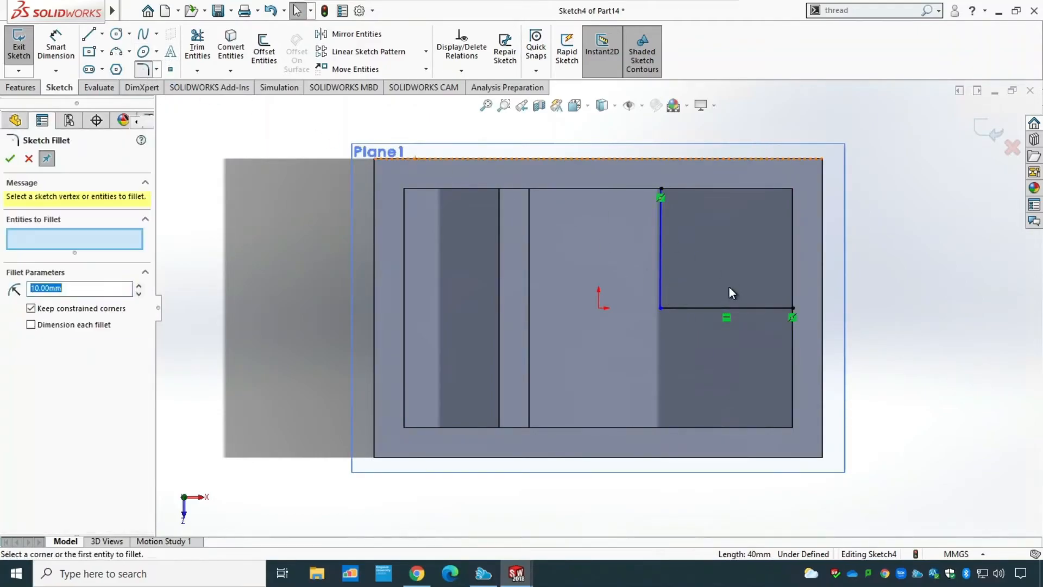
click(662, 279)
click(704, 308)
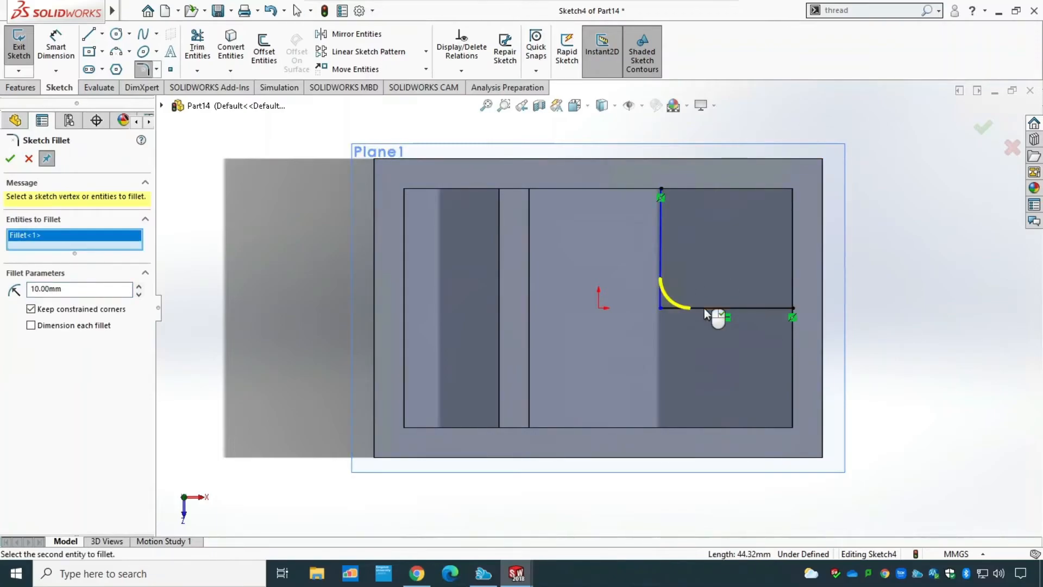
click(11, 159)
click(18, 48)
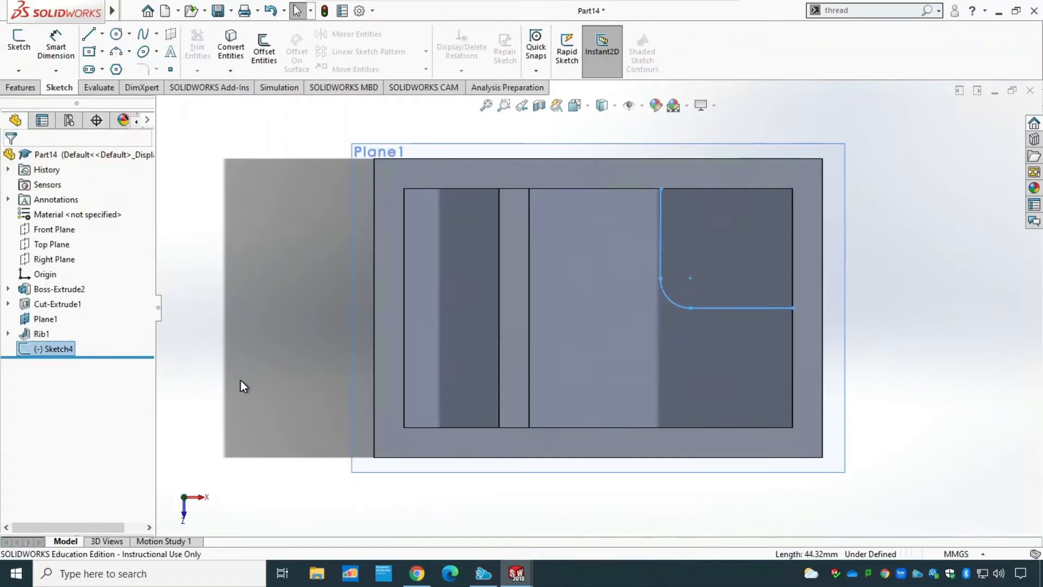
Step: Create a 10 mm thick rib from the filleted L sketch, with thickness on both sides and extrusion parallel to the sketch
middle_drag(303, 490, 296, 422)
click(27, 87)
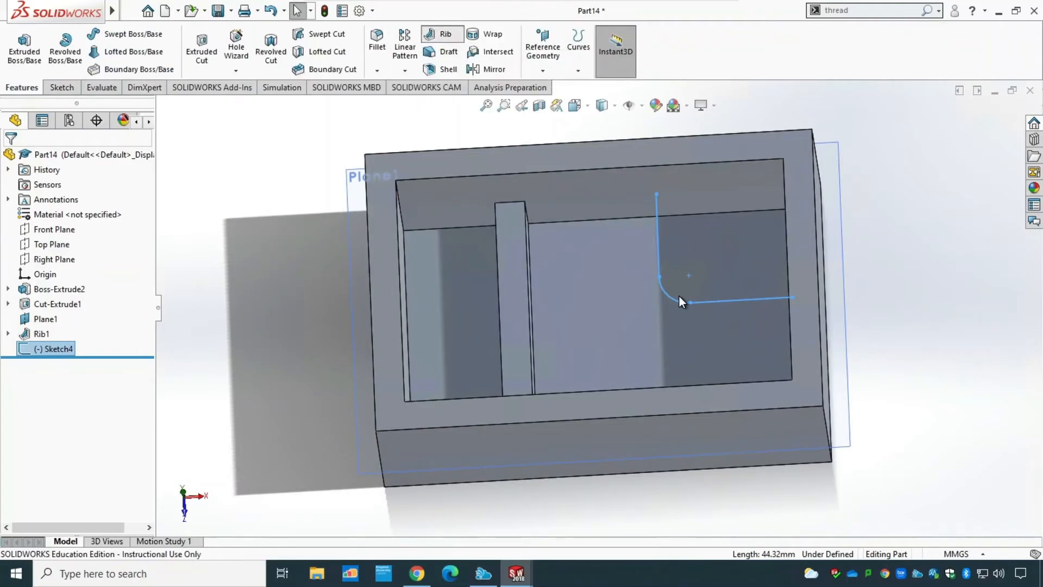
click(441, 36)
click(9, 158)
middle_drag(929, 364, 910, 400)
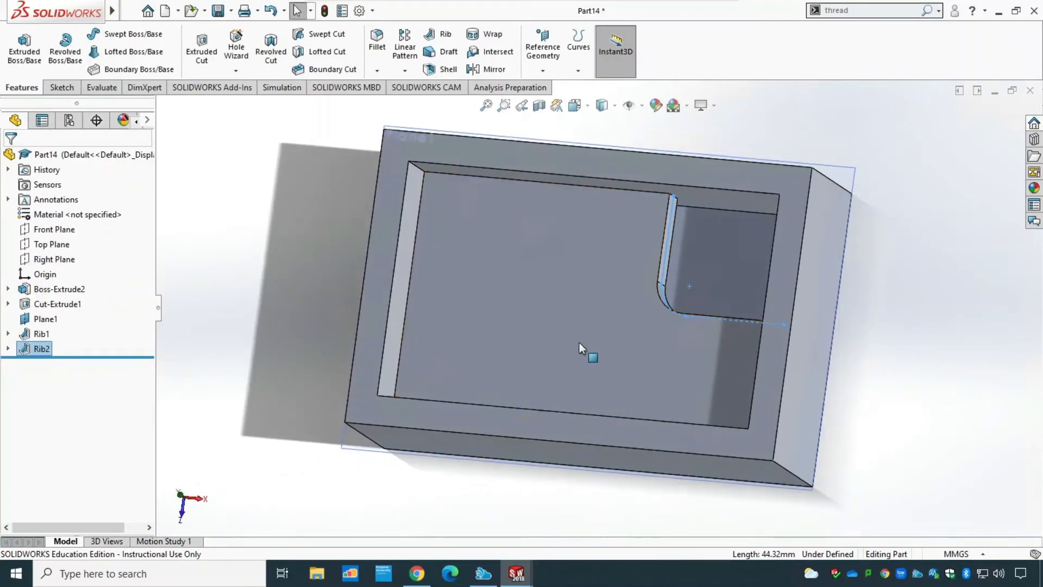
Step: Edit the L-shaped rib so that its extrusion direction is normal to the sketch
right_click(35, 351)
click(49, 276)
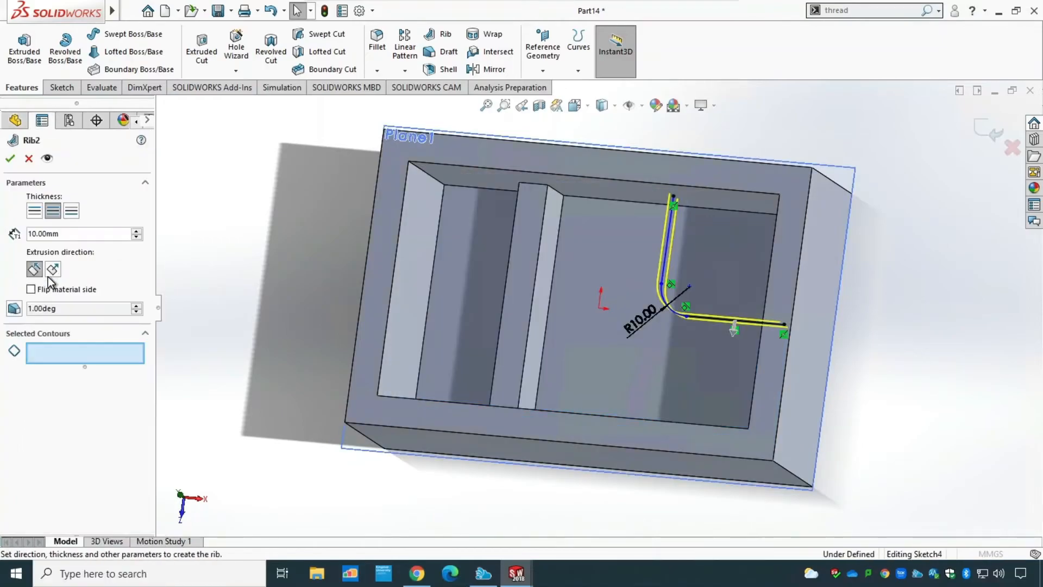
click(52, 269)
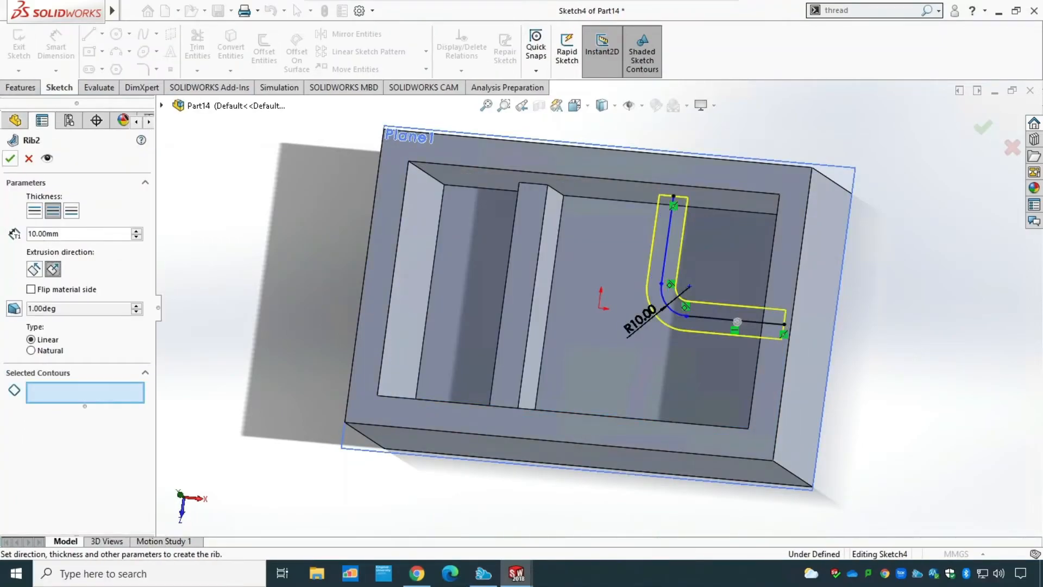
click(10, 158)
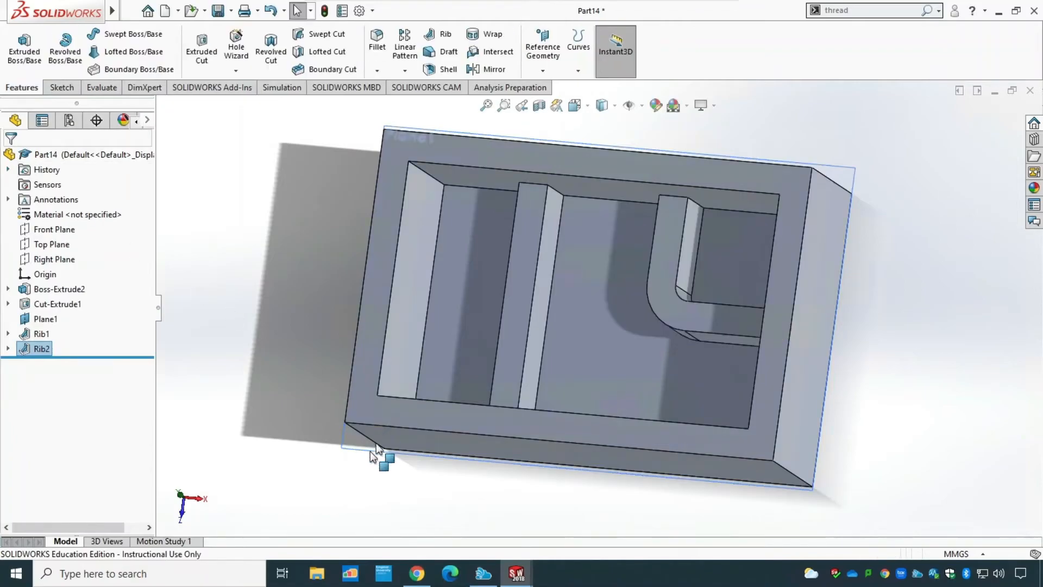
middle_drag(310, 476, 327, 418)
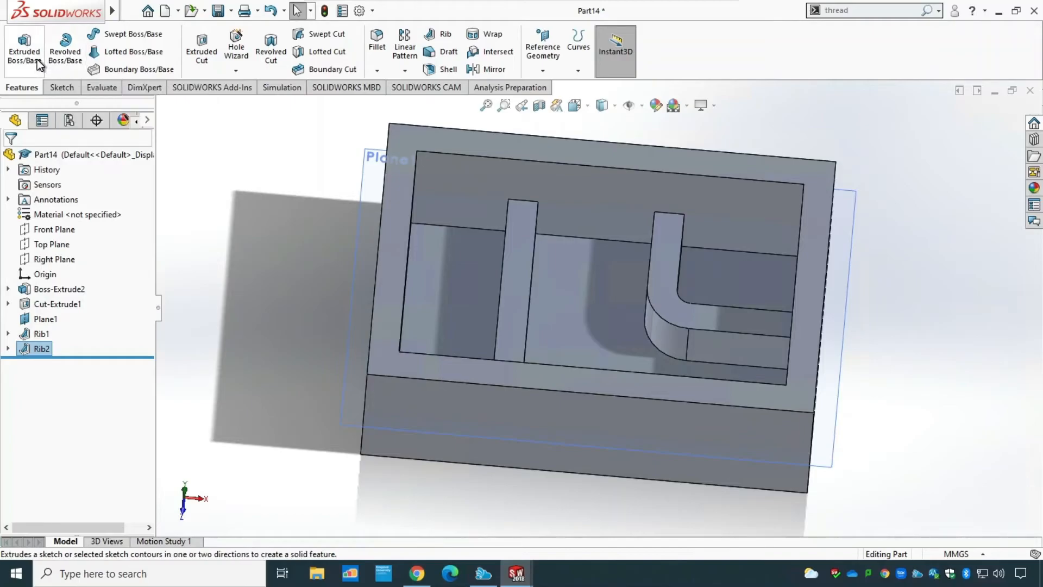
Step: Delete the L-shaped rib and the straight rib, keeping their sketches
right_click(38, 351)
click(76, 393)
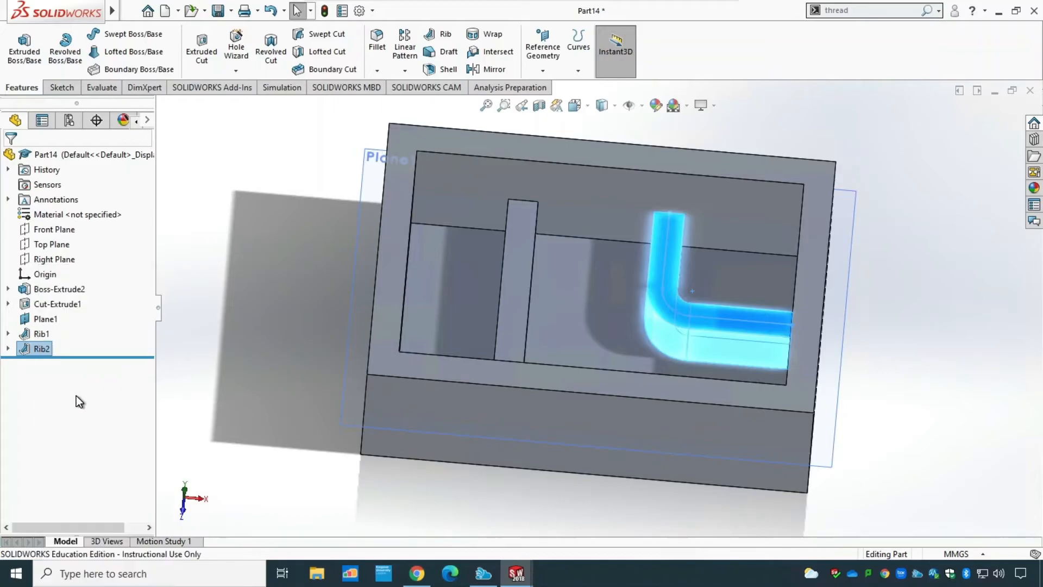
click(605, 220)
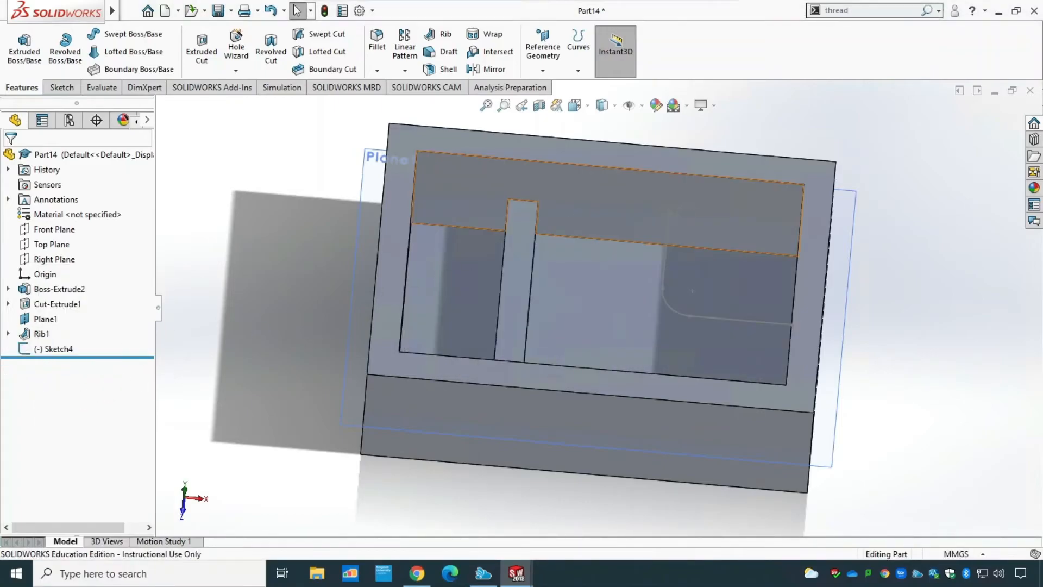
right_click(44, 333)
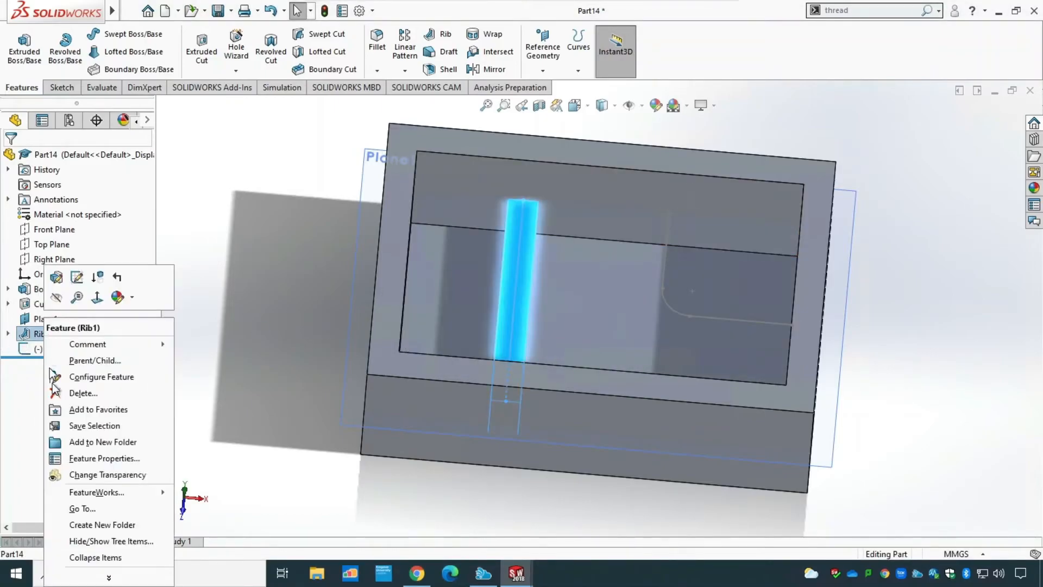
click(86, 394)
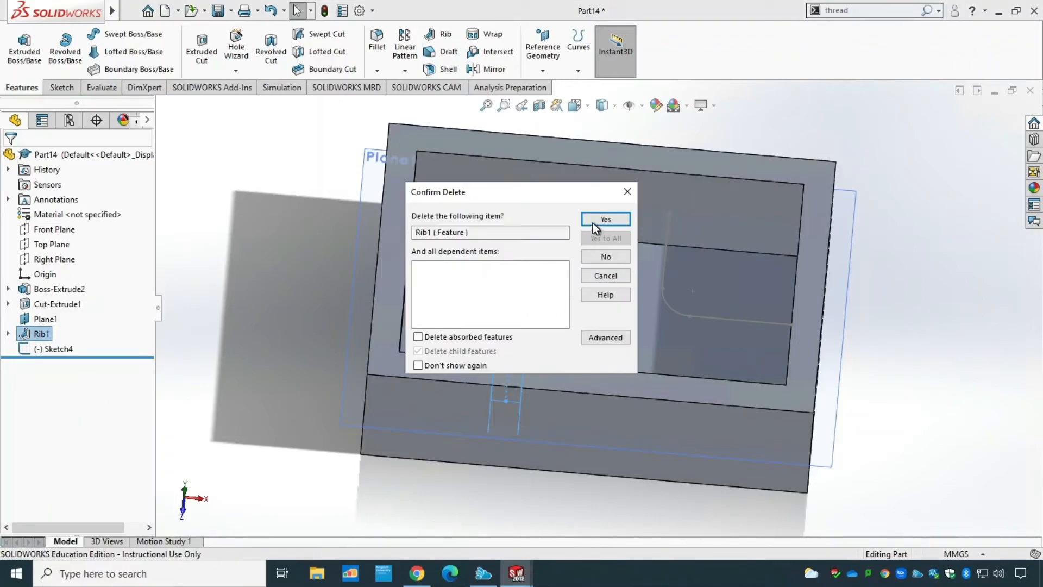
click(594, 221)
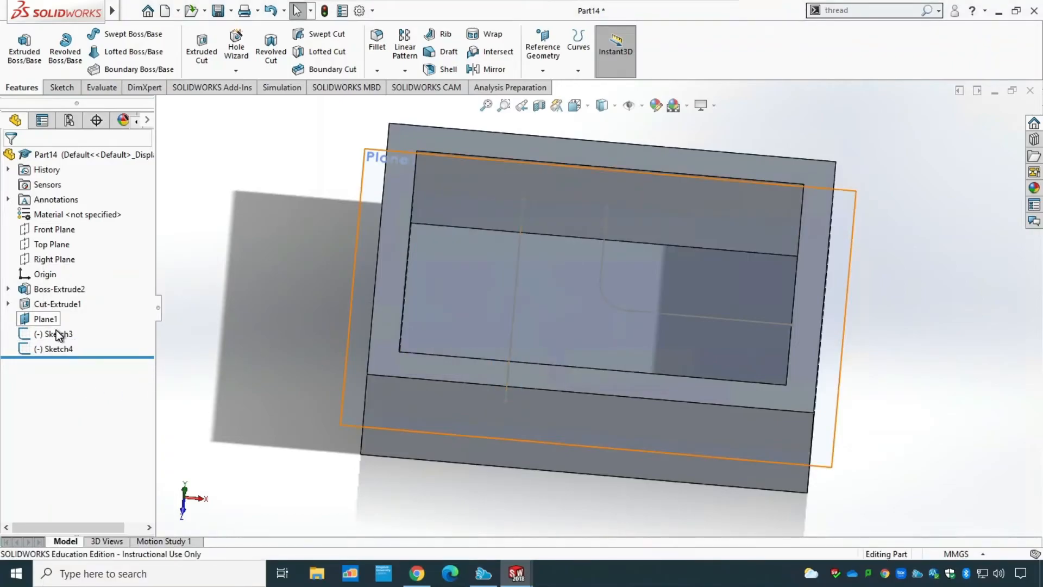
Step: Delete the pocket cut, the mid-height plane with both rib sketches, and the pocket's rectangle sketch
click(64, 303)
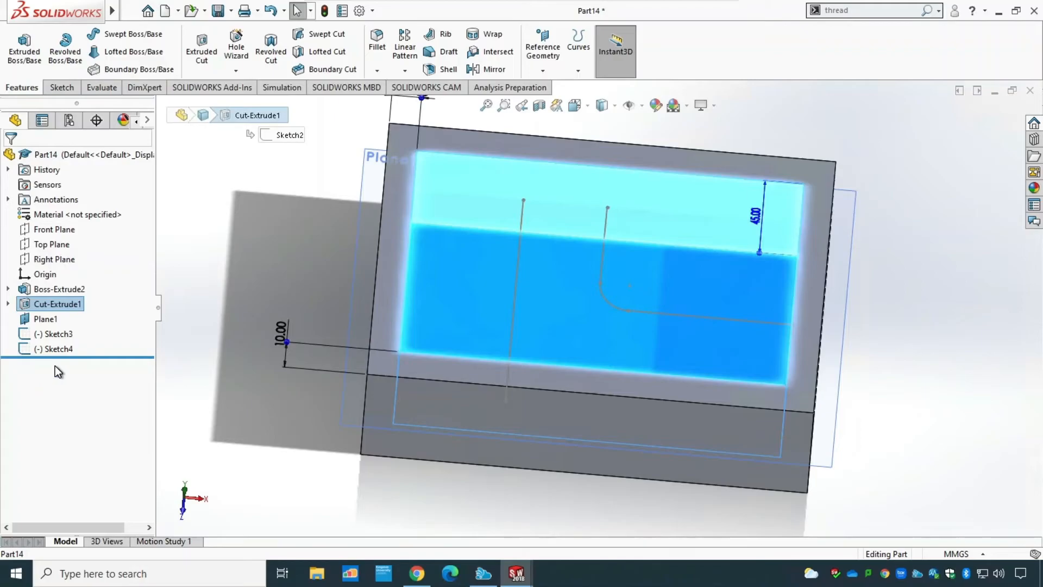
shift+click(61, 348)
right_click(61, 349)
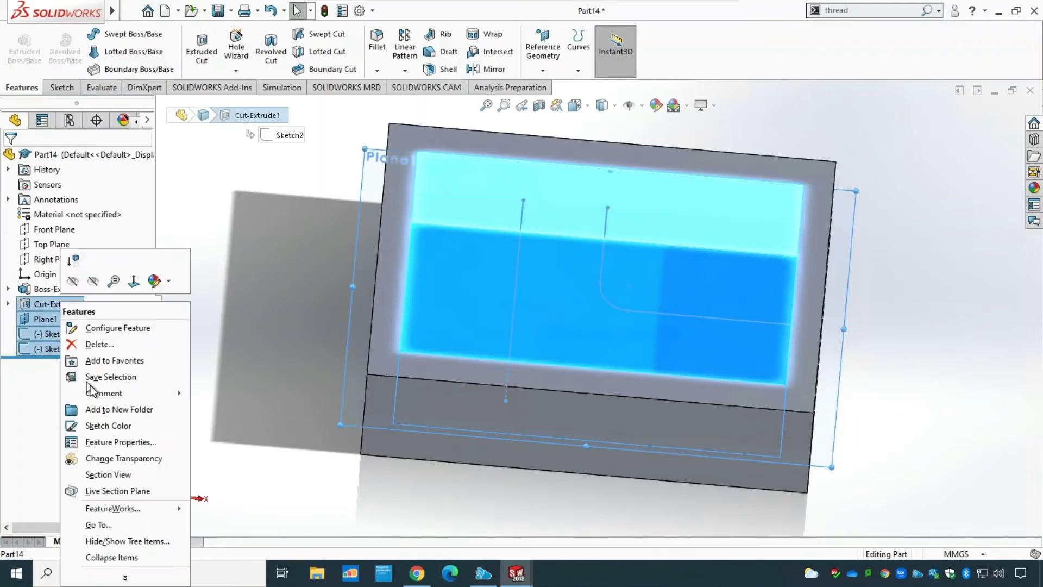
click(99, 344)
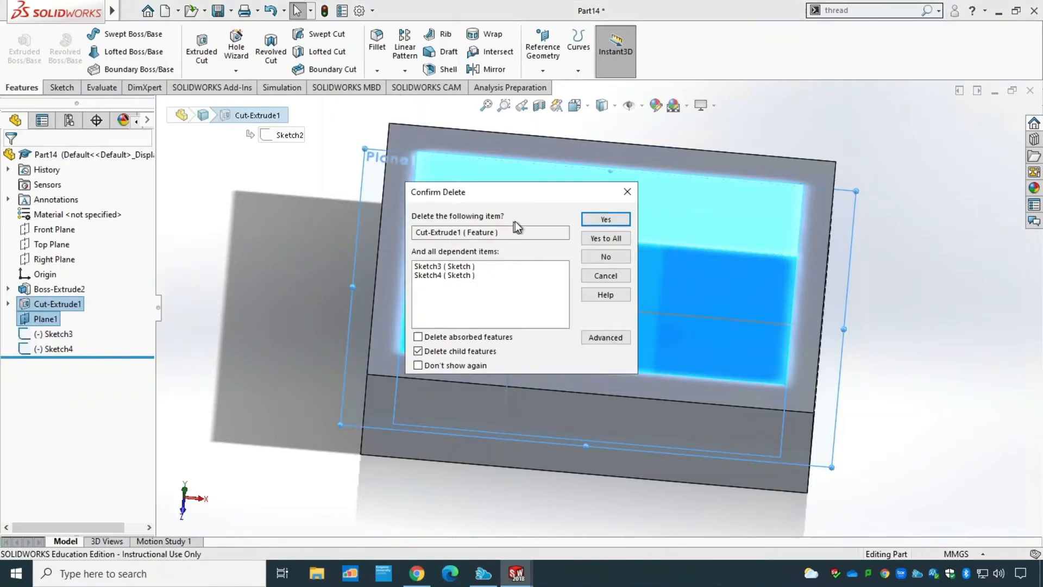
click(585, 220)
click(586, 221)
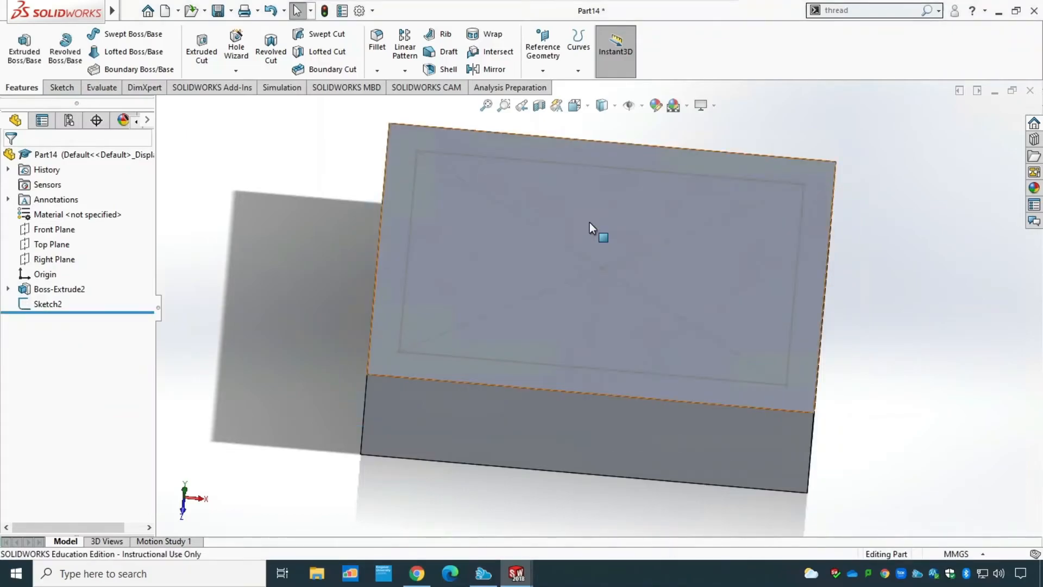
right_click(54, 303)
click(89, 378)
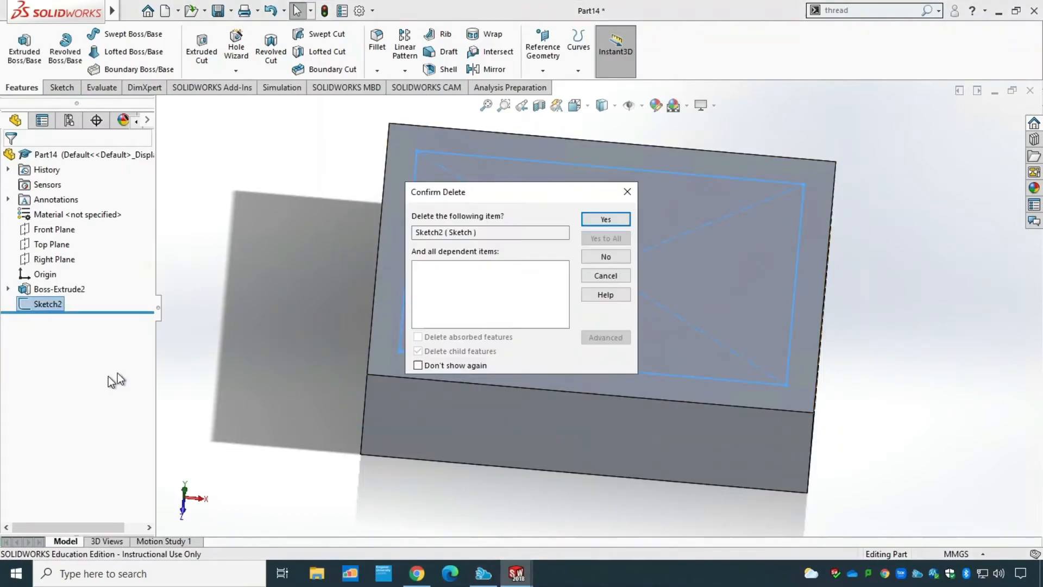
key(Return)
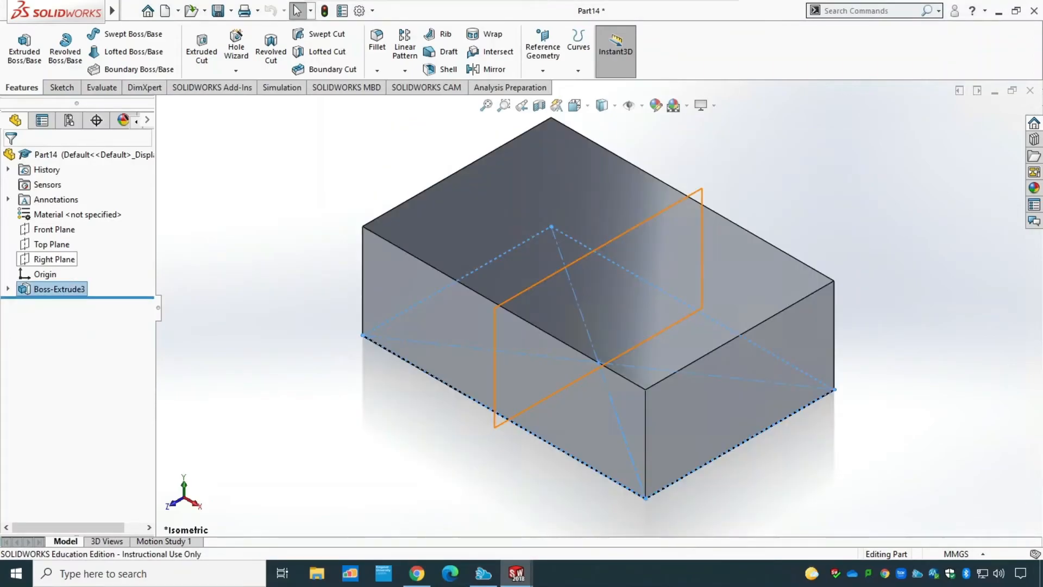
Step: Sketch a slanted line about 153 mm long at about 11° across the block's front face, joining its two vertical edges
click(70, 86)
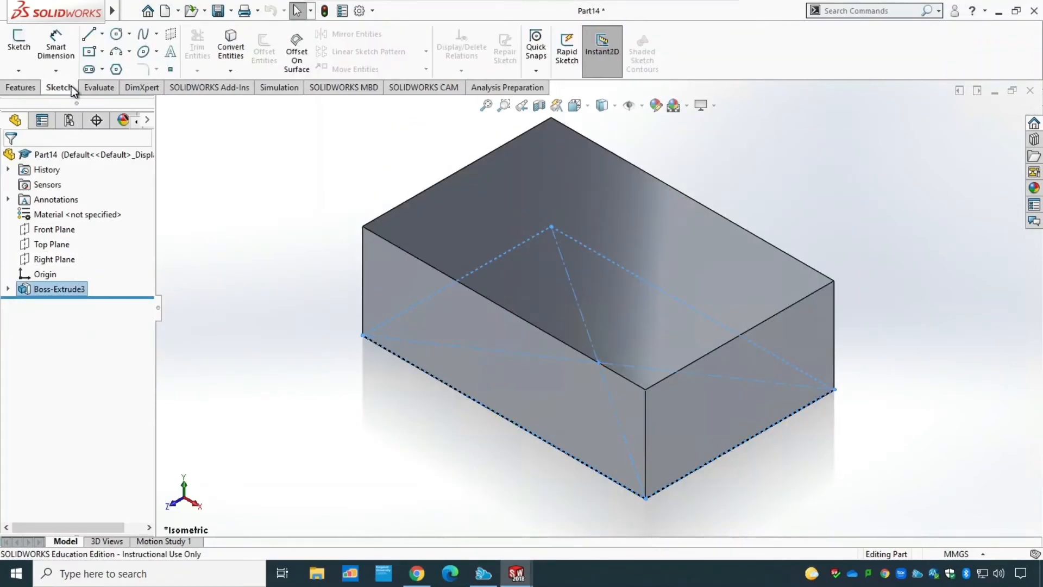
click(19, 41)
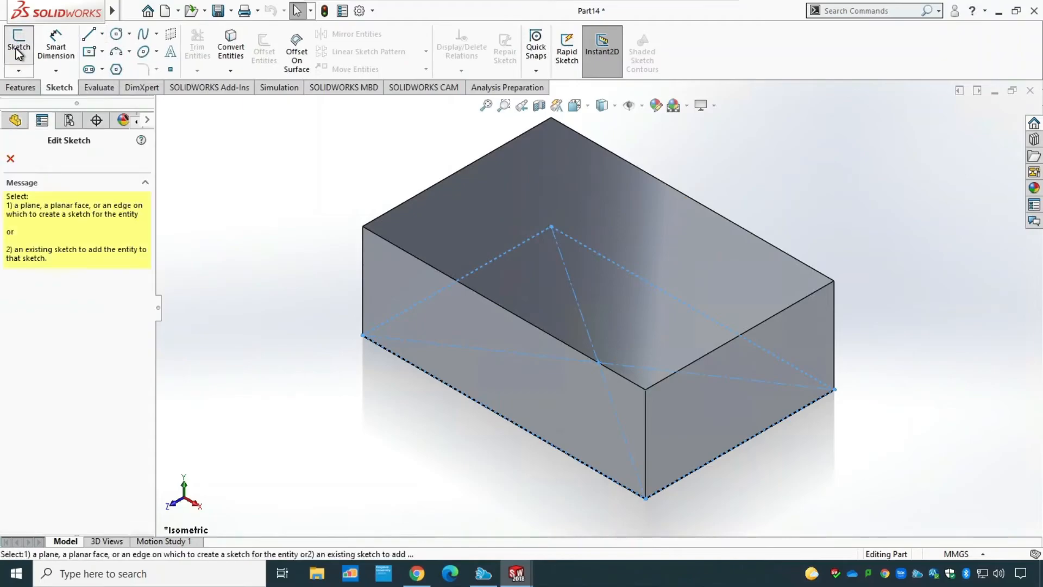
click(442, 311)
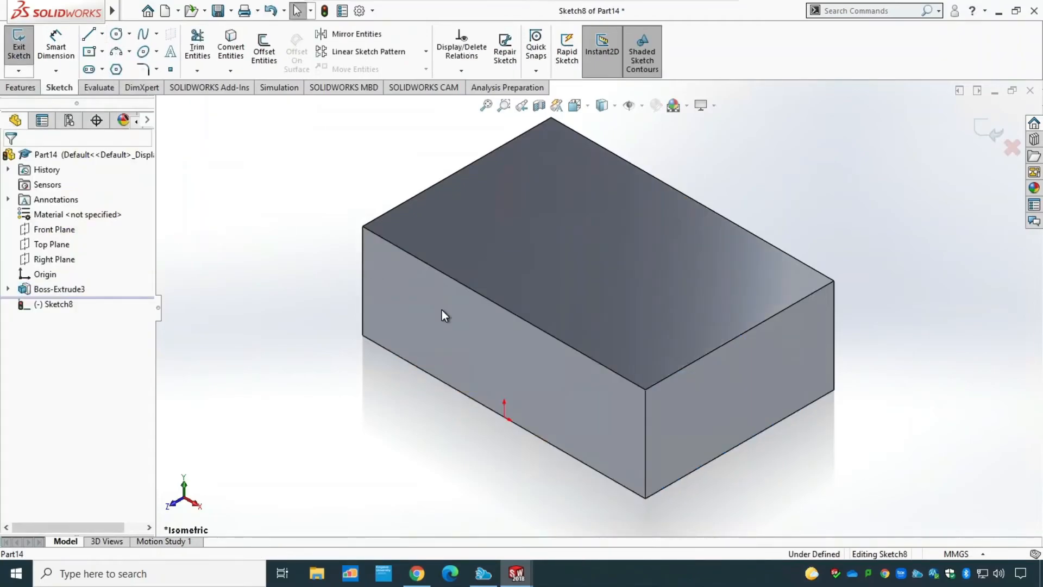
click(89, 37)
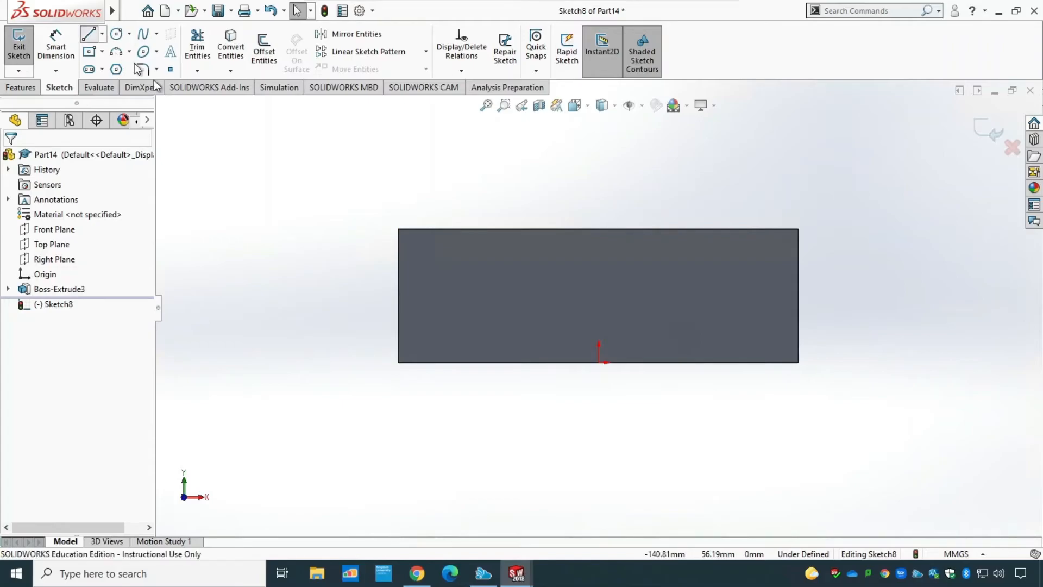
click(401, 331)
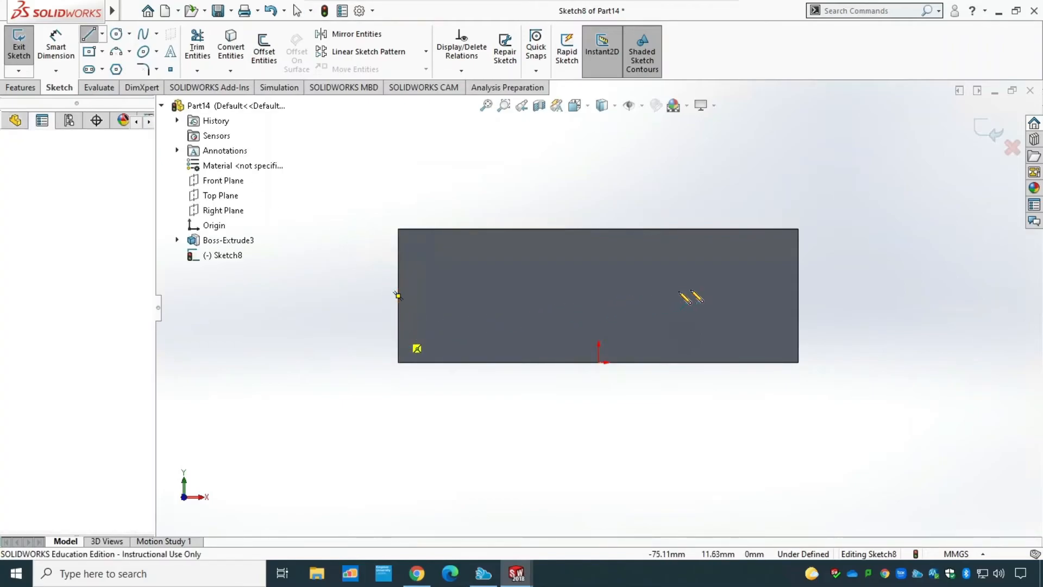
click(798, 253)
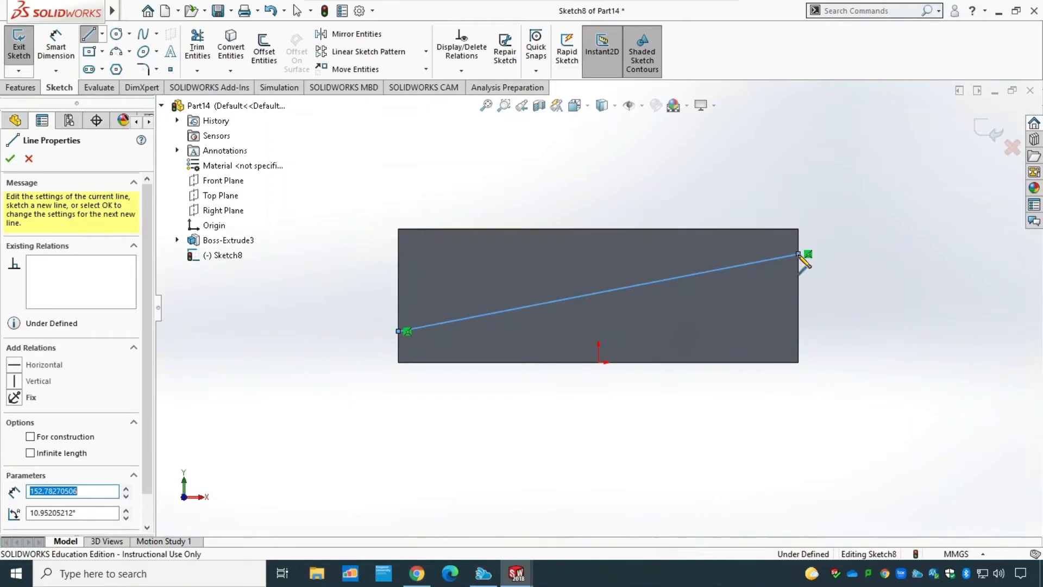
key(Escape)
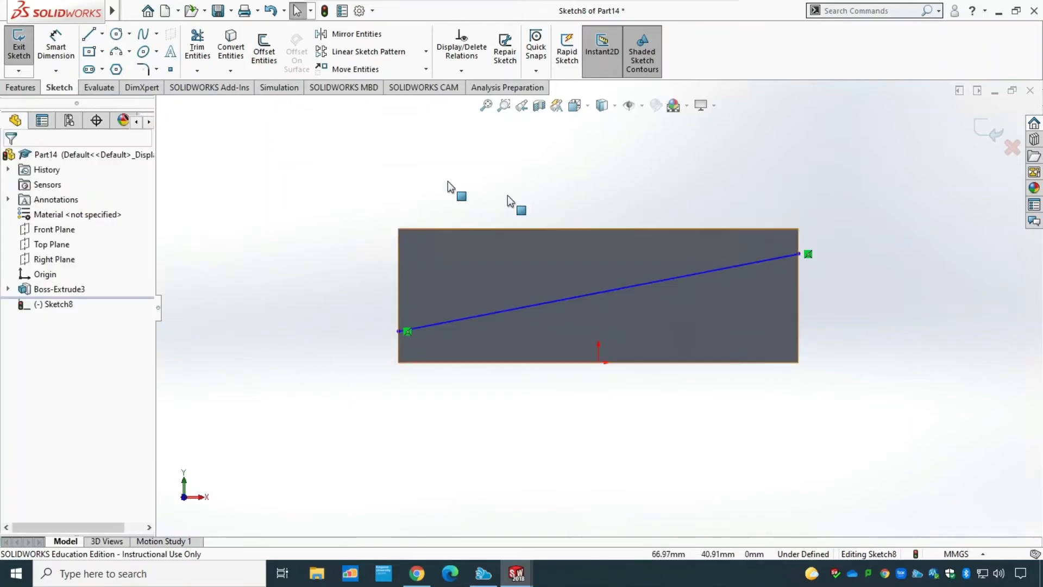
click(18, 42)
click(20, 88)
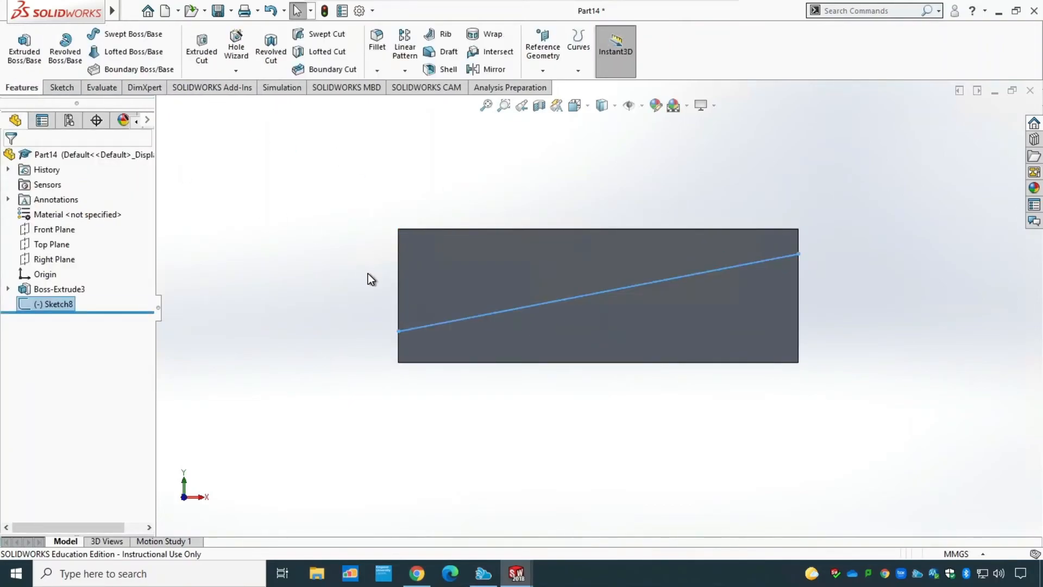
Step: Create a projection split line from the slanted line sketch on the block's four side faces
scroll(429, 449, up, 1)
middle_drag(429, 449, 471, 472)
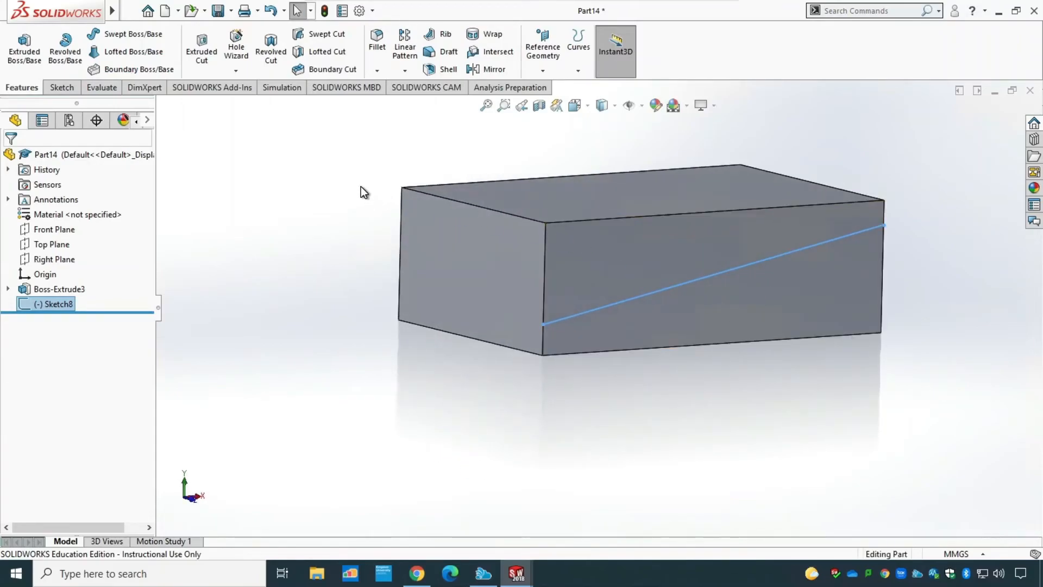
click(577, 70)
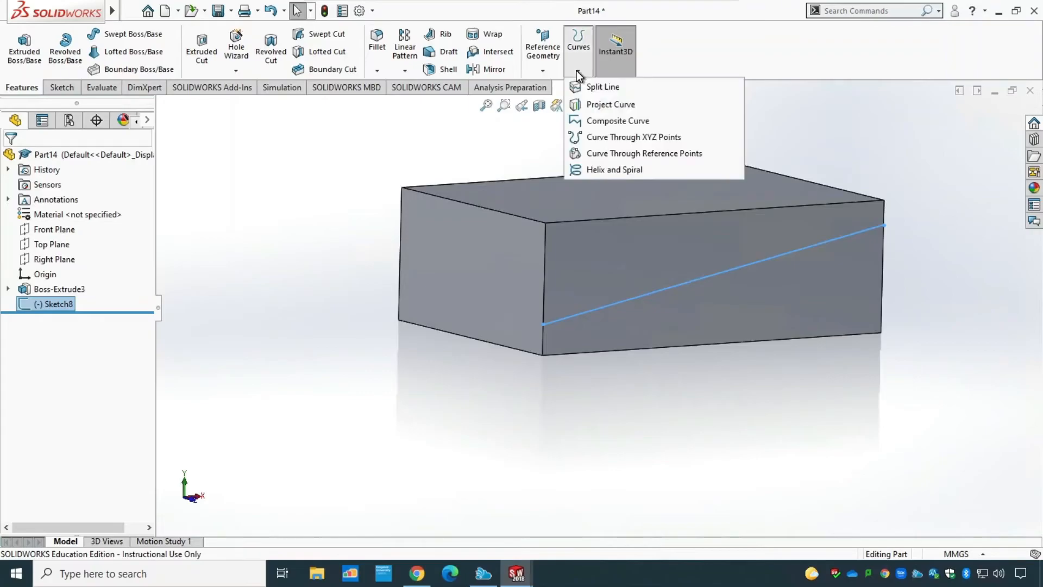
click(619, 88)
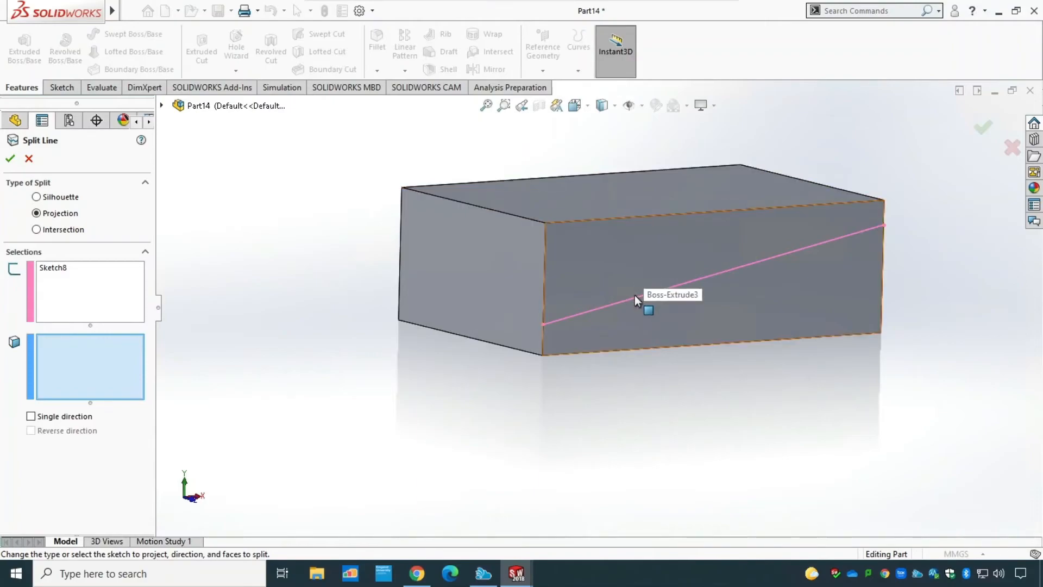
click(571, 252)
click(461, 258)
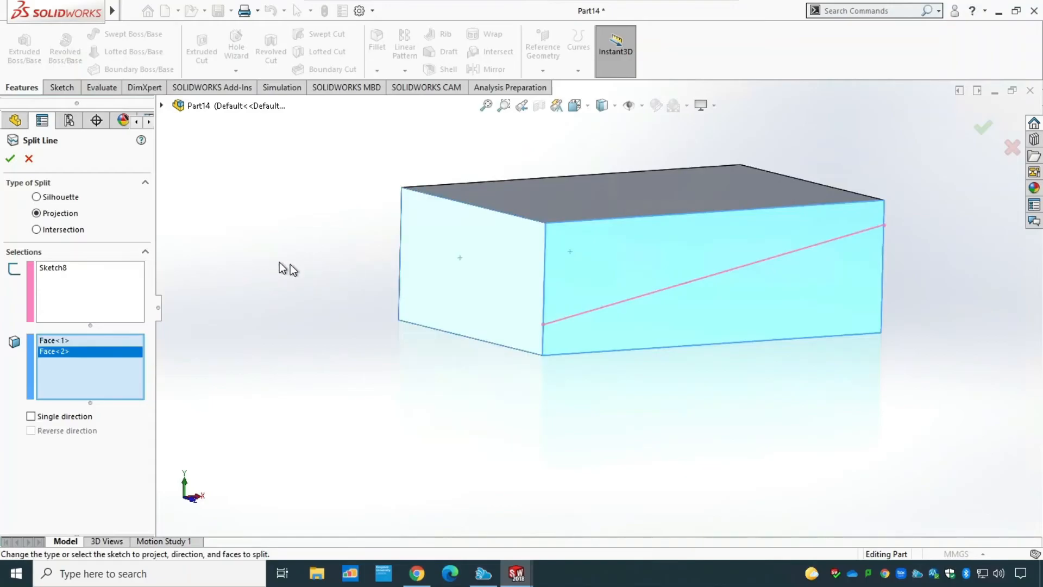
middle_drag(321, 264, 601, 260)
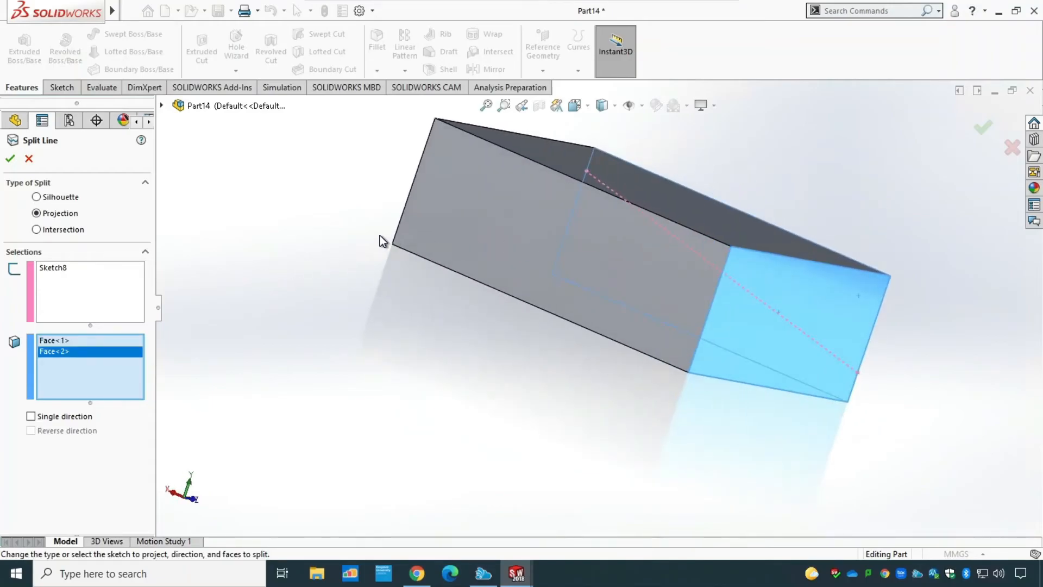
click(398, 241)
middle_drag(286, 227, 396, 309)
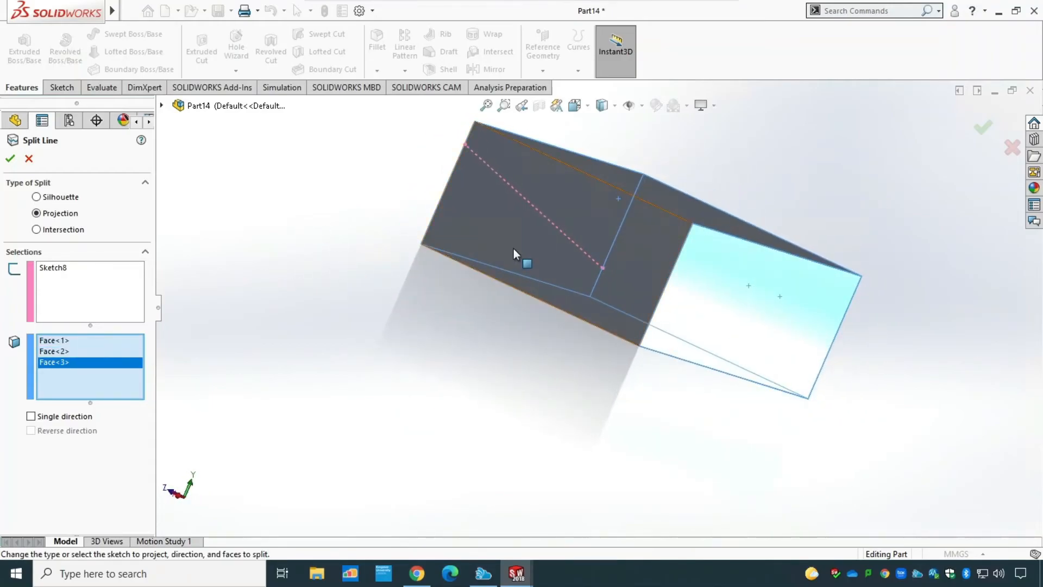
click(526, 262)
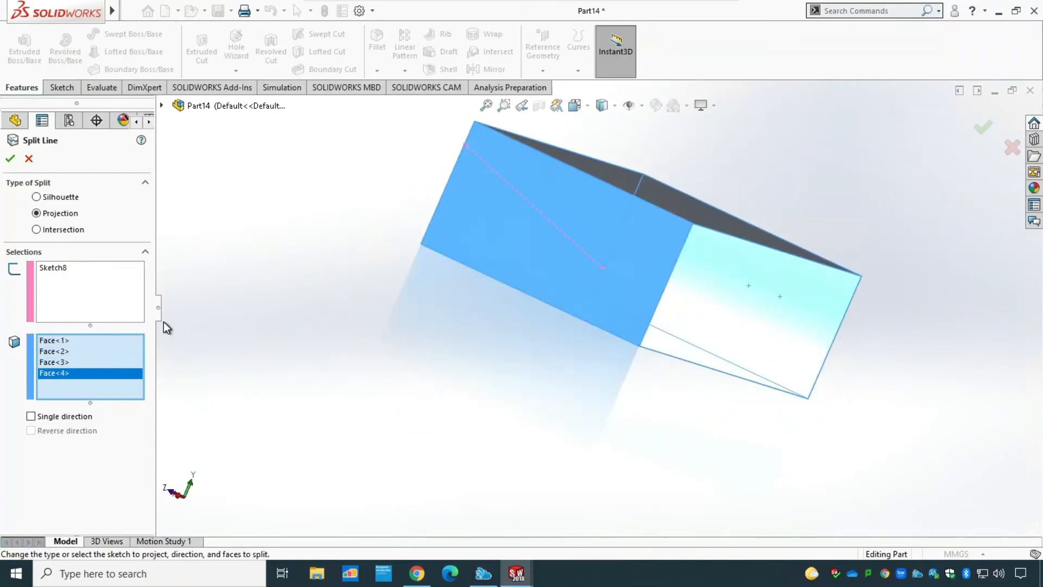
click(10, 159)
middle_drag(645, 429, 250, 494)
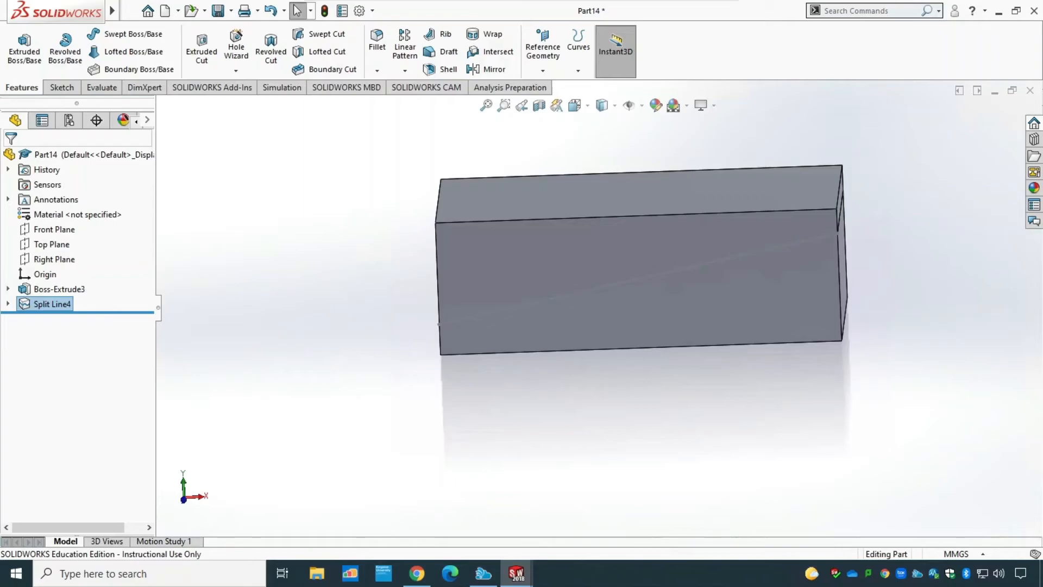
Step: Set up a manual parting line draft with the block's top face as the direction of pull
click(585, 103)
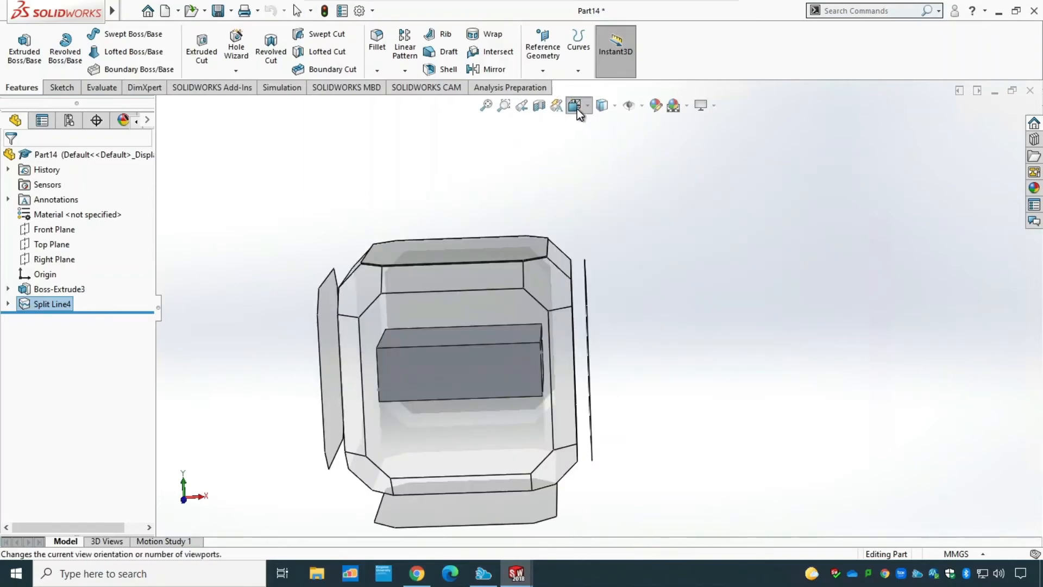
click(653, 143)
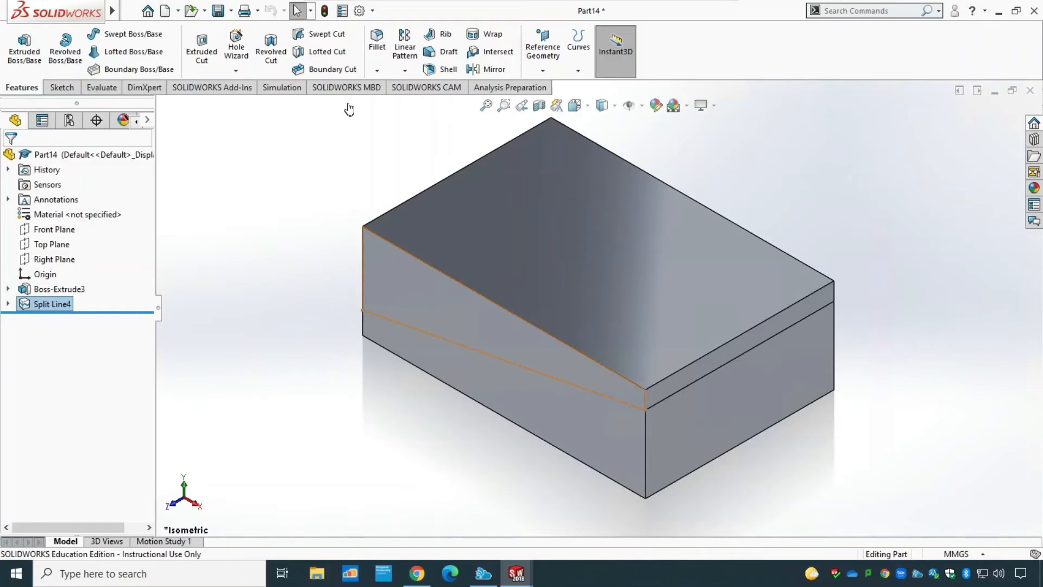
click(444, 51)
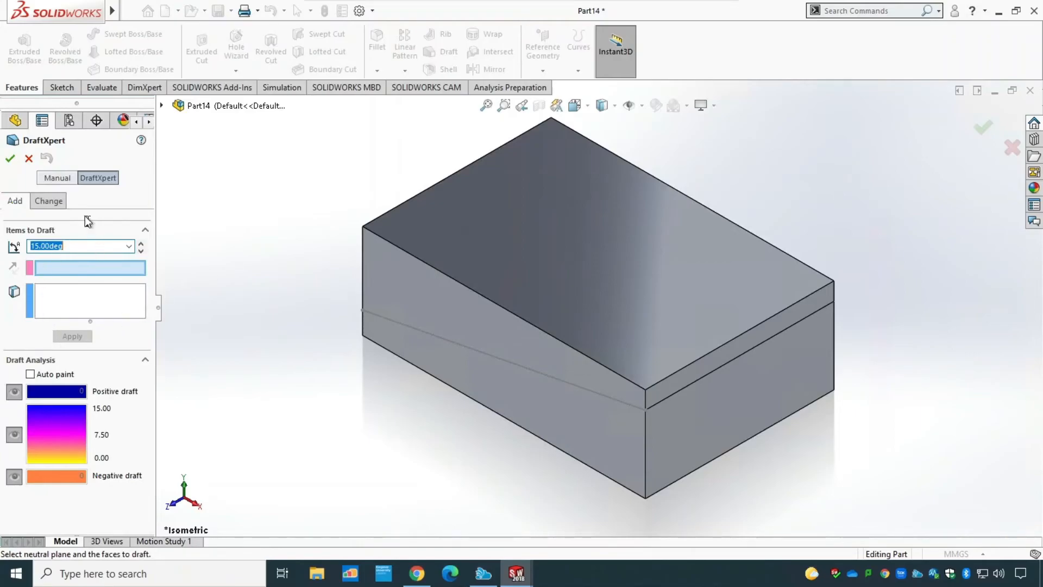
click(66, 177)
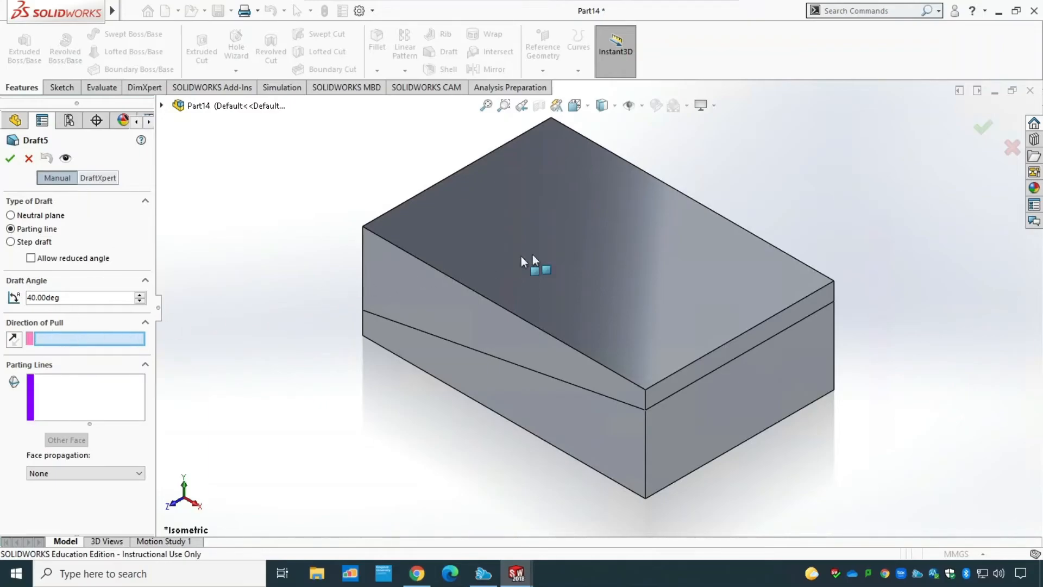
click(474, 244)
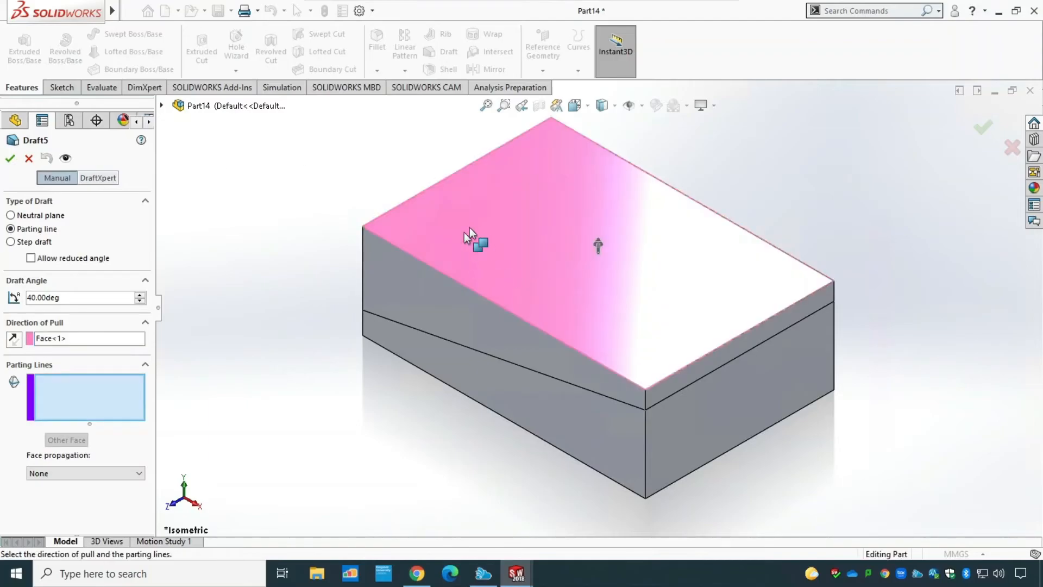
middle_drag(362, 447, 380, 347)
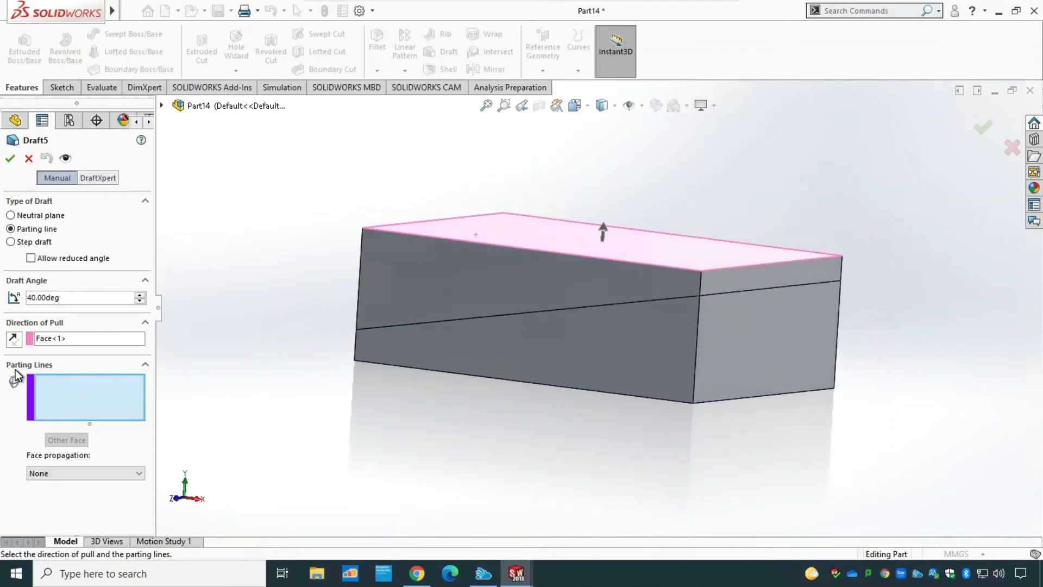
Step: Choose the four split edges around the block as parting lines and apply the draft at 20 degrees
click(447, 322)
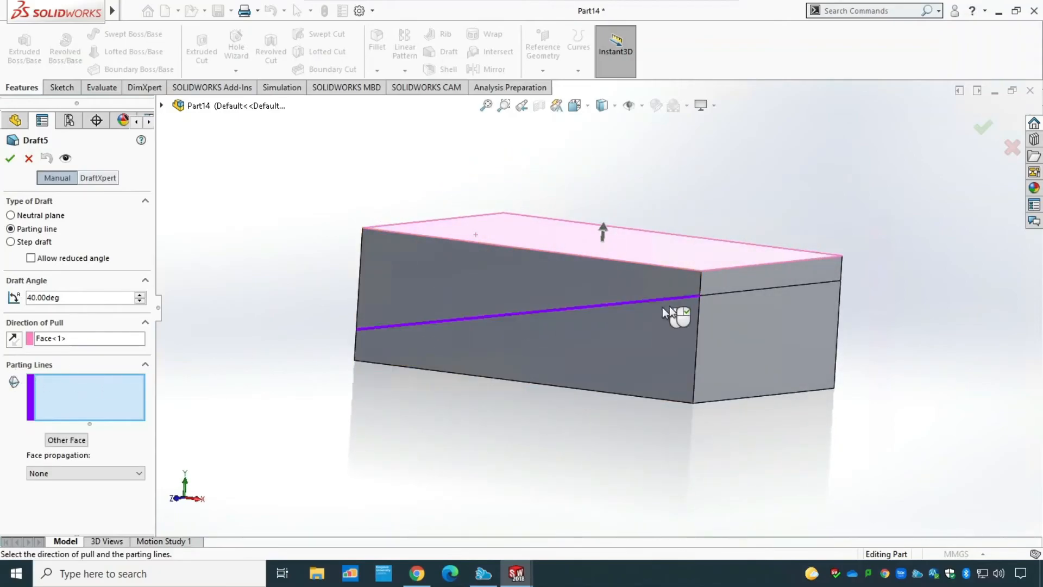
click(755, 288)
middle_drag(302, 433, 472, 450)
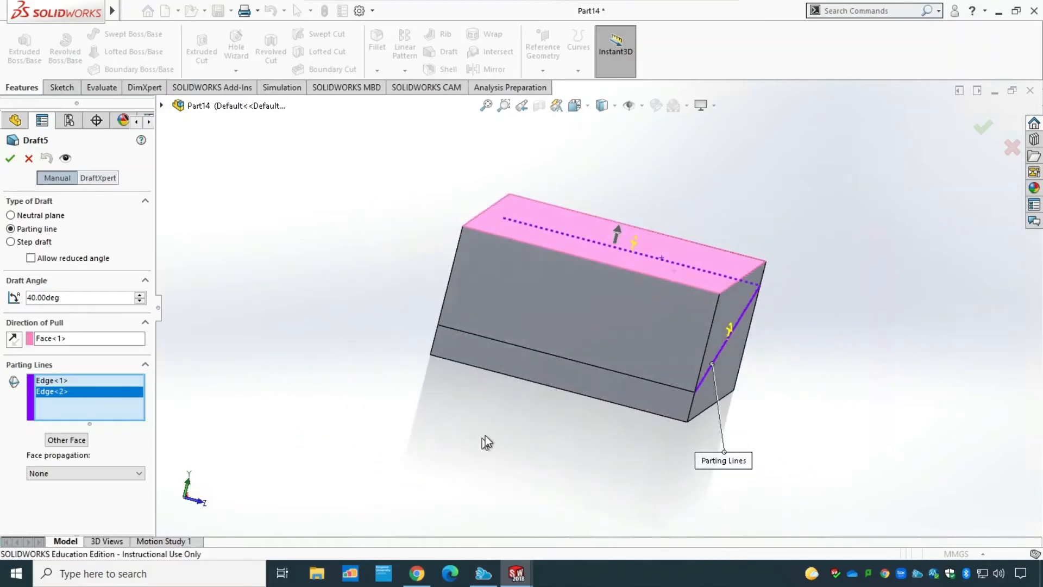
click(529, 352)
middle_drag(412, 421, 562, 301)
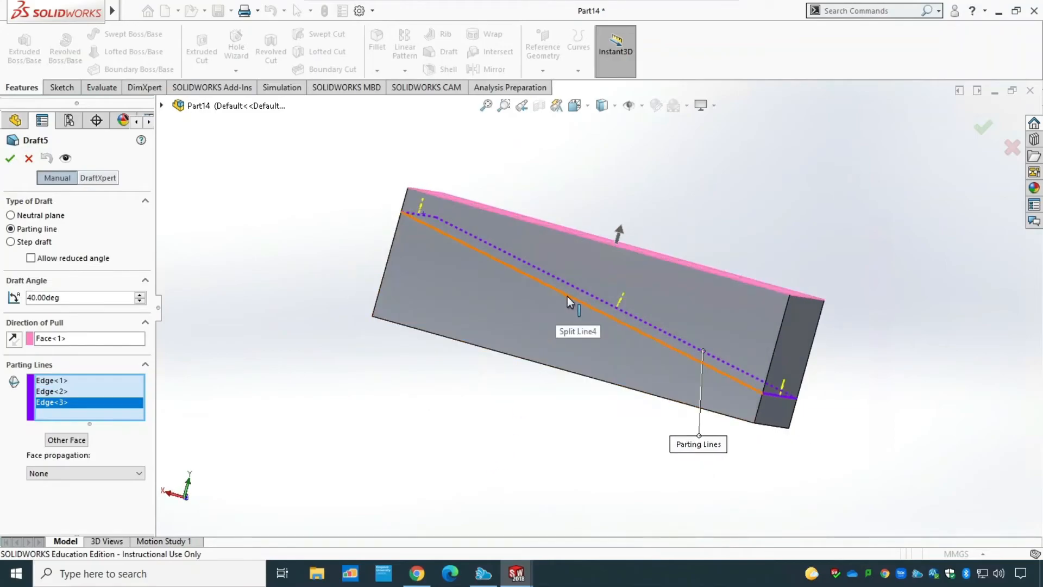
click(566, 298)
middle_drag(427, 453, 371, 488)
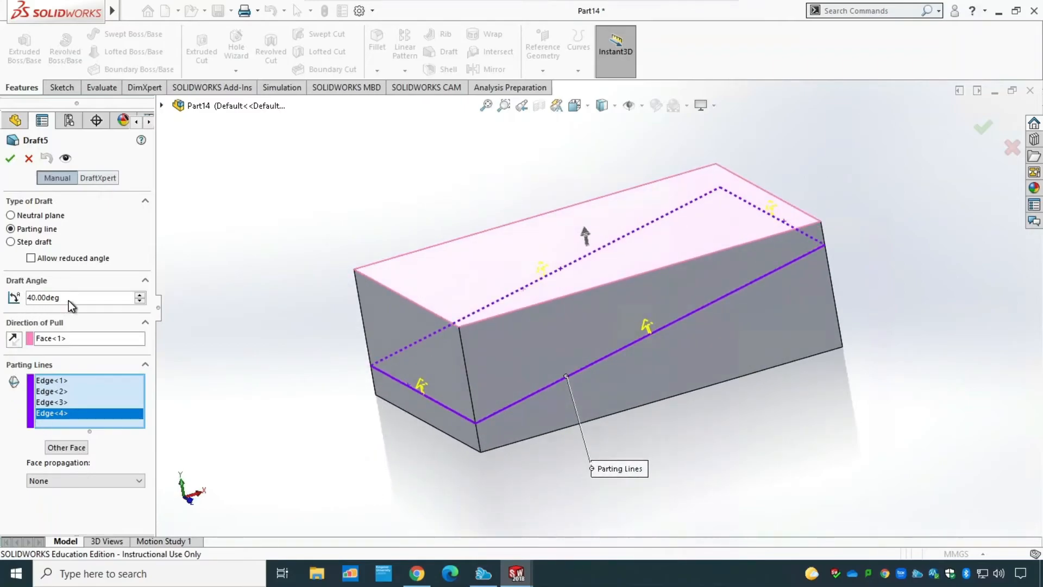
drag(82, 298, 15, 303)
text(20)
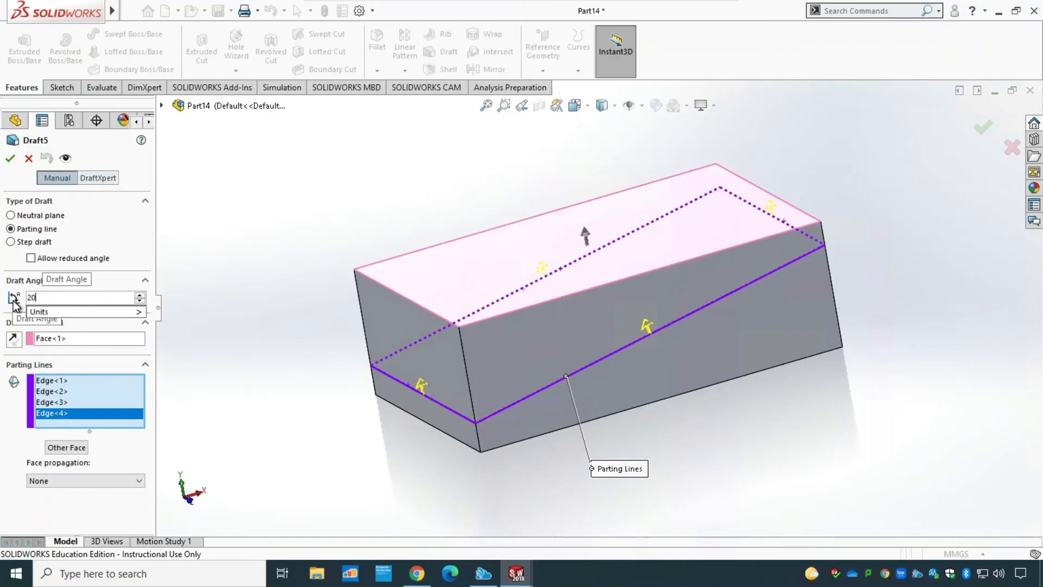
click(11, 159)
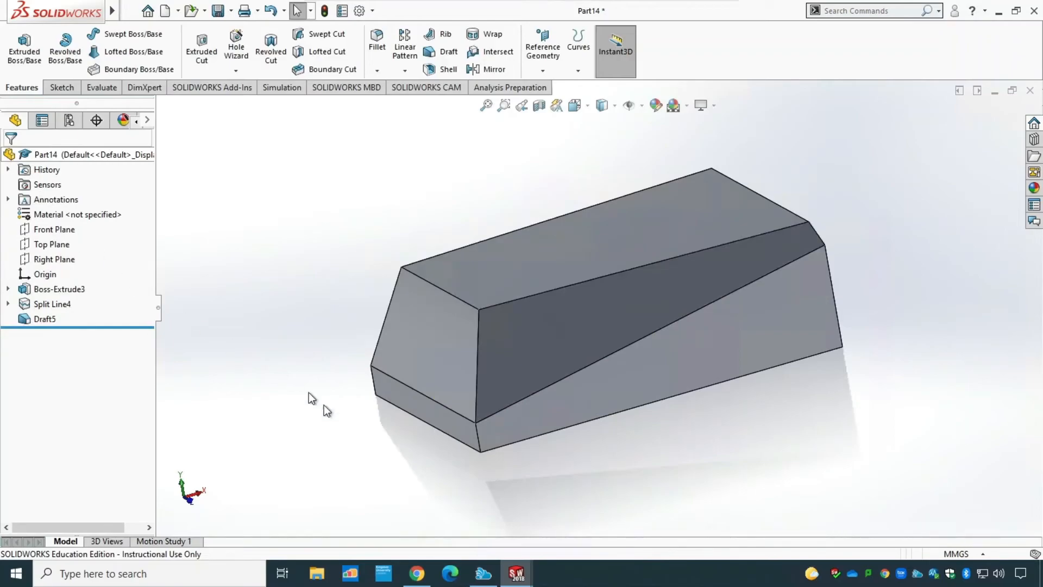
middle_drag(391, 477, 731, 393)
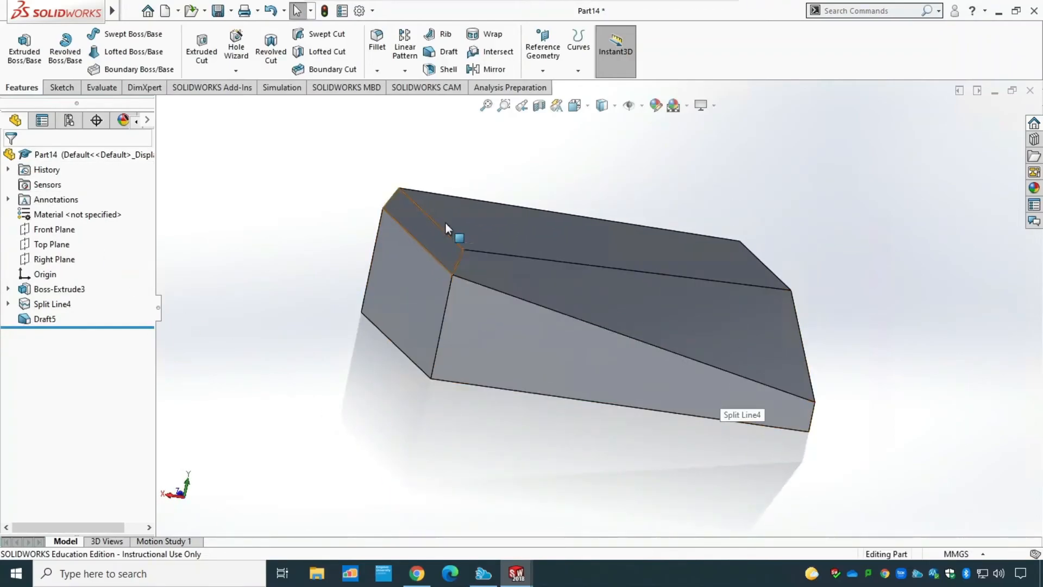
middle_drag(810, 288, 750, 353)
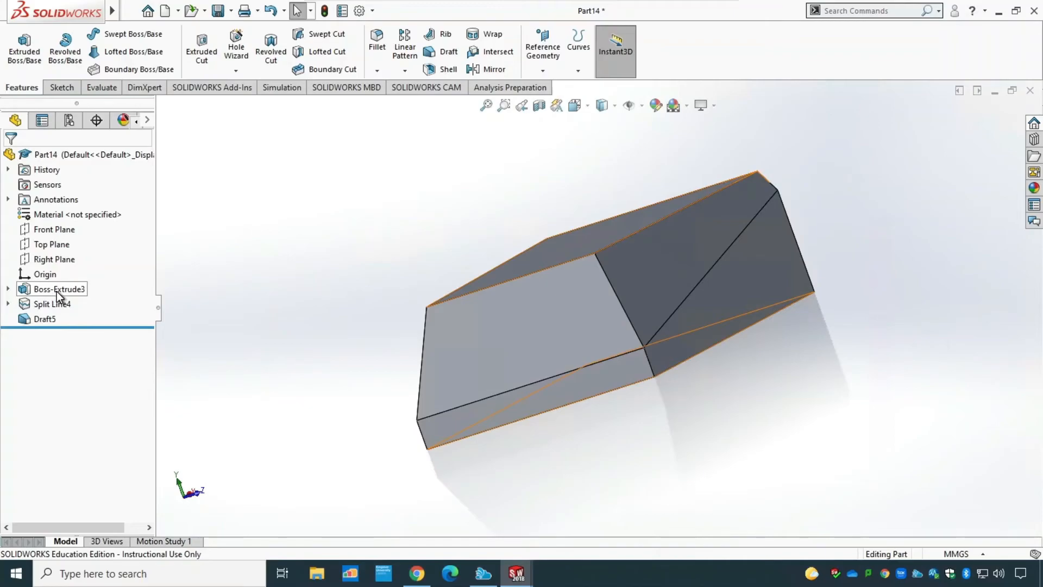
middle_drag(287, 519, 428, 461)
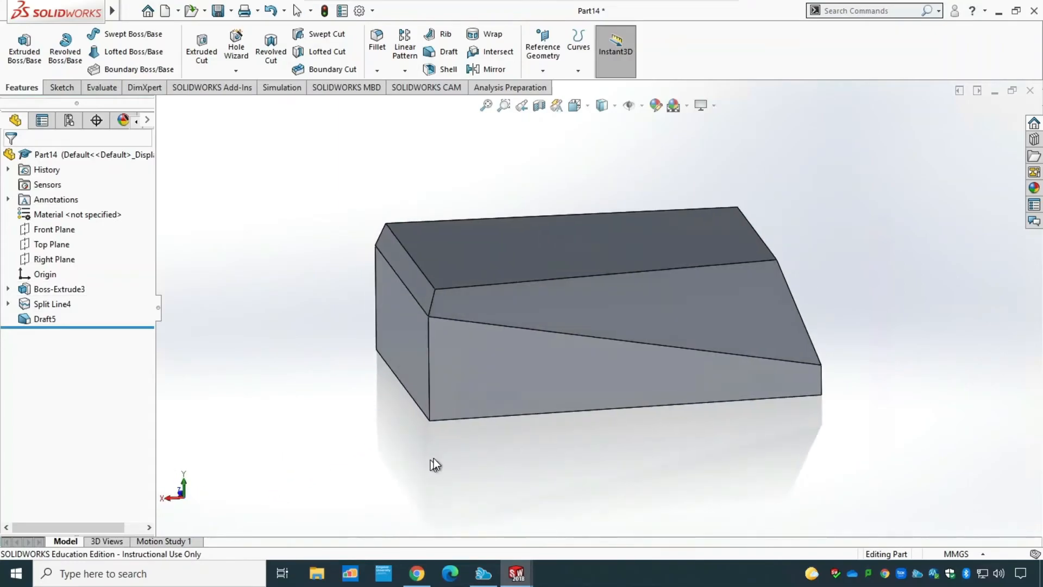
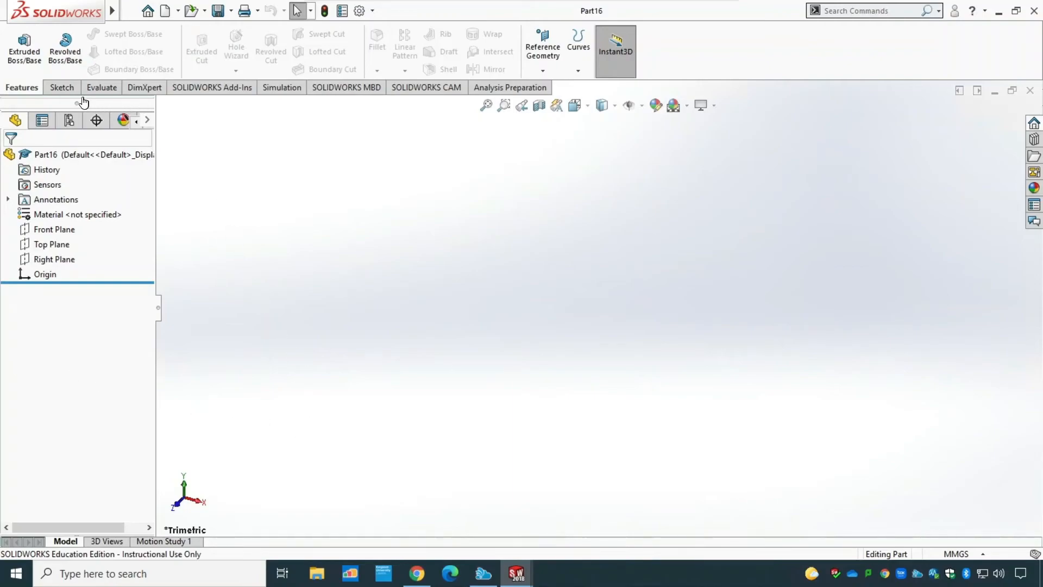
Step: Sketch a circle of about 49 mm radius centred on the origin on the Top Plane
click(65, 89)
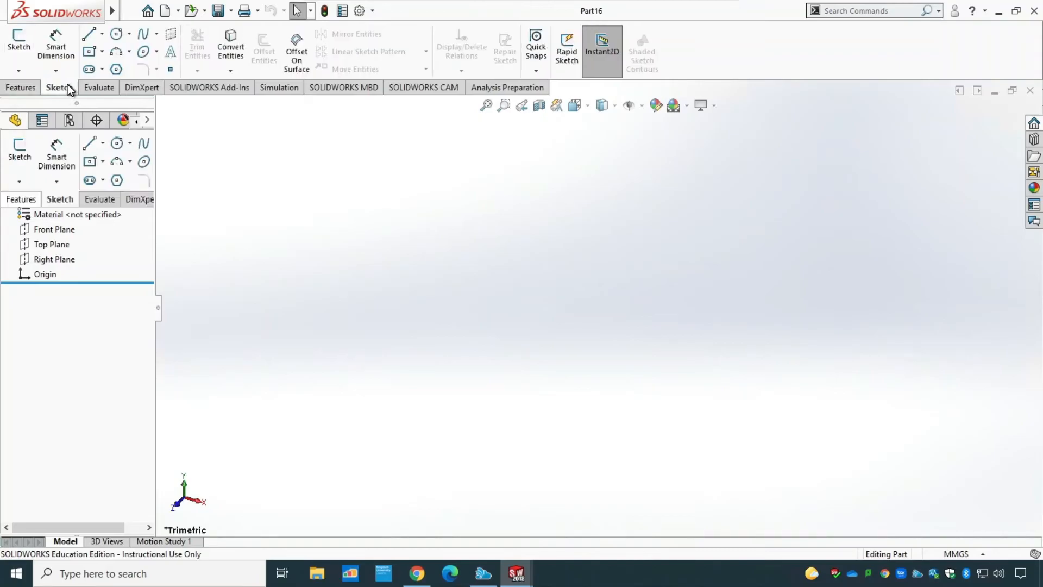
click(20, 50)
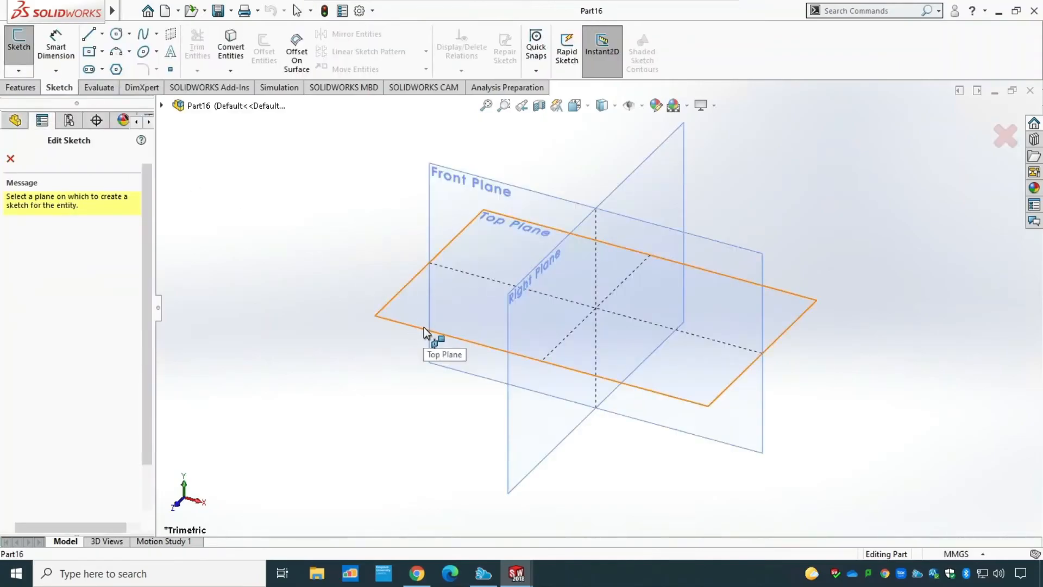
click(428, 335)
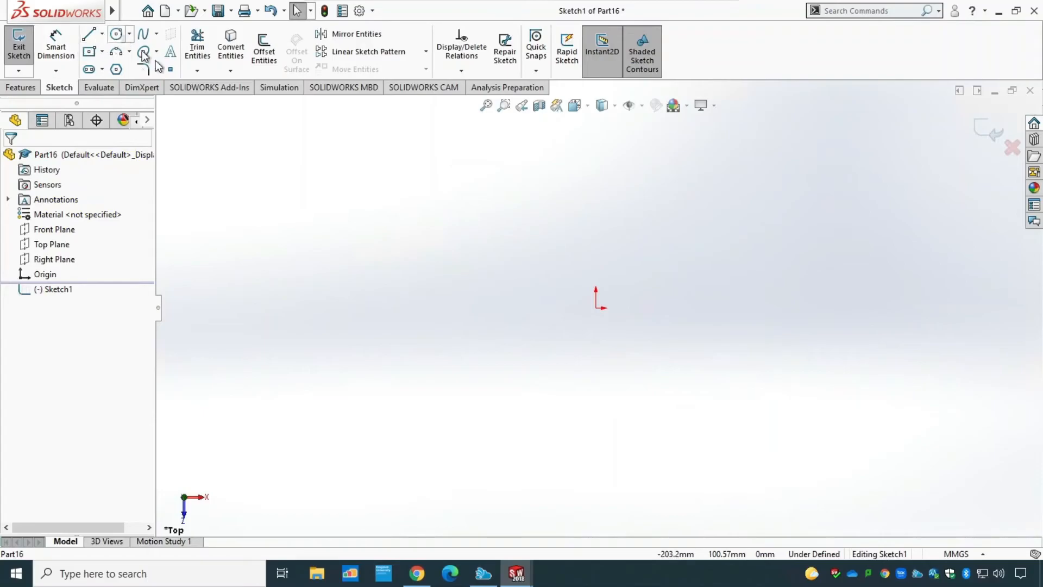
click(116, 34)
click(597, 307)
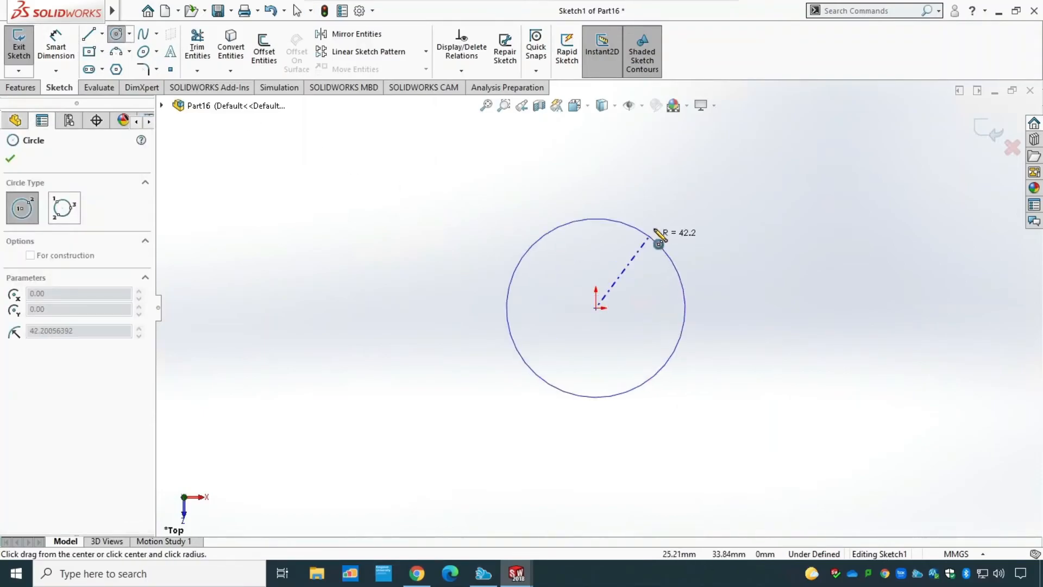
click(655, 228)
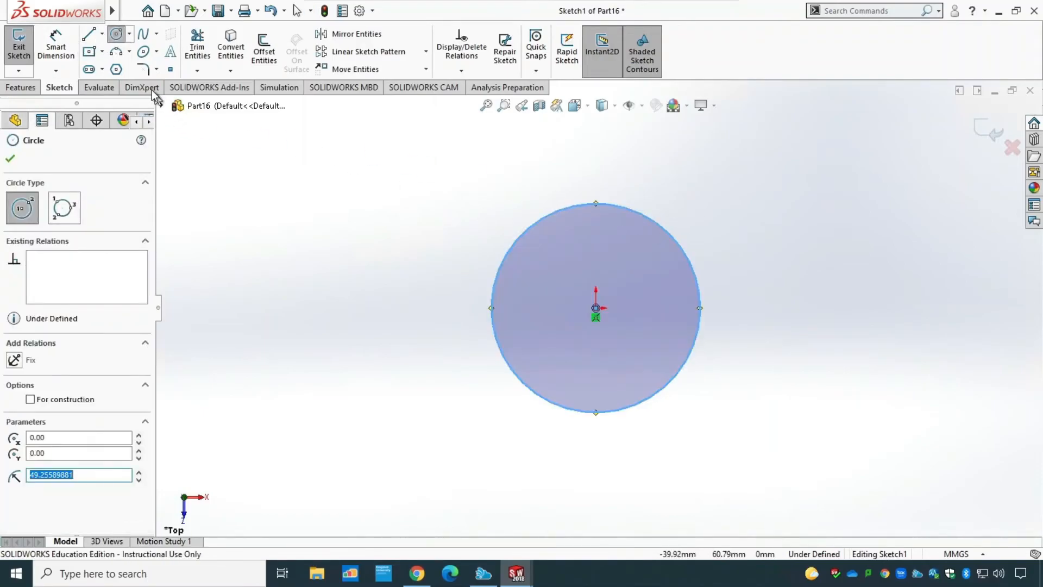
key(Escape)
Step: Dimension the circle's diameter to 100 mm and exit the sketch
click(65, 46)
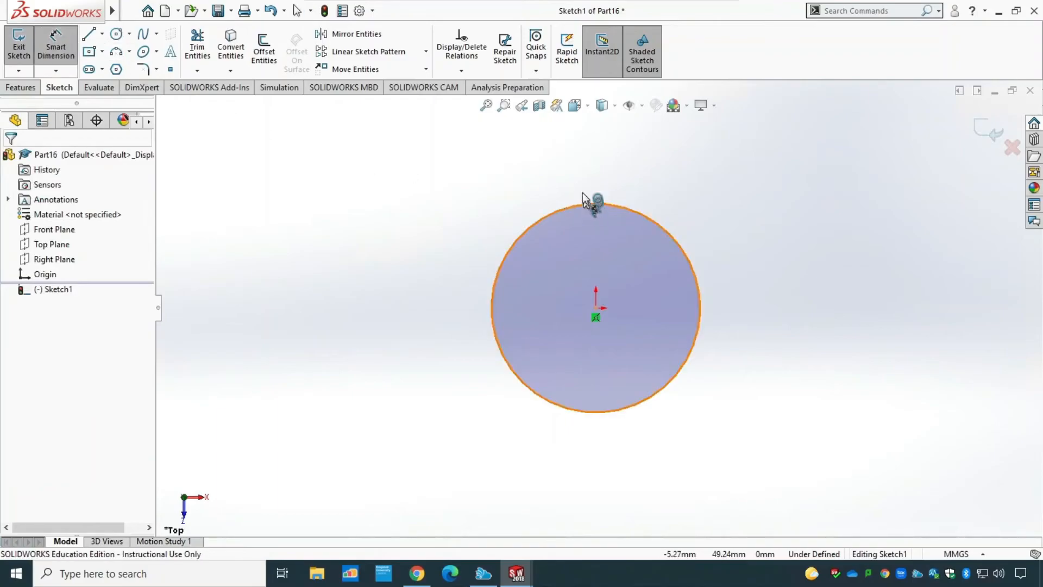
click(592, 205)
click(603, 164)
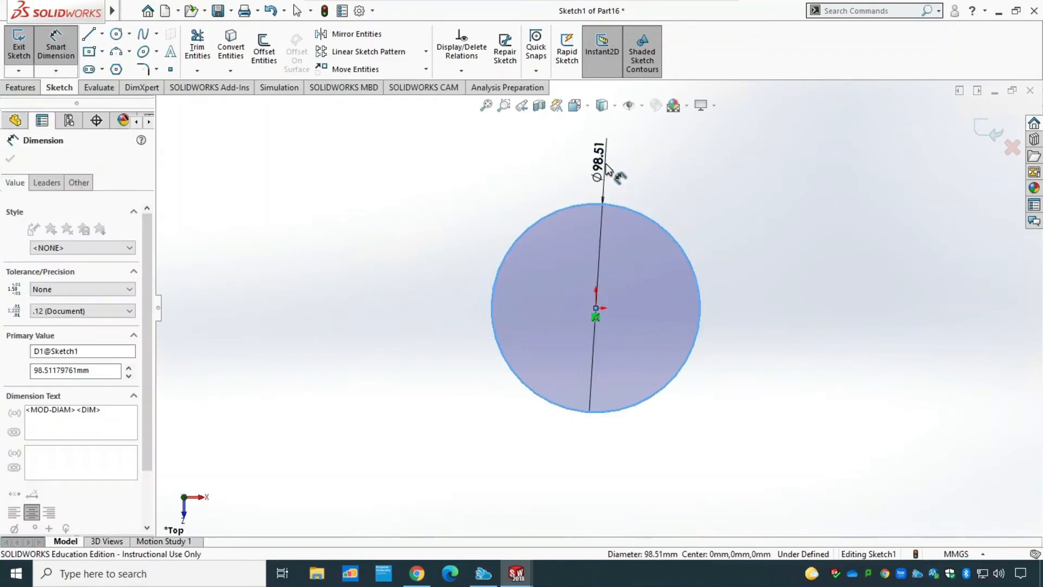
text(100)
key(Return)
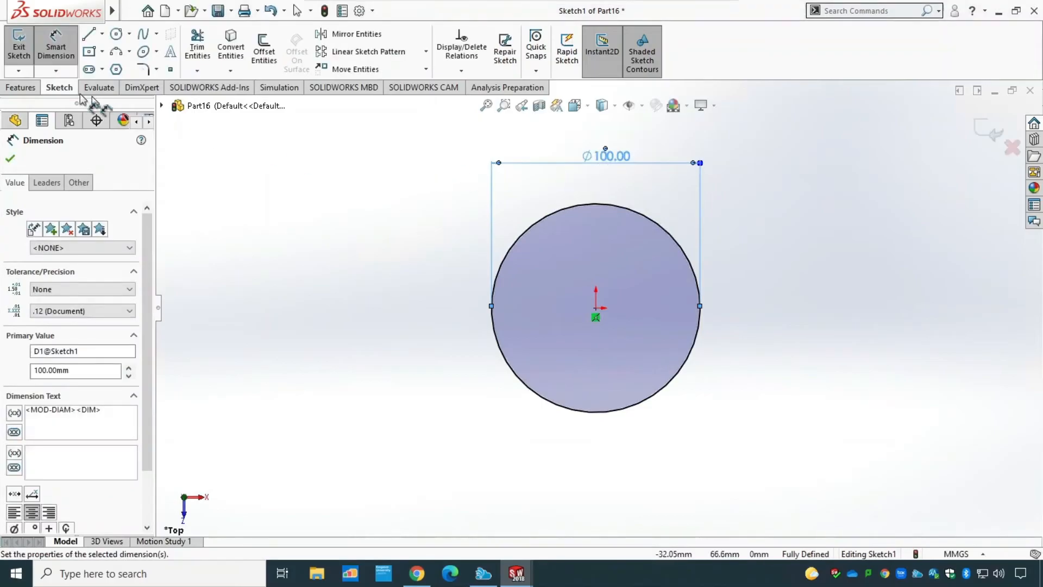
click(19, 44)
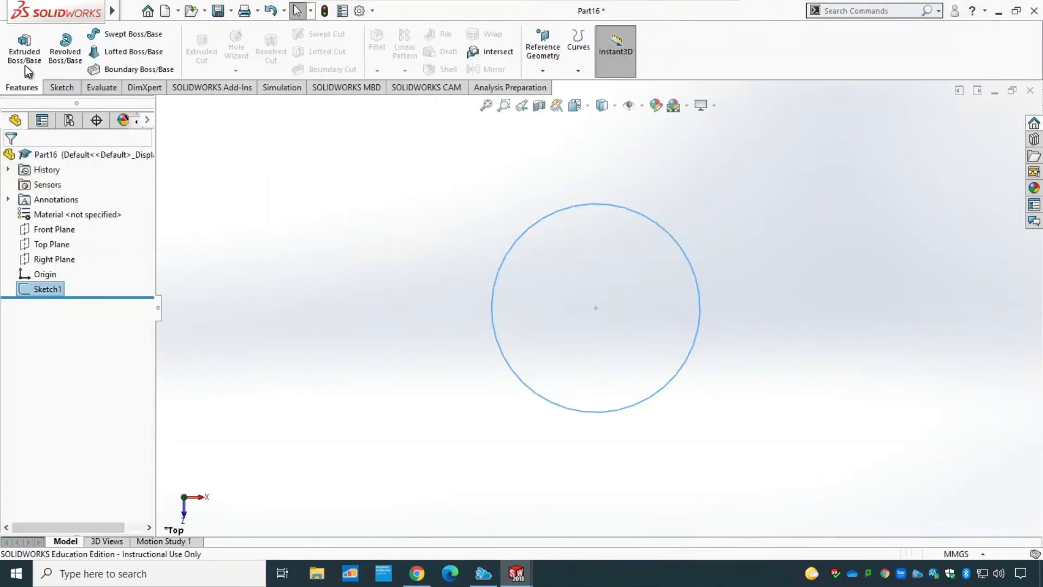
Step: Extrude the circle sketch as a blind boss 100 mm deep to form a cylinder
click(24, 52)
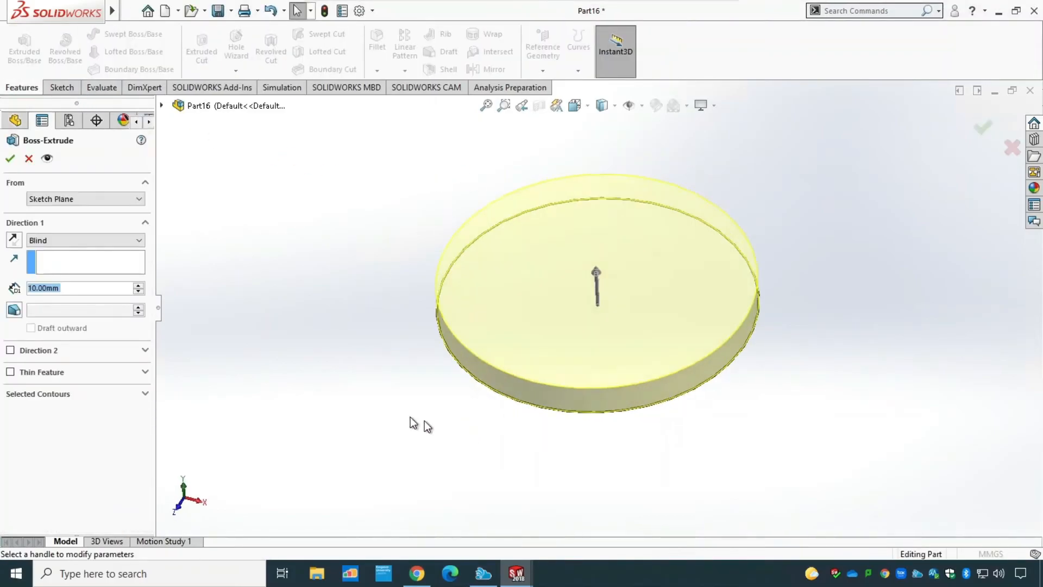
text(100)
key(Return)
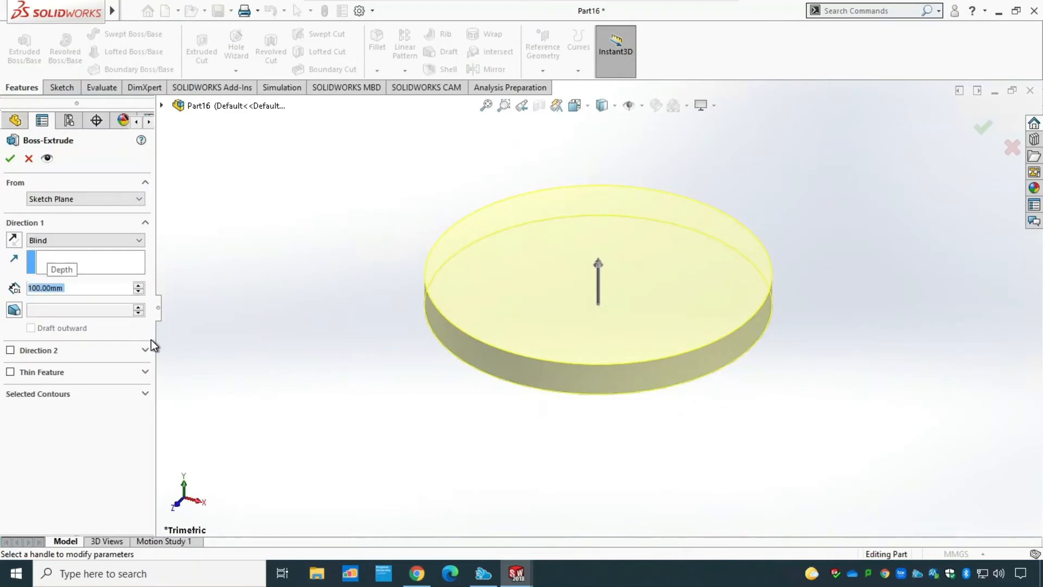
click(11, 159)
scroll(406, 354, down, 4)
scroll(406, 354, up, 6)
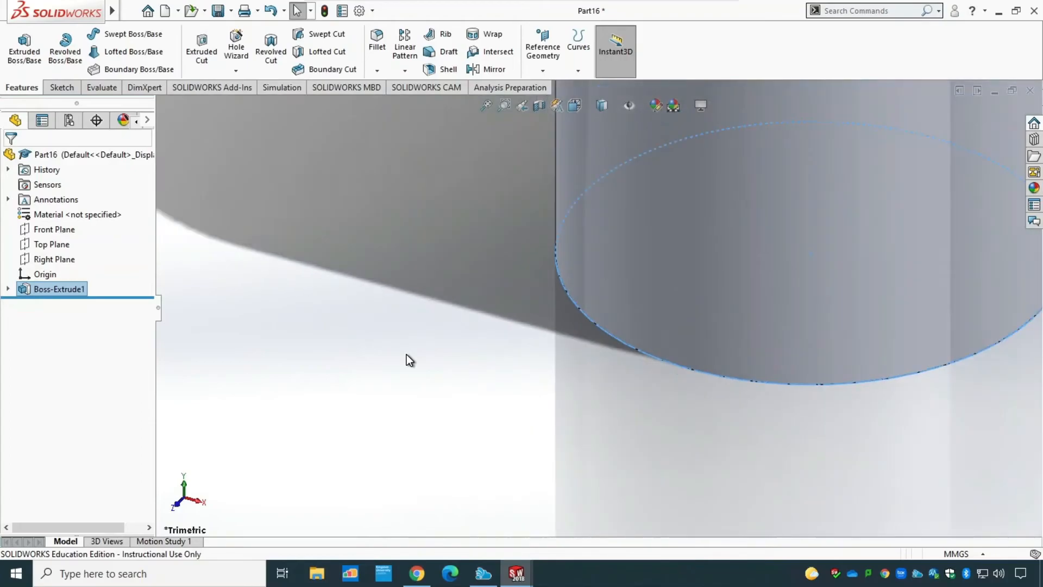
Step: Sketch a circle about 35 mm in diameter on the Right Plane, centred at mid-height on the cylinder's front silhouette edge
click(64, 260)
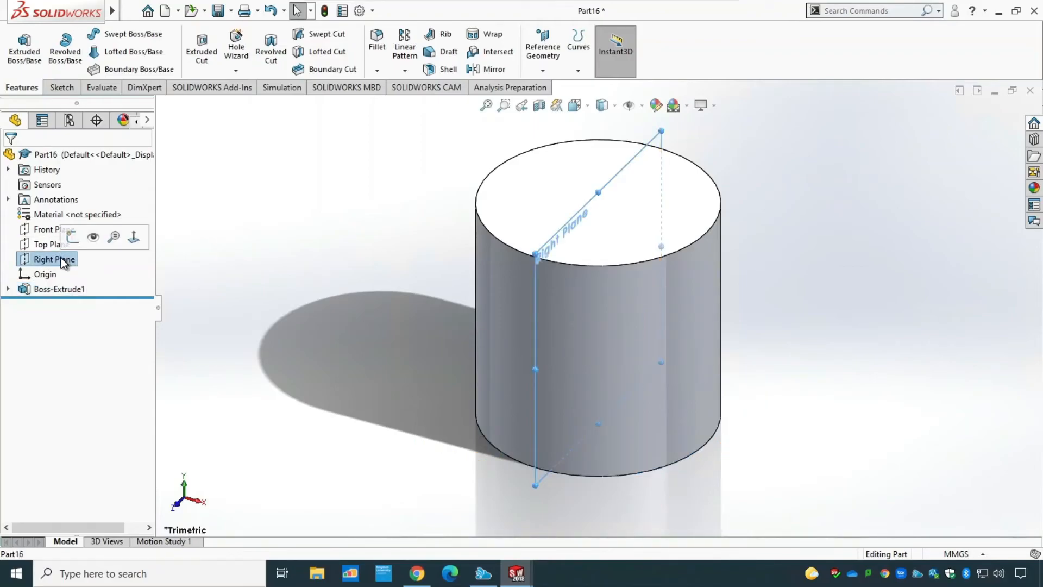
click(61, 87)
click(19, 49)
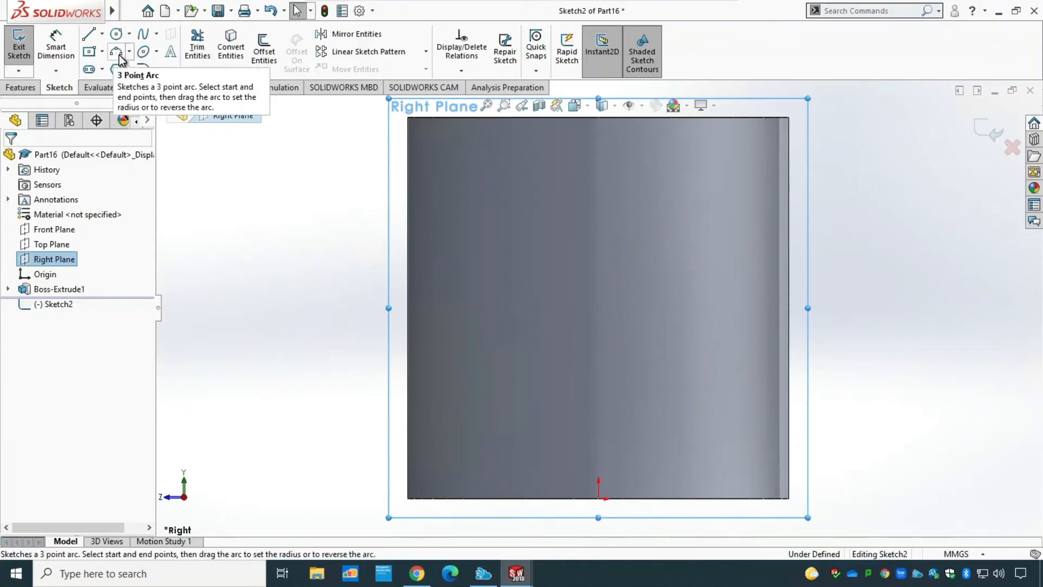
click(117, 36)
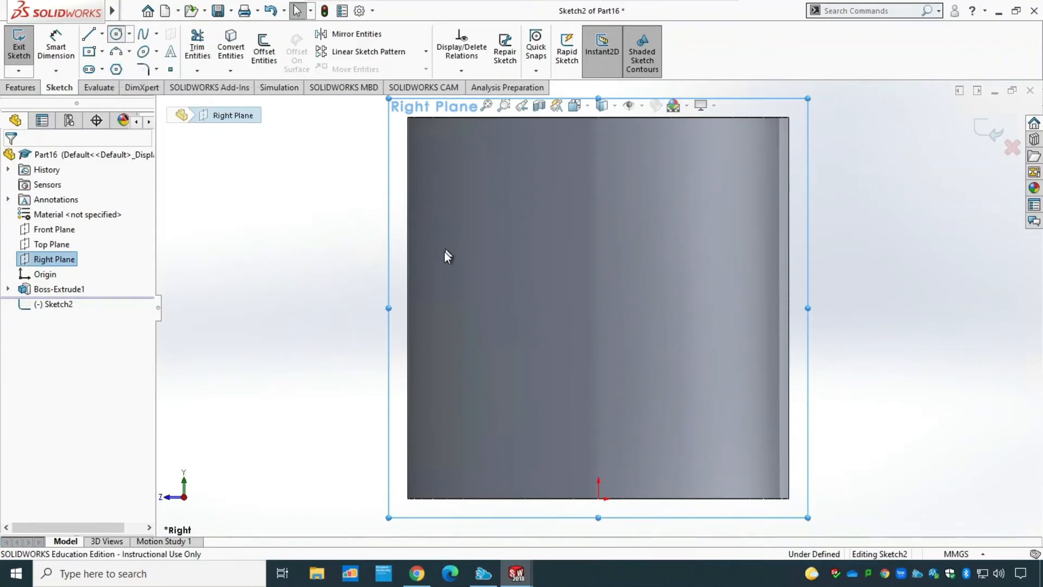
click(407, 308)
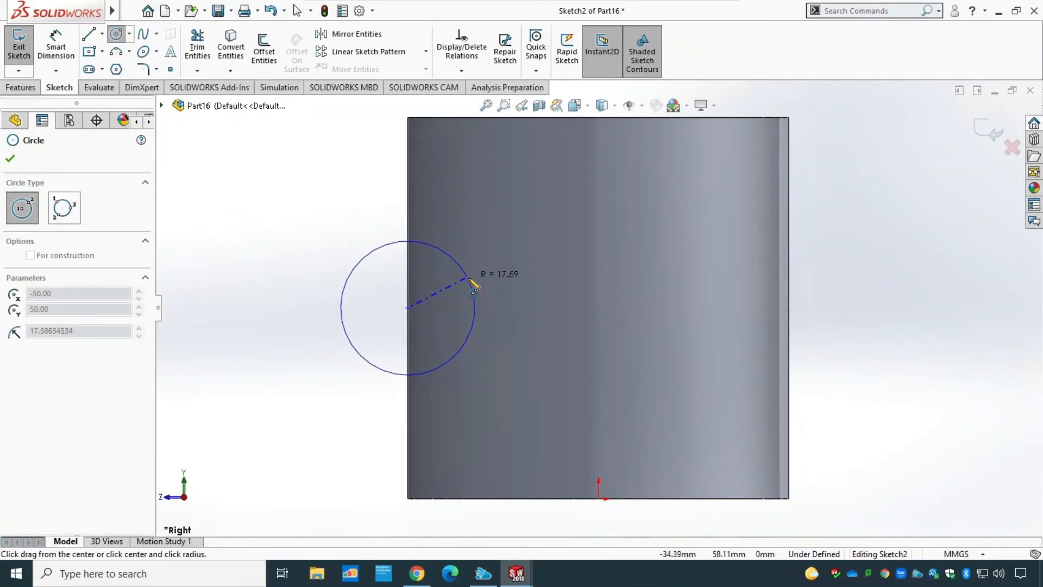
click(470, 279)
key(Escape)
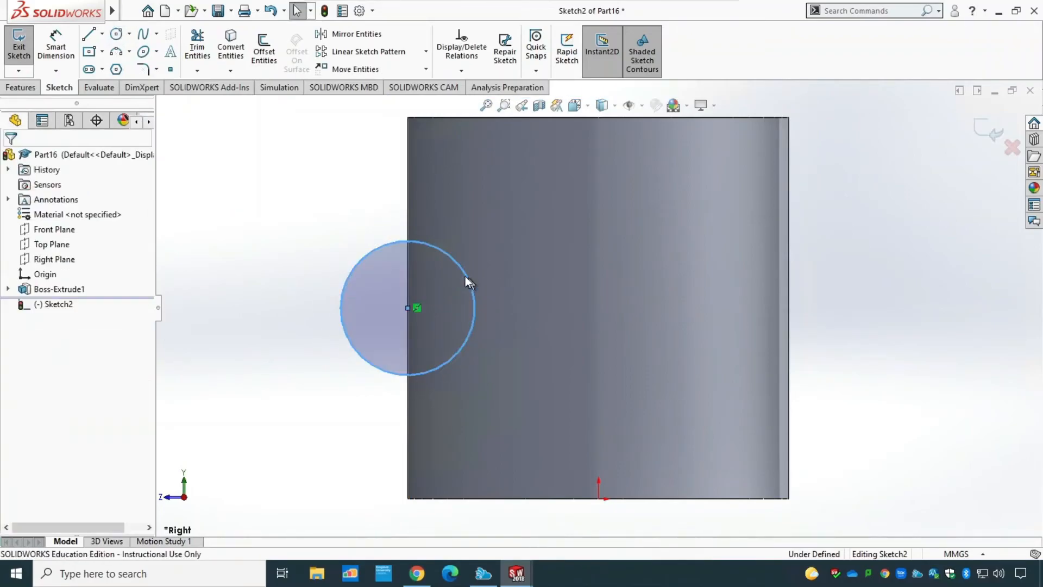
Step: Dimension the diameter of the circle on the silhouette edge to 40 mm
click(59, 44)
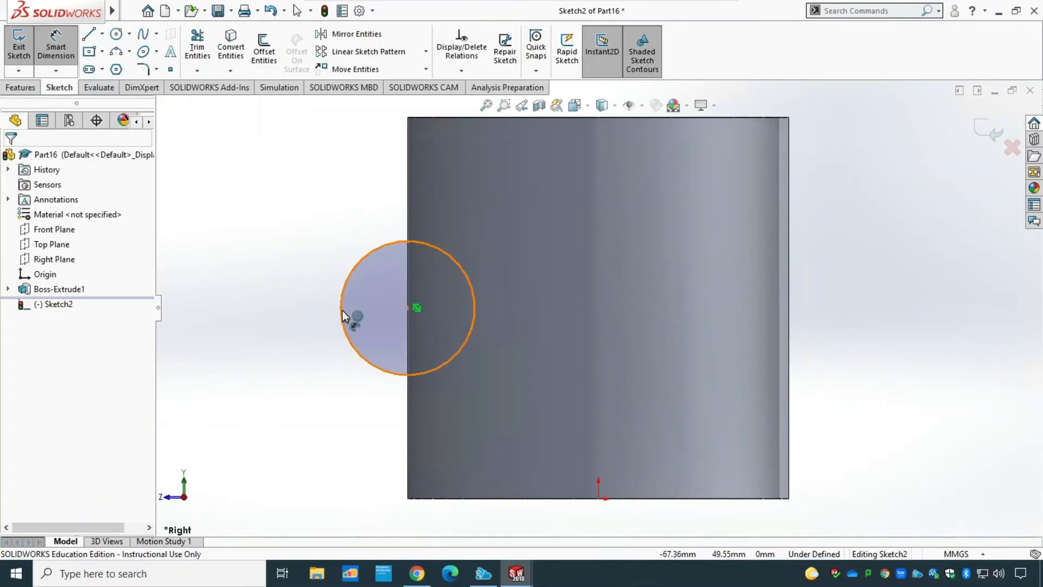
click(277, 310)
click(272, 304)
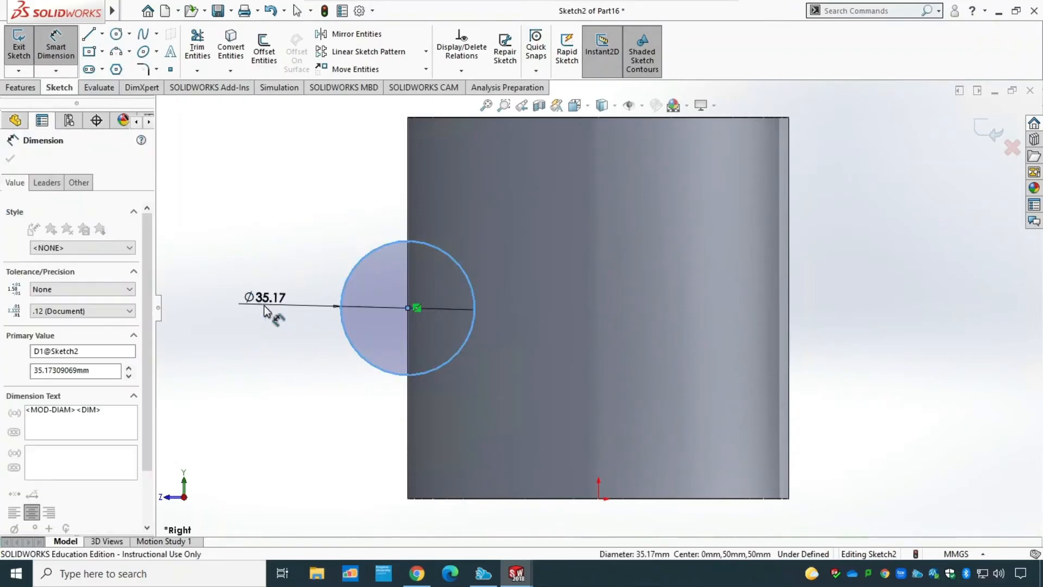
text(40)
key(Return)
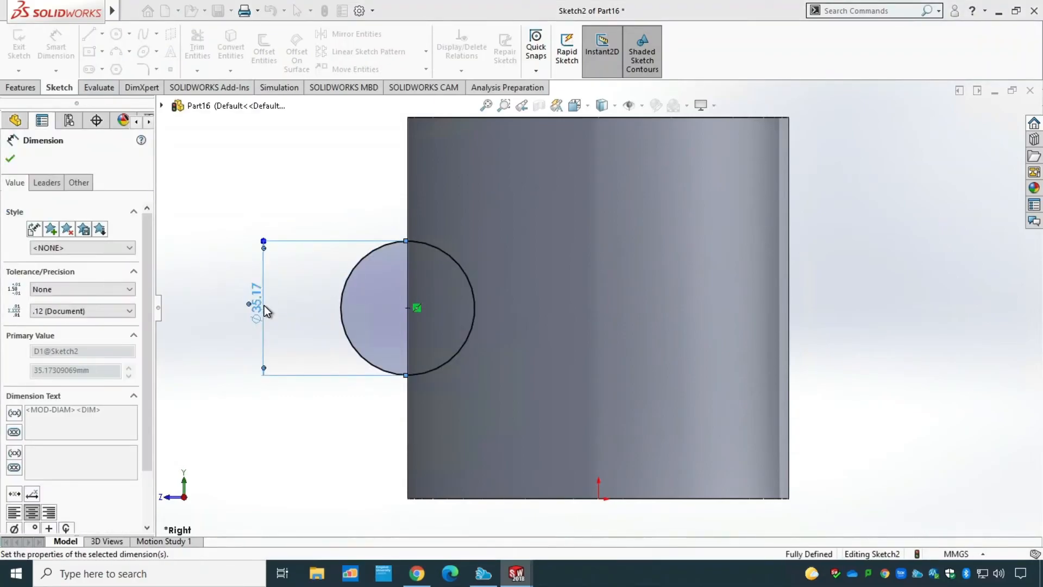
key(Escape)
Step: Draw a vertical line along the cylinder's silhouette edge between the uppermost and lowermost points of the 40 mm circle
click(89, 34)
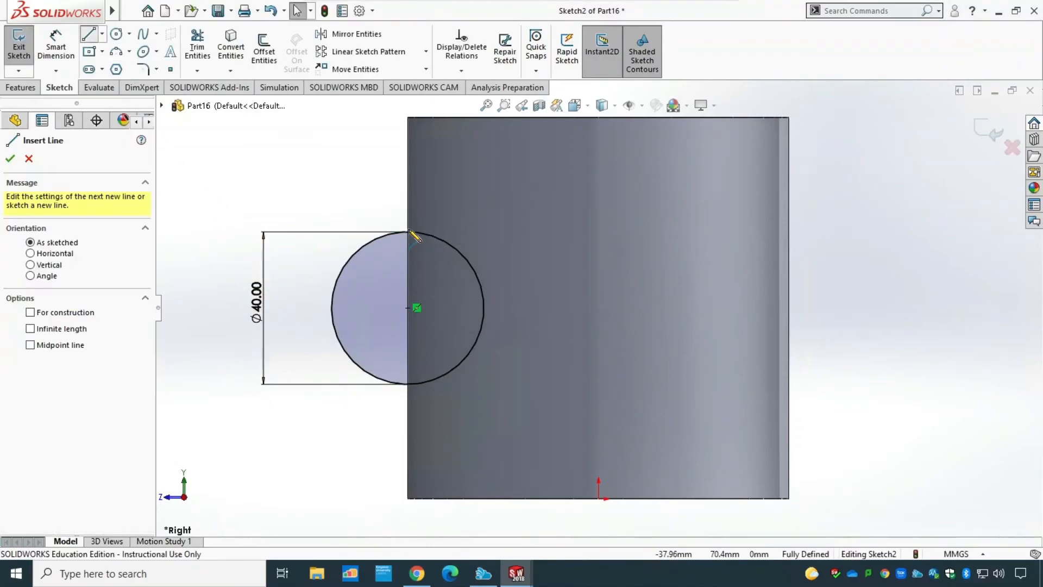
click(408, 233)
click(408, 384)
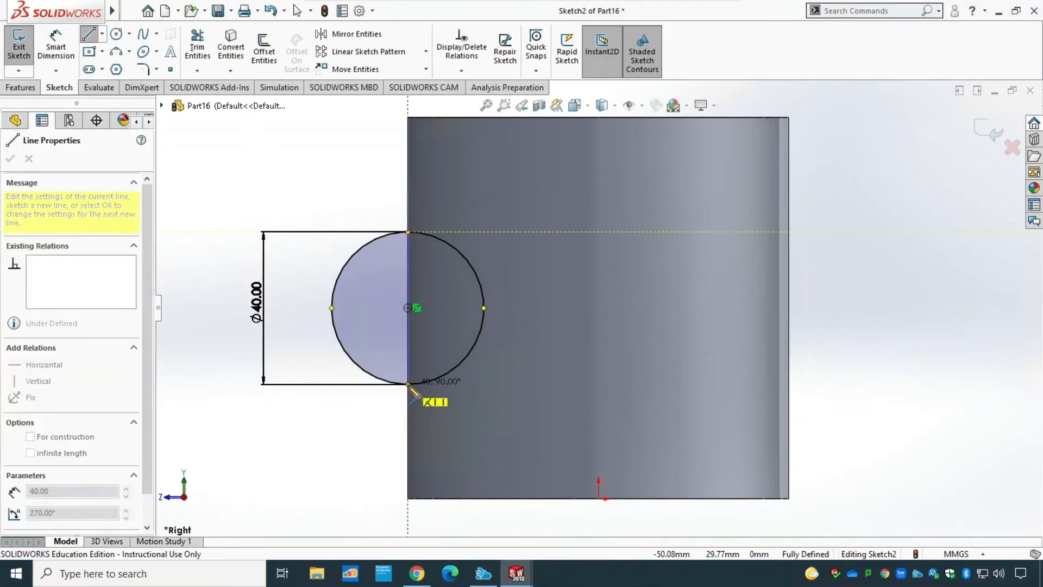
key(Escape)
key(Escape)
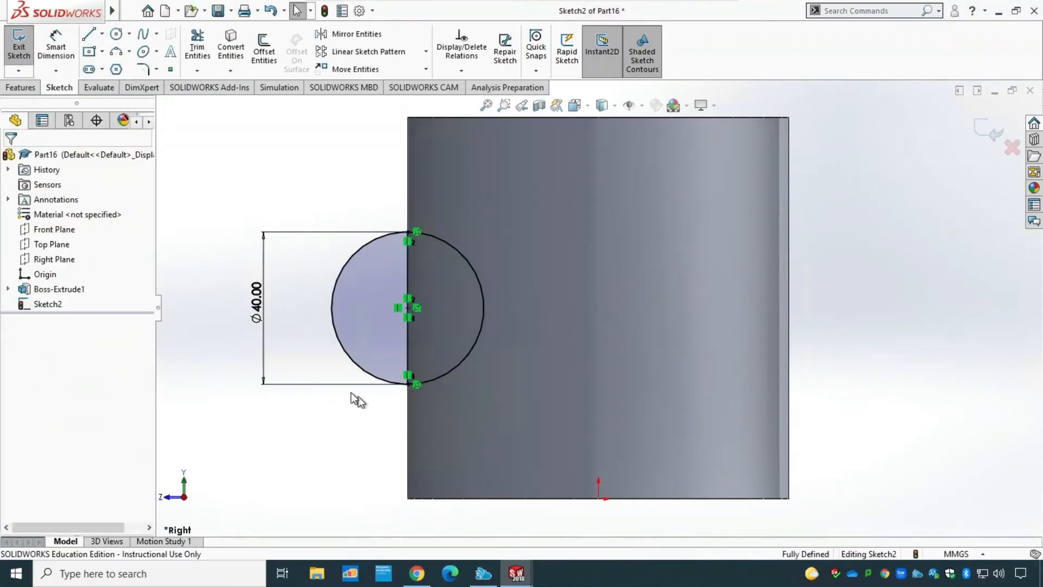
Step: Trim away the half of the circle outside the cylinder with Trim to closest, leaving a closed semicircular profile
click(197, 45)
click(31, 423)
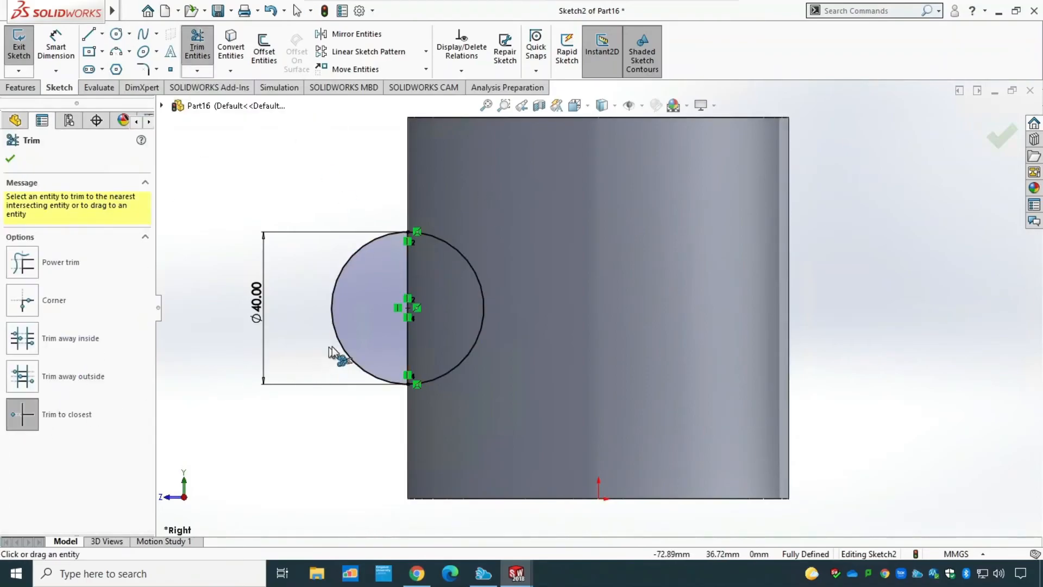
click(343, 352)
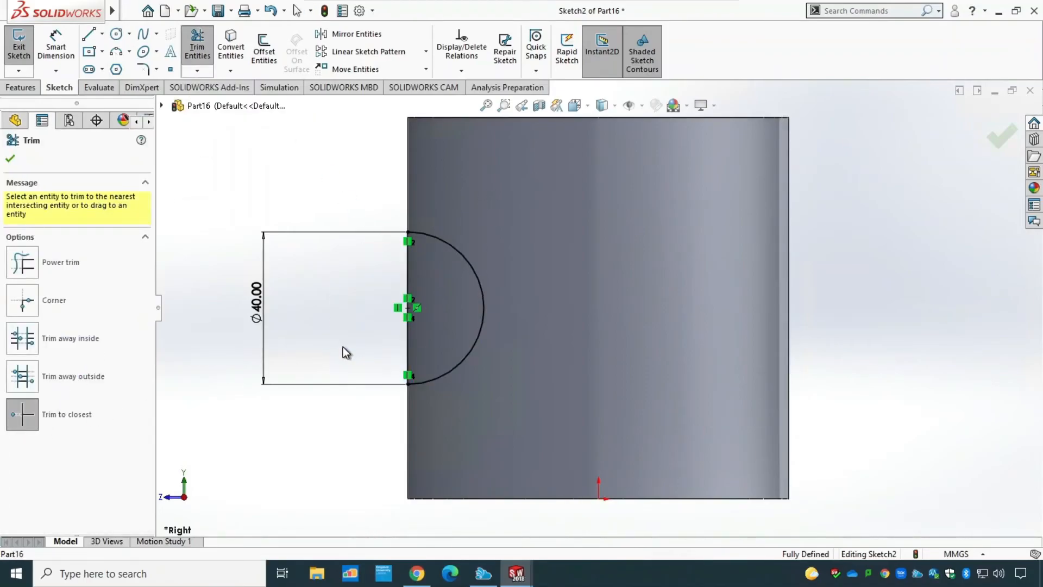
key(Escape)
Step: Draw a vertical centerline from the origin up to the cylinder's top edge and exit the sketch
click(101, 34)
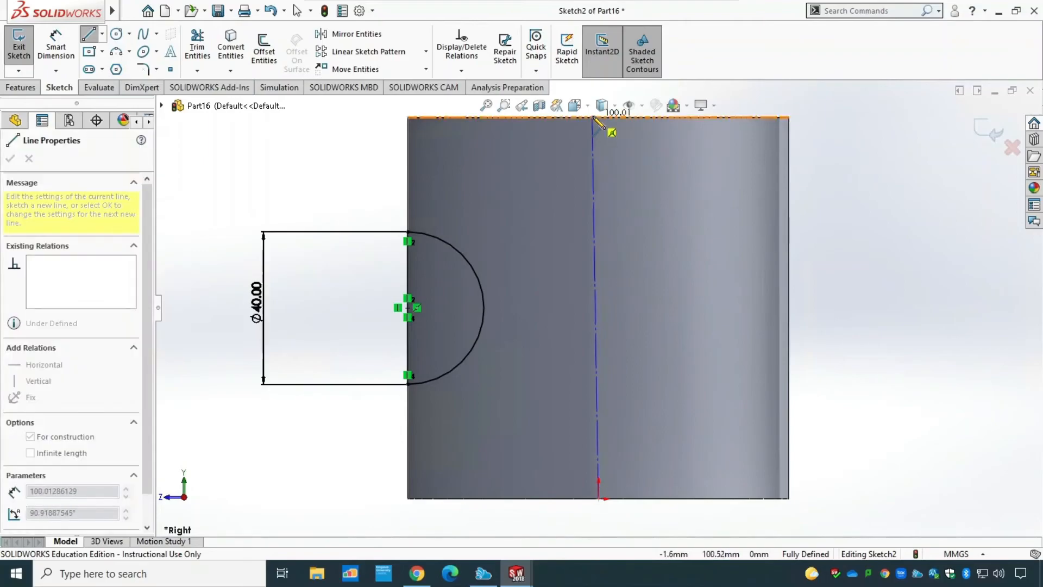
click(597, 117)
key(Escape)
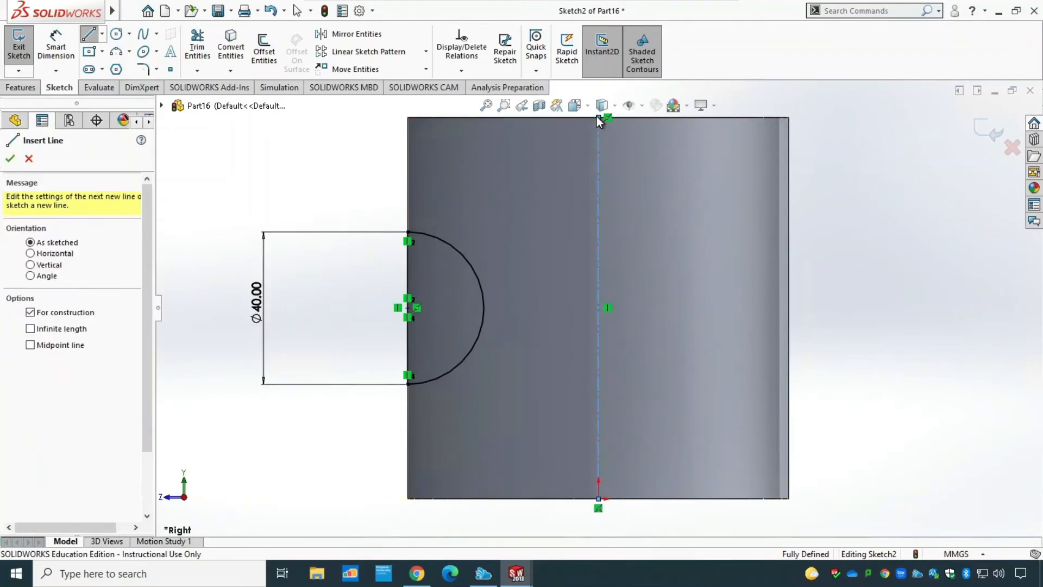
key(Escape)
click(19, 52)
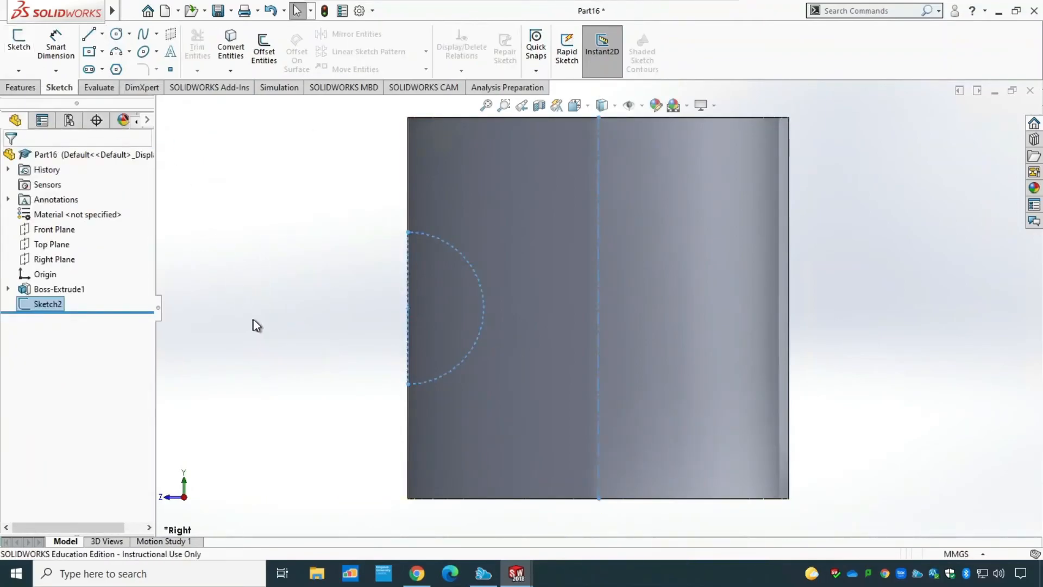
Step: Create a 360-degree revolved cut from the semicircle sketch about the vertical centerline to form a groove around the cylinder
middle_drag(333, 324, 358, 352)
scroll(343, 408, down, 2)
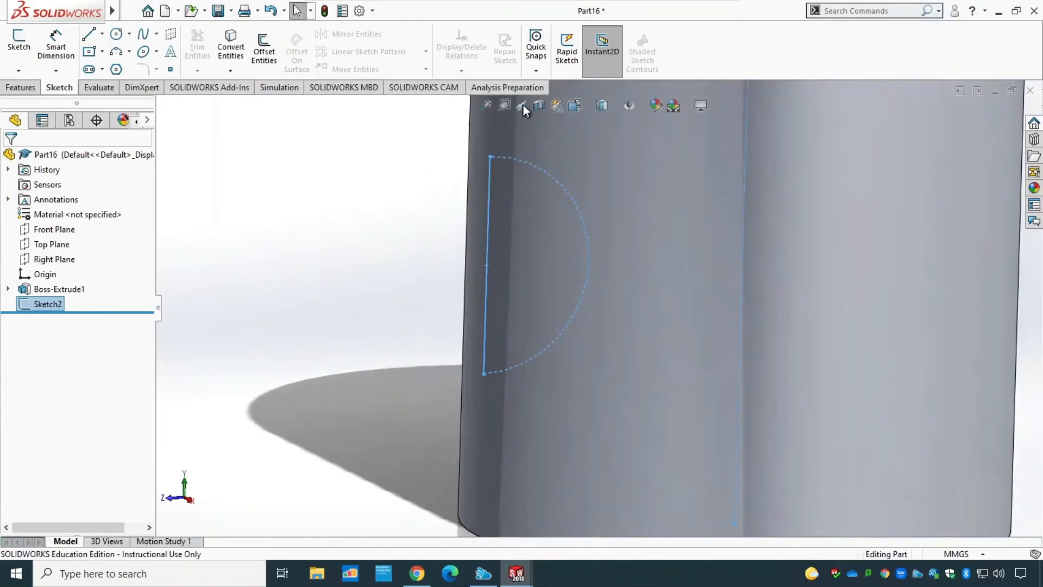
click(582, 106)
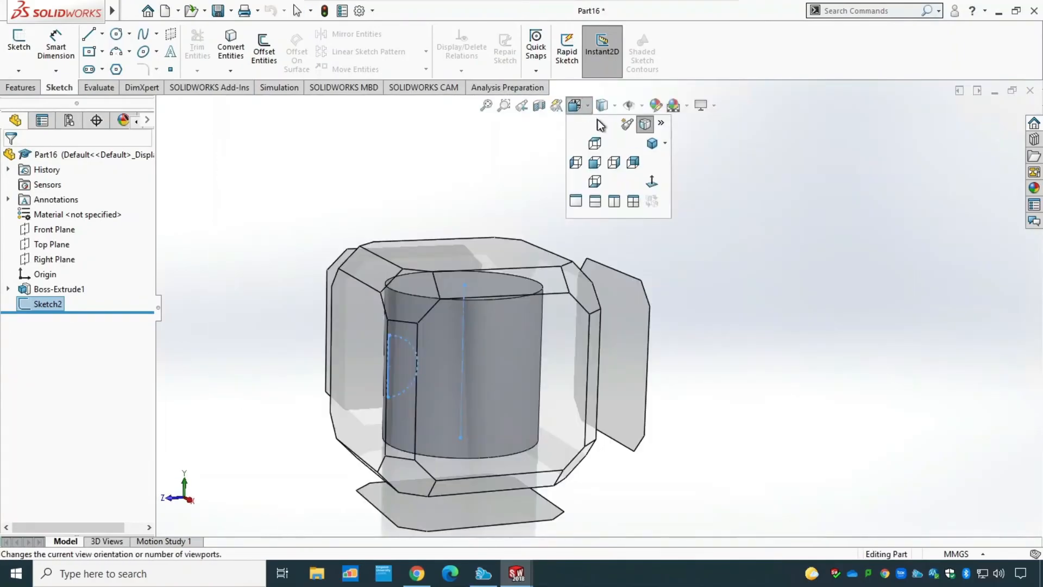
click(651, 145)
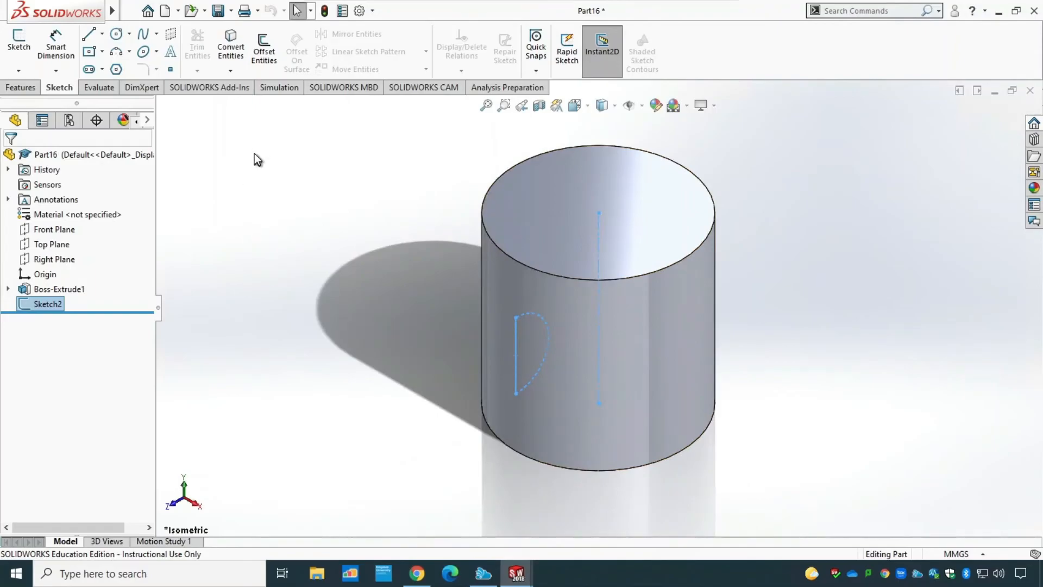
click(31, 88)
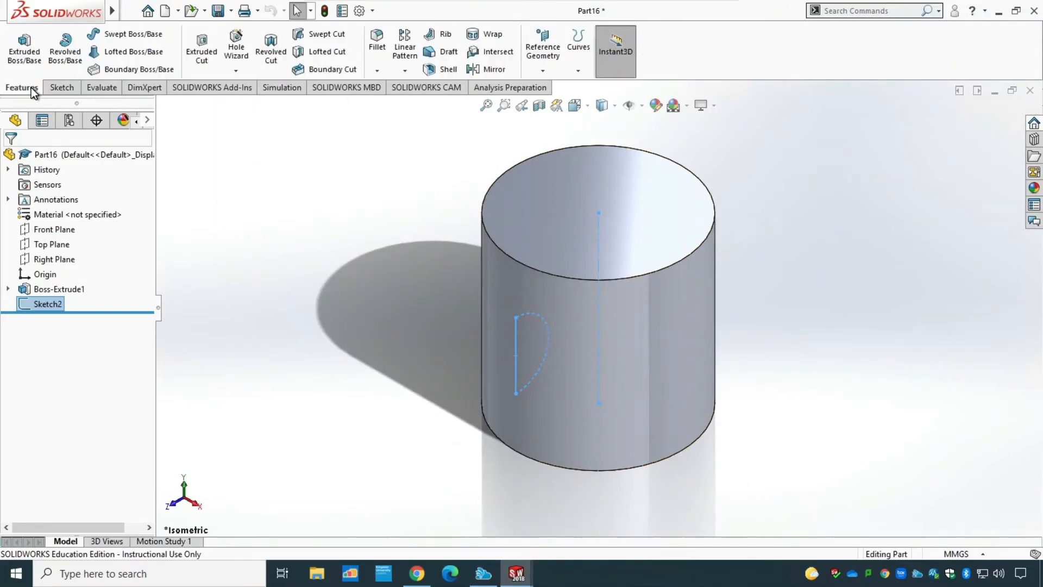
click(271, 61)
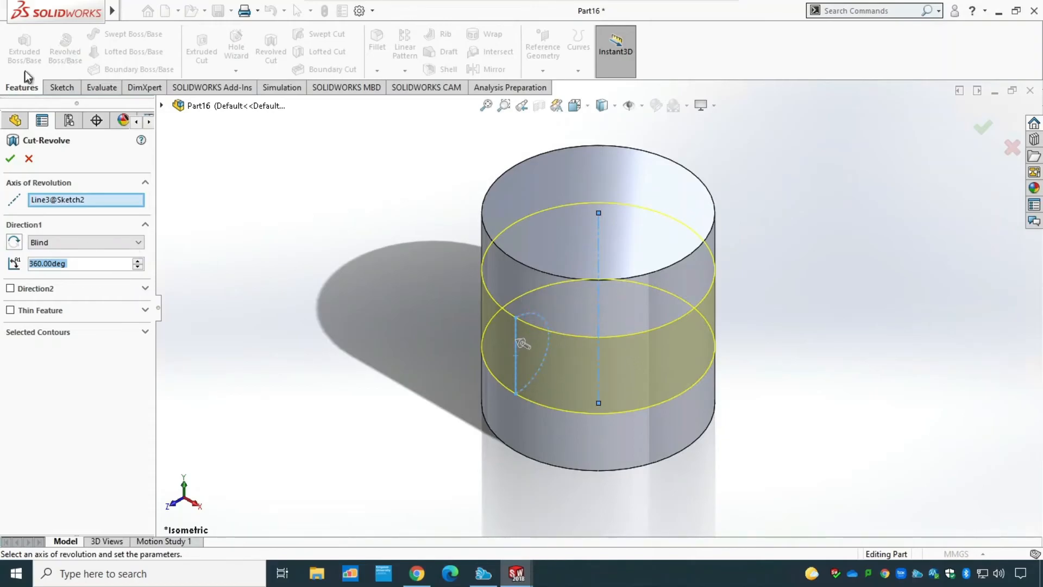
click(11, 158)
middle_drag(404, 431, 378, 346)
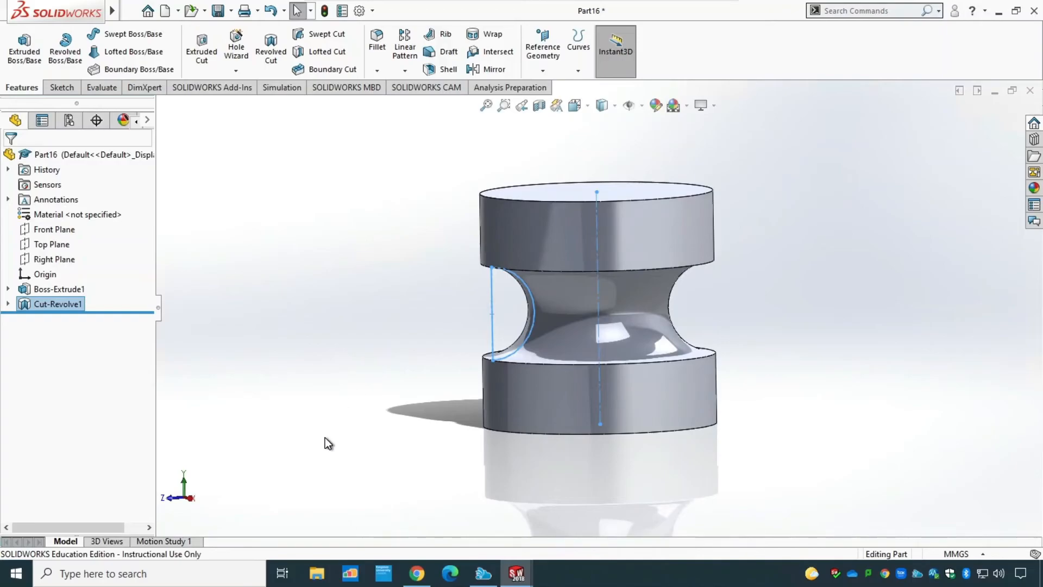
right_click(43, 304)
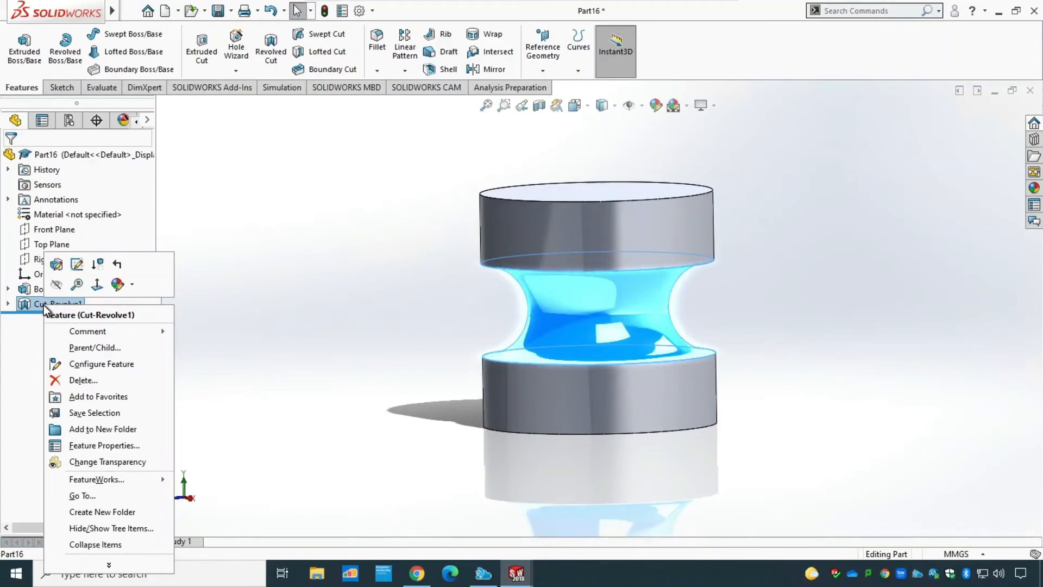
click(57, 266)
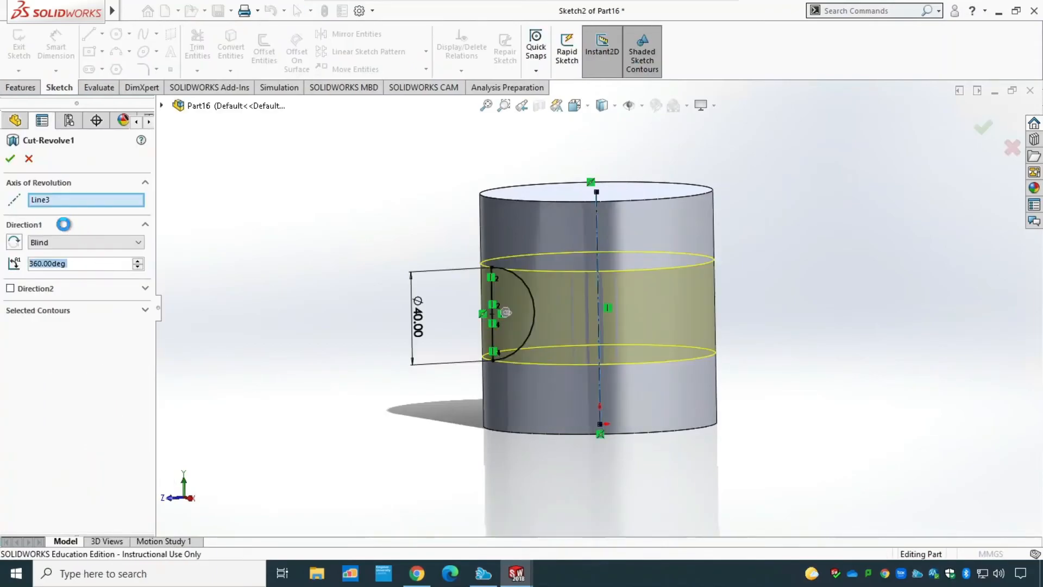
click(10, 158)
Step: Open the revolved cut's sketch for editing and orient the view normal to it
click(8, 304)
click(50, 320)
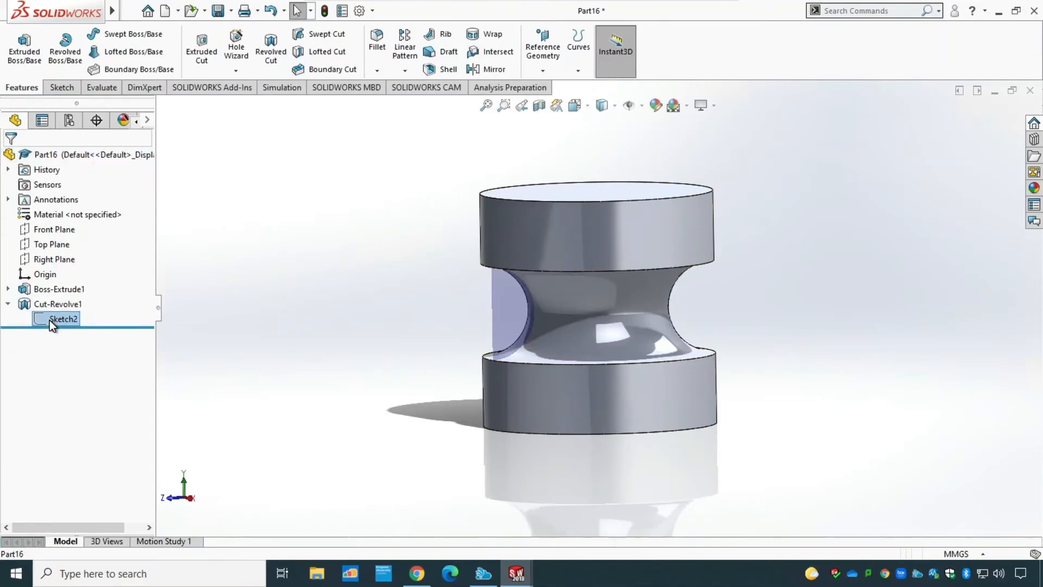
right_click(50, 321)
click(62, 280)
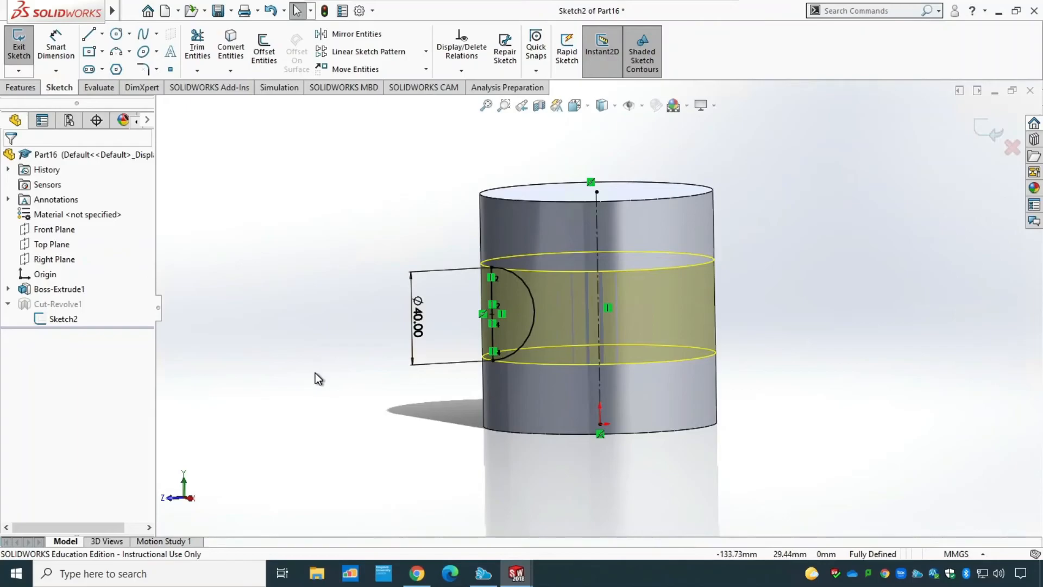
key(ctrl+8)
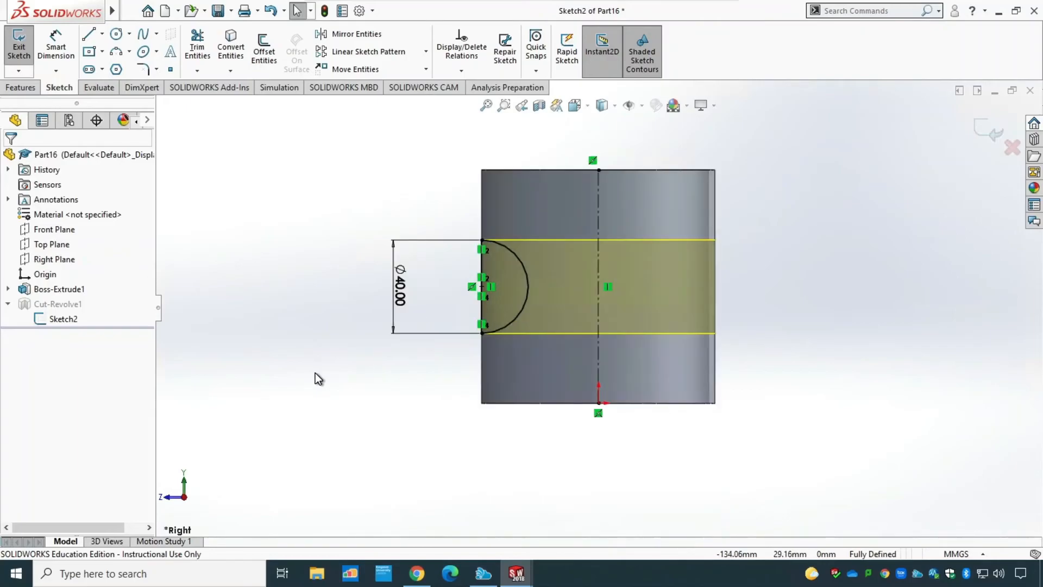
Step: Delete the semicircular arc together with its diameter dimension from the groove sketch
click(513, 317)
right_click(513, 316)
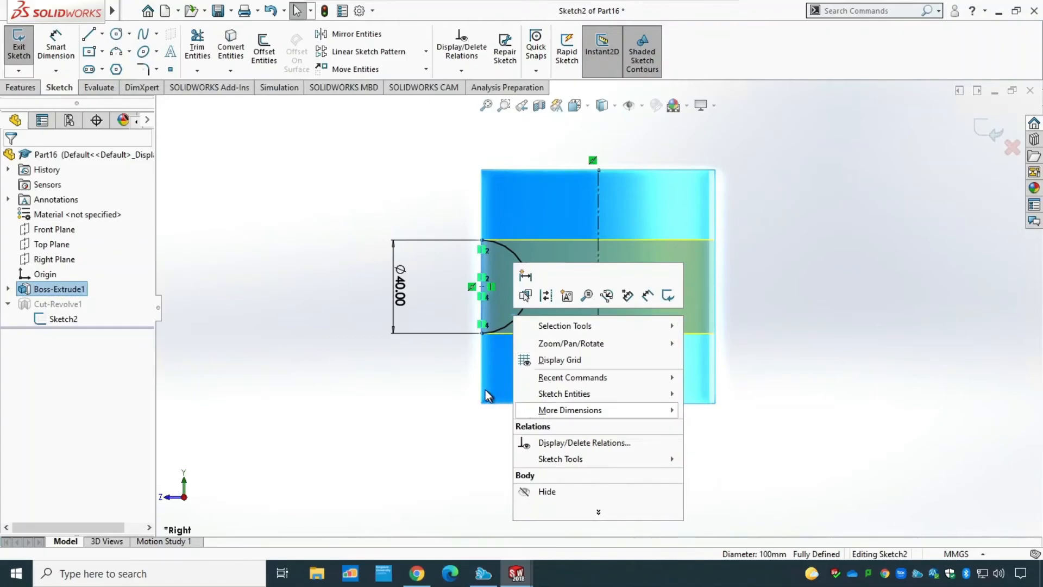
click(511, 321)
scroll(544, 304, up, 3)
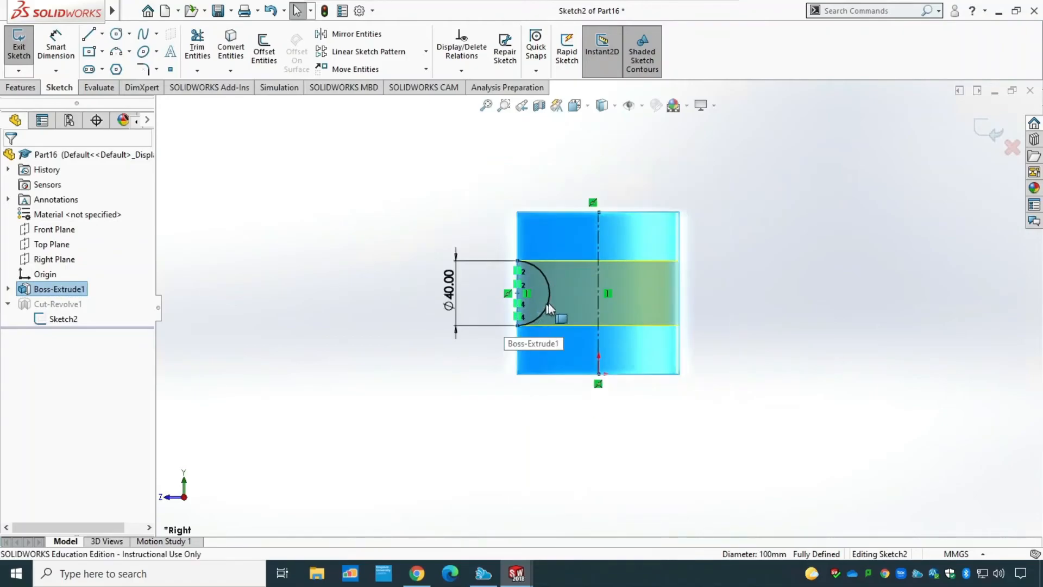
scroll(540, 306, down, 8)
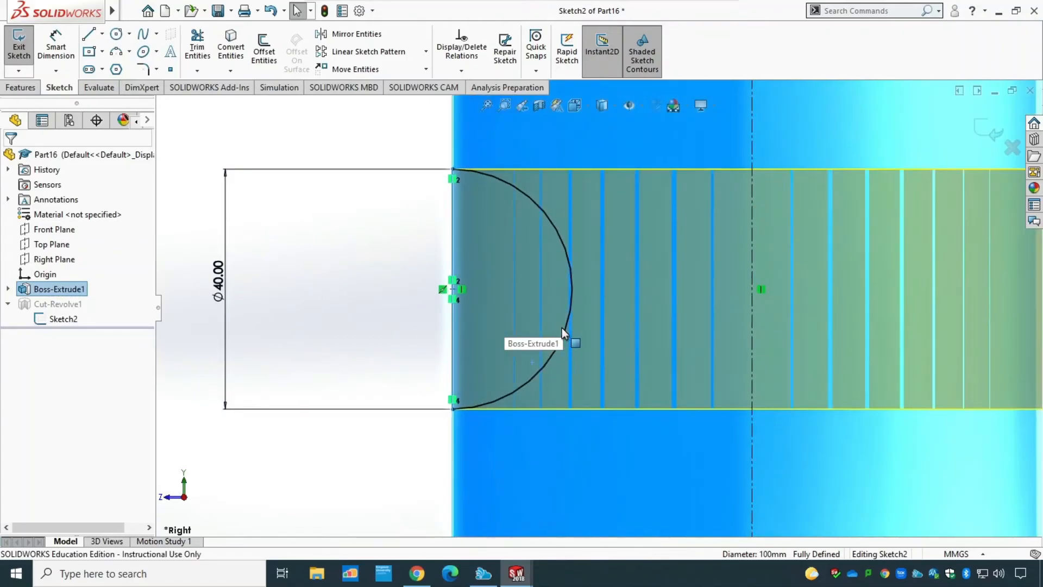
click(565, 329)
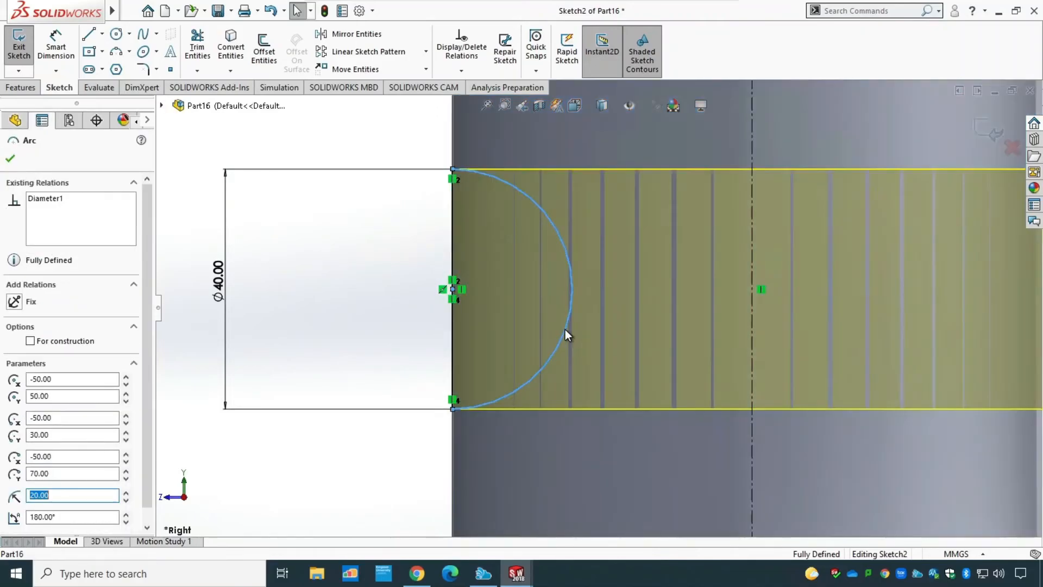
right_click(565, 329)
click(631, 525)
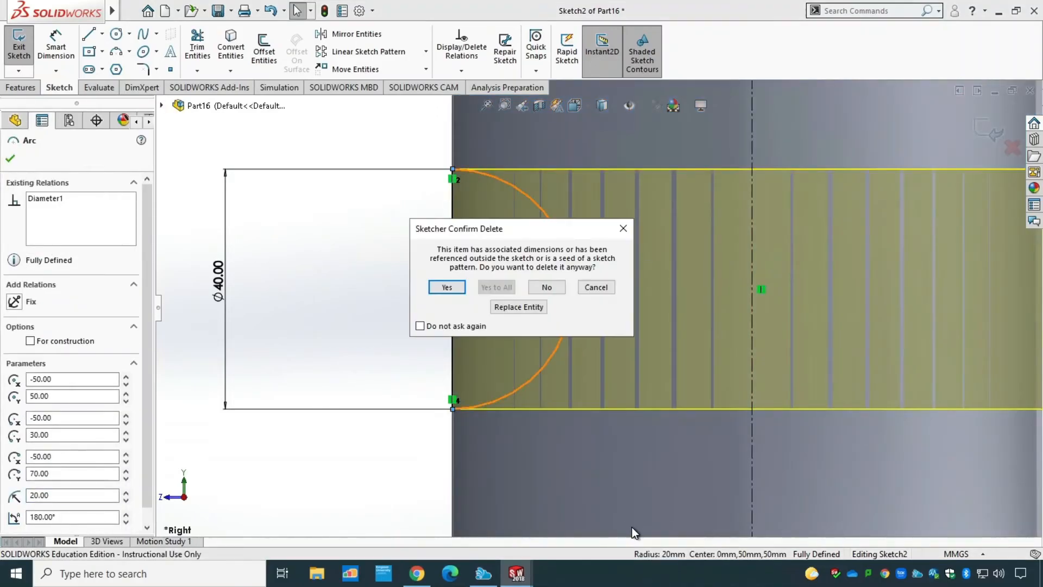
click(446, 287)
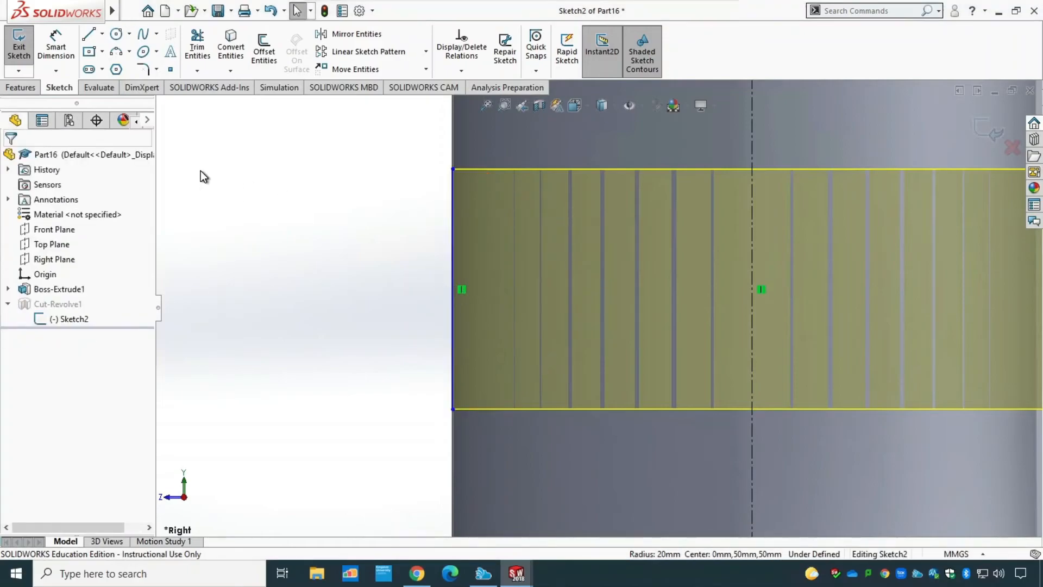
Step: Draw three lines forming a rectangular profile about 18 mm deep with the existing vertical line, and exit the sketch to rebuild the groove
click(89, 34)
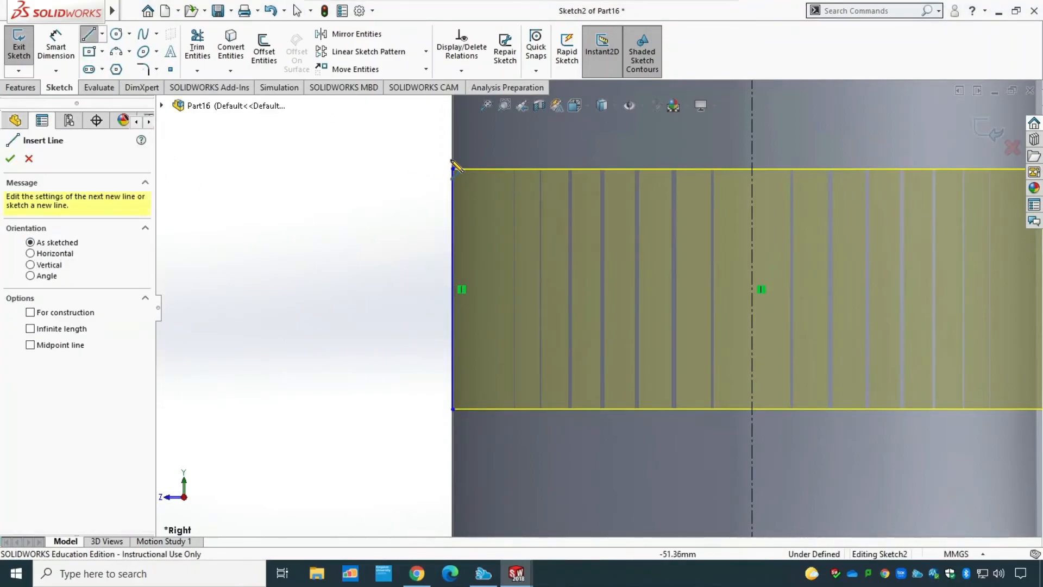
click(563, 169)
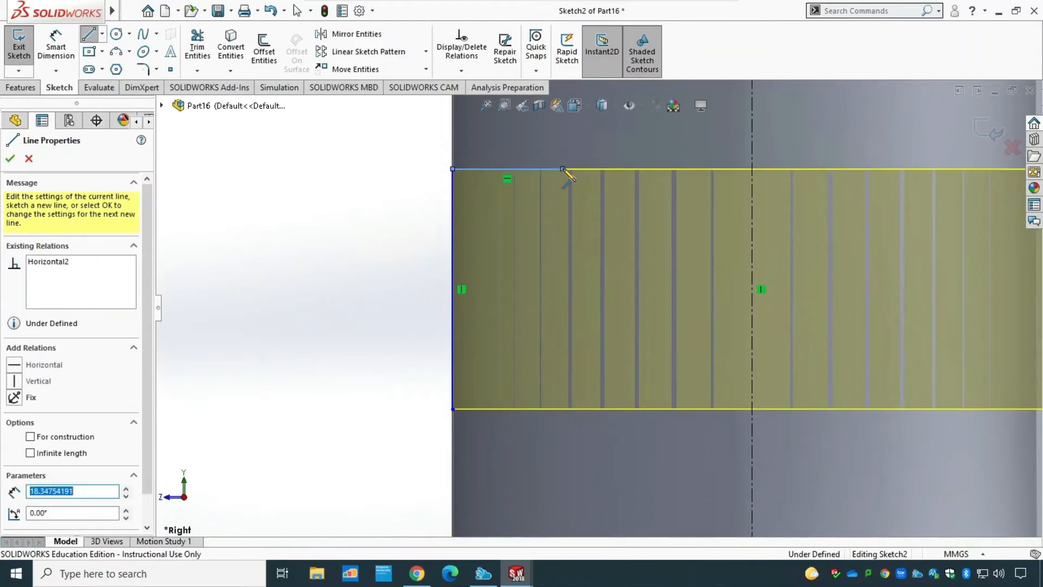
click(563, 408)
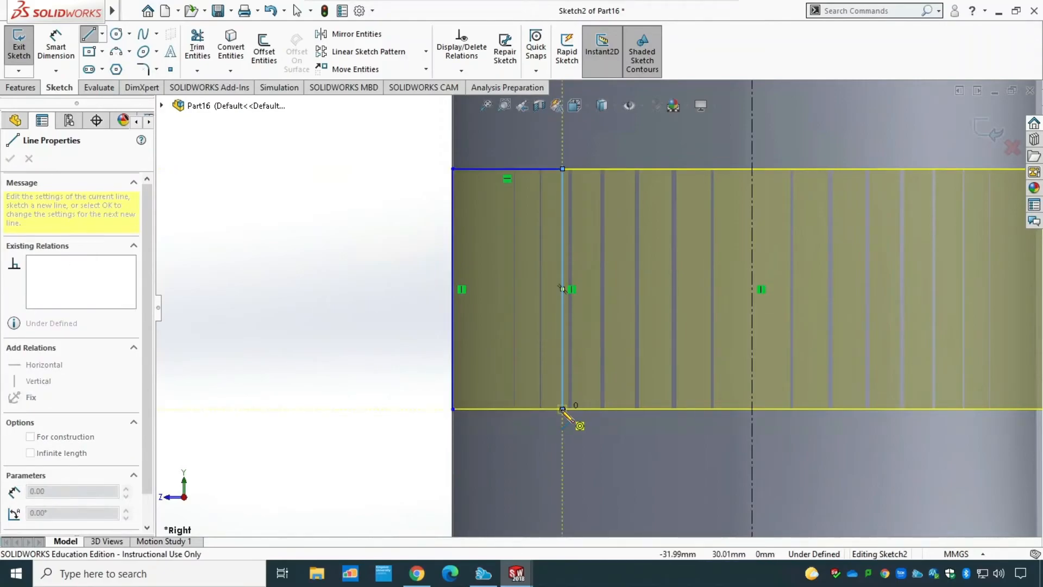
click(453, 409)
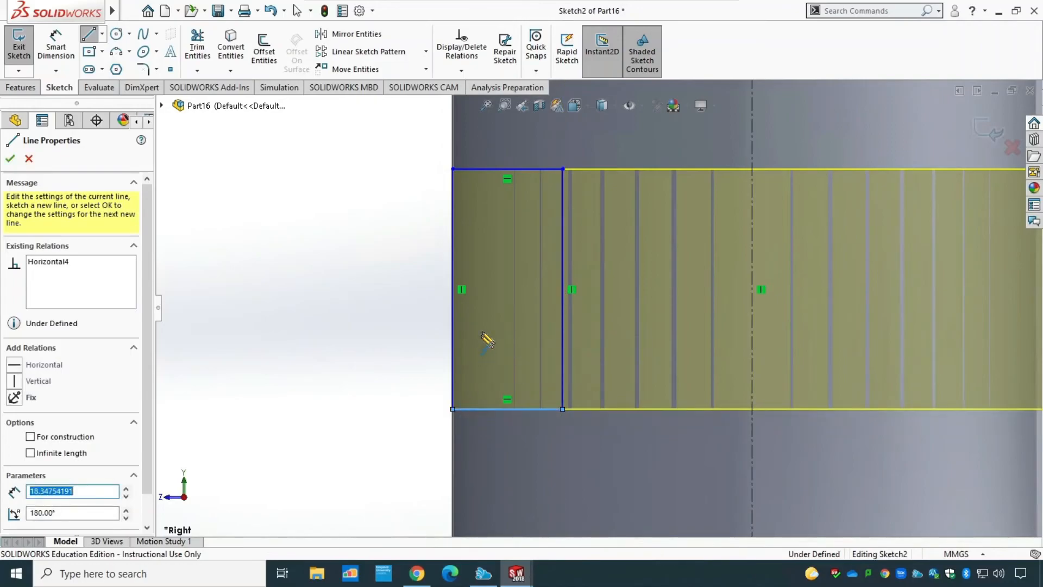
click(19, 49)
key(f)
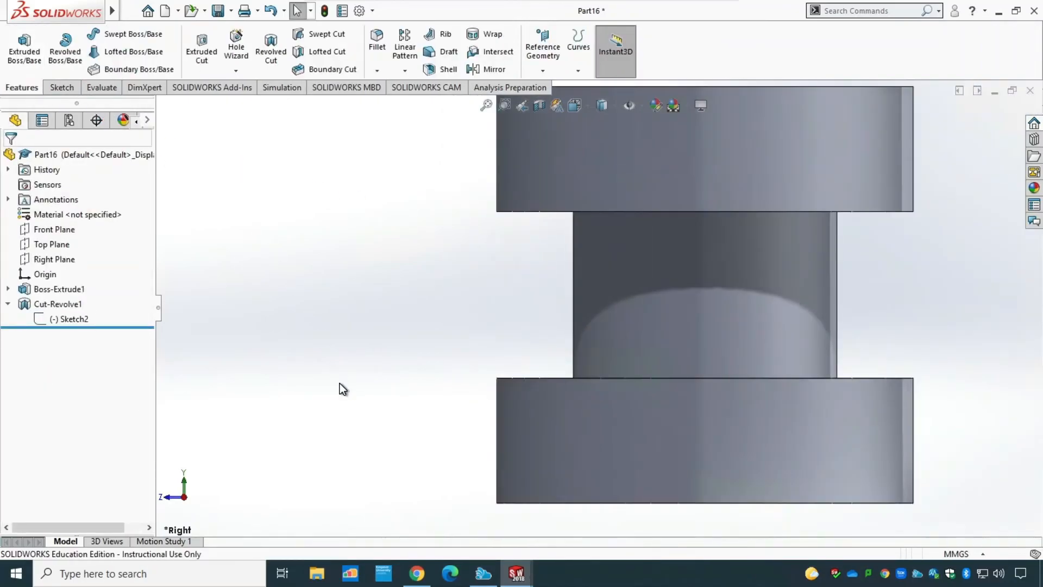
middle_drag(367, 303, 429, 332)
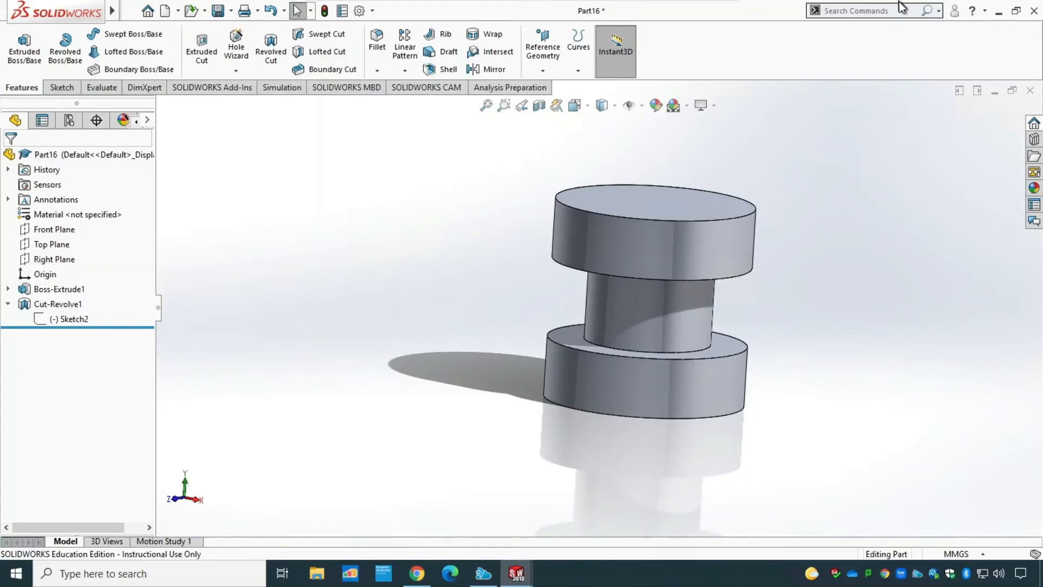
Step: Search the commands for "slot" and start the Straight Slot tool
click(885, 12)
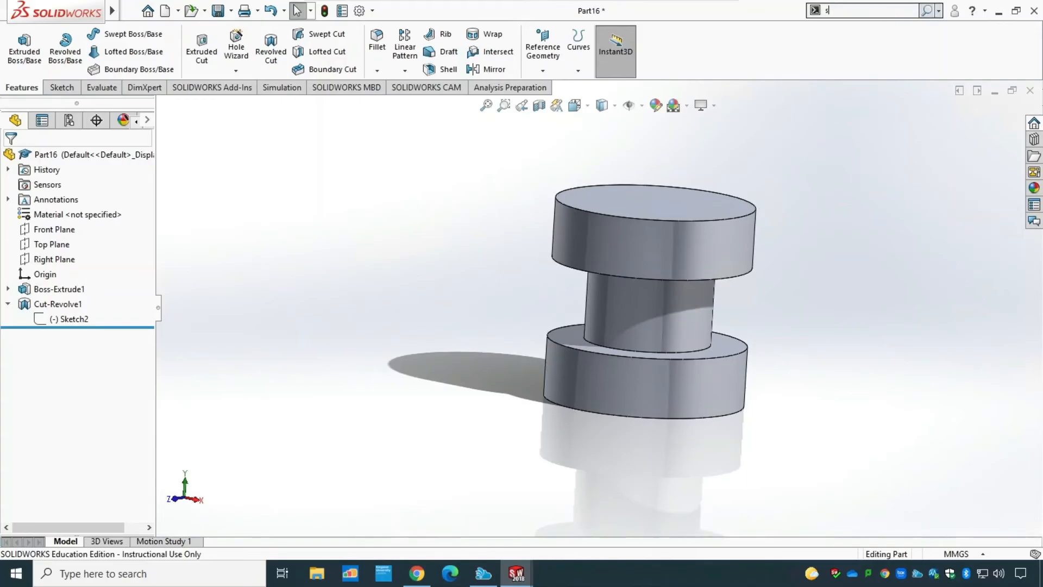
text(slot)
key(ctrl+s)
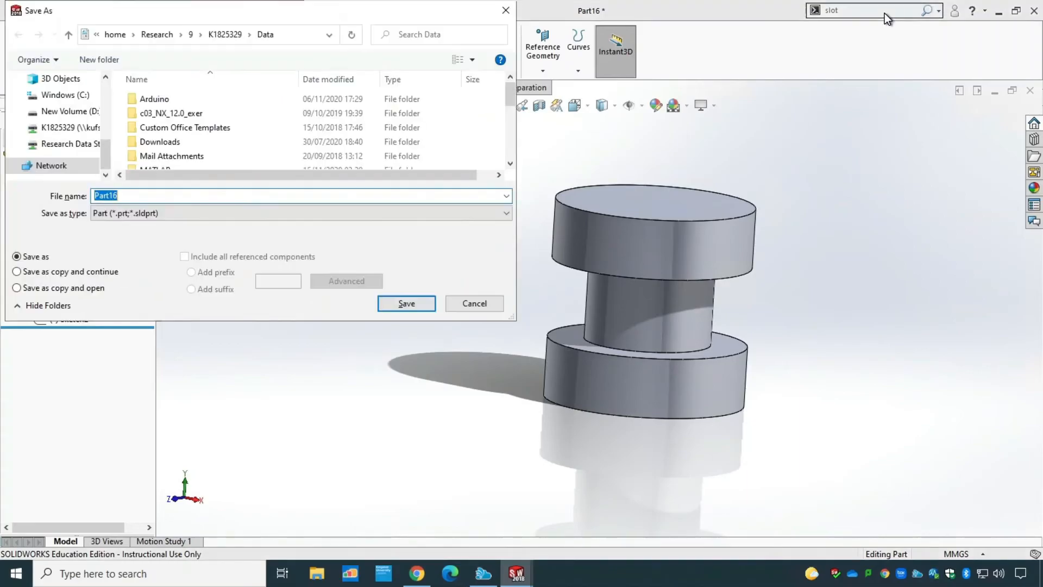
click(482, 301)
click(855, 13)
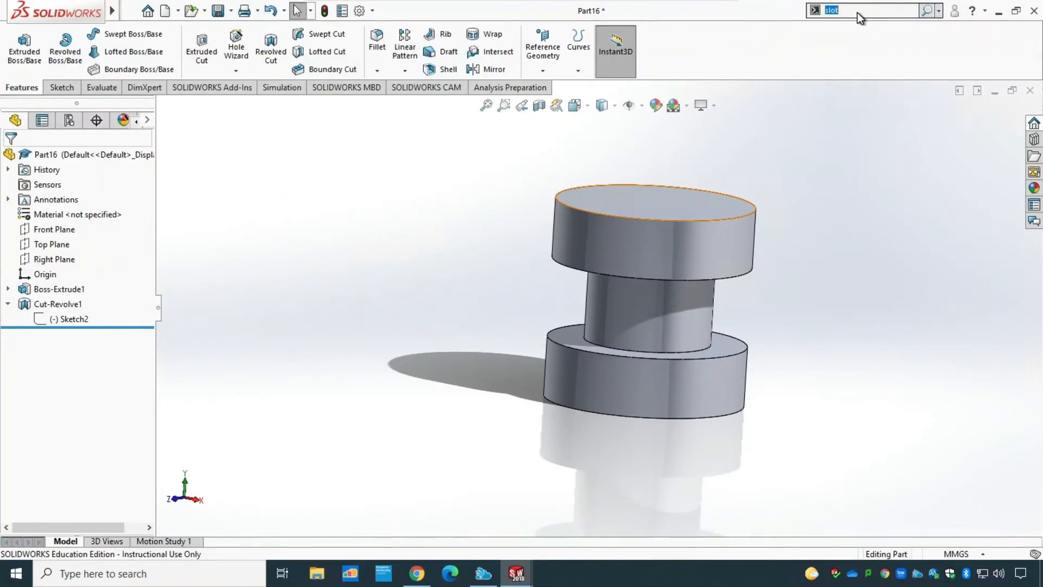
click(858, 12)
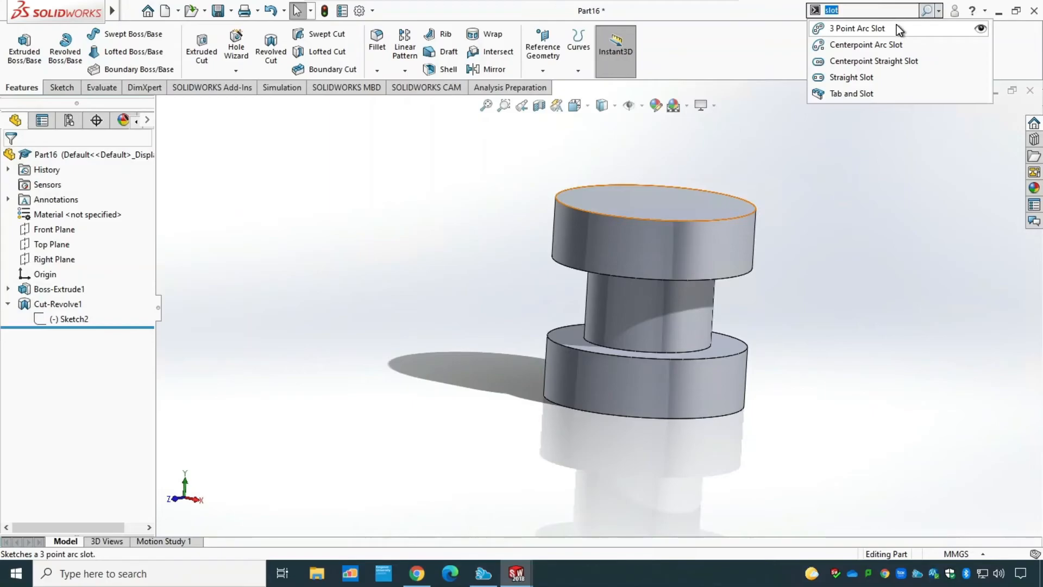
click(895, 76)
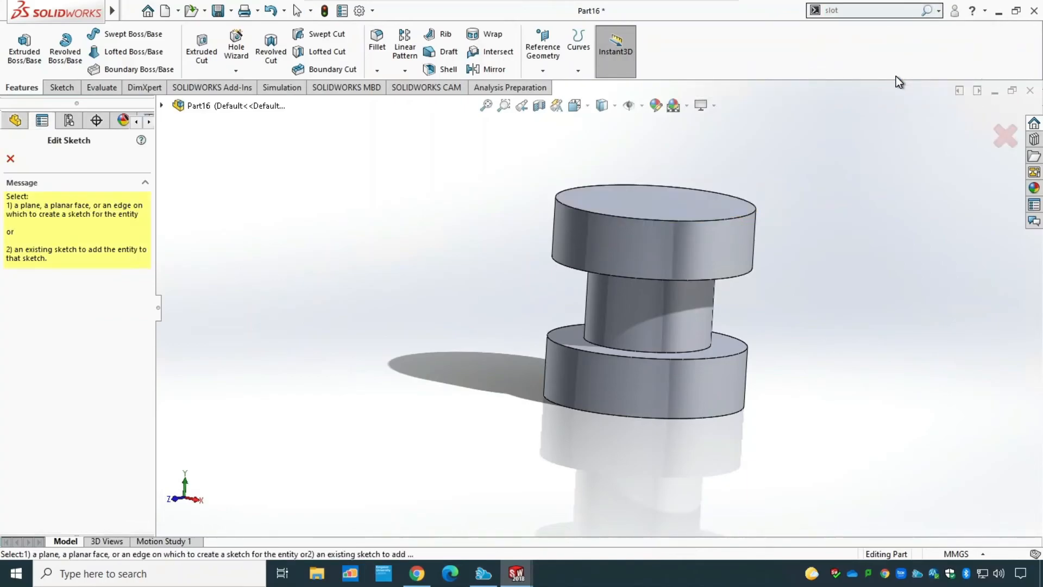
Step: Sketch a horizontal straight slot from the origin on the cylinder's top face, about 20 mm between centers and about 22 mm wide
click(677, 207)
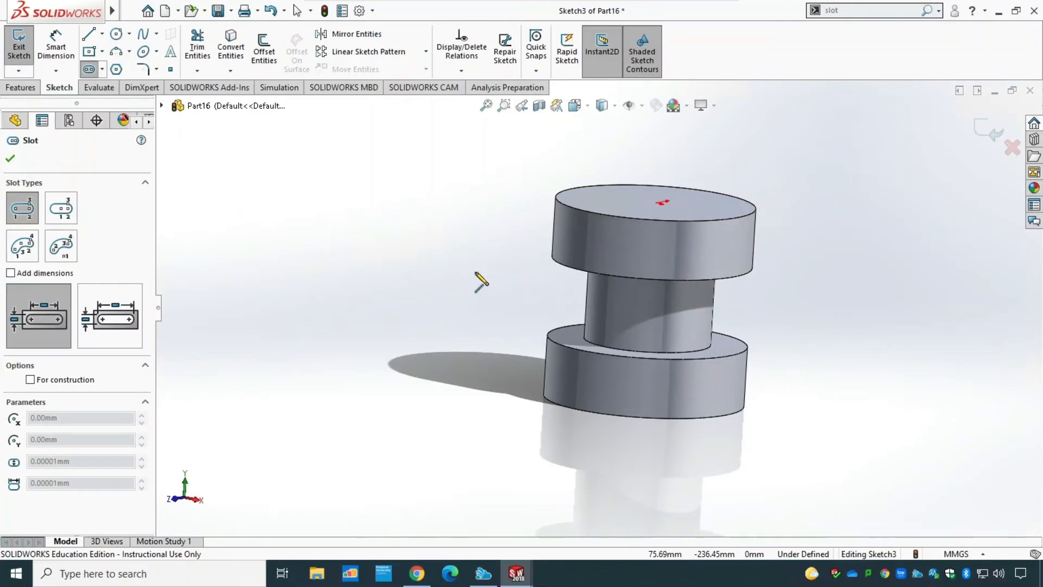
key(ctrl+8)
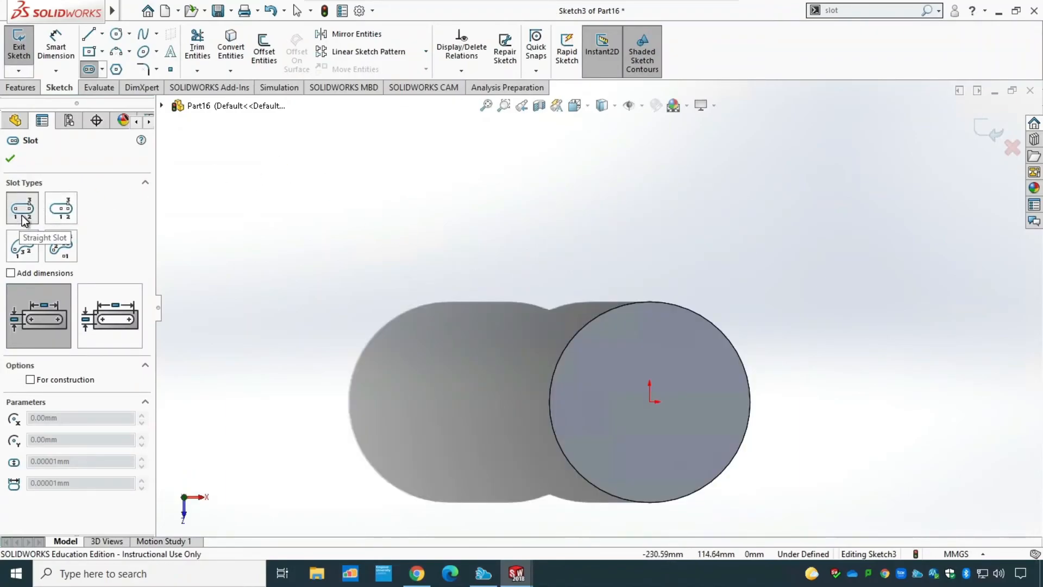
click(650, 402)
click(610, 402)
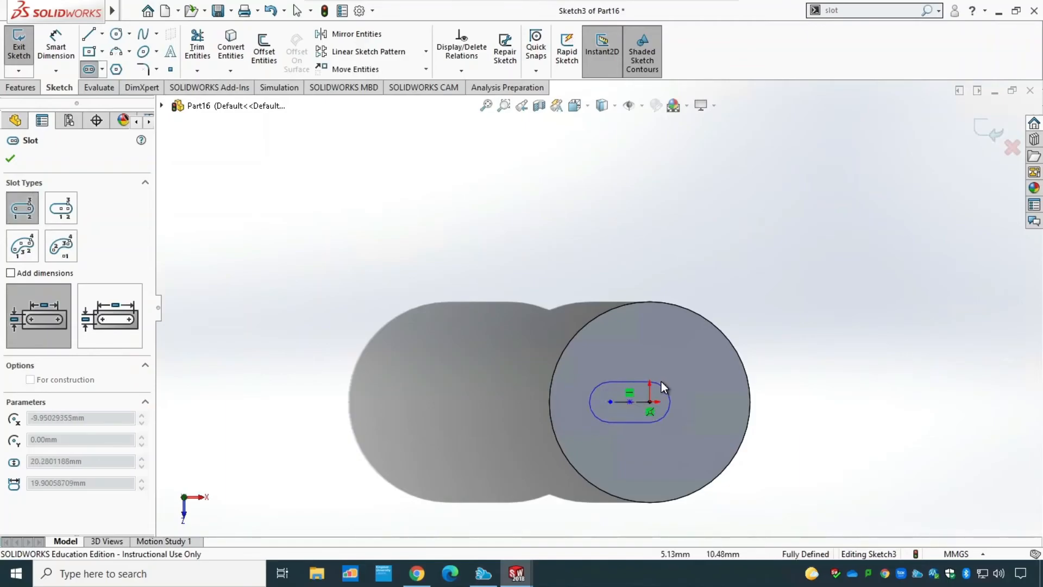
click(661, 380)
key(Escape)
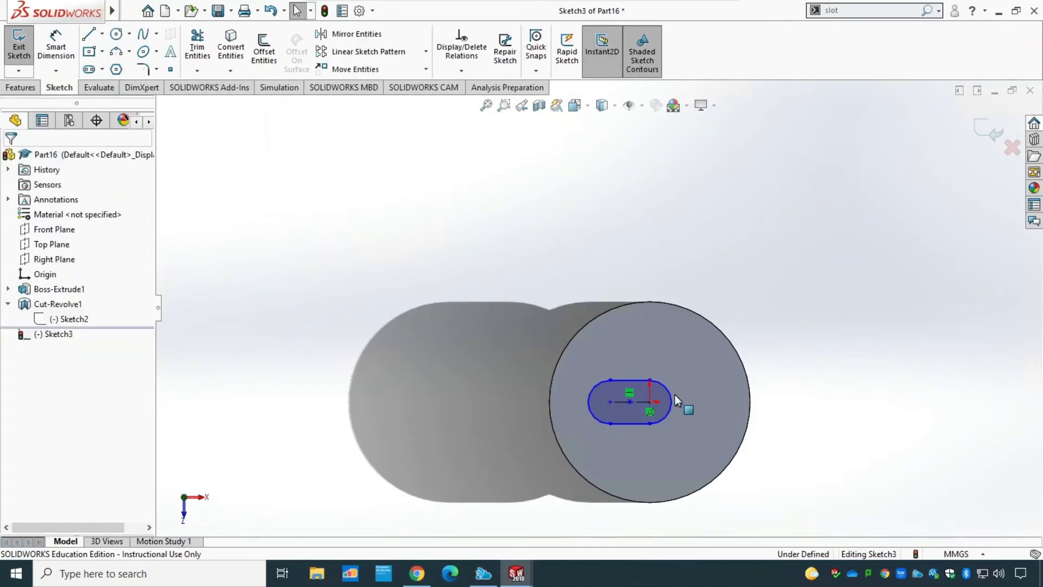
scroll(677, 412, down, 5)
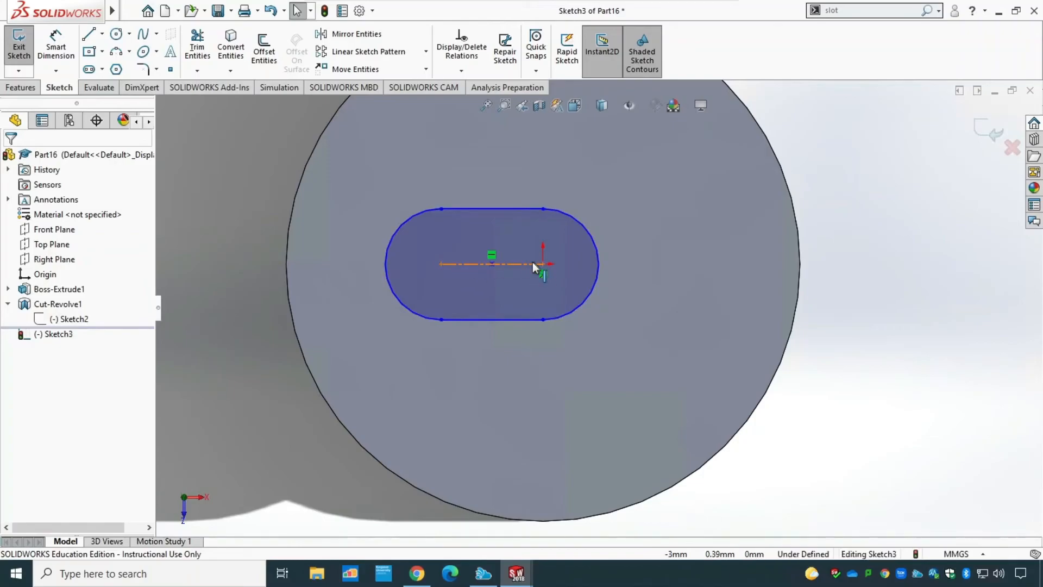
click(73, 49)
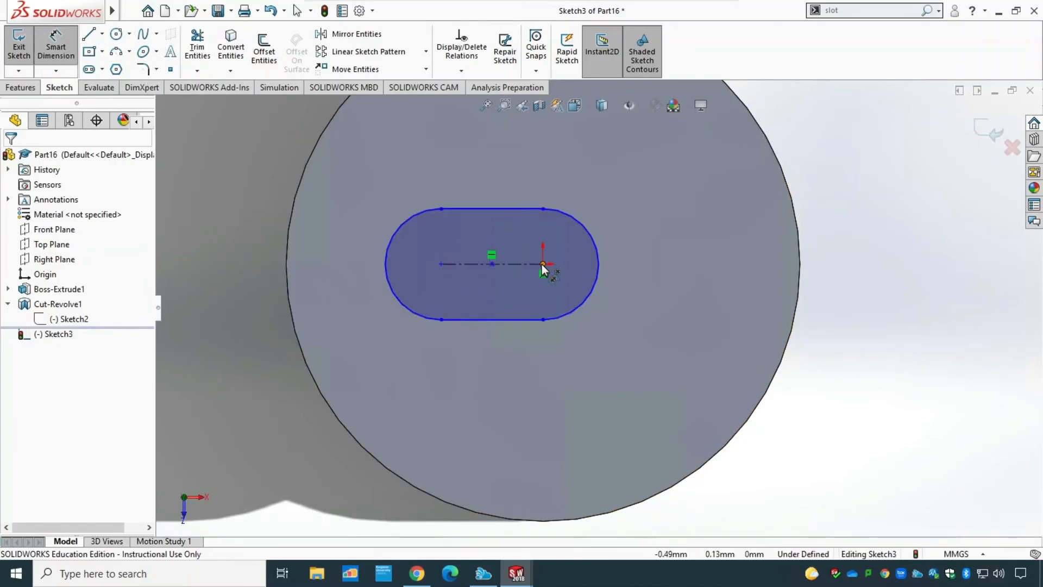
click(441, 264)
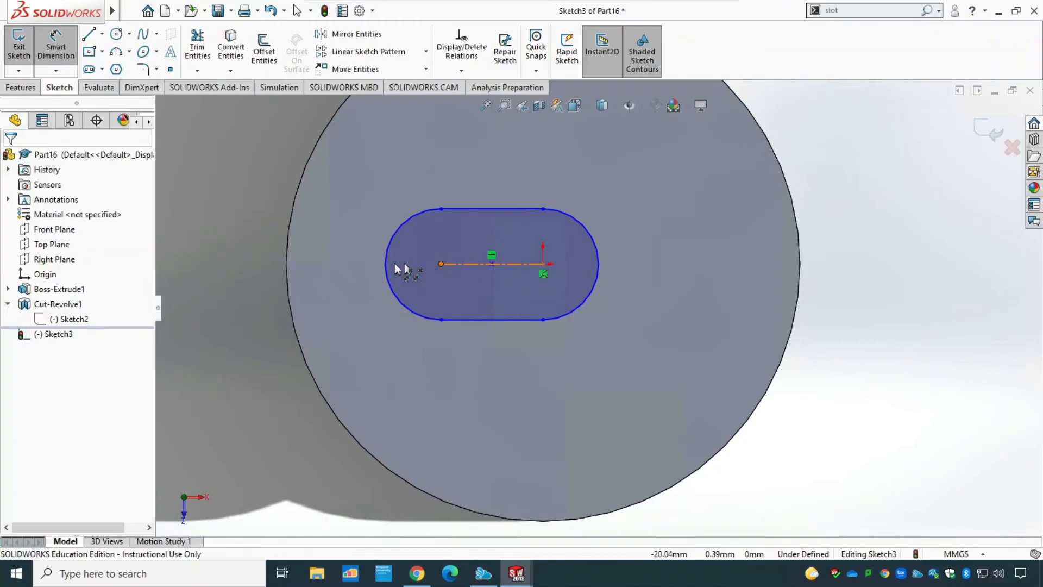
click(286, 267)
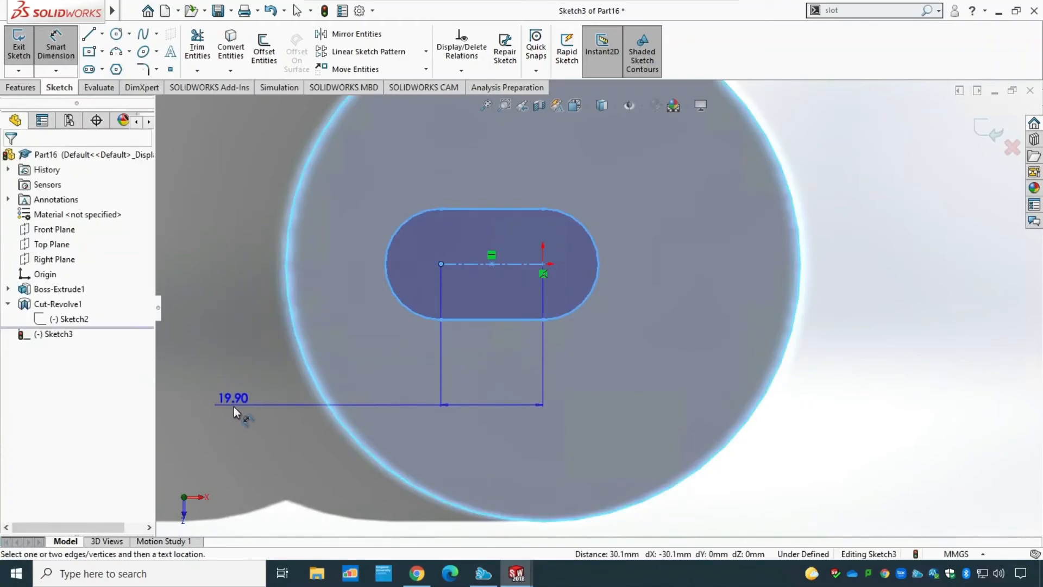
key(Escape)
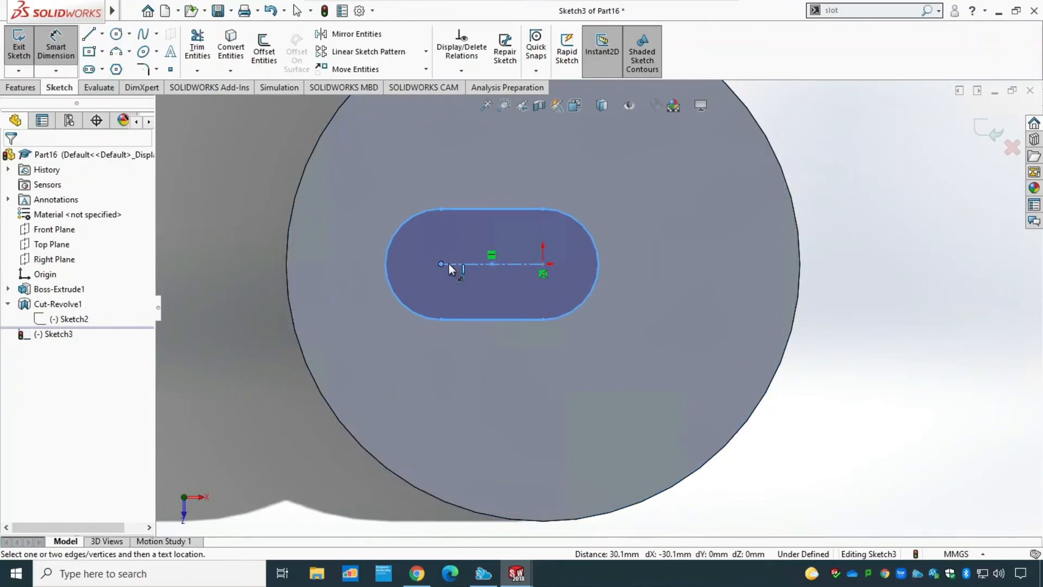
Step: Dimension the distance between the slot's two arc centers as 20 mm
scroll(531, 402, up, 3)
click(566, 282)
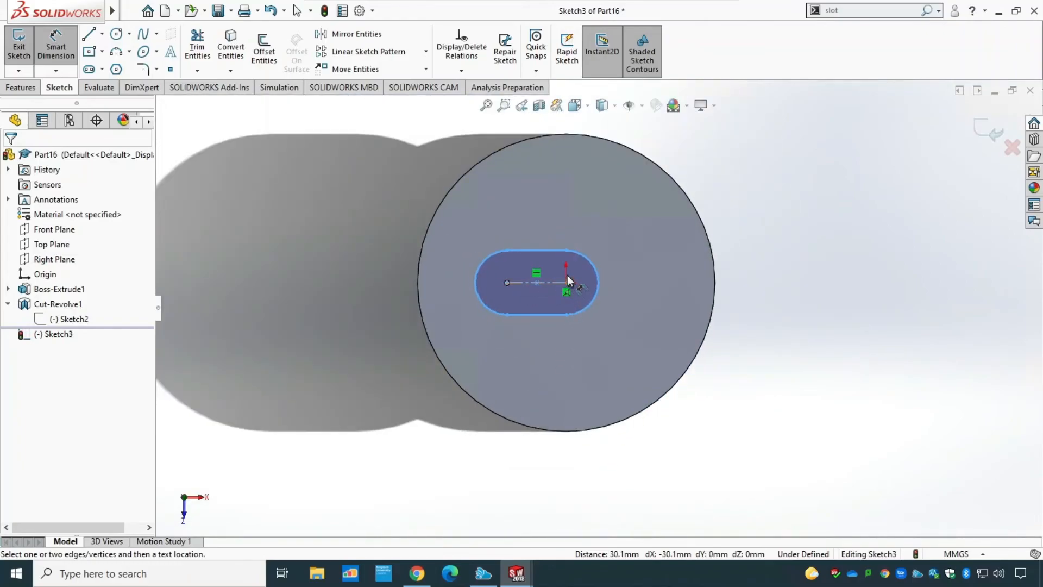
click(565, 281)
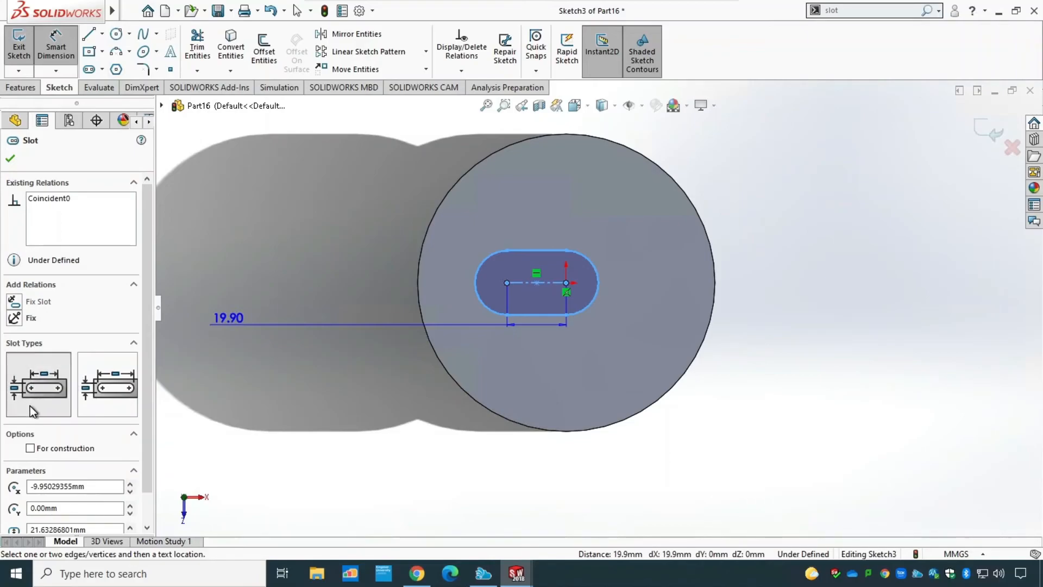
click(524, 276)
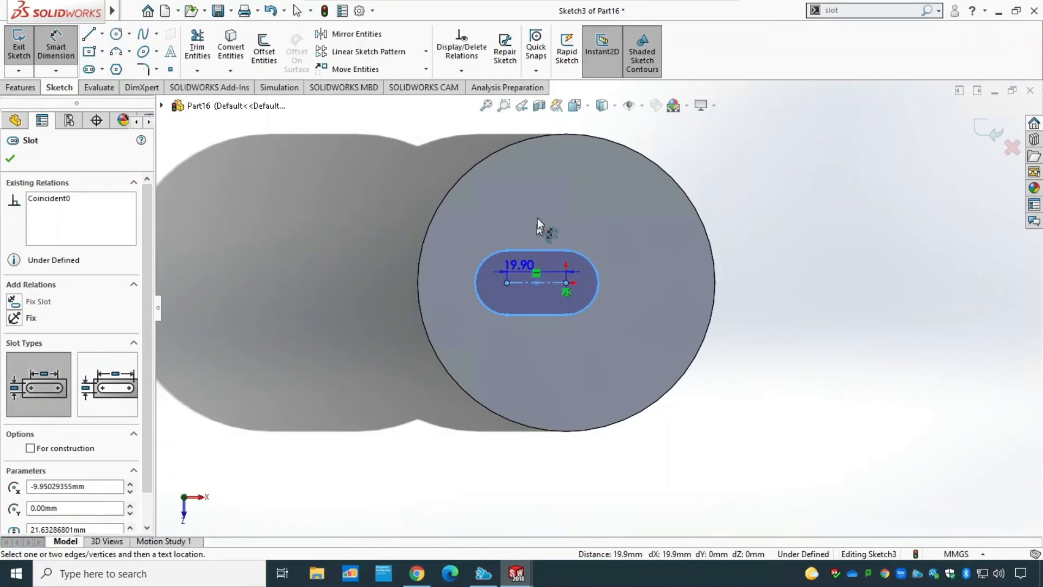
click(542, 210)
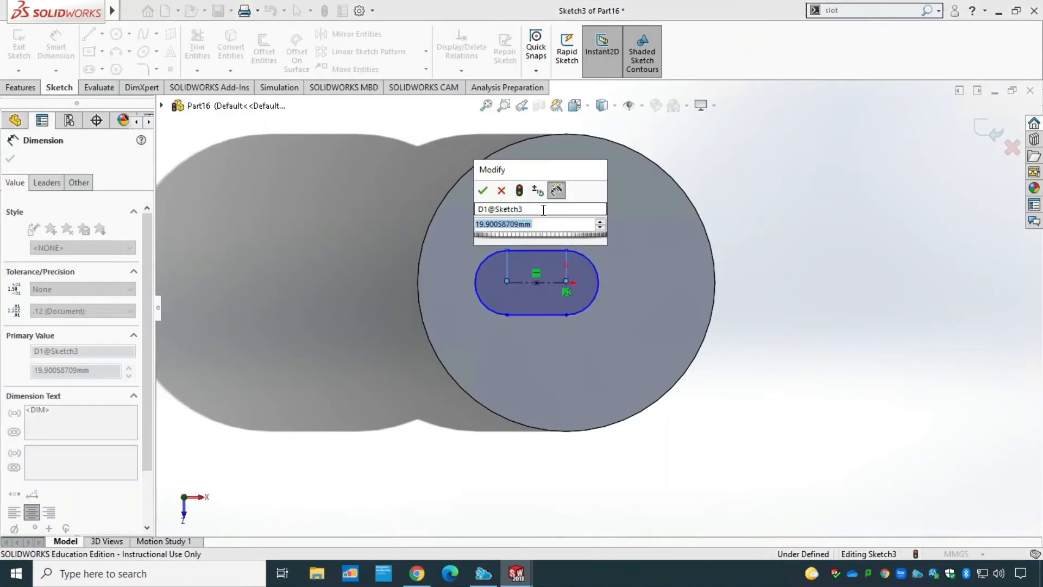
text(20)
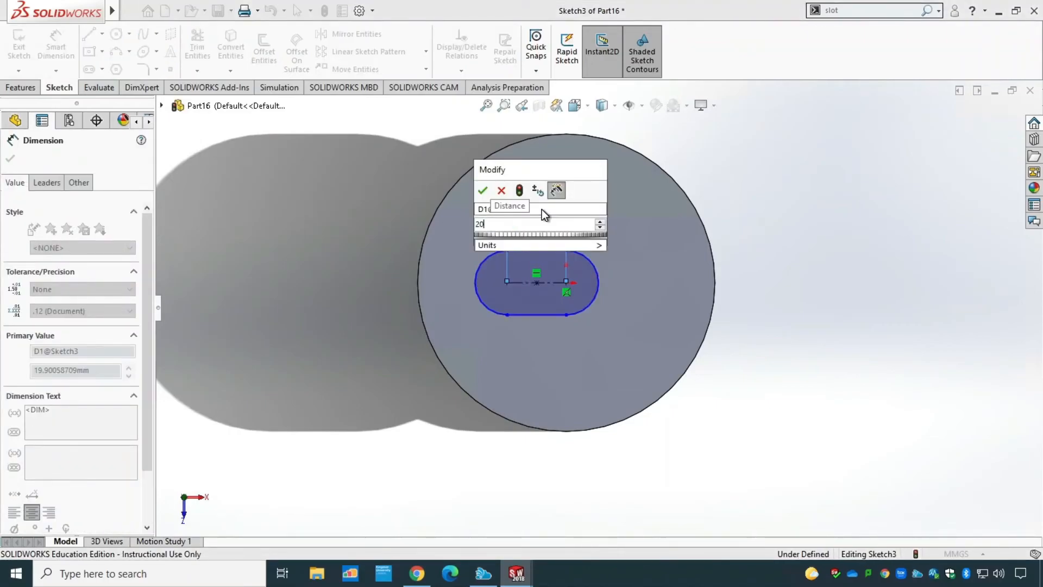
key(Return)
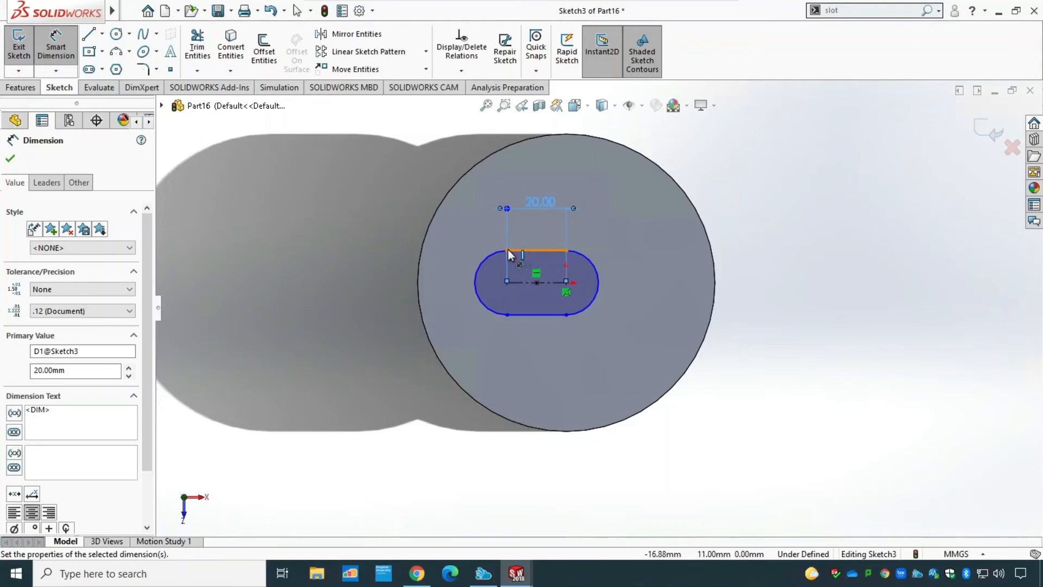
Step: Dimension the slot's width as 30 mm and exit the sketch
click(507, 314)
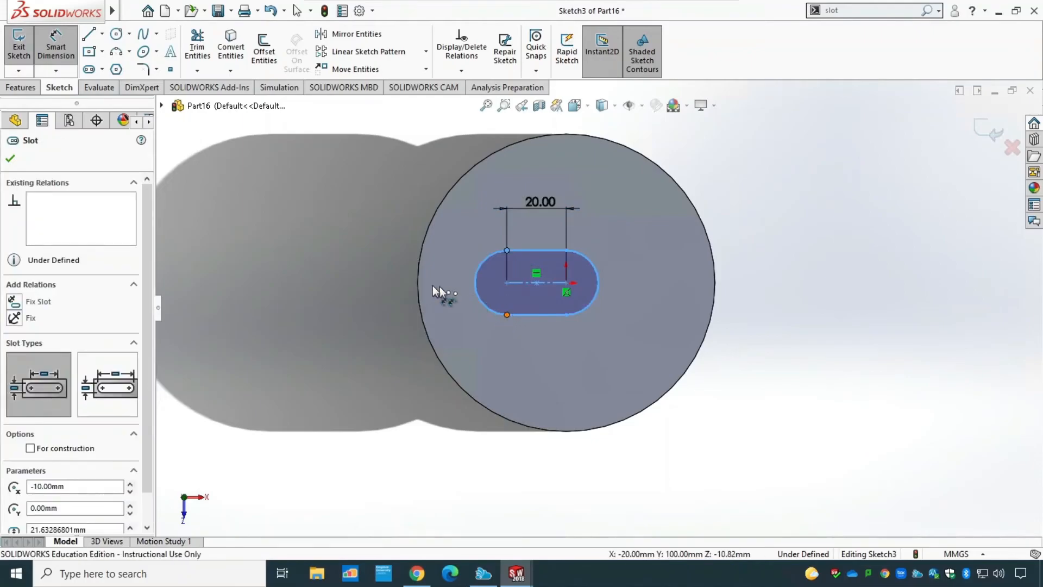
click(376, 286)
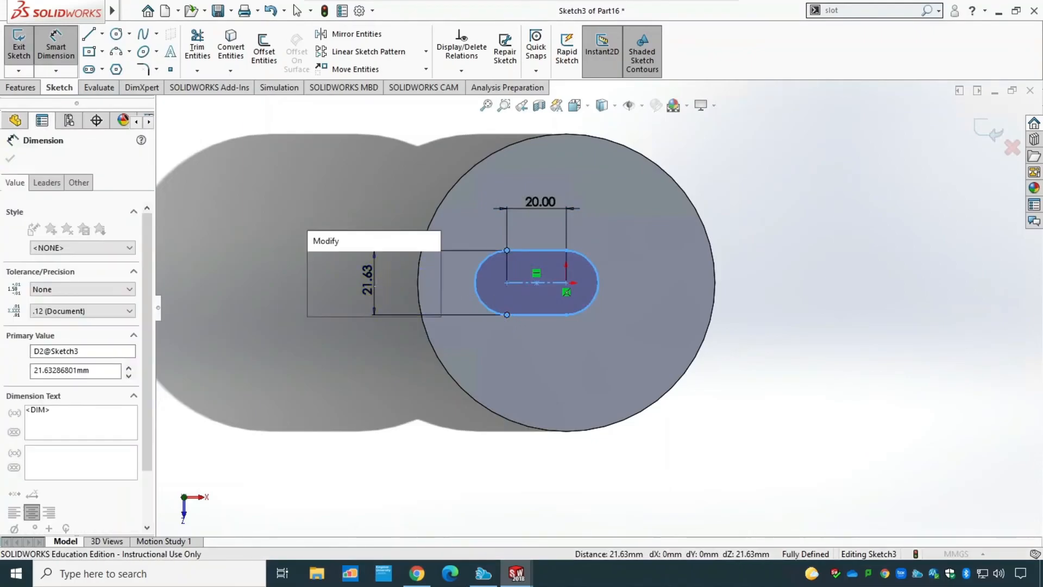
text(30)
key(Return)
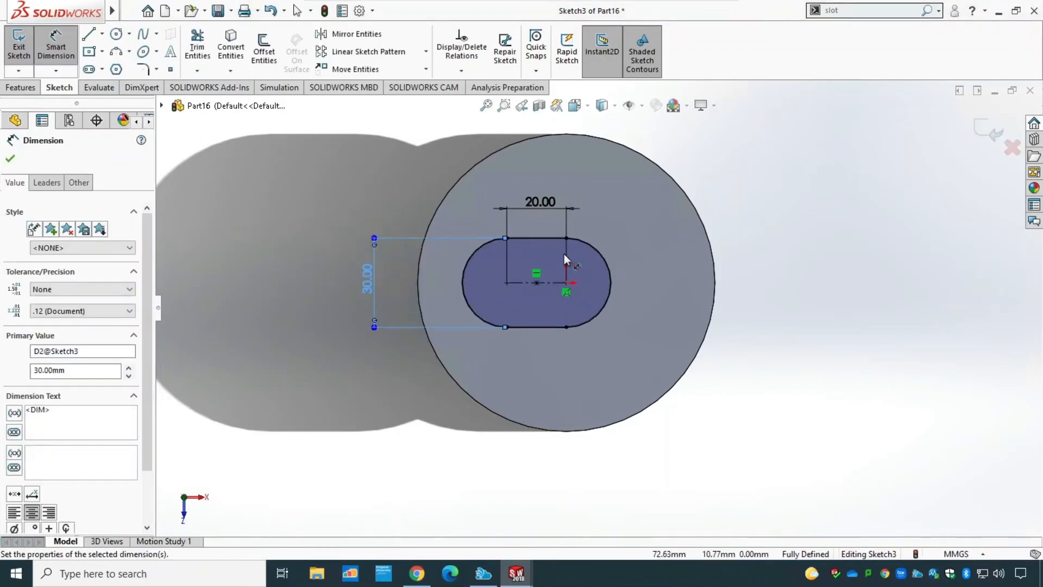
click(19, 46)
Step: Try extruding the slot sketch as a 100 mm boss above the cylinder's top face, and undo the extrusion
middle_drag(384, 326, 372, 278)
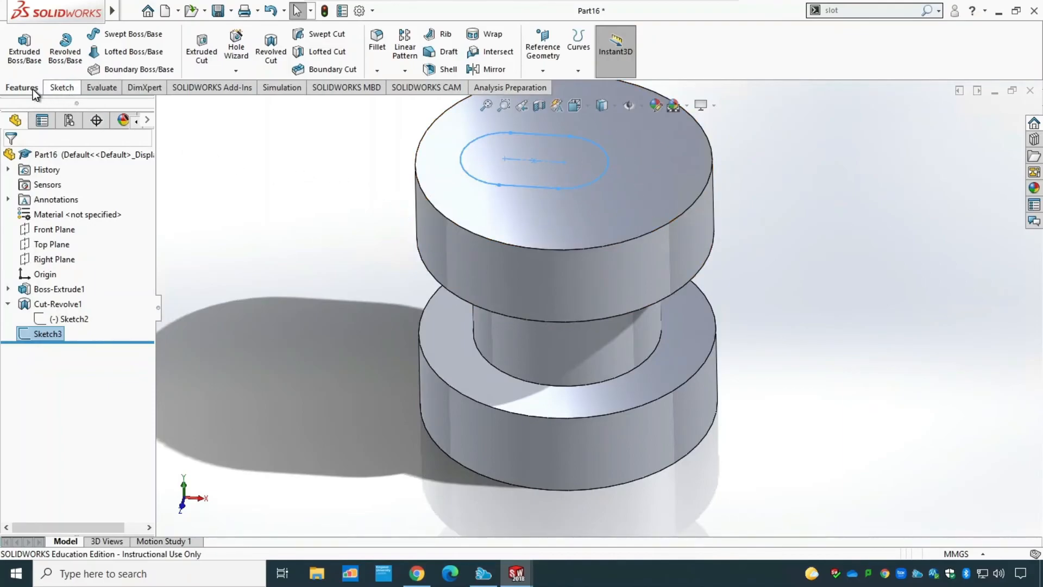
click(33, 63)
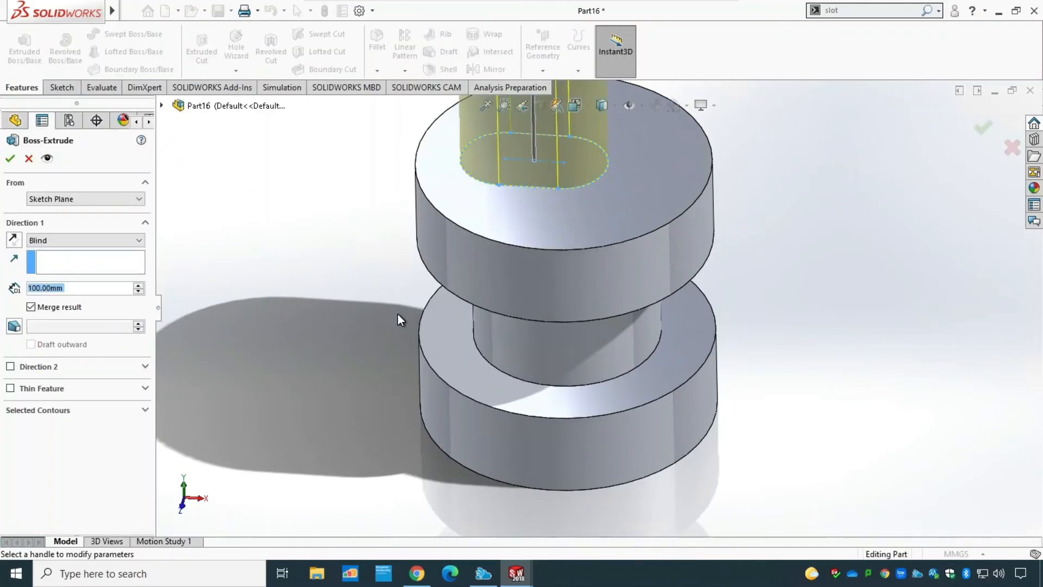
scroll(327, 348, up, 1)
scroll(326, 349, down, 3)
scroll(325, 349, up, 7)
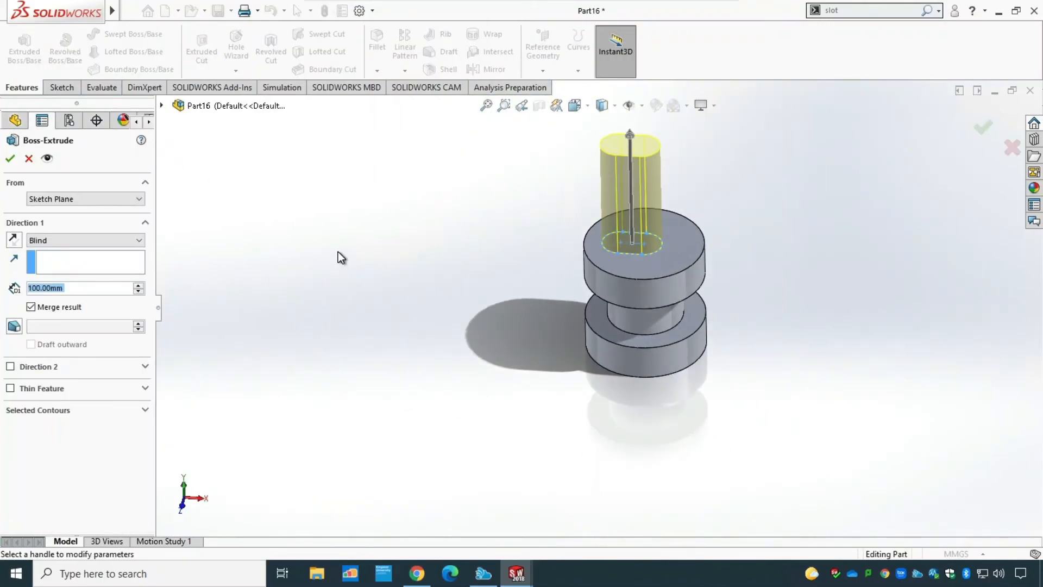
click(10, 158)
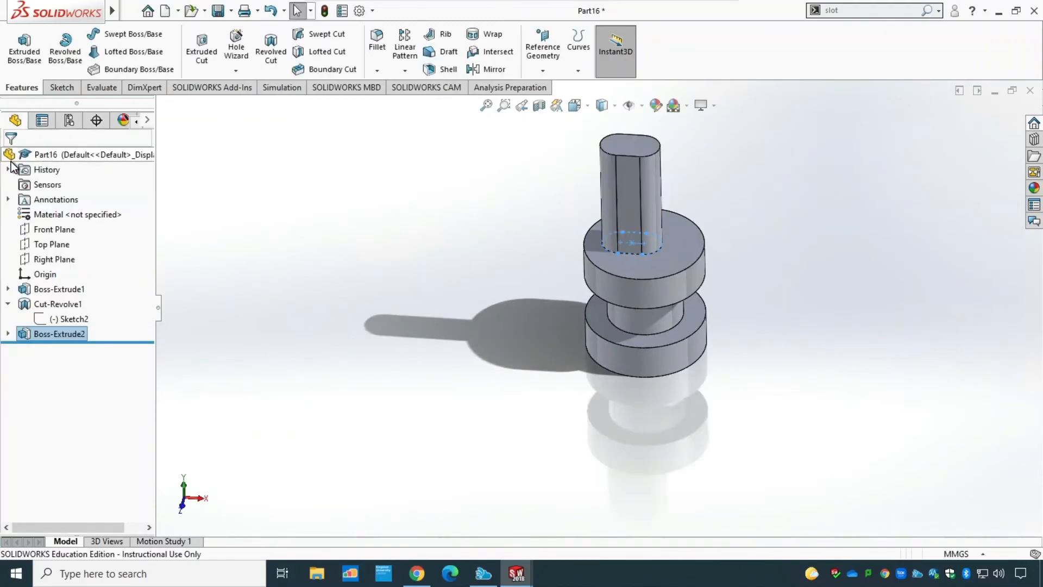
key(ctrl+z)
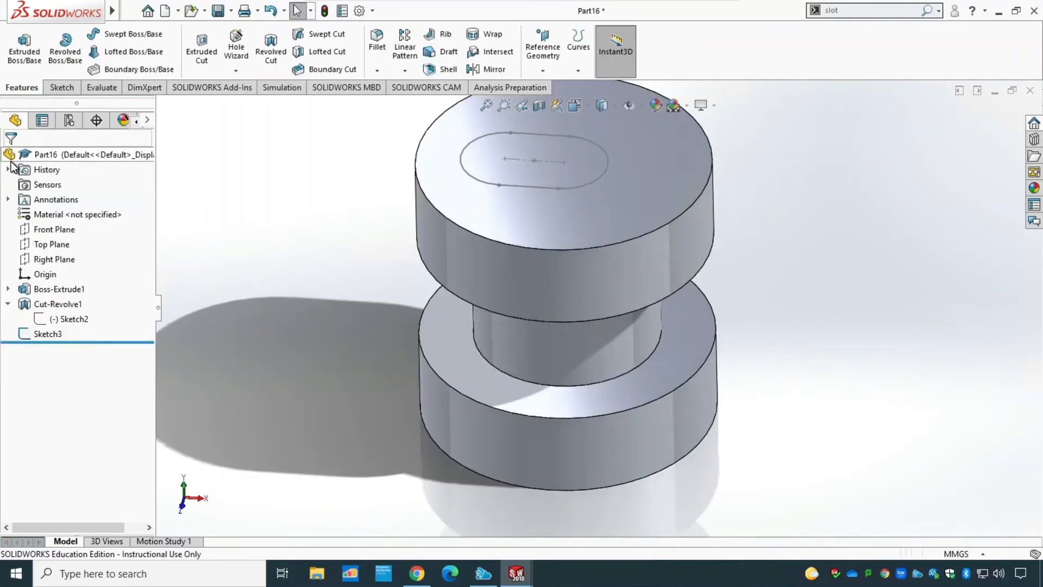
Step: Cut the slot sketch 20 mm deep into the cylinder's top face with a blind Extruded Cut
click(208, 56)
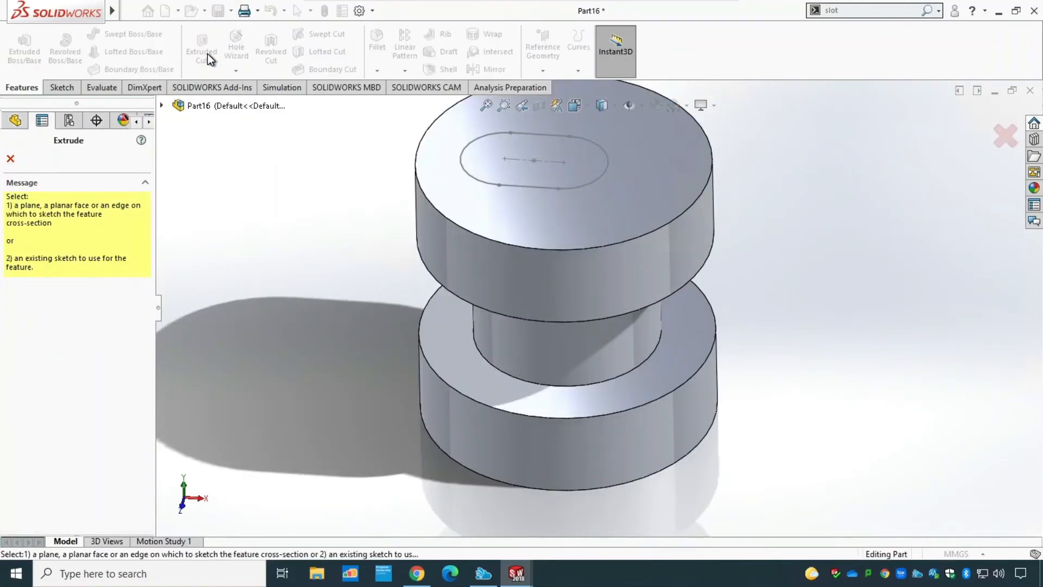
click(161, 105)
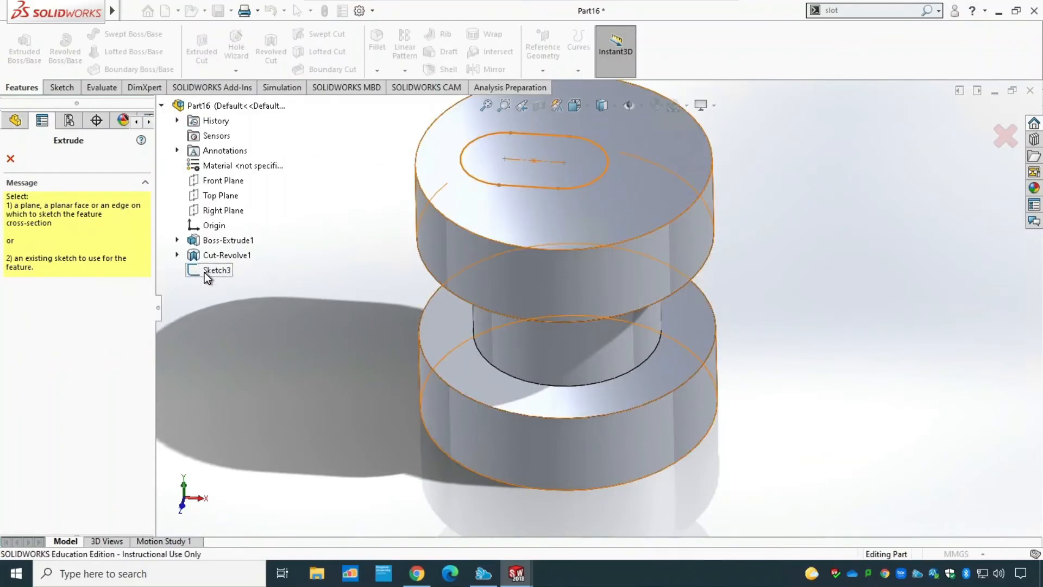
click(215, 270)
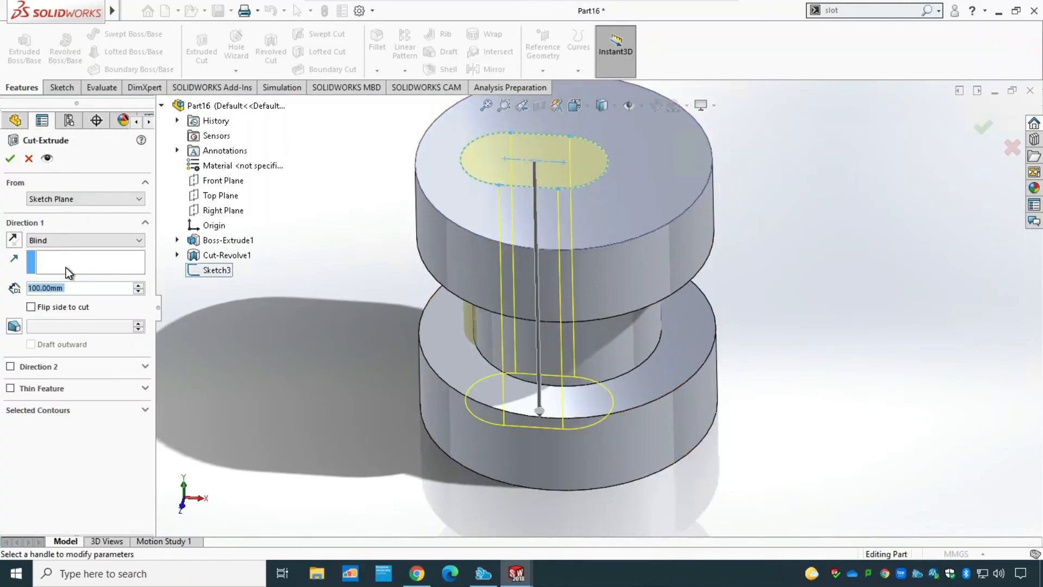
text(20)
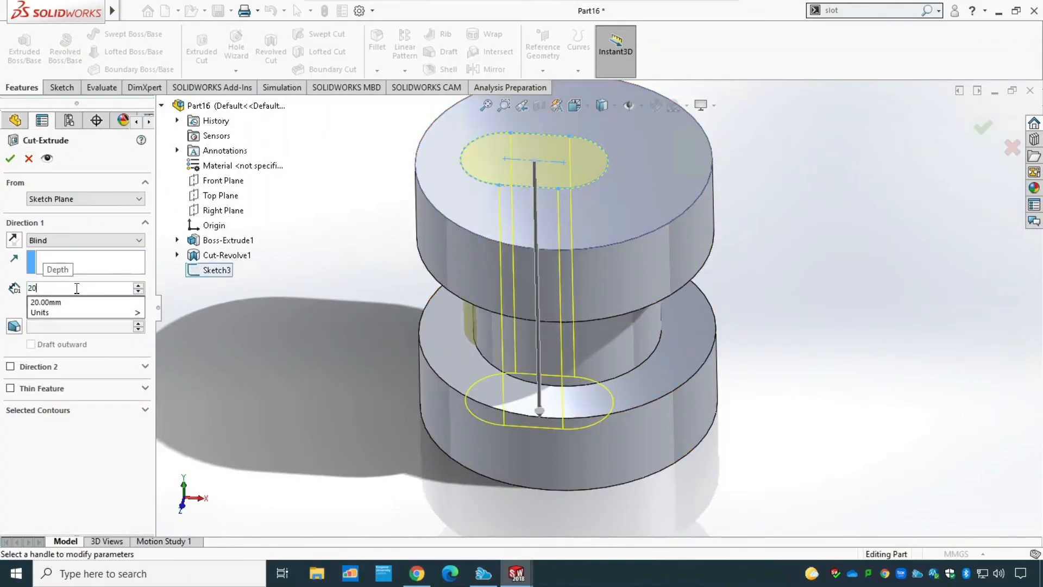
key(Return)
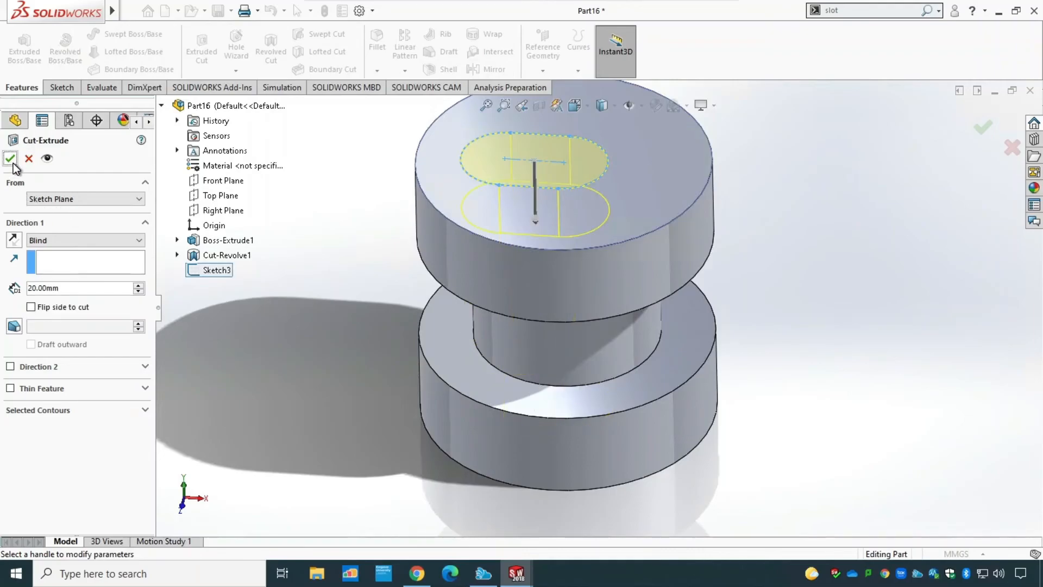
click(9, 158)
middle_drag(346, 396, 356, 456)
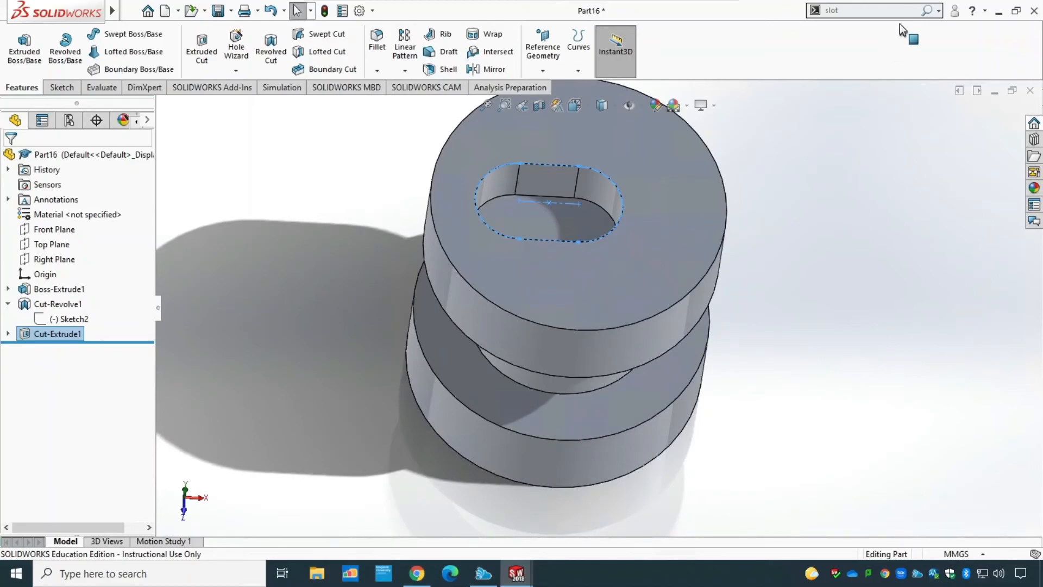
click(861, 9)
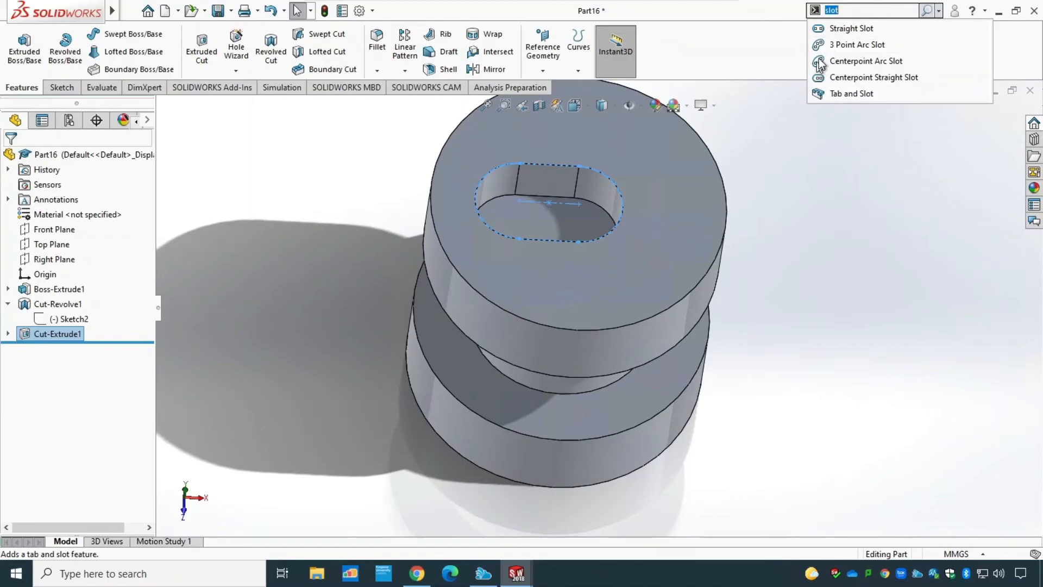
click(742, 60)
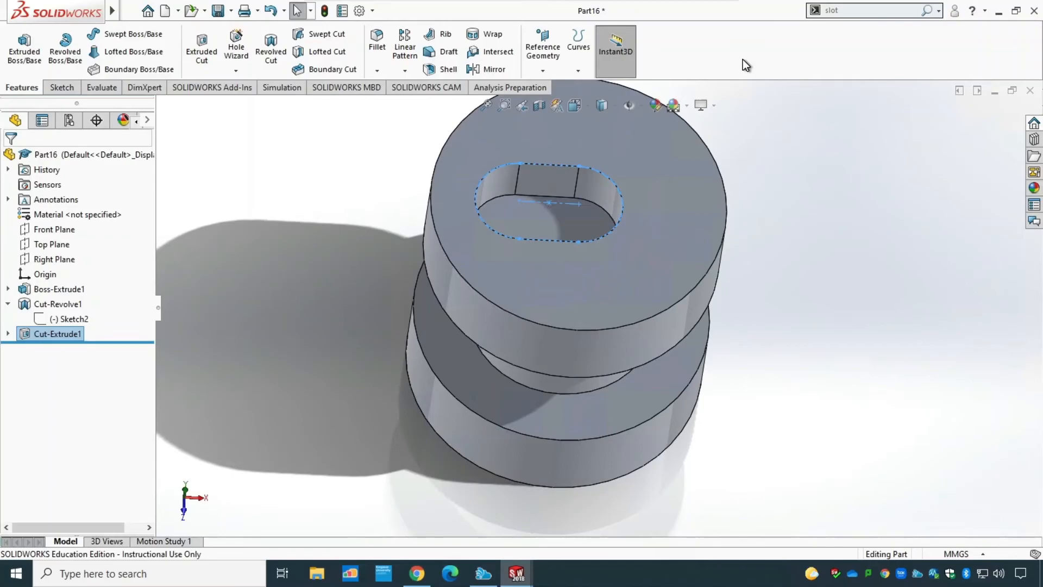
Step: Create a new part document and start a sketch on the Top Plane
key(ctrl+n)
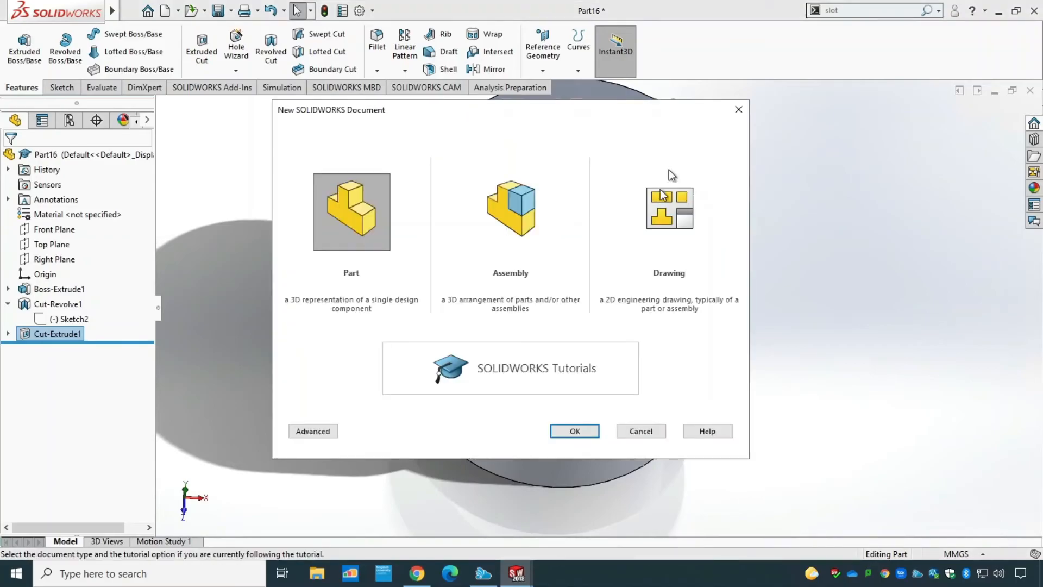
click(579, 431)
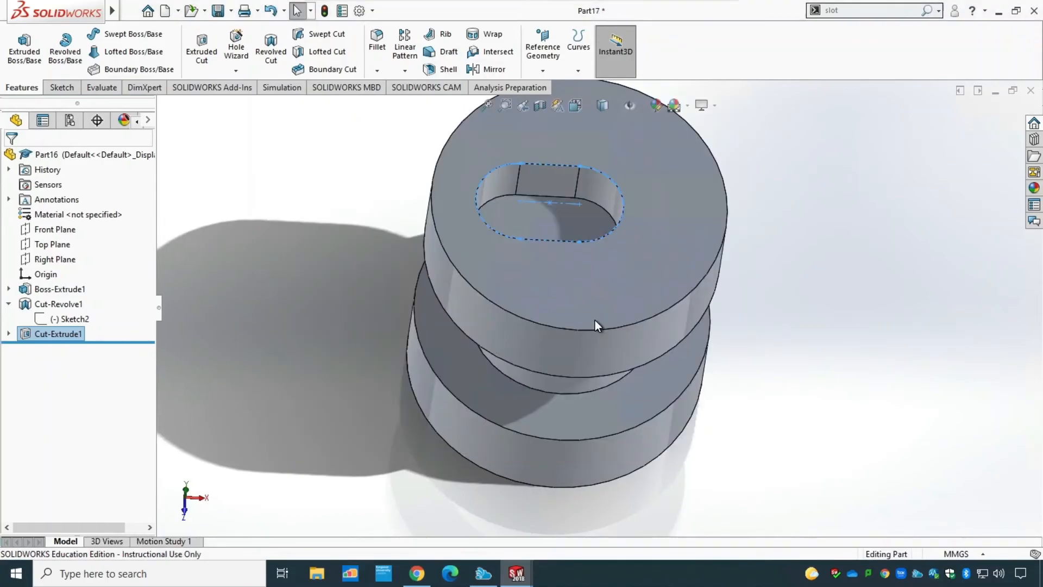
click(65, 87)
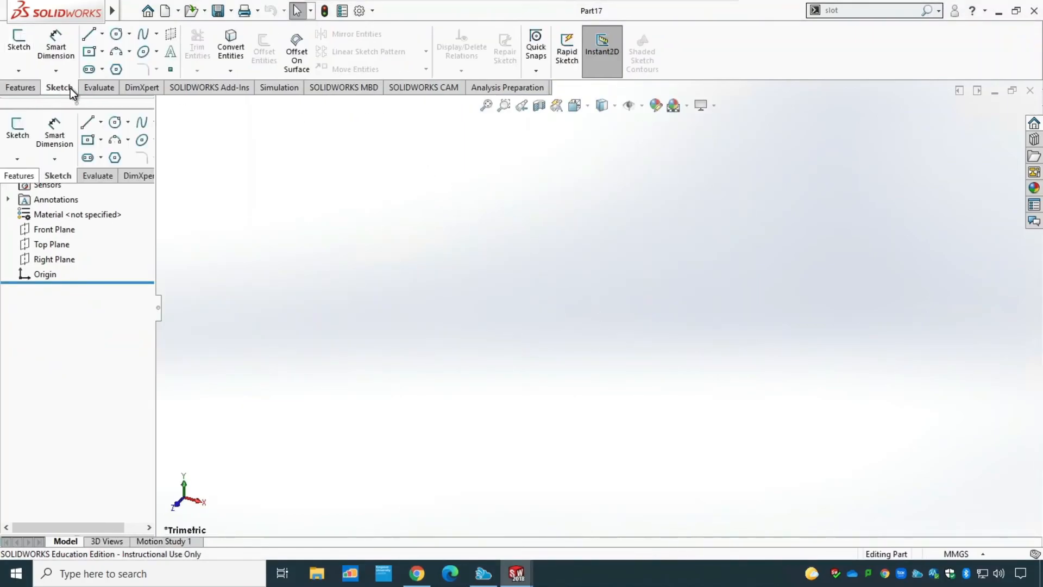
click(19, 52)
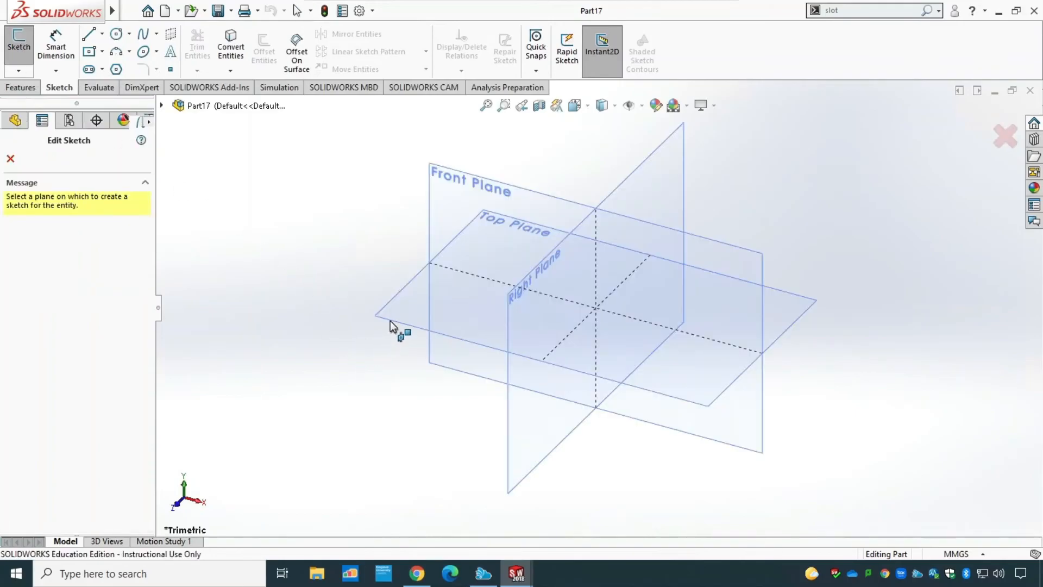
click(392, 320)
Step: Sketch a corner rectangle from the origin, about 84 mm high and nearly twice as wide, and exit the sketch
click(88, 52)
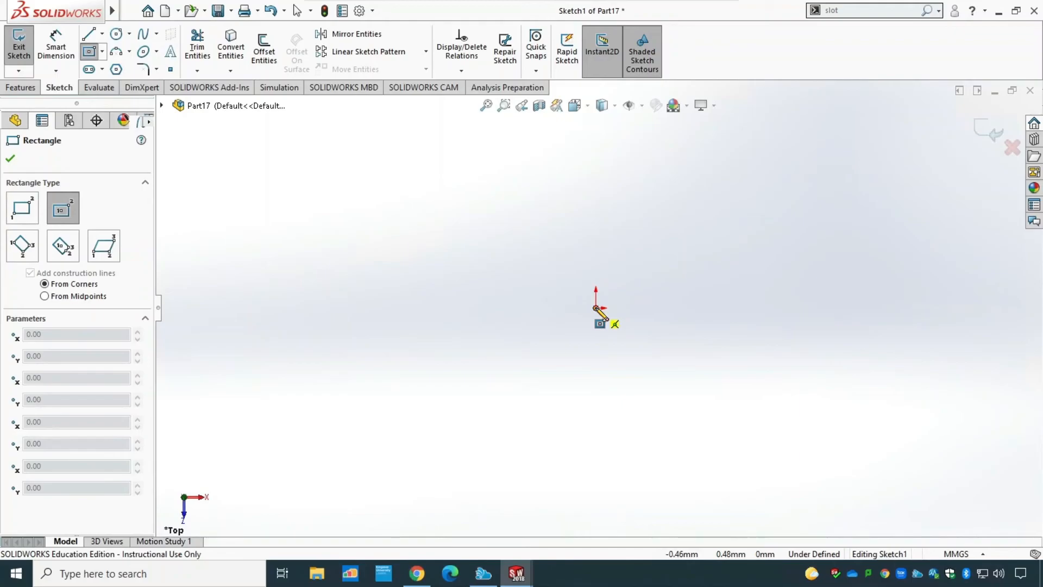
click(22, 208)
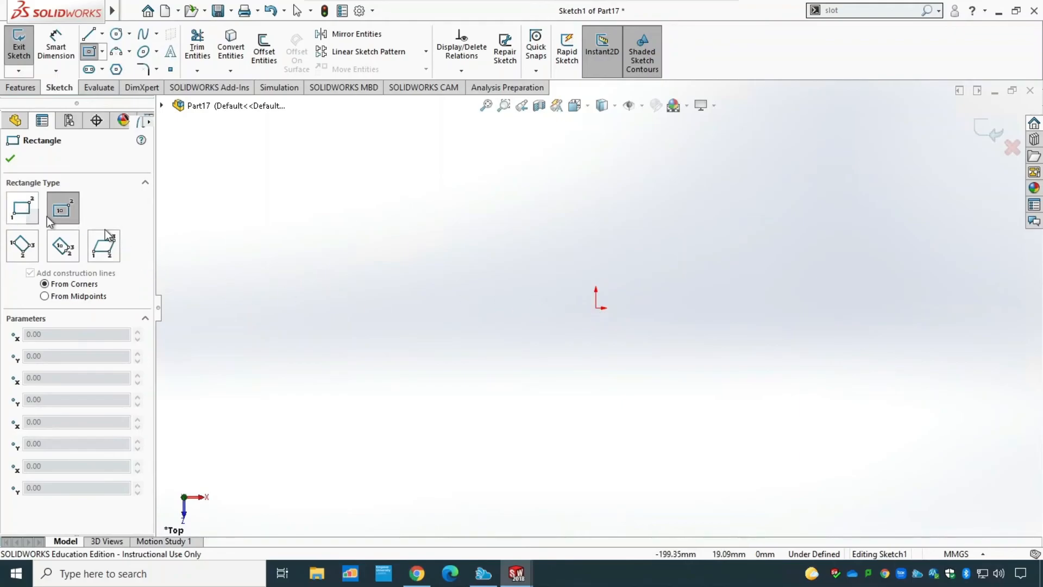
click(596, 308)
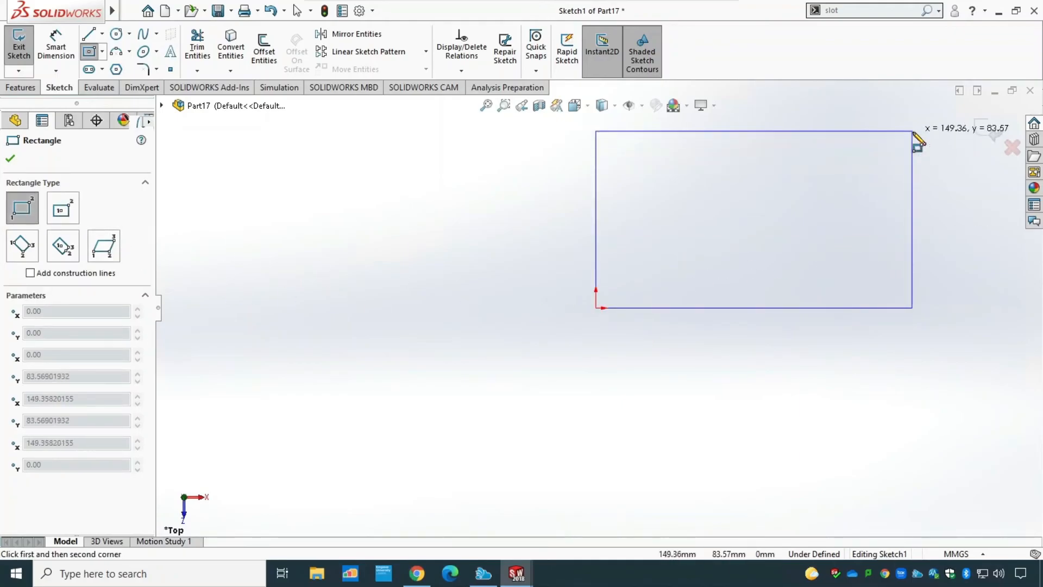
click(927, 132)
key(Escape)
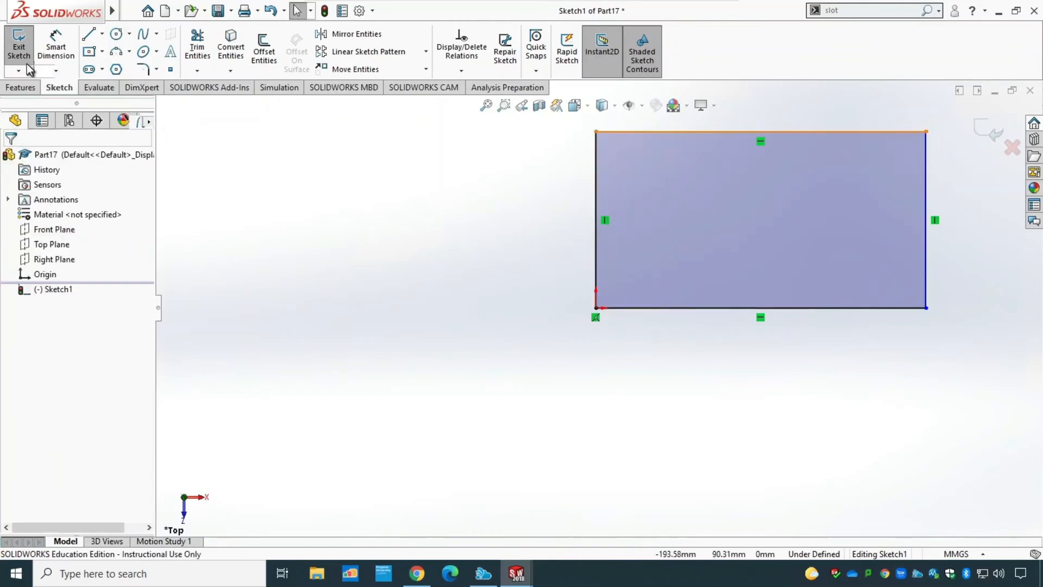
click(22, 56)
Step: Extrude the rectangle 50 mm upward into a solid block
click(20, 87)
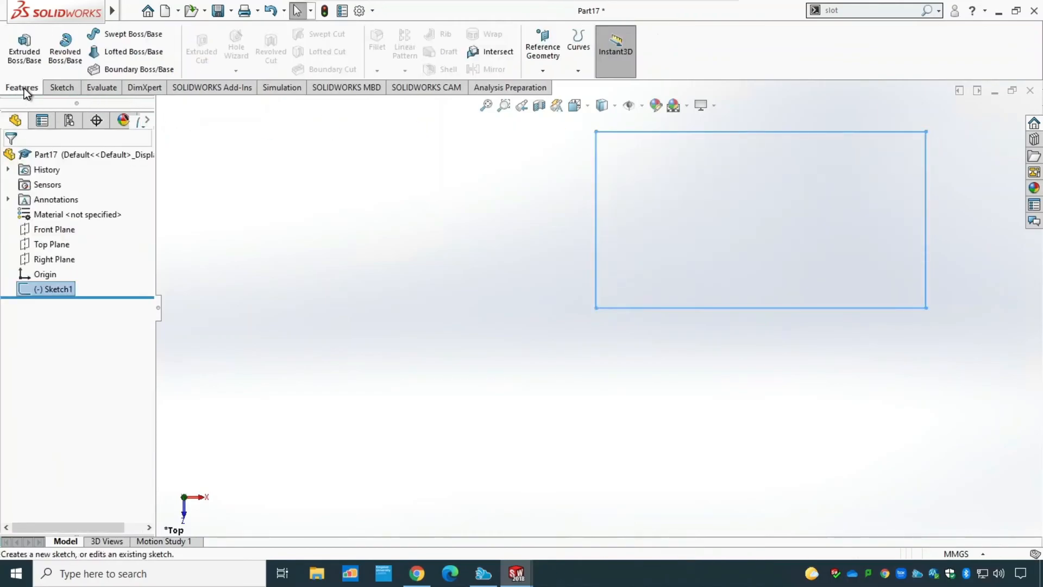
click(24, 52)
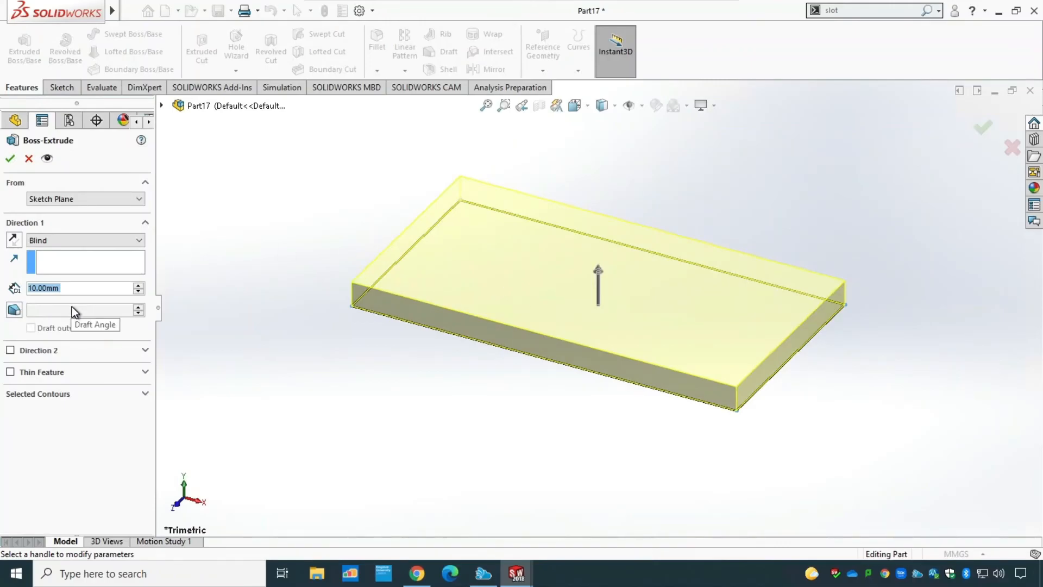
text(50)
key(Return)
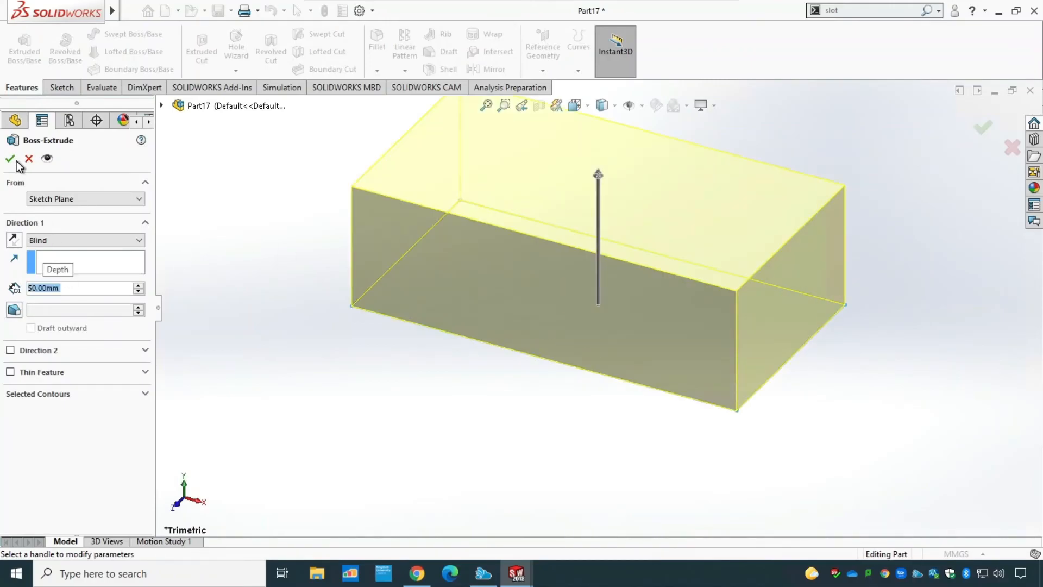
click(10, 158)
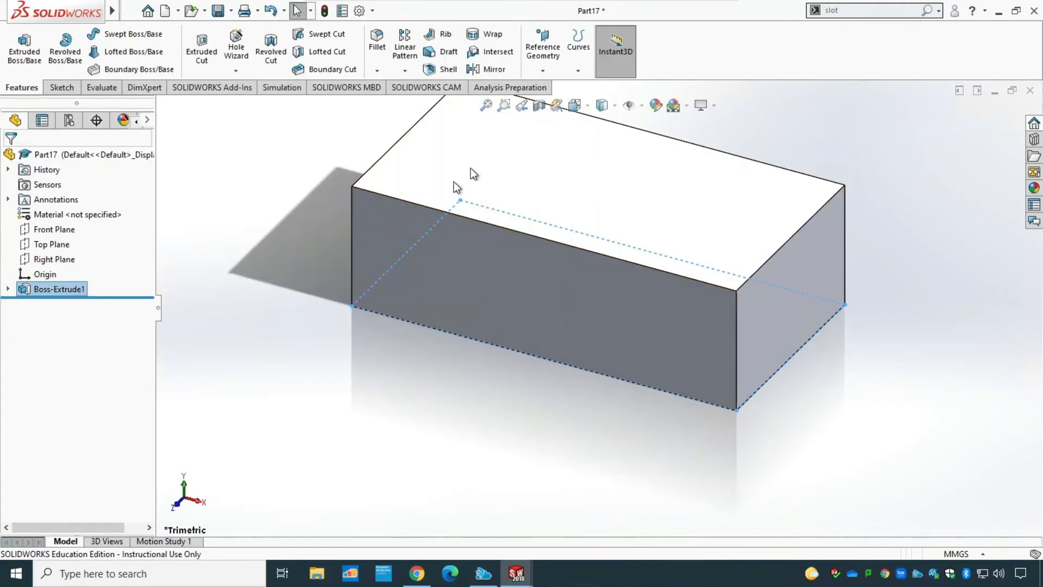
Step: Shell the block by removing its top face, adding the four side faces as multi-thickness faces at 10 mm
click(449, 70)
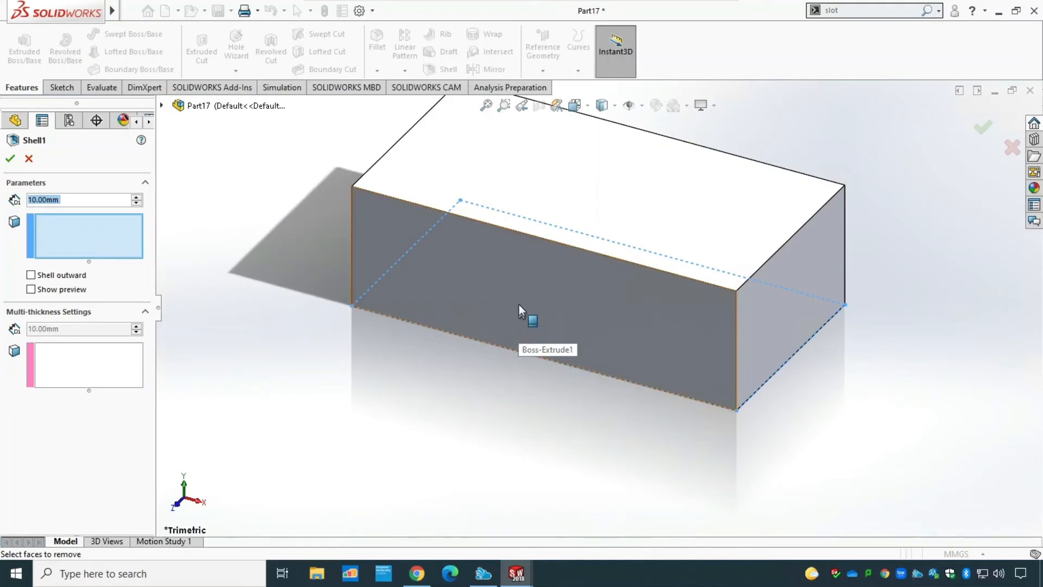
click(493, 180)
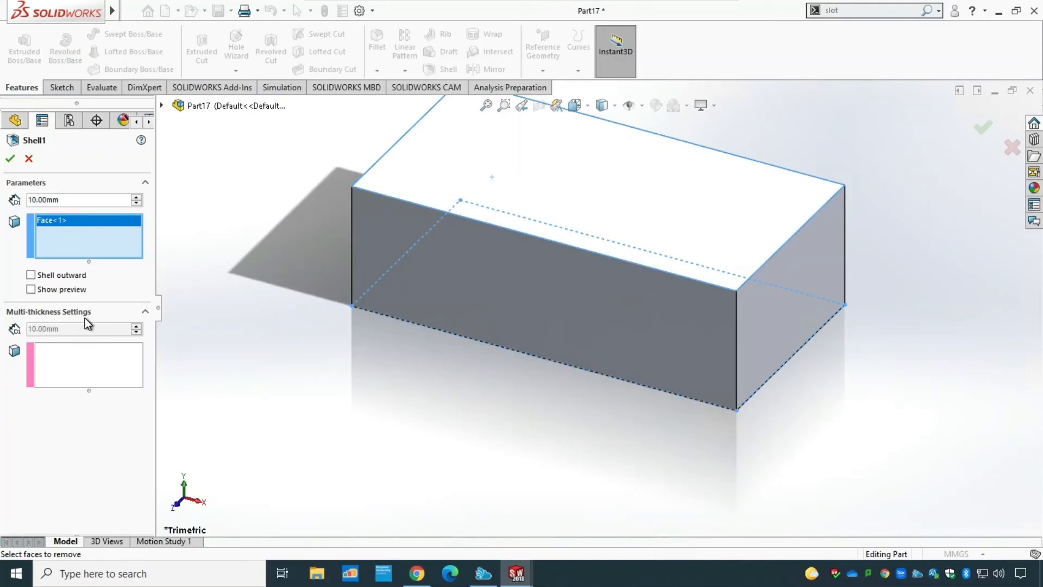
click(92, 357)
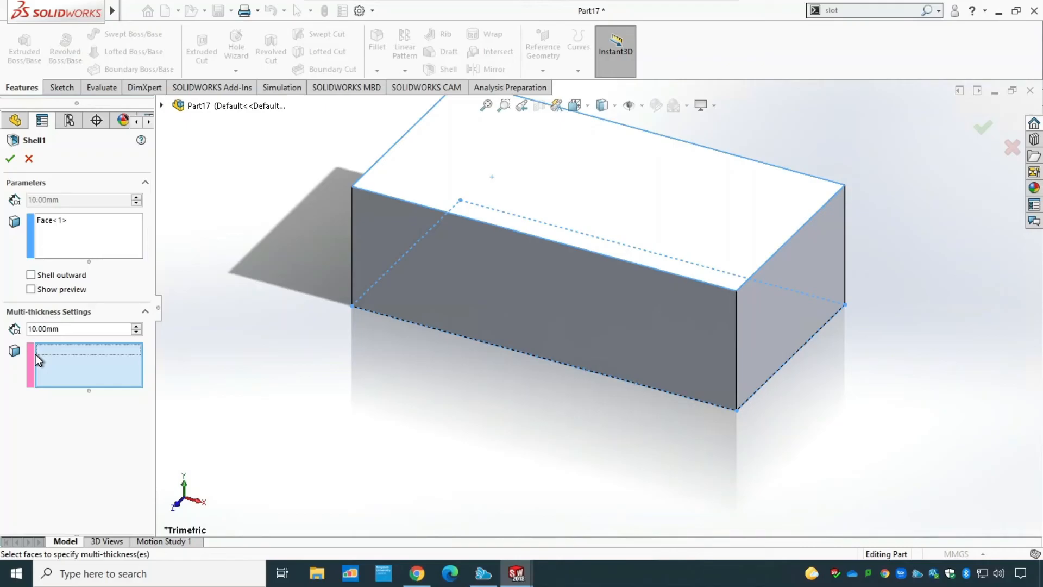
click(562, 308)
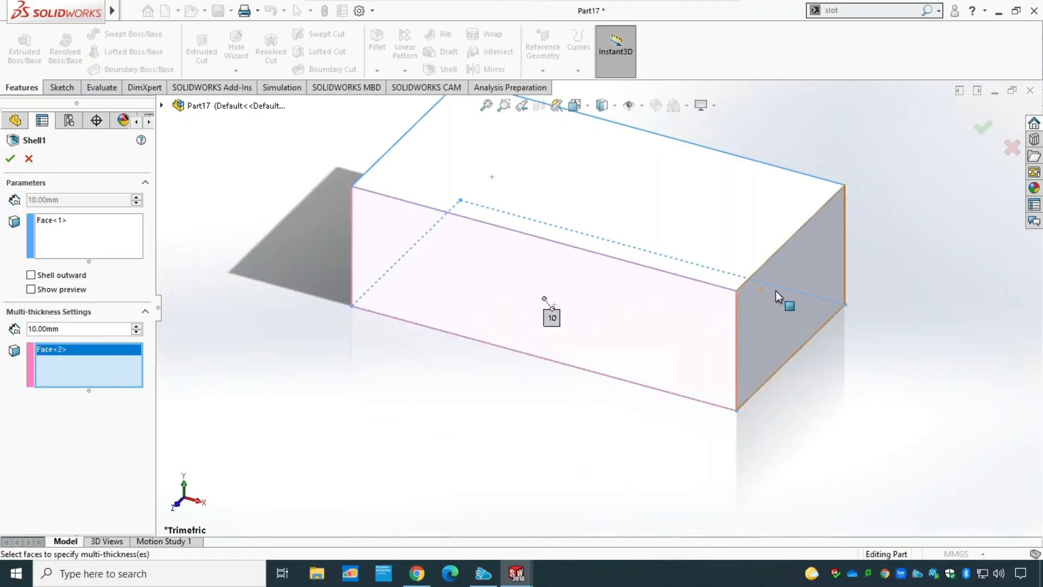
click(788, 299)
middle_drag(869, 415, 595, 326)
click(561, 248)
click(792, 210)
middle_drag(840, 377, 487, 421)
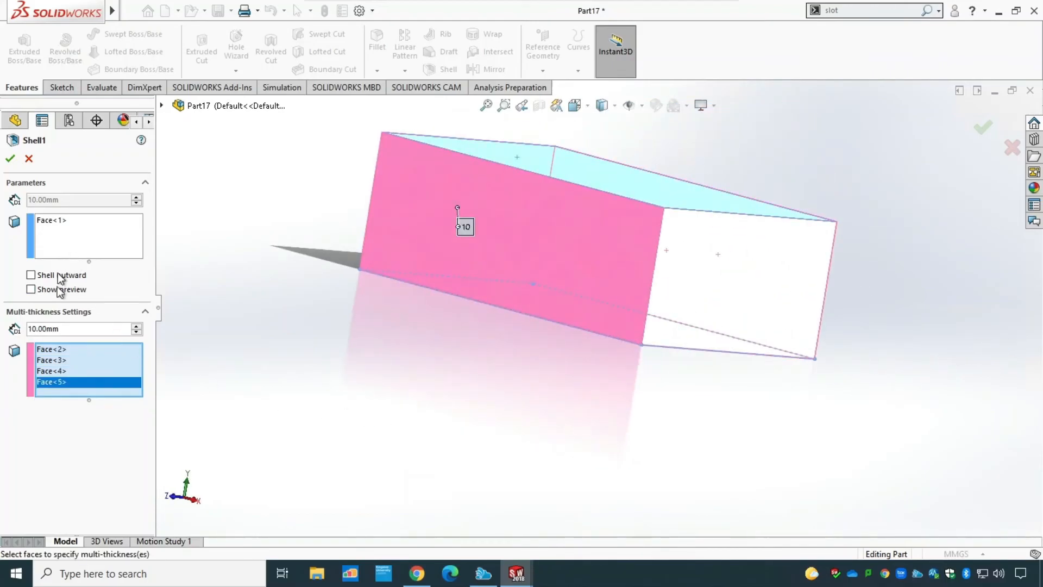
click(9, 158)
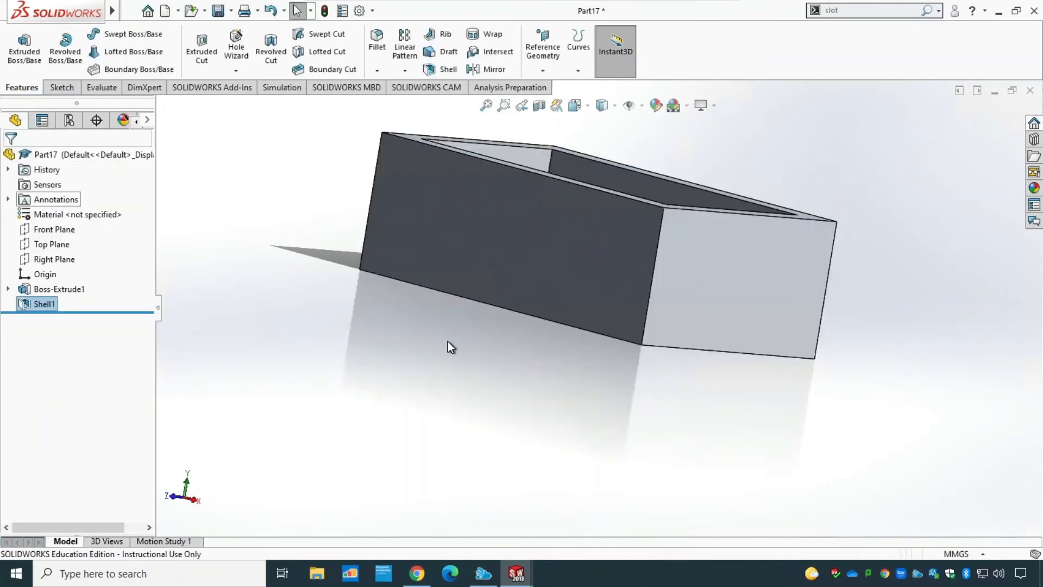
Step: Inspect the shelled box's walls and cavity from several angles and return to the isometric view
middle_drag(594, 396, 550, 445)
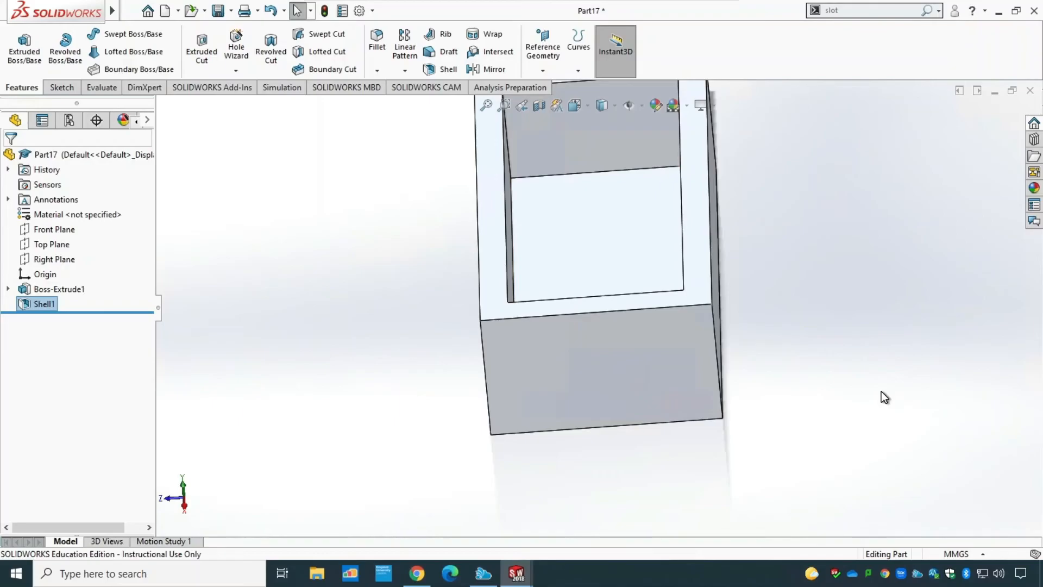
scroll(881, 391, up, 3)
middle_drag(780, 437, 732, 418)
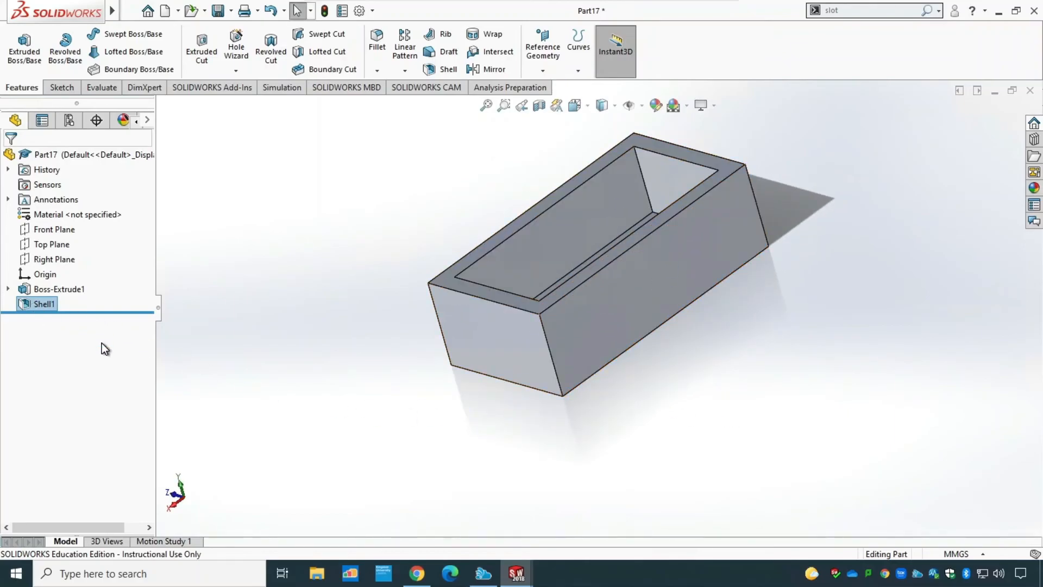
click(590, 106)
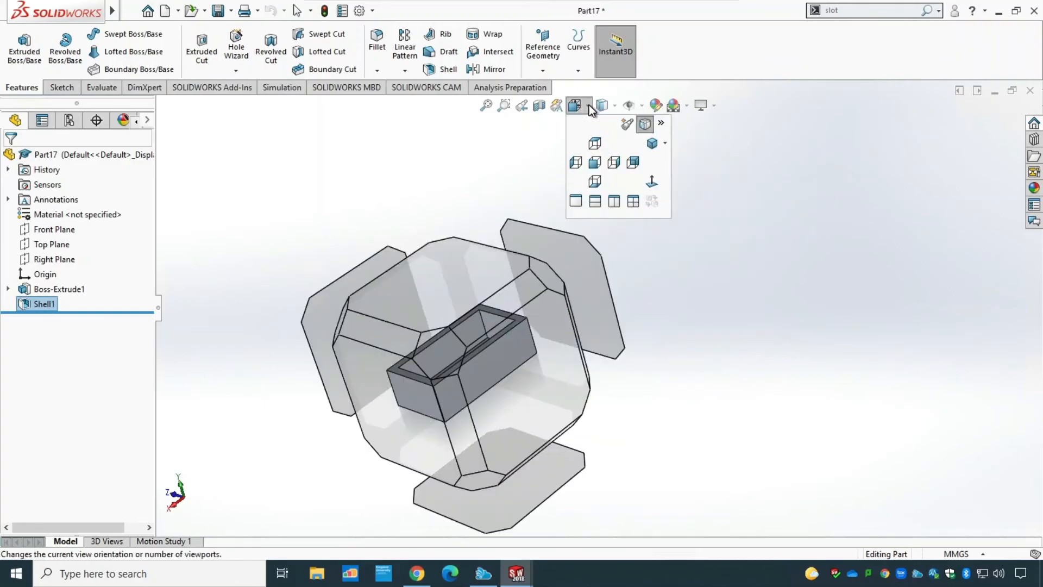
click(652, 144)
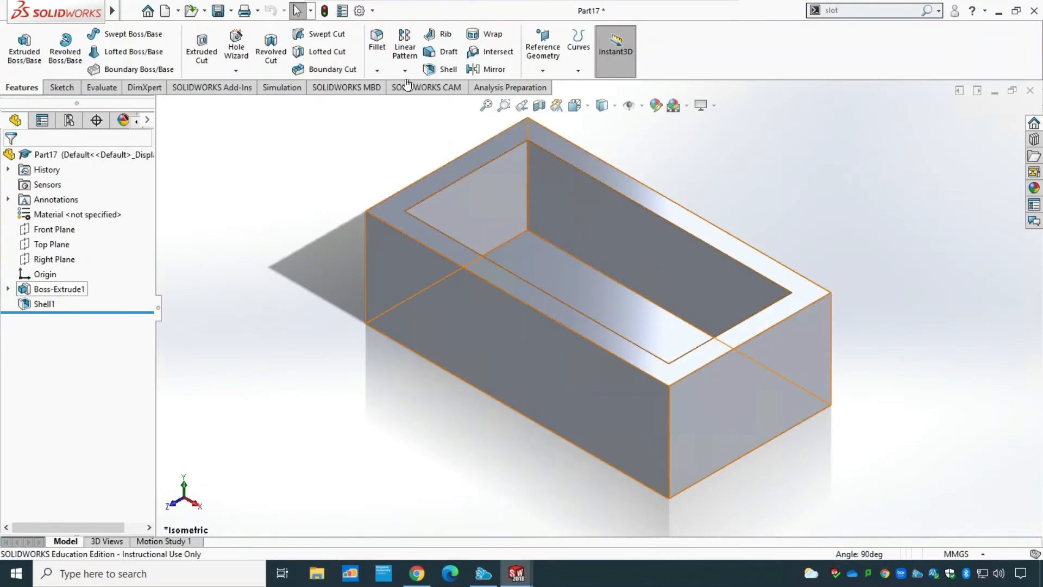
Step: Apply a constant size, symmetric 10 mm fillet with full preview to the box's front vertical corner edge
click(377, 70)
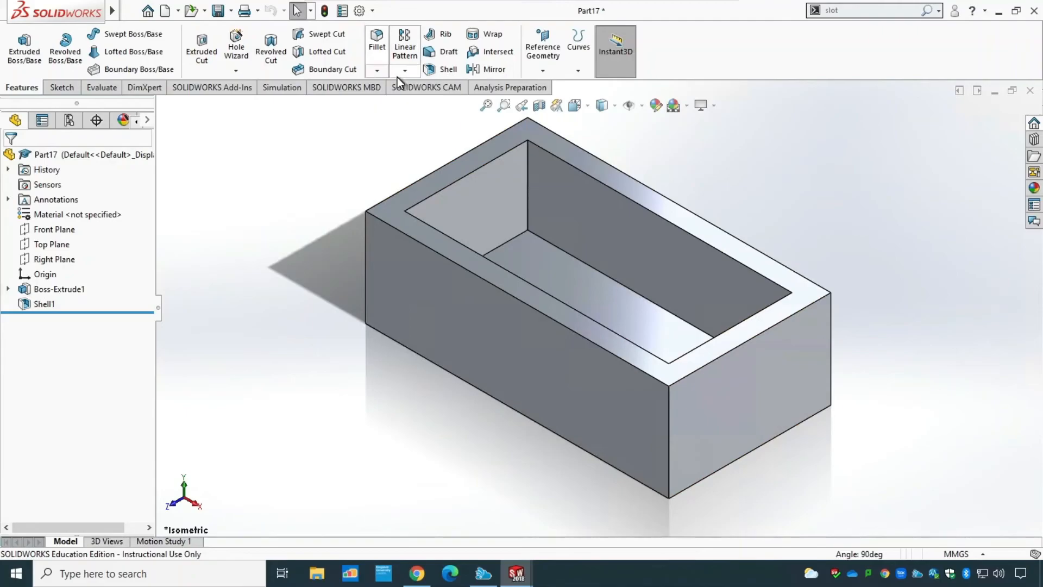
mouse_move(379, 71)
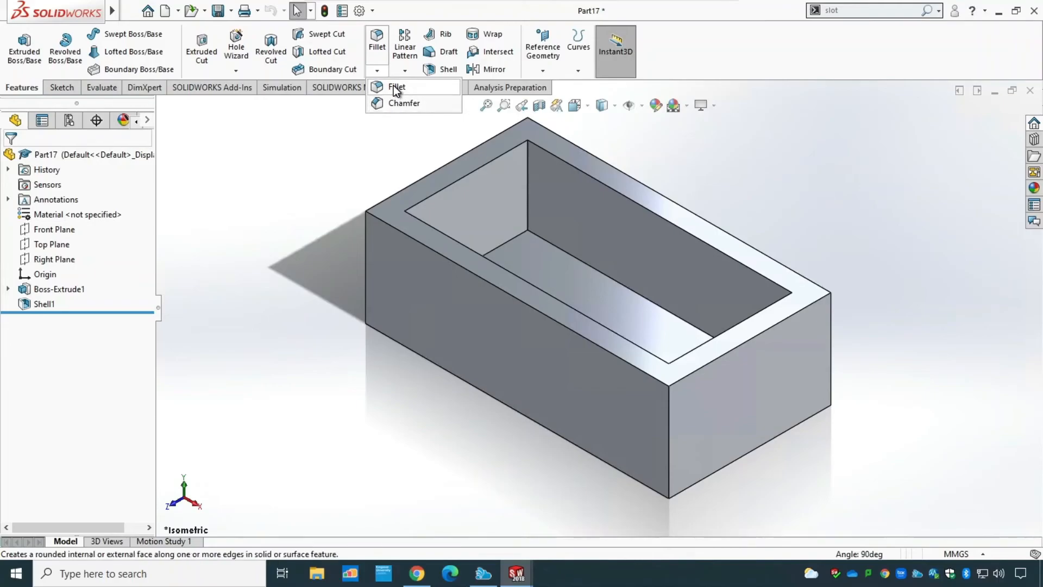
click(393, 85)
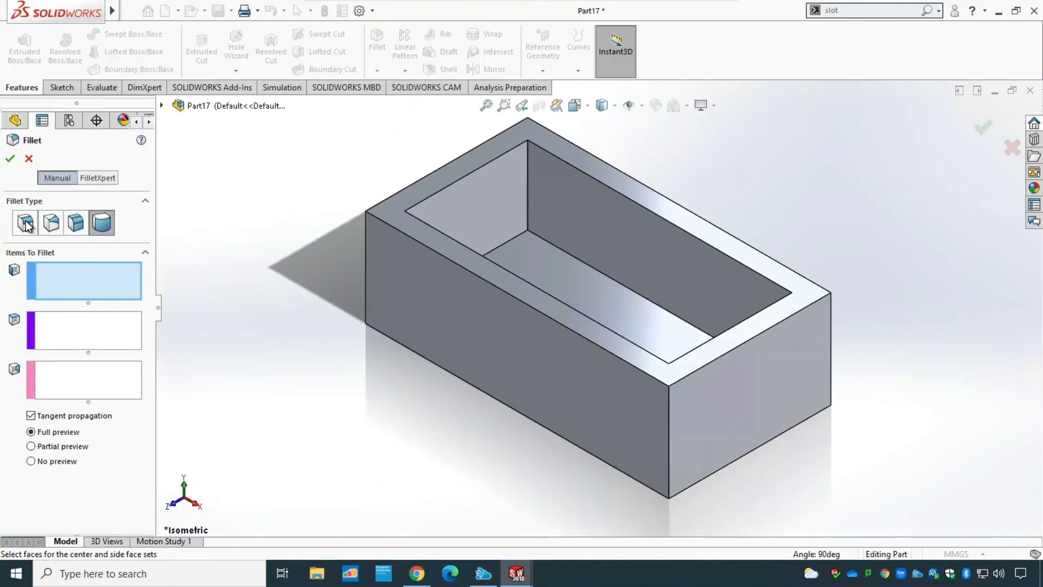
click(26, 223)
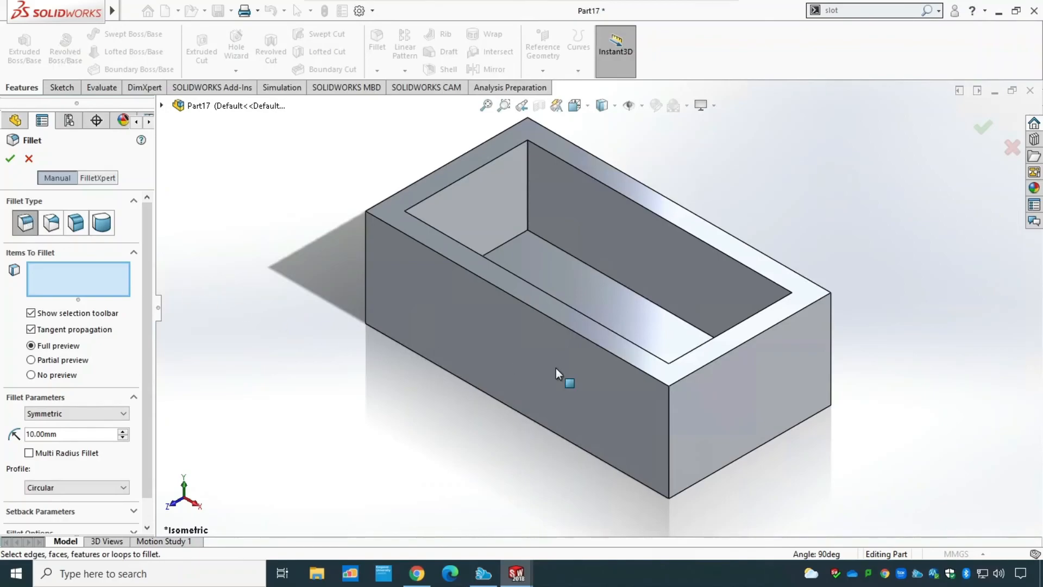
click(670, 408)
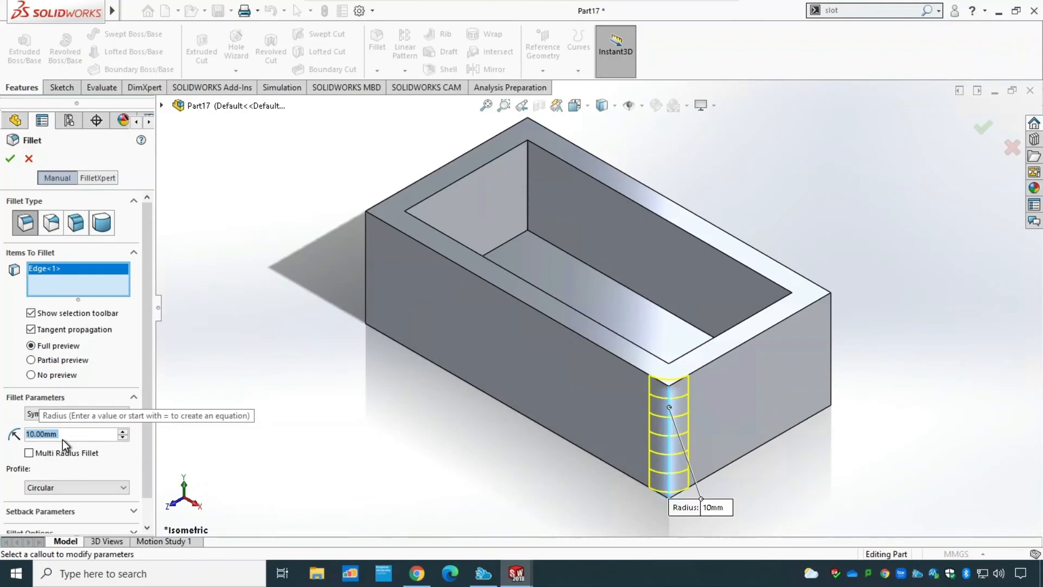
click(65, 375)
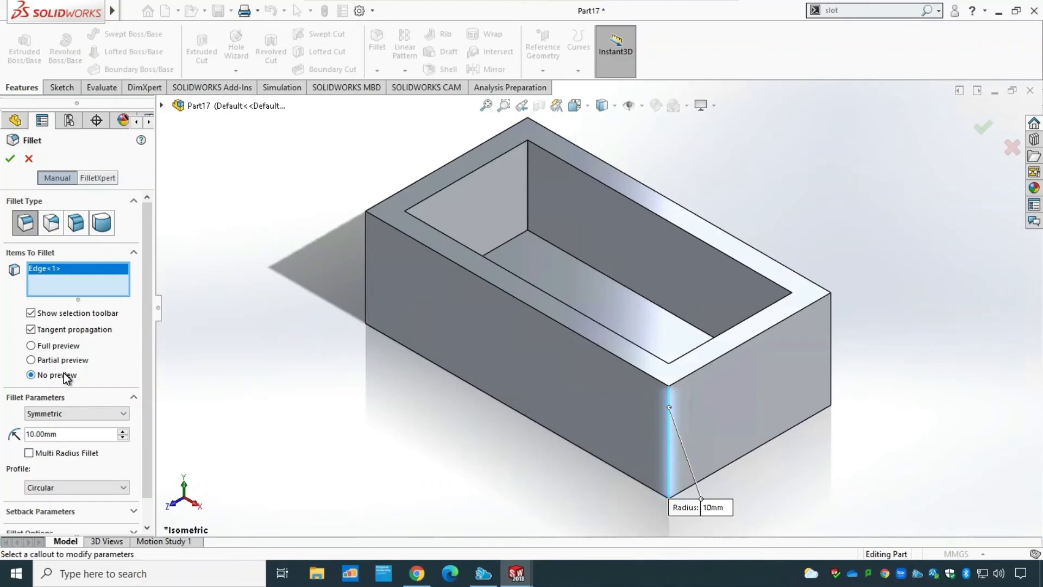
click(68, 346)
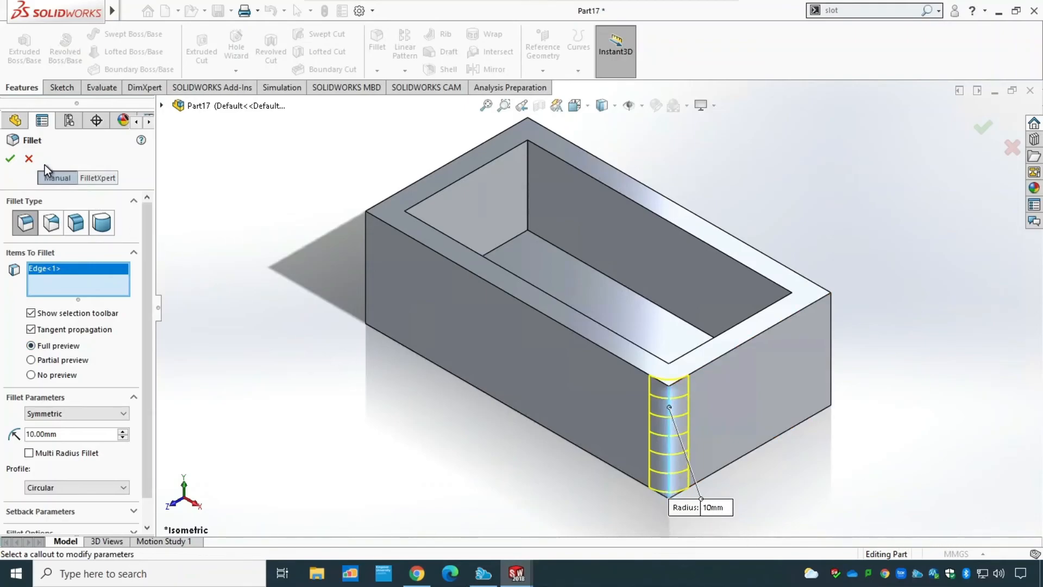
click(9, 158)
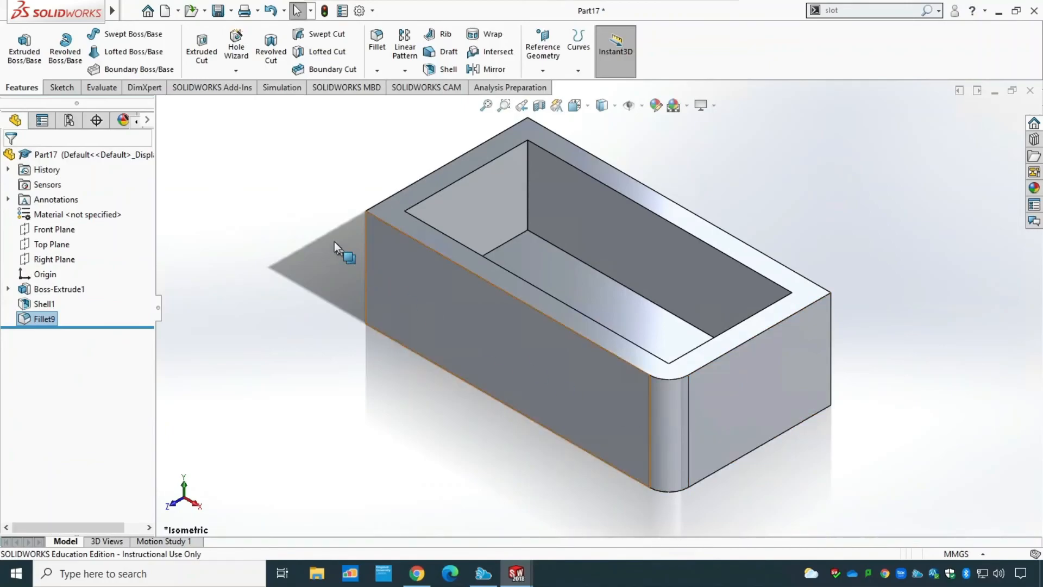
Step: Apply an asymmetric fillet with 20 mm and 10 mm radii to the vertical edge at the long front side's other end
click(377, 42)
middle_drag(288, 370, 356, 421)
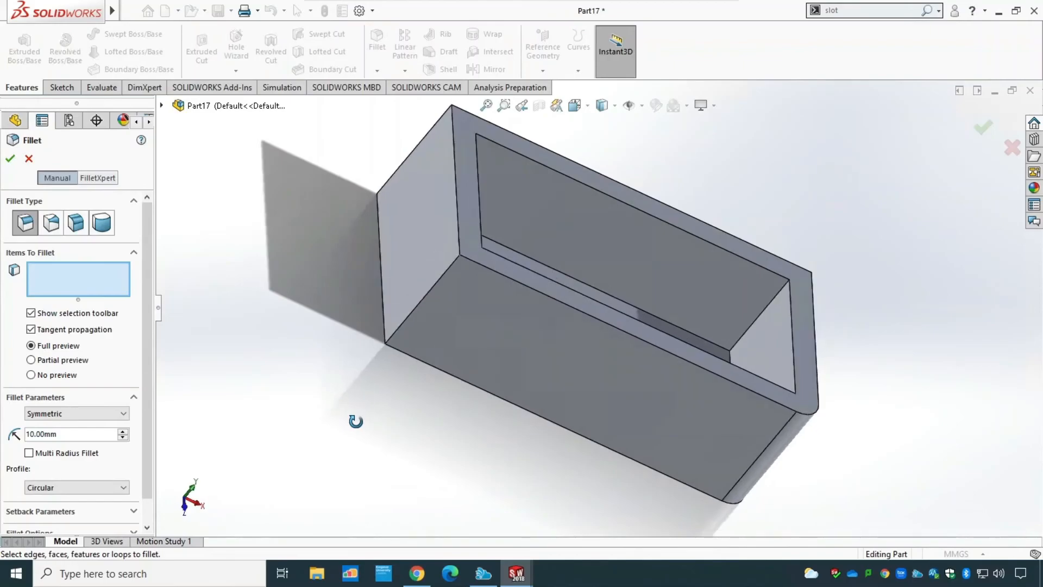
click(424, 300)
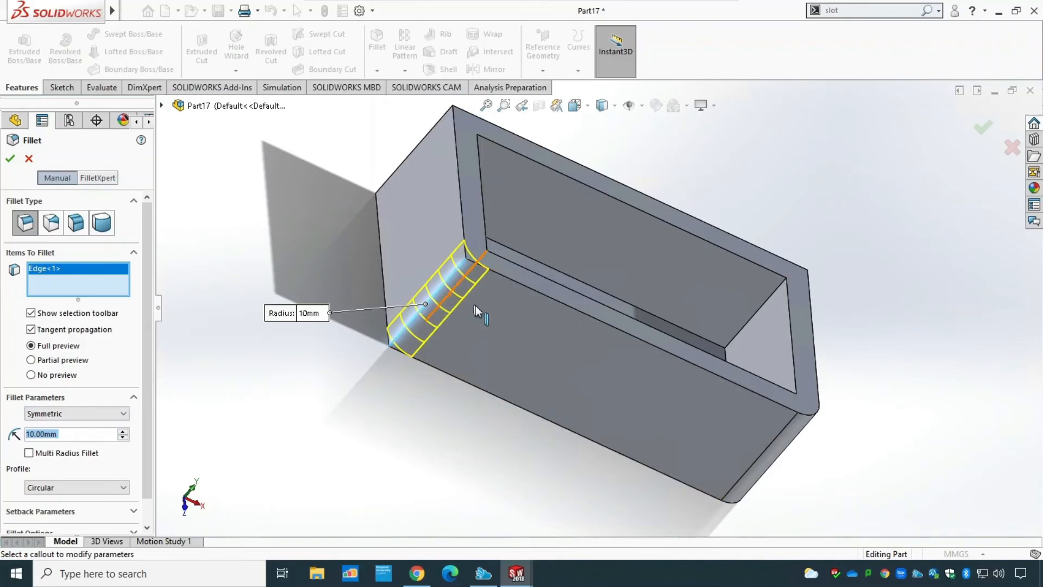
click(96, 414)
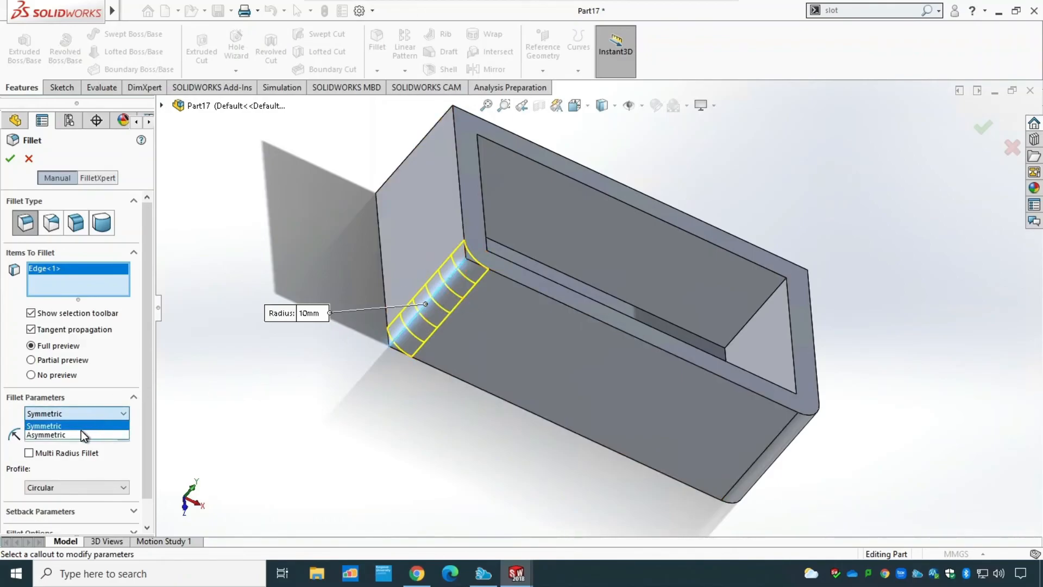
click(80, 432)
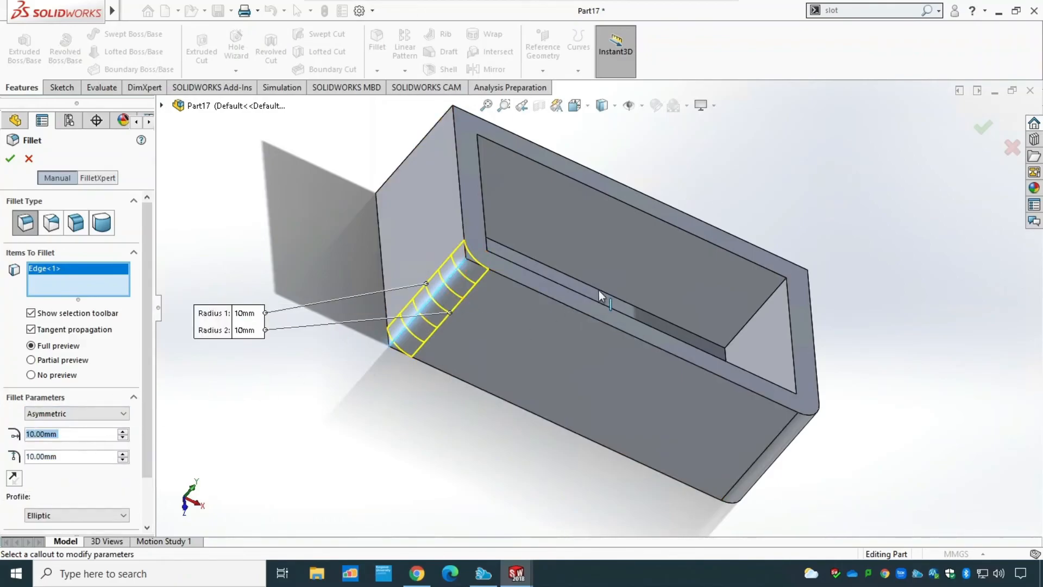
text(20)
click(69, 447)
click(10, 160)
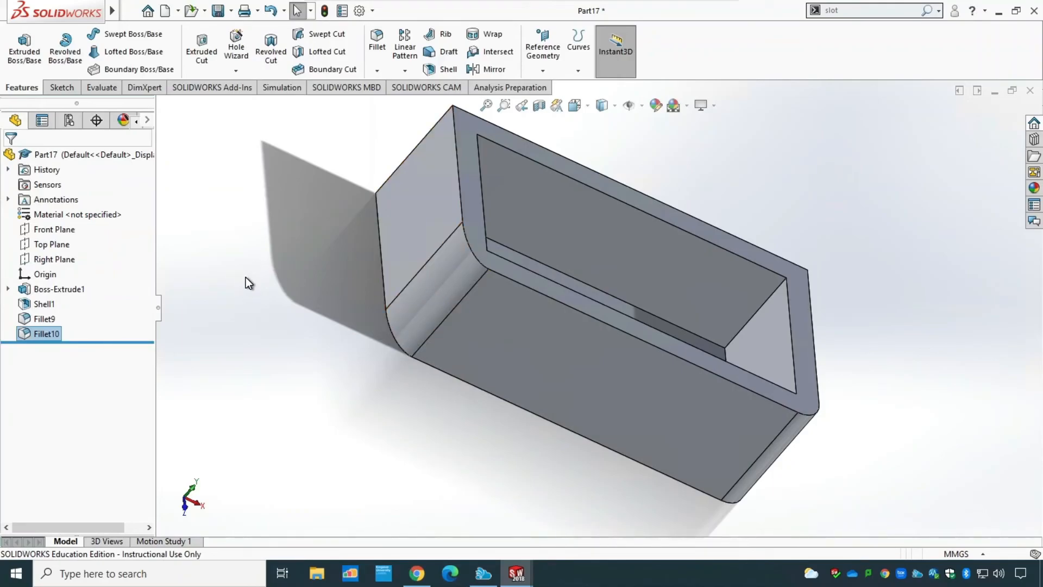
Step: Undo both corner fillets and return the shelled box to the isometric view
key(ctrl+z)
key(ctrl+z)
key(ctrl+7)
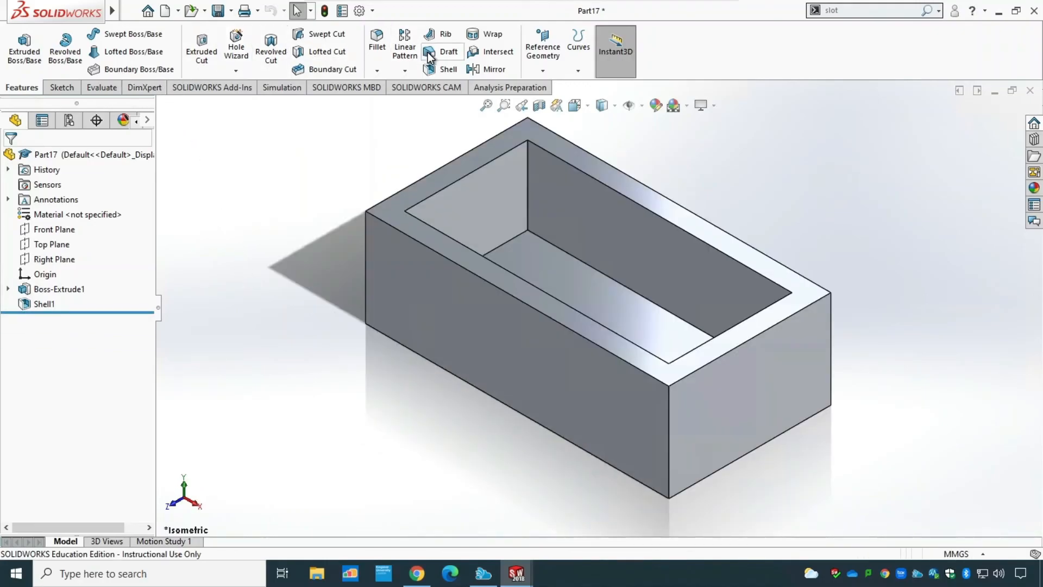
Step: Set up a symmetric fillet with a 10 mm radius on the box's front vertical corner edge
click(379, 41)
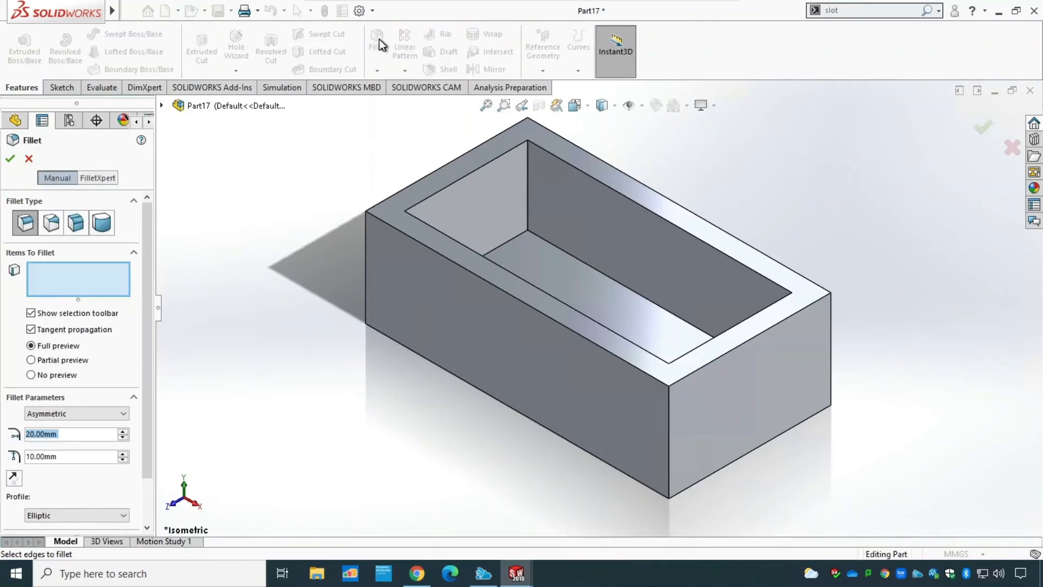
click(79, 412)
click(71, 425)
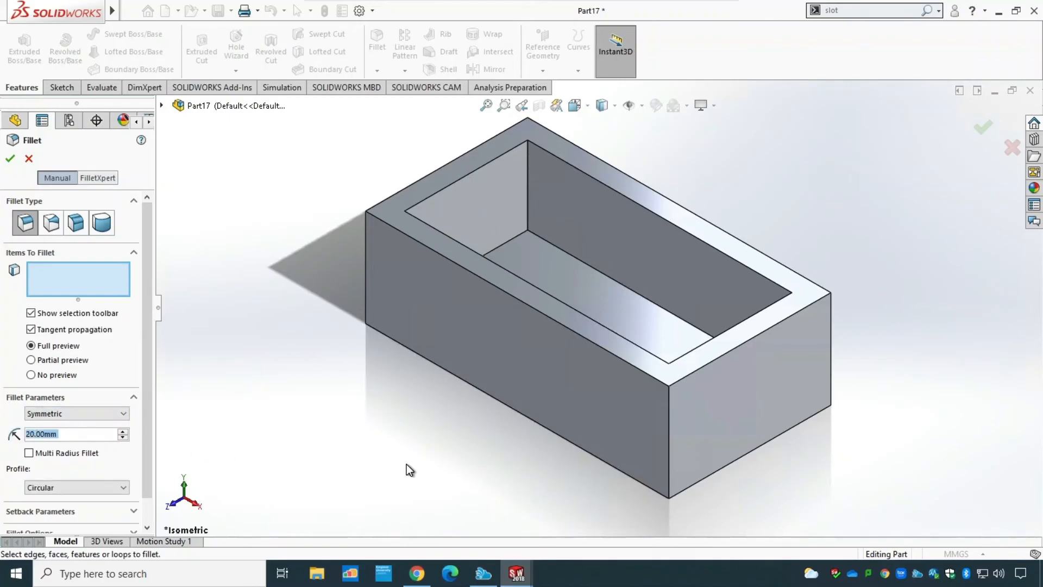
click(670, 420)
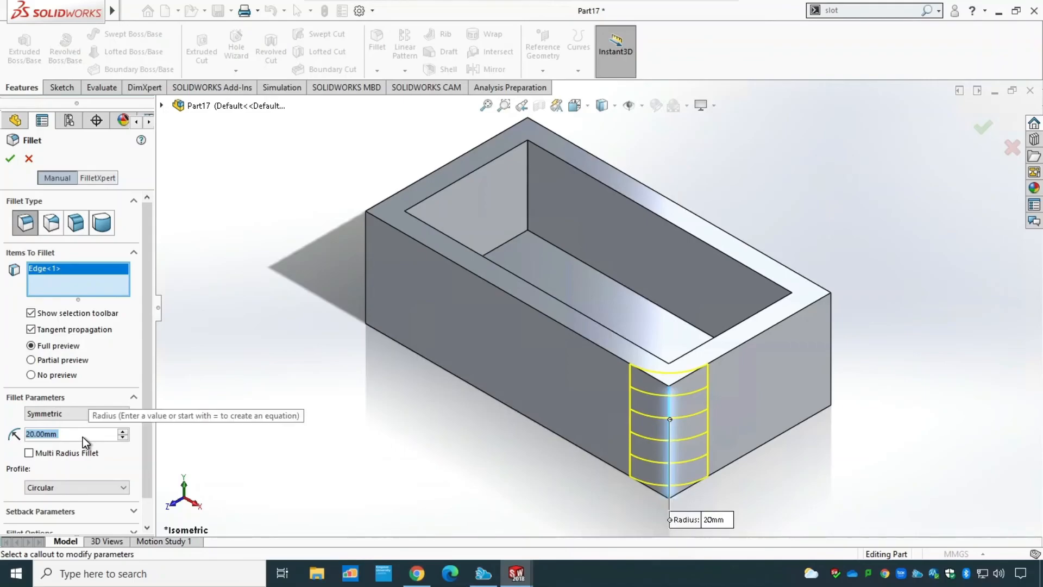
text(10)
key(Return)
Step: Try to add the vertical edge at the long front side's other end to the fillet, and clear all selected items
middle_drag(251, 375, 284, 388)
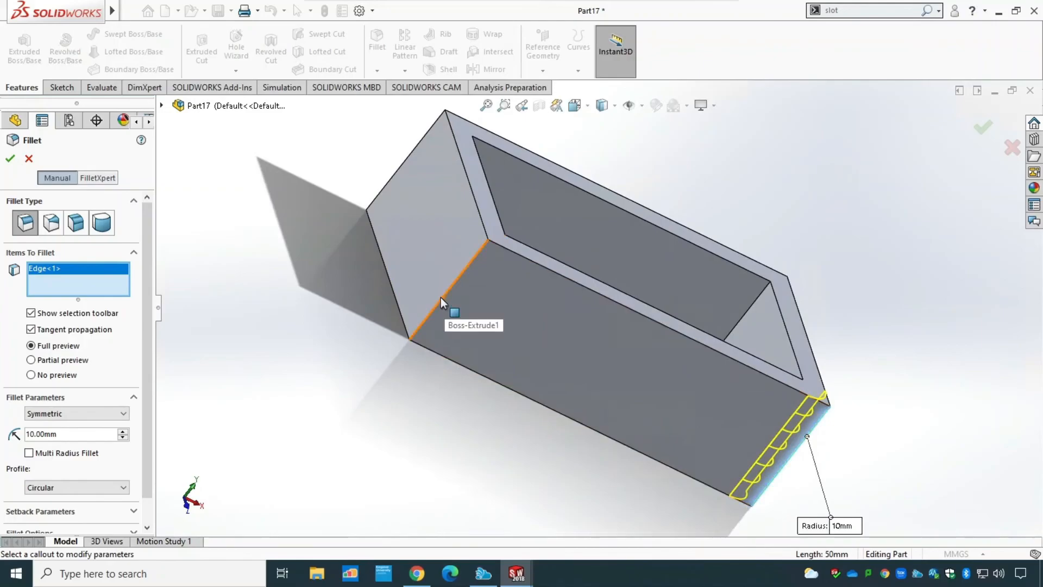
click(441, 298)
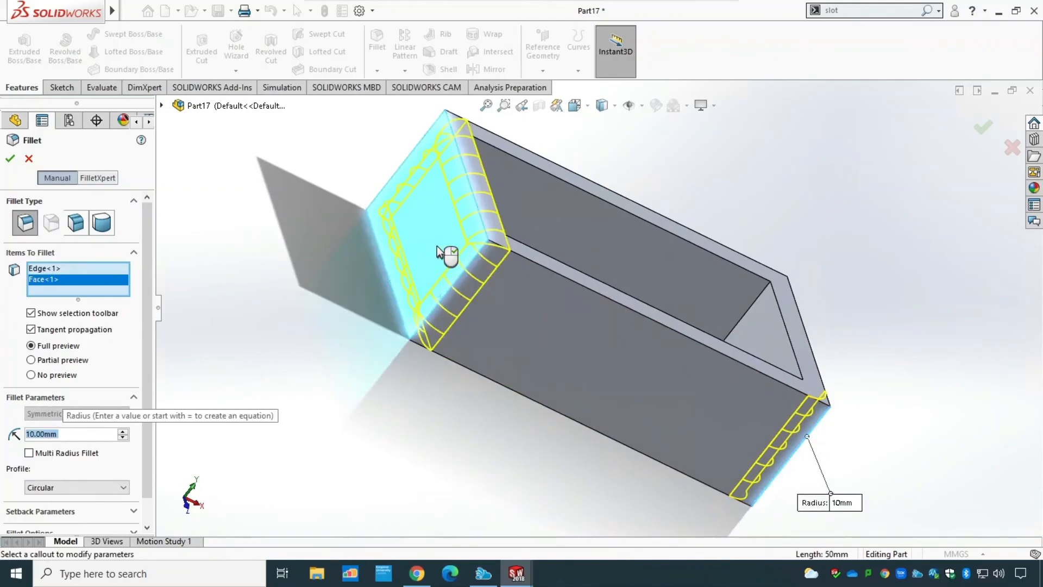
click(433, 268)
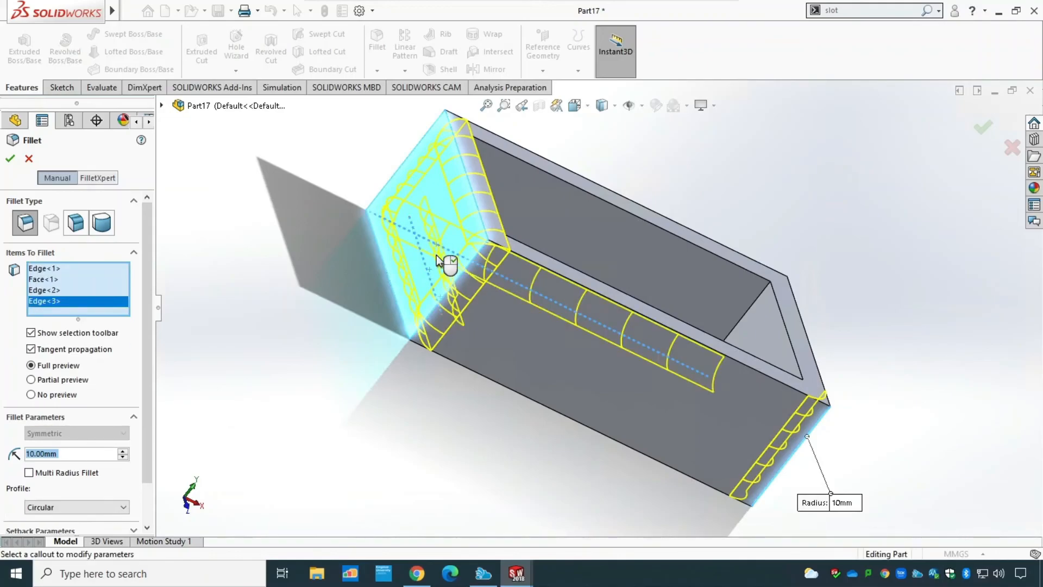
right_click(81, 278)
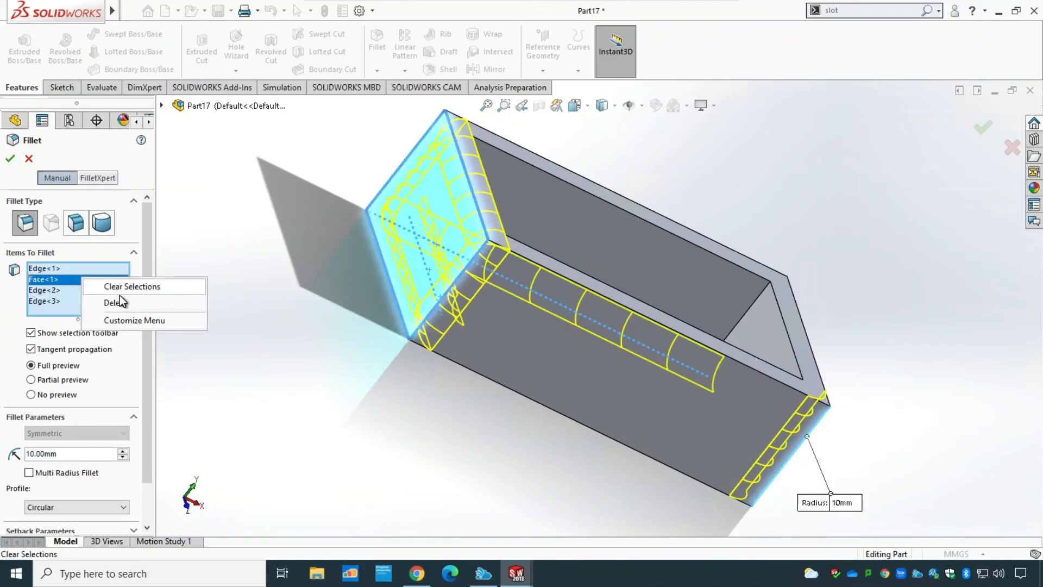
click(136, 286)
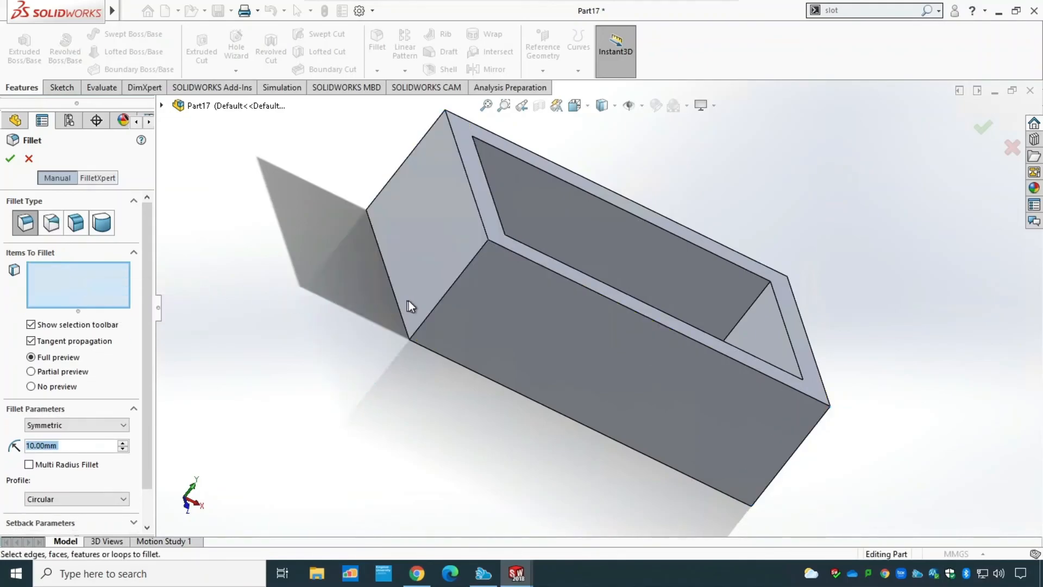
Step: Set up a multi-radius fillet on three vertical outer corner edges of the box
click(453, 296)
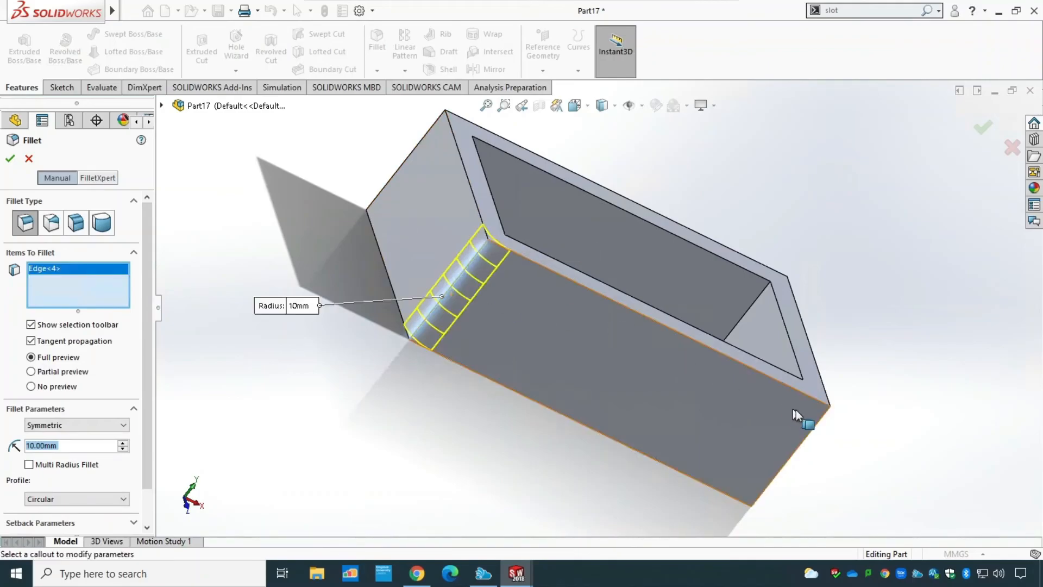
click(816, 431)
middle_drag(892, 431, 736, 433)
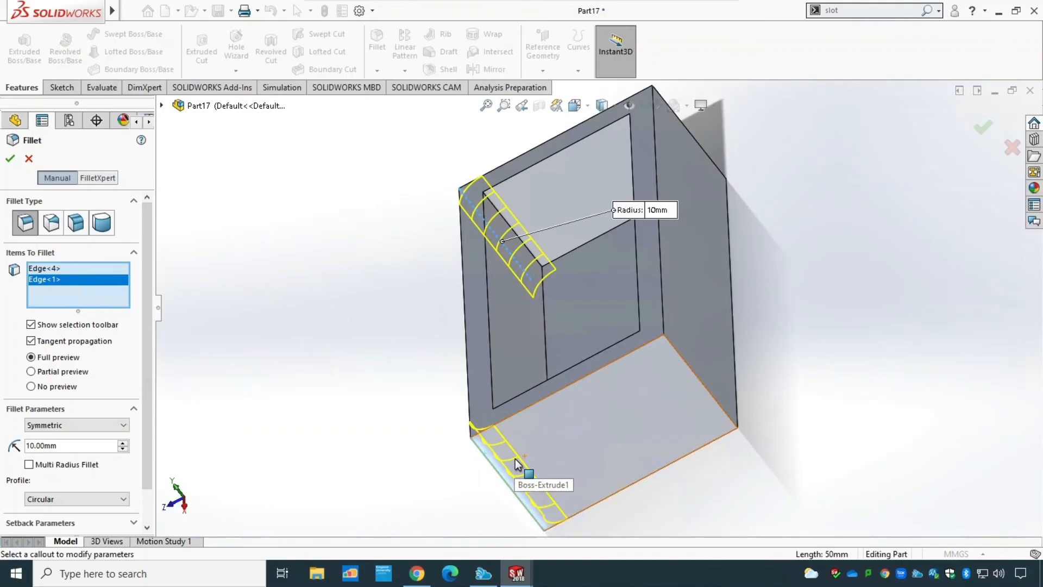
click(51, 467)
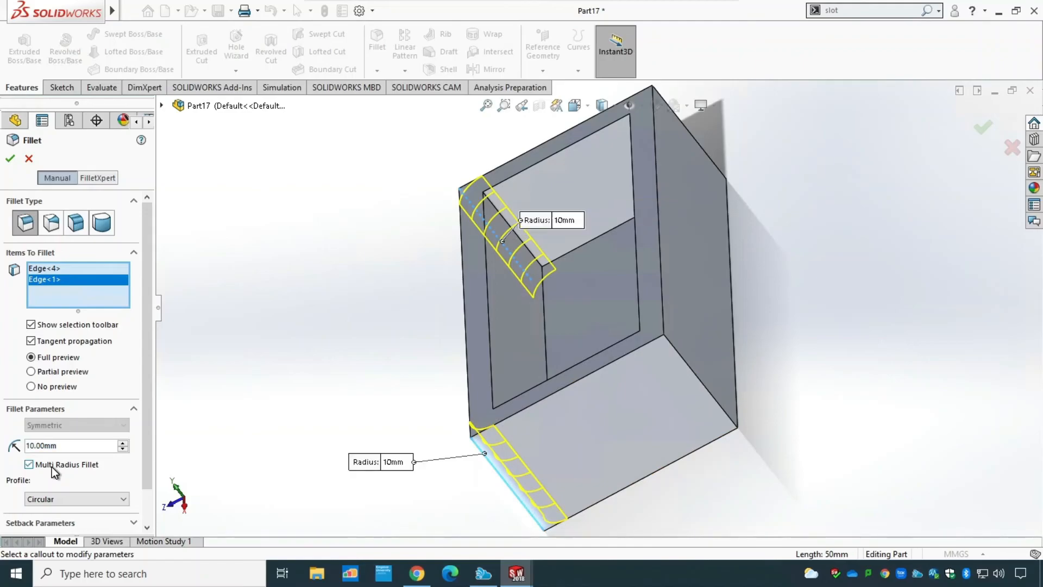
click(709, 392)
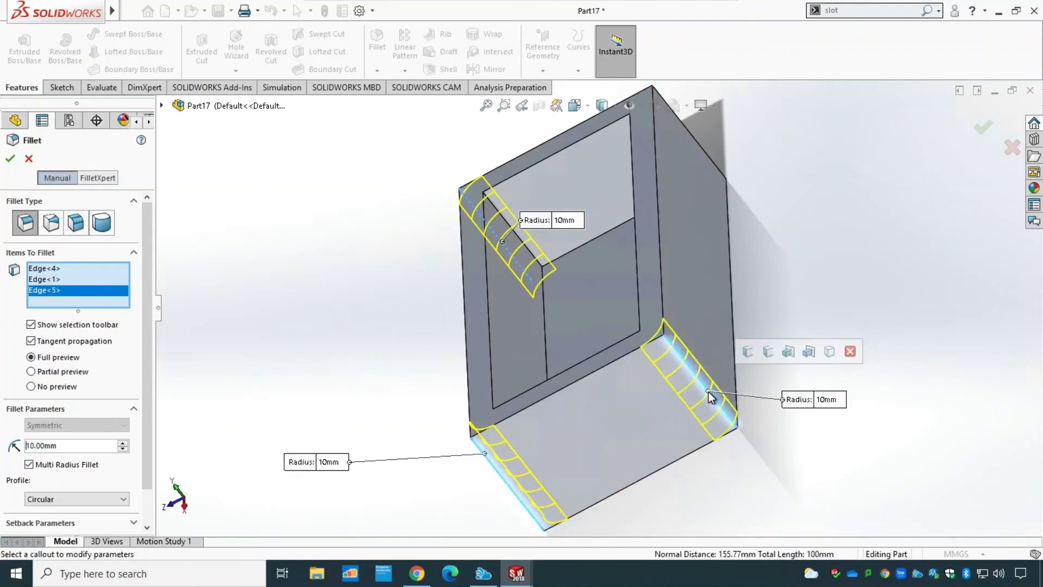
Step: Set the third corner edge's fillet radius to 20 mm and apply the multi-radius fillet
click(835, 399)
text(20)
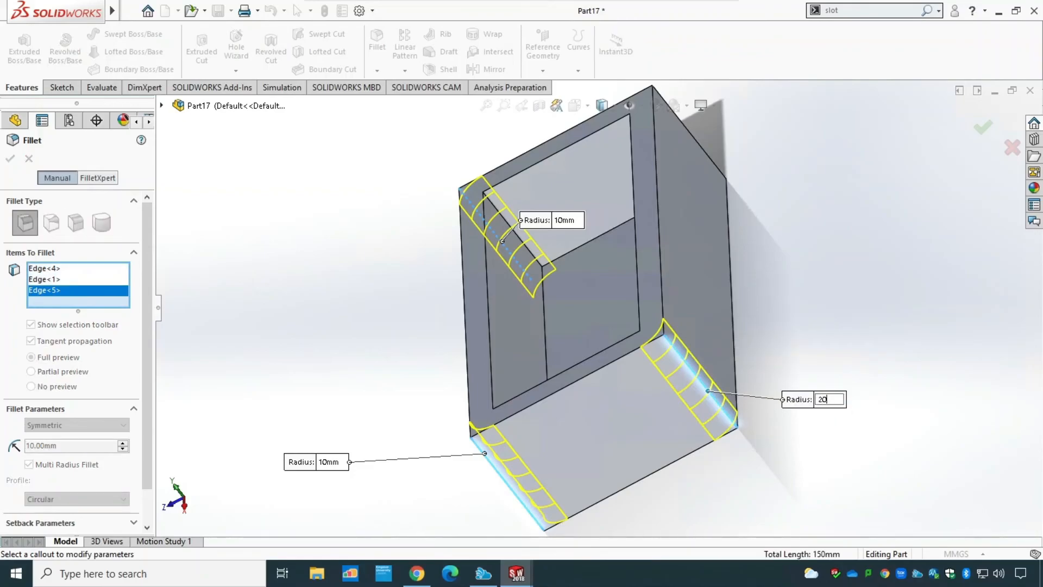
key(Return)
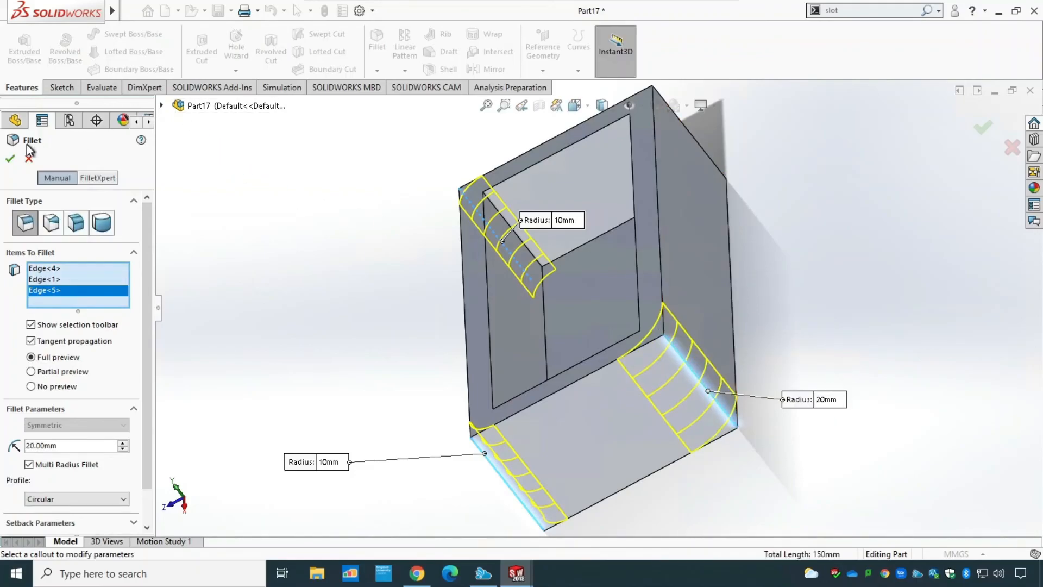
key(Return)
middle_drag(373, 432, 425, 414)
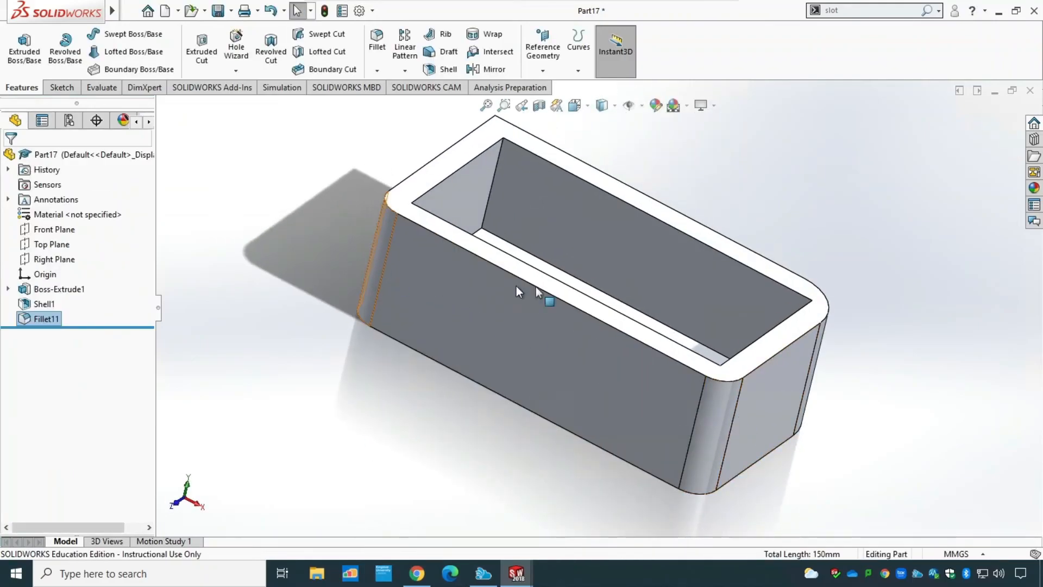
middle_drag(862, 354, 706, 331)
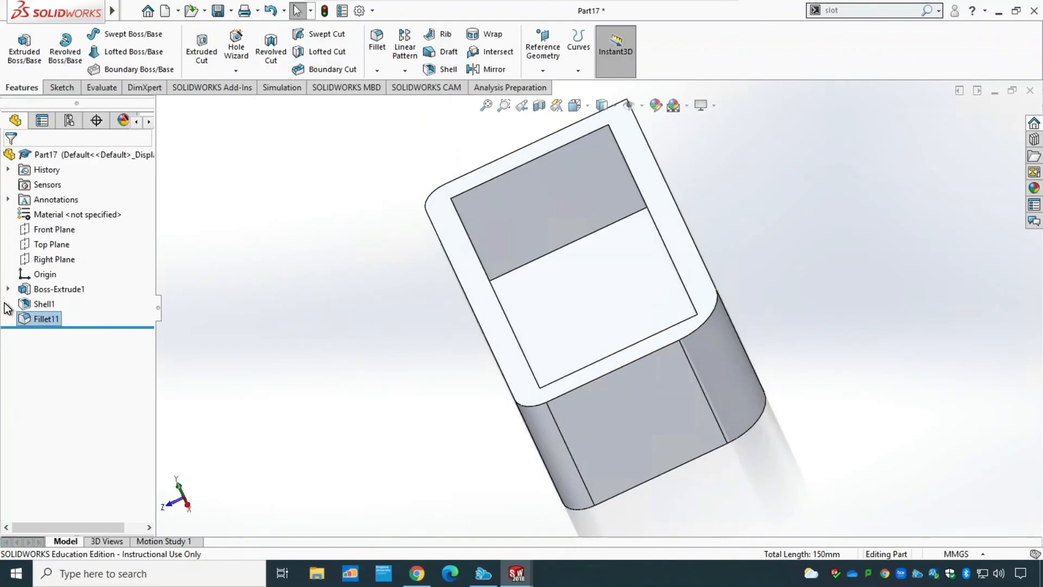
Step: Reopen the multi-radius fillet's definition, review the radius of each corner edge, and accept it
right_click(45, 319)
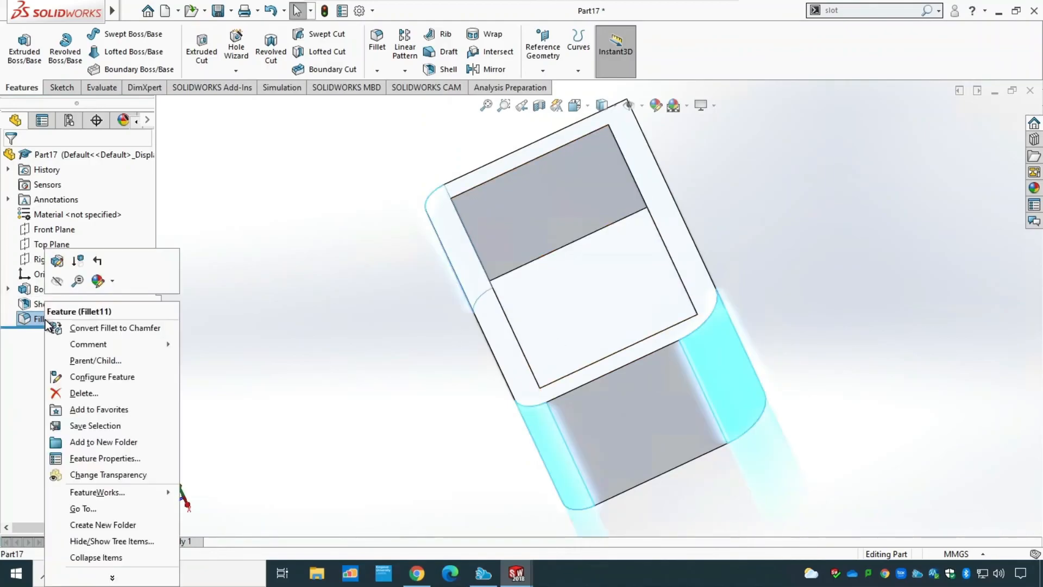
click(58, 262)
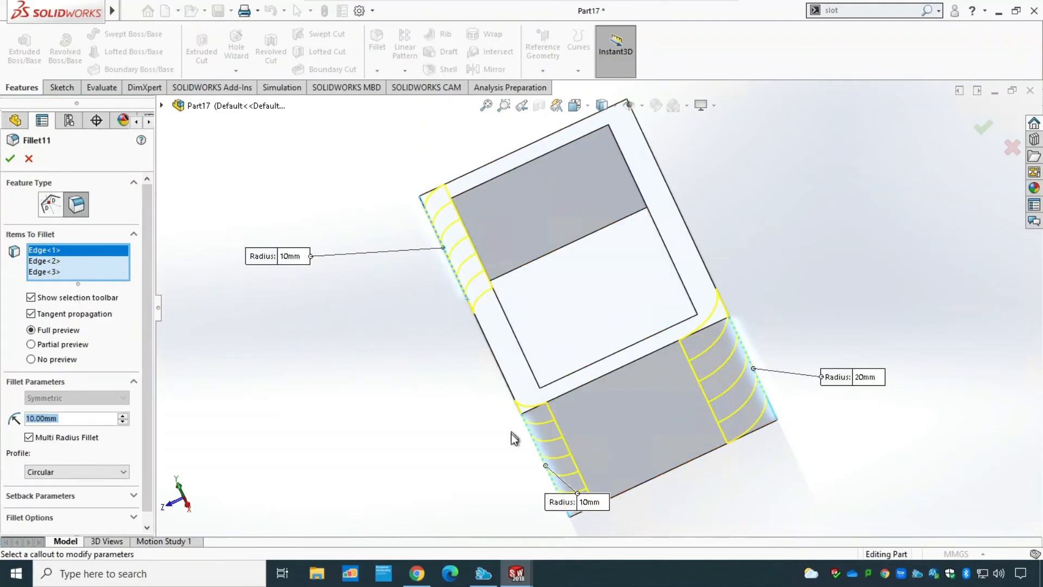
click(10, 158)
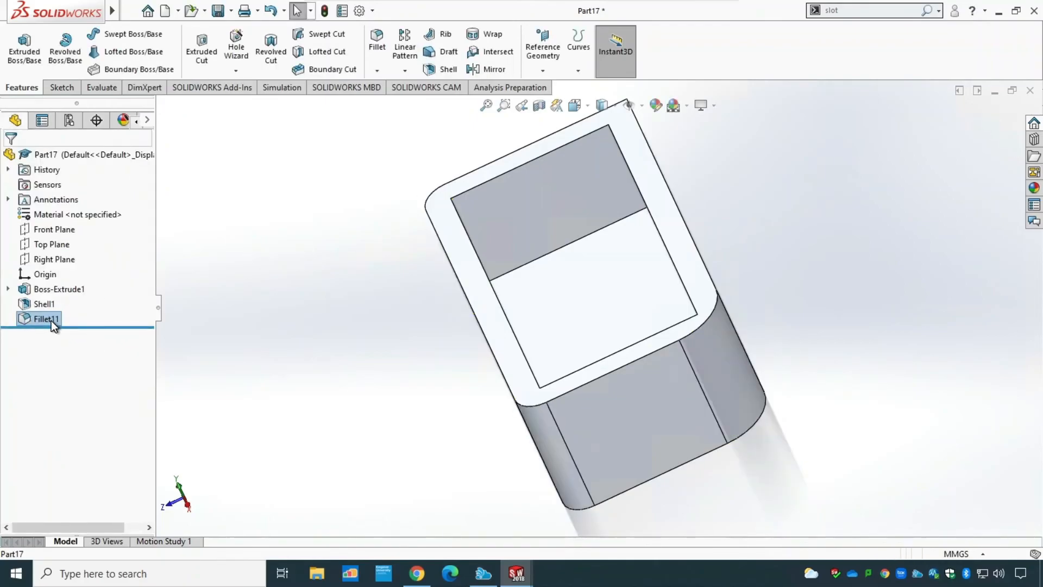
Step: Delete the multi-radius fillet from the part
right_click(51, 320)
click(93, 396)
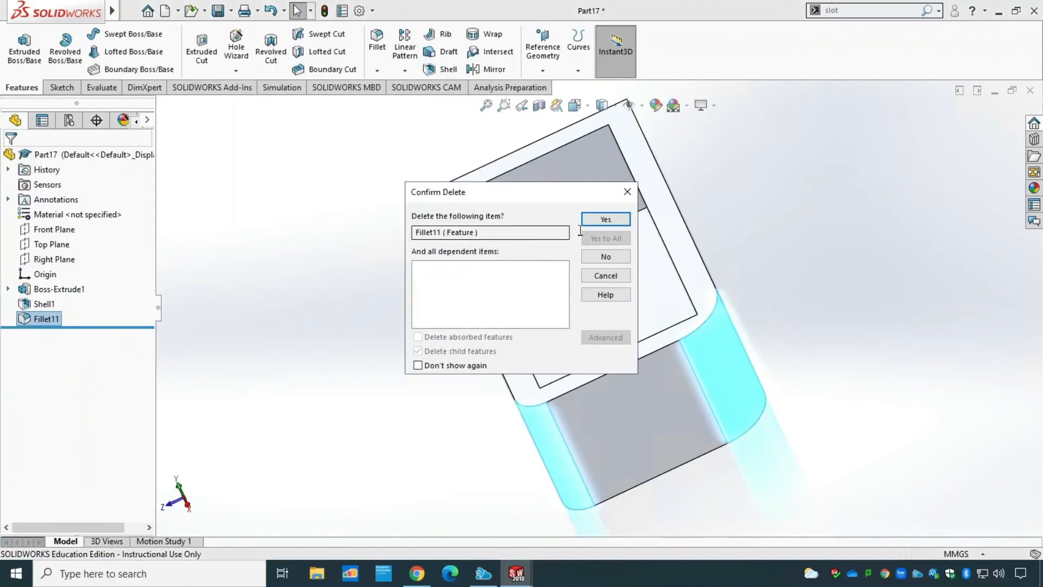
click(602, 220)
Step: Set up a constant-size fillet with a 10 mm radius on the box's long front face
click(378, 50)
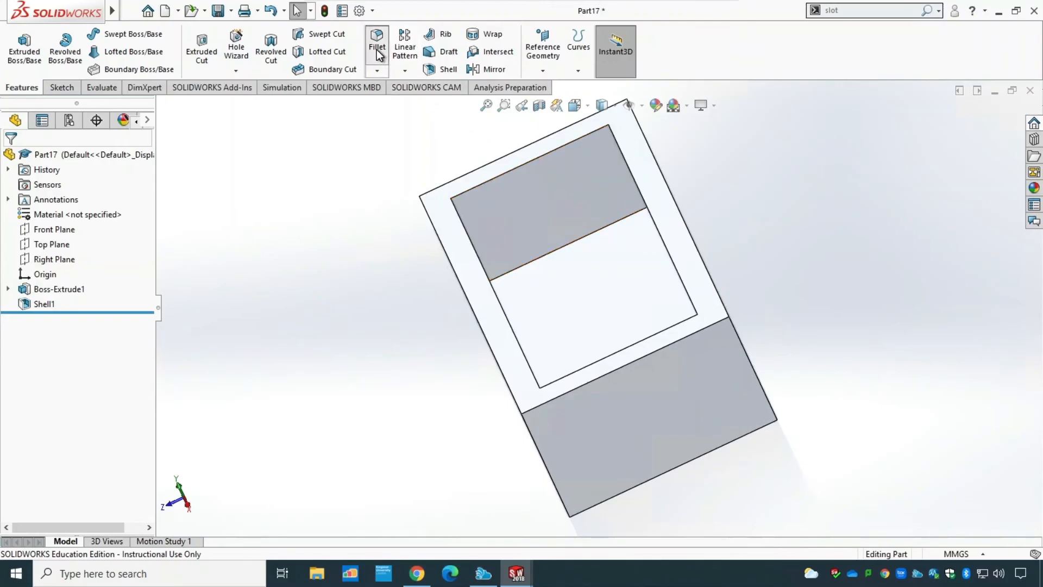
middle_drag(325, 422, 745, 429)
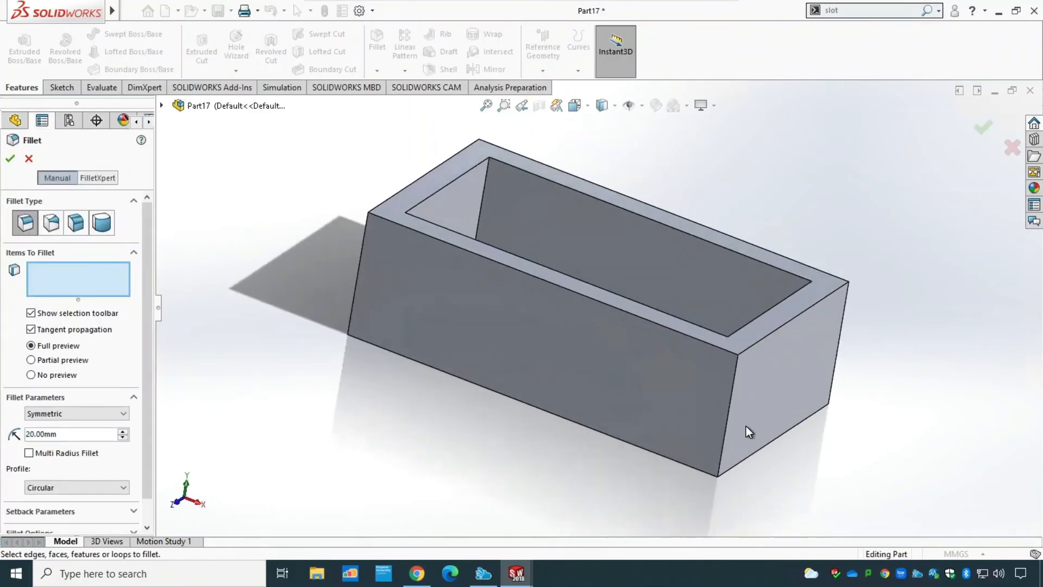
click(610, 365)
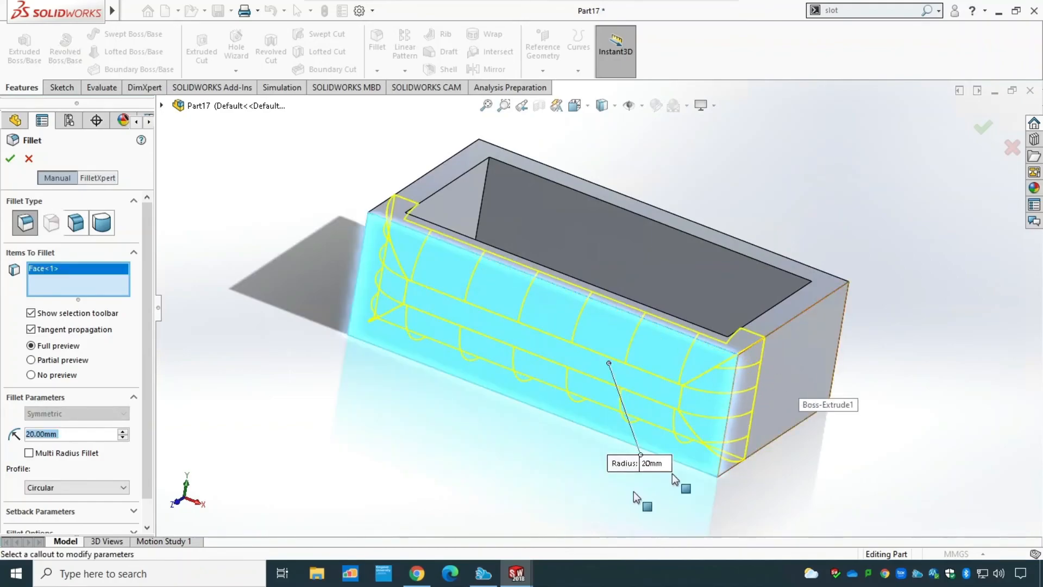
middle_drag(373, 426, 345, 424)
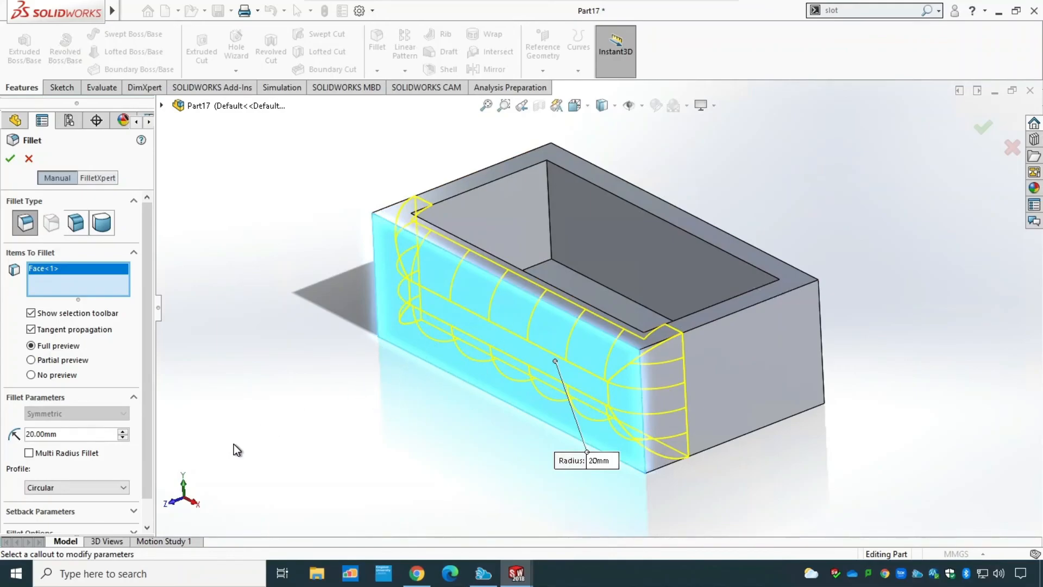
drag(74, 435, 10, 433)
text(10)
key(Return)
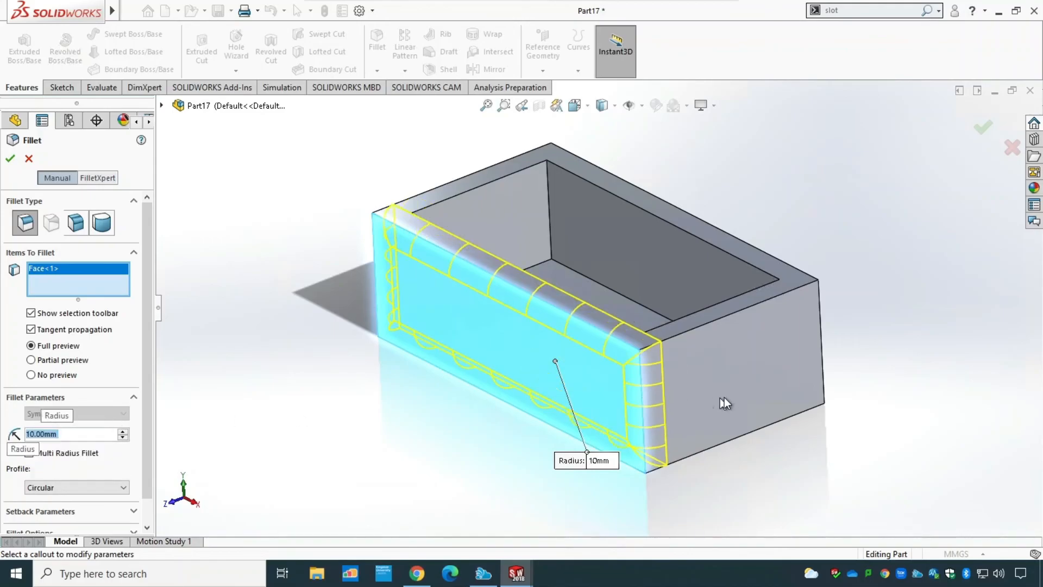
Step: Add the adjacent short end face to the fillet, and remove both faces from the selection
click(743, 366)
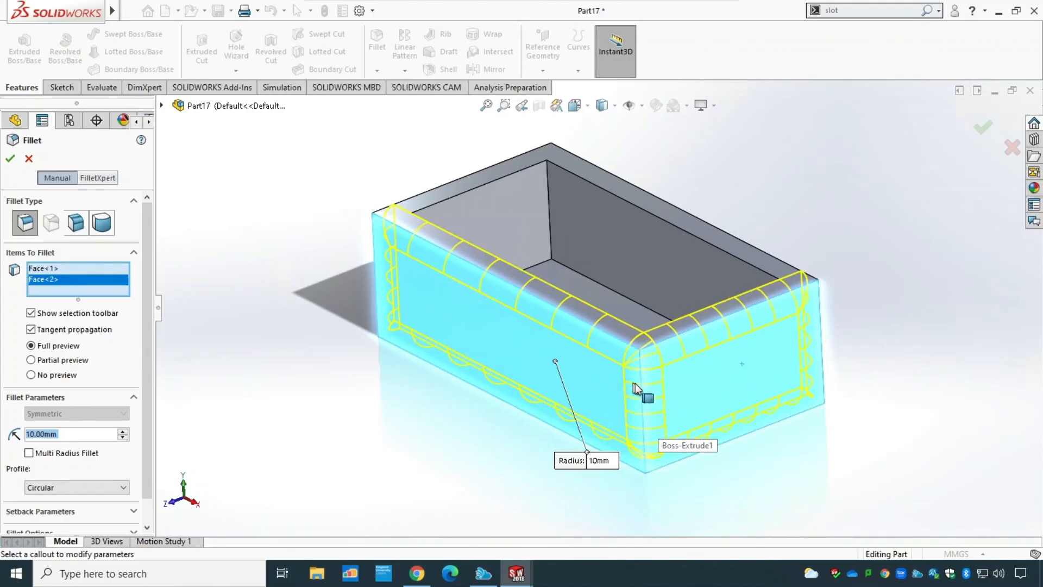
right_click(52, 280)
click(86, 306)
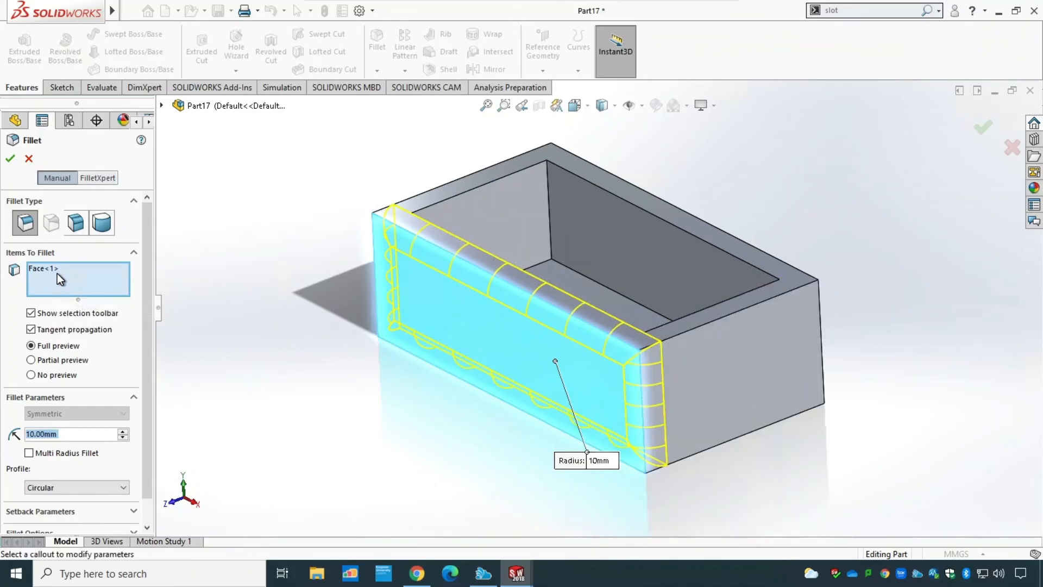
right_click(54, 268)
click(85, 293)
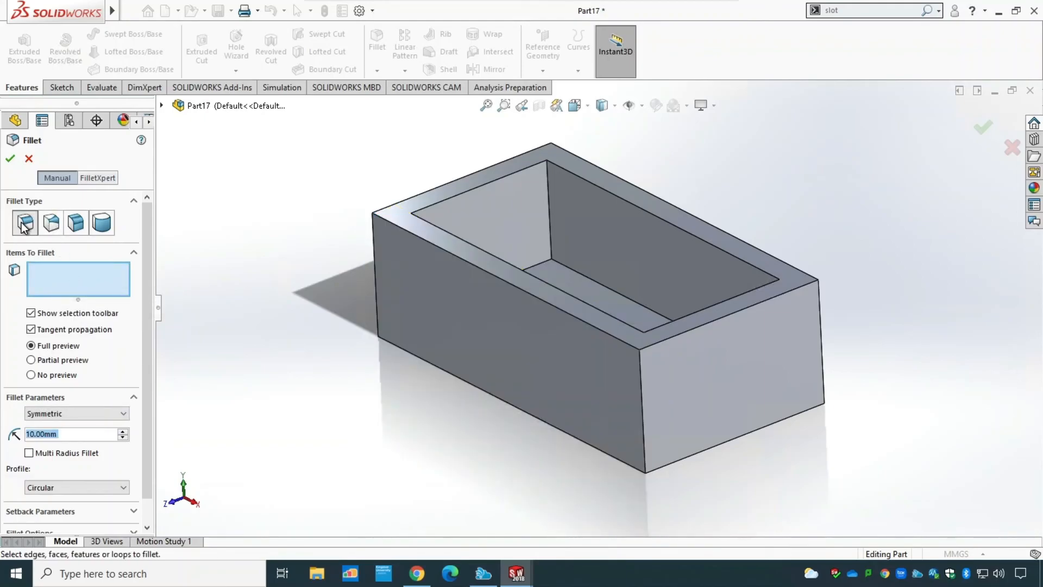
Step: Set up a variable-size fillet on the long front side's upper outer edge with a 10 mm radius at vertex V1
click(48, 231)
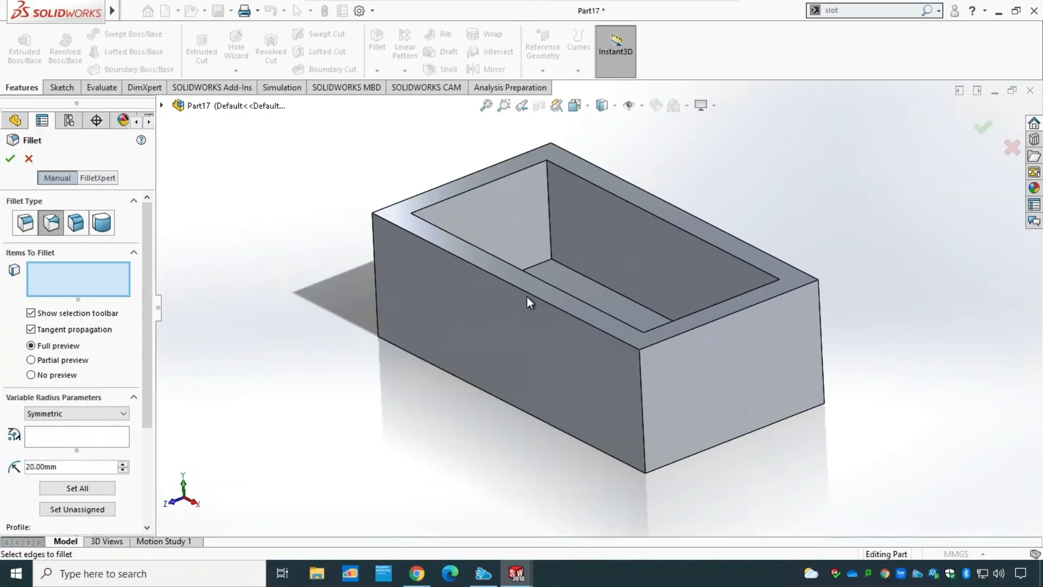
click(545, 302)
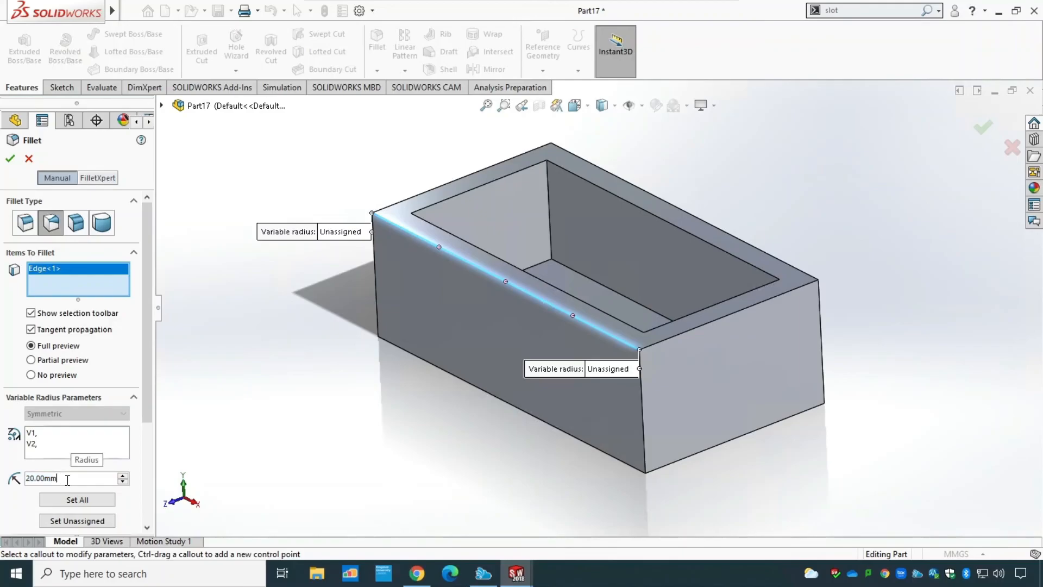
click(38, 433)
drag(69, 479, 3, 485)
text(10)
key(Return)
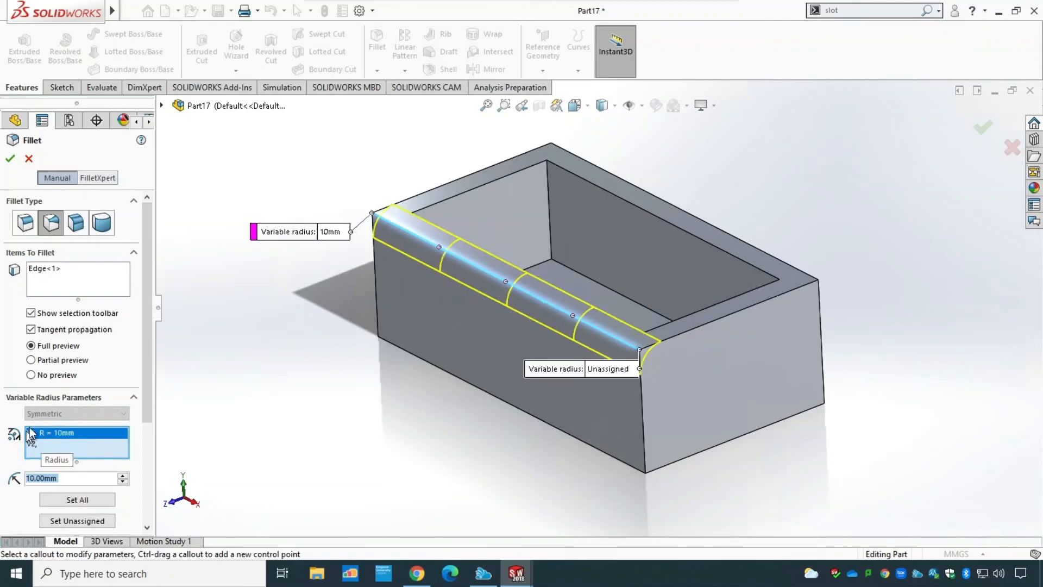
Step: Set the radius at vertex V2 to 20 mm and apply the variable-size fillet
click(40, 445)
drag(41, 478, 4, 481)
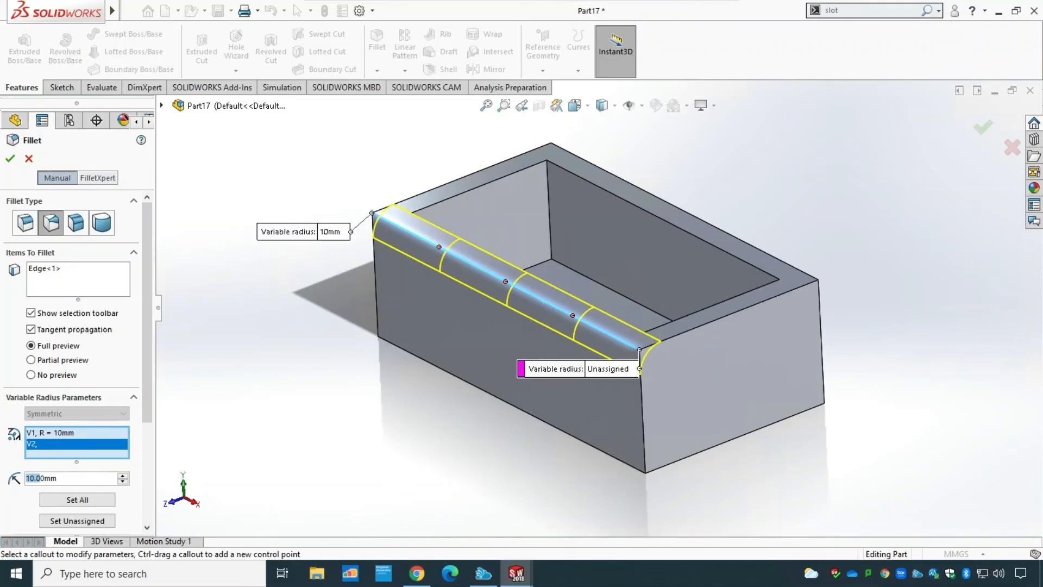
text(2)
key(Return)
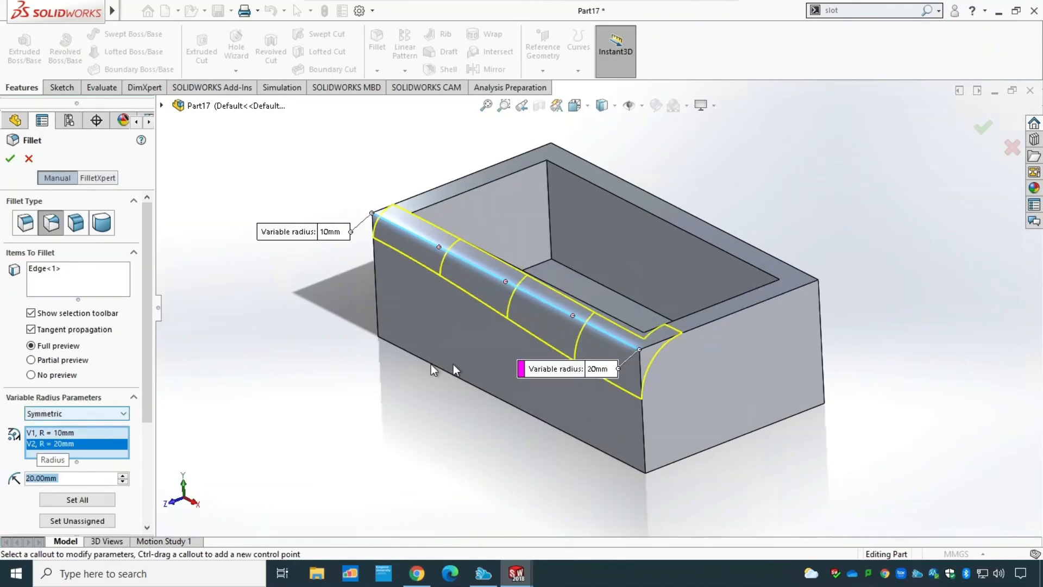
click(8, 161)
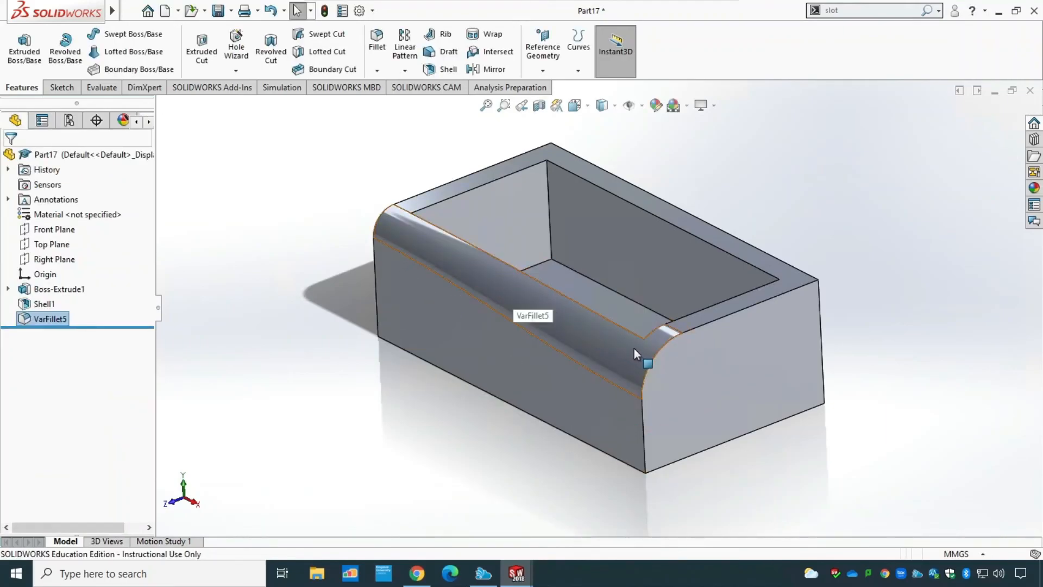
Step: Delete the variable-radius fillet from the box
right_click(61, 322)
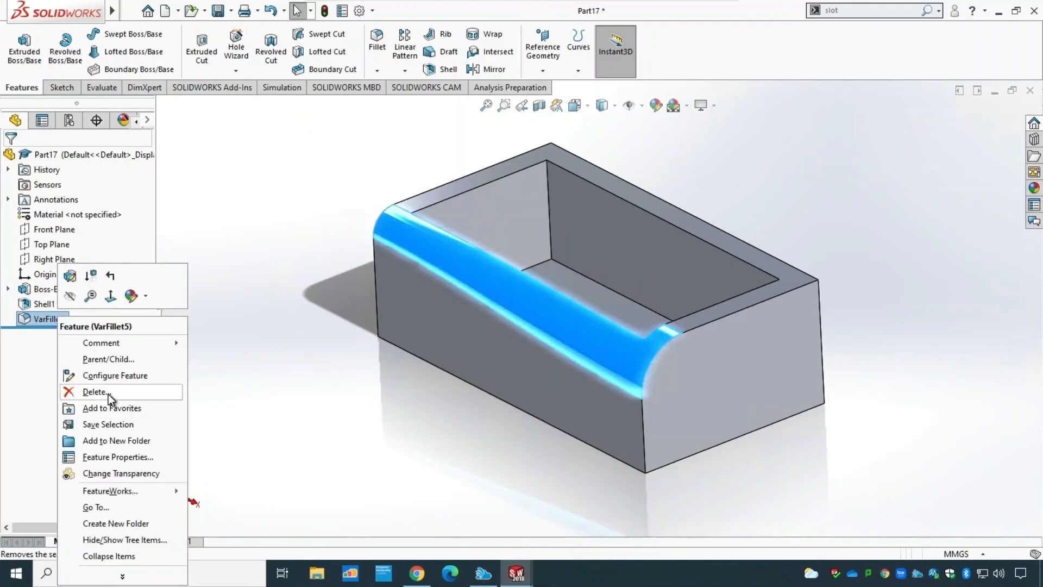
click(108, 393)
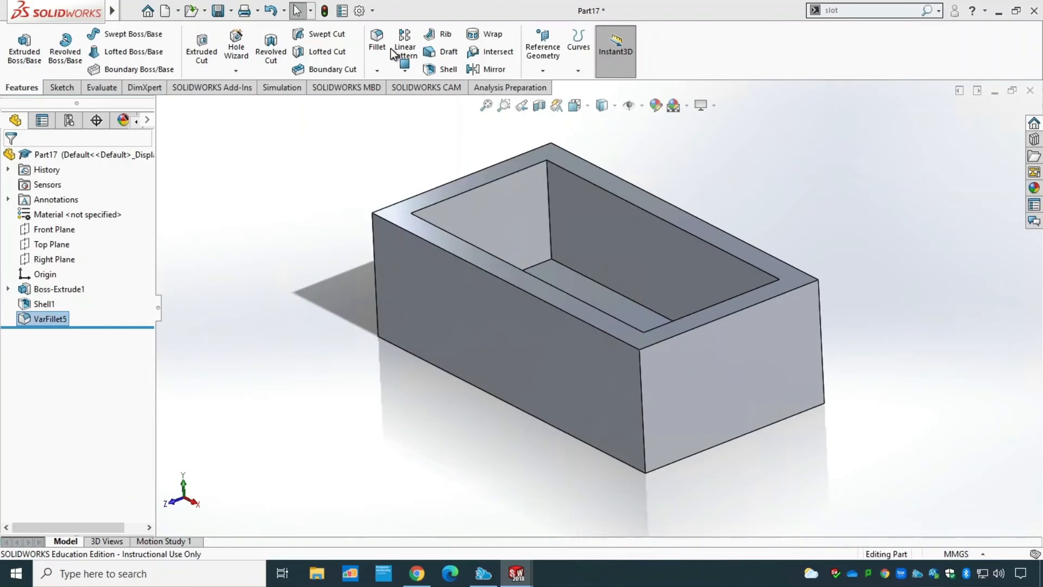
click(628, 220)
Step: Set up a face fillet with a 10 mm radius between the long front face and the adjacent short end face
click(377, 42)
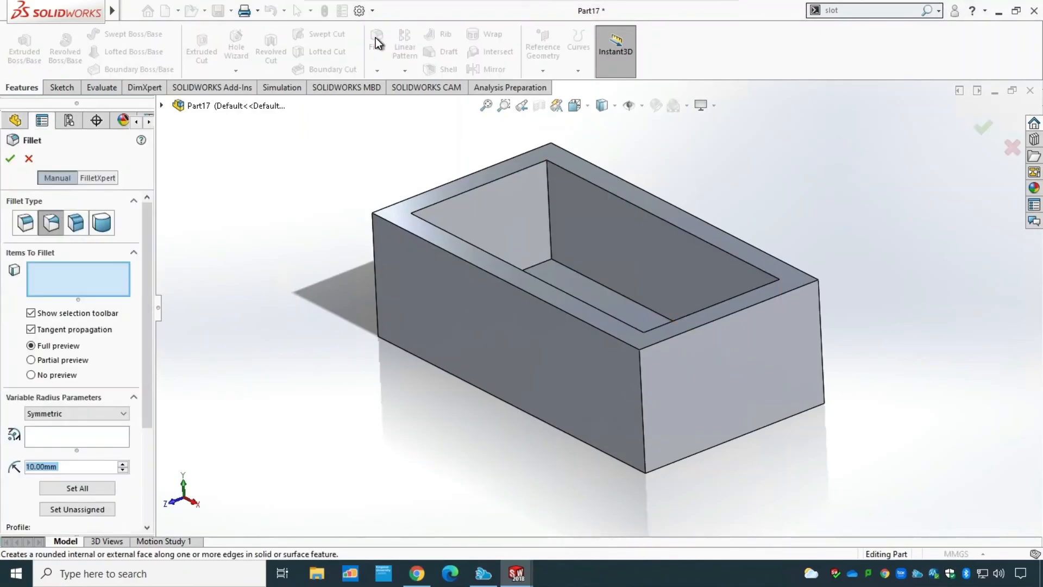
click(76, 223)
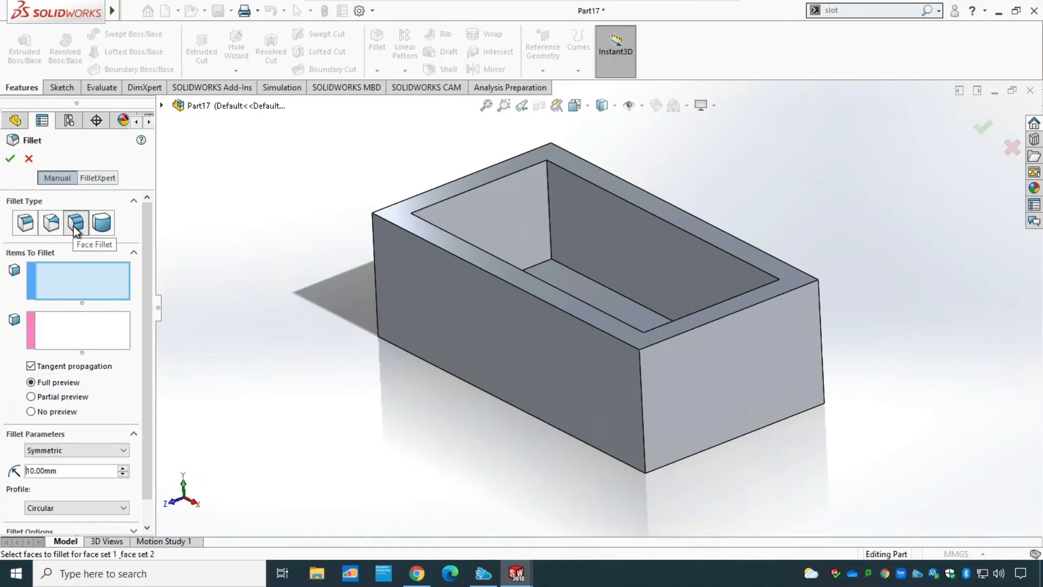
click(531, 338)
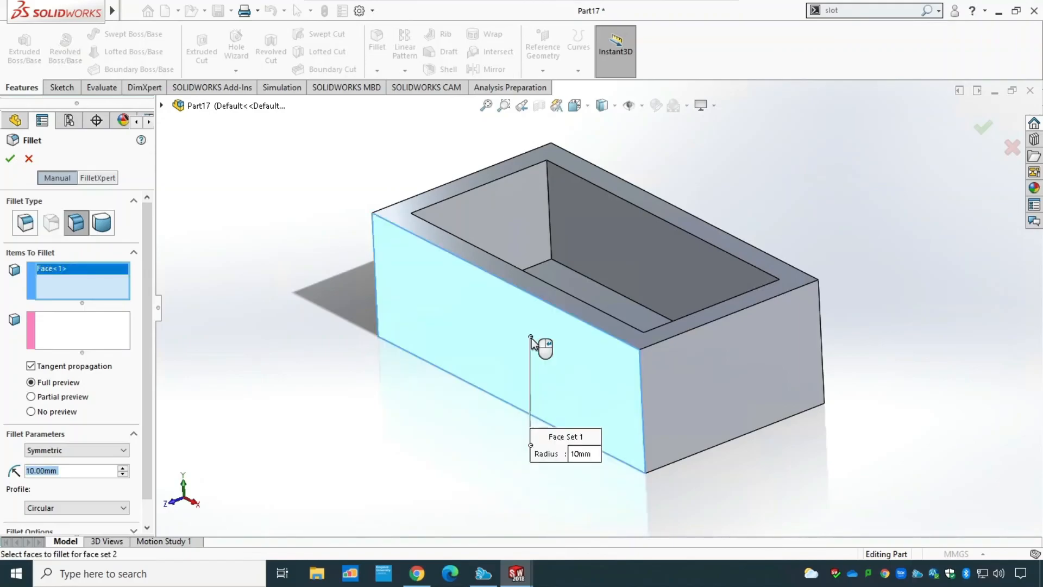
click(72, 342)
click(691, 396)
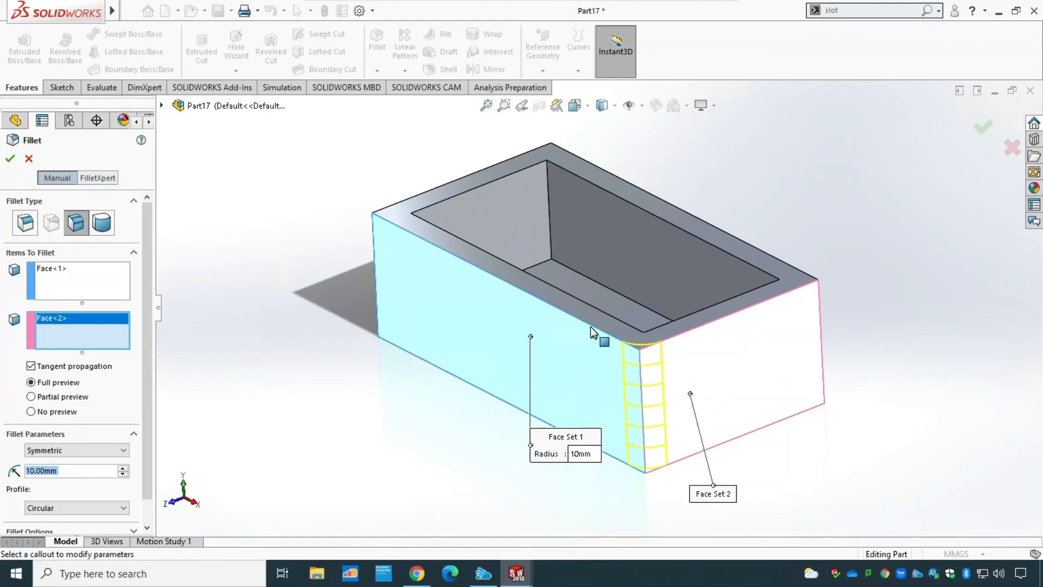
Step: Try adding the opposite short end face to face set 2, and remove it from the set
middle_drag(394, 413, 476, 481)
click(403, 257)
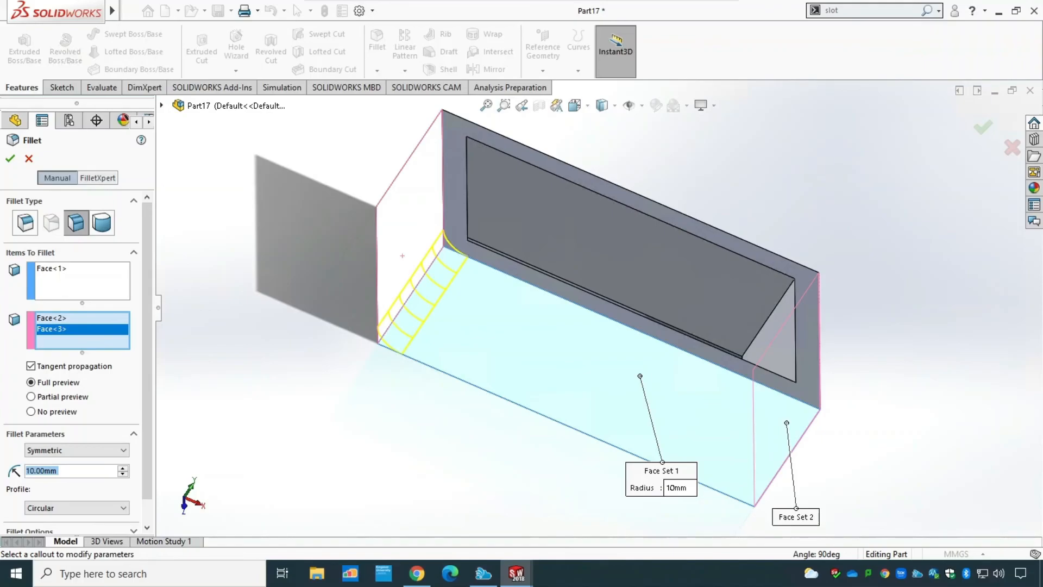
right_click(74, 327)
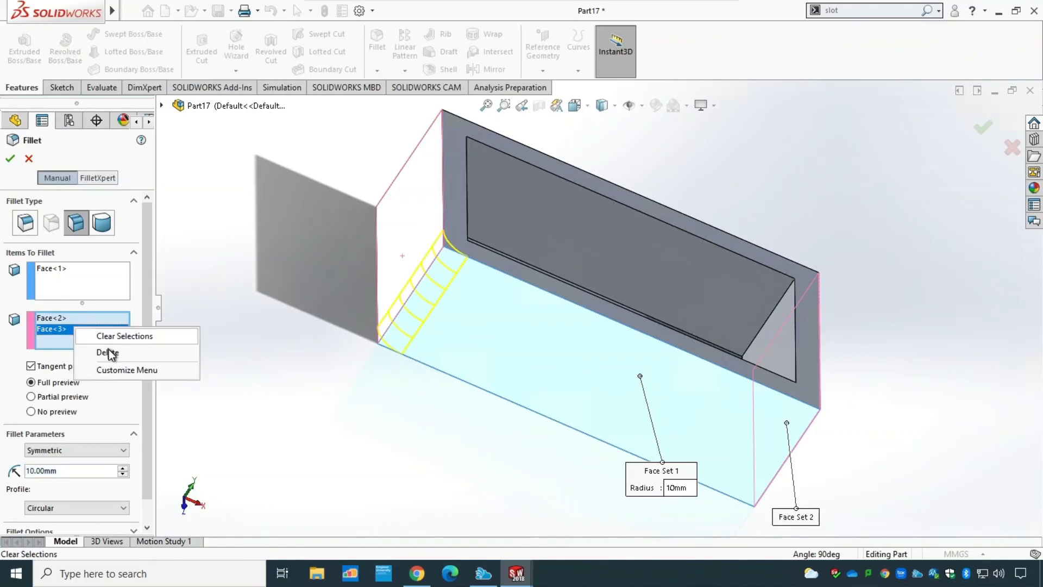
click(128, 356)
middle_drag(360, 456, 239, 283)
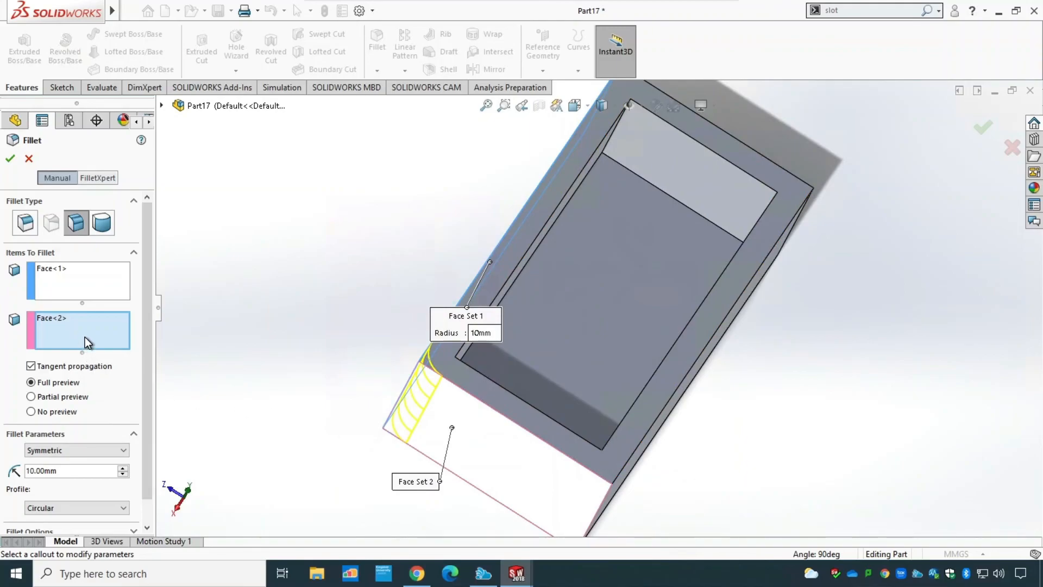
Step: Add the open rim face to face set 2 and apply the face fillet
click(466, 377)
middle_drag(324, 368, 333, 419)
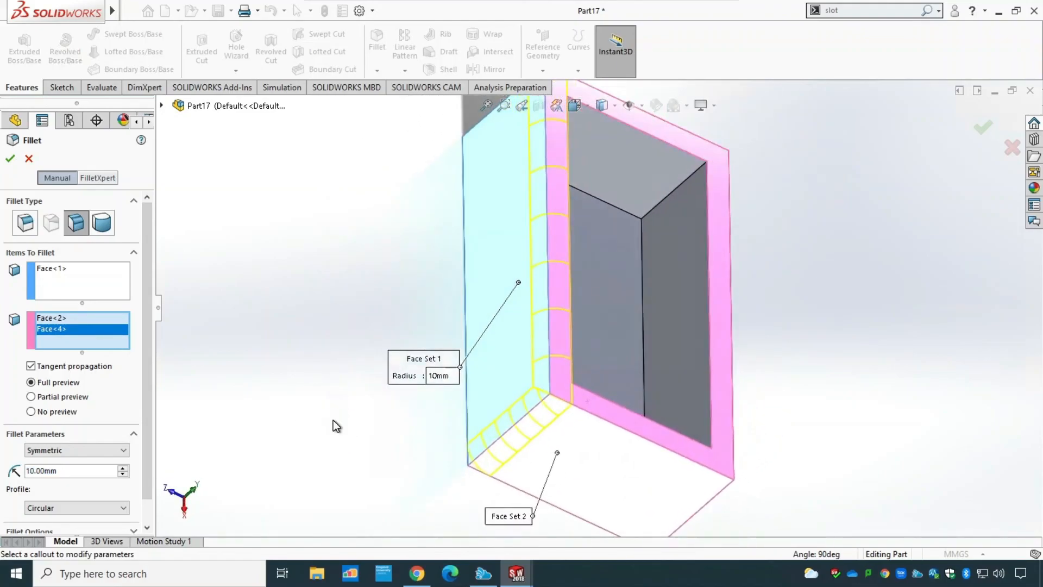
click(10, 159)
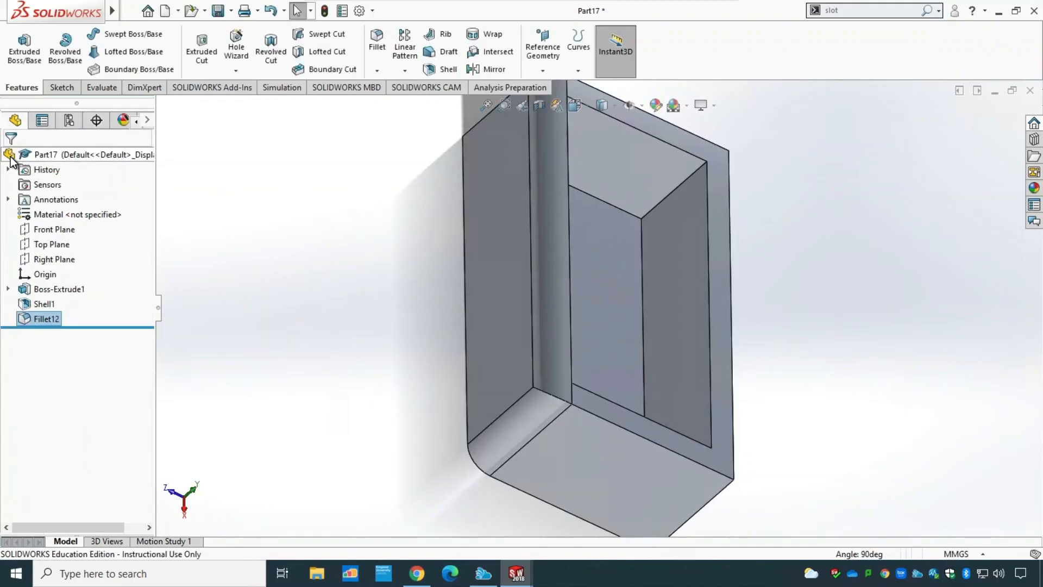
Step: Delete the face fillet from the box
right_click(51, 321)
click(103, 393)
click(606, 218)
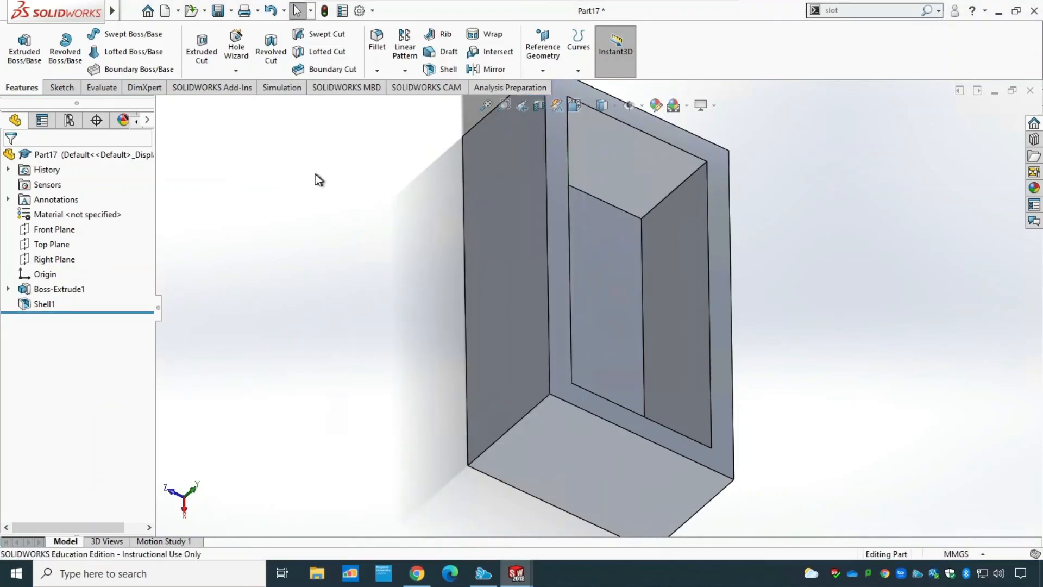
Step: Set up a full round fillet with the rim as side face set 1 and the short end face as the center face set
click(377, 40)
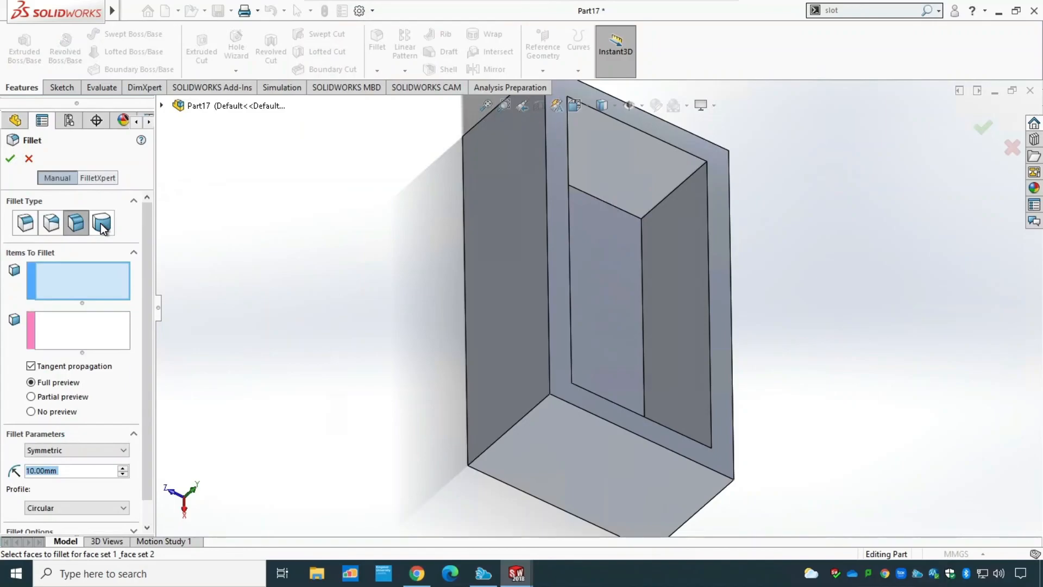
click(101, 224)
middle_drag(303, 261, 507, 328)
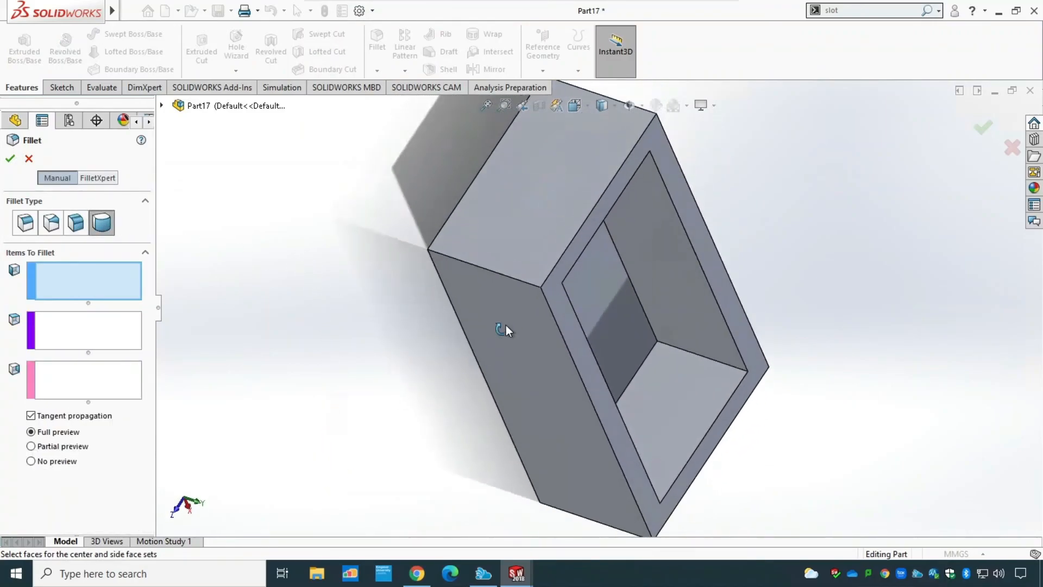
click(569, 259)
click(109, 336)
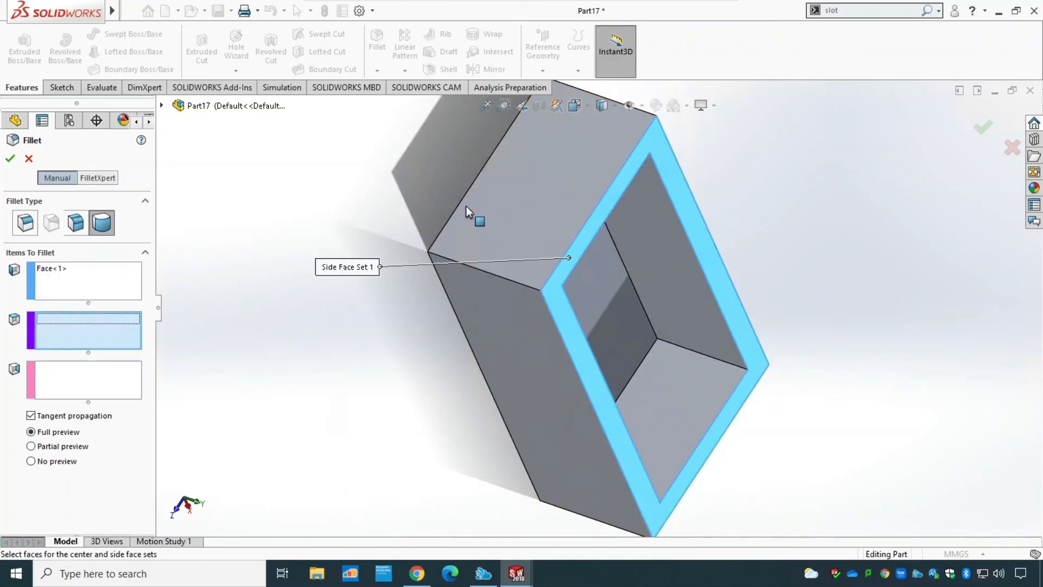
click(465, 249)
Step: Assign the box's bottom face to side face set 2 and apply the full round fillet
middle_drag(314, 400, 251, 398)
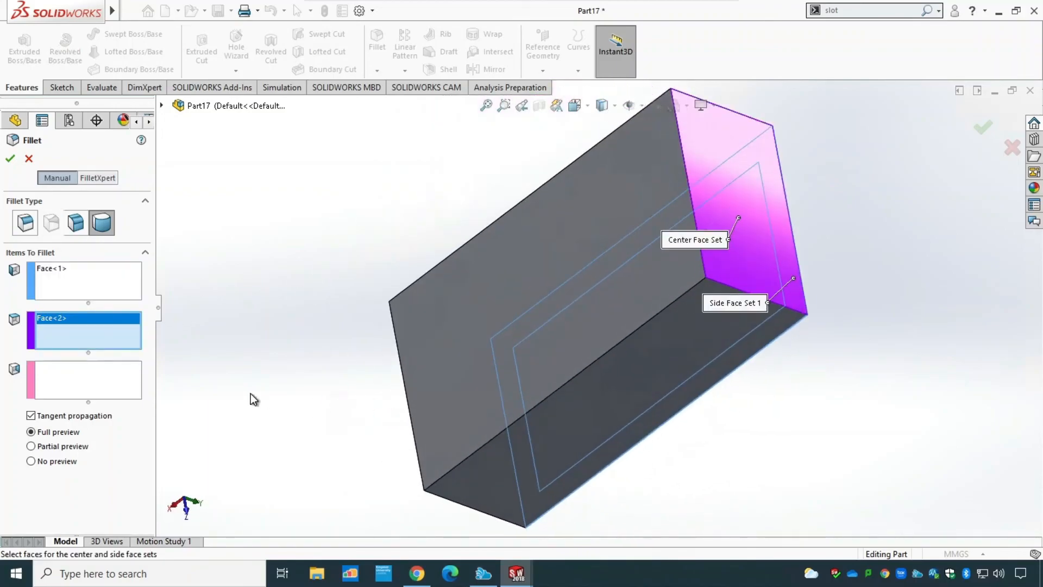
click(108, 382)
click(568, 228)
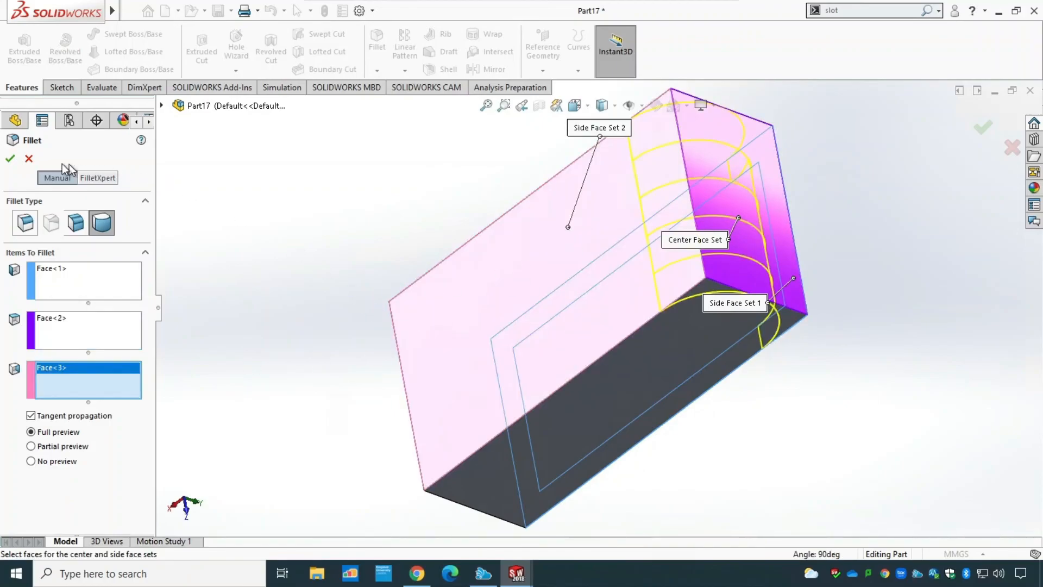
key(Return)
middle_drag(817, 367, 562, 321)
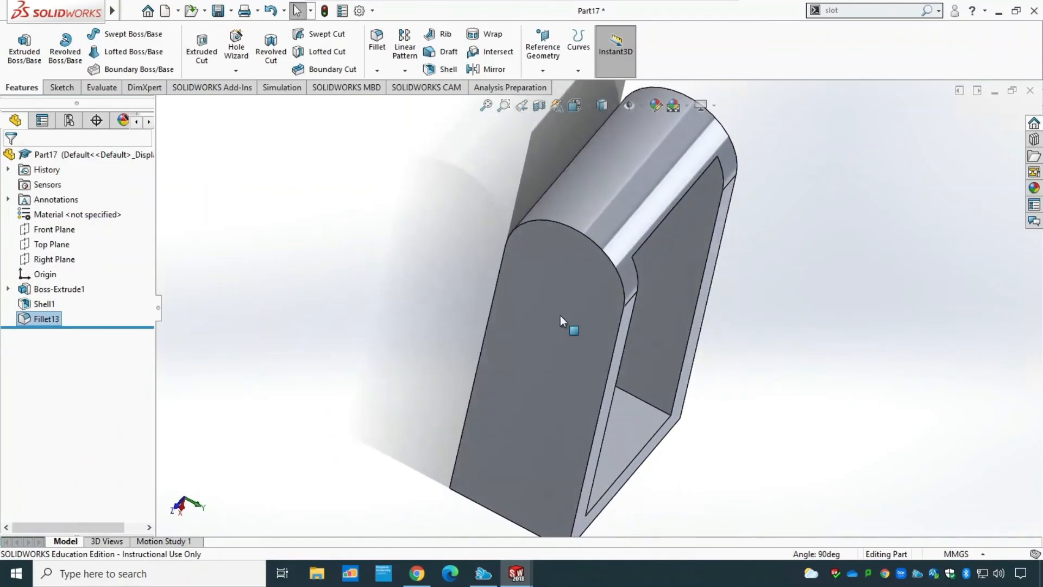
middle_drag(345, 310, 671, 187)
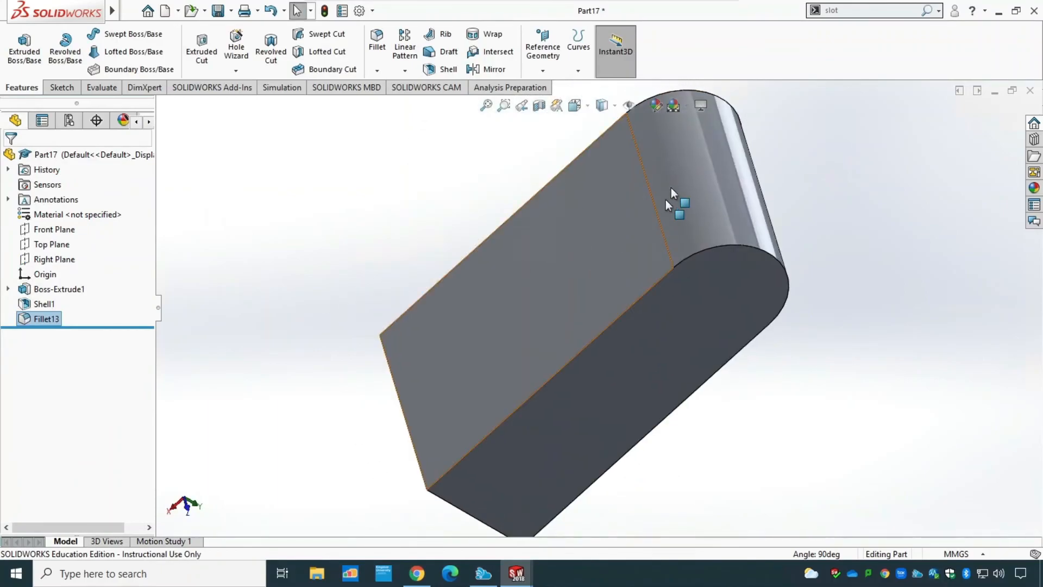
Step: In isometric view, chamfer the vertical edge between the long front face and the flat short end at 10 mm and 45 degrees
click(588, 105)
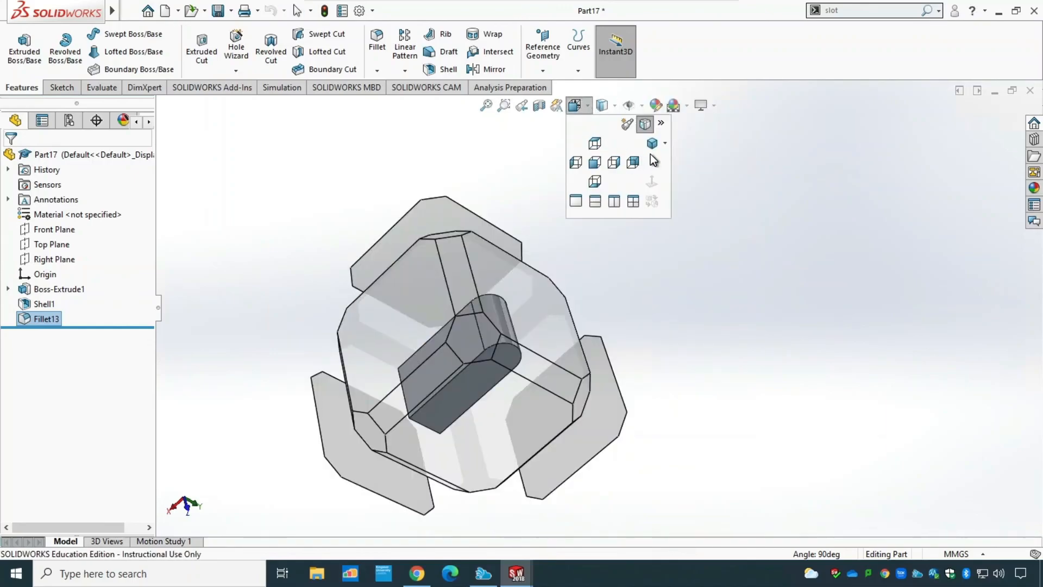
click(652, 144)
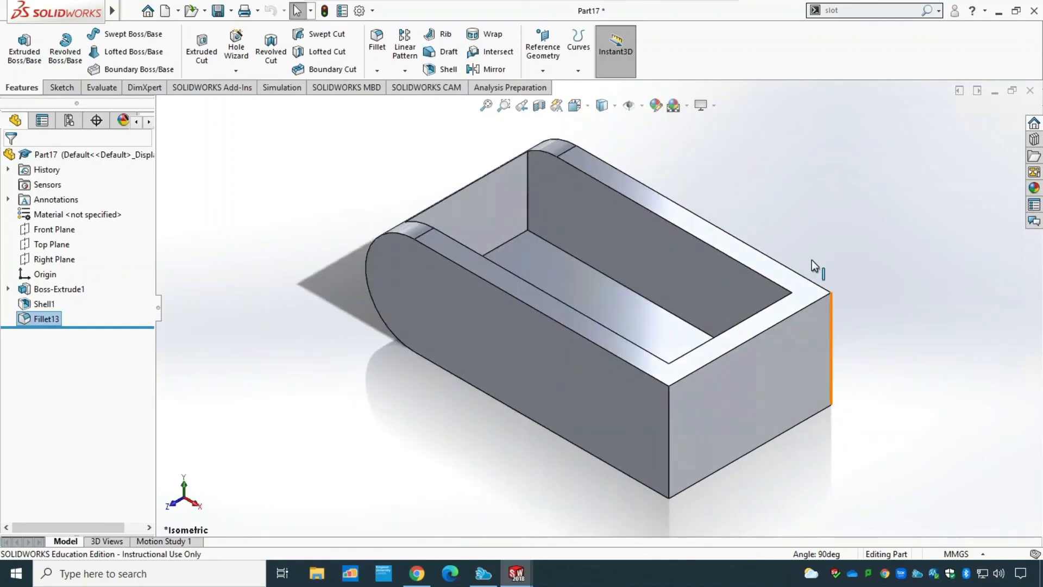
click(377, 70)
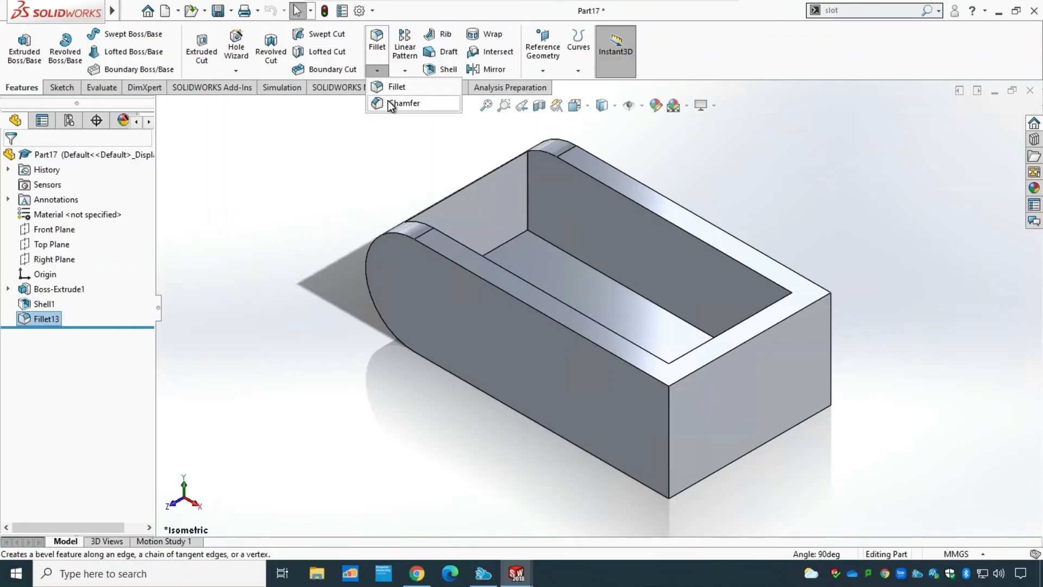
click(389, 102)
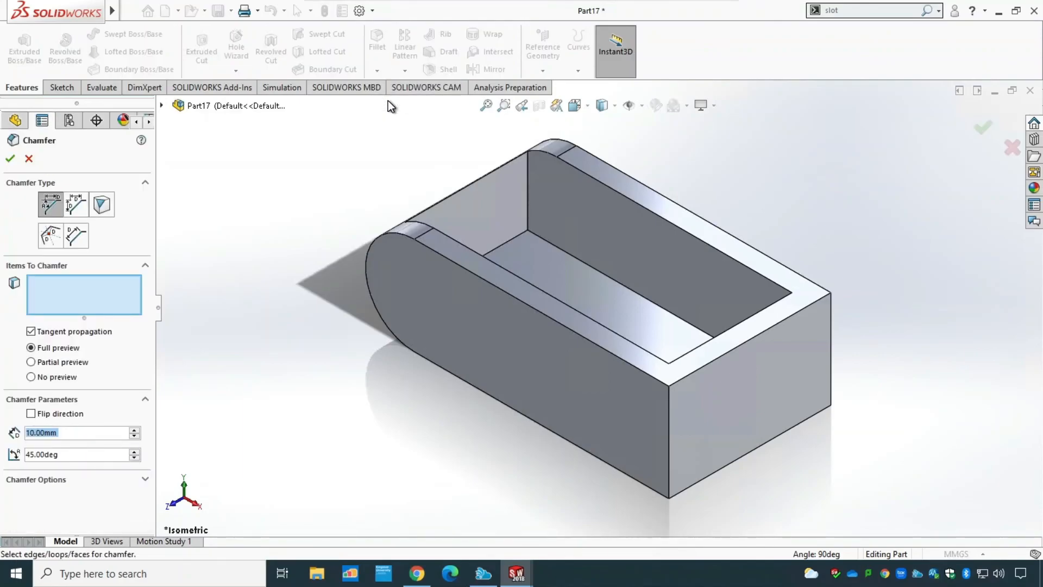
click(669, 429)
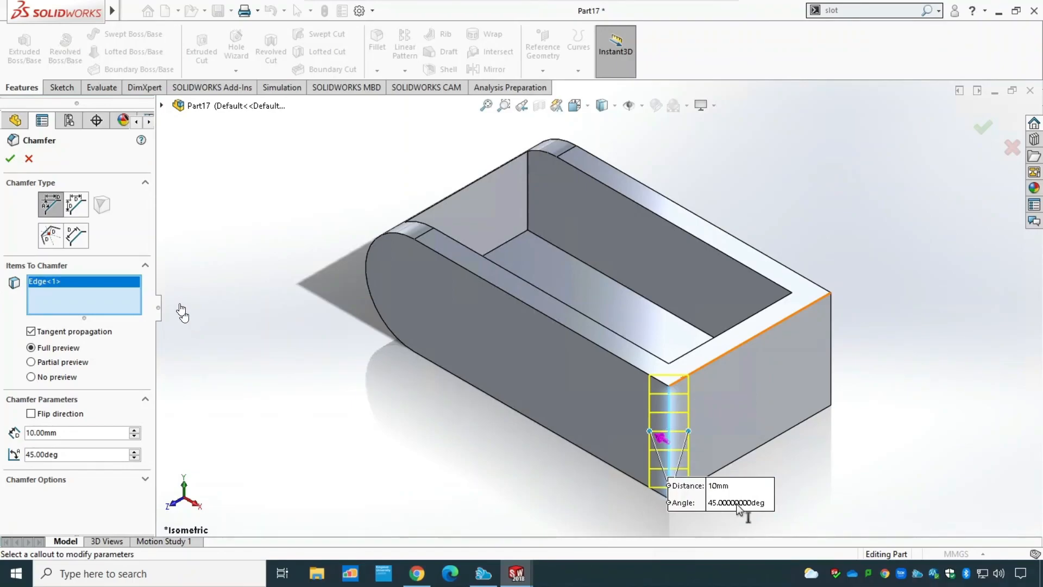
click(10, 159)
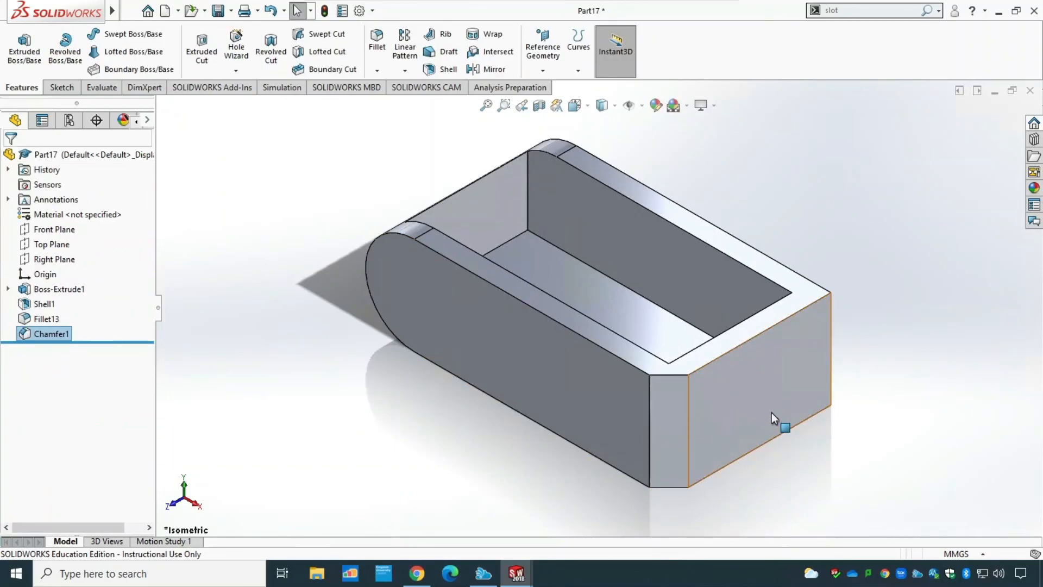
Step: Add a symmetric 10 mm distance-distance chamfer to the other vertical edge of the flat short end
click(378, 71)
click(391, 101)
middle_drag(951, 323, 882, 355)
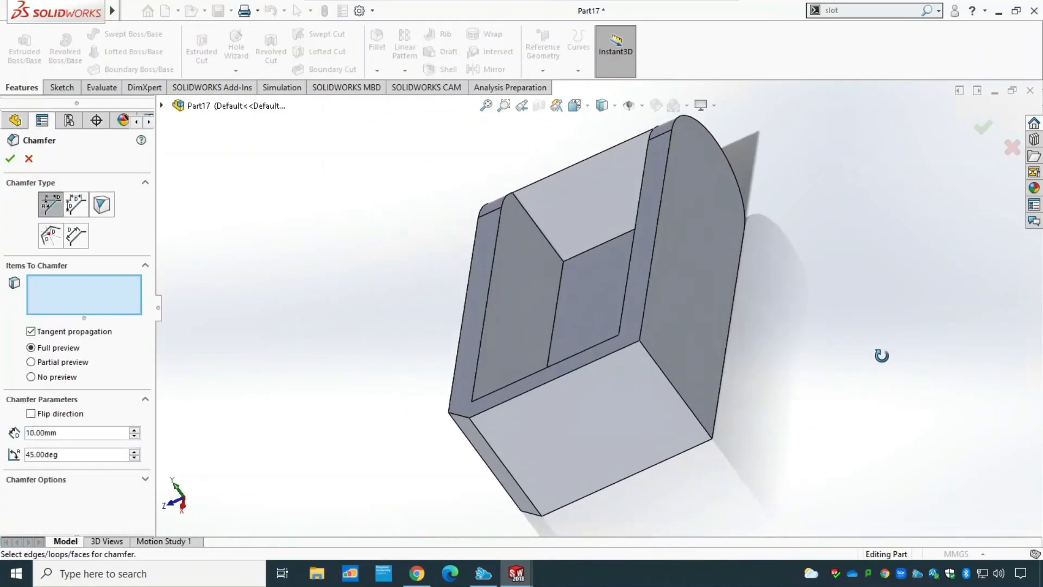
click(79, 208)
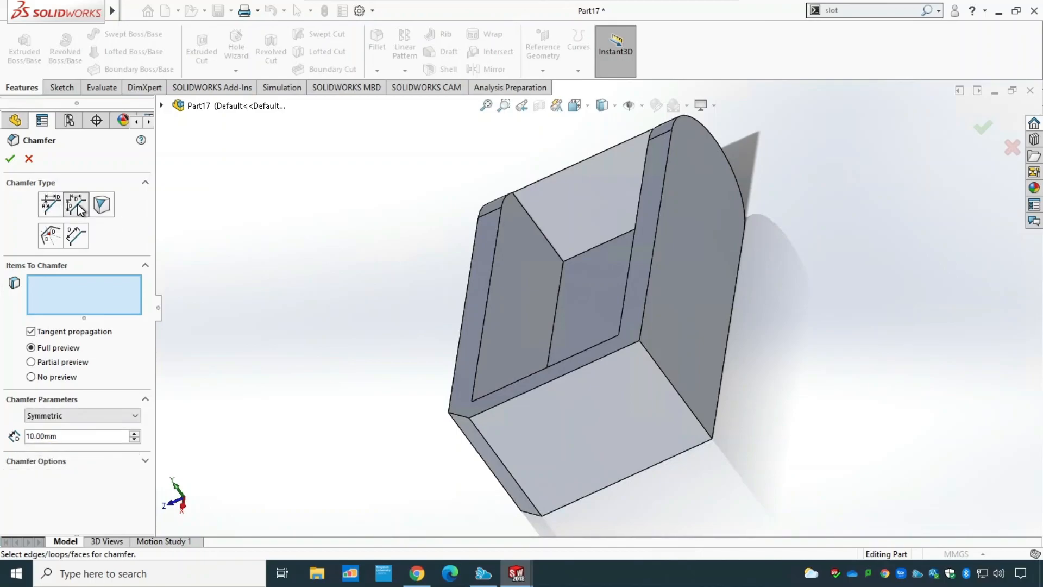
click(670, 384)
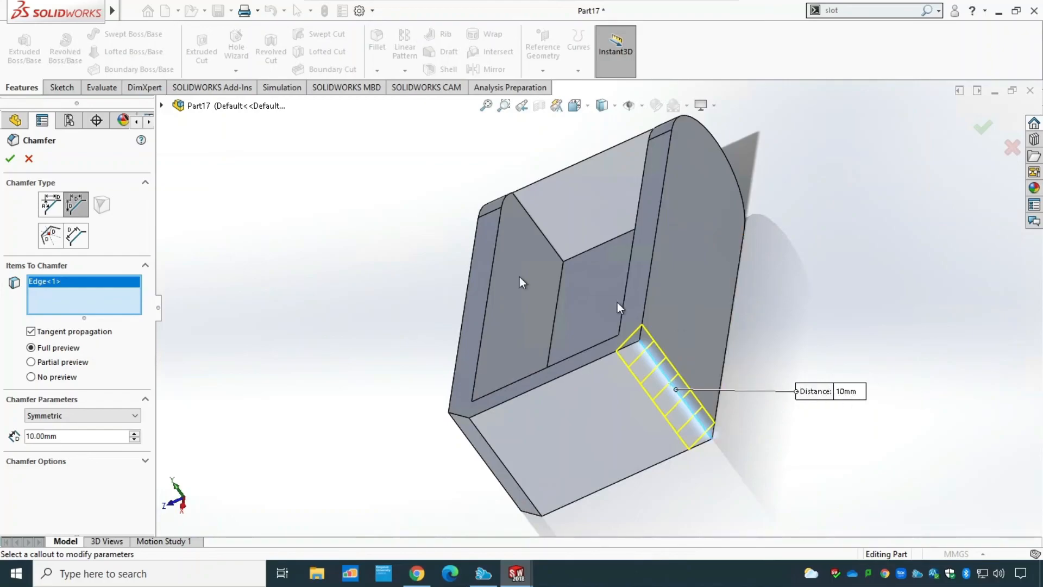
click(10, 158)
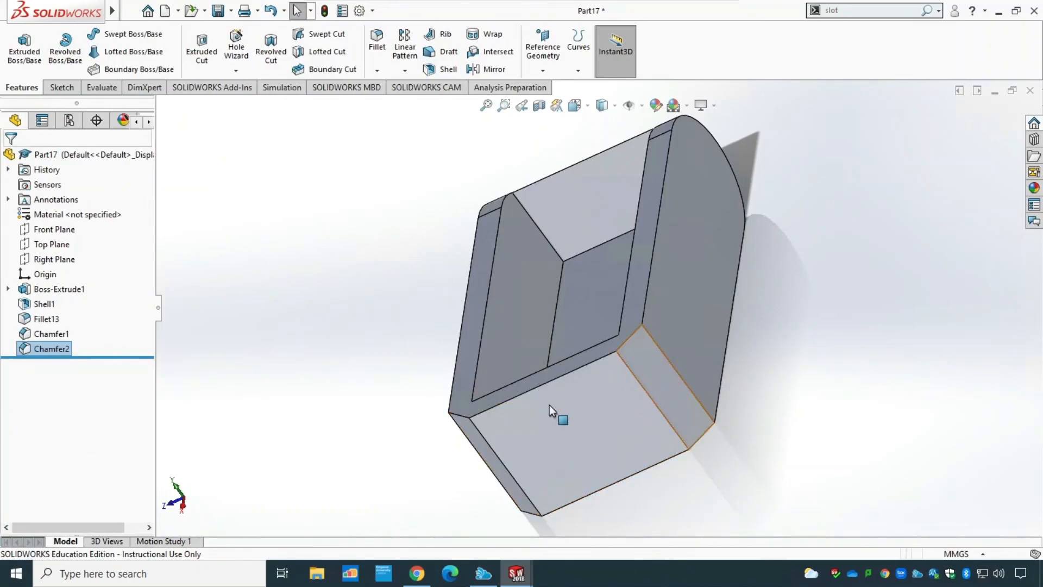
Step: Edit the first chamfer and set its angle to 20 degrees
click(55, 334)
right_click(57, 333)
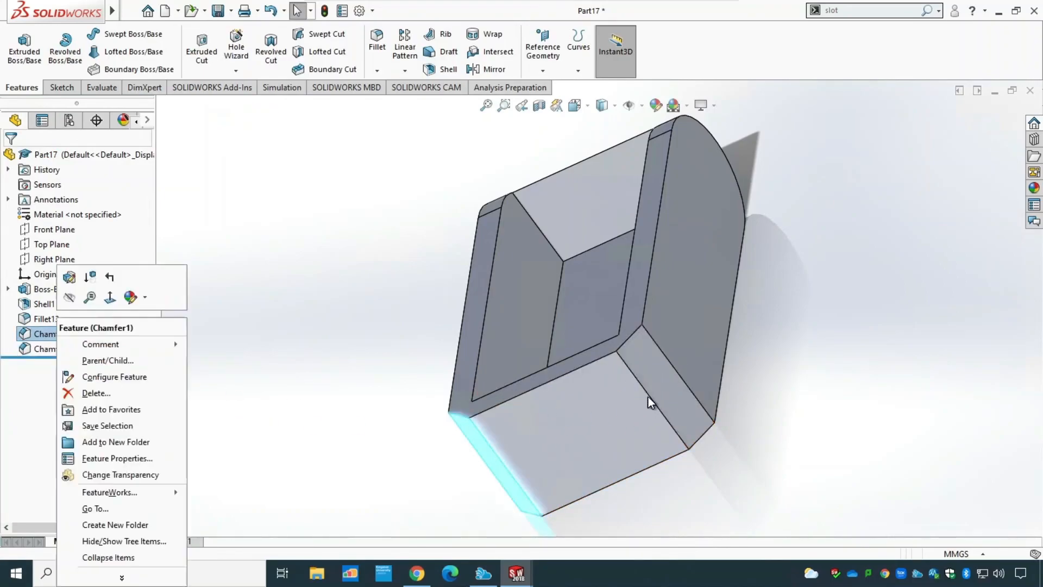
click(67, 277)
drag(61, 374, 2, 366)
text(20)
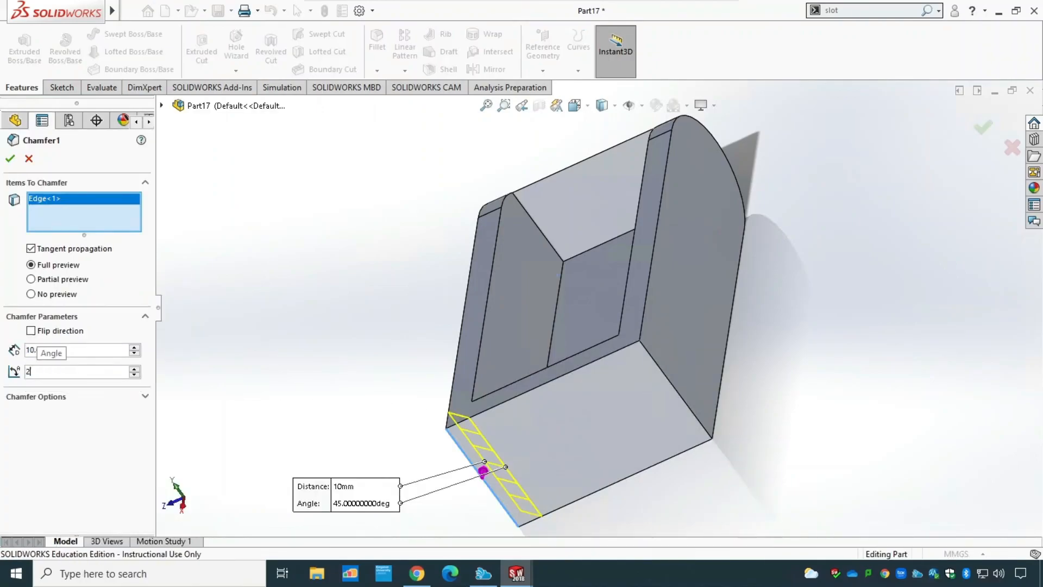
key(Return)
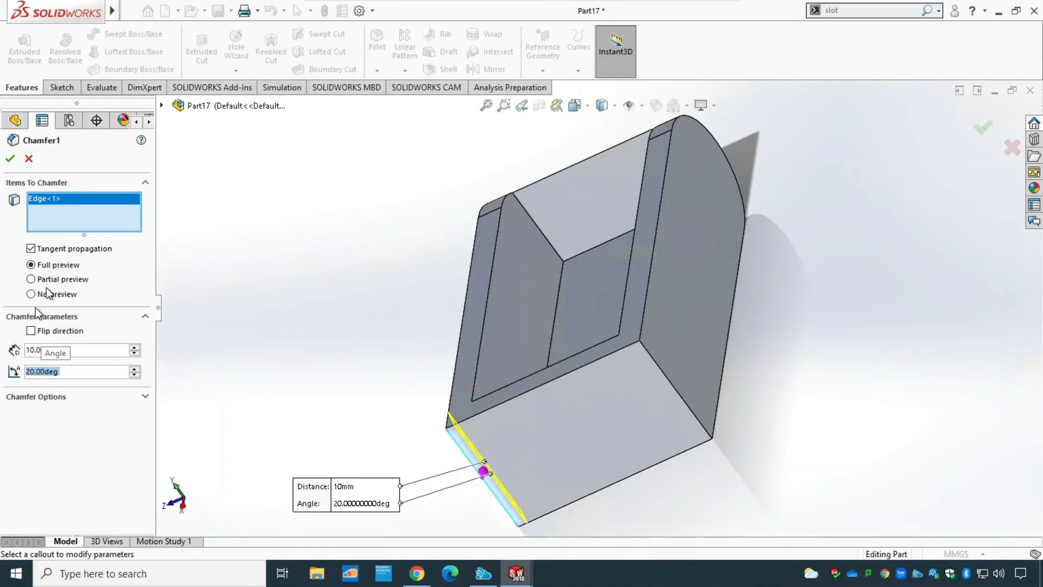
click(9, 158)
middle_drag(373, 428, 247, 573)
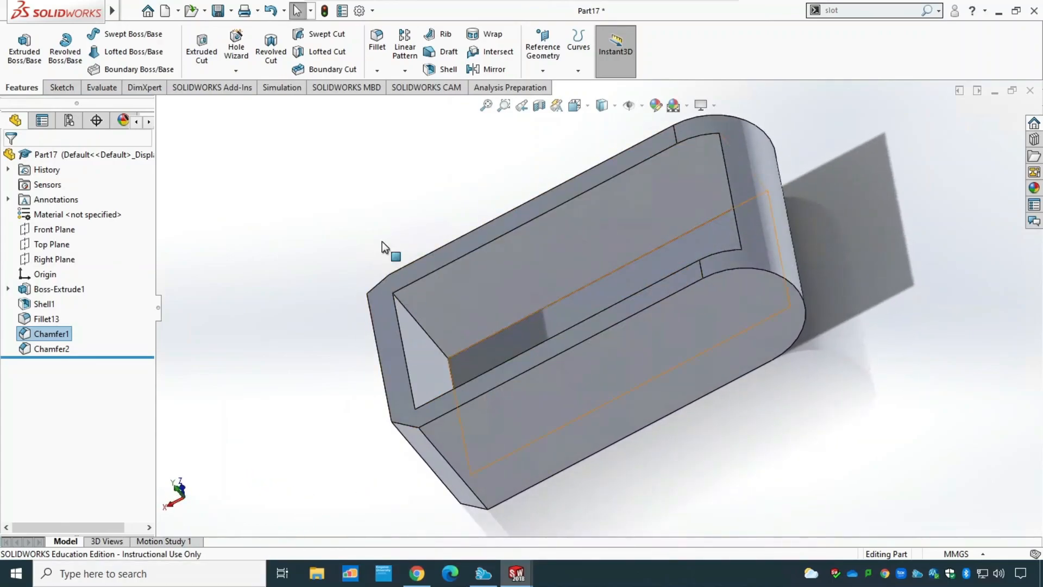
click(376, 70)
click(397, 103)
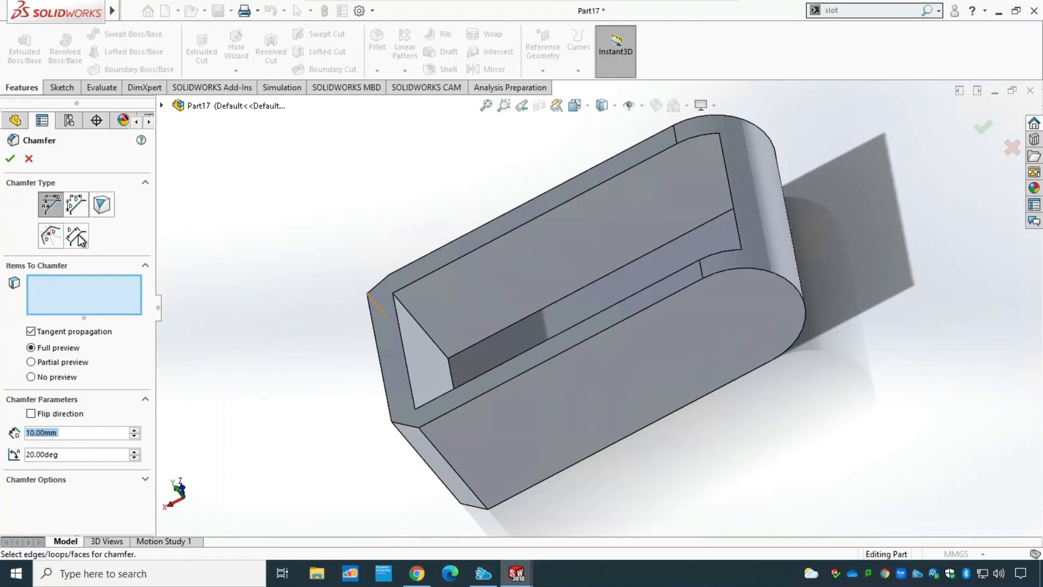
click(29, 158)
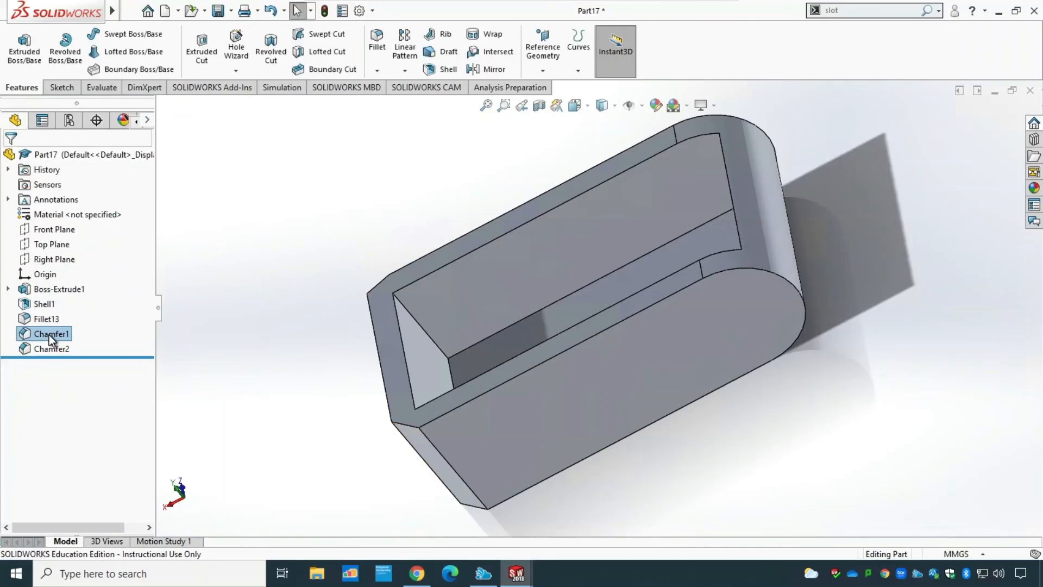
Step: Delete the 20-degree angle-distance chamfer from the box
right_click(48, 334)
click(93, 393)
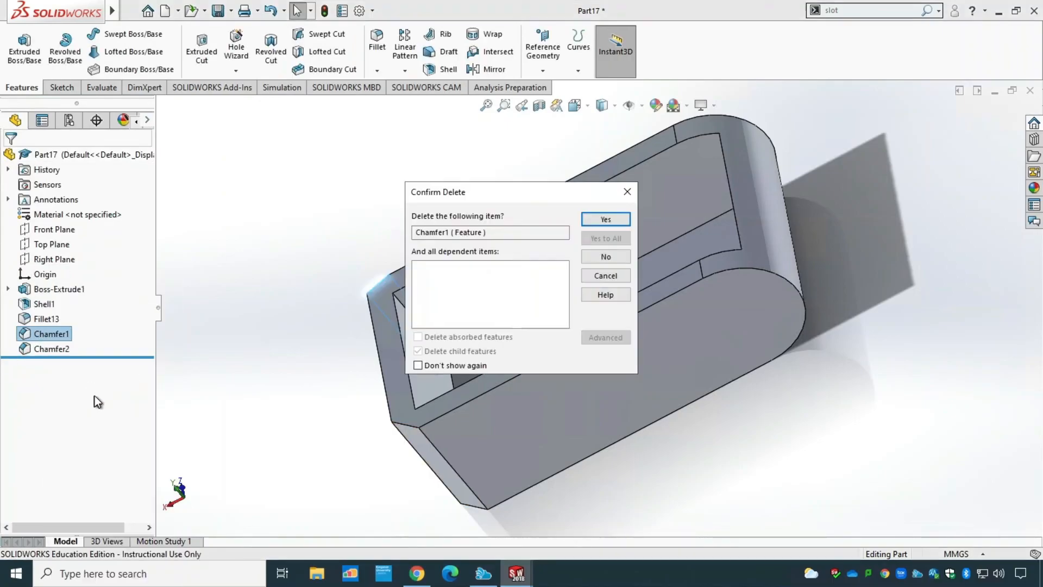
click(607, 219)
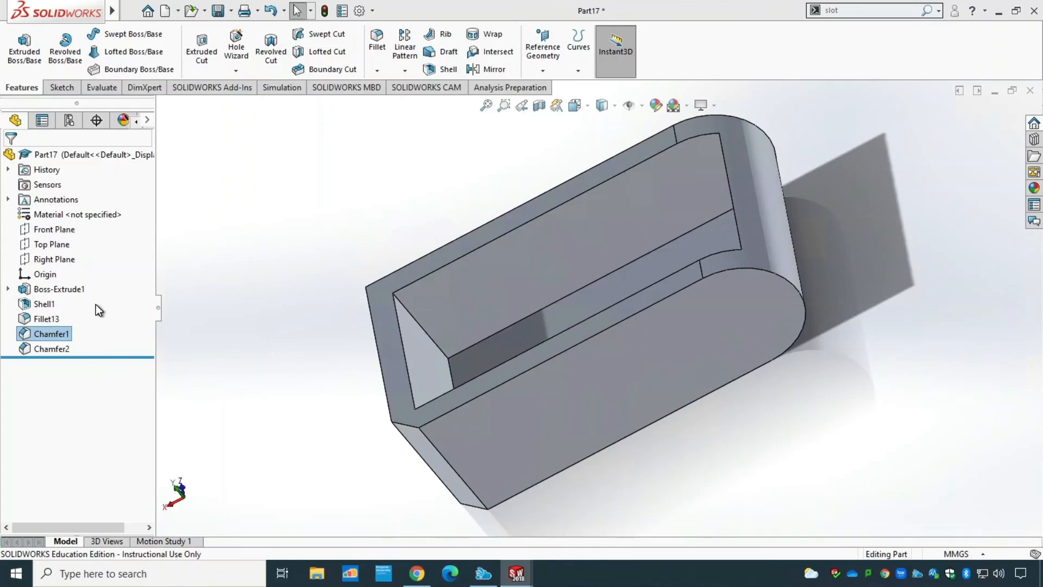
Step: Delete the full round fillet and the remaining chamfer together
click(54, 303)
click(47, 318)
ctrl+click(54, 333)
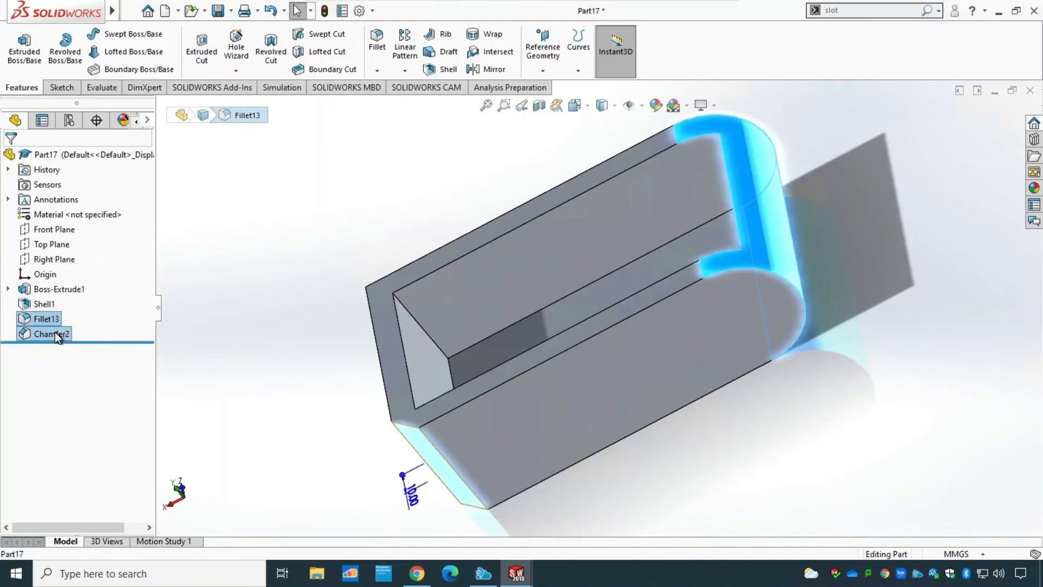
right_click(54, 334)
click(126, 374)
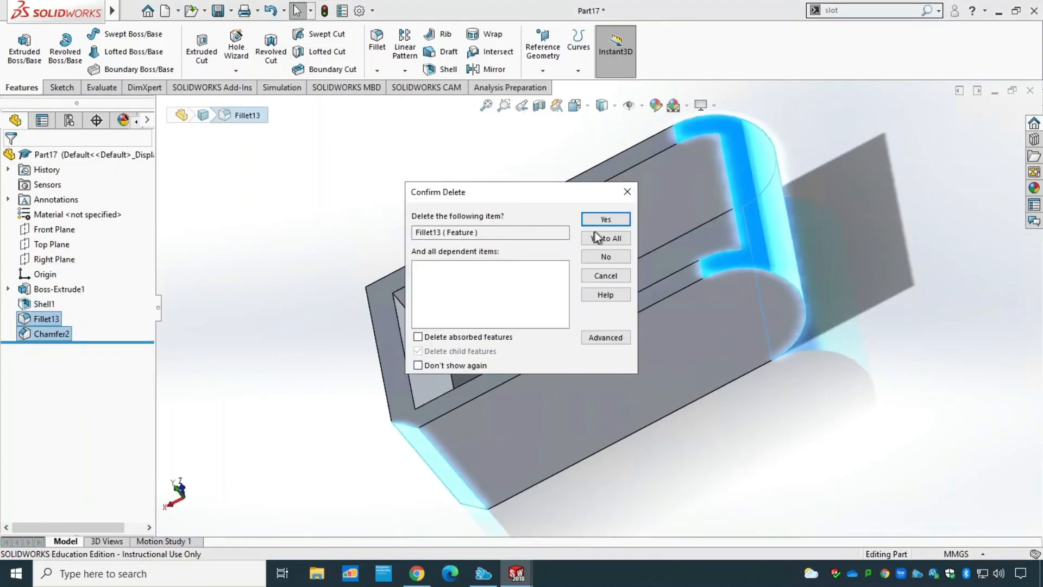
click(603, 219)
click(604, 219)
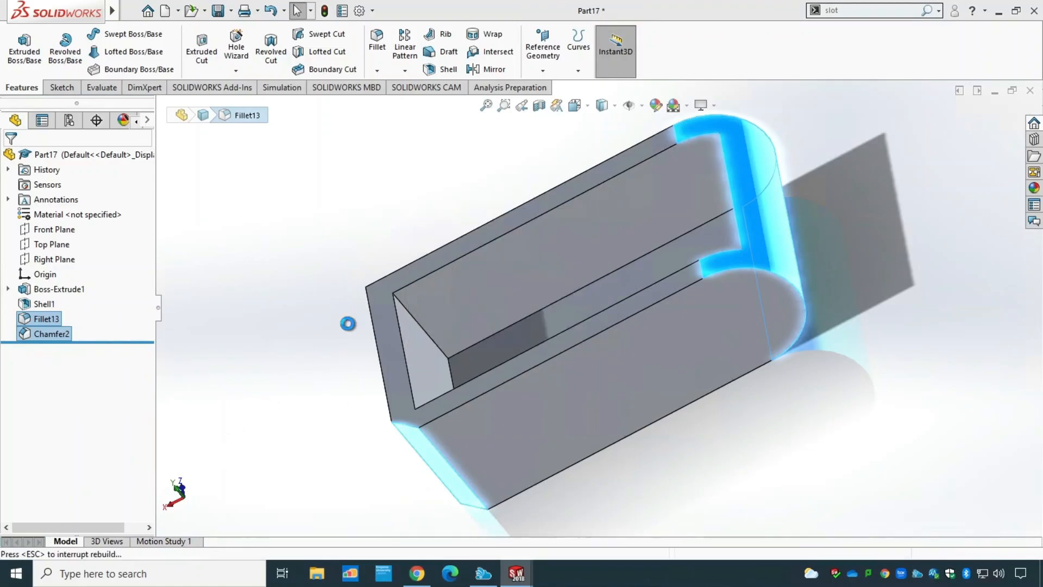
Step: Add a vertex chamfer with all three distances 10 mm at an outer rim corner where a short end meets a long side
middle_drag(256, 415, 364, 269)
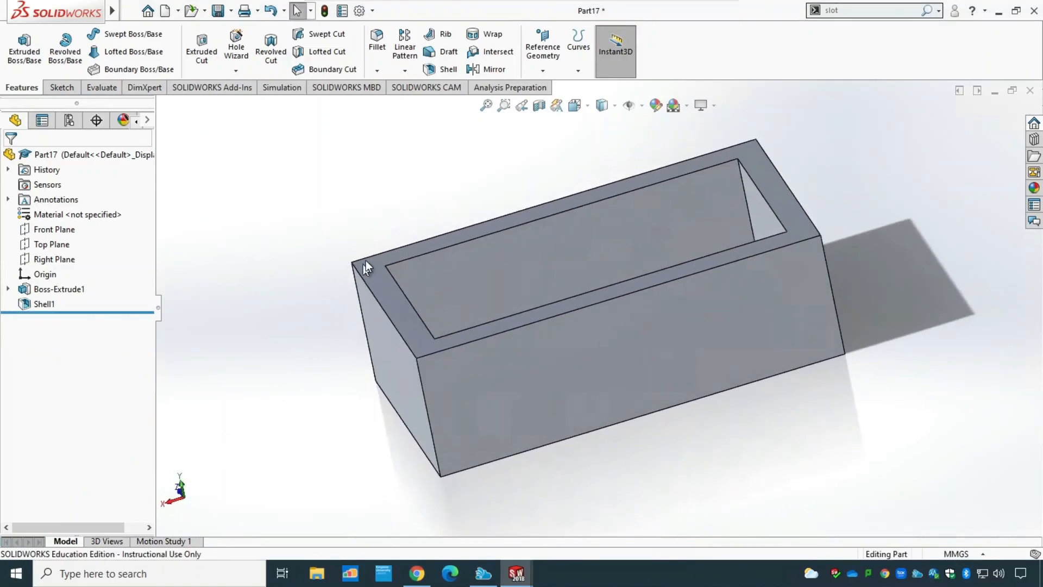
click(377, 70)
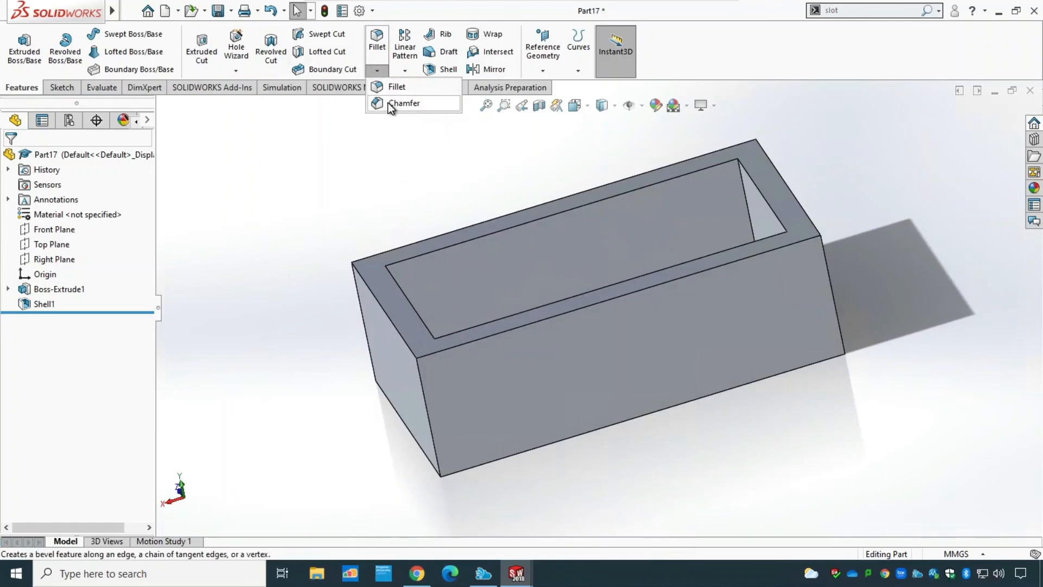
click(388, 103)
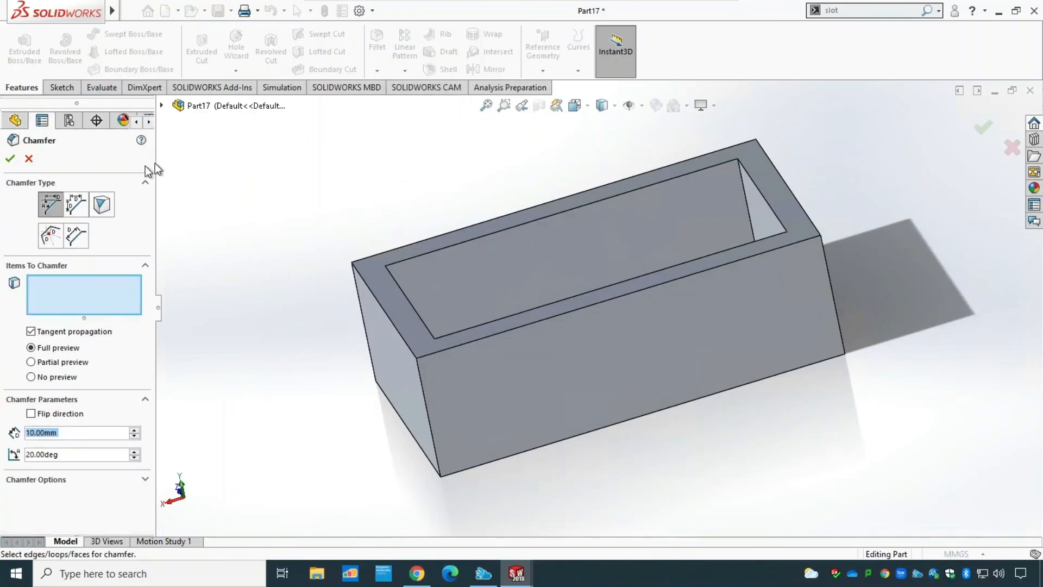
click(102, 205)
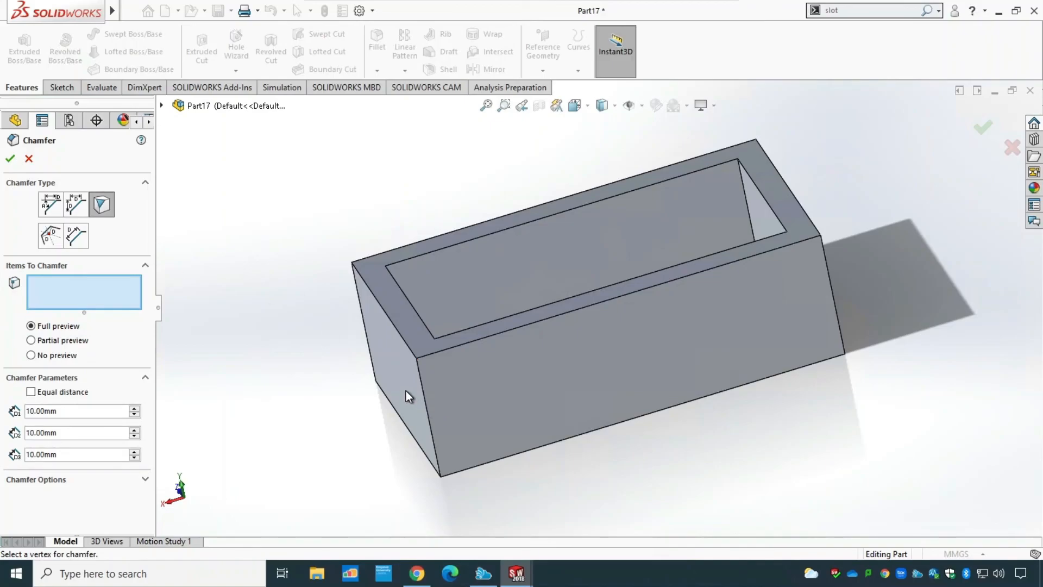
click(416, 356)
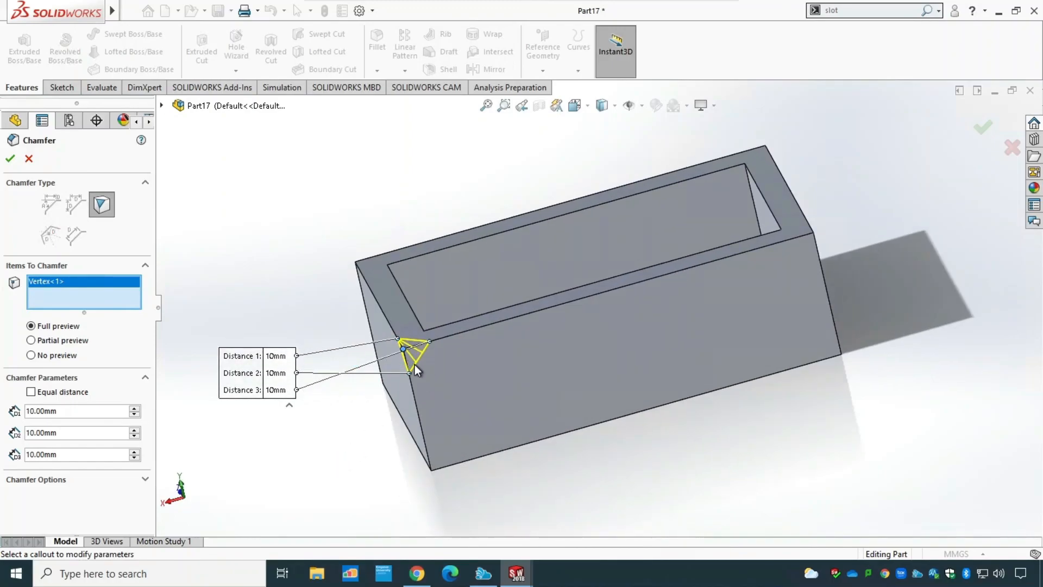
click(10, 158)
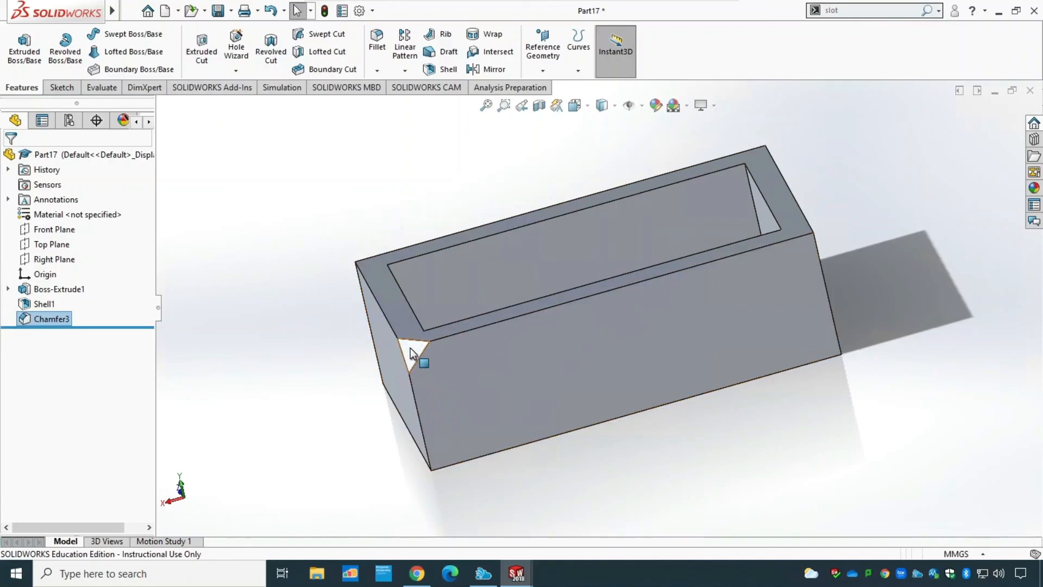
Step: Start a face-face chamfer between the short end face beside the vertex chamfer and the opposite long side face
click(376, 69)
click(393, 103)
middle_drag(252, 348, 380, 336)
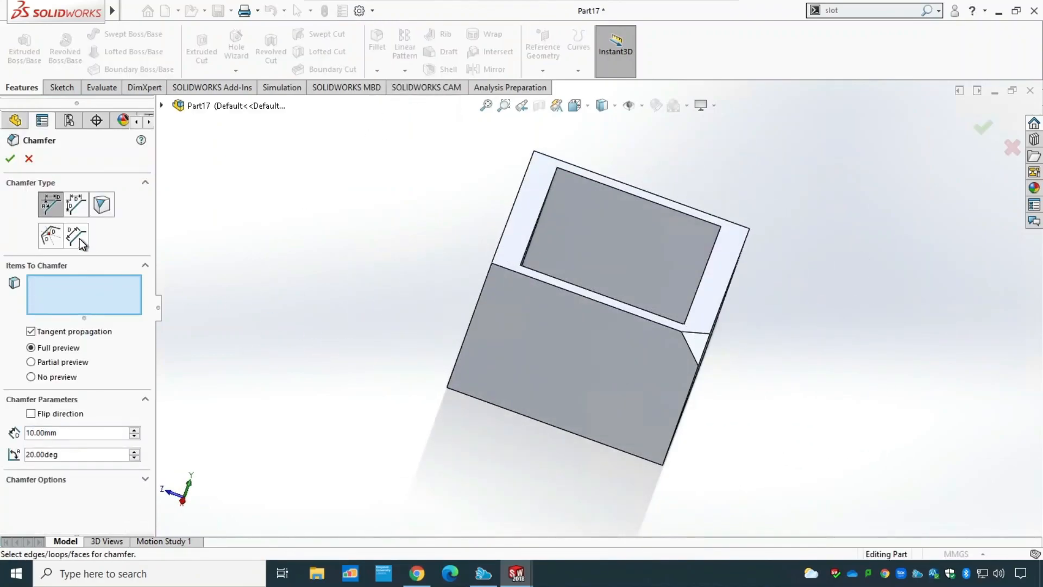
click(76, 236)
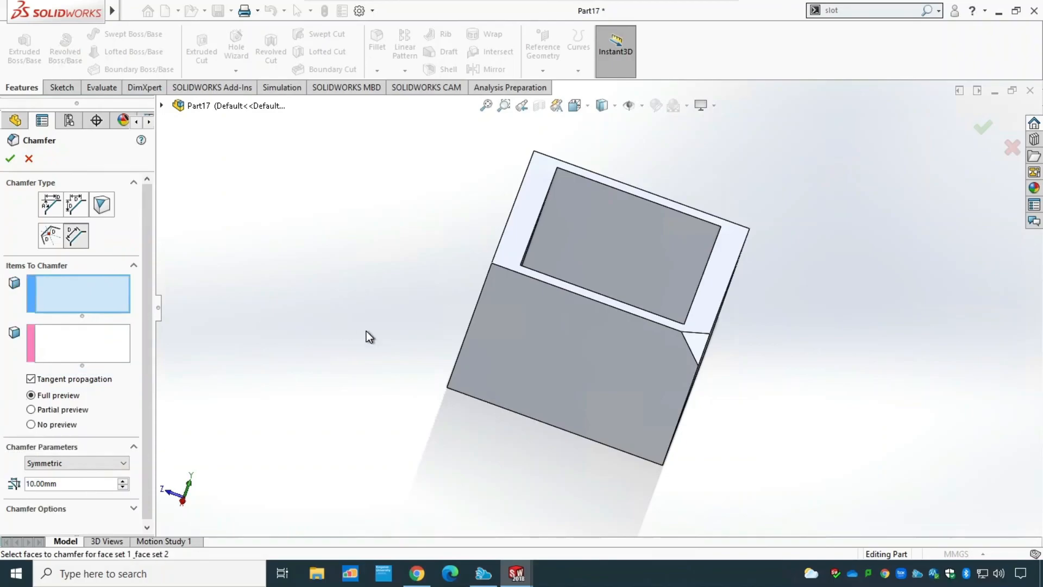
click(563, 343)
middle_drag(333, 322, 461, 354)
click(550, 328)
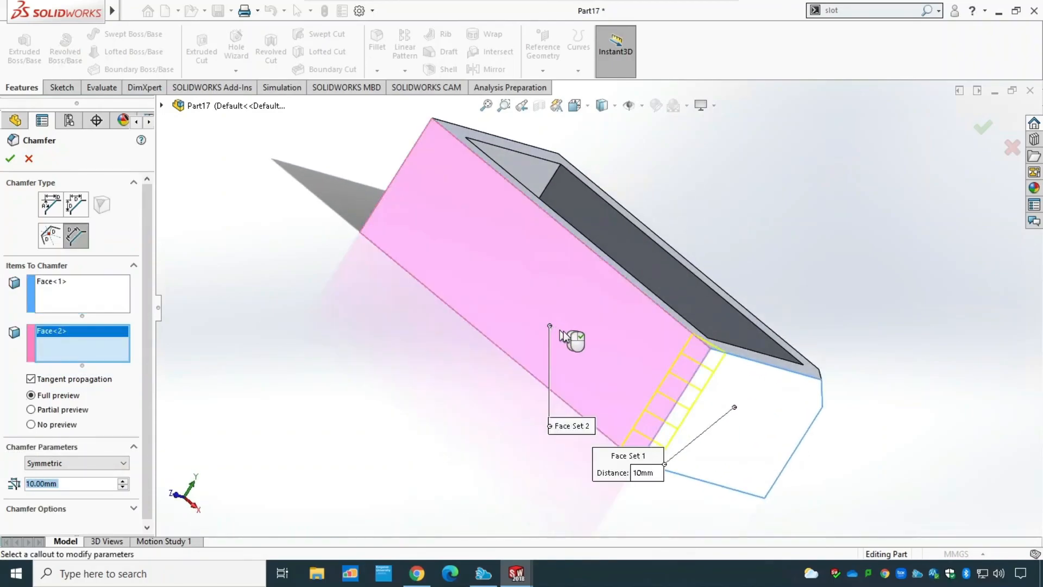
middle_drag(338, 393, 296, 386)
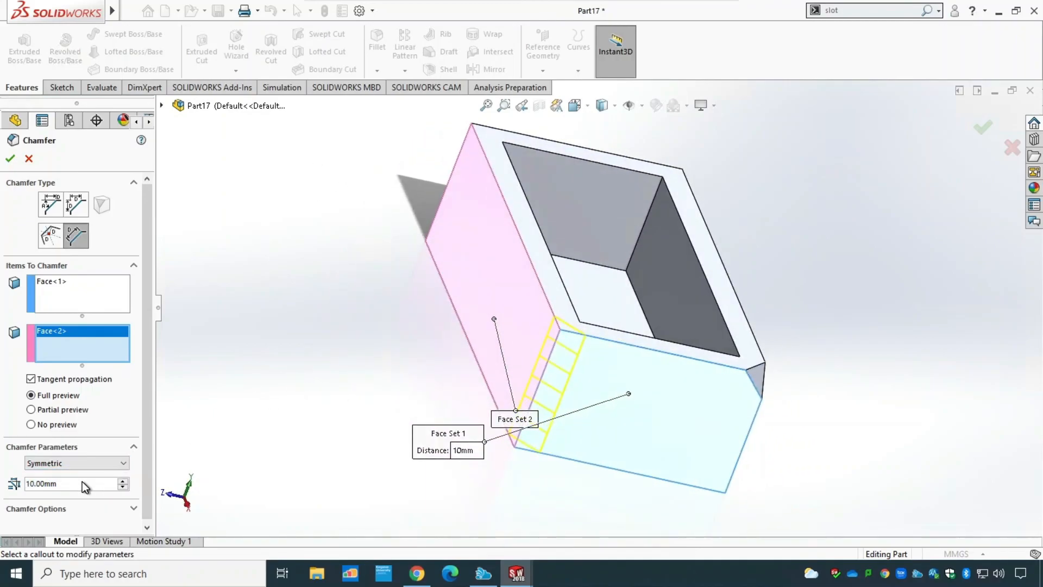
Step: Make the face-face chamfer asymmetric with distances of 10 mm and 20 mm and create it
click(74, 461)
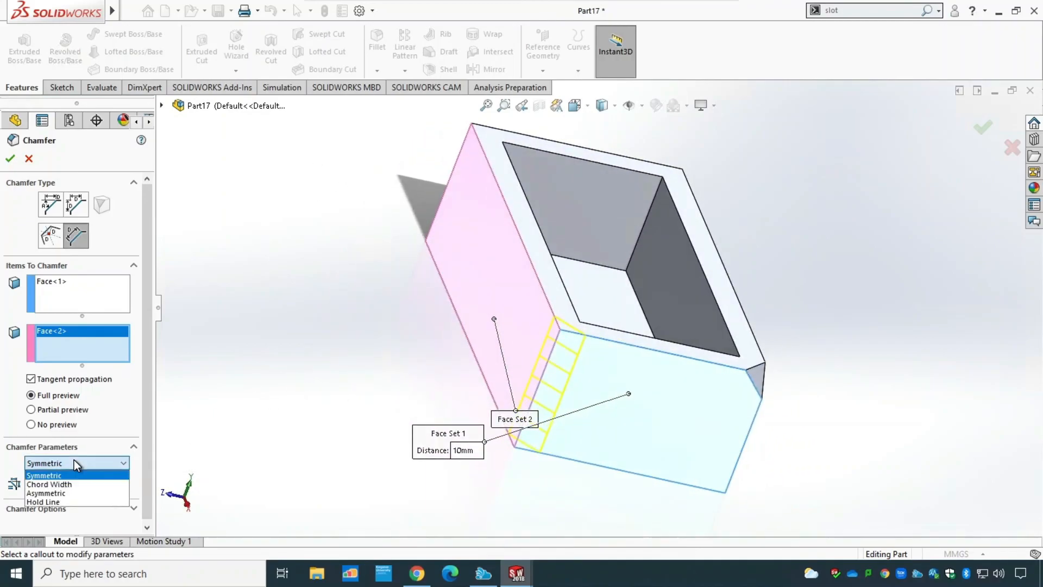
click(82, 494)
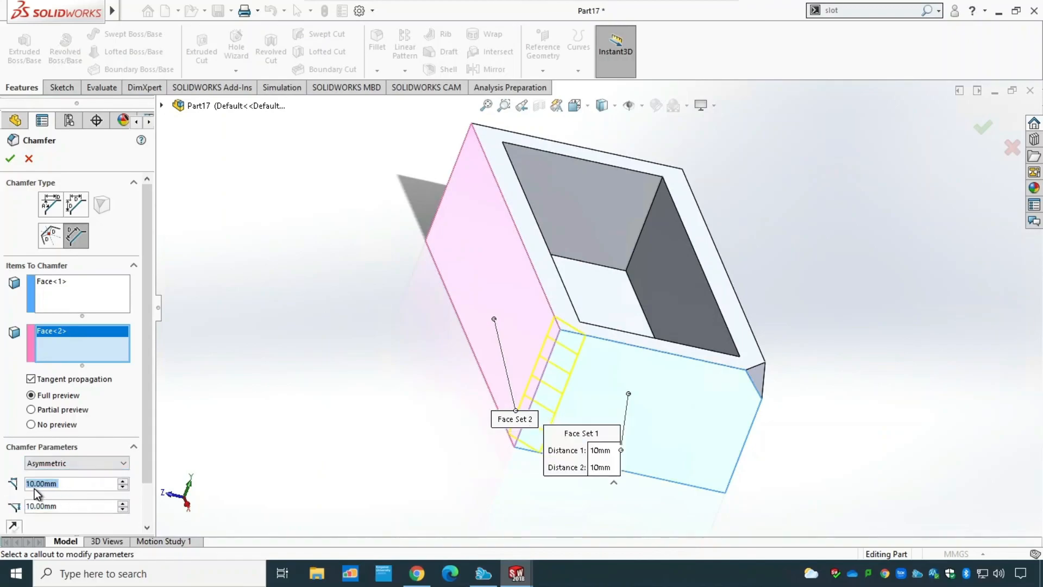
click(82, 513)
double_click(27, 505)
text(20)
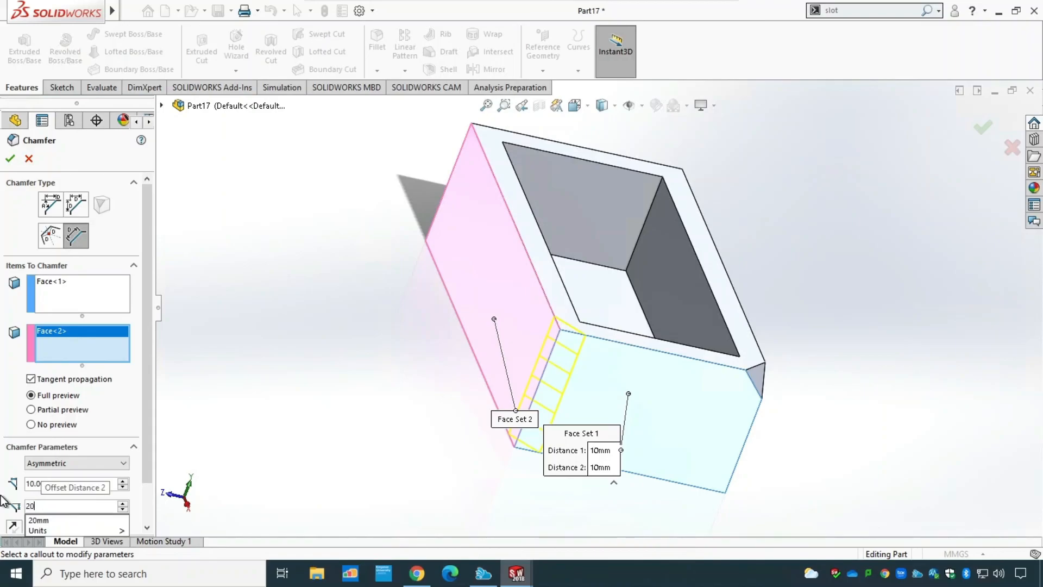
key(Return)
click(9, 158)
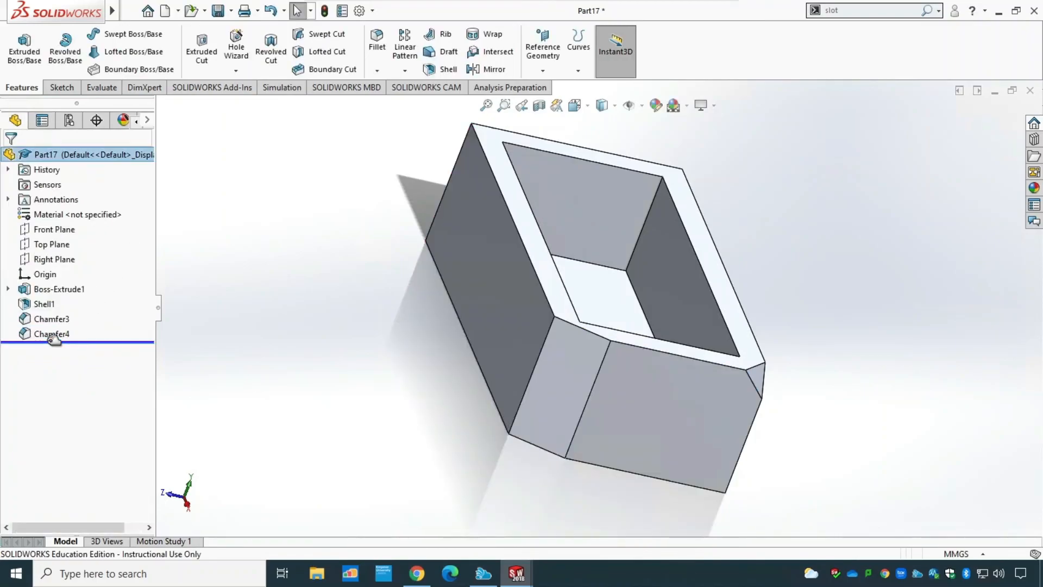
Step: Edit the face-face chamfer and change its parameter method to Chord Width with a 10 mm distance
right_click(48, 335)
click(39, 336)
right_click(43, 333)
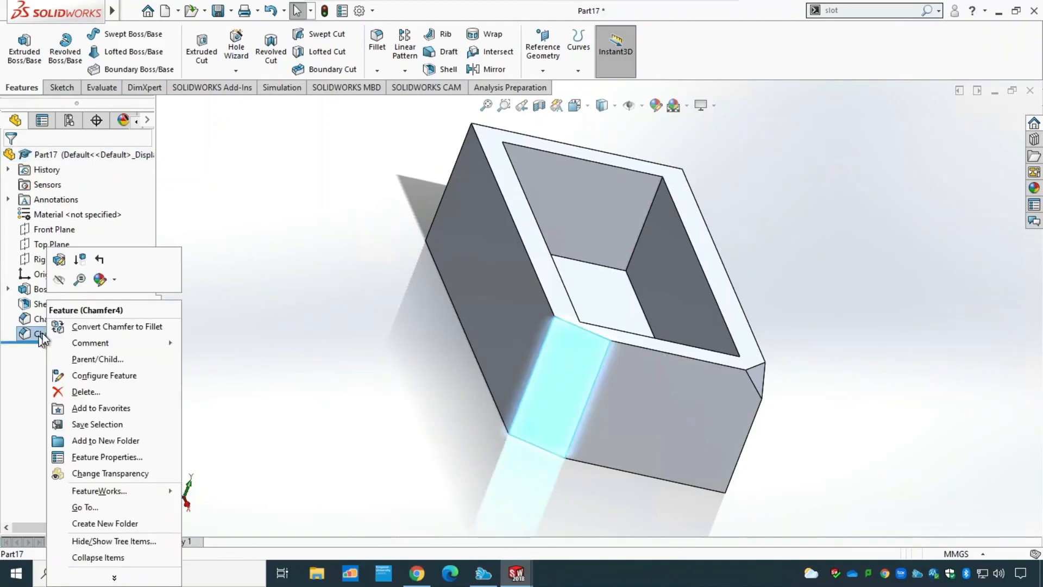
click(60, 260)
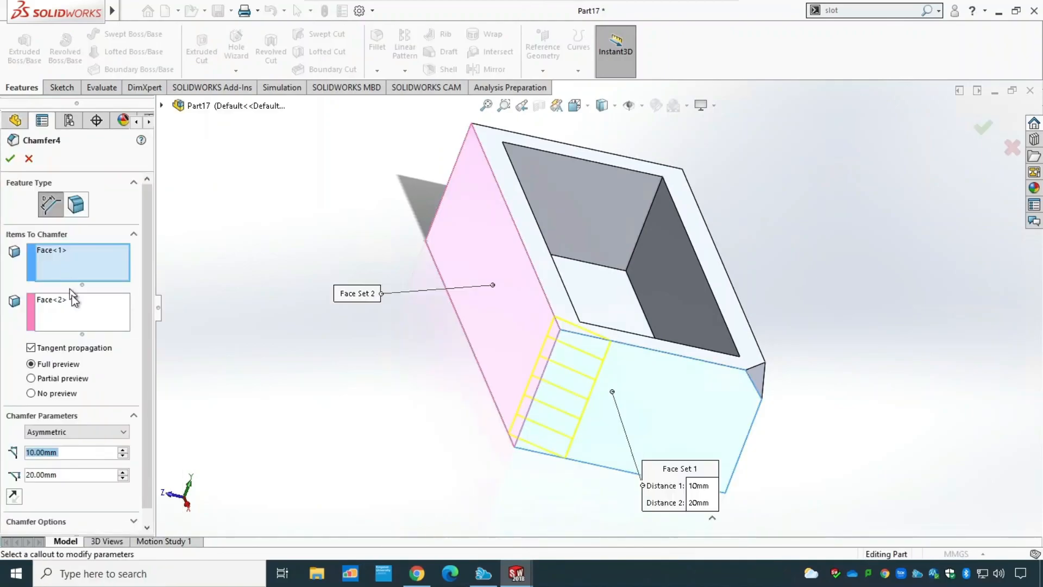
click(99, 434)
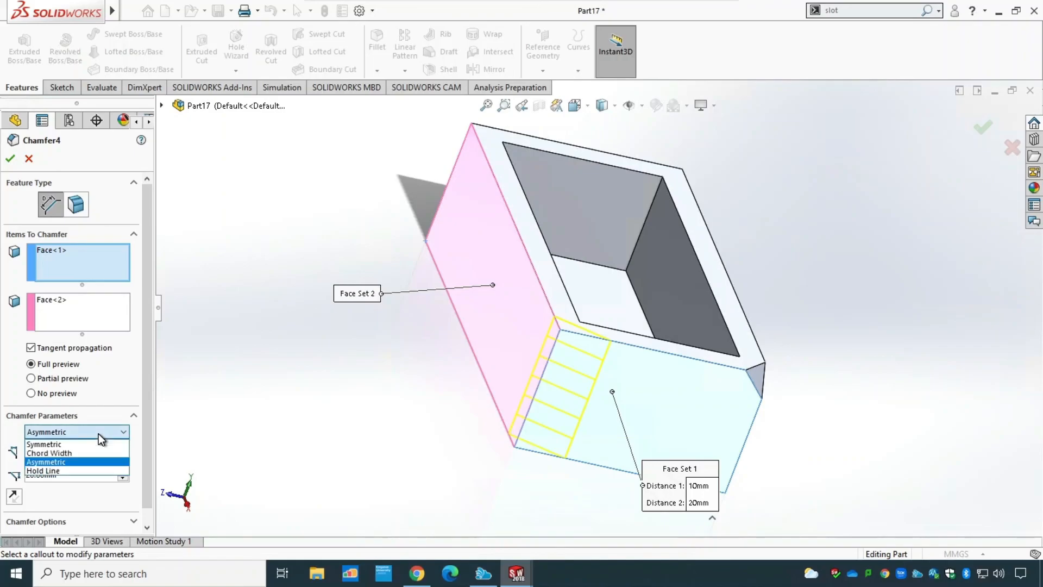
click(92, 453)
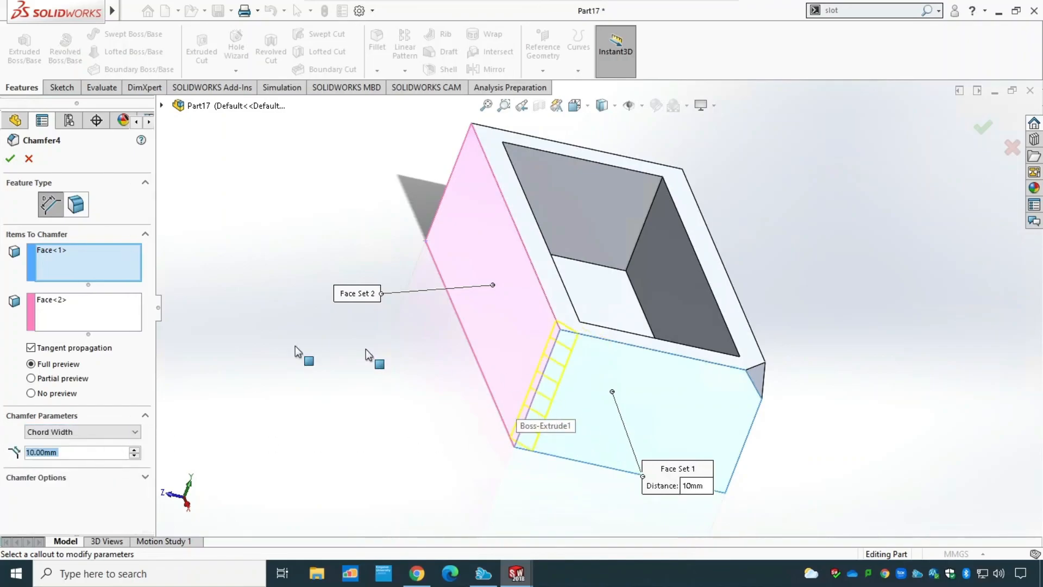
Step: Switch the face-face chamfer to Hold Line and try picking the vertical edge between the two faces as the hold line
click(59, 432)
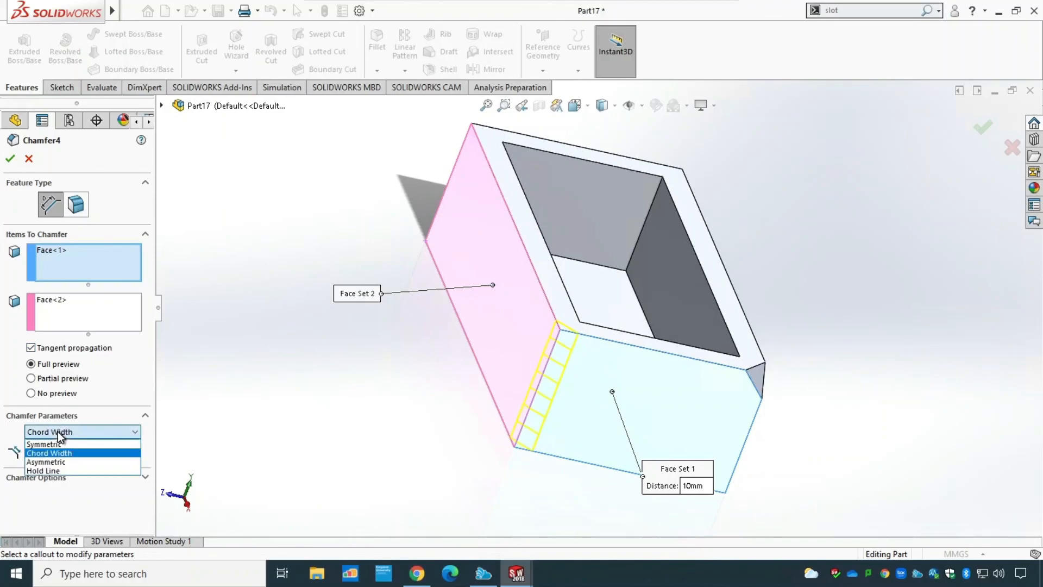
click(60, 470)
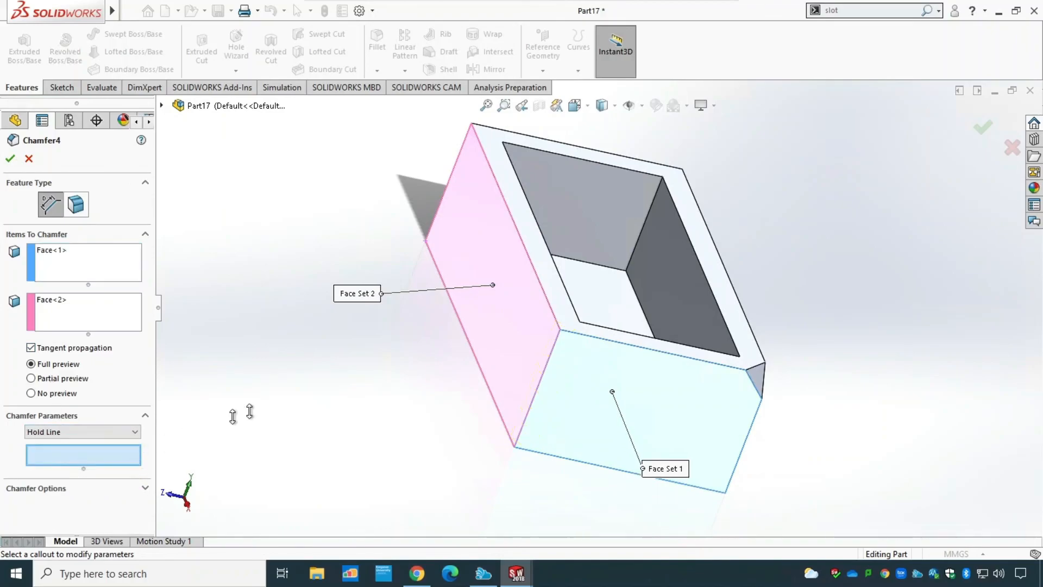
click(540, 384)
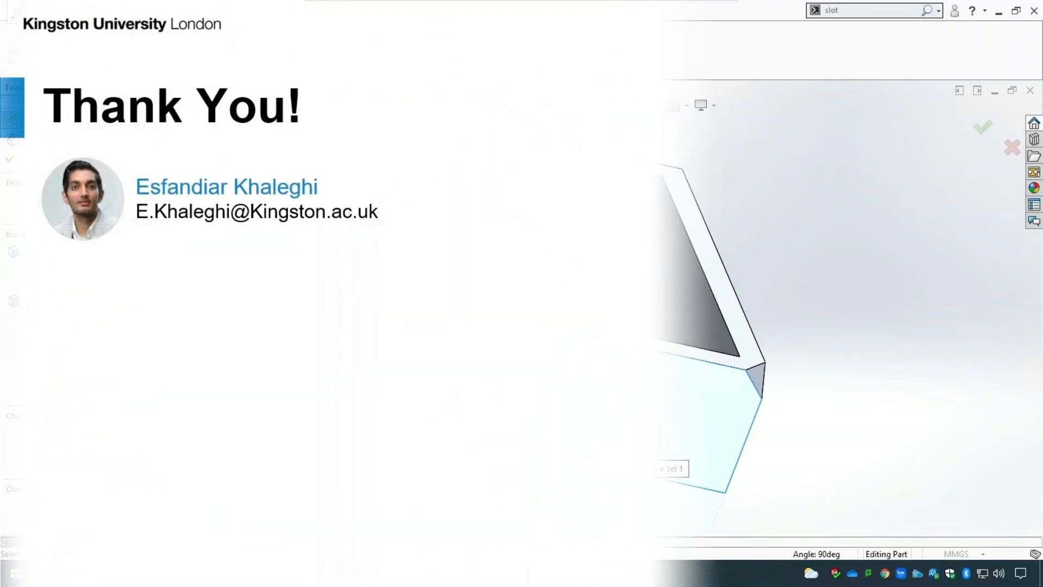